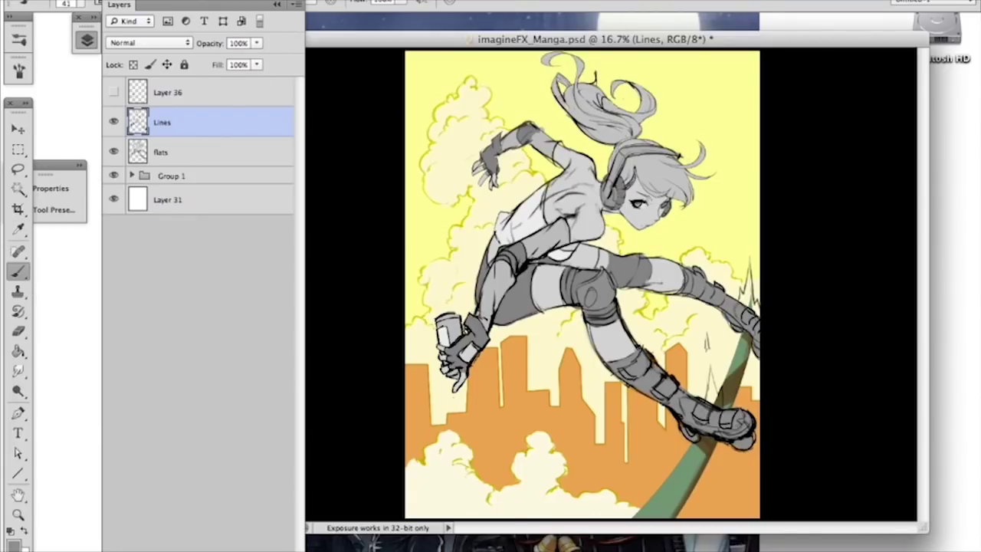
{"action": "key", "text": "ctrl+alt+shift+n"}
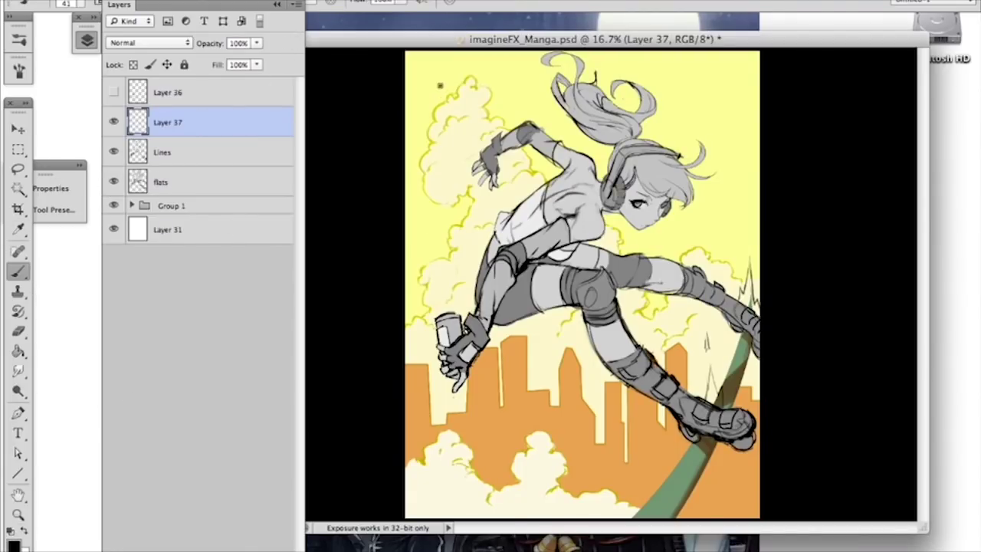
{"action": "left_click_drag", "start_coordinate": [430, 82], "coordinate": [469, 118]}
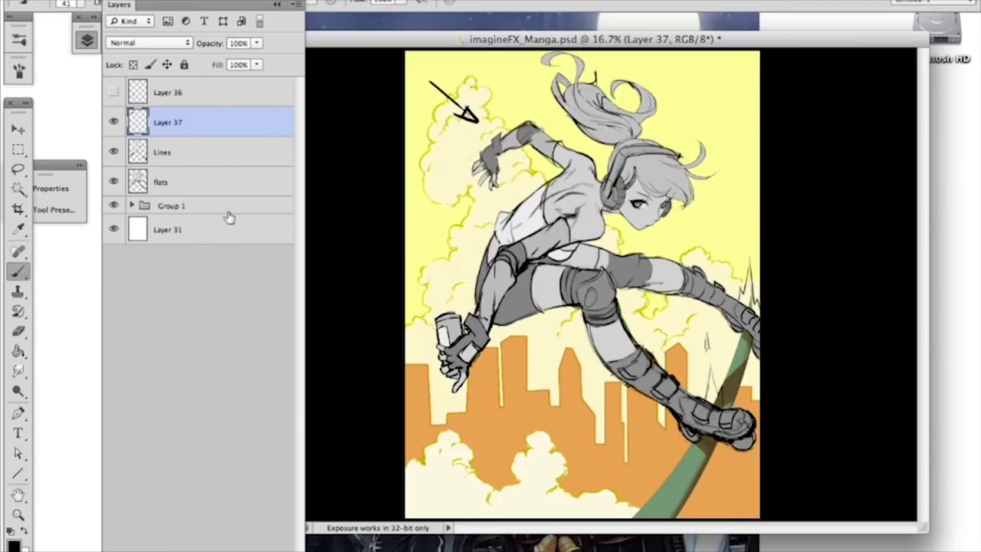
{"action": "left_click_drag", "start_coordinate": [252, 132], "coordinate": [288, 549]}
Step: Add a new layer above the Lines layer and set the brush size to 85 px for work on the face
{"action": "left_click", "coordinate": [266, 549]}
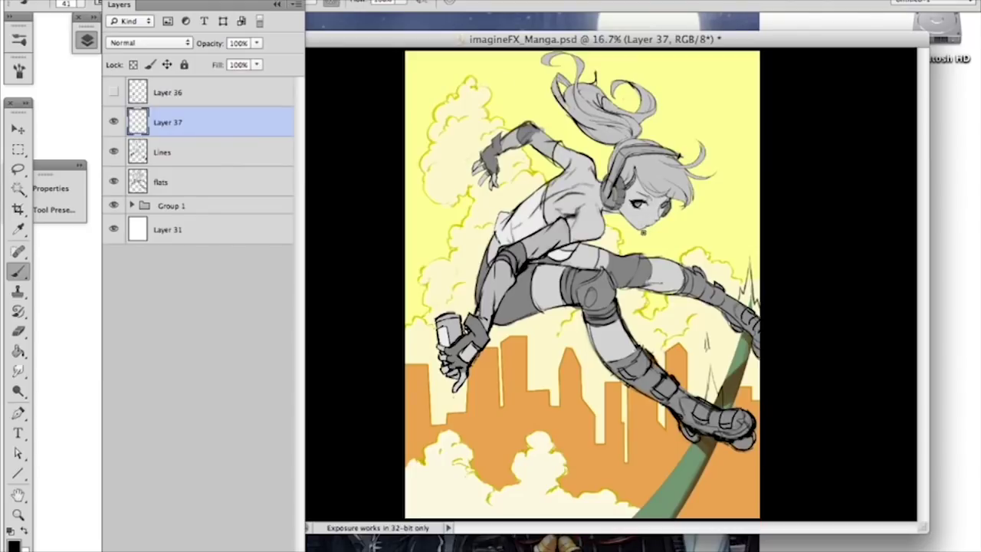
{"action": "key", "text": "super+plus"}
{"action": "key", "text": "super+plus"}
{"action": "mouse_move", "coordinate": [632, 255]}
{"action": "left_mouse_down"}
{"action": "mouse_move", "coordinate": [635, 328]}
{"action": "mouse_move", "coordinate": [549, 369]}
{"action": "left_mouse_up"}
{"action": "key", "text": "super+plus"}
{"action": "right_click", "coordinate": [635, 181]}
{"action": "left_click", "coordinate": [709, 213]}
Step: Set the foreground colour to a neutral mid grey with RGB values of 126
{"action": "left_click", "coordinate": [679, 104], "text": "alt"}
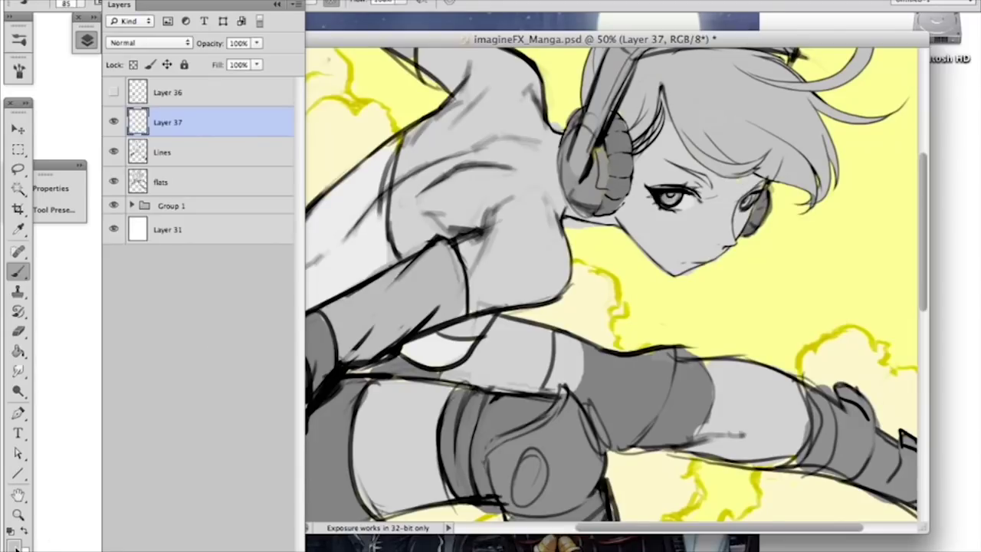
{"action": "left_click", "coordinate": [17, 545]}
{"action": "left_click", "coordinate": [99, 377]}
{"action": "mouse_move", "coordinate": [100, 378]}
{"action": "left_mouse_down"}
{"action": "mouse_move", "coordinate": [90, 416]}
{"action": "mouse_move", "coordinate": [89, 407]}
{"action": "left_mouse_up"}
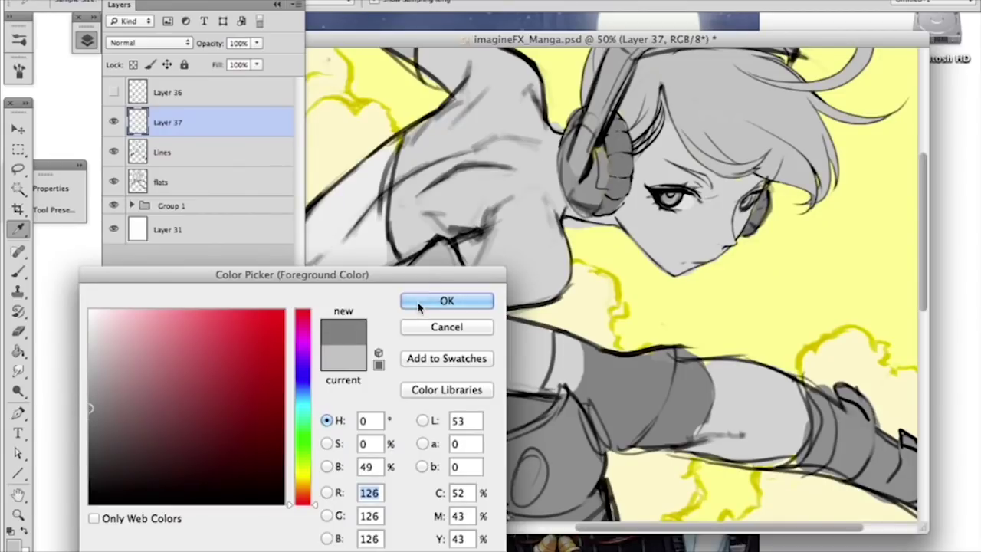
{"action": "left_click", "coordinate": [447, 301]}
Step: Paint soft grey shading on the cheek below the near eye, sampling neighbouring tones to blend it
{"action": "mouse_move", "coordinate": [666, 218]}
{"action": "left_mouse_down"}
{"action": "mouse_move", "coordinate": [657, 218]}
{"action": "mouse_move", "coordinate": [689, 218]}
{"action": "mouse_move", "coordinate": [672, 228]}
{"action": "mouse_move", "coordinate": [680, 243]}
{"action": "mouse_move", "coordinate": [670, 228]}
{"action": "mouse_move", "coordinate": [685, 232]}
{"action": "mouse_move", "coordinate": [663, 219]}
{"action": "mouse_move", "coordinate": [675, 243]}
{"action": "mouse_move", "coordinate": [680, 229]}
{"action": "mouse_move", "coordinate": [694, 239]}
{"action": "left_mouse_up"}
{"action": "left_click", "coordinate": [679, 230], "text": "alt"}
{"action": "left_click", "coordinate": [662, 241], "text": "alt"}
{"action": "left_click", "coordinate": [663, 233], "text": "alt"}
{"action": "left_click", "coordinate": [682, 223], "text": "alt"}
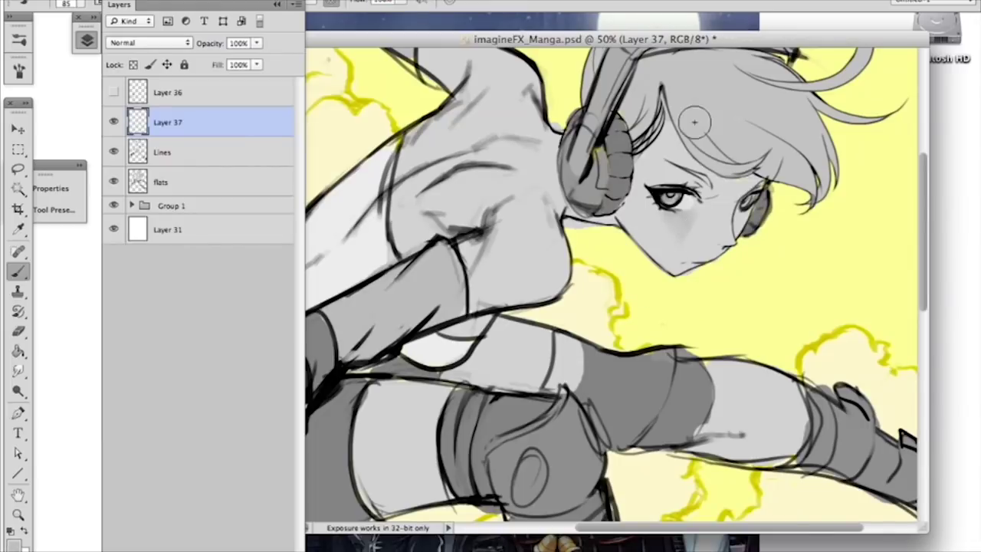
Step: Set the brush to a 39 px hard round tip with 100% hardness
{"action": "right_click", "coordinate": [731, 219]}
{"action": "left_click_drag", "start_coordinate": [796, 256], "coordinate": [779, 256]}
{"action": "left_click", "coordinate": [708, 197]}
{"action": "right_click", "coordinate": [689, 188]}
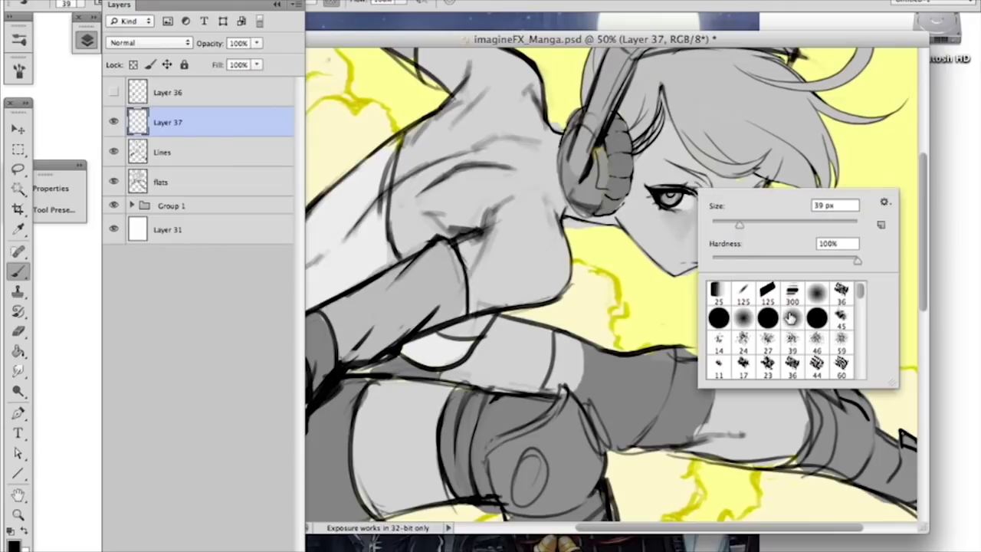
{"action": "left_click", "coordinate": [653, 196]}
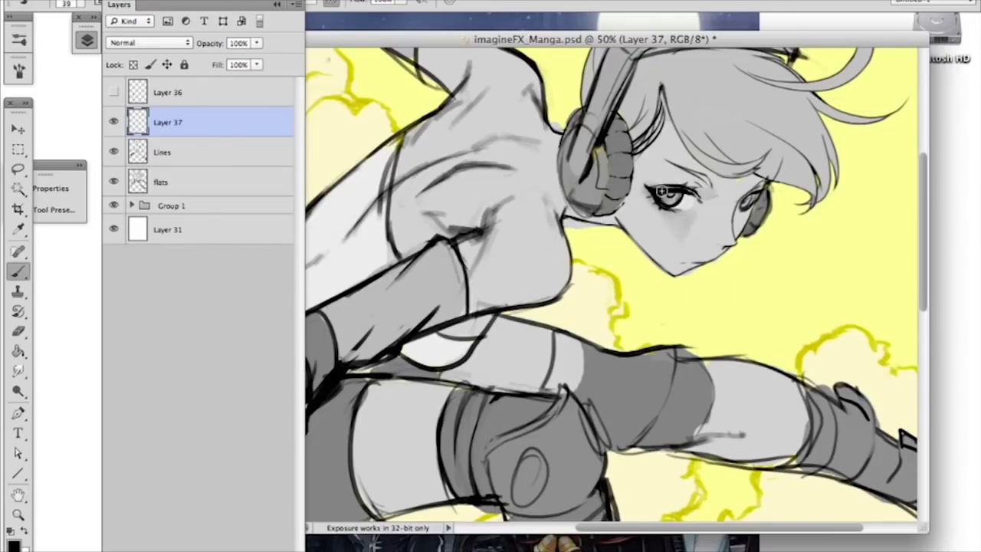
{"action": "right_click", "coordinate": [719, 218]}
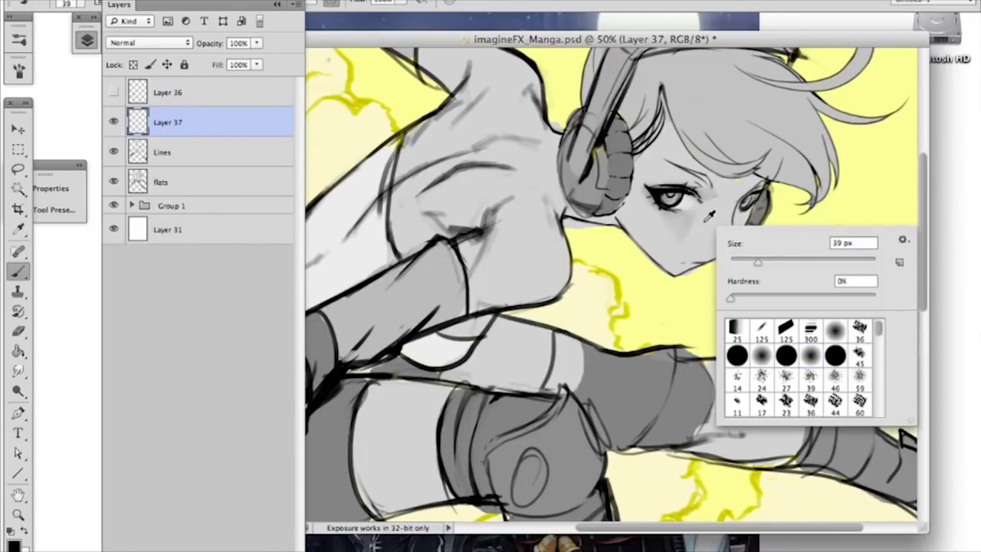
{"action": "right_click", "coordinate": [704, 202]}
{"action": "left_click", "coordinate": [771, 342]}
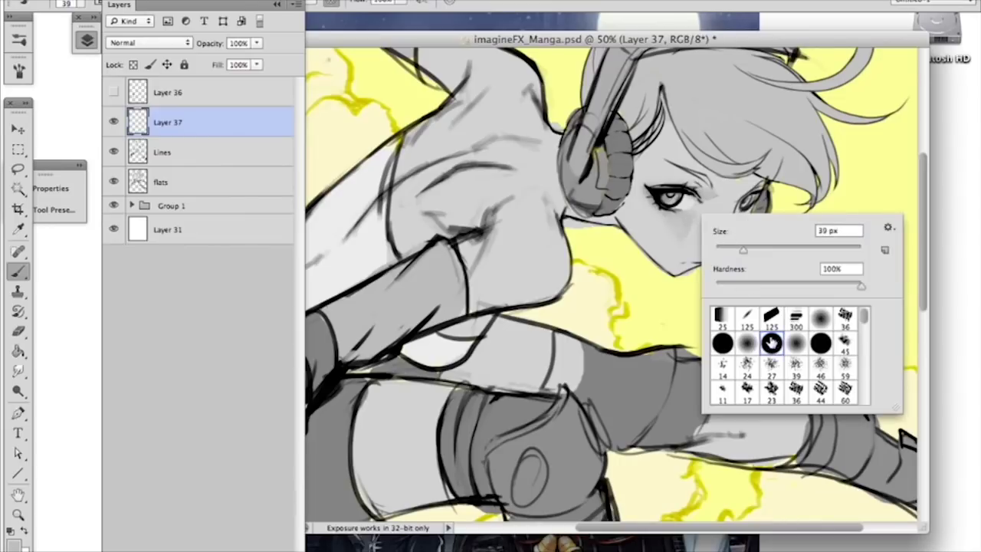
Step: Paint tones between the near eye and the nose bridge, blending them into the cheek with sampled greys
{"action": "left_click", "coordinate": [705, 197]}
{"action": "left_click_drag", "start_coordinate": [701, 183], "coordinate": [692, 176]}
{"action": "left_click", "coordinate": [689, 220], "text": "alt"}
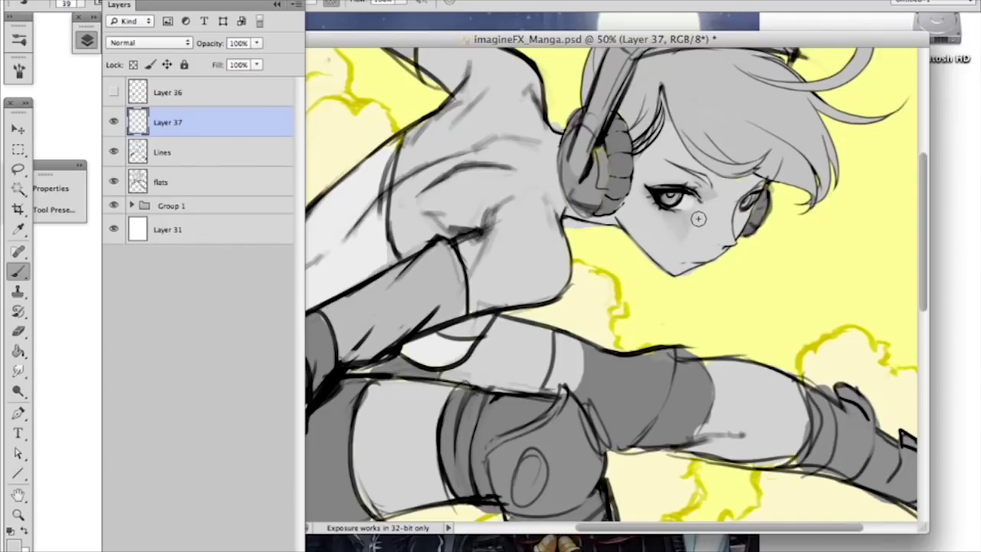
{"action": "left_click", "coordinate": [682, 220], "text": "alt"}
Step: Set the brush size to 22 px and refine the shading around the nose and near eye with sampled tones
{"action": "right_click", "coordinate": [732, 205]}
{"action": "left_click", "coordinate": [786, 266]}
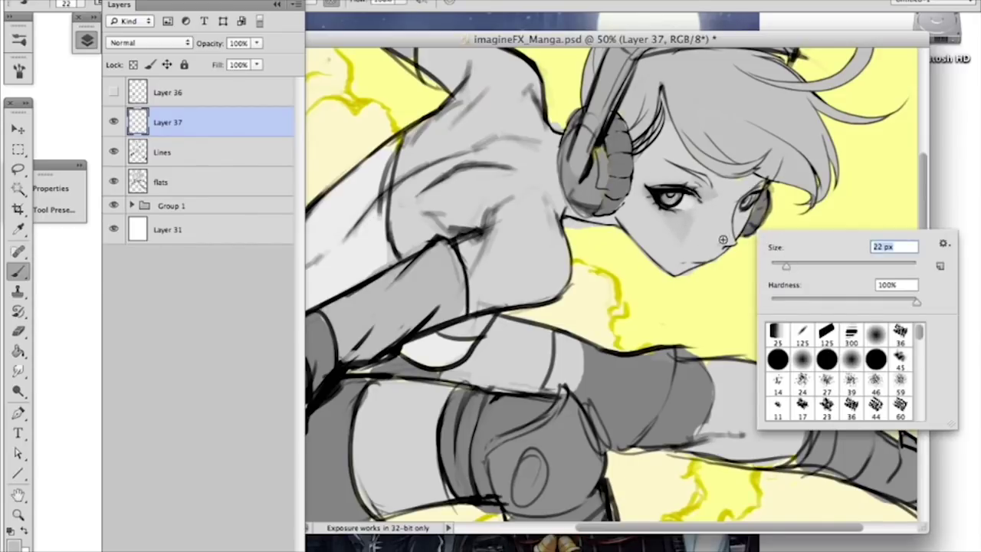
{"action": "key", "text": "Return"}
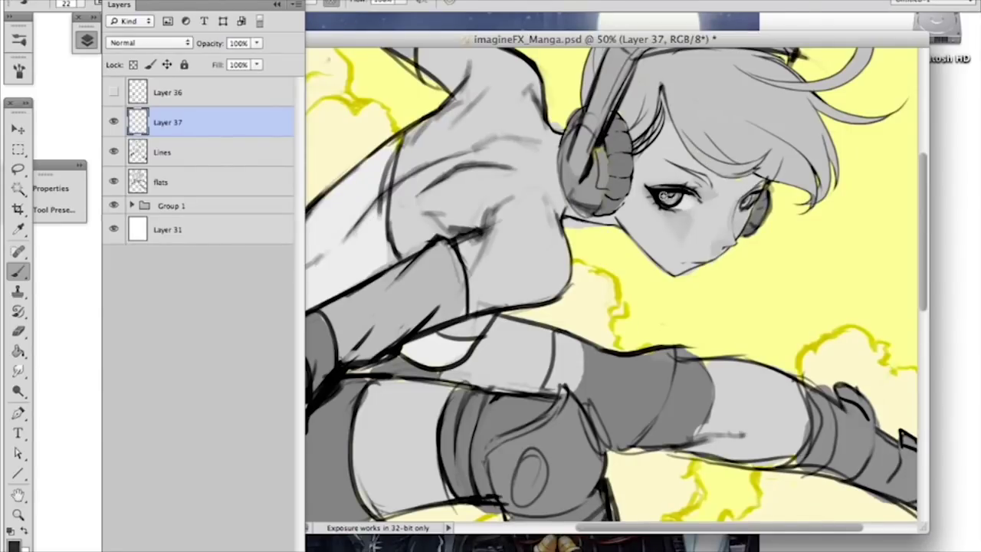
{"action": "left_click", "coordinate": [658, 192], "text": "alt"}
{"action": "left_click", "coordinate": [661, 191], "text": "alt"}
{"action": "left_click", "coordinate": [682, 189], "text": "alt"}
Step: Set the brush size to 38 px and darken the iris of the near eye
{"action": "right_click", "coordinate": [716, 152]}
{"action": "left_click_drag", "start_coordinate": [766, 226], "coordinate": [777, 225]}
{"action": "left_click", "coordinate": [687, 194]}
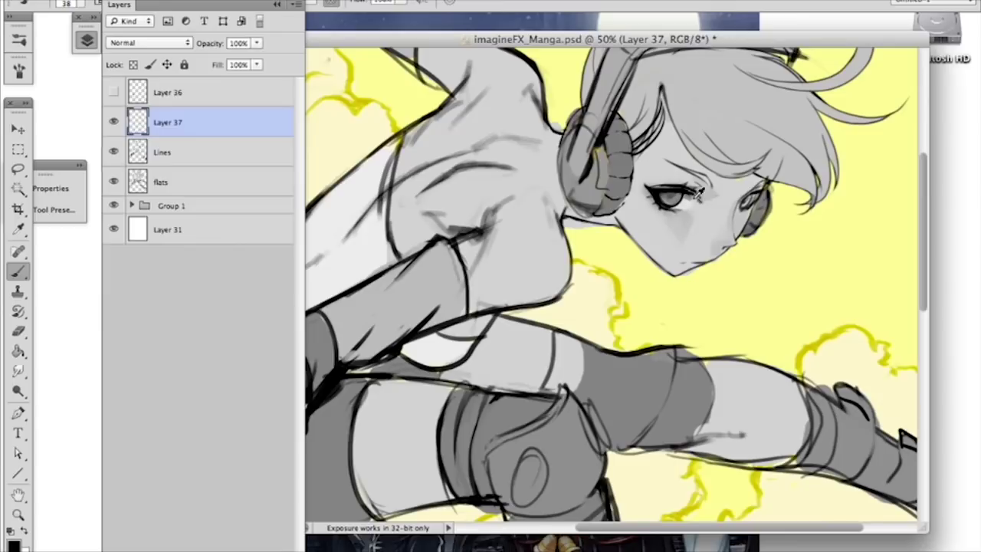
Step: Set the brush size to 24 px and touch up the near eye's iris and inner corner with sampled greys
{"action": "right_click", "coordinate": [695, 199]}
{"action": "type", "text": "24"}
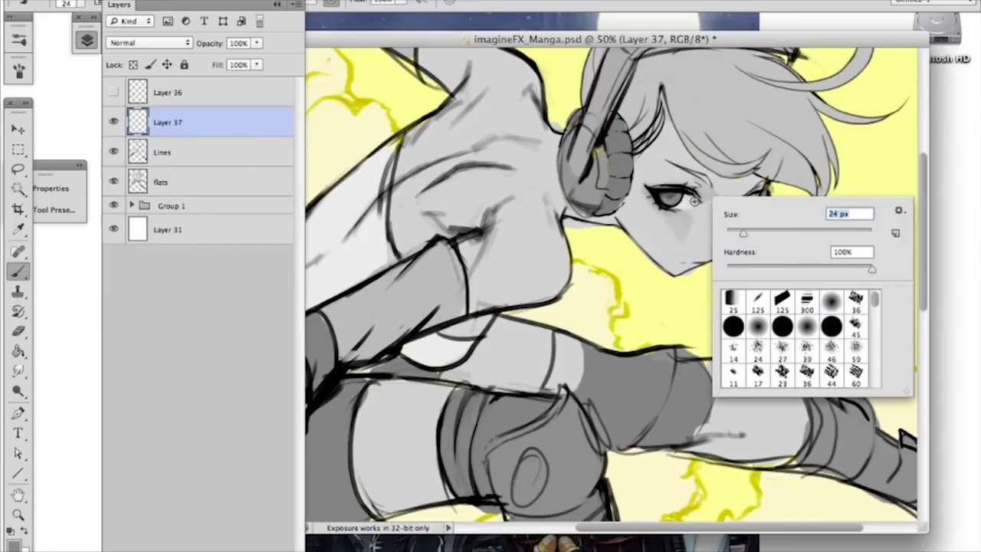
{"action": "key", "text": "Return"}
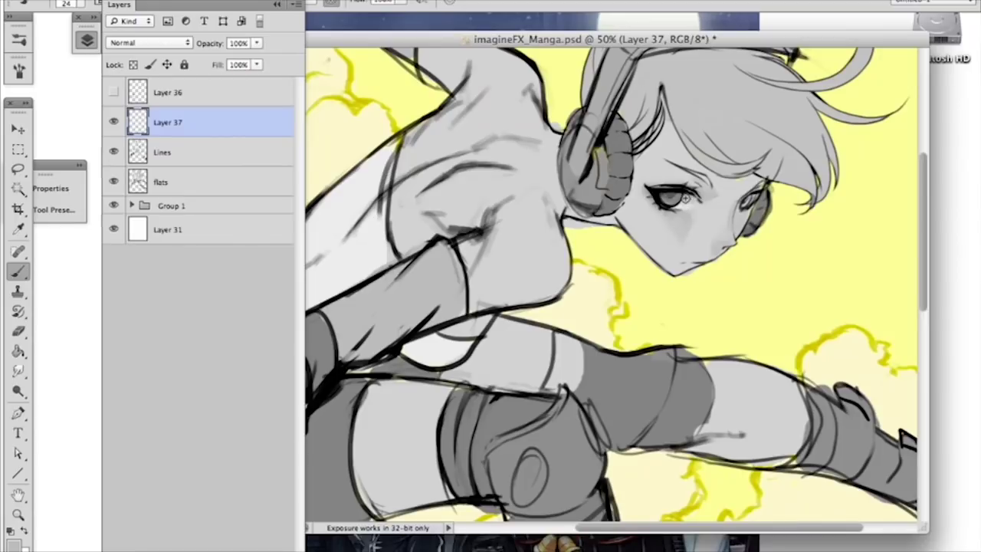
{"action": "left_click", "coordinate": [674, 183], "text": "alt"}
{"action": "left_click", "coordinate": [686, 198], "text": "alt"}
Step: Set the brush size to 32 px and paint over the jawline just below the headphone with sampled tones
{"action": "right_click", "coordinate": [693, 218]}
{"action": "left_click_drag", "start_coordinate": [747, 239], "coordinate": [755, 237]}
{"action": "left_click", "coordinate": [619, 214]}
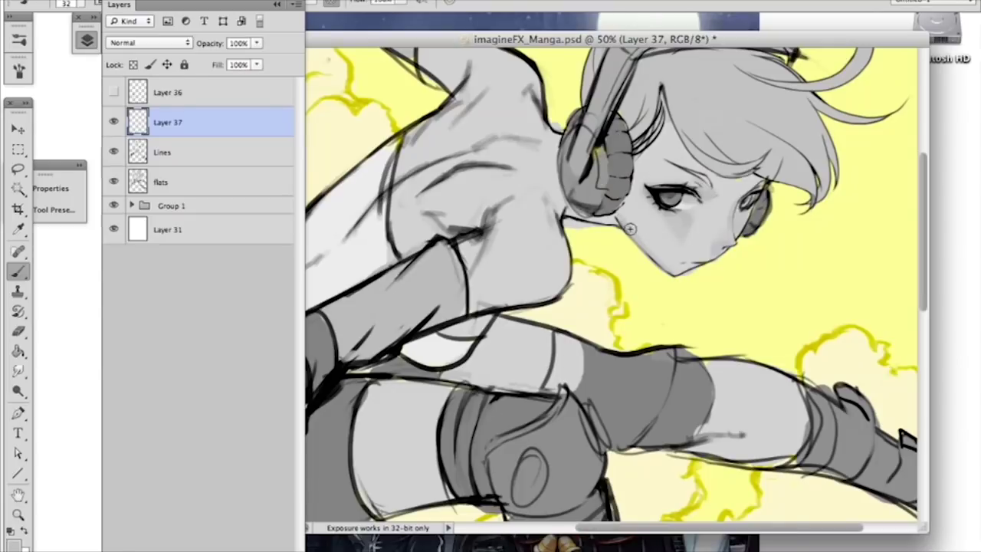
{"action": "left_click", "coordinate": [620, 224], "text": "alt"}
{"action": "left_click", "coordinate": [623, 216], "text": "alt"}
Step: Set the brush size to 86 px and blend shading across the side of the cheek and along the jaw
{"action": "right_click", "coordinate": [625, 221]}
{"action": "left_click_drag", "start_coordinate": [719, 224], "coordinate": [729, 224]}
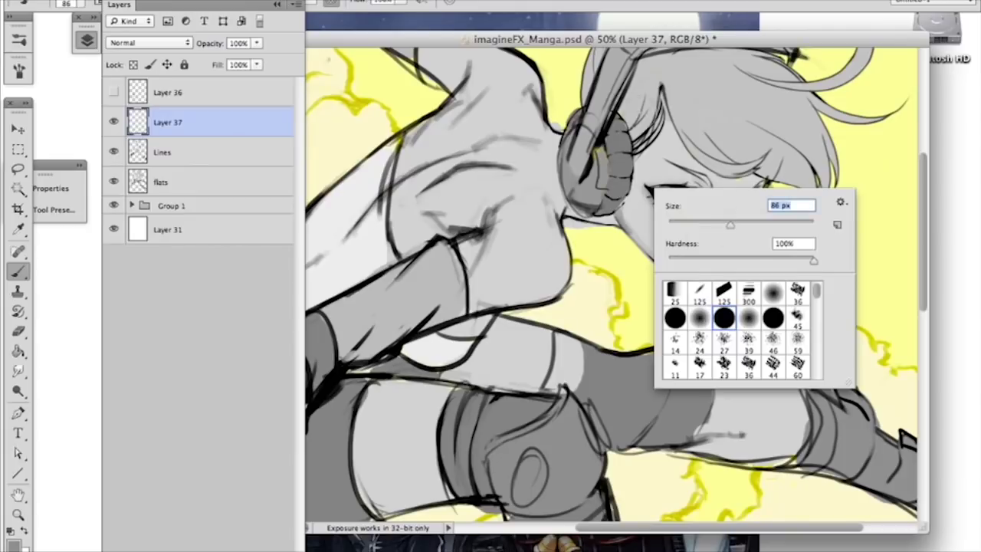
{"action": "left_click", "coordinate": [622, 209]}
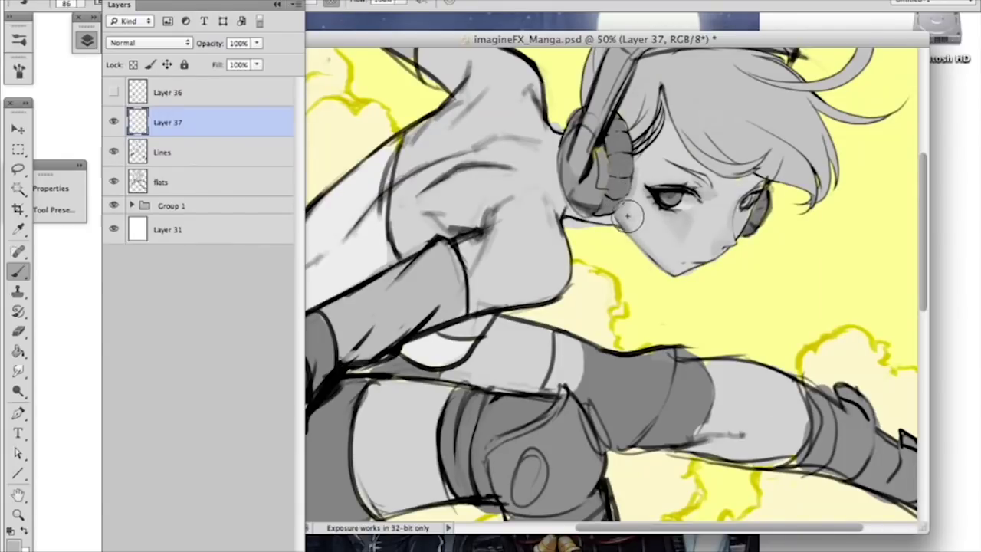
{"action": "left_click", "coordinate": [625, 211], "text": "alt"}
{"action": "left_click", "coordinate": [629, 218], "text": "alt"}
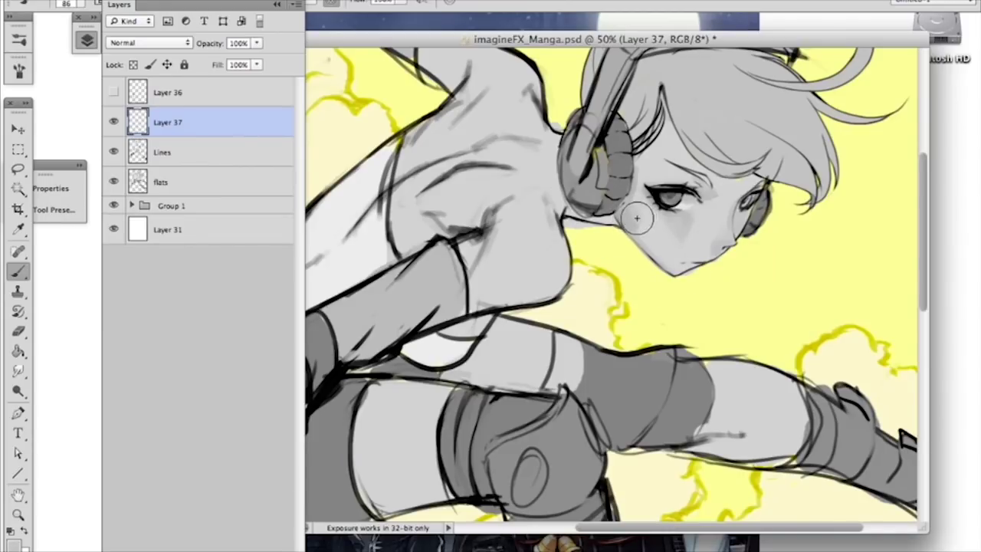
{"action": "left_click", "coordinate": [648, 225], "text": "alt"}
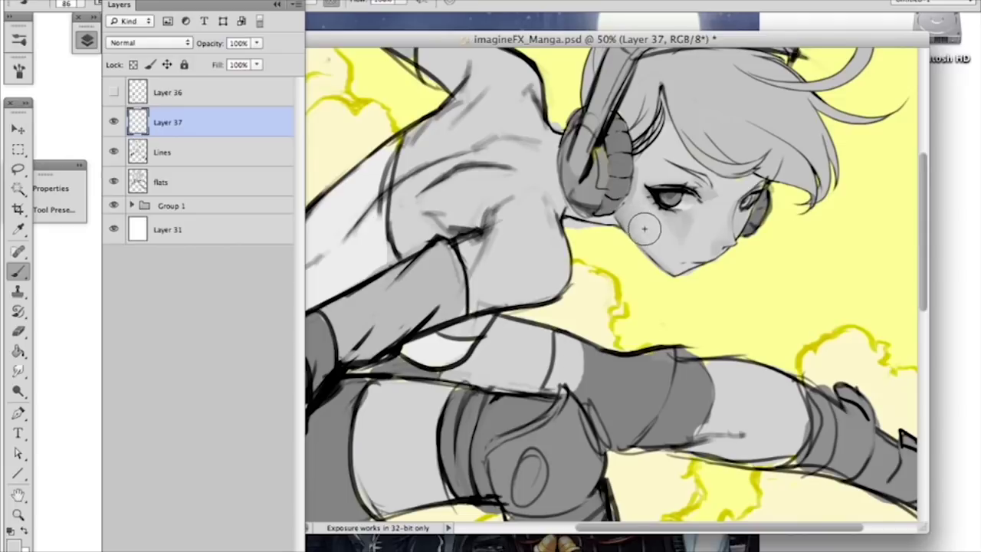
{"action": "left_click_drag", "start_coordinate": [642, 232], "coordinate": [669, 258]}
Step: Set the brush size to 18 px and paint over the dark hair strand lines beside the headphone
{"action": "right_click", "coordinate": [654, 200]}
{"action": "key", "text": "Escape"}
{"action": "left_click", "coordinate": [647, 119], "text": "alt"}
{"action": "right_click", "coordinate": [655, 107]}
{"action": "left_click_drag", "start_coordinate": [712, 151], "coordinate": [695, 152]}
{"action": "left_click", "coordinate": [656, 104]}
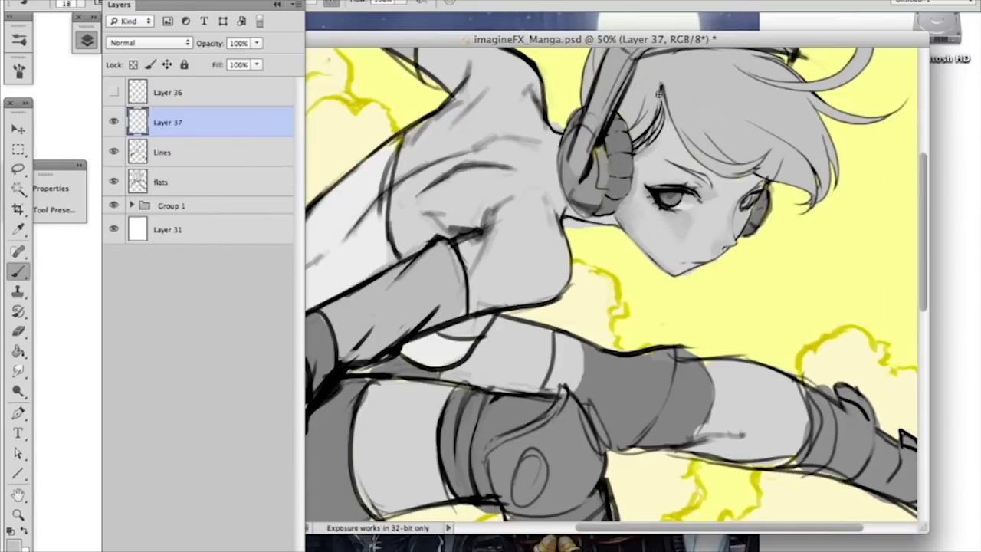
{"action": "left_click_drag", "start_coordinate": [661, 113], "coordinate": [639, 147]}
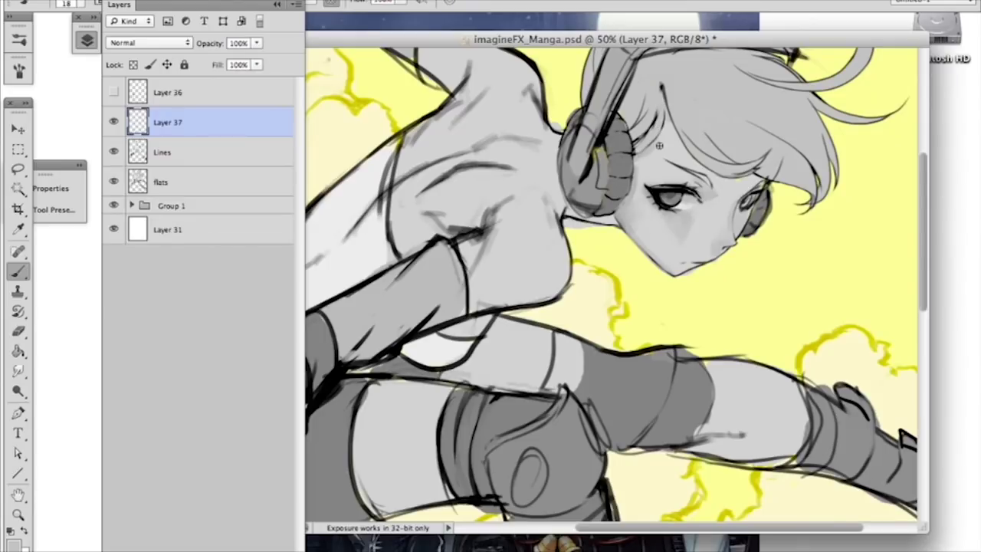
{"action": "left_click", "coordinate": [666, 120], "text": "alt"}
Step: Set the brush size to 27 px and paint the shadow on the neck under the headphone and jaw
{"action": "right_click", "coordinate": [650, 189]}
{"action": "type", "text": "27"}
{"action": "key", "text": "Return"}
{"action": "left_click", "coordinate": [616, 214], "text": "alt"}
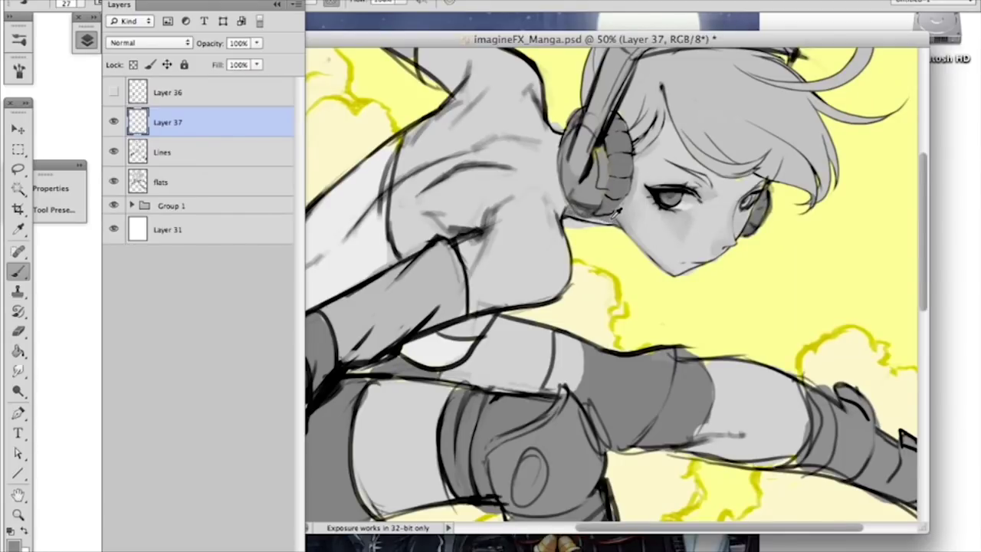
{"action": "left_click_drag", "start_coordinate": [601, 221], "coordinate": [591, 217]}
Step: Set the brush size to 50 px and shade the lower part of the chest with sampled greys
{"action": "right_click", "coordinate": [687, 216]}
{"action": "left_click_drag", "start_coordinate": [728, 249], "coordinate": [740, 250]}
{"action": "mouse_move", "coordinate": [483, 300]}
{"action": "left_mouse_down"}
{"action": "mouse_move", "coordinate": [525, 307]}
{"action": "mouse_move", "coordinate": [558, 290]}
{"action": "left_mouse_up"}
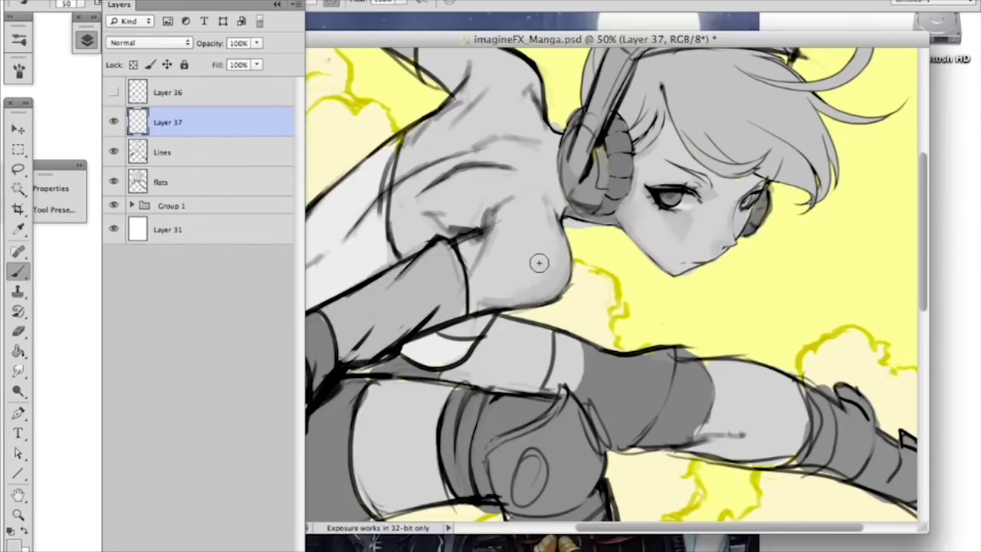
{"action": "left_click", "coordinate": [525, 290], "text": "alt"}
{"action": "left_click_drag", "start_coordinate": [518, 297], "coordinate": [481, 299]}
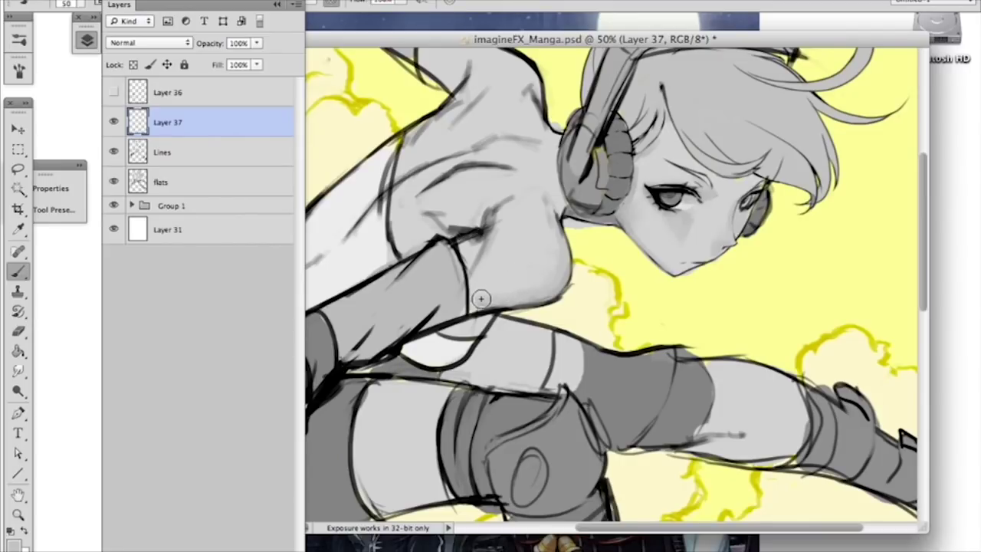
Step: Set the brush size to 32 px and clean up the lower edge of the chest beside the upper arm
{"action": "right_click", "coordinate": [494, 290]}
{"action": "type", "text": "32"}
{"action": "key", "text": "Return"}
{"action": "left_click", "coordinate": [475, 313], "text": "alt"}
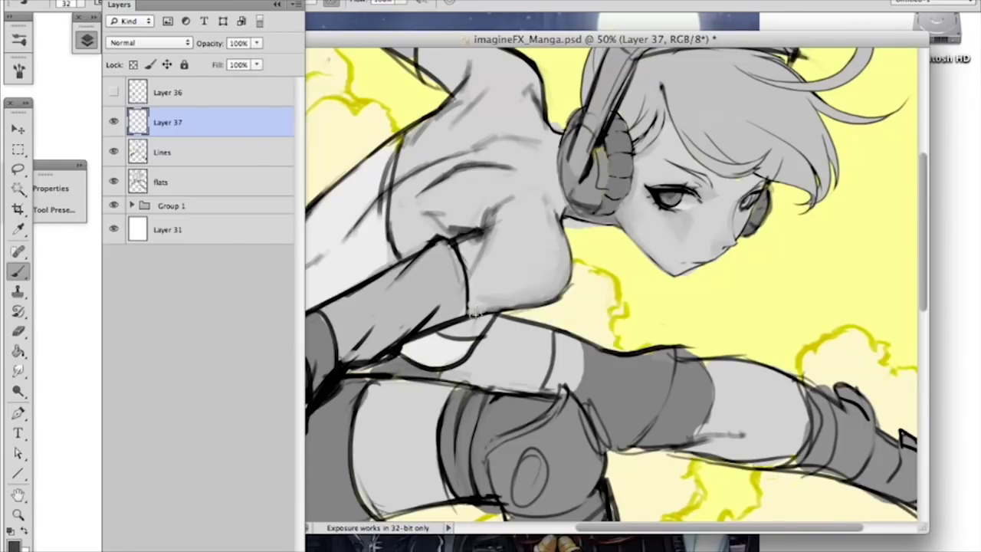
Step: Lighten the line art on the Lines layer with a Hue/Saturation adjustment
{"action": "left_click", "coordinate": [188, 152]}
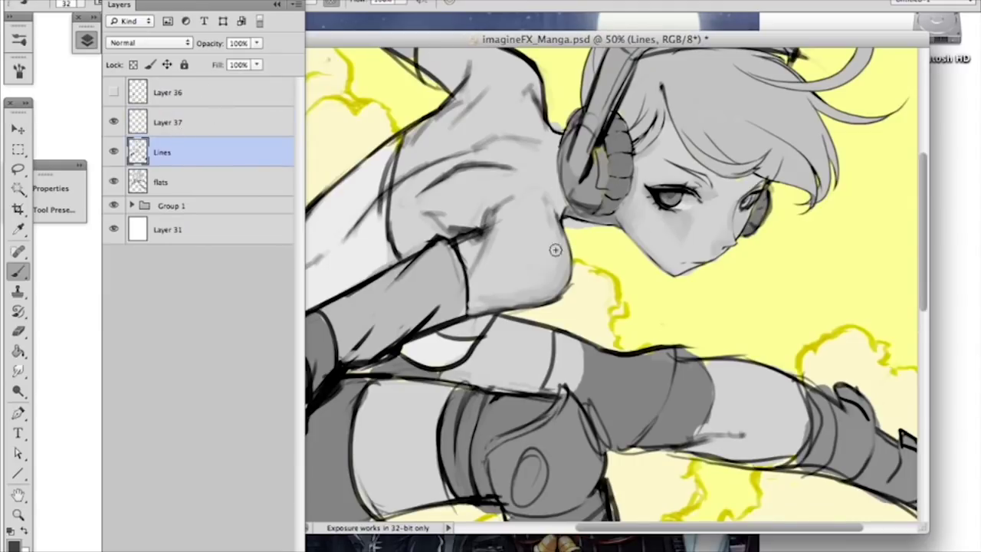
{"action": "key", "text": "ctrl+u"}
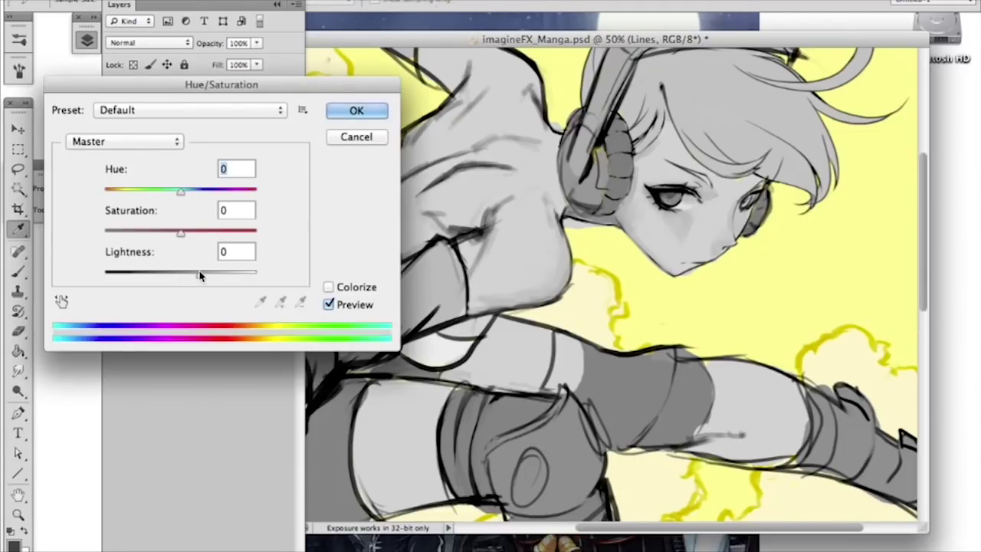
{"action": "left_click", "coordinate": [199, 274]}
{"action": "left_click", "coordinate": [339, 111]}
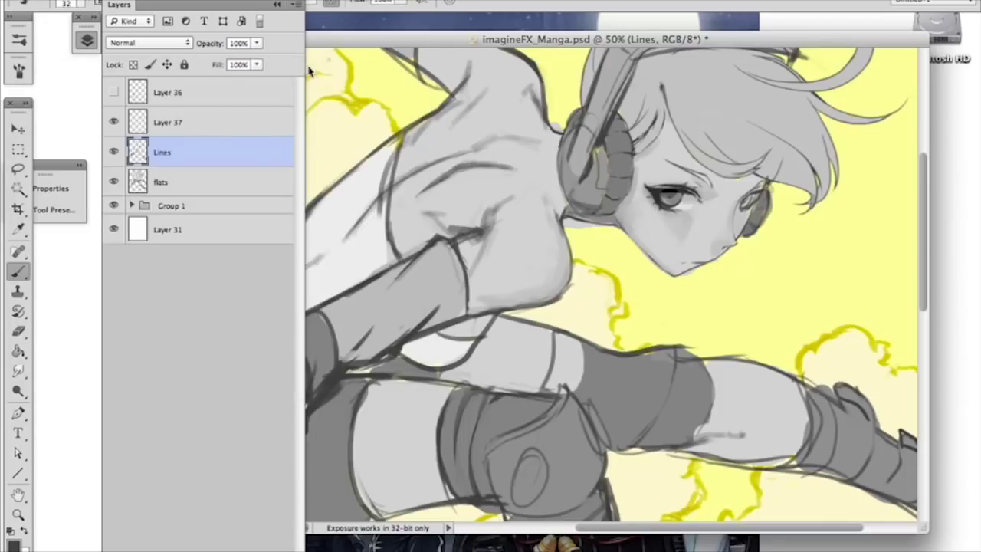
Step: On Layer 37, soften the chest and shoulder tones, and add shadow under the fringe with a 17 px brush
{"action": "left_click", "coordinate": [245, 125]}
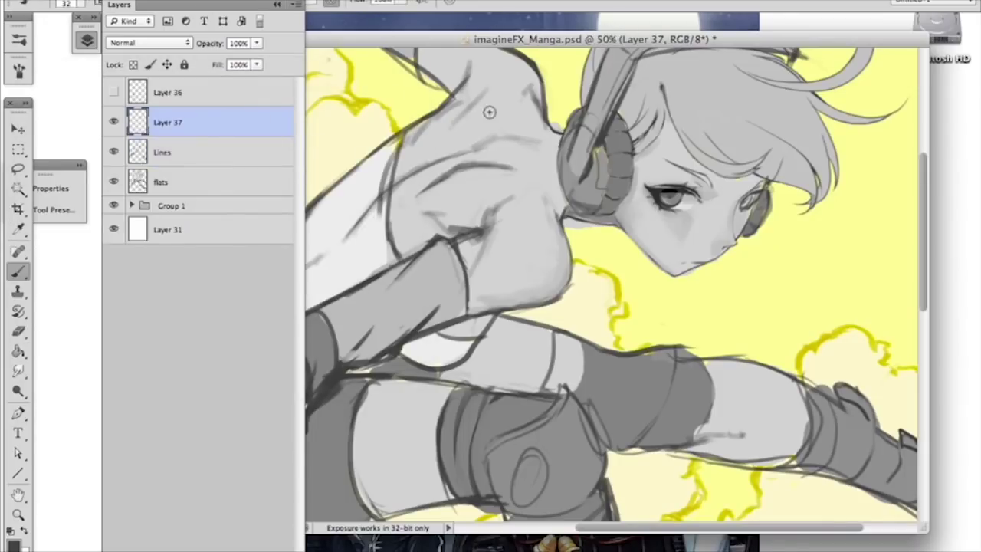
{"action": "left_click", "coordinate": [545, 296], "text": "alt"}
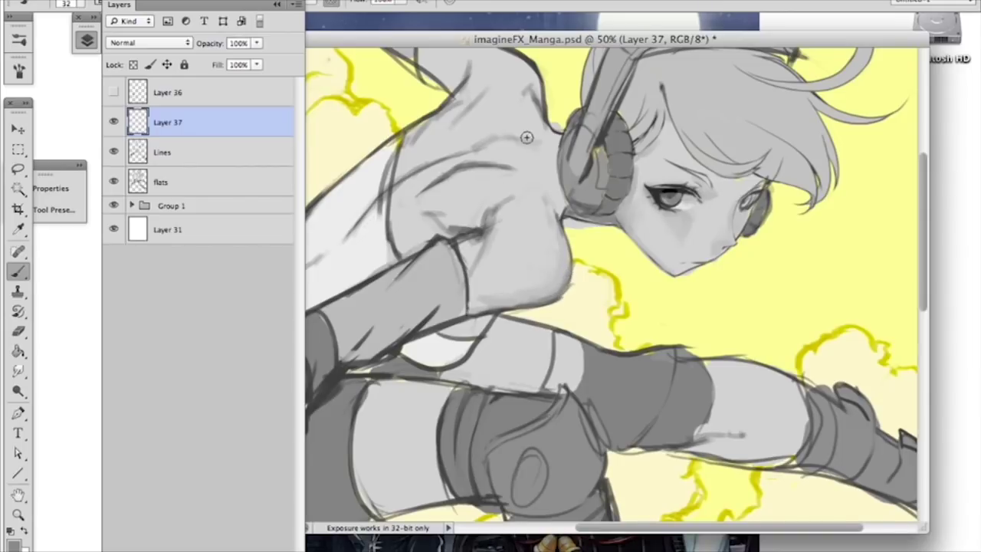
{"action": "right_click", "coordinate": [670, 213]}
{"action": "left_click_drag", "start_coordinate": [712, 254], "coordinate": [700, 254]}
{"action": "left_click", "coordinate": [640, 244]}
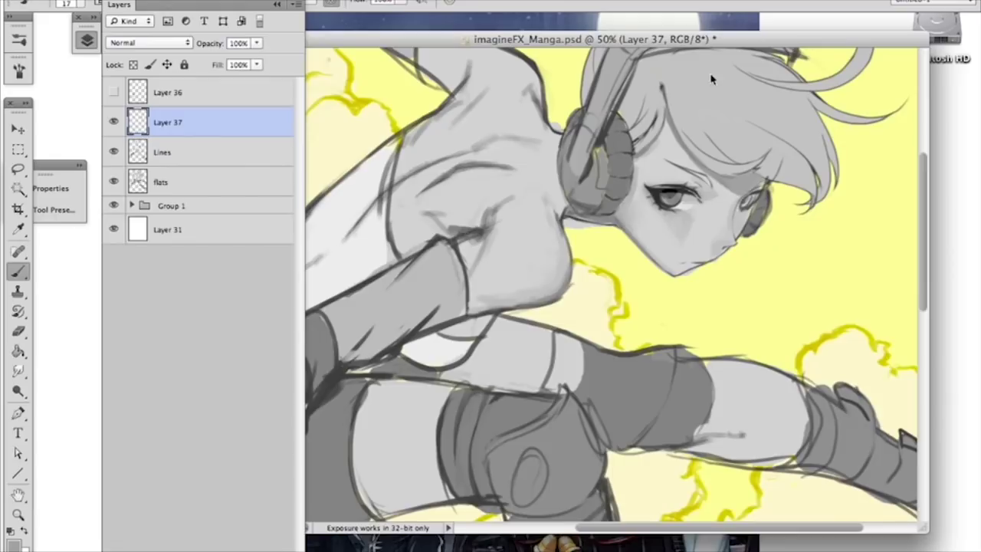
Step: Set the brush size to 36 px and paint light and shadow tones on the headphone's ear cup
{"action": "left_click", "coordinate": [725, 194], "text": "alt"}
{"action": "right_click", "coordinate": [742, 187]}
{"action": "left_click", "coordinate": [784, 223]}
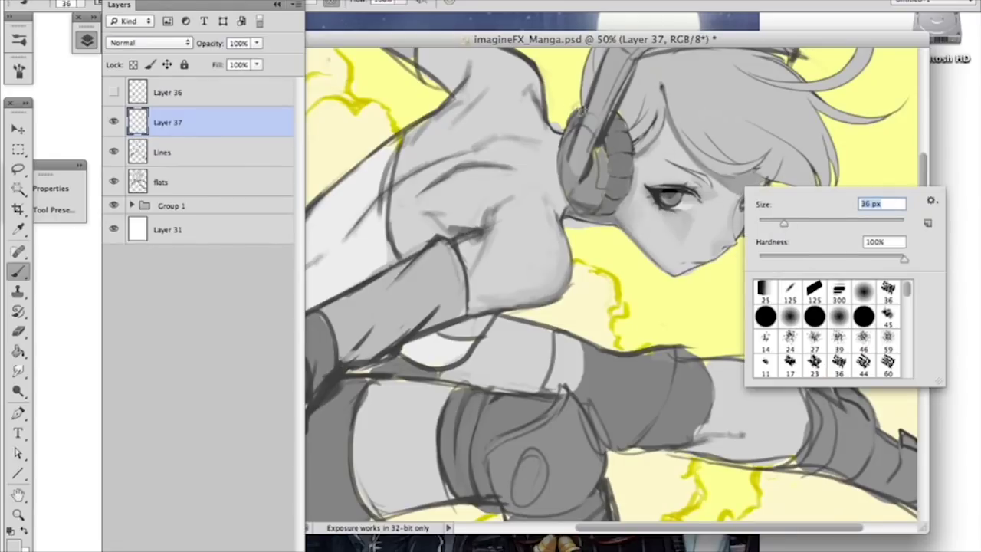
{"action": "key", "text": "Return"}
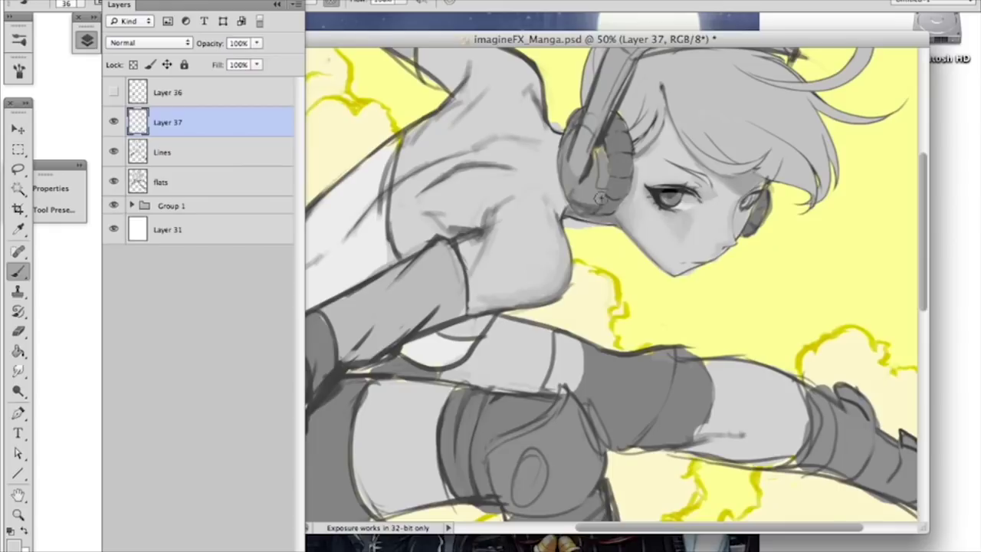
Step: Sample face and hair greys, and paint a darker shadow band across the fringe with lighter tone above it
{"action": "left_click", "coordinate": [682, 180], "text": "alt"}
{"action": "left_click", "coordinate": [664, 177], "text": "alt"}
{"action": "left_click", "coordinate": [704, 193], "text": "alt"}
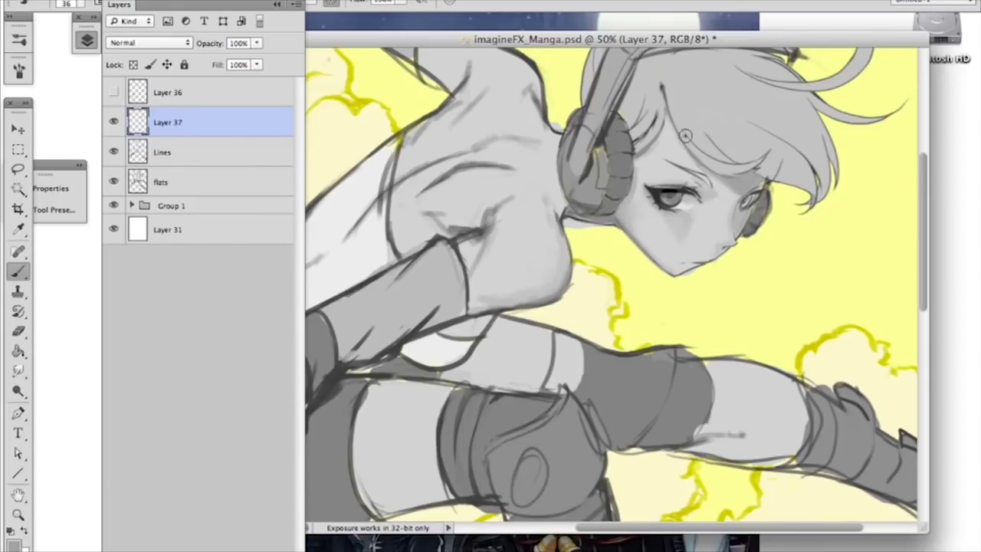
{"action": "mouse_move", "coordinate": [685, 128]}
{"action": "left_mouse_down"}
{"action": "mouse_move", "coordinate": [729, 133]}
{"action": "mouse_move", "coordinate": [782, 89]}
{"action": "left_mouse_up"}
{"action": "mouse_move", "coordinate": [729, 154]}
{"action": "left_mouse_down"}
{"action": "mouse_move", "coordinate": [744, 122]}
{"action": "mouse_move", "coordinate": [763, 135]}
{"action": "mouse_move", "coordinate": [746, 124]}
{"action": "mouse_move", "coordinate": [720, 136]}
{"action": "mouse_move", "coordinate": [757, 121]}
{"action": "mouse_move", "coordinate": [791, 139]}
{"action": "mouse_move", "coordinate": [780, 107]}
{"action": "mouse_move", "coordinate": [774, 117]}
{"action": "mouse_move", "coordinate": [782, 96]}
{"action": "mouse_move", "coordinate": [803, 122]}
{"action": "left_mouse_up"}
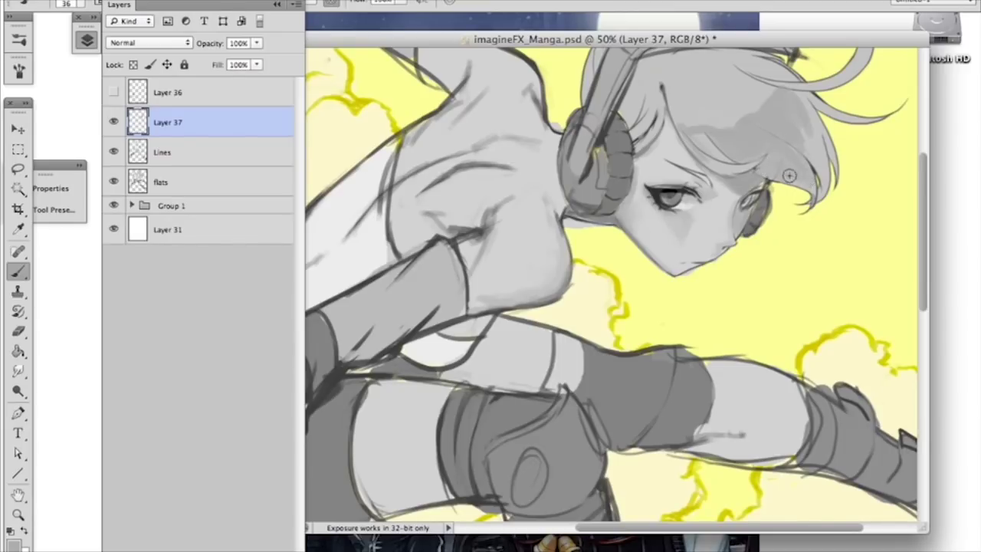
{"action": "mouse_move", "coordinate": [665, 75]}
{"action": "left_mouse_down"}
{"action": "mouse_move", "coordinate": [739, 82]}
{"action": "mouse_move", "coordinate": [710, 89]}
{"action": "mouse_move", "coordinate": [720, 101]}
{"action": "mouse_move", "coordinate": [740, 90]}
{"action": "left_mouse_up"}
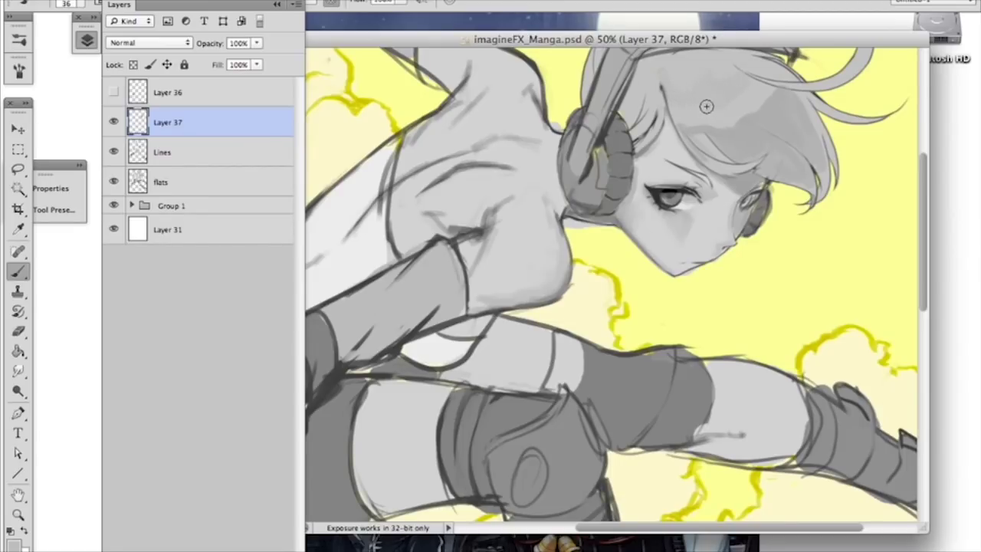
Step: Darken the outer side of the fringe with a 76 px brush, and blend the shadow at 43 px
{"action": "left_click", "coordinate": [720, 137], "text": "alt"}
{"action": "left_click", "coordinate": [750, 154], "text": "alt"}
{"action": "right_click", "coordinate": [770, 186]}
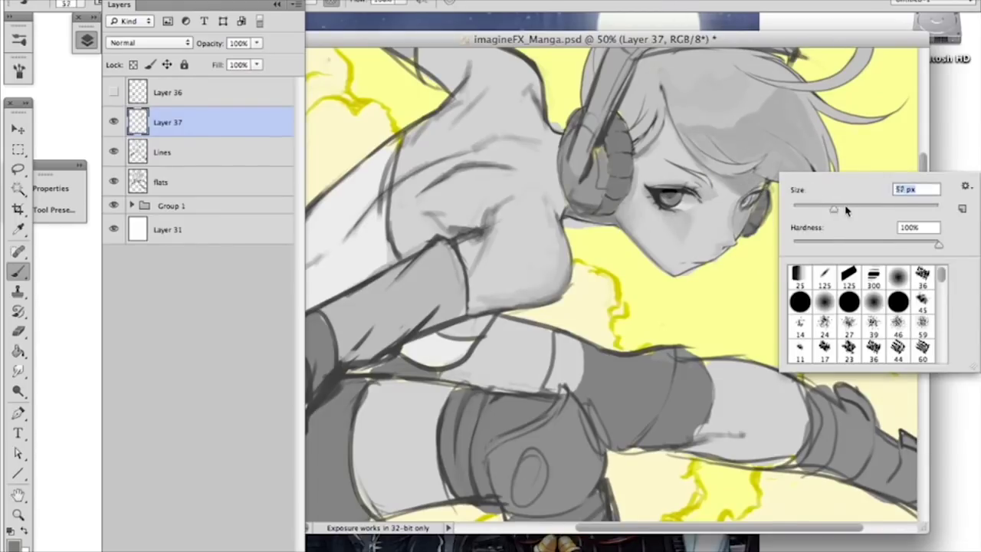
{"action": "left_click", "coordinate": [779, 100]}
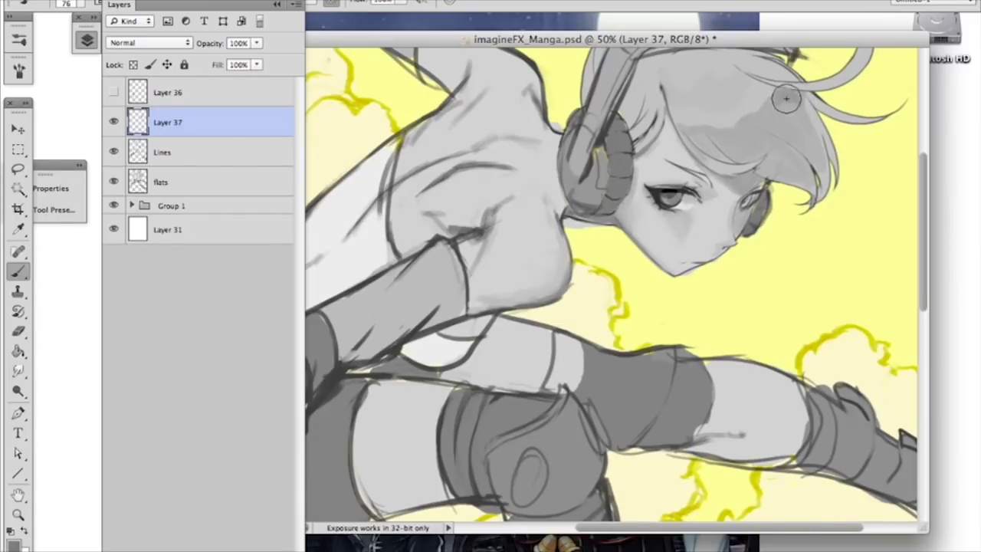
{"action": "left_click_drag", "start_coordinate": [787, 98], "coordinate": [799, 110]}
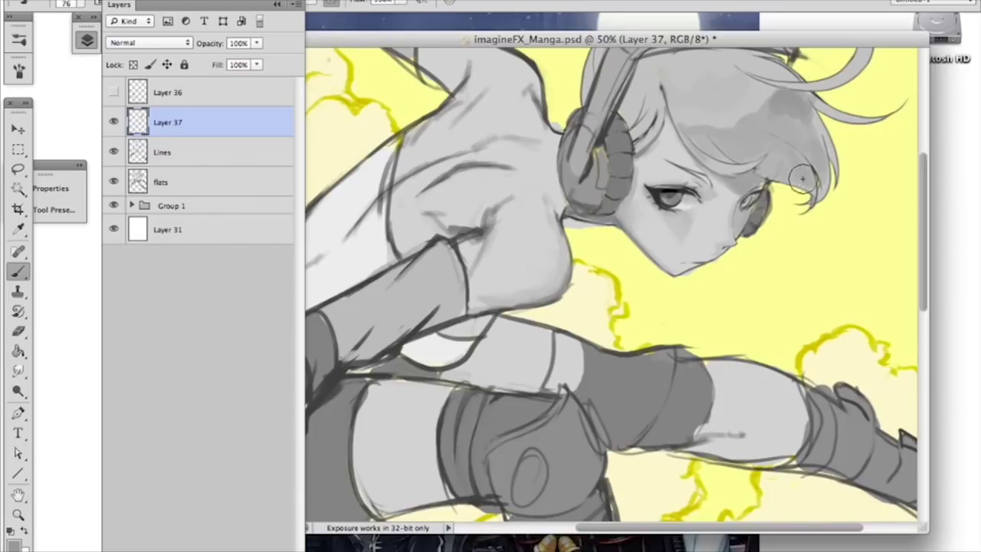
{"action": "right_click", "coordinate": [775, 158]}
{"action": "left_click_drag", "start_coordinate": [848, 200], "coordinate": [823, 200]}
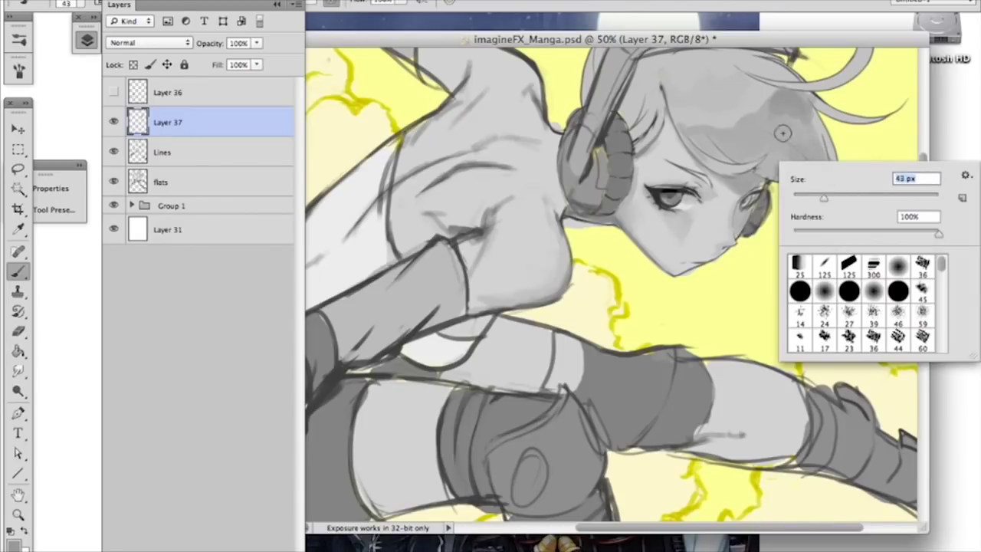
{"action": "left_click", "coordinate": [804, 150], "text": "alt"}
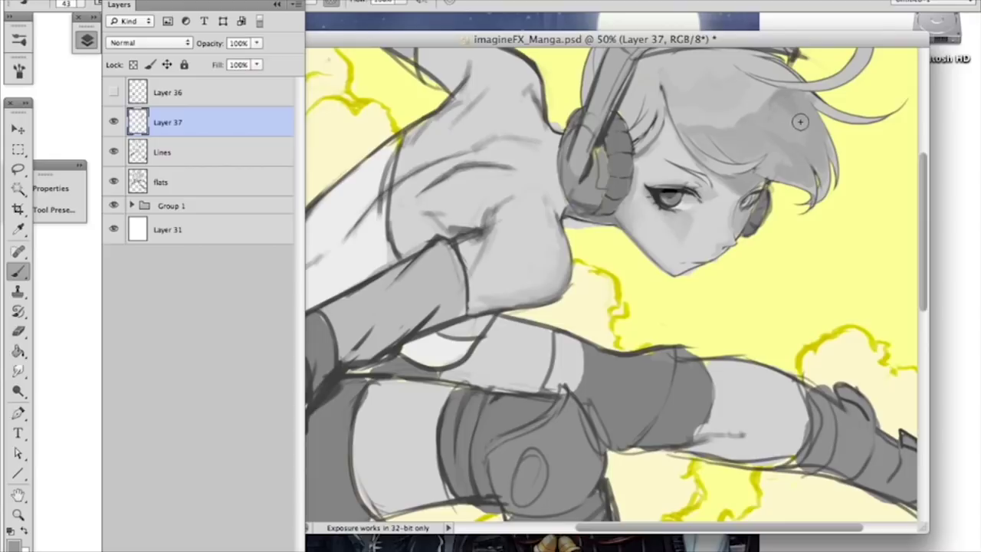
Step: Set the brush size to 81 px and soften the transition between light and shadow on the fringe
{"action": "left_click", "coordinate": [726, 97], "text": "alt"}
{"action": "right_click", "coordinate": [735, 85]}
{"action": "left_click_drag", "start_coordinate": [810, 129], "coordinate": [825, 130]}
{"action": "mouse_move", "coordinate": [692, 132]}
{"action": "left_mouse_down"}
{"action": "mouse_move", "coordinate": [682, 120]}
{"action": "mouse_move", "coordinate": [692, 127]}
{"action": "left_mouse_up"}
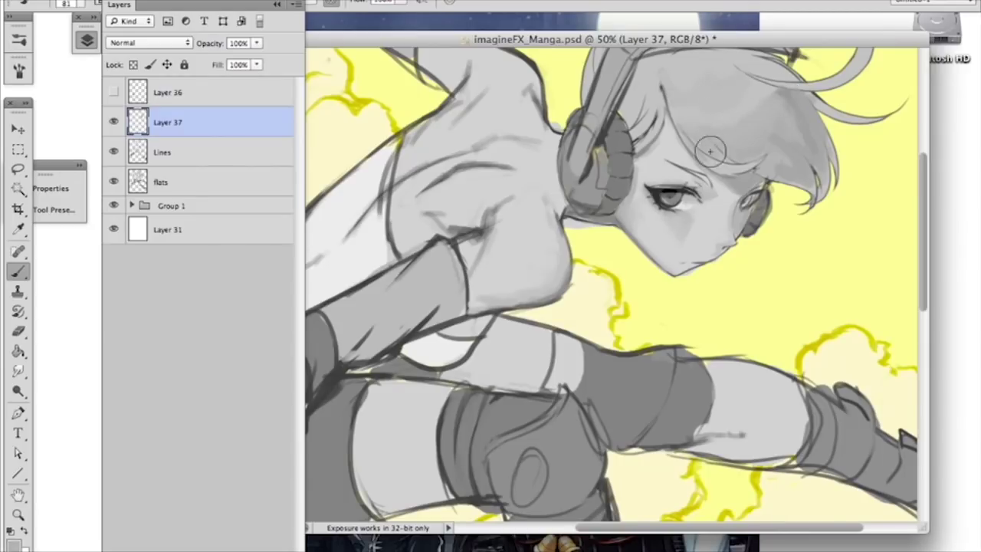
Step: Set the brush size to 32 px and paint shadow on the hair beside the ear cup and beneath the headband
{"action": "mouse_move", "coordinate": [657, 149]}
{"action": "left_mouse_down"}
{"action": "mouse_move", "coordinate": [704, 199]}
{"action": "mouse_move", "coordinate": [705, 163]}
{"action": "mouse_move", "coordinate": [686, 175]}
{"action": "left_mouse_up"}
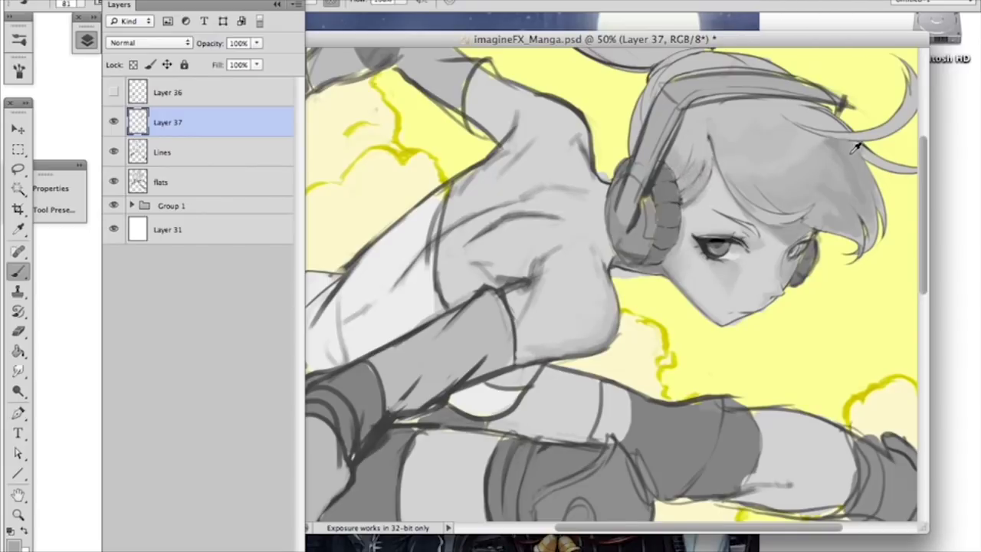
{"action": "right_click", "coordinate": [831, 136]}
{"action": "left_click", "coordinate": [815, 134]}
{"action": "mouse_move", "coordinate": [672, 162]}
{"action": "left_mouse_down"}
{"action": "mouse_move", "coordinate": [687, 134]}
{"action": "mouse_move", "coordinate": [672, 170]}
{"action": "left_mouse_up"}
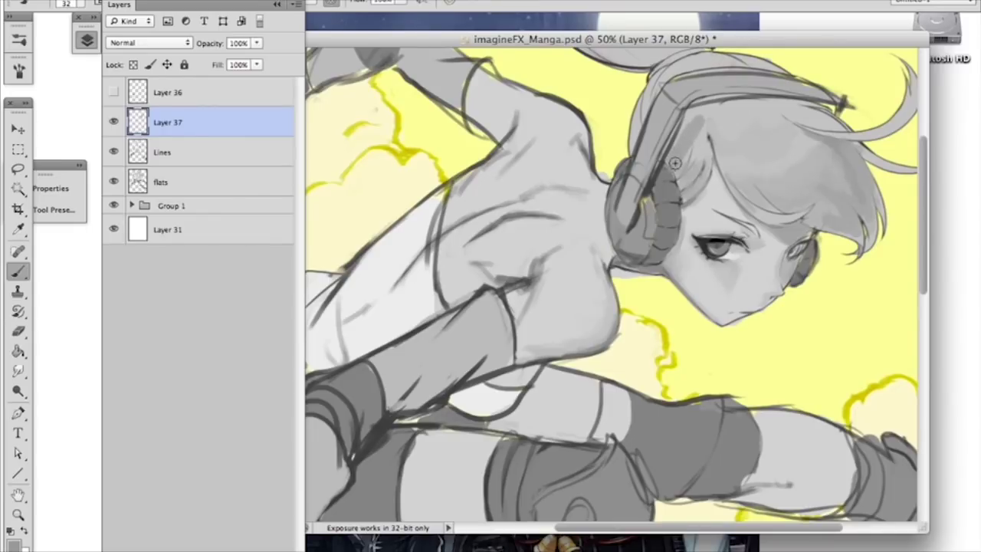
{"action": "mouse_move", "coordinate": [690, 124]}
{"action": "left_mouse_down"}
{"action": "mouse_move", "coordinate": [686, 137]}
{"action": "mouse_move", "coordinate": [729, 108]}
{"action": "mouse_move", "coordinate": [766, 101]}
{"action": "mouse_move", "coordinate": [817, 114]}
{"action": "mouse_move", "coordinate": [763, 112]}
{"action": "mouse_move", "coordinate": [791, 107]}
{"action": "left_mouse_up"}
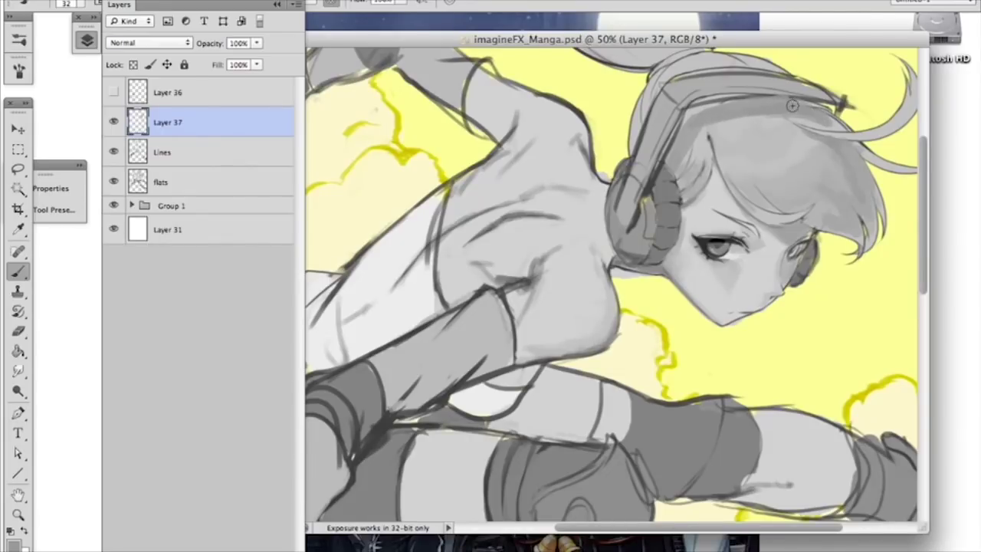
Step: Set the brush size to 20 px and refine the hair shading along the headphone arm
{"action": "right_click", "coordinate": [689, 141]}
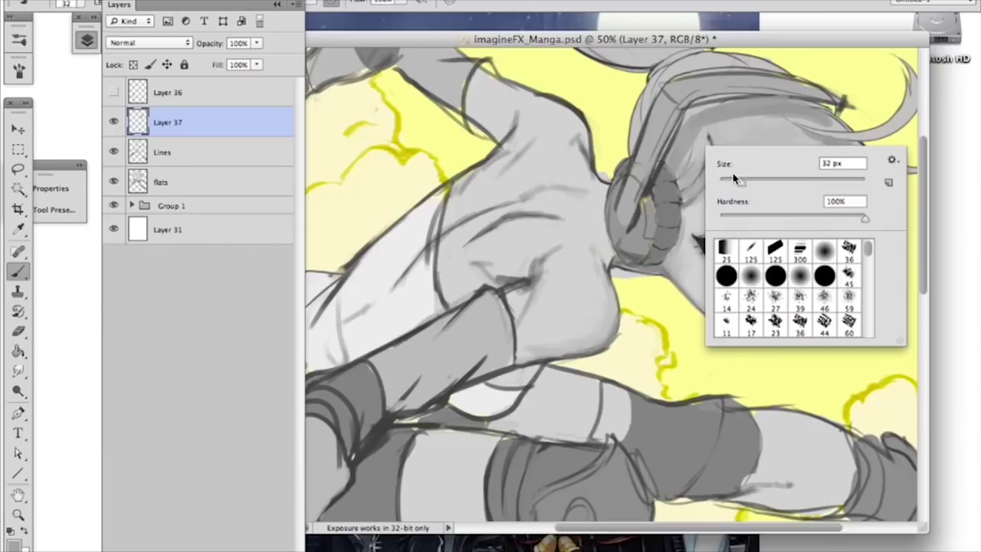
{"action": "type", "text": "20"}
{"action": "key", "text": "Return"}
{"action": "left_click_drag", "start_coordinate": [676, 136], "coordinate": [688, 113]}
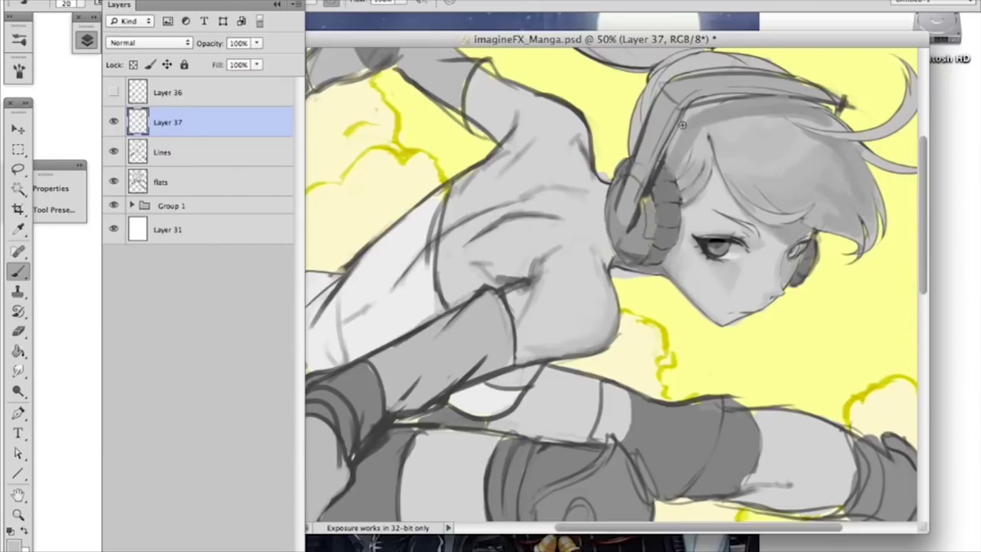
{"action": "left_click", "coordinate": [687, 136], "text": "alt"}
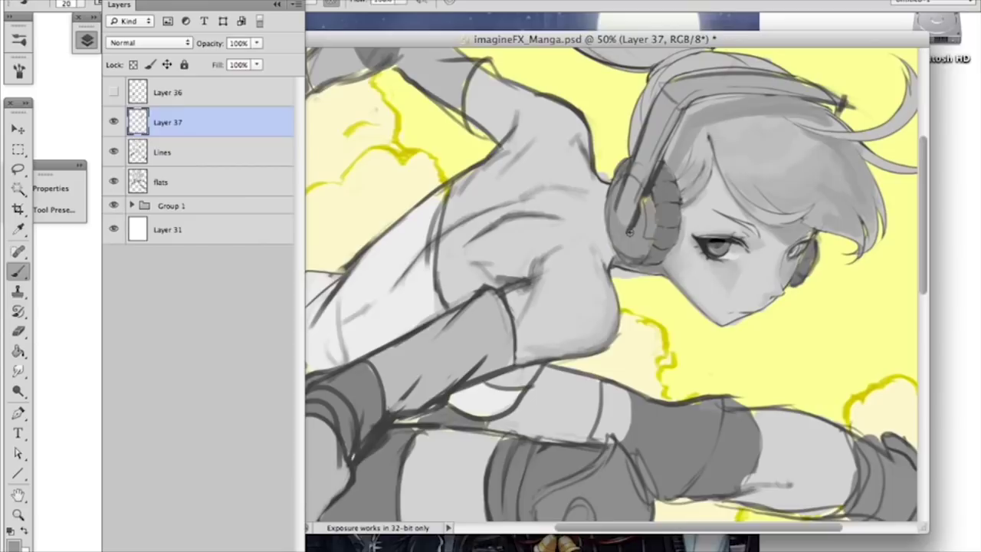
Step: Set the brush size to 61 px and paint sampled skin tones over the crease line between chest and armpit
{"action": "left_click", "coordinate": [605, 241], "text": "alt"}
{"action": "left_click", "coordinate": [651, 262], "text": "alt"}
{"action": "left_click", "coordinate": [606, 242], "text": "alt"}
{"action": "left_click", "coordinate": [541, 269], "text": "alt"}
{"action": "right_click", "coordinate": [557, 260]}
{"action": "left_click_drag", "start_coordinate": [600, 295], "coordinate": [624, 296]}
{"action": "mouse_move", "coordinate": [542, 253]}
{"action": "left_mouse_down"}
{"action": "mouse_move", "coordinate": [540, 298]}
{"action": "mouse_move", "coordinate": [519, 334]}
{"action": "left_mouse_up"}
{"action": "left_click", "coordinate": [560, 257], "text": "alt"}
{"action": "left_click", "coordinate": [545, 262], "text": "alt"}
{"action": "left_click", "coordinate": [551, 294], "text": "alt"}
{"action": "mouse_move", "coordinate": [543, 302]}
{"action": "left_mouse_down"}
{"action": "mouse_move", "coordinate": [555, 276]}
{"action": "mouse_move", "coordinate": [568, 275]}
{"action": "mouse_move", "coordinate": [558, 271]}
{"action": "mouse_move", "coordinate": [551, 304]}
{"action": "left_mouse_up"}
Step: Blend sampled light and mid greys over the upper chest and the area below the neck
{"action": "left_click", "coordinate": [565, 278], "text": "alt"}
{"action": "left_click", "coordinate": [544, 238], "text": "alt"}
{"action": "mouse_move", "coordinate": [542, 245]}
{"action": "left_mouse_down"}
{"action": "mouse_move", "coordinate": [527, 269]}
{"action": "mouse_move", "coordinate": [541, 244]}
{"action": "mouse_move", "coordinate": [546, 272]}
{"action": "left_mouse_up"}
{"action": "left_click", "coordinate": [561, 262], "text": "alt"}
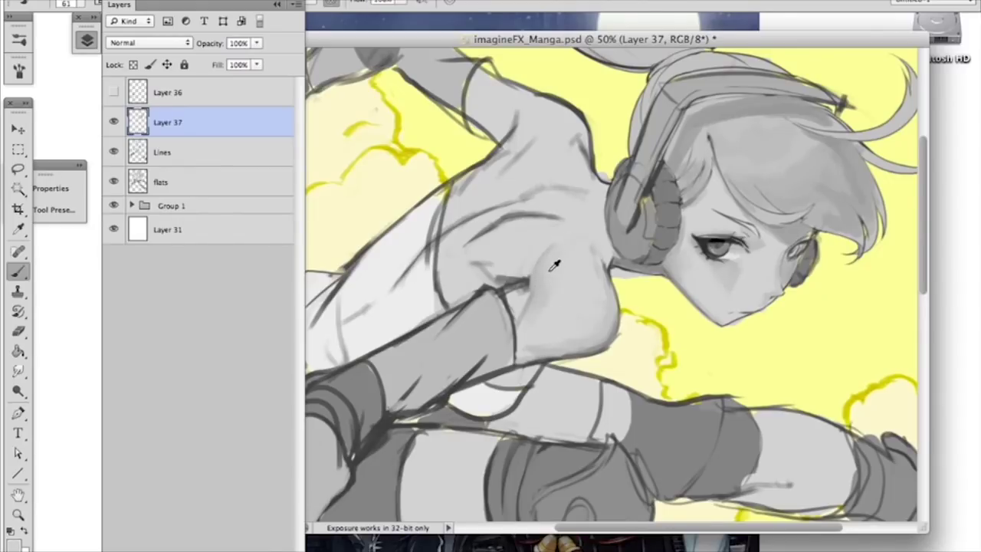
{"action": "left_click", "coordinate": [581, 241], "text": "alt"}
{"action": "left_click_drag", "start_coordinate": [591, 262], "coordinate": [582, 306]}
{"action": "left_click_drag", "start_coordinate": [572, 245], "coordinate": [570, 289]}
{"action": "left_click", "coordinate": [598, 265], "text": "alt"}
Step: Paint over the dark contour lines across the shoulder and blend them into soft grey shading
{"action": "left_click", "coordinate": [497, 226], "text": "alt"}
{"action": "mouse_move", "coordinate": [488, 231]}
{"action": "left_mouse_down"}
{"action": "mouse_move", "coordinate": [490, 235]}
{"action": "mouse_move", "coordinate": [543, 222]}
{"action": "left_mouse_up"}
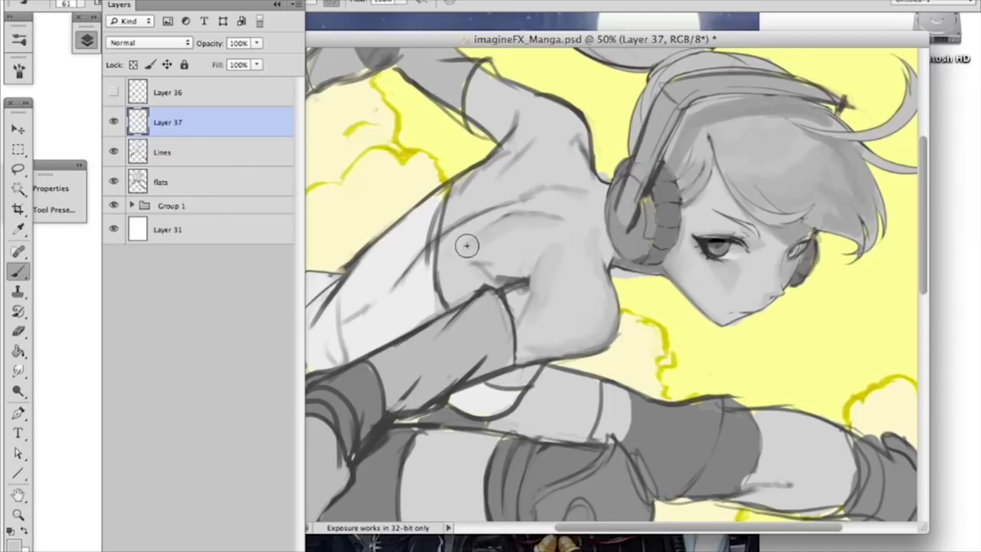
{"action": "left_click_drag", "start_coordinate": [469, 221], "coordinate": [550, 195]}
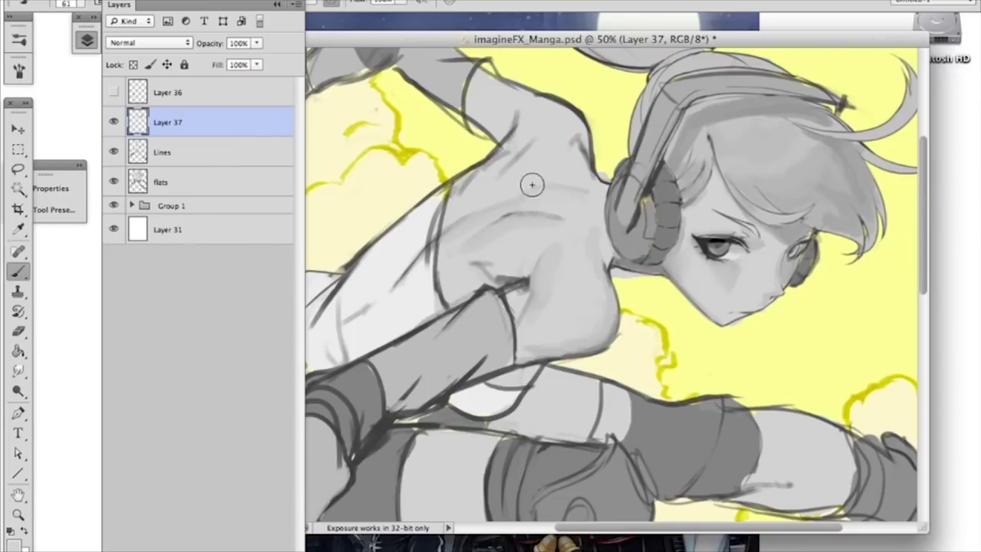
{"action": "left_click", "coordinate": [515, 239], "text": "alt"}
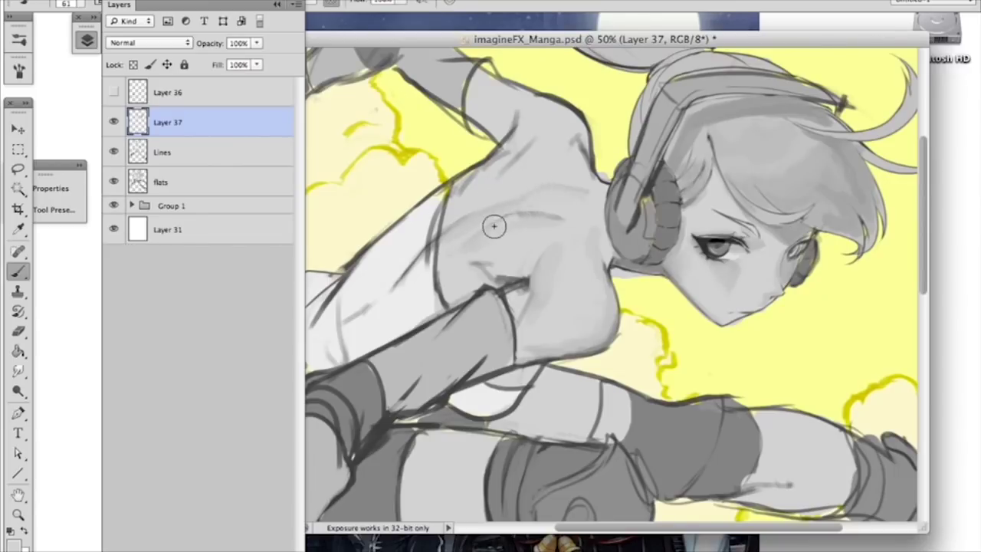
{"action": "left_click", "coordinate": [544, 211], "text": "alt"}
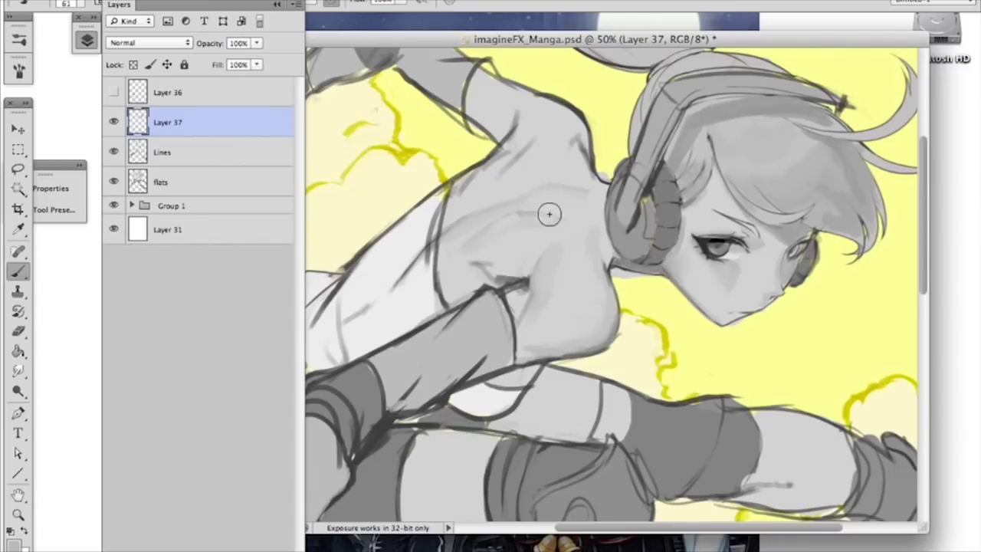
{"action": "left_click", "coordinate": [539, 216], "text": "alt"}
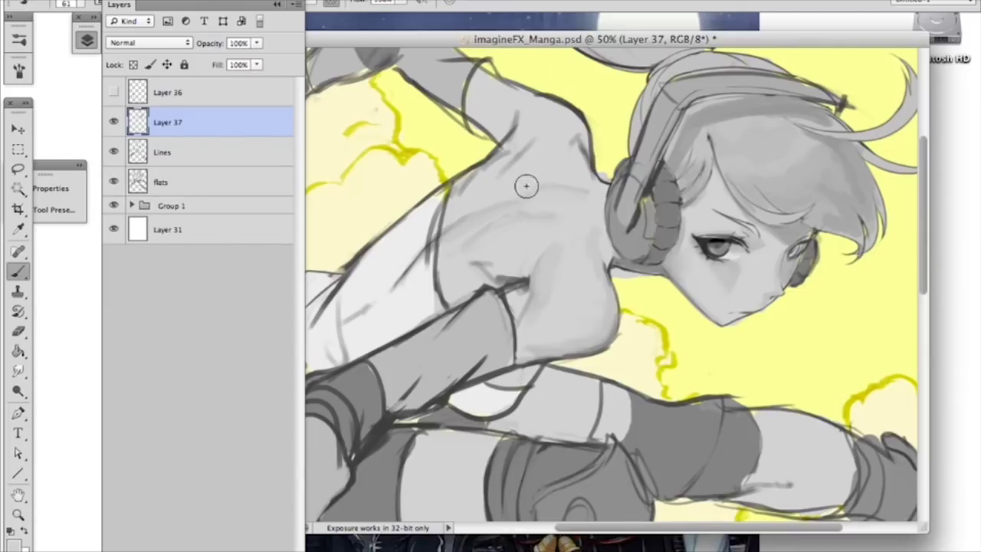
Step: Reduce the brush size to 45 px and smooth the remaining tones on the shoulder, near the neck and at the armpit
{"action": "right_click", "coordinate": [502, 225]}
{"action": "left_click", "coordinate": [554, 260]}
{"action": "left_click", "coordinate": [501, 226]}
{"action": "right_click", "coordinate": [588, 191]}
{"action": "left_click", "coordinate": [645, 234]}
{"action": "left_click", "coordinate": [588, 194]}
{"action": "left_click", "coordinate": [595, 199], "text": "alt"}
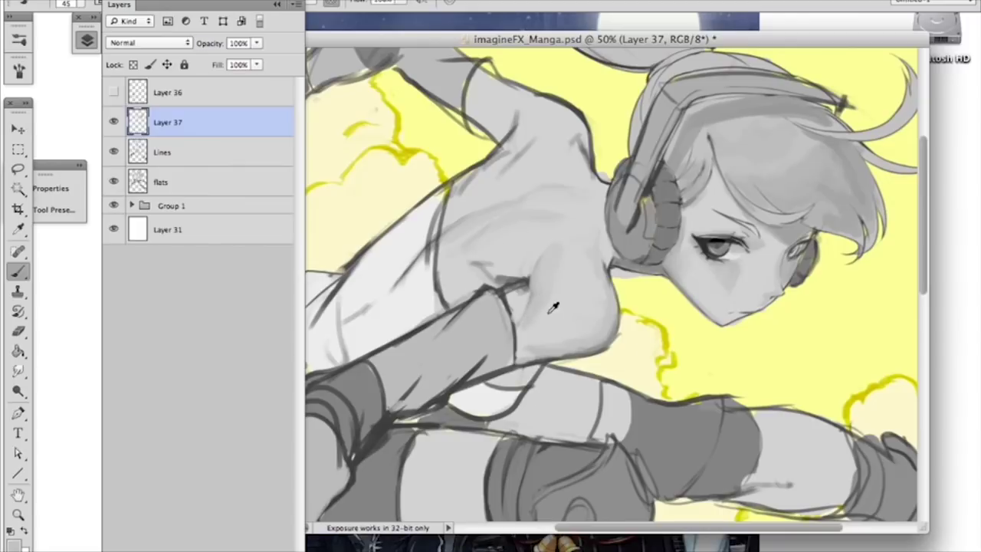
{"action": "left_click", "coordinate": [521, 299], "text": "alt"}
Step: Fill the headphone's headband and side arm with a sampled dark grey
{"action": "left_click", "coordinate": [826, 94], "text": "alt"}
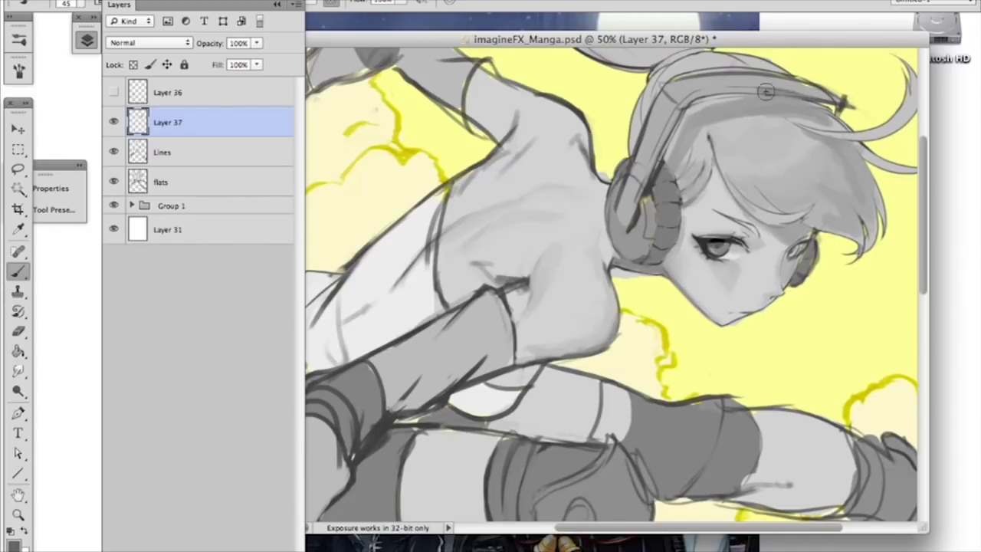
{"action": "left_click_drag", "start_coordinate": [695, 96], "coordinate": [801, 95]}
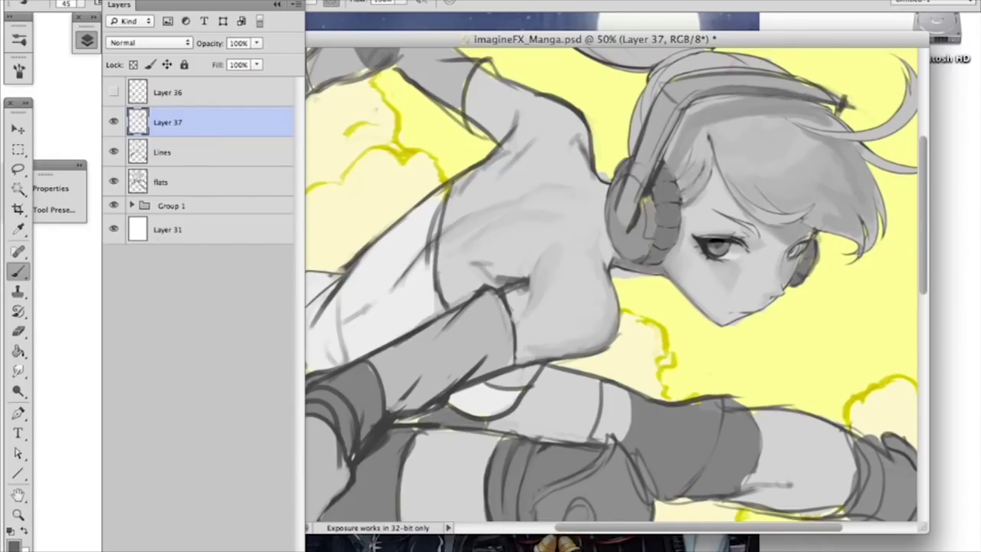
{"action": "left_click_drag", "start_coordinate": [693, 98], "coordinate": [634, 191]}
{"action": "mouse_move", "coordinate": [661, 99]}
{"action": "left_mouse_down"}
{"action": "mouse_move", "coordinate": [671, 108]}
{"action": "mouse_move", "coordinate": [661, 94]}
{"action": "mouse_move", "coordinate": [644, 170]}
{"action": "mouse_move", "coordinate": [623, 202]}
{"action": "left_mouse_up"}
{"action": "left_click_drag", "start_coordinate": [665, 114], "coordinate": [626, 202]}
{"action": "left_click_drag", "start_coordinate": [663, 100], "coordinate": [778, 81]}
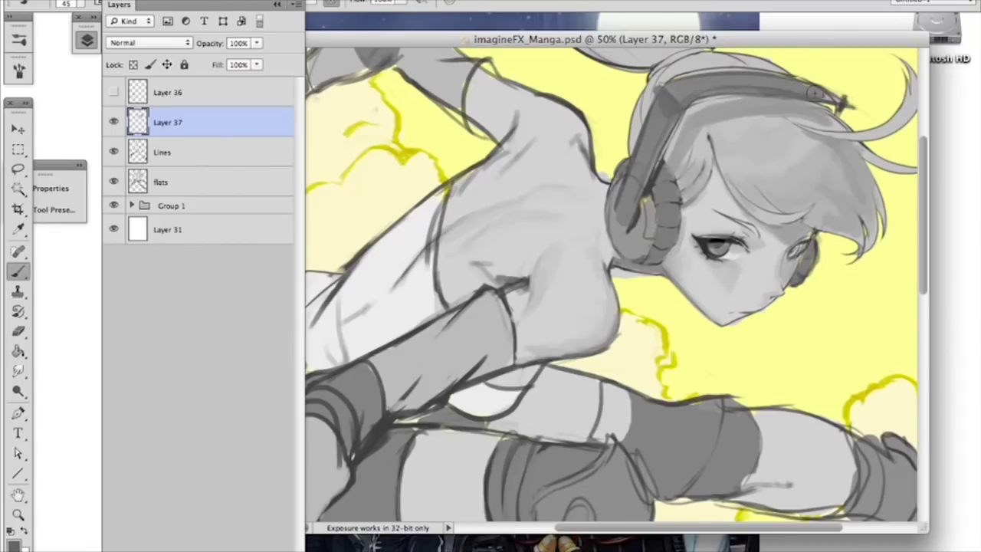
Step: Set the brush size to 23 px, and paint and blend strand shadows on the outer part of the fringe
{"action": "right_click", "coordinate": [781, 226]}
{"action": "left_click_drag", "start_coordinate": [823, 257], "coordinate": [811, 245]}
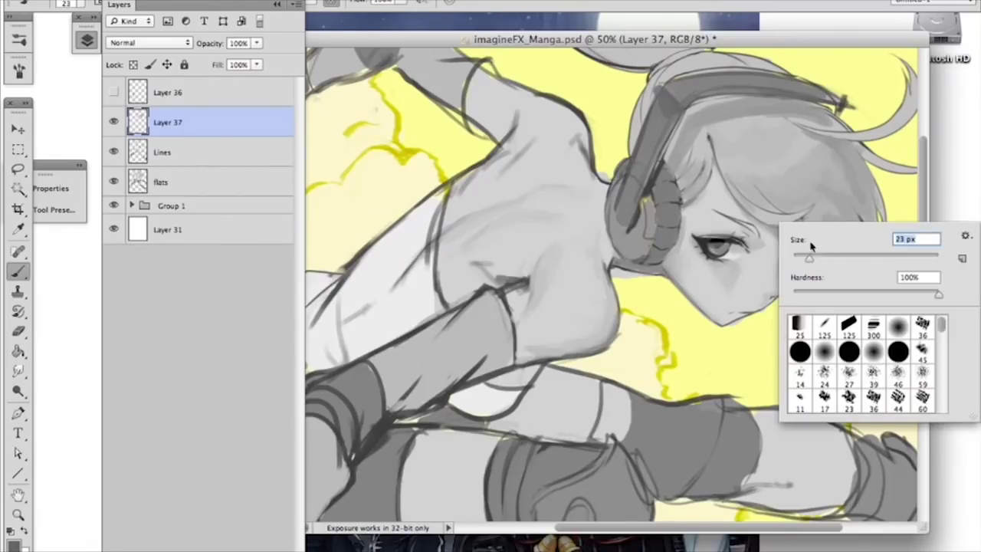
{"action": "left_click", "coordinate": [830, 182]}
{"action": "left_click", "coordinate": [824, 179], "text": "alt"}
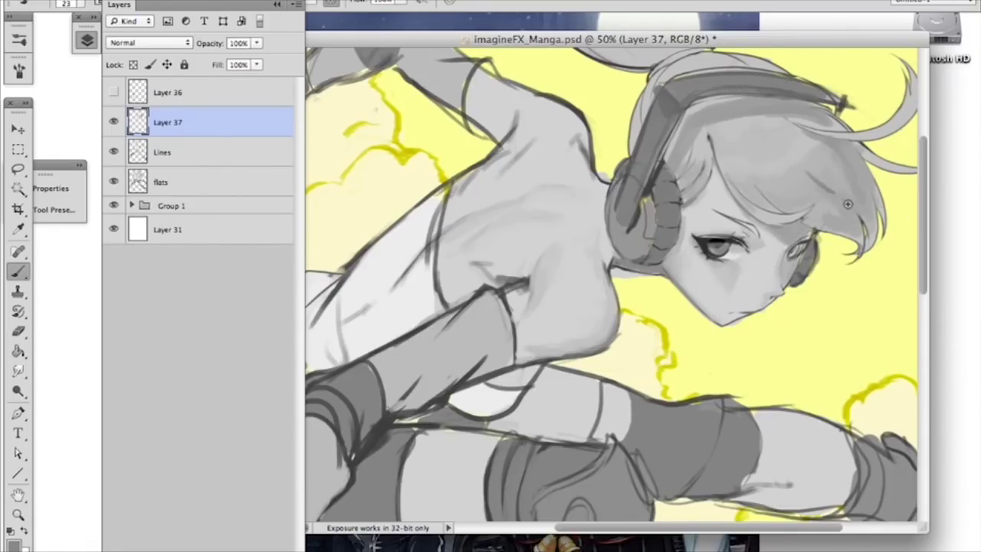
{"action": "left_click", "coordinate": [825, 176], "text": "alt"}
{"action": "left_click", "coordinate": [784, 149], "text": "alt"}
{"action": "left_click", "coordinate": [802, 168], "text": "alt"}
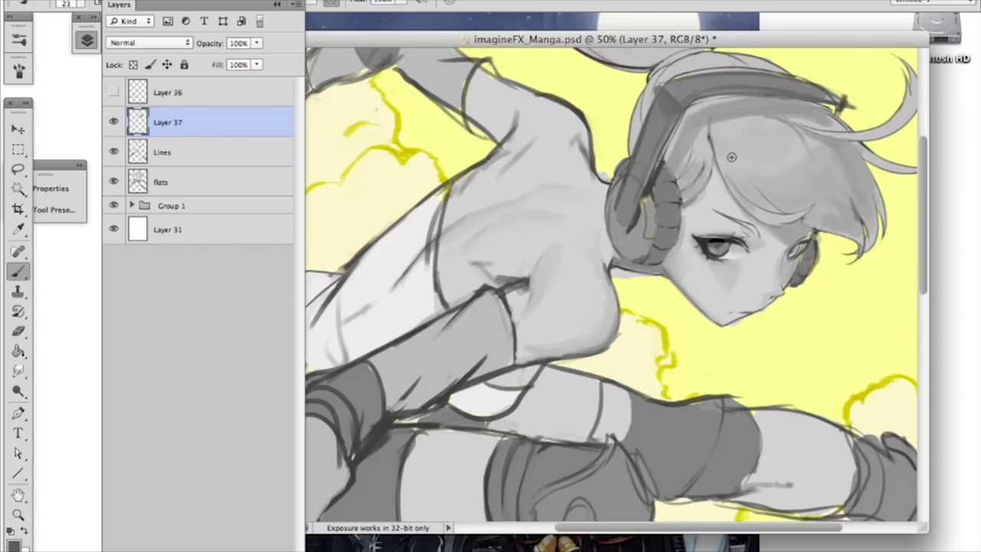
{"action": "right_click", "coordinate": [784, 147]}
{"action": "left_click", "coordinate": [801, 197]}
{"action": "left_click", "coordinate": [717, 114]}
Step: Set the brush size to 35 px and paint shadow along the underside of the upper arm's sleeve
{"action": "left_click_drag", "start_coordinate": [525, 305], "coordinate": [658, 224]}
{"action": "left_click", "coordinate": [563, 303], "text": "alt"}
{"action": "right_click", "coordinate": [569, 298]}
{"action": "left_click", "coordinate": [621, 325]}
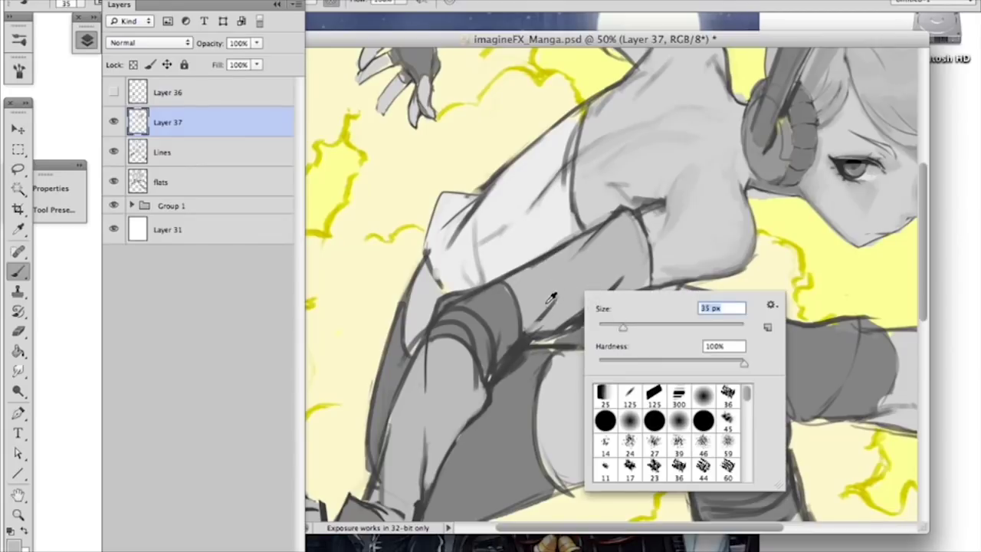
{"action": "left_click", "coordinate": [551, 300], "text": "alt"}
{"action": "left_click_drag", "start_coordinate": [540, 316], "coordinate": [561, 292]}
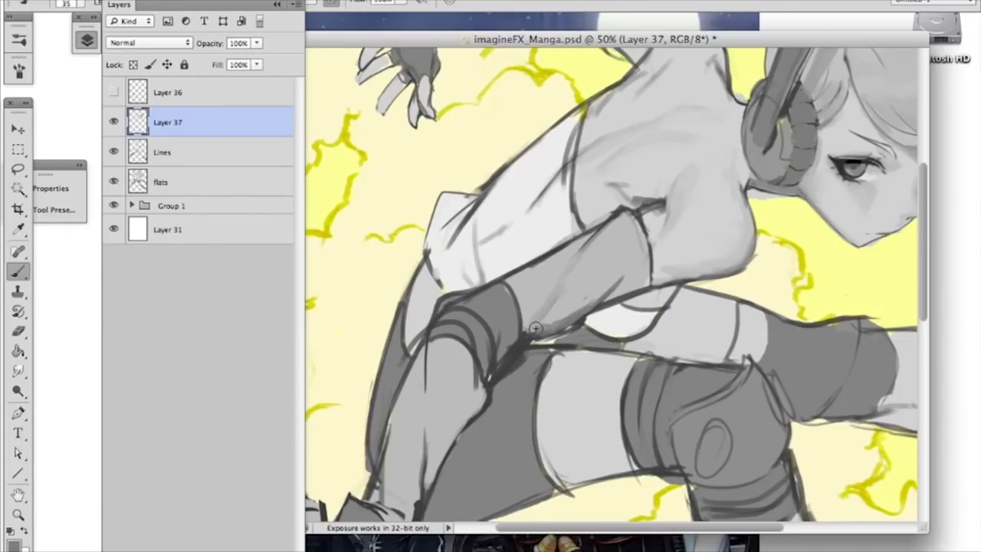
{"action": "left_click", "coordinate": [560, 310], "text": "alt"}
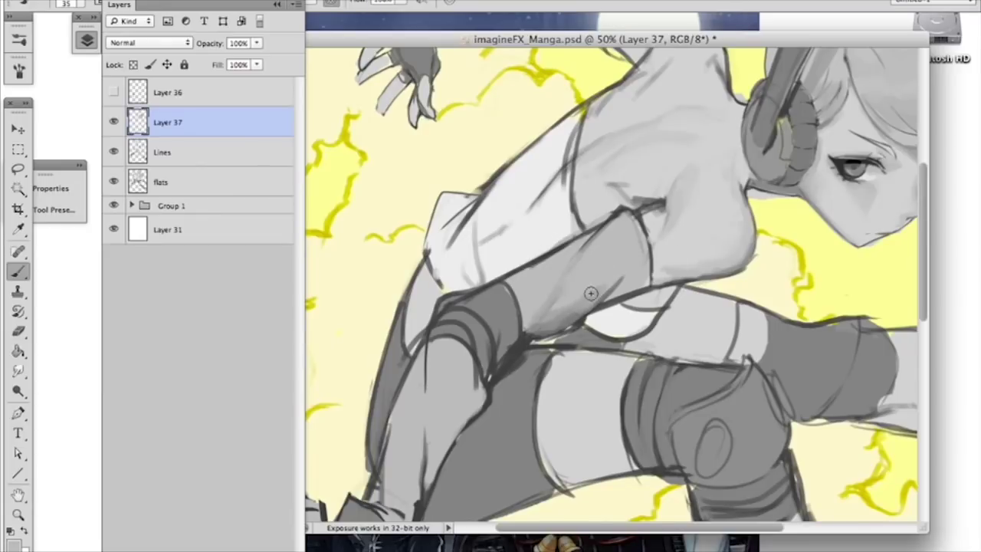
{"action": "left_click", "coordinate": [623, 270]}
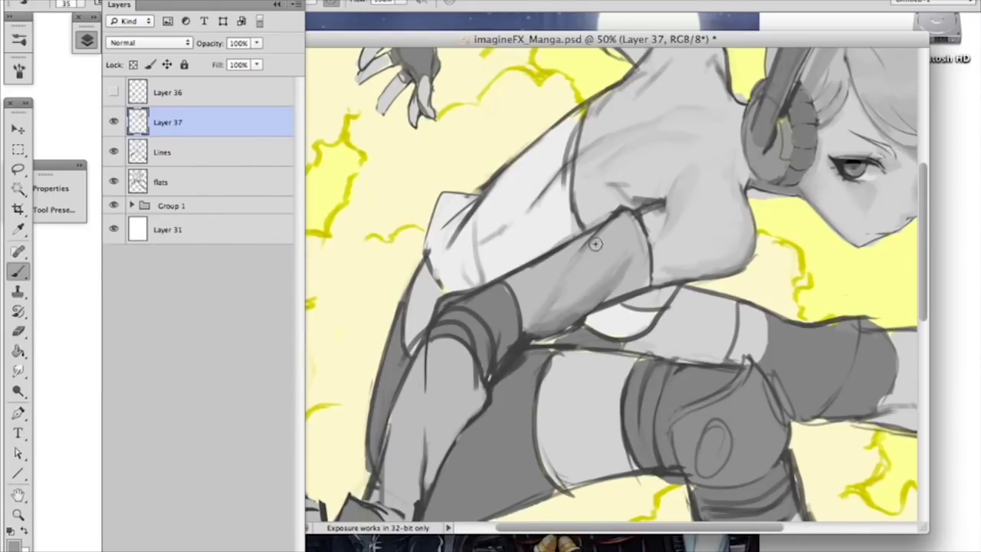
Step: Set the brush size to 75 px and blend the light and shadow tones on the upper arm's sleeve
{"action": "right_click", "coordinate": [613, 252]}
{"action": "mouse_move", "coordinate": [616, 252]}
{"action": "left_mouse_down"}
{"action": "mouse_move", "coordinate": [599, 287]}
{"action": "mouse_move", "coordinate": [574, 303]}
{"action": "left_mouse_up"}
{"action": "left_click", "coordinate": [616, 272], "text": "alt"}
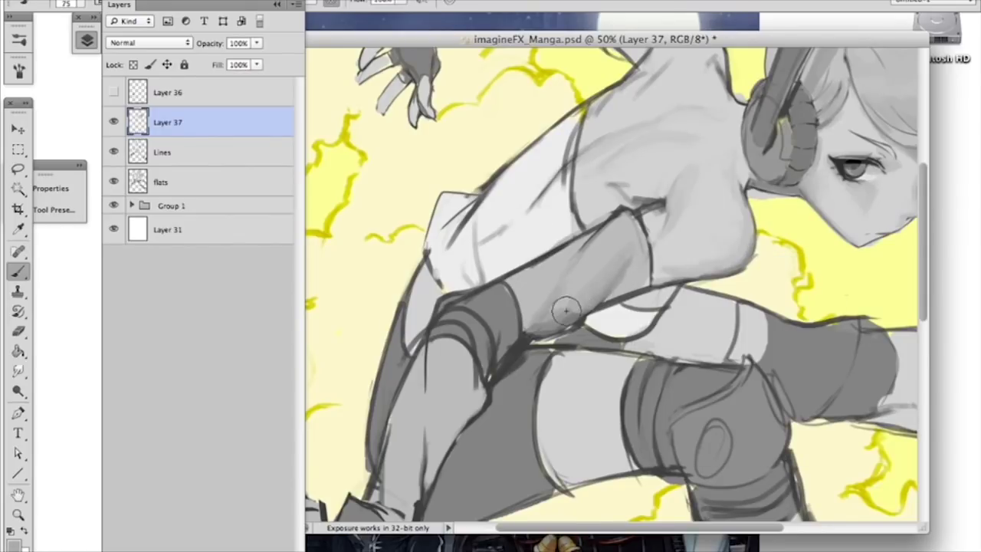
{"action": "left_click_drag", "start_coordinate": [546, 324], "coordinate": [554, 311]}
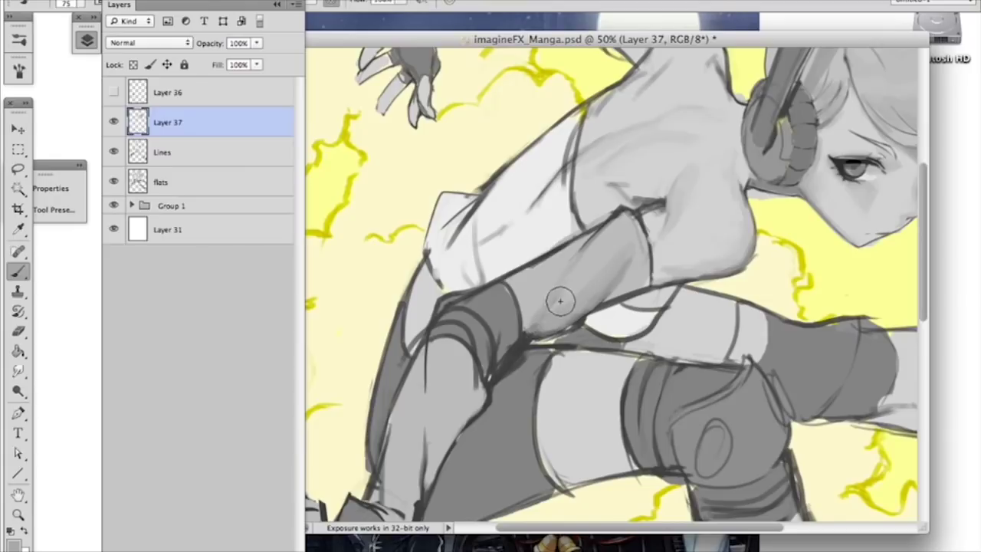
{"action": "left_click", "coordinate": [569, 294], "text": "alt"}
Step: Set the brush size to 36 px and touch up the shadow at the lower end of the upper arm's sleeve
{"action": "right_click", "coordinate": [566, 270]}
{"action": "type", "text": "36"}
{"action": "key", "text": "Return"}
{"action": "left_click", "coordinate": [544, 318]}
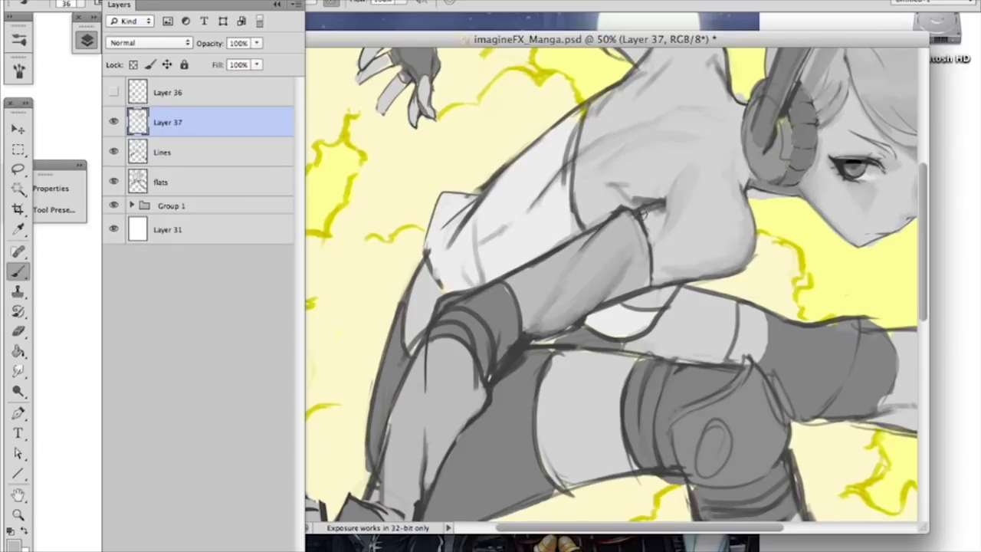
Step: Sample nearby torso tones and blend the dark crease at the armpit using brush sizes of 69 px and 32 px
{"action": "left_click", "coordinate": [672, 196], "text": "alt"}
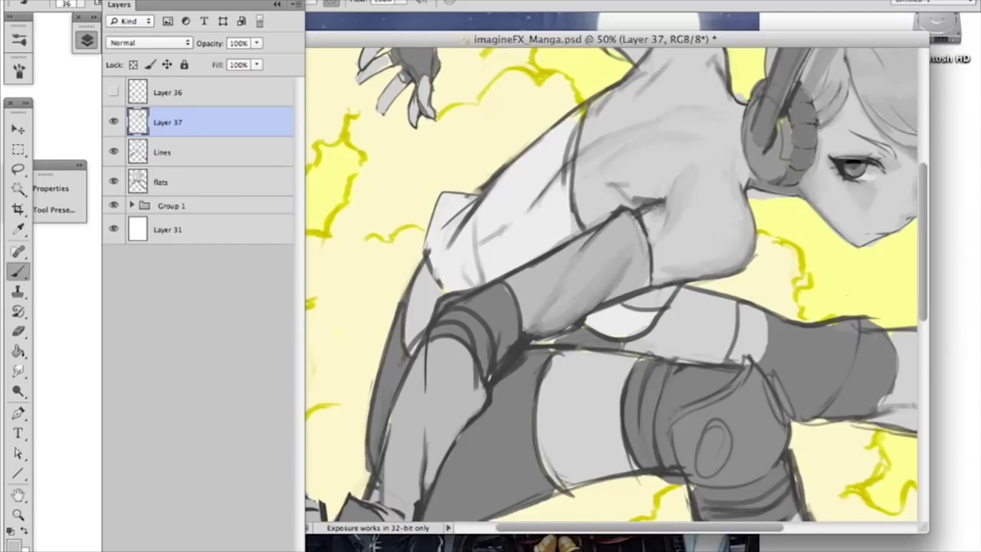
{"action": "left_click", "coordinate": [641, 180], "text": "alt"}
{"action": "right_click", "coordinate": [685, 199]}
{"action": "type", "text": "69"}
{"action": "key", "text": "Return"}
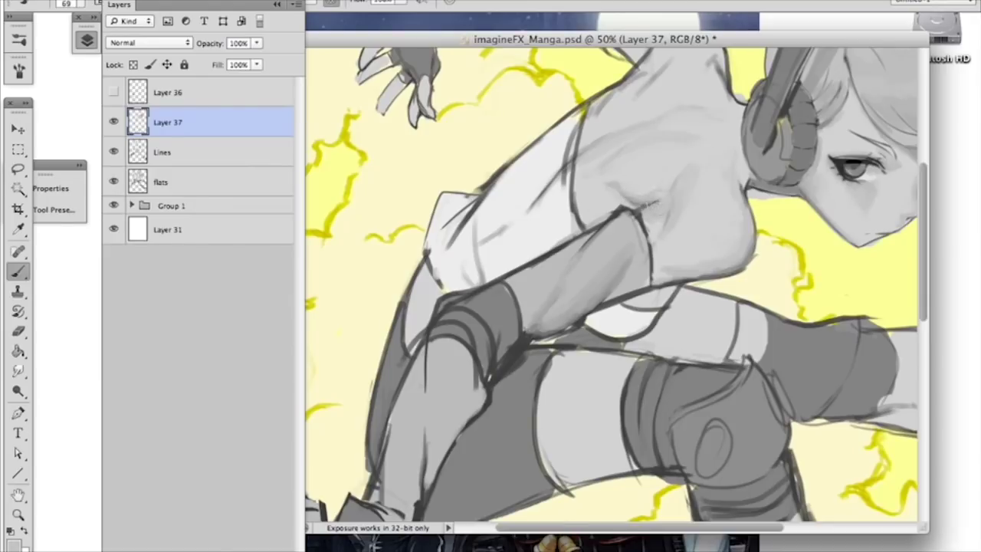
{"action": "right_click", "coordinate": [647, 201]}
{"action": "type", "text": "32"}
{"action": "key", "text": "Return"}
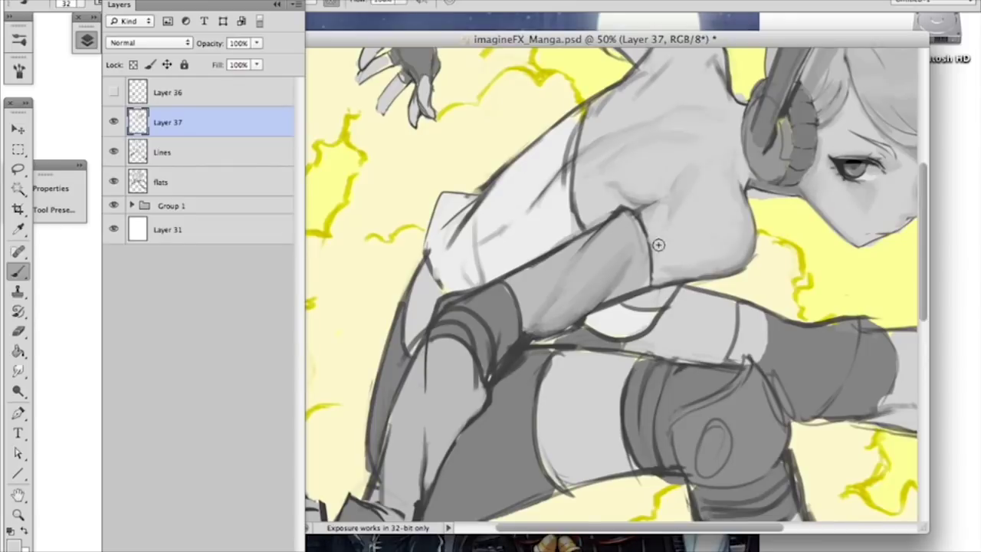
Step: Set the brush size to 94 px and paint soft shading on the lower edge of the bare near thigh
{"action": "key", "text": "ctrl+minus"}
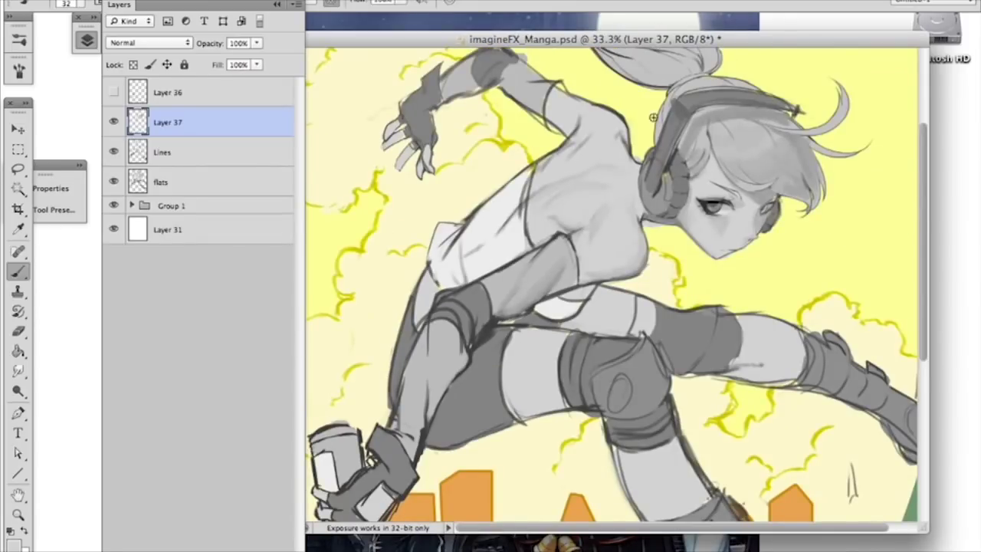
{"action": "left_click", "coordinate": [722, 221], "text": "alt"}
{"action": "right_click", "coordinate": [731, 222]}
{"action": "left_click_drag", "start_coordinate": [788, 262], "coordinate": [825, 261]}
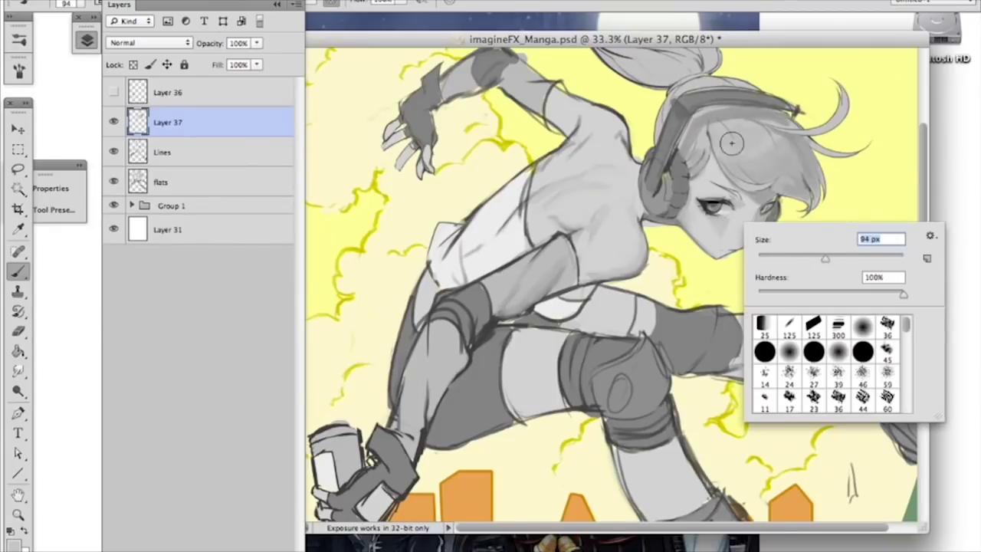
{"action": "left_click", "coordinate": [719, 230]}
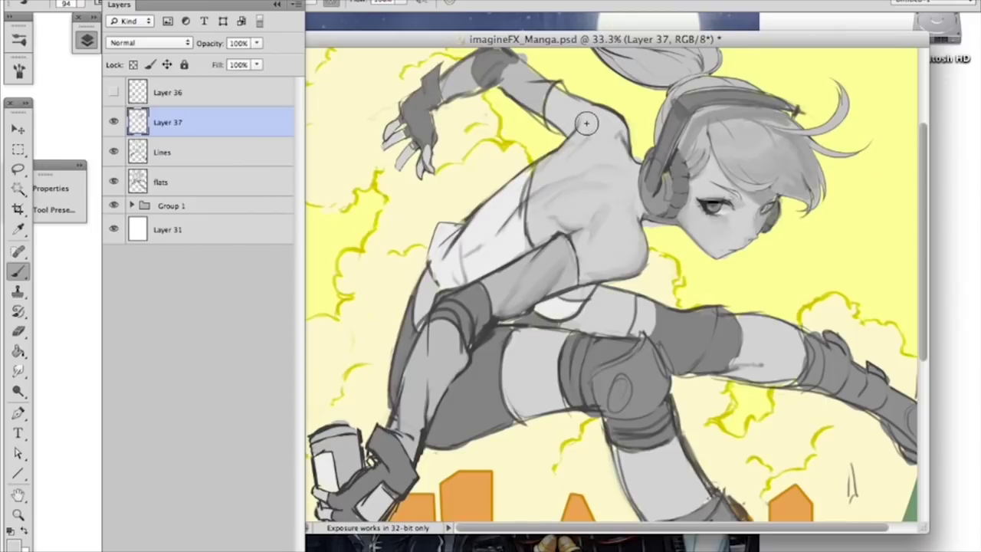
{"action": "left_click", "coordinate": [603, 221], "text": "alt"}
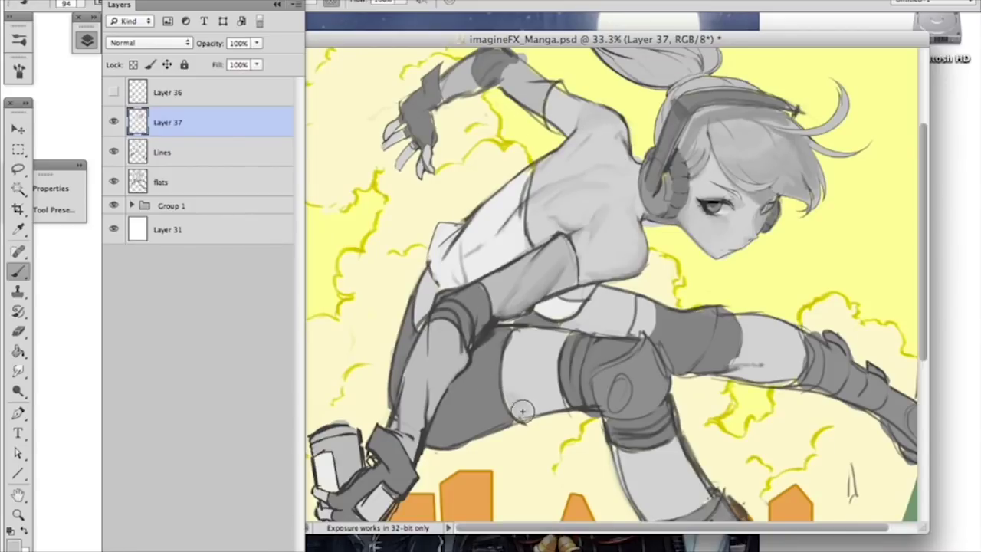
Step: Sample a dark tone and paint a broad shadow down the shorts beside the near thigh
{"action": "left_click", "coordinate": [484, 337], "text": "alt"}
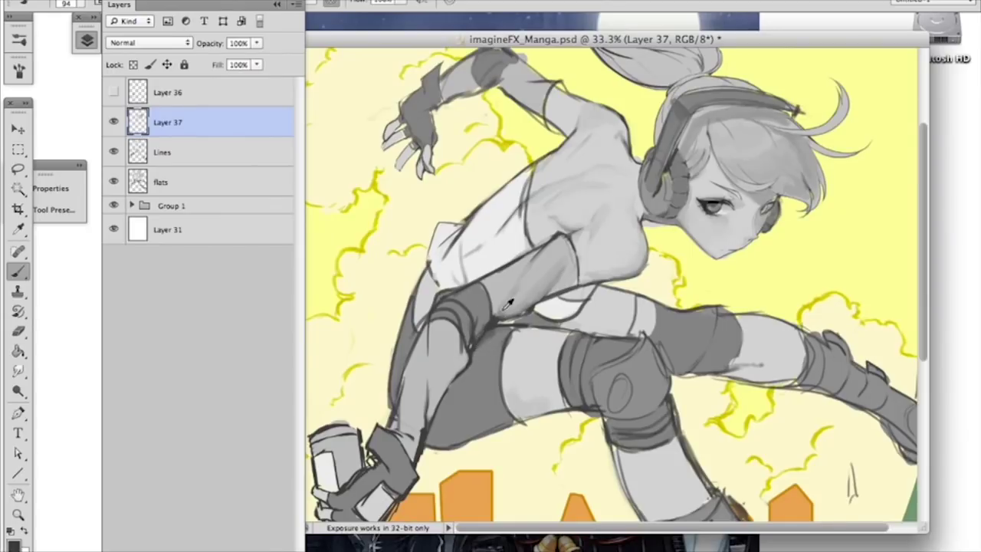
{"action": "left_click", "coordinate": [495, 344], "text": "alt"}
{"action": "left_click", "coordinate": [491, 321], "text": "alt"}
{"action": "mouse_move", "coordinate": [501, 332]}
{"action": "left_mouse_down"}
{"action": "mouse_move", "coordinate": [482, 394]}
{"action": "mouse_move", "coordinate": [479, 436]}
{"action": "mouse_move", "coordinate": [514, 336]}
{"action": "mouse_move", "coordinate": [496, 362]}
{"action": "mouse_move", "coordinate": [517, 337]}
{"action": "mouse_move", "coordinate": [496, 417]}
{"action": "left_mouse_up"}
{"action": "mouse_move", "coordinate": [509, 345]}
{"action": "left_mouse_down"}
{"action": "mouse_move", "coordinate": [481, 390]}
{"action": "mouse_move", "coordinate": [469, 433]}
{"action": "left_mouse_up"}
Step: Paint and blend shadow on the bare near thigh along the shorts' hem and its lower edge
{"action": "left_click", "coordinate": [517, 344], "text": "alt"}
{"action": "left_click_drag", "start_coordinate": [516, 347], "coordinate": [510, 398]}
{"action": "left_click_drag", "start_coordinate": [529, 337], "coordinate": [514, 352]}
{"action": "mouse_move", "coordinate": [526, 411]}
{"action": "left_mouse_down"}
{"action": "mouse_move", "coordinate": [543, 403]}
{"action": "mouse_move", "coordinate": [528, 399]}
{"action": "mouse_move", "coordinate": [532, 388]}
{"action": "mouse_move", "coordinate": [517, 393]}
{"action": "mouse_move", "coordinate": [526, 401]}
{"action": "mouse_move", "coordinate": [520, 381]}
{"action": "mouse_move", "coordinate": [537, 391]}
{"action": "mouse_move", "coordinate": [524, 382]}
{"action": "mouse_move", "coordinate": [536, 411]}
{"action": "mouse_move", "coordinate": [559, 405]}
{"action": "left_mouse_up"}
{"action": "left_click", "coordinate": [541, 402], "text": "alt"}
{"action": "left_click", "coordinate": [548, 398], "text": "alt"}
Step: Sample the torso tone, blend the shading on the side of the back, and set the brush size to 60 px
{"action": "left_click", "coordinate": [539, 227], "text": "alt"}
{"action": "left_click_drag", "start_coordinate": [554, 211], "coordinate": [560, 225]}
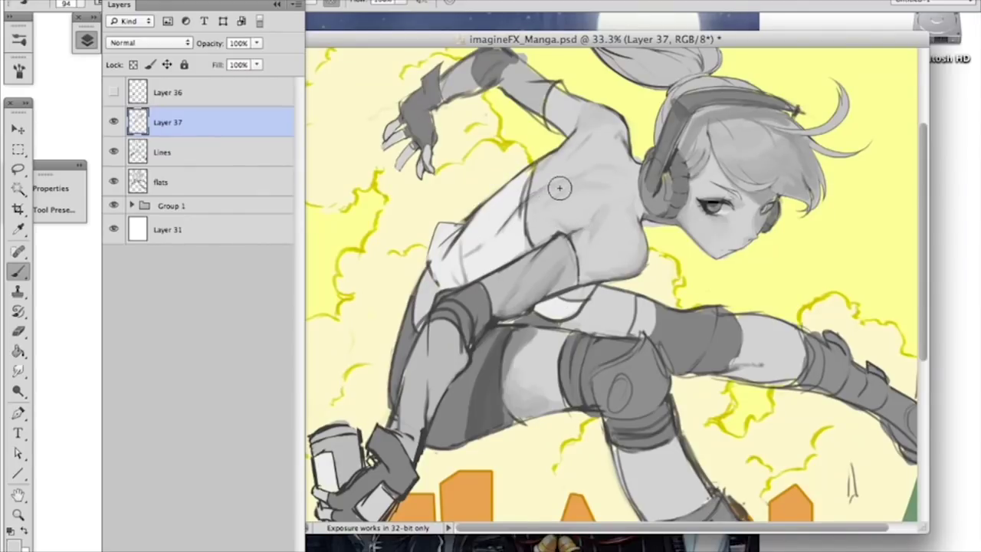
{"action": "right_click", "coordinate": [657, 151]}
{"action": "left_click", "coordinate": [693, 218]}
{"action": "left_click", "coordinate": [547, 194]}
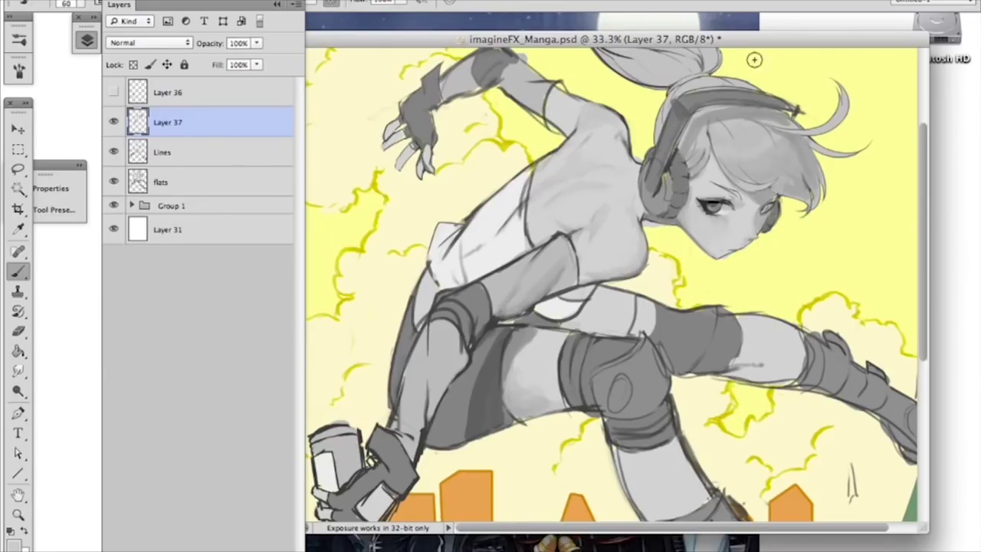
Step: Sample a dark tone and shade the near headphone's ear cushion, using brush sizes of 59 px and 83 px
{"action": "scroll", "coordinate": [712, 215], "scroll_direction": "up", "scroll_amount": 3}
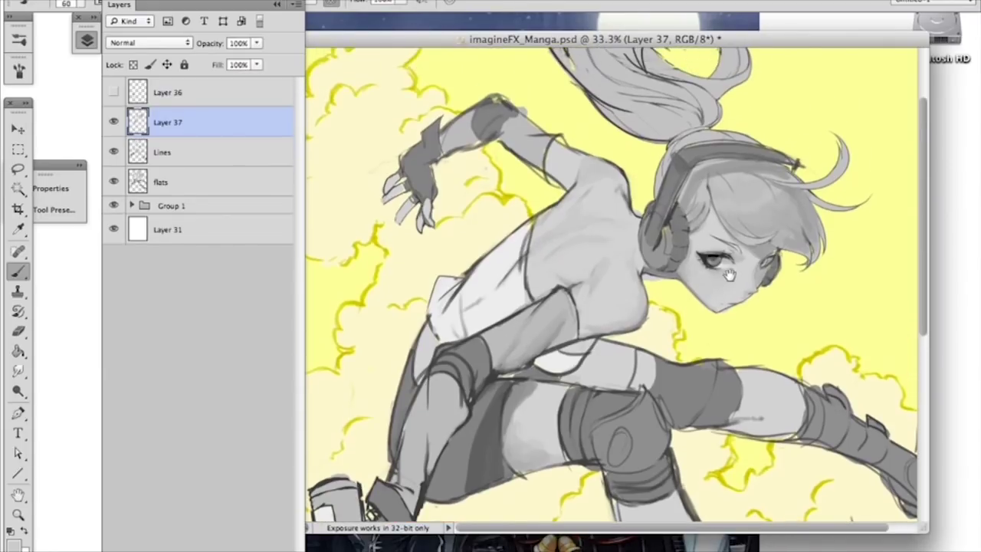
{"action": "left_click", "coordinate": [779, 168], "text": "alt"}
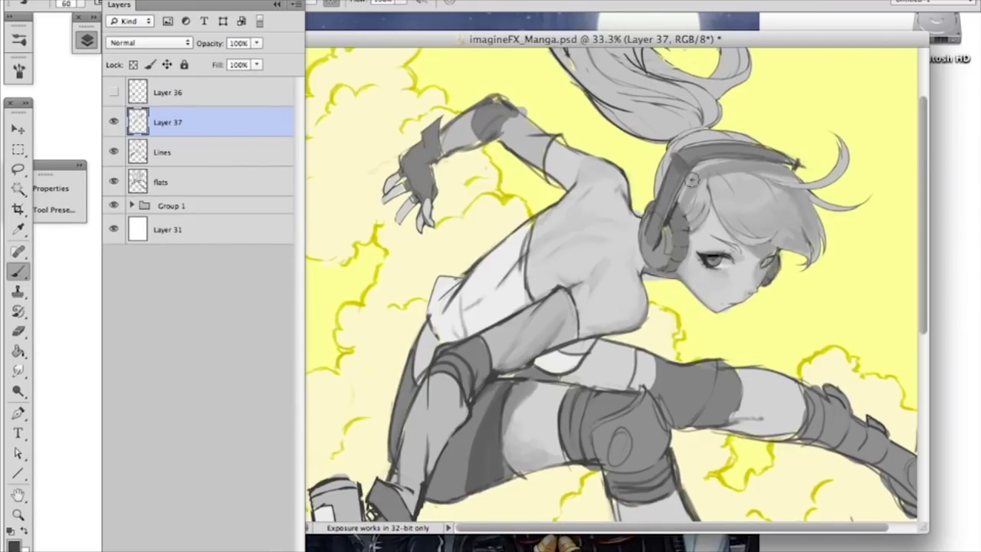
{"action": "right_click", "coordinate": [713, 250]}
{"action": "left_click", "coordinate": [674, 268]}
{"action": "right_click", "coordinate": [724, 249]}
{"action": "left_click", "coordinate": [787, 278]}
{"action": "left_click", "coordinate": [678, 246]}
{"action": "left_click_drag", "start_coordinate": [662, 234], "coordinate": [671, 219]}
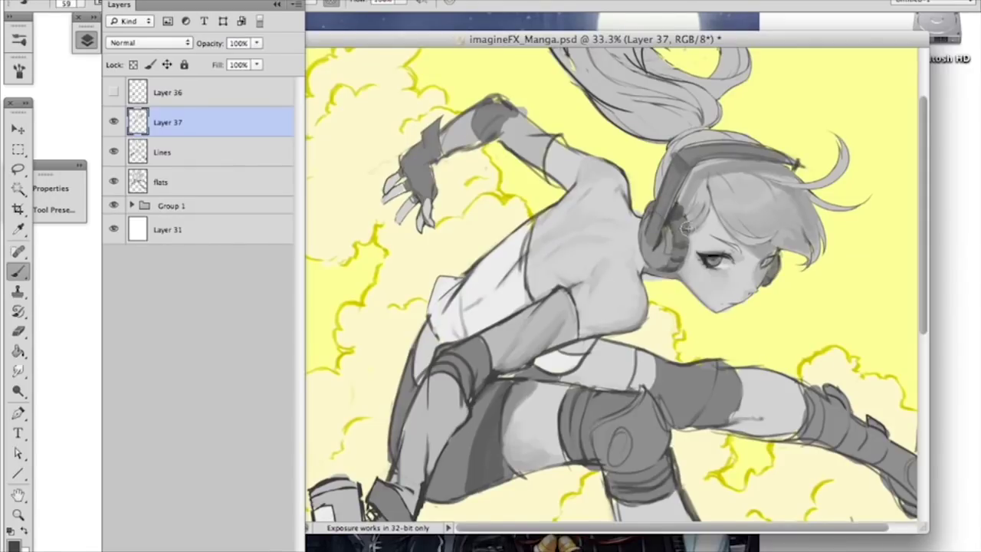
{"action": "right_click", "coordinate": [681, 262]}
{"action": "type", "text": "83"}
{"action": "key", "text": "Return"}
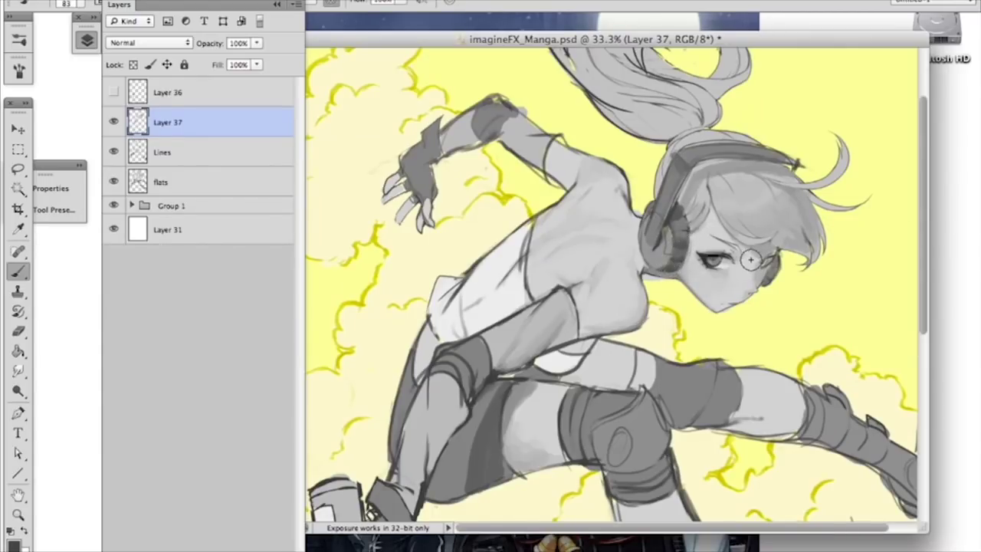
Step: Darken the pupil and upper iris of the near eye with brush sizes of 13 px and 17 px
{"action": "key", "text": "super+plus"}
{"action": "key", "text": "super+plus"}
{"action": "key", "text": "super+plus"}
{"action": "mouse_move", "coordinate": [766, 244]}
{"action": "left_mouse_down"}
{"action": "mouse_move", "coordinate": [458, 204]}
{"action": "mouse_move", "coordinate": [490, 141]}
{"action": "left_mouse_up"}
{"action": "right_click", "coordinate": [660, 204]}
{"action": "left_click", "coordinate": [683, 238]}
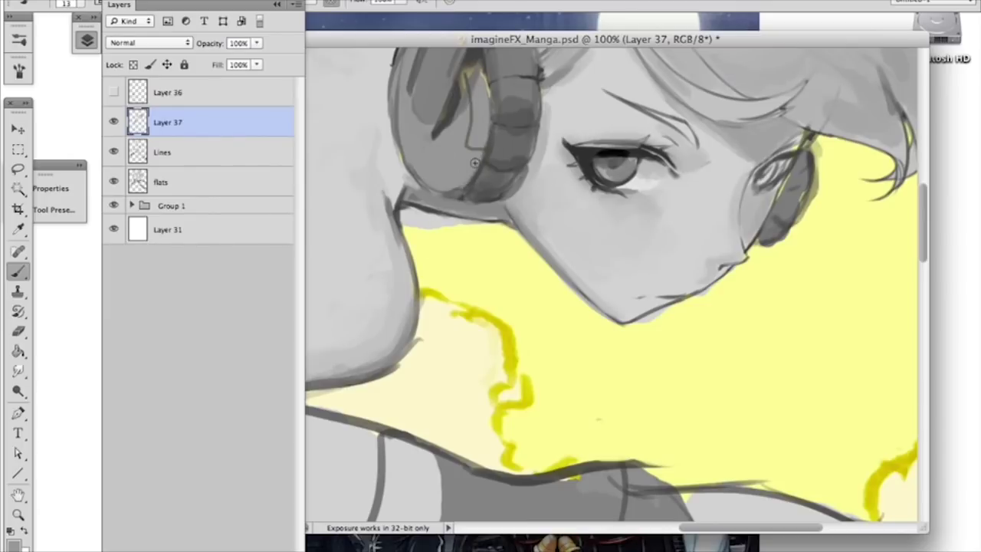
{"action": "left_click", "coordinate": [619, 151], "text": "alt"}
{"action": "left_click", "coordinate": [613, 157], "text": "alt"}
{"action": "right_click", "coordinate": [651, 201]}
{"action": "left_click_drag", "start_coordinate": [676, 238], "coordinate": [679, 237]}
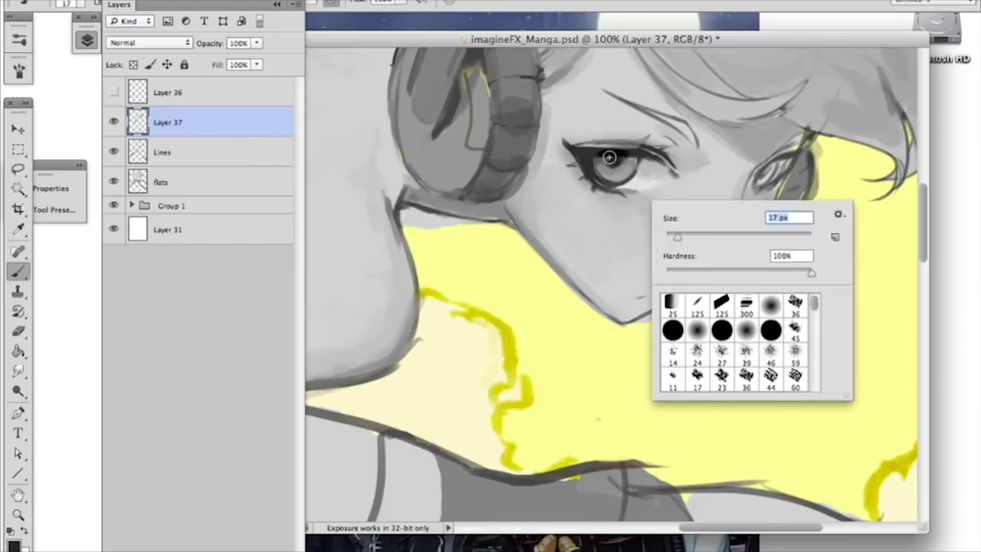
{"action": "left_click_drag", "start_coordinate": [609, 157], "coordinate": [604, 161]}
{"action": "left_click", "coordinate": [615, 158], "text": "alt"}
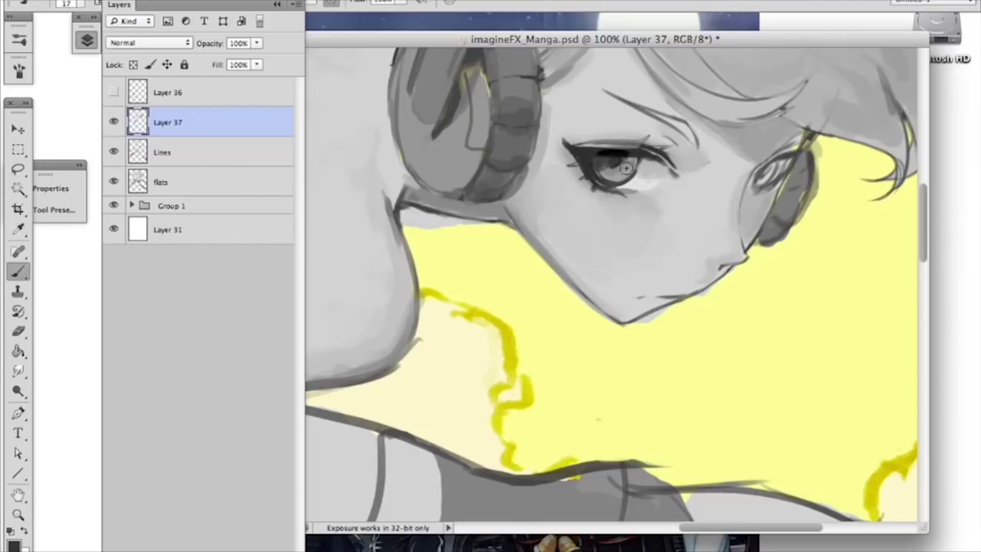
Step: Switch to a soft round brush, smooth the near eye's iris shading and darken the far eye
{"action": "right_click", "coordinate": [625, 167]}
{"action": "left_click", "coordinate": [746, 287]}
{"action": "key", "text": "Return"}
{"action": "left_click", "coordinate": [604, 173], "text": "alt"}
{"action": "left_click", "coordinate": [600, 166], "text": "alt"}
{"action": "left_click", "coordinate": [619, 155], "text": "alt"}
{"action": "left_click", "coordinate": [609, 157], "text": "alt"}
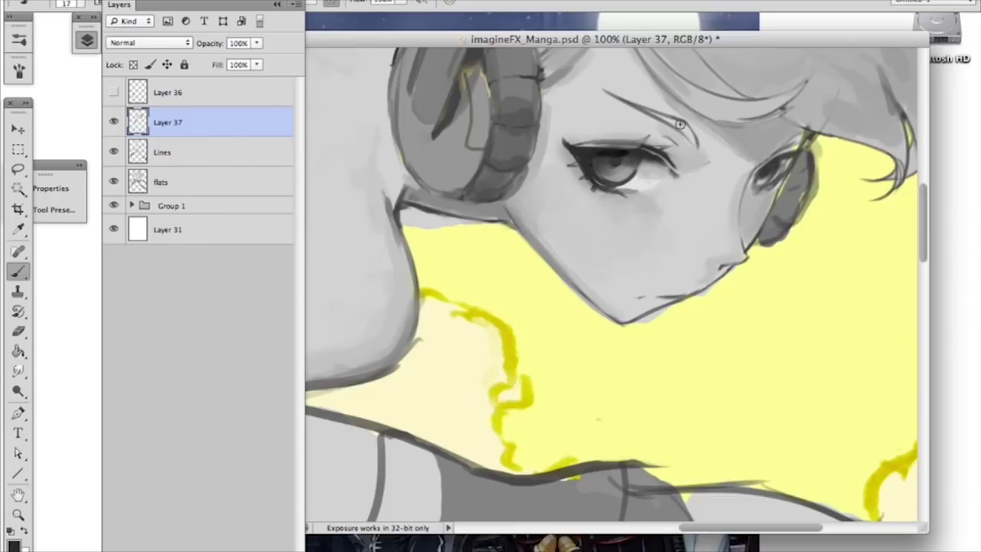
Step: Sample the headphone greys and paint over the yellow gap inside the near earcup
{"action": "left_click", "coordinate": [518, 112], "text": "alt"}
{"action": "mouse_move", "coordinate": [498, 109]}
{"action": "left_mouse_down"}
{"action": "mouse_move", "coordinate": [484, 65]}
{"action": "mouse_move", "coordinate": [478, 120]}
{"action": "mouse_move", "coordinate": [469, 69]}
{"action": "mouse_move", "coordinate": [481, 112]}
{"action": "left_mouse_up"}
{"action": "left_click", "coordinate": [477, 55], "text": "alt"}
{"action": "left_click", "coordinate": [481, 103], "text": "alt"}
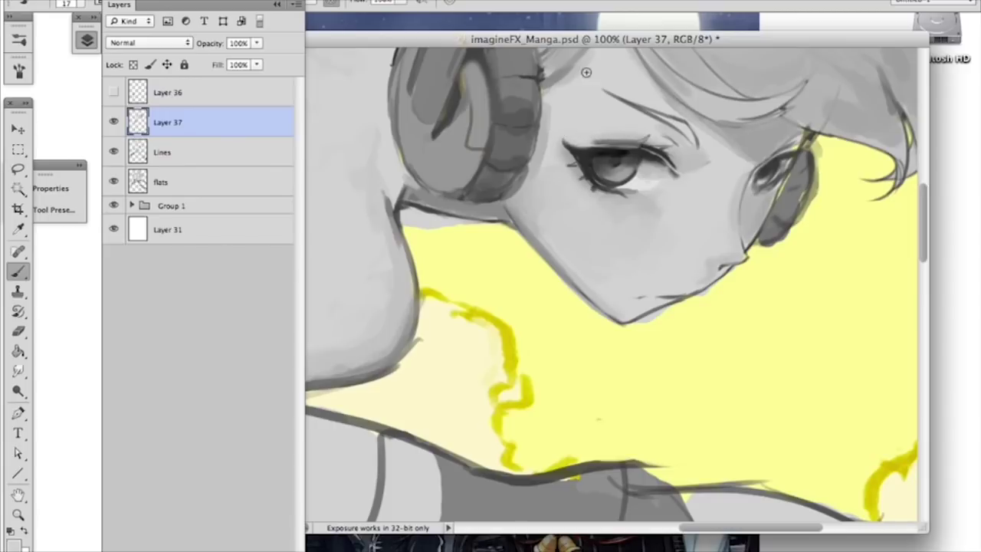
Step: Set the brush size to 5 px and refine the near eye's iris, lower lash line and upper lid
{"action": "right_click", "coordinate": [628, 165]}
{"action": "left_click_drag", "start_coordinate": [676, 211], "coordinate": [672, 210]}
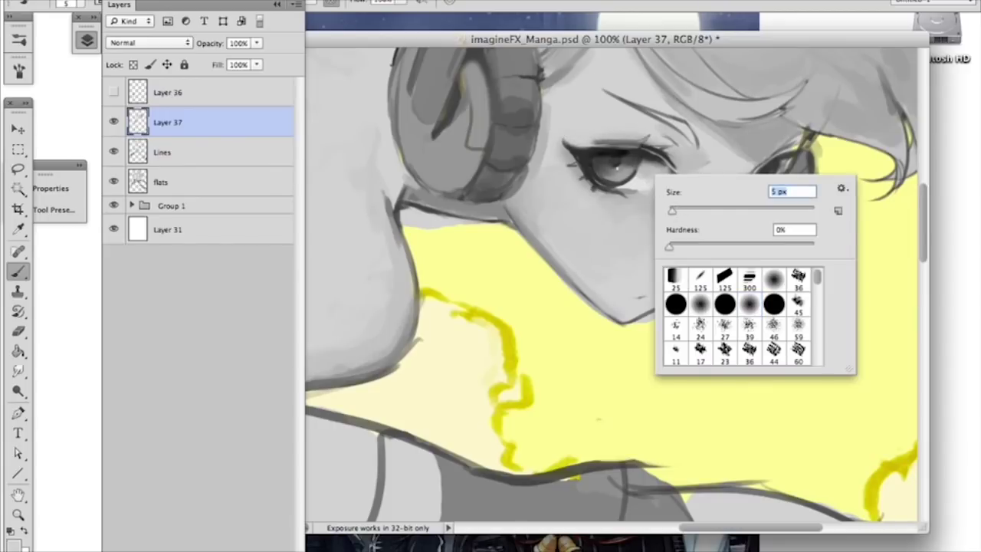
{"action": "left_click", "coordinate": [607, 187]}
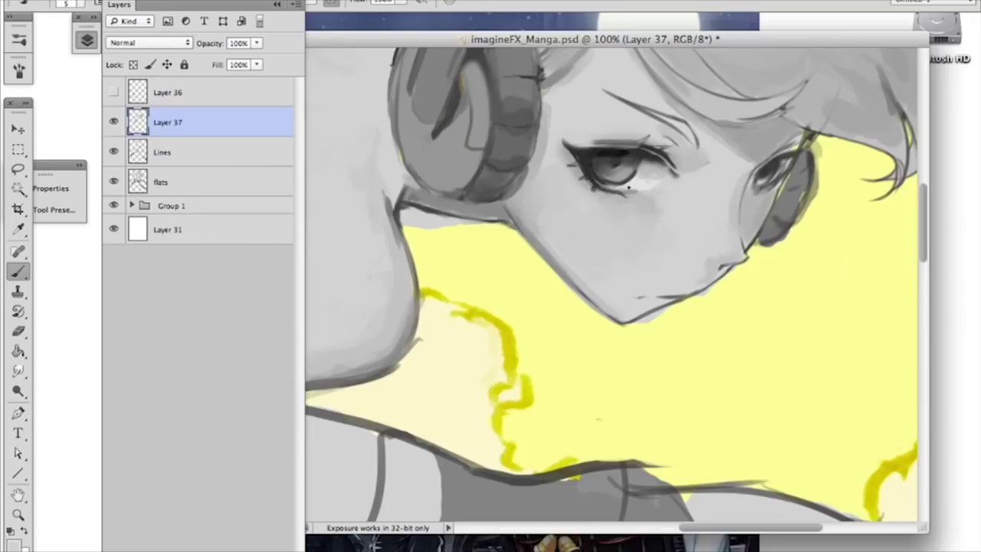
{"action": "left_click", "coordinate": [596, 175], "text": "alt"}
{"action": "left_click", "coordinate": [601, 177], "text": "alt"}
{"action": "left_click", "coordinate": [632, 174], "text": "alt"}
{"action": "left_click", "coordinate": [605, 157], "text": "alt"}
{"action": "left_click", "coordinate": [621, 150], "text": "alt"}
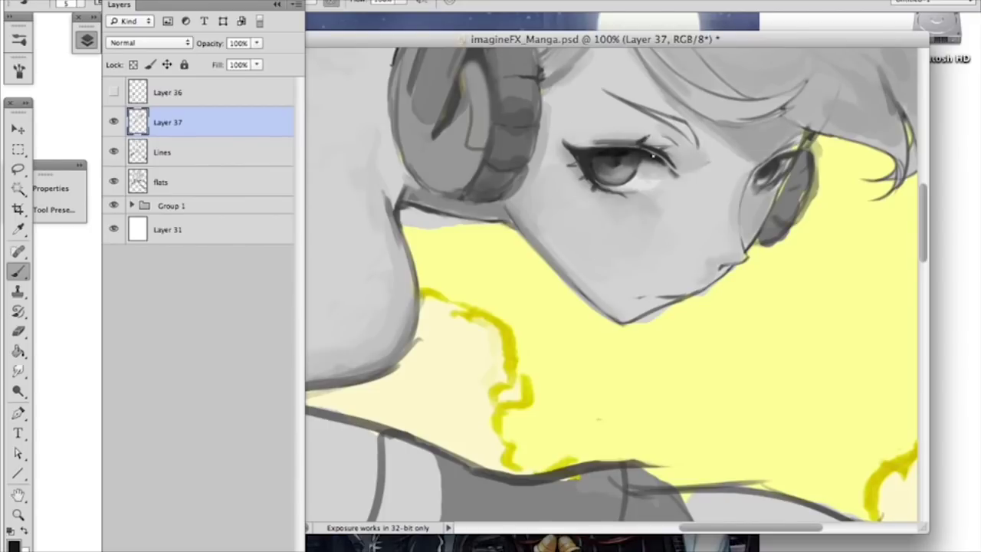
Step: Sample the skin tone beside the nose, enlarge the brush and touch up the shading there
{"action": "left_click", "coordinate": [714, 247], "text": "alt"}
{"action": "right_click", "coordinate": [749, 238]}
{"action": "left_click_drag", "start_coordinate": [768, 275], "coordinate": [778, 276]}
{"action": "left_click", "coordinate": [712, 256]}
Step: Sample the far eye's tone, choose another brush preset at 12 px and touch up the far eye
{"action": "right_click", "coordinate": [770, 183]}
{"action": "left_click_drag", "start_coordinate": [801, 220], "coordinate": [791, 216]}
{"action": "left_click", "coordinate": [770, 166], "text": "alt"}
{"action": "right_click", "coordinate": [795, 149]}
{"action": "left_click", "coordinate": [820, 277]}
{"action": "left_click", "coordinate": [849, 304]}
{"action": "left_click_drag", "start_coordinate": [801, 202], "coordinate": [799, 203]}
{"action": "left_click", "coordinate": [779, 146]}
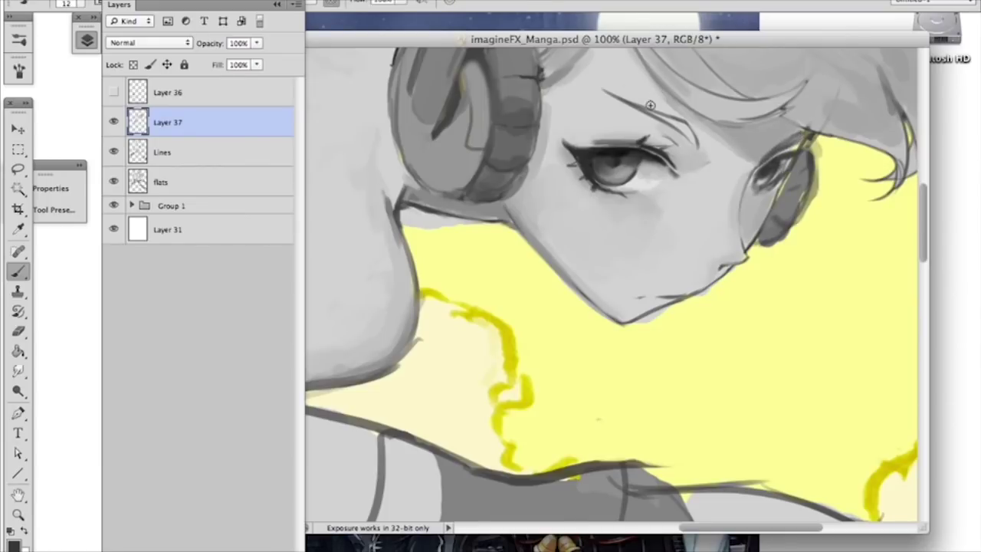
Step: Thicken and darken the near eyebrow and clean up the upper lid line of the near eye
{"action": "left_click_drag", "start_coordinate": [647, 109], "coordinate": [682, 124]}
{"action": "scroll", "coordinate": [677, 210], "scroll_direction": "up", "scroll_amount": 5}
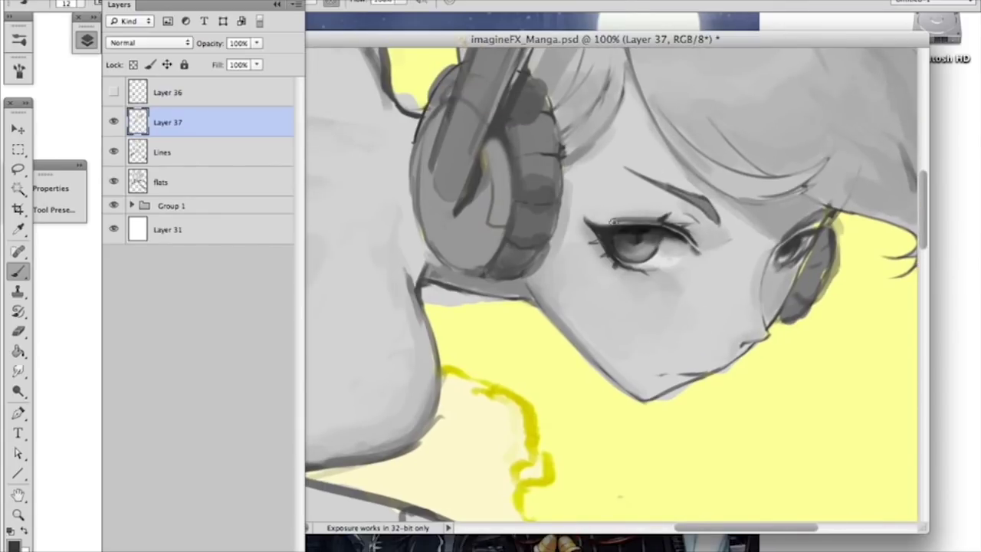
{"action": "left_click", "coordinate": [619, 208], "text": "alt"}
{"action": "left_click", "coordinate": [634, 216], "text": "alt"}
{"action": "left_click_drag", "start_coordinate": [617, 220], "coordinate": [634, 221]}
Step: Set the brush size to 30 px and paint shadow along the underside of the near upper arm's sleeve toward the elbow
{"action": "key", "text": "ctrl+minus"}
{"action": "key", "text": "ctrl+minus"}
{"action": "left_click_drag", "start_coordinate": [588, 302], "coordinate": [720, 202]}
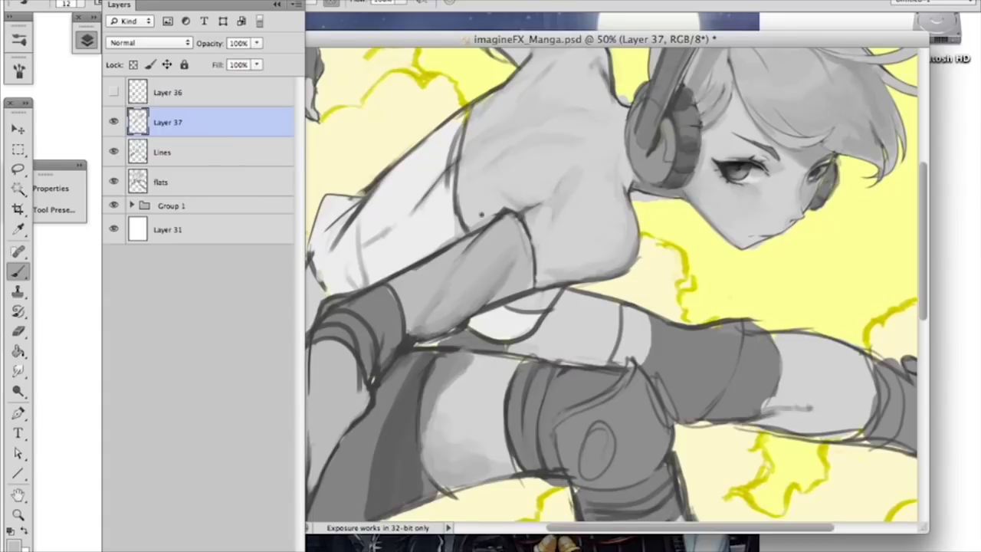
{"action": "left_click", "coordinate": [464, 324], "text": "alt"}
{"action": "left_click_drag", "start_coordinate": [458, 329], "coordinate": [491, 289]}
{"action": "right_click", "coordinate": [470, 314]}
{"action": "left_click_drag", "start_coordinate": [532, 329], "coordinate": [547, 329]}
{"action": "left_click_drag", "start_coordinate": [460, 325], "coordinate": [426, 340]}
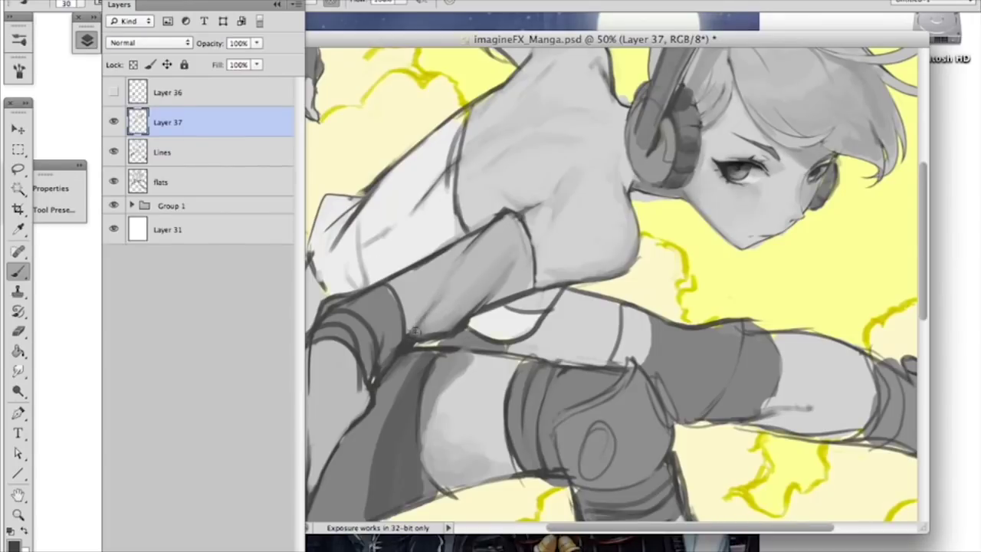
Step: Set the brush size to 68 px and paint and blend light and shadow along the near forearm's sleeve
{"action": "mouse_move", "coordinate": [429, 274]}
{"action": "left_mouse_down"}
{"action": "mouse_move", "coordinate": [534, 222]}
{"action": "mouse_move", "coordinate": [565, 181]}
{"action": "left_mouse_up"}
{"action": "right_click", "coordinate": [513, 289]}
{"action": "type", "text": "68"}
{"action": "key", "text": "Return"}
{"action": "mouse_move", "coordinate": [448, 331]}
{"action": "left_mouse_down"}
{"action": "mouse_move", "coordinate": [455, 268]}
{"action": "mouse_move", "coordinate": [453, 323]}
{"action": "mouse_move", "coordinate": [458, 273]}
{"action": "mouse_move", "coordinate": [453, 298]}
{"action": "left_mouse_up"}
{"action": "left_click", "coordinate": [462, 255], "text": "alt"}
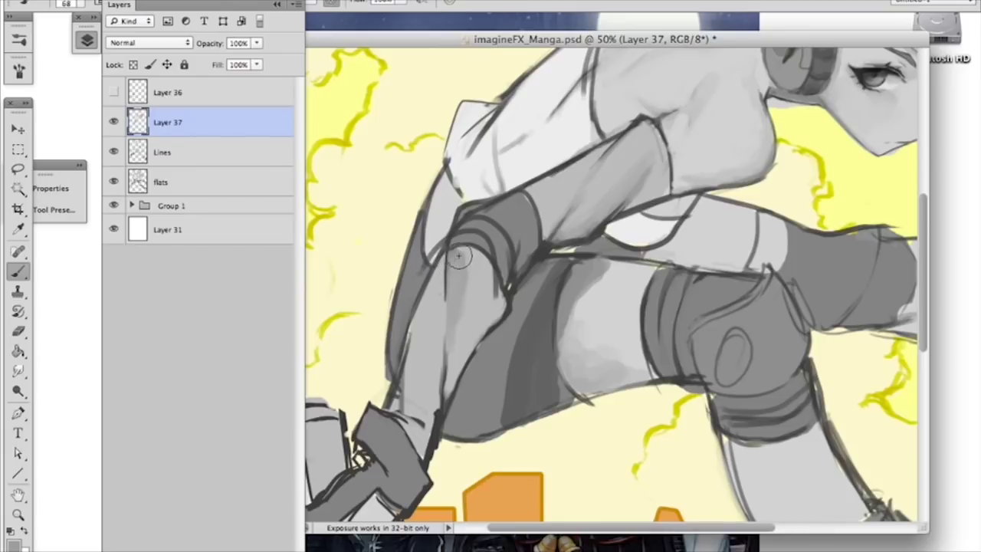
{"action": "mouse_move", "coordinate": [426, 316]}
{"action": "left_mouse_down"}
{"action": "mouse_move", "coordinate": [430, 410]}
{"action": "mouse_move", "coordinate": [439, 366]}
{"action": "mouse_move", "coordinate": [428, 441]}
{"action": "mouse_move", "coordinate": [442, 304]}
{"action": "mouse_move", "coordinate": [458, 283]}
{"action": "mouse_move", "coordinate": [462, 297]}
{"action": "mouse_move", "coordinate": [455, 291]}
{"action": "mouse_move", "coordinate": [455, 305]}
{"action": "mouse_move", "coordinate": [466, 258]}
{"action": "left_mouse_up"}
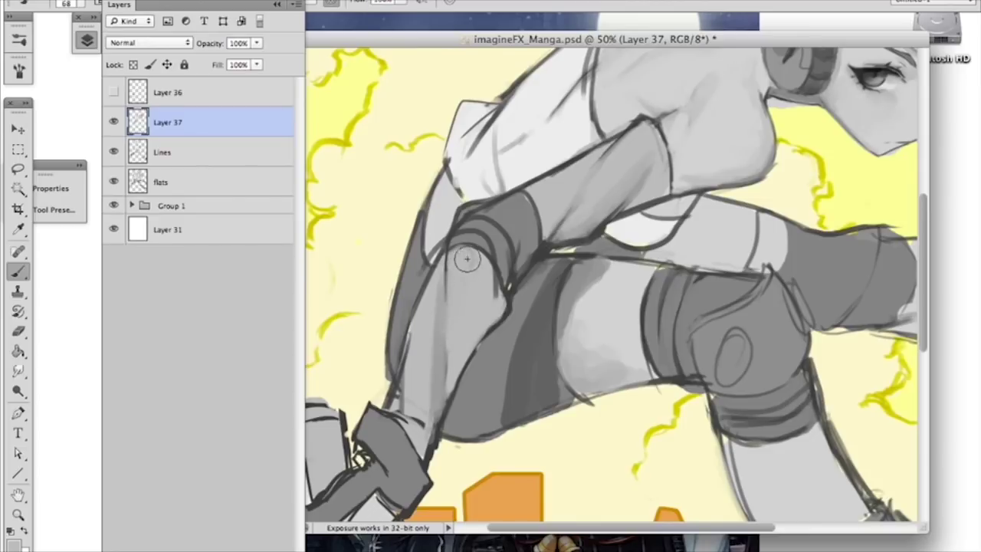
{"action": "left_click", "coordinate": [441, 305], "text": "alt"}
{"action": "mouse_move", "coordinate": [444, 291]}
{"action": "left_mouse_down"}
{"action": "mouse_move", "coordinate": [425, 438]}
{"action": "mouse_move", "coordinate": [409, 421]}
{"action": "left_mouse_up"}
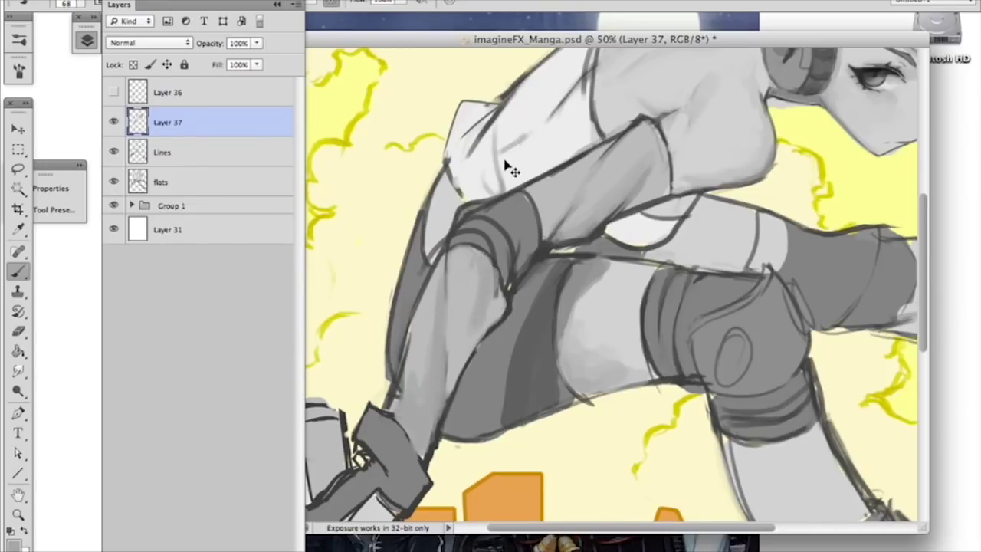
Step: Sample the thigh and kneepad tones and paint shading along the lower thigh and the kneepad's lower edge
{"action": "key", "text": "super+minus"}
{"action": "key", "text": "super+minus"}
{"action": "left_click_drag", "start_coordinate": [609, 256], "coordinate": [608, 270]}
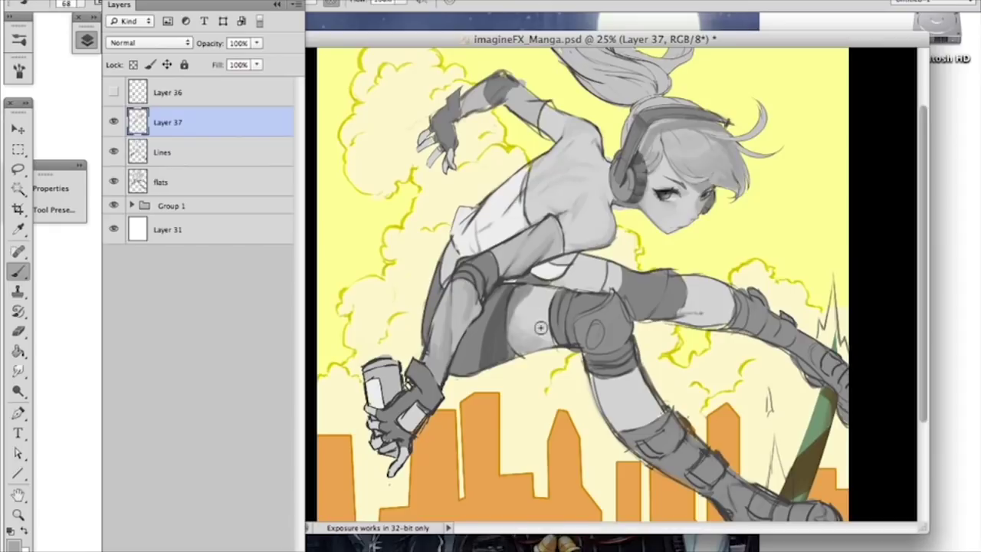
{"action": "left_click", "coordinate": [517, 349], "text": "alt"}
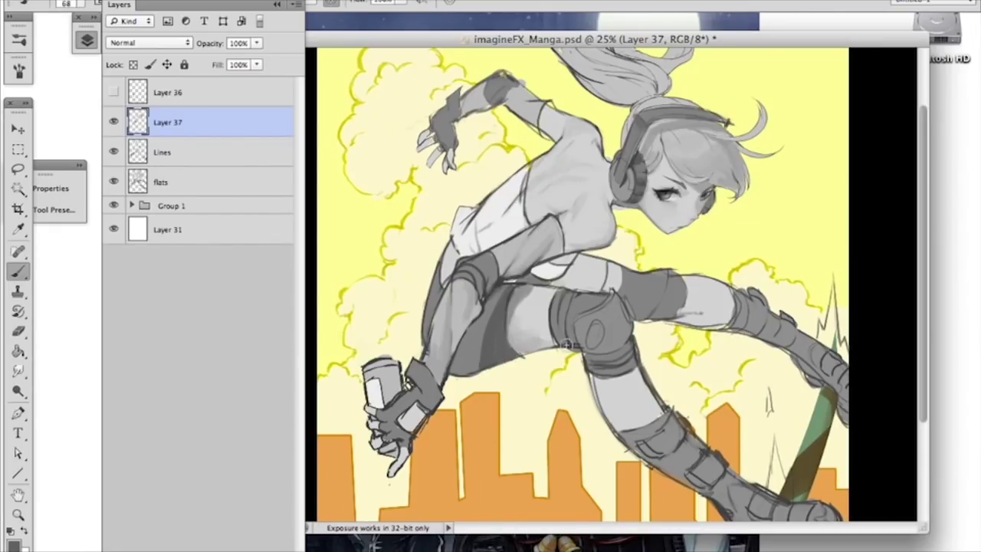
{"action": "left_click", "coordinate": [573, 340], "text": "alt"}
{"action": "left_click_drag", "start_coordinate": [565, 341], "coordinate": [586, 353]}
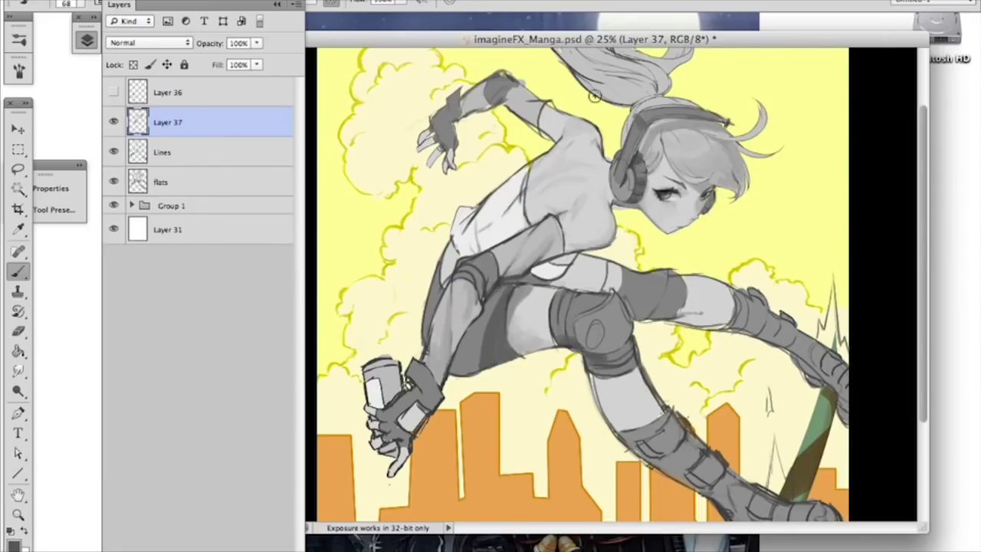
Step: Sample the torso tones, switch to a soft round brush and paint soft light over the girl's face
{"action": "left_click", "coordinate": [543, 219], "text": "alt"}
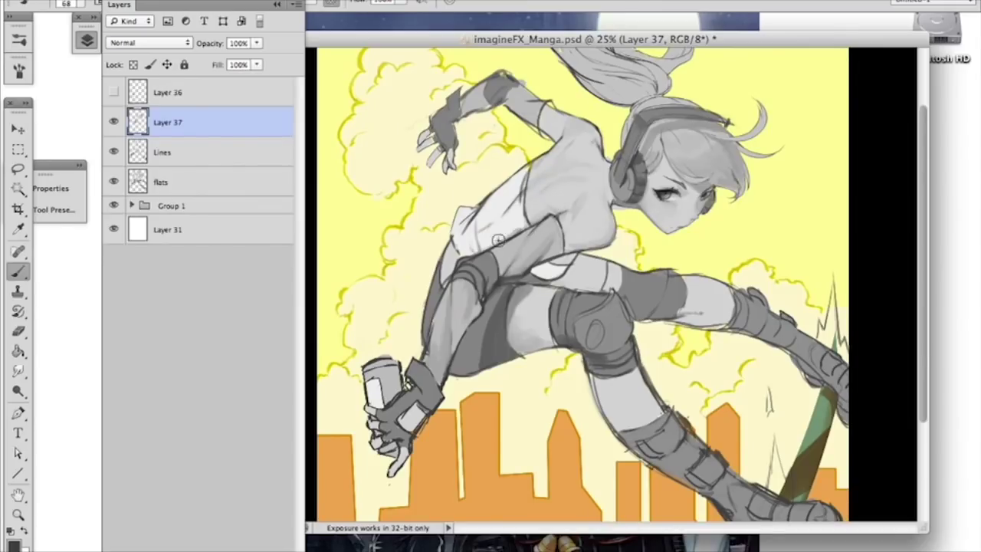
{"action": "left_click", "coordinate": [531, 219], "text": "alt"}
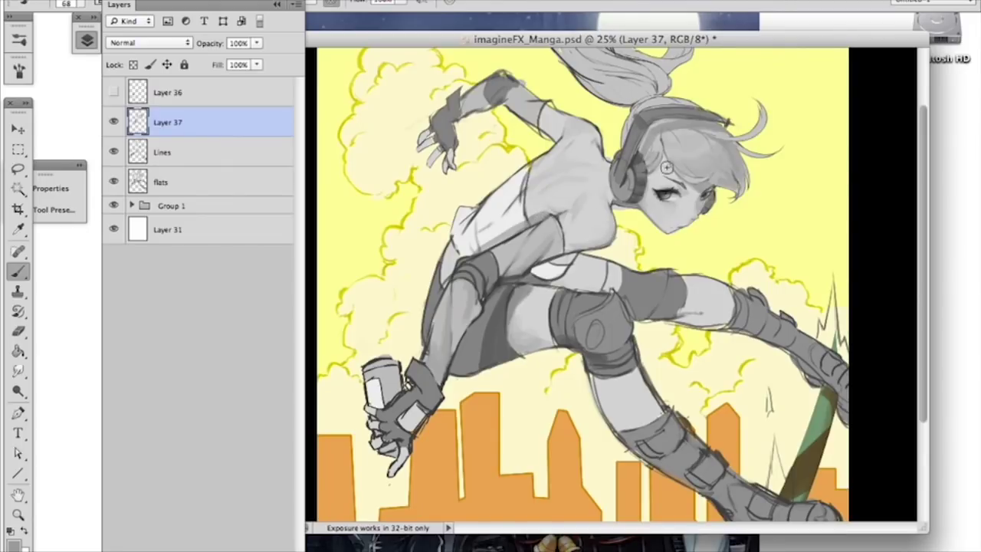
{"action": "right_click", "coordinate": [721, 230]}
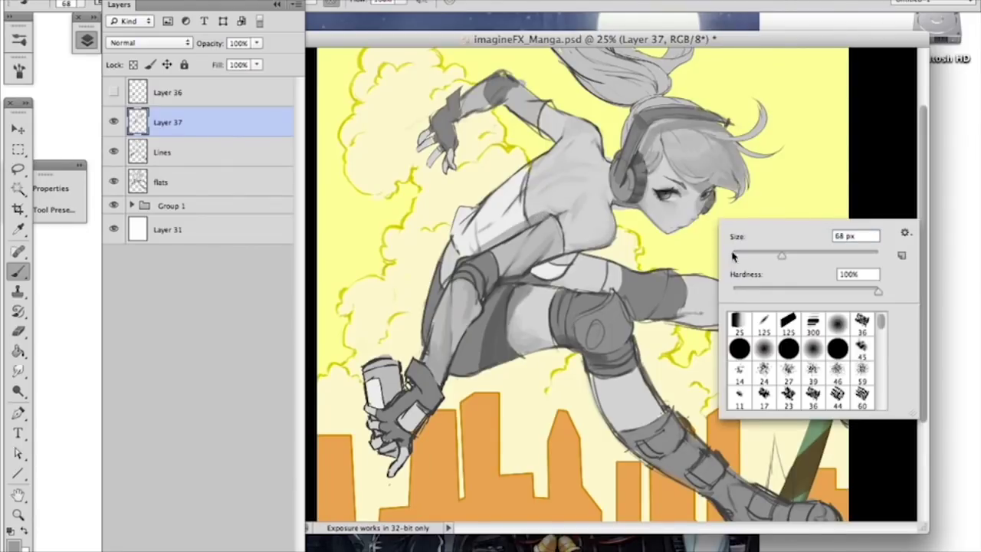
{"action": "left_click", "coordinate": [812, 349]}
{"action": "left_click", "coordinate": [694, 188], "text": "alt"}
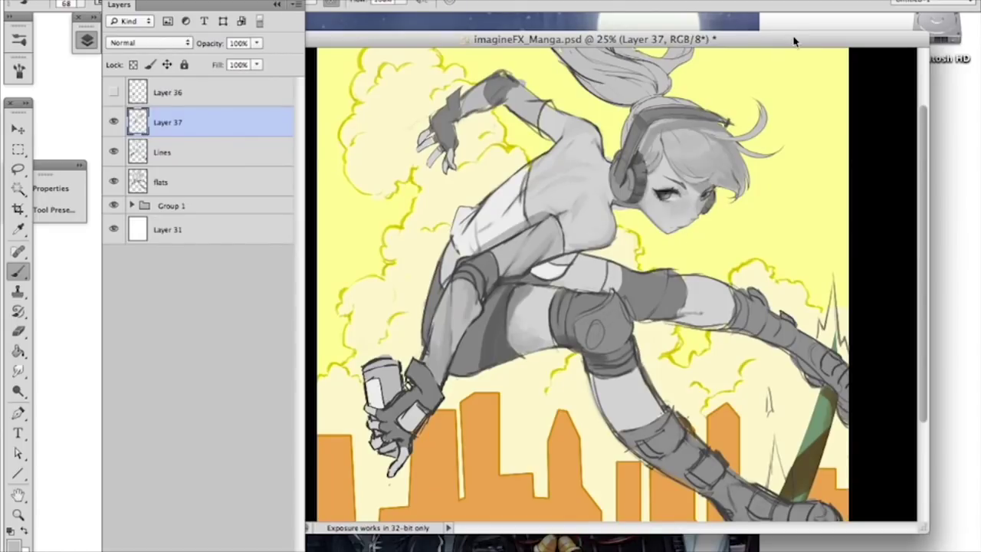
Step: Switch to the 25 brush preset at 41 px and paint light tones across the near cheek and nose
{"action": "key", "text": "super+plus"}
{"action": "key", "text": "super+plus"}
{"action": "left_click_drag", "start_coordinate": [770, 69], "coordinate": [686, 142]}
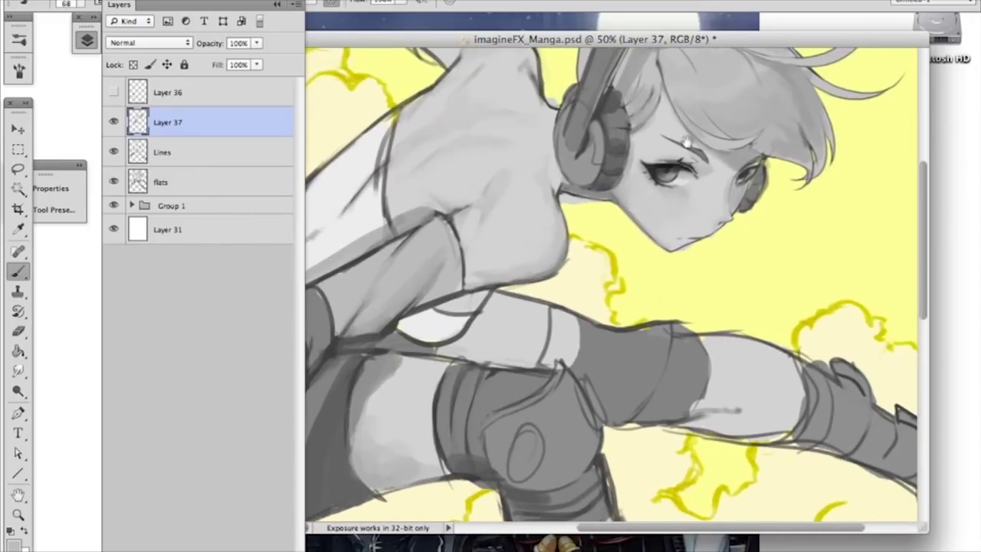
{"action": "right_click", "coordinate": [777, 195]}
{"action": "left_click", "coordinate": [799, 291]}
{"action": "left_click", "coordinate": [821, 222]}
{"action": "left_click", "coordinate": [707, 196]}
{"action": "left_click", "coordinate": [709, 196], "text": "alt"}
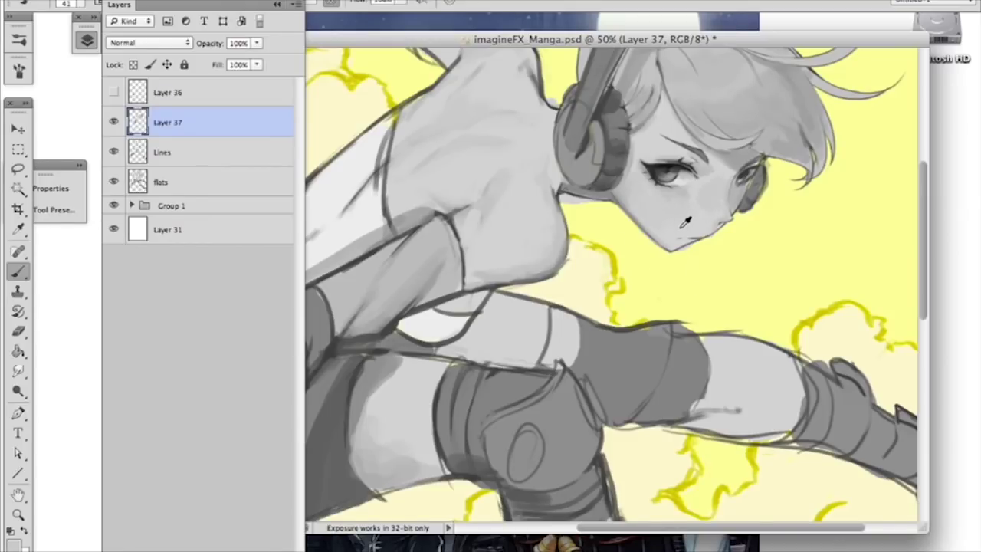
Step: Sample the tone below the headphones, set the brush size to 24 px and blend the face shading
{"action": "left_click", "coordinate": [611, 188], "text": "alt"}
{"action": "right_click", "coordinate": [686, 191]}
{"action": "left_click_drag", "start_coordinate": [727, 214], "coordinate": [717, 213]}
{"action": "left_click", "coordinate": [610, 190]}
Step: Sample the hair tone and paint light and shadow strands through the bangs
{"action": "key", "text": "ctrl+minus"}
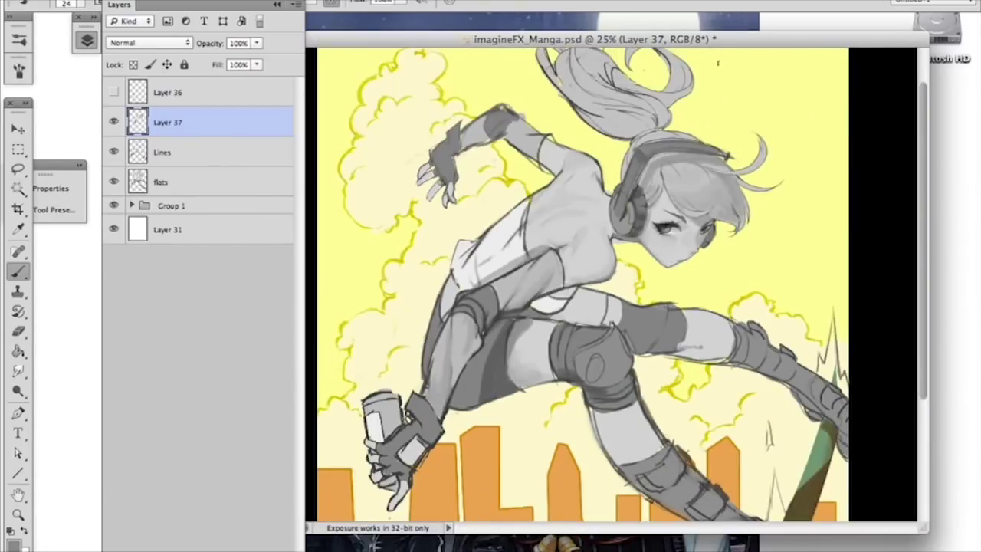
{"action": "scroll", "coordinate": [636, 146], "scroll_direction": "up", "scroll_amount": 2}
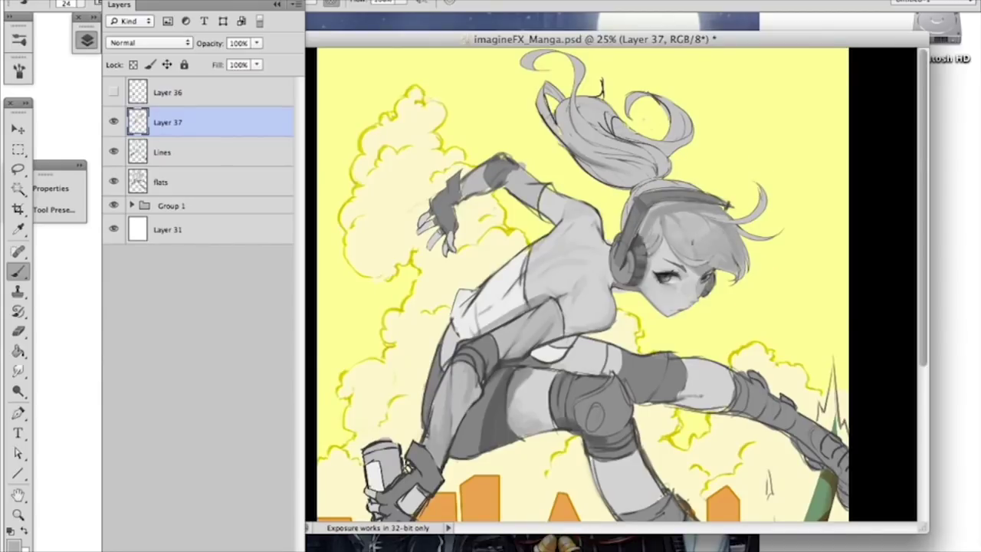
{"action": "left_click", "coordinate": [698, 236], "text": "alt"}
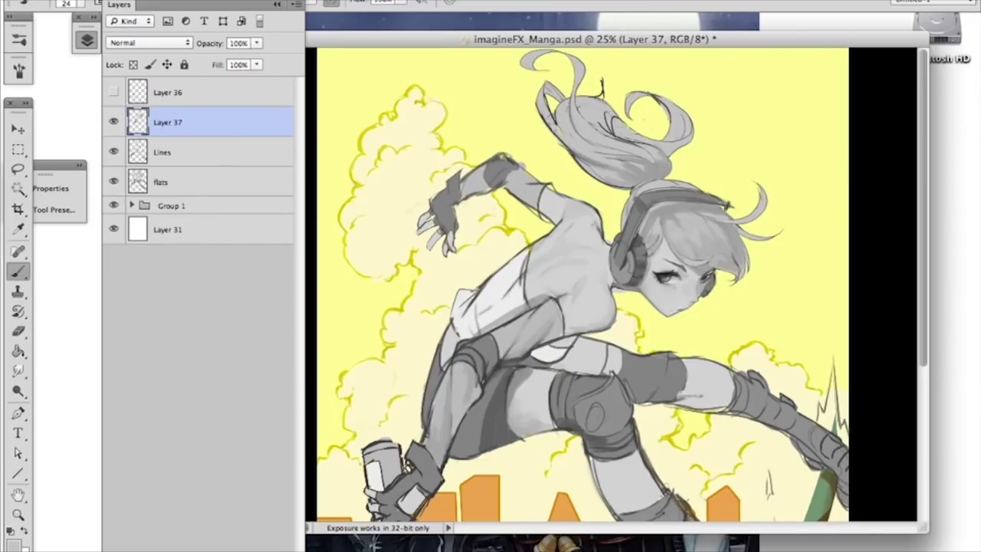
Step: Sample the ponytail's light and dark tones and paint flowing strands, blending the line art into the shading
{"action": "left_click", "coordinate": [628, 162], "text": "alt"}
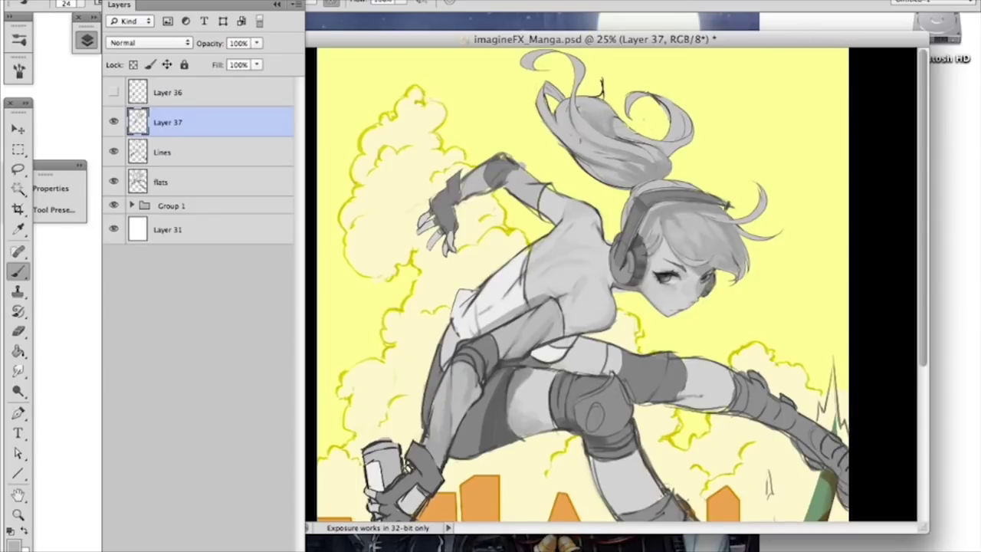
{"action": "left_click", "coordinate": [635, 135], "text": "alt"}
{"action": "left_click", "coordinate": [618, 138], "text": "alt"}
{"action": "left_click_drag", "start_coordinate": [620, 138], "coordinate": [641, 147]}
{"action": "left_click", "coordinate": [637, 138], "text": "alt"}
{"action": "left_click", "coordinate": [648, 151], "text": "alt"}
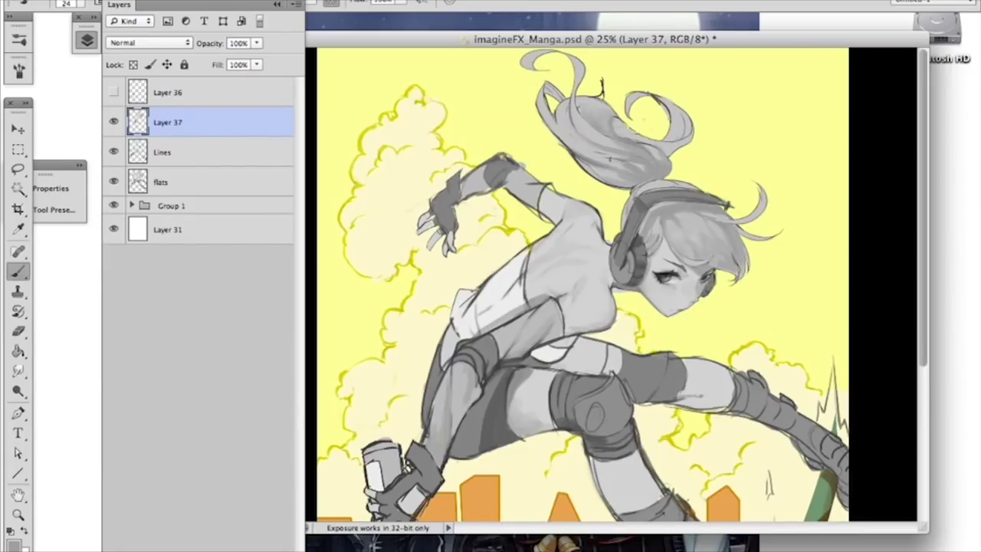
{"action": "left_click_drag", "start_coordinate": [638, 166], "coordinate": [643, 169]}
{"action": "left_click", "coordinate": [615, 165], "text": "alt"}
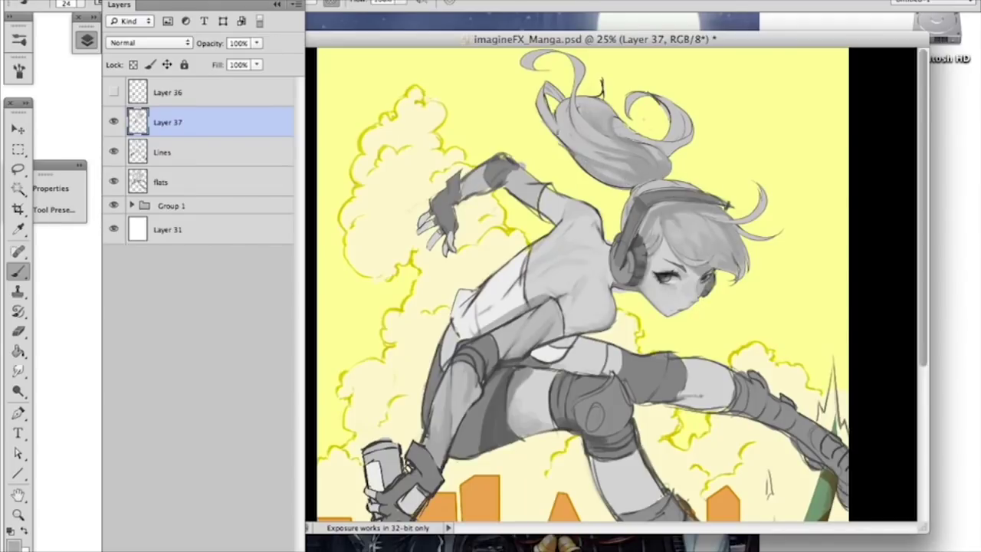
{"action": "left_click", "coordinate": [586, 156], "text": "alt"}
Step: Load the flats layer's outline as a selection, hide its edges and shade the loose hair wisp above the forehead
{"action": "scroll", "coordinate": [714, 264], "scroll_direction": "down", "scroll_amount": 2}
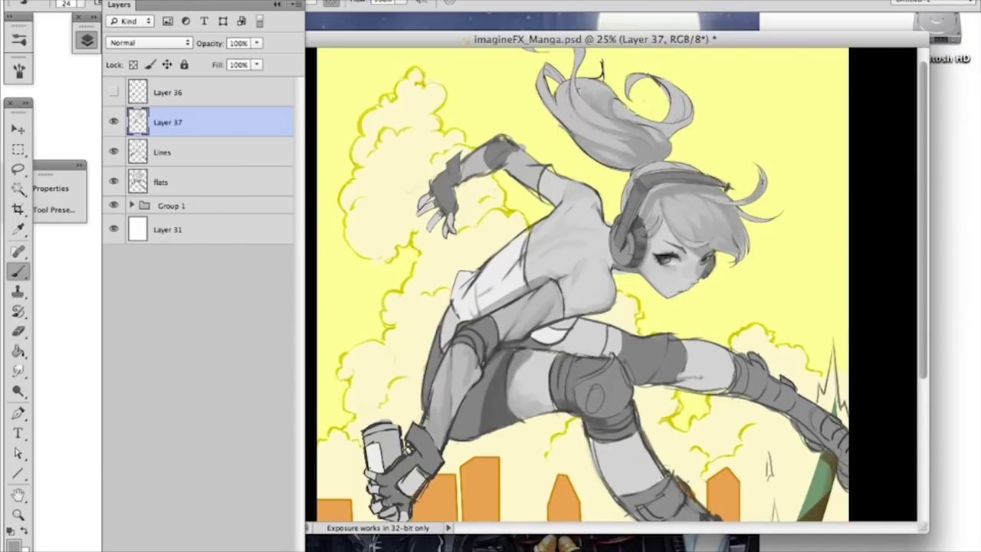
{"action": "left_click", "coordinate": [139, 182], "text": "super"}
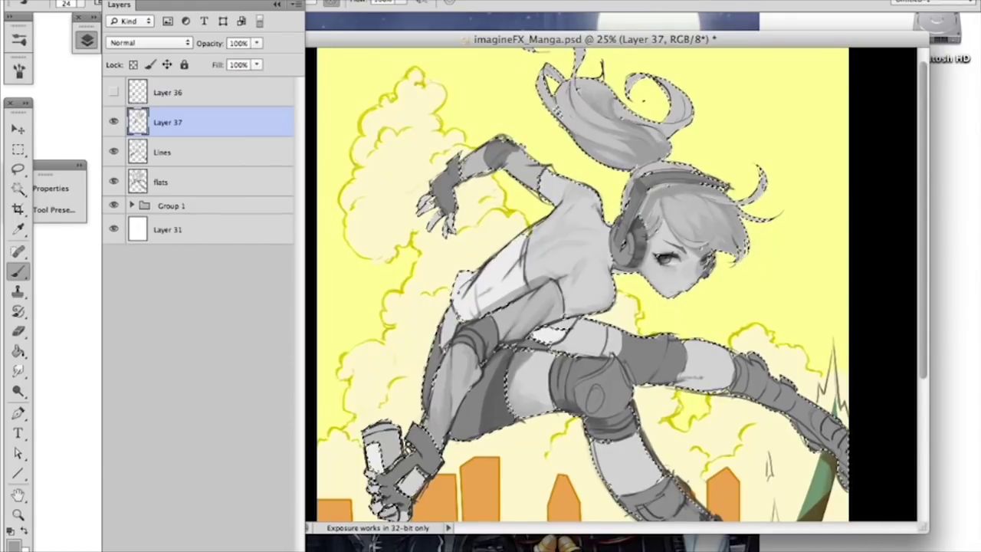
{"action": "key", "text": "super+h"}
{"action": "left_click_drag", "start_coordinate": [751, 198], "coordinate": [763, 176]}
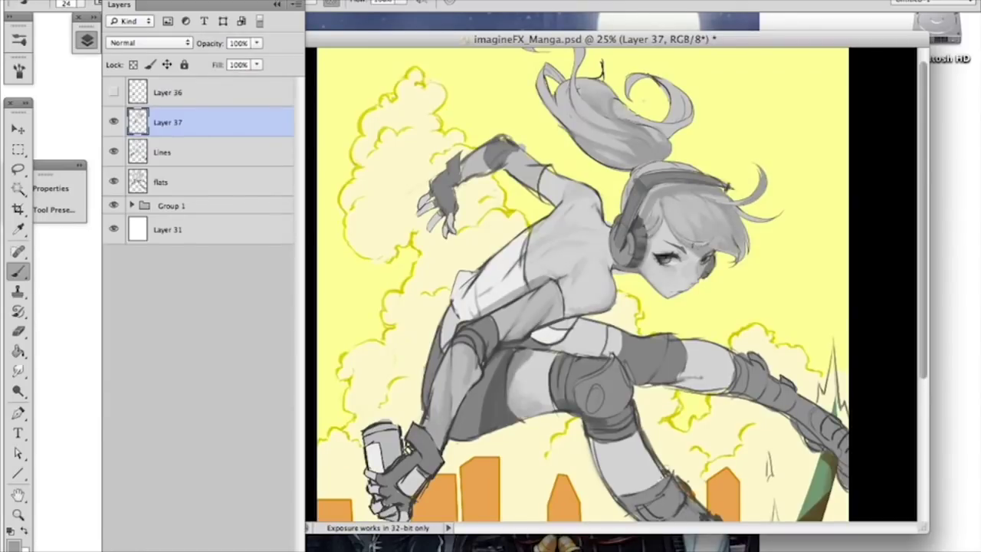
Step: Set the brush size to 34 px, sample the dark elbow tone and darken the ponytail's curls and the forehead wisp
{"action": "right_click", "coordinate": [643, 66]}
{"action": "left_click", "coordinate": [717, 147]}
{"action": "left_click", "coordinate": [634, 78]}
{"action": "left_click", "coordinate": [498, 152], "text": "alt"}
{"action": "left_click_drag", "start_coordinate": [590, 103], "coordinate": [584, 122]}
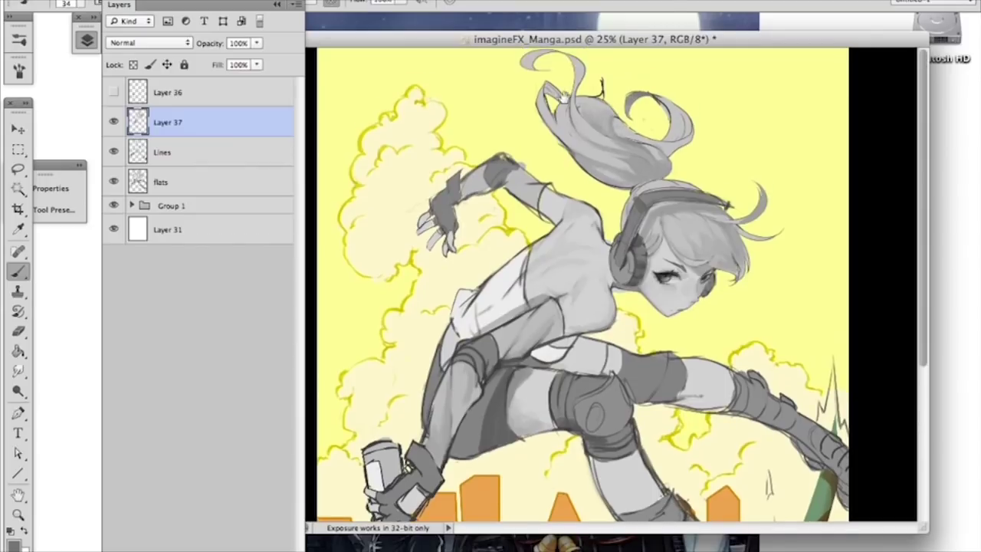
{"action": "left_click_drag", "start_coordinate": [552, 57], "coordinate": [525, 64]}
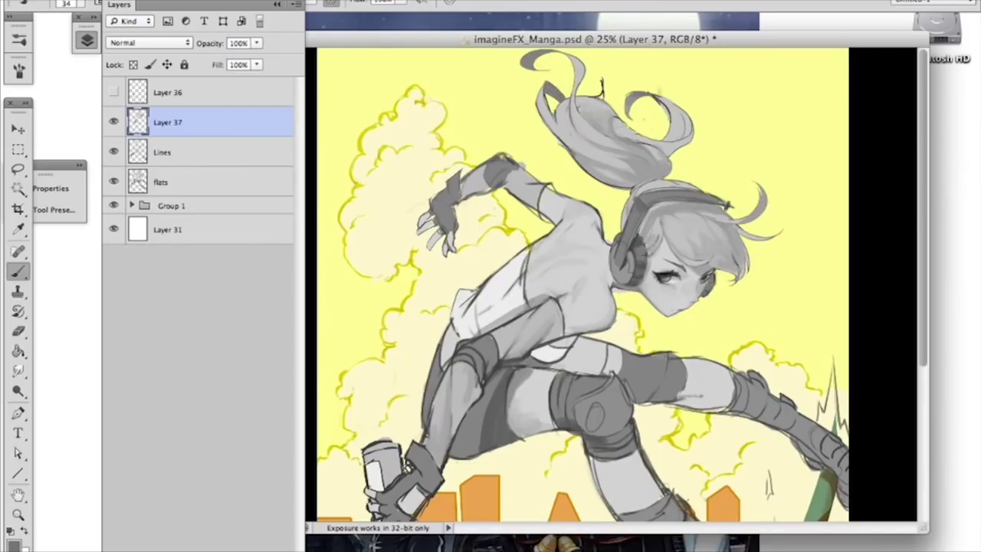
{"action": "left_click_drag", "start_coordinate": [619, 122], "coordinate": [651, 144]}
{"action": "left_click_drag", "start_coordinate": [756, 220], "coordinate": [761, 197]}
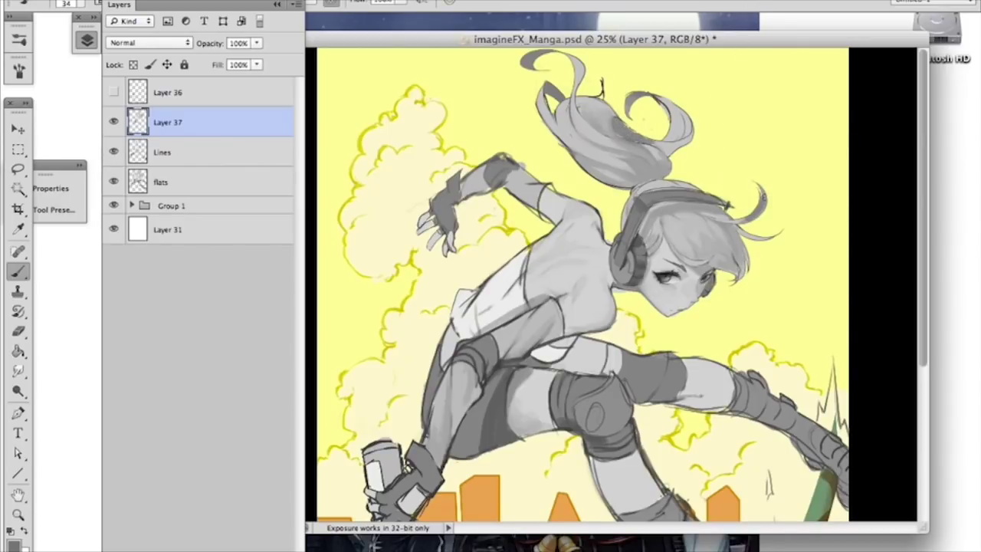
Step: Set the brush size to 56 px and paint shading on the near kneepad and the bare skin of both legs
{"action": "scroll", "coordinate": [728, 127], "scroll_direction": "down", "scroll_amount": 2}
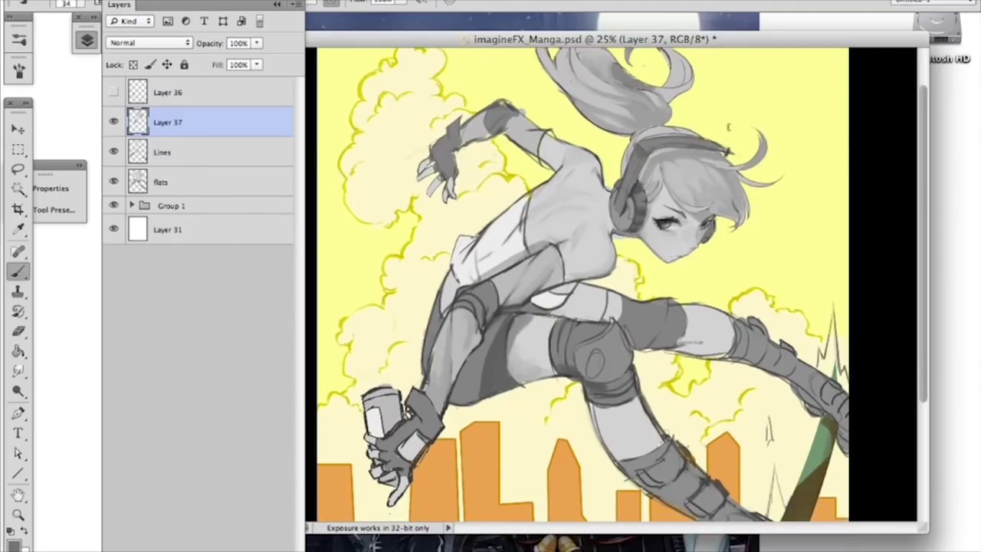
{"action": "scroll", "coordinate": [688, 98], "scroll_direction": "down", "scroll_amount": 4}
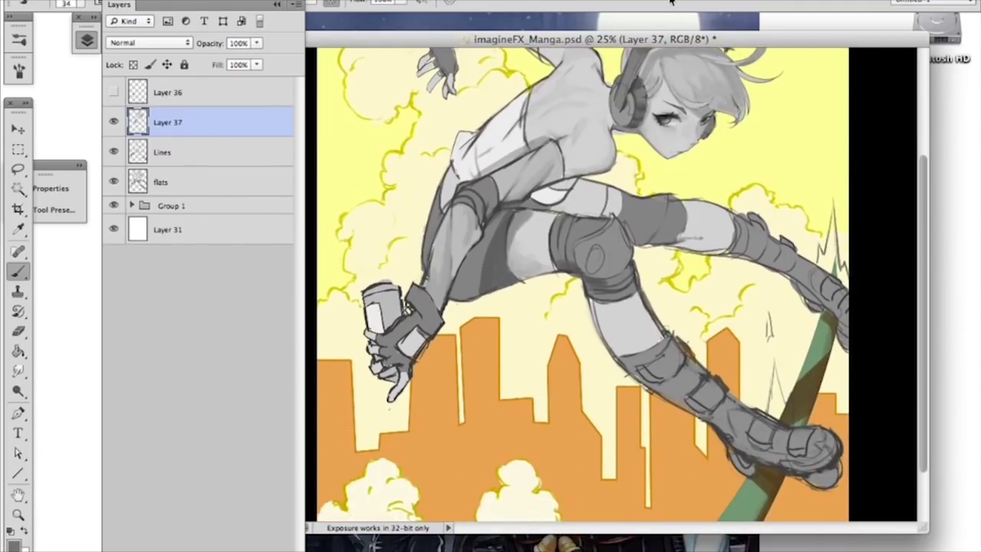
{"action": "right_click", "coordinate": [646, 256]}
{"action": "left_click_drag", "start_coordinate": [687, 305], "coordinate": [701, 306]}
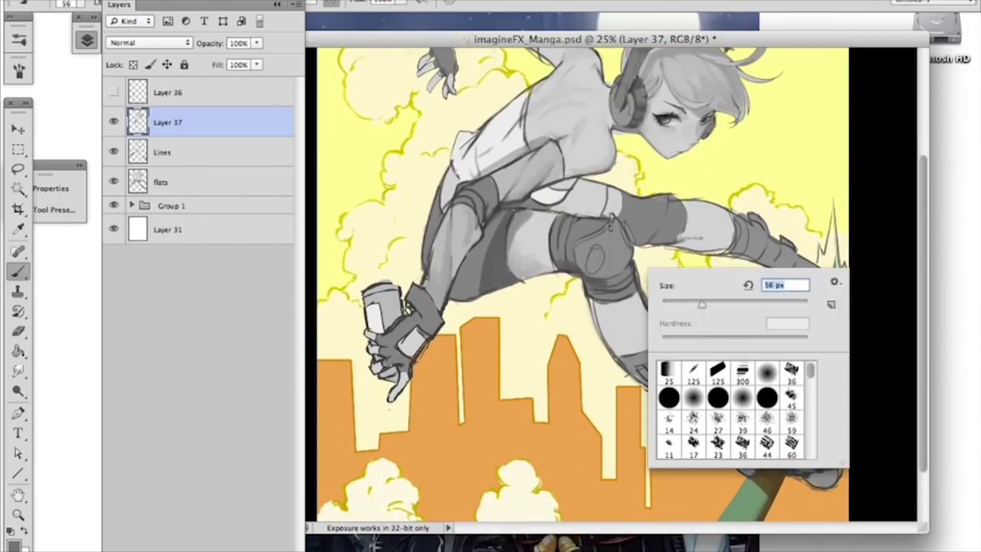
{"action": "left_click_drag", "start_coordinate": [611, 226], "coordinate": [623, 251]}
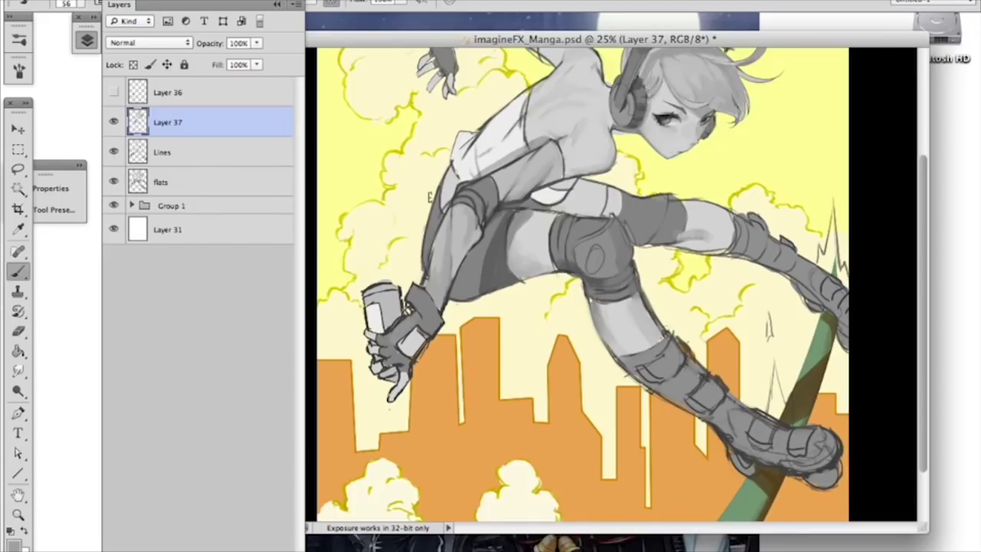
Step: Sample the dark elbow-pad tone and paint shadows on the near glove and along the far forearm
{"action": "left_click", "coordinate": [484, 215], "text": "alt"}
{"action": "mouse_move", "coordinate": [410, 320]}
{"action": "left_mouse_down"}
{"action": "mouse_move", "coordinate": [406, 314]}
{"action": "mouse_move", "coordinate": [426, 317]}
{"action": "mouse_move", "coordinate": [398, 354]}
{"action": "mouse_move", "coordinate": [405, 312]}
{"action": "mouse_move", "coordinate": [428, 322]}
{"action": "mouse_move", "coordinate": [409, 315]}
{"action": "mouse_move", "coordinate": [416, 324]}
{"action": "mouse_move", "coordinate": [394, 358]}
{"action": "mouse_move", "coordinate": [400, 346]}
{"action": "mouse_move", "coordinate": [404, 364]}
{"action": "mouse_move", "coordinate": [400, 328]}
{"action": "left_mouse_up"}
{"action": "scroll", "coordinate": [475, 295], "scroll_direction": "up", "scroll_amount": 3}
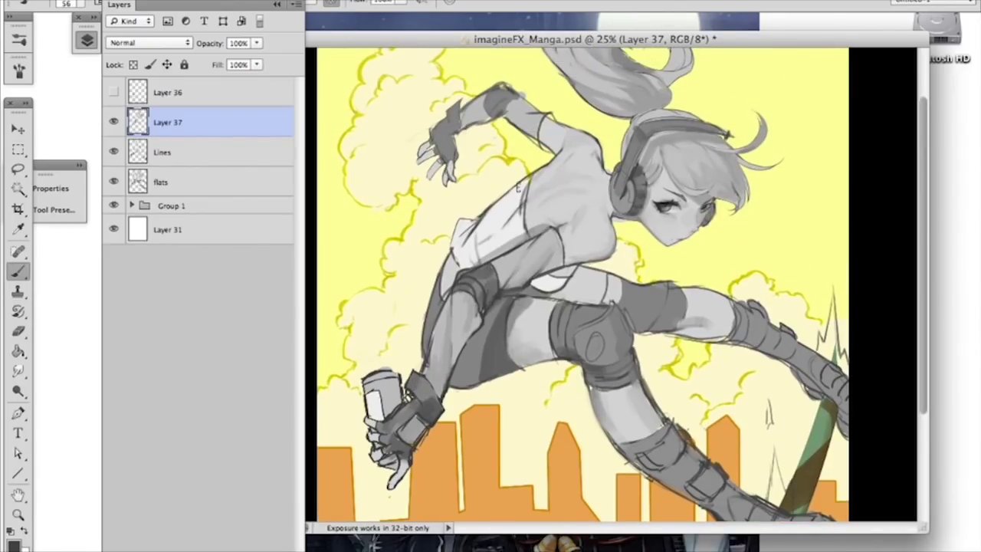
{"action": "left_click_drag", "start_coordinate": [462, 123], "coordinate": [489, 115]}
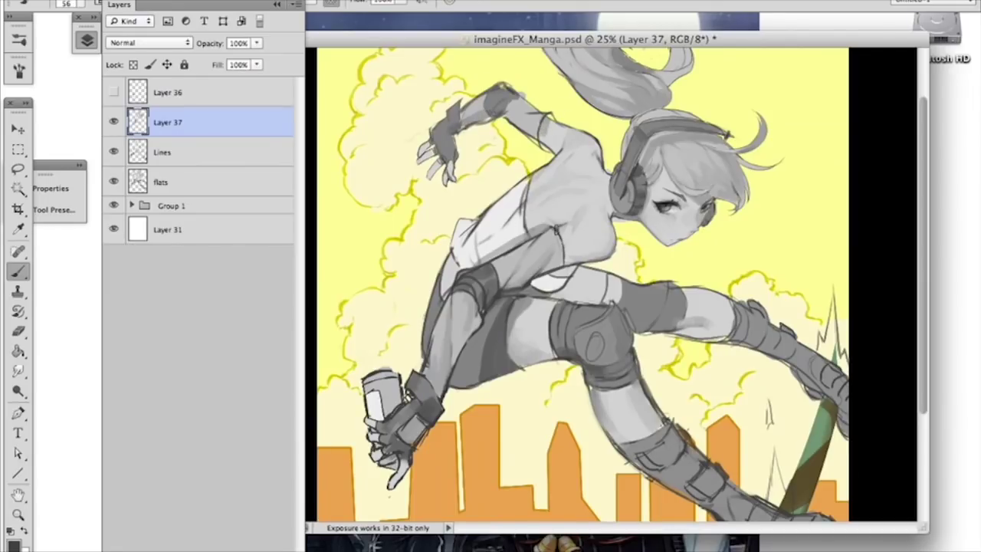
Step: Set the brush size to 30 px, sample the top's tones and clean up the shading along the back and side panel
{"action": "right_click", "coordinate": [578, 196]}
{"action": "left_click", "coordinate": [615, 226]}
{"action": "left_click", "coordinate": [541, 228], "text": "alt"}
{"action": "left_click", "coordinate": [534, 213], "text": "alt"}
{"action": "left_click", "coordinate": [485, 229], "text": "alt"}
{"action": "mouse_move", "coordinate": [526, 188]}
{"action": "left_mouse_down"}
{"action": "mouse_move", "coordinate": [518, 213]}
{"action": "mouse_move", "coordinate": [526, 236]}
{"action": "mouse_move", "coordinate": [465, 243]}
{"action": "left_mouse_up"}
{"action": "left_click_drag", "start_coordinate": [490, 210], "coordinate": [466, 233]}
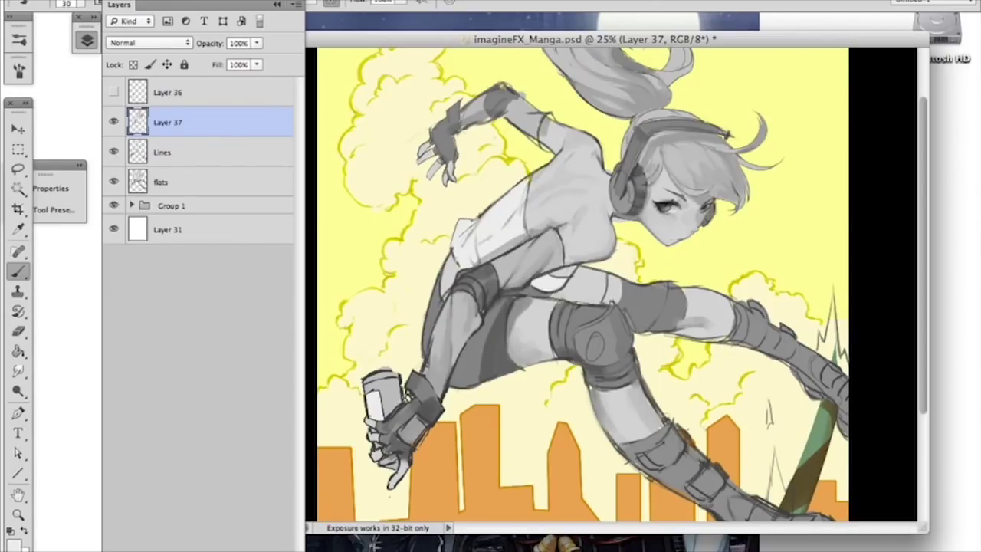
{"action": "key", "text": "super+z"}
{"action": "left_click", "coordinate": [453, 254], "text": "alt"}
{"action": "left_click", "coordinate": [460, 256], "text": "alt"}
{"action": "left_click", "coordinate": [543, 180], "text": "alt"}
Step: Set the brush size to 12 px and touch up the white of the near eye by its inner corner
{"action": "key", "text": "super+plus"}
{"action": "key", "text": "super+plus"}
{"action": "key", "text": "super+plus"}
{"action": "key", "text": "super+plus"}
{"action": "left_click_drag", "start_coordinate": [687, 216], "coordinate": [491, 480]}
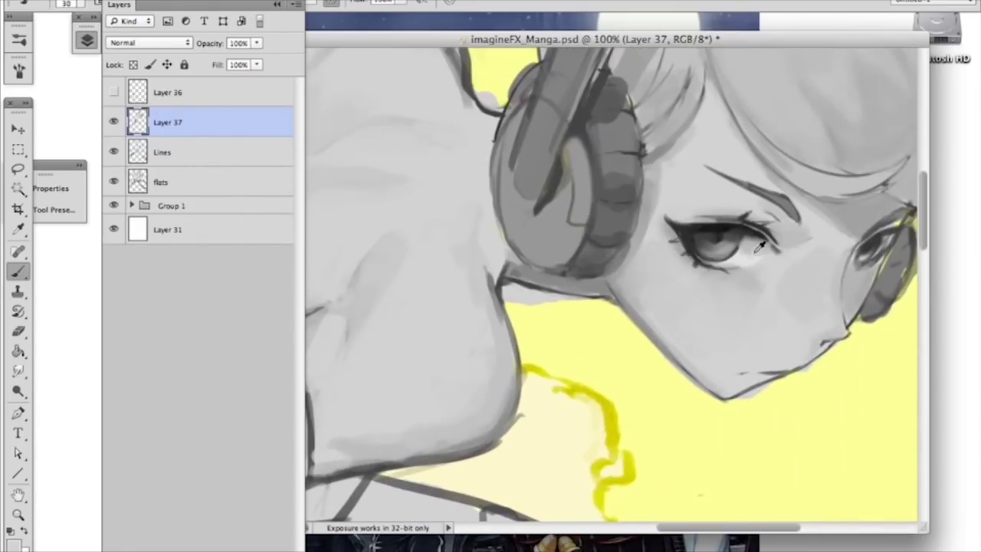
{"action": "right_click", "coordinate": [763, 245]}
{"action": "type", "text": "12"}
{"action": "key", "text": "Return"}
Step: Set the brush size to 27 px and paint soft shading around the near eye and its iris
{"action": "right_click", "coordinate": [759, 210]}
{"action": "type", "text": "27"}
{"action": "key", "text": "Return"}
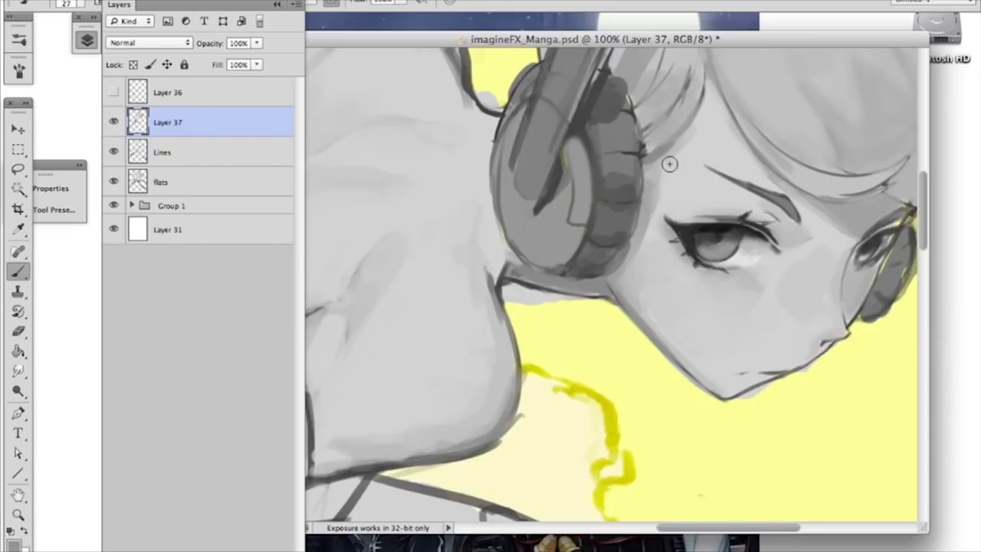
{"action": "right_click", "coordinate": [766, 229]}
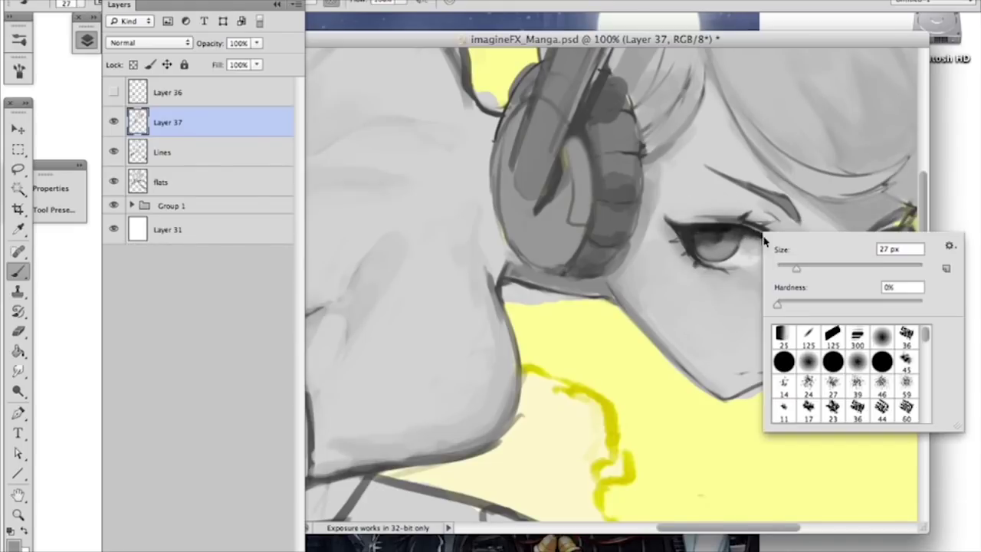
{"action": "key", "text": "Return"}
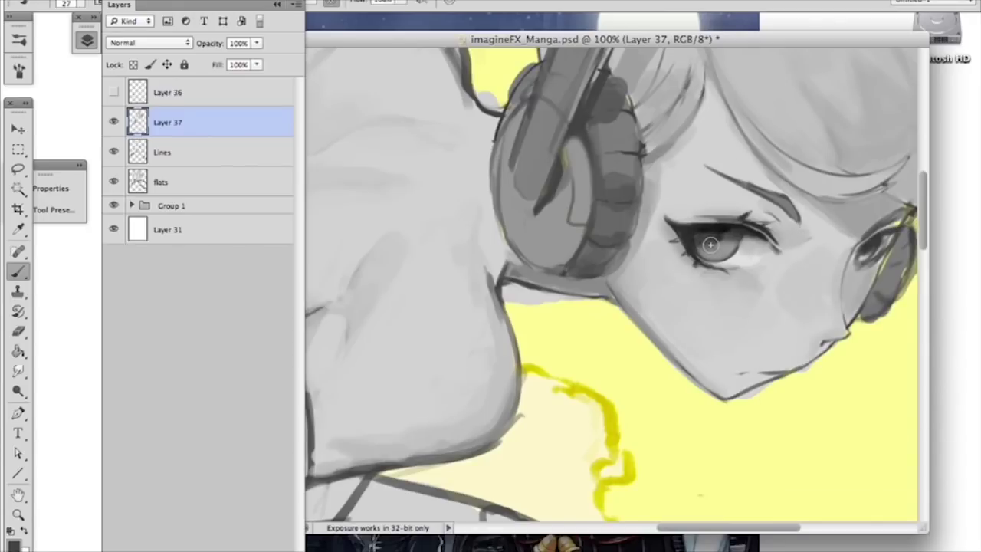
Step: Sample the near eye's white tone, set the brush size to 12 px and refine the iris shading
{"action": "left_click", "coordinate": [754, 243], "text": "alt"}
{"action": "right_click", "coordinate": [766, 237]}
{"action": "left_click_drag", "start_coordinate": [807, 276], "coordinate": [798, 278]}
{"action": "key", "text": "Return"}
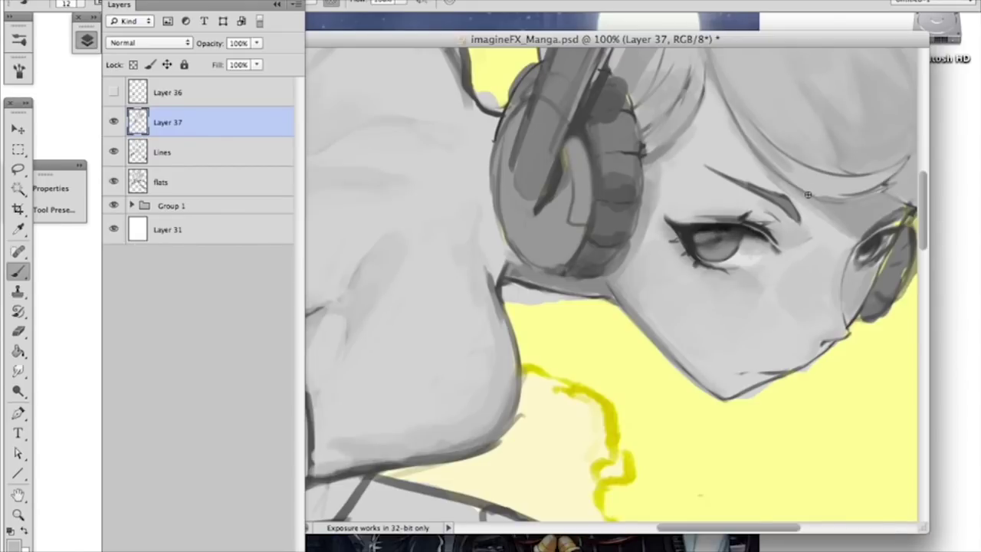
Step: Reduce the brush size to 8 px and then 5 px to paint small bright highlights in the near eye
{"action": "key", "text": "super+minus"}
{"action": "key", "text": "super+minus"}
{"action": "right_click", "coordinate": [733, 262]}
{"action": "left_click_drag", "start_coordinate": [757, 299], "coordinate": [754, 301]}
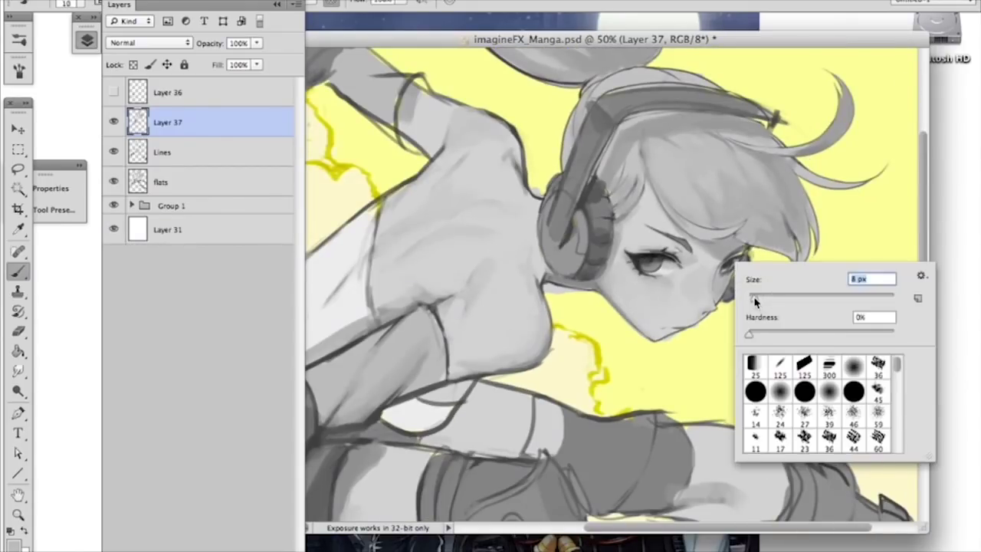
{"action": "key", "text": "Return"}
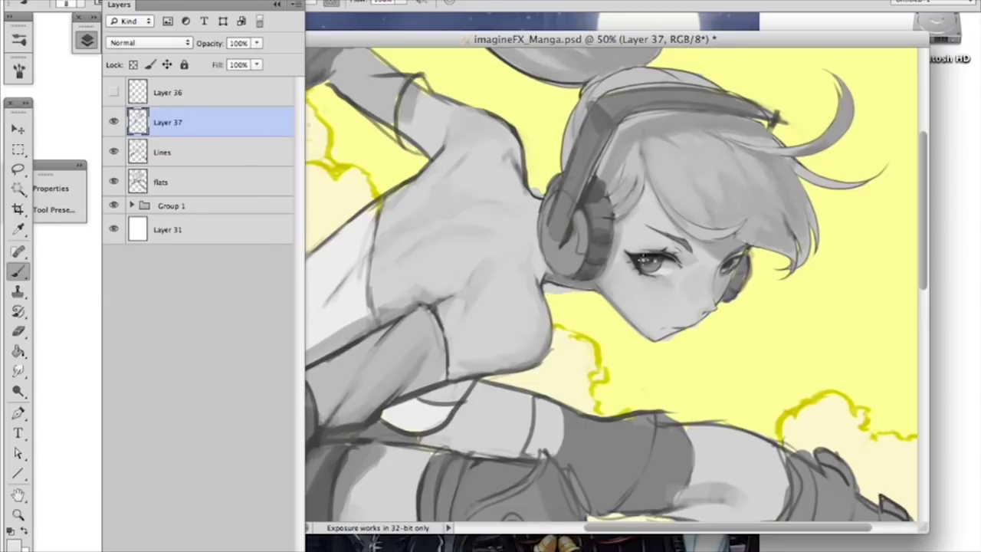
{"action": "right_click", "coordinate": [648, 258]}
{"action": "type", "text": "5"}
{"action": "key", "text": "Return"}
Step: Enlarge the brush slightly and paint bright highlights on the bangs
{"action": "key", "text": "super+minus"}
{"action": "left_click_drag", "start_coordinate": [700, 269], "coordinate": [743, 204]}
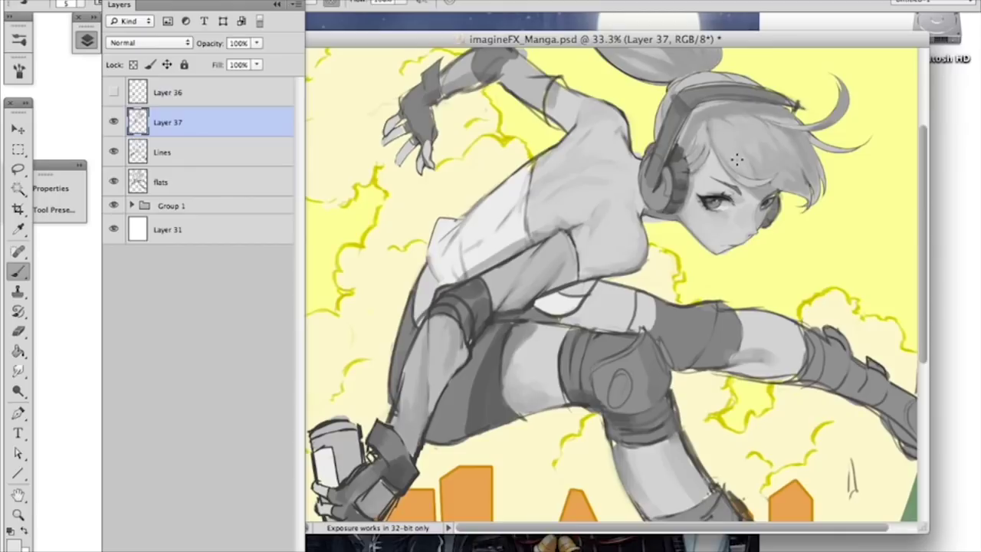
{"action": "right_click", "coordinate": [736, 159]}
{"action": "mouse_move", "coordinate": [760, 205]}
{"action": "left_mouse_down"}
{"action": "mouse_move", "coordinate": [781, 205]}
{"action": "mouse_move", "coordinate": [763, 205]}
{"action": "left_mouse_up"}
{"action": "left_click", "coordinate": [720, 147]}
Step: Set the brush size to 42 px and add a new layer above Layer 37
{"action": "right_click", "coordinate": [648, 230]}
{"action": "left_click_drag", "start_coordinate": [687, 268], "coordinate": [708, 266]}
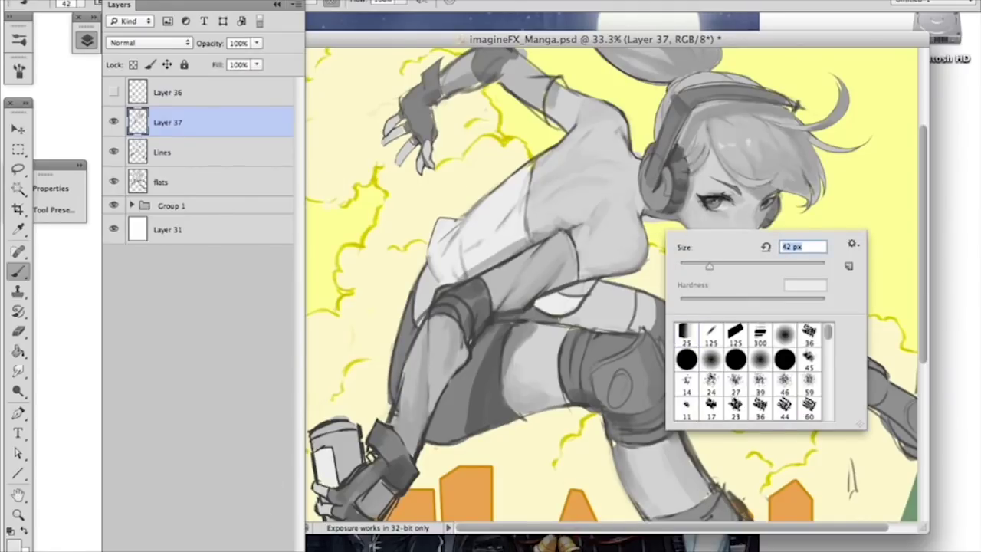
{"action": "left_click", "coordinate": [264, 549]}
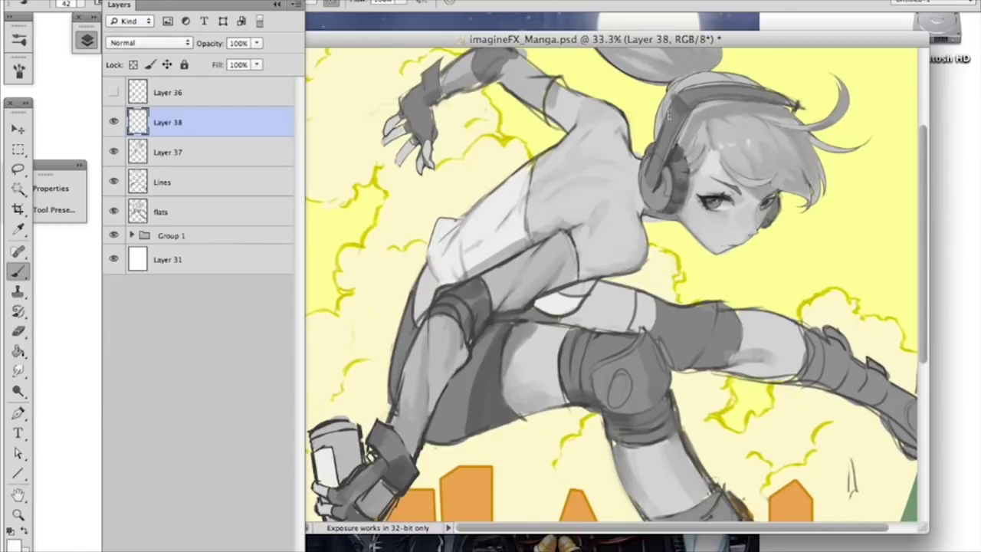
Step: Paint a small white highlight on the forehead beside the bangs and adjust the brush size
{"action": "left_click_drag", "start_coordinate": [711, 156], "coordinate": [708, 168]}
{"action": "right_click", "coordinate": [787, 153]}
{"action": "left_click_drag", "start_coordinate": [822, 270], "coordinate": [808, 269]}
{"action": "key", "text": "Return"}
Step: Enlarge the brush to 82 px and paint broad white highlights over the back, side and raised shoulder
{"action": "right_click", "coordinate": [613, 193]}
{"action": "key", "text": "bracketright"}
{"action": "key", "text": "bracketright"}
{"action": "key", "text": "bracketright"}
{"action": "key", "text": "bracketright"}
{"action": "key", "text": "bracketright"}
{"action": "key", "text": "bracketright"}
{"action": "key", "text": "Return"}
{"action": "mouse_move", "coordinate": [618, 177]}
{"action": "left_mouse_down"}
{"action": "mouse_move", "coordinate": [560, 195]}
{"action": "mouse_move", "coordinate": [589, 192]}
{"action": "mouse_move", "coordinate": [614, 230]}
{"action": "mouse_move", "coordinate": [490, 278]}
{"action": "left_mouse_up"}
{"action": "mouse_move", "coordinate": [565, 99]}
{"action": "left_mouse_down"}
{"action": "mouse_move", "coordinate": [593, 111]}
{"action": "mouse_move", "coordinate": [596, 152]}
{"action": "left_mouse_up"}
Step: Set the brush size to 7 px and paint fine white highlights around the headphones' edge
{"action": "right_click", "coordinate": [726, 145]}
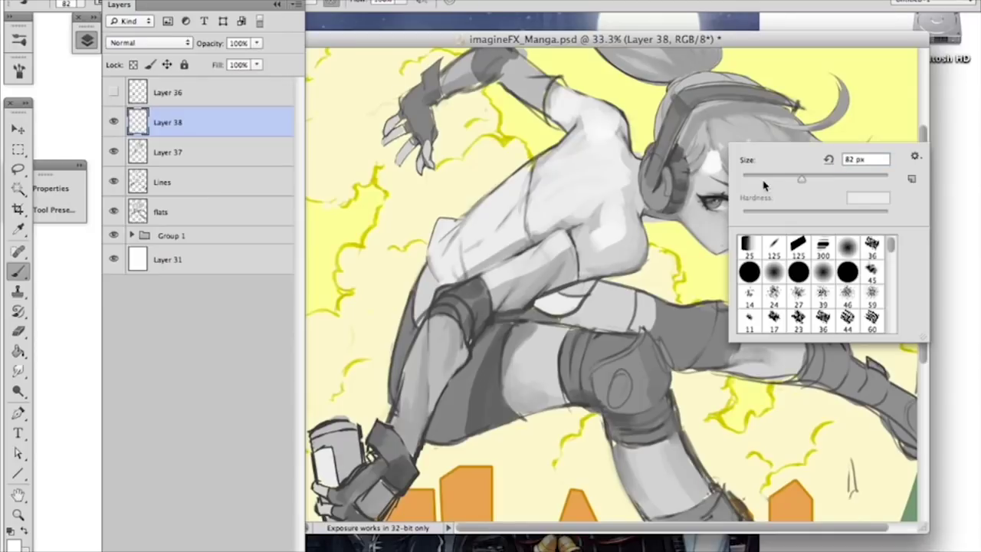
{"action": "left_click", "coordinate": [745, 177]}
{"action": "left_click", "coordinate": [651, 155]}
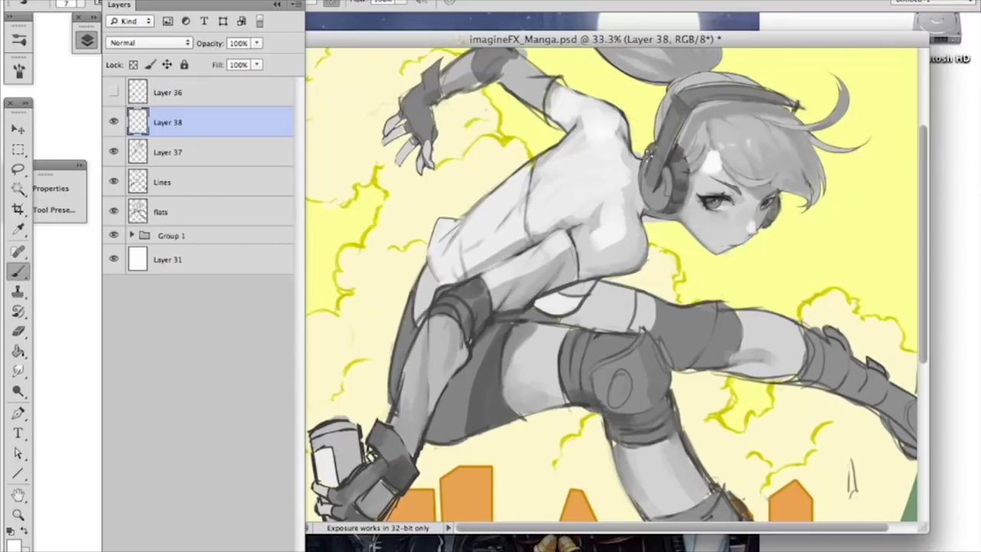
{"action": "left_click_drag", "start_coordinate": [652, 150], "coordinate": [647, 154]}
{"action": "right_click", "coordinate": [682, 126]}
{"action": "left_click", "coordinate": [734, 163]}
{"action": "left_click", "coordinate": [678, 130]}
Step: Choose a soft round brush and set its size to 84 px
{"action": "key", "text": "super+minus"}
{"action": "right_click", "coordinate": [693, 230]}
{"action": "left_click", "coordinate": [774, 352]}
{"action": "left_click", "coordinate": [786, 257]}
{"action": "left_click", "coordinate": [819, 257]}
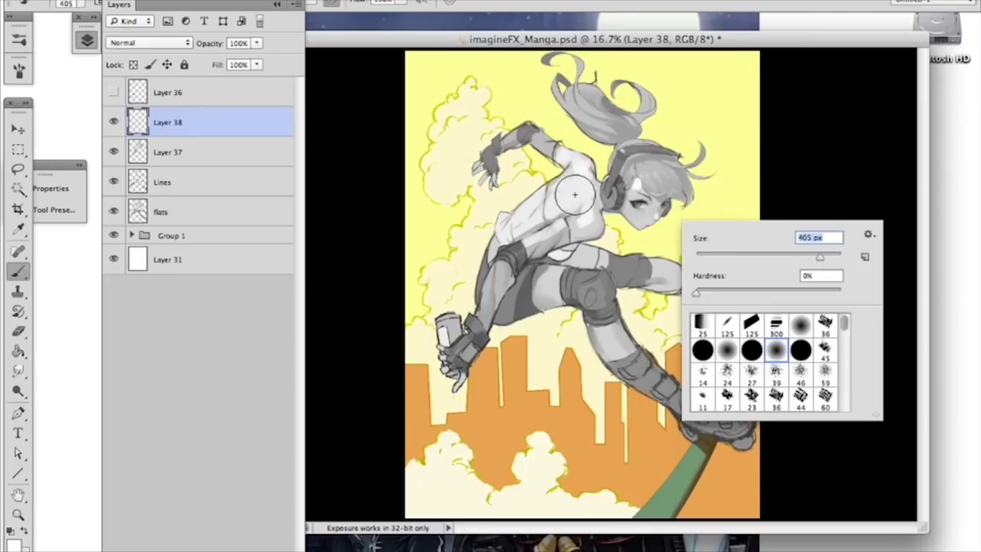
{"action": "key", "text": "Return"}
{"action": "right_click", "coordinate": [668, 138]}
{"action": "type", "text": "84"}
{"action": "key", "text": "Return"}
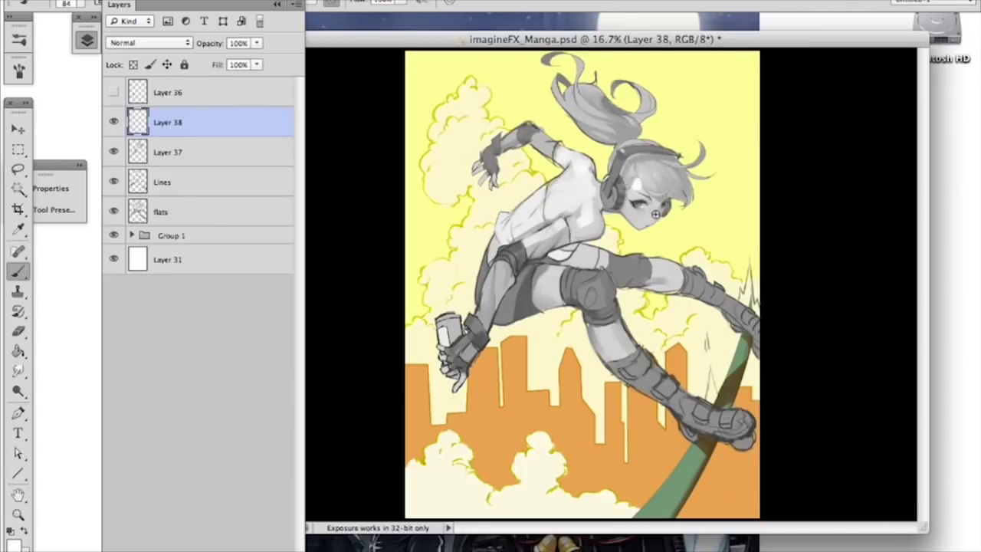
Step: Set the soft brush to 237 px and paint soft white highlights over the shoulder, back and near thigh
{"action": "right_click", "coordinate": [682, 169]}
{"action": "left_click_drag", "start_coordinate": [741, 187], "coordinate": [764, 186]}
{"action": "left_click", "coordinate": [792, 188]}
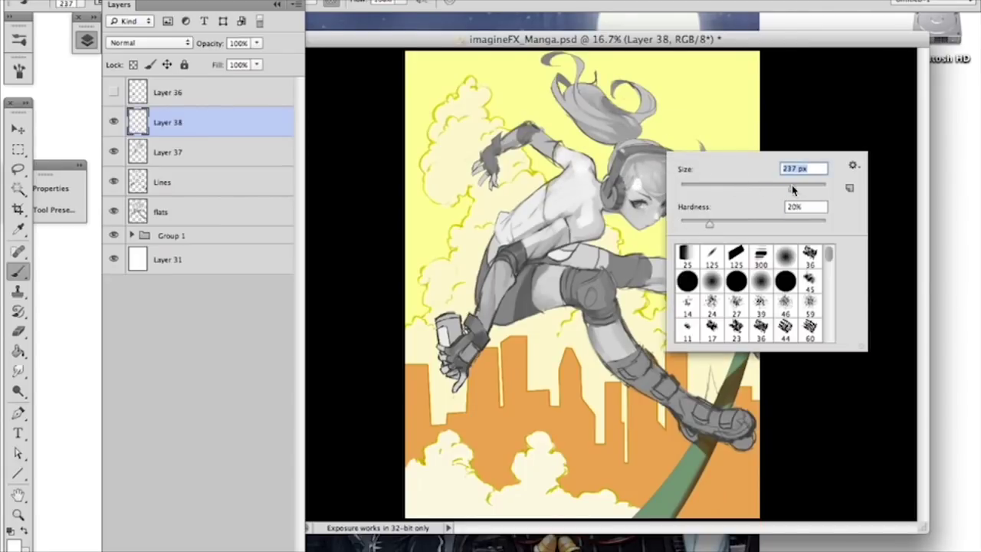
{"action": "left_click_drag", "start_coordinate": [583, 178], "coordinate": [573, 165]}
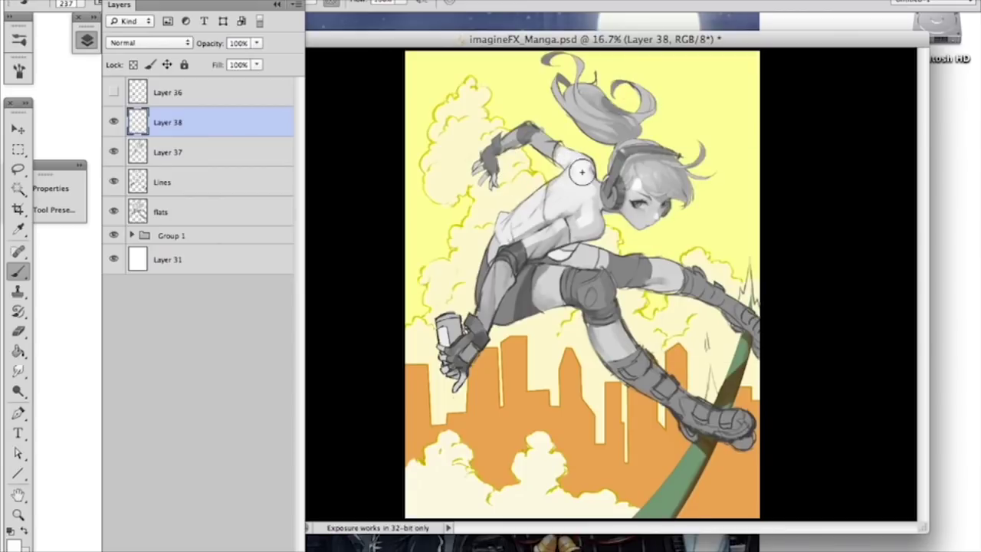
{"action": "left_click_drag", "start_coordinate": [568, 226], "coordinate": [578, 213]}
{"action": "left_click_drag", "start_coordinate": [553, 273], "coordinate": [549, 288]}
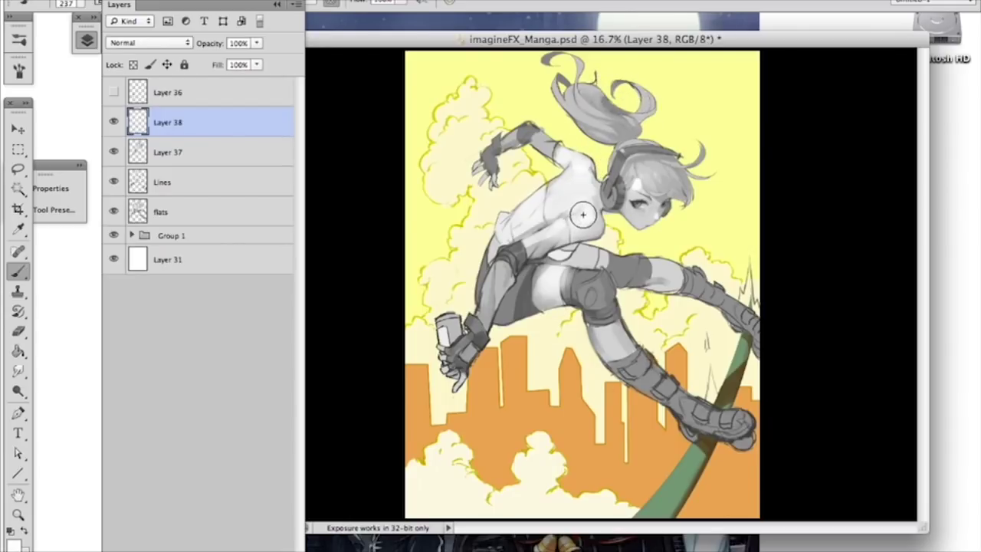
Step: Compare the figure with and without the white highlights on Layer 38
{"action": "left_click", "coordinate": [113, 122]}
{"action": "left_click", "coordinate": [113, 122]}
{"action": "left_click", "coordinate": [114, 123]}
{"action": "left_click", "coordinate": [114, 124]}
{"action": "left_click", "coordinate": [114, 124]}
{"action": "left_click", "coordinate": [114, 123]}
{"action": "left_click", "coordinate": [113, 124]}
{"action": "left_click", "coordinate": [114, 124]}
{"action": "left_click", "coordinate": [114, 123]}
Step: Delete the highlight layer and add a new empty layer above Layer 37
{"action": "left_click_drag", "start_coordinate": [235, 123], "coordinate": [286, 550]}
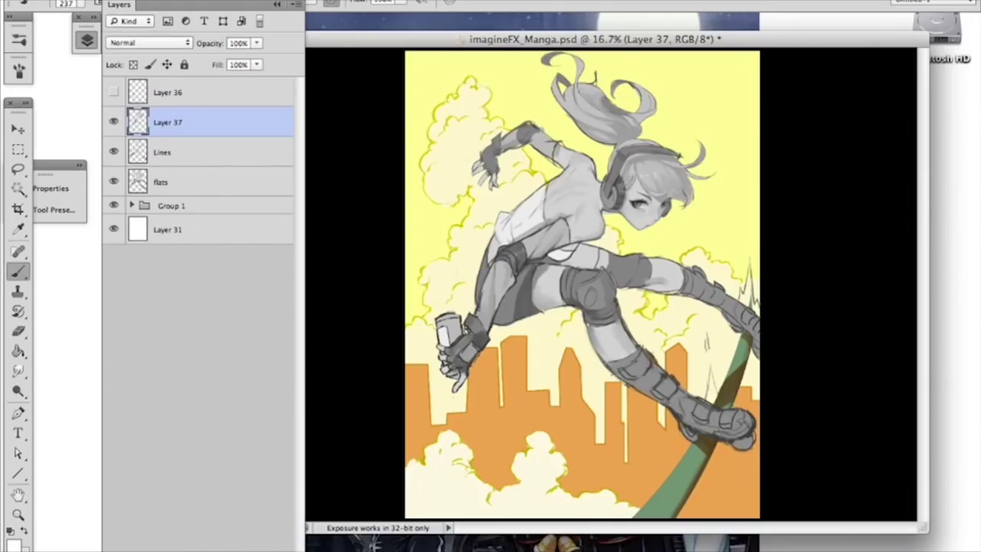
{"action": "left_click", "coordinate": [262, 549]}
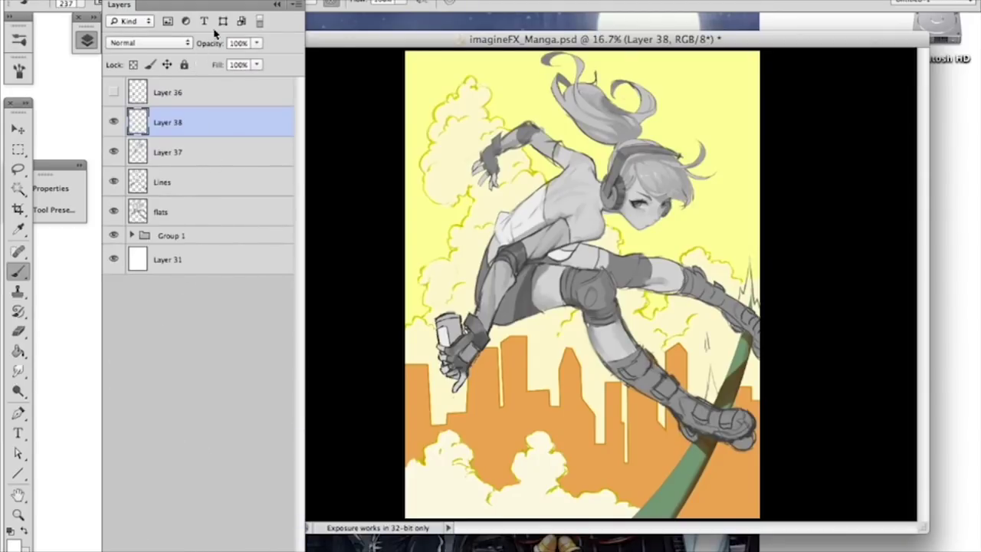
{"action": "key", "text": "Tab"}
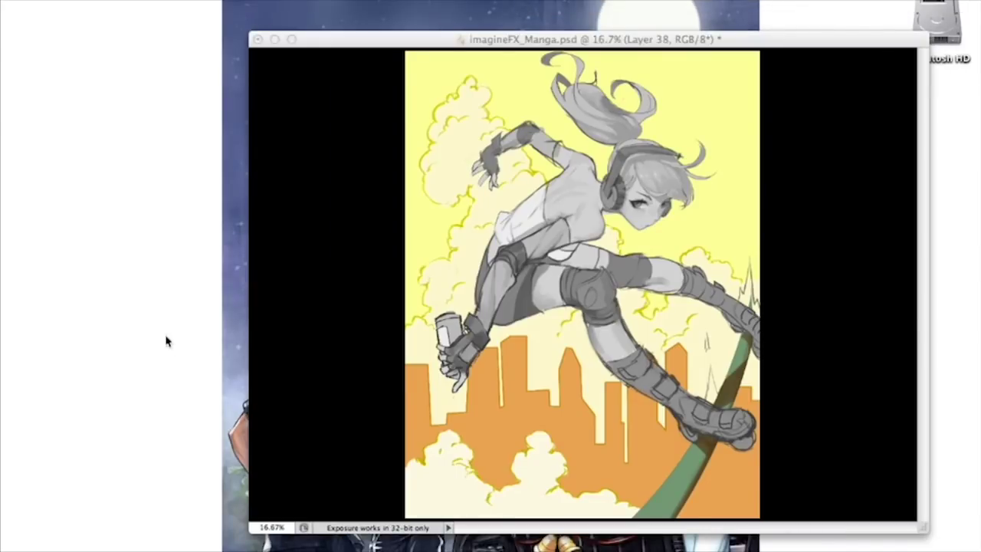
{"action": "key", "text": "Tab"}
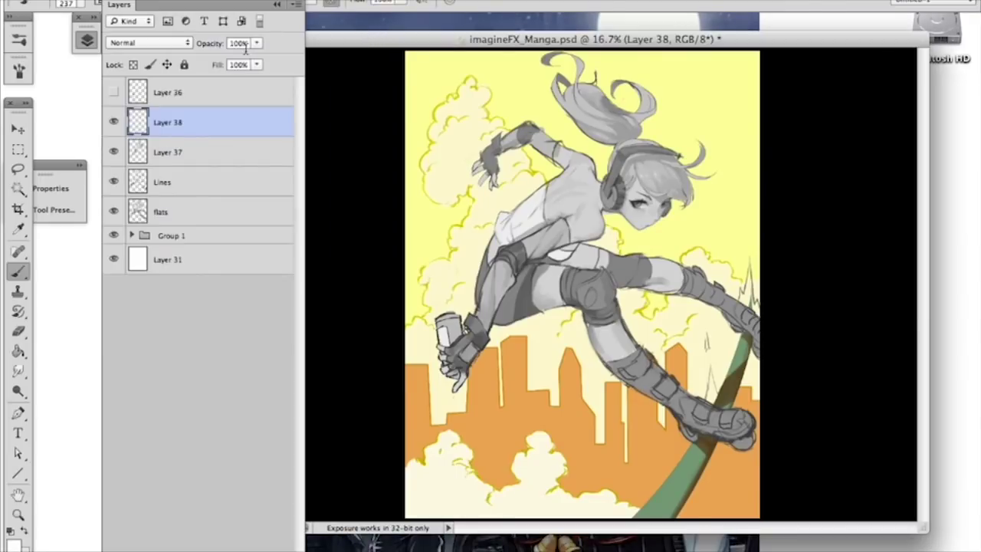
Step: Set the new layer's blend mode to Color and pick a skin foreground color of H 21, S 26%, B 92%
{"action": "left_click", "coordinate": [169, 44]}
{"action": "left_click", "coordinate": [162, 341]}
{"action": "left_click", "coordinate": [18, 541]}
{"action": "left_click", "coordinate": [139, 324]}
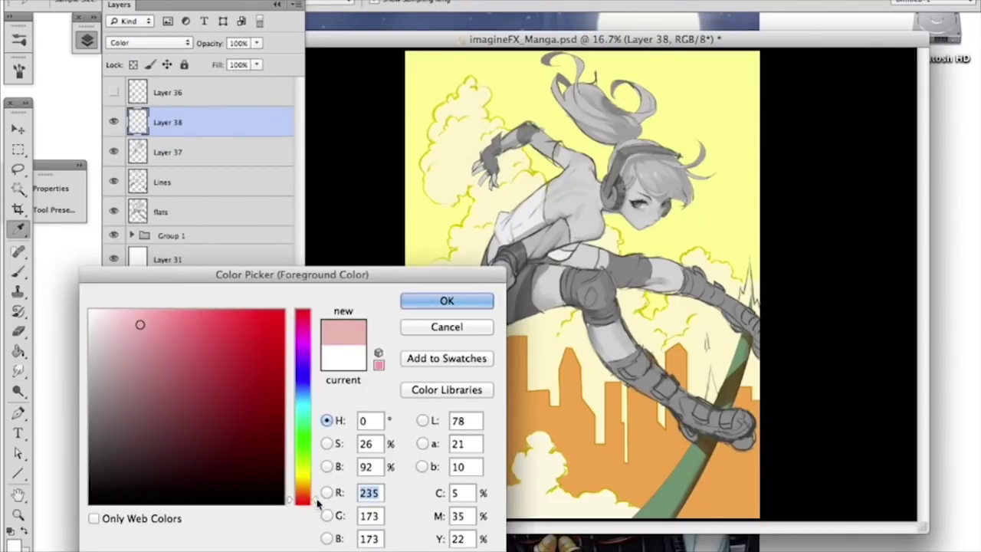
{"action": "left_click_drag", "start_coordinate": [317, 502], "coordinate": [318, 494]}
{"action": "left_click", "coordinate": [410, 300]}
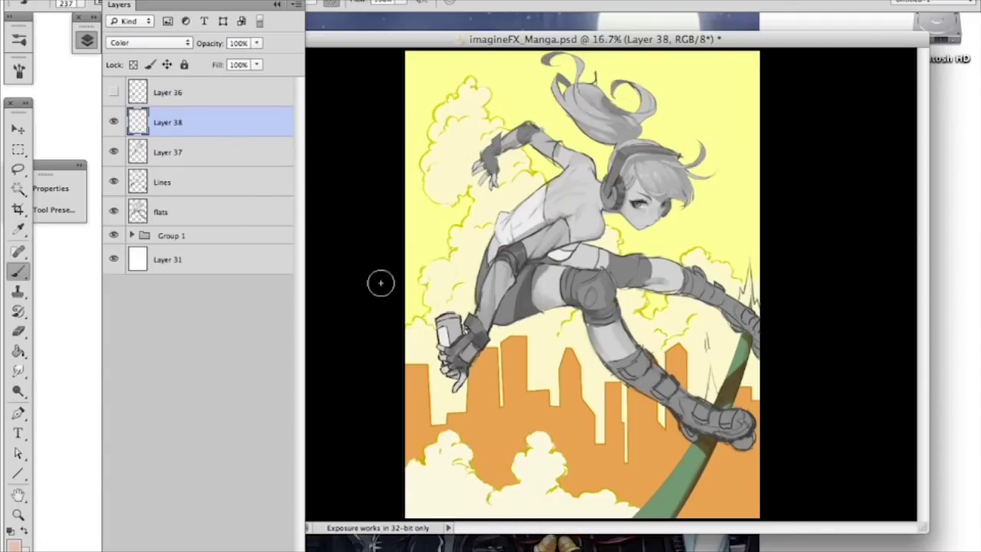
Step: Choose a hard round brush at 70 px and paint the skin tone over the bare back and raised shoulder
{"action": "right_click", "coordinate": [601, 172]}
{"action": "left_click", "coordinate": [671, 305]}
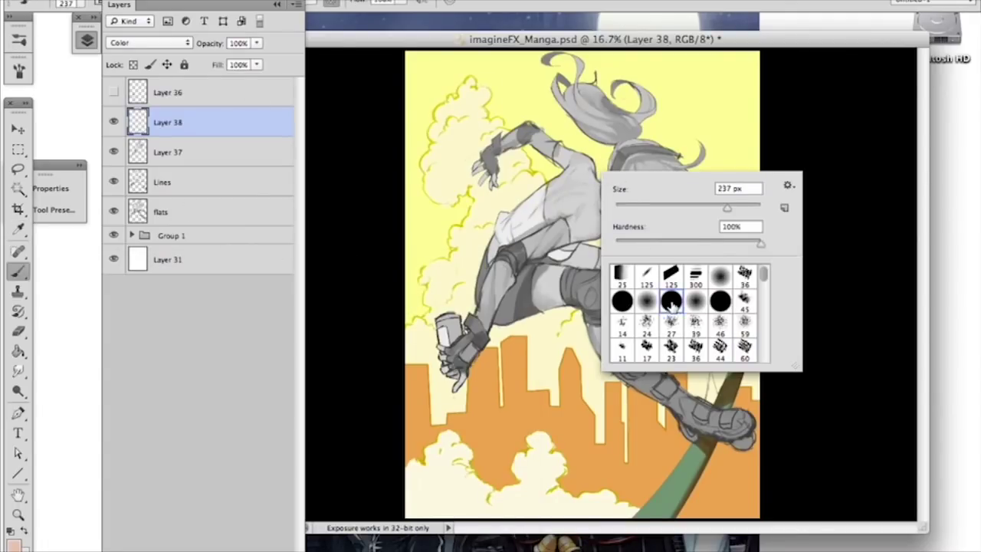
{"action": "left_click", "coordinate": [339, 5]}
{"action": "right_click", "coordinate": [595, 194]}
{"action": "left_click", "coordinate": [660, 228]}
{"action": "mouse_move", "coordinate": [568, 177]}
{"action": "left_mouse_down"}
{"action": "mouse_move", "coordinate": [550, 209]}
{"action": "mouse_move", "coordinate": [564, 182]}
{"action": "mouse_move", "coordinate": [565, 195]}
{"action": "mouse_move", "coordinate": [548, 220]}
{"action": "mouse_move", "coordinate": [574, 225]}
{"action": "left_mouse_up"}
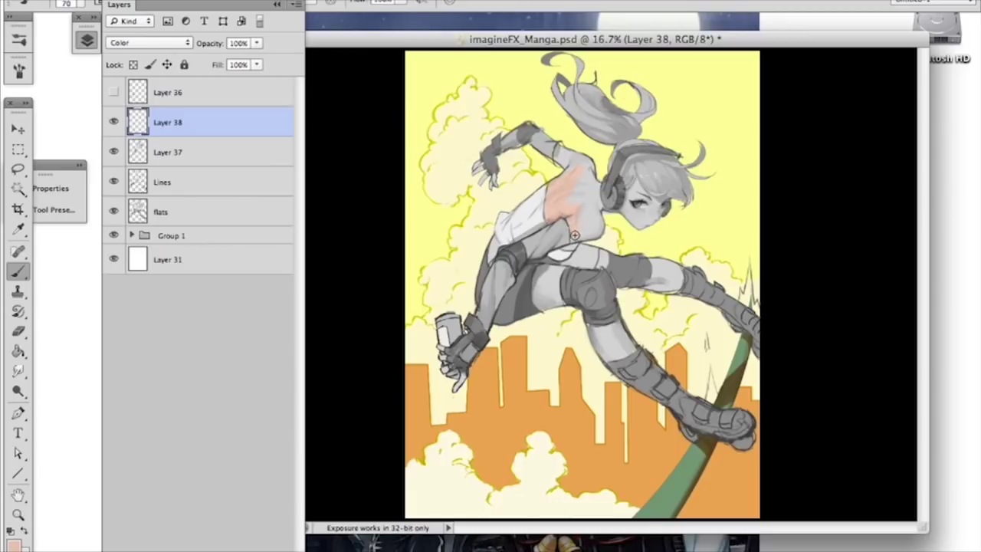
{"action": "mouse_move", "coordinate": [596, 226]}
{"action": "left_mouse_down"}
{"action": "mouse_move", "coordinate": [599, 215]}
{"action": "mouse_move", "coordinate": [585, 236]}
{"action": "mouse_move", "coordinate": [584, 201]}
{"action": "mouse_move", "coordinate": [564, 192]}
{"action": "mouse_move", "coordinate": [582, 214]}
{"action": "mouse_move", "coordinate": [590, 188]}
{"action": "mouse_move", "coordinate": [597, 207]}
{"action": "mouse_move", "coordinate": [591, 159]}
{"action": "left_mouse_up"}
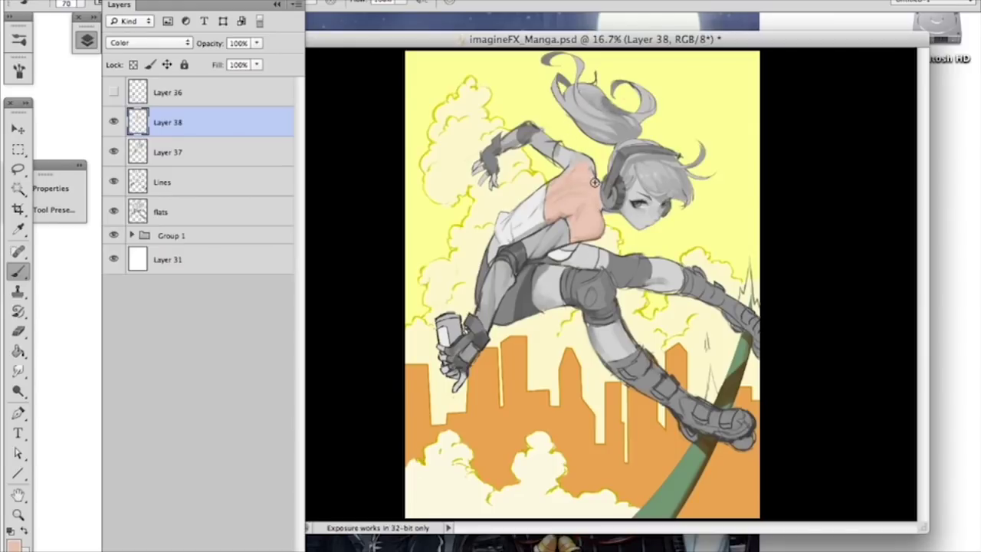
{"action": "left_click_drag", "start_coordinate": [587, 164], "coordinate": [561, 151]}
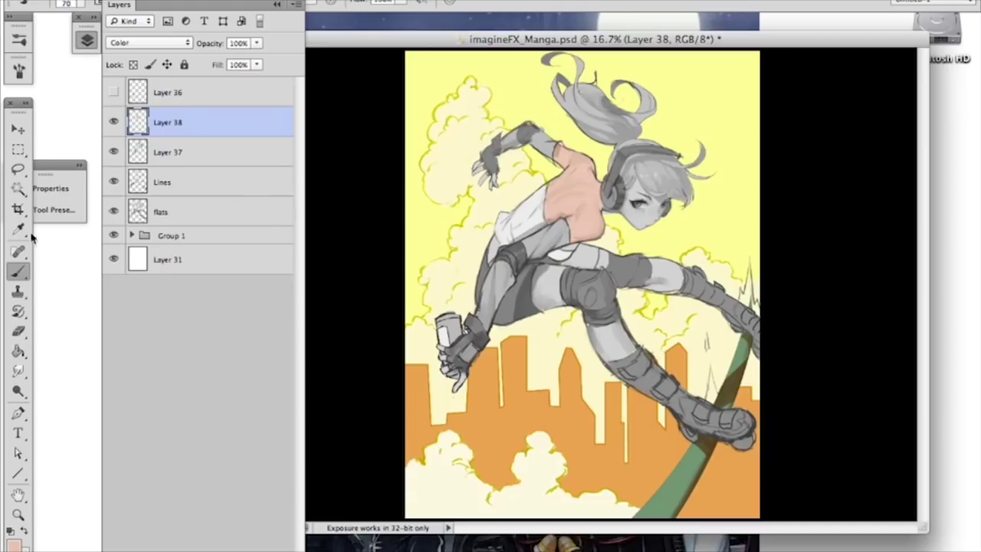
Step: Load the flats layer as a selection, paint the skin tone on the face, legs and fingers, and deselect
{"action": "left_click", "coordinate": [13, 542]}
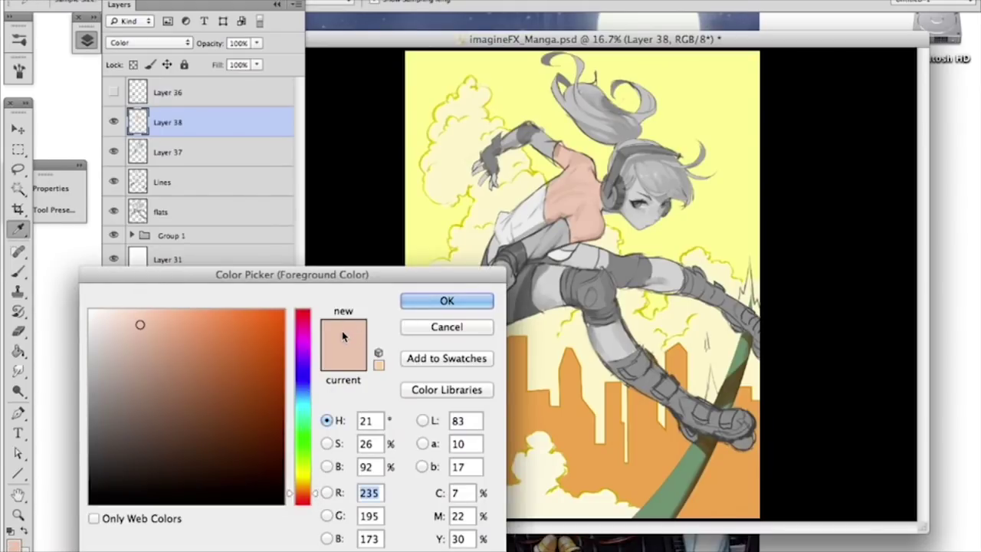
{"action": "left_click", "coordinate": [429, 303]}
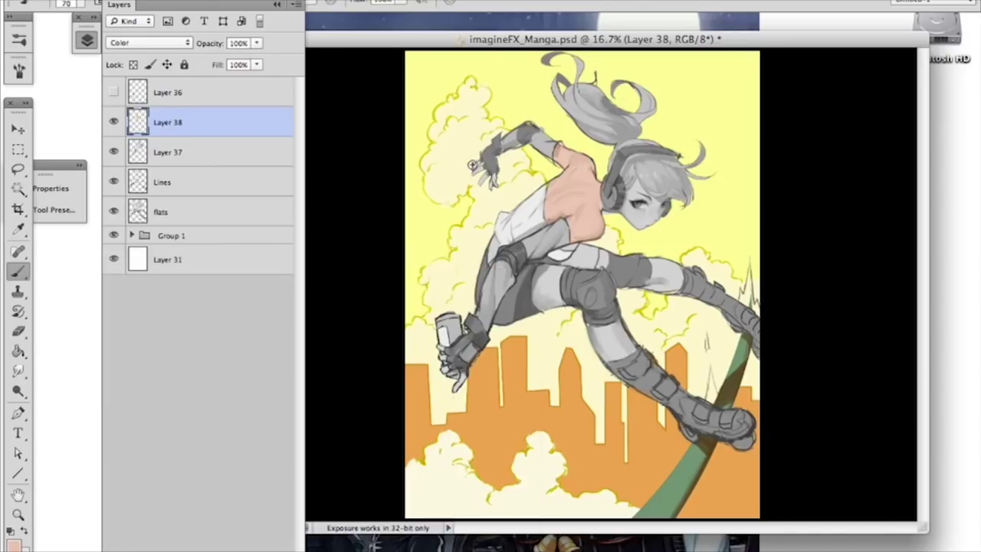
{"action": "left_click", "coordinate": [142, 213], "text": "super"}
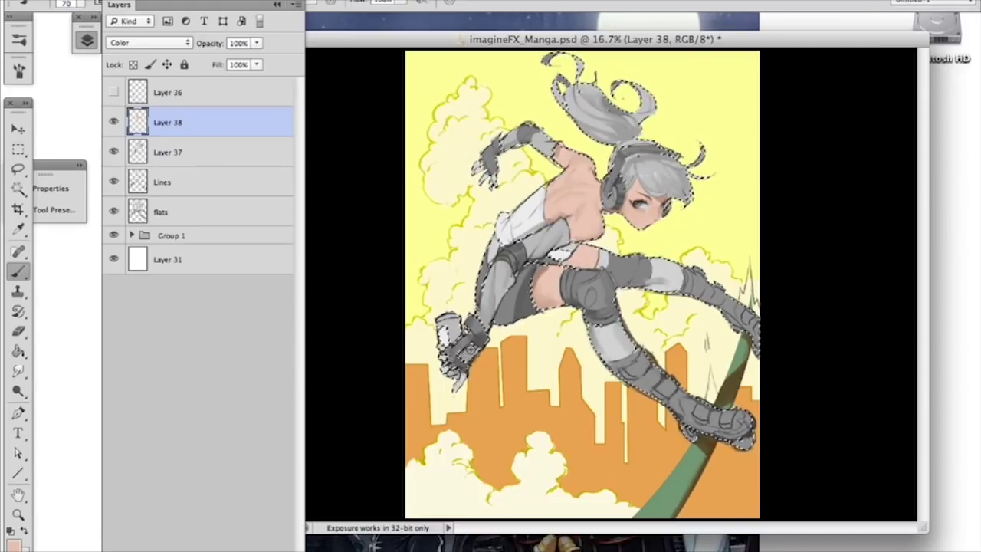
{"action": "left_click_drag", "start_coordinate": [469, 350], "coordinate": [463, 357]}
{"action": "key", "text": "ctrl+d"}
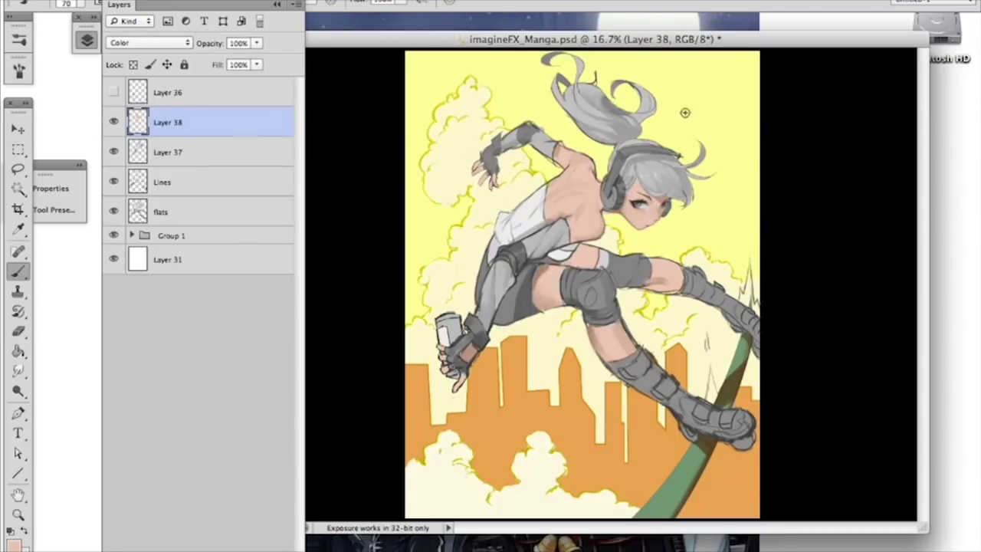
Step: Pick a mint green of H 165, S 69%, B 85% and paint the sleeves on both arms
{"action": "left_click", "coordinate": [20, 540]}
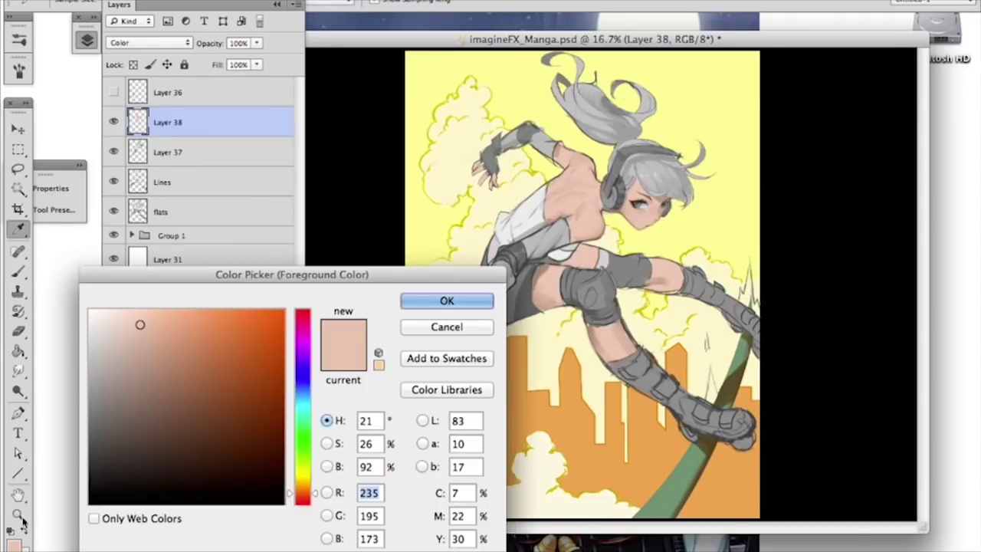
{"action": "left_click_drag", "start_coordinate": [317, 457], "coordinate": [315, 426]}
{"action": "mouse_move", "coordinate": [208, 336]}
{"action": "left_mouse_down"}
{"action": "mouse_move", "coordinate": [208, 349]}
{"action": "mouse_move", "coordinate": [223, 338]}
{"action": "left_mouse_up"}
{"action": "left_click_drag", "start_coordinate": [314, 426], "coordinate": [314, 419]}
{"action": "left_click", "coordinate": [447, 300]}
{"action": "mouse_move", "coordinate": [490, 276]}
{"action": "left_mouse_down"}
{"action": "mouse_move", "coordinate": [483, 311]}
{"action": "mouse_move", "coordinate": [504, 270]}
{"action": "mouse_move", "coordinate": [479, 321]}
{"action": "left_mouse_up"}
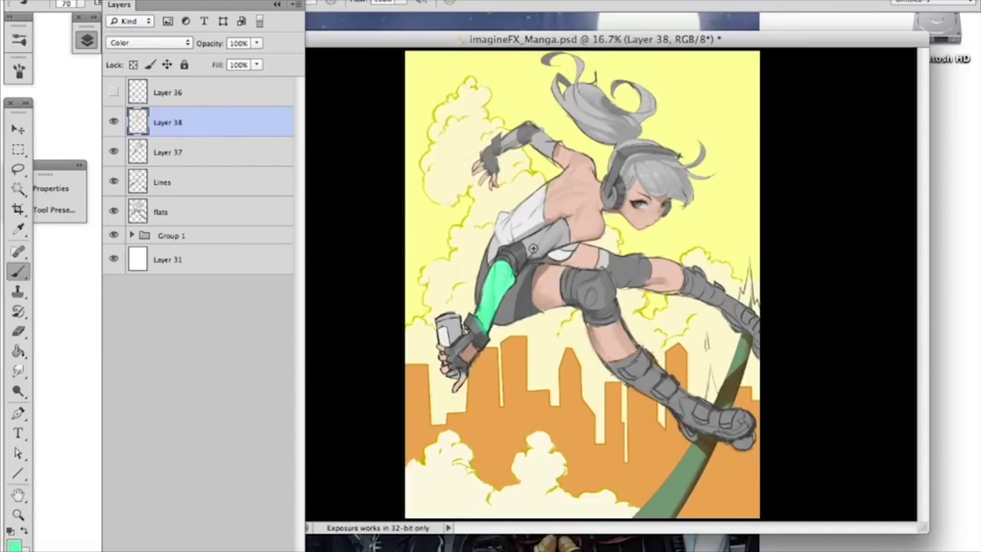
{"action": "left_click_drag", "start_coordinate": [535, 251], "coordinate": [538, 236]}
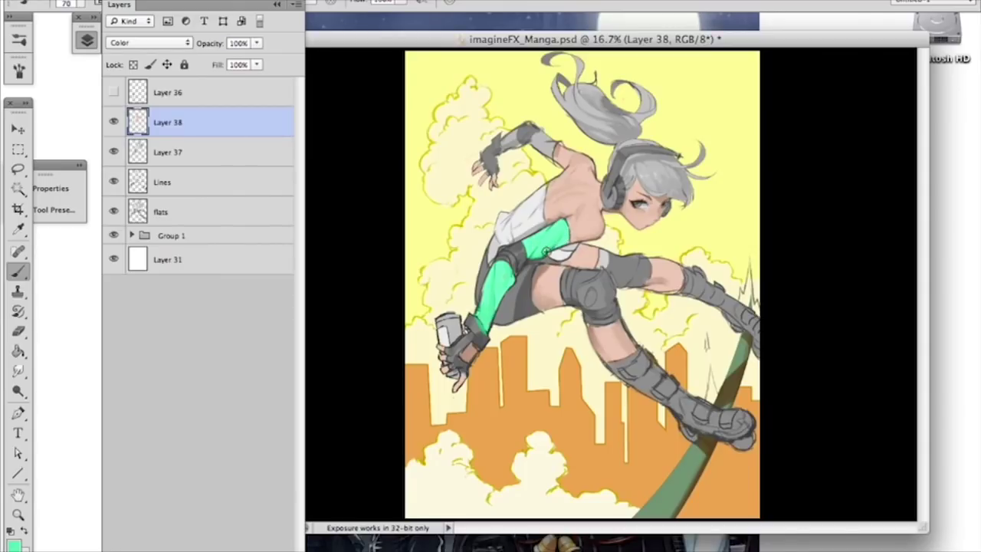
{"action": "left_click_drag", "start_coordinate": [537, 140], "coordinate": [542, 137]}
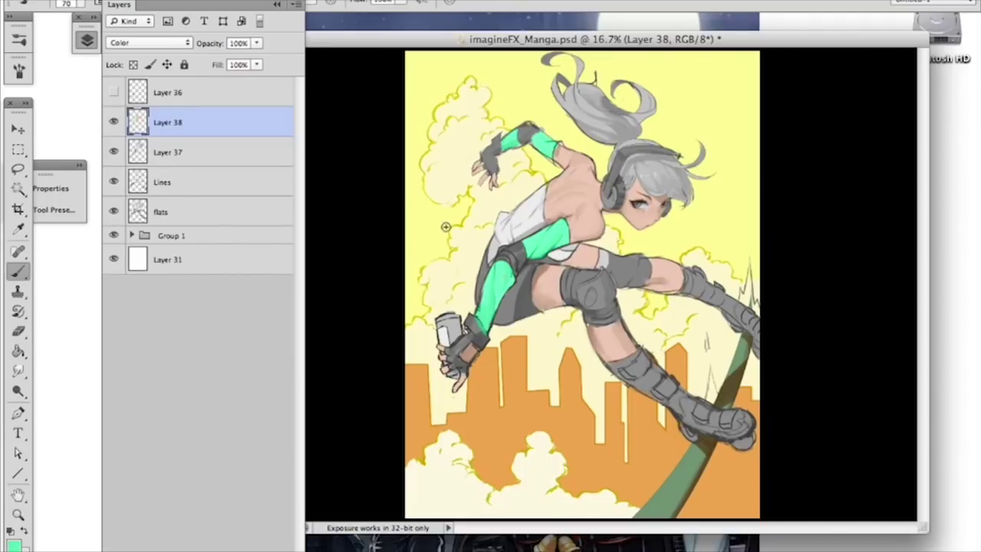
Step: Pick a red of H 359, S 64%, B 85% and paint the headphones' near ear cup
{"action": "left_click", "coordinate": [14, 546]}
{"action": "left_click", "coordinate": [303, 311]}
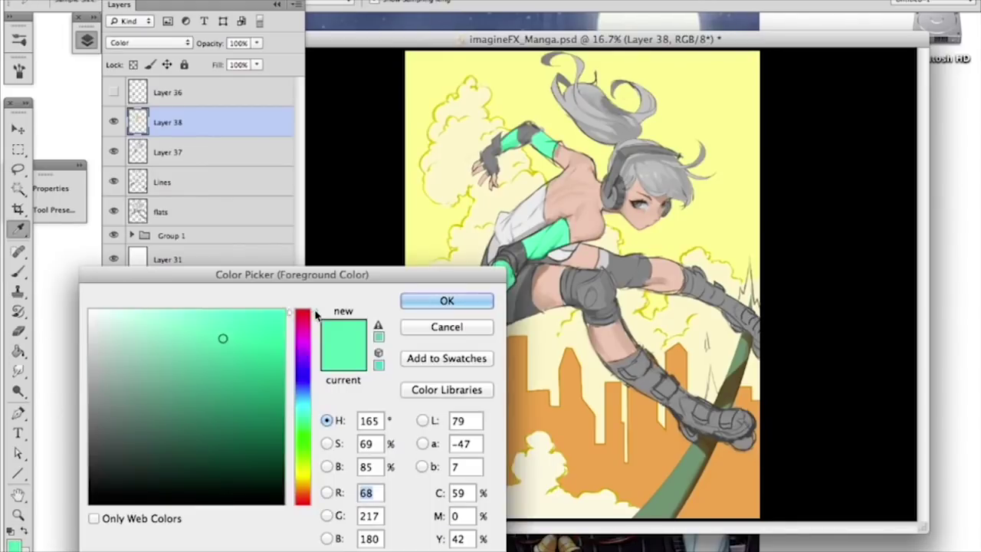
{"action": "left_click_drag", "start_coordinate": [232, 349], "coordinate": [214, 339]}
{"action": "left_click", "coordinate": [447, 300]}
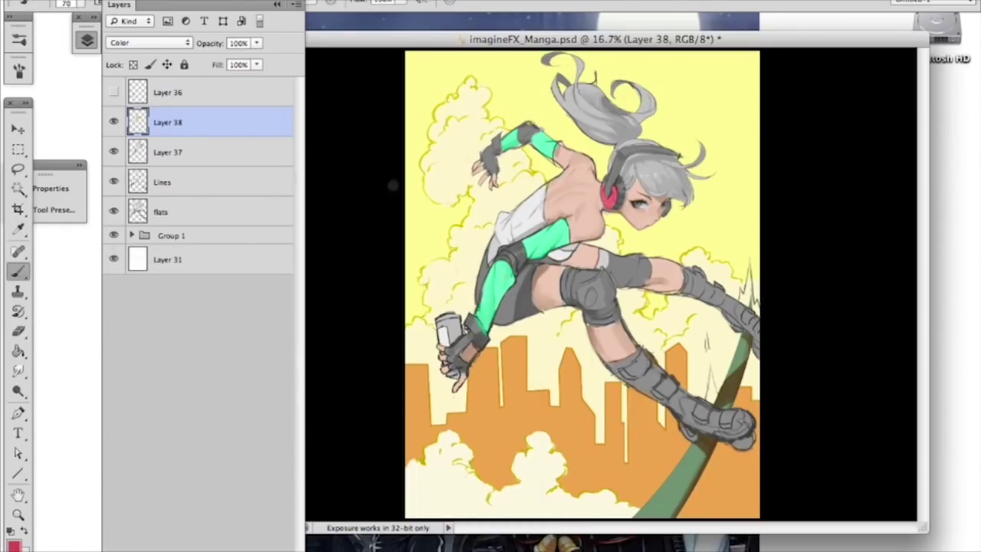
{"action": "left_click", "coordinate": [13, 545]}
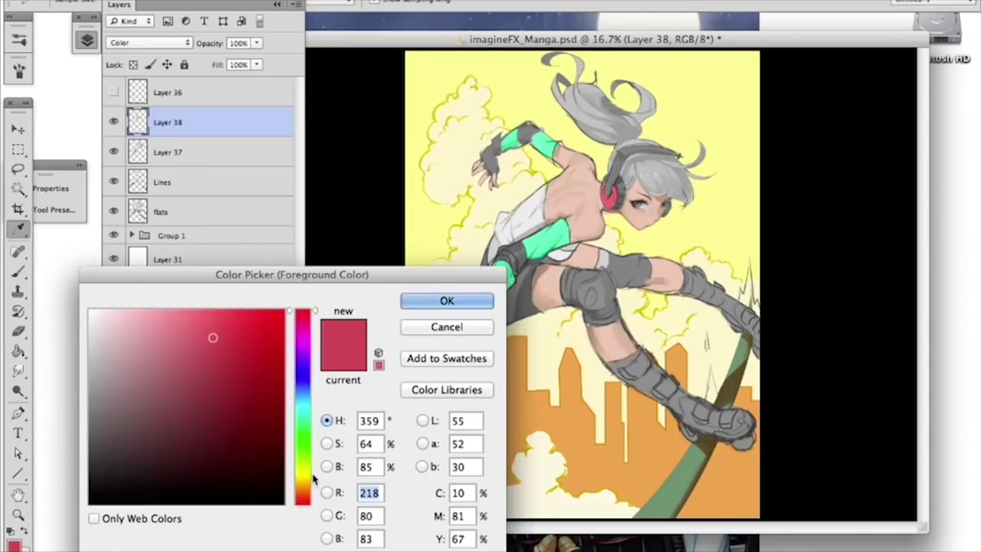
{"action": "left_click", "coordinate": [447, 301]}
{"action": "key", "text": "b"}
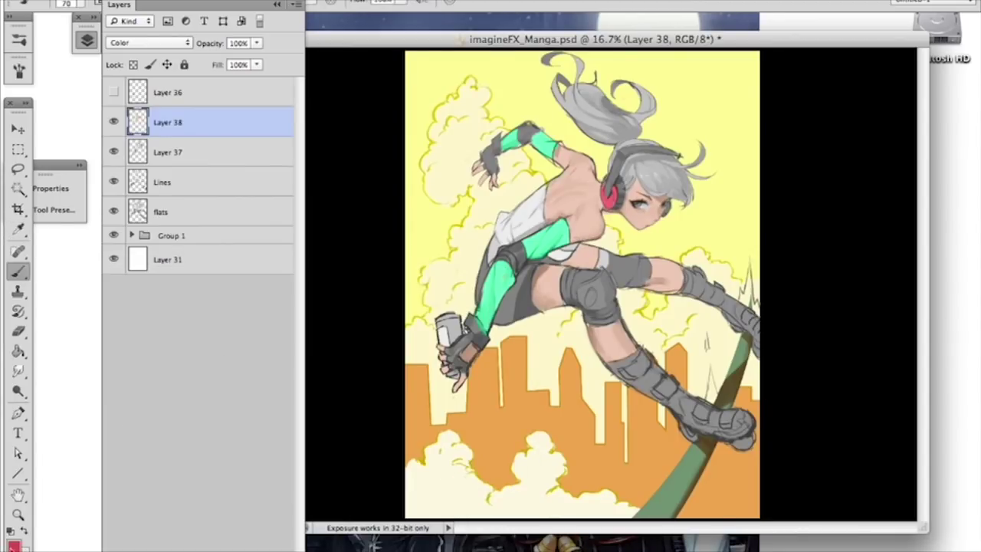
Step: Pick a purple foreground color with hue 291 and start coloring the bangs beside the face
{"action": "left_click", "coordinate": [15, 545]}
{"action": "left_click", "coordinate": [317, 347]}
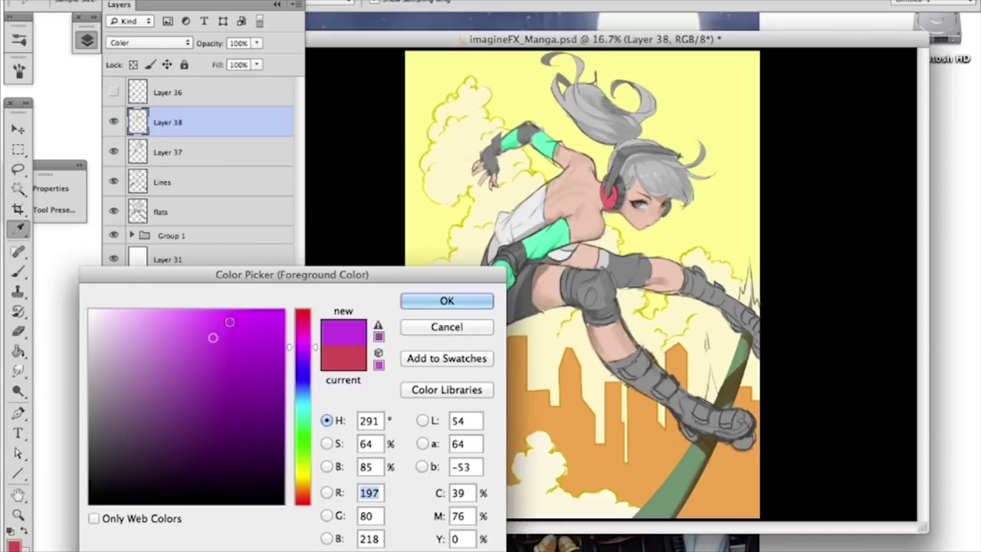
{"action": "left_click", "coordinate": [190, 339]}
{"action": "left_click", "coordinate": [446, 300]}
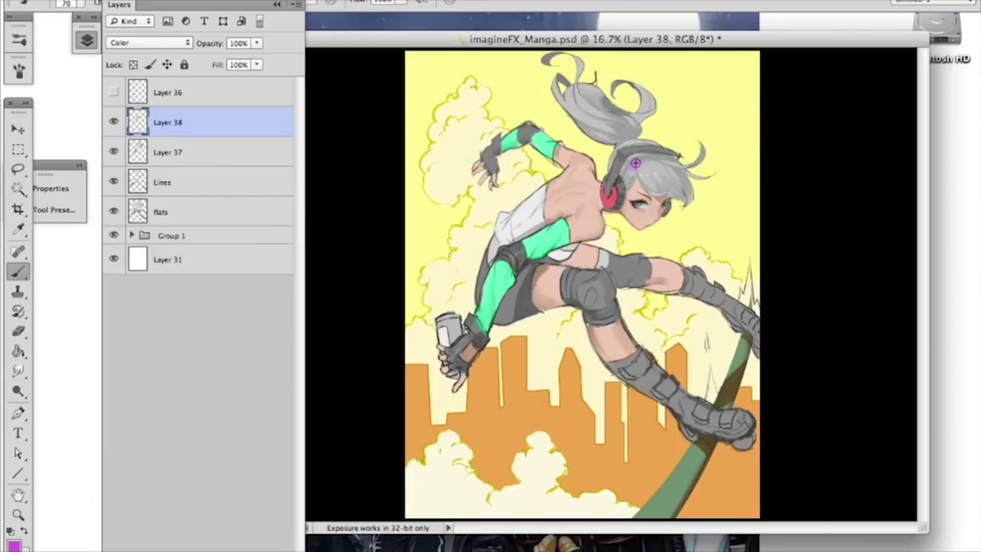
{"action": "mouse_move", "coordinate": [633, 173]}
{"action": "left_mouse_down"}
{"action": "mouse_move", "coordinate": [627, 183]}
{"action": "mouse_move", "coordinate": [630, 158]}
{"action": "mouse_move", "coordinate": [649, 159]}
{"action": "mouse_move", "coordinate": [641, 178]}
{"action": "left_mouse_up"}
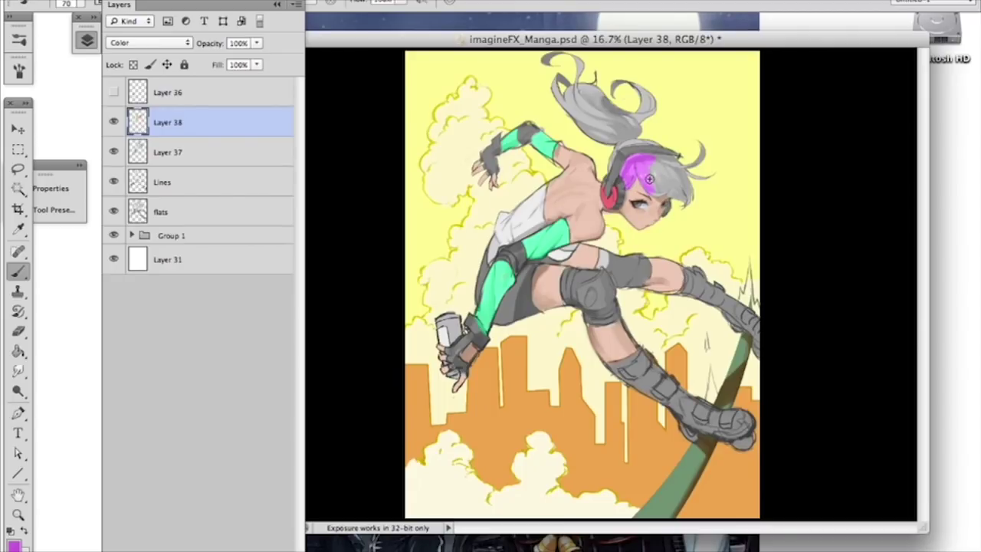
{"action": "mouse_move", "coordinate": [655, 190]}
{"action": "left_mouse_down"}
{"action": "mouse_move", "coordinate": [653, 170]}
{"action": "mouse_move", "coordinate": [662, 174]}
{"action": "left_mouse_up"}
Step: Set the brush size to 95 px and paint purple over the remaining bangs, loose strands and hair around the headphones
{"action": "right_click", "coordinate": [682, 193]}
{"action": "left_click_drag", "start_coordinate": [738, 241], "coordinate": [773, 241]}
{"action": "left_click", "coordinate": [652, 168]}
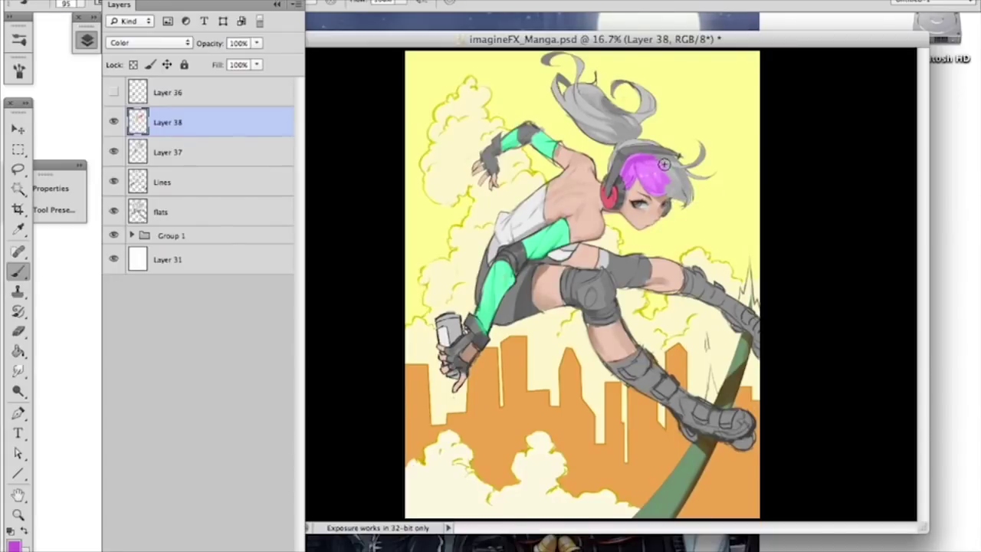
{"action": "mouse_move", "coordinate": [653, 159]}
{"action": "left_mouse_down"}
{"action": "mouse_move", "coordinate": [697, 168]}
{"action": "mouse_move", "coordinate": [688, 169]}
{"action": "mouse_move", "coordinate": [705, 148]}
{"action": "mouse_move", "coordinate": [695, 177]}
{"action": "mouse_move", "coordinate": [720, 180]}
{"action": "mouse_move", "coordinate": [681, 192]}
{"action": "mouse_move", "coordinate": [700, 200]}
{"action": "mouse_move", "coordinate": [682, 178]}
{"action": "mouse_move", "coordinate": [672, 189]}
{"action": "mouse_move", "coordinate": [681, 165]}
{"action": "left_mouse_up"}
{"action": "left_click_drag", "start_coordinate": [639, 138], "coordinate": [609, 161]}
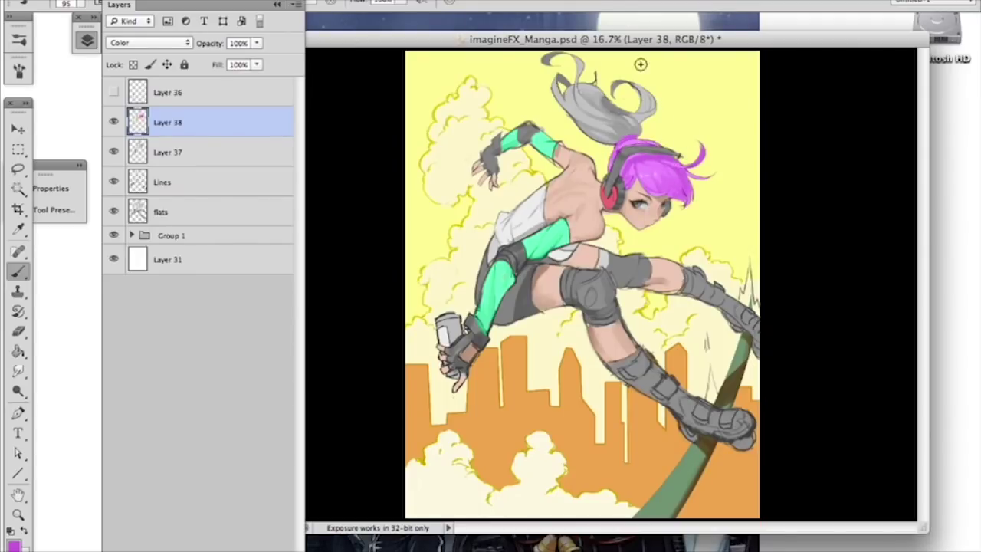
Step: Set the brush size to 182 px and paint the whole ponytail purple
{"action": "right_click", "coordinate": [670, 129]}
{"action": "left_click", "coordinate": [783, 158]}
{"action": "mouse_move", "coordinate": [641, 93]}
{"action": "left_mouse_down"}
{"action": "mouse_move", "coordinate": [642, 120]}
{"action": "mouse_move", "coordinate": [626, 105]}
{"action": "mouse_move", "coordinate": [561, 90]}
{"action": "mouse_move", "coordinate": [580, 86]}
{"action": "left_mouse_up"}
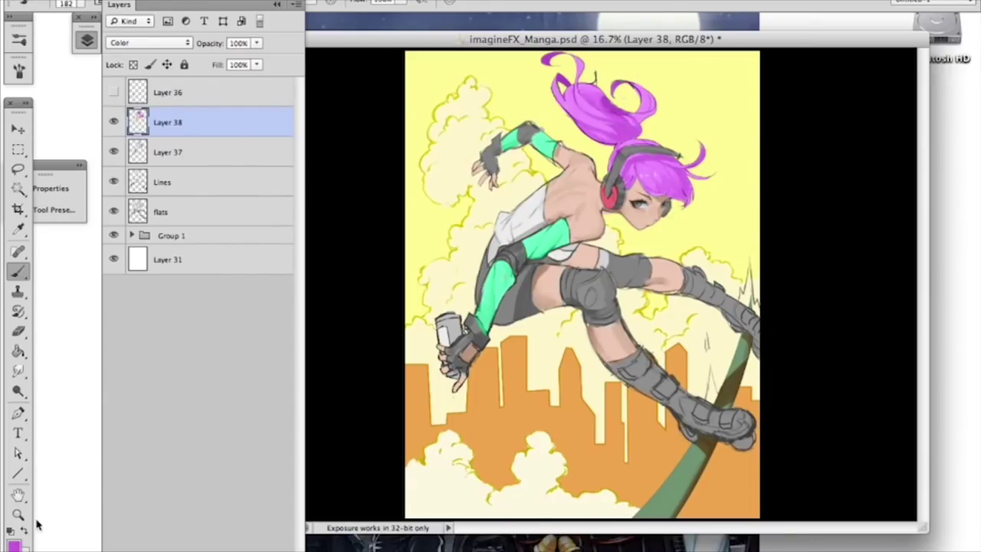
Step: Pick a pink of H 318, S 46%, B 88%, set the brush size to 36 px and paint the iris of the eye
{"action": "left_click", "coordinate": [14, 545]}
{"action": "left_click", "coordinate": [303, 332]}
{"action": "left_click_drag", "start_coordinate": [228, 326], "coordinate": [179, 331]}
{"action": "left_click", "coordinate": [475, 300]}
{"action": "right_click", "coordinate": [690, 233]}
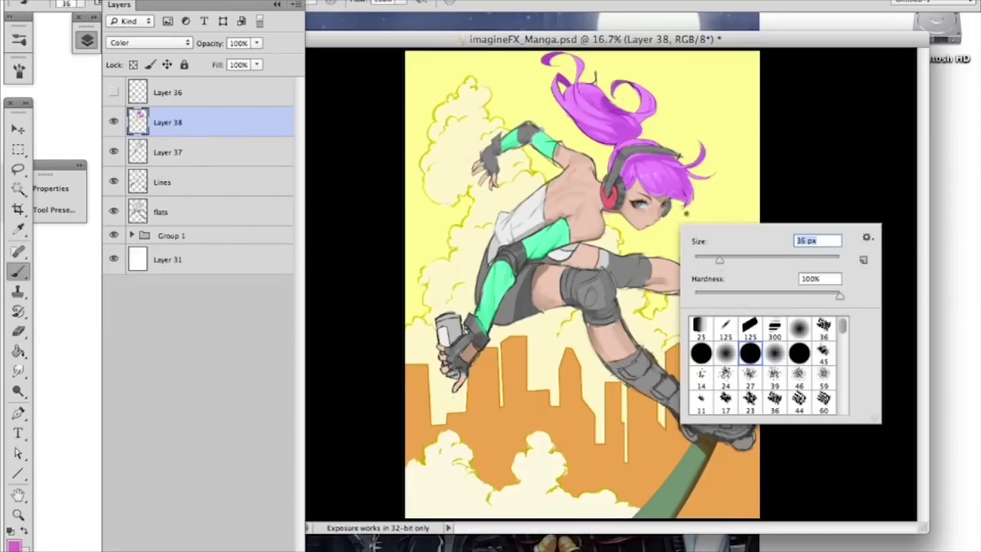
{"action": "key", "text": "Return"}
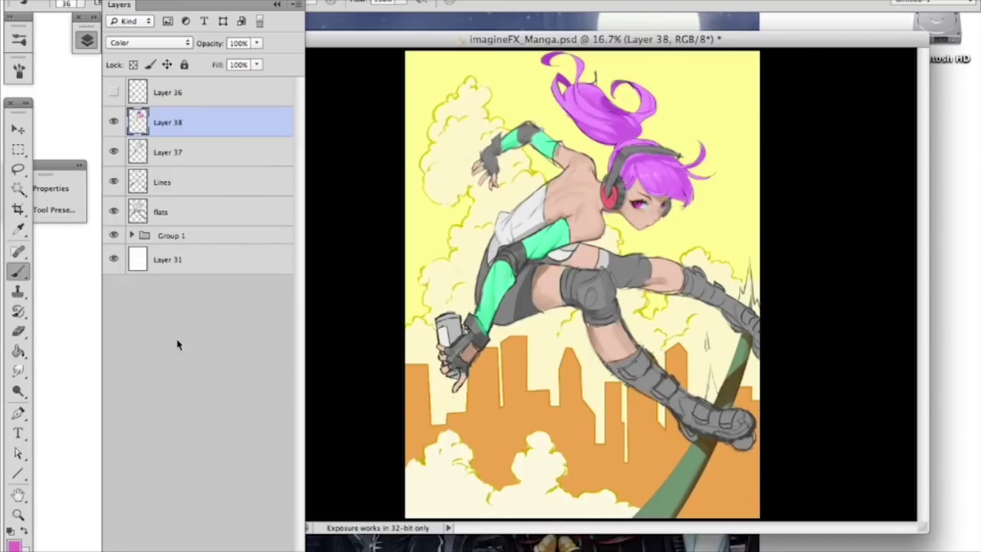
{"action": "left_click", "coordinate": [18, 544]}
{"action": "left_click", "coordinate": [447, 302]}
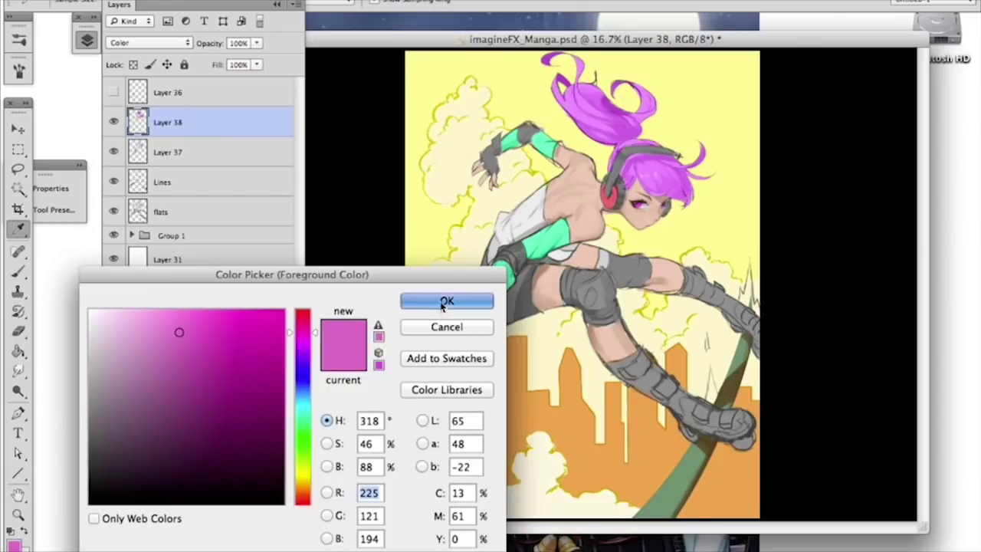
Step: Check that the Eyedropper's sample option is set to All Layers
{"action": "left_click", "coordinate": [87, 42]}
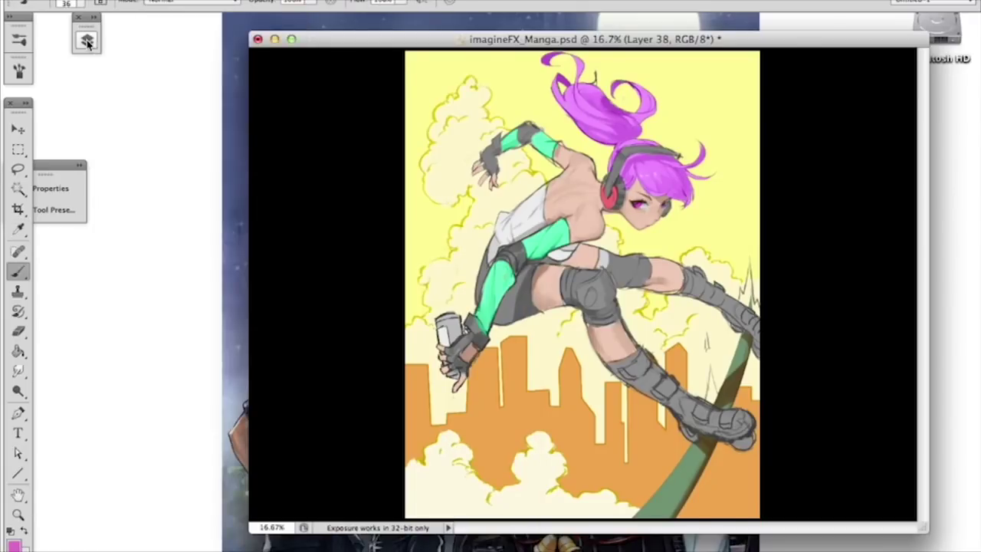
{"action": "left_click", "coordinate": [87, 41]}
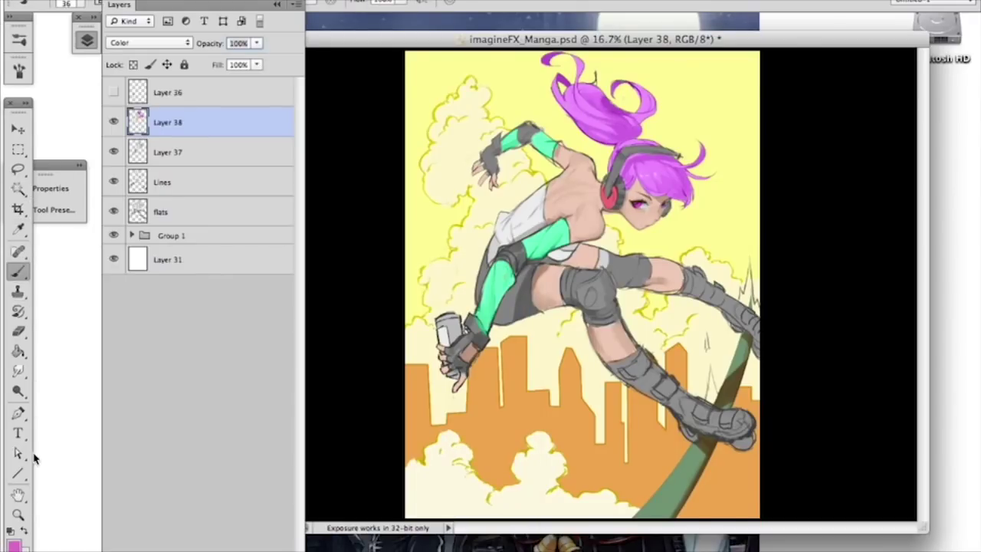
{"action": "left_click", "coordinate": [18, 228]}
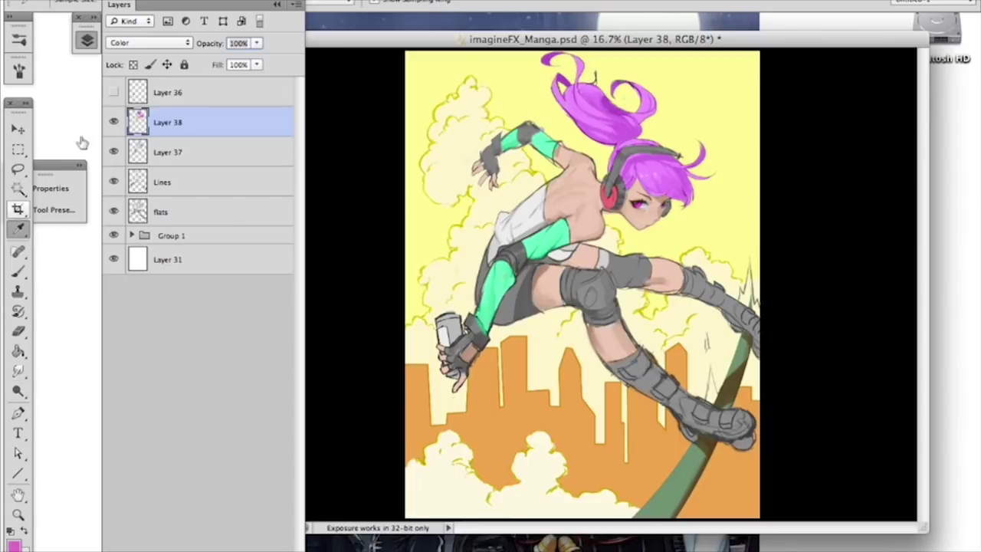
{"action": "left_click", "coordinate": [86, 41]}
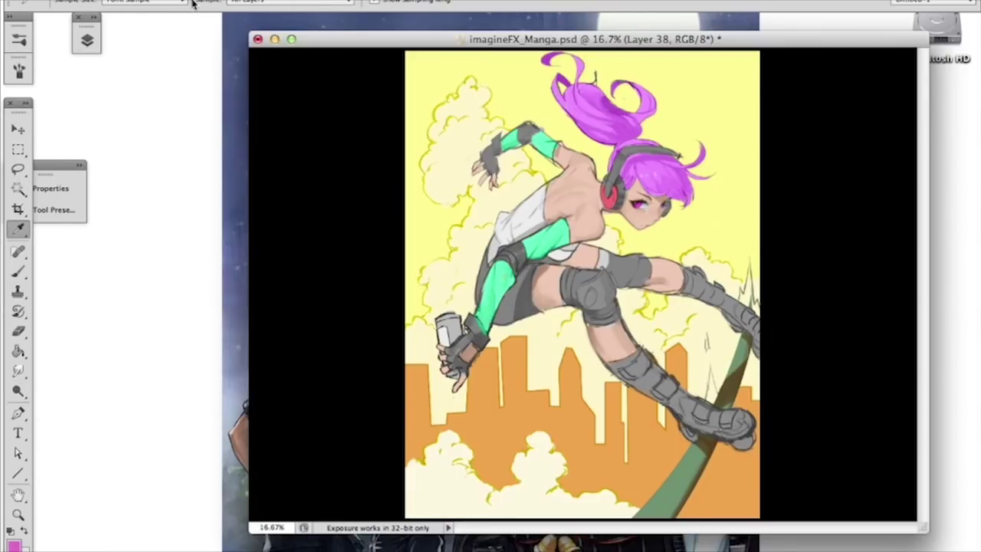
{"action": "left_click", "coordinate": [253, 1]}
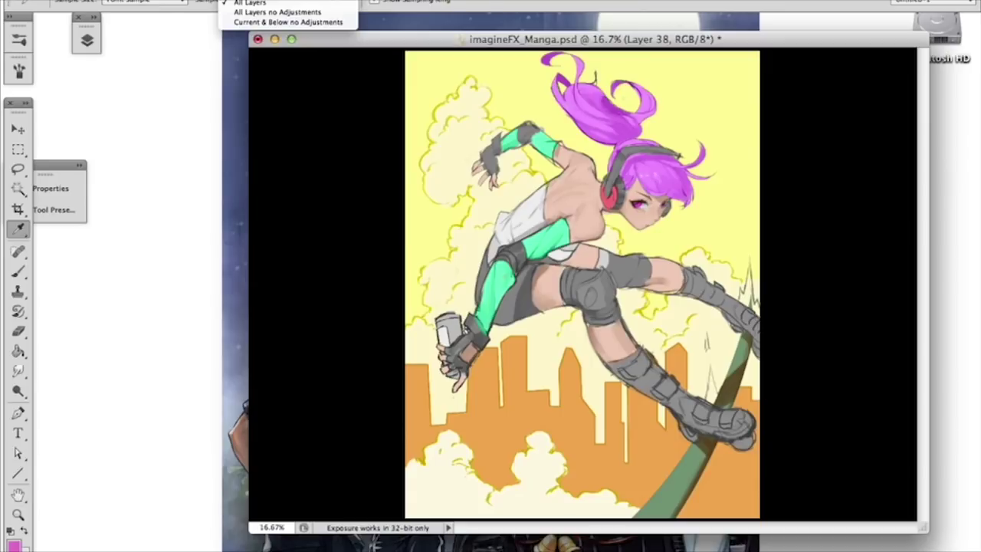
{"action": "left_click", "coordinate": [87, 40]}
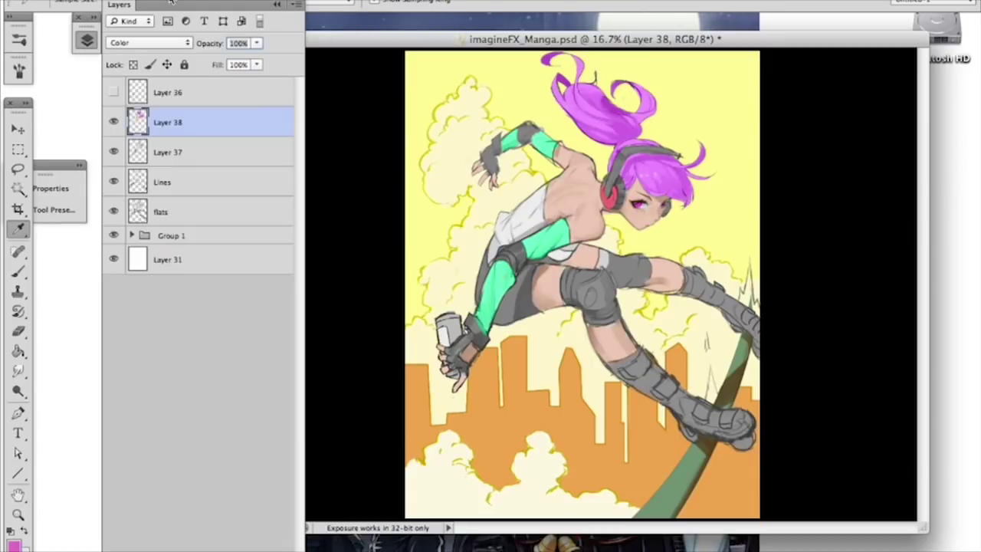
Step: Sample the skin tone from the girl's back with the Eyedropper and return to the Brush tool
{"action": "left_click", "coordinate": [596, 209]}
{"action": "left_click", "coordinate": [20, 274]}
{"action": "left_click", "coordinate": [21, 272]}
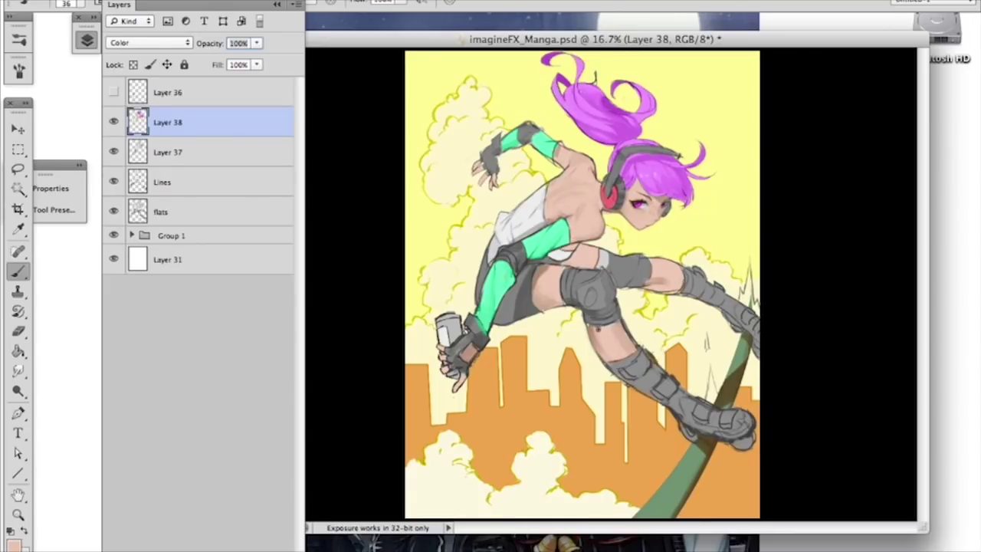
Step: Sample the red from the headphones' ear cup as foreground color and paint the skate wheels with it
{"action": "left_click", "coordinate": [17, 542]}
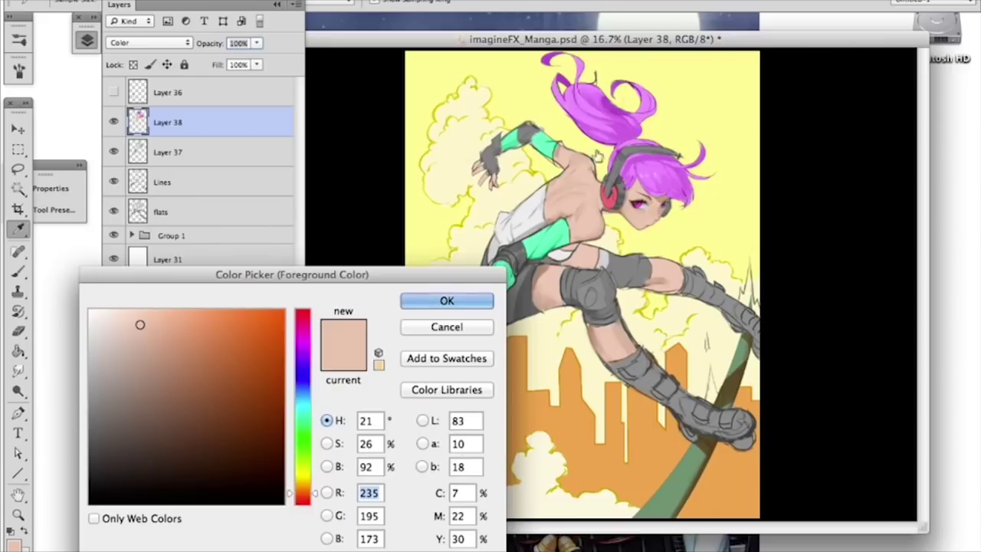
{"action": "left_click", "coordinate": [615, 193]}
{"action": "left_click", "coordinate": [447, 300]}
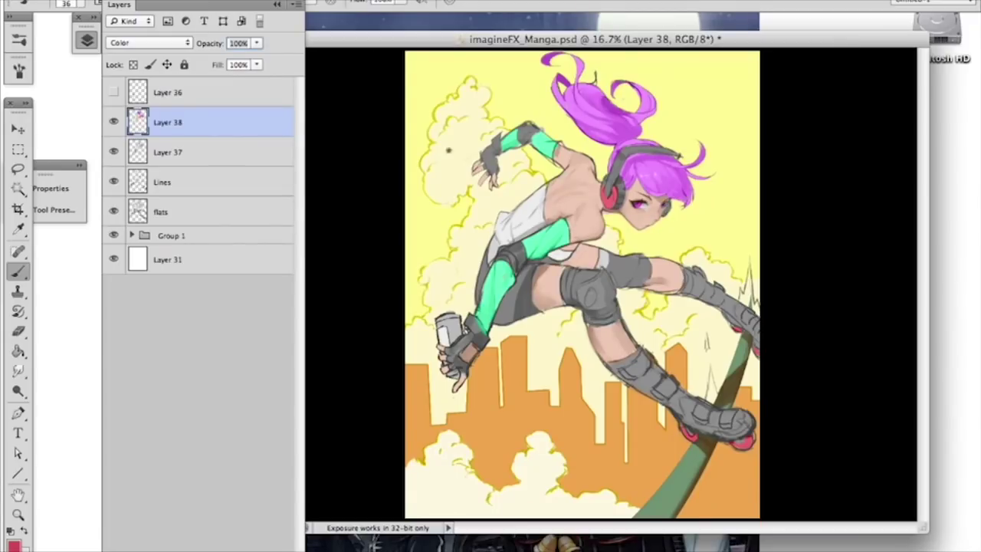
Step: Pick a golden orange and paint the straps of the knee and elbow pads and the accent on the headphones
{"action": "left_click", "coordinate": [13, 544]}
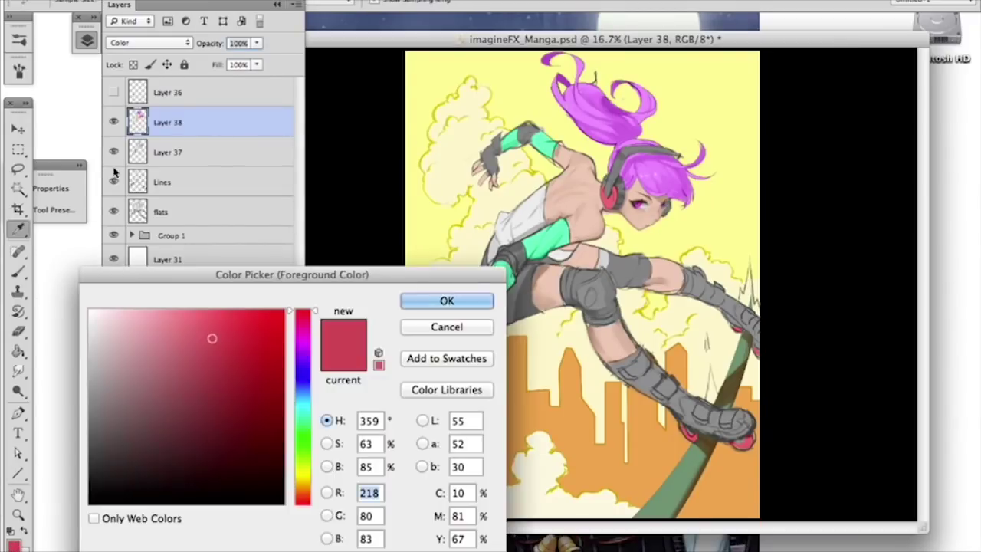
{"action": "left_click", "coordinate": [311, 482]}
{"action": "left_click", "coordinate": [230, 320]}
{"action": "left_click", "coordinate": [217, 313]}
{"action": "key", "text": "Return"}
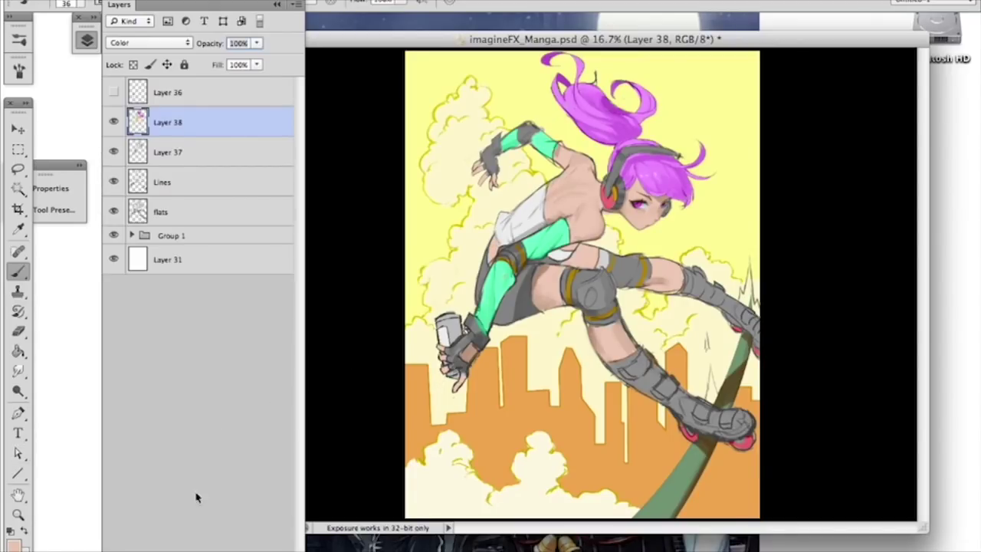
{"action": "key", "text": "Tab"}
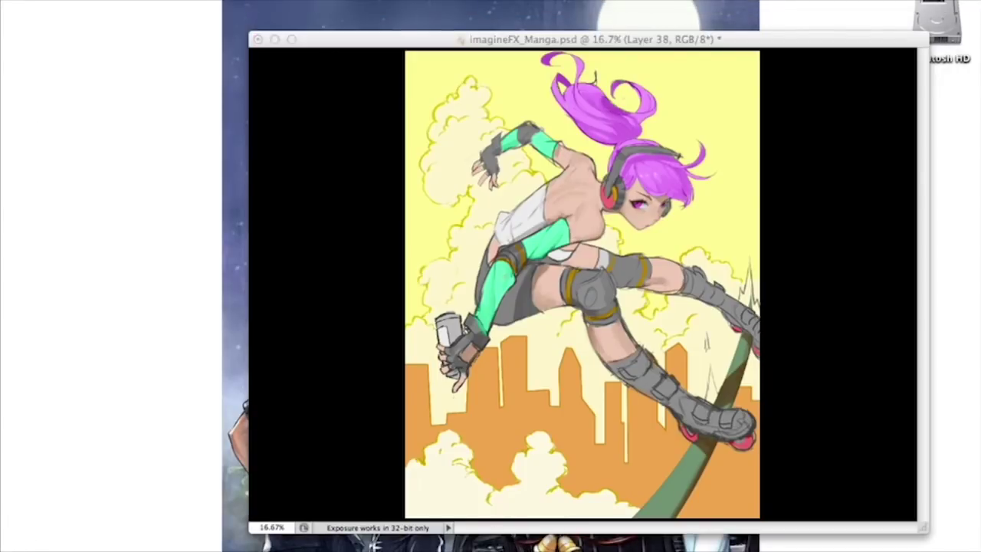
{"action": "key", "text": "Tab"}
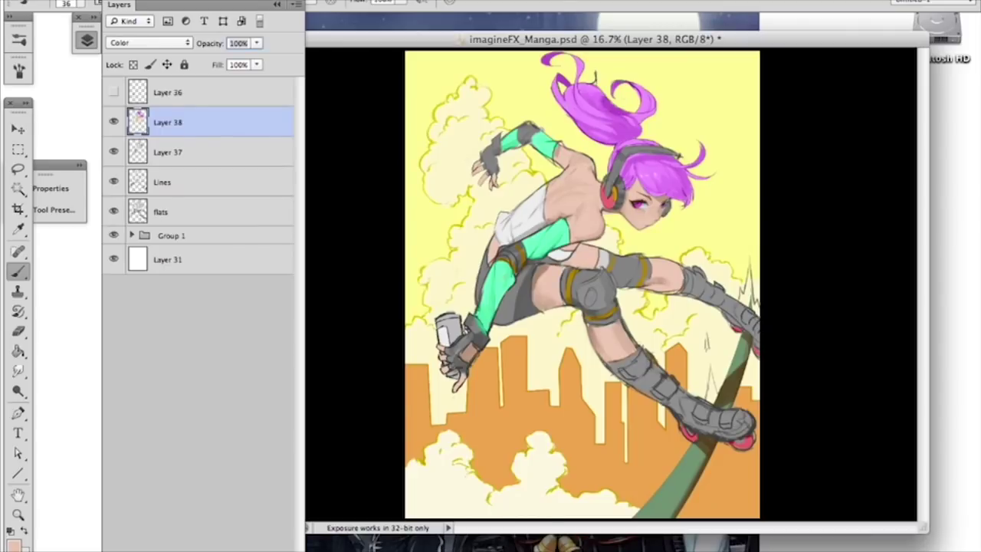
Step: Add a Color Balance adjustment layer masked to the girl above the color layer and shift its midtones toward red and yellow
{"action": "left_click", "coordinate": [237, 539]}
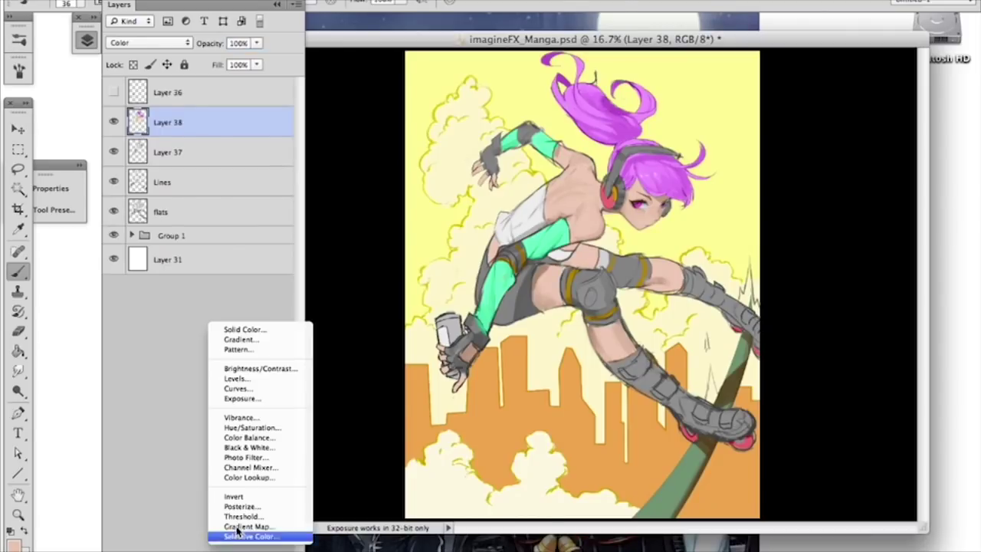
{"action": "left_click", "coordinate": [246, 437]}
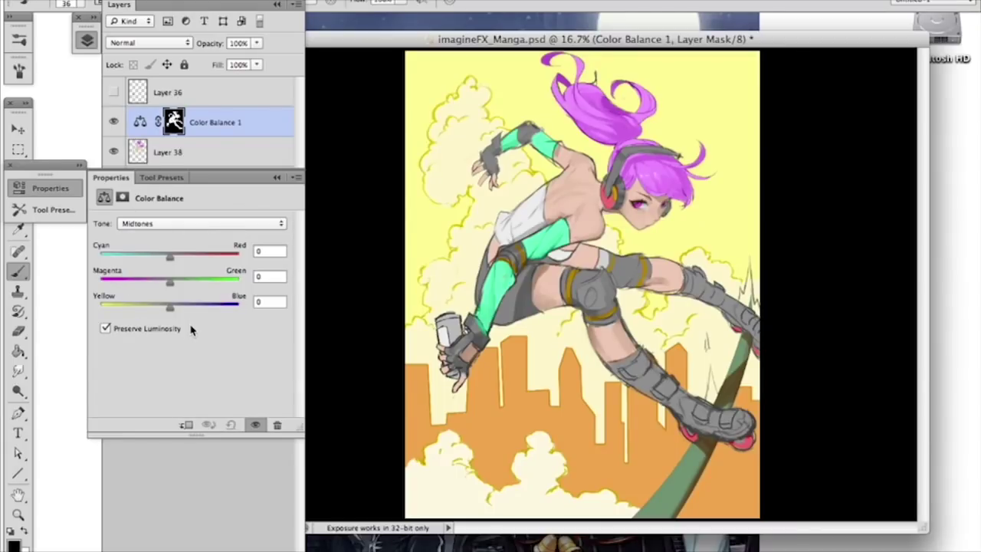
{"action": "left_click_drag", "start_coordinate": [171, 309], "coordinate": [167, 310]}
{"action": "left_click_drag", "start_coordinate": [171, 261], "coordinate": [183, 261]}
Step: Shift the Color Balance shadows toward red
{"action": "left_click", "coordinate": [193, 223]}
{"action": "left_click", "coordinate": [192, 212]}
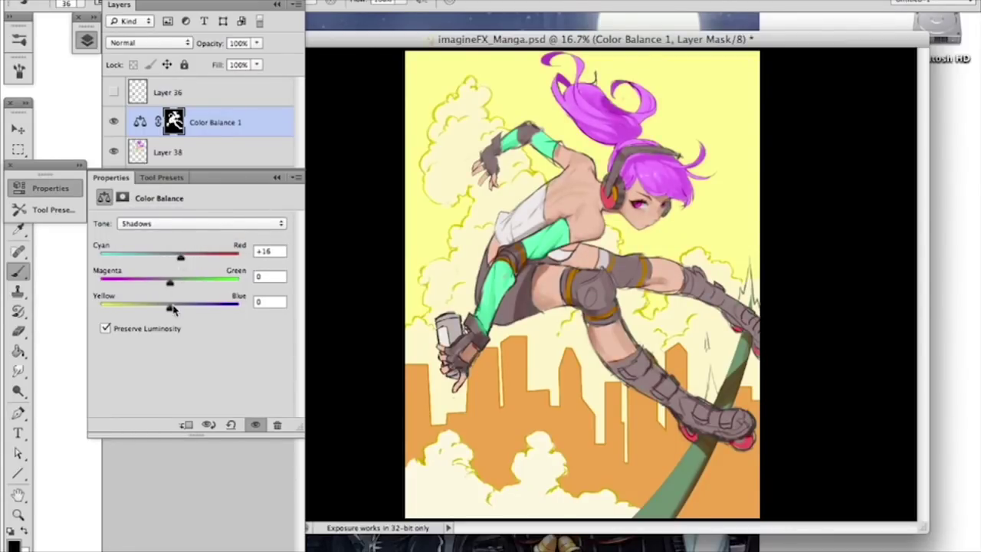
{"action": "left_click_drag", "start_coordinate": [180, 257], "coordinate": [183, 259]}
Step: Set the Color Balance highlights to Cyan-Red -7, Magenta-Green -2 and Yellow-Blue -7
{"action": "left_click", "coordinate": [184, 223]}
{"action": "left_click", "coordinate": [183, 247]}
{"action": "left_click_drag", "start_coordinate": [168, 282], "coordinate": [166, 259]}
{"action": "left_click_drag", "start_coordinate": [170, 305], "coordinate": [164, 313]}
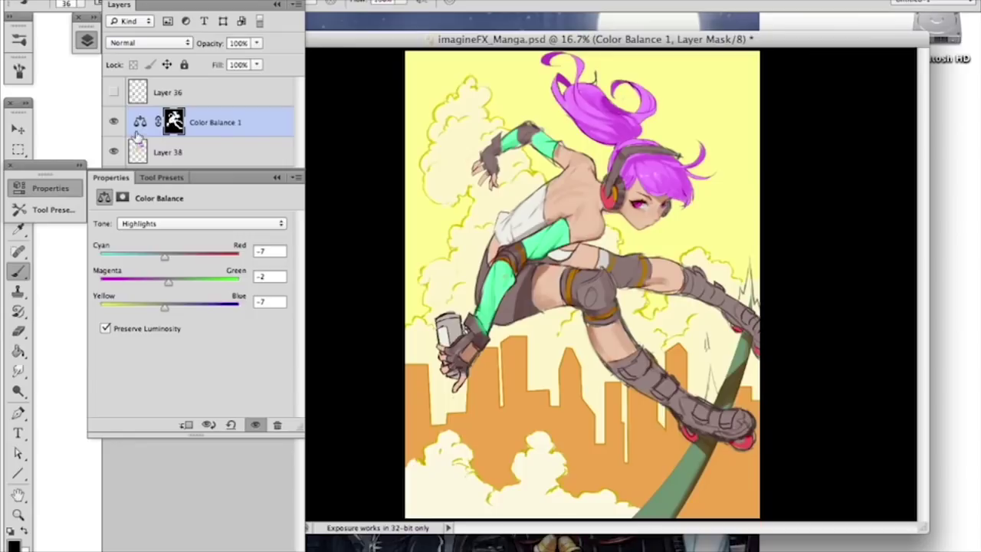
Step: Close the adjustment's properties and compare the artwork with and without the Color Balance layer
{"action": "left_click", "coordinate": [106, 177]}
{"action": "left_click", "coordinate": [113, 123]}
{"action": "left_click", "coordinate": [114, 123]}
{"action": "left_click", "coordinate": [113, 123]}
{"action": "left_click", "coordinate": [114, 123]}
{"action": "left_click", "coordinate": [113, 122]}
{"action": "left_click", "coordinate": [113, 123]}
Step: Duplicate the Lines layer and hide the original
{"action": "left_click", "coordinate": [167, 214]}
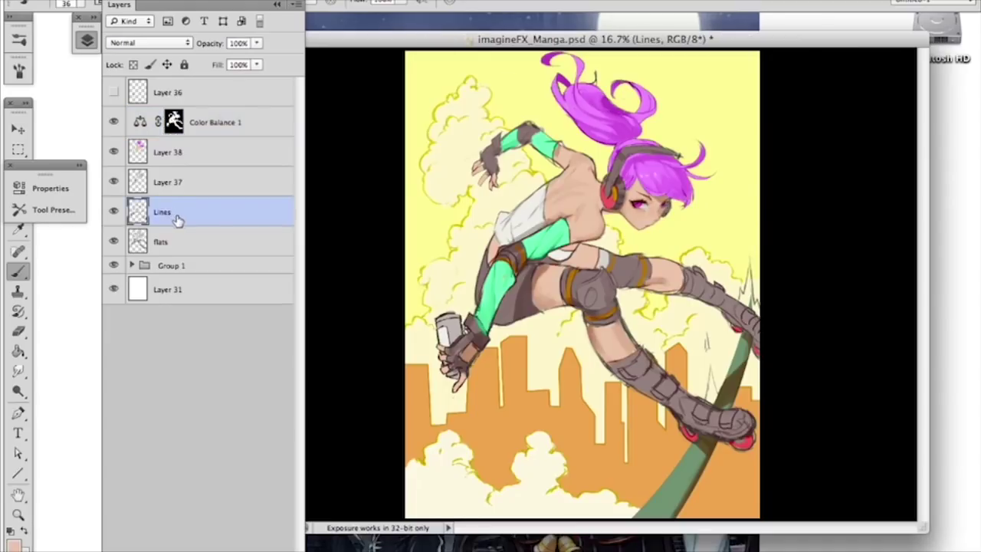
{"action": "left_click_drag", "start_coordinate": [242, 222], "coordinate": [250, 536]}
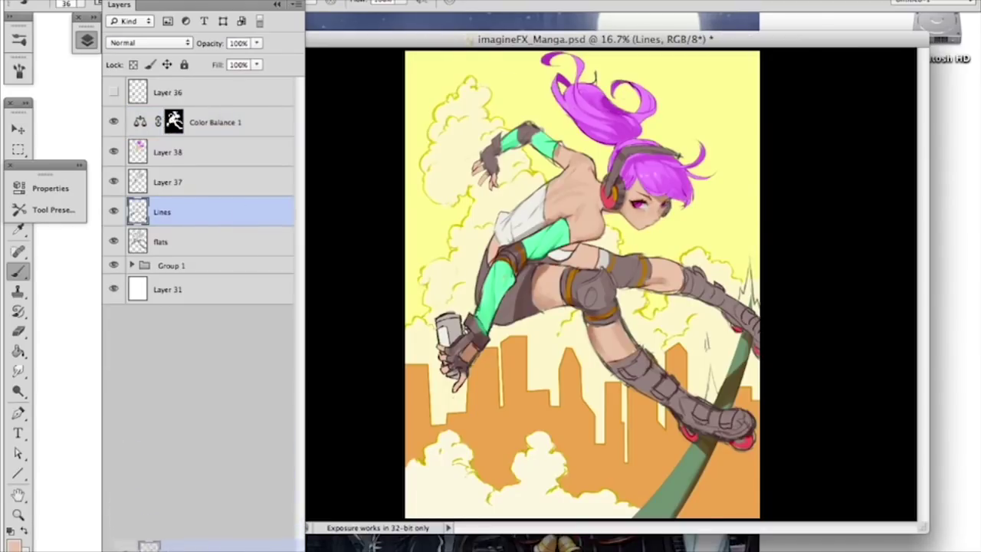
{"action": "left_click", "coordinate": [113, 241]}
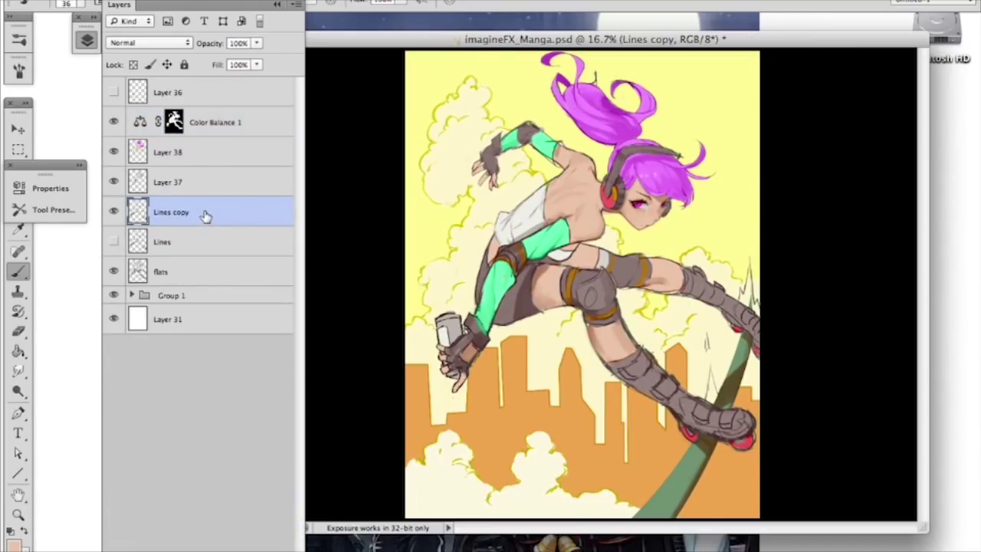
Step: Colorize the duplicated line art with Hue/Saturation at Hue 21, Saturation 73 and Lightness +1
{"action": "key", "text": "super+u"}
{"action": "left_click_drag", "start_coordinate": [197, 236], "coordinate": [216, 232]}
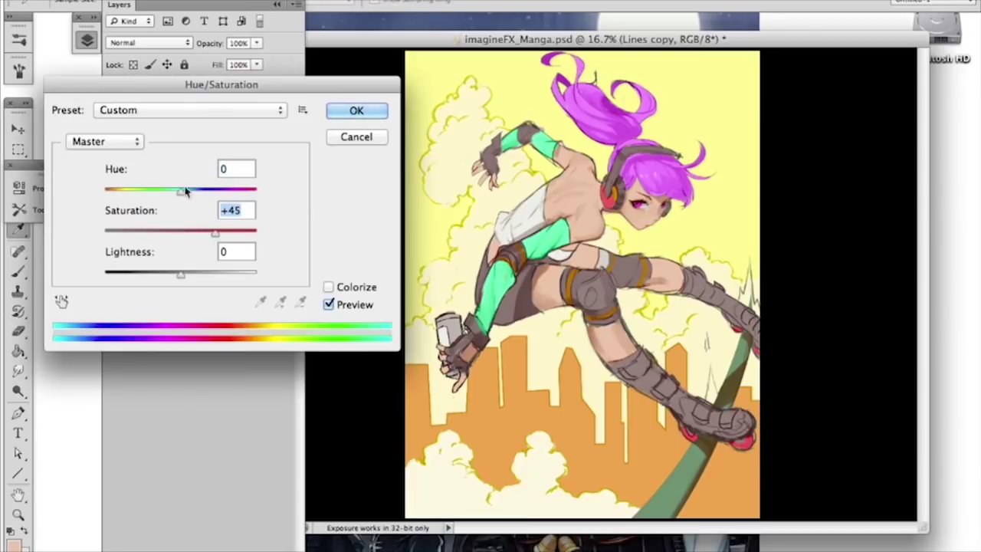
{"action": "left_click", "coordinate": [328, 286]}
{"action": "left_click_drag", "start_coordinate": [143, 232], "coordinate": [205, 235]}
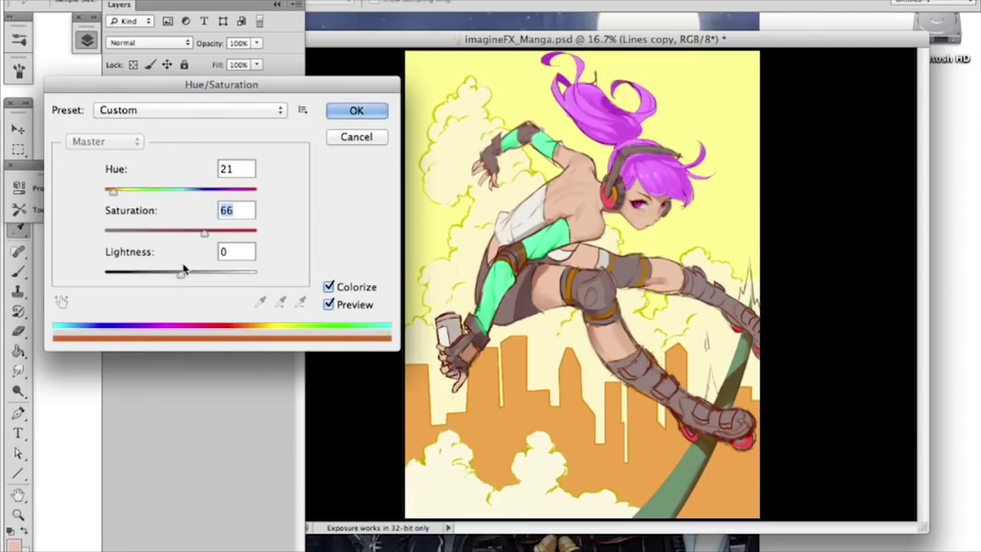
{"action": "left_click", "coordinate": [225, 238]}
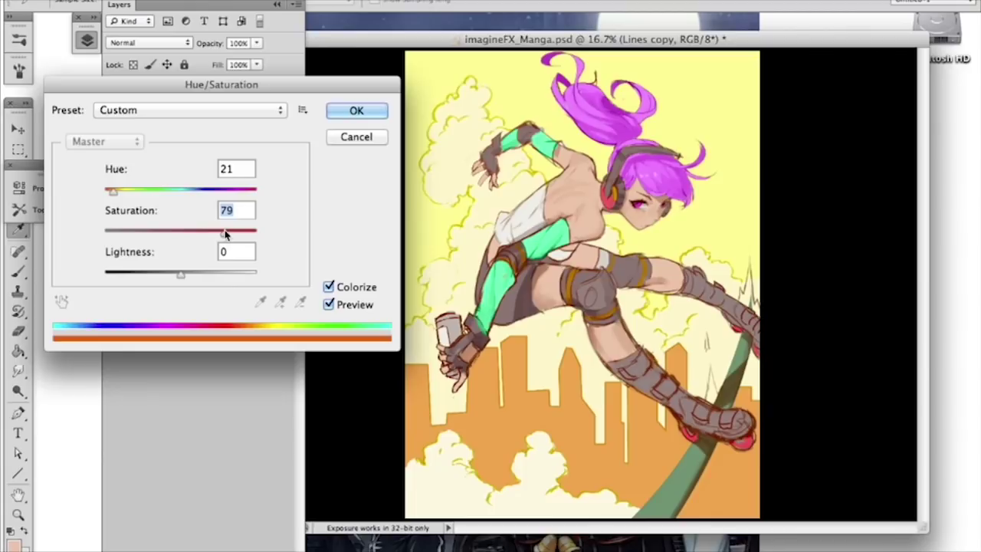
{"action": "left_click", "coordinate": [215, 235]}
{"action": "left_click", "coordinate": [181, 276]}
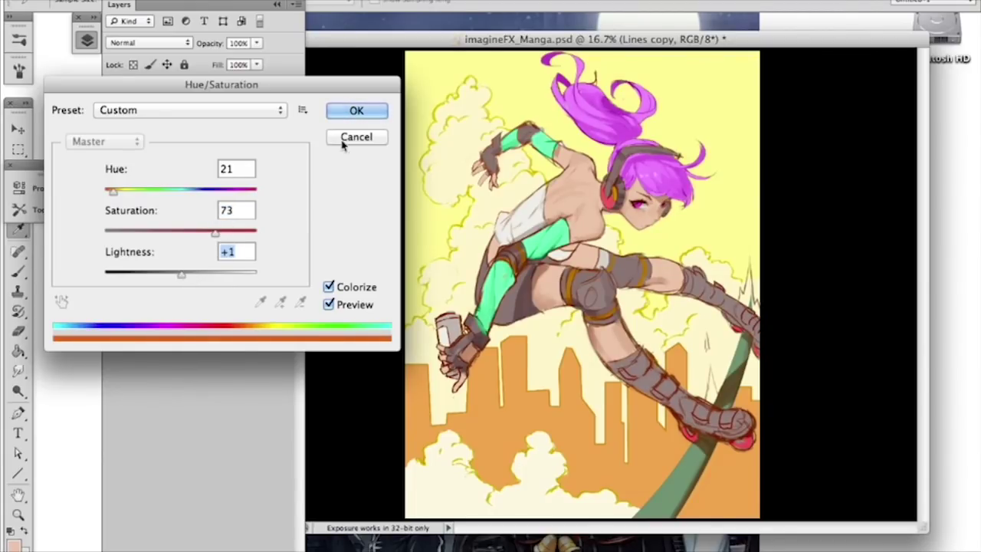
{"action": "left_click", "coordinate": [355, 111]}
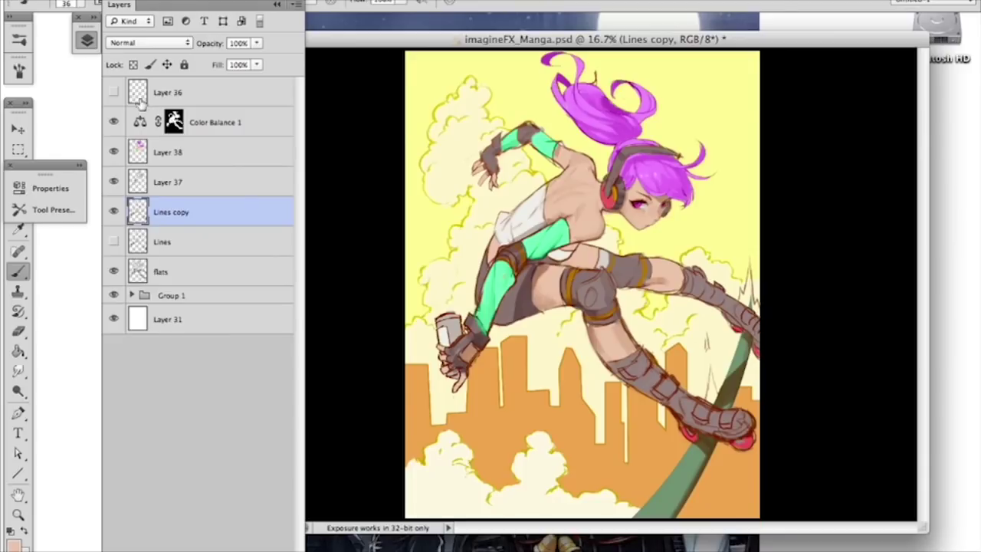
Step: Examine the background layers in Group 1 by toggling the ramp, Layer 32 and foreground cloud layers off and on
{"action": "left_click", "coordinate": [131, 294]}
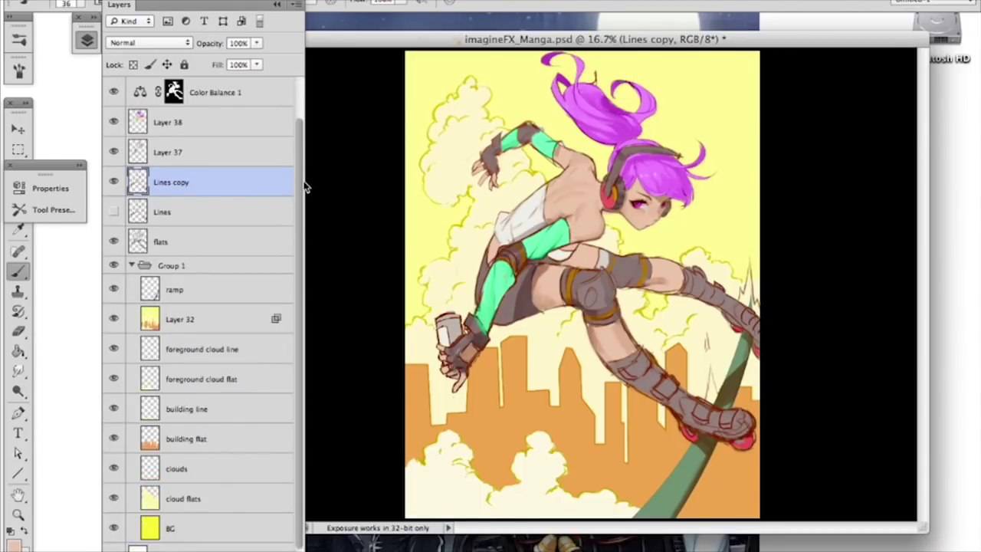
{"action": "scroll", "coordinate": [300, 140], "scroll_direction": "down", "scroll_amount": 3}
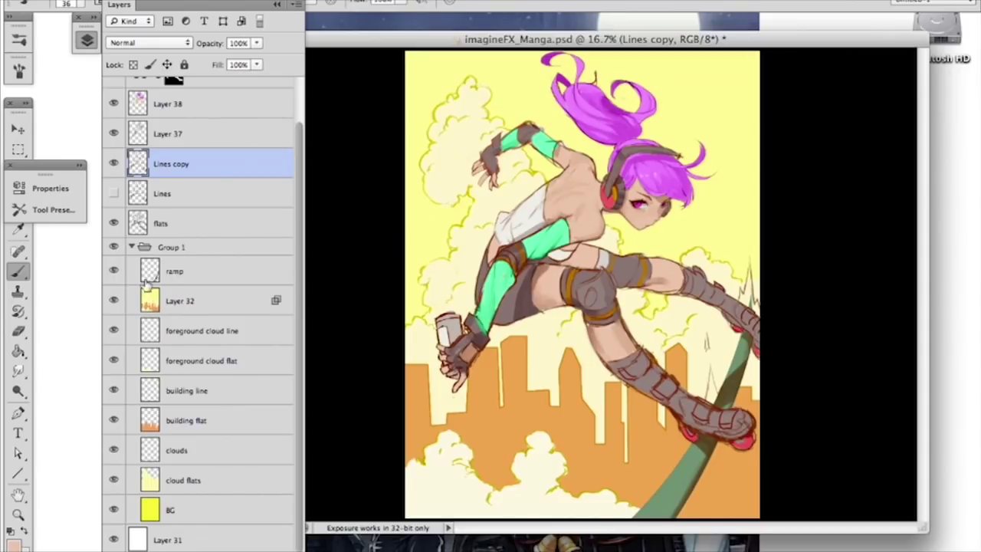
{"action": "left_click", "coordinate": [114, 271]}
{"action": "left_click", "coordinate": [114, 271]}
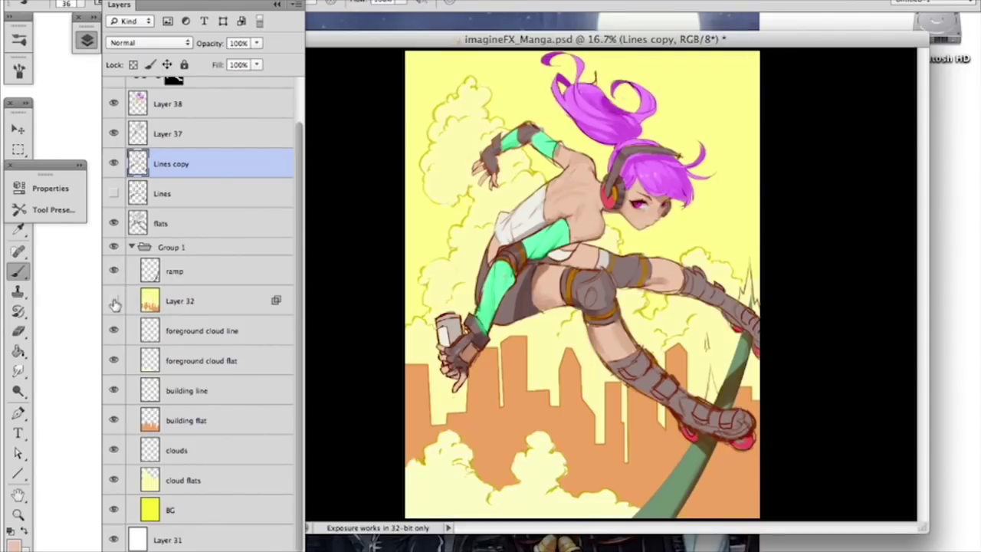
{"action": "left_click", "coordinate": [115, 330]}
{"action": "left_click", "coordinate": [116, 331]}
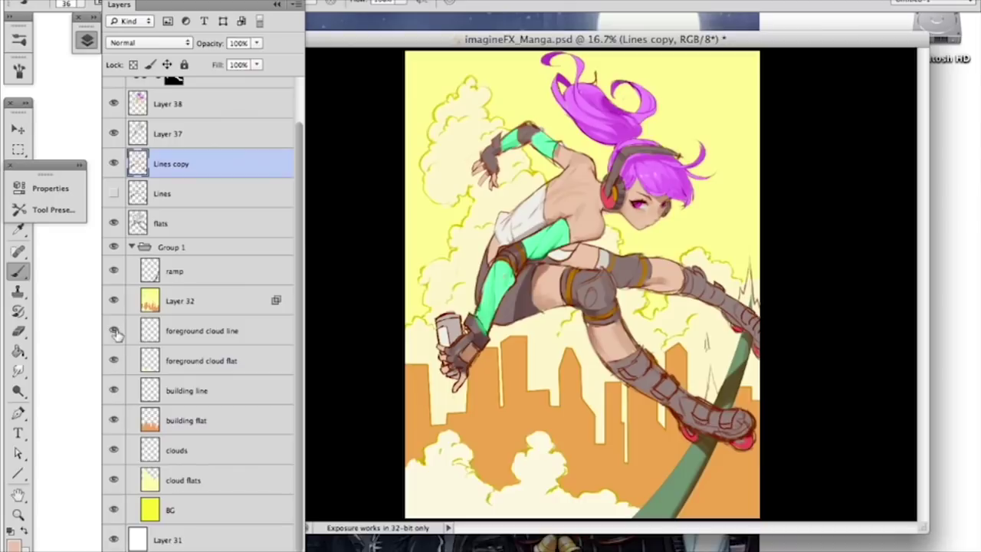
{"action": "left_click", "coordinate": [114, 360]}
{"action": "left_click", "coordinate": [114, 366]}
{"action": "left_click", "coordinate": [134, 251]}
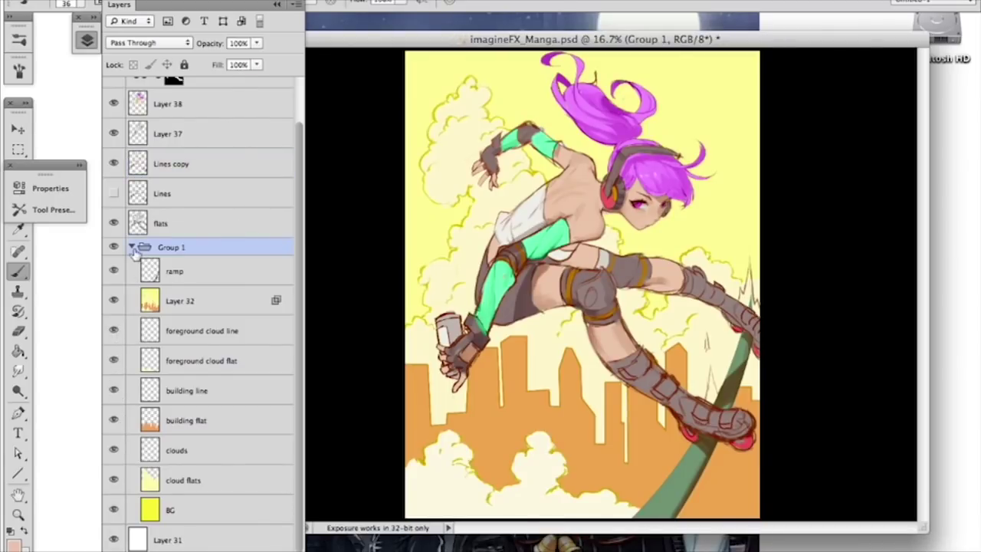
{"action": "left_click", "coordinate": [132, 247]}
Step: Add a new empty layer directly above the Color Balance adjustment layer
{"action": "left_click", "coordinate": [113, 122]}
{"action": "left_click", "coordinate": [113, 122]}
{"action": "left_click", "coordinate": [140, 124]}
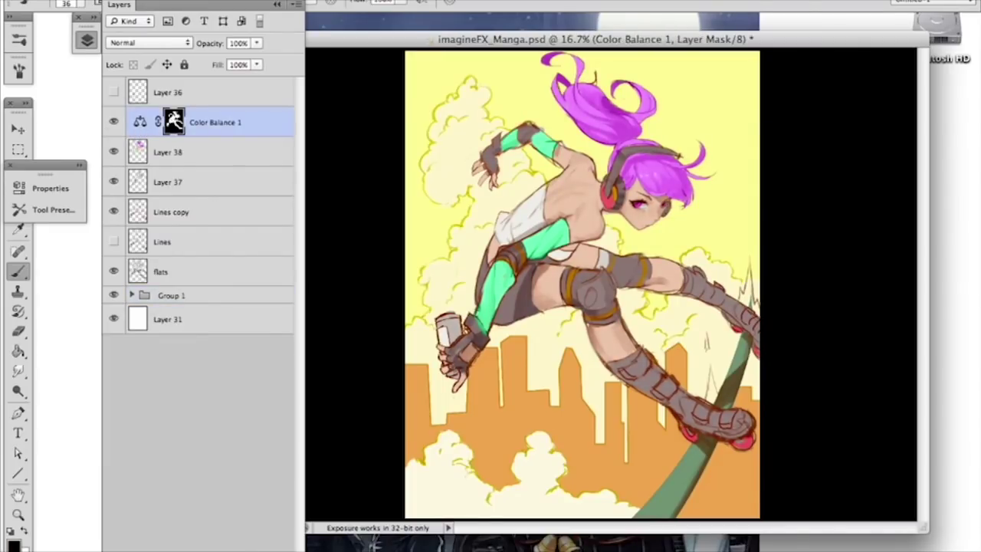
{"action": "key", "text": "super+alt+shift+n"}
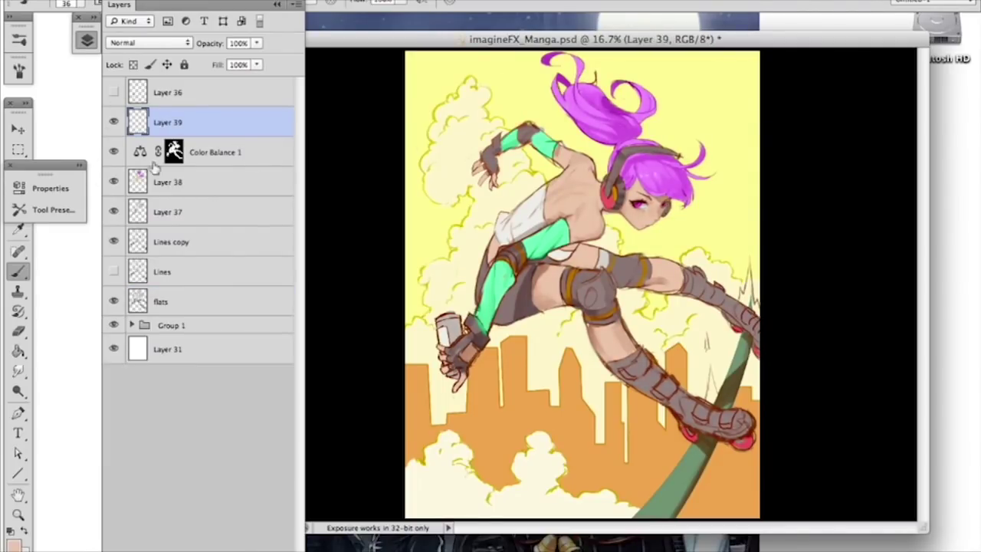
Step: Set the new layer's blend mode to Color Burn and the foreground color to H 21, S 36, B 78
{"action": "left_click", "coordinate": [174, 44]}
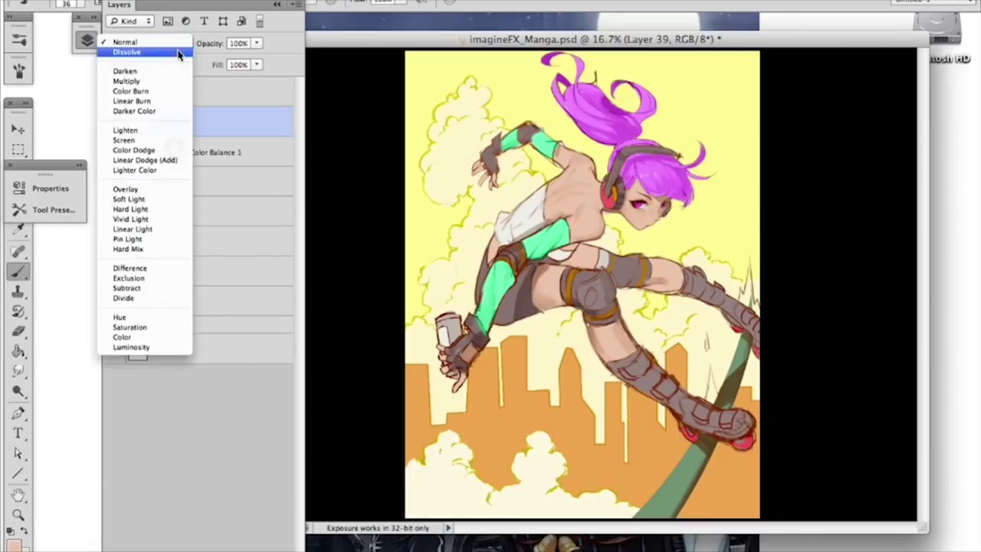
{"action": "left_click", "coordinate": [173, 91]}
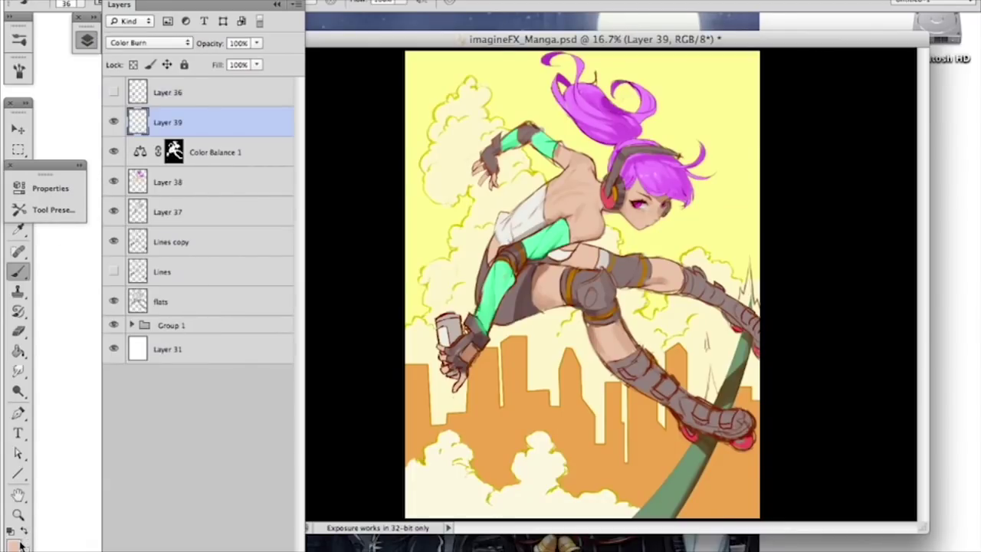
{"action": "left_click", "coordinate": [15, 541]}
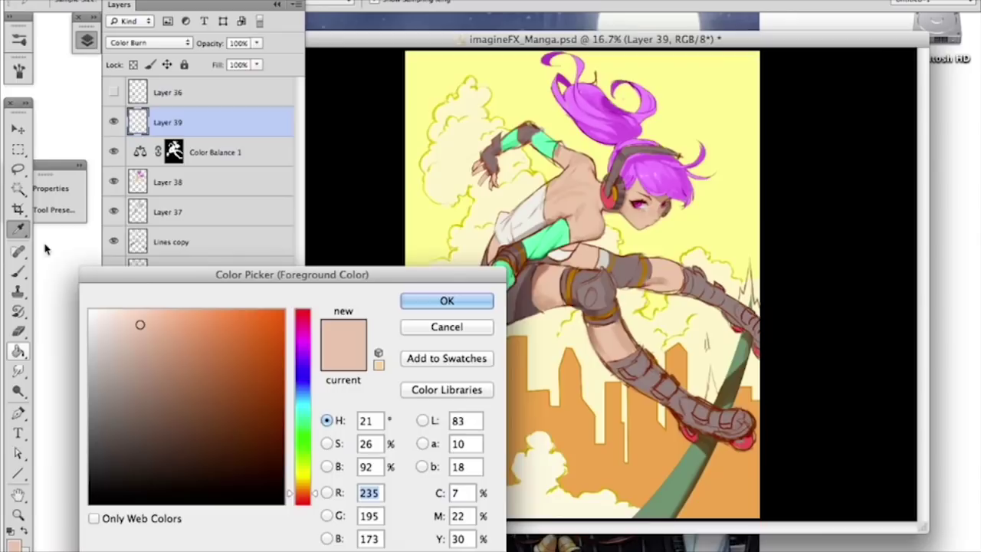
{"action": "left_click", "coordinate": [158, 352]}
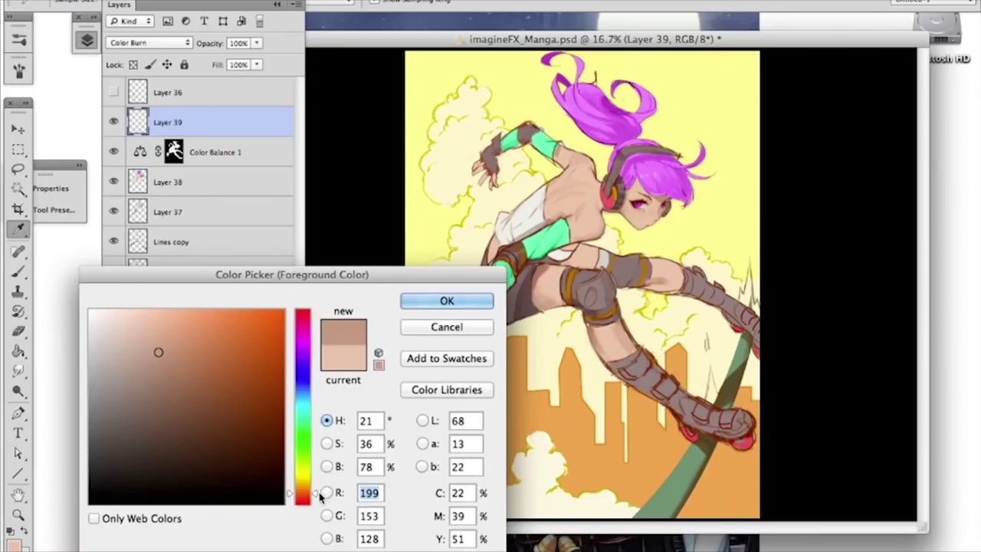
{"action": "left_click", "coordinate": [429, 300]}
Step: Try shading the hair with a 70 px brush and undo the stroke
{"action": "right_click", "coordinate": [672, 176]}
{"action": "left_click_drag", "start_coordinate": [727, 216], "coordinate": [747, 216]}
{"action": "mouse_move", "coordinate": [652, 182]}
{"action": "left_mouse_down"}
{"action": "mouse_move", "coordinate": [676, 193]}
{"action": "mouse_move", "coordinate": [682, 169]}
{"action": "left_mouse_up"}
{"action": "key", "text": "super+z"}
Step: Paint small shadow strokes on the fringe above the eyes with a 33 px brush
{"action": "key", "text": "super+plus"}
{"action": "mouse_move", "coordinate": [720, 207]}
{"action": "left_mouse_down"}
{"action": "mouse_move", "coordinate": [705, 230]}
{"action": "mouse_move", "coordinate": [700, 350]}
{"action": "left_mouse_up"}
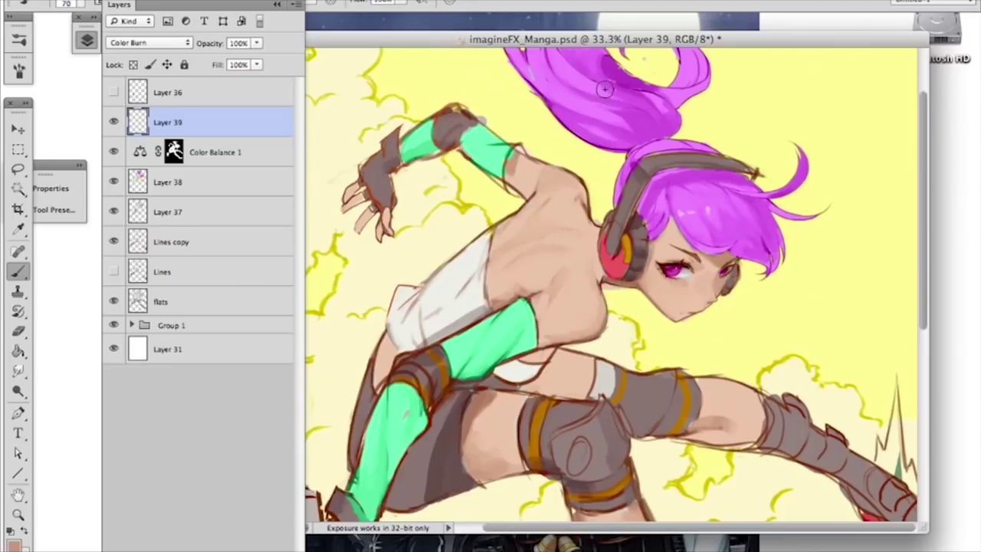
{"action": "right_click", "coordinate": [722, 241]}
{"action": "left_click", "coordinate": [762, 257]}
{"action": "key", "text": "Return"}
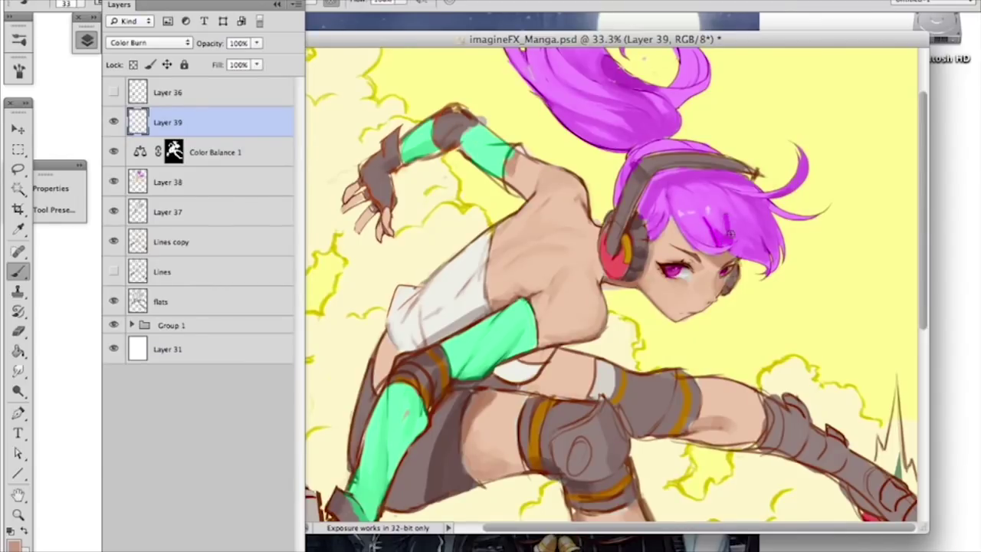
Step: Darken the hair near the headphone band, the upturned strand and the fringe tips with a 66 px brush
{"action": "right_click", "coordinate": [772, 230]}
{"action": "mouse_move", "coordinate": [739, 236]}
{"action": "left_mouse_down"}
{"action": "mouse_move", "coordinate": [729, 205]}
{"action": "mouse_move", "coordinate": [742, 227]}
{"action": "left_mouse_up"}
{"action": "mouse_move", "coordinate": [652, 196]}
{"action": "left_mouse_down"}
{"action": "mouse_move", "coordinate": [654, 205]}
{"action": "mouse_move", "coordinate": [677, 186]}
{"action": "mouse_move", "coordinate": [705, 183]}
{"action": "left_mouse_up"}
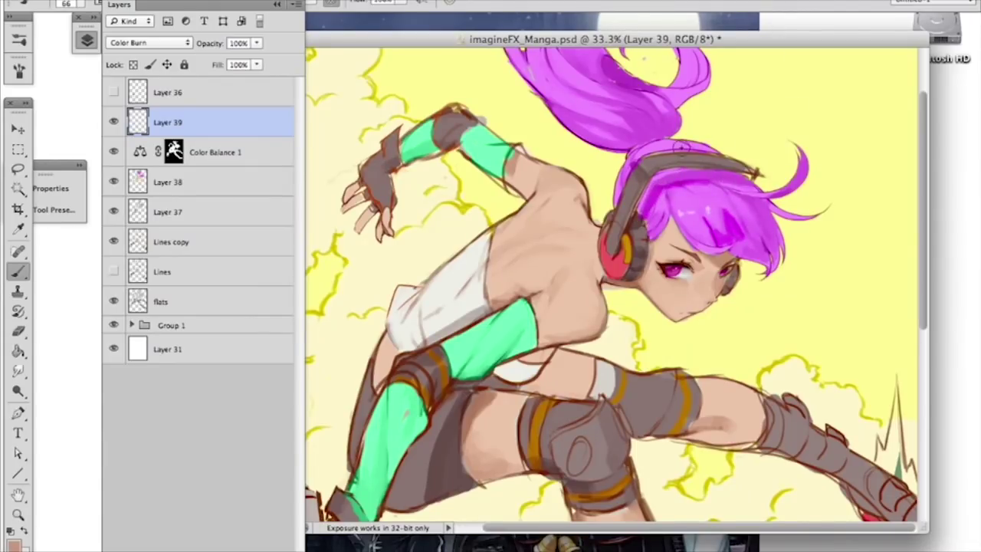
{"action": "left_click_drag", "start_coordinate": [798, 146], "coordinate": [794, 187]}
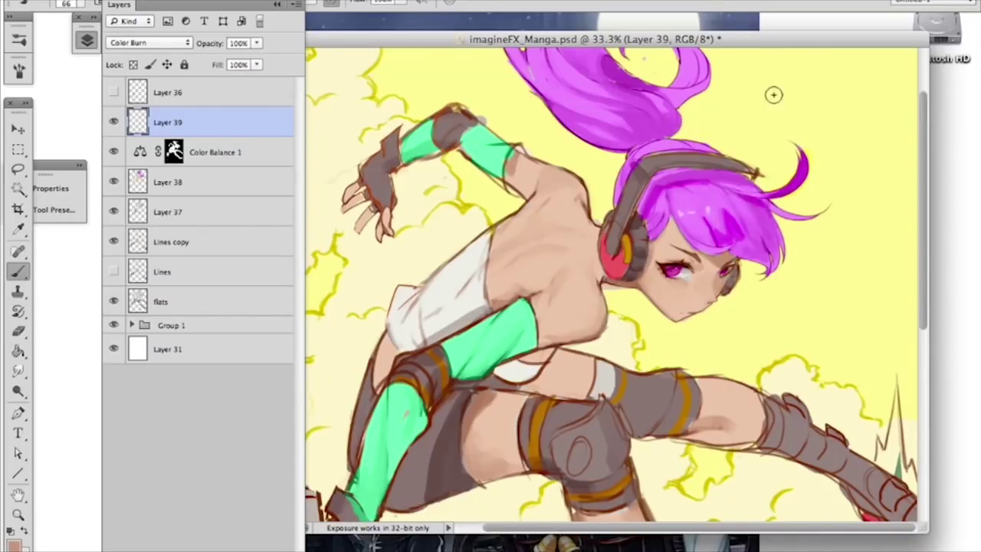
{"action": "right_click", "coordinate": [778, 257]}
{"action": "left_click_drag", "start_coordinate": [763, 207], "coordinate": [791, 261]}
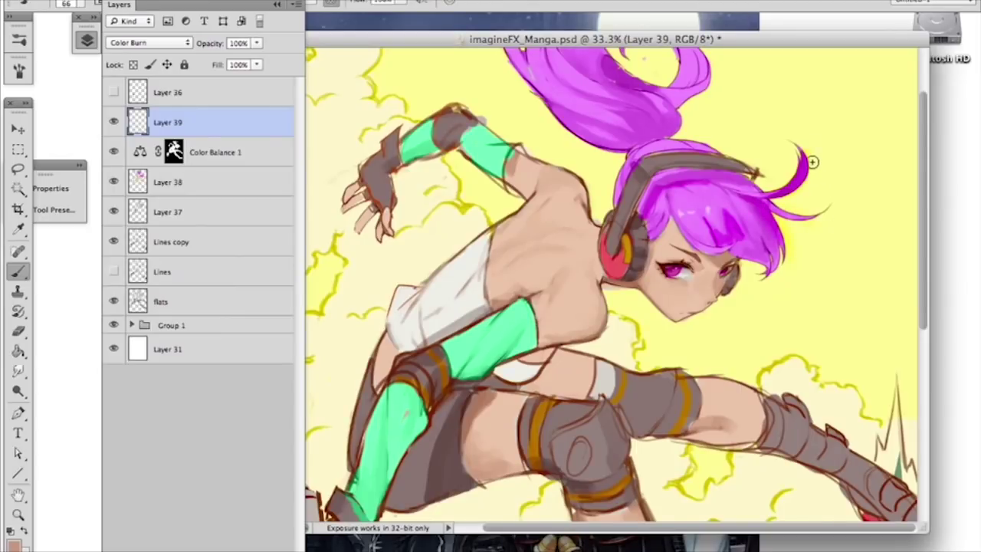
Step: Choose a round brush at 100% hardness and 38 px and shade the hair at the ponytail's base
{"action": "right_click", "coordinate": [704, 158]}
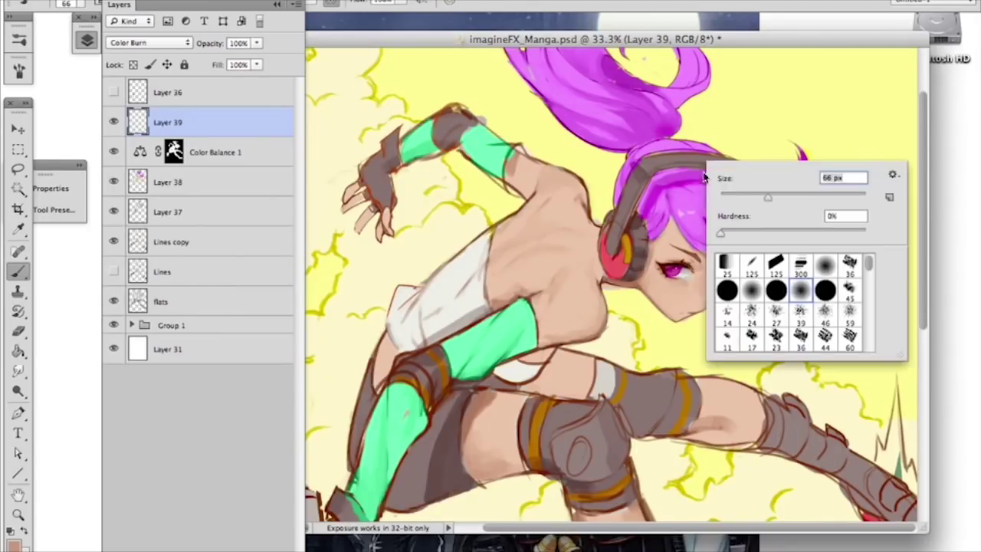
{"action": "left_click", "coordinate": [777, 293]}
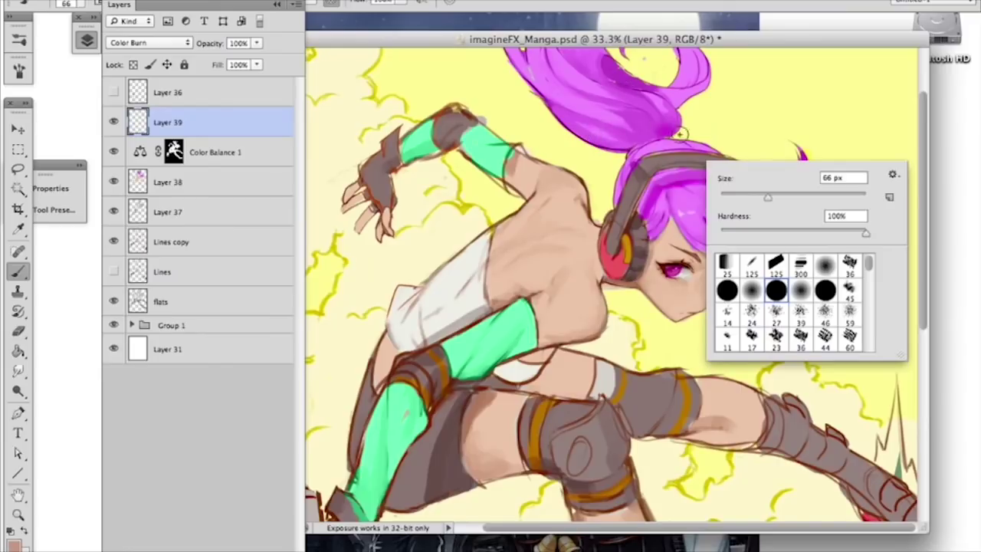
{"action": "left_click_drag", "start_coordinate": [767, 197], "coordinate": [746, 197]}
{"action": "left_click", "coordinate": [655, 134]}
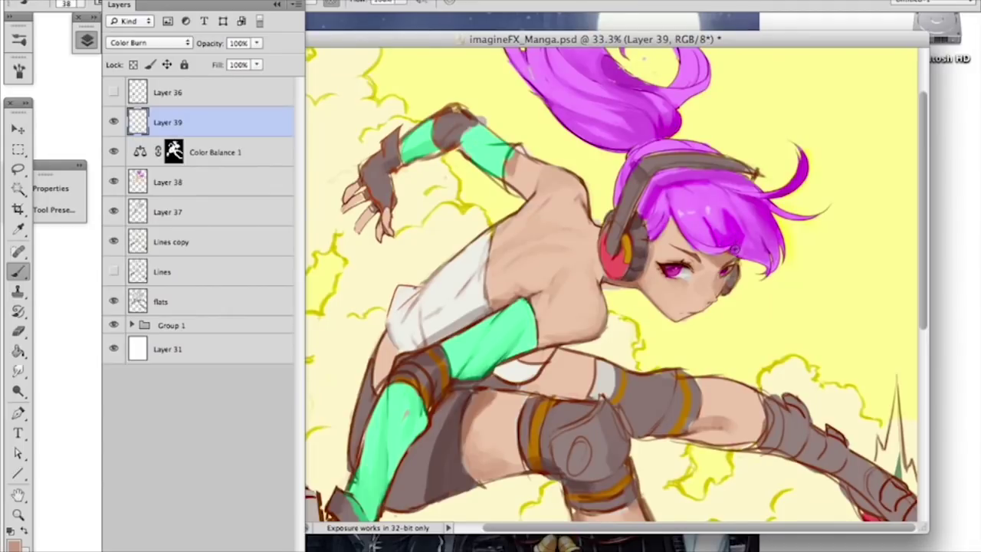
Step: Trim the hair shading with a 67 px eraser and paint crisp shadow shapes into the fringe with the 38 px brush
{"action": "key", "text": "e"}
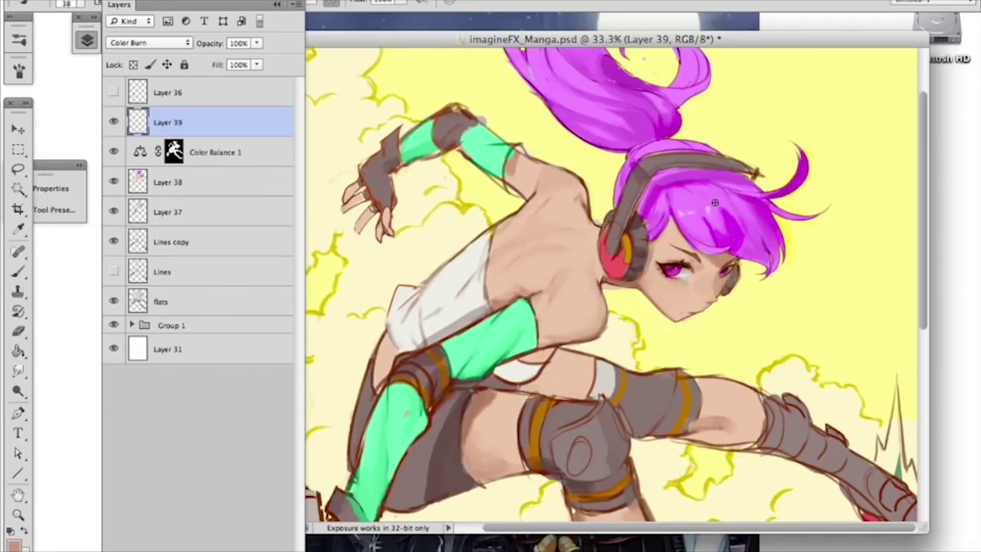
{"action": "right_click", "coordinate": [743, 227]}
{"action": "type", "text": "67"}
{"action": "key", "text": "Return"}
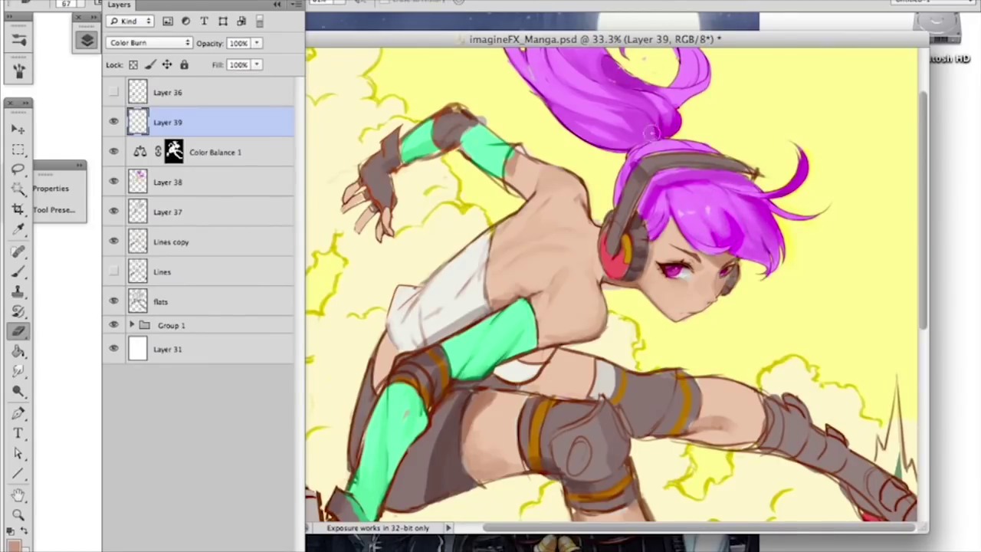
{"action": "key", "text": "b"}
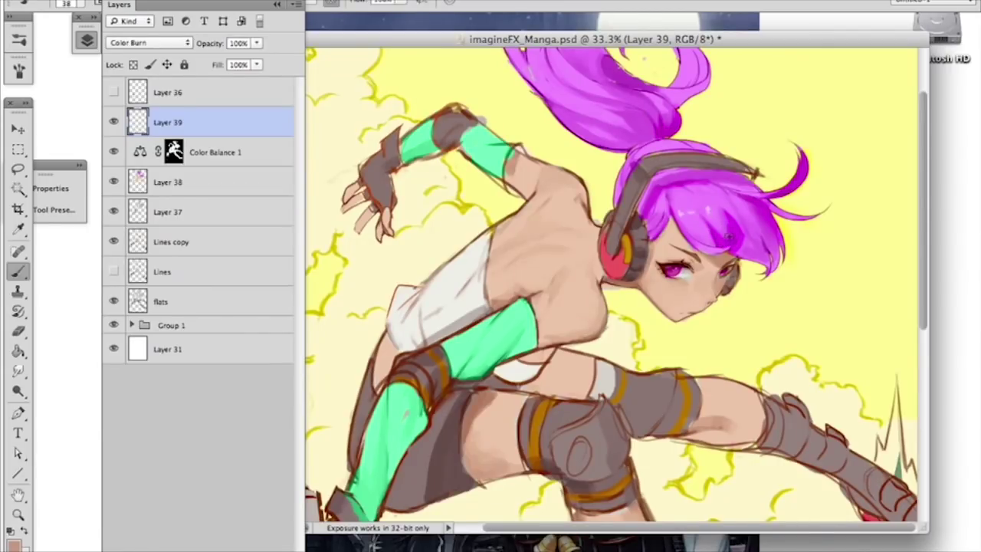
{"action": "mouse_move", "coordinate": [737, 207]}
{"action": "left_mouse_down"}
{"action": "mouse_move", "coordinate": [753, 236]}
{"action": "mouse_move", "coordinate": [763, 234]}
{"action": "left_mouse_up"}
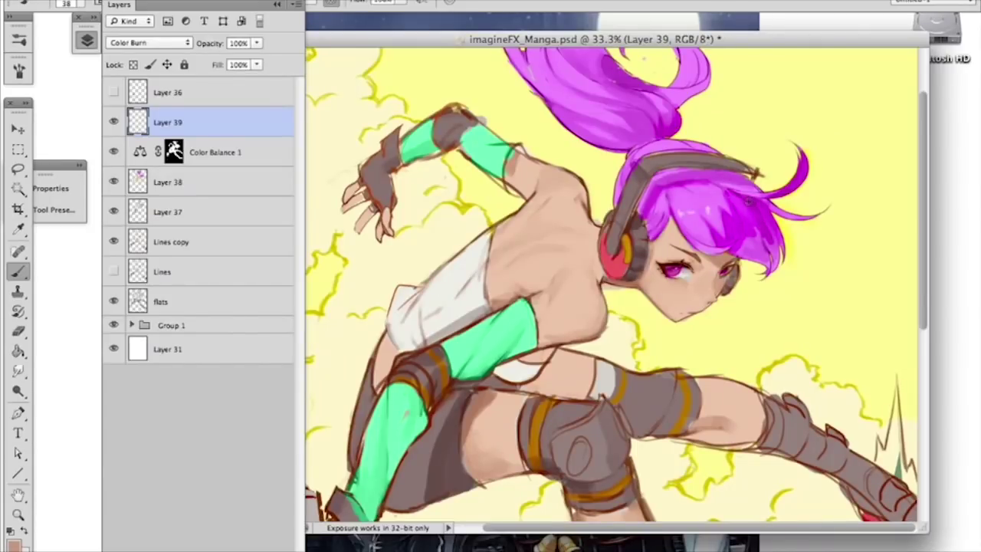
Step: Deepen the shadow on the fringe's tips beside the face with a 104 px brush
{"action": "key", "text": "ctrl+minus"}
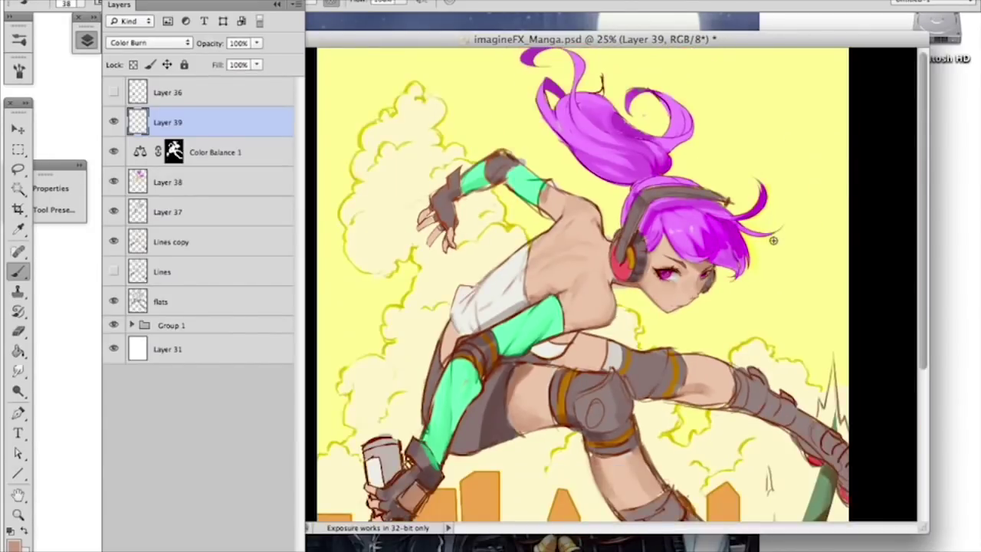
{"action": "right_click", "coordinate": [772, 257]}
{"action": "left_click", "coordinate": [839, 282]}
{"action": "left_click", "coordinate": [737, 258]}
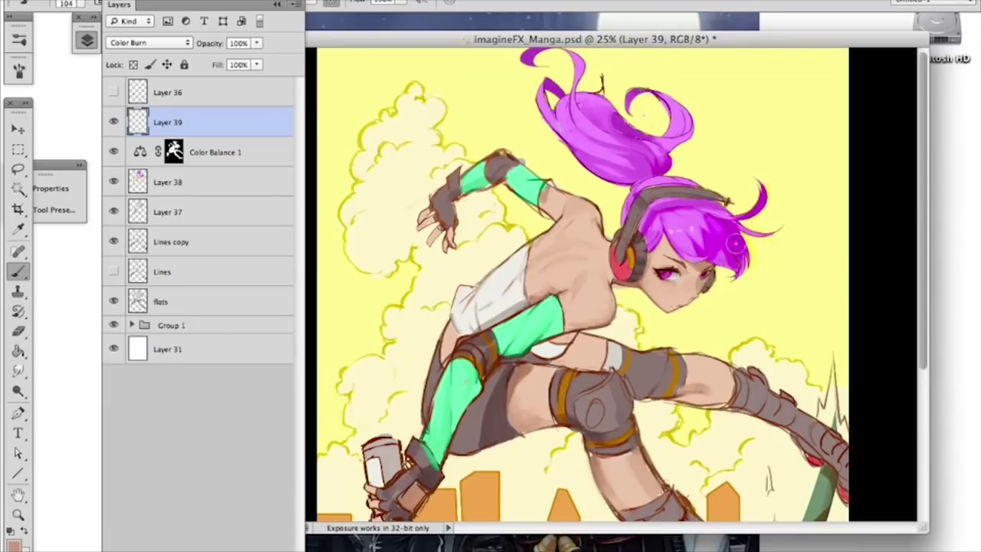
{"action": "mouse_move", "coordinate": [738, 264]}
{"action": "left_mouse_down"}
{"action": "mouse_move", "coordinate": [715, 256]}
{"action": "mouse_move", "coordinate": [748, 249]}
{"action": "left_mouse_up"}
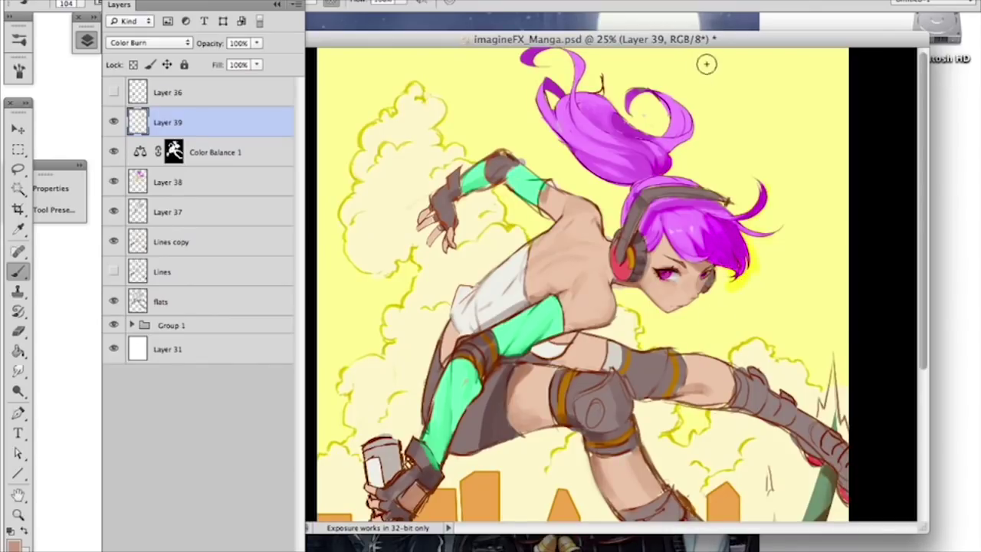
Step: Load the Lines copy layer as a selection, hide the selection edges and darken the ponytail's lower part and curl
{"action": "left_click", "coordinate": [139, 242], "text": "super"}
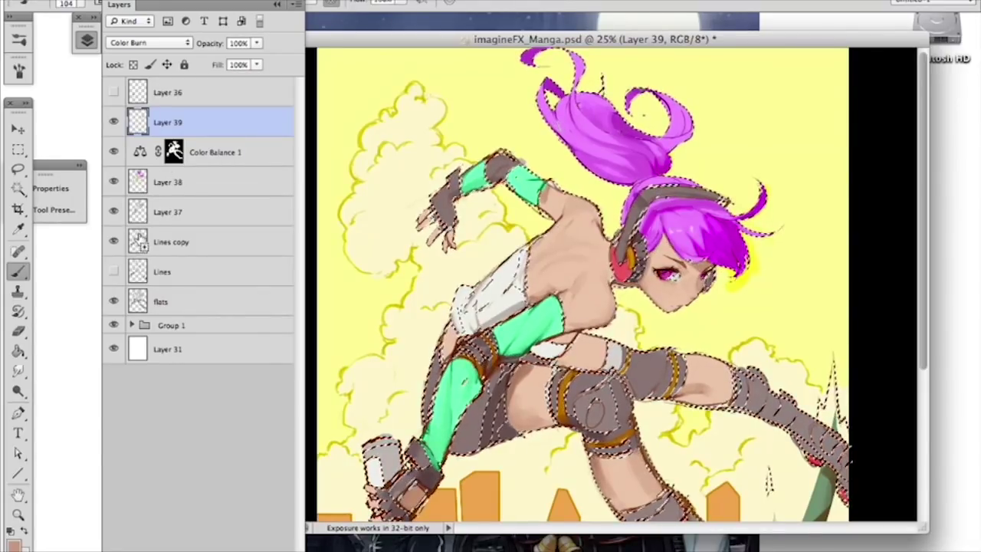
{"action": "key", "text": "super+h"}
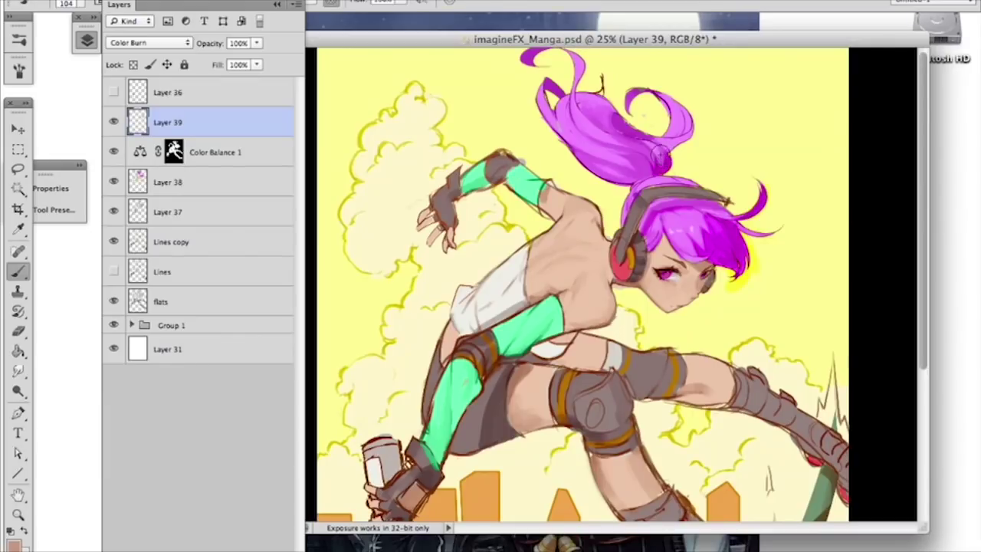
{"action": "mouse_move", "coordinate": [656, 161]}
{"action": "left_mouse_down"}
{"action": "mouse_move", "coordinate": [618, 123]}
{"action": "mouse_move", "coordinate": [666, 144]}
{"action": "mouse_move", "coordinate": [680, 138]}
{"action": "mouse_move", "coordinate": [653, 95]}
{"action": "left_mouse_up"}
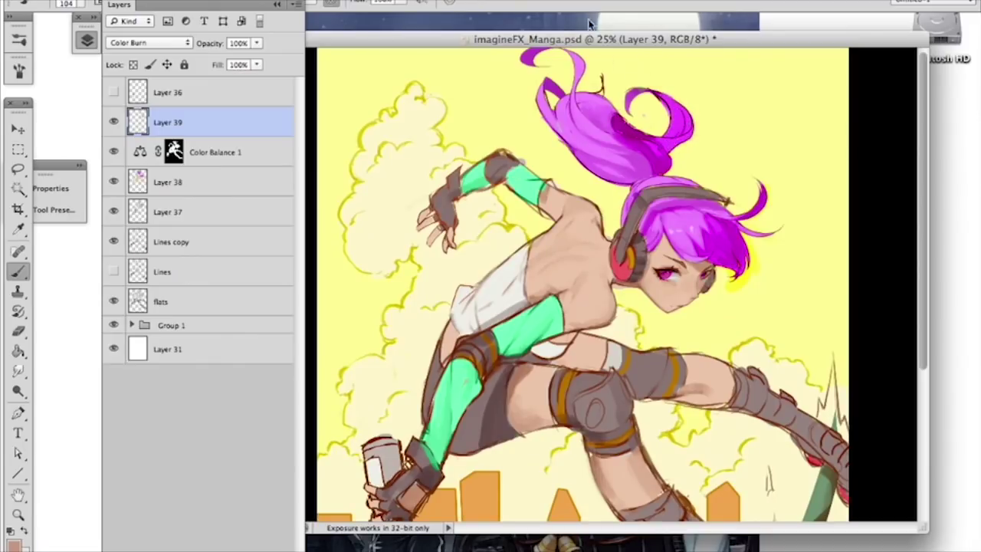
Step: Darken the ponytail broadly with a 395 px brush and undo the last stroke over the upper strands
{"action": "right_click", "coordinate": [657, 116]}
{"action": "left_click", "coordinate": [810, 158]}
{"action": "mouse_move", "coordinate": [642, 126]}
{"action": "left_mouse_down"}
{"action": "mouse_move", "coordinate": [680, 117]}
{"action": "mouse_move", "coordinate": [600, 83]}
{"action": "left_mouse_up"}
{"action": "left_click_drag", "start_coordinate": [602, 124], "coordinate": [533, 61]}
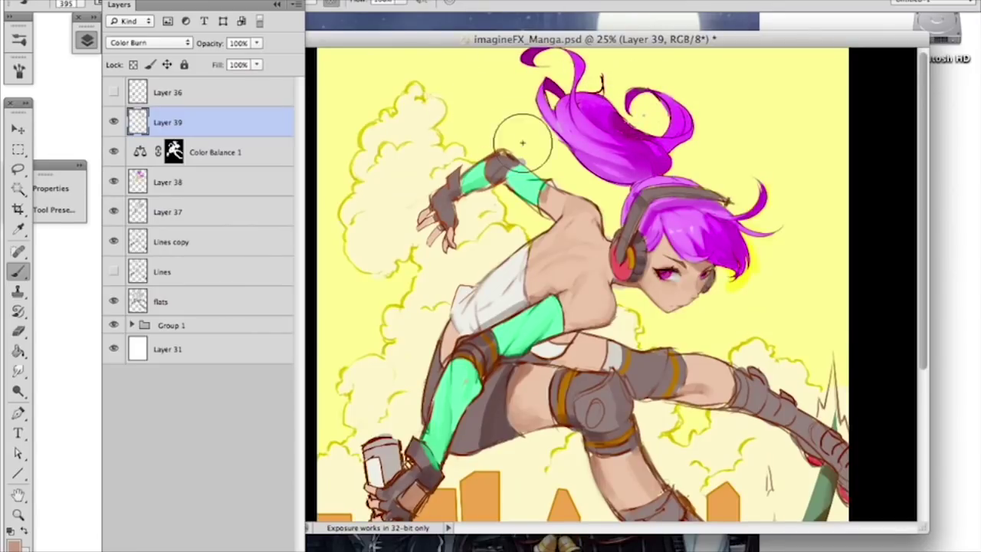
{"action": "key", "text": "super+z"}
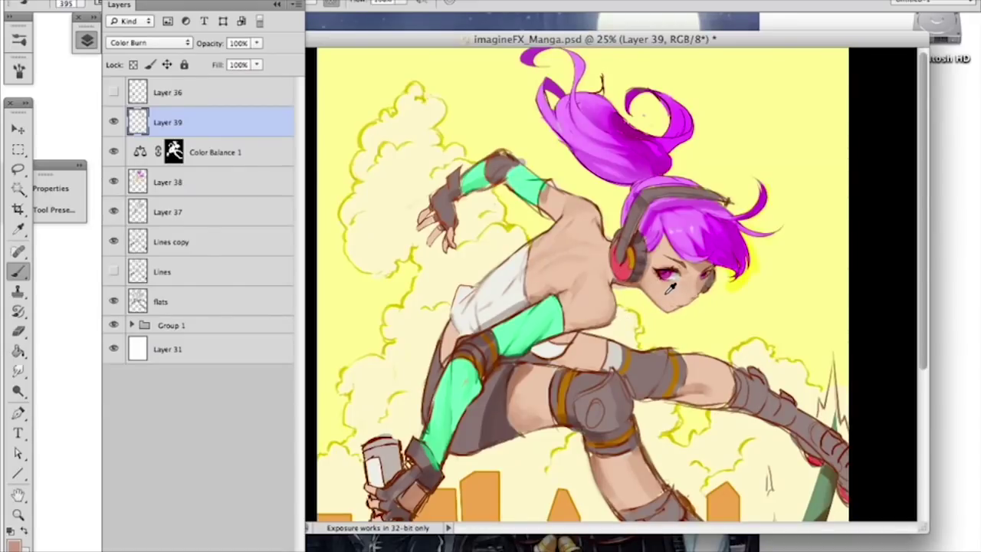
Step: Try shading the skirt and thigh with the 395 px brush and undo the strokes
{"action": "left_click_drag", "start_coordinate": [536, 386], "coordinate": [505, 373]}
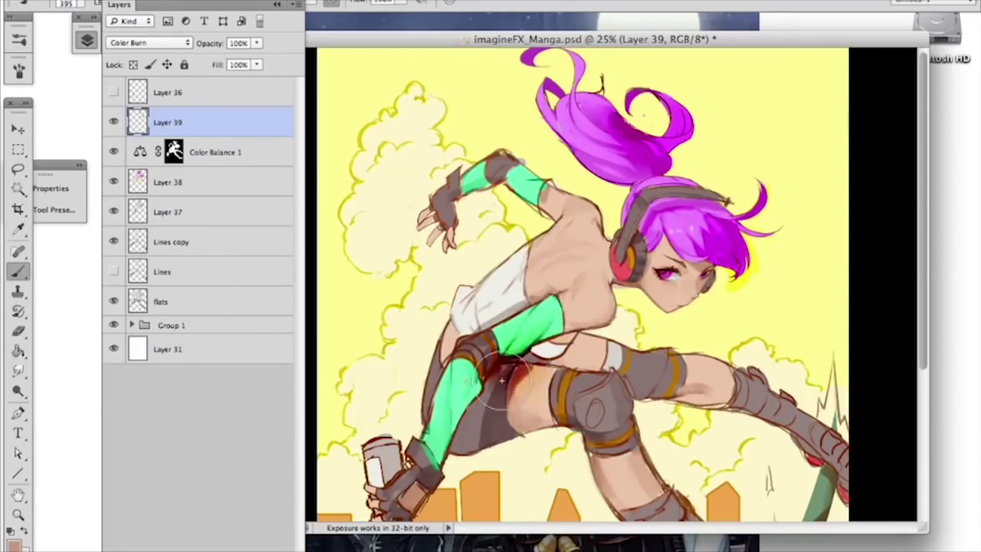
{"action": "key", "text": "ctrl+z"}
{"action": "left_click_drag", "start_coordinate": [524, 421], "coordinate": [597, 416]}
{"action": "key", "text": "super+z"}
Step: Set the foreground color to a pale greyish pink with H 8, S 13, B 80
{"action": "left_click", "coordinate": [15, 544]}
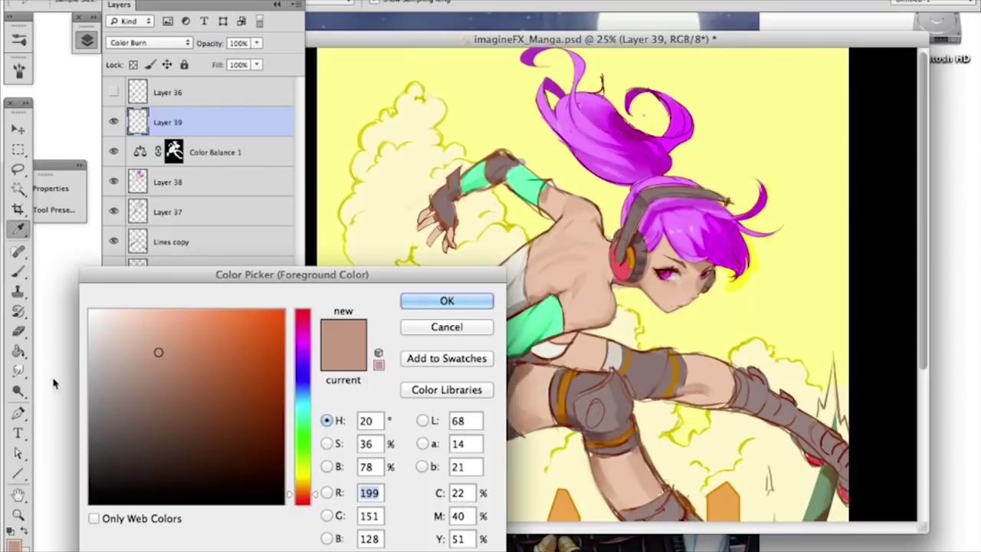
{"action": "left_click", "coordinate": [113, 347]}
{"action": "left_click", "coordinate": [313, 498]}
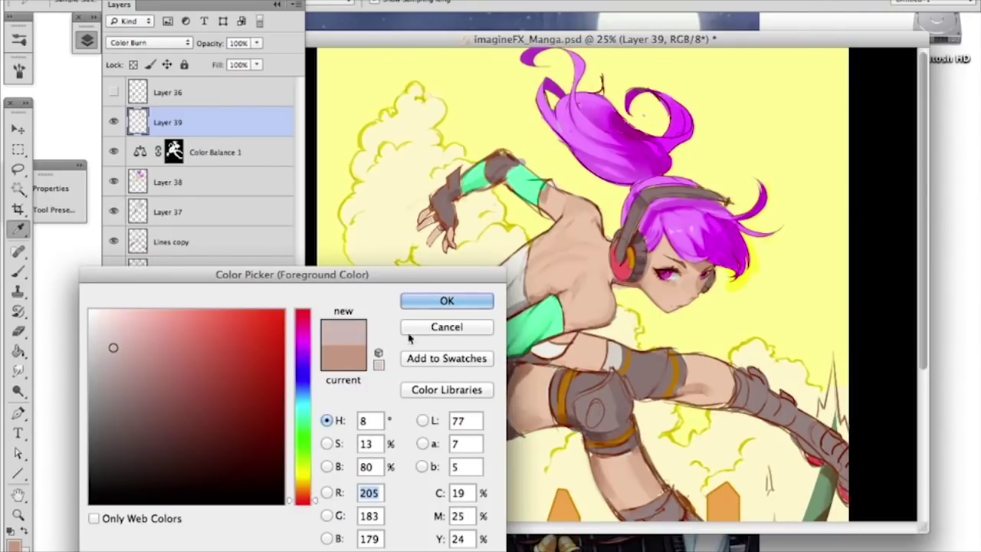
{"action": "key", "text": "Return"}
Step: Shade the girl's body and legs softly with the pale pink 395 px brush
{"action": "key", "text": "super+z"}
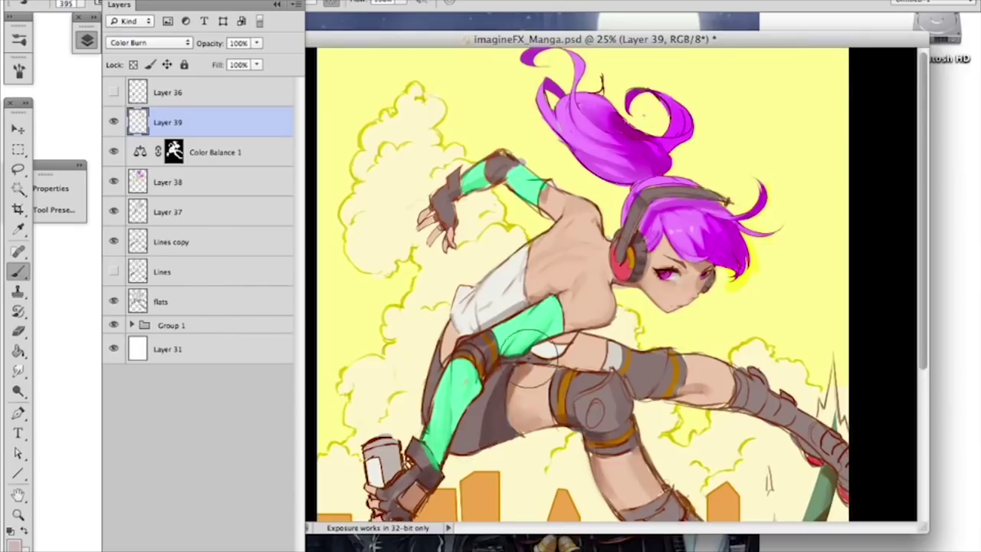
{"action": "left_click_drag", "start_coordinate": [582, 336], "coordinate": [619, 282]}
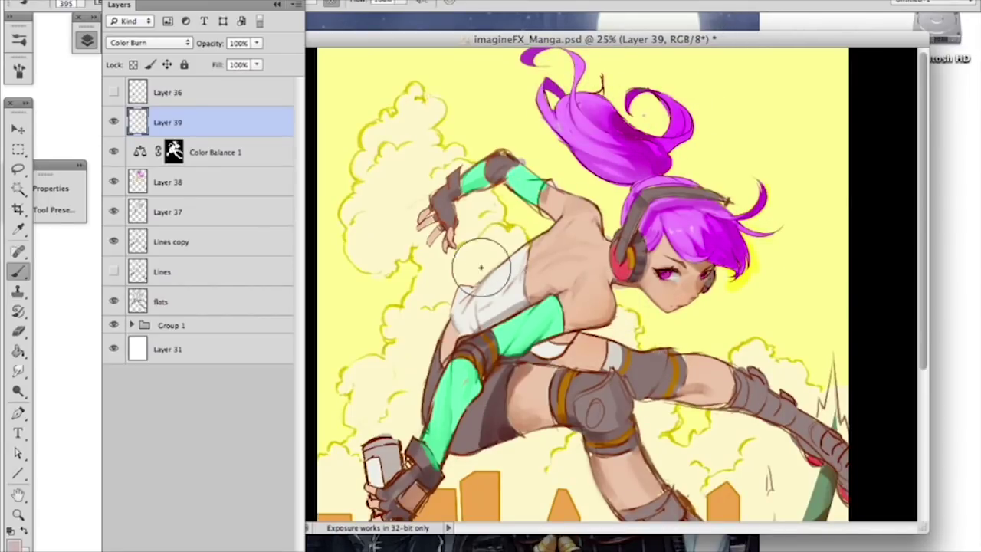
{"action": "mouse_move", "coordinate": [680, 380]}
{"action": "left_mouse_down"}
{"action": "mouse_move", "coordinate": [771, 411]}
{"action": "mouse_move", "coordinate": [660, 380]}
{"action": "mouse_move", "coordinate": [744, 407]}
{"action": "left_mouse_up"}
{"action": "key", "text": "super+z"}
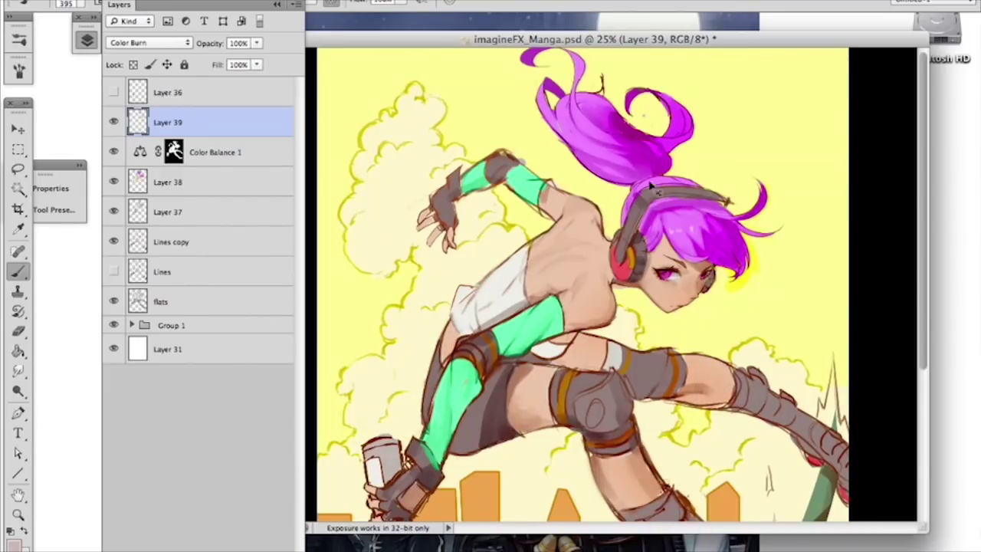
Step: Erase part of the ponytail's shading with a 138 px eraser to bring back lighter areas
{"action": "key", "text": "super+minus"}
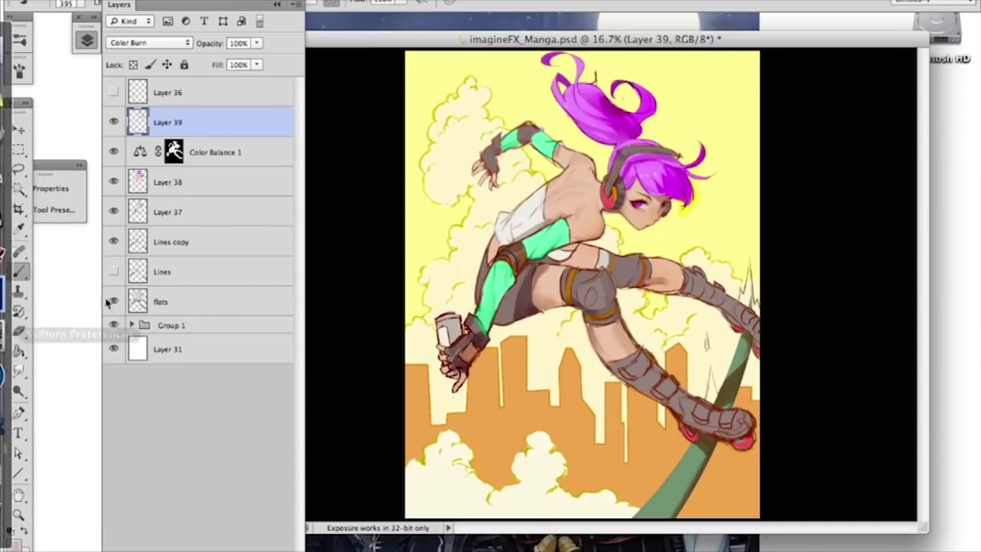
{"action": "left_click", "coordinate": [20, 331]}
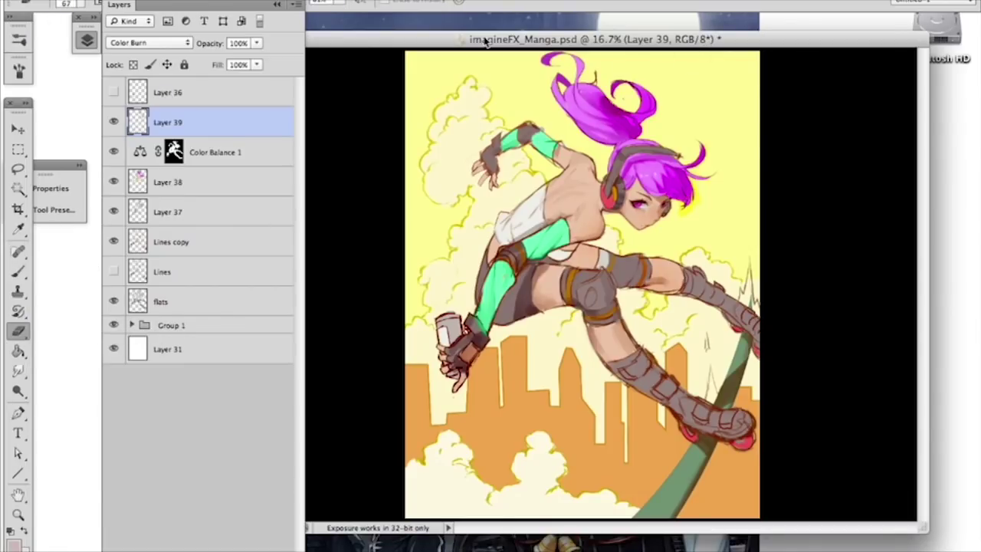
{"action": "right_click", "coordinate": [614, 98]}
{"action": "left_click_drag", "start_coordinate": [693, 136], "coordinate": [722, 136]}
{"action": "left_click", "coordinate": [602, 89]}
{"action": "left_click_drag", "start_coordinate": [621, 102], "coordinate": [633, 105]}
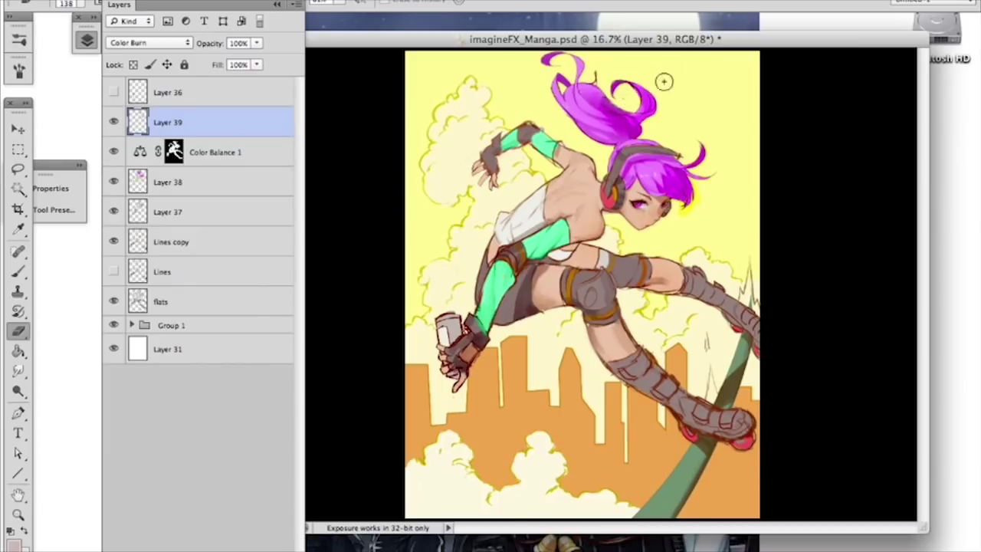
Step: Refine the ponytail's highlights by erasing more of the shading with an 84 px eraser
{"action": "right_click", "coordinate": [636, 127]}
{"action": "left_click", "coordinate": [655, 228]}
{"action": "left_click", "coordinate": [604, 107]}
{"action": "left_click_drag", "start_coordinate": [634, 109], "coordinate": [645, 98]}
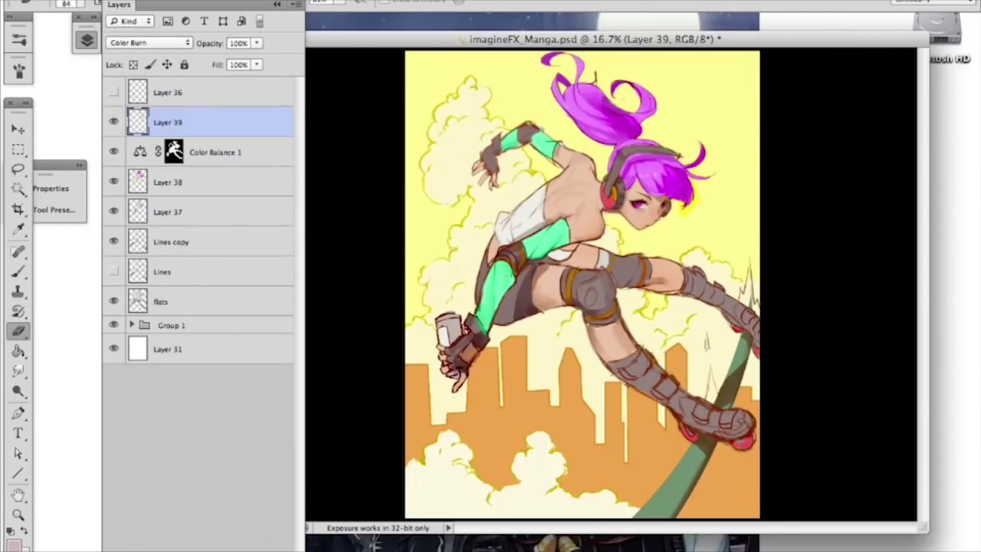
Step: Add a new empty layer above the Color Burn layer and select the Brush tool
{"action": "key", "text": "super+shift+alt+n"}
{"action": "left_click", "coordinate": [18, 272]}
{"action": "key", "text": "super+equal"}
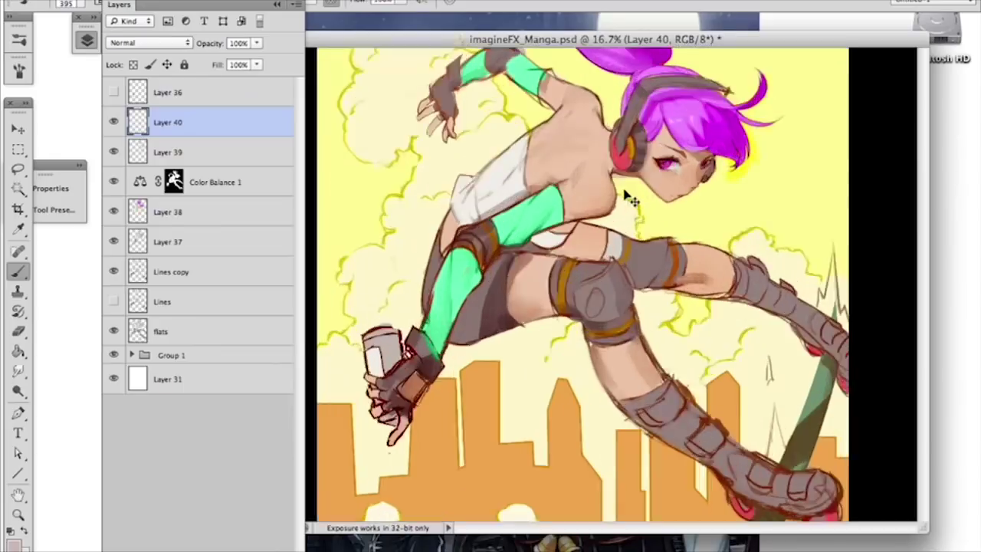
Step: Set the new empty layer's blend mode to Overlay
{"action": "key", "text": "super+equal"}
{"action": "key", "text": "super+equal"}
{"action": "key", "text": "super+equal"}
{"action": "left_click_drag", "start_coordinate": [624, 191], "coordinate": [515, 467]}
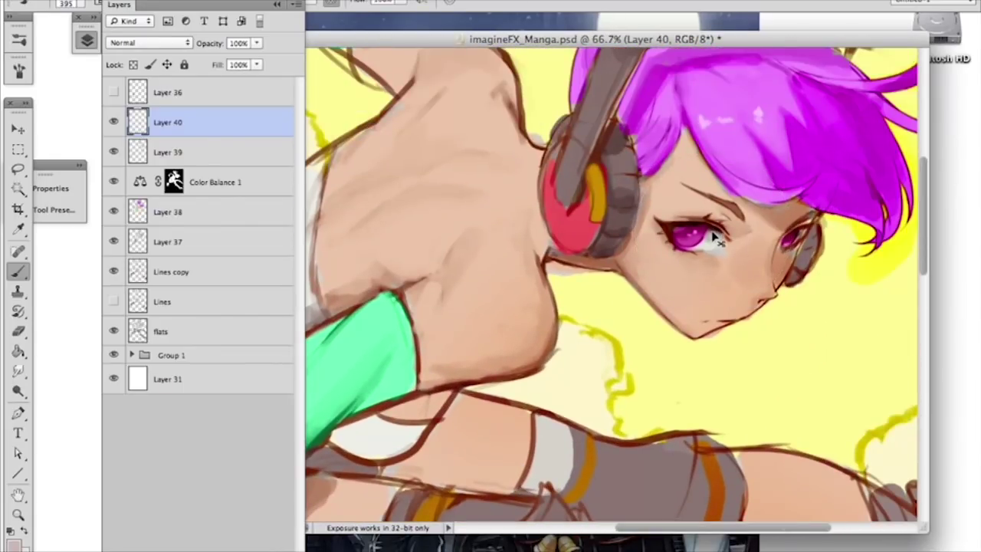
{"action": "key", "text": "super+equal"}
{"action": "left_click_drag", "start_coordinate": [711, 241], "coordinate": [525, 153]}
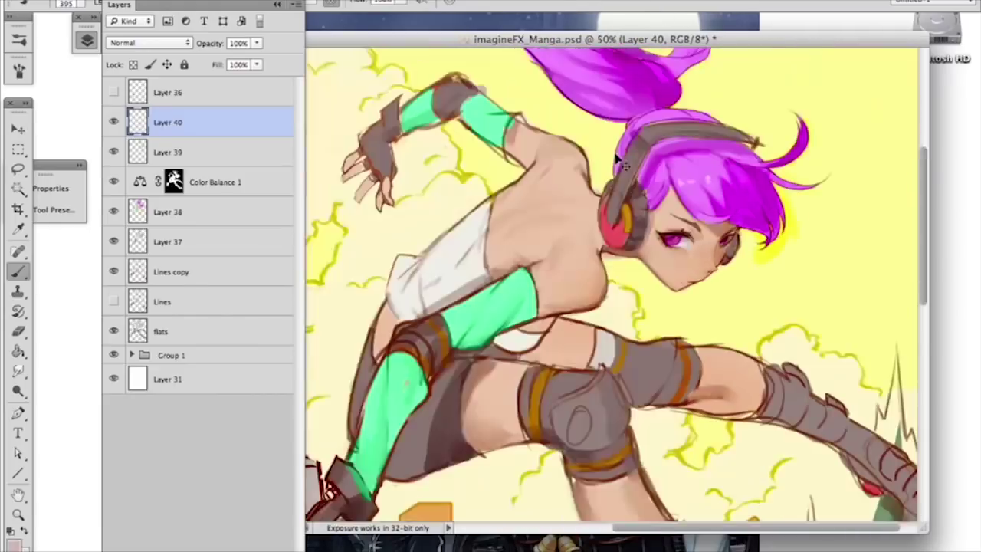
{"action": "scroll", "coordinate": [582, 184], "scroll_direction": "down", "scroll_amount": 4}
{"action": "left_click", "coordinate": [149, 42]}
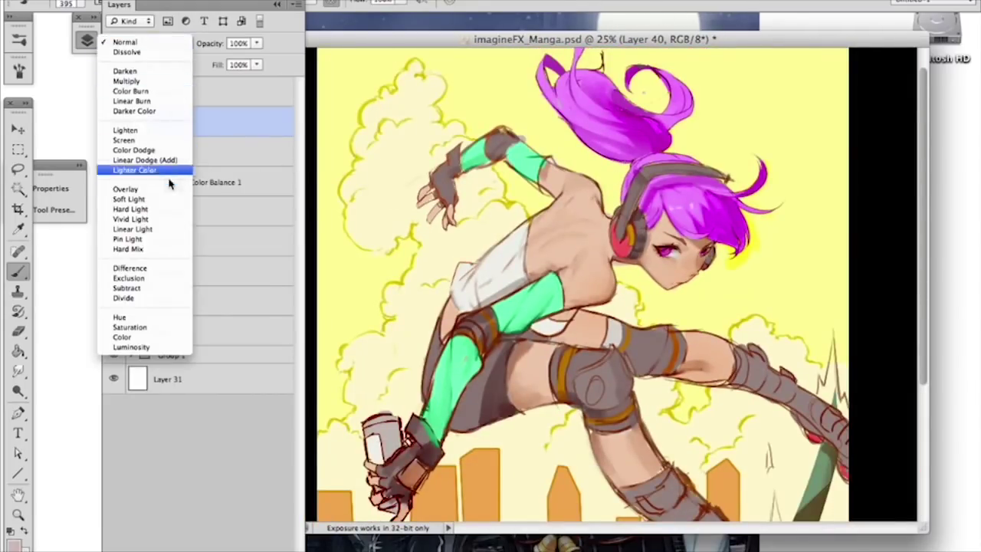
{"action": "left_click", "coordinate": [153, 201]}
Step: Change the foreground colour to a pale, fully bright peach
{"action": "left_click", "coordinate": [19, 544]}
{"action": "left_click", "coordinate": [123, 310]}
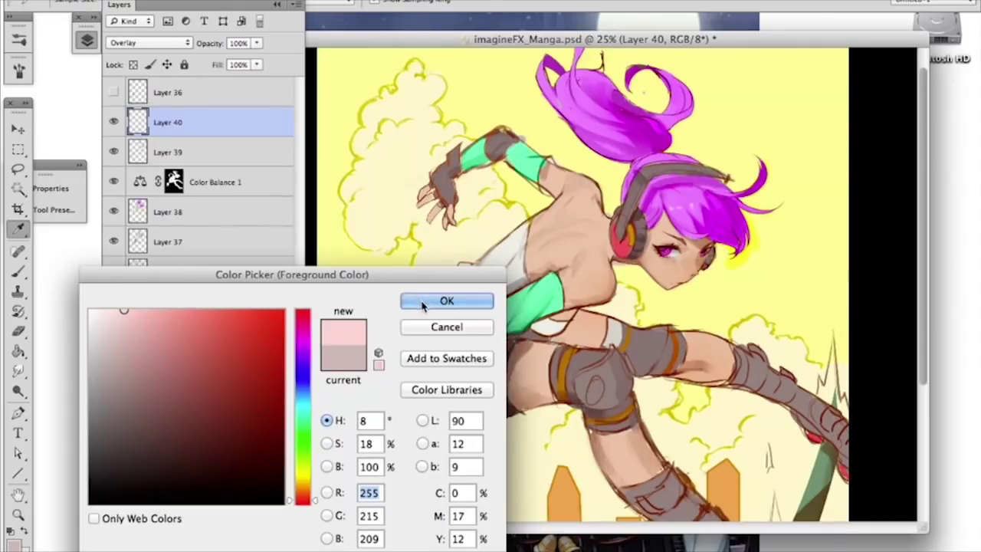
{"action": "left_click", "coordinate": [316, 498]}
{"action": "left_click_drag", "start_coordinate": [318, 501], "coordinate": [317, 495]}
{"action": "left_click", "coordinate": [413, 305]}
Step: Paint small highlights on the girl's forehead and nose with the 25 px preset brush reduced to 17 px
{"action": "right_click", "coordinate": [674, 205]}
{"action": "left_click", "coordinate": [699, 305]}
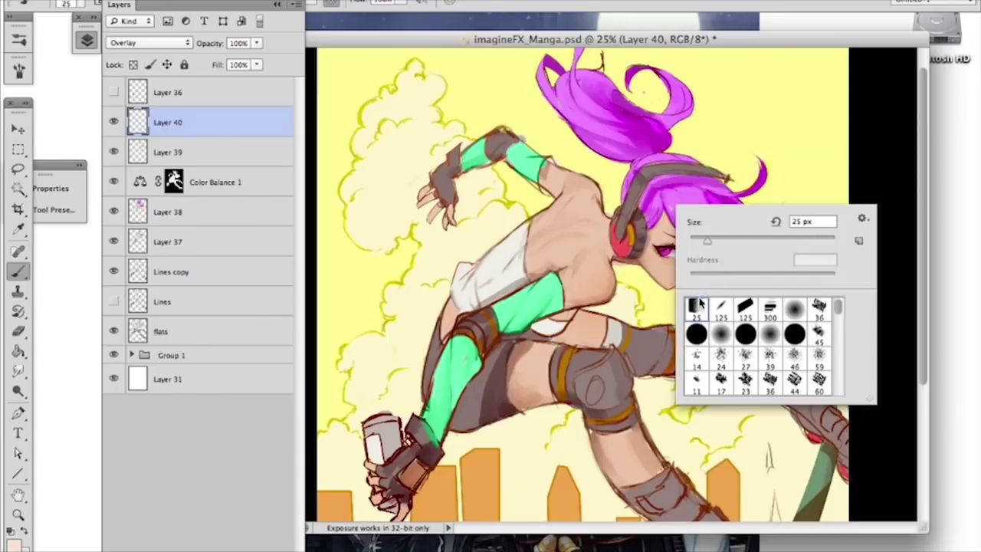
{"action": "left_click_drag", "start_coordinate": [705, 243], "coordinate": [701, 243]}
{"action": "left_click", "coordinate": [662, 220]}
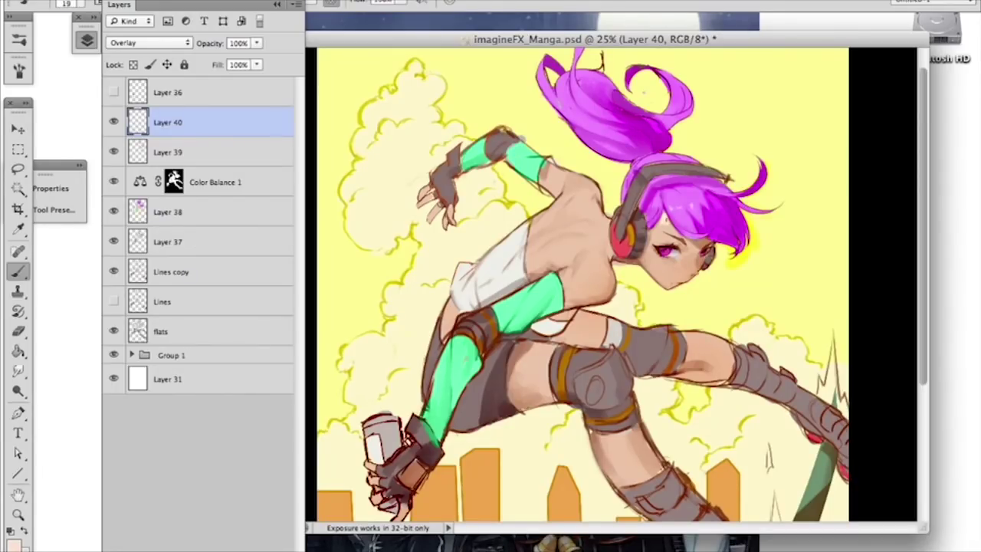
{"action": "right_click", "coordinate": [689, 206]}
{"action": "left_click_drag", "start_coordinate": [721, 242], "coordinate": [736, 240]}
{"action": "left_click", "coordinate": [661, 226]}
{"action": "right_click", "coordinate": [703, 247]}
{"action": "left_click_drag", "start_coordinate": [748, 282], "coordinate": [736, 282]}
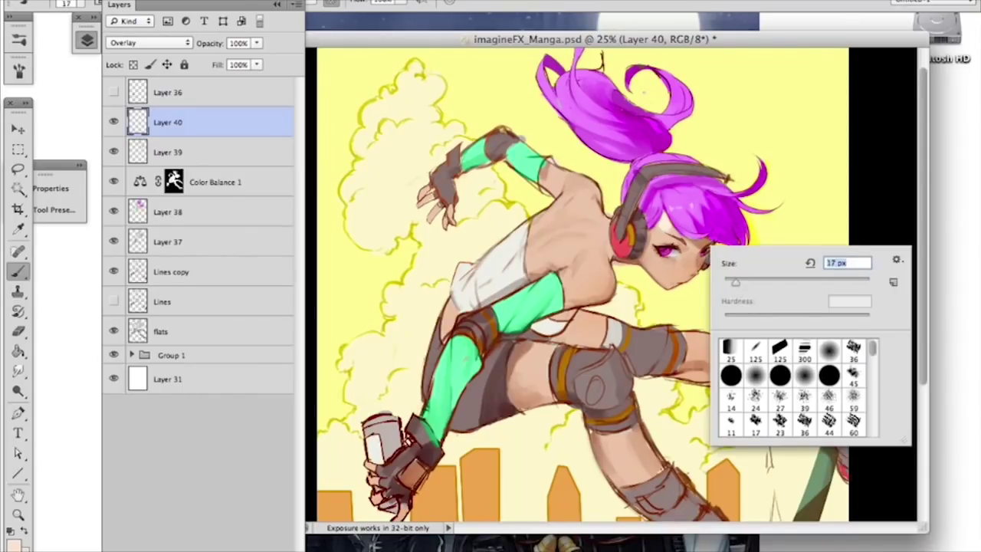
{"action": "key", "text": "Return"}
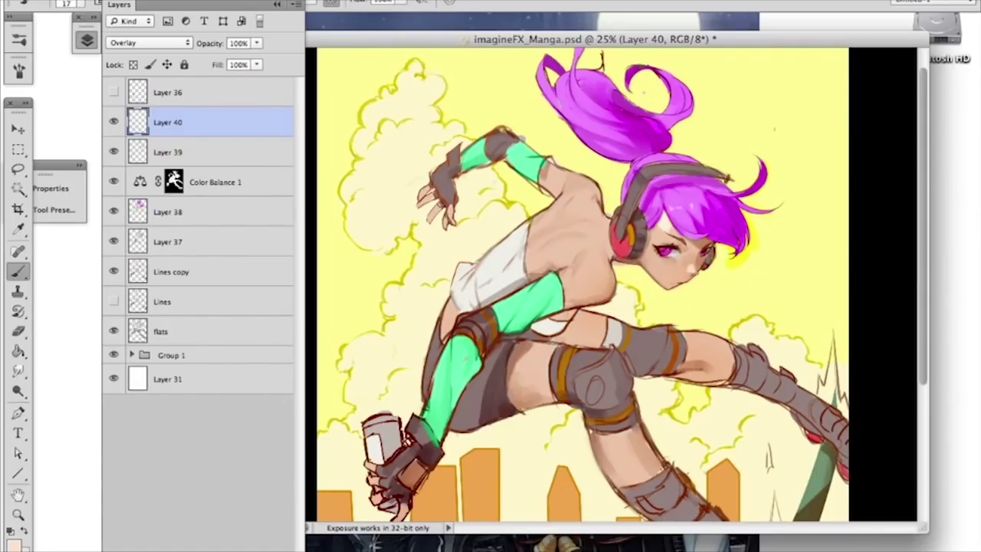
Step: Trim the face highlights with the eraser reduced to 22 px
{"action": "key", "text": "e"}
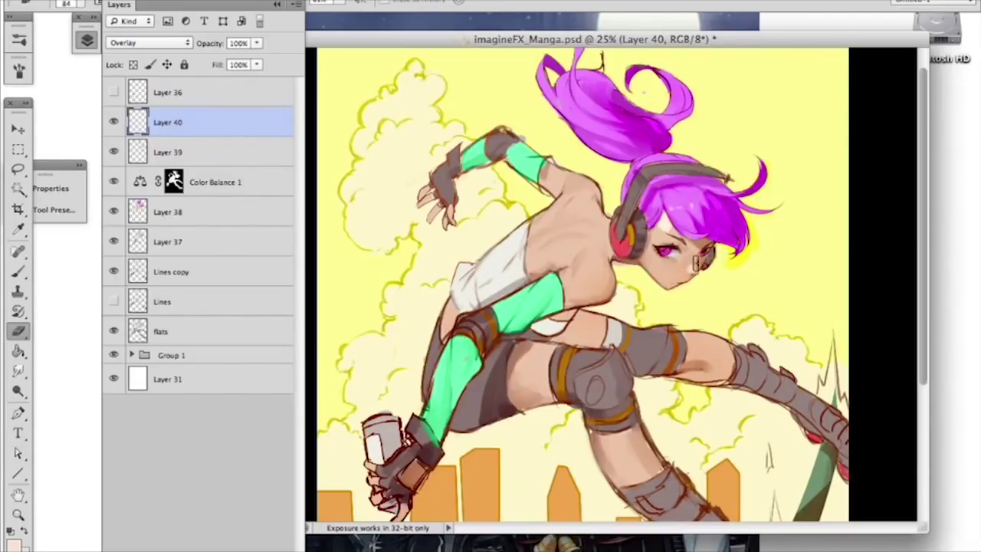
{"action": "right_click", "coordinate": [697, 264]}
{"action": "key", "text": "Return"}
Step: Paint a light streak across the girl's bangs with the brush at 45 px
{"action": "key", "text": "b"}
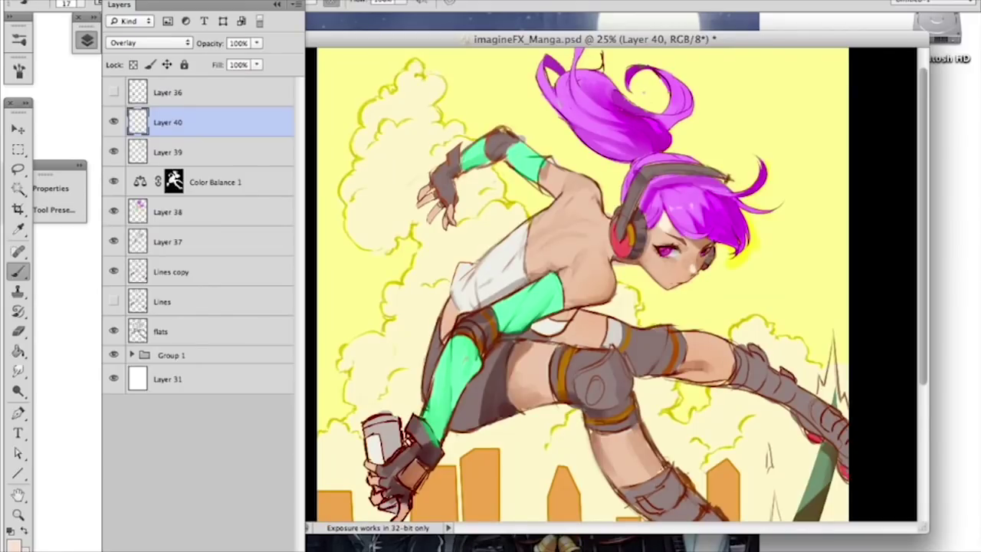
{"action": "right_click", "coordinate": [701, 198]}
{"action": "left_click", "coordinate": [747, 235]}
{"action": "left_click_drag", "start_coordinate": [668, 208], "coordinate": [696, 202]}
Step: Set the Eyedropper to sample from All Layers
{"action": "key", "text": "ctrl+s"}
{"action": "left_click", "coordinate": [87, 40]}
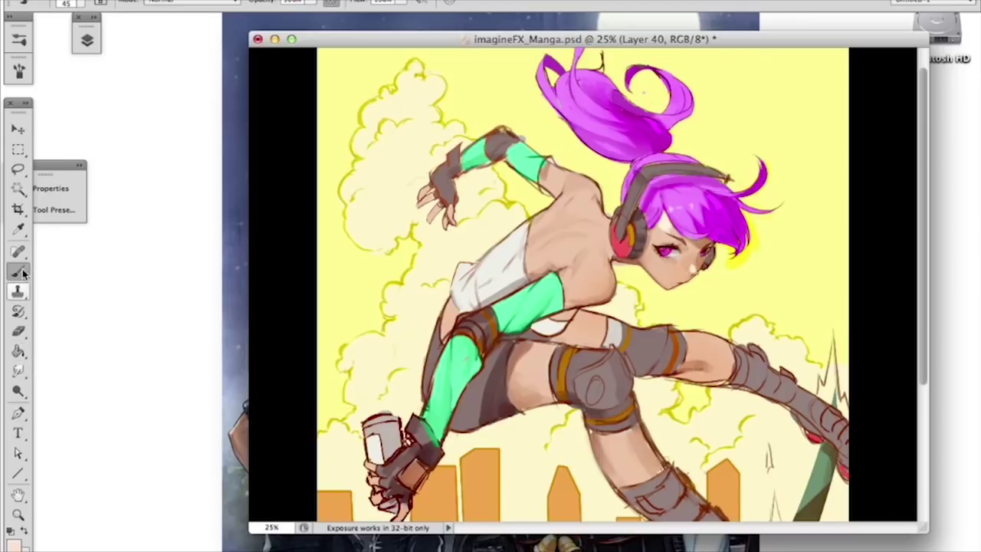
{"action": "left_click", "coordinate": [19, 230]}
{"action": "left_click", "coordinate": [276, 3]}
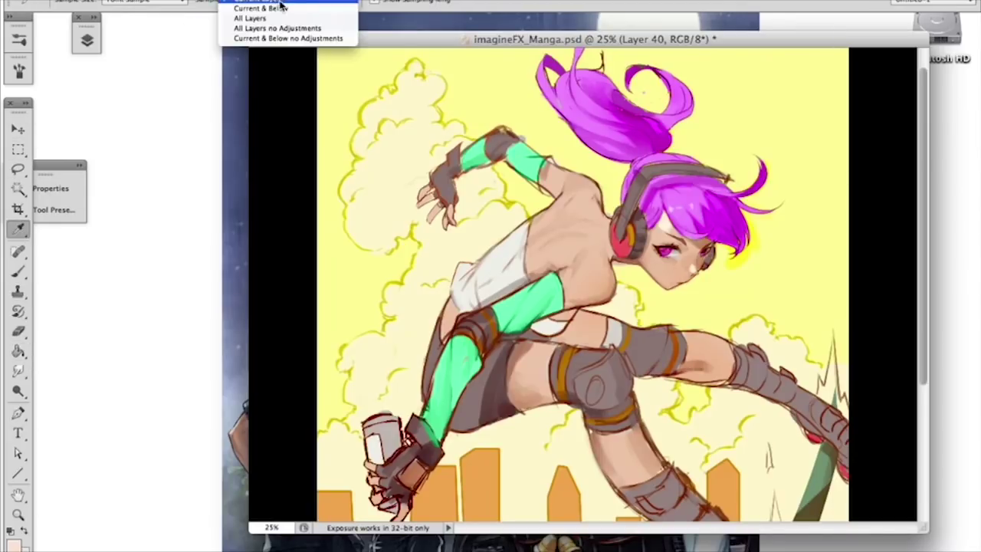
{"action": "left_click", "coordinate": [298, 17]}
{"action": "left_click", "coordinate": [87, 40]}
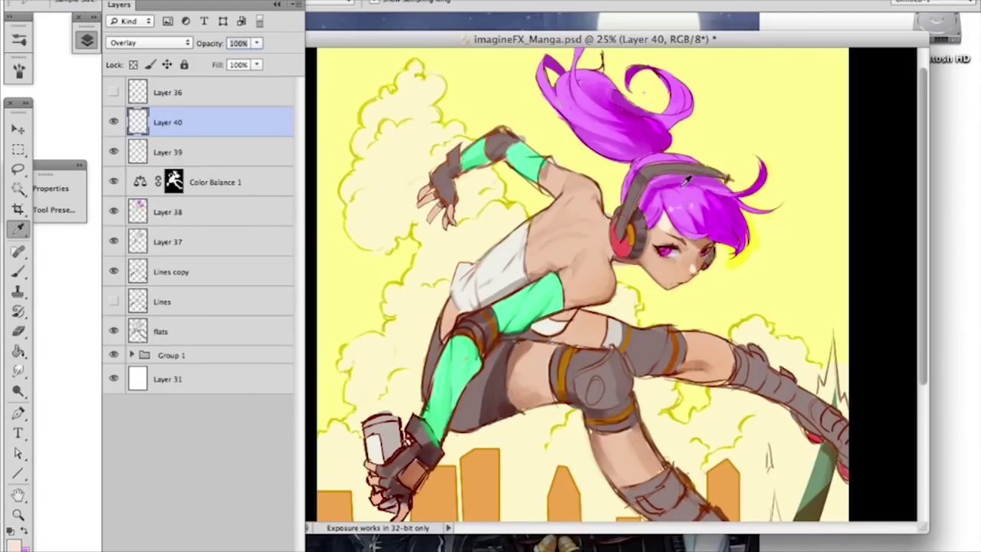
Step: Sample purple tones from the bangs and touch up the hair highlights
{"action": "key", "text": "b"}
{"action": "left_click", "coordinate": [680, 208], "text": "alt"}
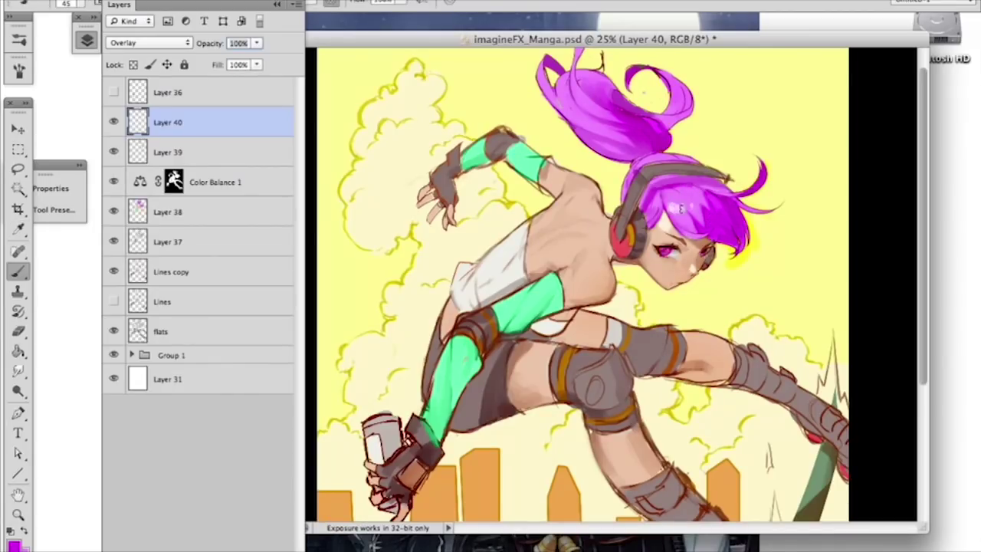
{"action": "left_click", "coordinate": [674, 207], "text": "alt"}
{"action": "key", "text": "e"}
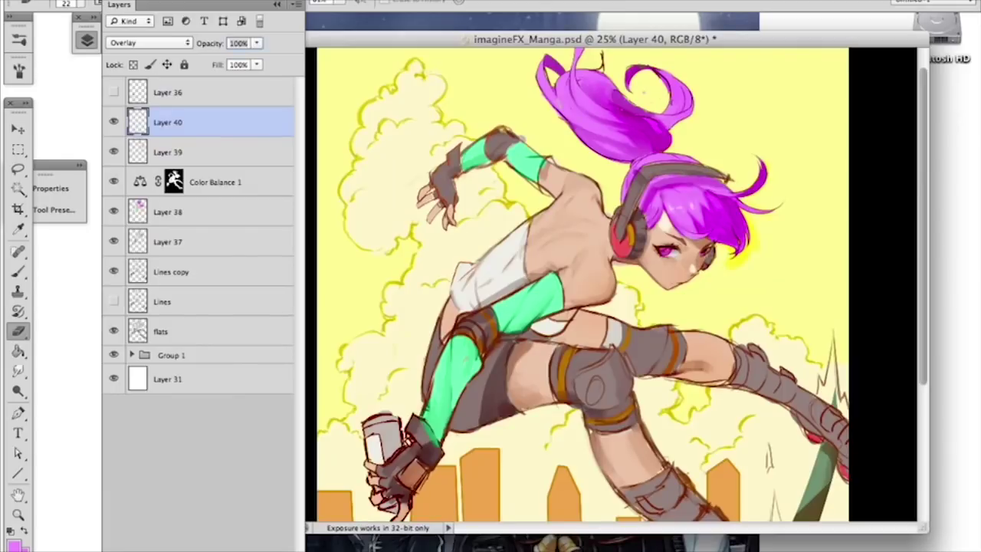
{"action": "key", "text": "b"}
Step: Sample a pale peach from the face and brighten the forehead with a 26 px brush
{"action": "left_click", "coordinate": [676, 221], "text": "alt"}
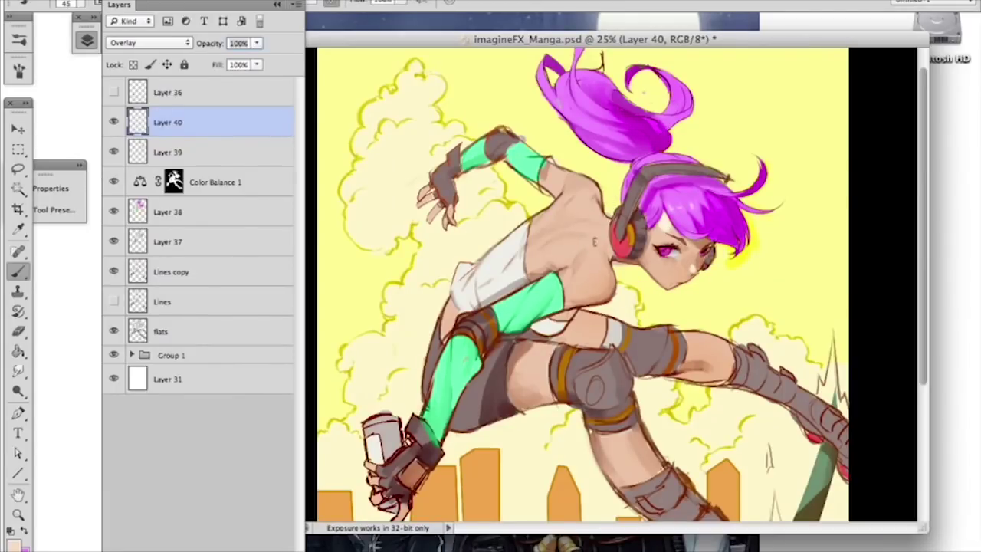
{"action": "right_click", "coordinate": [696, 232]}
{"action": "left_click_drag", "start_coordinate": [735, 269], "coordinate": [731, 269]}
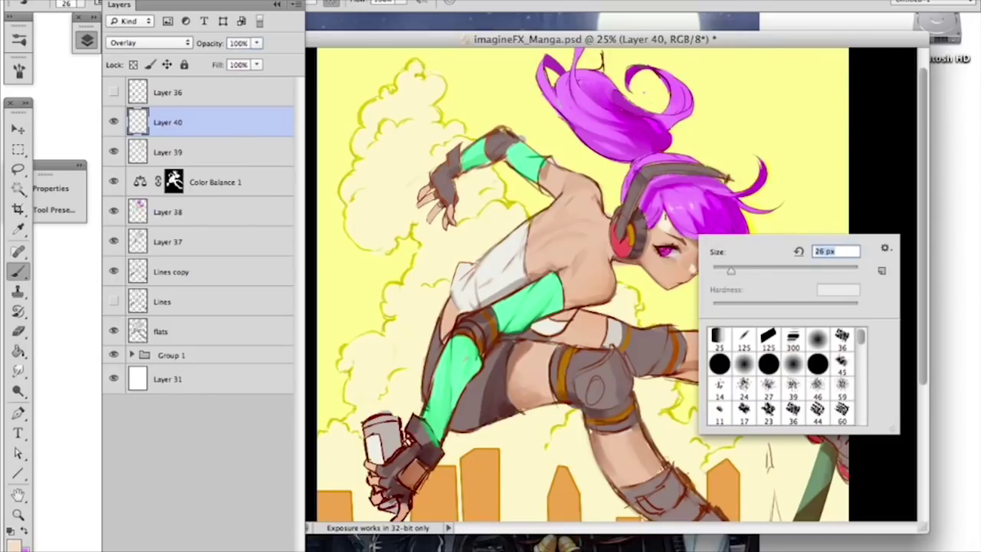
{"action": "left_click", "coordinate": [664, 217]}
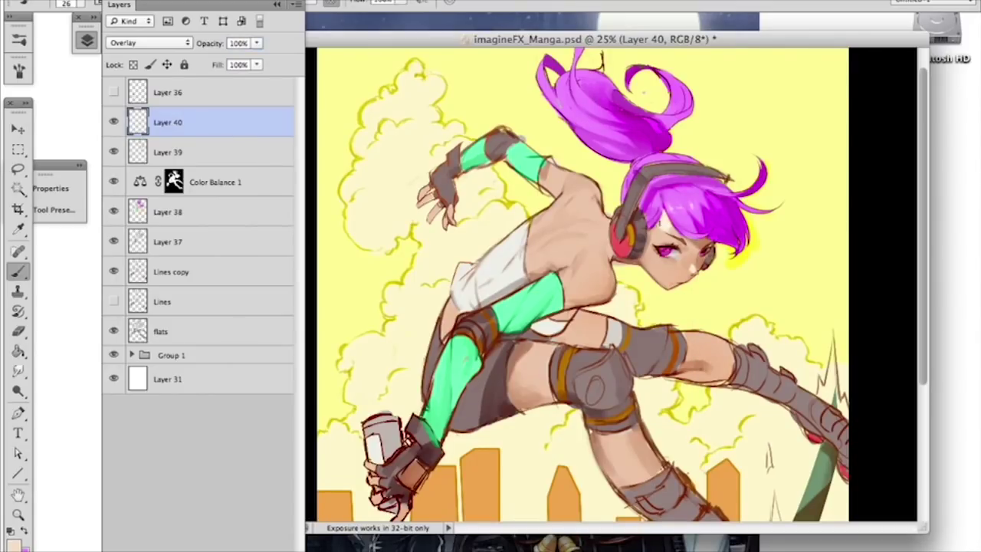
Step: Soften the forehead glow with a soft round brush at 0% hardness, first at 172 px and again at 92 px
{"action": "right_click", "coordinate": [701, 239]}
{"action": "left_click", "coordinate": [794, 350]}
{"action": "left_click", "coordinate": [813, 264]}
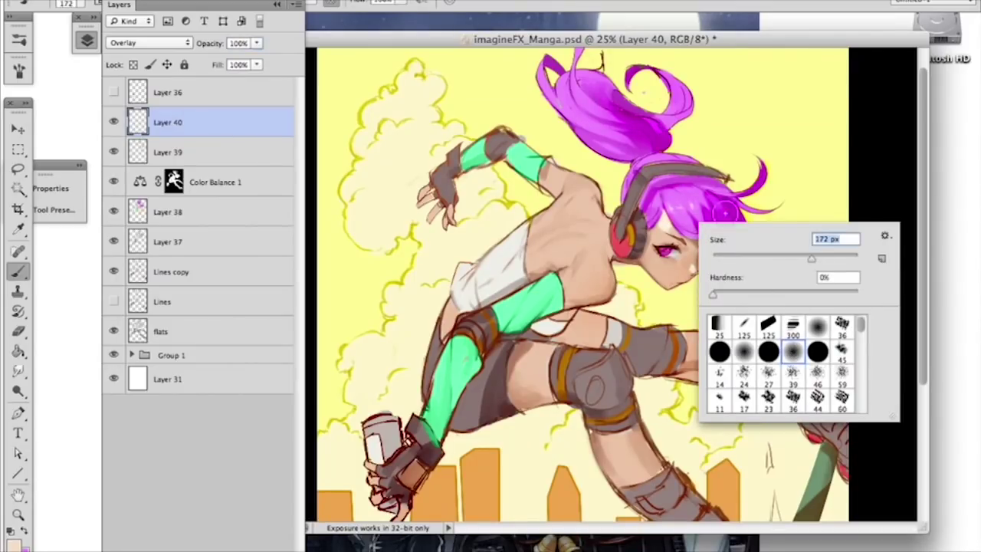
{"action": "left_click", "coordinate": [665, 217]}
{"action": "right_click", "coordinate": [700, 201]}
{"action": "left_click", "coordinate": [805, 228]}
{"action": "left_click", "coordinate": [663, 217]}
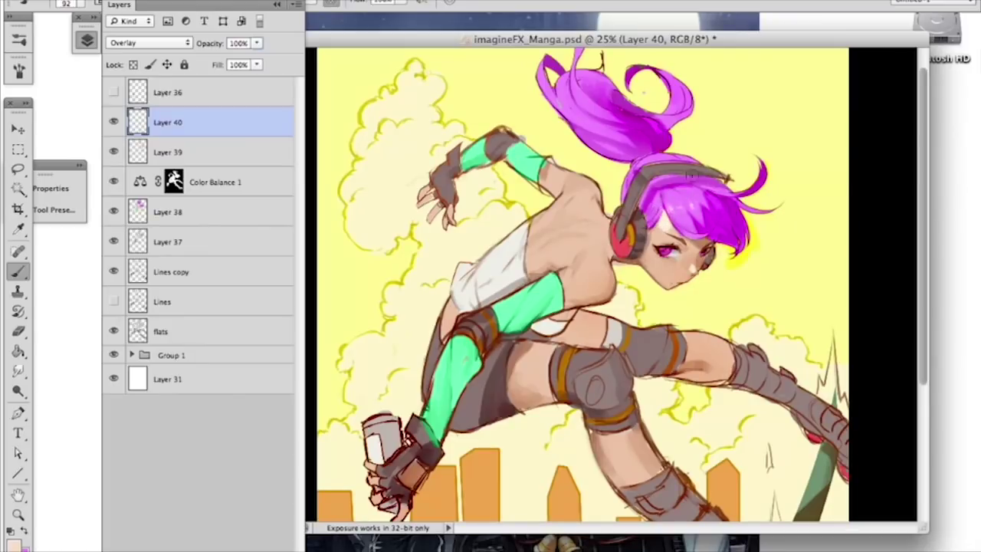
Step: Set the soft brush to 108 px and paint a soft highlight on the girl's near thigh
{"action": "right_click", "coordinate": [699, 272]}
{"action": "left_click_drag", "start_coordinate": [797, 296], "coordinate": [781, 296]}
{"action": "key", "text": "Return"}
{"action": "right_click", "coordinate": [744, 221]}
{"action": "left_click", "coordinate": [776, 261]}
{"action": "key", "text": "Return"}
{"action": "right_click", "coordinate": [700, 275]}
{"action": "left_click", "coordinate": [834, 294]}
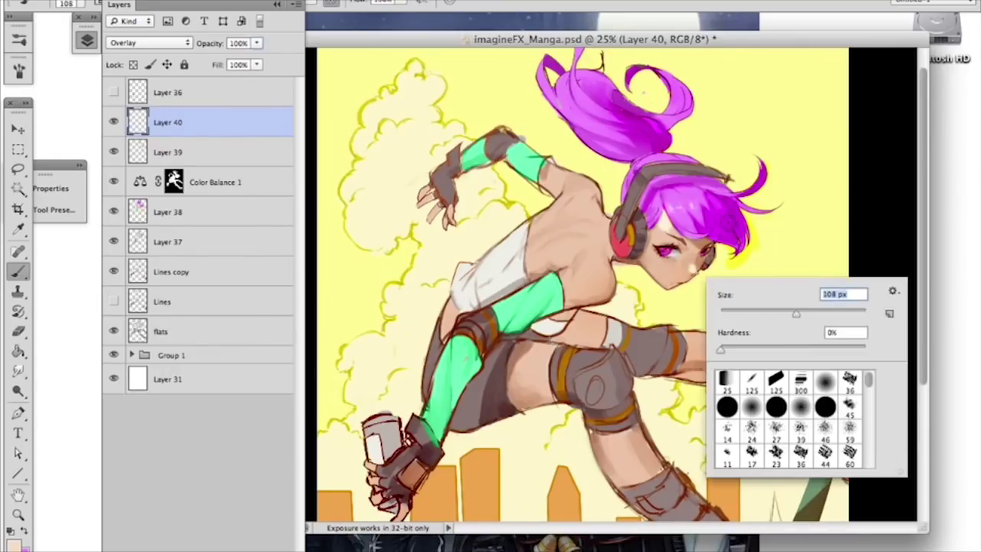
{"action": "type", "text": "108"}
{"action": "key", "text": "Return"}
{"action": "mouse_move", "coordinate": [542, 354]}
{"action": "left_mouse_down"}
{"action": "mouse_move", "coordinate": [571, 355]}
{"action": "mouse_move", "coordinate": [534, 370]}
{"action": "left_mouse_up"}
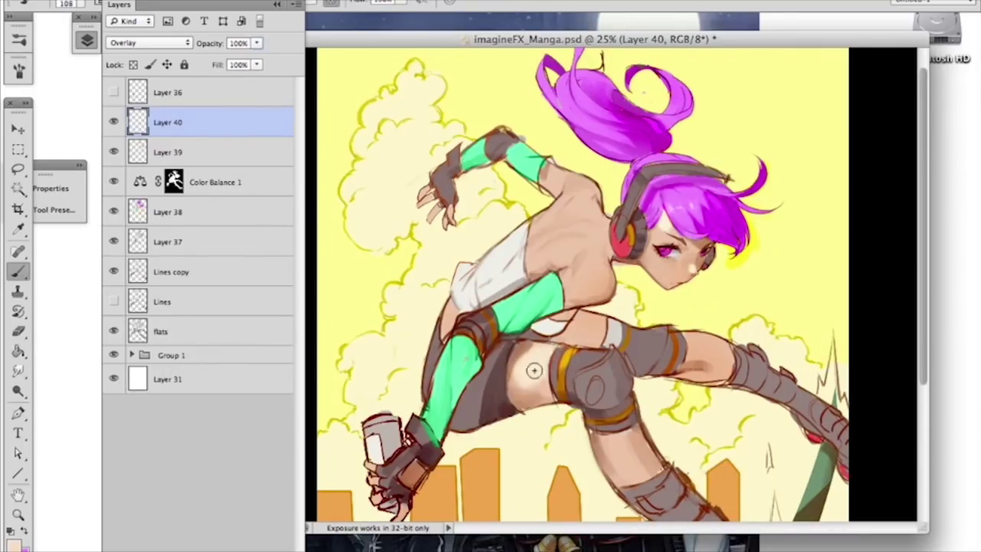
Step: Paint highlights around the girl's shoulder blade with the 25 px preset brush enlarged to 45 px
{"action": "right_click", "coordinate": [606, 254]}
{"action": "left_click", "coordinate": [629, 355]}
{"action": "left_click_drag", "start_coordinate": [640, 289], "coordinate": [654, 289]}
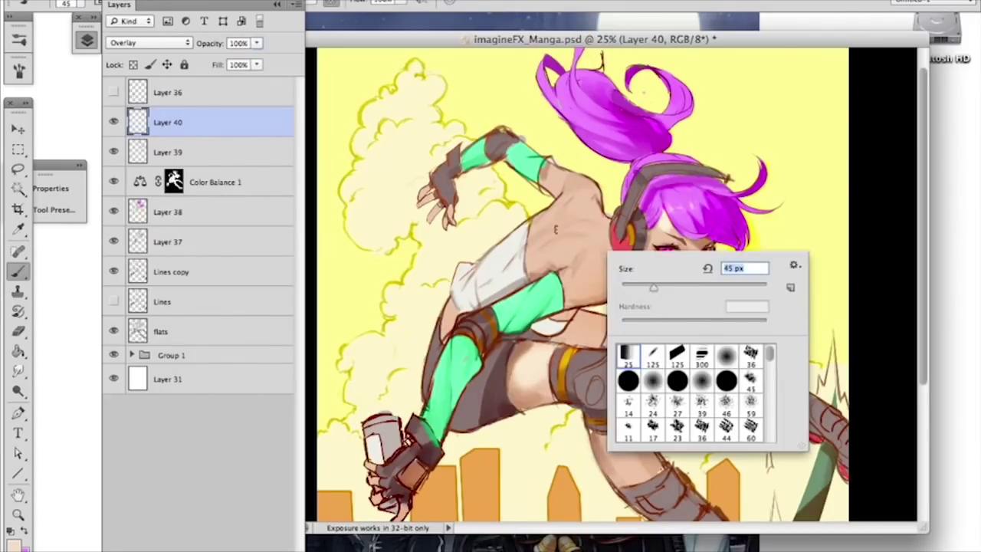
{"action": "left_click", "coordinate": [540, 292]}
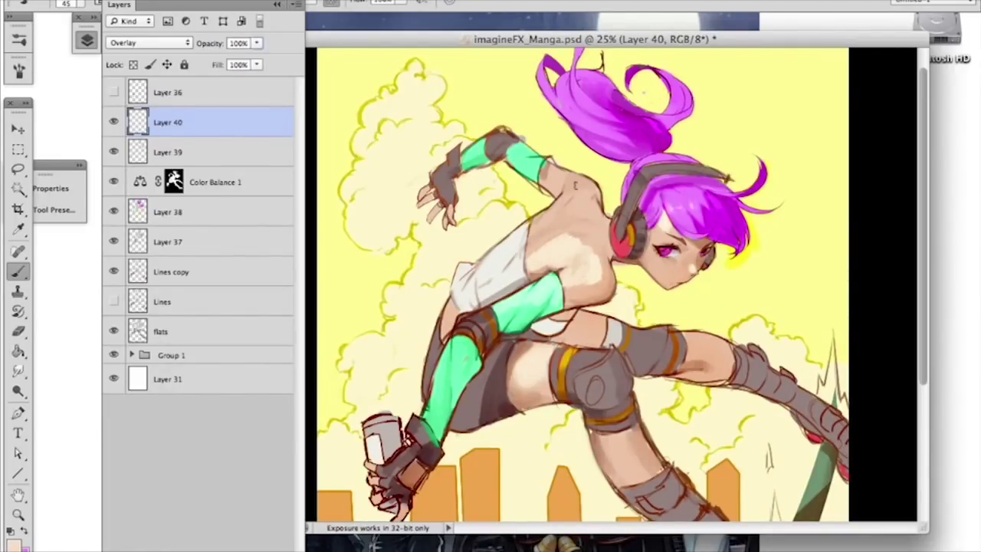
Step: Brighten the whole back and shoulders with the brush at 70 px, and compare the painting with the Overlay layer hidden
{"action": "right_click", "coordinate": [607, 255]}
{"action": "left_click_drag", "start_coordinate": [627, 278], "coordinate": [661, 287]}
{"action": "left_click", "coordinate": [575, 290]}
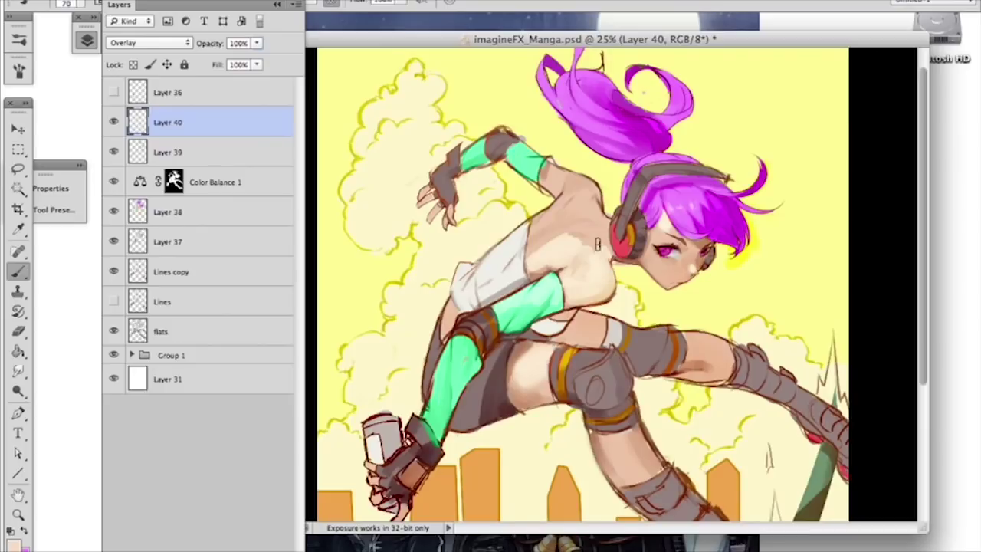
{"action": "mouse_move", "coordinate": [585, 249]}
{"action": "left_mouse_down"}
{"action": "mouse_move", "coordinate": [543, 240]}
{"action": "mouse_move", "coordinate": [550, 225]}
{"action": "mouse_move", "coordinate": [530, 258]}
{"action": "mouse_move", "coordinate": [542, 220]}
{"action": "mouse_move", "coordinate": [567, 207]}
{"action": "mouse_move", "coordinate": [586, 225]}
{"action": "left_mouse_up"}
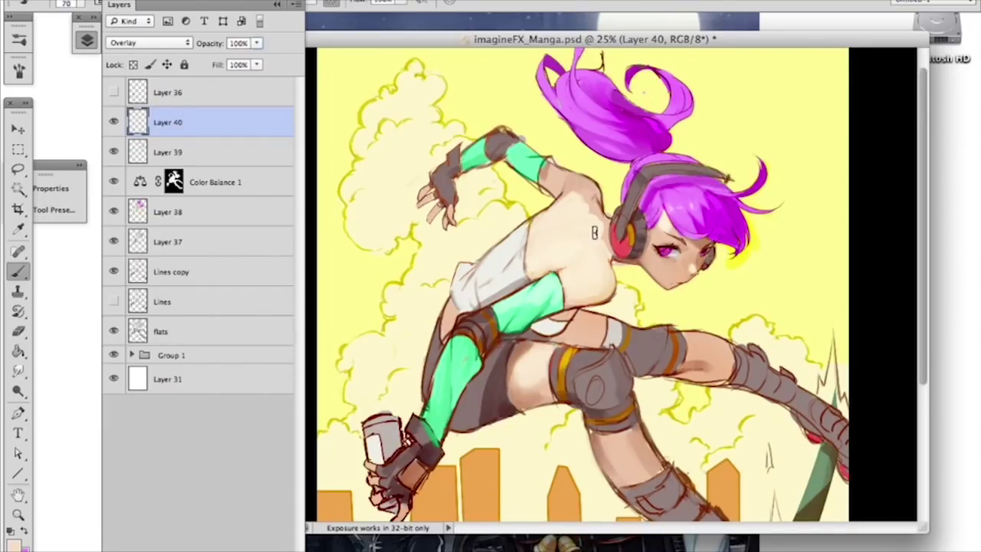
{"action": "mouse_move", "coordinate": [599, 228]}
{"action": "left_mouse_down"}
{"action": "mouse_move", "coordinate": [589, 196]}
{"action": "mouse_move", "coordinate": [575, 184]}
{"action": "mouse_move", "coordinate": [565, 200]}
{"action": "mouse_move", "coordinate": [552, 179]}
{"action": "mouse_move", "coordinate": [568, 192]}
{"action": "left_mouse_up"}
{"action": "key", "text": "super+minus"}
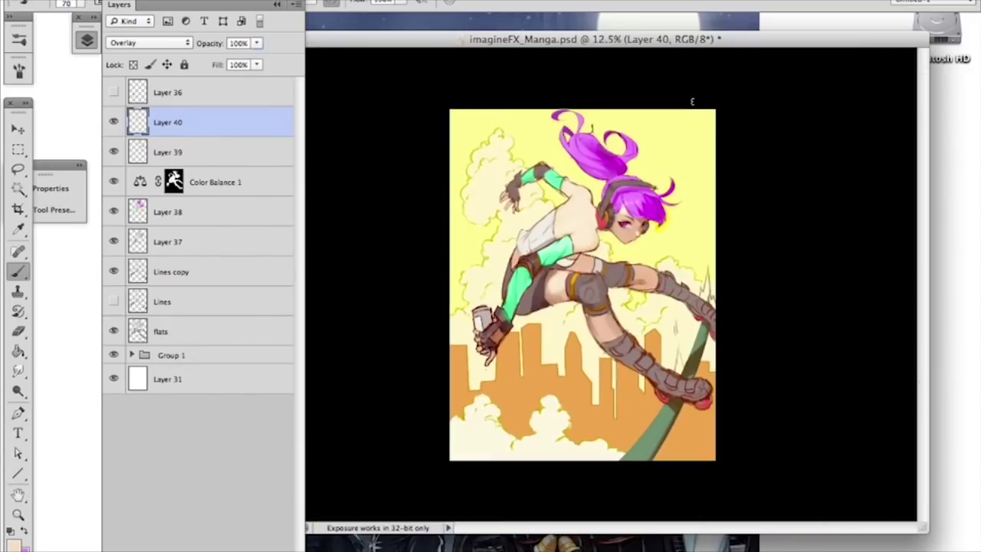
{"action": "left_click", "coordinate": [115, 124]}
{"action": "left_click", "coordinate": [115, 124]}
{"action": "key", "text": "super+plus"}
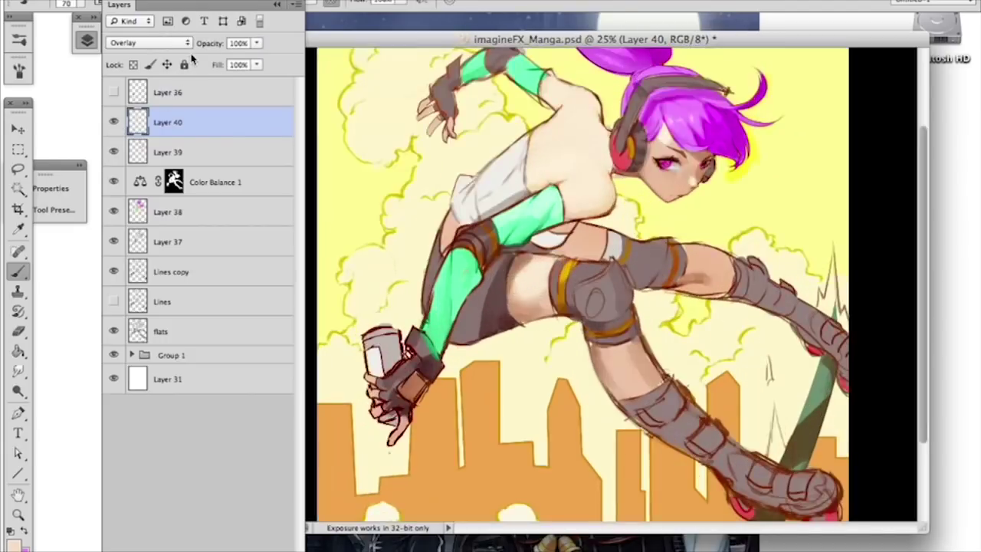
Step: Erase the highlight along the lower side of the back with a 153 px eraser
{"action": "left_click", "coordinate": [19, 331]}
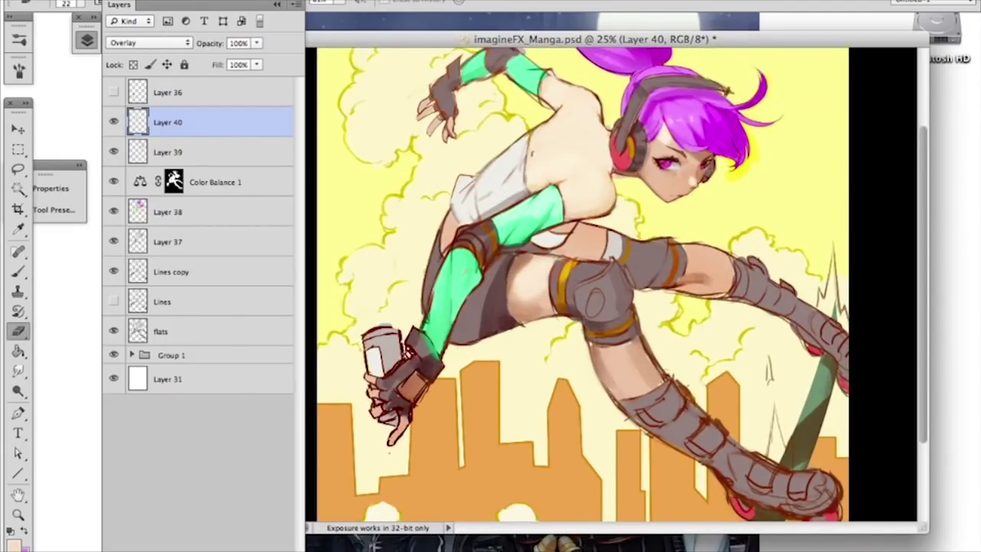
{"action": "right_click", "coordinate": [586, 145]}
{"action": "left_click_drag", "start_coordinate": [648, 170], "coordinate": [708, 170]}
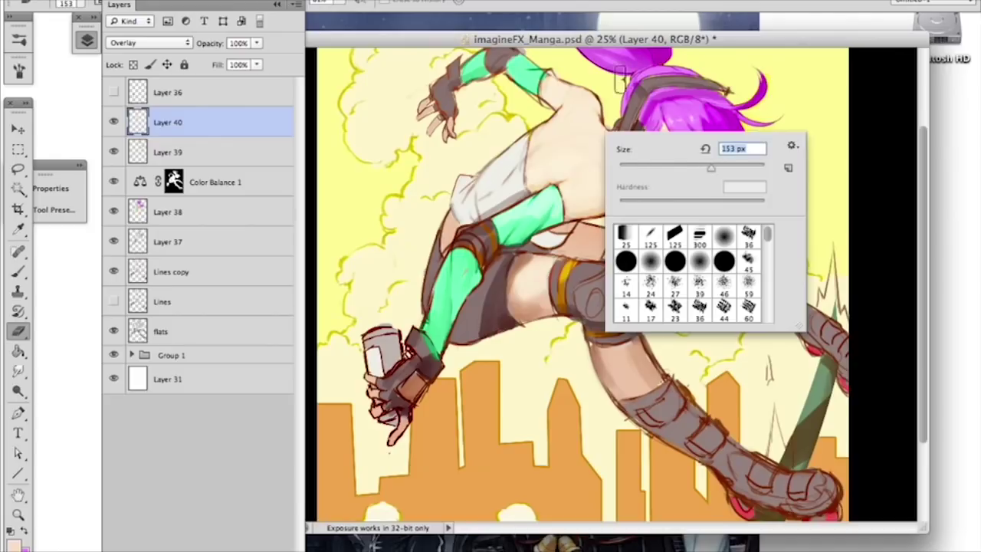
{"action": "left_click", "coordinate": [537, 181]}
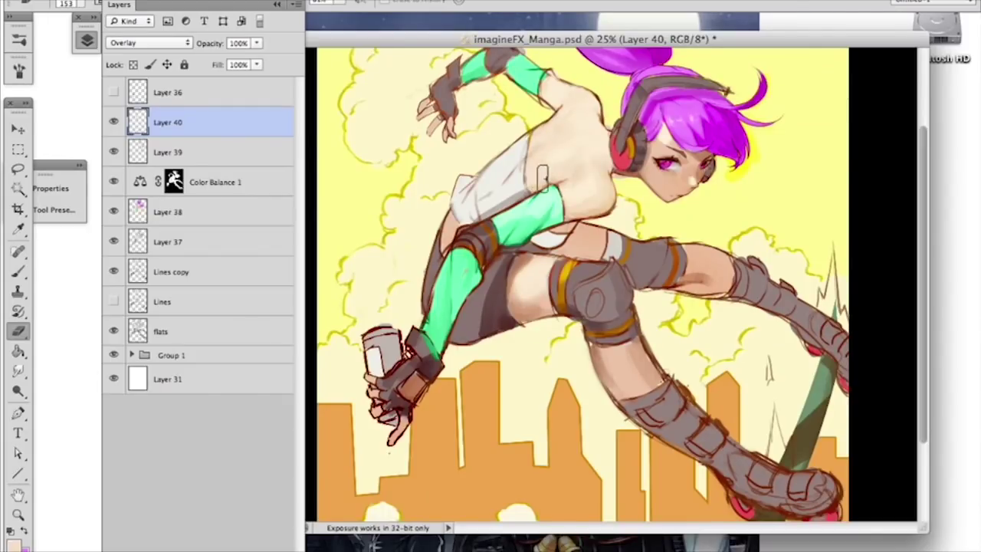
Step: Carve the shading around the shoulder blade and spine back out of the highlight with a 60 px eraser
{"action": "right_click", "coordinate": [605, 147]}
{"action": "type", "text": "60"}
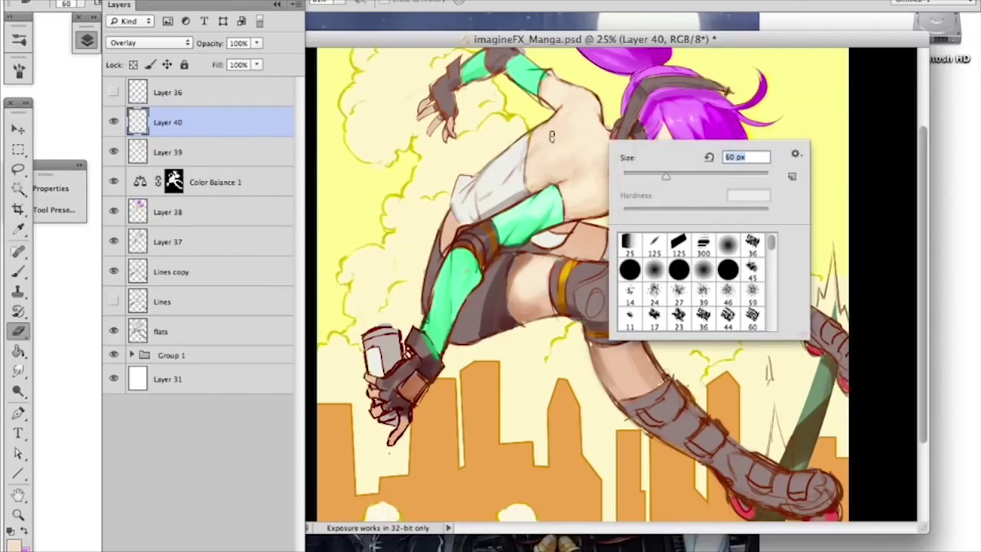
{"action": "key", "text": "Return"}
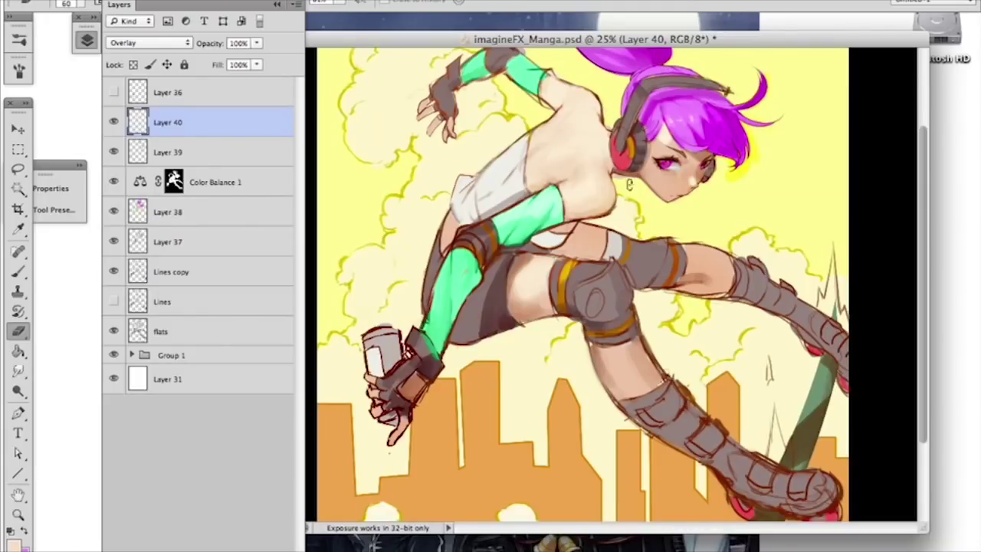
{"action": "mouse_move", "coordinate": [610, 180]}
{"action": "left_mouse_down"}
{"action": "mouse_move", "coordinate": [619, 126]}
{"action": "mouse_move", "coordinate": [605, 181]}
{"action": "left_mouse_up"}
{"action": "left_click_drag", "start_coordinate": [570, 169], "coordinate": [545, 186]}
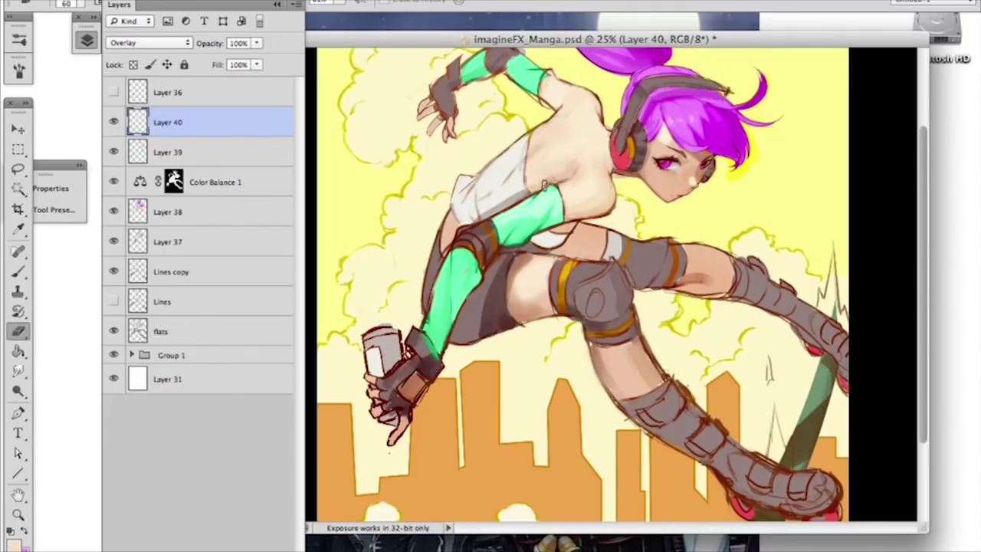
{"action": "mouse_move", "coordinate": [547, 159]}
{"action": "left_mouse_down"}
{"action": "mouse_move", "coordinate": [585, 125]}
{"action": "mouse_move", "coordinate": [596, 151]}
{"action": "left_mouse_up"}
{"action": "key", "text": "super+z"}
{"action": "key", "text": "ctrl+z"}
{"action": "key", "text": "ctrl+minus"}
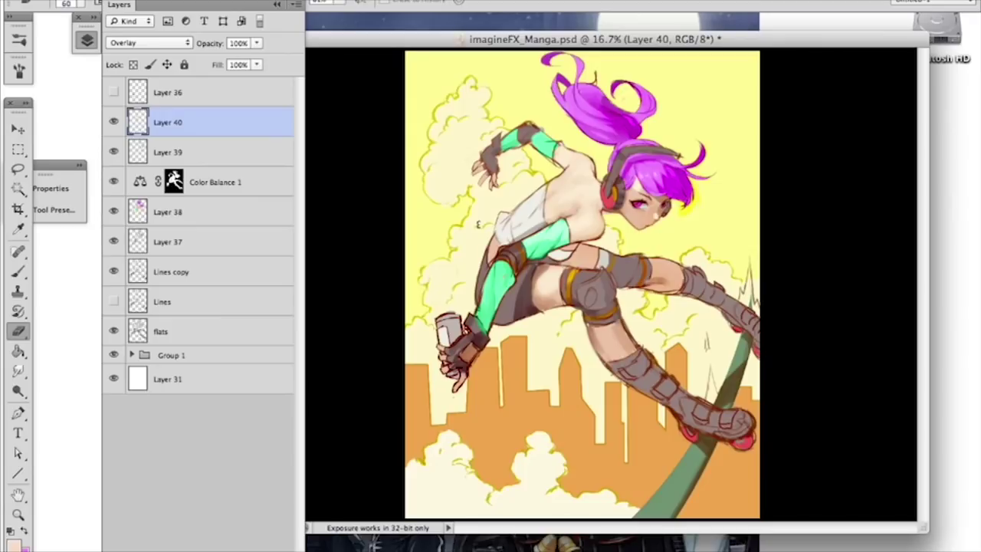
Step: Brighten the skin of the girl's cheek and forehead on the Overlay layer with the brush at 70 px
{"action": "key", "text": "super+plus"}
{"action": "key", "text": "super+plus"}
{"action": "key", "text": "super+plus"}
{"action": "left_click_drag", "start_coordinate": [625, 215], "coordinate": [451, 336]}
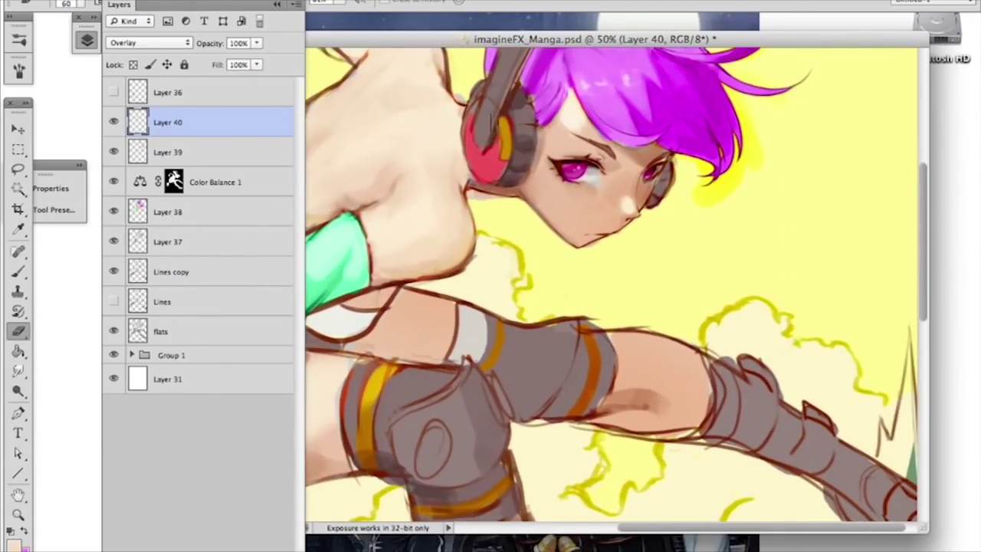
{"action": "left_click", "coordinate": [571, 114]}
{"action": "left_click", "coordinate": [619, 204]}
{"action": "key", "text": "b"}
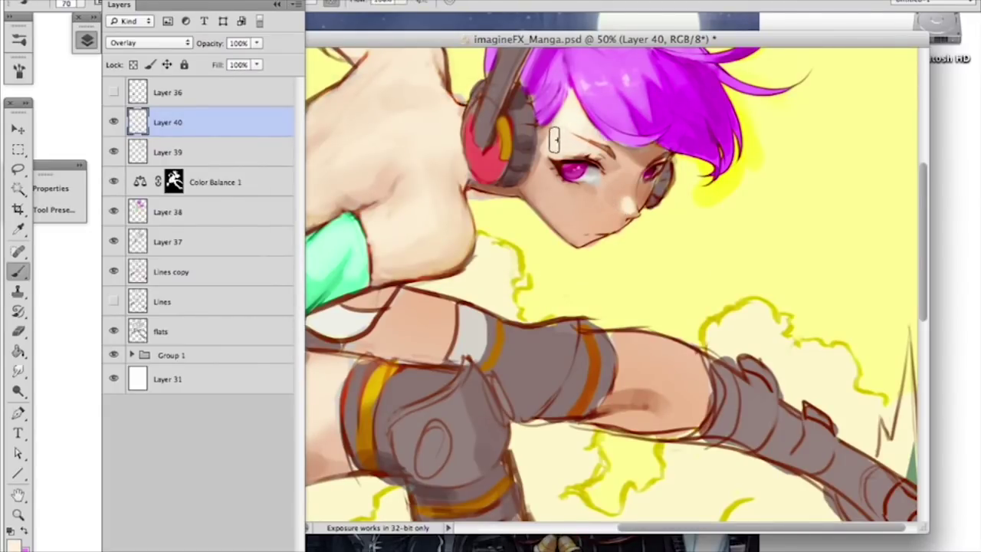
{"action": "mouse_move", "coordinate": [550, 171]}
{"action": "left_mouse_down"}
{"action": "mouse_move", "coordinate": [576, 199]}
{"action": "mouse_move", "coordinate": [606, 186]}
{"action": "mouse_move", "coordinate": [594, 219]}
{"action": "mouse_move", "coordinate": [543, 191]}
{"action": "mouse_move", "coordinate": [576, 232]}
{"action": "mouse_move", "coordinate": [540, 169]}
{"action": "mouse_move", "coordinate": [536, 104]}
{"action": "left_mouse_up"}
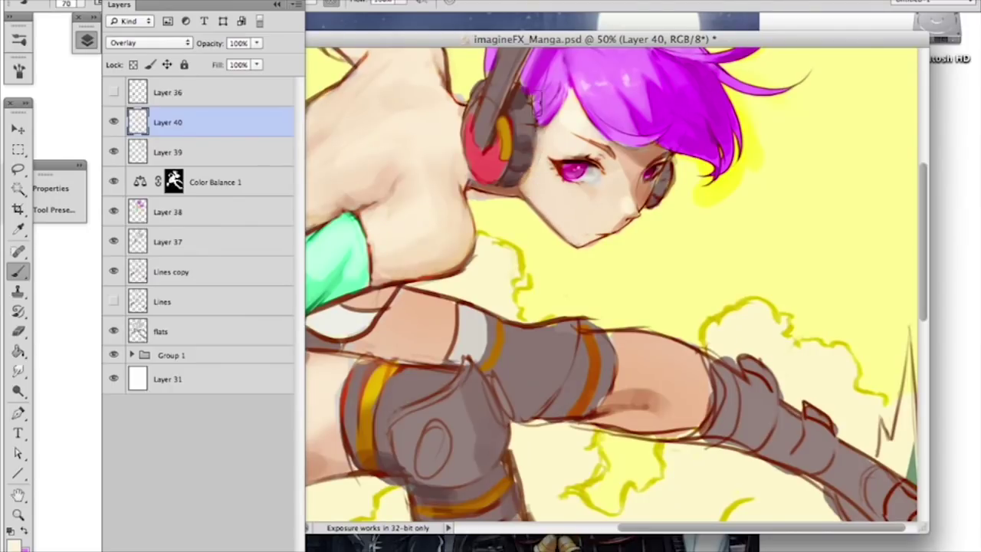
{"action": "key", "text": "super+minus"}
{"action": "key", "text": "super+minus"}
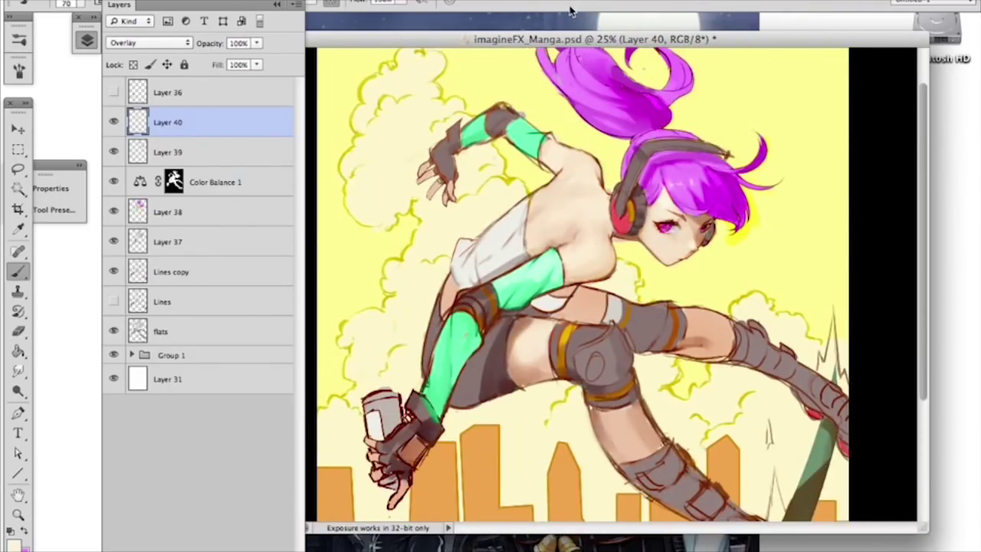
Step: Add a new layer above the Overlay layer, with the brush at 26 px and a brown skin tone sampled from the face
{"action": "right_click", "coordinate": [700, 235]}
{"action": "left_click_drag", "start_coordinate": [753, 266], "coordinate": [737, 265]}
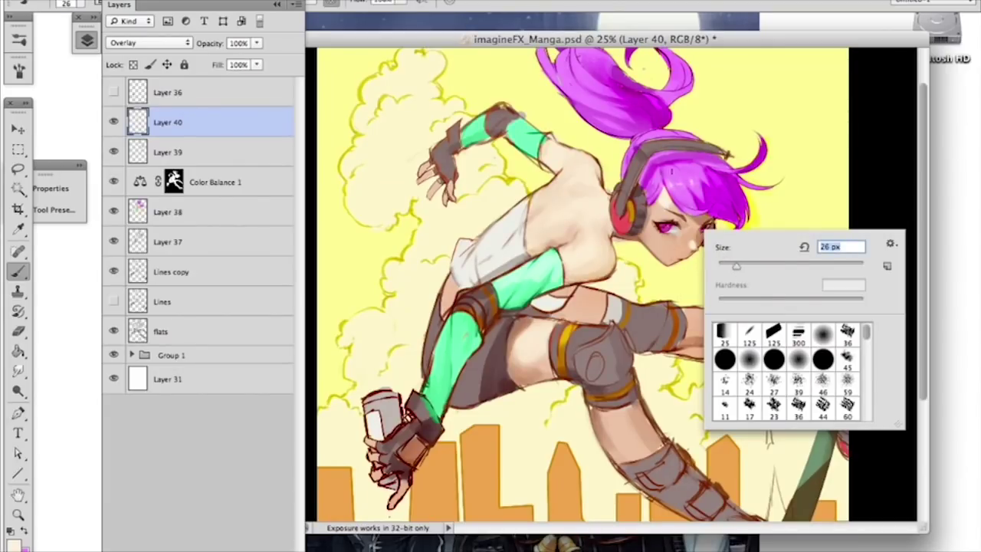
{"action": "left_click", "coordinate": [698, 222], "text": "alt"}
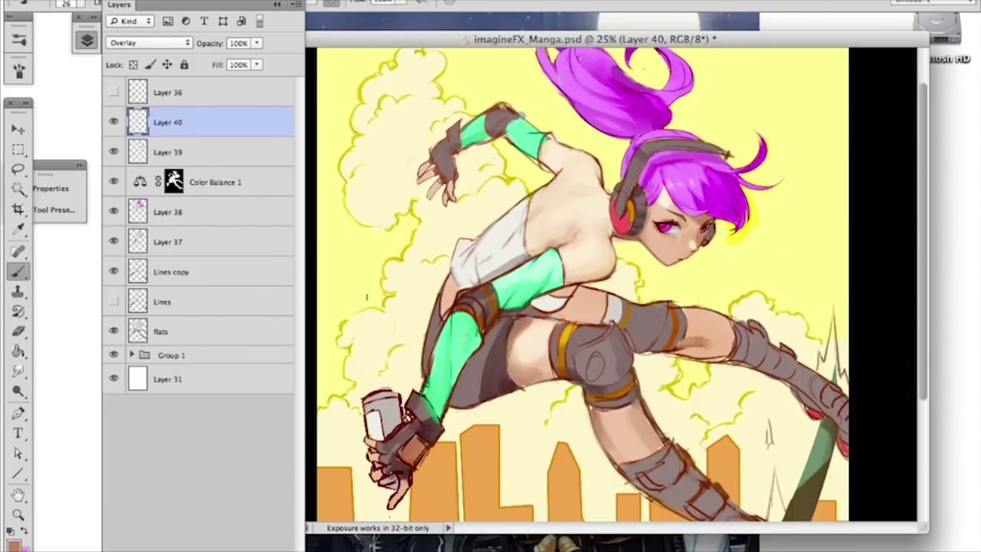
{"action": "left_click", "coordinate": [257, 549]}
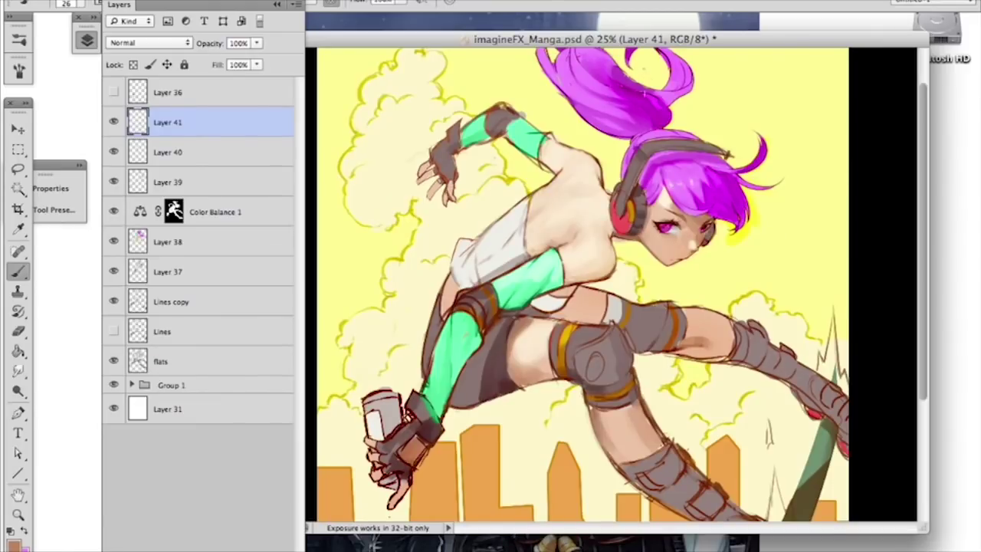
Step: Touch up the girl's hair with sampled purples on the new layer, using the brush at 26 px and 10 px
{"action": "left_click", "coordinate": [692, 228], "text": "alt"}
{"action": "left_click", "coordinate": [701, 167], "text": "alt"}
{"action": "left_click", "coordinate": [659, 163], "text": "alt"}
{"action": "scroll", "coordinate": [650, 163], "scroll_direction": "up", "scroll_amount": 2}
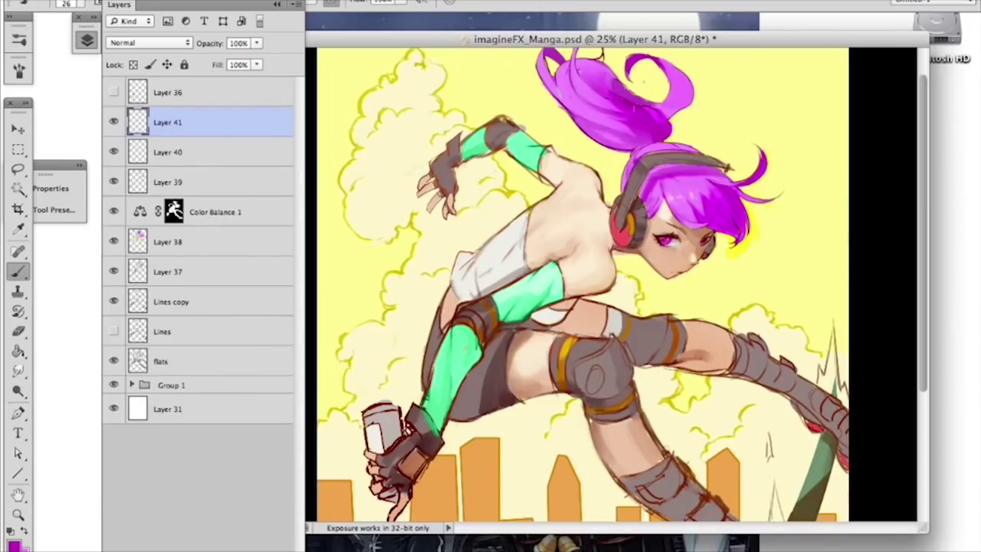
{"action": "right_click", "coordinate": [658, 119]}
{"action": "type", "text": "10"}
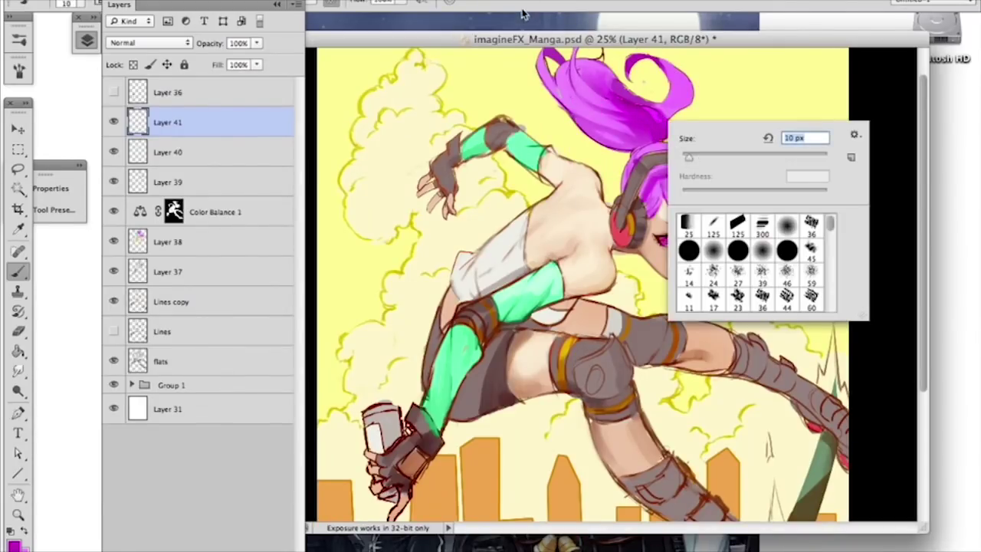
{"action": "key", "text": "Return"}
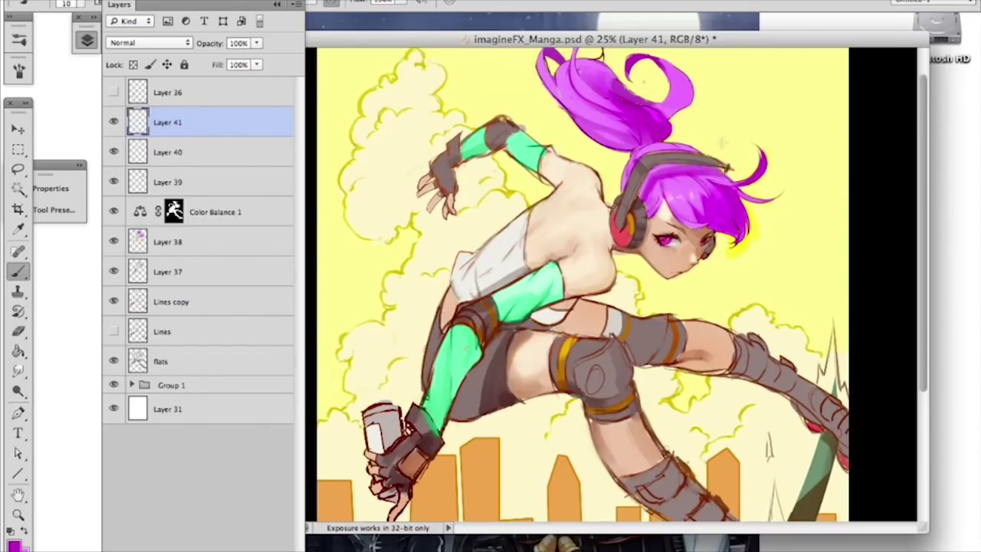
Step: Paint light purple highlights on the fringe, replacing the undone stroke, with the slanted 125 preset brush at 17 px
{"action": "right_click", "coordinate": [712, 177]}
{"action": "left_click", "coordinate": [769, 231]}
{"action": "left_click_drag", "start_coordinate": [712, 187], "coordinate": [734, 205]}
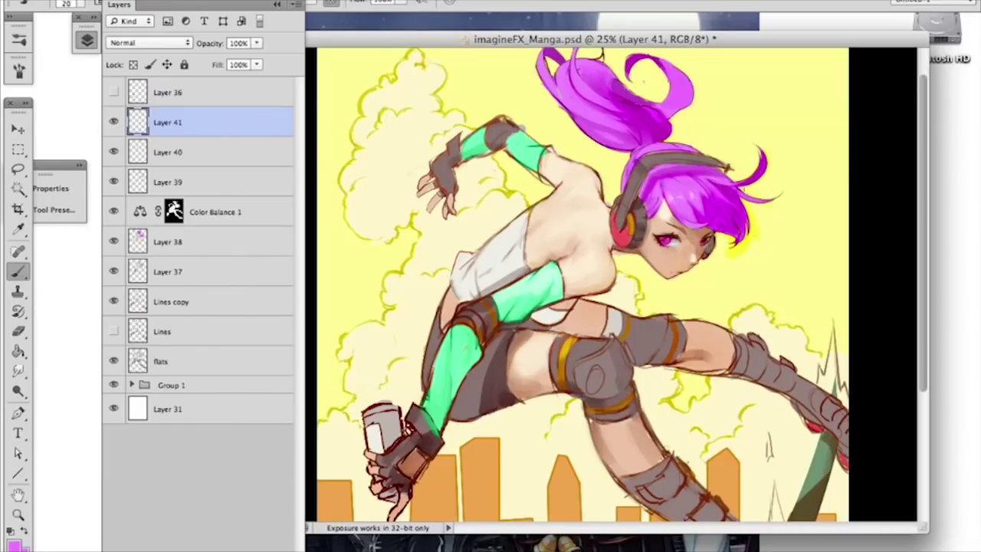
{"action": "key", "text": "super+z"}
{"action": "right_click", "coordinate": [744, 189]}
{"action": "left_click_drag", "start_coordinate": [777, 236], "coordinate": [785, 254]}
{"action": "left_click", "coordinate": [748, 202]}
{"action": "right_click", "coordinate": [751, 208]}
{"action": "left_click", "coordinate": [829, 320]}
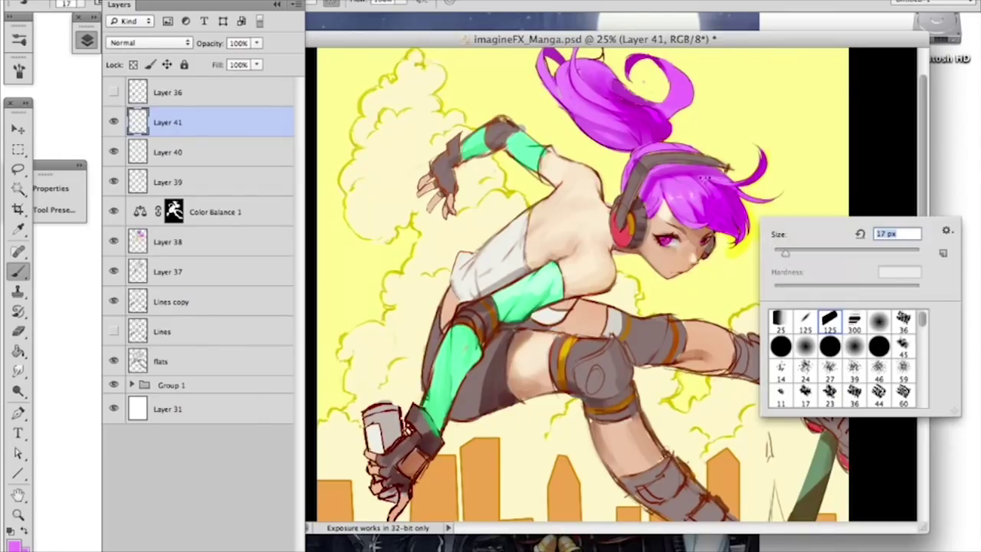
{"action": "key", "text": "Return"}
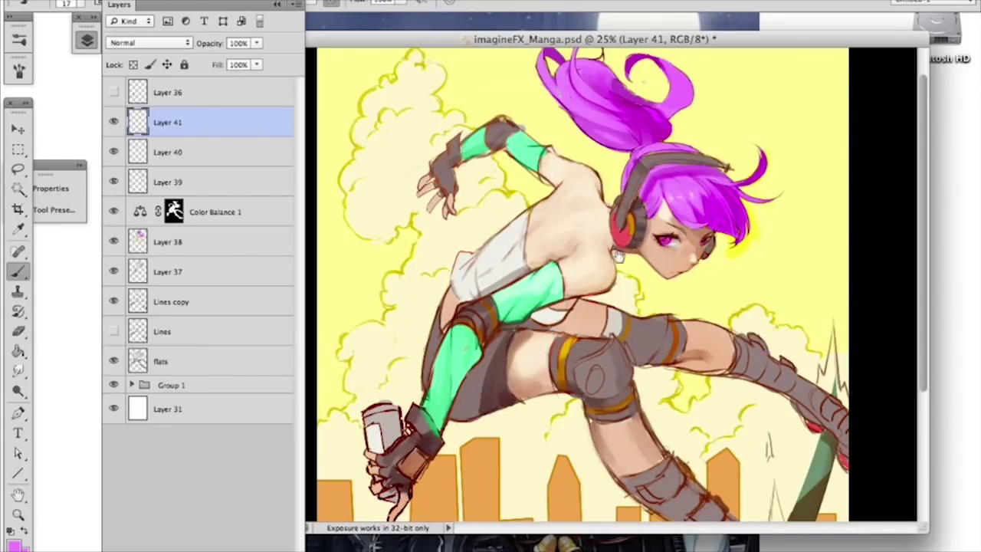
Step: Paint light purple highlights where the ponytail meets the head
{"action": "scroll", "coordinate": [613, 177], "scroll_direction": "up", "scroll_amount": 2}
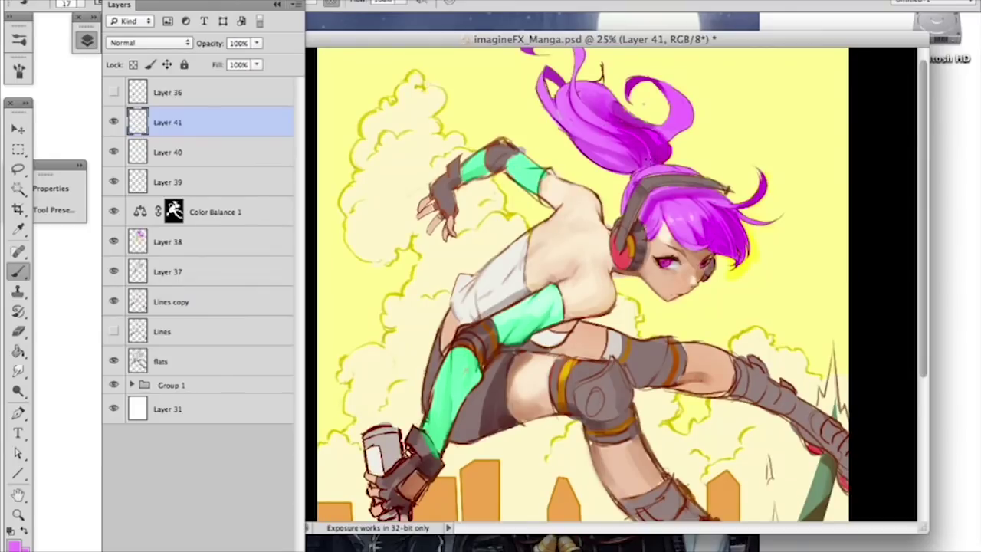
{"action": "mouse_move", "coordinate": [622, 128]}
{"action": "left_mouse_down"}
{"action": "mouse_move", "coordinate": [657, 152]}
{"action": "mouse_move", "coordinate": [652, 137]}
{"action": "left_mouse_up"}
{"action": "scroll", "coordinate": [609, 62], "scroll_direction": "up", "scroll_amount": 2}
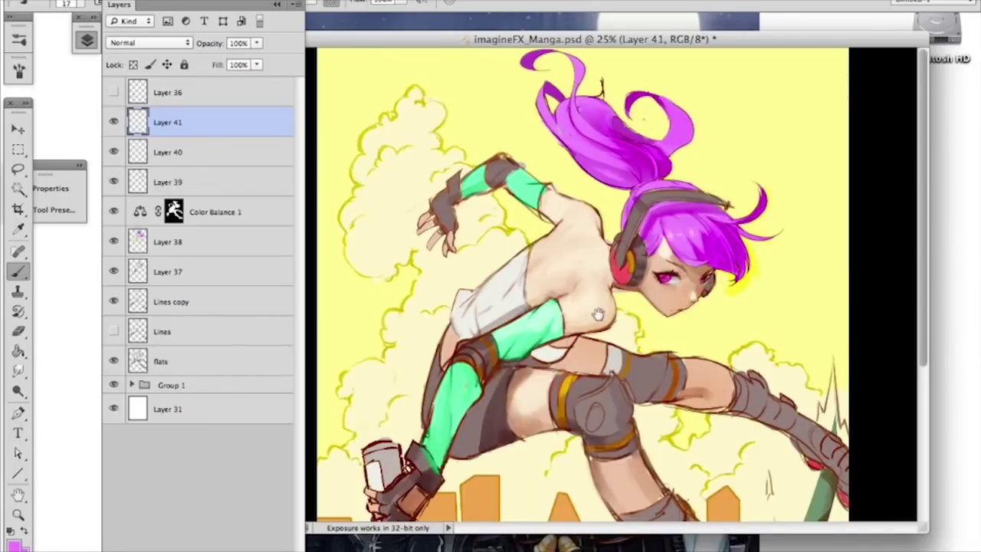
{"action": "scroll", "coordinate": [598, 314], "scroll_direction": "down", "scroll_amount": 4}
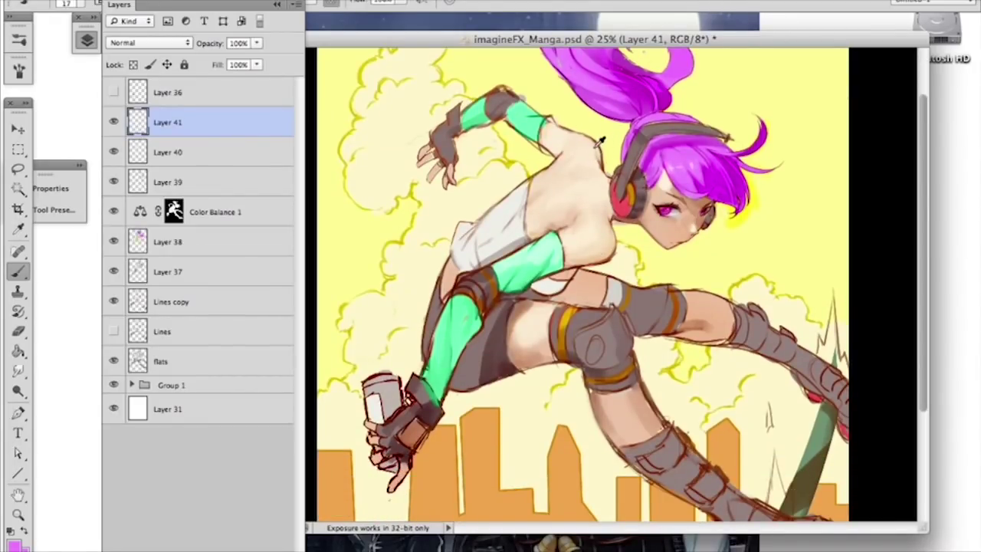
Step: Touch up the green sleeve on the lower arm with its sampled green and the brush at 28 px
{"action": "right_click", "coordinate": [655, 142]}
{"action": "left_click_drag", "start_coordinate": [690, 181], "coordinate": [696, 180]}
{"action": "left_click", "coordinate": [584, 230]}
{"action": "left_click", "coordinate": [469, 305], "text": "alt"}
{"action": "left_click_drag", "start_coordinate": [636, 40], "coordinate": [653, 37]}
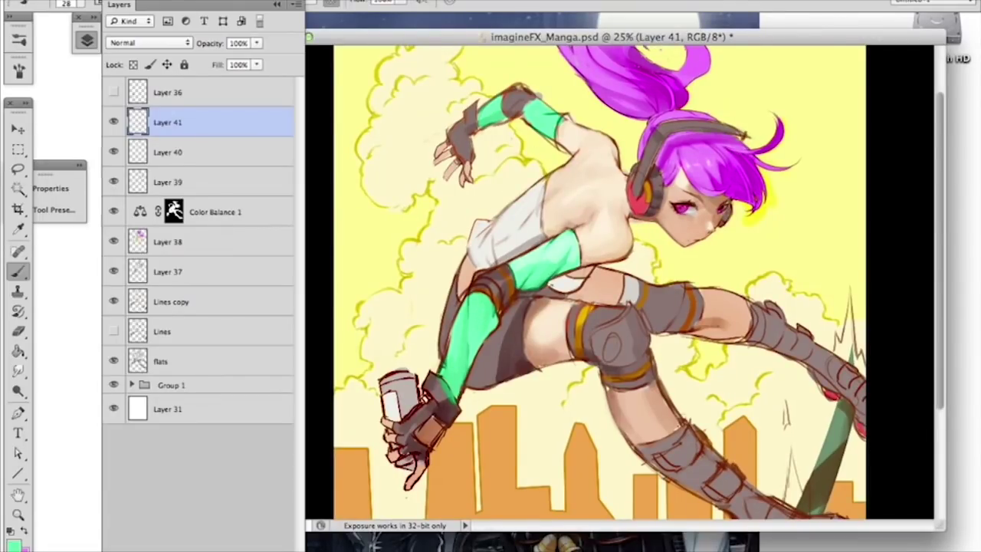
Step: Darken the shorts with a sampled dark brown, using the selection of the flats layer and the brush at 99 px and 67 px
{"action": "left_click", "coordinate": [516, 331], "text": "alt"}
{"action": "left_click_drag", "start_coordinate": [524, 306], "coordinate": [502, 342]}
{"action": "right_click", "coordinate": [604, 355]}
{"action": "key", "text": "Escape"}
{"action": "left_click", "coordinate": [138, 361], "text": "super"}
{"action": "right_click", "coordinate": [512, 370]}
{"action": "type", "text": "99"}
{"action": "key", "text": "Return"}
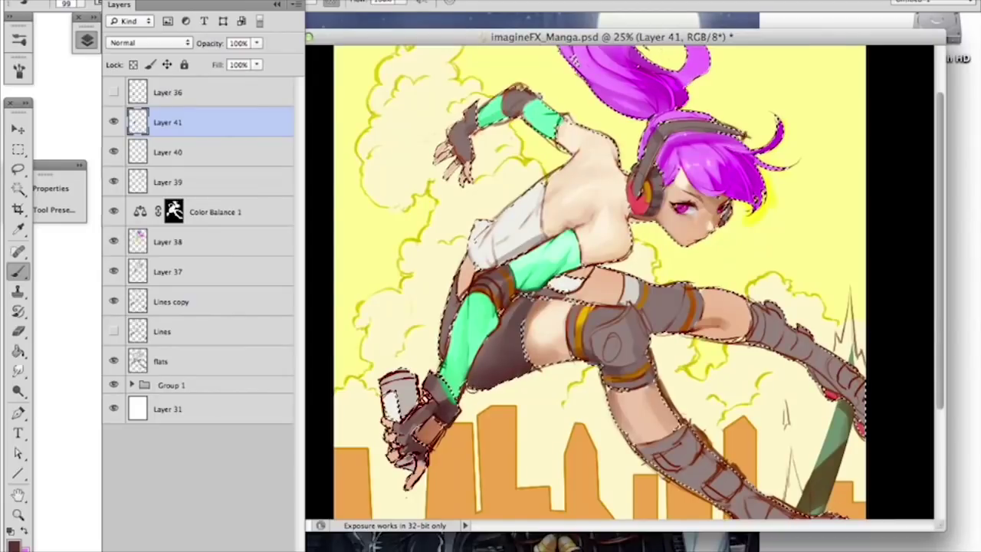
{"action": "key", "text": "ctrl+d"}
{"action": "right_click", "coordinate": [587, 331]}
{"action": "left_click", "coordinate": [624, 426]}
{"action": "left_click", "coordinate": [508, 376]}
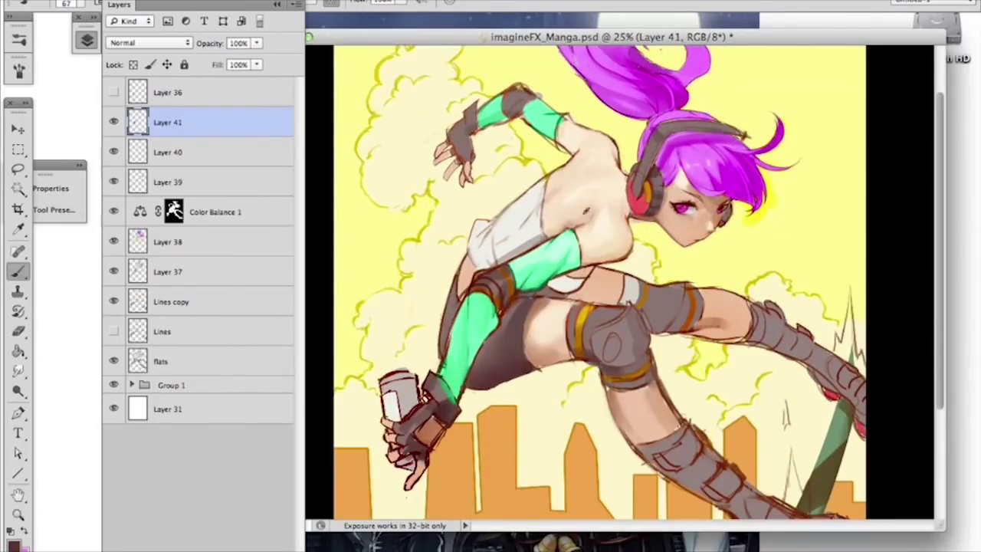
Step: Blend sampled skin tones into the shading of the back with a soft round brush at 38 px
{"action": "right_click", "coordinate": [554, 305]}
{"action": "left_click", "coordinate": [668, 432]}
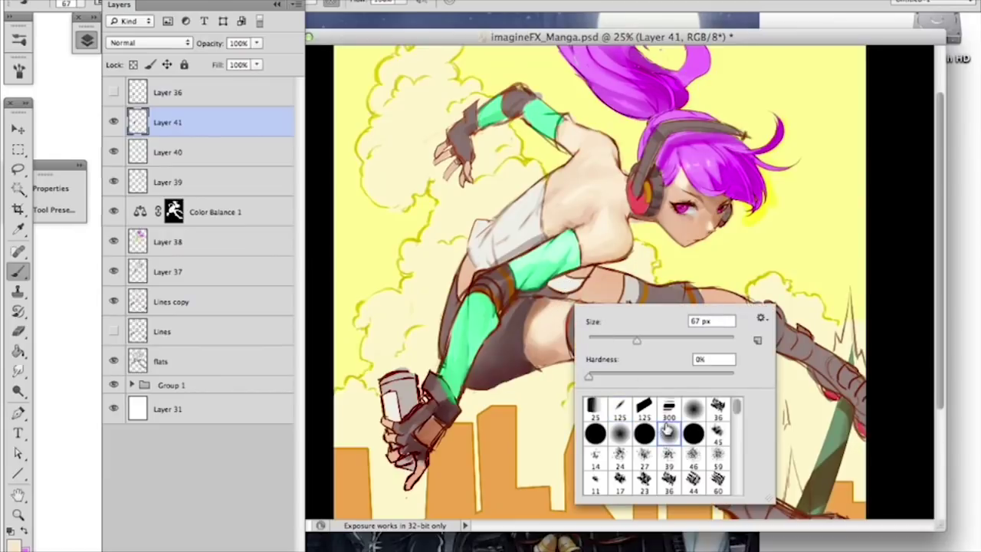
{"action": "left_click", "coordinate": [579, 220], "text": "alt"}
{"action": "right_click", "coordinate": [587, 222]}
{"action": "left_click", "coordinate": [637, 249]}
{"action": "key", "text": "Return"}
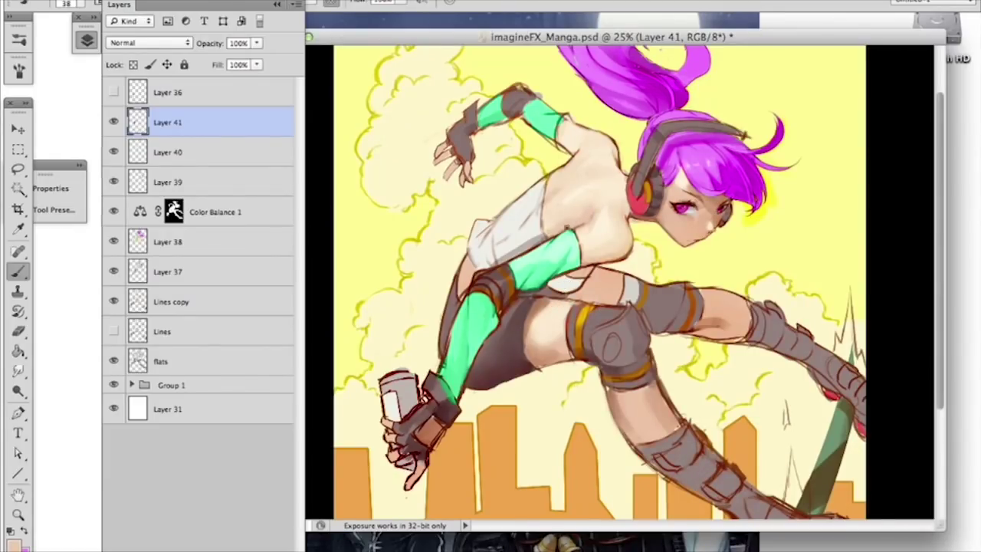
{"action": "left_click", "coordinate": [595, 217], "text": "alt"}
{"action": "left_click_drag", "start_coordinate": [597, 213], "coordinate": [591, 222]}
{"action": "left_click", "coordinate": [602, 213], "text": "alt"}
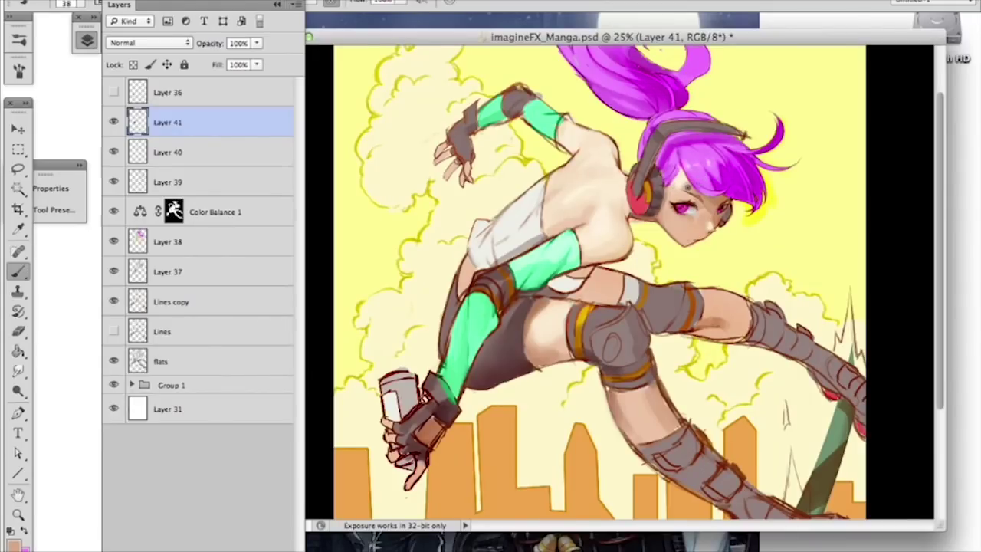
Step: Touch up the forehead, hair, headphones and white top with colors sampled from each, using the soft brush at 29 px
{"action": "left_click", "coordinate": [678, 199], "text": "alt"}
{"action": "left_click", "coordinate": [675, 135], "text": "alt"}
{"action": "right_click", "coordinate": [739, 132]}
{"action": "left_click", "coordinate": [773, 168]}
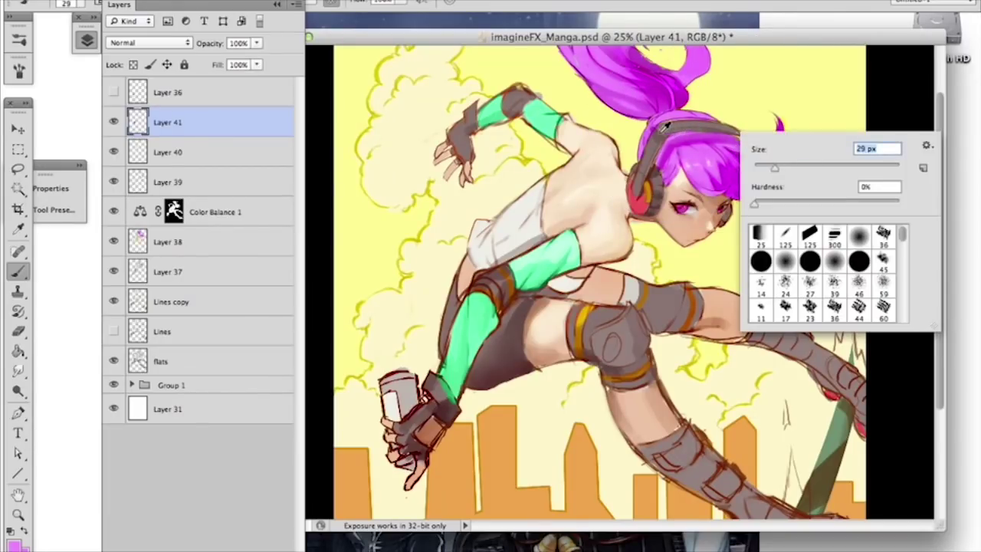
{"action": "left_click", "coordinate": [658, 198], "text": "alt"}
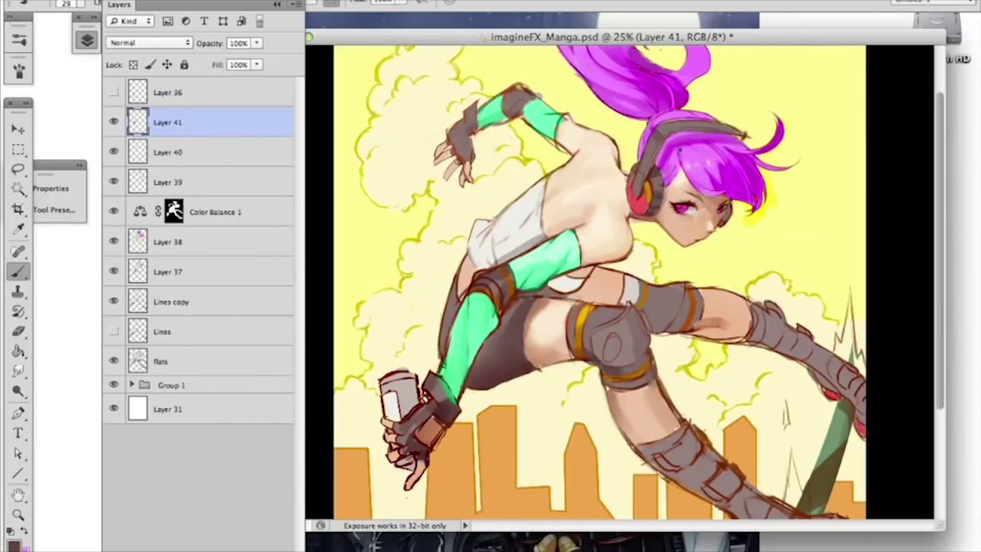
{"action": "left_click", "coordinate": [514, 225], "text": "alt"}
{"action": "scroll", "coordinate": [677, 273], "scroll_direction": "down", "scroll_amount": 3}
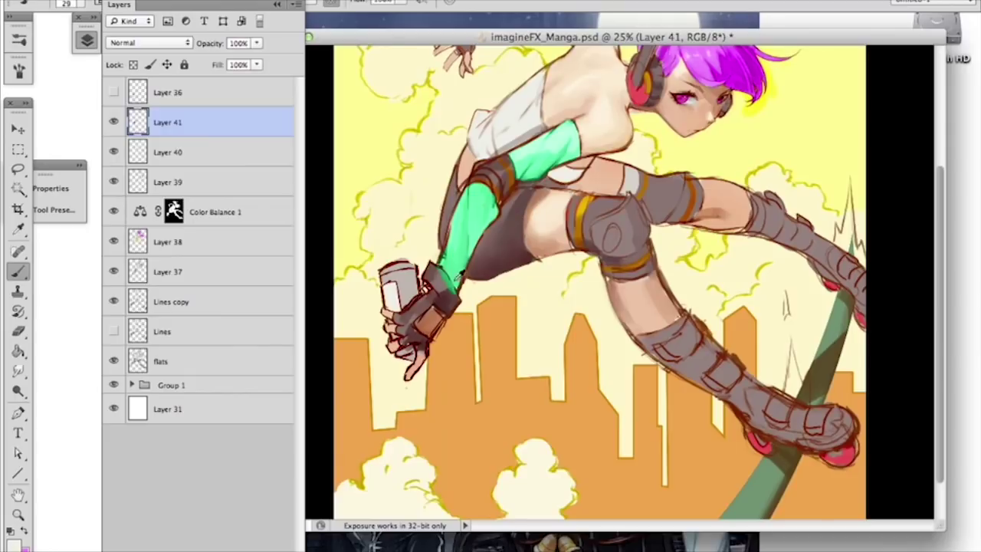
Step: Clean up the cuff of the can-holding glove with sampled dark tones and the 25 px preset brush
{"action": "right_click", "coordinate": [462, 272]}
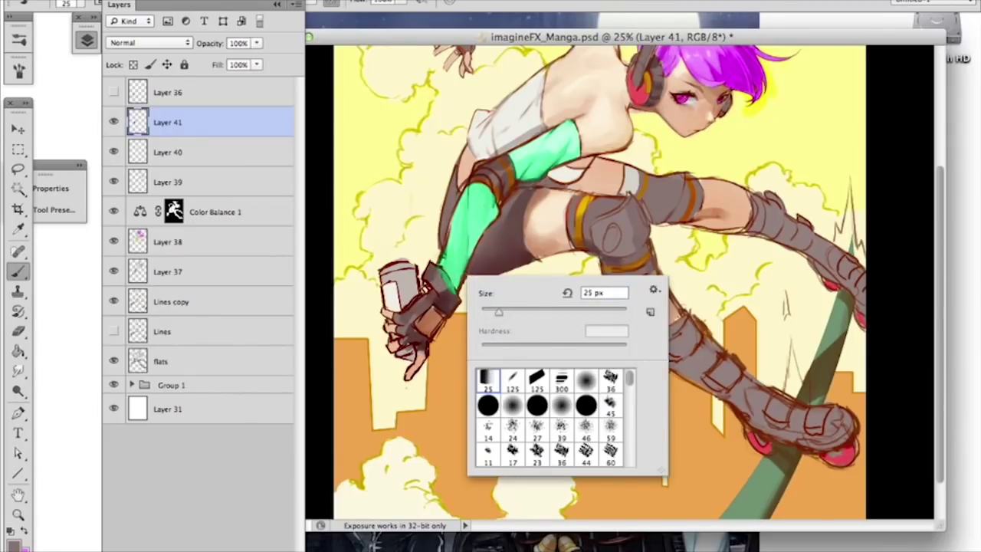
{"action": "left_click", "coordinate": [444, 280]}
{"action": "left_click", "coordinate": [446, 298], "text": "alt"}
{"action": "left_click_drag", "start_coordinate": [458, 286], "coordinate": [450, 293]}
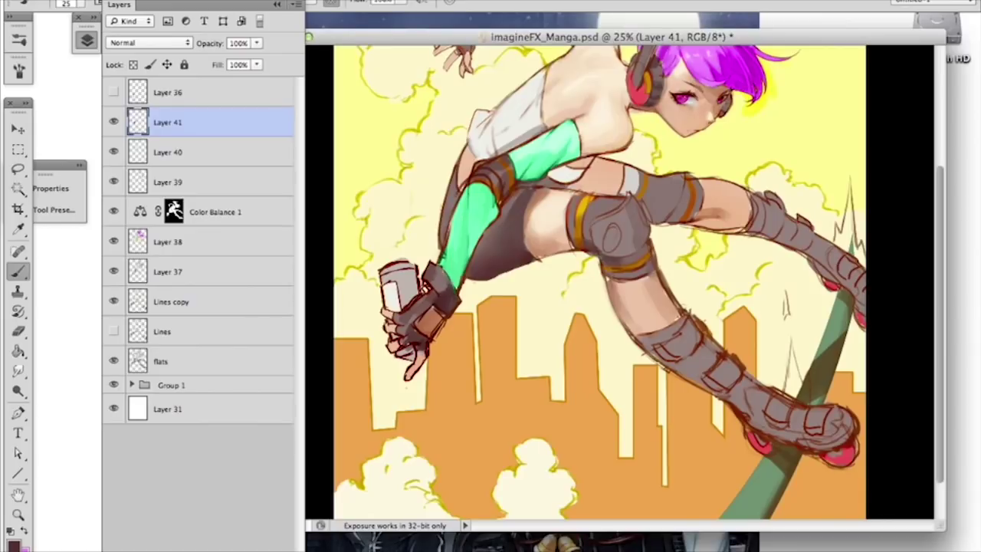
Step: Shade the elbow pad in dark brown, with the brush enlarged to 46 px and reduced to 22 px
{"action": "right_click", "coordinate": [469, 268]}
{"action": "left_click_drag", "start_coordinate": [524, 301], "coordinate": [528, 301]}
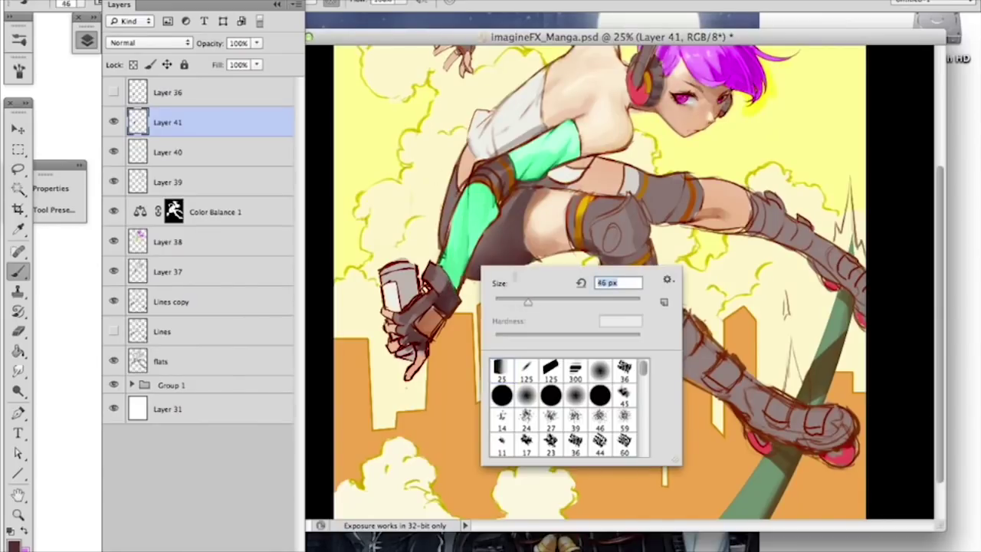
{"action": "left_click", "coordinate": [504, 173]}
{"action": "right_click", "coordinate": [507, 185]}
{"action": "type", "text": "22"}
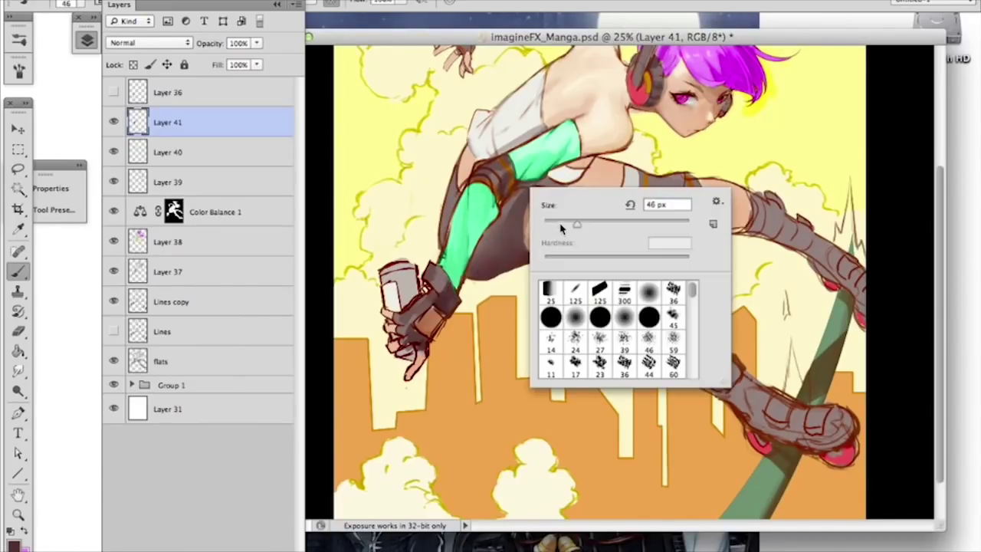
{"action": "key", "text": "Return"}
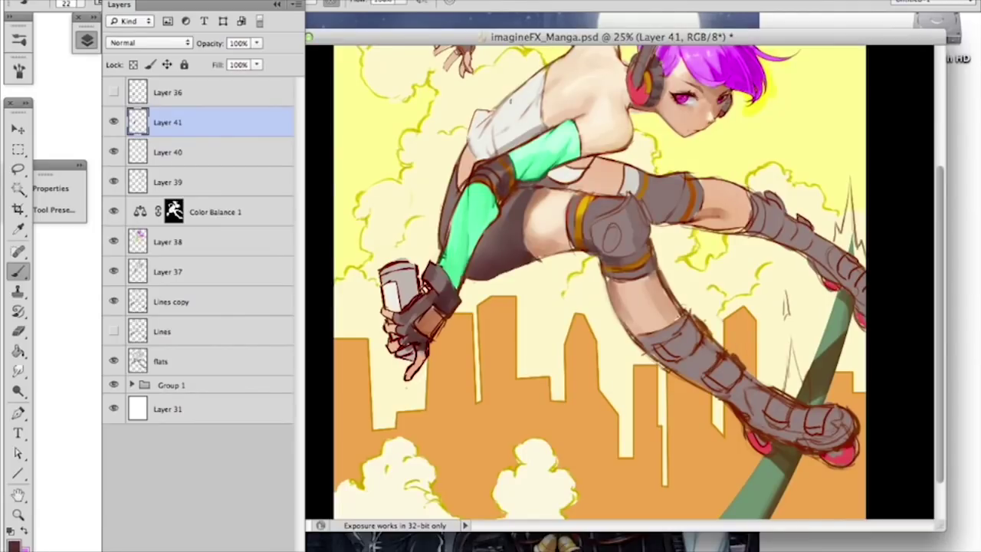
Step: Touch up the front knee pad and its yellow straps with sampled colors and the 22 px brush
{"action": "left_click", "coordinate": [588, 196], "text": "alt"}
{"action": "left_click", "coordinate": [579, 219], "text": "alt"}
{"action": "left_click", "coordinate": [586, 210], "text": "alt"}
{"action": "left_click", "coordinate": [640, 261], "text": "alt"}
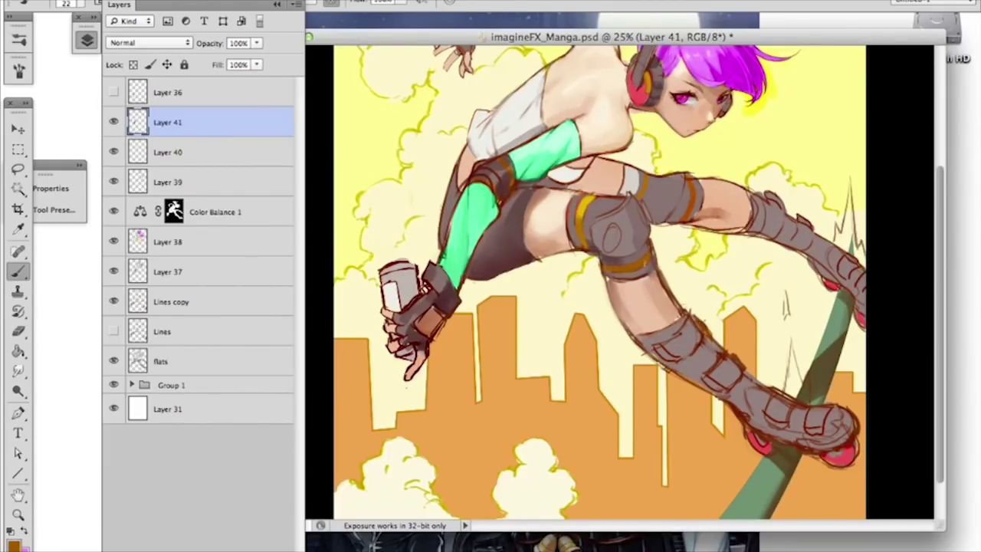
{"action": "left_click", "coordinate": [592, 203], "text": "alt"}
Step: Paint over the white band on the far thigh with sampled skin tone at 36 px, and save the document
{"action": "left_click", "coordinate": [612, 175], "text": "alt"}
{"action": "right_click", "coordinate": [619, 171]}
{"action": "left_click", "coordinate": [679, 211]}
{"action": "left_click_drag", "start_coordinate": [622, 168], "coordinate": [625, 175]}
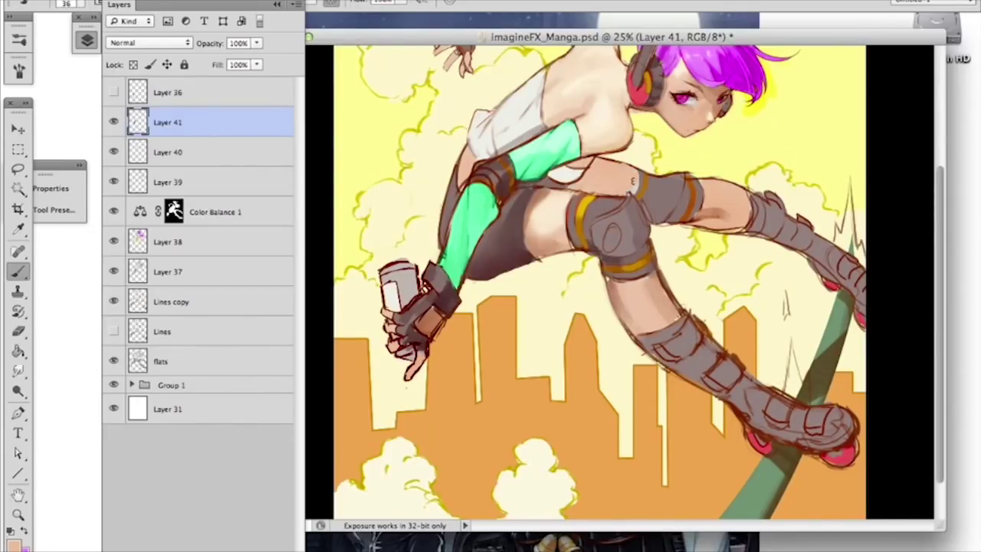
{"action": "key", "text": "super+s"}
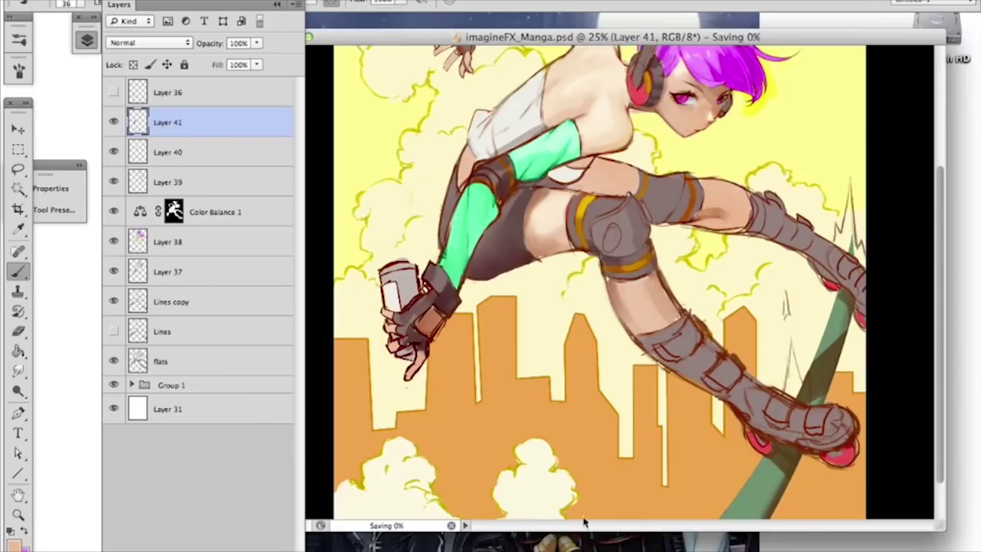
Step: Add another new layer above Layer 41 for detailing the girl's face
{"action": "key", "text": "Tab"}
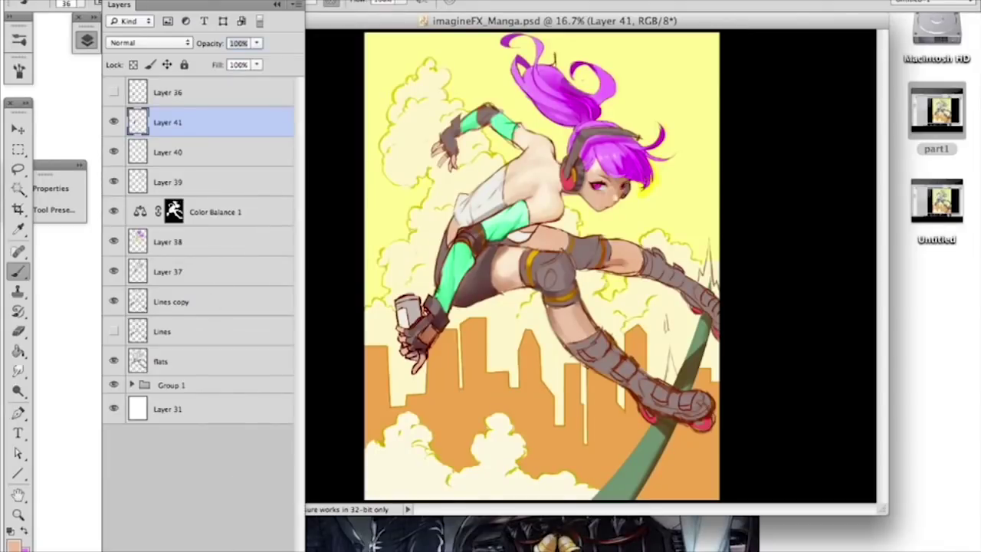
{"action": "left_click", "coordinate": [239, 549]}
{"action": "key", "text": "super+plus"}
{"action": "key", "text": "super+plus"}
{"action": "key", "text": "super+plus"}
{"action": "left_click_drag", "start_coordinate": [695, 181], "coordinate": [563, 337]}
{"action": "key", "text": "super+plus"}
{"action": "key", "text": "super+plus"}
{"action": "left_click_drag", "start_coordinate": [628, 235], "coordinate": [568, 302]}
Step: Clean up the lower edge of the near eye with sampled skin and eye-white tones, using the brush at 8 px and 7 px
{"action": "right_click", "coordinate": [623, 180]}
{"action": "left_click", "coordinate": [644, 213]}
{"action": "left_click", "coordinate": [506, 161], "text": "alt"}
{"action": "left_click", "coordinate": [536, 170], "text": "alt"}
{"action": "right_click", "coordinate": [541, 171]}
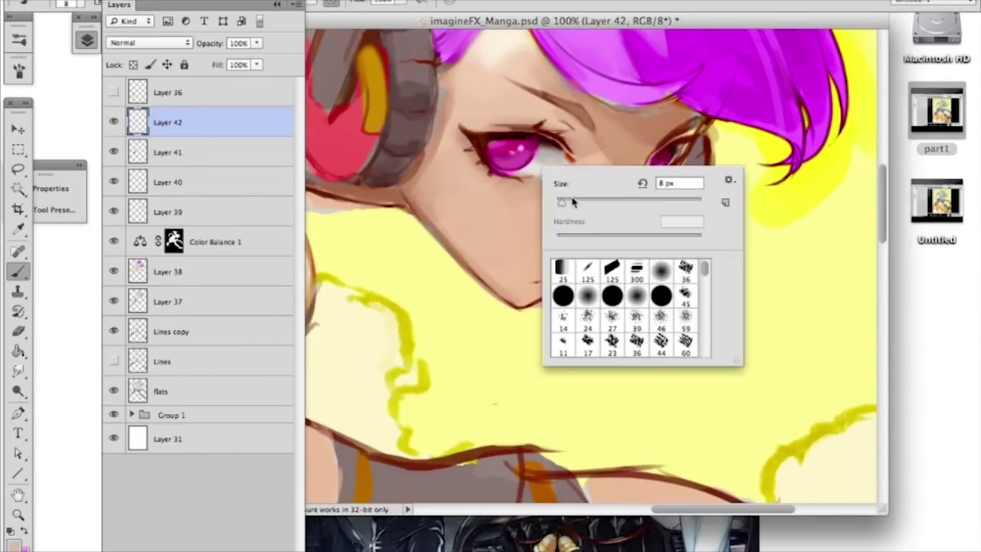
{"action": "key", "text": "Return"}
{"action": "left_click", "coordinate": [545, 181], "text": "alt"}
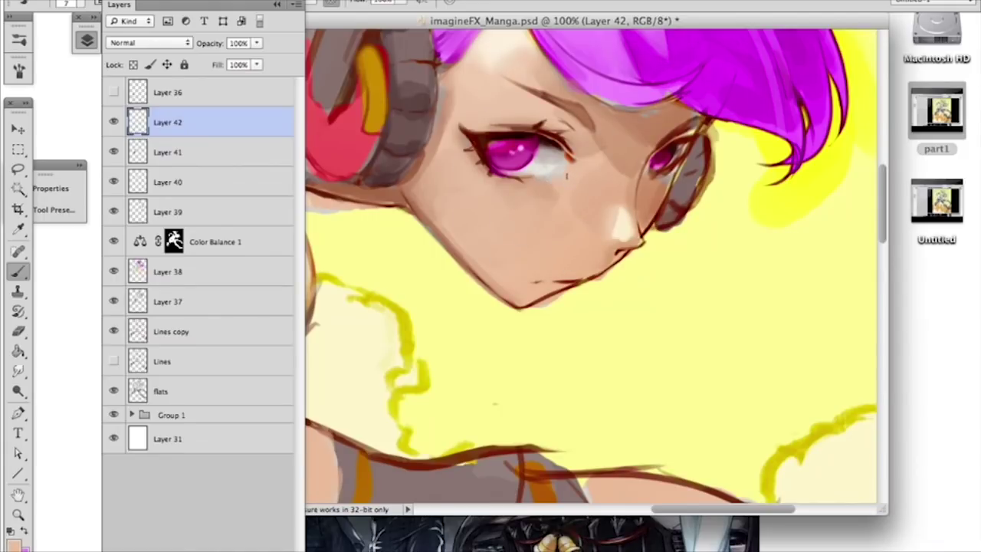
{"action": "left_click", "coordinate": [548, 167], "text": "alt"}
{"action": "mouse_move", "coordinate": [529, 173]}
{"action": "left_mouse_down"}
{"action": "mouse_move", "coordinate": [541, 163]}
{"action": "mouse_move", "coordinate": [537, 175]}
{"action": "left_mouse_up"}
{"action": "left_click", "coordinate": [521, 181], "text": "alt"}
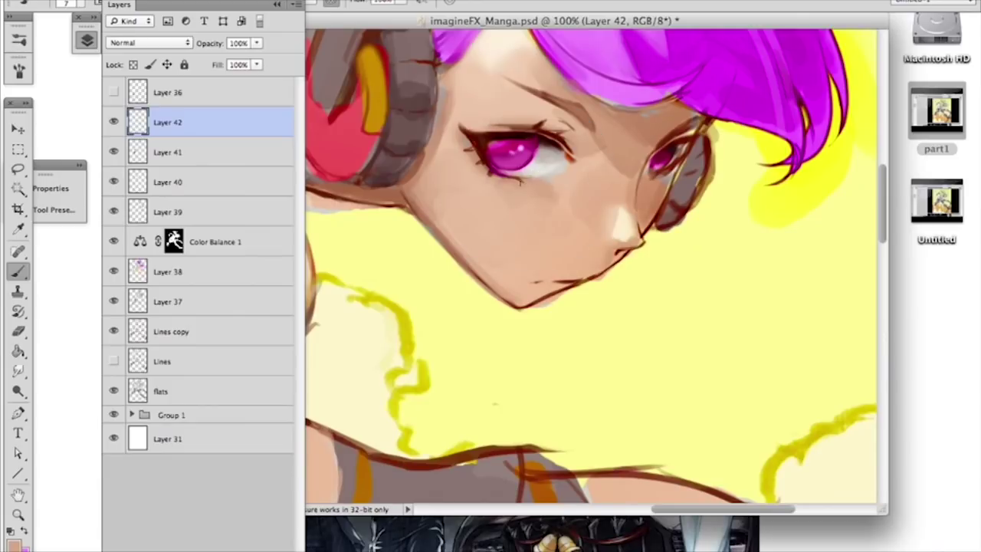
Step: Refine the near eye's lash line and iris edge with sampled dark and magenta tones at 6 px
{"action": "left_click", "coordinate": [482, 147], "text": "alt"}
{"action": "right_click", "coordinate": [512, 151]}
{"action": "left_click", "coordinate": [586, 254]}
{"action": "left_click", "coordinate": [543, 186]}
{"action": "left_click", "coordinate": [514, 135], "text": "alt"}
{"action": "right_click", "coordinate": [534, 160]}
{"action": "left_click", "coordinate": [552, 196]}
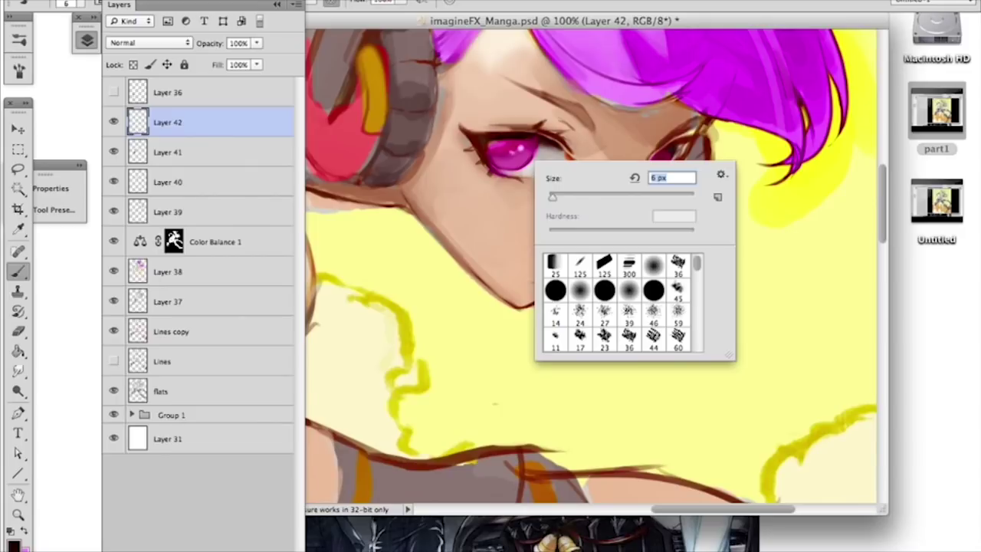
{"action": "key", "text": "Return"}
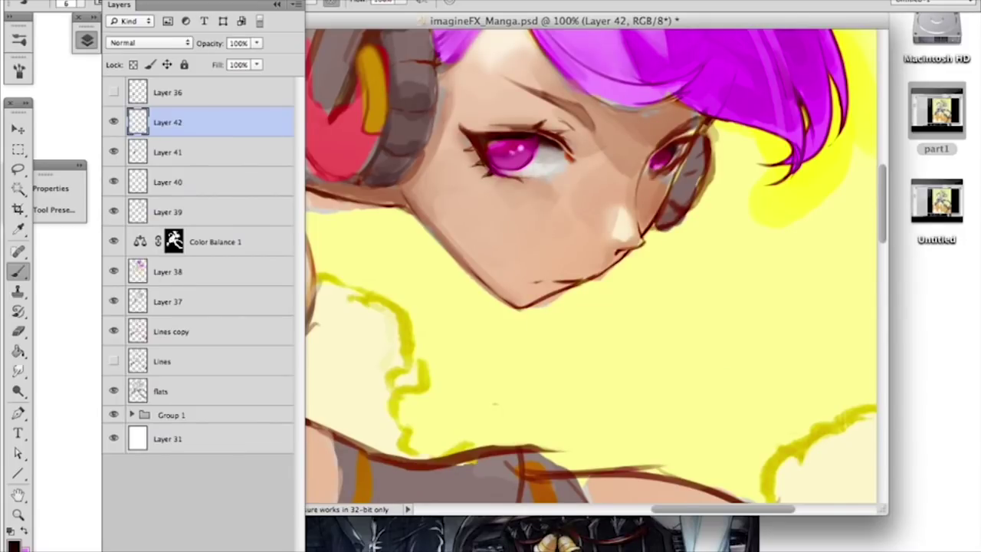
{"action": "left_click", "coordinate": [495, 177], "text": "alt"}
{"action": "left_click", "coordinate": [528, 167], "text": "alt"}
{"action": "left_click", "coordinate": [491, 151], "text": "alt"}
{"action": "left_click", "coordinate": [515, 159], "text": "alt"}
Step: Paint a light pink glow on the lower part of the near iris with a soft round brush at 14 px
{"action": "left_click", "coordinate": [17, 541]}
{"action": "left_click", "coordinate": [160, 320]}
{"action": "left_click_drag", "start_coordinate": [159, 320], "coordinate": [150, 327]}
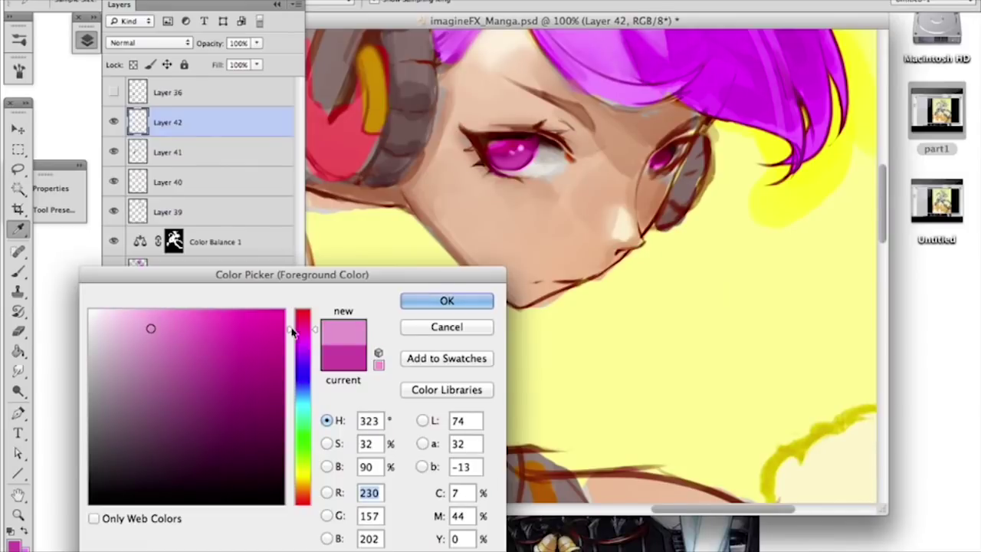
{"action": "left_click_drag", "start_coordinate": [302, 329], "coordinate": [303, 317]}
{"action": "left_click", "coordinate": [136, 320]}
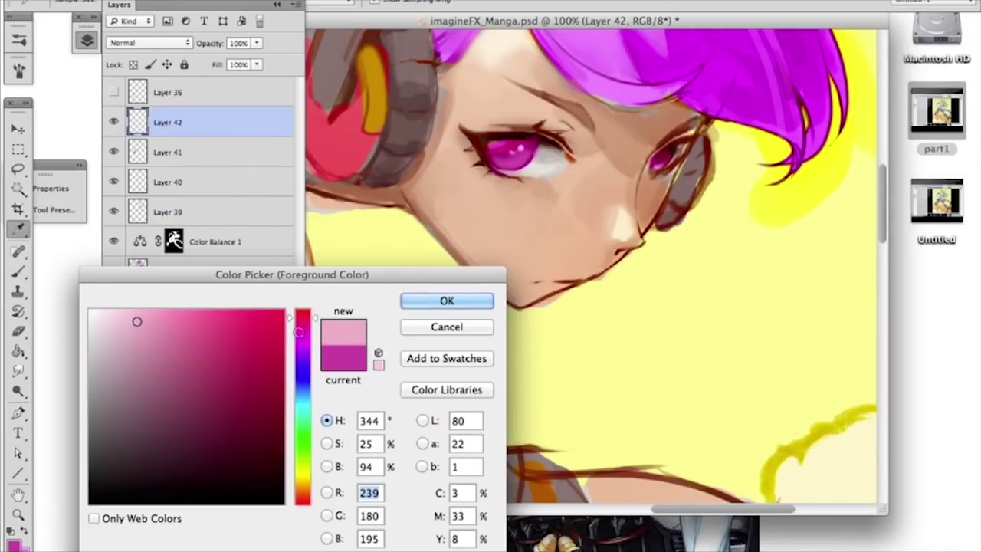
{"action": "left_click", "coordinate": [144, 318]}
{"action": "left_click", "coordinate": [411, 304]}
{"action": "right_click", "coordinate": [546, 178]}
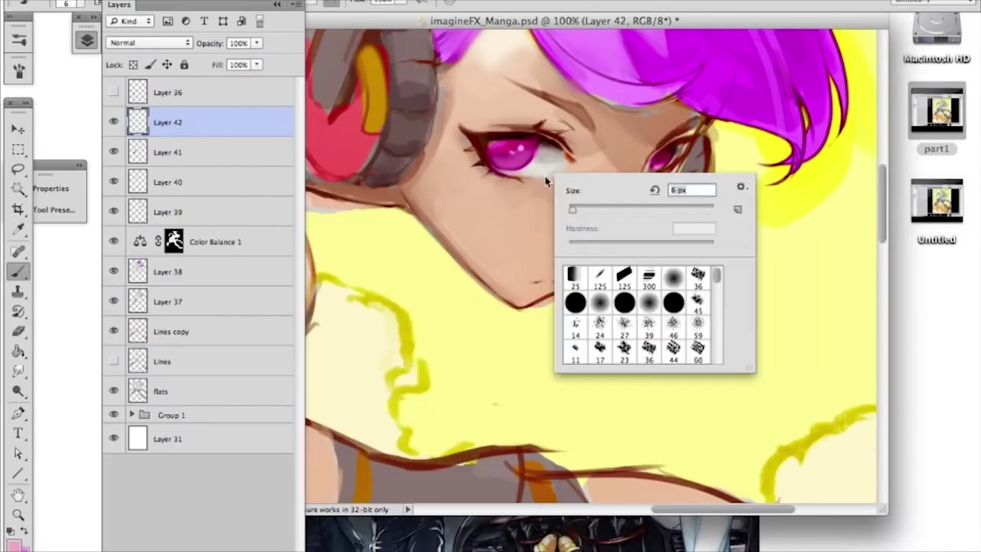
{"action": "left_click", "coordinate": [646, 304]}
{"action": "left_click", "coordinate": [579, 211]}
{"action": "left_click_drag", "start_coordinate": [514, 160], "coordinate": [514, 162]}
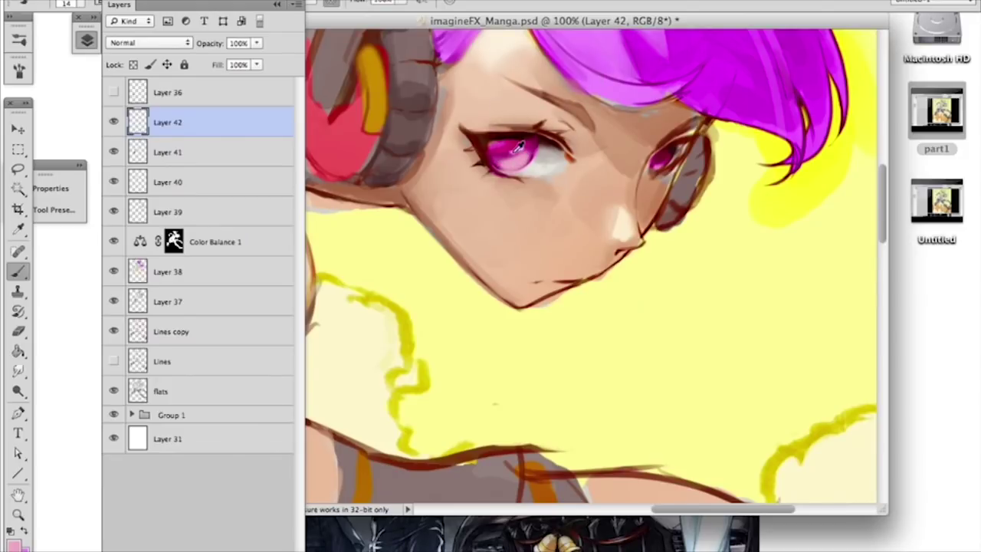
{"action": "left_click", "coordinate": [523, 157], "text": "alt"}
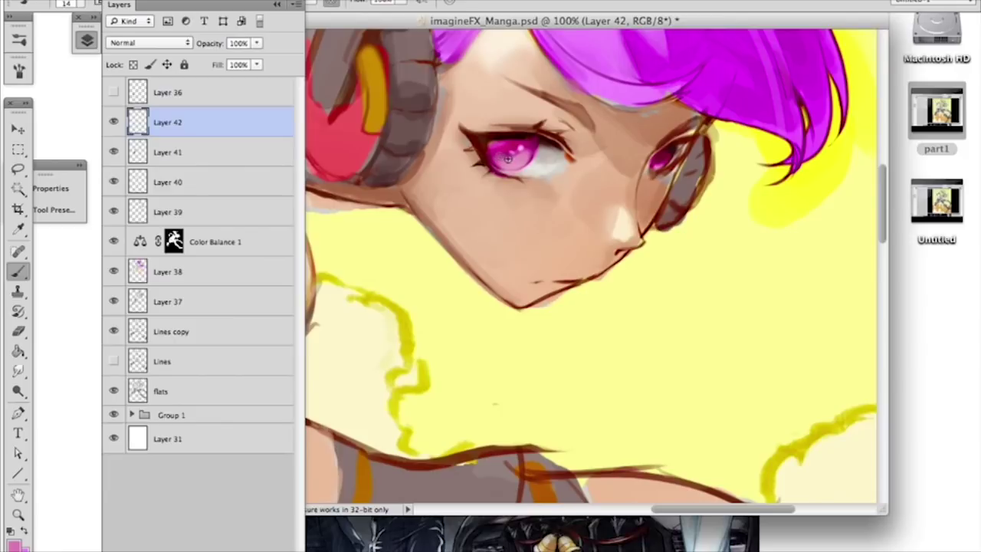
Step: Shade the upper part of the near iris with a muted magenta (RGB 159, 77, 120) and sampled dark tones
{"action": "left_click", "coordinate": [537, 140], "text": "alt"}
{"action": "left_click", "coordinate": [13, 545]}
{"action": "left_click", "coordinate": [209, 391]}
{"action": "left_click", "coordinate": [184, 382]}
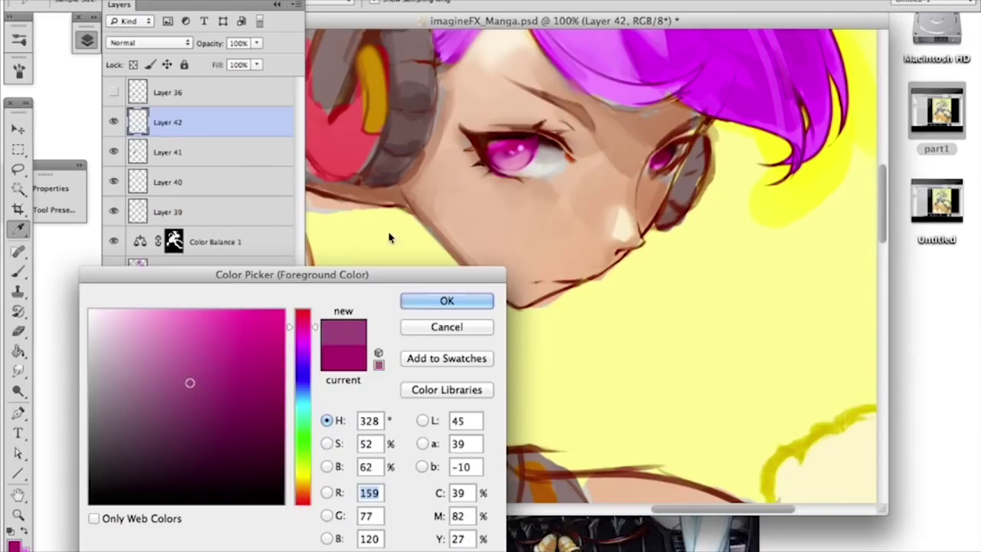
{"action": "left_click", "coordinate": [435, 302]}
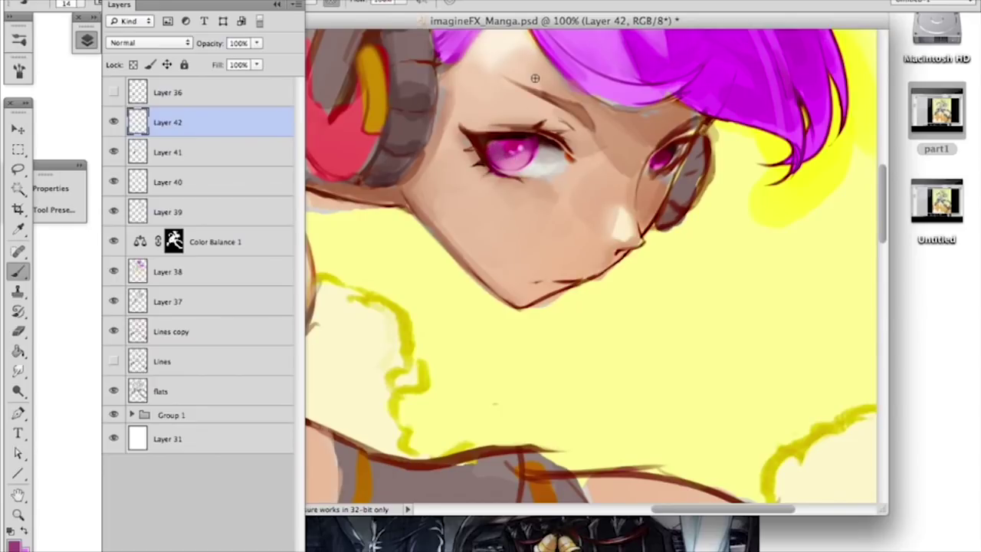
{"action": "left_click", "coordinate": [536, 142], "text": "alt"}
{"action": "left_click", "coordinate": [516, 136], "text": "alt"}
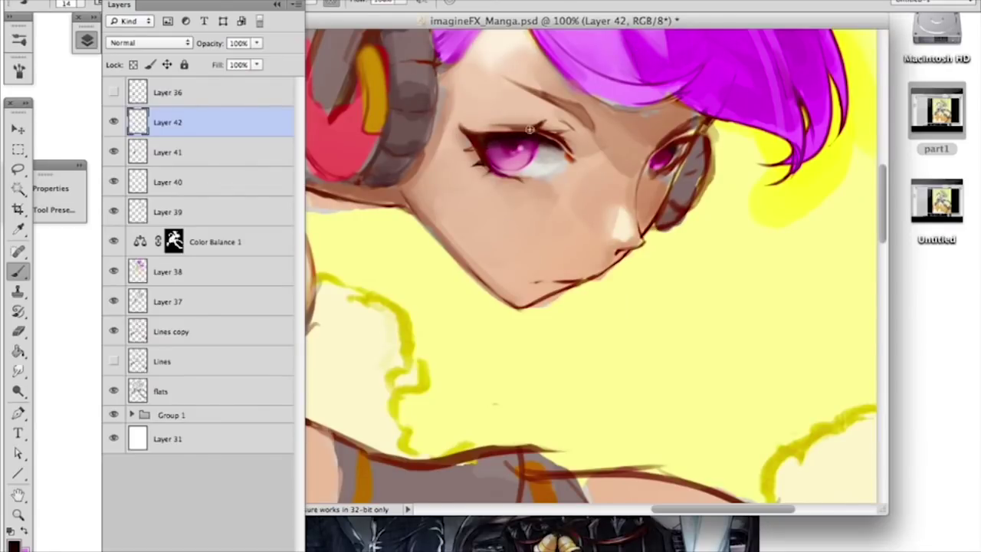
Step: Repaint the white and inner corner of the near eye at 12 px and touch up the upper lashes with sampled colors
{"action": "left_click", "coordinate": [547, 164], "text": "alt"}
{"action": "left_click", "coordinate": [553, 161], "text": "alt"}
{"action": "right_click", "coordinate": [604, 164]}
{"action": "left_click", "coordinate": [648, 256]}
{"action": "left_click", "coordinate": [635, 190]}
{"action": "left_click", "coordinate": [624, 188]}
{"action": "left_click_drag", "start_coordinate": [558, 143], "coordinate": [563, 152]}
{"action": "left_click", "coordinate": [480, 110], "text": "alt"}
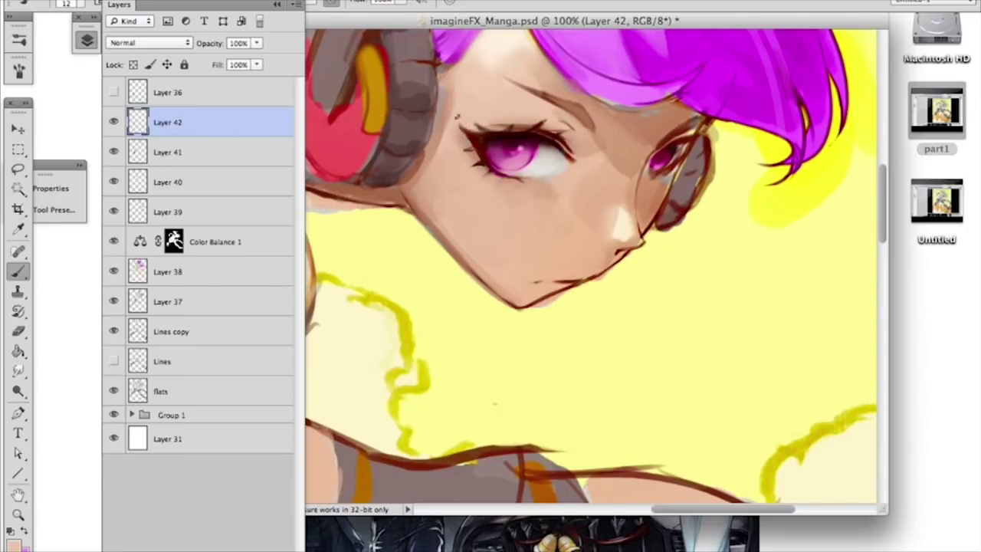
{"action": "left_click", "coordinate": [498, 136], "text": "alt"}
Step: Soften the skin along the nose bridge with sampled skin tones and a soft brush at 26 px
{"action": "left_click", "coordinate": [622, 200], "text": "alt"}
{"action": "right_click", "coordinate": [622, 202]}
{"action": "type", "text": "26"}
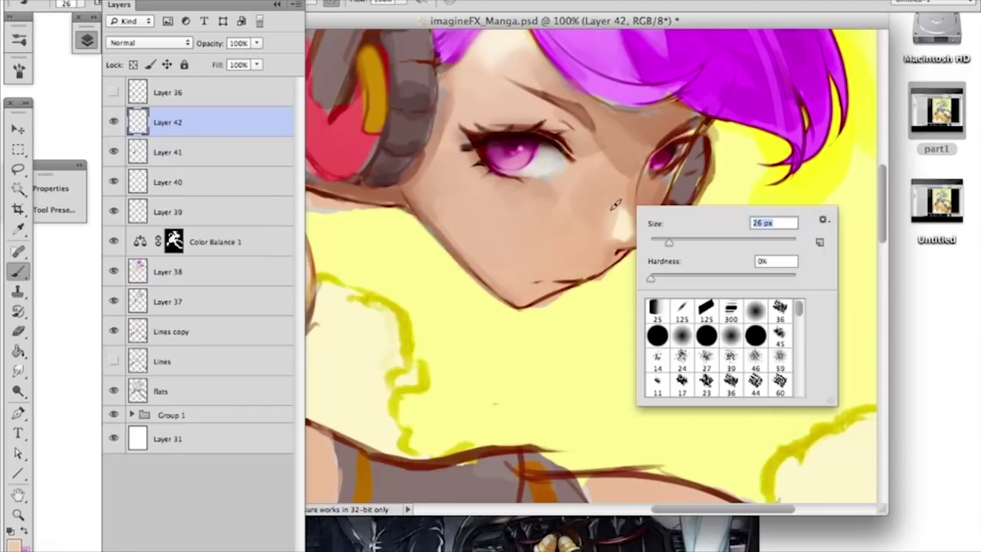
{"action": "key", "text": "Return"}
{"action": "left_click", "coordinate": [609, 196], "text": "alt"}
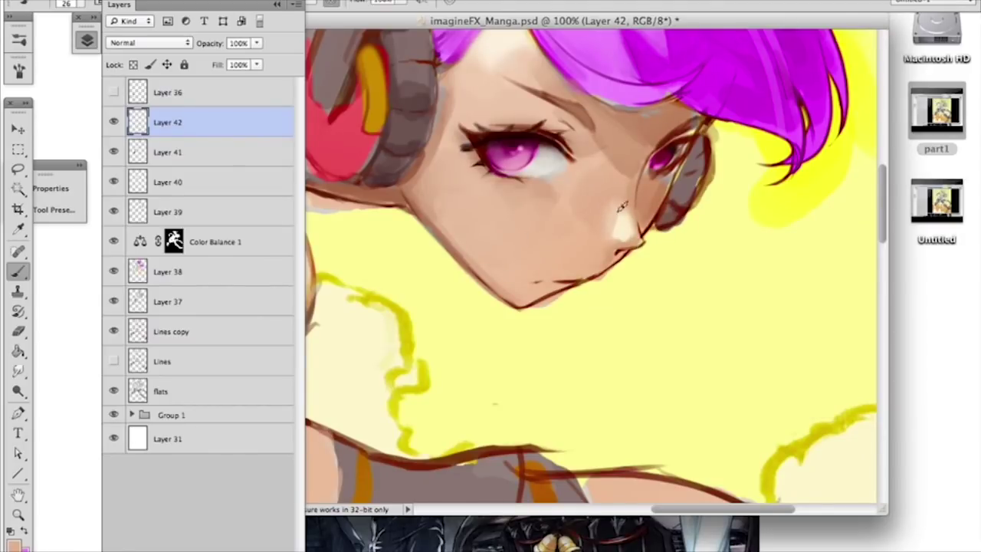
Step: Blend the skin between the nose bridge and the far eye with sampled tones, reducing the brush to 18 px and 10 px
{"action": "right_click", "coordinate": [692, 217]}
{"action": "type", "text": "18"}
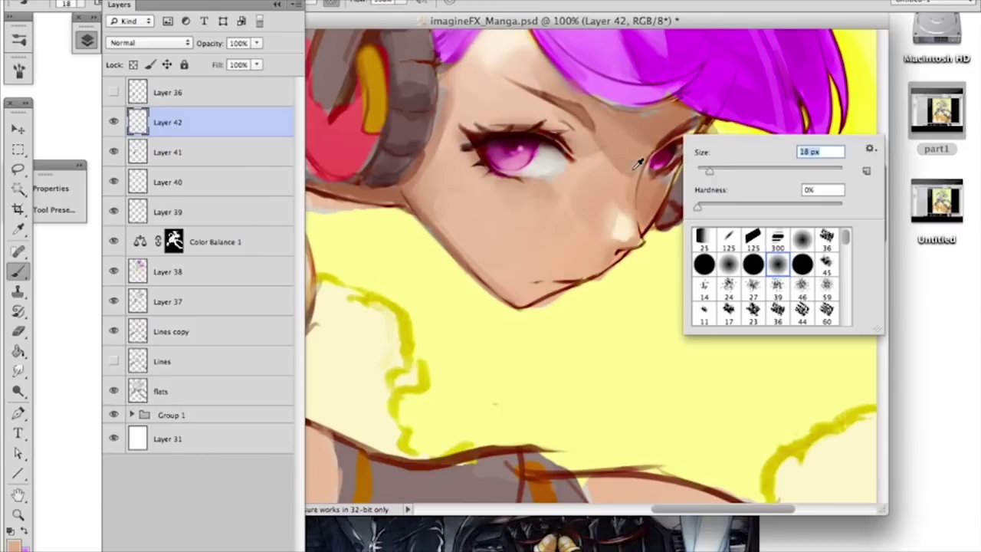
{"action": "left_click", "coordinate": [637, 166], "text": "alt"}
{"action": "right_click", "coordinate": [653, 153]}
{"action": "left_click_drag", "start_coordinate": [686, 192], "coordinate": [679, 192]}
{"action": "left_click_drag", "start_coordinate": [643, 156], "coordinate": [636, 181]}
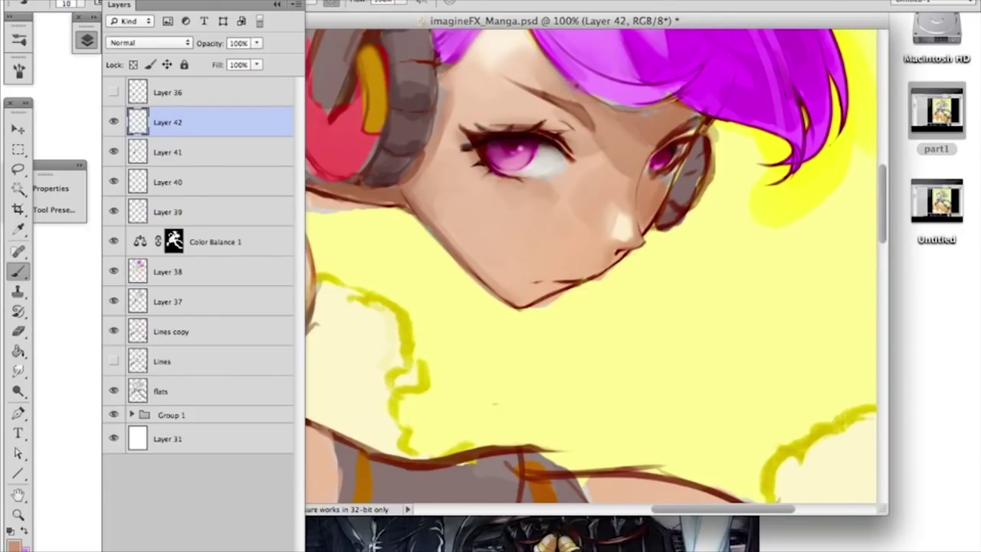
Step: Brighten the forehead highlight below the hairline with a sampled pale skin tone at 29 px
{"action": "left_click", "coordinate": [498, 44], "text": "alt"}
{"action": "right_click", "coordinate": [582, 126]}
{"action": "type", "text": "29"}
{"action": "key", "text": "Return"}
{"action": "left_click_drag", "start_coordinate": [511, 55], "coordinate": [524, 69]}
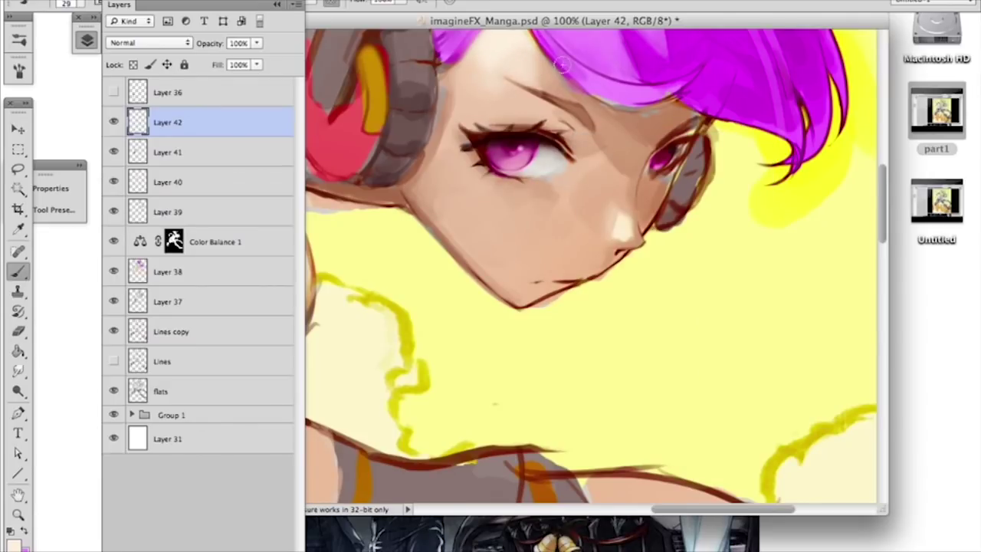
Step: Smooth the skin around the nose and cheek with the soft brush at 17 px and 38 px
{"action": "right_click", "coordinate": [593, 157]}
{"action": "left_click_drag", "start_coordinate": [635, 192], "coordinate": [640, 189]}
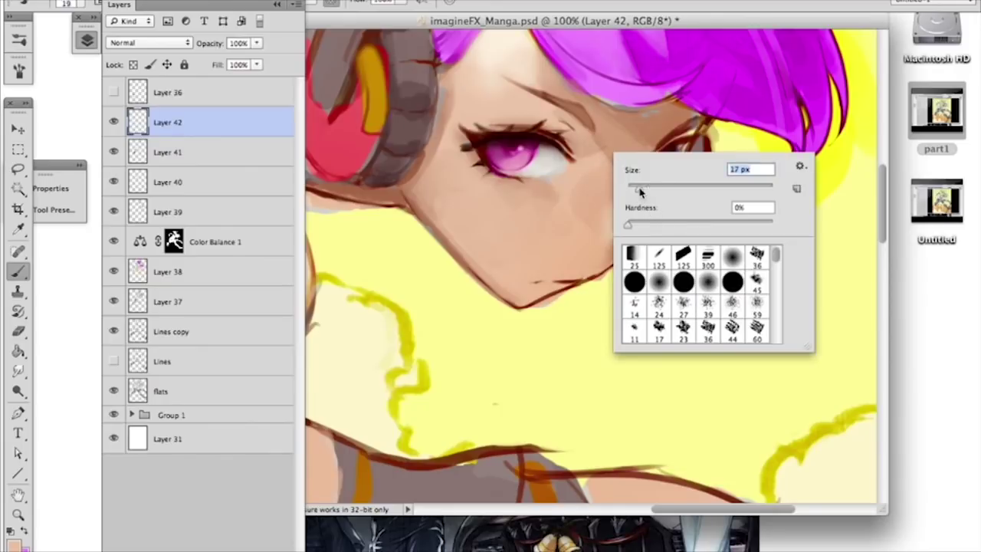
{"action": "key", "text": "Return"}
{"action": "right_click", "coordinate": [638, 164]}
{"action": "left_click_drag", "start_coordinate": [674, 186], "coordinate": [682, 187]}
{"action": "key", "text": "Return"}
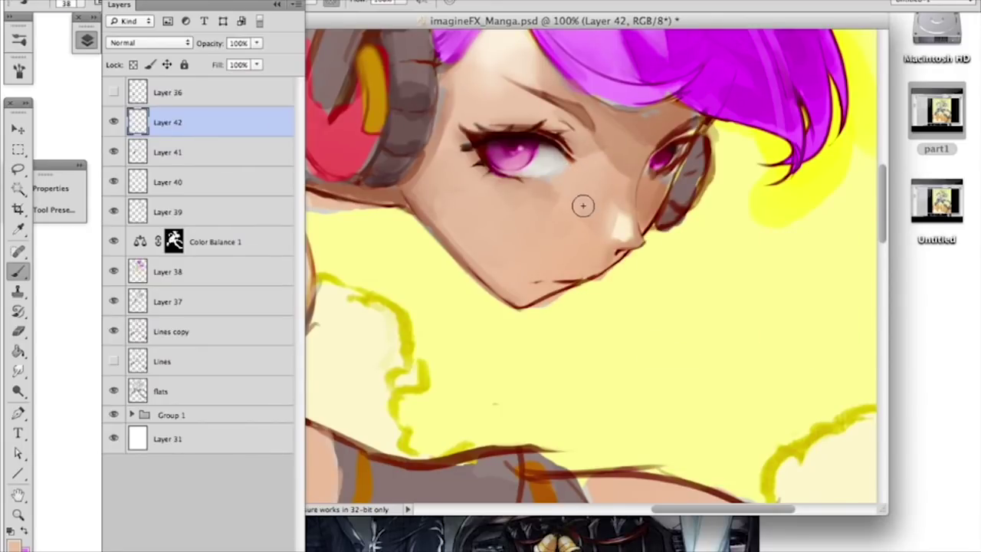
{"action": "left_click", "coordinate": [621, 181], "text": "alt"}
Step: Blend the skin planes under the near eye and across the cheek with a flat brush at about 28 px
{"action": "right_click", "coordinate": [580, 170]}
{"action": "left_click", "coordinate": [648, 281]}
{"action": "left_click_drag", "start_coordinate": [651, 209], "coordinate": [654, 209]}
{"action": "key", "text": "Return"}
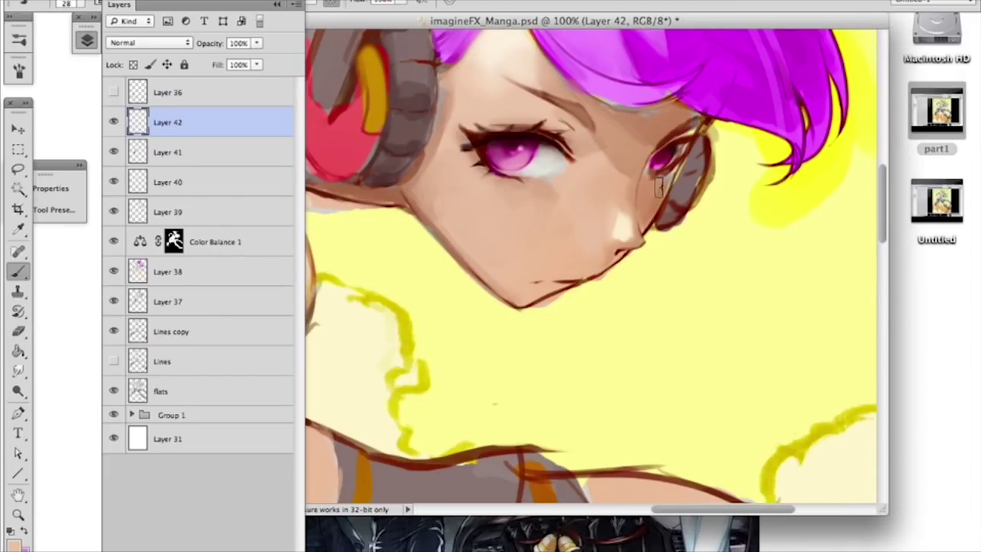
{"action": "right_click", "coordinate": [616, 233]}
{"action": "left_click_drag", "start_coordinate": [661, 263], "coordinate": [656, 263]}
{"action": "key", "text": "Return"}
{"action": "right_click", "coordinate": [588, 171]}
{"action": "left_click_drag", "start_coordinate": [629, 209], "coordinate": [635, 209]}
{"action": "key", "text": "Return"}
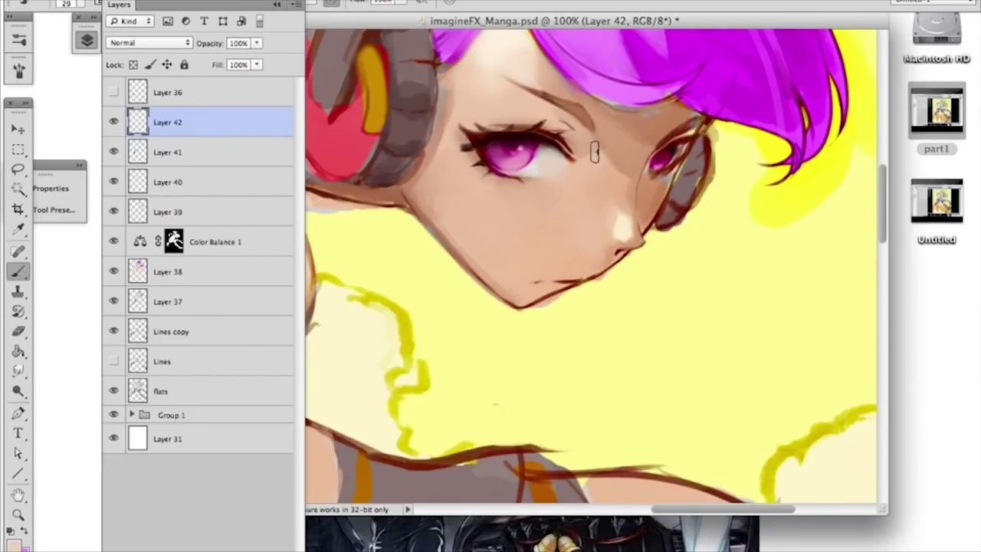
Step: Clean up the skin around the outer corner and lashes of the near eye with a sampled skin tone at 14 px
{"action": "left_click", "coordinate": [466, 136], "text": "alt"}
{"action": "right_click", "coordinate": [470, 133]}
{"action": "left_click_drag", "start_coordinate": [525, 166], "coordinate": [517, 166]}
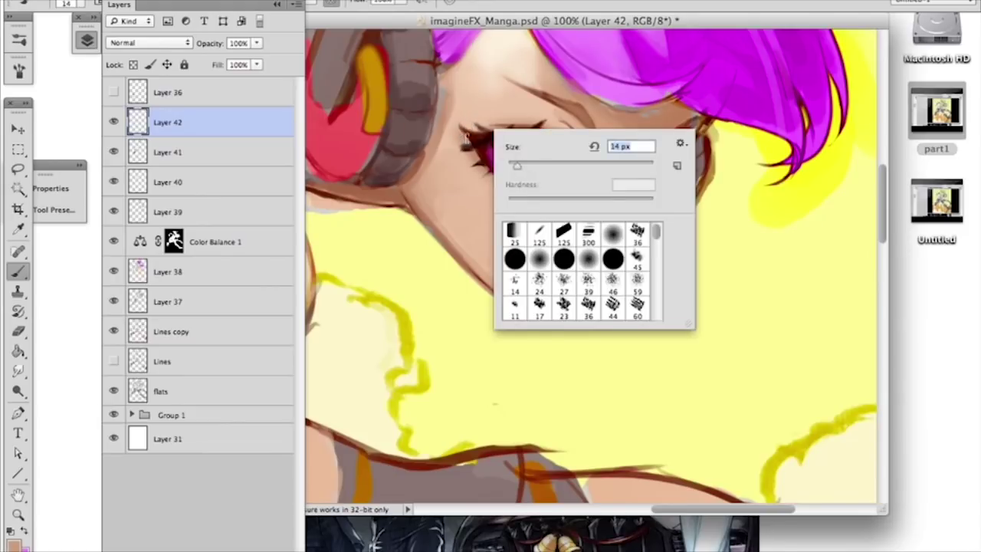
{"action": "key", "text": "Return"}
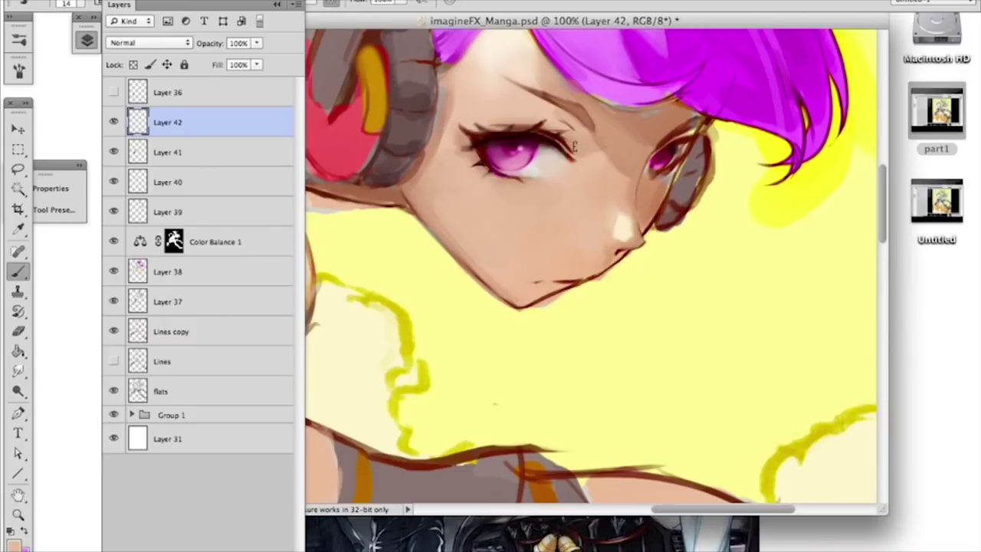
Step: Tint the lips with a dark red sampled from the far eye, using a soft round brush at 16 px
{"action": "left_click", "coordinate": [675, 147], "text": "alt"}
{"action": "right_click", "coordinate": [676, 148]}
{"action": "left_click", "coordinate": [772, 315]}
{"action": "left_click_drag", "start_coordinate": [701, 224], "coordinate": [695, 224]}
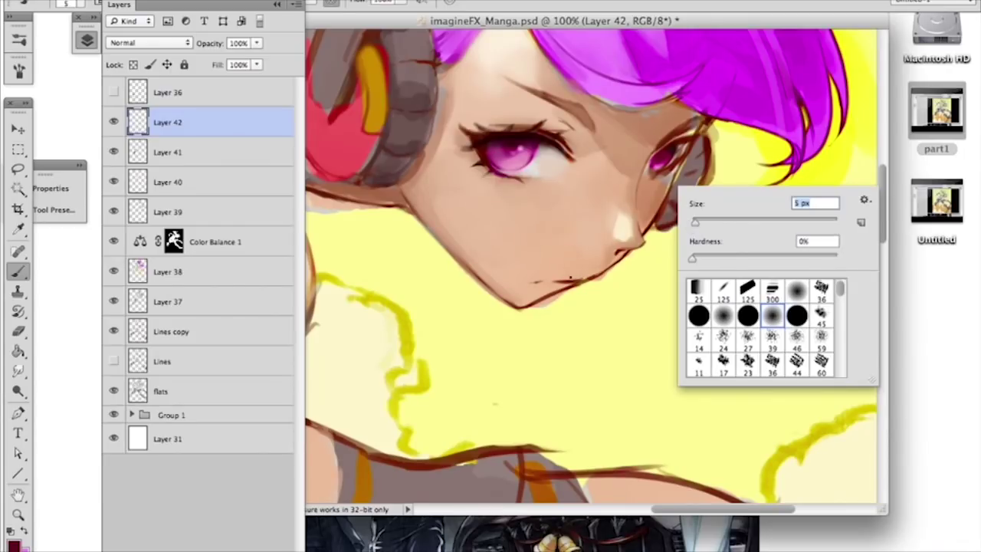
{"action": "key", "text": "Return"}
{"action": "key", "text": "super+z"}
{"action": "right_click", "coordinate": [630, 251]}
{"action": "left_click_drag", "start_coordinate": [655, 288], "coordinate": [662, 290]}
{"action": "key", "text": "Return"}
{"action": "left_click_drag", "start_coordinate": [573, 279], "coordinate": [583, 280]}
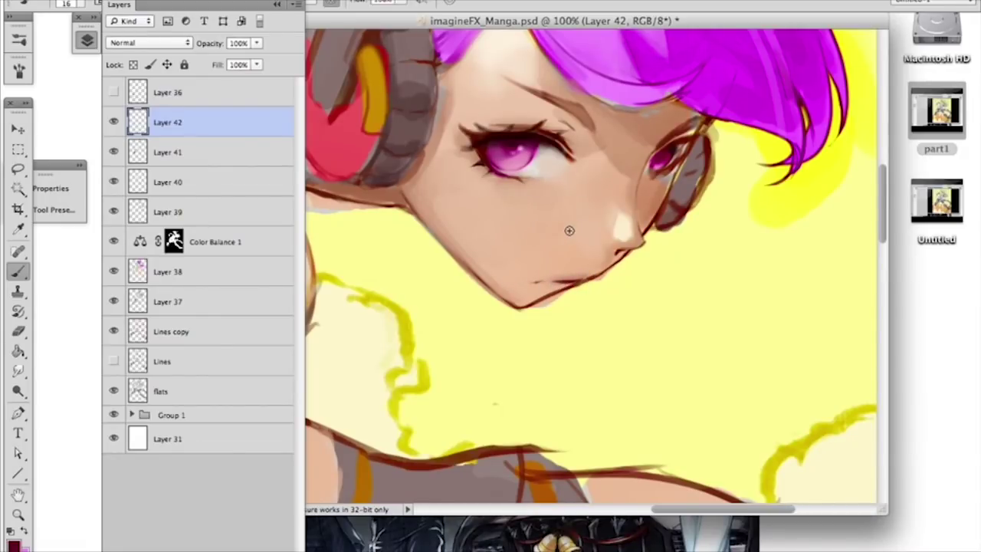
{"action": "left_click_drag", "start_coordinate": [542, 283], "coordinate": [557, 288]}
Step: Refine the tip of the nose with sampled skin tones and redraw the nostril in dark red at 7 px
{"action": "left_click", "coordinate": [628, 223], "text": "alt"}
{"action": "left_click", "coordinate": [612, 217], "text": "alt"}
{"action": "left_click", "coordinate": [612, 232], "text": "alt"}
{"action": "left_click", "coordinate": [623, 247], "text": "alt"}
{"action": "right_click", "coordinate": [623, 247]}
{"action": "type", "text": "7"}
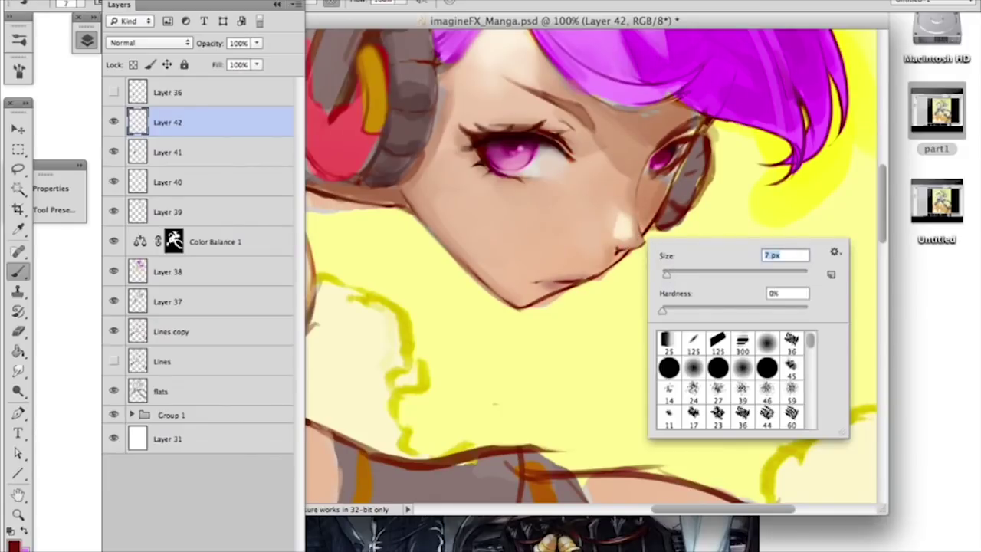
{"action": "key", "text": "Return"}
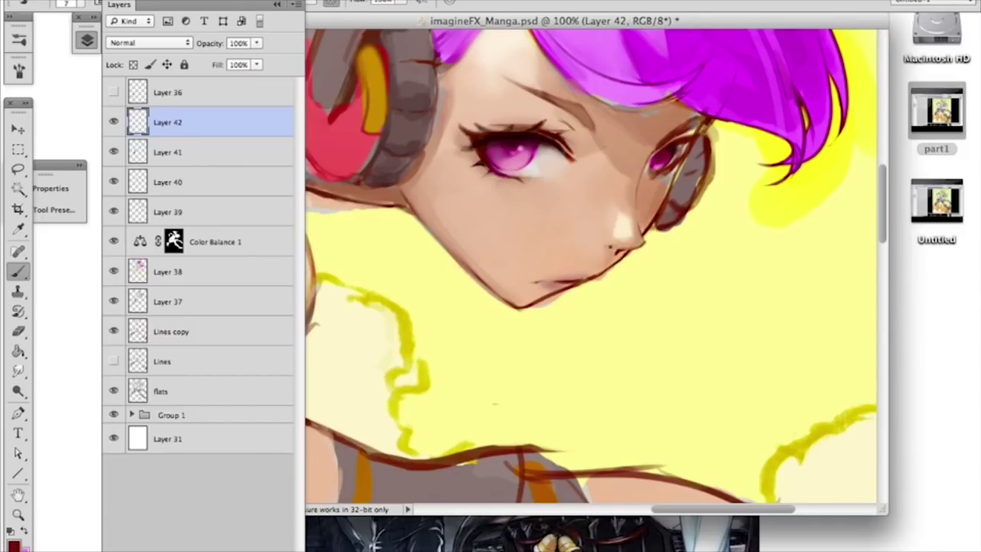
Step: Clean up the skin around the nostril and nose tip with a skin tone, using the brush at 2 px and 6 px
{"action": "right_click", "coordinate": [659, 228]}
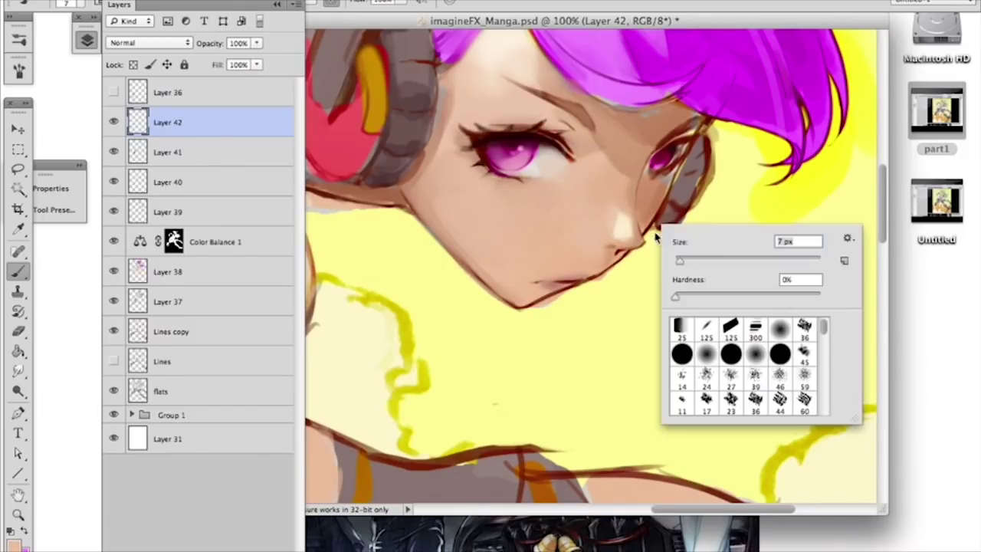
{"action": "left_click_drag", "start_coordinate": [675, 262], "coordinate": [673, 262]}
{"action": "left_click", "coordinate": [607, 248]}
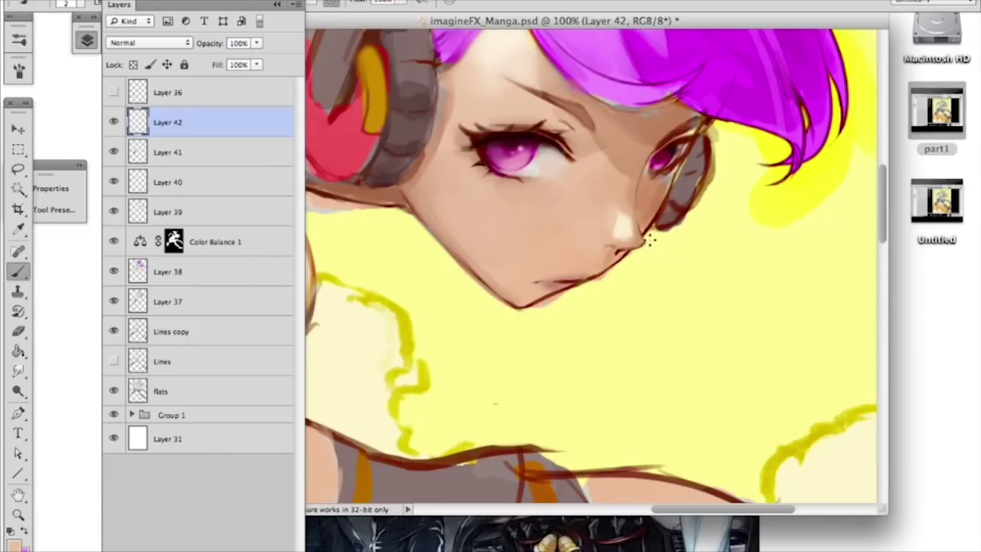
{"action": "right_click", "coordinate": [648, 240]}
{"action": "left_click_drag", "start_coordinate": [671, 275], "coordinate": [674, 276]}
{"action": "left_click", "coordinate": [608, 249]}
Step: Touch up the far eye and the mouth line with sampled dark red and skin tones at 6 px
{"action": "scroll", "coordinate": [597, 237], "scroll_direction": "down", "scroll_amount": 2}
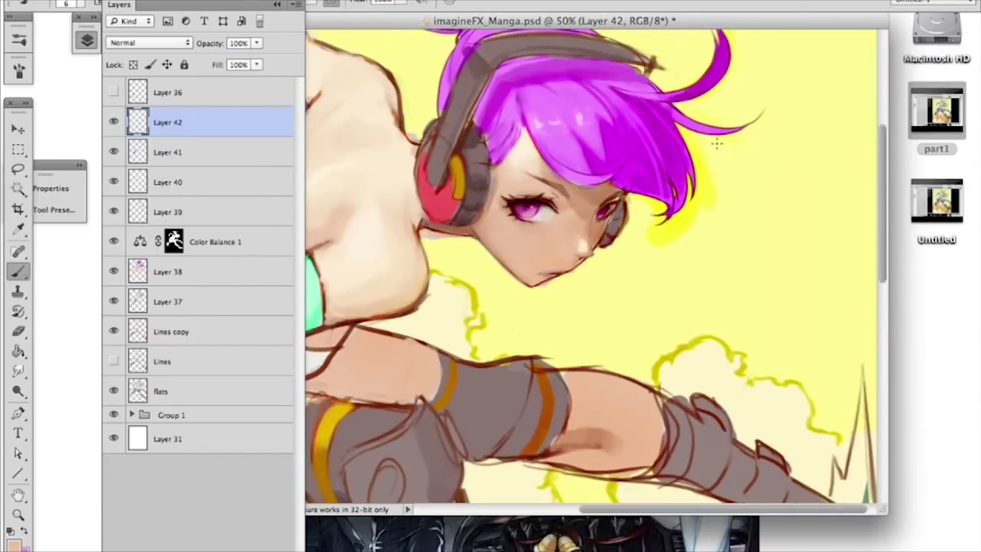
{"action": "scroll", "coordinate": [546, 264], "scroll_direction": "up", "scroll_amount": 2}
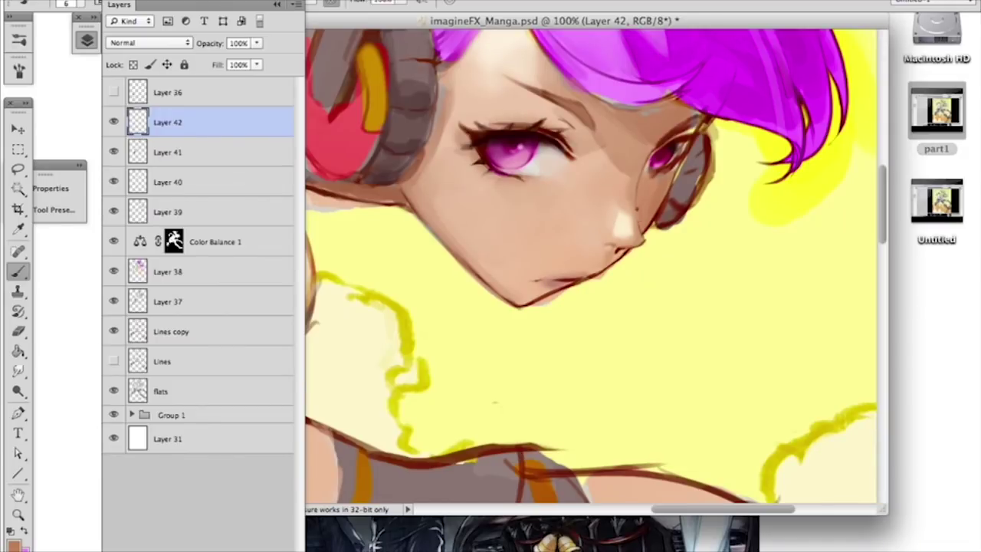
{"action": "left_click", "coordinate": [668, 136], "text": "alt"}
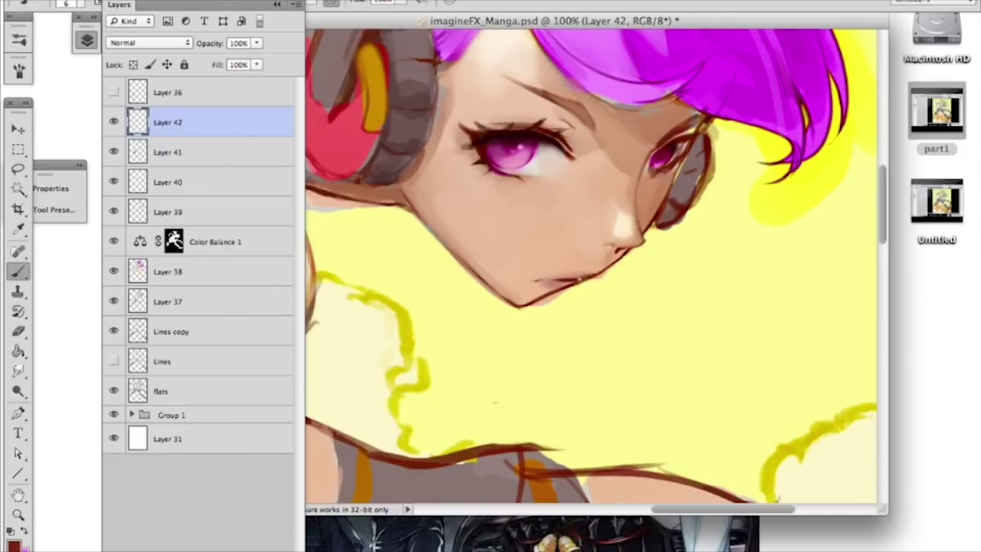
{"action": "left_click", "coordinate": [582, 270], "text": "alt"}
Step: Add a small highlight to the lips with a cream tone sampled from the nose, using the brush at 4 px
{"action": "left_click", "coordinate": [622, 222], "text": "alt"}
{"action": "right_click", "coordinate": [623, 224]}
{"action": "left_click", "coordinate": [679, 333]}
{"action": "left_click_drag", "start_coordinate": [729, 266], "coordinate": [639, 267]}
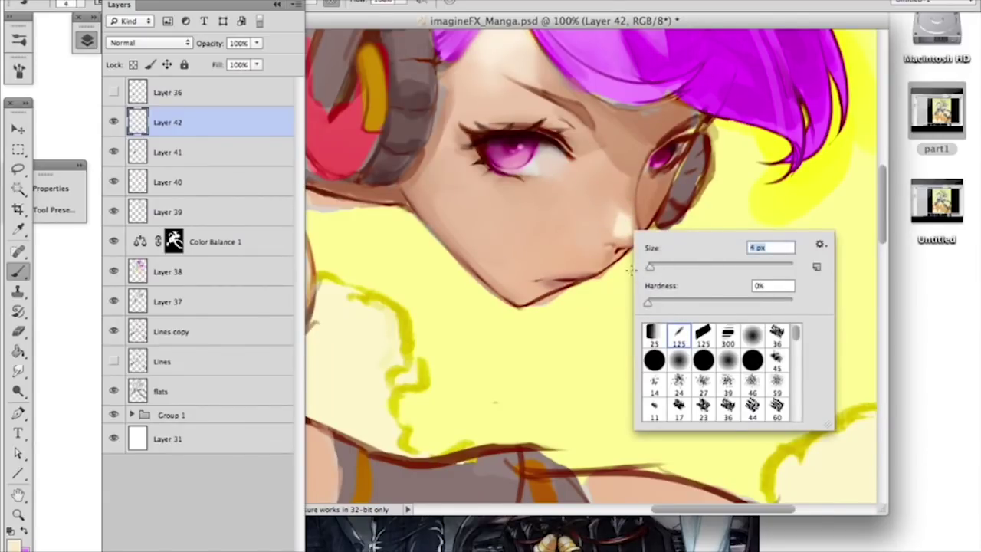
{"action": "key", "text": "Return"}
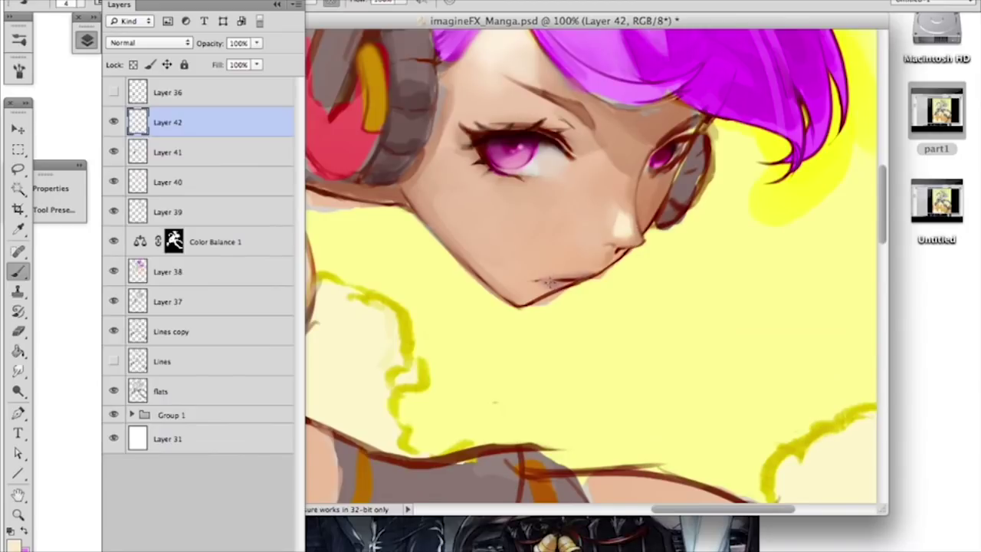
Step: Paint light pink highlights across the upper fringe with the flat brush at 25 px
{"action": "left_click_drag", "start_coordinate": [538, 222], "coordinate": [541, 348]}
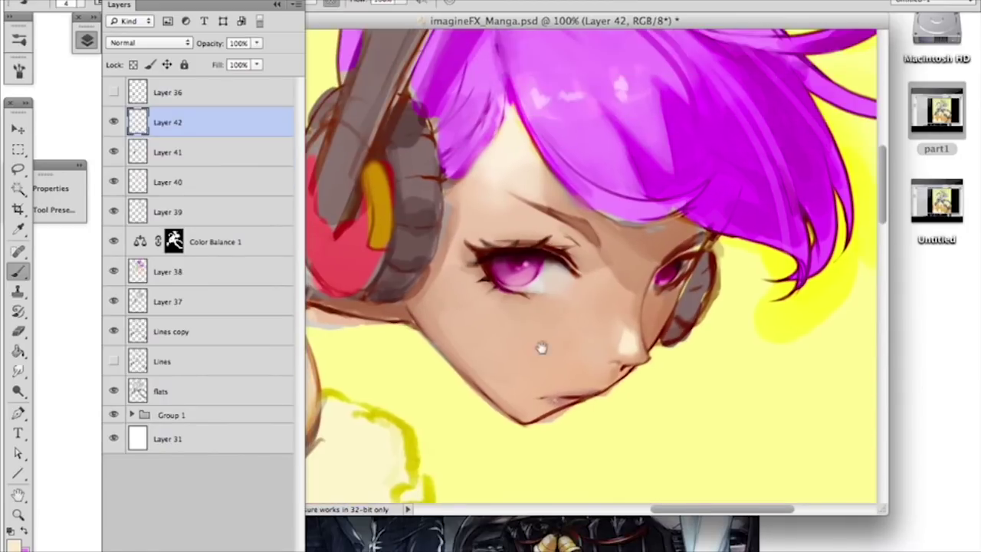
{"action": "right_click", "coordinate": [547, 94]}
{"action": "left_click", "coordinate": [590, 204]}
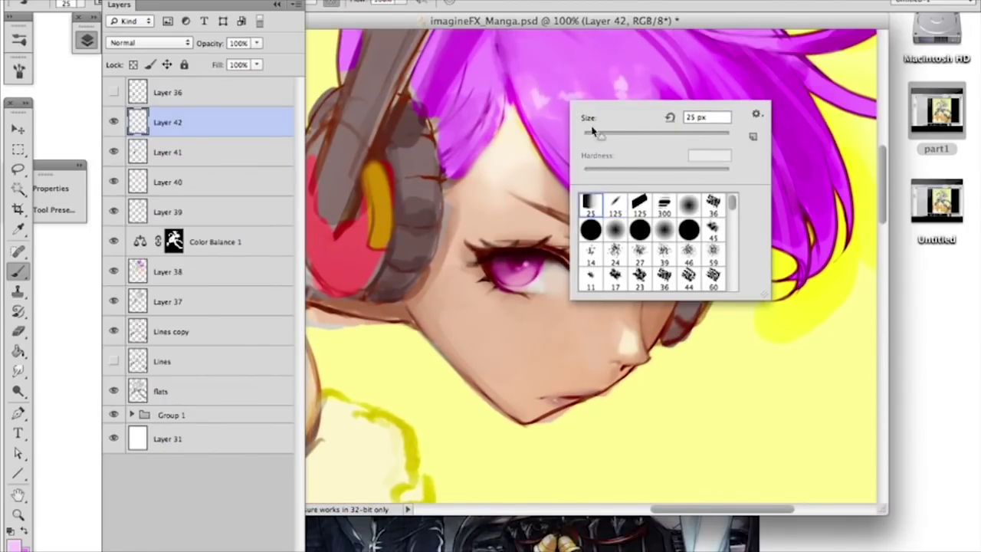
{"action": "key", "text": "Return"}
{"action": "mouse_move", "coordinate": [546, 109]}
{"action": "left_mouse_down"}
{"action": "mouse_move", "coordinate": [521, 83]}
{"action": "mouse_move", "coordinate": [553, 101]}
{"action": "mouse_move", "coordinate": [579, 96]}
{"action": "mouse_move", "coordinate": [574, 75]}
{"action": "mouse_move", "coordinate": [621, 88]}
{"action": "mouse_move", "coordinate": [622, 98]}
{"action": "left_mouse_up"}
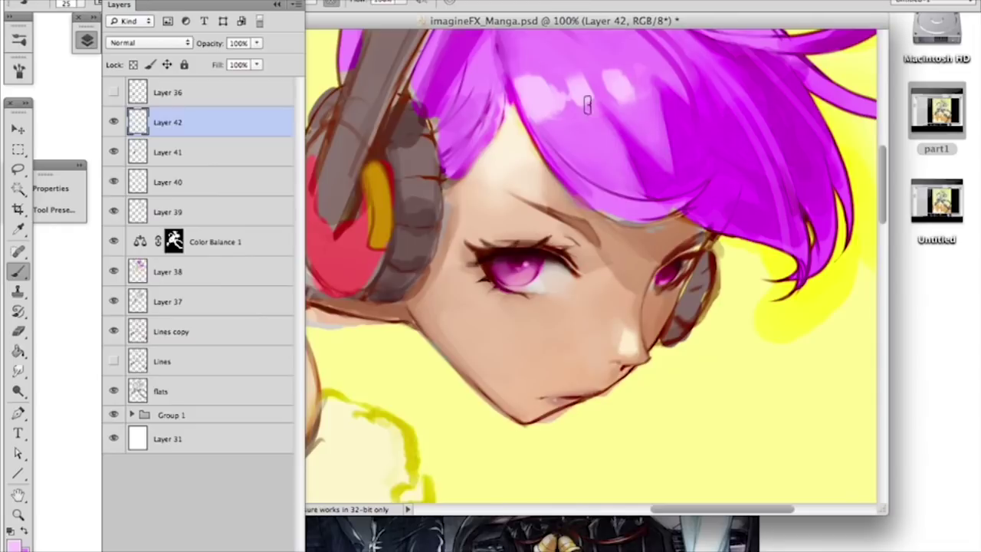
Step: Blend sampled purples into the fringe below the highlights to shape the hair strands at 25 px
{"action": "left_click", "coordinate": [653, 155], "text": "alt"}
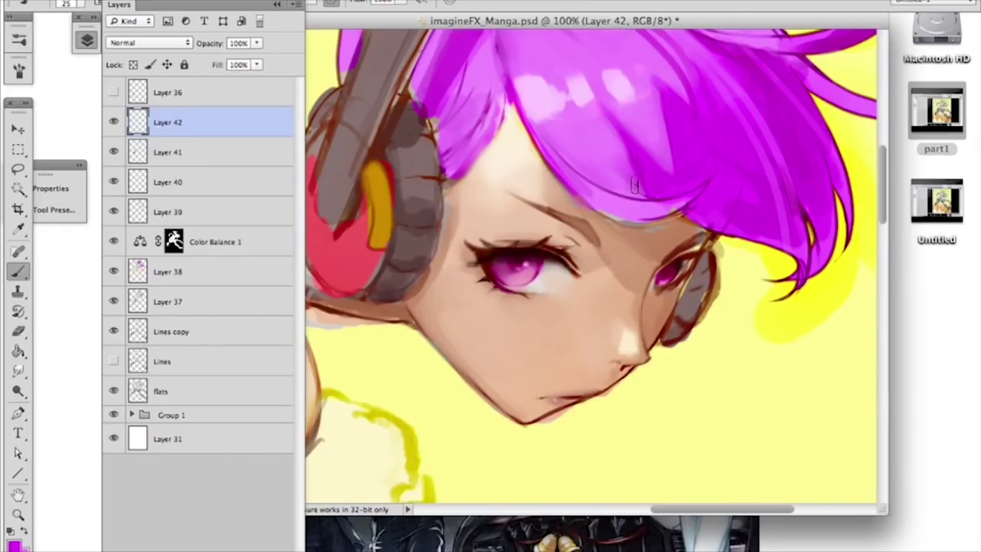
{"action": "left_click", "coordinate": [580, 141], "text": "alt"}
{"action": "mouse_move", "coordinate": [588, 164]}
{"action": "left_mouse_down"}
{"action": "mouse_move", "coordinate": [569, 146]}
{"action": "mouse_move", "coordinate": [611, 158]}
{"action": "mouse_move", "coordinate": [602, 139]}
{"action": "mouse_move", "coordinate": [609, 154]}
{"action": "mouse_move", "coordinate": [657, 127]}
{"action": "left_mouse_up"}
{"action": "left_click", "coordinate": [616, 170], "text": "alt"}
{"action": "left_click", "coordinate": [603, 160], "text": "alt"}
{"action": "left_click", "coordinate": [631, 164], "text": "alt"}
{"action": "left_click", "coordinate": [653, 181], "text": "alt"}
{"action": "mouse_move", "coordinate": [670, 175]}
{"action": "left_mouse_down"}
{"action": "mouse_move", "coordinate": [663, 113]}
{"action": "mouse_move", "coordinate": [664, 142]}
{"action": "left_mouse_up"}
Step: Paint the hair above the fringe highlights with sampled purples to soften their upper edge
{"action": "left_click", "coordinate": [663, 88], "text": "alt"}
{"action": "mouse_move", "coordinate": [651, 75]}
{"action": "left_mouse_down"}
{"action": "mouse_move", "coordinate": [699, 118]}
{"action": "mouse_move", "coordinate": [683, 115]}
{"action": "mouse_move", "coordinate": [659, 61]}
{"action": "left_mouse_up"}
{"action": "left_click", "coordinate": [693, 121], "text": "alt"}
{"action": "left_click_drag", "start_coordinate": [683, 94], "coordinate": [646, 46]}
Step: Paint skin-coloured gaps between the strands of the side lock by the headphones, using sampled skin tones at 10 px
{"action": "left_click_drag", "start_coordinate": [685, 156], "coordinate": [702, 212]}
{"action": "left_click_drag", "start_coordinate": [579, 173], "coordinate": [606, 212]}
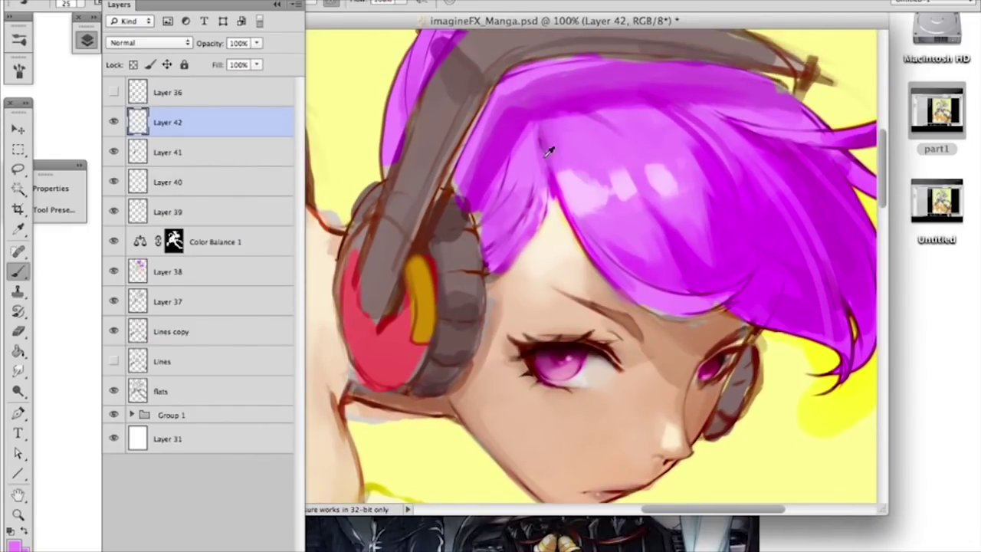
{"action": "right_click", "coordinate": [563, 170]}
{"action": "left_click_drag", "start_coordinate": [596, 193], "coordinate": [592, 193]}
{"action": "key", "text": "Return"}
{"action": "left_click", "coordinate": [557, 150], "text": "alt"}
{"action": "left_click", "coordinate": [510, 294], "text": "alt"}
{"action": "left_click_drag", "start_coordinate": [492, 255], "coordinate": [520, 222]}
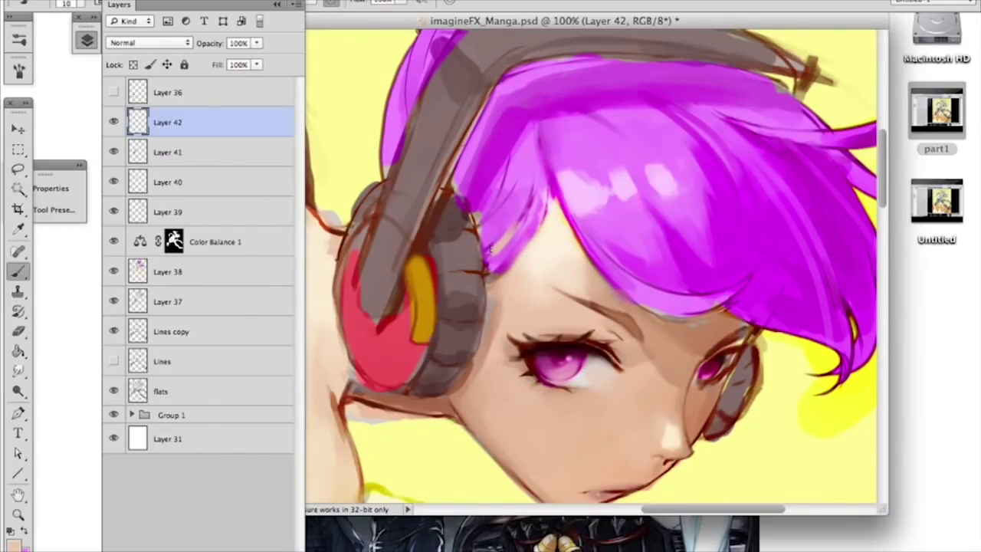
{"action": "left_click", "coordinate": [657, 317], "text": "alt"}
{"action": "left_click_drag", "start_coordinate": [488, 254], "coordinate": [505, 233]}
Step: Redraw the side lock's strands and edges in sampled purple at 5 px and undo the last stroke
{"action": "left_click", "coordinate": [491, 239], "text": "alt"}
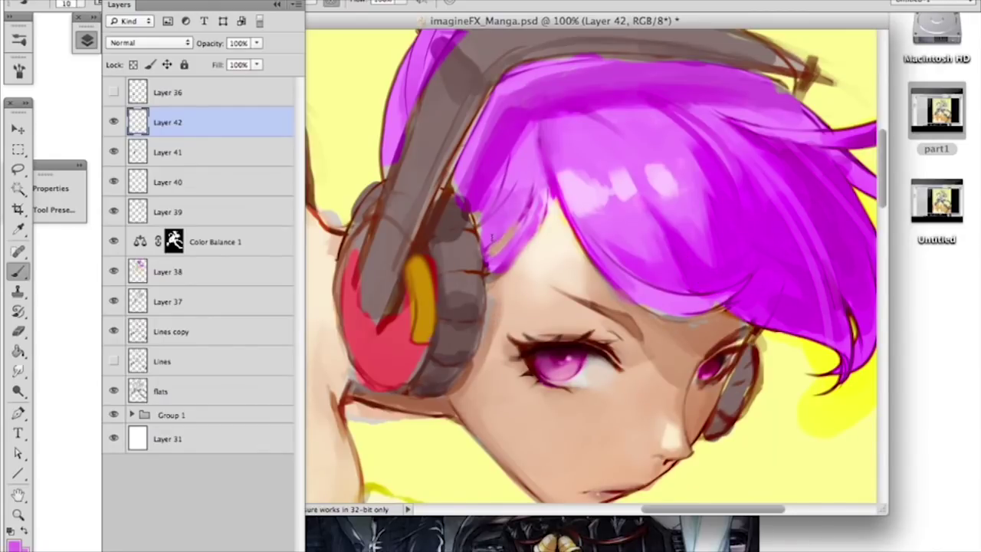
{"action": "left_click", "coordinate": [527, 206], "text": "alt"}
{"action": "right_click", "coordinate": [537, 200]}
{"action": "left_click", "coordinate": [563, 234]}
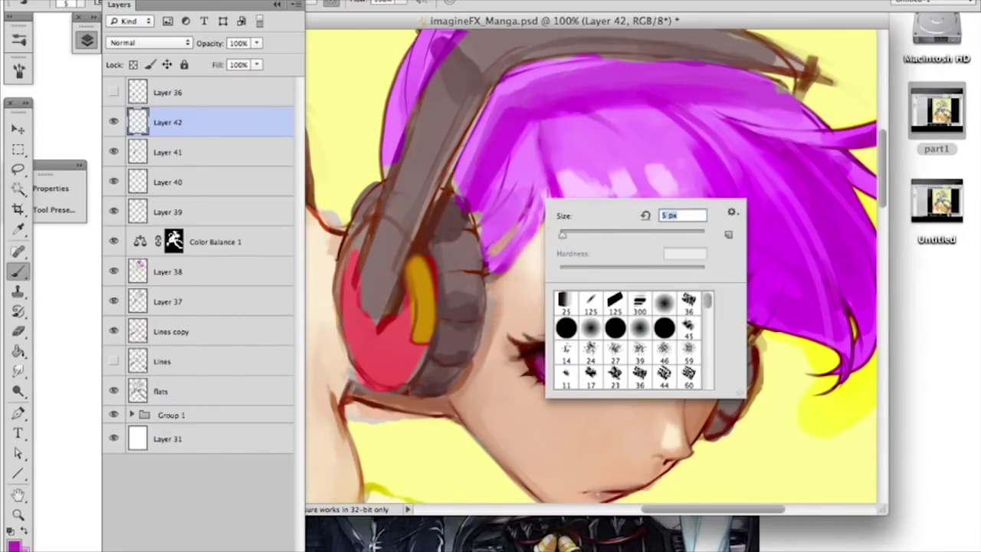
{"action": "left_click", "coordinate": [492, 246]}
{"action": "mouse_move", "coordinate": [492, 246]}
{"action": "left_mouse_down"}
{"action": "mouse_move", "coordinate": [518, 216]}
{"action": "mouse_move", "coordinate": [510, 262]}
{"action": "left_mouse_up"}
{"action": "left_click_drag", "start_coordinate": [547, 206], "coordinate": [520, 250]}
{"action": "mouse_move", "coordinate": [551, 192]}
{"action": "left_mouse_down"}
{"action": "mouse_move", "coordinate": [544, 236]}
{"action": "mouse_move", "coordinate": [491, 289]}
{"action": "left_mouse_up"}
{"action": "key", "text": "super+z"}
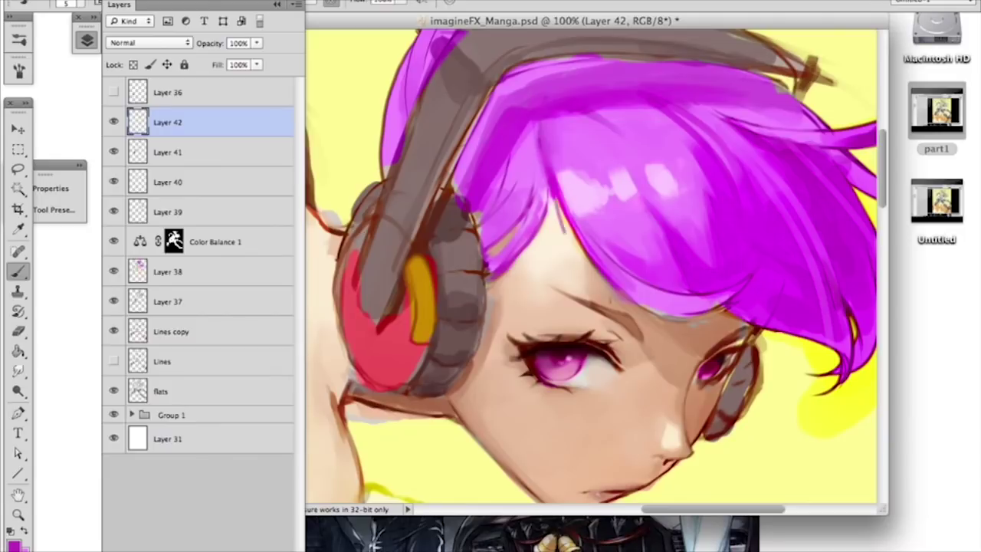
Step: Refine the fringe edge over the forehead with fine purple strands, using the brush at 9 px and 6 px
{"action": "right_click", "coordinate": [596, 202]}
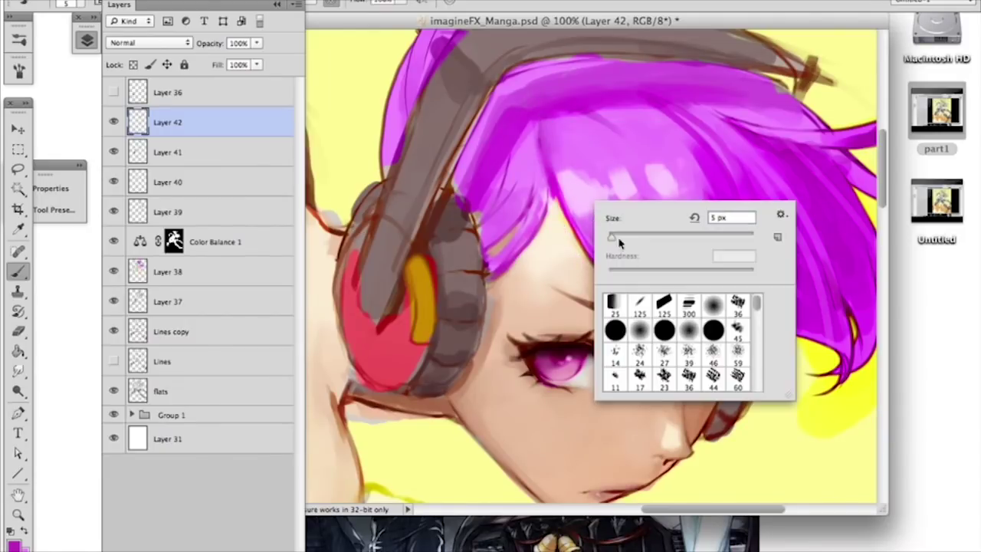
{"action": "left_click", "coordinate": [641, 307]}
{"action": "mouse_move", "coordinate": [625, 238]}
{"action": "left_mouse_down"}
{"action": "mouse_move", "coordinate": [626, 250]}
{"action": "mouse_move", "coordinate": [615, 242]}
{"action": "left_mouse_up"}
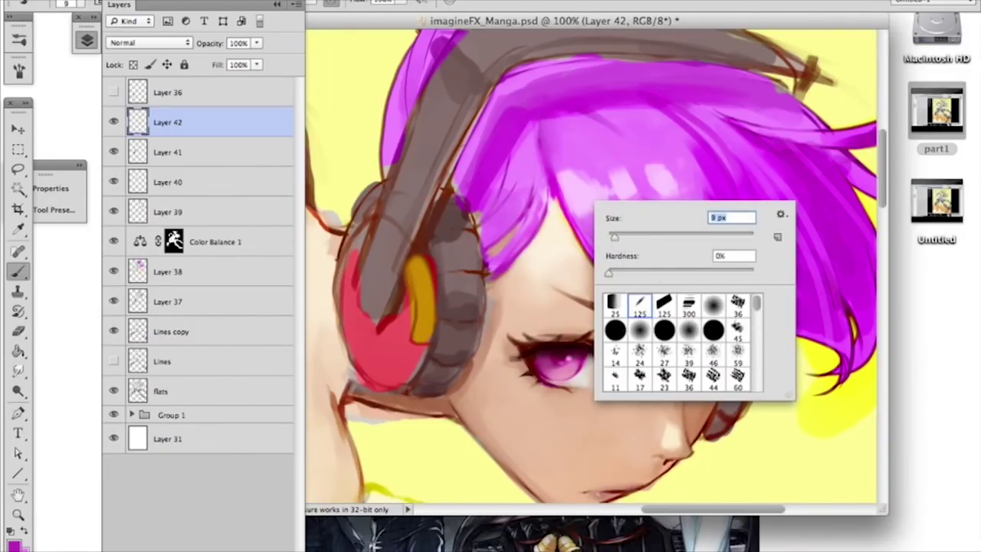
{"action": "key", "text": "Return"}
{"action": "right_click", "coordinate": [661, 236]}
{"action": "left_click", "coordinate": [728, 337]}
{"action": "left_click_drag", "start_coordinate": [697, 277], "coordinate": [674, 276]}
{"action": "key", "text": "Return"}
{"action": "right_click", "coordinate": [653, 263]}
{"action": "key", "text": "Return"}
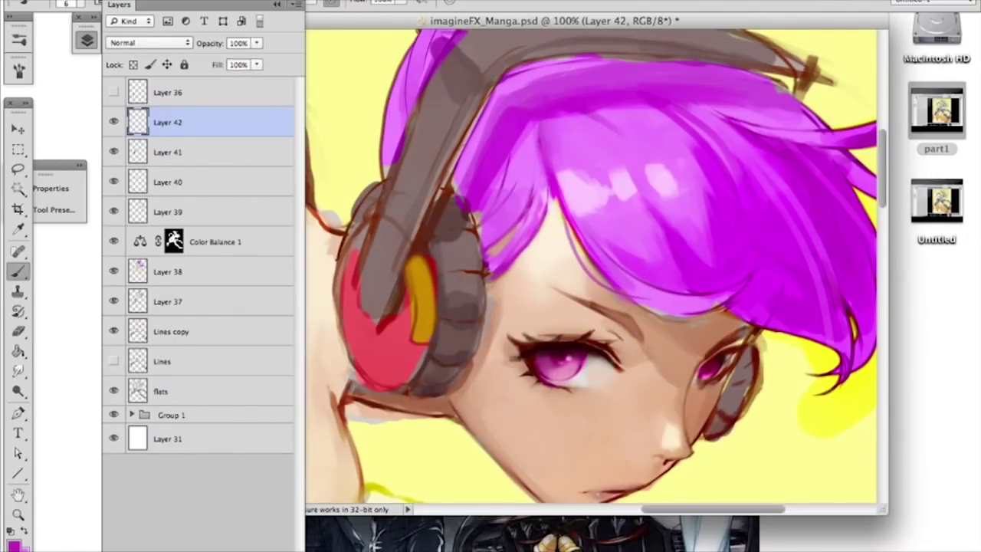
Step: Load Layer 38's outline as a selection, set the eraser to 10 px near the chin, and clear the selection
{"action": "key", "text": "super+minus"}
{"action": "key", "text": "super+minus"}
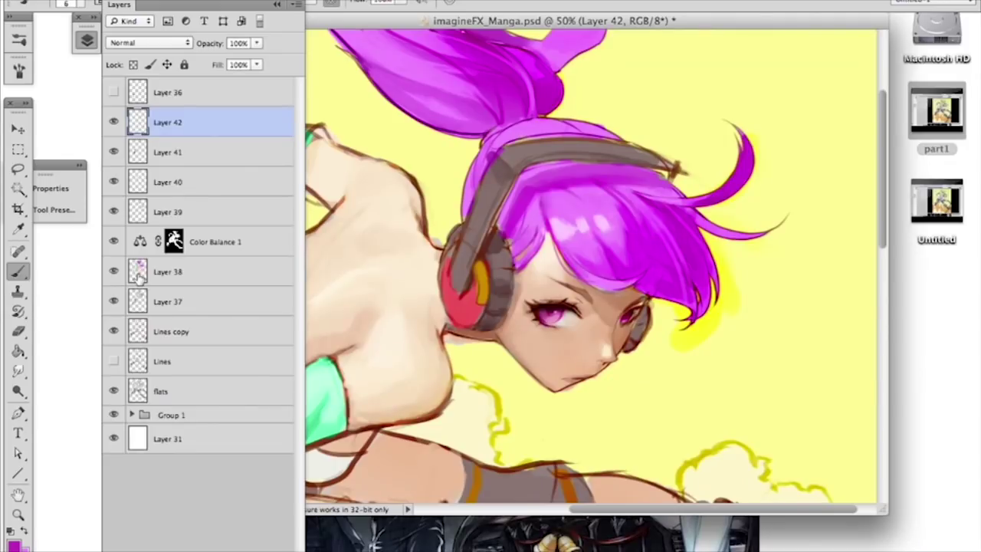
{"action": "left_click", "coordinate": [139, 277], "text": "super"}
{"action": "key", "text": "e"}
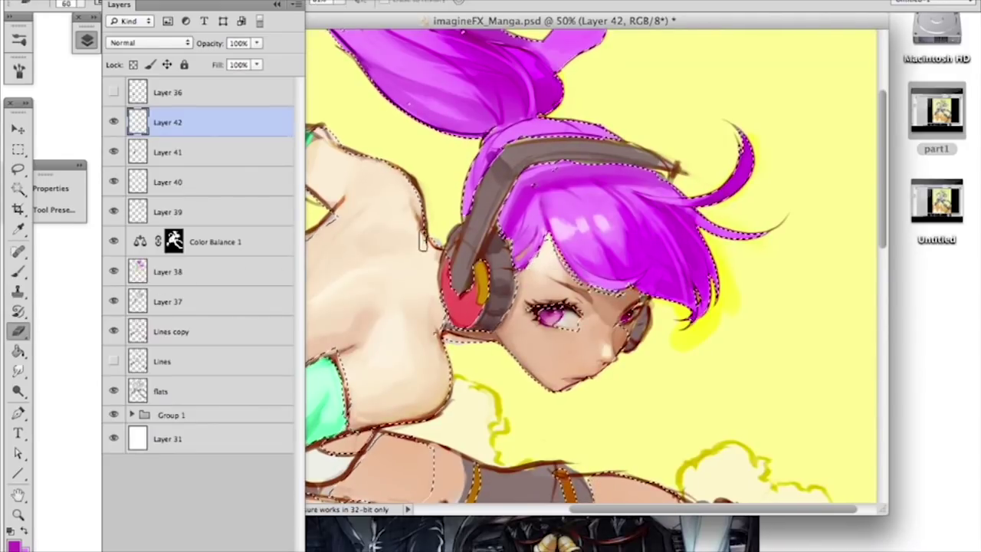
{"action": "key", "text": "super+plus"}
{"action": "key", "text": "super+plus"}
{"action": "key", "text": "super+plus"}
{"action": "left_click_drag", "start_coordinate": [594, 207], "coordinate": [552, 6]}
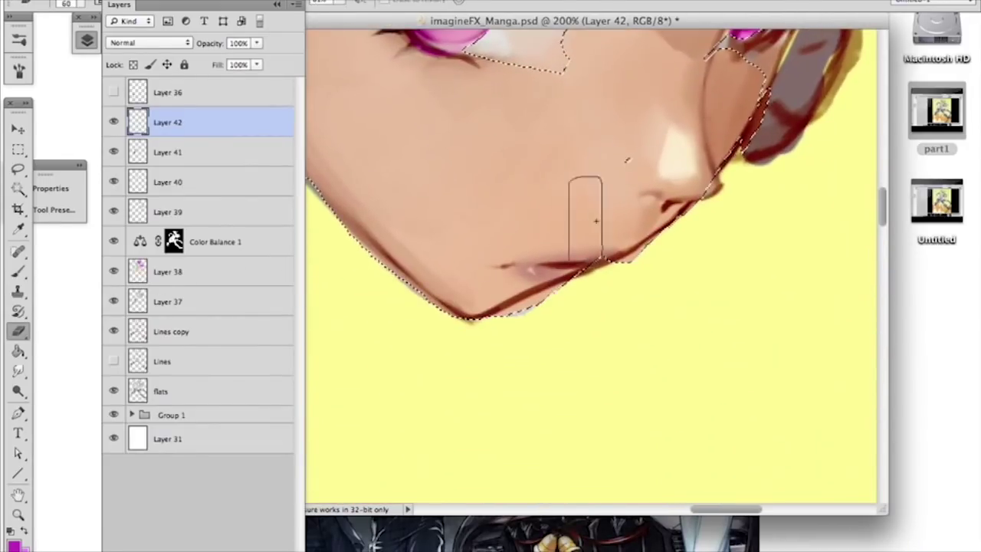
{"action": "right_click", "coordinate": [606, 308]}
{"action": "left_click", "coordinate": [636, 348]}
{"action": "left_click", "coordinate": [530, 308]}
{"action": "key", "text": "super+d"}
Step: Erase the overflow outside the chin and mouth line on the flats layer and Layer 38 with the 10 px eraser
{"action": "left_click", "coordinate": [262, 395]}
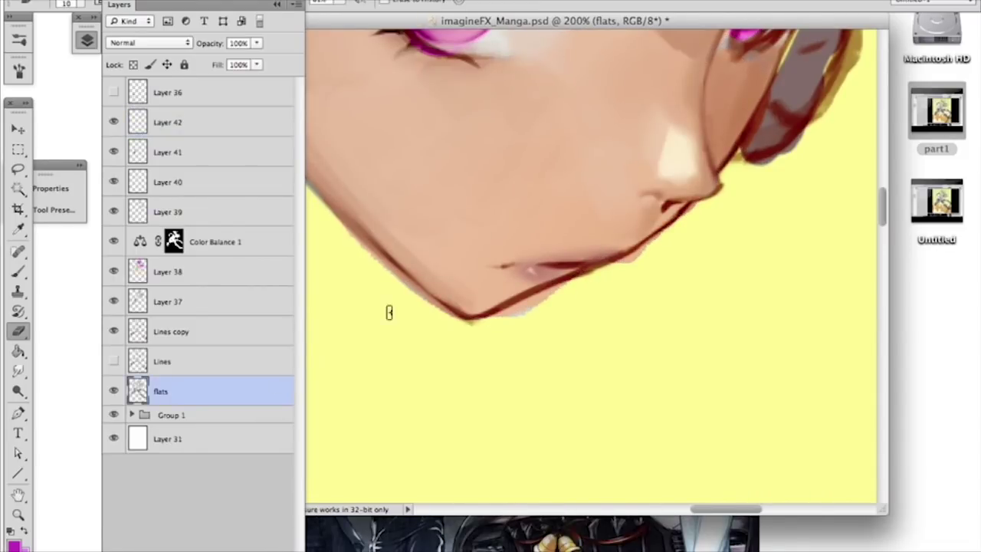
{"action": "left_click_drag", "start_coordinate": [508, 315], "coordinate": [563, 285]}
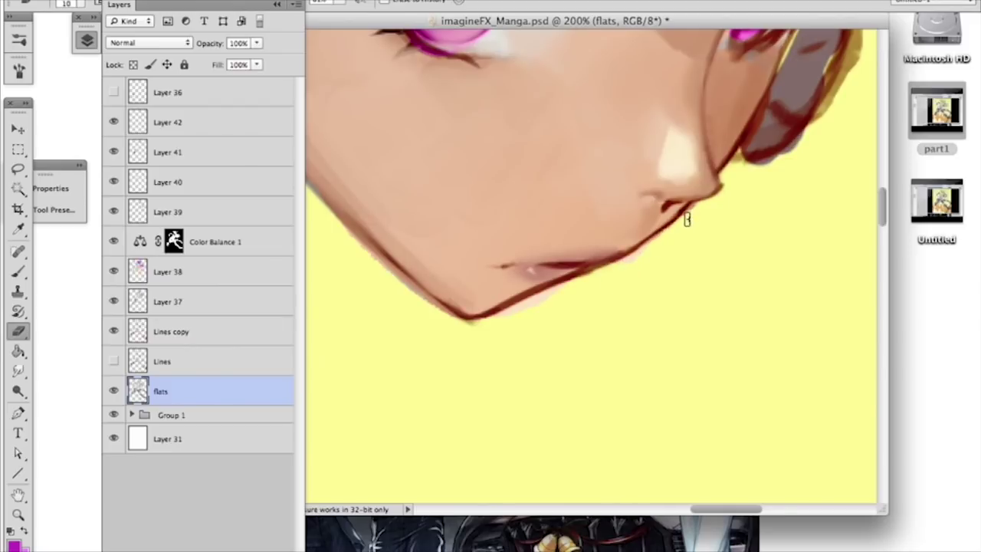
{"action": "left_click", "coordinate": [200, 359]}
{"action": "left_click", "coordinate": [188, 333]}
{"action": "left_click", "coordinate": [206, 303]}
{"action": "left_click", "coordinate": [113, 302]}
{"action": "left_click", "coordinate": [114, 303]}
{"action": "left_click", "coordinate": [170, 392]}
{"action": "left_click", "coordinate": [162, 276]}
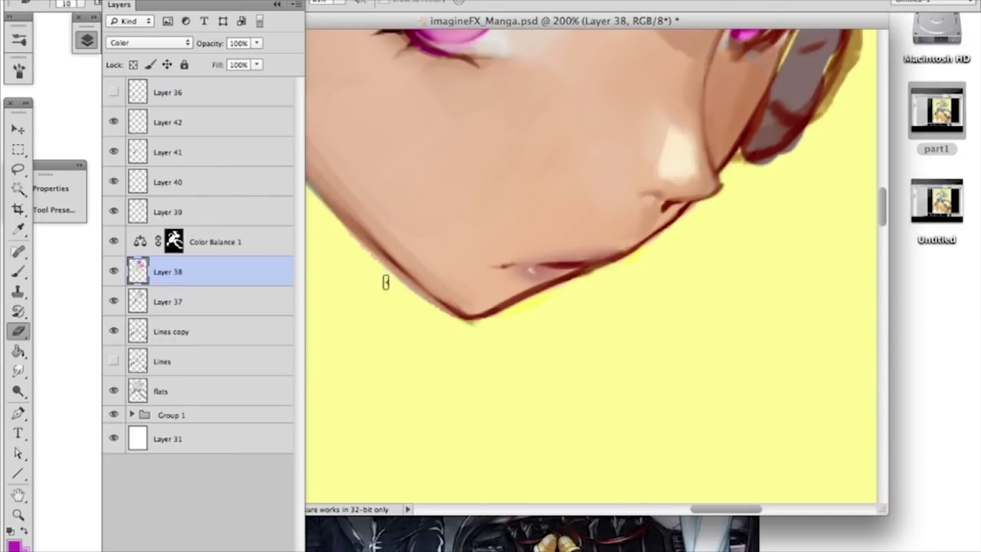
Step: Touch up the hair edge beside the headphone cup on Layer 38 with a sampled purple, using the brush at 20 px
{"action": "key", "text": "super+minus"}
{"action": "key", "text": "super+minus"}
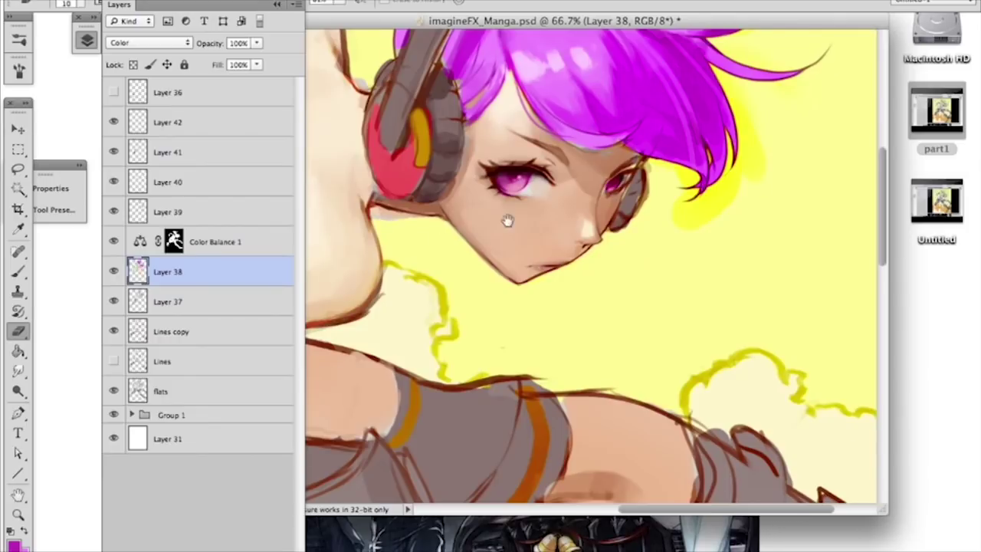
{"action": "scroll", "coordinate": [507, 221], "scroll_direction": "up", "scroll_amount": 5}
{"action": "left_click", "coordinate": [22, 271]}
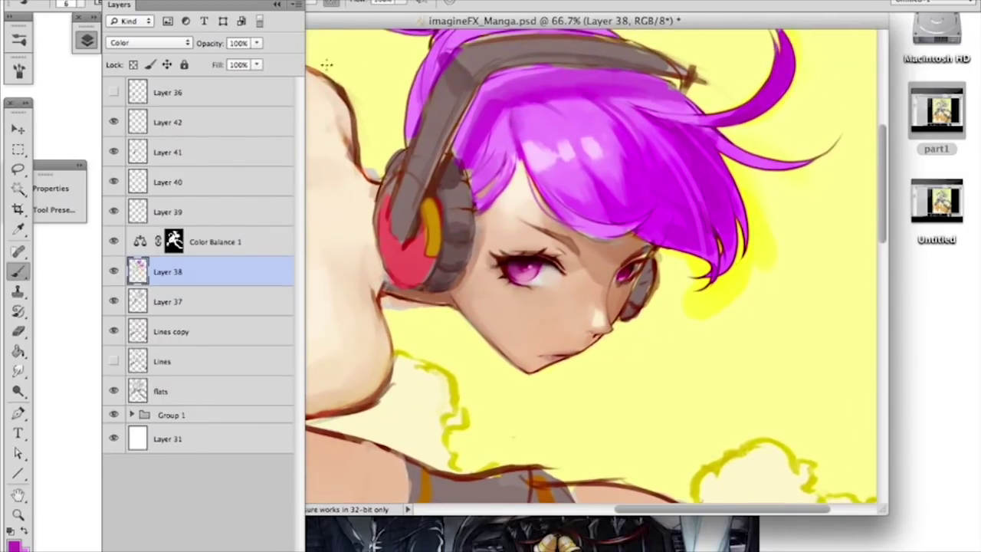
{"action": "left_click", "coordinate": [464, 160], "text": "alt"}
{"action": "right_click", "coordinate": [468, 154]}
{"action": "left_click_drag", "start_coordinate": [511, 174], "coordinate": [519, 175]}
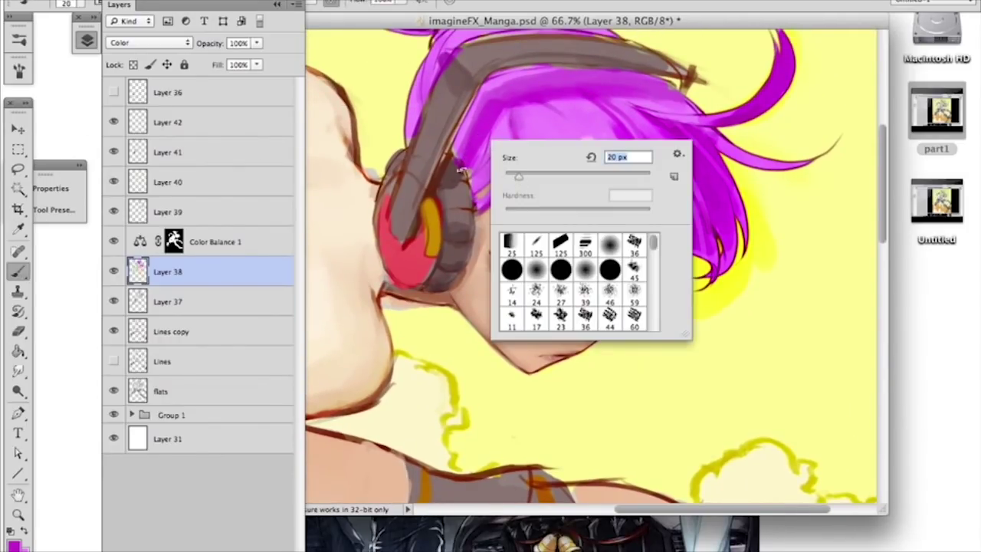
{"action": "left_click", "coordinate": [464, 166]}
Step: Blend sampled purples along the fringe's lower edge on Layer 42 and darken the hair parting with dark purple at 9 px
{"action": "left_click", "coordinate": [261, 124]}
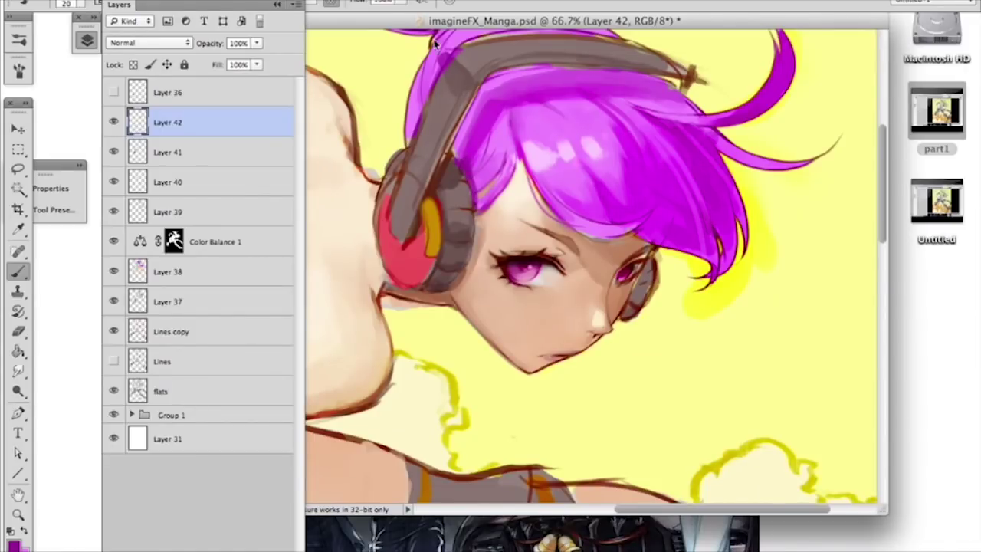
{"action": "left_click", "coordinate": [625, 226], "text": "alt"}
{"action": "left_click_drag", "start_coordinate": [606, 234], "coordinate": [652, 226]}
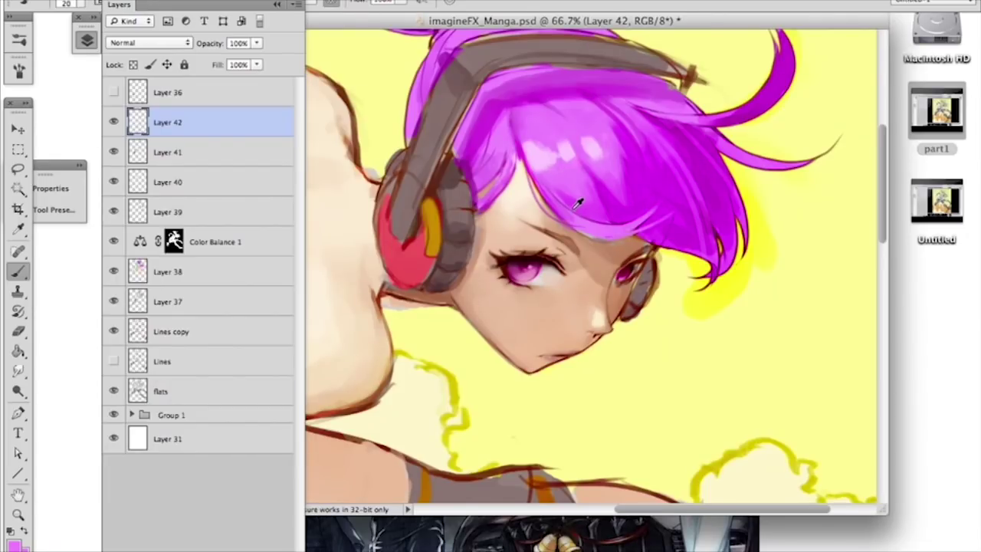
{"action": "left_click", "coordinate": [619, 219], "text": "alt"}
{"action": "left_click_drag", "start_coordinate": [607, 221], "coordinate": [568, 208]}
{"action": "right_click", "coordinate": [585, 205]}
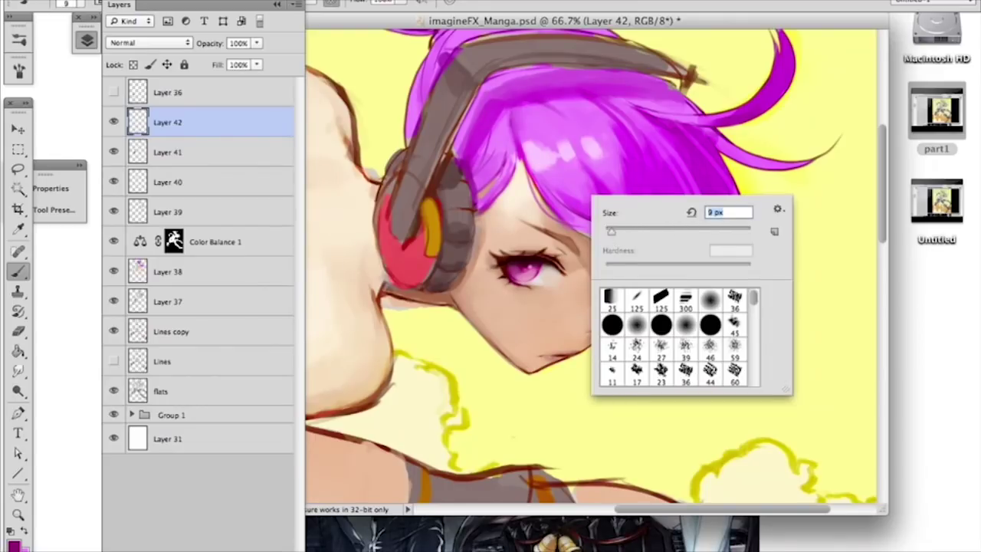
{"action": "left_click_drag", "start_coordinate": [514, 133], "coordinate": [521, 164]}
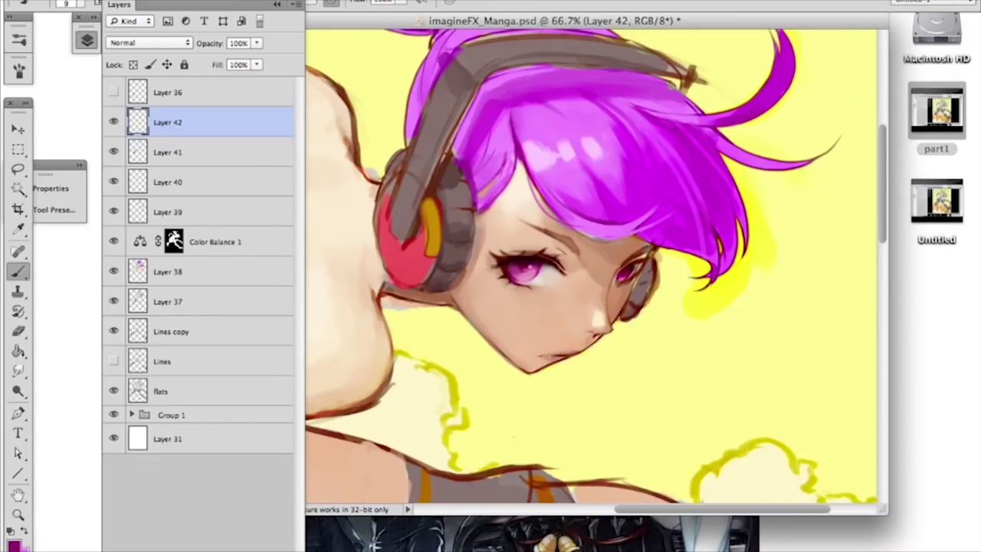
Step: Rework the fringe highlights with a sampled light pink at 25 px and undo the last stroke
{"action": "key", "text": "super+minus"}
{"action": "key", "text": "super+minus"}
{"action": "left_click_drag", "start_coordinate": [630, 207], "coordinate": [668, 140]}
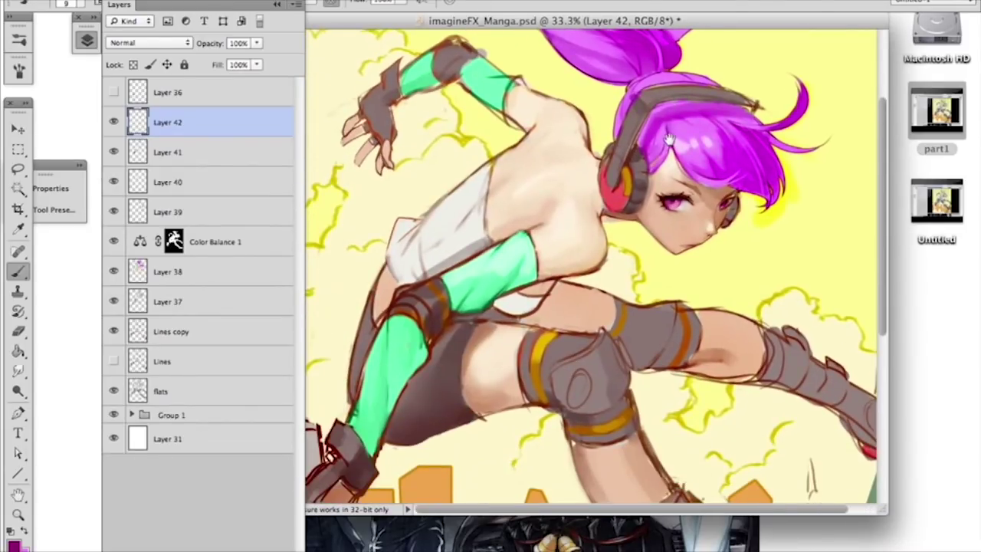
{"action": "left_click", "coordinate": [686, 149], "text": "alt"}
{"action": "left_click", "coordinate": [686, 146], "text": "alt"}
{"action": "right_click", "coordinate": [702, 143]}
{"action": "left_click_drag", "start_coordinate": [722, 178], "coordinate": [733, 178]}
{"action": "left_click", "coordinate": [700, 139]}
{"action": "left_click_drag", "start_coordinate": [700, 139], "coordinate": [713, 141]}
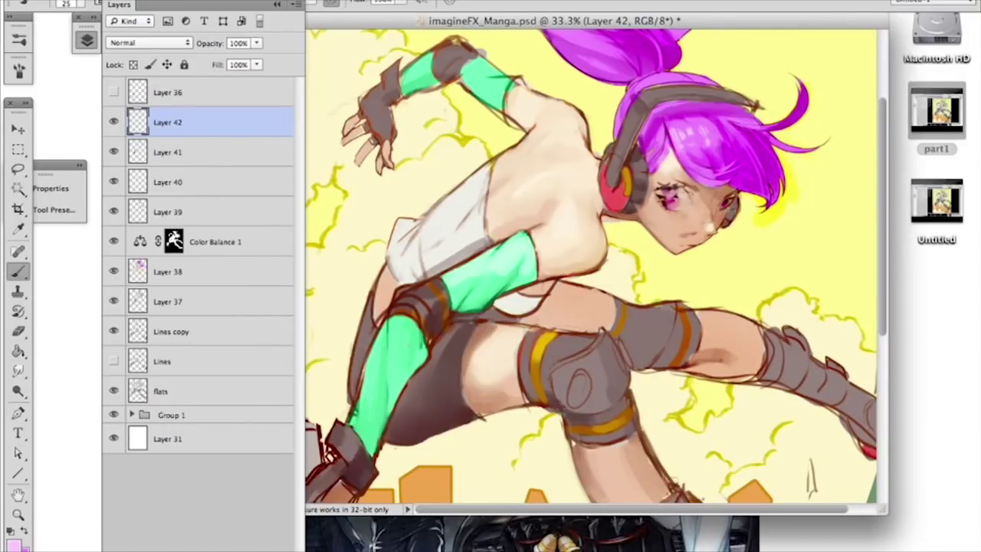
{"action": "key", "text": "ctrl+z"}
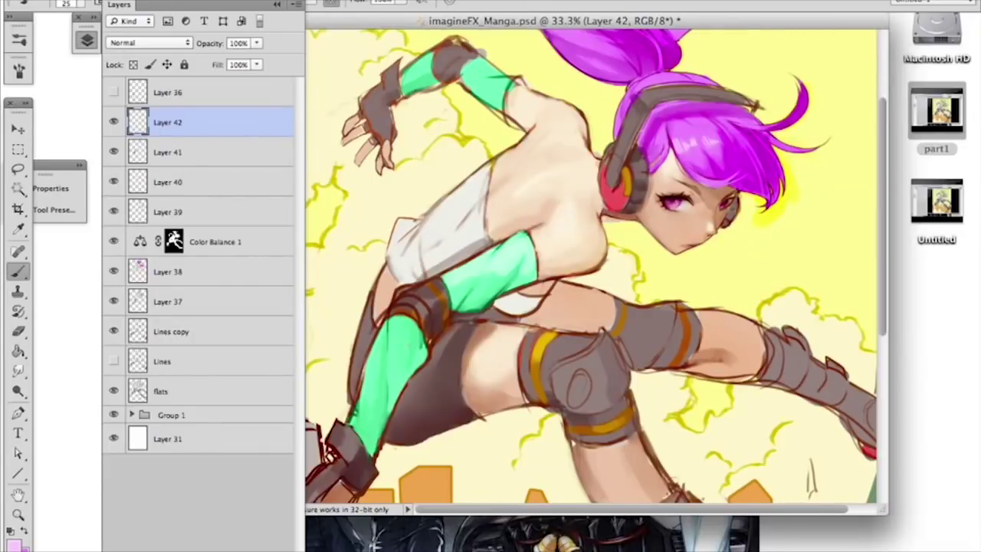
Step: Save the current state of the manga illustration
{"action": "scroll", "coordinate": [591, 266], "scroll_direction": "up", "scroll_amount": 3}
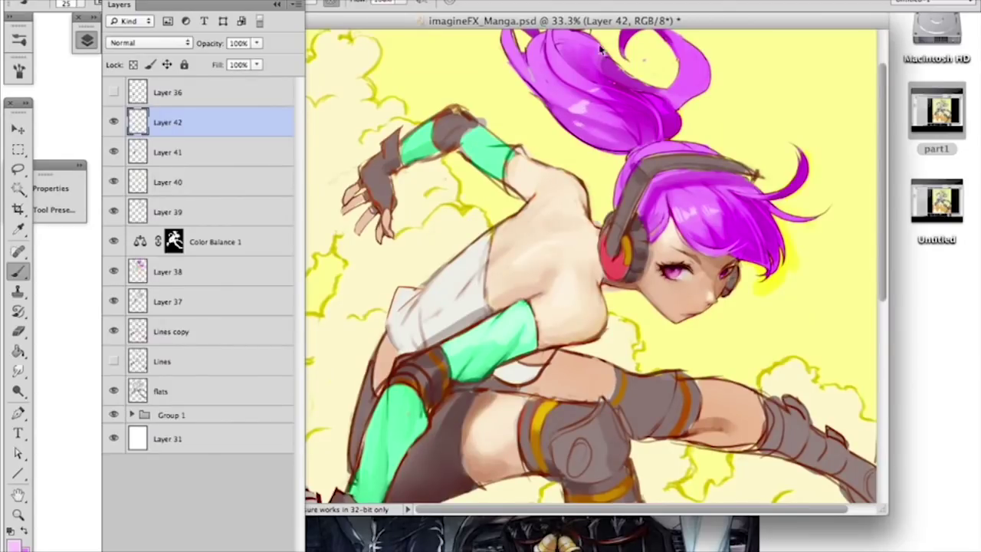
{"action": "key", "text": "super+minus"}
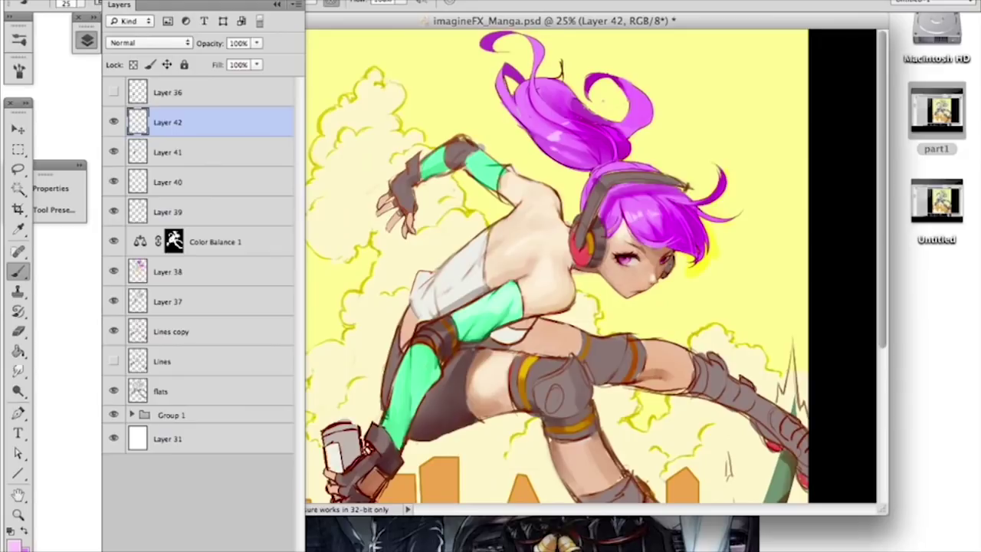
{"action": "key", "text": "super+s"}
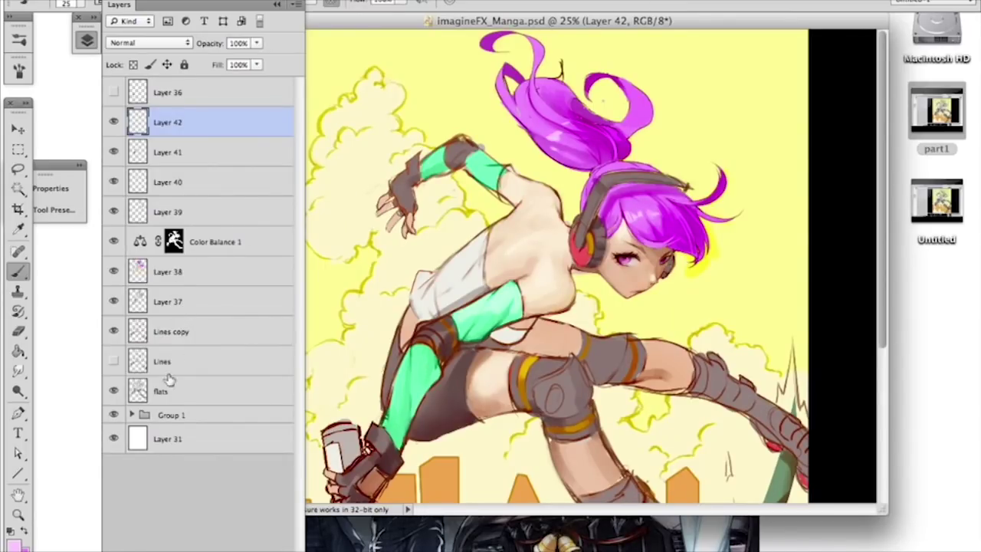
Step: Duplicate the Lines copy layer and place the duplicate above Layer 42
{"action": "left_click_drag", "start_coordinate": [203, 331], "coordinate": [261, 545]}
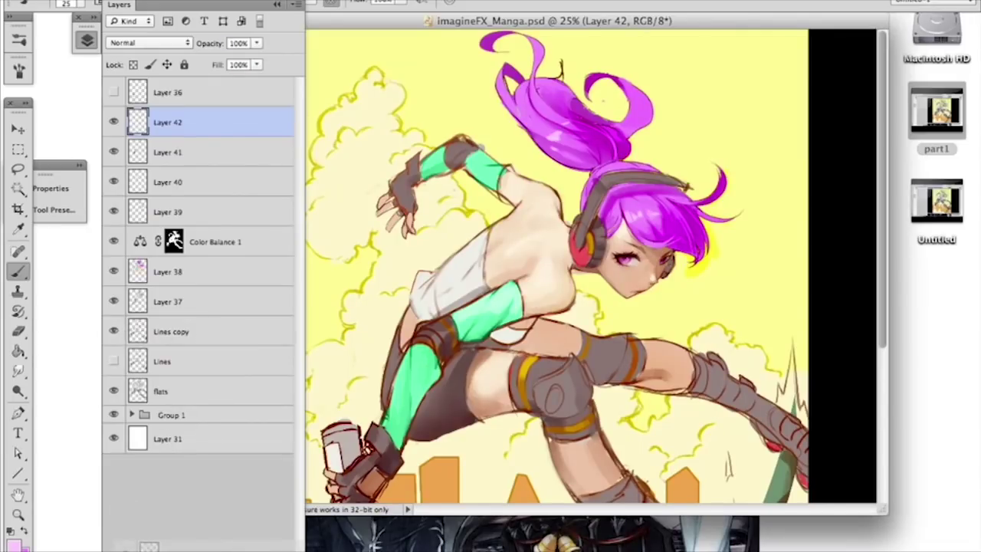
{"action": "left_click_drag", "start_coordinate": [201, 341], "coordinate": [247, 122]}
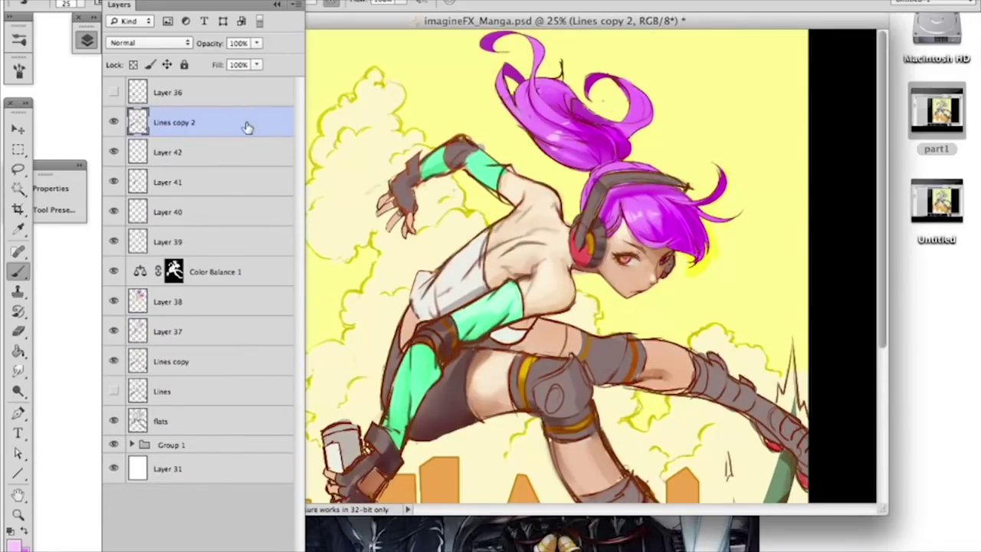
Step: Restrict the duplicated line layer's blending to the G and B channels and set its blend mode to Overlay
{"action": "double_click", "coordinate": [250, 130]}
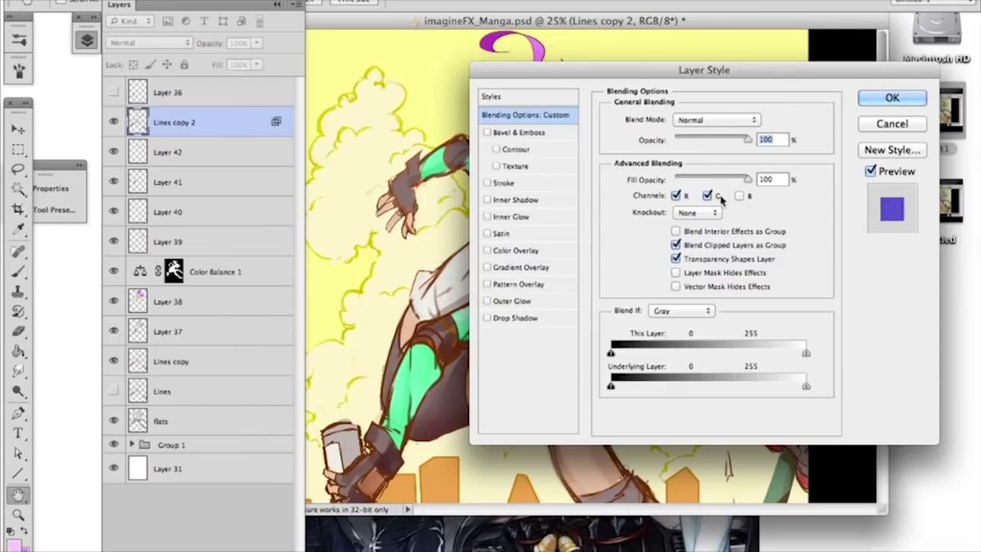
{"action": "left_click_drag", "start_coordinate": [805, 70], "coordinate": [324, 44]}
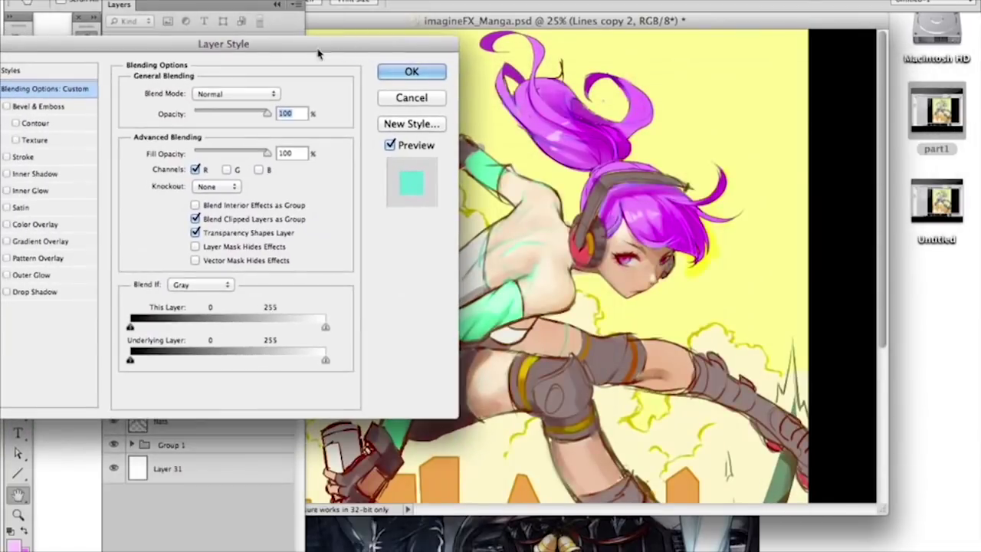
{"action": "left_click", "coordinate": [195, 169]}
{"action": "left_click", "coordinate": [226, 169]}
{"action": "left_click", "coordinate": [259, 170]}
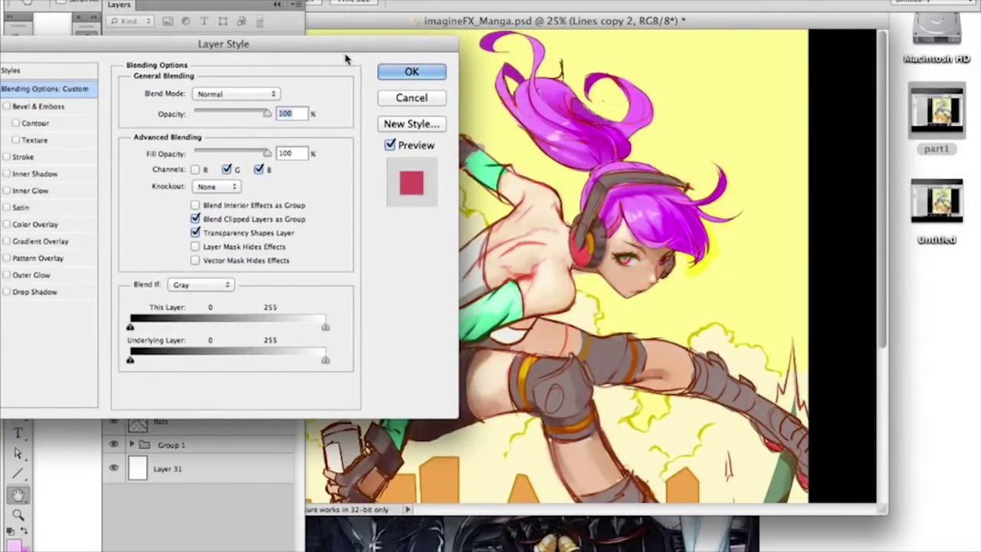
{"action": "left_click", "coordinate": [264, 94]}
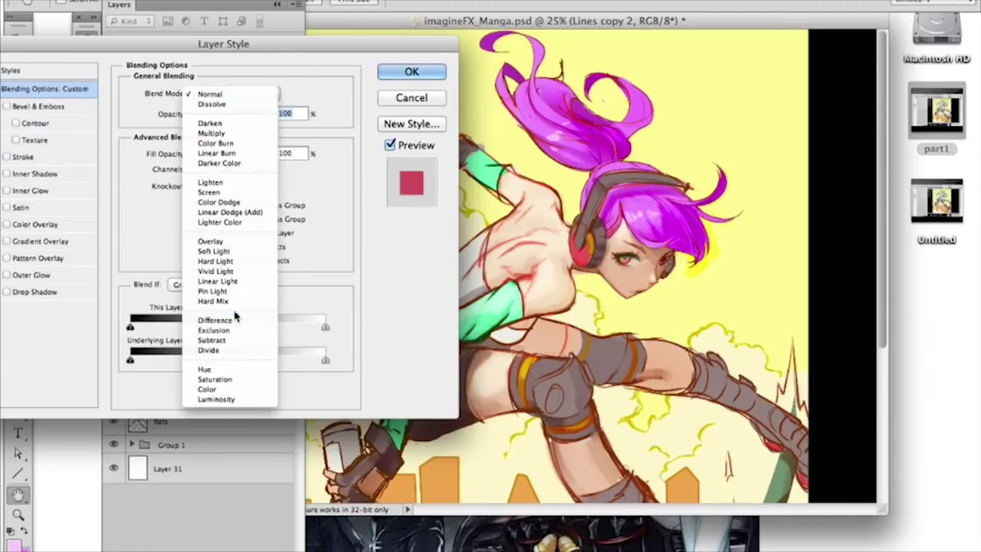
{"action": "left_click", "coordinate": [233, 242]}
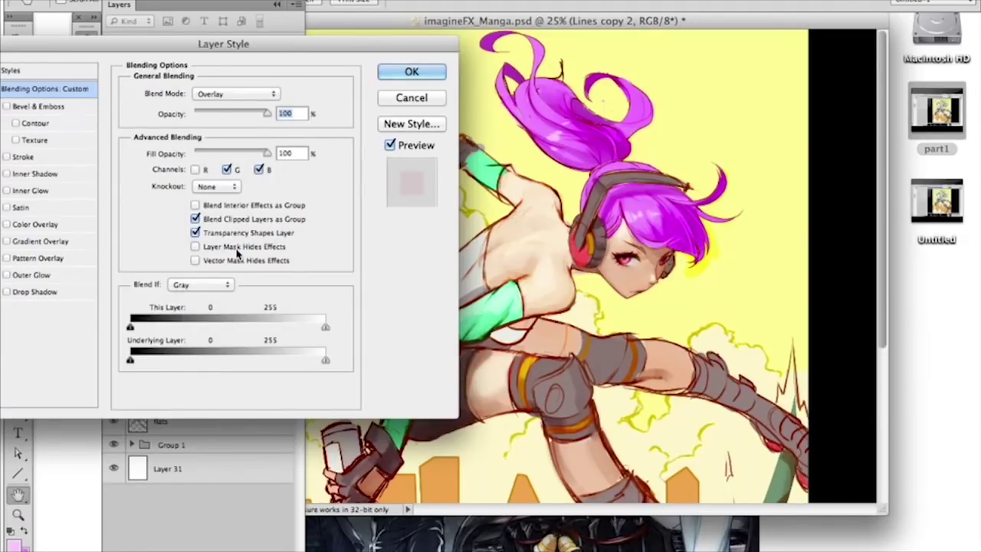
{"action": "left_click", "coordinate": [411, 71]}
Step: Compare the artwork with and without the Overlay line layer
{"action": "left_click", "coordinate": [114, 121]}
{"action": "left_click", "coordinate": [115, 122]}
{"action": "left_click", "coordinate": [115, 123]}
{"action": "left_click", "coordinate": [115, 122]}
{"action": "left_click", "coordinate": [115, 123]}
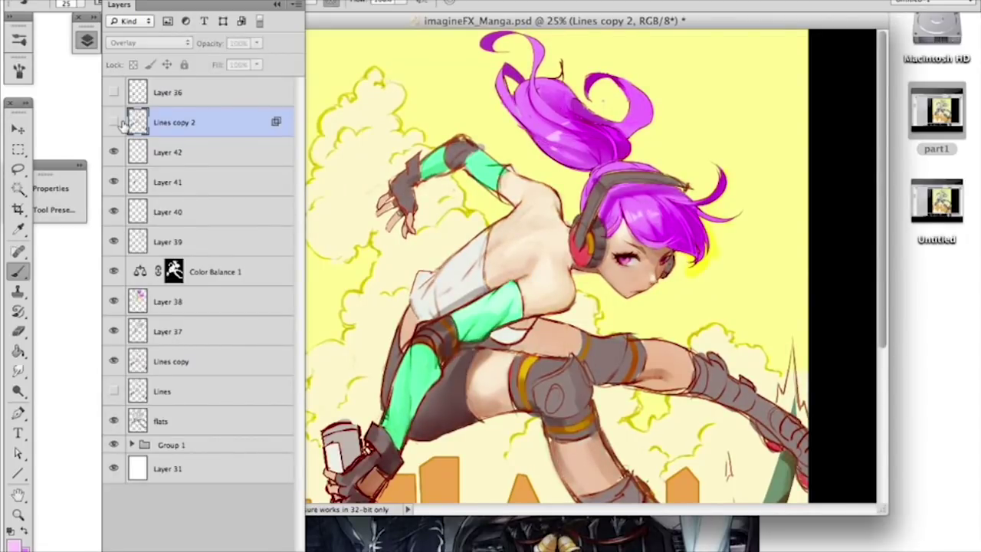
{"action": "left_click", "coordinate": [115, 123]}
Step: Apply a Gaussian Blur with a 4.4 pixel radius to the duplicated line layer
{"action": "left_click", "coordinate": [352, 5]}
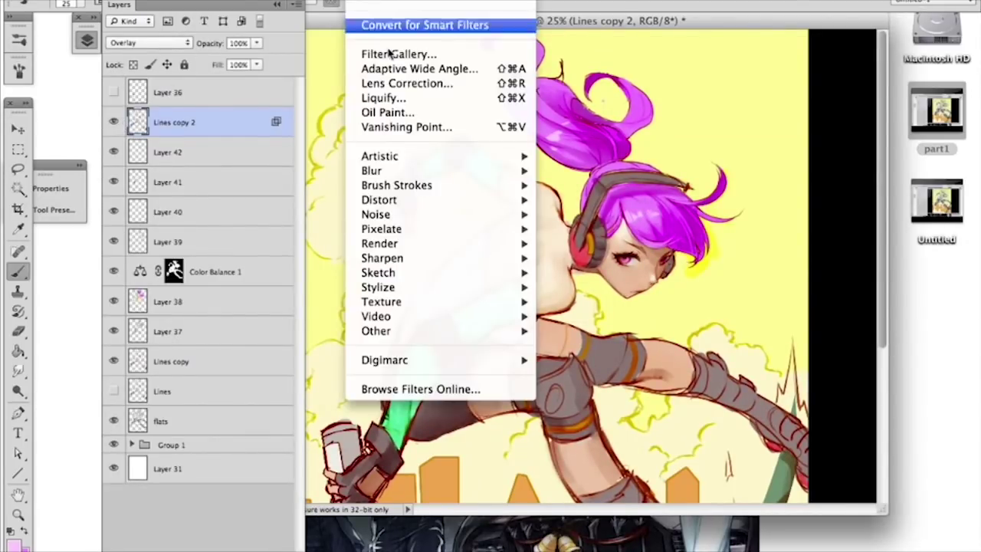
{"action": "mouse_move", "coordinate": [475, 170]}
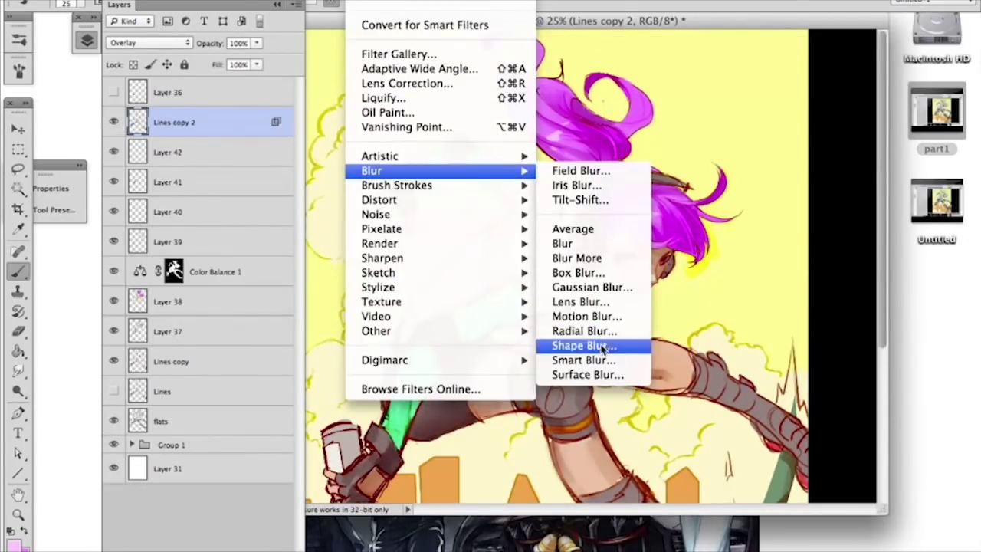
{"action": "left_click", "coordinate": [591, 287]}
{"action": "left_click_drag", "start_coordinate": [159, 316], "coordinate": [157, 314]}
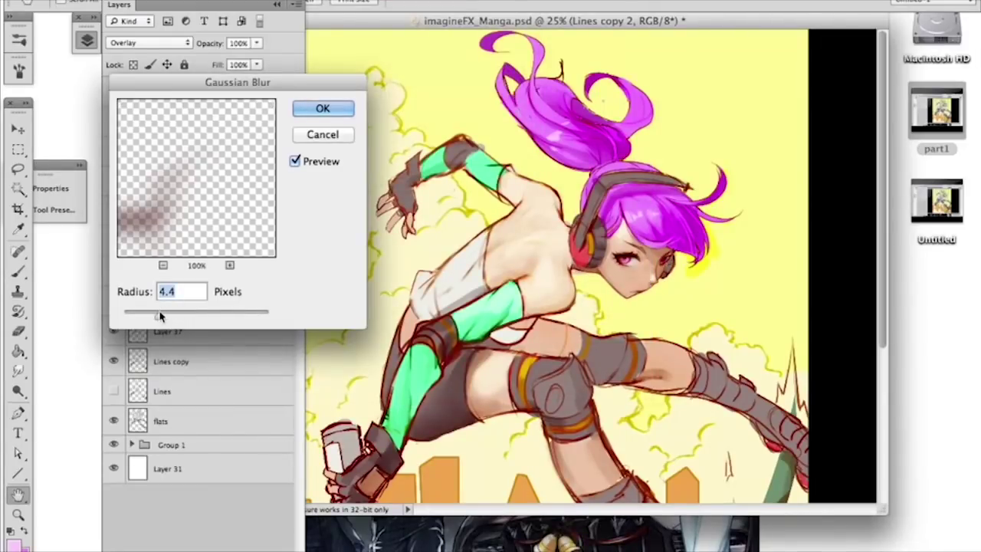
{"action": "left_click", "coordinate": [337, 108]}
Step: Try a 237 px eraser and a lasso selection excluding the head and hair on the blurred line layer
{"action": "left_click", "coordinate": [23, 331]}
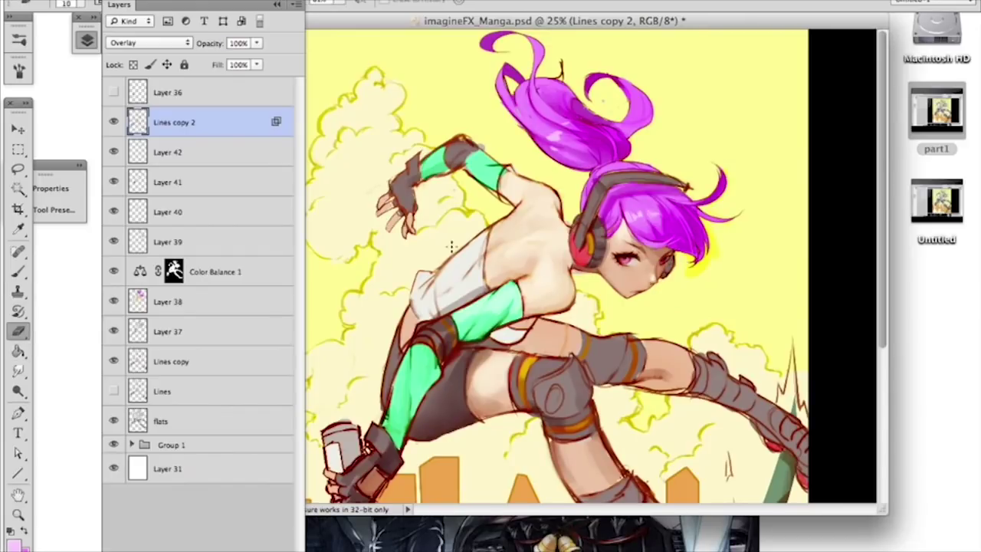
{"action": "right_click", "coordinate": [481, 285]}
{"action": "mouse_move", "coordinate": [514, 210]}
{"action": "left_mouse_down"}
{"action": "mouse_move", "coordinate": [499, 190]}
{"action": "mouse_move", "coordinate": [393, 205]}
{"action": "mouse_move", "coordinate": [471, 284]}
{"action": "mouse_move", "coordinate": [421, 356]}
{"action": "left_mouse_up"}
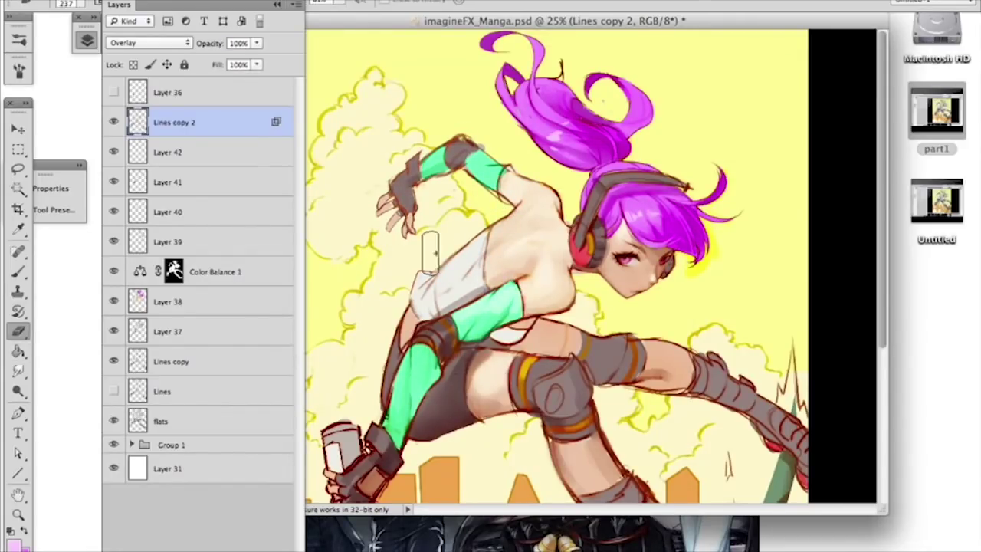
{"action": "left_click", "coordinate": [18, 168]}
{"action": "mouse_move", "coordinate": [564, 129]}
{"action": "left_mouse_down"}
{"action": "mouse_move", "coordinate": [589, 310]}
{"action": "mouse_move", "coordinate": [751, 158]}
{"action": "mouse_move", "coordinate": [530, 21]}
{"action": "mouse_move", "coordinate": [536, 190]}
{"action": "left_mouse_up"}
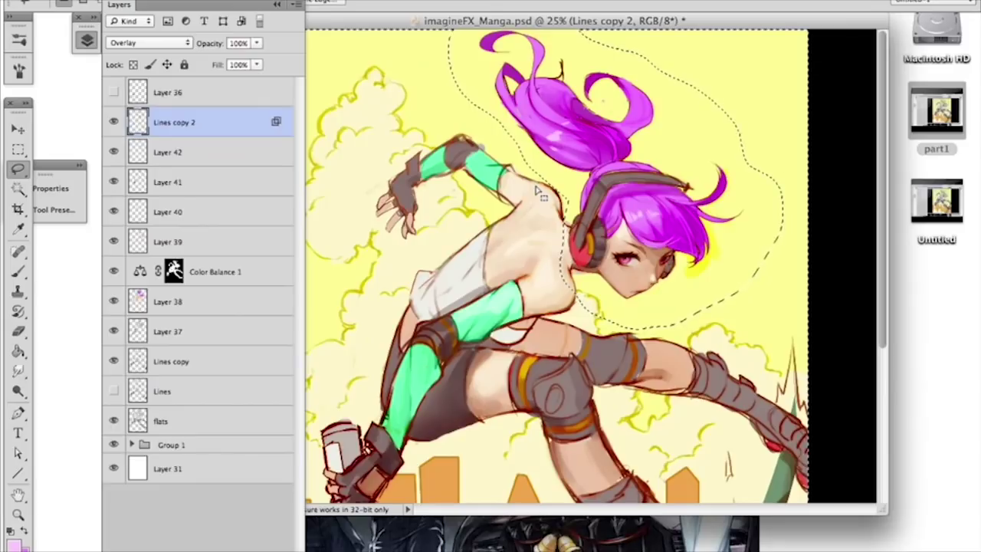
{"action": "key", "text": "ctrl+d"}
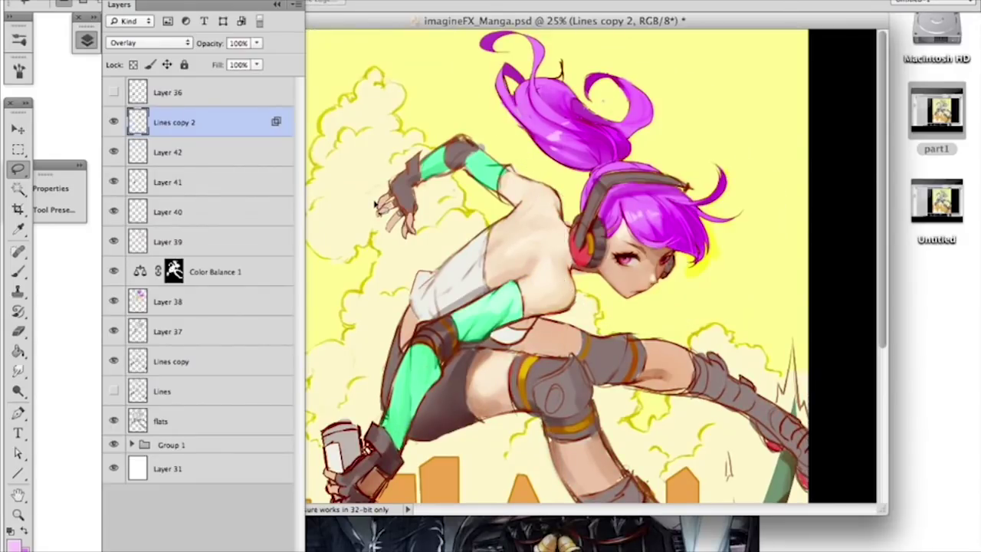
Step: Toggle the blurred line layer repeatedly to examine its effect on the line art's colour and softness
{"action": "left_click", "coordinate": [113, 122]}
{"action": "left_click", "coordinate": [114, 122]}
{"action": "left_click", "coordinate": [114, 122]}
{"action": "left_click", "coordinate": [114, 122]}
{"action": "left_click", "coordinate": [114, 122]}
{"action": "left_click", "coordinate": [114, 121]}
{"action": "left_click", "coordinate": [113, 121]}
{"action": "left_click", "coordinate": [114, 122]}
{"action": "left_click", "coordinate": [113, 122]}
{"action": "left_click", "coordinate": [113, 121]}
{"action": "left_click", "coordinate": [113, 122]}
{"action": "left_click", "coordinate": [113, 122]}
{"action": "left_click", "coordinate": [113, 122]}
{"action": "left_click", "coordinate": [113, 122]}
Step: Add a new layer above the blurred line layer and set its blend mode to Color Dodge
{"action": "key", "text": "super+minus"}
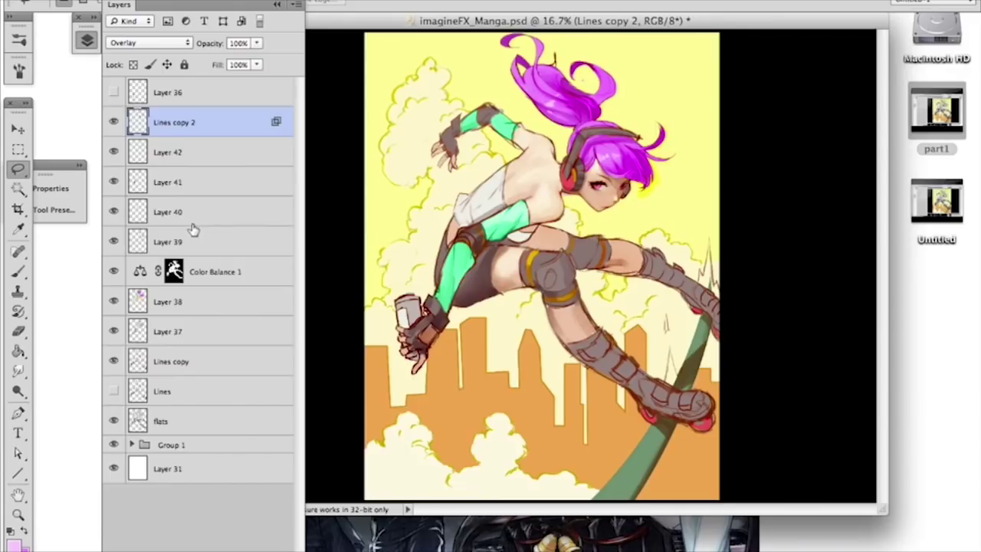
{"action": "left_click", "coordinate": [239, 550]}
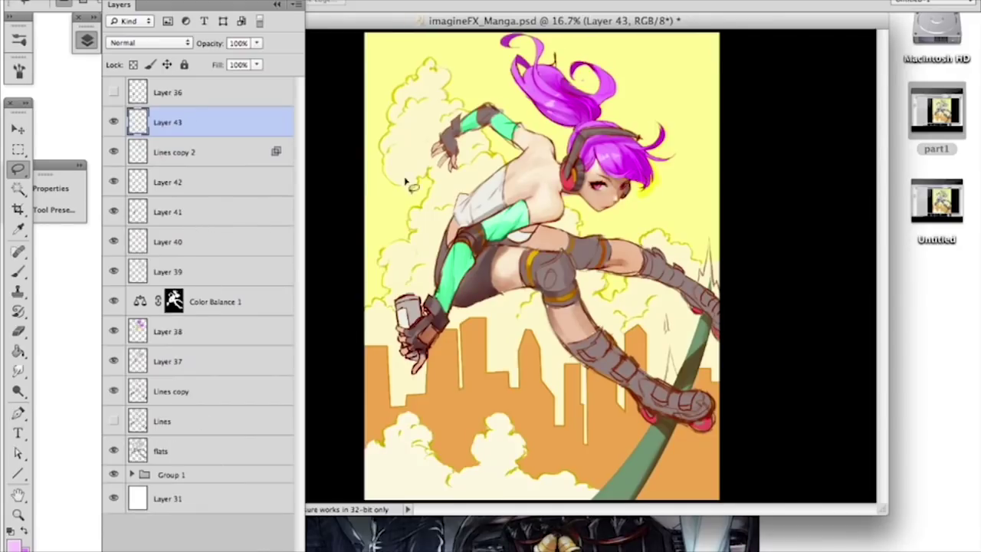
{"action": "key", "text": "super+plus"}
{"action": "key", "text": "super+plus"}
{"action": "key", "text": "super+plus"}
{"action": "left_click_drag", "start_coordinate": [648, 199], "coordinate": [570, 387]}
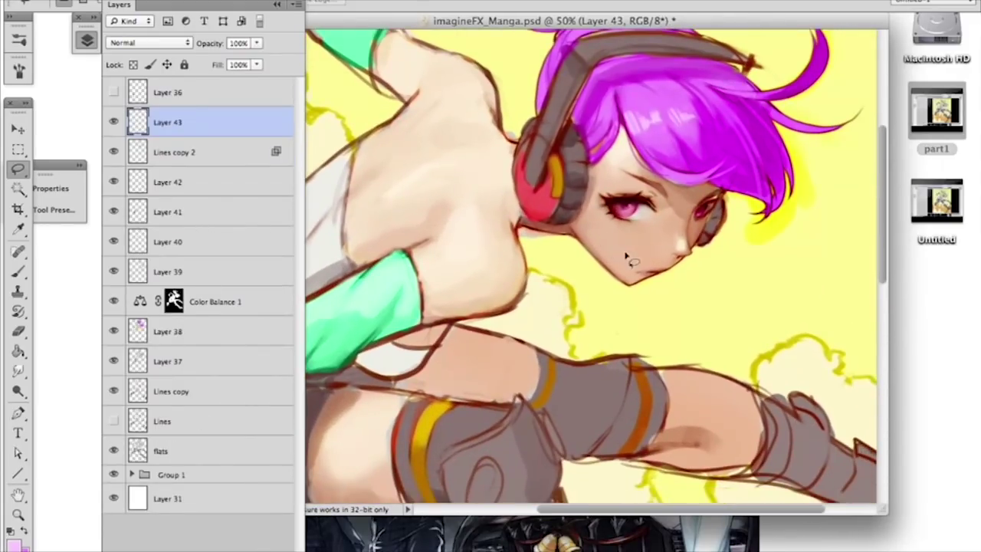
{"action": "key", "text": "ctrl+plus"}
{"action": "key", "text": "ctrl+plus"}
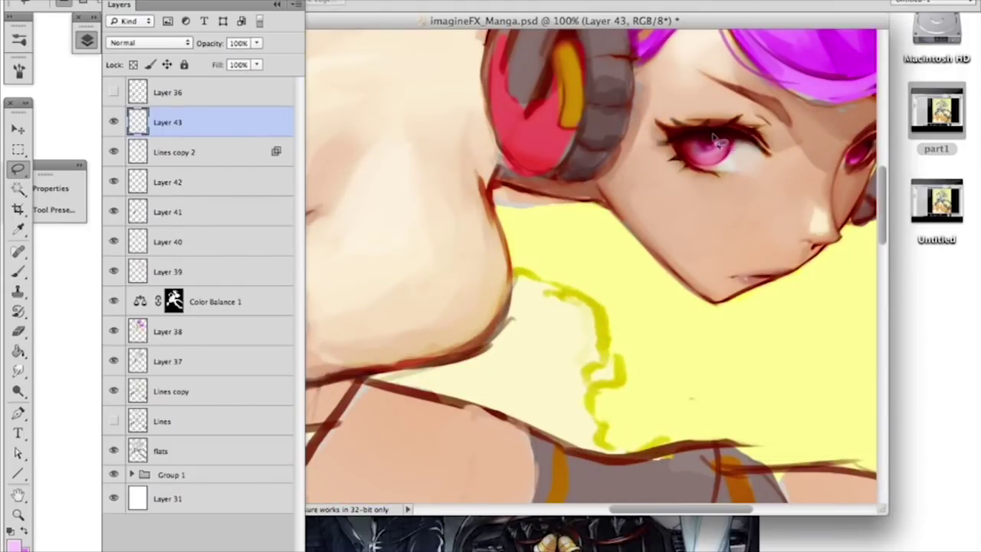
{"action": "key", "text": "b"}
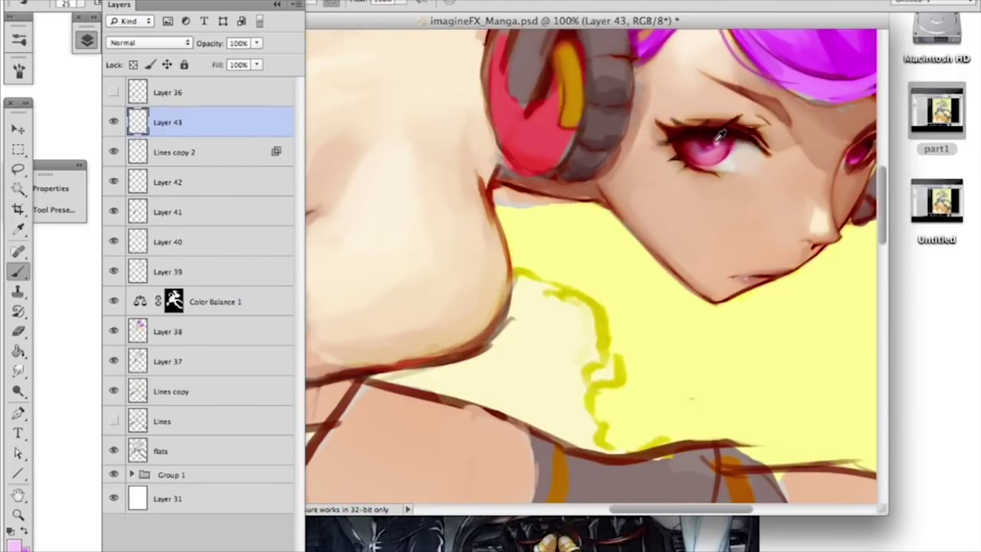
{"action": "left_click", "coordinate": [173, 45]}
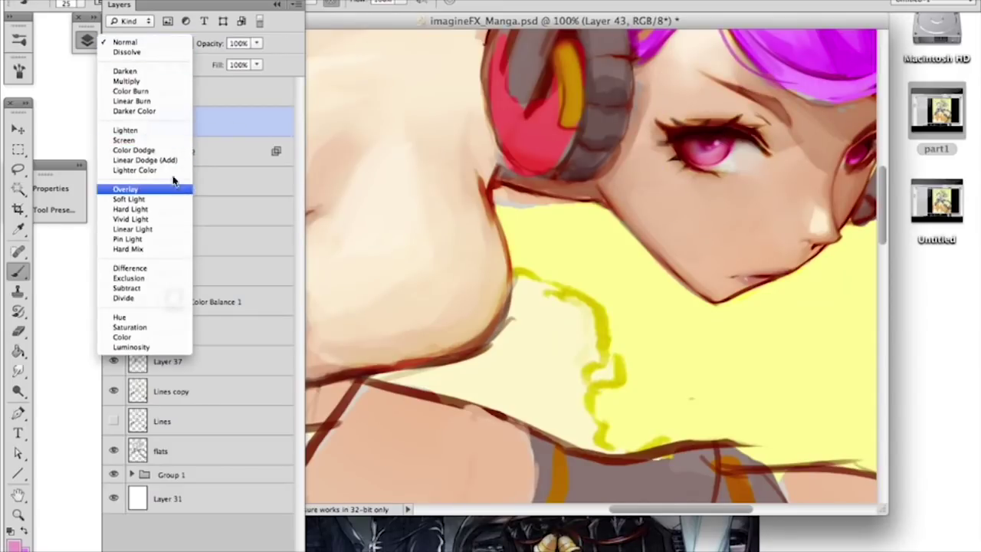
{"action": "left_click", "coordinate": [176, 150]}
Step: Paint pink glow highlights in the near eye's iris using the brush at 13 px and 4 px
{"action": "right_click", "coordinate": [724, 130]}
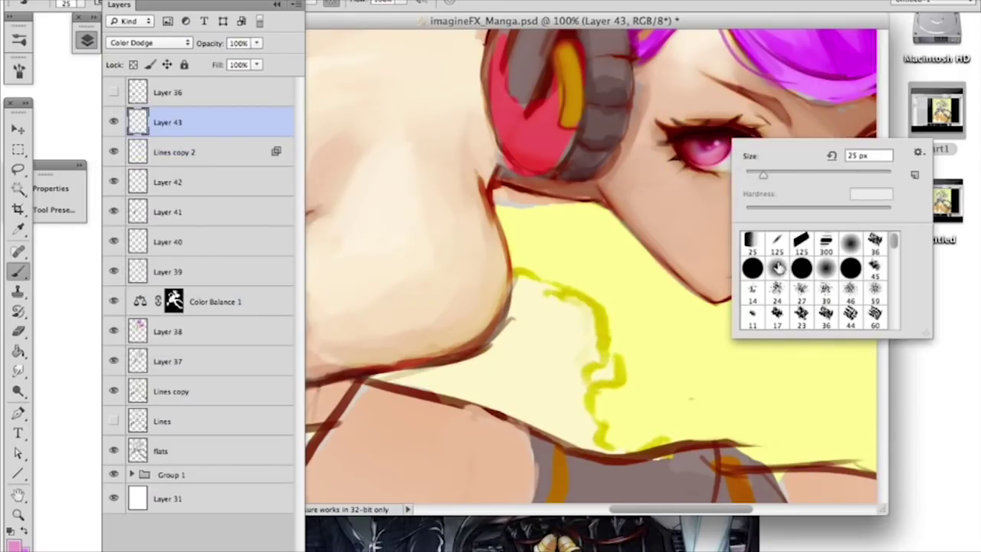
{"action": "left_click", "coordinate": [755, 176]}
{"action": "left_click", "coordinate": [716, 137]}
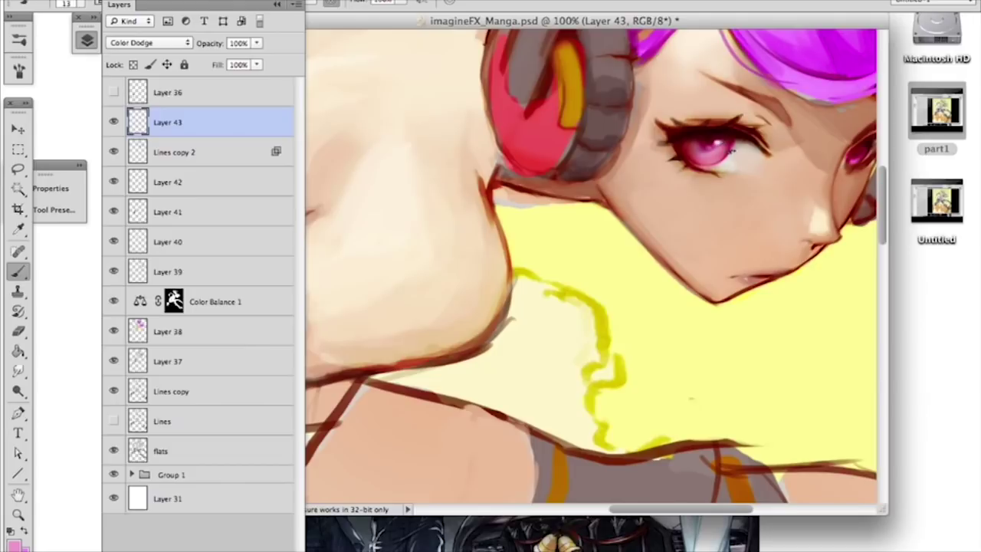
{"action": "right_click", "coordinate": [757, 178]}
{"action": "left_click_drag", "start_coordinate": [789, 232], "coordinate": [786, 231]}
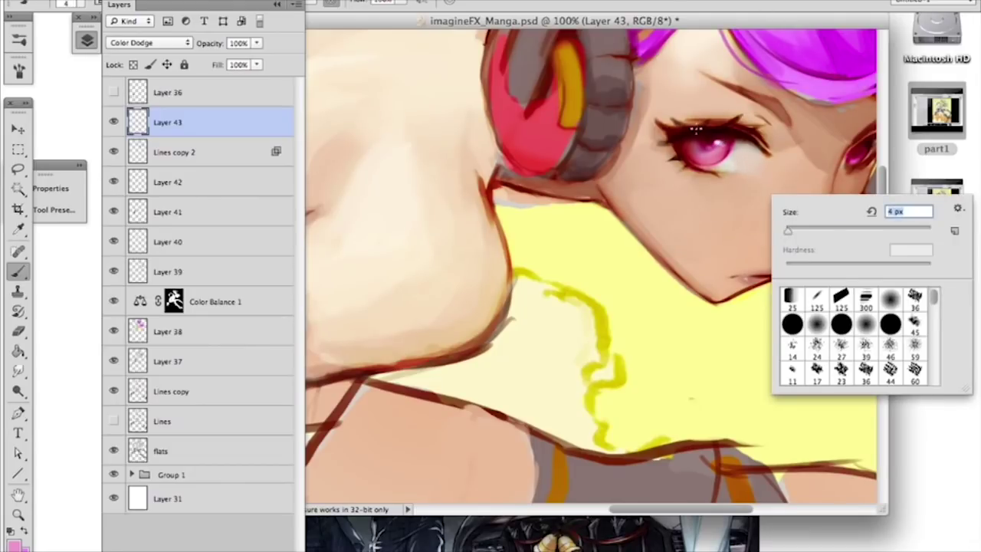
{"action": "key", "text": "Return"}
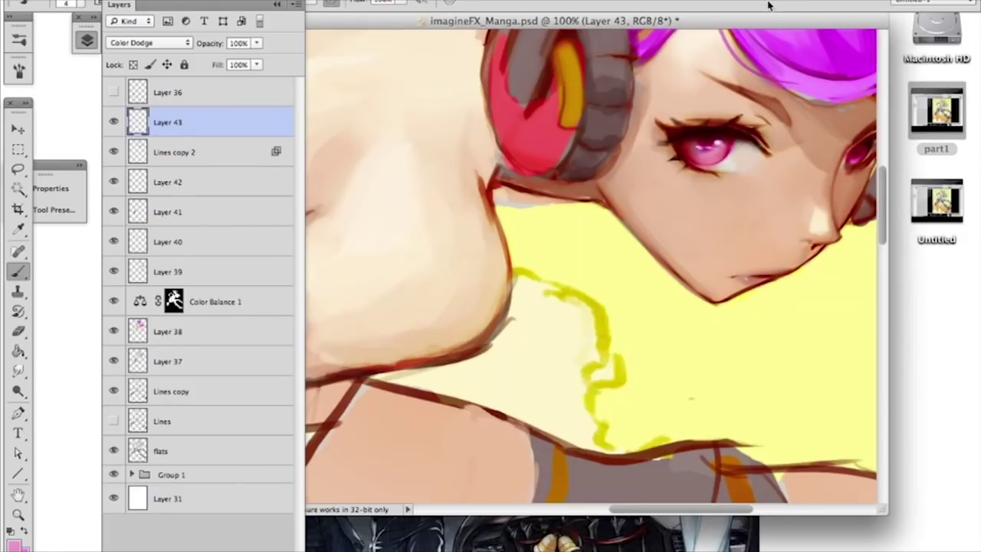
Step: Add Color Dodge touches with a 10 px brush, sampling colours from the headphones and the near eye
{"action": "key", "text": "super+minus"}
{"action": "key", "text": "super+minus"}
{"action": "right_click", "coordinate": [723, 247]}
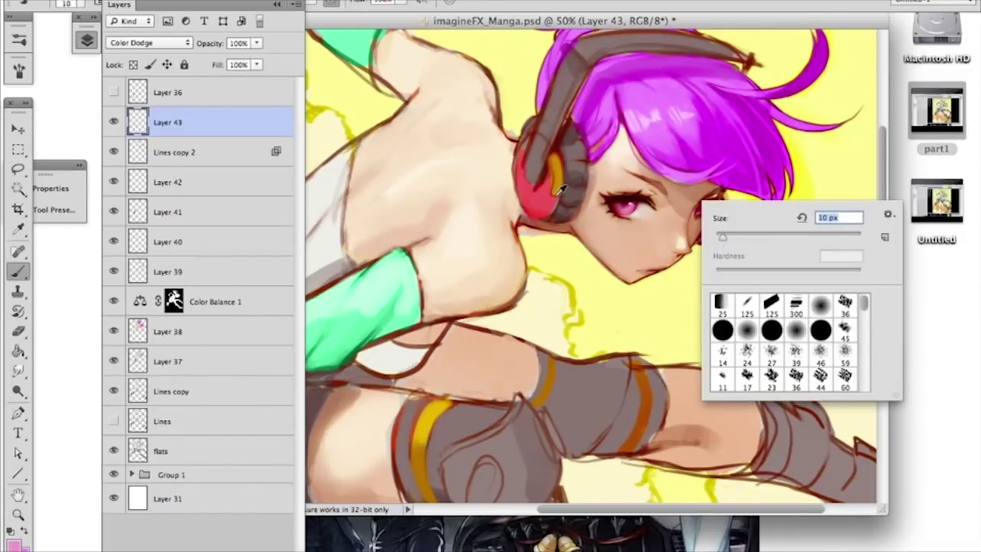
{"action": "left_click", "coordinate": [558, 191], "text": "alt"}
{"action": "left_click", "coordinate": [565, 131], "text": "alt"}
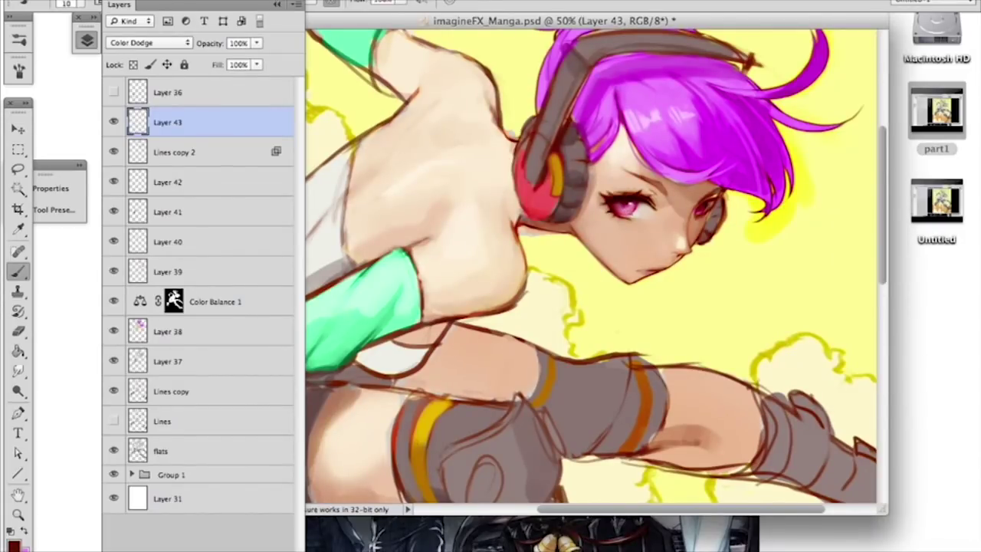
{"action": "left_click", "coordinate": [635, 200], "text": "alt"}
Step: Compare the face and headphones with and without the Color Dodge layer
{"action": "key", "text": "super+minus"}
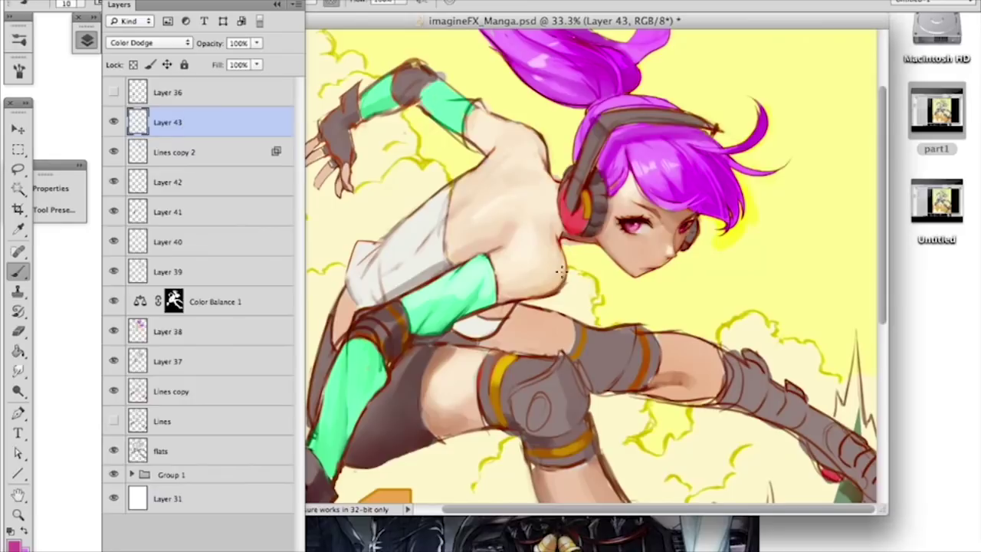
{"action": "key", "text": "super+plus"}
{"action": "key", "text": "super+plus"}
{"action": "key", "text": "super+plus"}
{"action": "left_click_drag", "start_coordinate": [774, 169], "coordinate": [455, 263]}
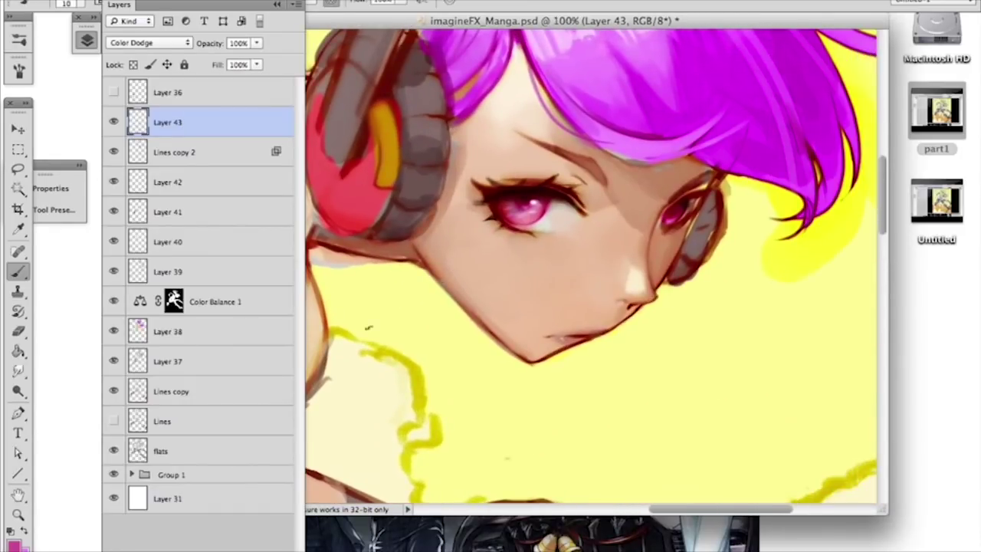
{"action": "left_click", "coordinate": [114, 124]}
{"action": "left_click", "coordinate": [114, 124]}
{"action": "left_click", "coordinate": [113, 125]}
{"action": "left_click", "coordinate": [113, 124]}
Step: Add a new layer and paint brighter pink tones into the far eye with colours sampled from both eyes
{"action": "left_click", "coordinate": [258, 534]}
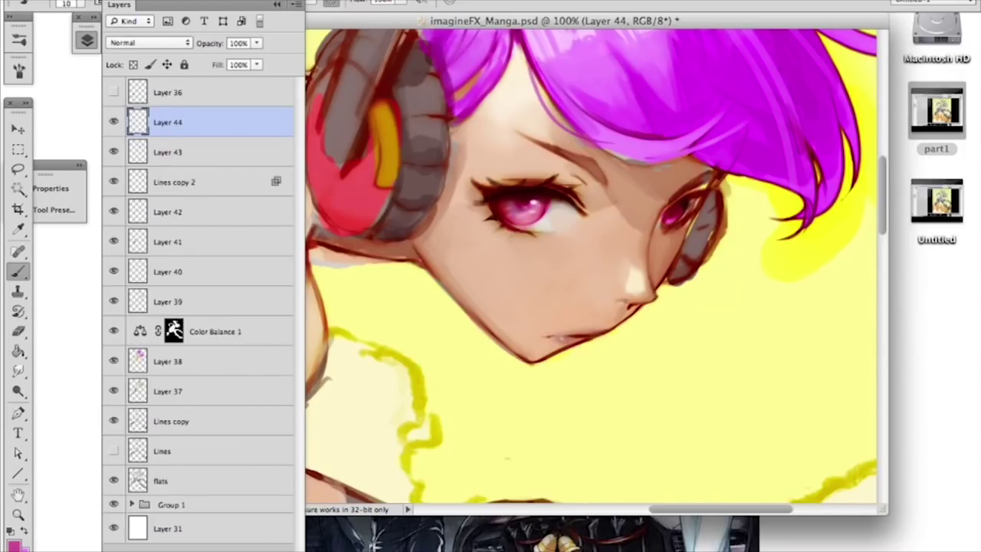
{"action": "left_click", "coordinate": [689, 186], "text": "alt"}
{"action": "left_click", "coordinate": [569, 202], "text": "alt"}
{"action": "left_click", "coordinate": [685, 203], "text": "alt"}
{"action": "left_click", "coordinate": [672, 214], "text": "alt"}
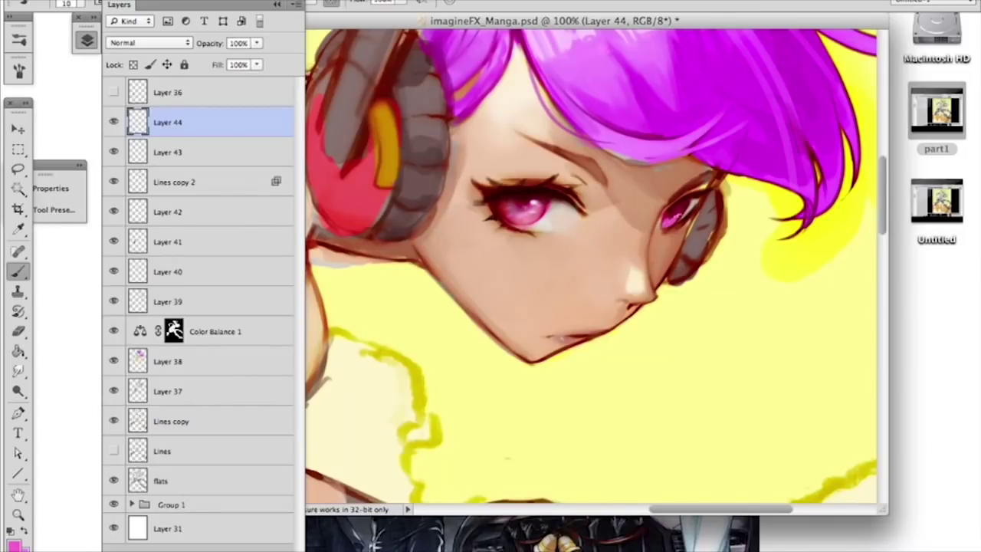
Step: Refine the far eye's iris, lid and lower edge with colours sampled from the eye and the surrounding lashes
{"action": "left_click", "coordinate": [679, 206], "text": "alt"}
{"action": "left_click", "coordinate": [693, 189], "text": "alt"}
{"action": "left_click_drag", "start_coordinate": [694, 184], "coordinate": [679, 194]}
{"action": "left_click", "coordinate": [682, 190], "text": "alt"}
{"action": "left_click", "coordinate": [673, 205], "text": "alt"}
{"action": "left_click", "coordinate": [694, 200], "text": "alt"}
{"action": "left_click", "coordinate": [702, 195], "text": "alt"}
{"action": "left_click", "coordinate": [707, 188], "text": "alt"}
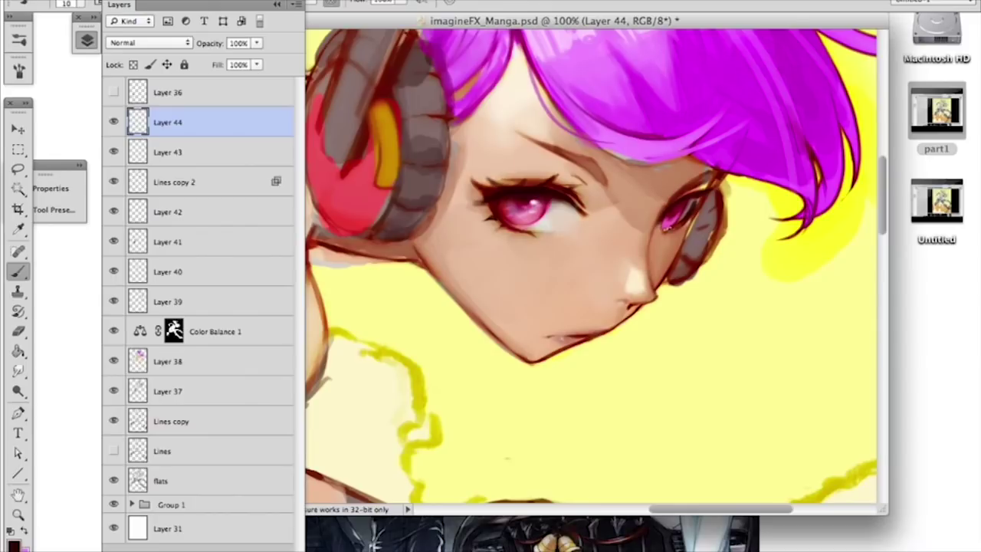
{"action": "left_click_drag", "start_coordinate": [661, 221], "coordinate": [667, 225]}
Step: Repaint the nose highlight and nostril with sampled skin and dark red tones, using the brush at 15 px
{"action": "right_click", "coordinate": [717, 212]}
{"action": "left_click_drag", "start_coordinate": [737, 247], "coordinate": [733, 246]}
{"action": "key", "text": "Return"}
{"action": "left_click", "coordinate": [637, 266], "text": "alt"}
{"action": "right_click", "coordinate": [661, 270]}
{"action": "left_click_drag", "start_coordinate": [676, 305], "coordinate": [641, 280]}
{"action": "key", "text": "Return"}
{"action": "left_click", "coordinate": [633, 282], "text": "alt"}
{"action": "right_click", "coordinate": [675, 254]}
{"action": "left_click", "coordinate": [768, 390]}
{"action": "left_click", "coordinate": [632, 277]}
{"action": "left_click_drag", "start_coordinate": [630, 278], "coordinate": [631, 283]}
{"action": "left_click", "coordinate": [636, 301], "text": "alt"}
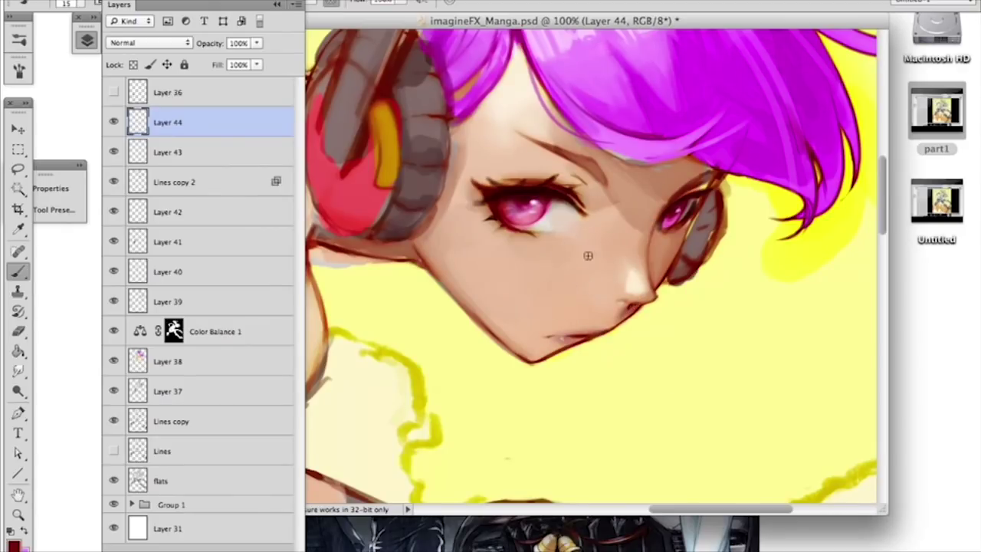
Step: Touch up the nose tip and bridge with lighter skin colours sampled around the nose
{"action": "key", "text": "super+minus"}
{"action": "key", "text": "super+minus"}
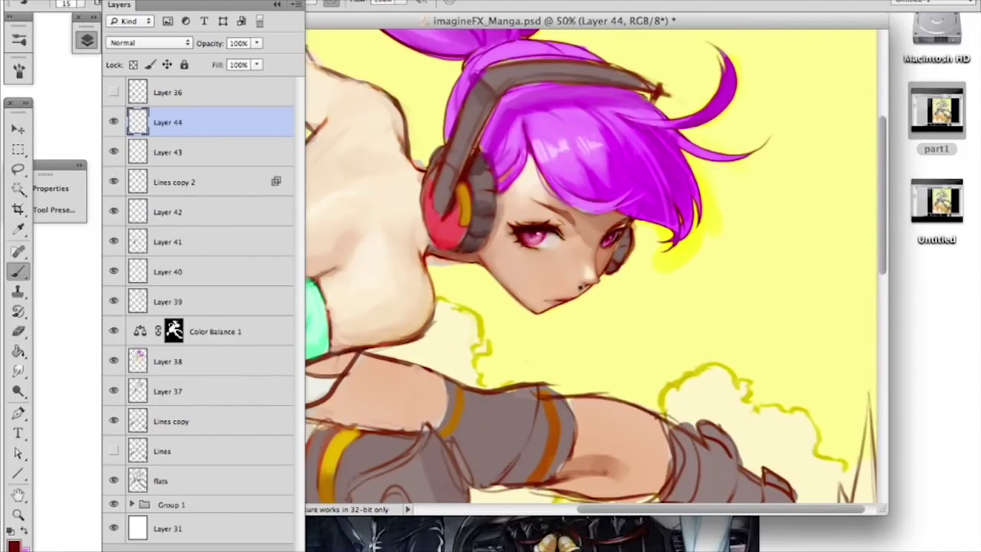
{"action": "left_click", "coordinate": [586, 282], "text": "alt"}
{"action": "left_click", "coordinate": [595, 280], "text": "alt"}
{"action": "left_click", "coordinate": [594, 265], "text": "alt"}
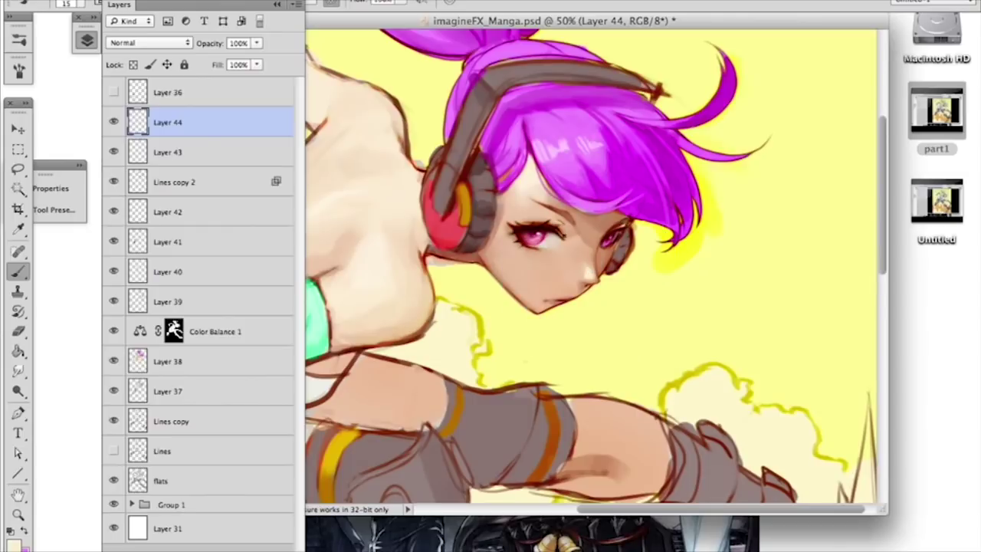
Step: Blend the face shading with sampled skin tones, adjusting the brush size to 18 px
{"action": "left_click", "coordinate": [573, 239], "text": "alt"}
{"action": "right_click", "coordinate": [571, 252]}
{"action": "left_click", "coordinate": [629, 300]}
{"action": "left_click", "coordinate": [561, 269]}
{"action": "right_click", "coordinate": [585, 212]}
{"action": "left_click", "coordinate": [622, 257]}
{"action": "left_click", "coordinate": [613, 256]}
{"action": "left_click", "coordinate": [546, 302]}
{"action": "right_click", "coordinate": [582, 243]}
{"action": "left_click_drag", "start_coordinate": [607, 279], "coordinate": [615, 279]}
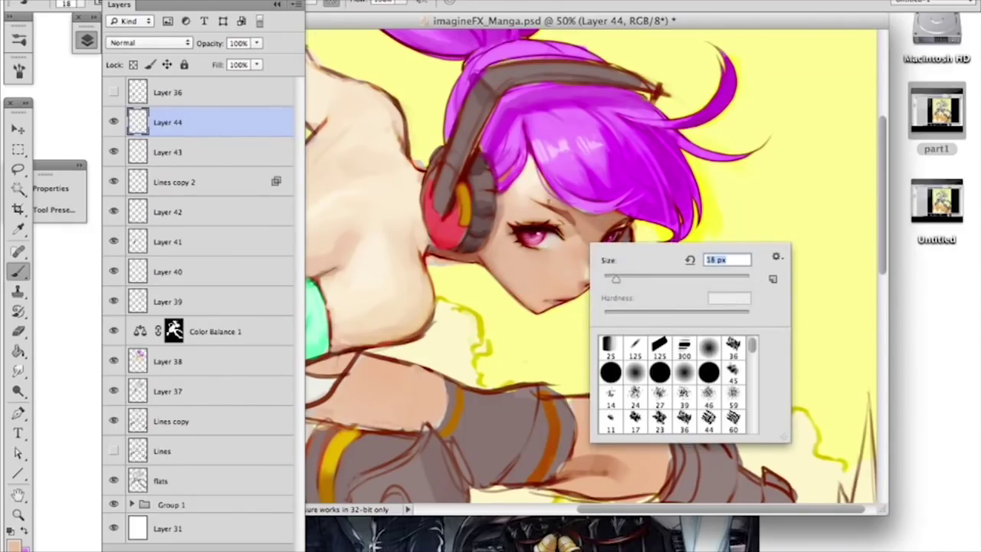
{"action": "left_click", "coordinate": [505, 207]}
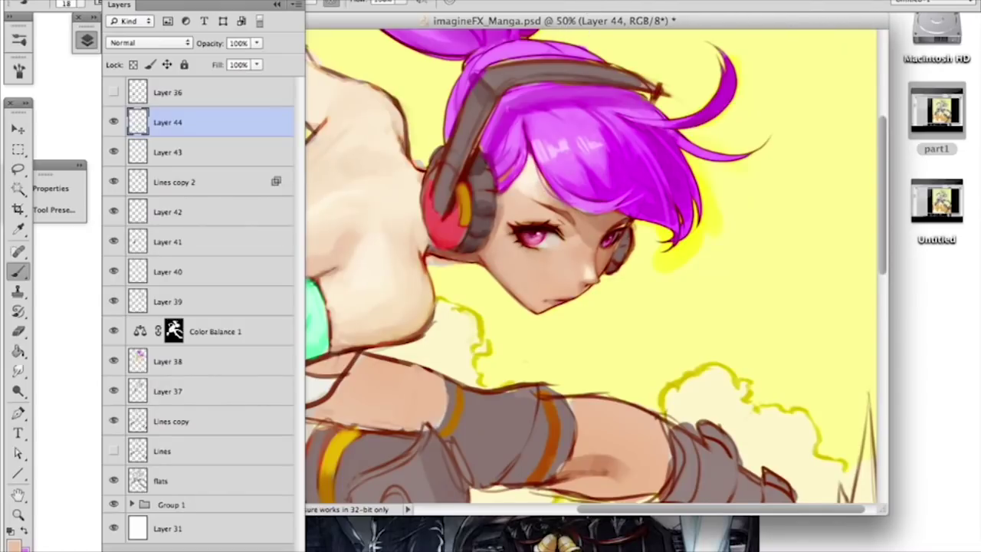
Step: Refine the area between the eyes with a 12 px brush, sampling colours from the nose bridge, brow and far eye
{"action": "left_click", "coordinate": [584, 252], "text": "alt"}
{"action": "right_click", "coordinate": [587, 244]}
{"action": "left_click_drag", "start_coordinate": [638, 281], "coordinate": [631, 278]}
{"action": "left_click", "coordinate": [587, 236]}
{"action": "left_click", "coordinate": [582, 229], "text": "alt"}
{"action": "left_click", "coordinate": [593, 241], "text": "alt"}
{"action": "left_click", "coordinate": [595, 250], "text": "alt"}
{"action": "left_click", "coordinate": [613, 227], "text": "alt"}
{"action": "left_click", "coordinate": [602, 224], "text": "alt"}
Step: Paint purple strands into the fringe with colours sampled from the hair and a 13 px brush, undoing the last stroke
{"action": "left_click", "coordinate": [593, 200], "text": "alt"}
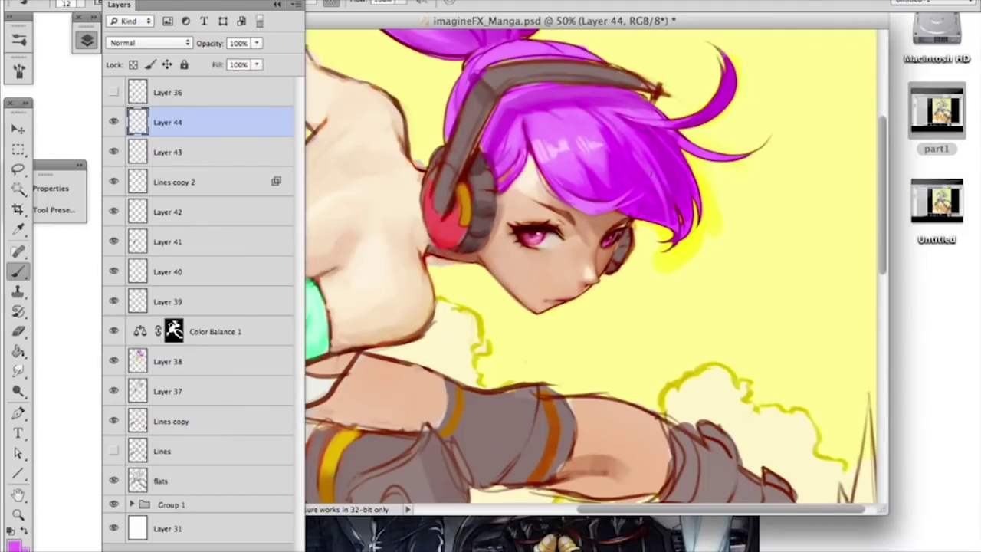
{"action": "left_click", "coordinate": [656, 182], "text": "alt"}
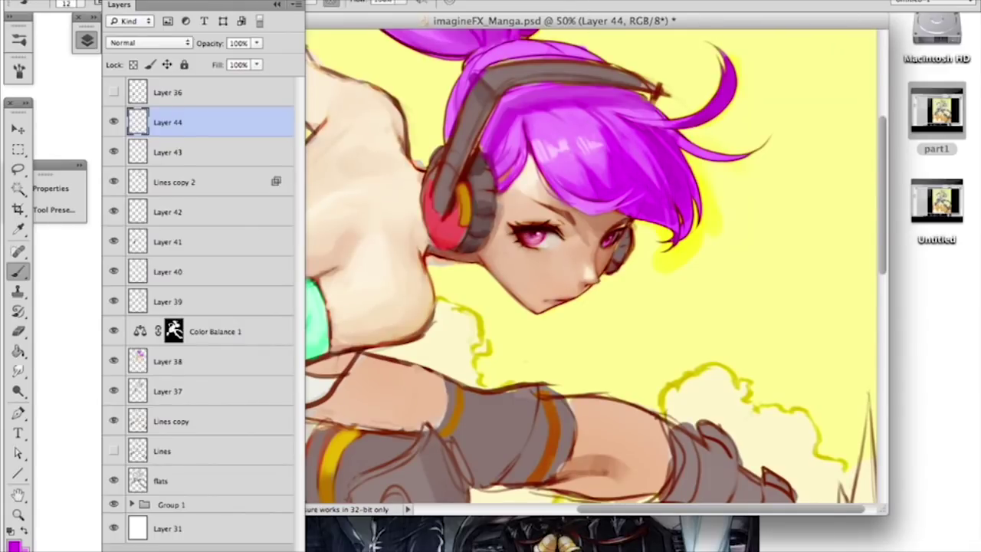
{"action": "right_click", "coordinate": [637, 152]}
{"action": "left_click", "coordinate": [703, 249]}
{"action": "left_click", "coordinate": [661, 182]}
{"action": "left_click", "coordinate": [630, 136]}
{"action": "mouse_move", "coordinate": [630, 136]}
{"action": "left_mouse_down"}
{"action": "mouse_move", "coordinate": [642, 196]}
{"action": "mouse_move", "coordinate": [692, 213]}
{"action": "mouse_move", "coordinate": [668, 196]}
{"action": "left_mouse_up"}
{"action": "right_click", "coordinate": [663, 200]}
{"action": "key", "text": "Return"}
{"action": "right_click", "coordinate": [630, 146]}
{"action": "key", "text": "Return"}
{"action": "key", "text": "super+z"}
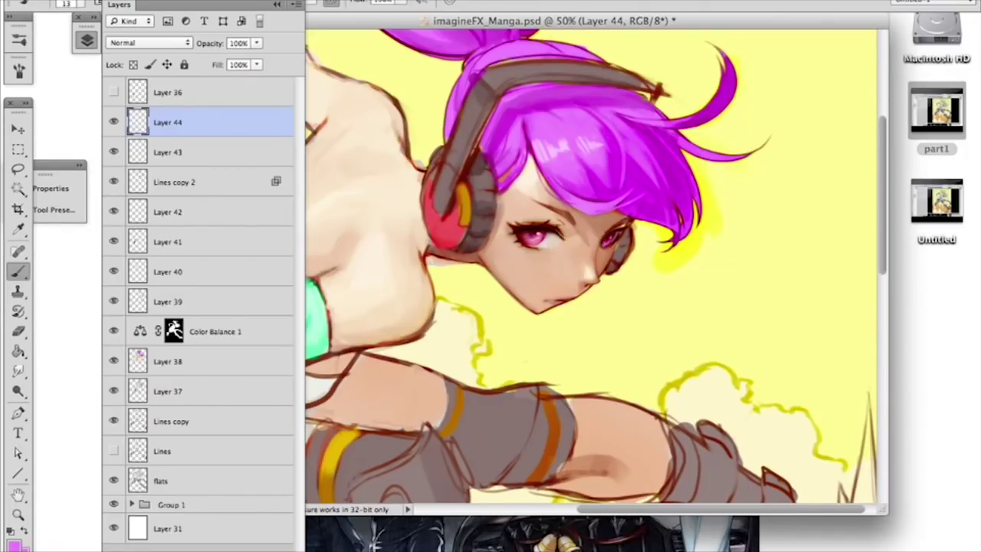
Step: Hide the background group Group 1 so the figure stands on white
{"action": "key", "text": "super+minus"}
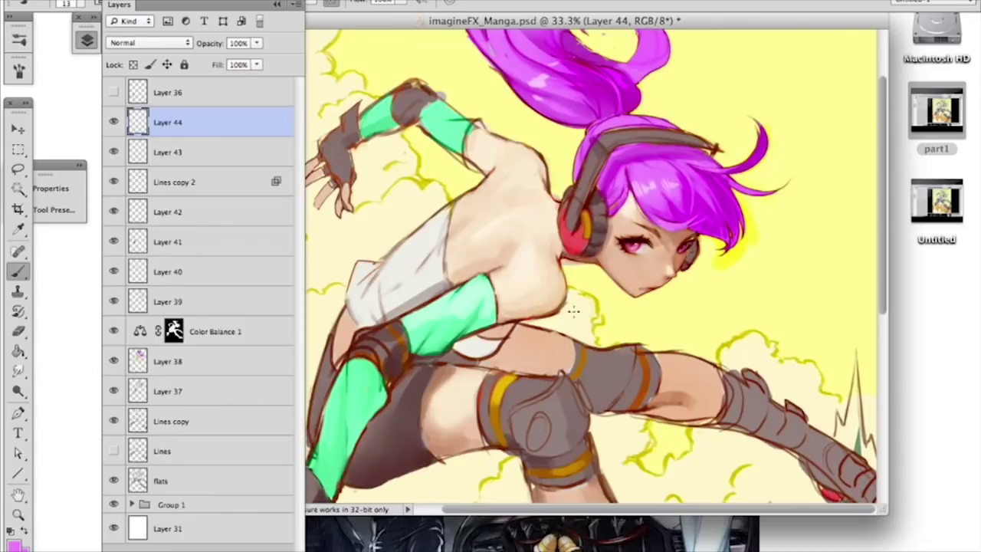
{"action": "left_click_drag", "start_coordinate": [682, 244], "coordinate": [722, 184]}
{"action": "left_click", "coordinate": [113, 504]}
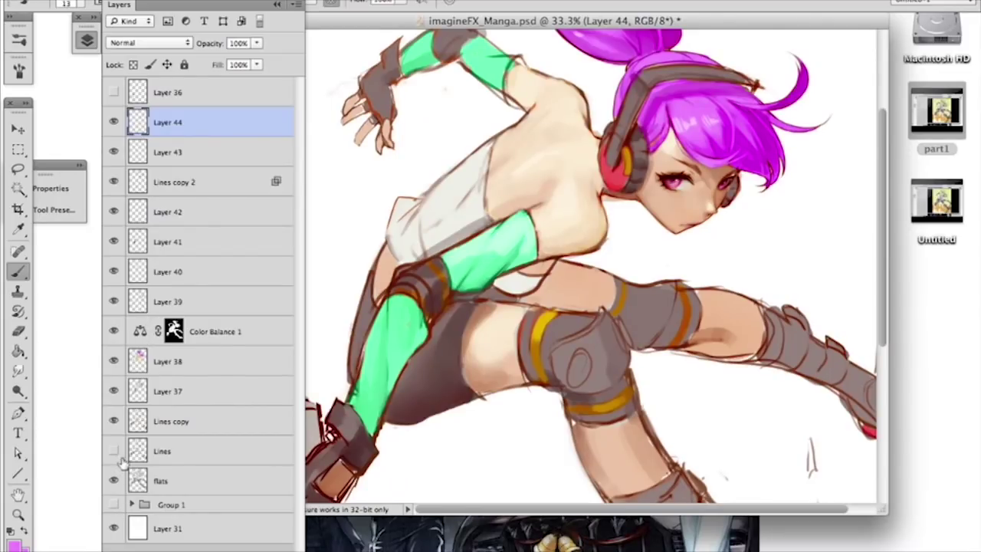
{"action": "key", "text": "super+minus"}
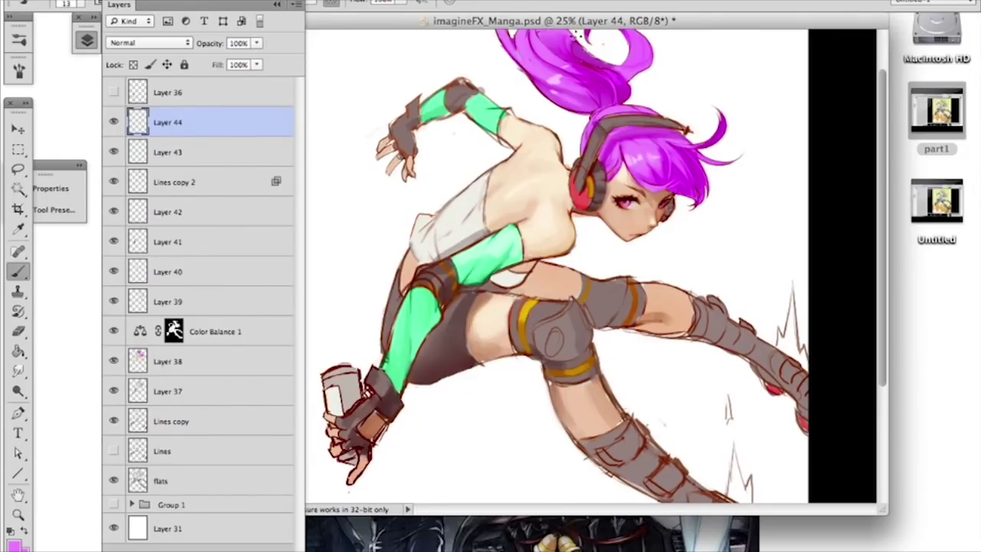
Step: Paint broad strokes into the ponytail with a 47 px brush and purples sampled from the hair
{"action": "left_click", "coordinate": [575, 54], "text": "alt"}
{"action": "right_click", "coordinate": [580, 51]}
{"action": "left_click_drag", "start_coordinate": [620, 86], "coordinate": [642, 86]}
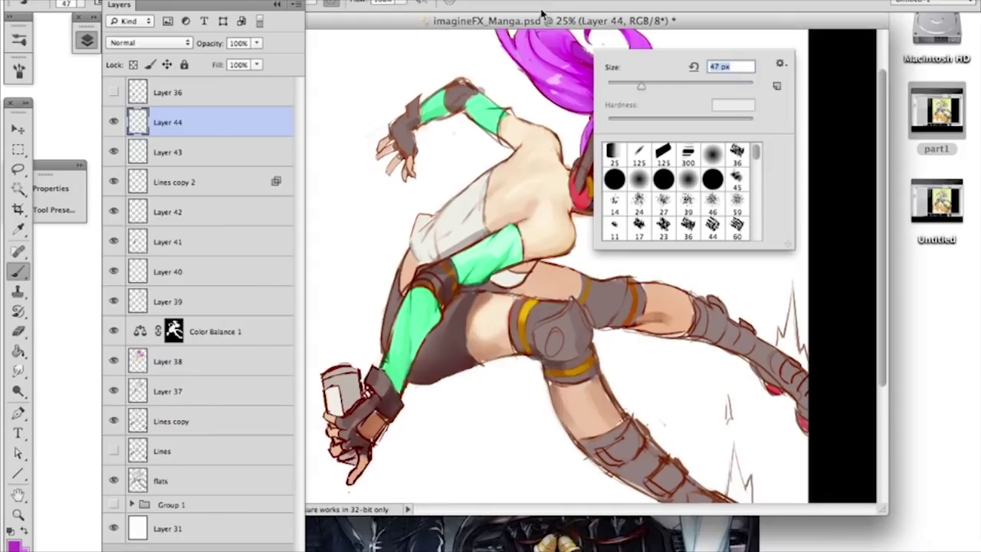
{"action": "key", "text": "Return"}
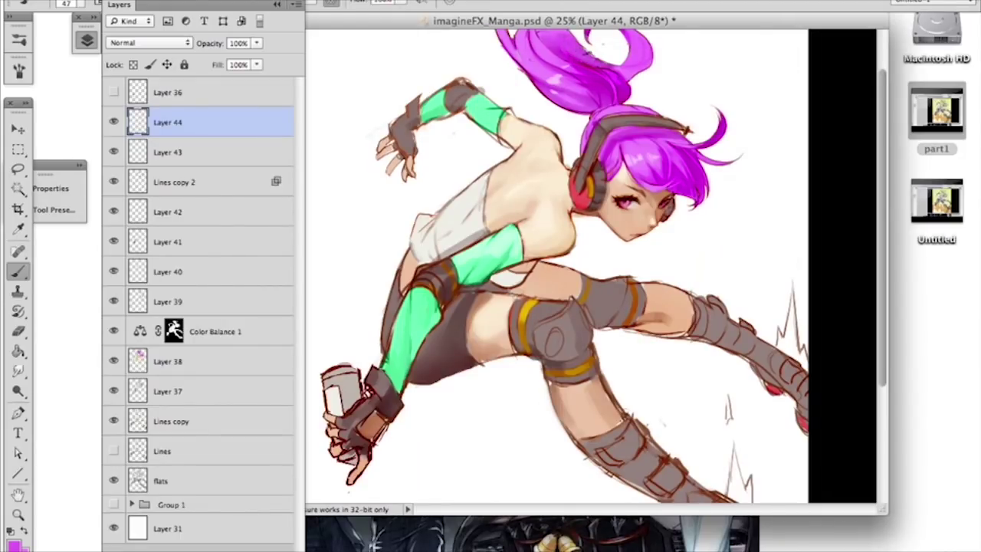
{"action": "left_click", "coordinate": [625, 92], "text": "alt"}
{"action": "left_click_drag", "start_coordinate": [621, 76], "coordinate": [559, 39]}
{"action": "left_click", "coordinate": [575, 52], "text": "alt"}
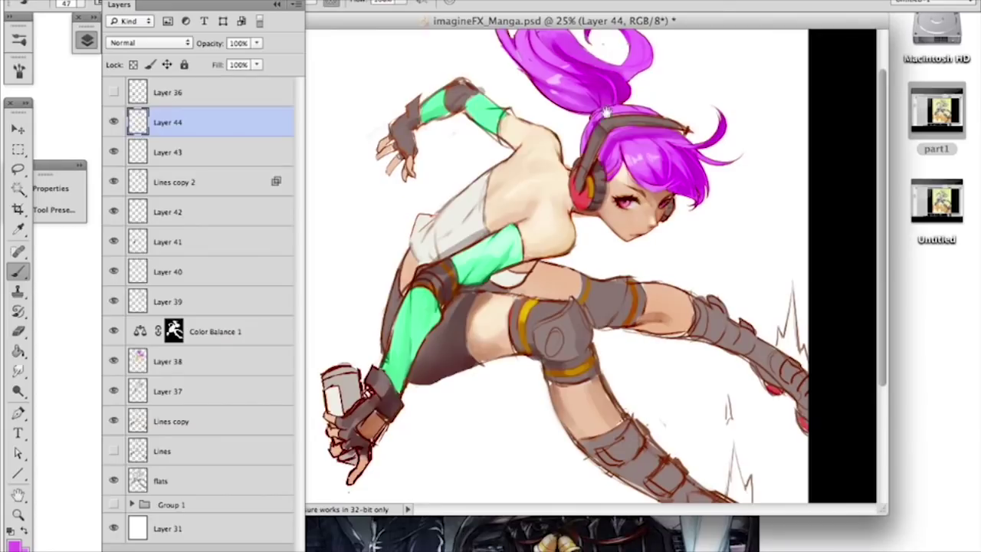
Step: Trim the outer edge of the ponytail's curled lock with white and repaint its inner side in light purple
{"action": "scroll", "coordinate": [601, 103], "scroll_direction": "up", "scroll_amount": 2}
{"action": "left_click", "coordinate": [617, 126], "text": "alt"}
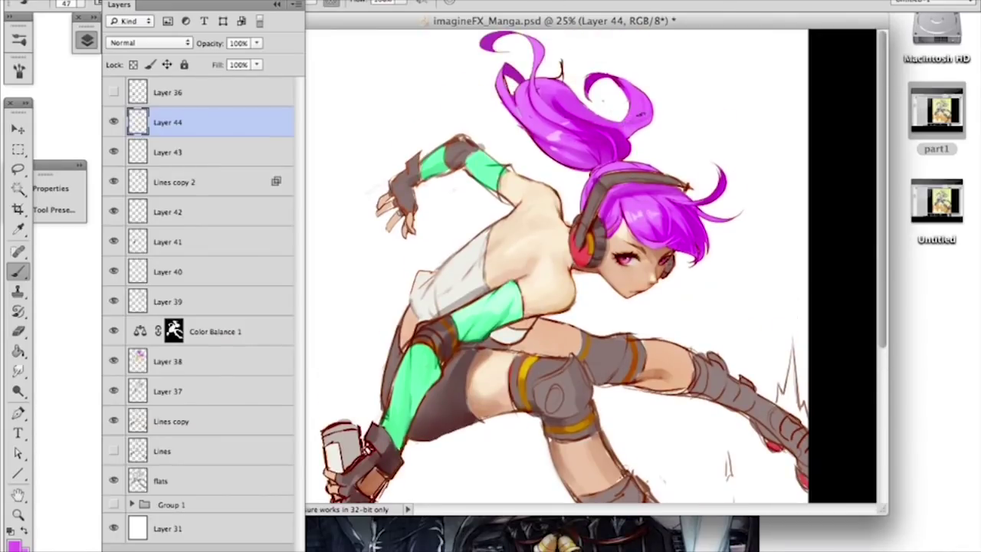
{"action": "key", "text": "x"}
{"action": "mouse_move", "coordinate": [652, 90]}
{"action": "left_mouse_down"}
{"action": "mouse_move", "coordinate": [655, 116]}
{"action": "mouse_move", "coordinate": [651, 91]}
{"action": "mouse_move", "coordinate": [653, 119]}
{"action": "mouse_move", "coordinate": [655, 101]}
{"action": "mouse_move", "coordinate": [642, 132]}
{"action": "mouse_move", "coordinate": [645, 88]}
{"action": "left_mouse_up"}
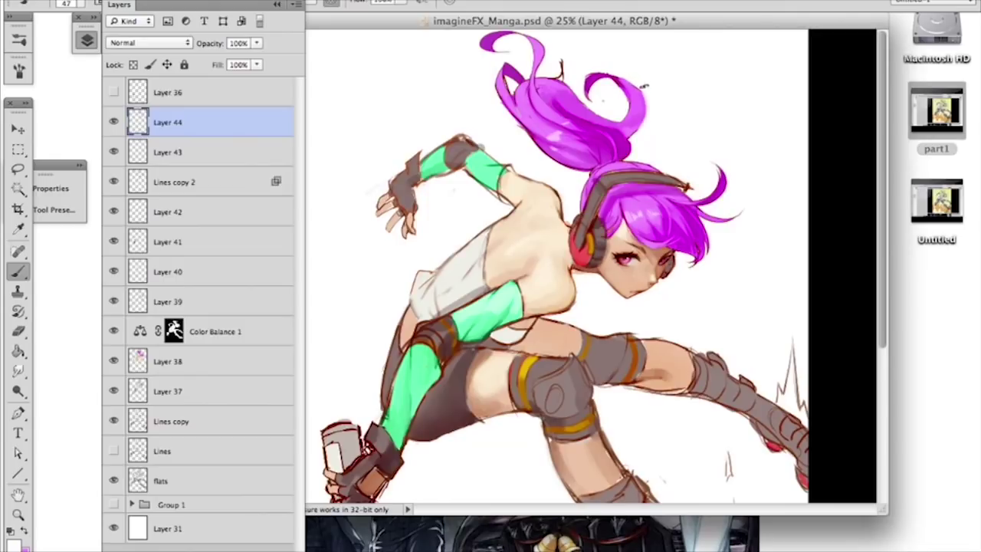
{"action": "key", "text": "x"}
{"action": "mouse_move", "coordinate": [612, 79]}
{"action": "left_mouse_down"}
{"action": "mouse_move", "coordinate": [635, 99]}
{"action": "mouse_move", "coordinate": [611, 119]}
{"action": "left_mouse_up"}
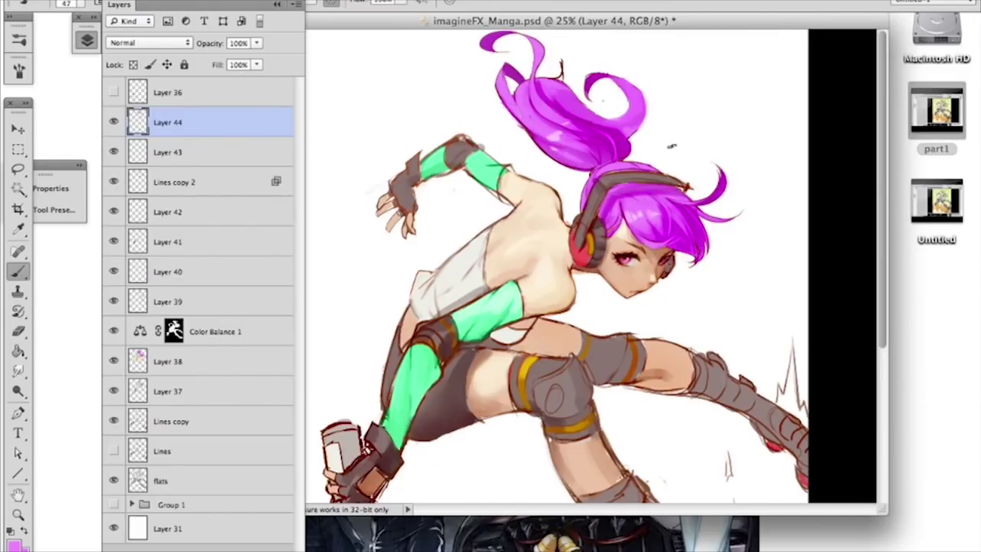
Step: Paint out the fringe's pointed tip with white and repaint it as thin purple strands with a 23 px brush
{"action": "left_click", "coordinate": [721, 245], "text": "alt"}
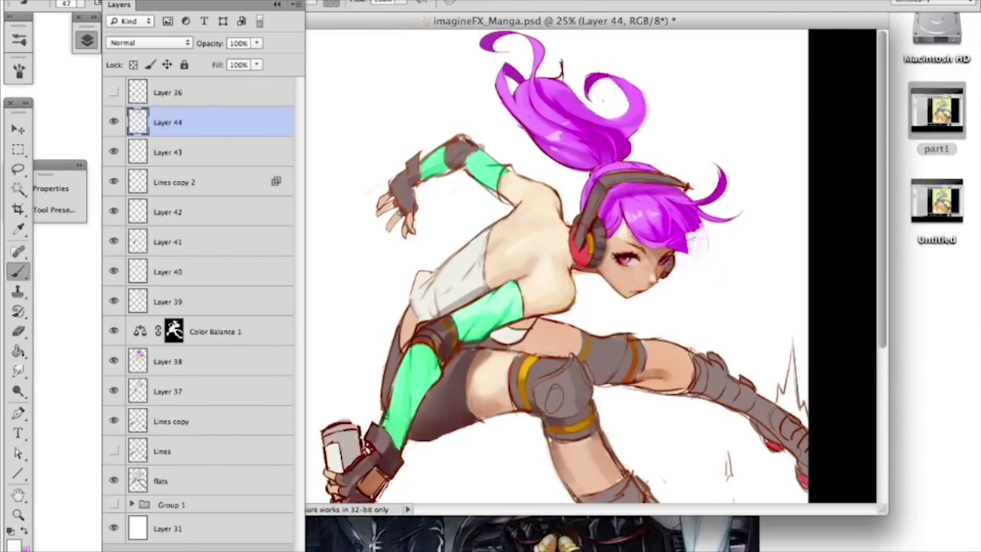
{"action": "right_click", "coordinate": [703, 242]}
{"action": "type", "text": "23"}
{"action": "key", "text": "Return"}
{"action": "left_click_drag", "start_coordinate": [689, 235], "coordinate": [683, 272]}
{"action": "mouse_move", "coordinate": [698, 226]}
{"action": "left_mouse_down"}
{"action": "mouse_move", "coordinate": [701, 244]}
{"action": "mouse_move", "coordinate": [689, 251]}
{"action": "left_mouse_up"}
{"action": "left_click_drag", "start_coordinate": [691, 233], "coordinate": [688, 245]}
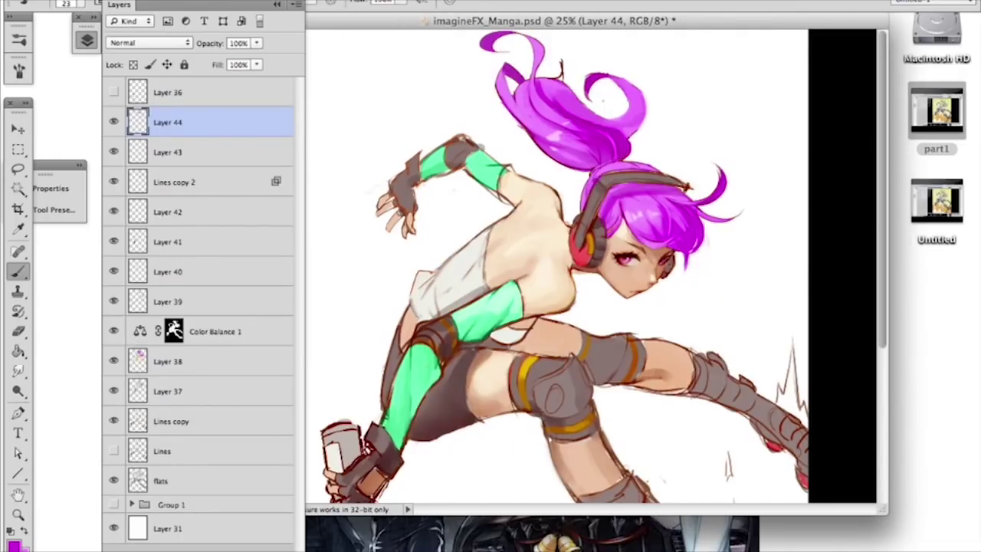
Step: Add another strand to the fringe end and touch up the loose side lock with sampled white and purple at 33 px
{"action": "left_click_drag", "start_coordinate": [708, 222], "coordinate": [698, 253]}
{"action": "left_click_drag", "start_coordinate": [711, 218], "coordinate": [738, 206]}
{"action": "key", "text": "super+z"}
{"action": "key", "text": "super+z"}
{"action": "left_click", "coordinate": [732, 201], "text": "alt"}
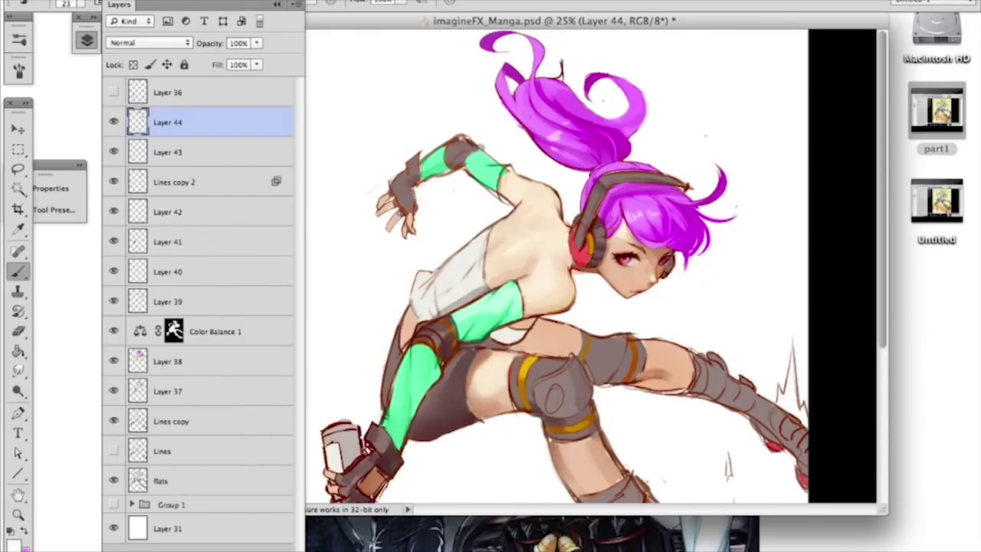
{"action": "right_click", "coordinate": [730, 190]}
{"action": "left_click_drag", "start_coordinate": [754, 230], "coordinate": [764, 230]}
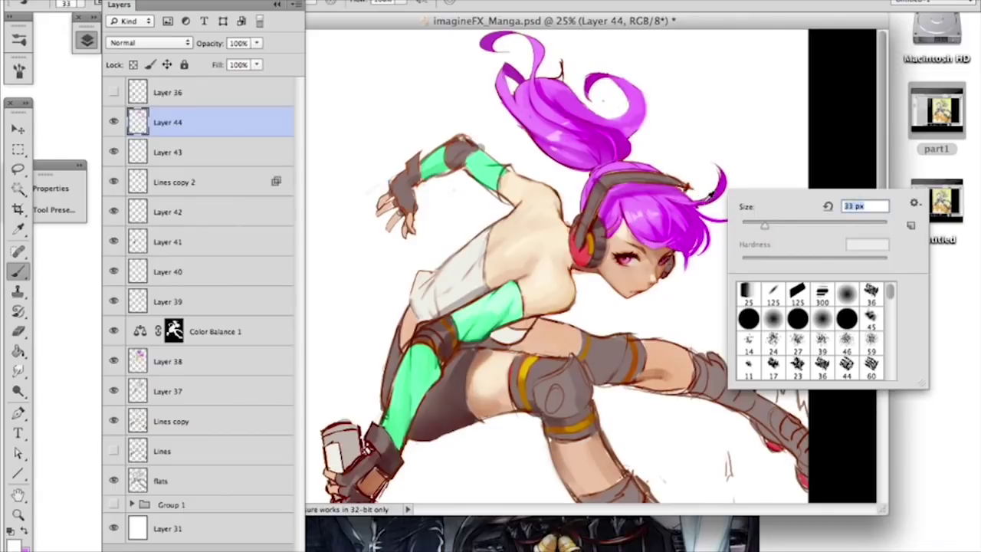
{"action": "left_click", "coordinate": [712, 200], "text": "alt"}
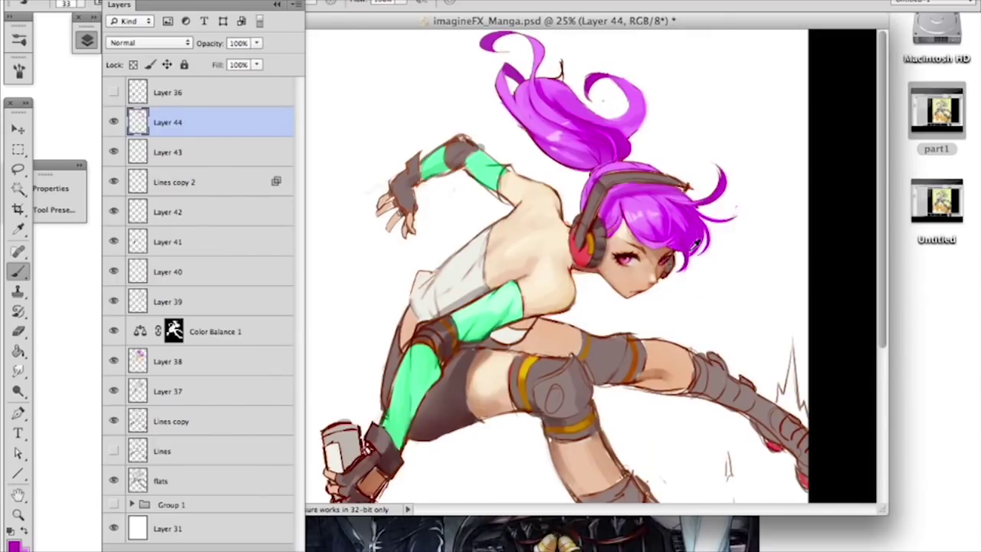
{"action": "left_click", "coordinate": [695, 269], "text": "alt"}
Step: Paint dark purple inside the ponytail's curled lock and undo the trial stroke across the small loop
{"action": "left_click", "coordinate": [600, 80], "text": "alt"}
{"action": "mouse_move", "coordinate": [499, 90]}
{"action": "left_mouse_down"}
{"action": "mouse_move", "coordinate": [511, 63]}
{"action": "mouse_move", "coordinate": [530, 92]}
{"action": "mouse_move", "coordinate": [527, 75]}
{"action": "left_mouse_up"}
{"action": "key", "text": "super+z"}
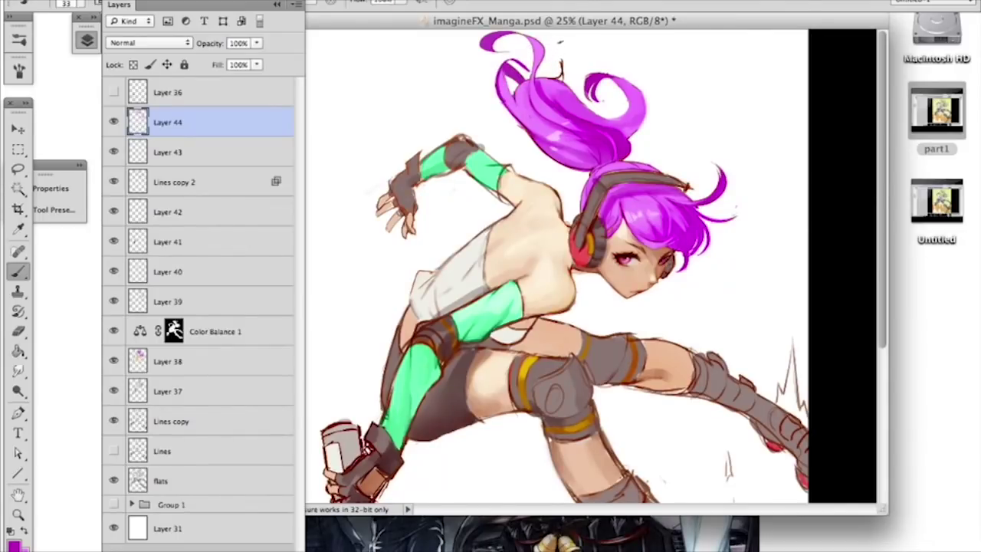
Step: Paint a thin separated strand along the ponytail's underside with a 21 px brush
{"action": "left_click_drag", "start_coordinate": [529, 143], "coordinate": [574, 171]}
{"action": "key", "text": "super+z"}
{"action": "right_click", "coordinate": [602, 143]}
{"action": "left_click_drag", "start_coordinate": [645, 183], "coordinate": [636, 182]}
{"action": "left_click", "coordinate": [559, 156], "text": "alt"}
{"action": "mouse_move", "coordinate": [536, 140]}
{"action": "left_mouse_down"}
{"action": "mouse_move", "coordinate": [588, 176]}
{"action": "mouse_move", "coordinate": [580, 172]}
{"action": "left_mouse_up"}
{"action": "key", "text": "super+z"}
{"action": "key", "text": "super+z"}
{"action": "left_click_drag", "start_coordinate": [526, 136], "coordinate": [575, 172]}
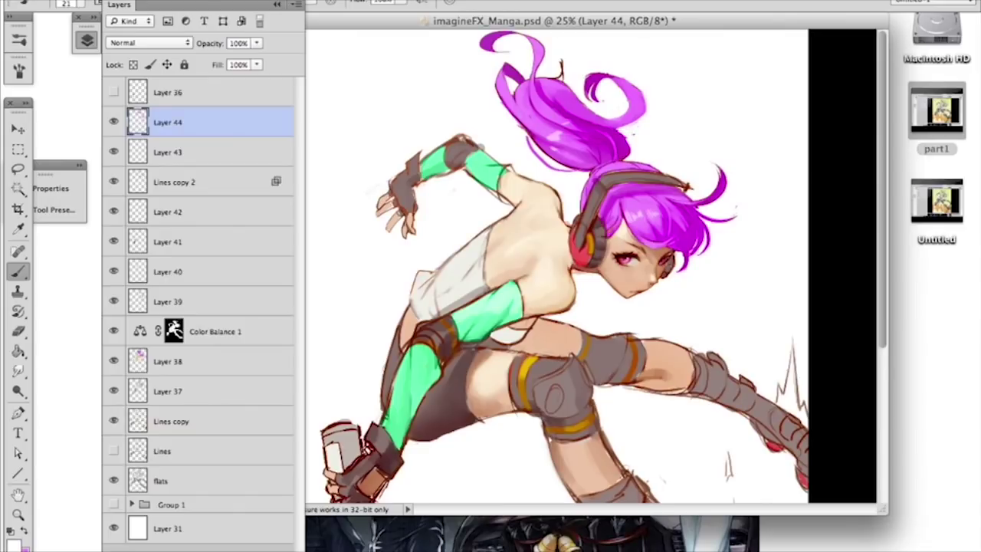
Step: Reshape the curled lock's outer edge and the ponytail's underside with white and sampled purple using a 46 px brush
{"action": "mouse_move", "coordinate": [617, 128]}
{"action": "left_mouse_down"}
{"action": "mouse_move", "coordinate": [644, 113]}
{"action": "mouse_move", "coordinate": [637, 88]}
{"action": "left_mouse_up"}
{"action": "right_click", "coordinate": [642, 144]}
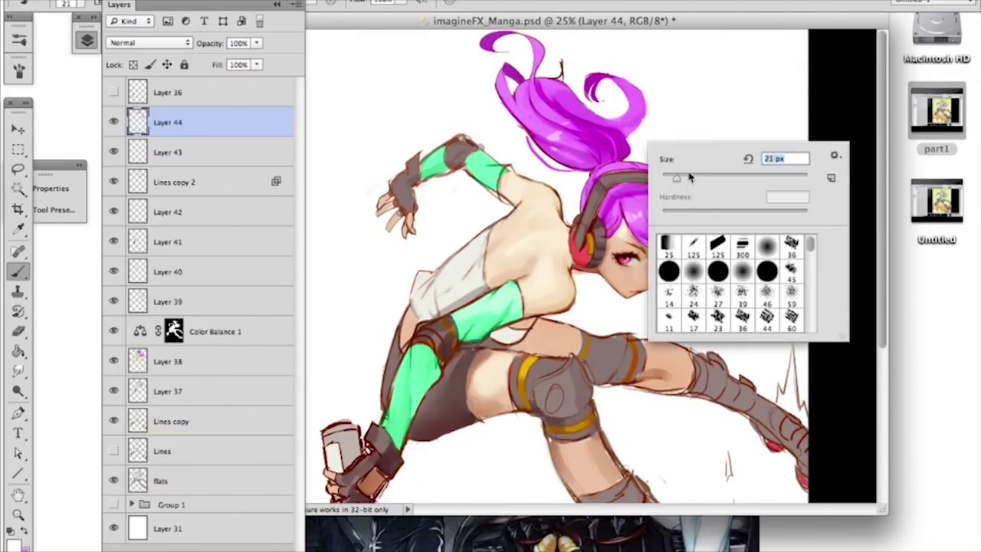
{"action": "left_click", "coordinate": [646, 79]}
{"action": "left_click_drag", "start_coordinate": [645, 89], "coordinate": [637, 130]}
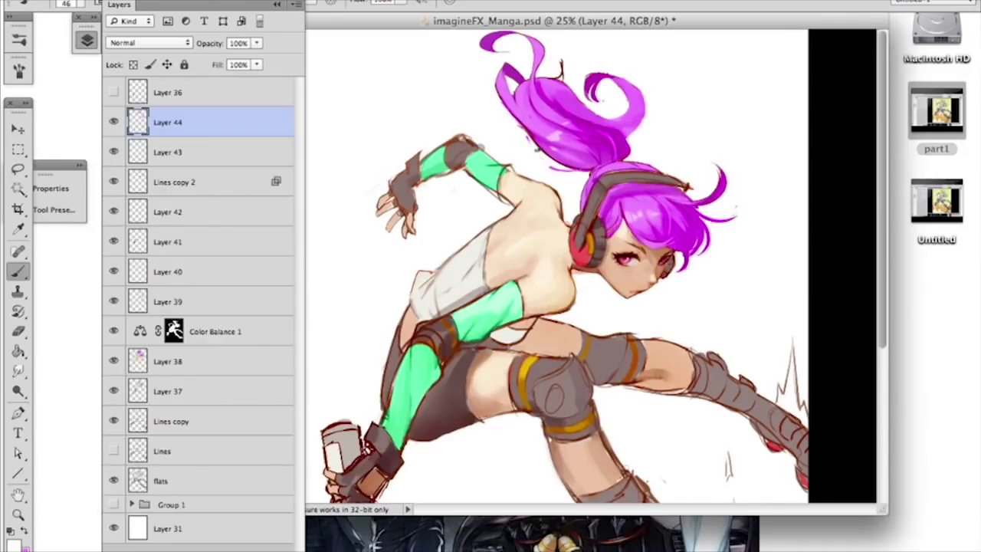
{"action": "left_click_drag", "start_coordinate": [526, 139], "coordinate": [577, 172]}
{"action": "left_click", "coordinate": [564, 157], "text": "alt"}
{"action": "left_click_drag", "start_coordinate": [534, 139], "coordinate": [584, 166]}
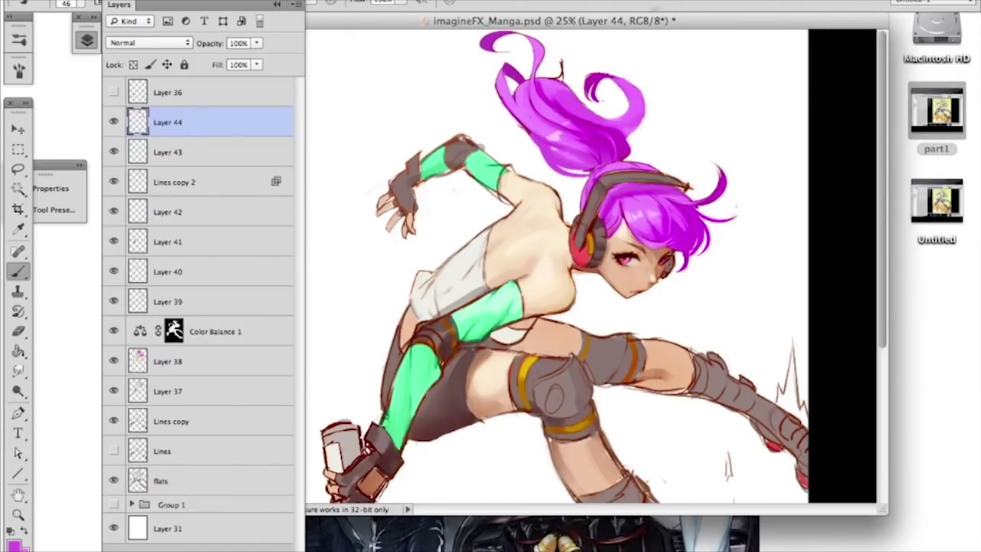
{"action": "key", "text": "super+z"}
Step: Repaint the small looped lock at the back of the ponytail in sampled purple with a 33 px brush
{"action": "right_click", "coordinate": [612, 145]}
{"action": "left_click", "coordinate": [655, 188]}
{"action": "left_click_drag", "start_coordinate": [527, 131], "coordinate": [579, 173]}
{"action": "key", "text": "super+z"}
{"action": "left_click", "coordinate": [506, 112], "text": "alt"}
{"action": "mouse_move", "coordinate": [502, 106]}
{"action": "left_mouse_down"}
{"action": "mouse_move", "coordinate": [506, 72]}
{"action": "mouse_move", "coordinate": [510, 116]}
{"action": "mouse_move", "coordinate": [546, 155]}
{"action": "mouse_move", "coordinate": [505, 66]}
{"action": "left_mouse_up"}
{"action": "key", "text": "super+z"}
{"action": "left_click_drag", "start_coordinate": [525, 118], "coordinate": [505, 65]}
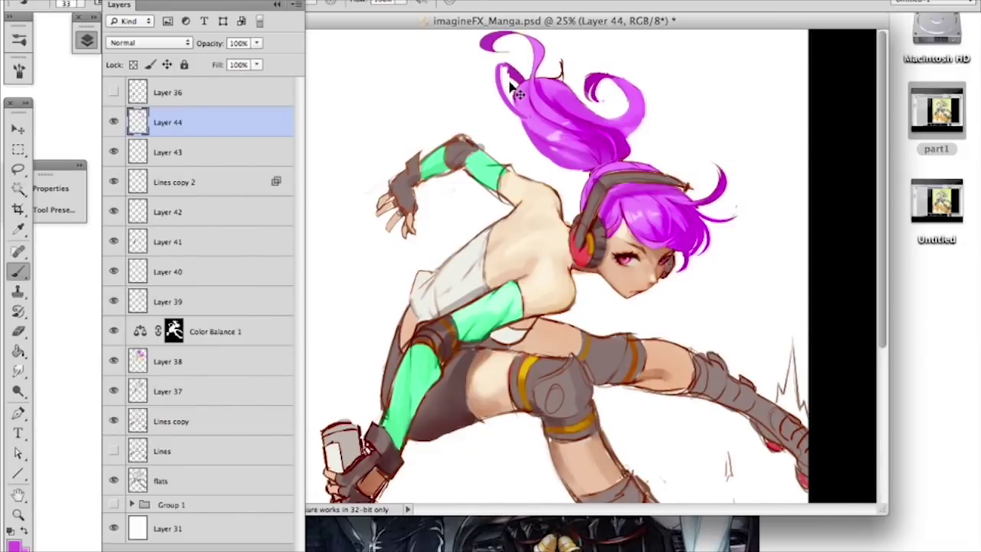
{"action": "left_click_drag", "start_coordinate": [503, 70], "coordinate": [505, 95]}
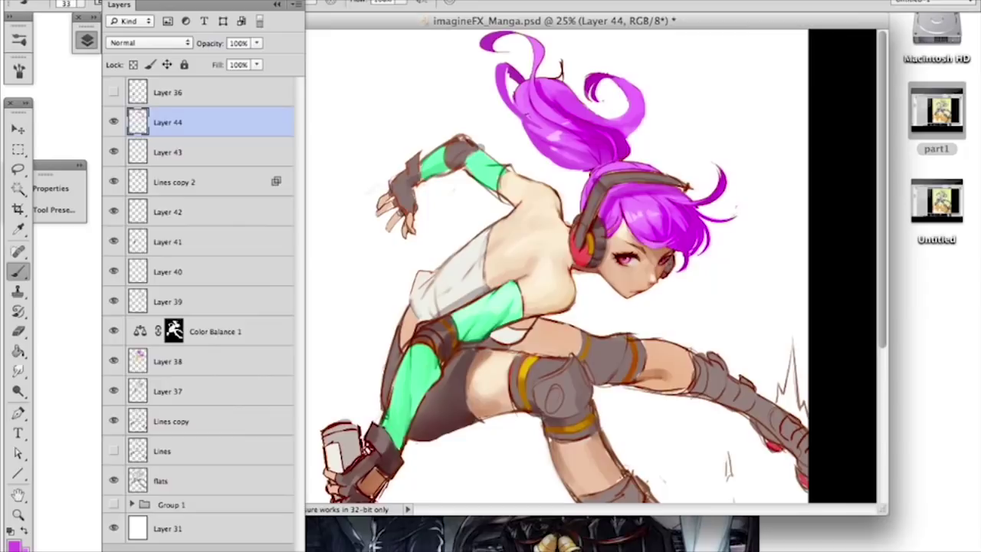
Step: Add thin purple strokes to the small looped lock and inside the curled lock with a 20 px brush
{"action": "right_click", "coordinate": [550, 106]}
{"action": "left_click_drag", "start_coordinate": [586, 134], "coordinate": [577, 136]}
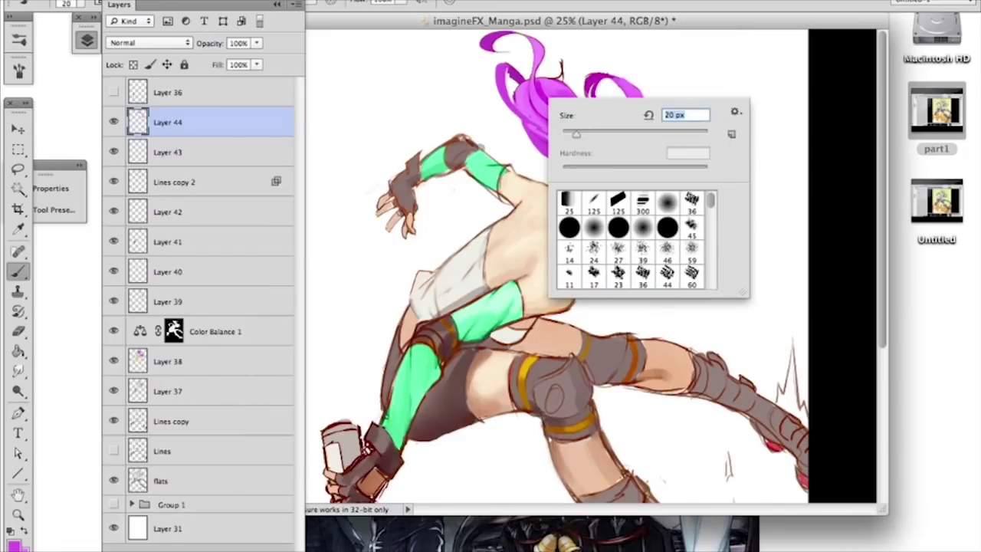
{"action": "left_click_drag", "start_coordinate": [506, 71], "coordinate": [511, 98]}
{"action": "left_click_drag", "start_coordinate": [607, 73], "coordinate": [618, 119]}
{"action": "key", "text": "ctrl+z"}
{"action": "left_click_drag", "start_coordinate": [611, 77], "coordinate": [619, 119]}
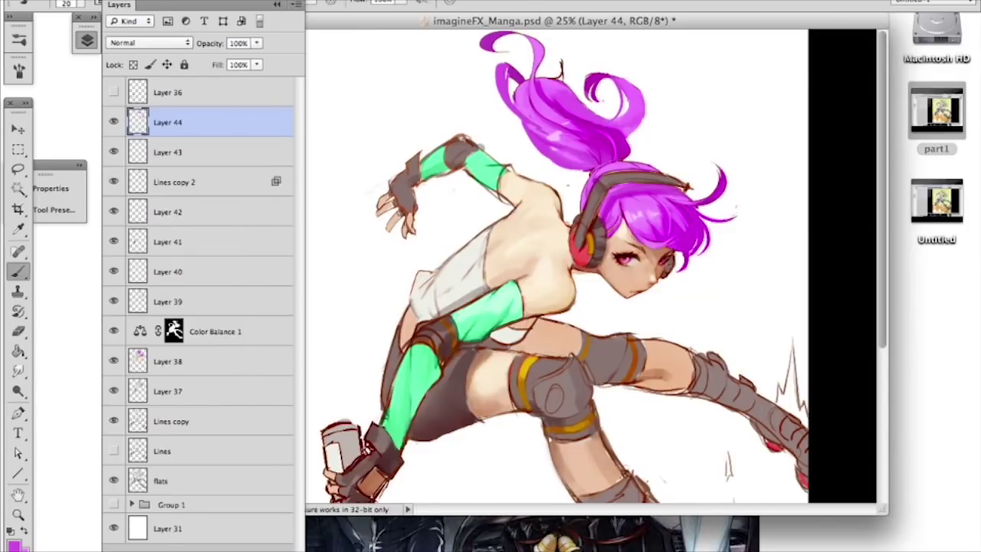
Step: Compare the whole figure with and without Layer 44
{"action": "key", "text": "ctrl+minus"}
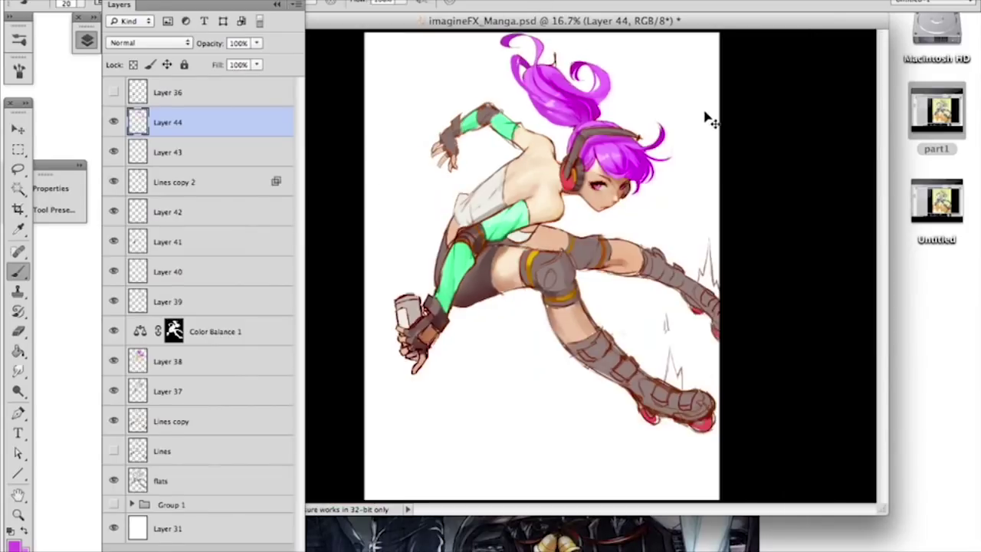
{"action": "left_click", "coordinate": [113, 123]}
{"action": "left_click", "coordinate": [114, 124]}
{"action": "left_click", "coordinate": [113, 124]}
{"action": "left_click", "coordinate": [114, 124]}
{"action": "left_click", "coordinate": [114, 124]}
{"action": "left_click", "coordinate": [114, 124]}
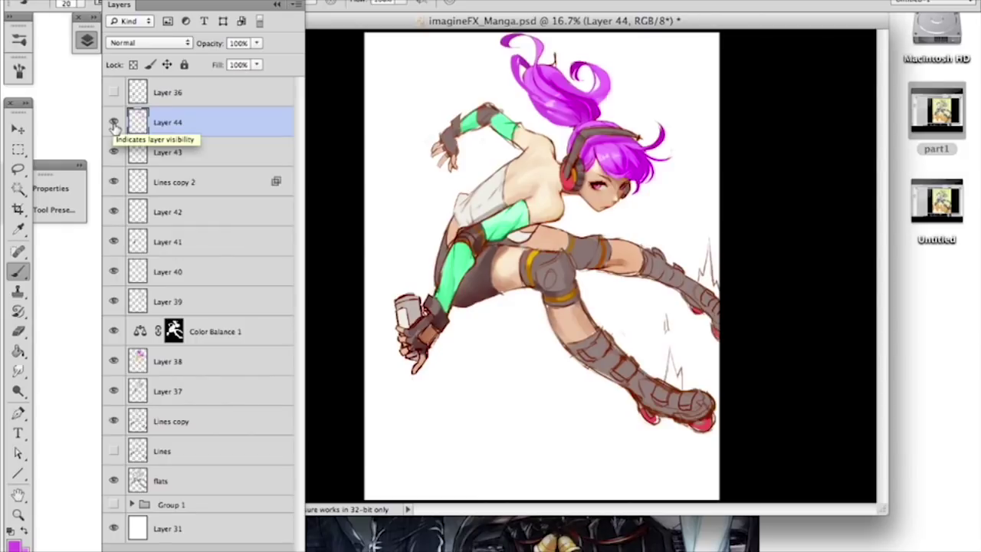
Step: Add a new layer above Layer 44
{"action": "left_click", "coordinate": [247, 539]}
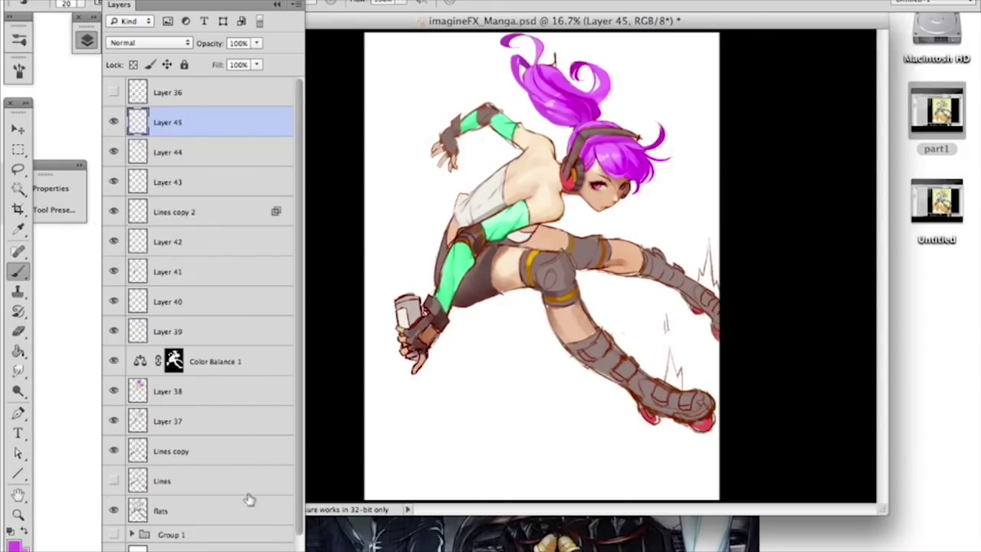
Step: Set Layer 45 to Color blending and choose a muted green, R 146, G 211, B 189, as the painting colour
{"action": "left_click", "coordinate": [184, 43]}
{"action": "left_click", "coordinate": [138, 339]}
{"action": "left_click", "coordinate": [13, 542]}
{"action": "left_click", "coordinate": [503, 225]}
{"action": "left_click", "coordinate": [149, 344]}
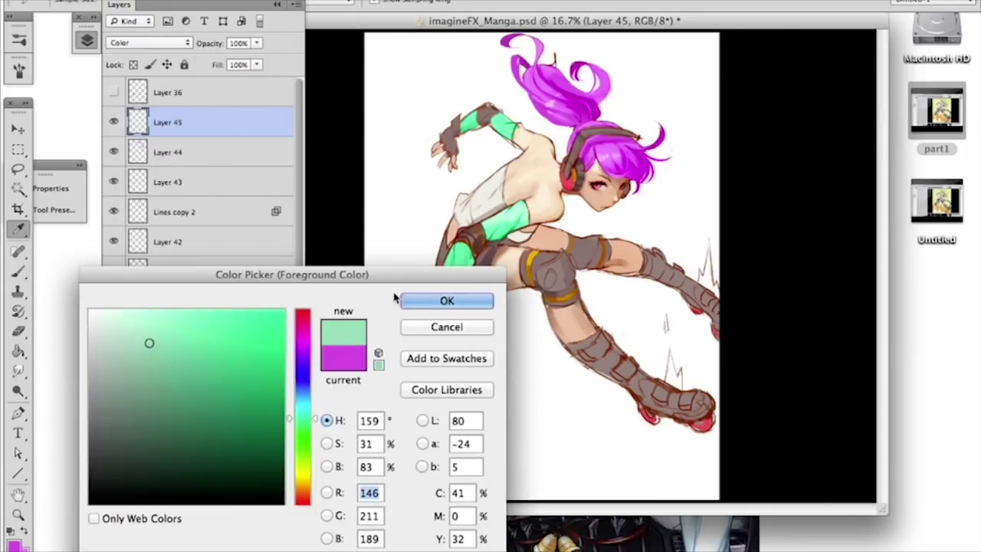
{"action": "left_click", "coordinate": [461, 302]}
Step: Try muting the green of the front arm's sleeve with a 57 px brush and replace the painted layer with an empty one
{"action": "right_click", "coordinate": [518, 222]}
{"action": "left_click_drag", "start_coordinate": [544, 259], "coordinate": [571, 259]}
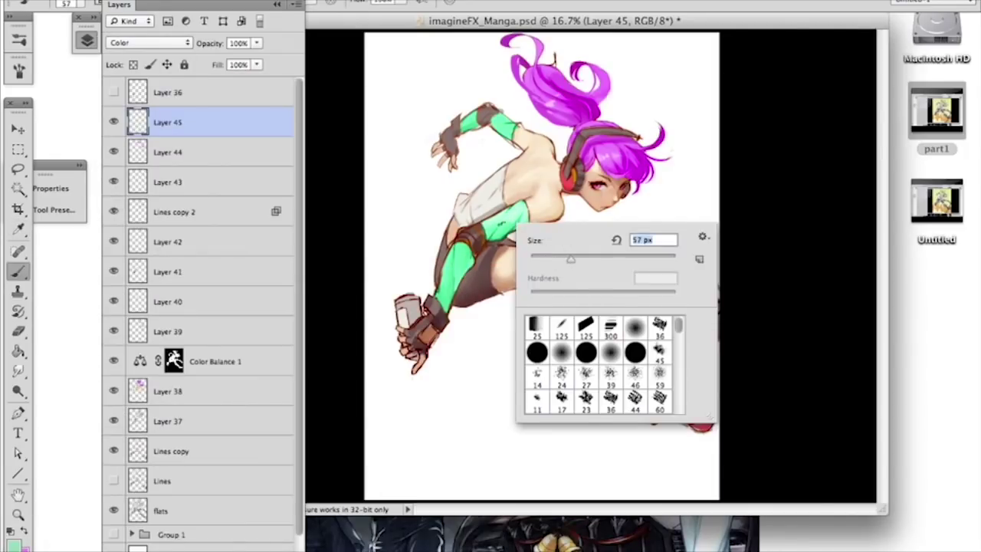
{"action": "left_click", "coordinate": [505, 220]}
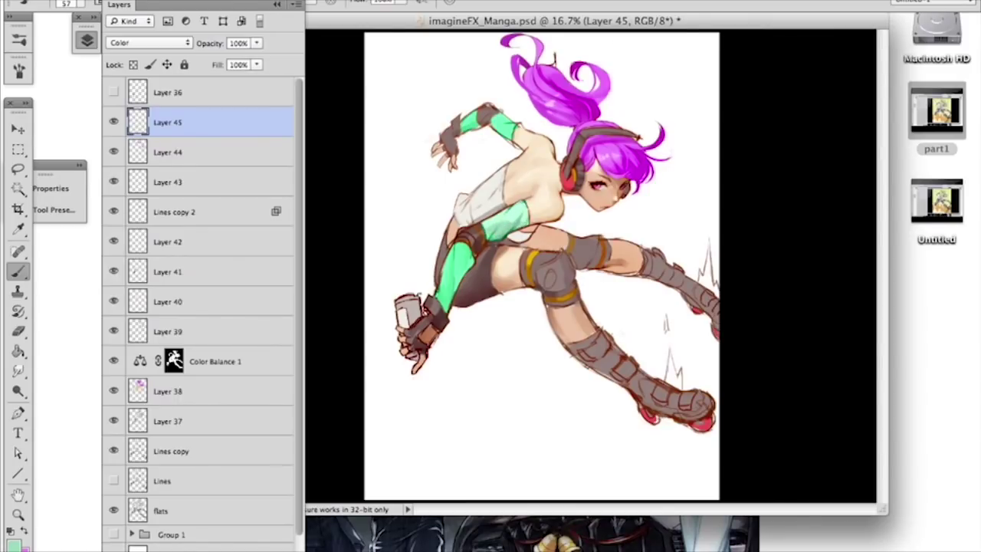
{"action": "left_click_drag", "start_coordinate": [458, 253], "coordinate": [447, 300]}
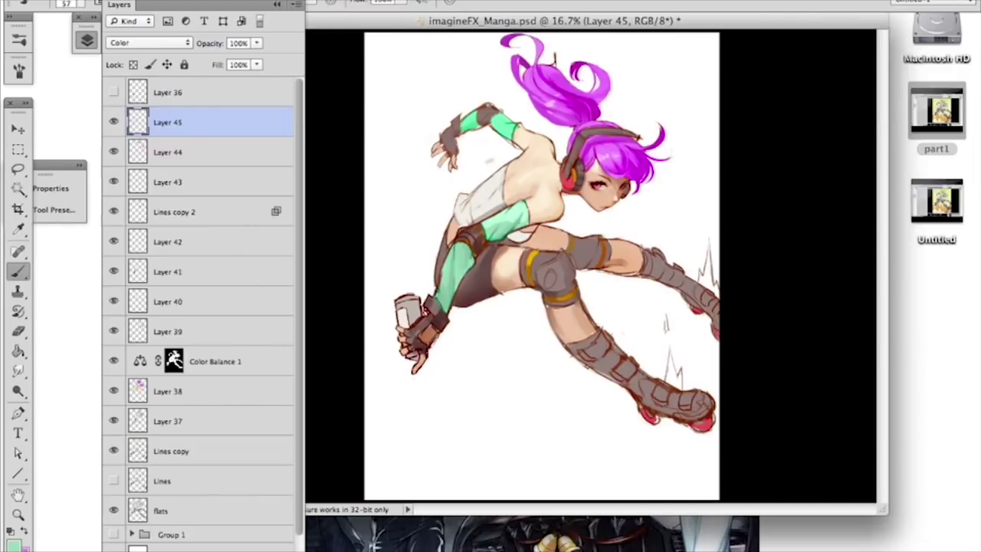
{"action": "left_click_drag", "start_coordinate": [235, 127], "coordinate": [291, 550]}
{"action": "left_click", "coordinate": [272, 550]}
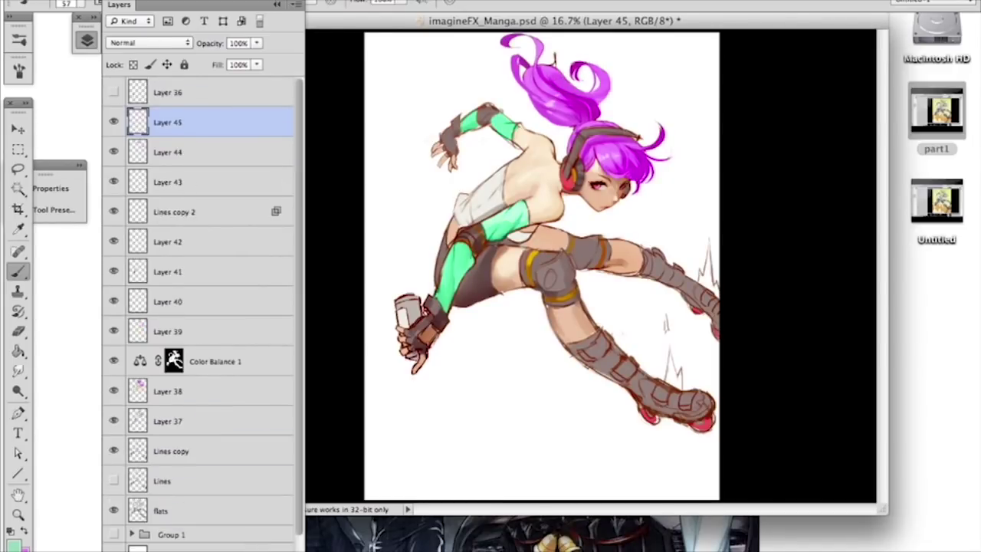
Step: Set Layer 45 to Multiply and try shading the front arm's upper sleeve with a saturated green
{"action": "left_click", "coordinate": [157, 44]}
{"action": "left_click", "coordinate": [134, 83]}
{"action": "left_click", "coordinate": [14, 543]}
{"action": "left_click_drag", "start_coordinate": [212, 344], "coordinate": [282, 370]}
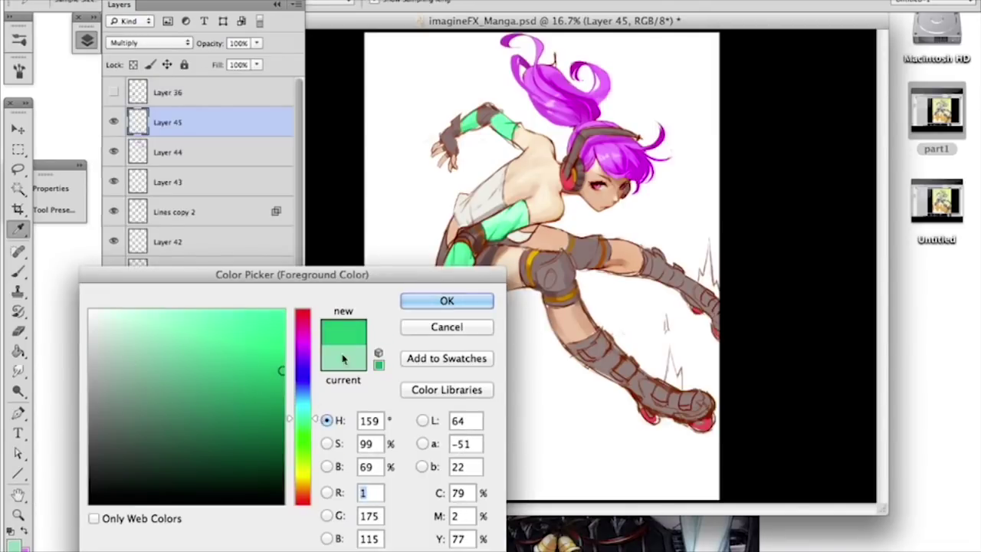
{"action": "left_click", "coordinate": [460, 299]}
{"action": "mouse_move", "coordinate": [485, 232]}
{"action": "left_mouse_down"}
{"action": "mouse_move", "coordinate": [522, 224]}
{"action": "mouse_move", "coordinate": [519, 205]}
{"action": "mouse_move", "coordinate": [524, 222]}
{"action": "mouse_move", "coordinate": [511, 208]}
{"action": "mouse_move", "coordinate": [488, 220]}
{"action": "left_mouse_up"}
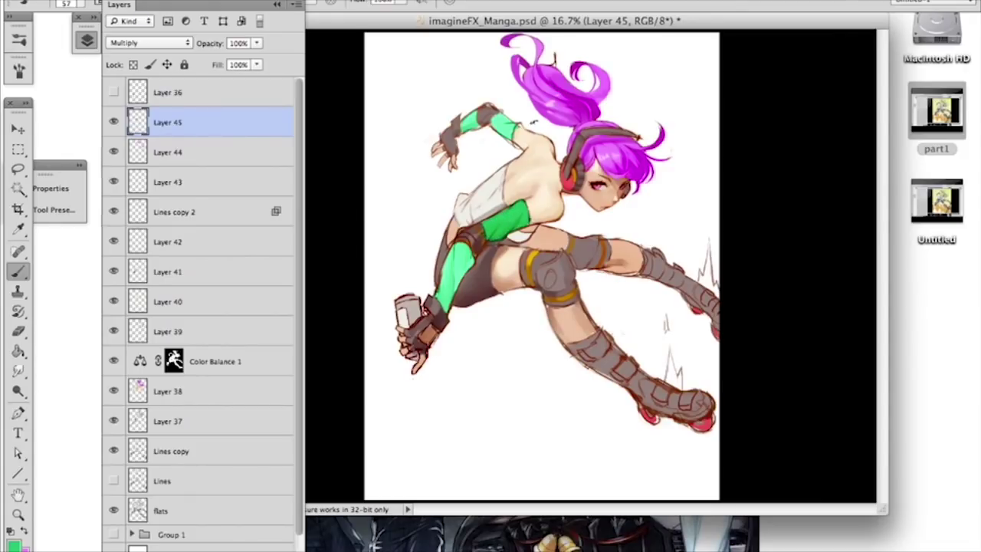
{"action": "key", "text": "super+alt+2"}
Step: Paint bright aqua stripes across the green sleeves of both arms on Layer 45
{"action": "left_click", "coordinate": [13, 544]}
{"action": "left_click_drag", "start_coordinate": [316, 417], "coordinate": [317, 409]}
{"action": "left_click_drag", "start_coordinate": [254, 346], "coordinate": [265, 335]}
{"action": "key", "text": "Return"}
{"action": "mouse_move", "coordinate": [511, 208]}
{"action": "left_mouse_down"}
{"action": "mouse_move", "coordinate": [520, 222]}
{"action": "mouse_move", "coordinate": [509, 236]}
{"action": "left_mouse_up"}
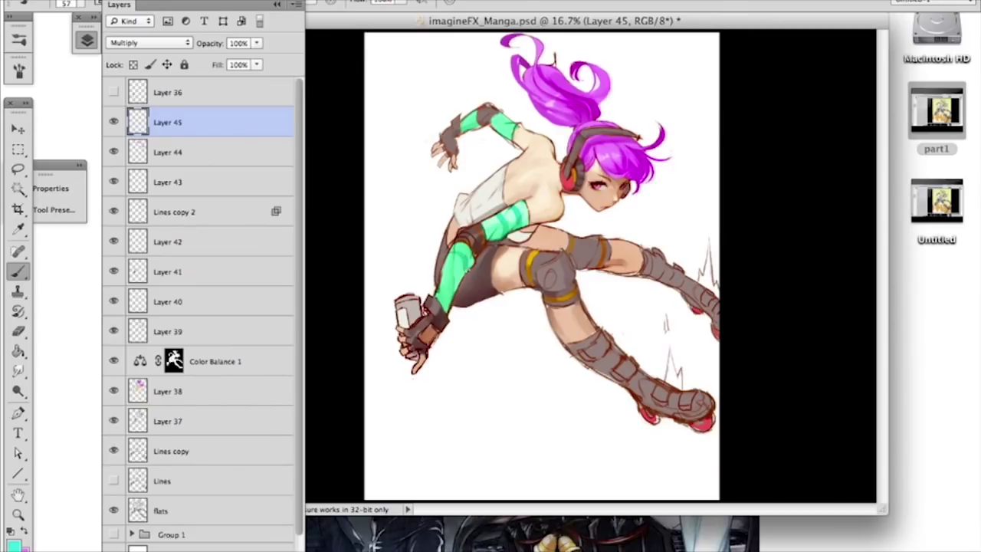
{"action": "mouse_move", "coordinate": [441, 269]}
{"action": "left_mouse_down"}
{"action": "mouse_move", "coordinate": [461, 286]}
{"action": "mouse_move", "coordinate": [451, 306]}
{"action": "left_mouse_up"}
{"action": "left_click_drag", "start_coordinate": [479, 219], "coordinate": [491, 236]}
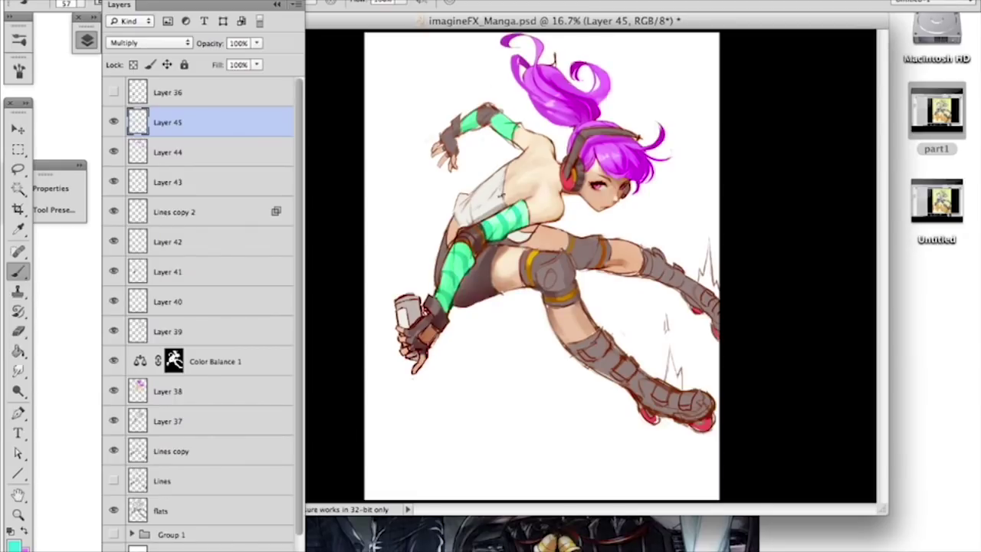
{"action": "left_click_drag", "start_coordinate": [516, 120], "coordinate": [509, 137]}
Step: Choose a dark grey-brown based on the knee pad's colour and try a stroke near the back arm
{"action": "left_click", "coordinate": [15, 542]}
{"action": "left_click", "coordinate": [571, 274]}
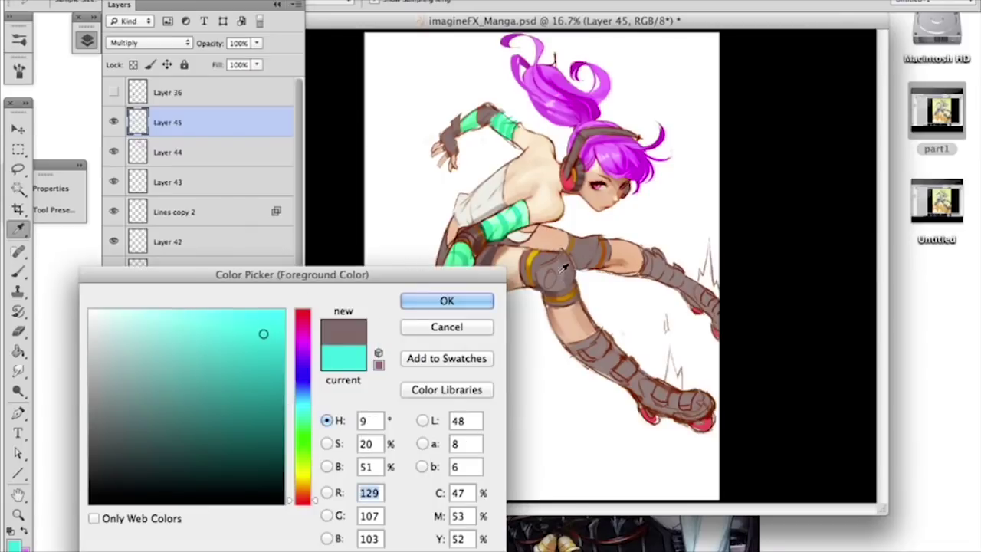
{"action": "left_click", "coordinate": [316, 397]}
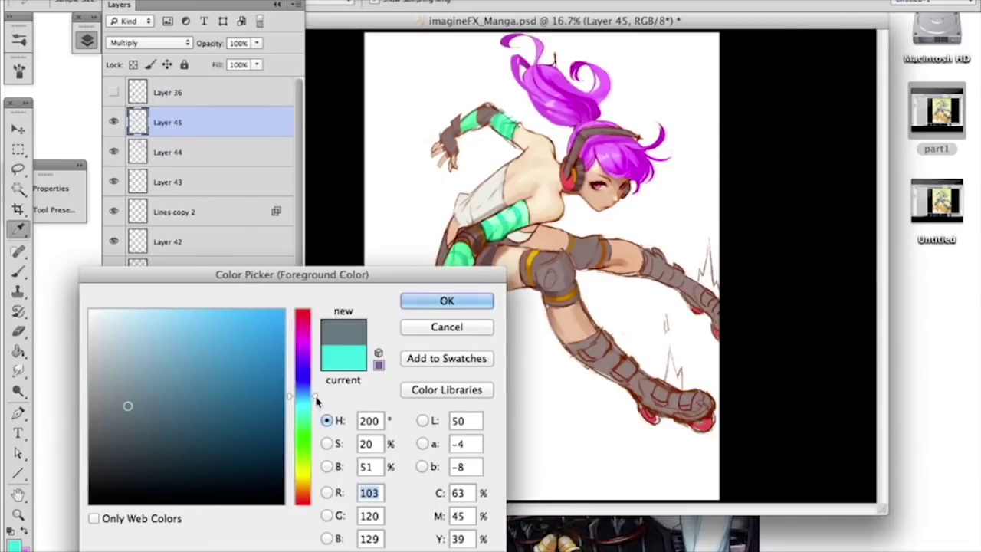
{"action": "left_click_drag", "start_coordinate": [317, 399], "coordinate": [321, 499]}
{"action": "left_click", "coordinate": [110, 431]}
{"action": "left_click", "coordinate": [452, 301]}
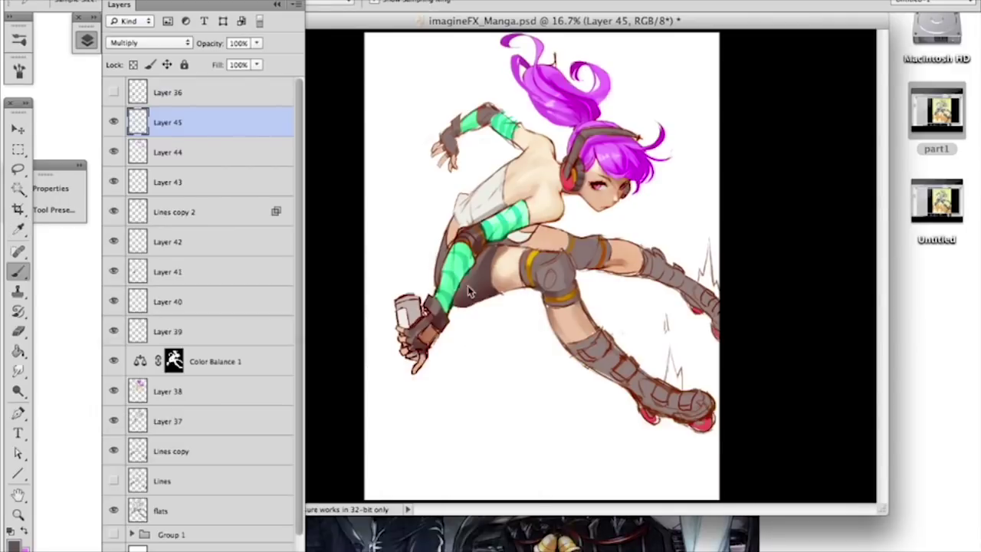
{"action": "left_click_drag", "start_coordinate": [498, 116], "coordinate": [517, 176]}
{"action": "key", "text": "super+alt+z"}
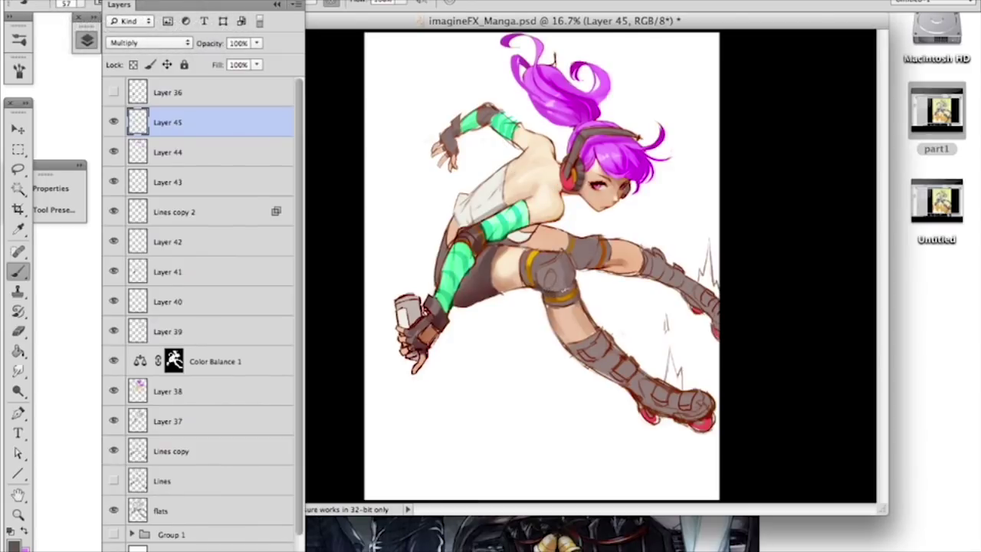
Step: Shade the edge of the front knee pad and its lower yellow band with a 50 px brush
{"action": "right_click", "coordinate": [545, 258]}
{"action": "left_click", "coordinate": [580, 298]}
{"action": "key", "text": "Return"}
{"action": "right_click", "coordinate": [511, 234]}
{"action": "left_click", "coordinate": [562, 272]}
{"action": "key", "text": "Return"}
{"action": "left_click_drag", "start_coordinate": [573, 285], "coordinate": [573, 297]}
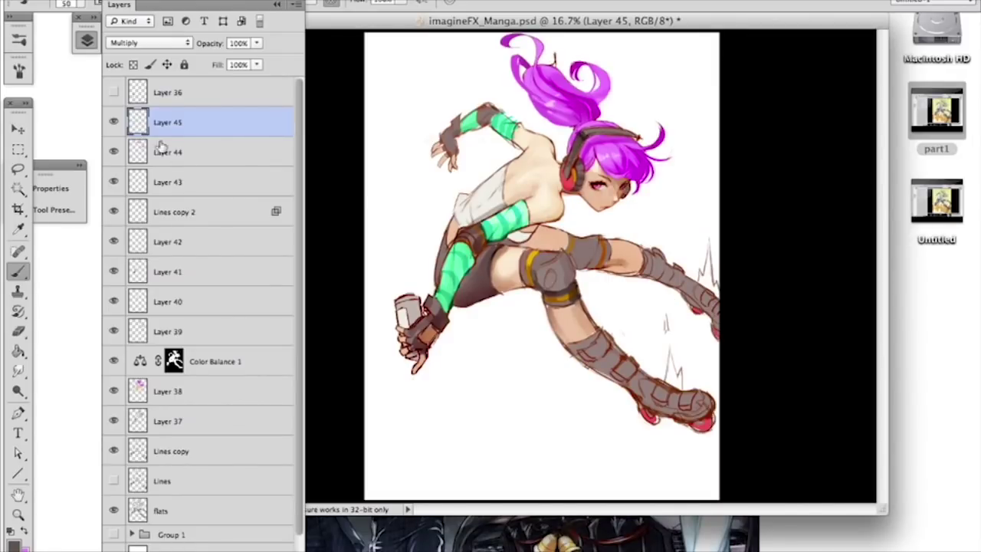
Step: Add a new layer above Layer 45 and prepare a 28 px brush with light mint sampled from the sleeve
{"action": "scroll", "coordinate": [302, 142], "scroll_direction": "down", "scroll_amount": 1}
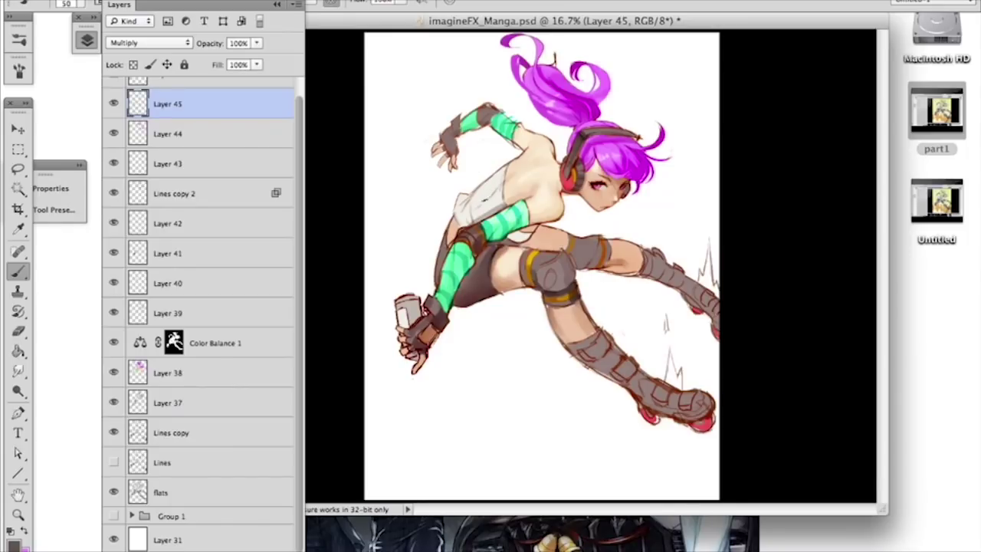
{"action": "left_click", "coordinate": [509, 215], "text": "alt"}
{"action": "left_click", "coordinate": [246, 550]}
{"action": "right_click", "coordinate": [504, 260]}
{"action": "left_click_drag", "start_coordinate": [543, 293], "coordinate": [536, 294]}
{"action": "key", "text": "Return"}
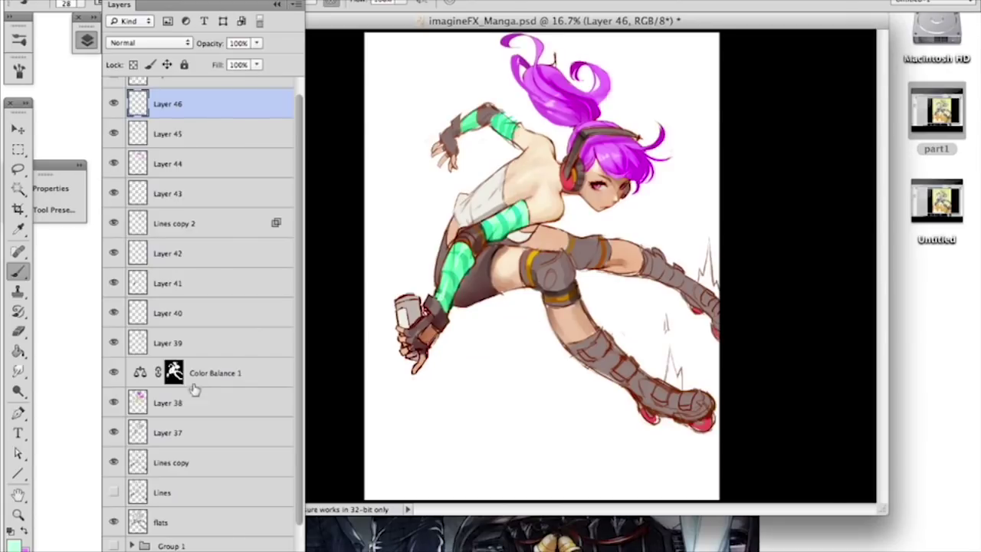
Step: Load the figure's silhouette from Layer 38 as a selection and add a new layer set to Color blending
{"action": "left_click", "coordinate": [139, 411], "text": "ctrl"}
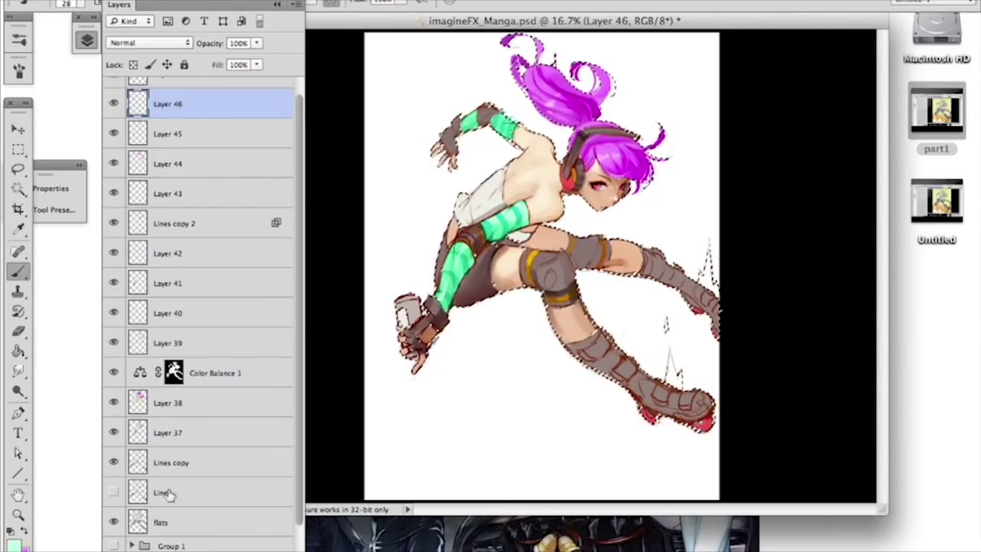
{"action": "key", "text": "ctrl+alt+shift+n"}
{"action": "left_click", "coordinate": [150, 43]}
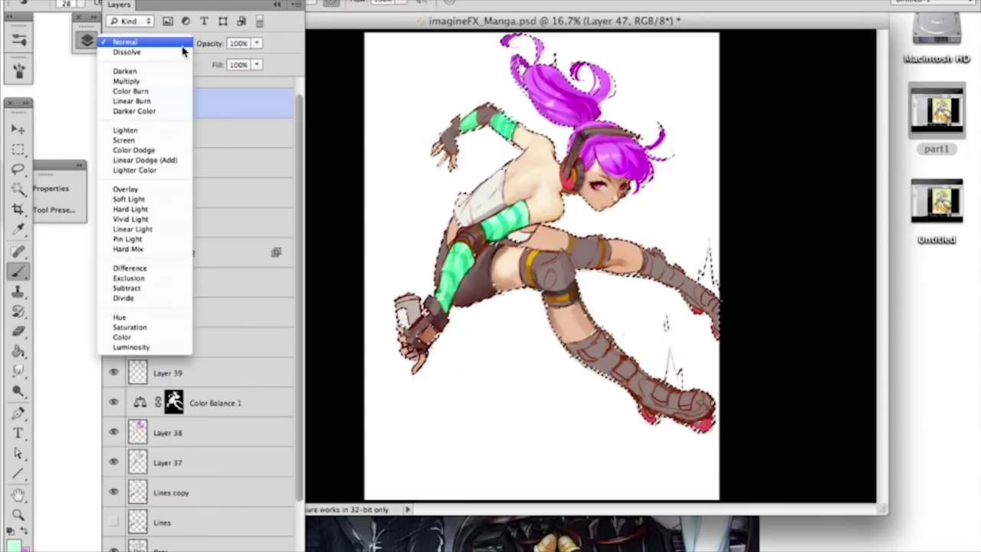
{"action": "left_click", "coordinate": [149, 336]}
Step: Apply a pale muted red gradient inside the selected figure, fading from the front boot toward the back arm, and deselect
{"action": "left_click", "coordinate": [14, 547]}
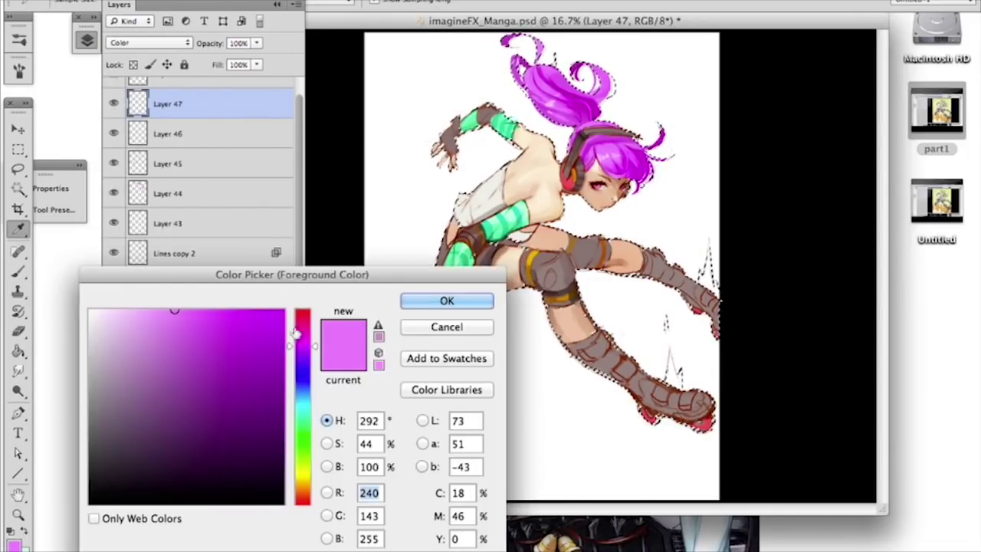
{"action": "left_click", "coordinate": [312, 494]}
{"action": "left_click", "coordinate": [124, 347]}
{"action": "left_click", "coordinate": [437, 300]}
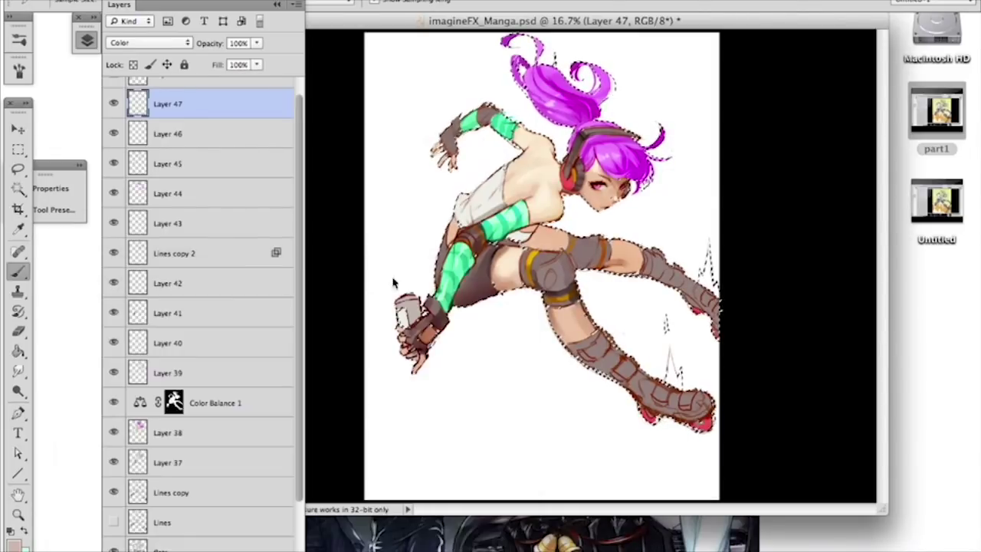
{"action": "left_click_drag", "start_coordinate": [19, 351], "coordinate": [77, 347]}
{"action": "left_click_drag", "start_coordinate": [733, 429], "coordinate": [484, 111]}
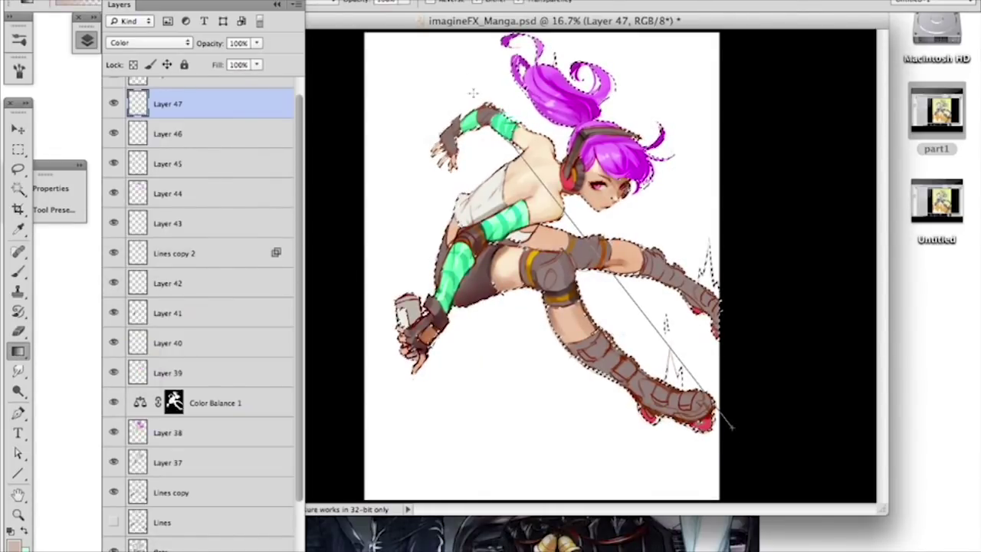
{"action": "key", "text": "super+d"}
Step: Show the Group 1 background and lower Layer 47's opacity to 60%
{"action": "scroll", "coordinate": [295, 229], "scroll_direction": "down", "scroll_amount": 2}
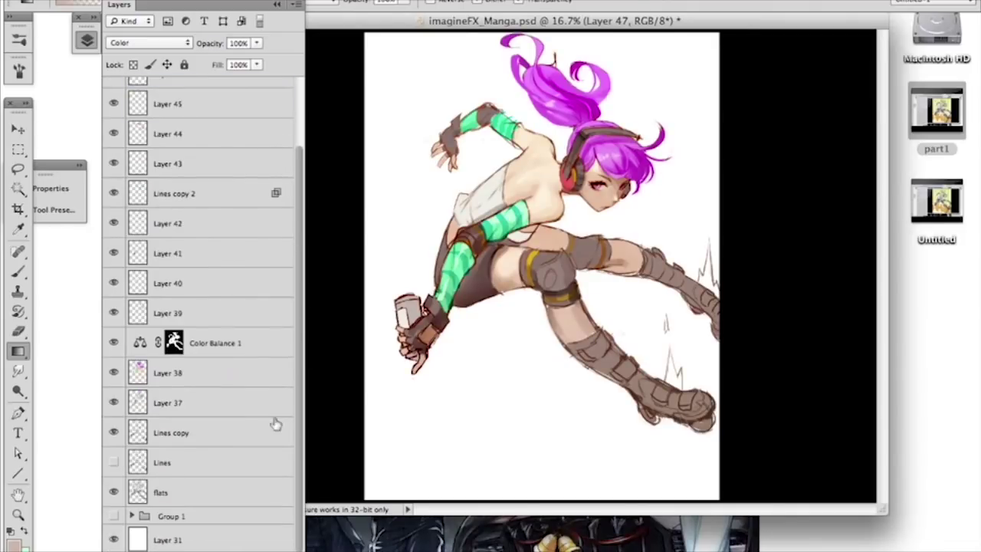
{"action": "left_click", "coordinate": [115, 516]}
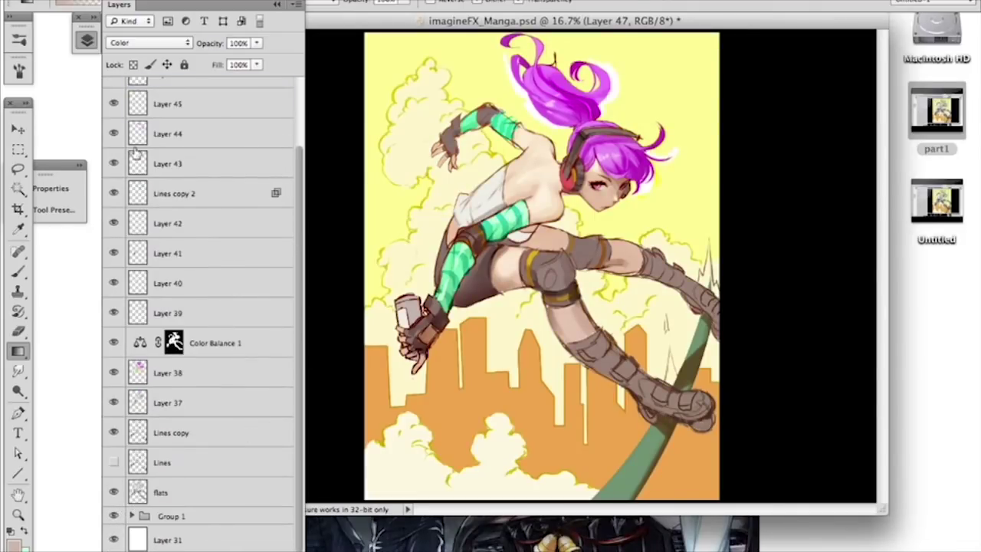
{"action": "scroll", "coordinate": [294, 165], "scroll_direction": "up", "scroll_amount": 3}
{"action": "left_click", "coordinate": [114, 122]}
{"action": "left_click", "coordinate": [115, 122]}
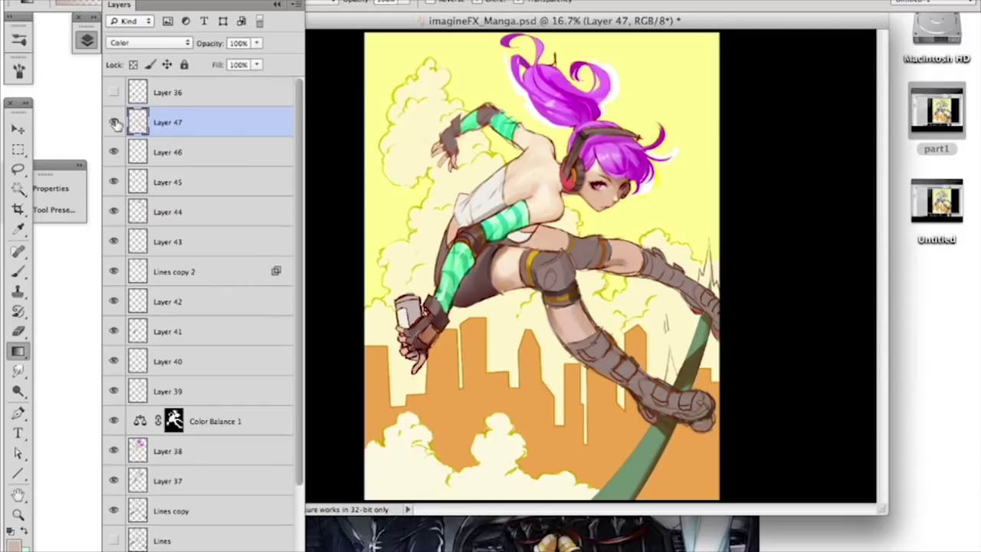
{"action": "left_click_drag", "start_coordinate": [257, 43], "coordinate": [228, 65]}
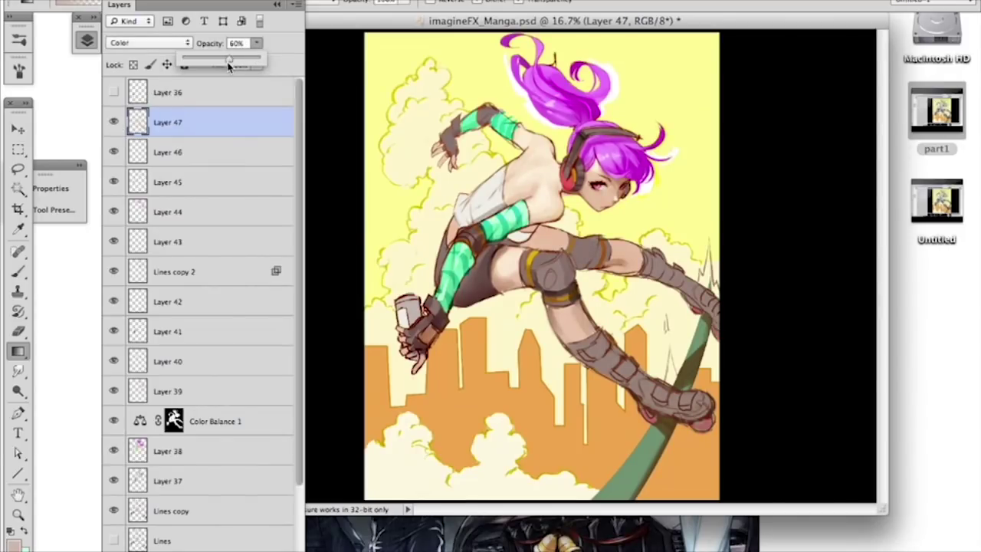
Step: Compare the figure against the background with and without the Layer 47 colour gradient
{"action": "left_click", "coordinate": [20, 271]}
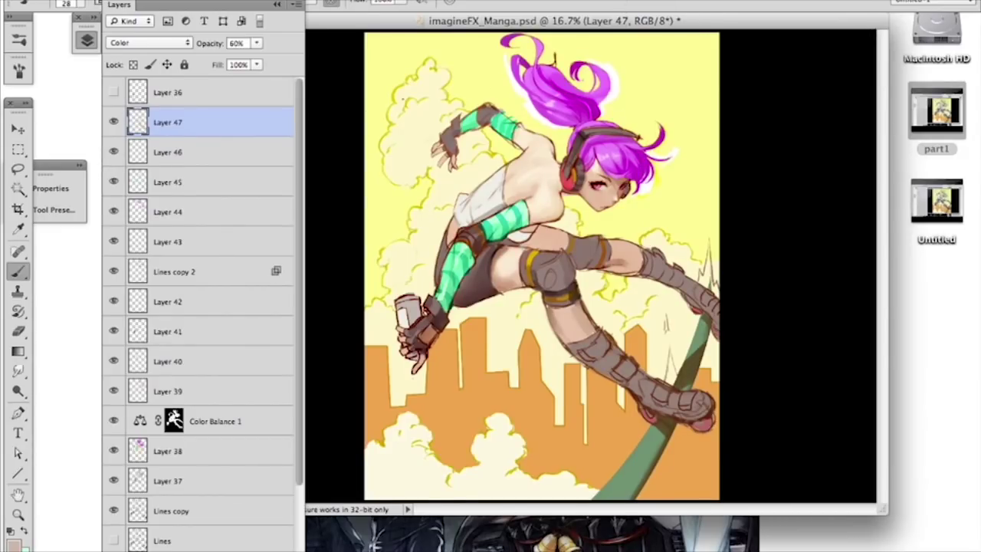
{"action": "left_click", "coordinate": [113, 122]}
{"action": "left_click", "coordinate": [114, 123]}
{"action": "left_click", "coordinate": [114, 123]}
{"action": "left_click", "coordinate": [113, 122]}
{"action": "left_click", "coordinate": [114, 123]}
{"action": "left_click", "coordinate": [113, 122]}
{"action": "left_click", "coordinate": [113, 123]}
{"action": "left_click", "coordinate": [114, 123]}
Step: Add a new Multiply layer above Layer 47 and draw a gradient from the front boot toward the hips
{"action": "left_click", "coordinate": [265, 550]}
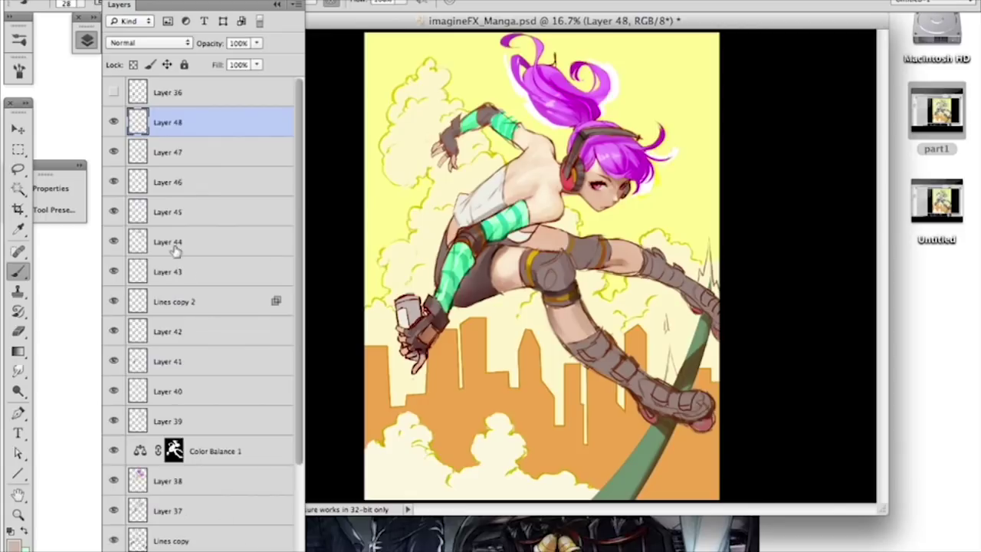
{"action": "left_click", "coordinate": [150, 42]}
{"action": "left_click", "coordinate": [174, 83]}
{"action": "left_click", "coordinate": [18, 350]}
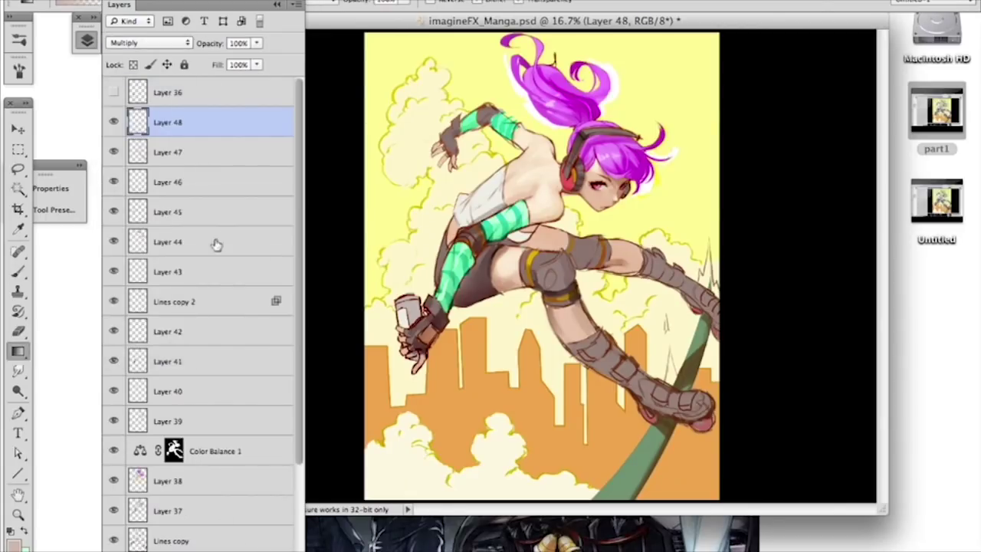
{"action": "left_click_drag", "start_coordinate": [744, 398], "coordinate": [540, 237]}
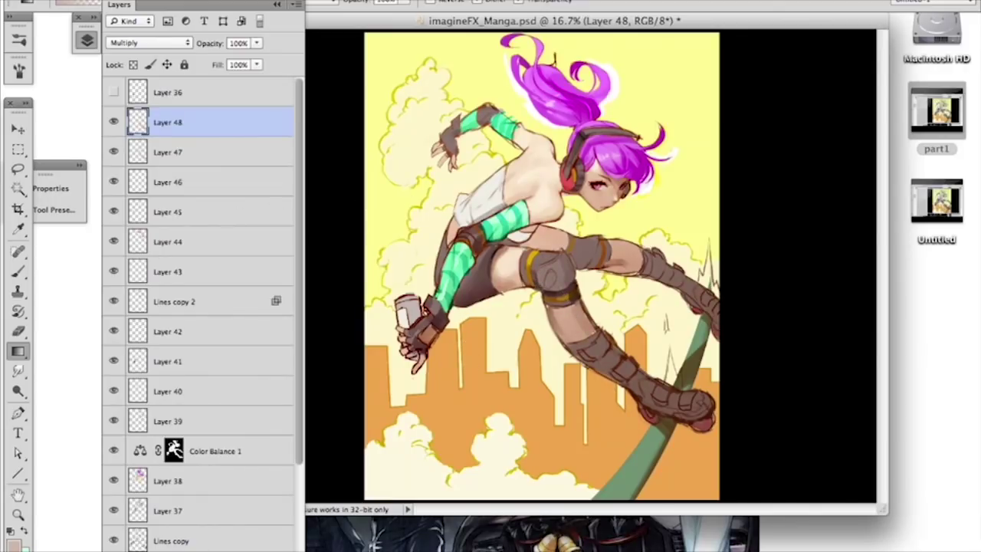
Step: Add another layer above Layer 48 in Color Burn mode and darken the legs and boots with the gradient
{"action": "key", "text": "super+shift+alt+n"}
{"action": "left_click", "coordinate": [175, 42]}
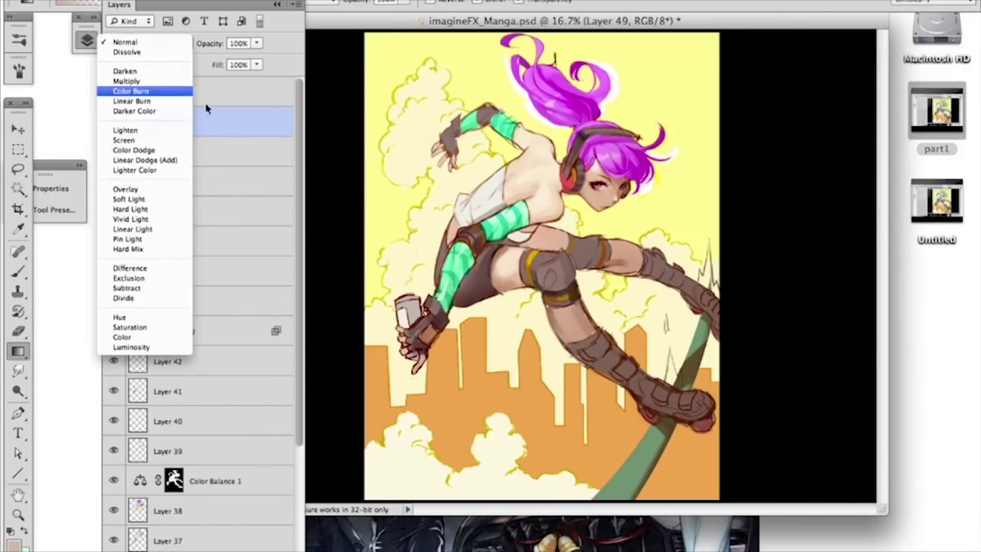
{"action": "left_click", "coordinate": [182, 92]}
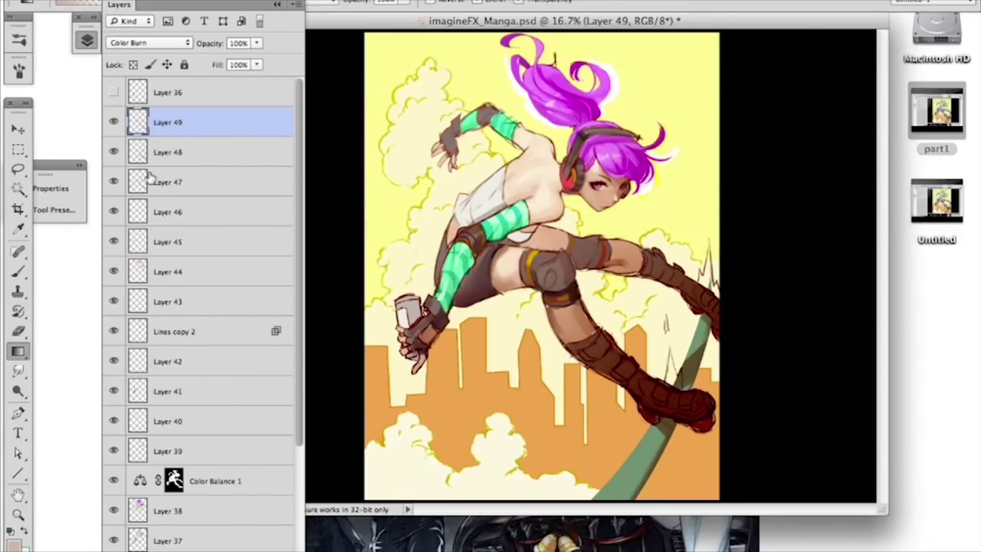
Step: Compare the gradients of Layer 48 and Layer 49 and delete Layer 48
{"action": "left_click", "coordinate": [114, 151]}
{"action": "left_click", "coordinate": [114, 152]}
{"action": "left_click", "coordinate": [114, 152]}
{"action": "left_click", "coordinate": [113, 123]}
{"action": "left_click", "coordinate": [114, 122]}
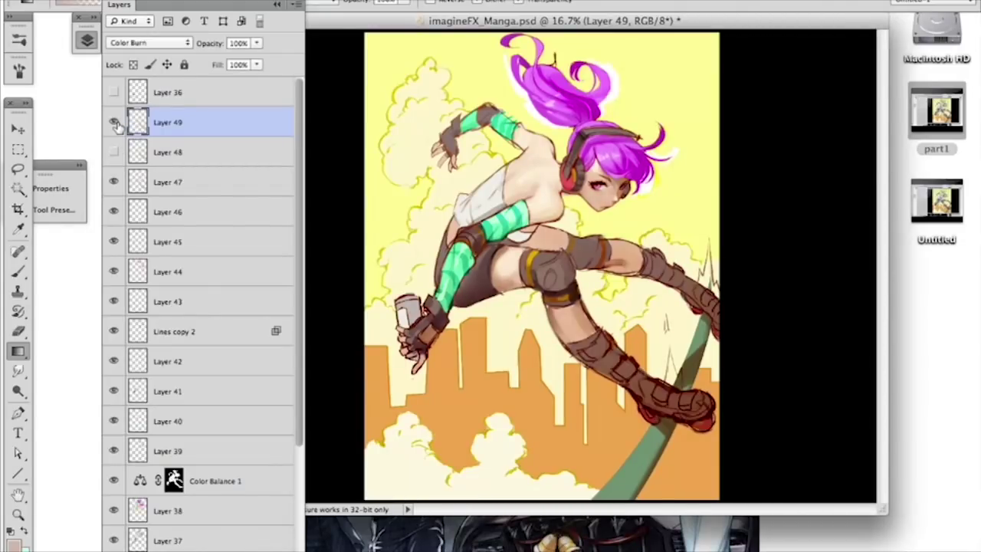
{"action": "left_click_drag", "start_coordinate": [208, 164], "coordinate": [263, 526]}
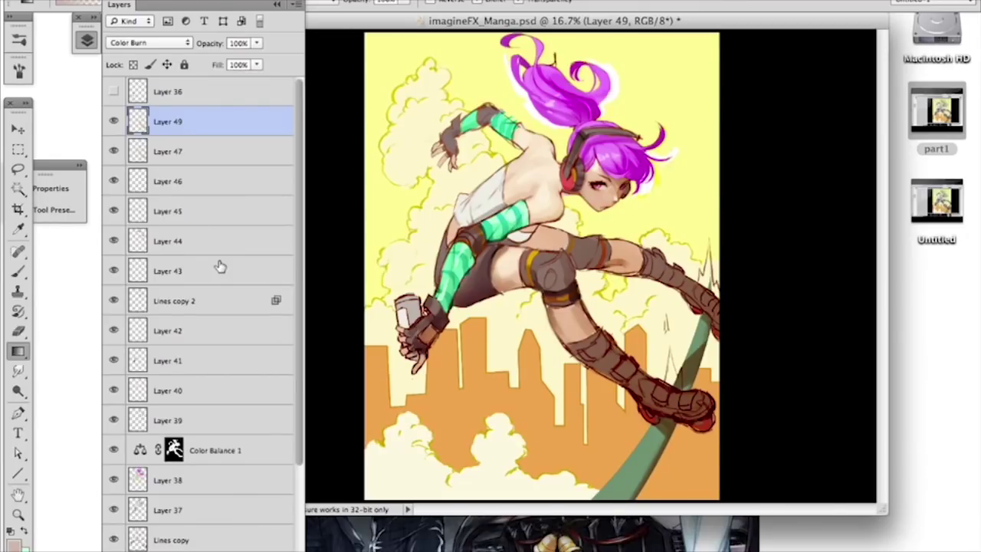
Step: Select only the white fringe around the hair with the Magic Wand, excluding the clouds and clothing with the Lasso, and invert the selection
{"action": "left_click", "coordinate": [19, 187]}
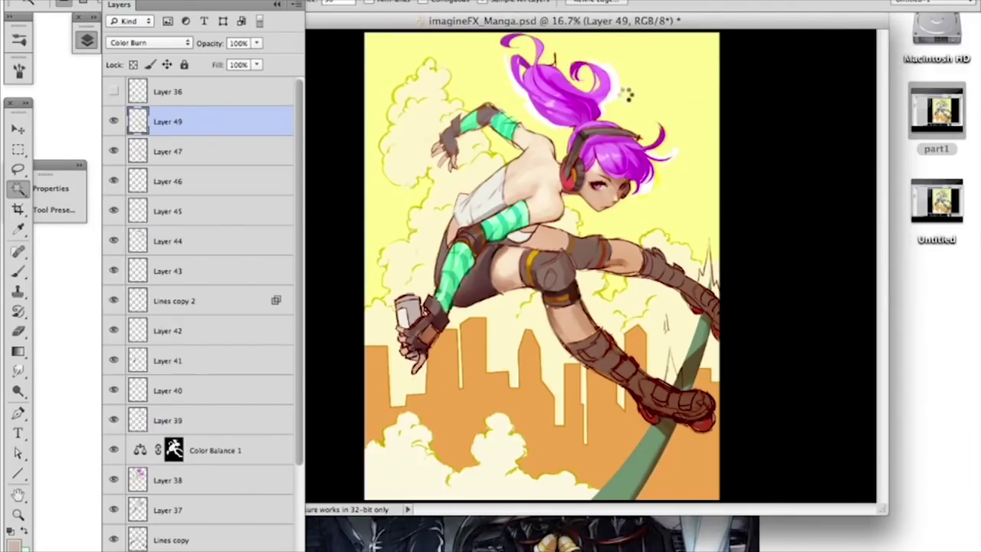
{"action": "left_click", "coordinate": [612, 133]}
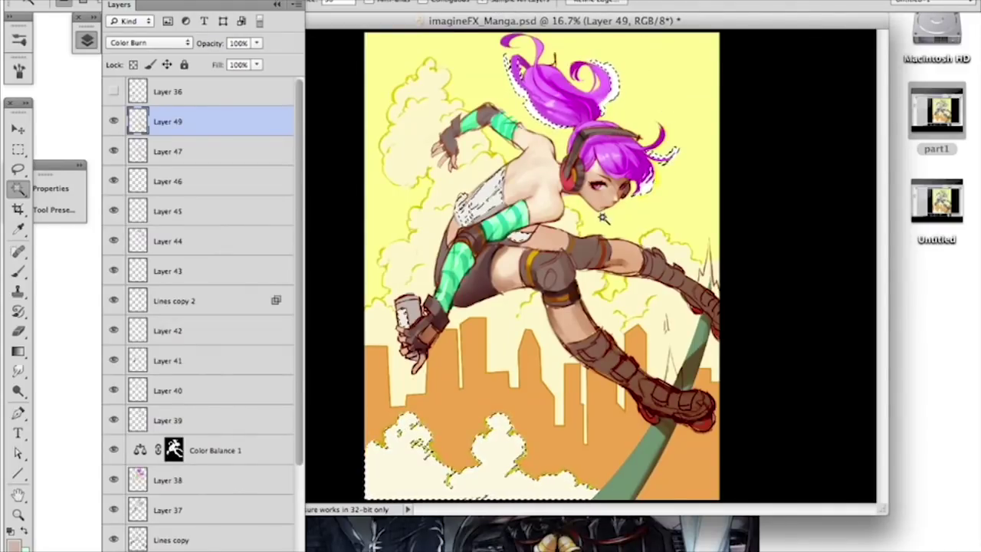
{"action": "key", "text": "l"}
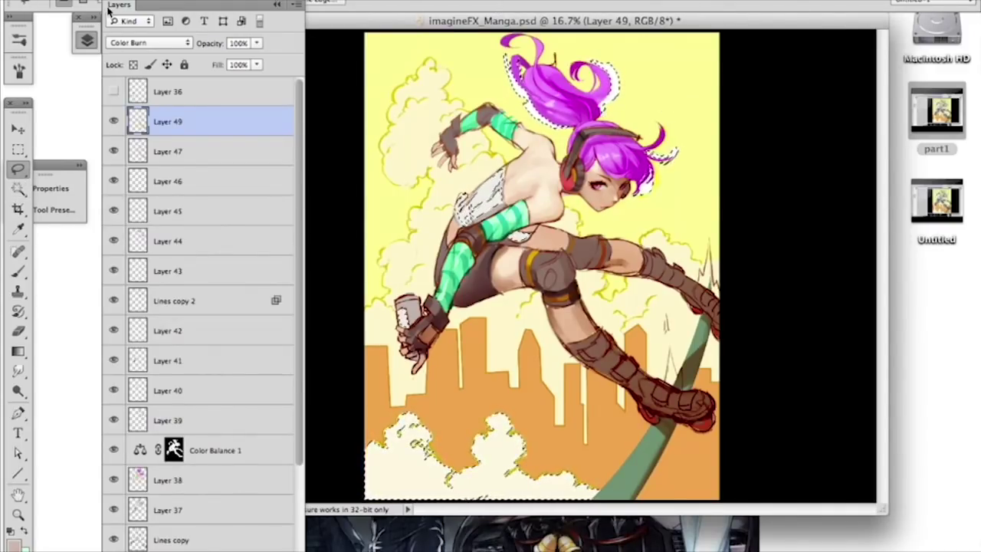
{"action": "mouse_move", "coordinate": [481, 401]}
{"action": "left_mouse_down"}
{"action": "mouse_move", "coordinate": [363, 415]}
{"action": "mouse_move", "coordinate": [518, 502]}
{"action": "mouse_move", "coordinate": [483, 400]}
{"action": "left_mouse_up"}
{"action": "mouse_move", "coordinate": [394, 297]}
{"action": "left_mouse_down"}
{"action": "mouse_move", "coordinate": [380, 287]}
{"action": "mouse_move", "coordinate": [389, 294]}
{"action": "left_mouse_up"}
{"action": "mouse_move", "coordinate": [450, 185]}
{"action": "left_mouse_down"}
{"action": "mouse_move", "coordinate": [504, 268]}
{"action": "mouse_move", "coordinate": [506, 158]}
{"action": "left_mouse_up"}
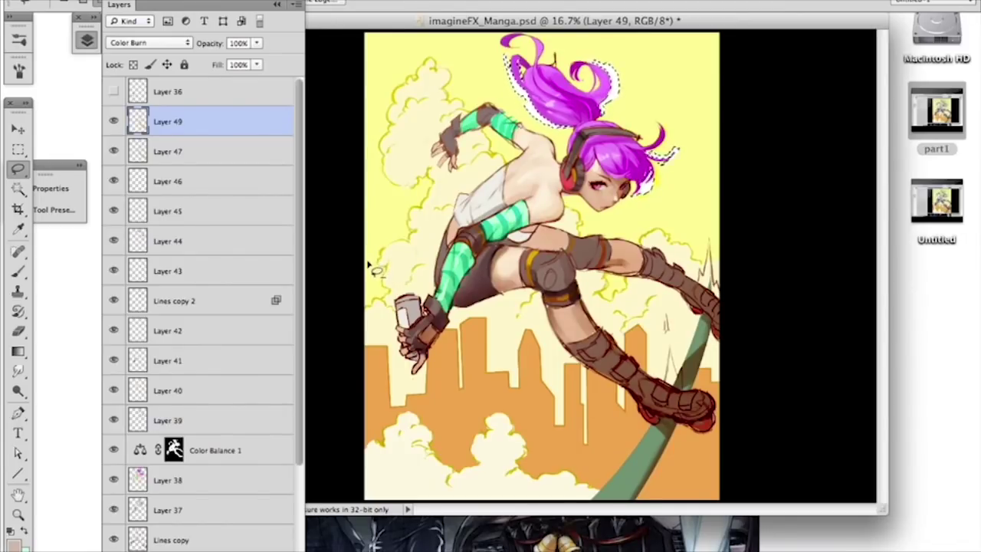
{"action": "key", "text": "super+shift+i"}
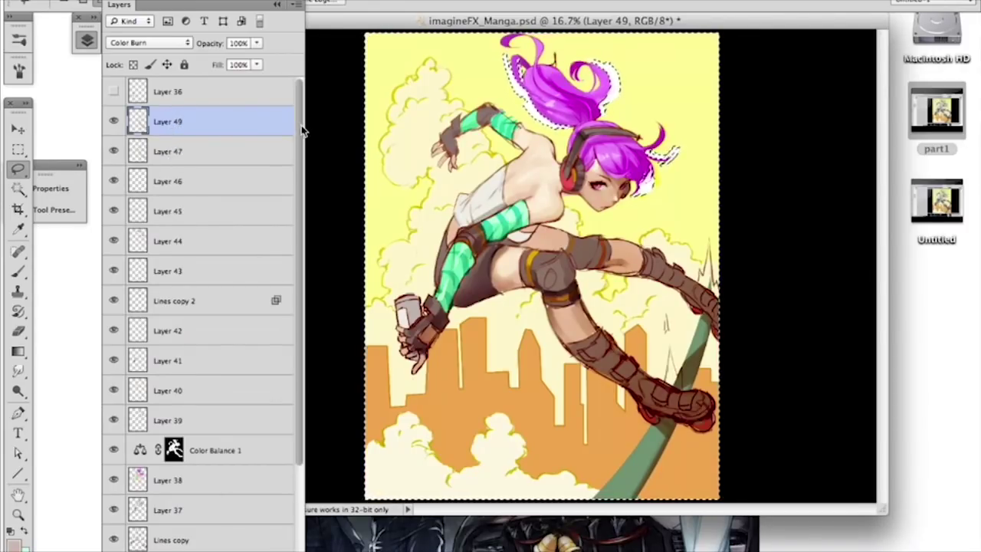
Step: Load the figure's outline from Lines copy as a selection and copy the merged figure onto a new layer above Layer 49
{"action": "scroll", "coordinate": [302, 127], "scroll_direction": "down", "scroll_amount": 4}
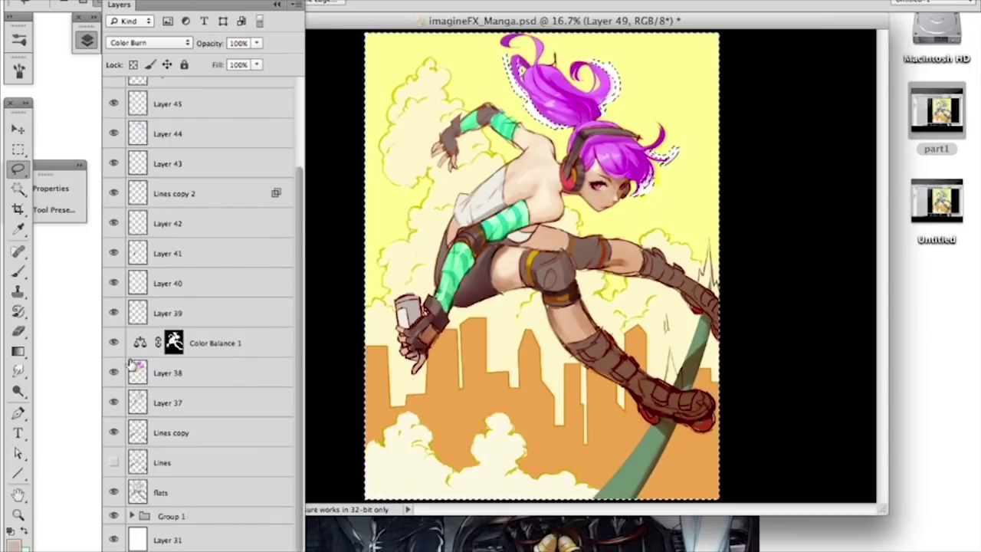
{"action": "left_click", "coordinate": [139, 433], "text": "super"}
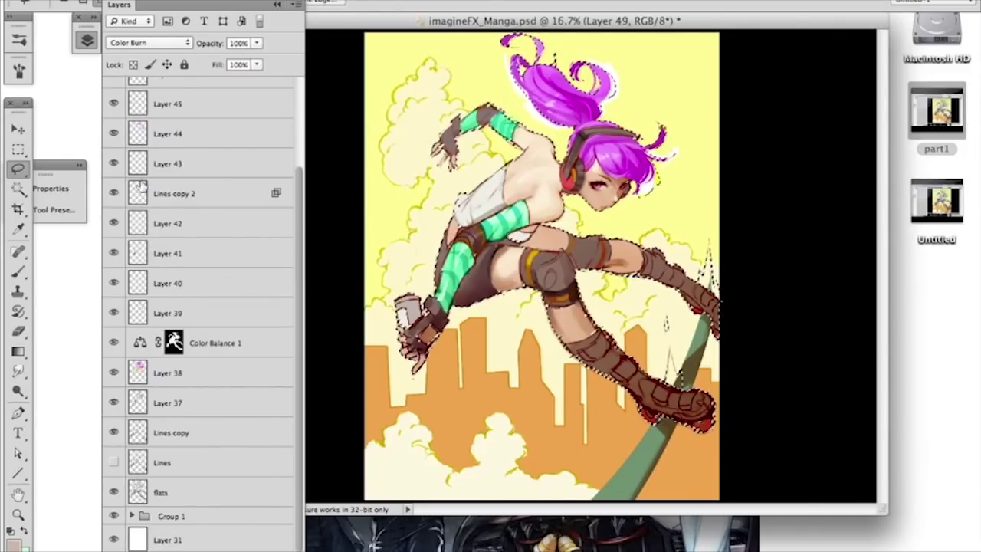
{"action": "scroll", "coordinate": [289, 186], "scroll_direction": "up", "scroll_amount": 4}
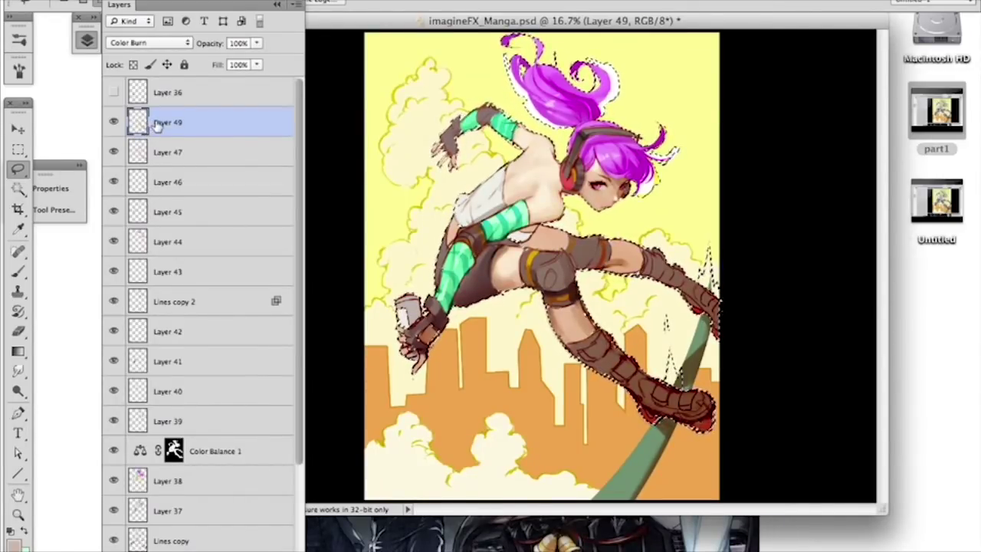
{"action": "key", "text": "ctrl+d"}
{"action": "key", "text": "ctrl+alt+shift+e"}
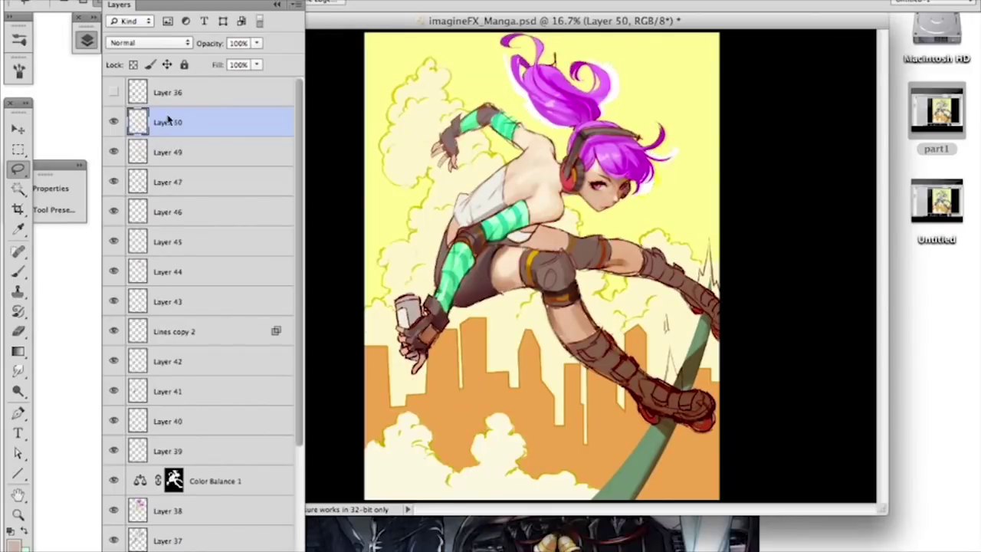
Step: Hide the separate figure layers from Layer 49 down to Lines copy and check the picture with Layer 50 off and on
{"action": "left_click", "coordinate": [113, 151]}
{"action": "left_click_drag", "start_coordinate": [115, 176], "coordinate": [116, 539]}
{"action": "scroll", "coordinate": [295, 207], "scroll_direction": "down", "scroll_amount": 5}
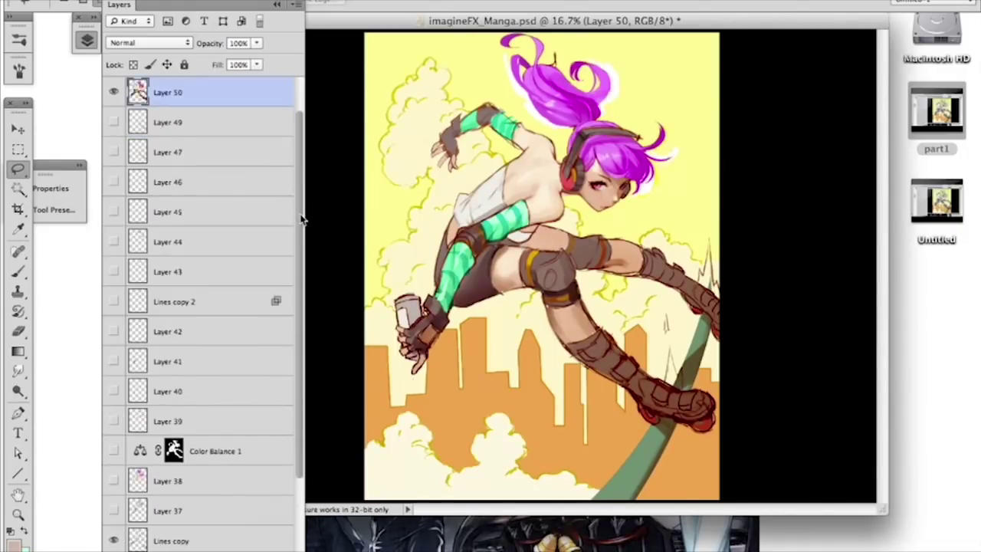
{"action": "left_click", "coordinate": [115, 433]}
{"action": "scroll", "coordinate": [302, 295], "scroll_direction": "up", "scroll_amount": 5}
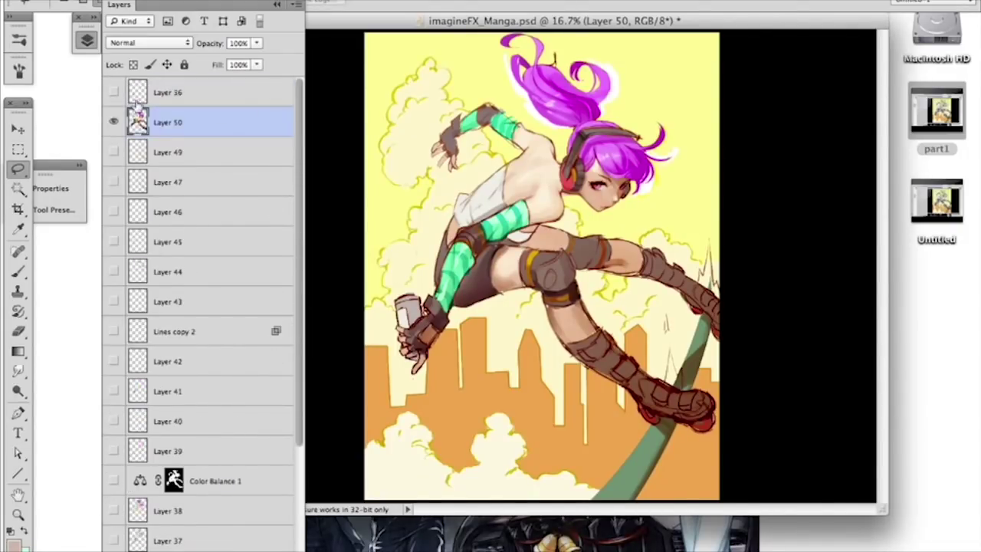
{"action": "left_click", "coordinate": [113, 125]}
{"action": "left_click", "coordinate": [113, 124]}
{"action": "scroll", "coordinate": [299, 291], "scroll_direction": "down", "scroll_amount": 5}
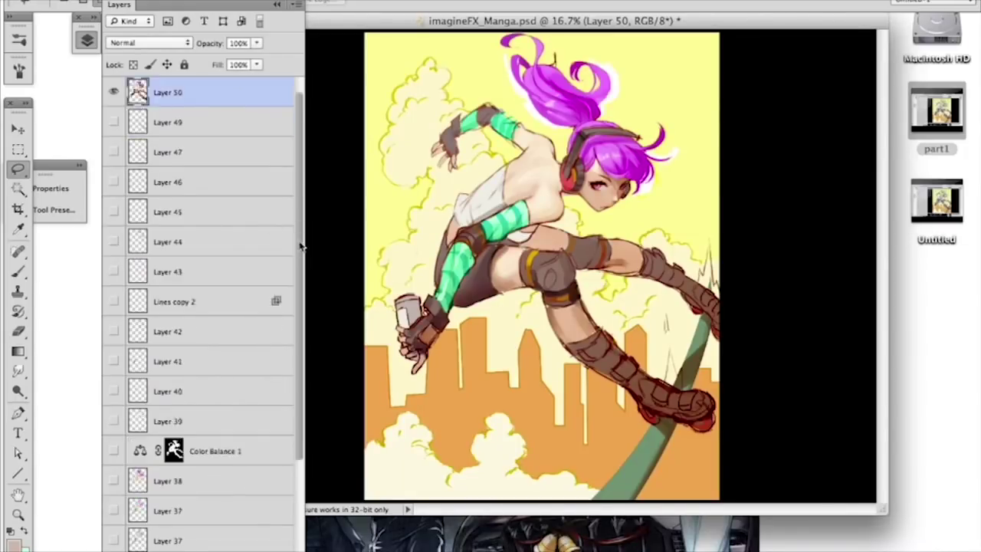
{"action": "scroll", "coordinate": [300, 268], "scroll_direction": "up", "scroll_amount": 5}
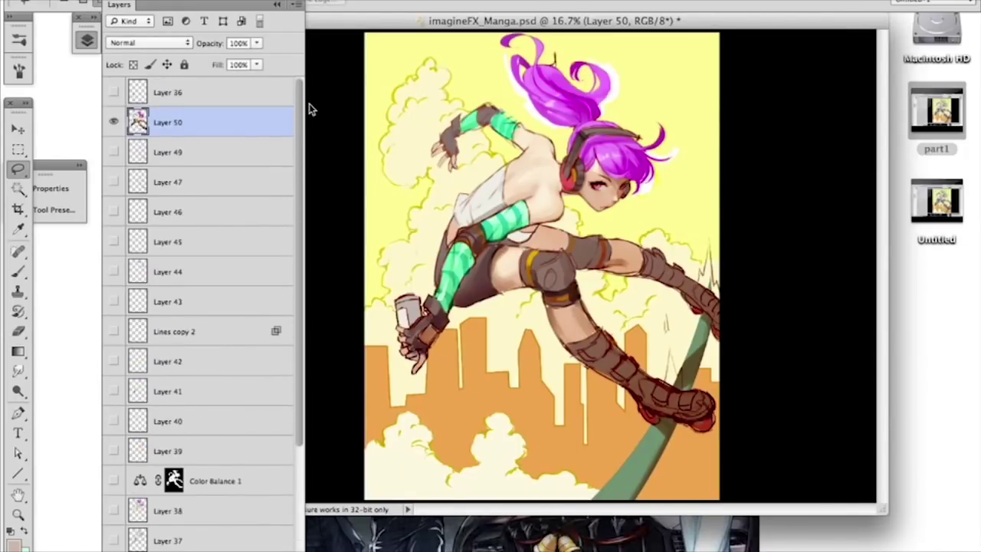
Step: Select the white fringe around the hair on Layer 50, excluding the clothing and clouds, then delete it and deselect
{"action": "left_click", "coordinate": [19, 189]}
{"action": "left_click", "coordinate": [523, 94]}
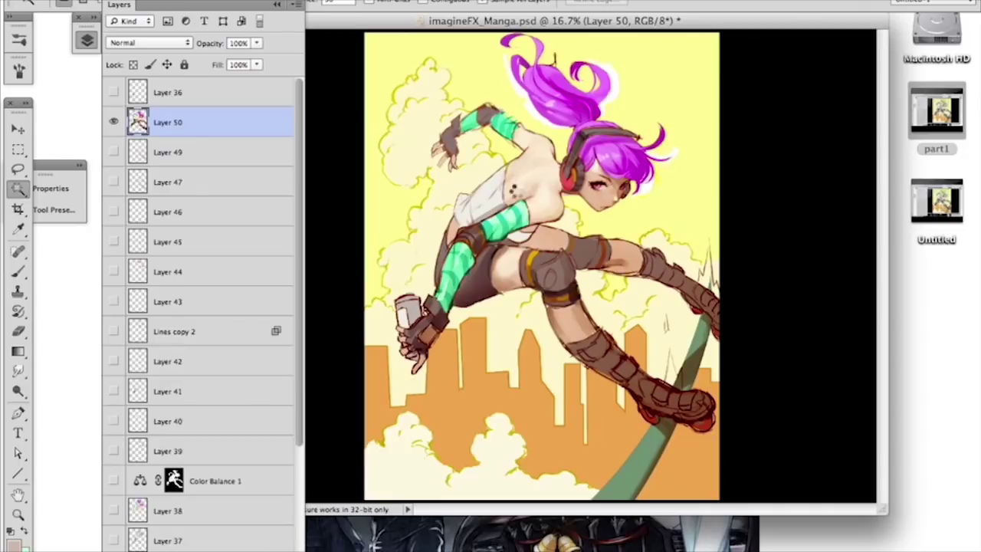
{"action": "left_click", "coordinate": [18, 168]}
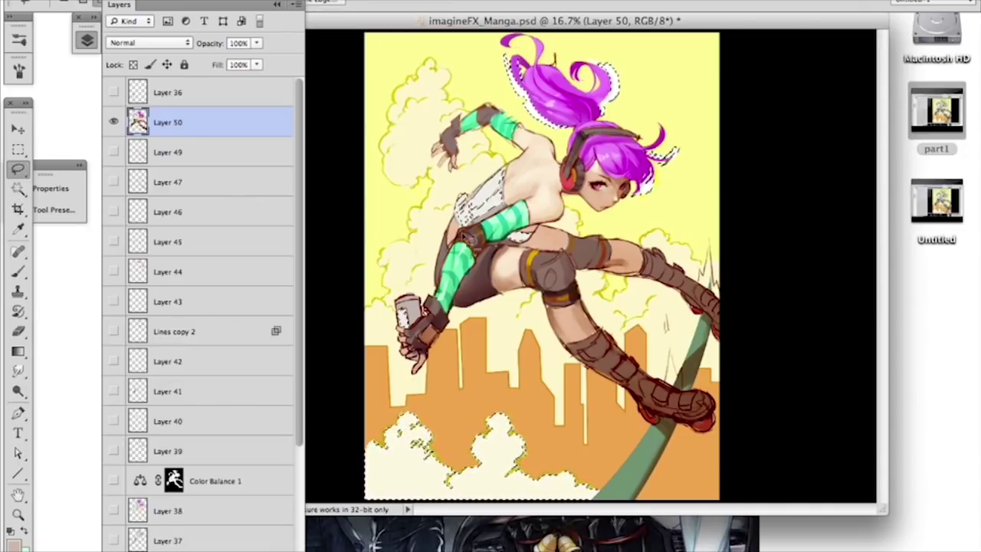
{"action": "mouse_move", "coordinate": [482, 159]}
{"action": "left_mouse_down"}
{"action": "mouse_move", "coordinate": [521, 165]}
{"action": "mouse_move", "coordinate": [502, 154]}
{"action": "left_mouse_up"}
{"action": "mouse_move", "coordinate": [420, 250]}
{"action": "left_mouse_down"}
{"action": "mouse_move", "coordinate": [448, 373]}
{"action": "mouse_move", "coordinate": [452, 353]}
{"action": "left_mouse_up"}
{"action": "mouse_move", "coordinate": [430, 386]}
{"action": "left_mouse_down"}
{"action": "mouse_move", "coordinate": [348, 509]}
{"action": "mouse_move", "coordinate": [630, 505]}
{"action": "mouse_move", "coordinate": [469, 353]}
{"action": "left_mouse_up"}
{"action": "mouse_move", "coordinate": [510, 395]}
{"action": "left_mouse_down"}
{"action": "mouse_move", "coordinate": [537, 499]}
{"action": "mouse_move", "coordinate": [548, 420]}
{"action": "left_mouse_up"}
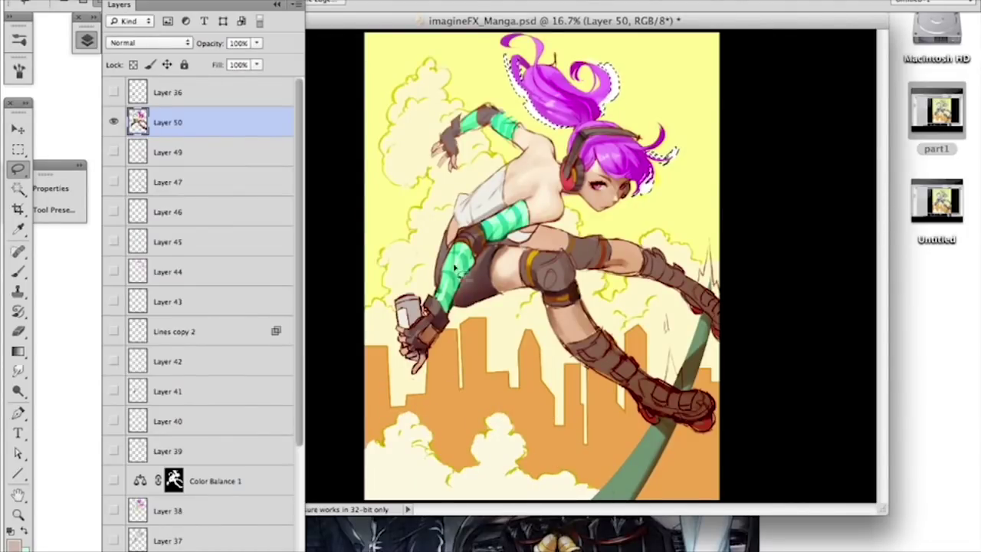
{"action": "key", "text": "super+d"}
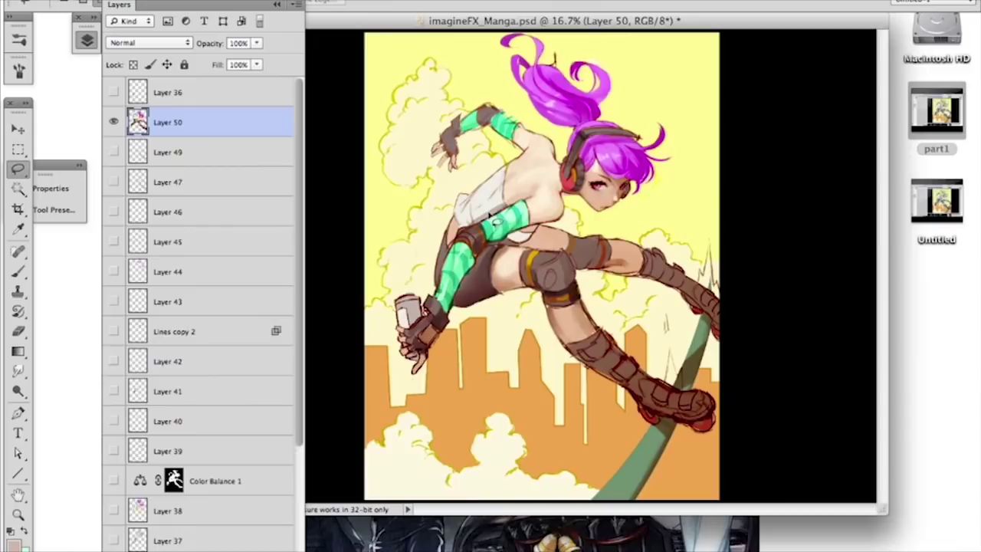
Step: Adjust the Eraser's brush size and touch up the hair edge beside the face on Layer 50
{"action": "key", "text": "e"}
{"action": "right_click", "coordinate": [684, 215]}
{"action": "left_click", "coordinate": [737, 252]}
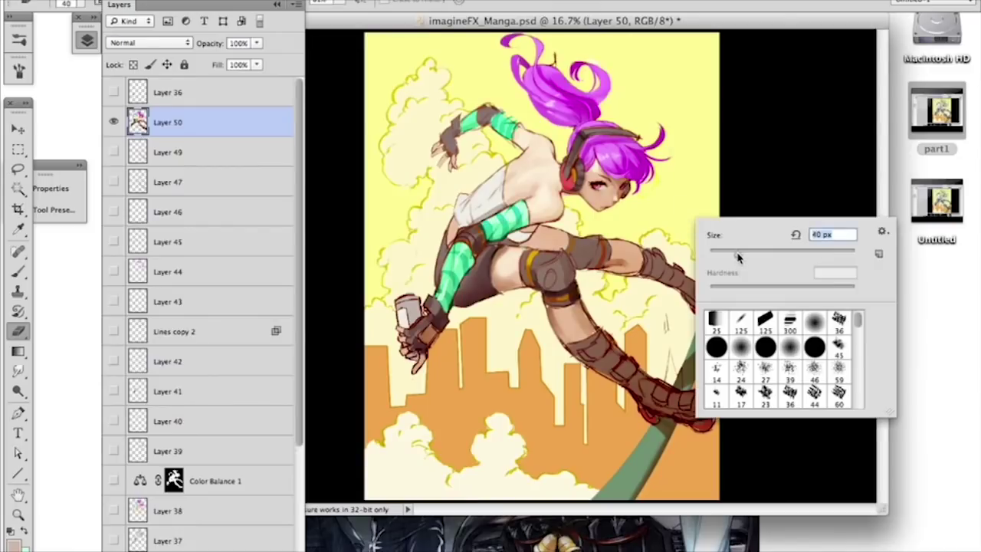
{"action": "left_click", "coordinate": [663, 176]}
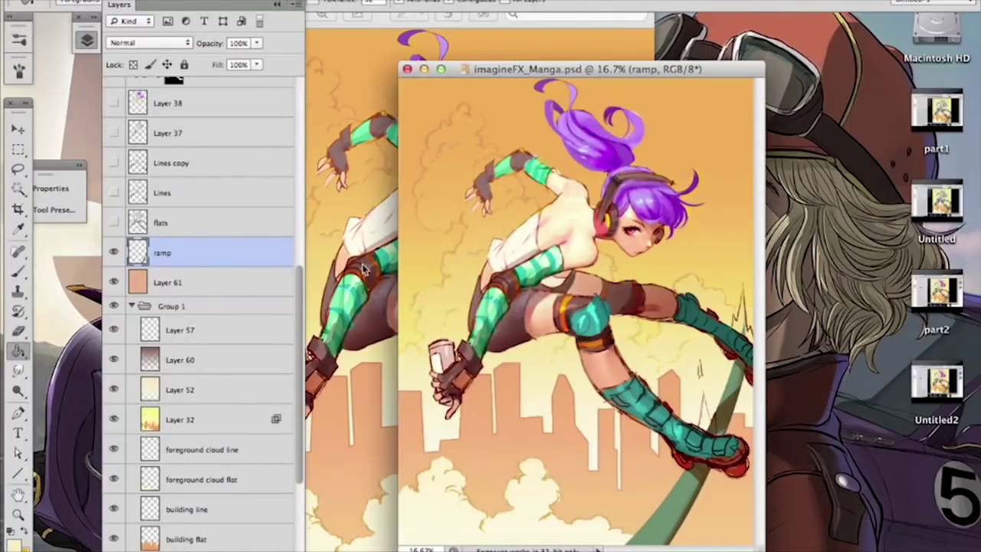
Step: Compare the illustration with and without the Layer 61 colour overlay above Group 1
{"action": "left_click_drag", "start_coordinate": [304, 302], "coordinate": [300, 109]}
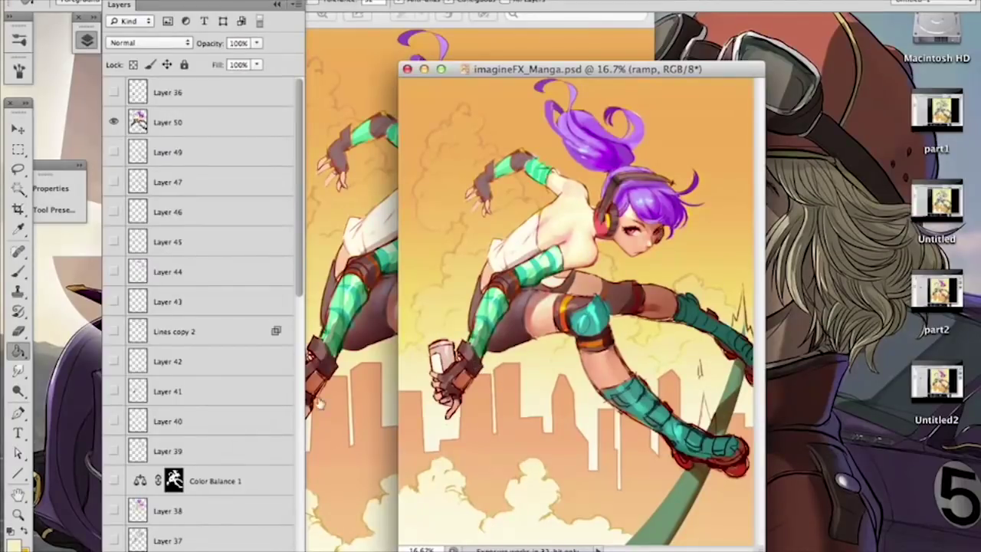
{"action": "scroll", "coordinate": [211, 338], "scroll_direction": "down", "scroll_amount": 15}
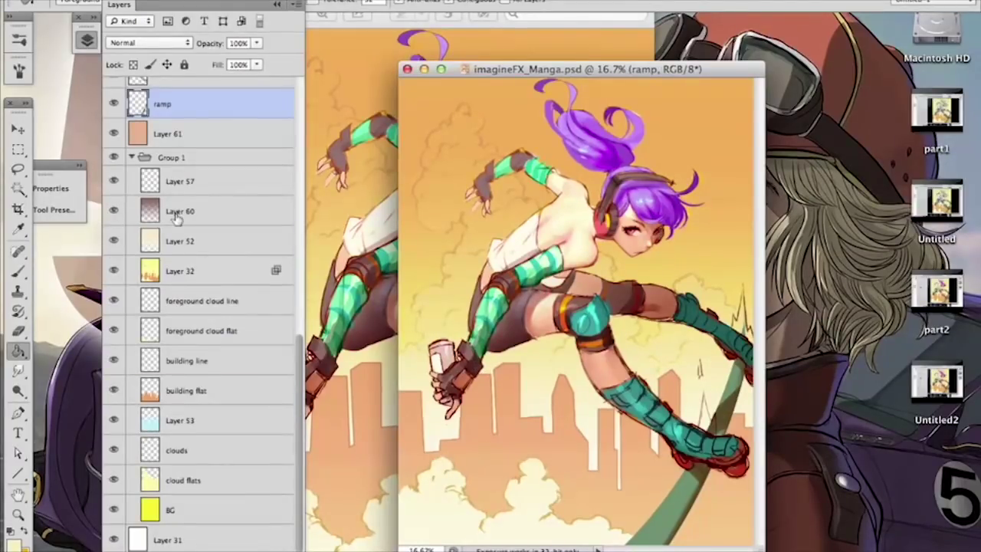
{"action": "scroll", "coordinate": [176, 219], "scroll_direction": "up", "scroll_amount": 3}
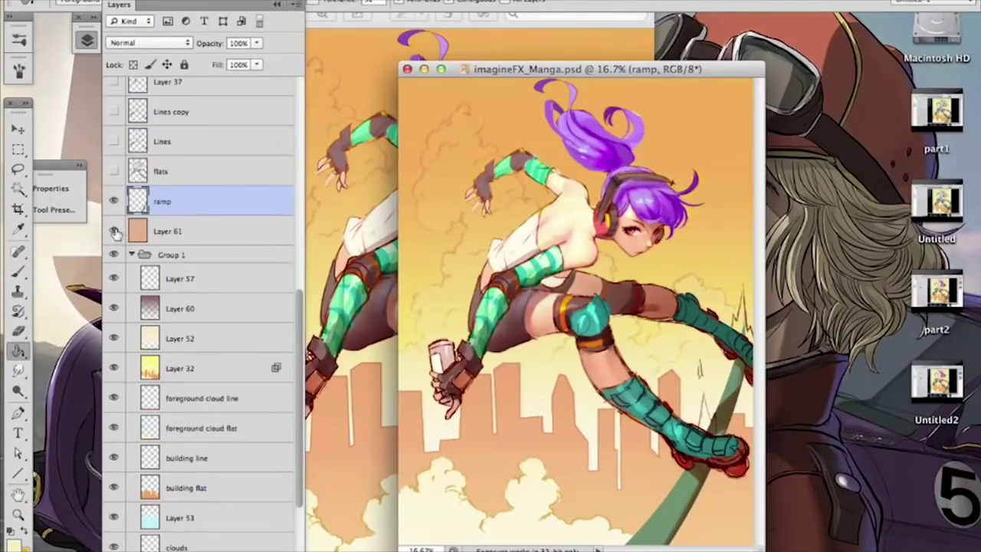
{"action": "left_click", "coordinate": [176, 230]}
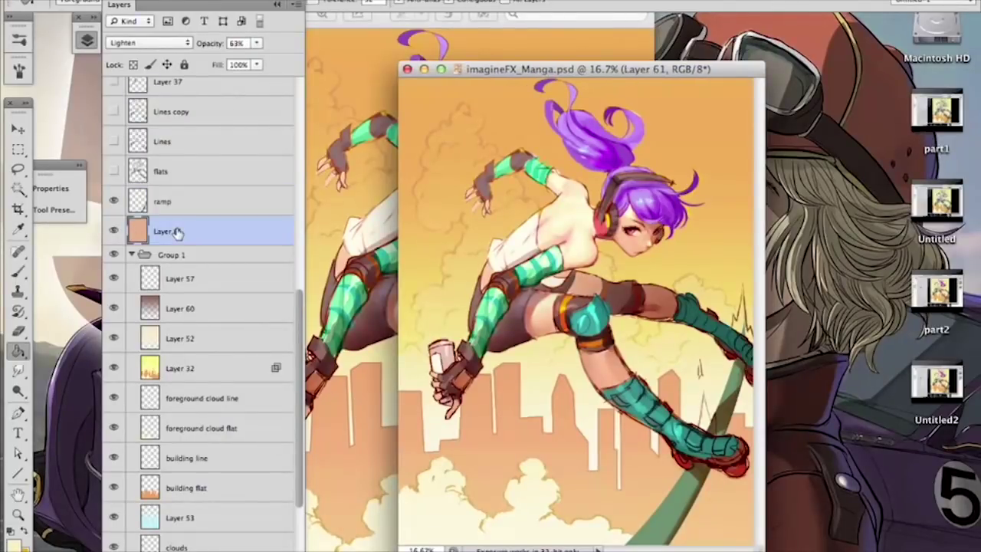
{"action": "left_click", "coordinate": [114, 231]}
{"action": "left_click", "coordinate": [113, 230]}
{"action": "left_click", "coordinate": [114, 231]}
{"action": "left_click", "coordinate": [114, 230]}
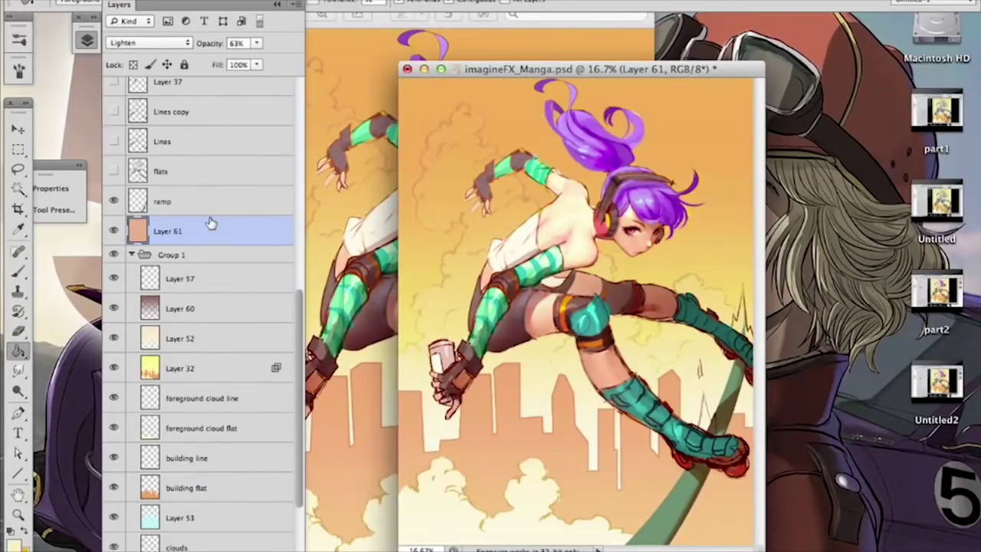
Step: Select Layer 50 and review the layer stack from Layer 36 down to the background layers in Group 1
{"action": "scroll", "coordinate": [209, 221], "scroll_direction": "up", "scroll_amount": 5}
{"action": "scroll", "coordinate": [212, 223], "scroll_direction": "up", "scroll_amount": 3}
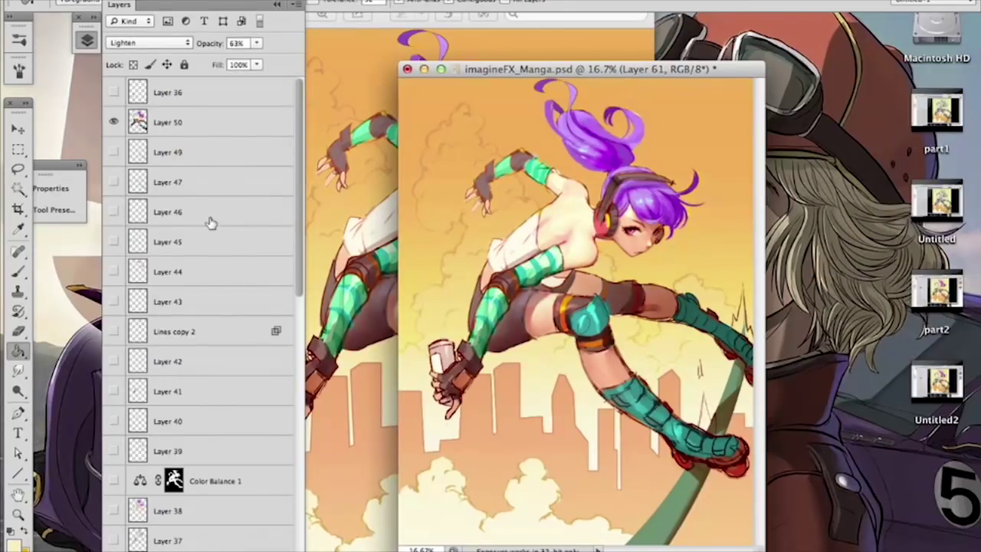
{"action": "left_click", "coordinate": [212, 125]}
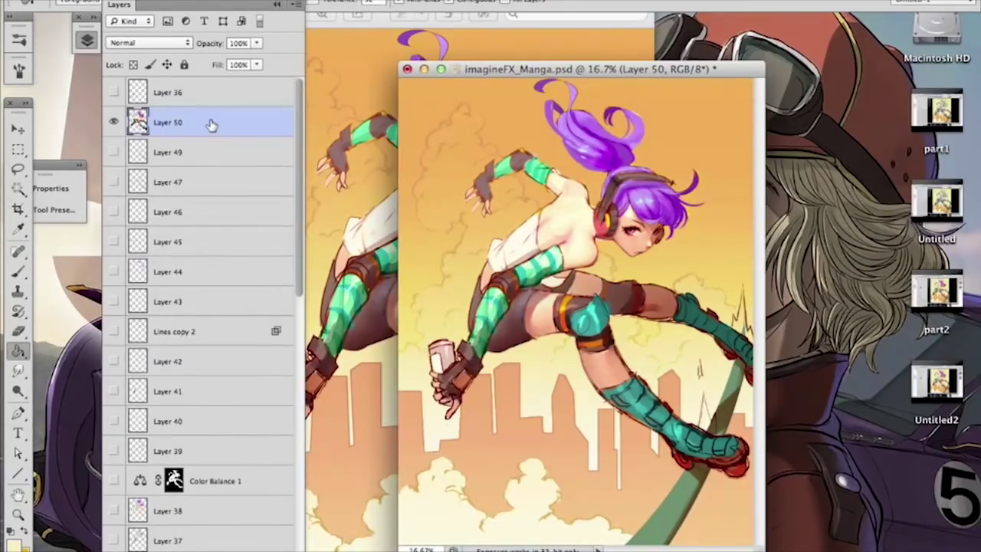
{"action": "scroll", "coordinate": [198, 196], "scroll_direction": "down", "scroll_amount": 8}
{"action": "scroll", "coordinate": [198, 196], "scroll_direction": "down", "scroll_amount": 1}
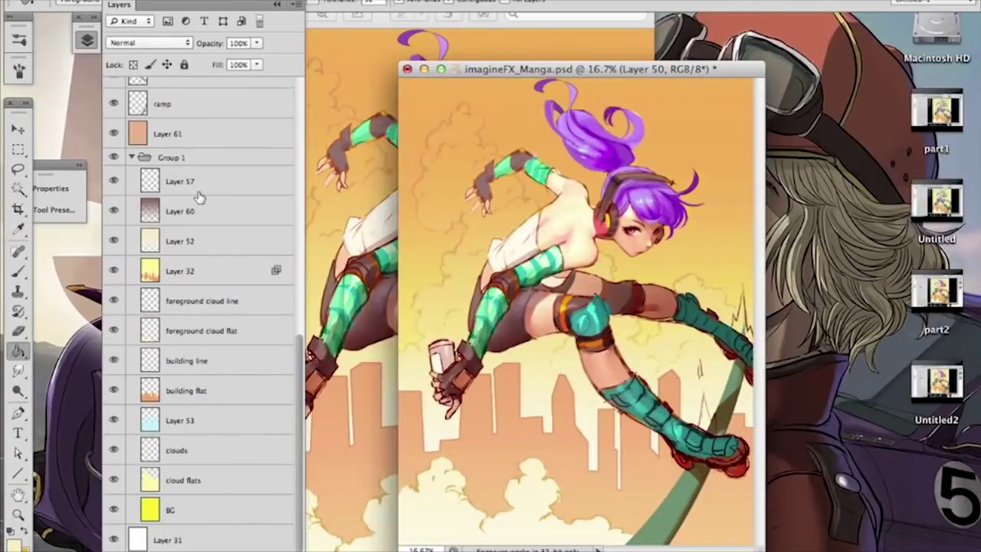
{"action": "scroll", "coordinate": [198, 196], "scroll_direction": "up", "scroll_amount": 8}
{"action": "scroll", "coordinate": [198, 196], "scroll_direction": "down", "scroll_amount": 8}
{"action": "scroll", "coordinate": [197, 196], "scroll_direction": "up", "scroll_amount": 8}
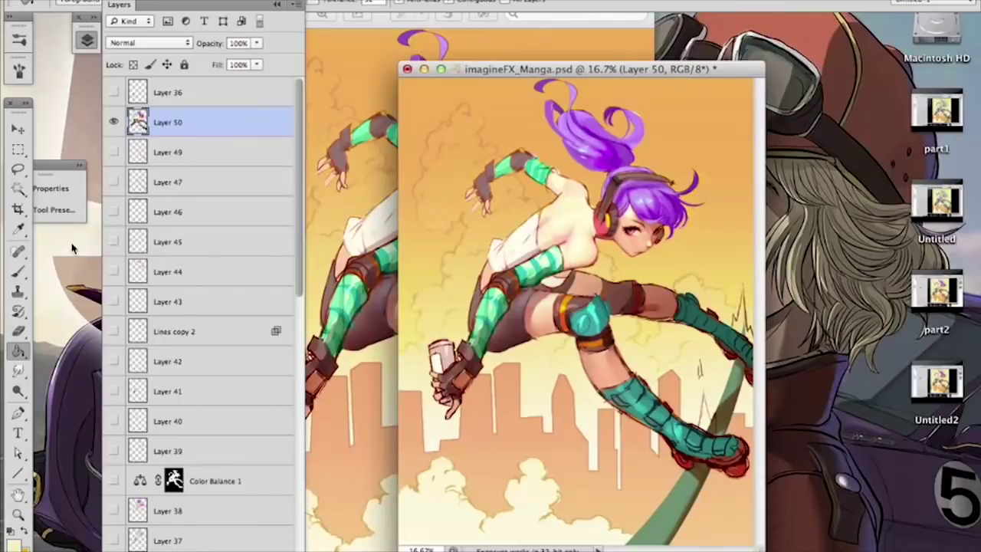
{"action": "mouse_move", "coordinate": [6, 510]}
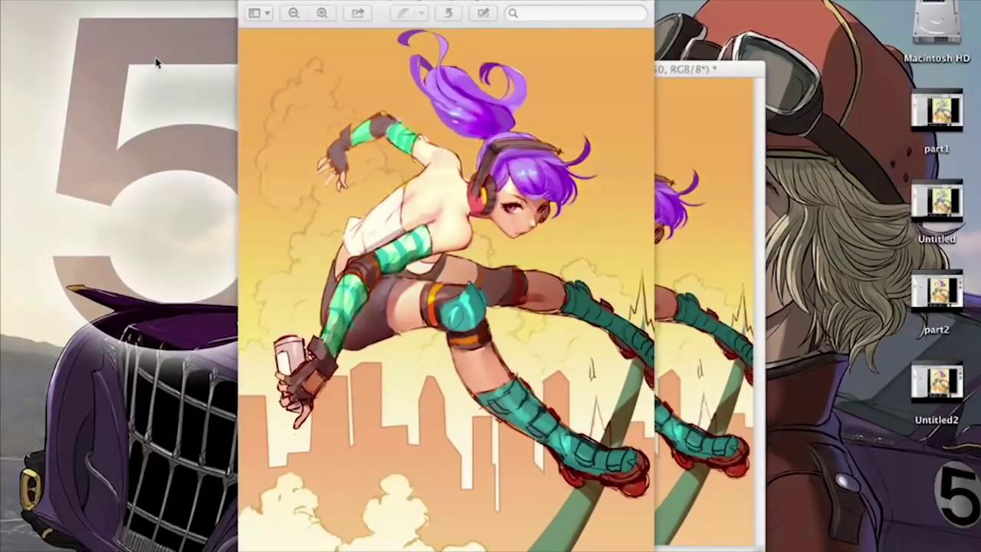
{"action": "left_click", "coordinate": [657, 117]}
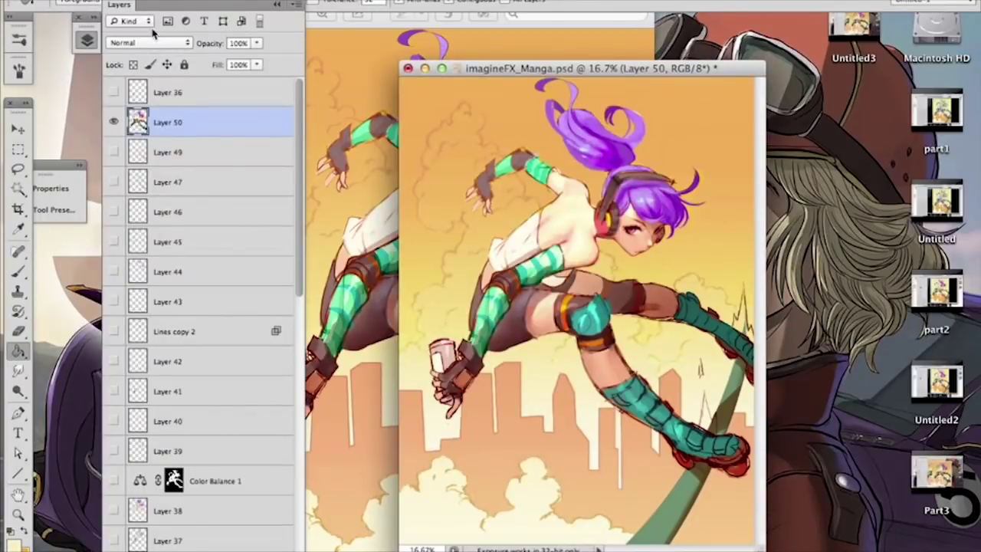
Step: Add a new layer above Layer 50 and start painting over the purple fringe with the Brush, setting its size to 24 px
{"action": "key", "text": "super+plus"}
{"action": "left_click_drag", "start_coordinate": [647, 182], "coordinate": [503, 332]}
{"action": "key", "text": "super+plus"}
{"action": "left_click_drag", "start_coordinate": [539, 271], "coordinate": [571, 215]}
{"action": "left_click", "coordinate": [252, 549]}
{"action": "left_click", "coordinate": [18, 272]}
{"action": "left_click_drag", "start_coordinate": [576, 313], "coordinate": [540, 340]}
{"action": "right_click", "coordinate": [652, 214]}
{"action": "left_click", "coordinate": [693, 260]}
{"action": "key", "text": "Return"}
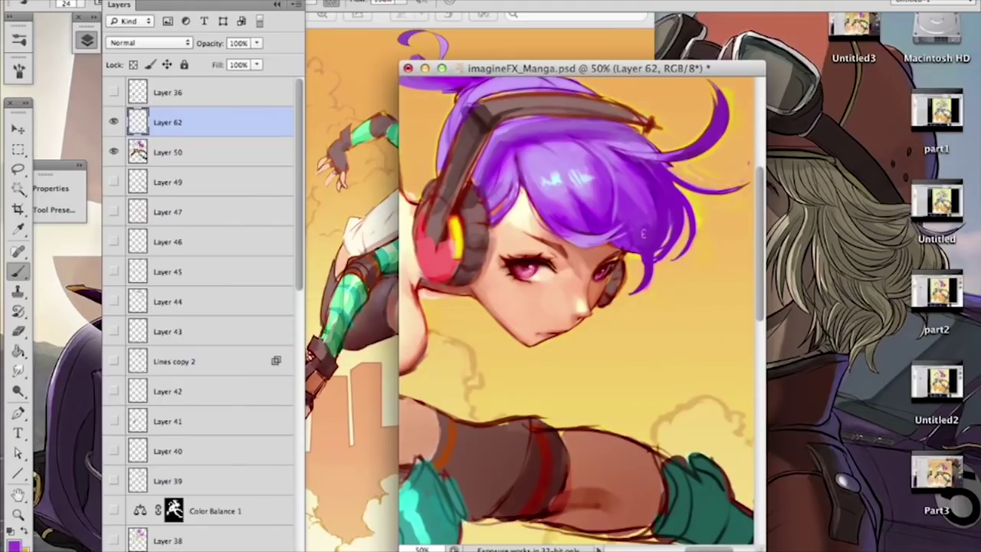
Step: Paint dark purple shading on the hair behind the headphone band with a 15 px brush, then load Layer 50's outline as a selection
{"action": "scroll", "coordinate": [638, 218], "scroll_direction": "up", "scroll_amount": 2}
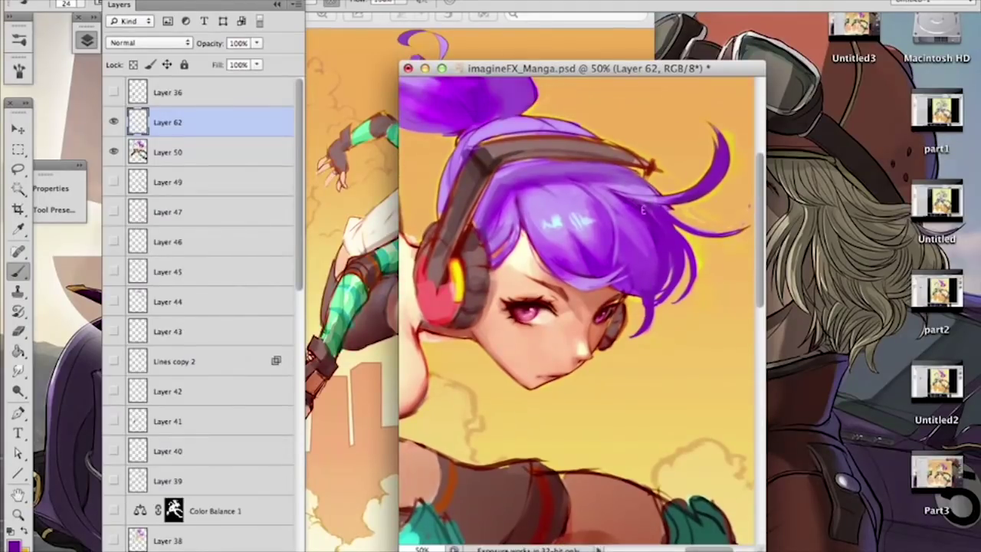
{"action": "mouse_move", "coordinate": [612, 232]}
{"action": "left_mouse_down"}
{"action": "mouse_move", "coordinate": [672, 294]}
{"action": "mouse_move", "coordinate": [684, 293]}
{"action": "left_mouse_up"}
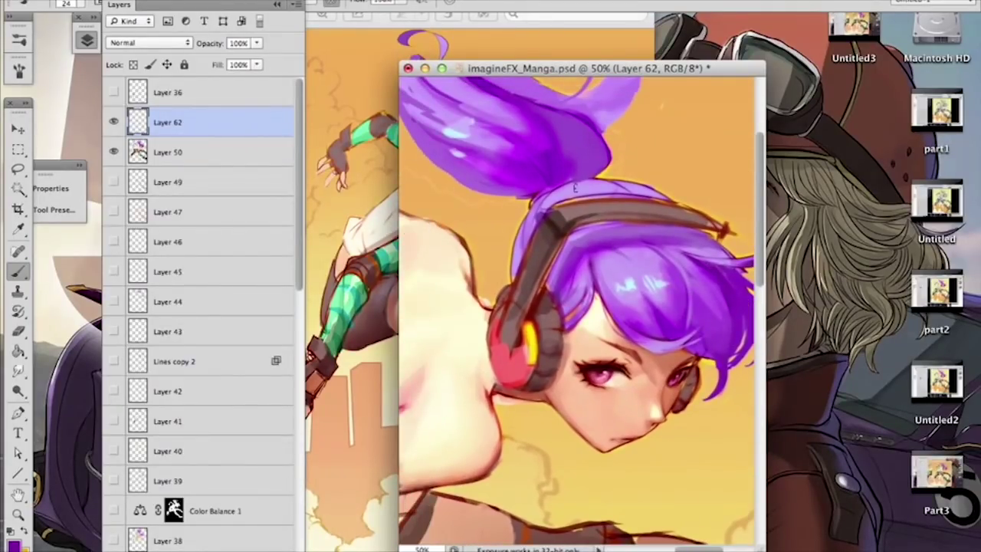
{"action": "right_click", "coordinate": [576, 187]}
{"action": "type", "text": "15"}
{"action": "key", "text": "Return"}
{"action": "mouse_move", "coordinate": [530, 219]}
{"action": "left_mouse_down"}
{"action": "mouse_move", "coordinate": [513, 278]}
{"action": "mouse_move", "coordinate": [522, 253]}
{"action": "left_mouse_up"}
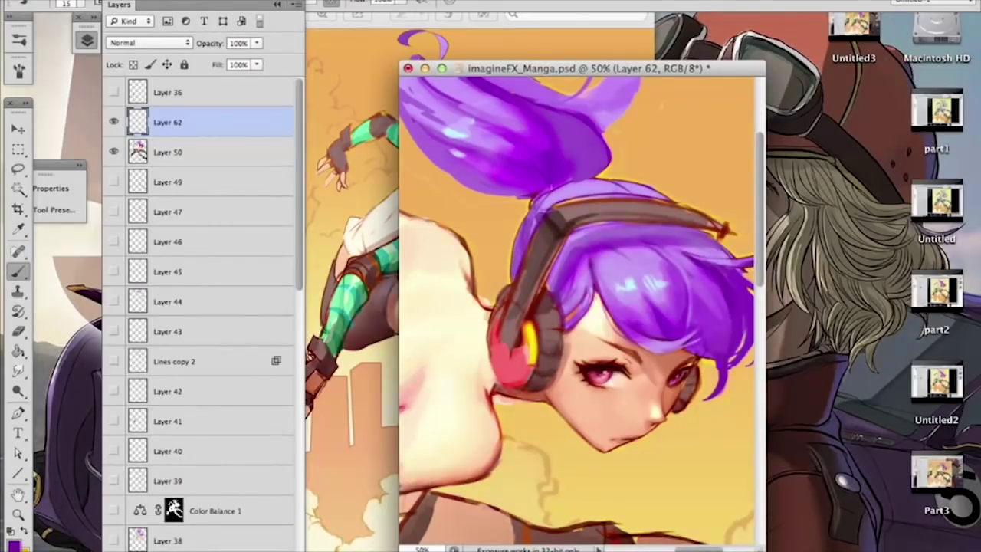
{"action": "left_click", "coordinate": [146, 146], "text": "super"}
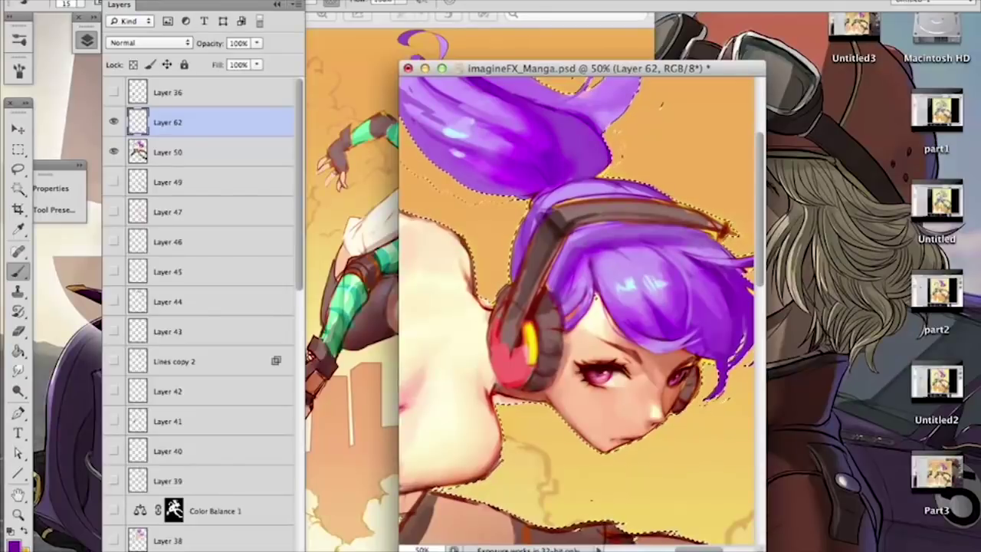
Step: Paint sampled purple tones on the hair below the headphone band with a 30 px brush, then refine them at 16 px
{"action": "right_click", "coordinate": [615, 235]}
{"action": "left_click", "coordinate": [649, 268]}
{"action": "left_click", "coordinate": [605, 231]}
{"action": "left_click", "coordinate": [612, 234], "text": "alt"}
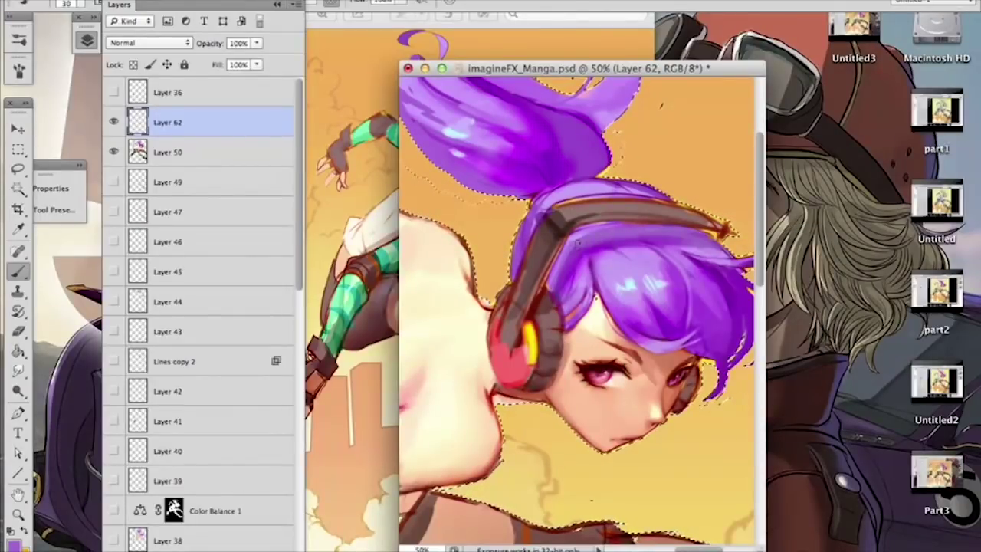
{"action": "left_click_drag", "start_coordinate": [582, 240], "coordinate": [567, 259]}
{"action": "right_click", "coordinate": [583, 230]}
{"action": "left_click_drag", "start_coordinate": [638, 260], "coordinate": [627, 261]}
{"action": "key", "text": "Return"}
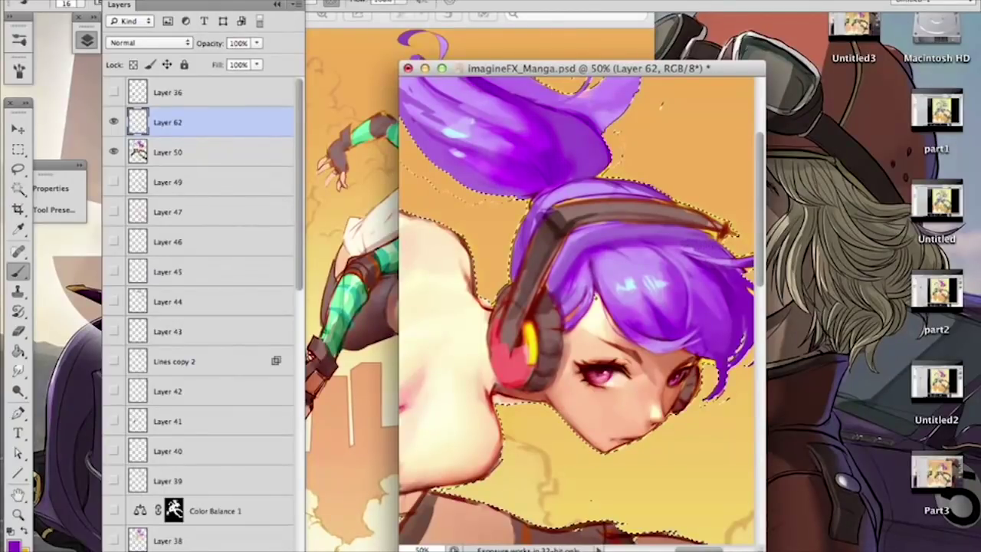
Step: Paint over the headphone band with sampled dark browns using a 27 px brush, covering its translucent upper section
{"action": "left_click", "coordinate": [561, 227], "text": "alt"}
{"action": "right_click", "coordinate": [561, 229]}
{"action": "left_click_drag", "start_coordinate": [588, 270], "coordinate": [596, 271]}
{"action": "left_click", "coordinate": [546, 225]}
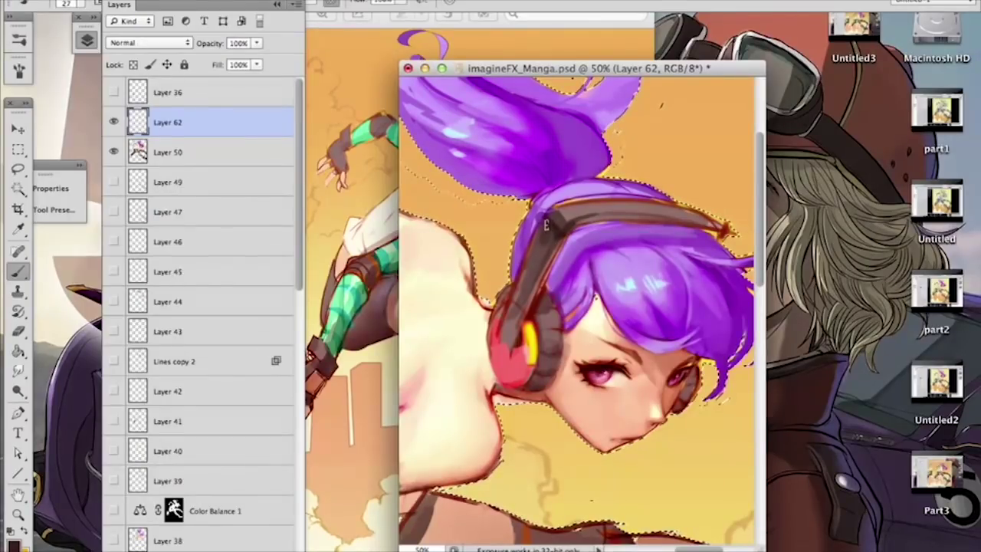
{"action": "left_click", "coordinate": [514, 304], "text": "alt"}
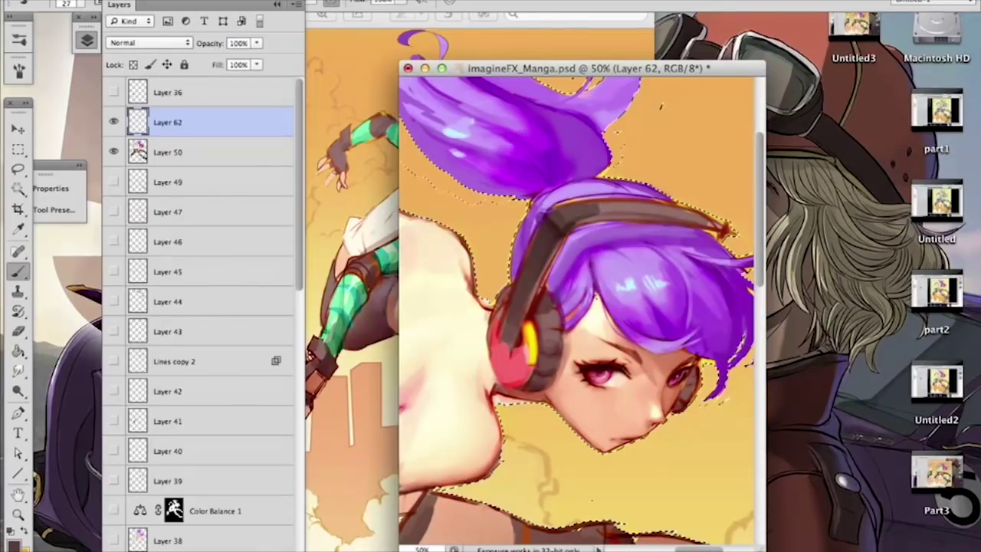
{"action": "left_click_drag", "start_coordinate": [572, 221], "coordinate": [676, 218]}
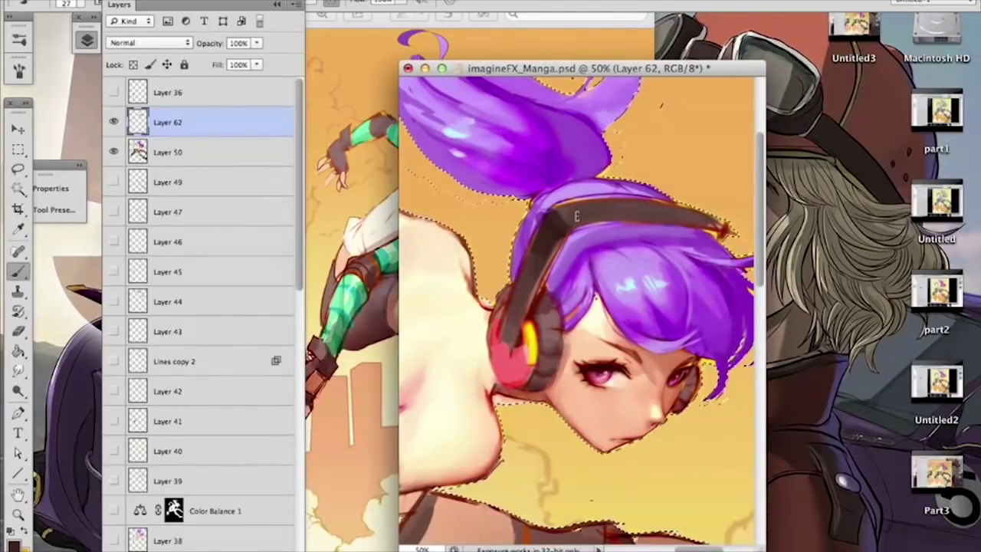
Step: Touch up the headphone arm and red ear cup with sampled brown and red tones using a 14 px brush
{"action": "right_click", "coordinate": [573, 234]}
{"action": "left_click_drag", "start_coordinate": [621, 258], "coordinate": [613, 258]}
{"action": "key", "text": "Return"}
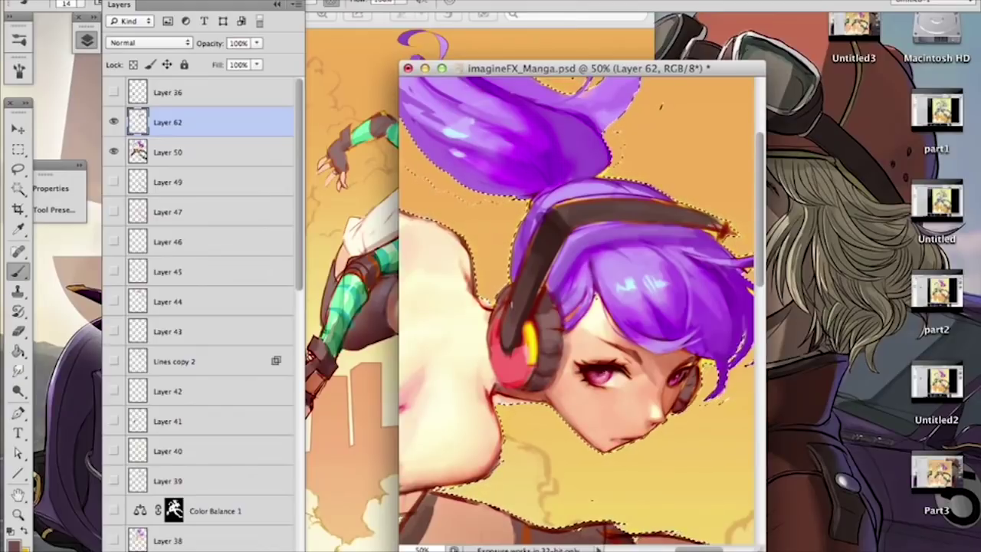
{"action": "left_click", "coordinate": [524, 347], "text": "alt"}
{"action": "left_click_drag", "start_coordinate": [519, 345], "coordinate": [517, 355]}
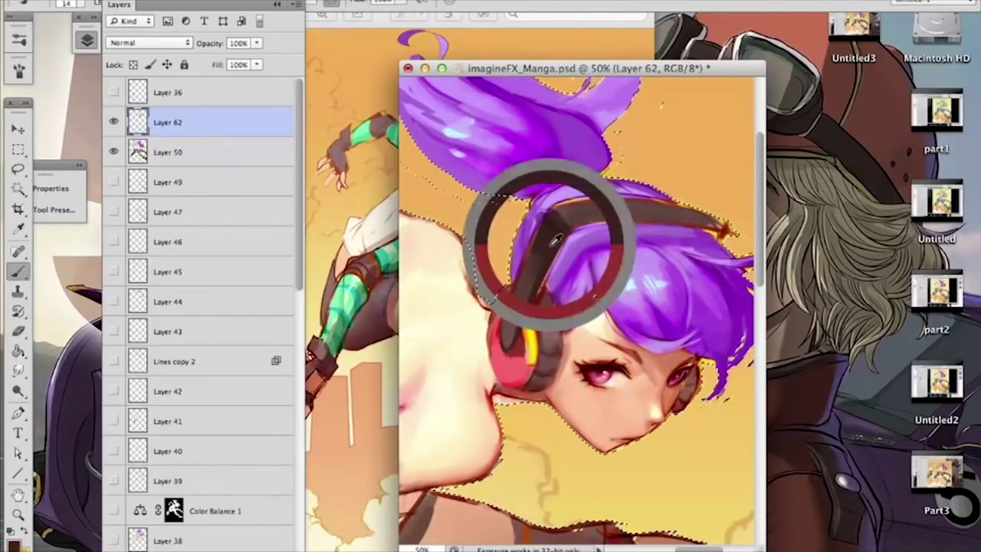
{"action": "left_click", "coordinate": [513, 361], "text": "alt"}
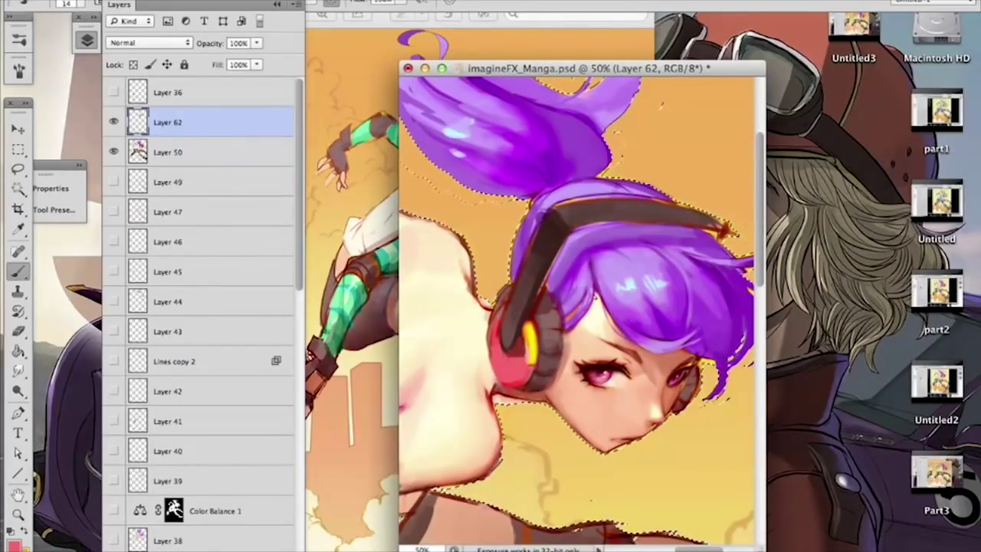
{"action": "left_click", "coordinate": [496, 332], "text": "alt"}
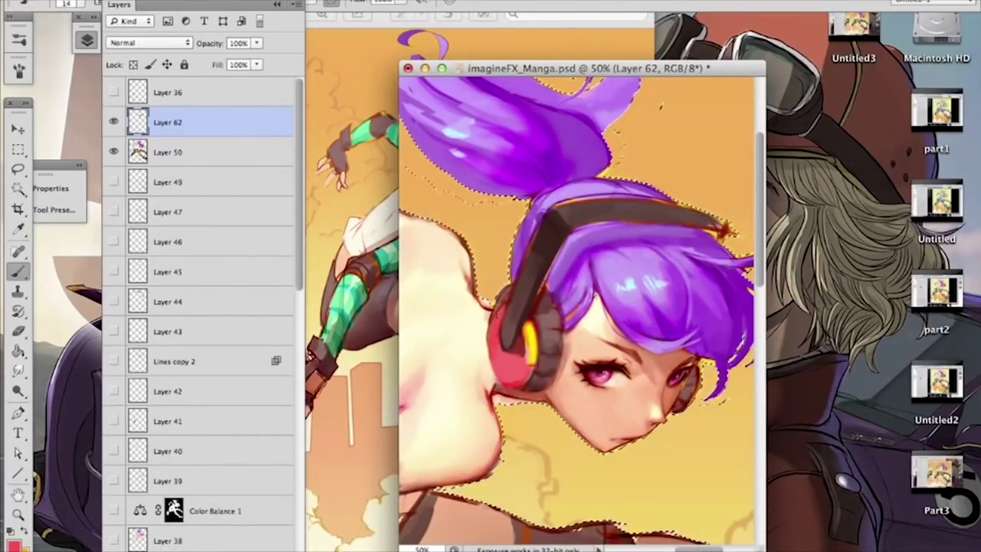
{"action": "left_click", "coordinate": [518, 352], "text": "alt"}
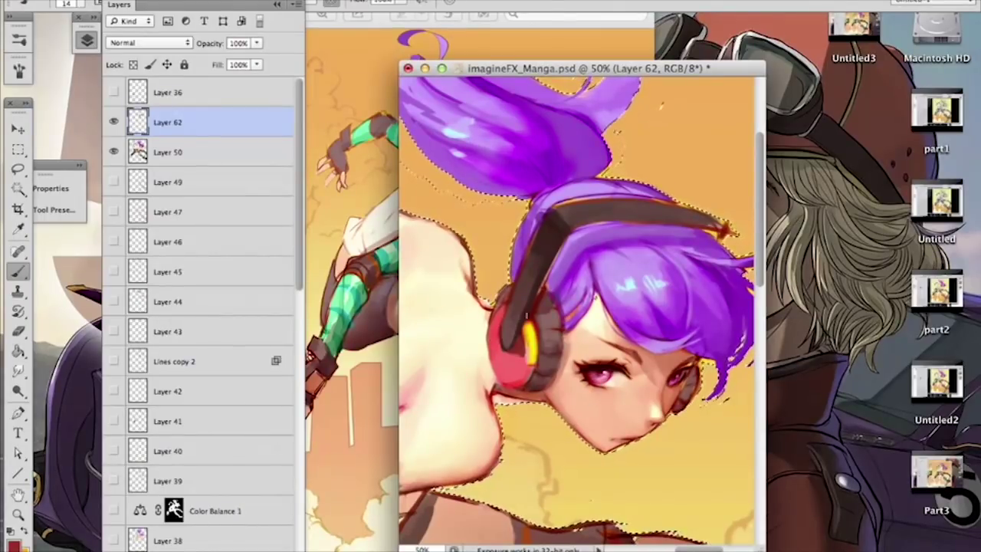
Step: Reduce the brush size and clean up the outer rim of the red ear cup with sampled red
{"action": "right_click", "coordinate": [547, 338]}
{"action": "left_click_drag", "start_coordinate": [577, 373], "coordinate": [574, 374]}
{"action": "key", "text": "Return"}
{"action": "left_click_drag", "start_coordinate": [488, 344], "coordinate": [491, 365]}
{"action": "left_click", "coordinate": [502, 355], "text": "alt"}
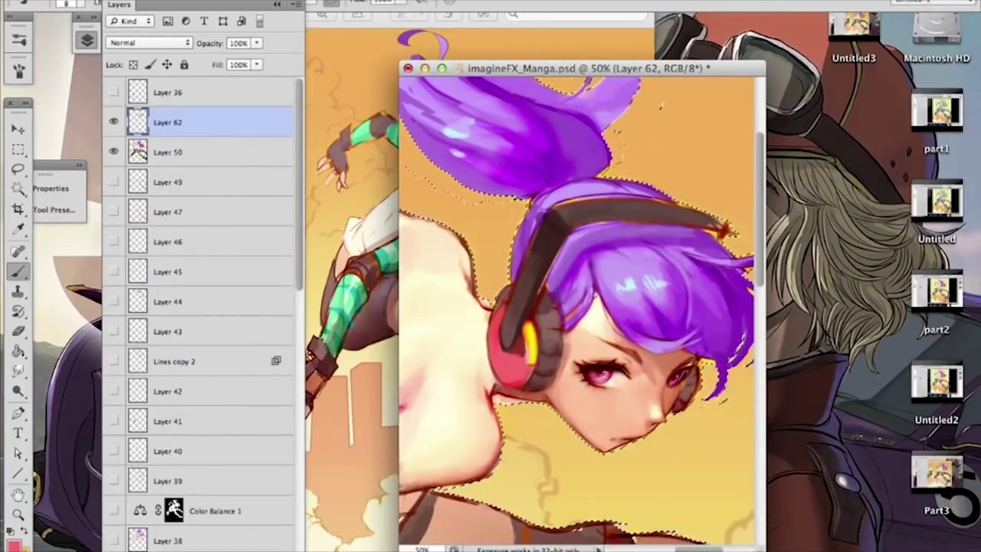
Step: Paint sampled purple over the hair behind the headphone band's bend with a 20 px brush
{"action": "left_click", "coordinate": [538, 215], "text": "alt"}
{"action": "right_click", "coordinate": [538, 217]}
{"action": "left_click_drag", "start_coordinate": [575, 254], "coordinate": [584, 253]}
{"action": "left_click", "coordinate": [528, 228]}
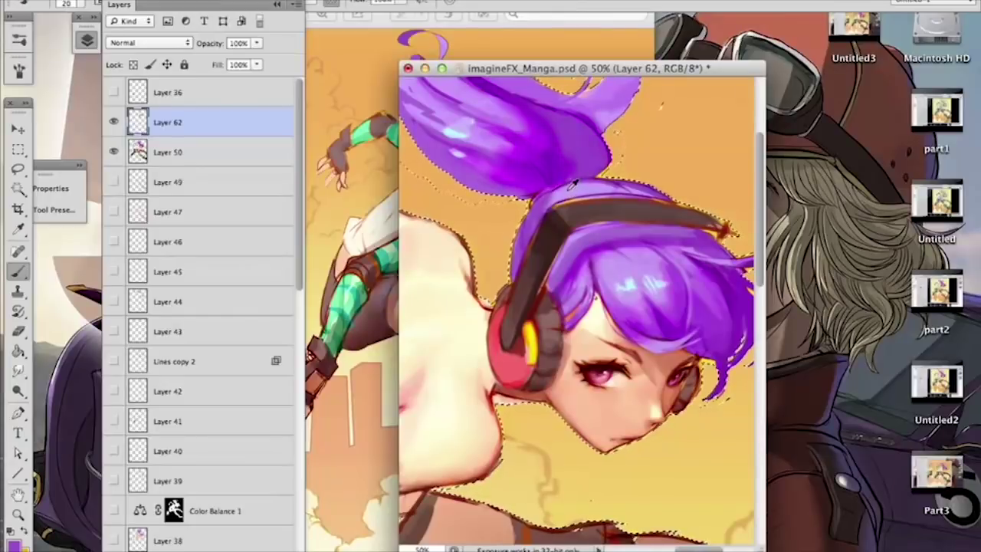
{"action": "left_click_drag", "start_coordinate": [499, 230], "coordinate": [540, 208]}
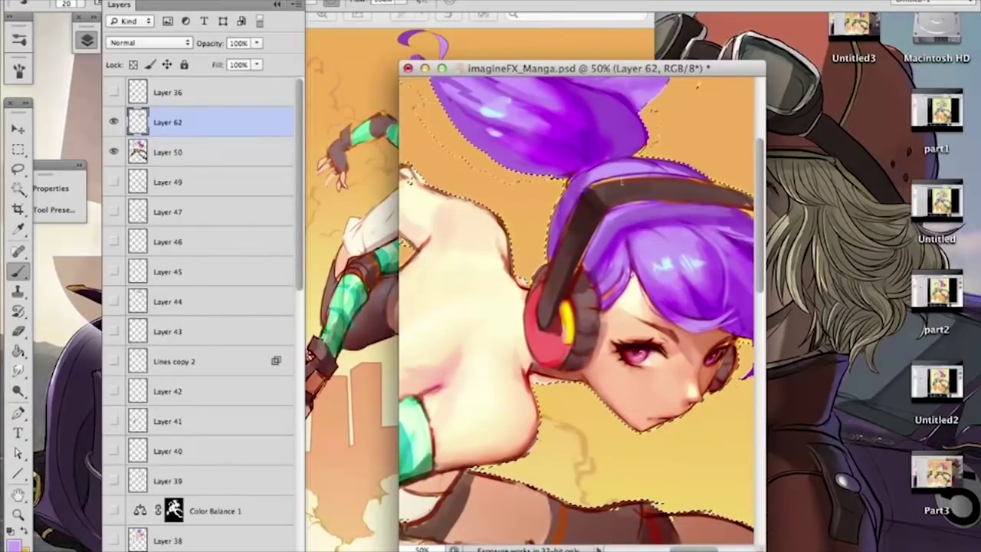
Step: Darken and smooth the headphone band with sampled brown using a 32 px brush
{"action": "left_click_drag", "start_coordinate": [688, 197], "coordinate": [610, 211]}
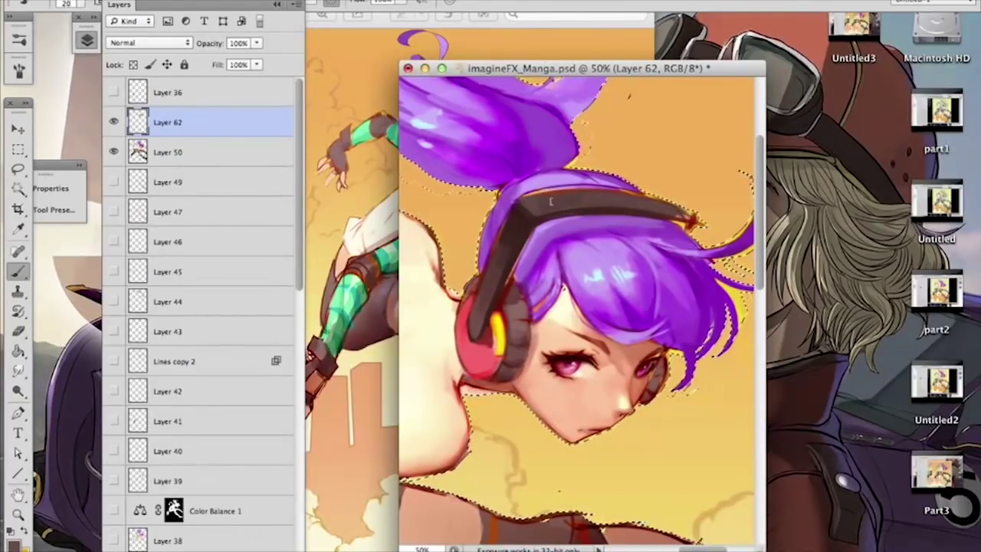
{"action": "left_click", "coordinate": [519, 223], "text": "alt"}
{"action": "right_click", "coordinate": [542, 223]}
{"action": "left_click_drag", "start_coordinate": [584, 263], "coordinate": [589, 265]}
{"action": "left_click", "coordinate": [504, 256]}
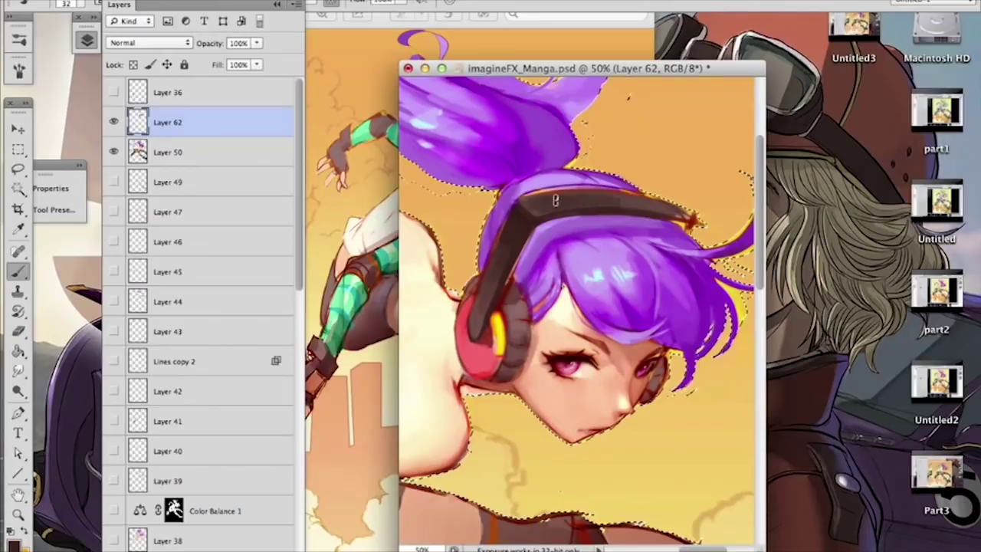
Step: Refine the upper edge of the headphone band and the light purple hair above it with a 16 px brush
{"action": "right_click", "coordinate": [543, 175]}
{"action": "left_click_drag", "start_coordinate": [621, 219], "coordinate": [613, 219]}
{"action": "key", "text": "Return"}
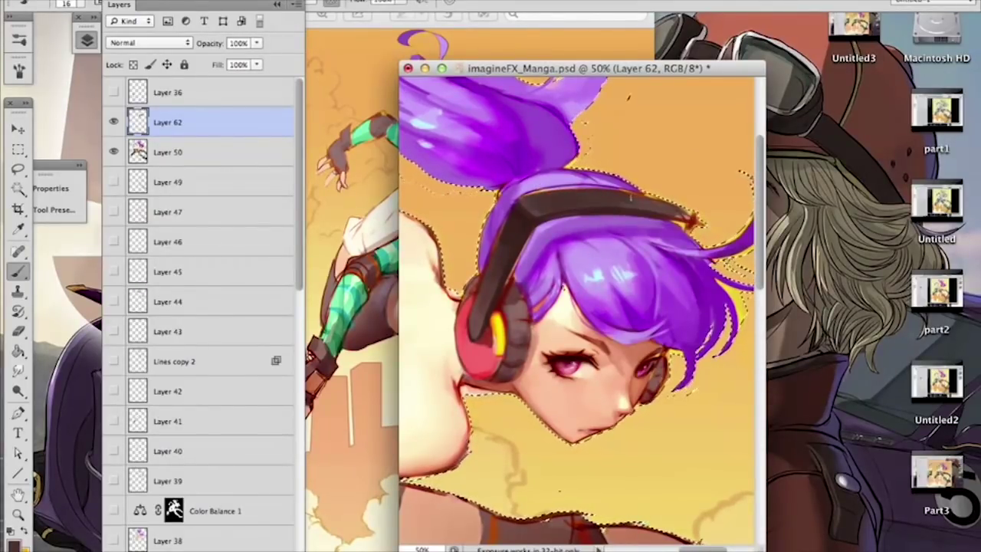
{"action": "left_click", "coordinate": [539, 183], "text": "alt"}
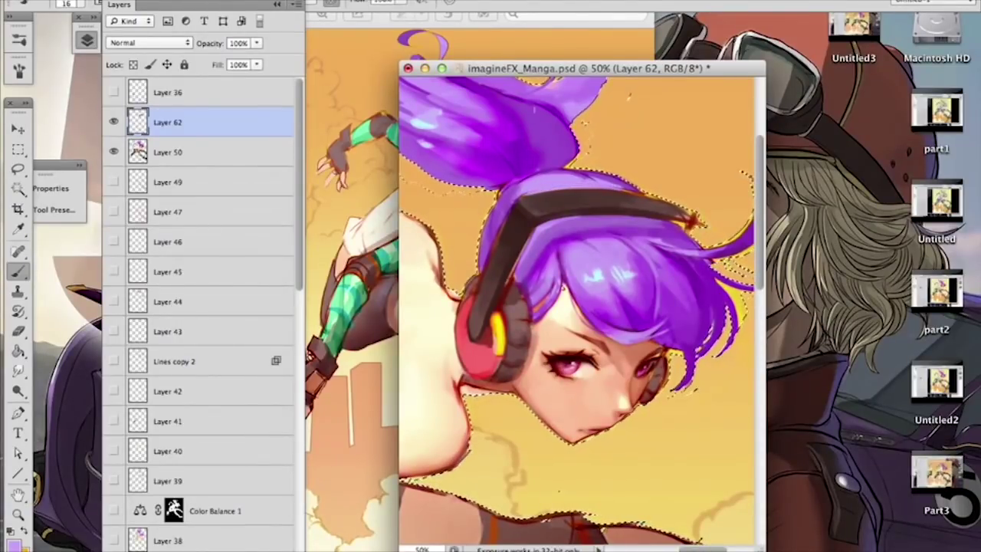
{"action": "left_click", "coordinate": [471, 188], "text": "alt"}
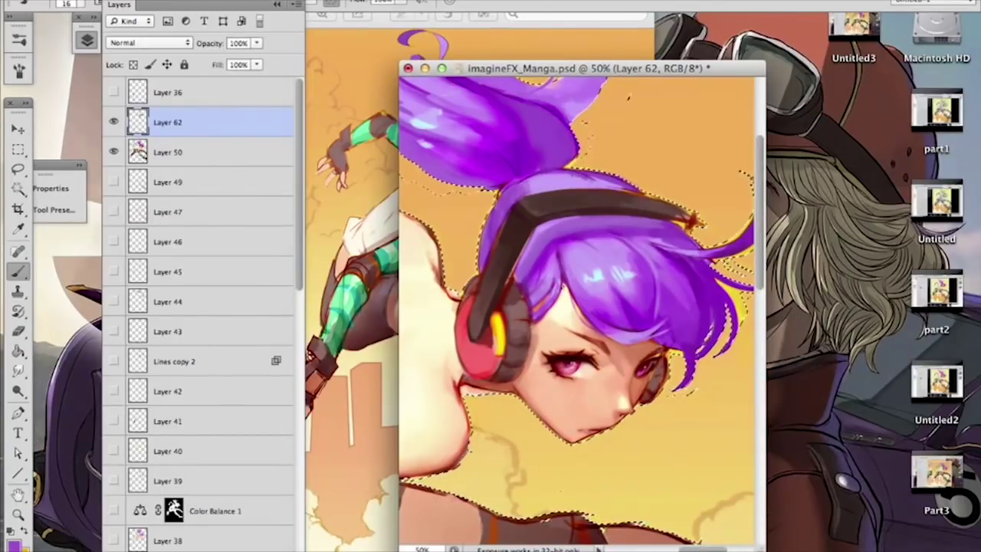
Step: Blend the hair above the headphone band with sampled purple using a 27 px brush
{"action": "right_click", "coordinate": [628, 206]}
{"action": "left_click_drag", "start_coordinate": [646, 243], "coordinate": [652, 242]}
{"action": "left_click", "coordinate": [528, 185]}
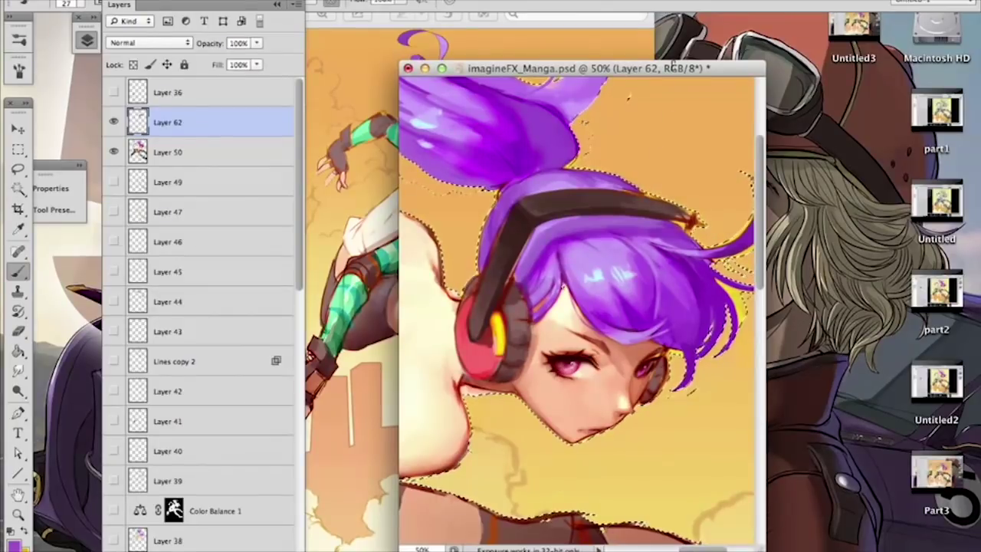
Step: Paint dark and light purple strands in the hair between the headphone arm and the fringe with a 16 px brush
{"action": "left_click", "coordinate": [544, 237], "text": "alt"}
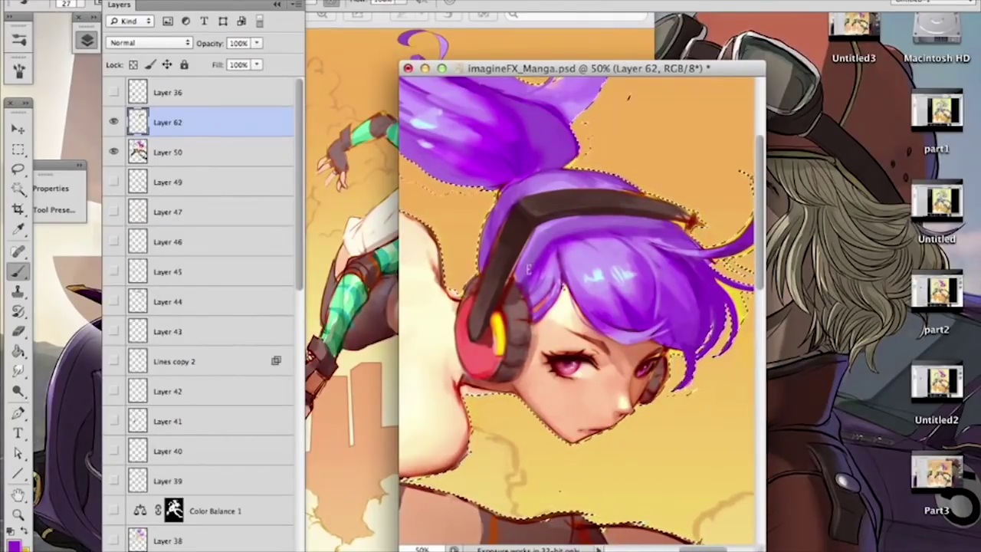
{"action": "right_click", "coordinate": [544, 222]}
{"action": "left_click_drag", "start_coordinate": [584, 261], "coordinate": [577, 260]}
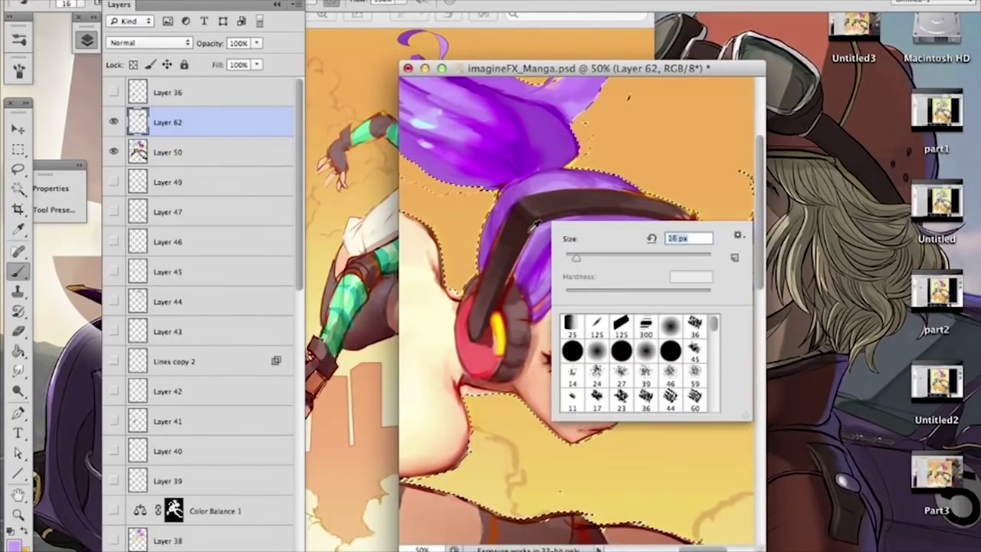
{"action": "key", "text": "Return"}
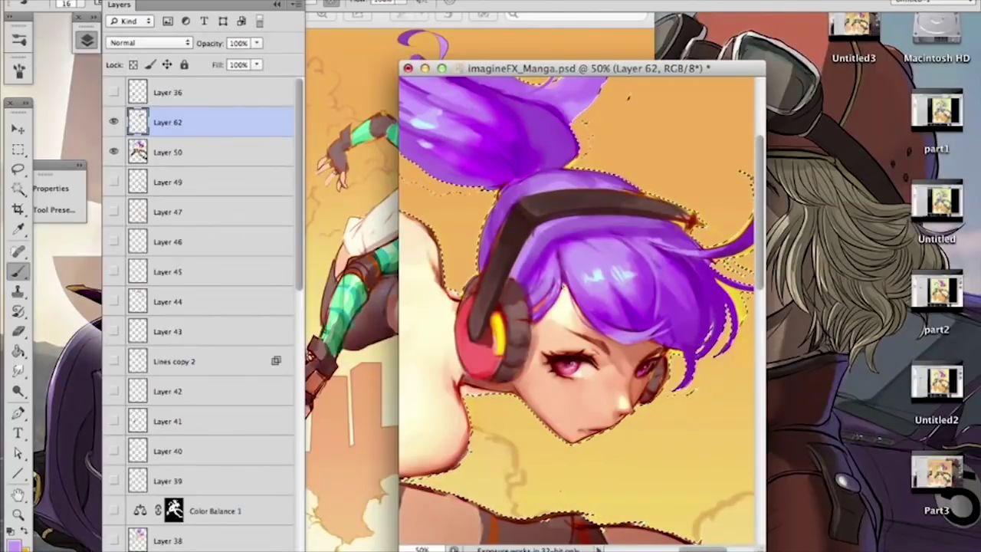
{"action": "left_click", "coordinate": [485, 249], "text": "alt"}
{"action": "left_click_drag", "start_coordinate": [523, 257], "coordinate": [518, 274]}
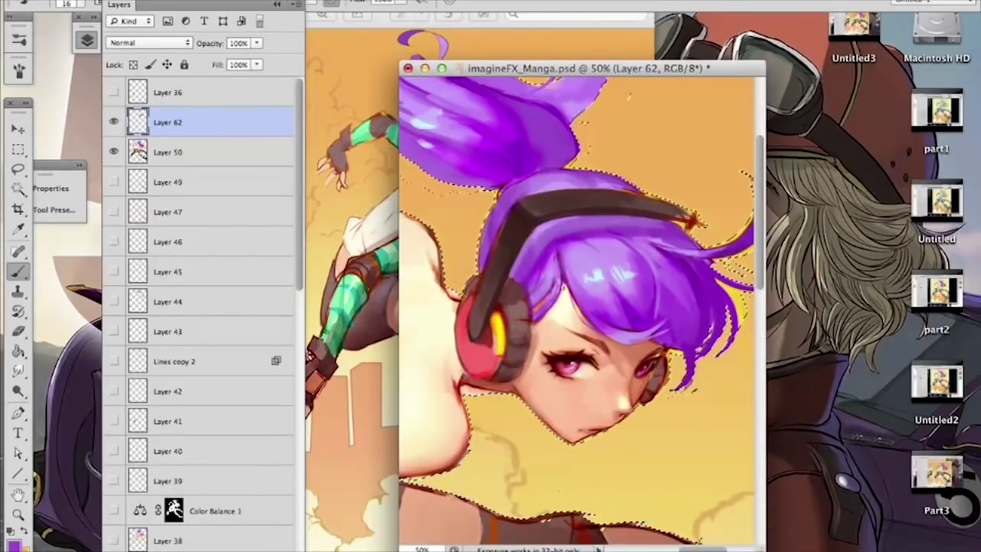
{"action": "mouse_move", "coordinate": [532, 291]}
{"action": "left_mouse_down"}
{"action": "mouse_move", "coordinate": [553, 251]}
{"action": "mouse_move", "coordinate": [556, 261]}
{"action": "left_mouse_up"}
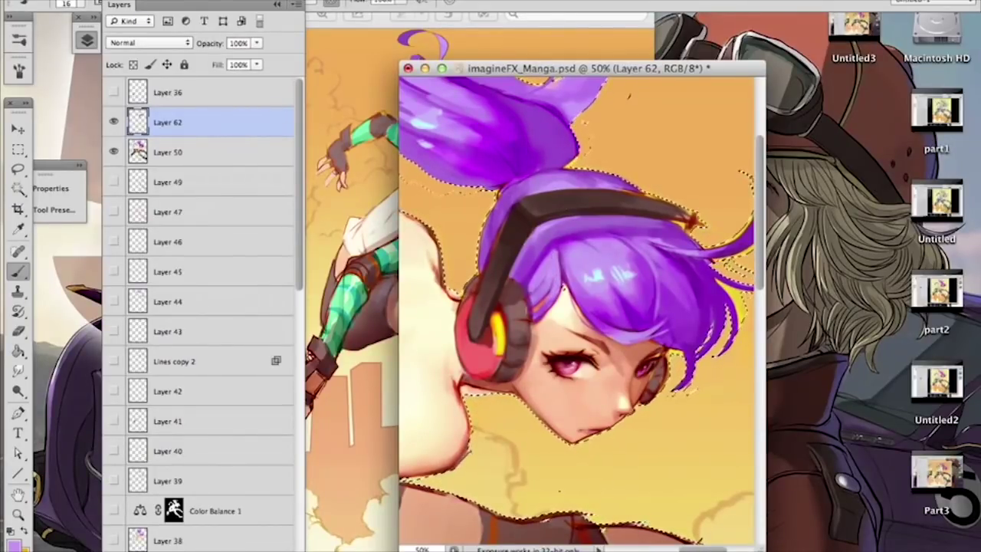
Step: Shade the dark ear cushion of the headphones with sampled brown, using a 30 px and then an 18 px brush
{"action": "left_click_drag", "start_coordinate": [523, 350], "coordinate": [628, 256]}
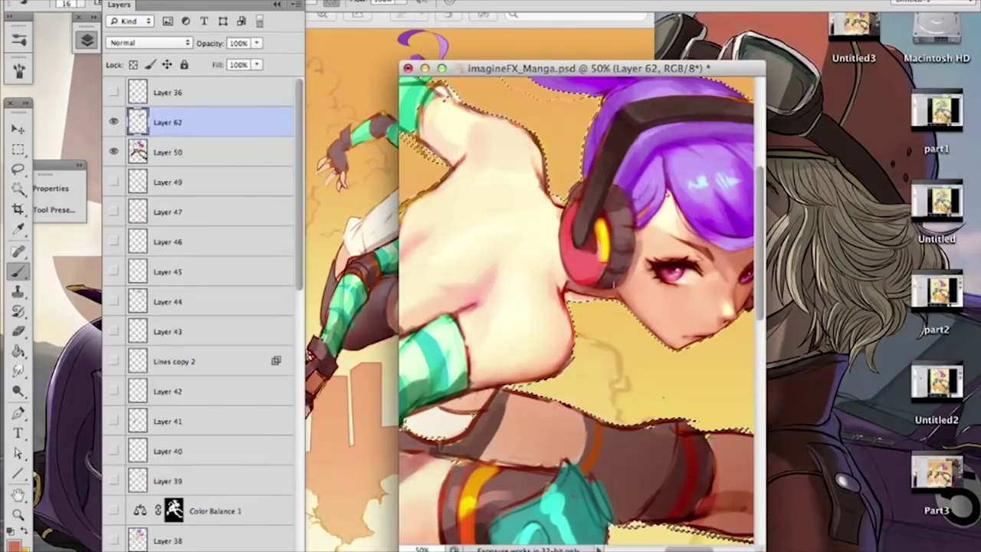
{"action": "left_click", "coordinate": [608, 285], "text": "alt"}
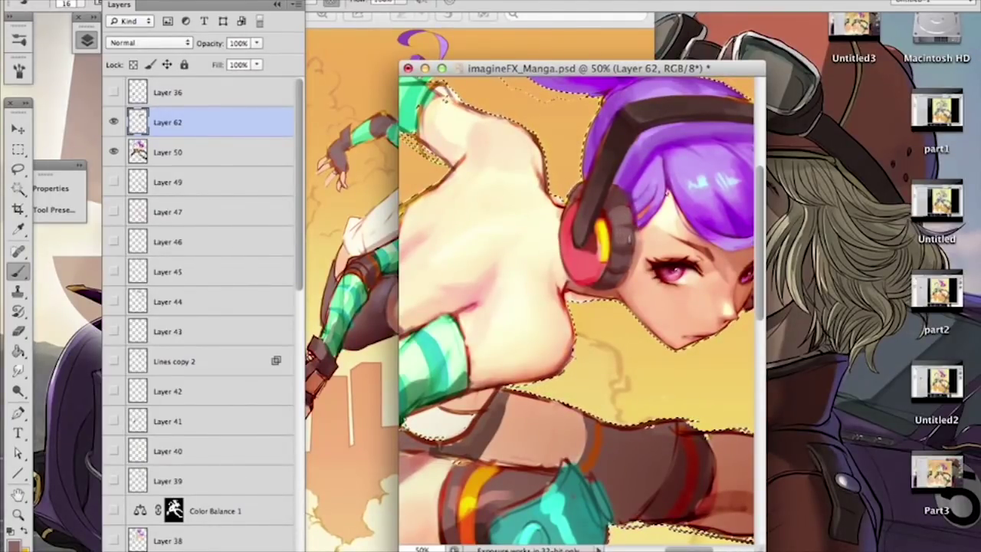
{"action": "right_click", "coordinate": [660, 222]}
{"action": "left_click", "coordinate": [692, 261]}
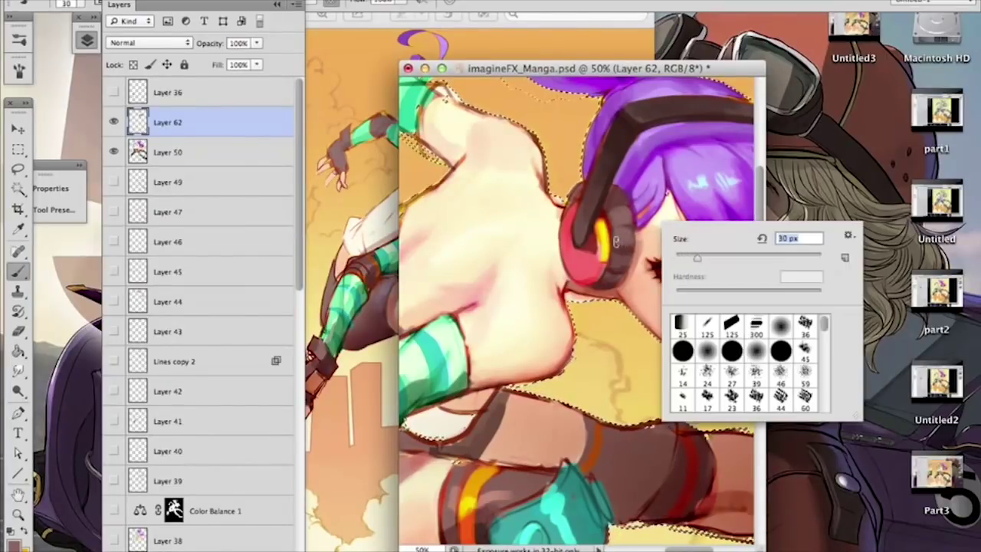
{"action": "left_click", "coordinate": [620, 245]}
{"action": "right_click", "coordinate": [622, 249]}
{"action": "left_click_drag", "start_coordinate": [687, 286], "coordinate": [678, 287]}
{"action": "key", "text": "Return"}
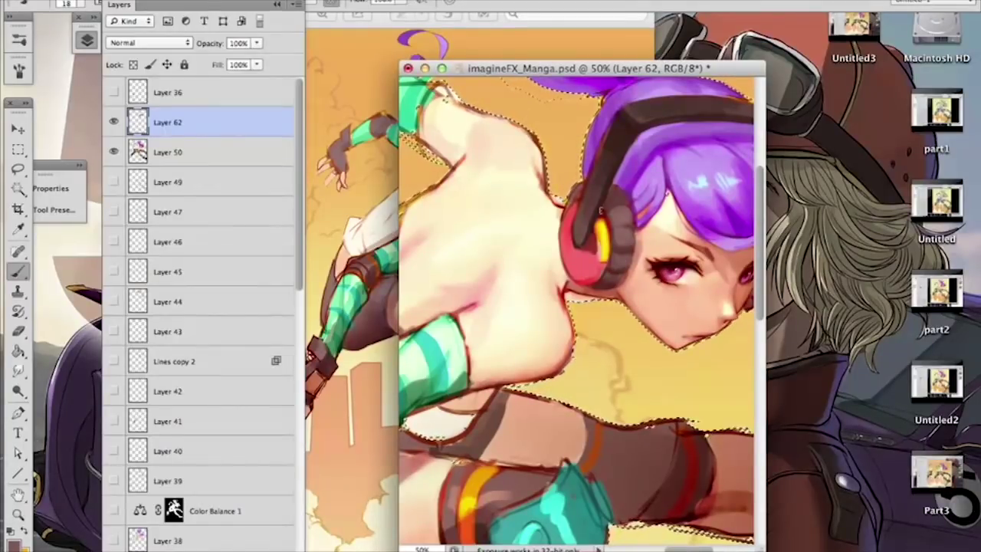
Step: Clear the selection and paint sampled skin and white tones over the yellow fringe along the figure's back
{"action": "left_click_drag", "start_coordinate": [521, 195], "coordinate": [587, 264]}
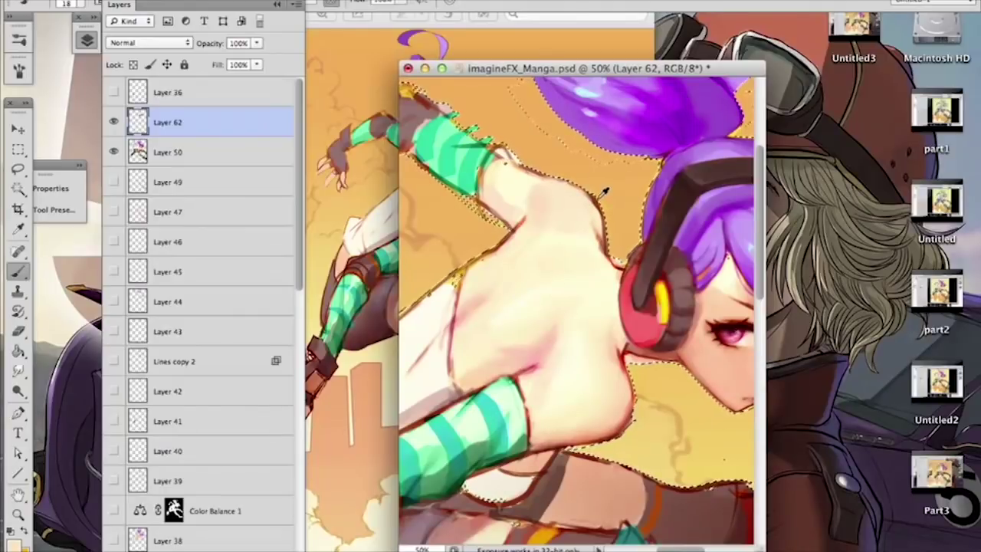
{"action": "left_click", "coordinate": [507, 162], "text": "alt"}
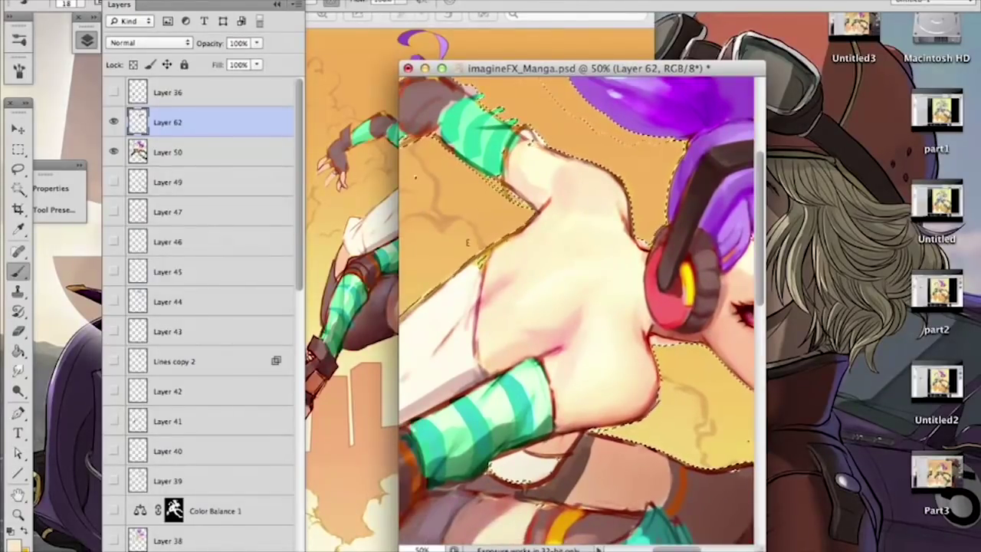
{"action": "left_click", "coordinate": [469, 283], "text": "alt"}
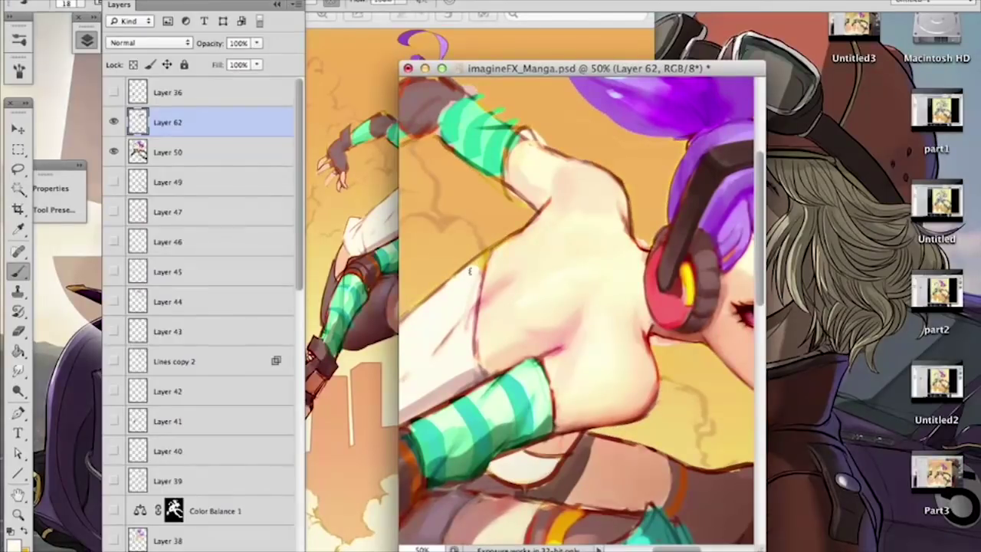
{"action": "left_click_drag", "start_coordinate": [482, 257], "coordinate": [481, 276]}
Step: Redraw the underarm crease above the striped sleeve in sampled red with a 9 px brush
{"action": "left_click_drag", "start_coordinate": [605, 258], "coordinate": [647, 164]}
{"action": "left_click", "coordinate": [587, 260], "text": "alt"}
{"action": "right_click", "coordinate": [592, 257]}
{"action": "left_click_drag", "start_coordinate": [650, 281], "coordinate": [646, 281]}
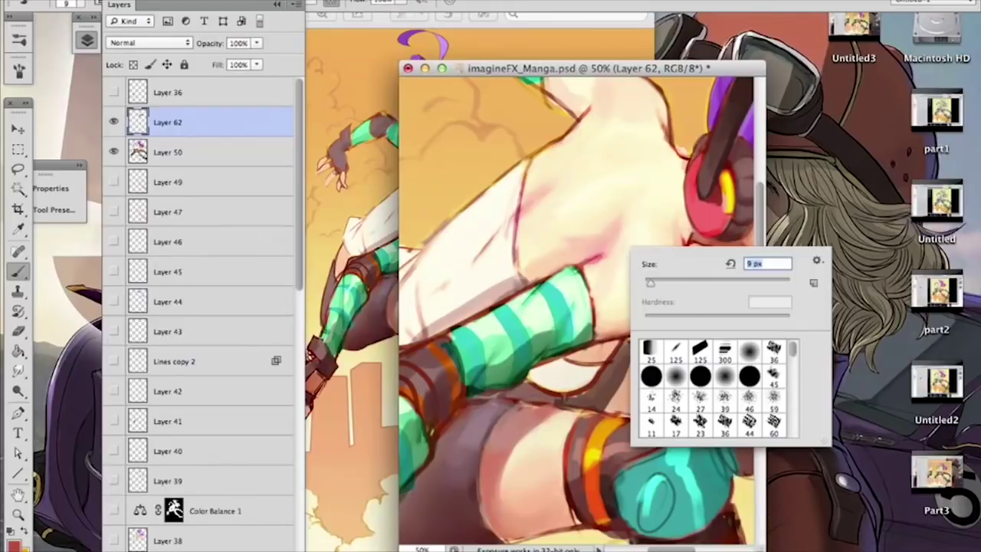
{"action": "left_click_drag", "start_coordinate": [590, 260], "coordinate": [611, 237]}
{"action": "scroll", "coordinate": [611, 278], "scroll_direction": "up", "scroll_amount": 2}
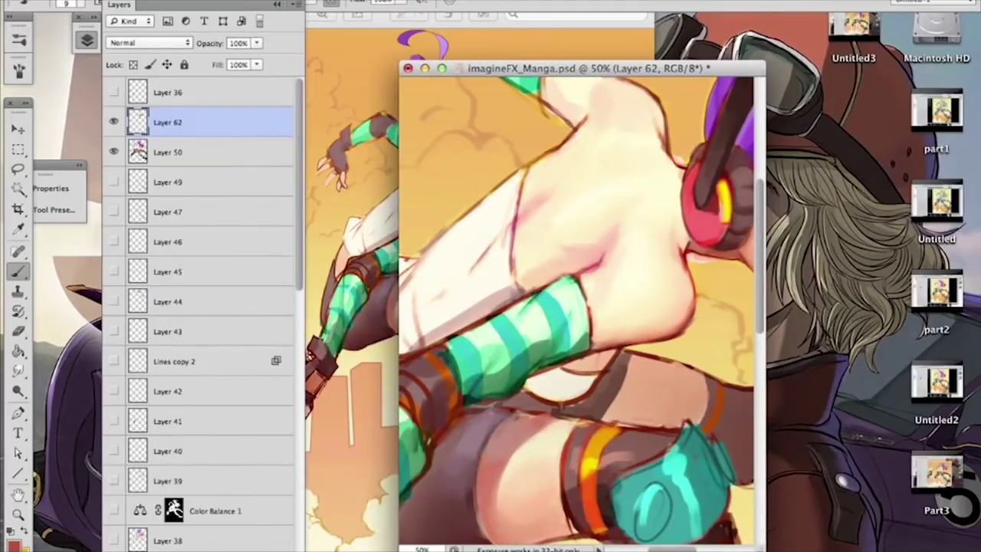
{"action": "left_click_drag", "start_coordinate": [616, 331], "coordinate": [618, 343]}
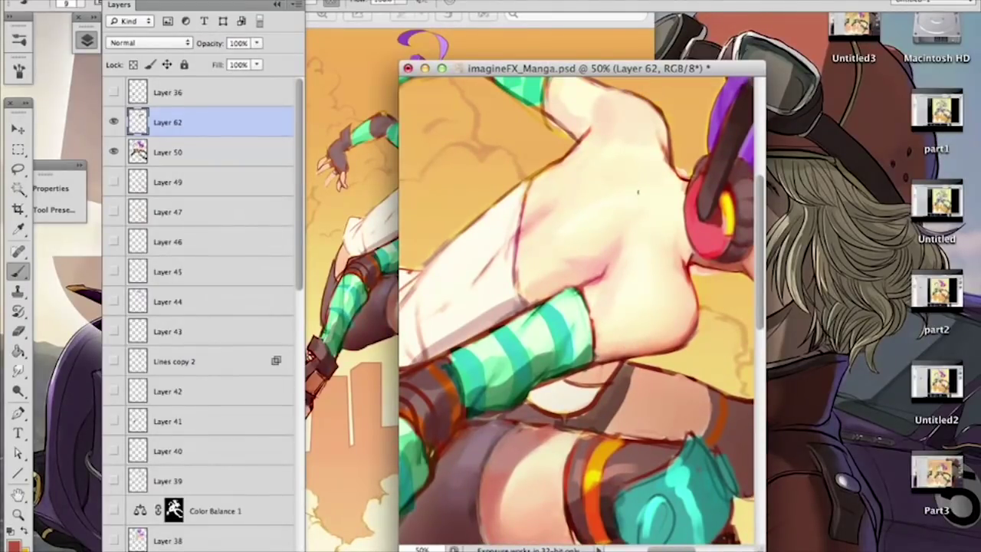
{"action": "scroll", "coordinate": [635, 191], "scroll_direction": "up", "scroll_amount": 5}
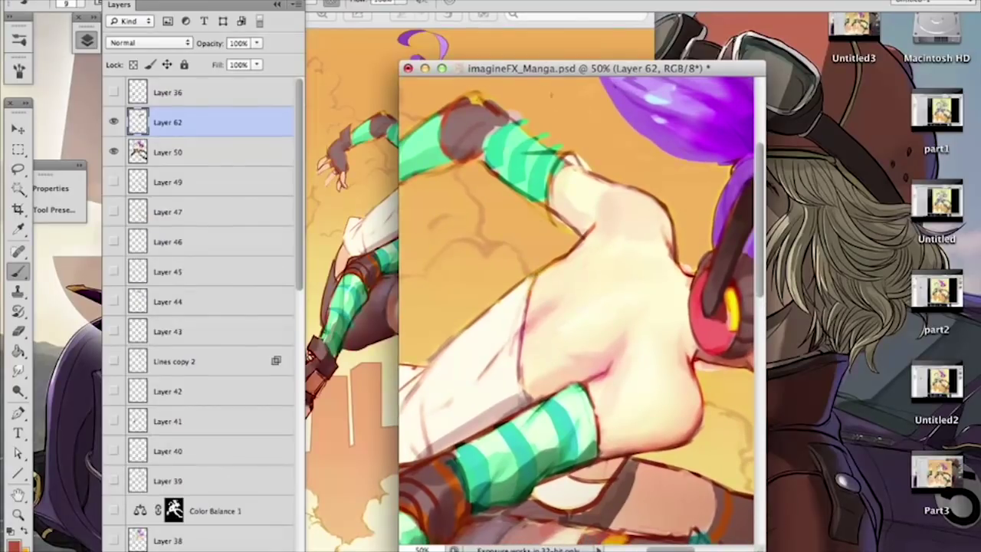
Step: Paint sampled dark purple shading into the ponytail with a 32 px brush
{"action": "scroll", "coordinate": [657, 175], "scroll_direction": "up", "scroll_amount": 4}
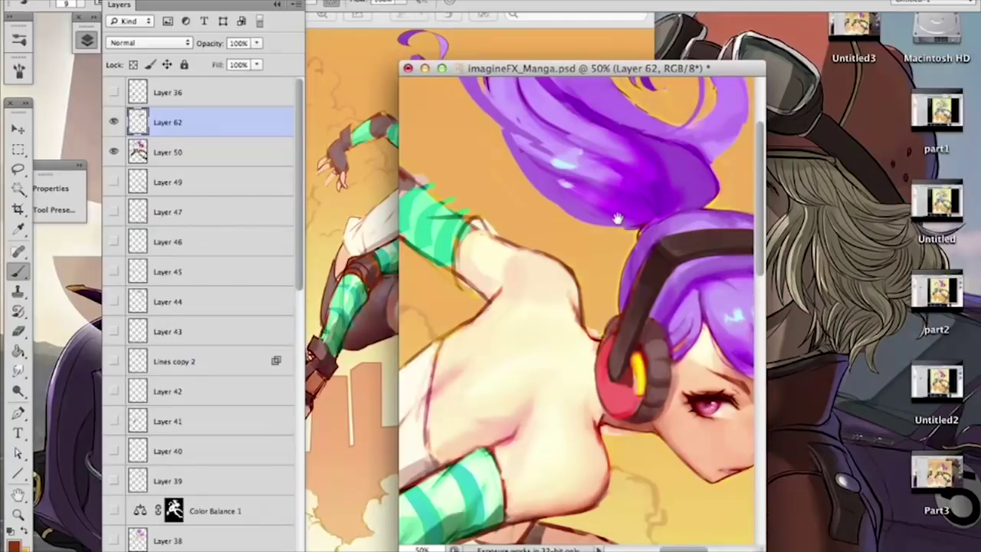
{"action": "scroll", "coordinate": [632, 257], "scroll_direction": "up", "scroll_amount": 3}
{"action": "left_click", "coordinate": [688, 228], "text": "alt"}
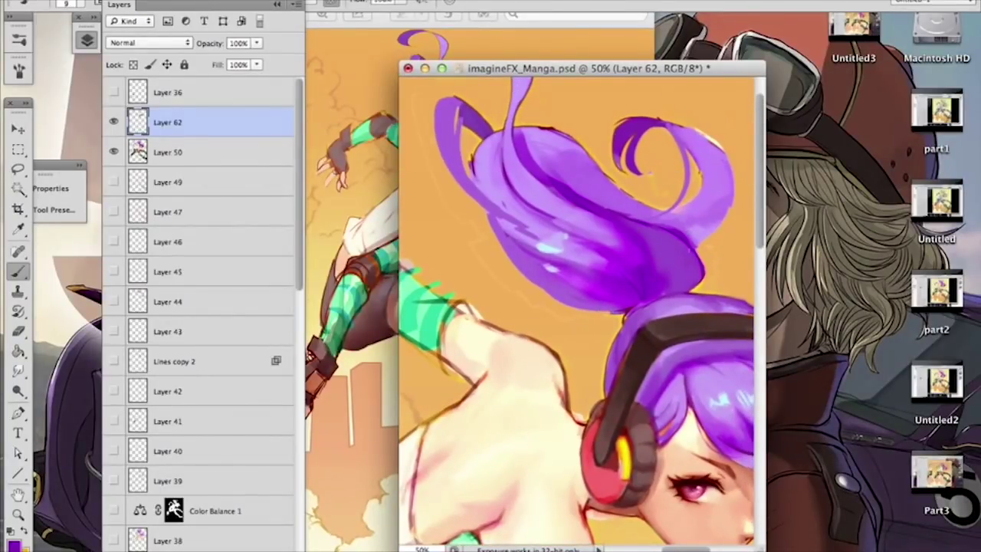
{"action": "right_click", "coordinate": [675, 285]}
{"action": "left_click", "coordinate": [695, 306]}
{"action": "left_click", "coordinate": [646, 251]}
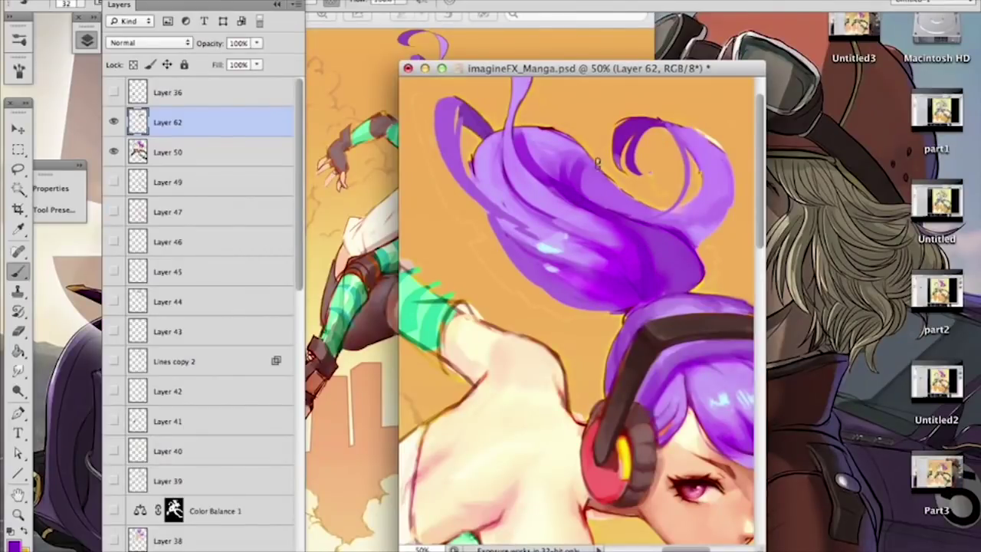
Step: Outline the base of the ponytail in sampled dark red with a 14 px brush
{"action": "left_click_drag", "start_coordinate": [605, 287], "coordinate": [539, 172]}
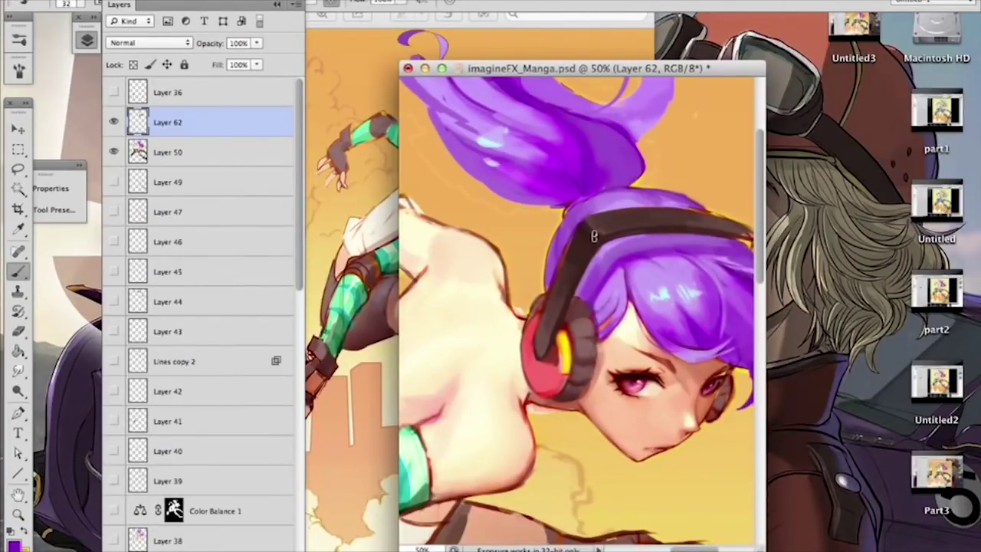
{"action": "left_click", "coordinate": [557, 351], "text": "alt"}
{"action": "right_click", "coordinate": [557, 351]}
{"action": "type", "text": "14"}
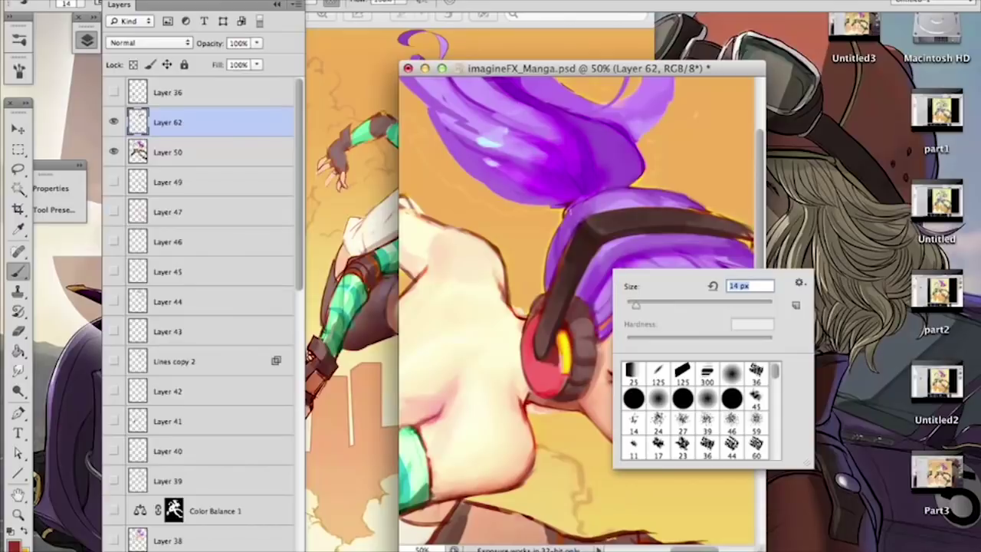
{"action": "key", "text": "Return"}
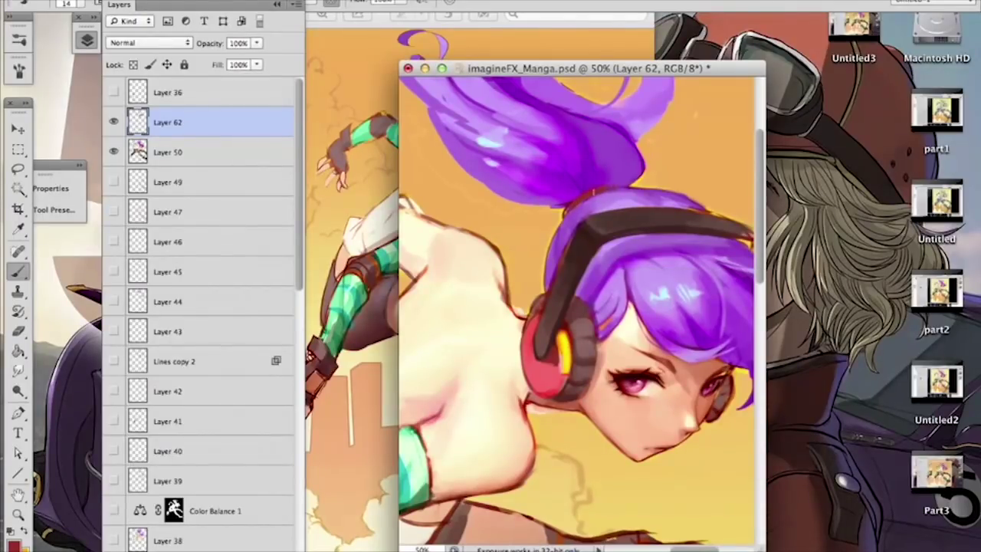
{"action": "left_click_drag", "start_coordinate": [569, 203], "coordinate": [567, 214]}
Step: Touch up the hair around the ponytail base and headband in sampled purple with a 7 px brush
{"action": "left_click", "coordinate": [643, 164], "text": "alt"}
{"action": "right_click", "coordinate": [626, 185]}
{"action": "left_click_drag", "start_coordinate": [644, 220], "coordinate": [641, 220]}
{"action": "key", "text": "Return"}
{"action": "left_click_drag", "start_coordinate": [618, 206], "coordinate": [588, 148]}
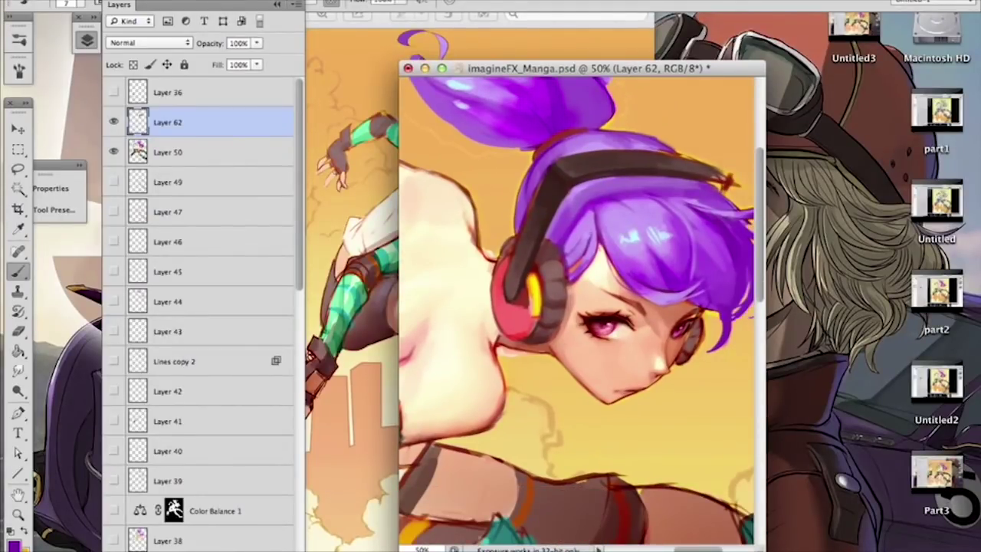
Step: Retouch the neck edge beneath the near ear cup with sampled skin tones
{"action": "scroll", "coordinate": [580, 314], "scroll_direction": "right", "scroll_amount": 2}
{"action": "left_click", "coordinate": [575, 261], "text": "alt"}
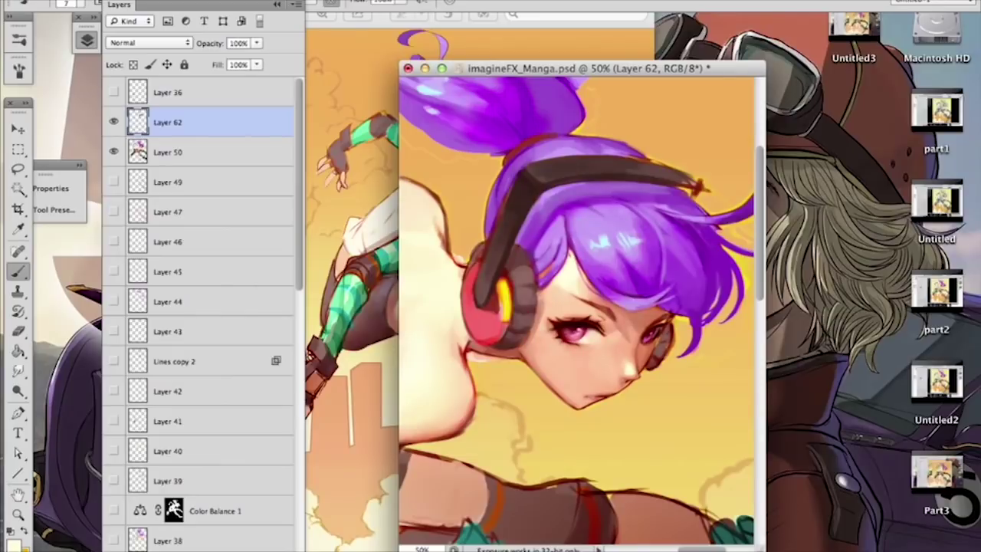
{"action": "left_click", "coordinate": [575, 244], "text": "alt"}
{"action": "left_click", "coordinate": [481, 343], "text": "alt"}
{"action": "left_click_drag", "start_coordinate": [486, 352], "coordinate": [519, 355]}
{"action": "left_click", "coordinate": [524, 358], "text": "alt"}
Step: Paint sampled peach skin tones on the face beside the near ear cup with a 15 px brush
{"action": "mouse_move", "coordinate": [502, 320]}
{"action": "left_mouse_down"}
{"action": "mouse_move", "coordinate": [674, 215]}
{"action": "mouse_move", "coordinate": [715, 237]}
{"action": "left_mouse_up"}
{"action": "left_click", "coordinate": [671, 219], "text": "alt"}
{"action": "right_click", "coordinate": [681, 215]}
{"action": "left_click", "coordinate": [666, 227]}
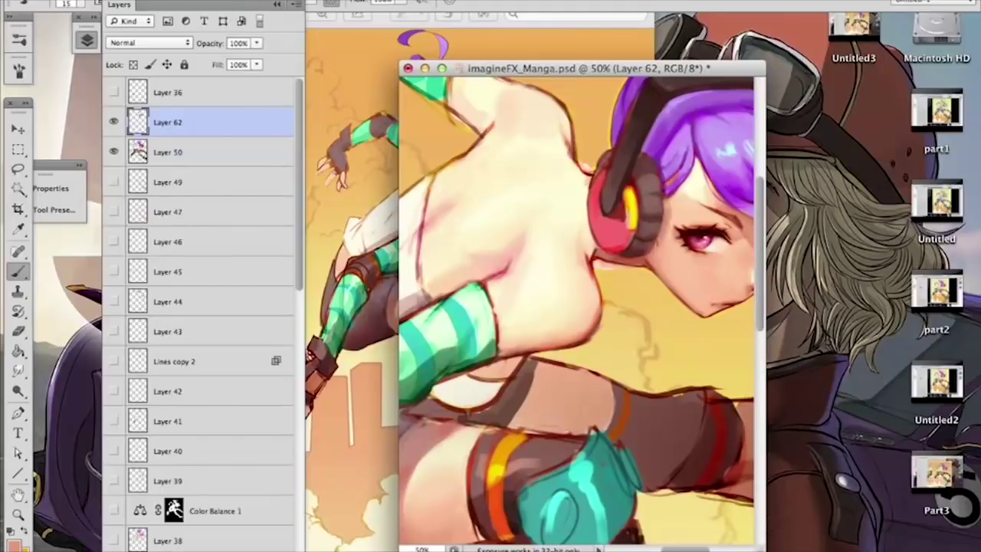
{"action": "left_click", "coordinate": [663, 241], "text": "alt"}
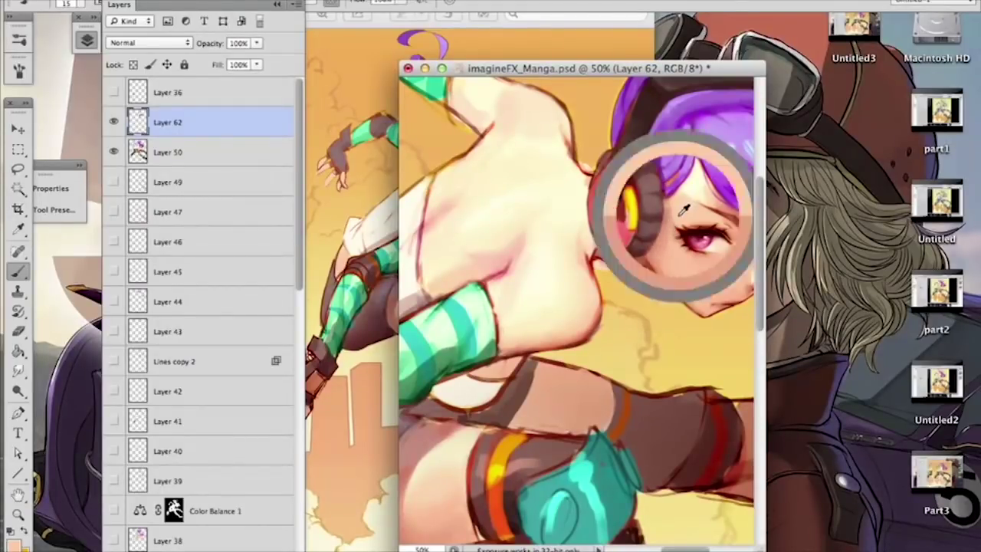
{"action": "left_click_drag", "start_coordinate": [671, 218], "coordinate": [593, 252]}
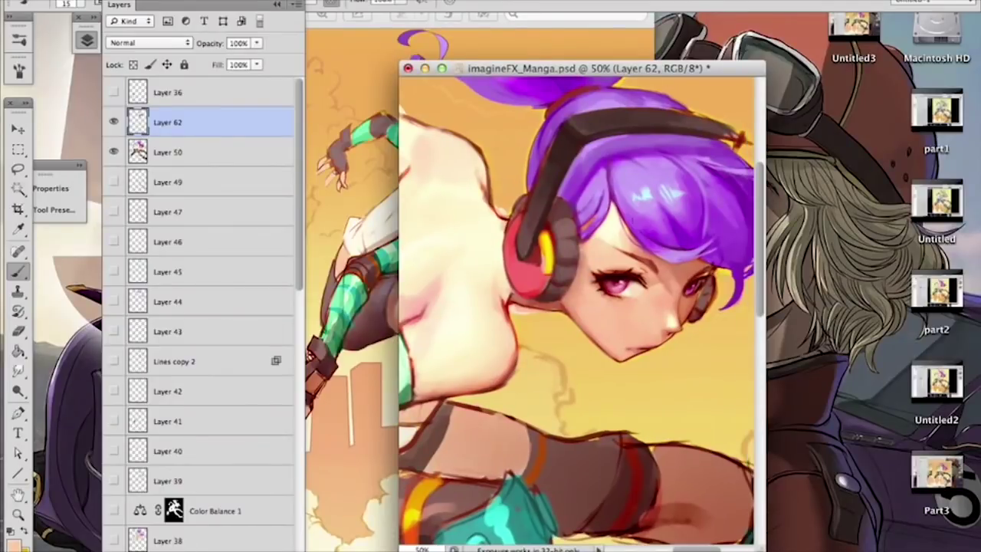
{"action": "left_click", "coordinate": [586, 259], "text": "alt"}
{"action": "left_click", "coordinate": [585, 248], "text": "alt"}
Step: Blend sampled pale pink and cream skin tones over the figure's back with a 33 px brush
{"action": "mouse_move", "coordinate": [467, 259]}
{"action": "left_mouse_down"}
{"action": "mouse_move", "coordinate": [575, 284]}
{"action": "mouse_move", "coordinate": [619, 213]}
{"action": "left_mouse_up"}
{"action": "left_click", "coordinate": [588, 238], "text": "alt"}
{"action": "right_click", "coordinate": [607, 214]}
{"action": "left_click", "coordinate": [645, 248]}
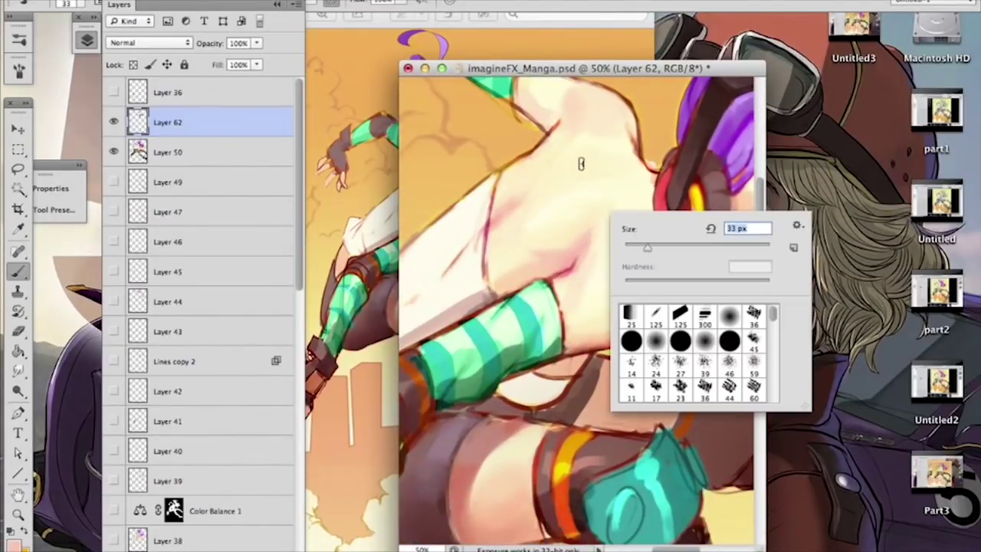
{"action": "left_click", "coordinate": [544, 107], "text": "alt"}
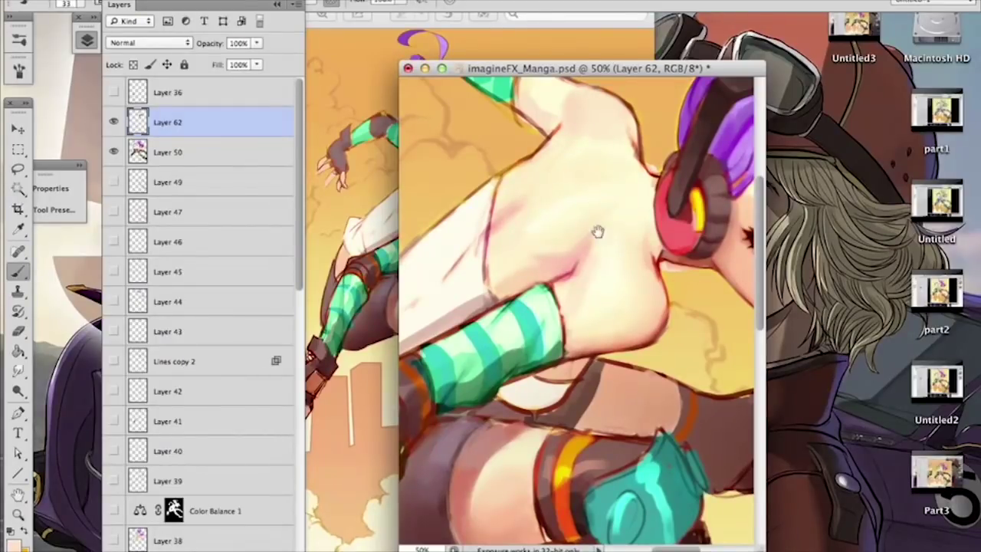
Step: Paint sampled dark green along the upper edge of the raised arm's striped sleeve with a 17 px brush
{"action": "left_click_drag", "start_coordinate": [597, 232], "coordinate": [595, 311]}
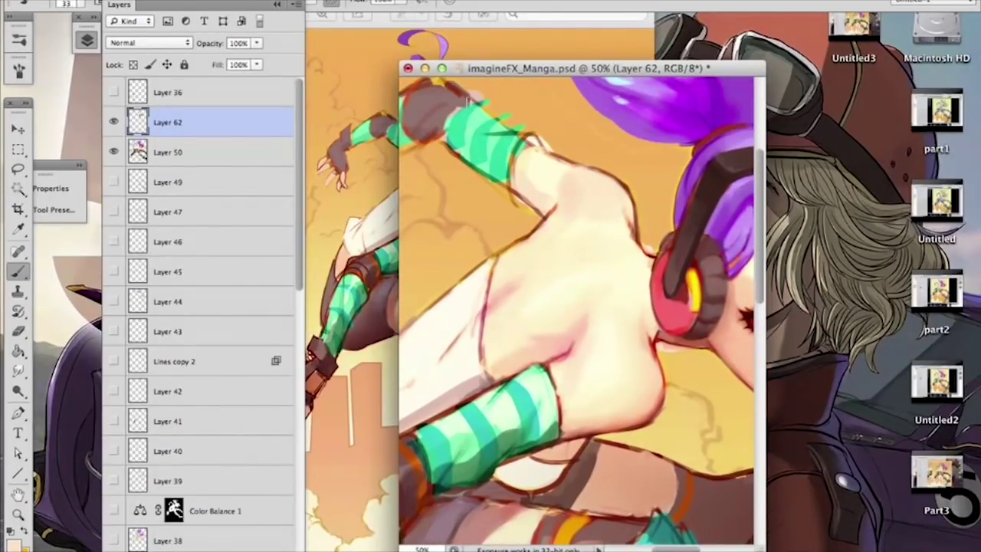
{"action": "right_click", "coordinate": [521, 142]}
{"action": "left_click_drag", "start_coordinate": [571, 171], "coordinate": [560, 172]}
{"action": "left_click", "coordinate": [507, 139], "text": "alt"}
{"action": "left_click_drag", "start_coordinate": [479, 101], "coordinate": [530, 136]}
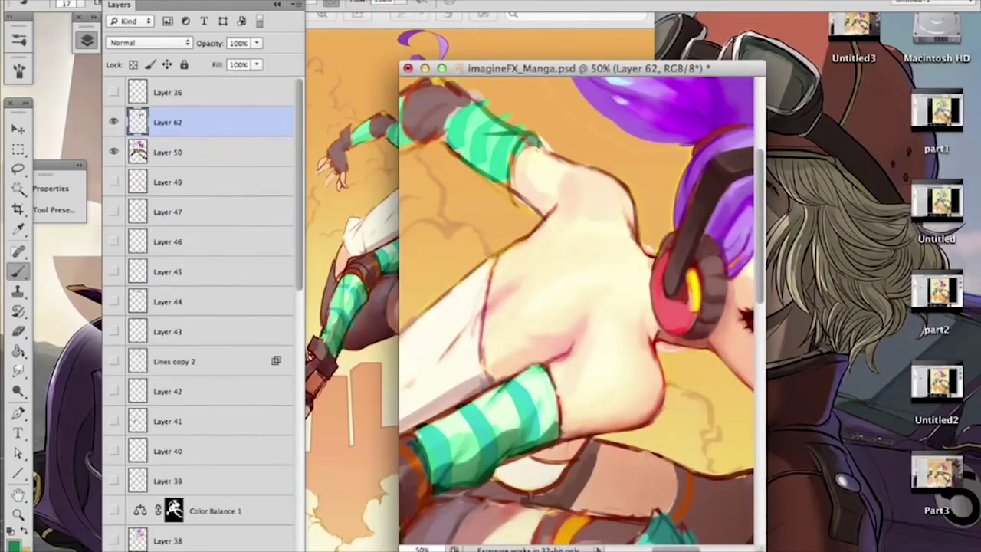
Step: Paint a sampled brownish shadow on the raised arm where it meets the striped sleeve
{"action": "left_click", "coordinate": [525, 167], "text": "alt"}
{"action": "left_click", "coordinate": [523, 513], "text": "alt"}
{"action": "left_click", "coordinate": [494, 520], "text": "alt"}
{"action": "mouse_move", "coordinate": [528, 149]}
{"action": "left_mouse_down"}
{"action": "mouse_move", "coordinate": [515, 174]}
{"action": "mouse_move", "coordinate": [533, 152]}
{"action": "left_mouse_up"}
{"action": "mouse_move", "coordinate": [584, 252]}
{"action": "left_mouse_down"}
{"action": "mouse_move", "coordinate": [549, 314]}
{"action": "mouse_move", "coordinate": [549, 247]}
{"action": "left_mouse_up"}
{"action": "left_click_drag", "start_coordinate": [511, 207], "coordinate": [514, 201]}
Step: Smooth the spiky upper edge of the raised arm's sleeve with sampled green tones
{"action": "scroll", "coordinate": [536, 230], "scroll_direction": "up", "scroll_amount": 3}
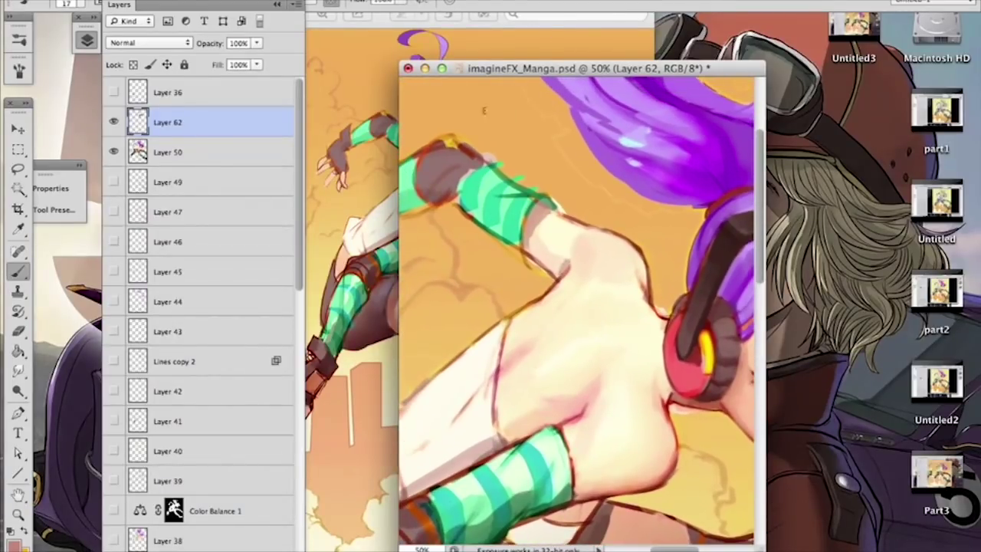
{"action": "left_click", "coordinate": [520, 173], "text": "alt"}
{"action": "left_click", "coordinate": [499, 173], "text": "alt"}
{"action": "left_click", "coordinate": [533, 184], "text": "alt"}
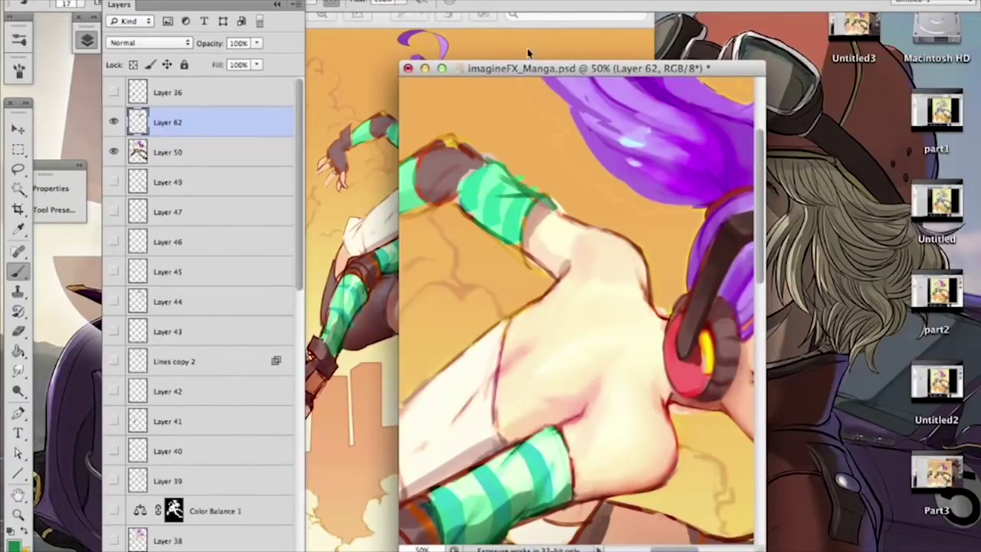
Step: Erase stray paint along the upper edge of the raised arm's sleeve with a 15 px eraser
{"action": "key", "text": "e"}
{"action": "right_click", "coordinate": [551, 155]}
{"action": "left_click", "coordinate": [581, 189]}
{"action": "left_click", "coordinate": [625, 282]}
{"action": "left_click", "coordinate": [580, 192]}
{"action": "left_click", "coordinate": [521, 162]}
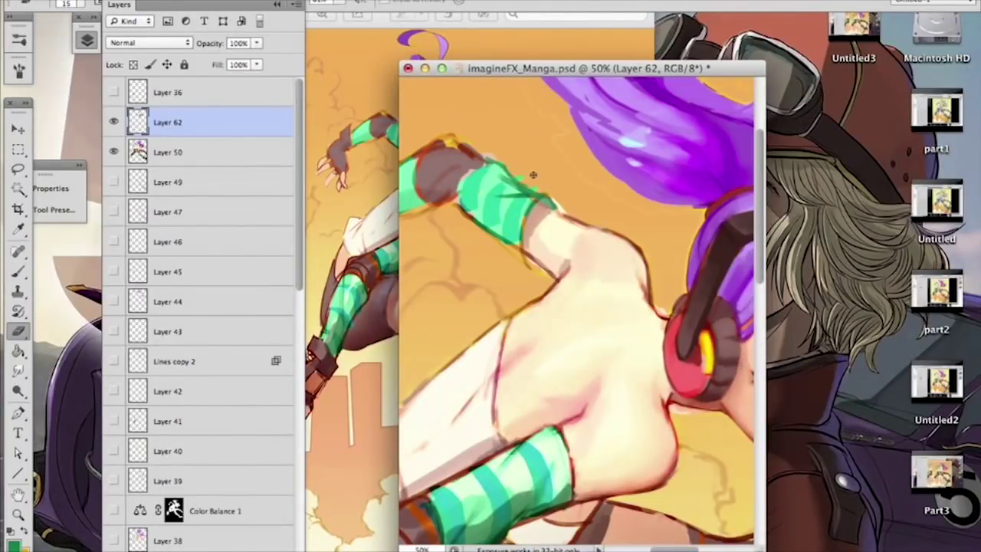
Step: Merge Layer 62 down into Layer 50 and clean the neck's lower edge with the eraser
{"action": "right_click", "coordinate": [245, 129]}
{"action": "left_click", "coordinate": [310, 385]}
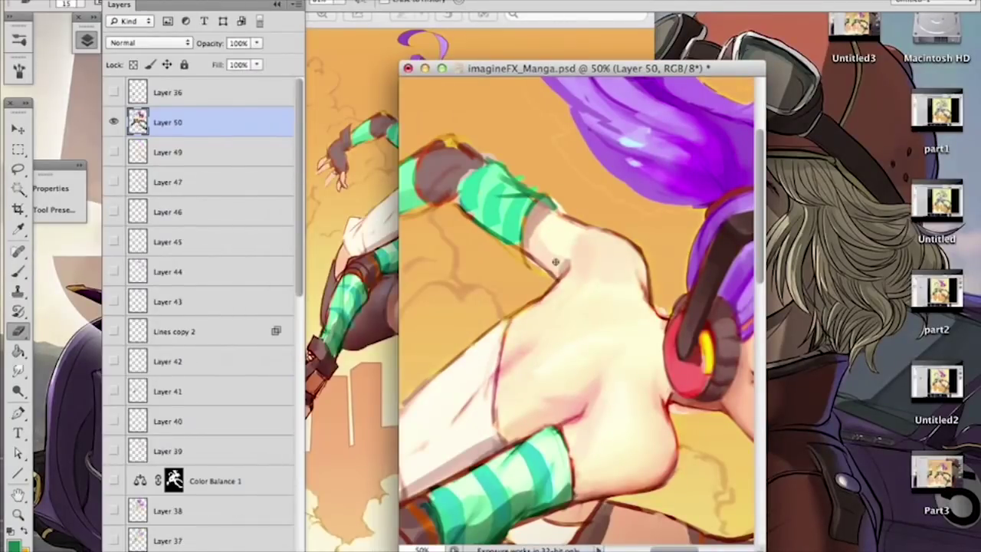
{"action": "left_click_drag", "start_coordinate": [538, 283], "coordinate": [439, 280]}
{"action": "left_click_drag", "start_coordinate": [574, 372], "coordinate": [516, 242]}
{"action": "mouse_move", "coordinate": [532, 284]}
{"action": "left_mouse_down"}
{"action": "mouse_move", "coordinate": [487, 314]}
{"action": "mouse_move", "coordinate": [506, 299]}
{"action": "left_mouse_up"}
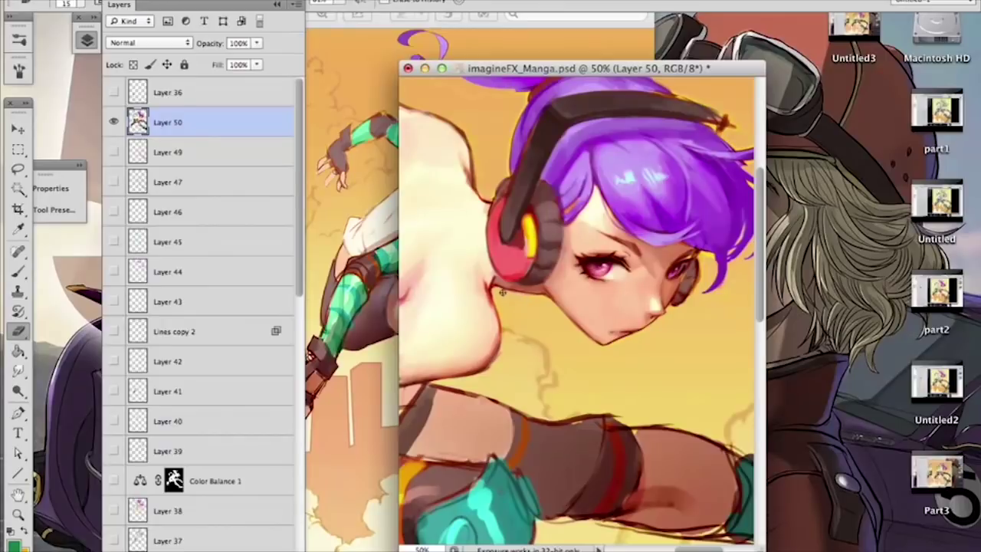
{"action": "left_click_drag", "start_coordinate": [529, 314], "coordinate": [553, 249]}
{"action": "mouse_move", "coordinate": [453, 264]}
{"action": "left_mouse_down"}
{"action": "mouse_move", "coordinate": [547, 238]}
{"action": "mouse_move", "coordinate": [586, 252]}
{"action": "left_mouse_up"}
Step: Blend sampled pink and cream skin tones over the back and raised upper arm with a 30 px brush
{"action": "key", "text": "b"}
{"action": "left_click", "coordinate": [568, 203], "text": "alt"}
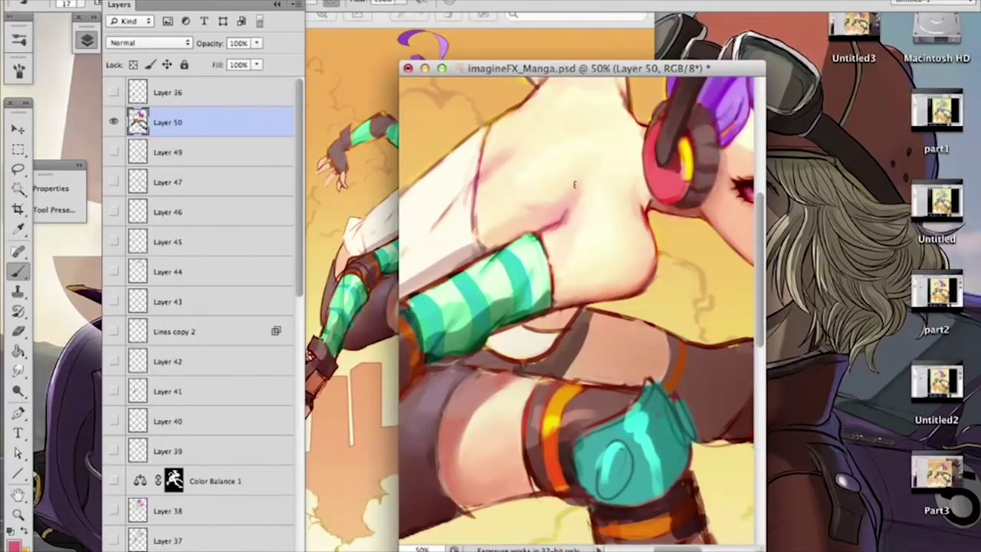
{"action": "scroll", "coordinate": [558, 216], "scroll_direction": "up", "scroll_amount": 3}
{"action": "right_click", "coordinate": [628, 226]}
{"action": "left_click", "coordinate": [584, 246]}
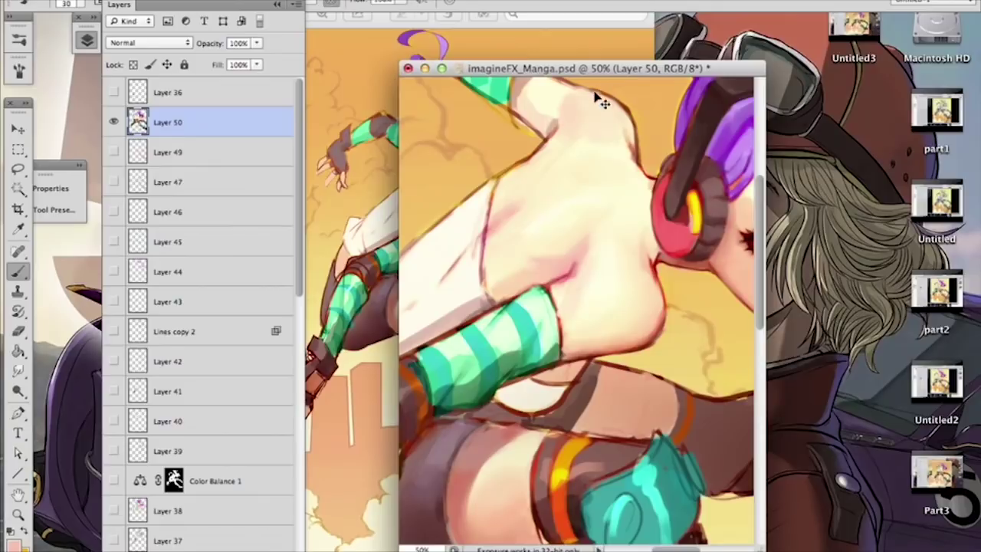
{"action": "scroll", "coordinate": [601, 98], "scroll_direction": "up", "scroll_amount": 3}
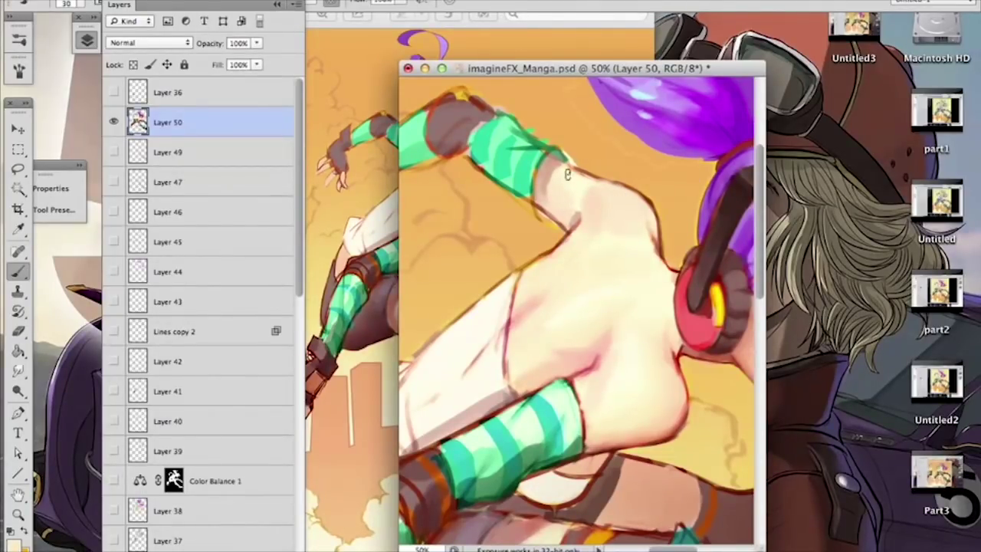
{"action": "scroll", "coordinate": [621, 246], "scroll_direction": "down", "scroll_amount": 5}
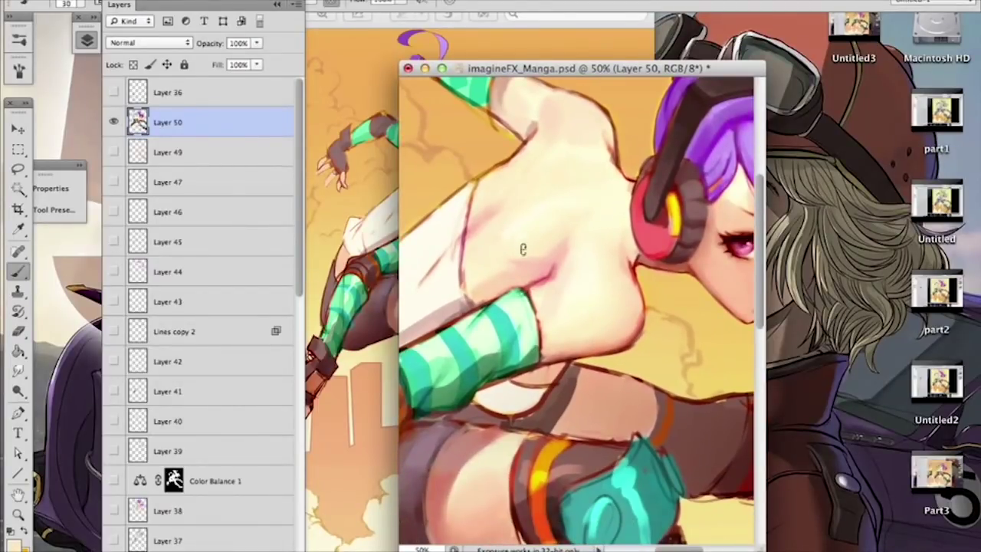
Step: Paint over the stripes on the raised arm's upper sleeve in sampled light green with a 20 px brush
{"action": "left_click_drag", "start_coordinate": [518, 222], "coordinate": [609, 314]}
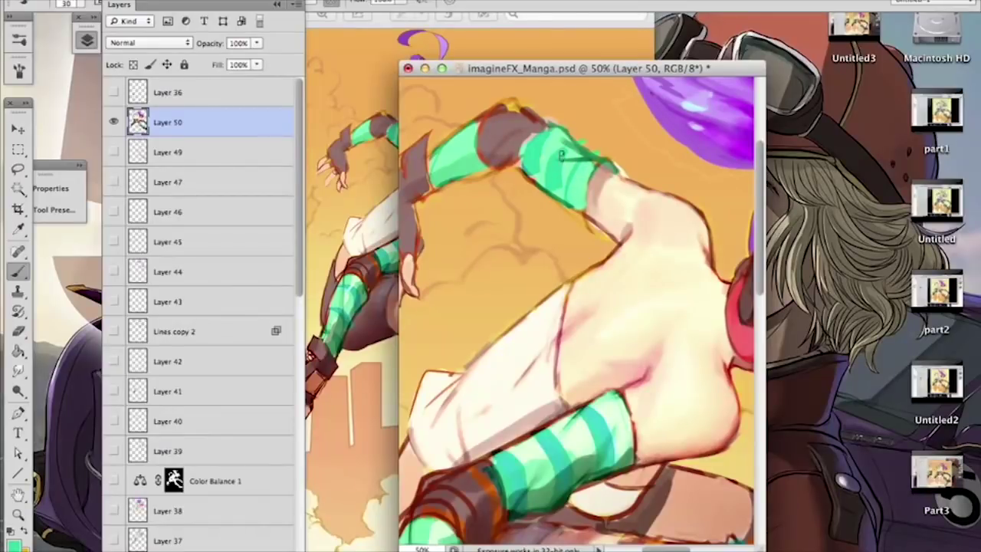
{"action": "right_click", "coordinate": [569, 138]}
{"action": "left_click", "coordinate": [625, 186]}
{"action": "left_click", "coordinate": [571, 154]}
{"action": "left_click", "coordinate": [552, 146], "text": "alt"}
{"action": "left_click", "coordinate": [569, 180], "text": "alt"}
{"action": "left_click_drag", "start_coordinate": [573, 167], "coordinate": [560, 194]}
{"action": "left_click", "coordinate": [580, 177], "text": "alt"}
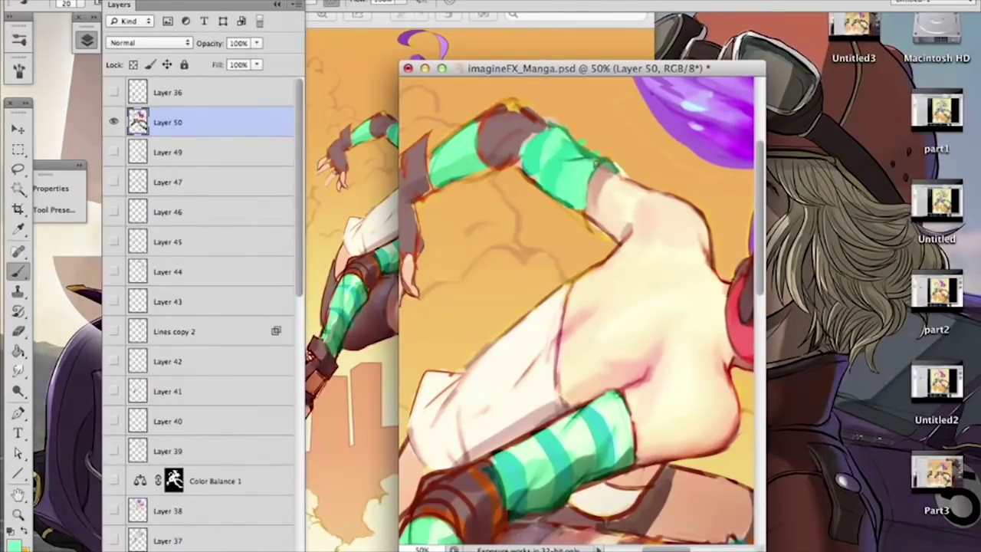
{"action": "left_click", "coordinate": [597, 151], "text": "alt"}
Step: Touch up the near and far headphone cushions with sampled brown
{"action": "left_click_drag", "start_coordinate": [576, 230], "coordinate": [410, 310]}
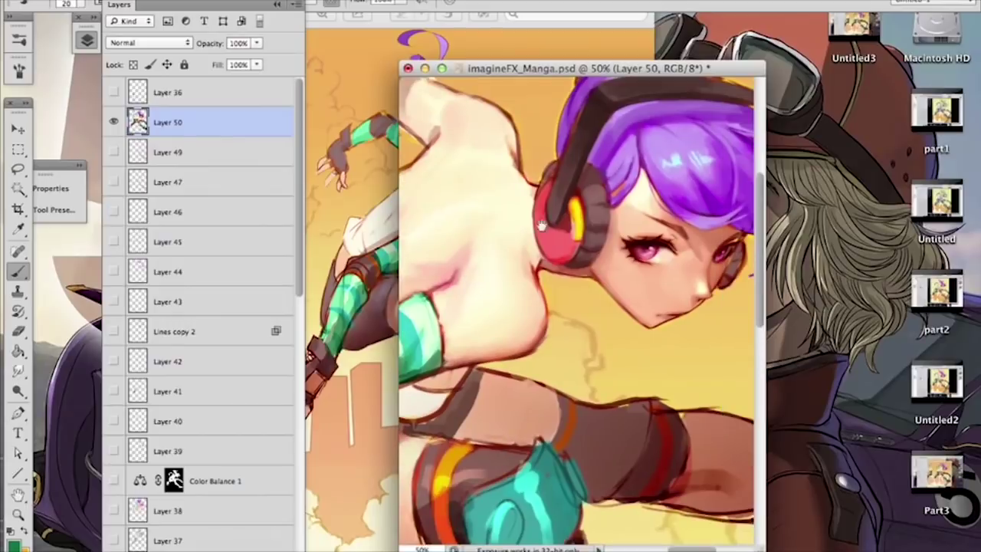
{"action": "left_click", "coordinate": [573, 235], "text": "alt"}
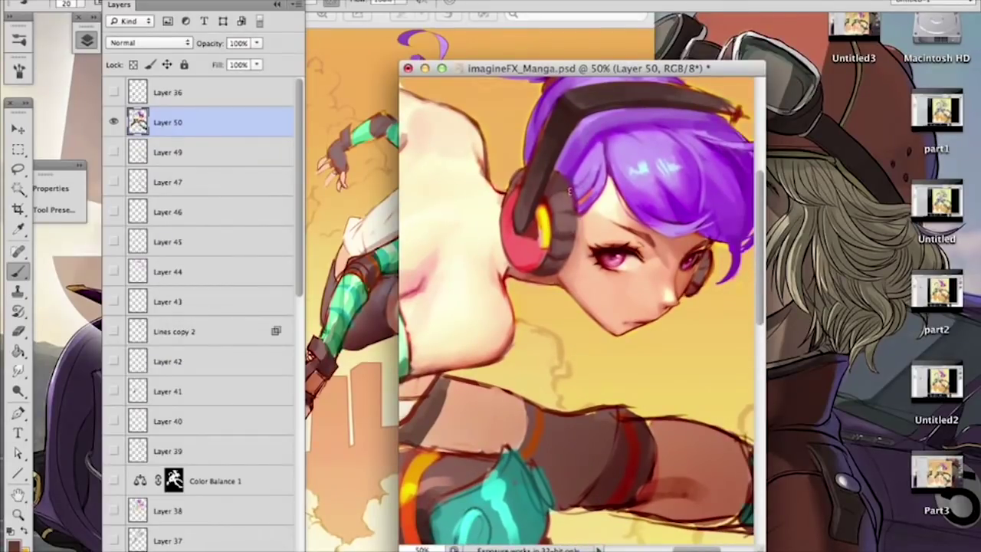
{"action": "scroll", "coordinate": [575, 307], "scroll_direction": "down", "scroll_amount": 5}
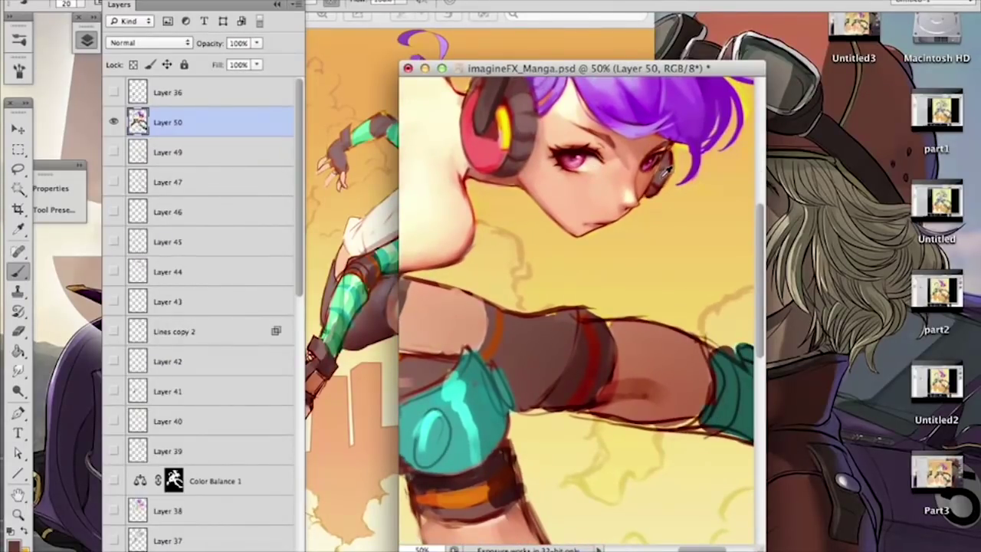
{"action": "right_click", "coordinate": [694, 167]}
{"action": "left_click", "coordinate": [717, 202]}
{"action": "left_click", "coordinate": [668, 173]}
Step: Refine the far ear cup beside the face with dark red lines using a 6 px brush
{"action": "right_click", "coordinate": [678, 155]}
{"action": "left_click_drag", "start_coordinate": [721, 184], "coordinate": [717, 184]}
{"action": "key", "text": "Return"}
{"action": "key", "text": "super+plus"}
{"action": "key", "text": "super+plus"}
{"action": "left_click_drag", "start_coordinate": [654, 196], "coordinate": [554, 333]}
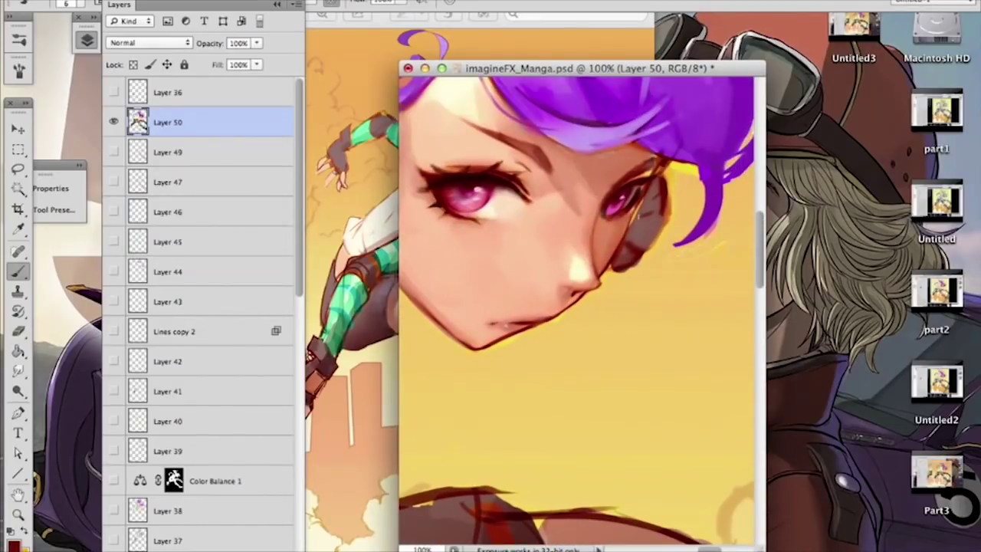
{"action": "left_click_drag", "start_coordinate": [644, 197], "coordinate": [628, 231]}
Step: Refine the eyebrow and the skin around it with sampled orange-brown and dark brown strokes
{"action": "left_click", "coordinate": [636, 158], "text": "alt"}
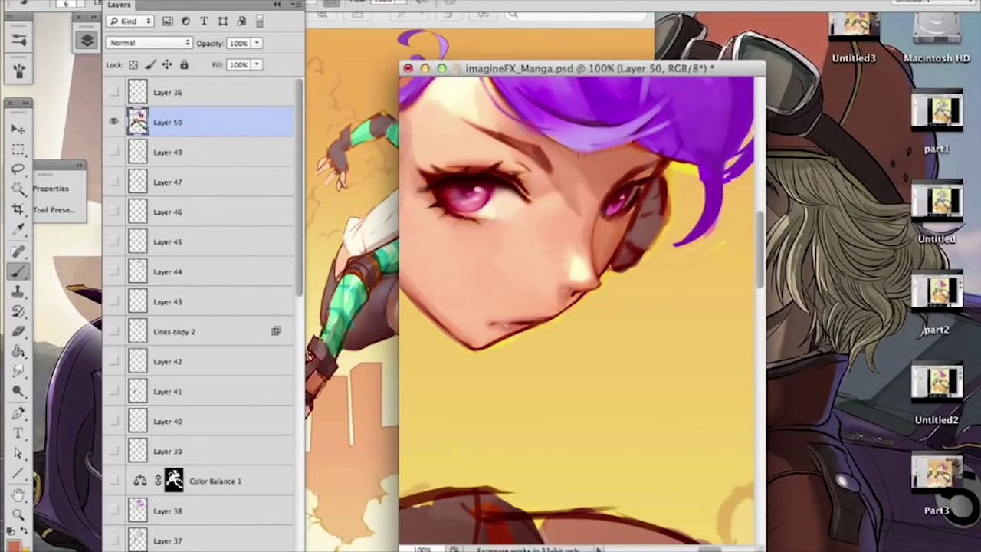
{"action": "left_click", "coordinate": [497, 176], "text": "alt"}
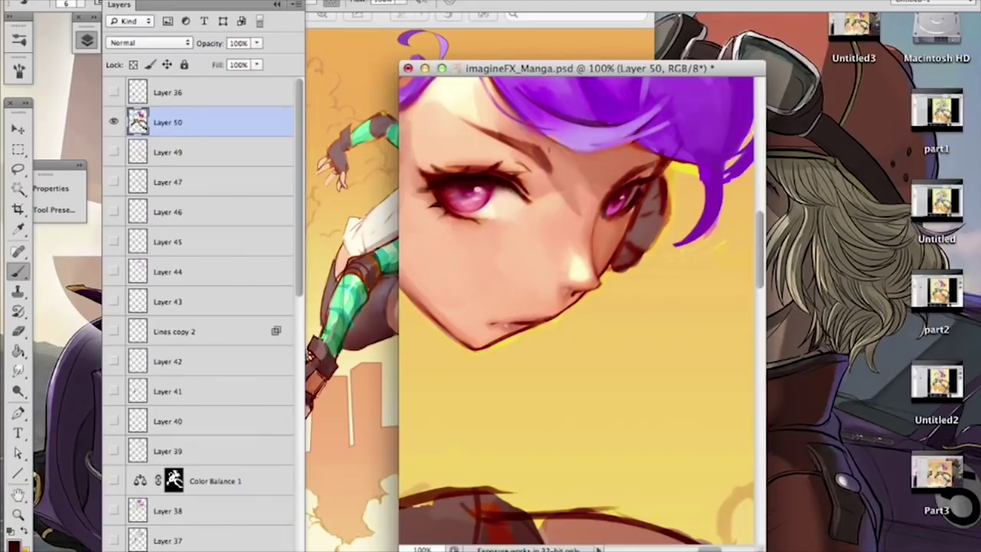
{"action": "left_click_drag", "start_coordinate": [548, 150], "coordinate": [582, 186]}
{"action": "left_click", "coordinate": [546, 168], "text": "alt"}
{"action": "left_click_drag", "start_coordinate": [586, 244], "coordinate": [591, 315]}
{"action": "left_click", "coordinate": [633, 228], "text": "alt"}
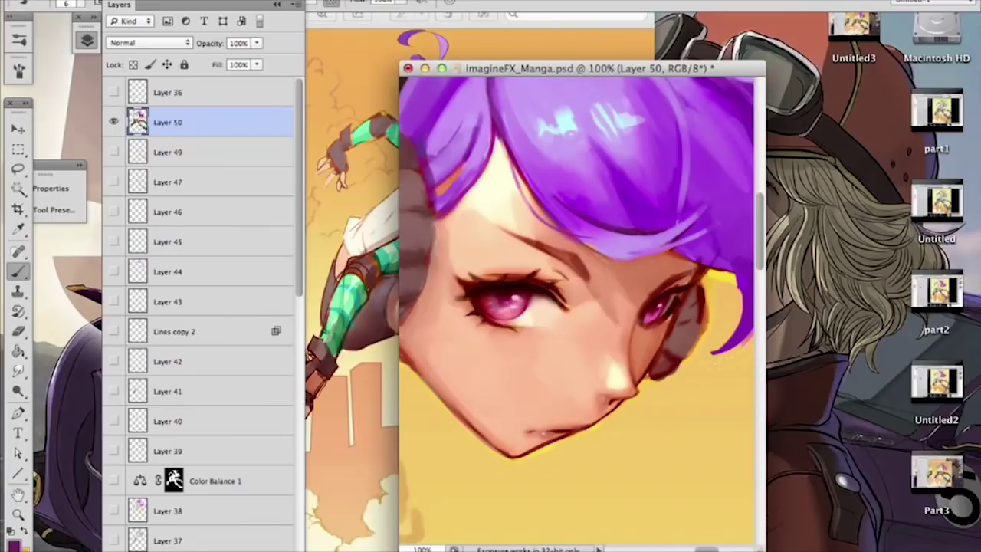
{"action": "left_click_drag", "start_coordinate": [677, 222], "coordinate": [706, 205]}
{"action": "key", "text": "super+z"}
Step: Paint over the cyan highlights on the fringe in sampled light purple with a 40 px brush
{"action": "mouse_move", "coordinate": [567, 92]}
{"action": "left_mouse_down"}
{"action": "mouse_move", "coordinate": [555, 128]}
{"action": "mouse_move", "coordinate": [582, 150]}
{"action": "mouse_move", "coordinate": [574, 184]}
{"action": "mouse_move", "coordinate": [614, 172]}
{"action": "left_mouse_up"}
{"action": "left_click", "coordinate": [582, 150], "text": "alt"}
{"action": "right_click", "coordinate": [579, 151]}
{"action": "key", "text": "super+minus"}
{"action": "key", "text": "super+minus"}
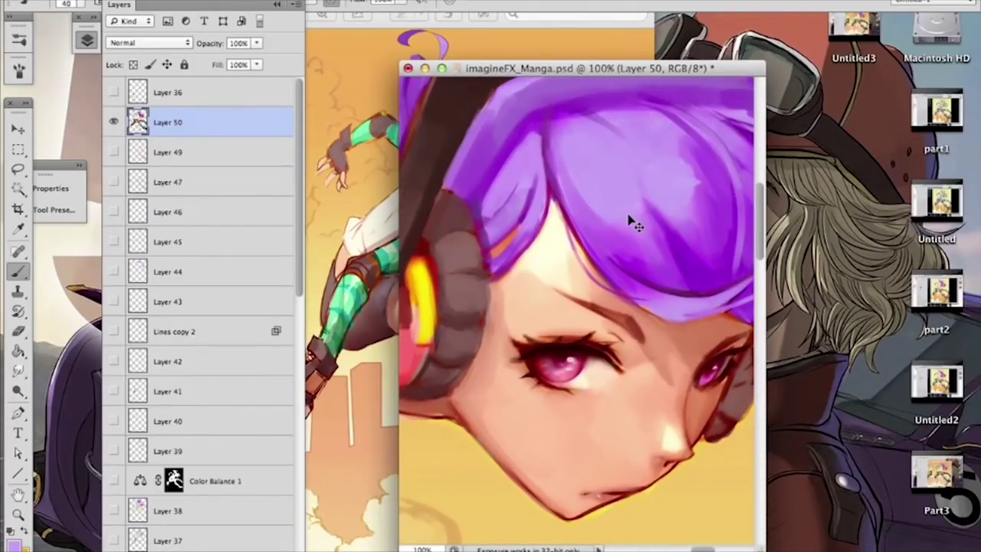
{"action": "left_click", "coordinate": [643, 246], "text": "alt"}
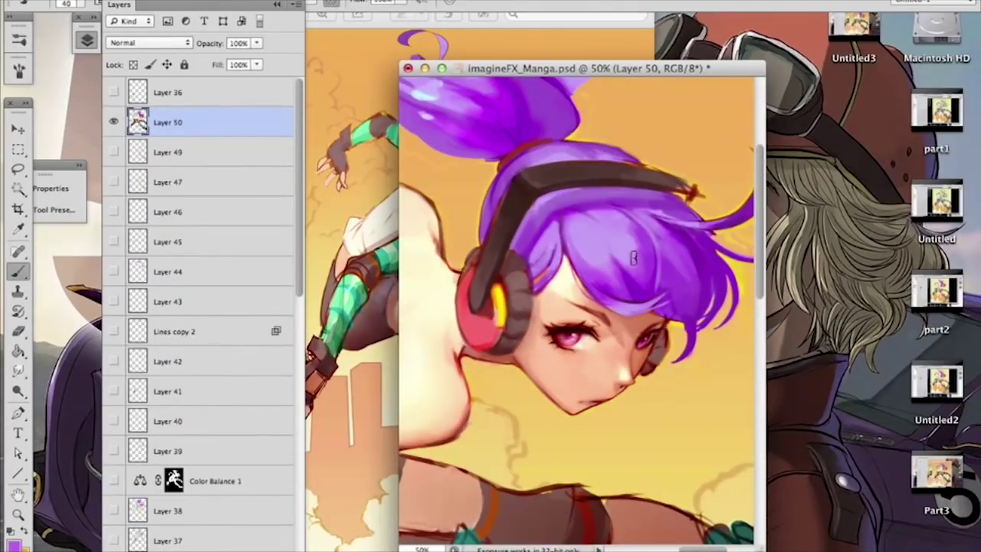
Step: Blend the fringe's light and dark areas with sampled purple tones
{"action": "left_click", "coordinate": [630, 241], "text": "alt"}
{"action": "left_click", "coordinate": [651, 259], "text": "alt"}
{"action": "left_click_drag", "start_coordinate": [604, 269], "coordinate": [595, 259]}
{"action": "key", "text": "super+z"}
{"action": "left_click", "coordinate": [640, 292], "text": "alt"}
{"action": "mouse_move", "coordinate": [687, 295]}
{"action": "left_mouse_down"}
{"action": "mouse_move", "coordinate": [671, 245]}
{"action": "mouse_move", "coordinate": [696, 291]}
{"action": "left_mouse_up"}
{"action": "left_click", "coordinate": [687, 284], "text": "alt"}
{"action": "left_click", "coordinate": [704, 257], "text": "alt"}
Step: Repaint the ponytail's curled outer strand in sampled light purple with 21 px and 16 px brushes
{"action": "left_click_drag", "start_coordinate": [567, 255], "coordinate": [636, 340]}
{"action": "right_click", "coordinate": [469, 147]}
{"action": "type", "text": "21"}
{"action": "key", "text": "Return"}
{"action": "left_click_drag", "start_coordinate": [491, 170], "coordinate": [540, 231]}
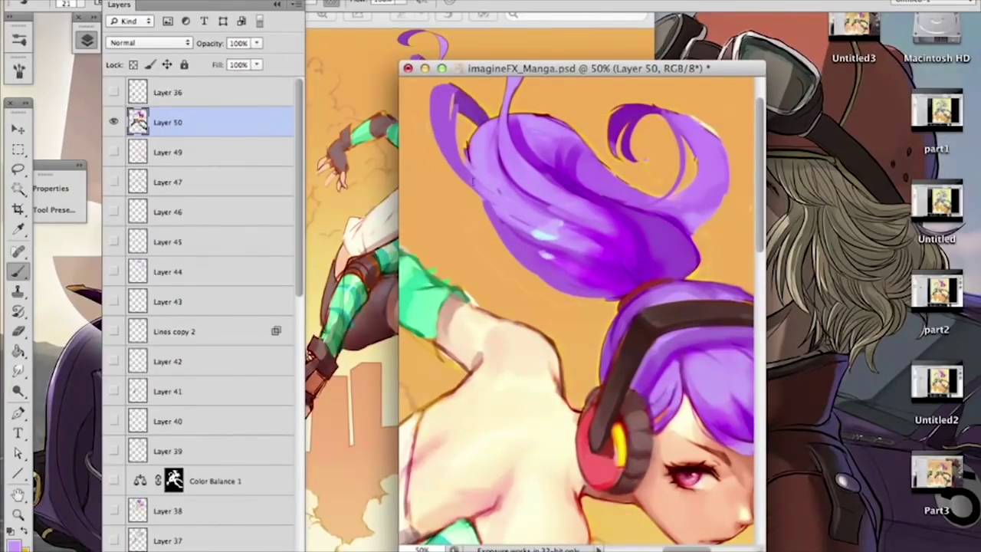
{"action": "left_click_drag", "start_coordinate": [440, 99], "coordinate": [453, 150]}
{"action": "right_click", "coordinate": [493, 121]}
{"action": "left_click_drag", "start_coordinate": [533, 157], "coordinate": [530, 157]}
{"action": "left_click_drag", "start_coordinate": [458, 127], "coordinate": [451, 145]}
{"action": "left_click_drag", "start_coordinate": [458, 89], "coordinate": [455, 118]}
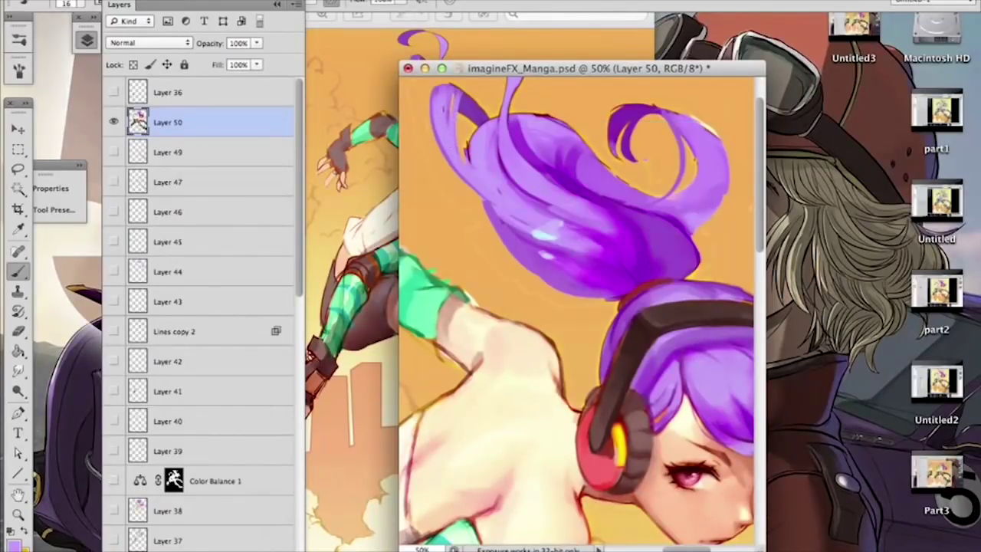
{"action": "left_click", "coordinate": [467, 155], "text": "alt"}
{"action": "left_click_drag", "start_coordinate": [468, 129], "coordinate": [472, 162]}
{"action": "key", "text": "super+z"}
Step: Touch up the ponytail near its base in sampled deep purple with a 26 px brush
{"action": "left_click_drag", "start_coordinate": [548, 206], "coordinate": [462, 94]}
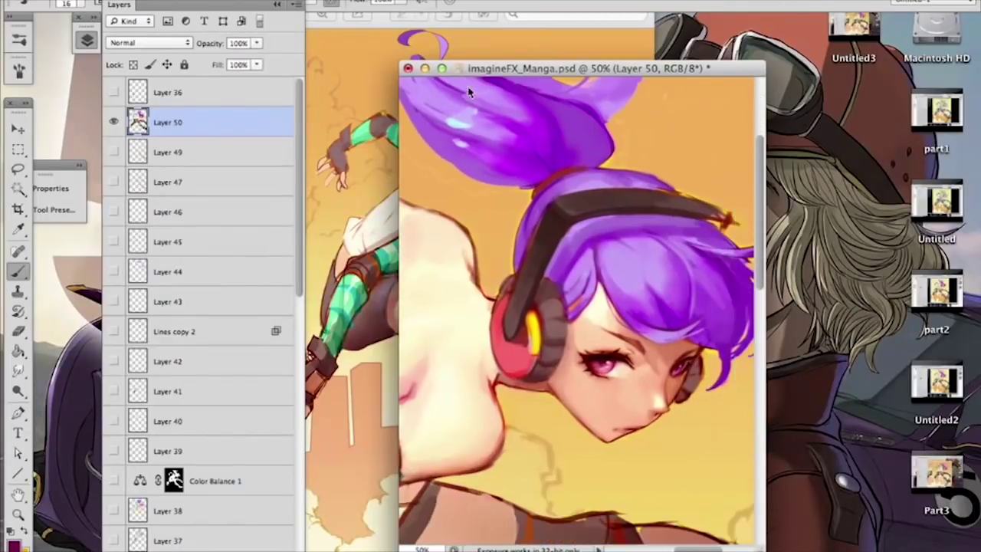
{"action": "left_click", "coordinate": [722, 255], "text": "alt"}
{"action": "left_click_drag", "start_coordinate": [596, 246], "coordinate": [589, 270]}
{"action": "right_click", "coordinate": [603, 184]}
{"action": "left_click_drag", "start_coordinate": [633, 213], "coordinate": [638, 214]}
{"action": "left_click", "coordinate": [548, 181]}
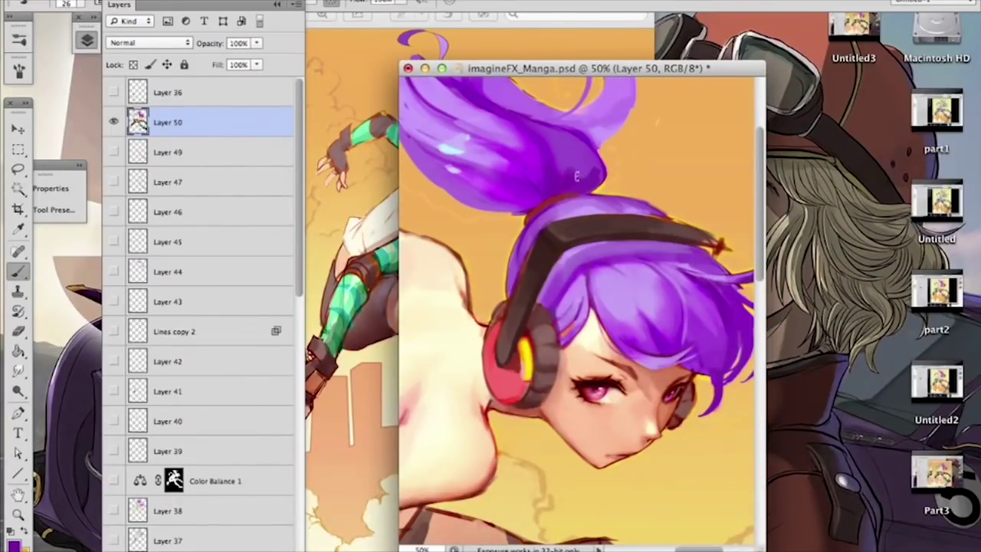
{"action": "scroll", "coordinate": [594, 163], "scroll_direction": "up", "scroll_amount": 2}
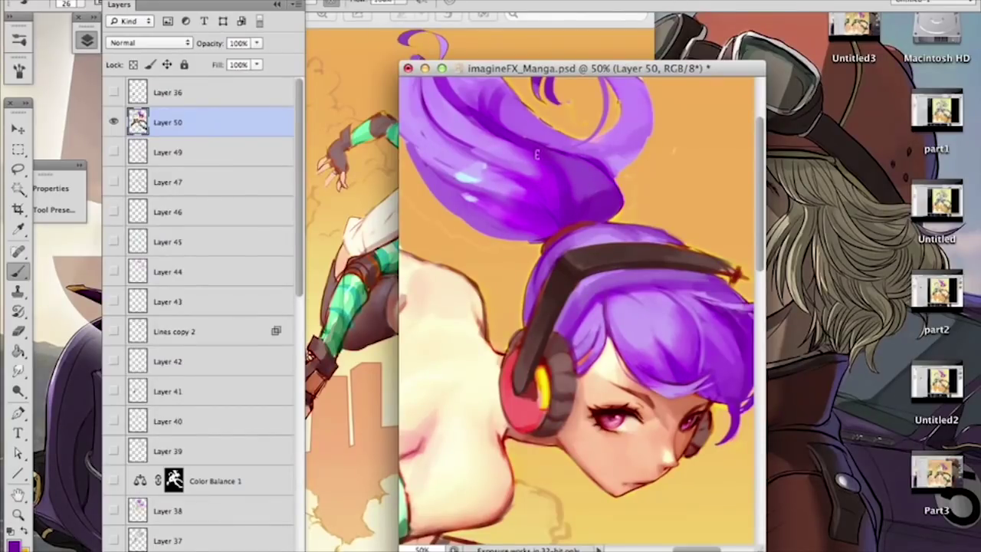
{"action": "scroll", "coordinate": [545, 150], "scroll_direction": "left", "scroll_amount": 2}
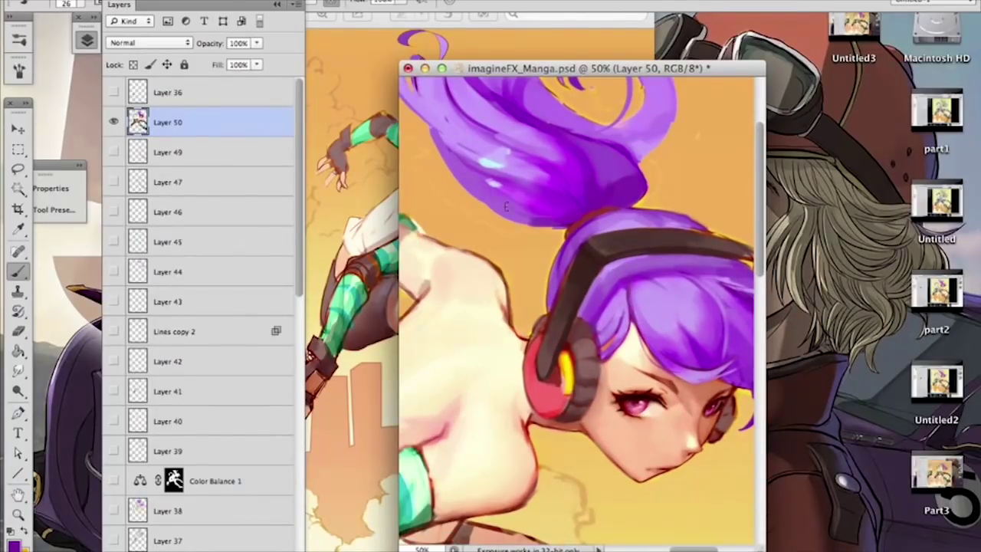
{"action": "scroll", "coordinate": [540, 205], "scroll_direction": "left", "scroll_amount": 2}
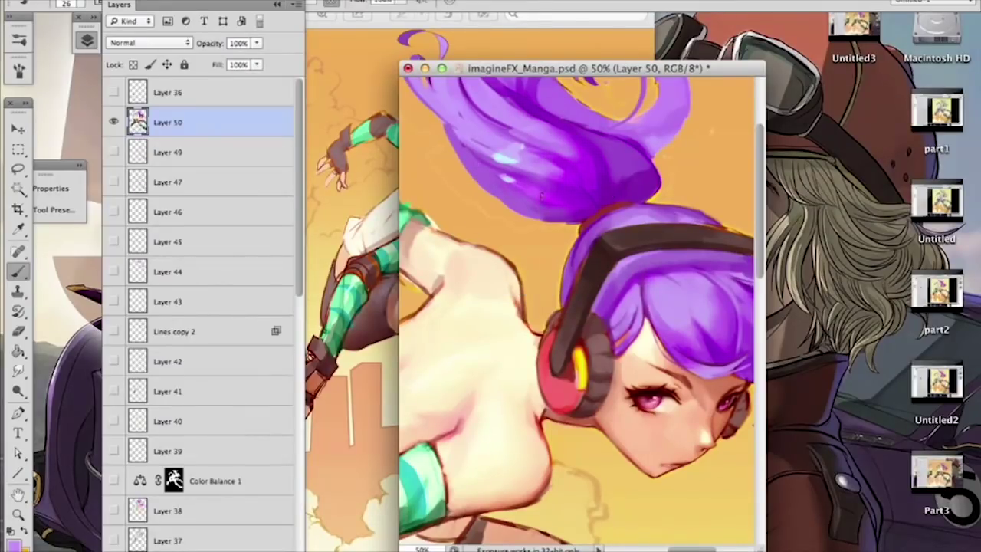
Step: Paint over the ponytail's cyan highlights and blend its upper locks with sampled light and mid purple
{"action": "left_click_drag", "start_coordinate": [515, 181], "coordinate": [555, 198]}
{"action": "left_click", "coordinate": [572, 193], "text": "alt"}
{"action": "left_click", "coordinate": [512, 182], "text": "alt"}
{"action": "left_click_drag", "start_coordinate": [500, 170], "coordinate": [524, 179]}
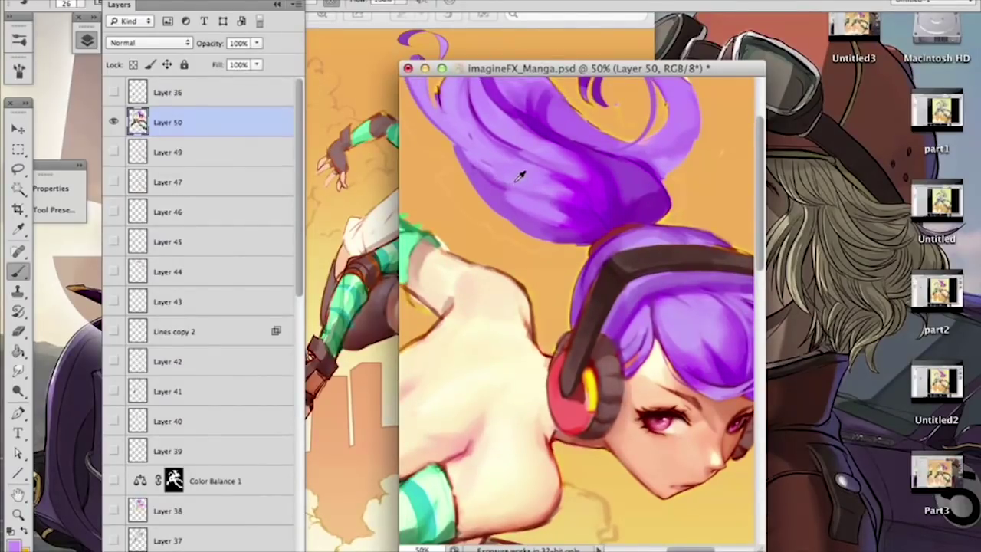
{"action": "left_click_drag", "start_coordinate": [478, 169], "coordinate": [509, 184]}
{"action": "left_click", "coordinate": [499, 185], "text": "alt"}
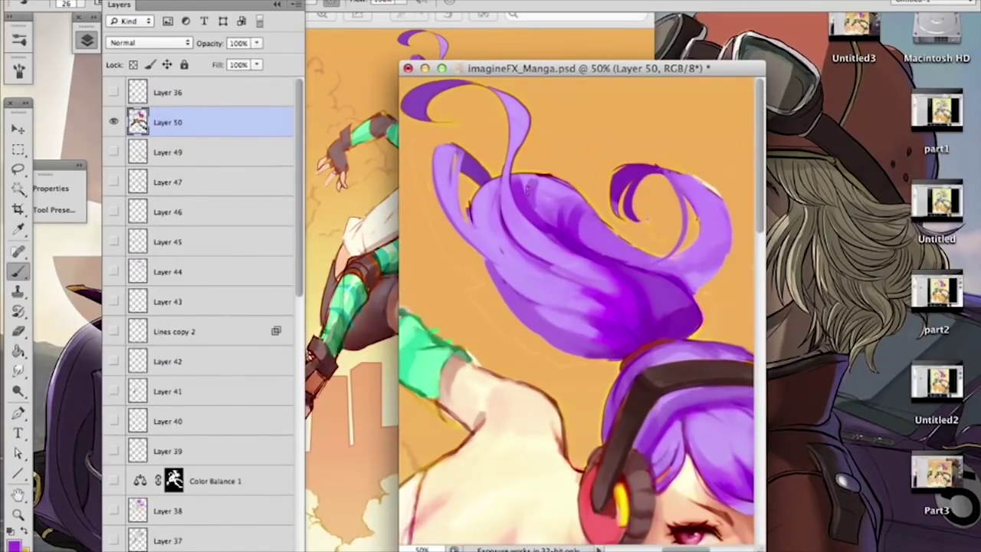
{"action": "left_click", "coordinate": [550, 192], "text": "alt"}
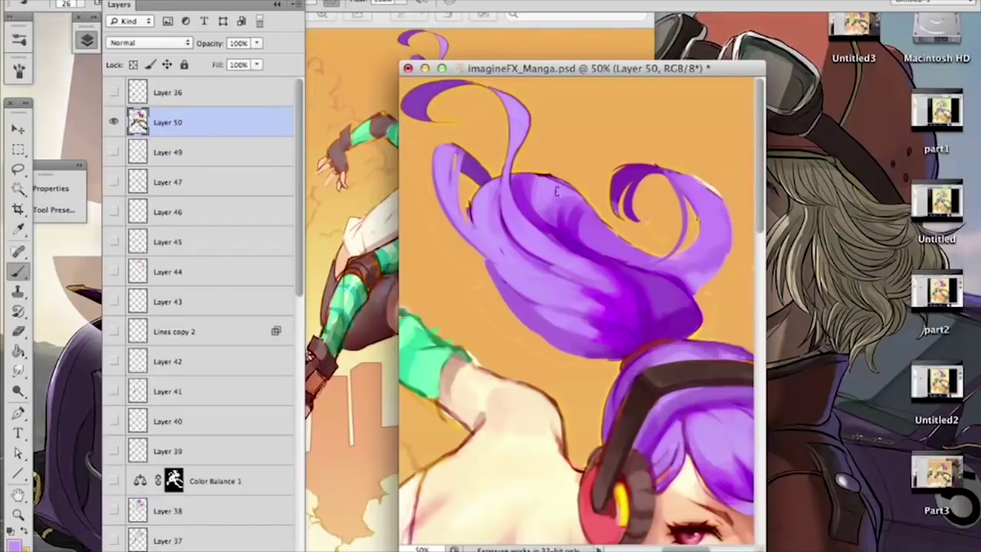
Step: Paint light and darker green stripes across the raised arm's upper sleeve with sampled greens
{"action": "mouse_move", "coordinate": [510, 464]}
{"action": "left_mouse_down"}
{"action": "mouse_move", "coordinate": [539, 267]}
{"action": "mouse_move", "coordinate": [582, 288]}
{"action": "left_mouse_up"}
{"action": "left_click_drag", "start_coordinate": [556, 215], "coordinate": [585, 231]}
{"action": "left_click", "coordinate": [508, 167], "text": "alt"}
{"action": "left_click_drag", "start_coordinate": [502, 160], "coordinate": [481, 178]}
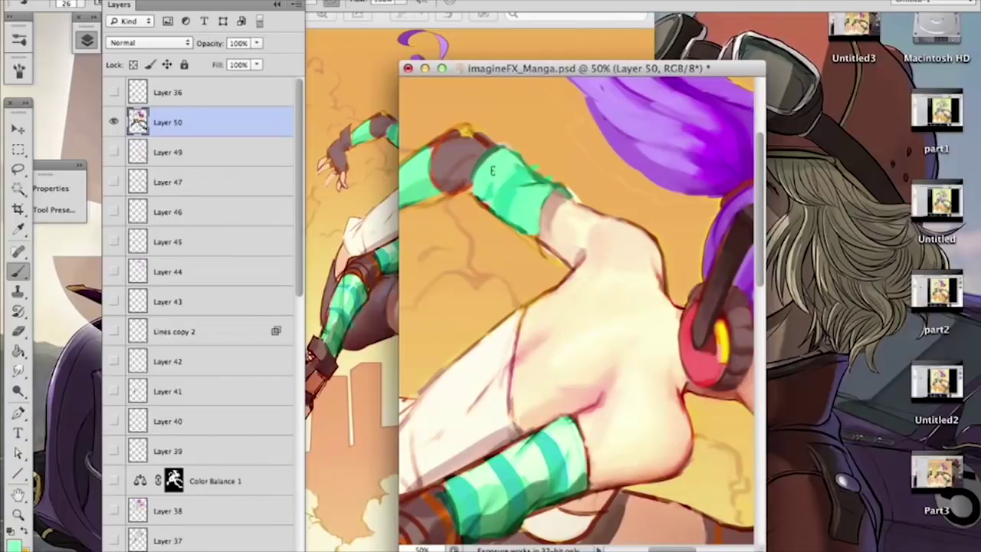
{"action": "left_click", "coordinate": [504, 197], "text": "alt"}
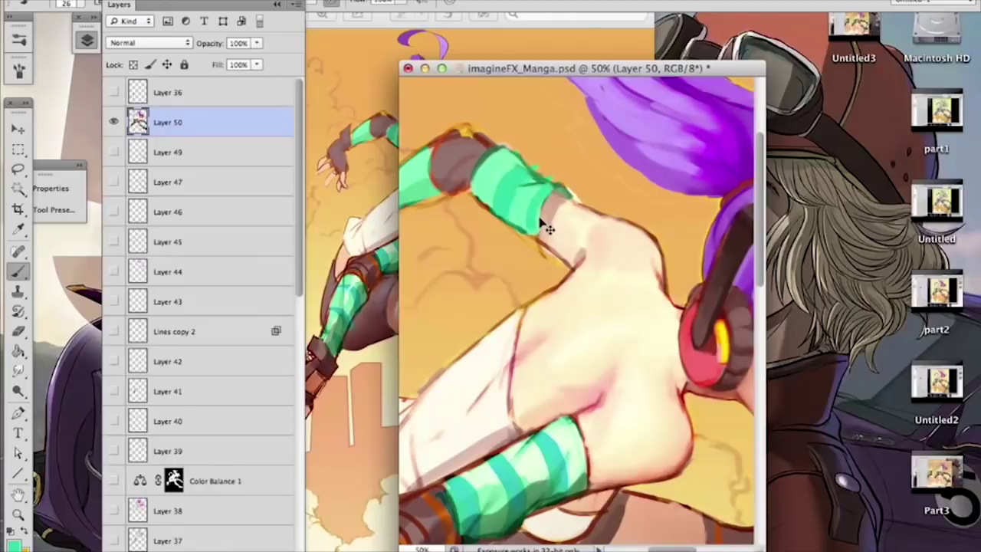
{"action": "left_click", "coordinate": [515, 202], "text": "alt"}
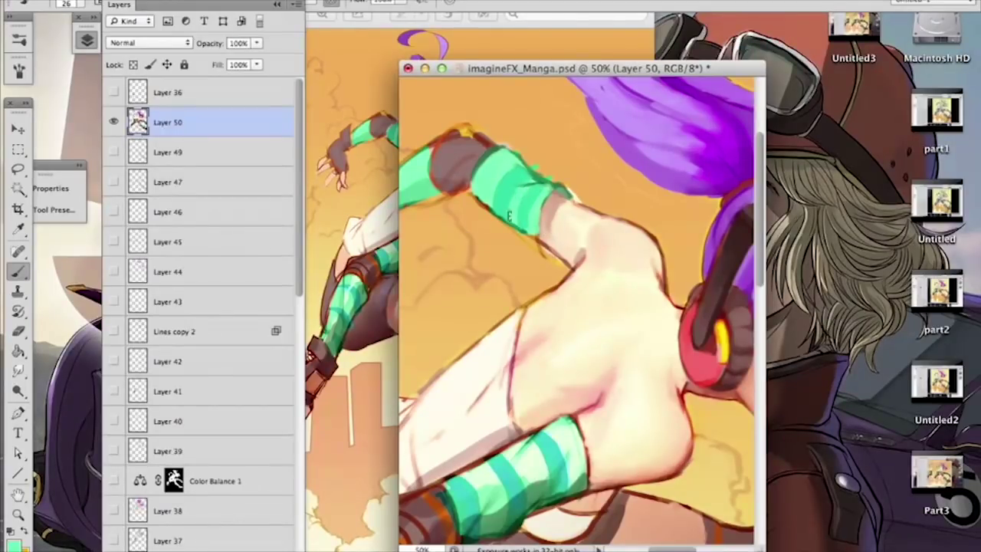
{"action": "left_click", "coordinate": [503, 168], "text": "alt"}
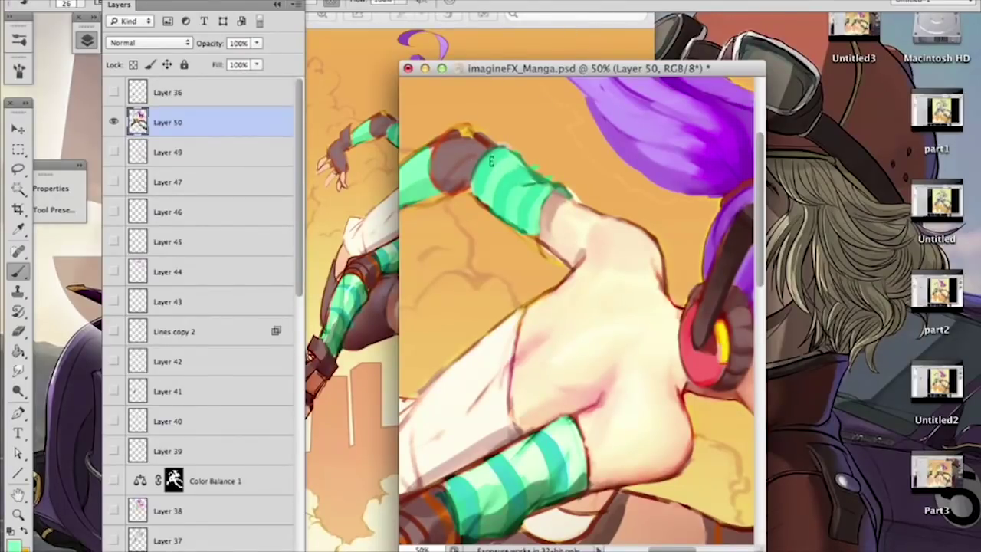
Step: Clean the raised arm's upper sleeve edge with the eraser and refine it in sampled greens using a 10 px brush
{"action": "key", "text": "e"}
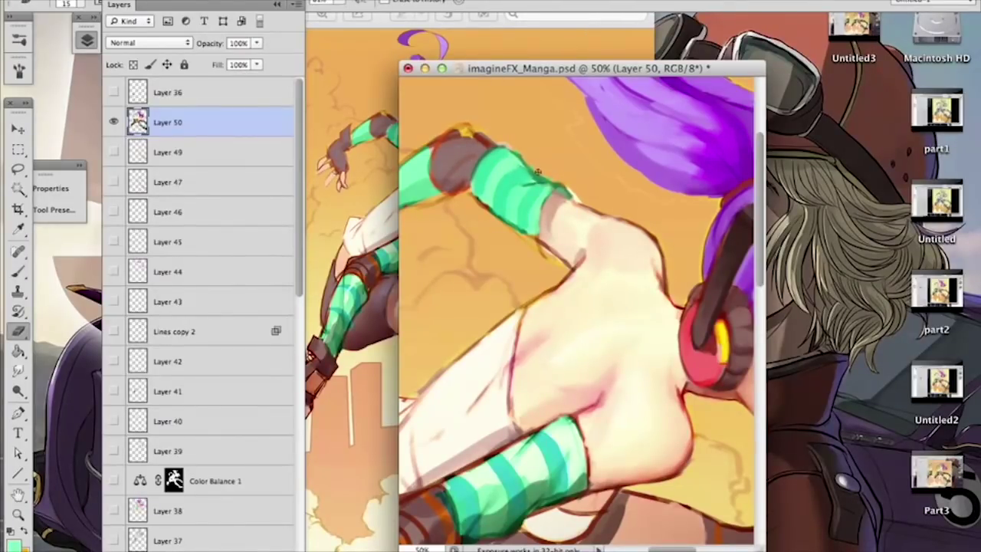
{"action": "left_click_drag", "start_coordinate": [555, 215], "coordinate": [576, 180]}
{"action": "left_click", "coordinate": [19, 271]}
{"action": "right_click", "coordinate": [584, 145]}
{"action": "type", "text": "10"}
{"action": "key", "text": "Return"}
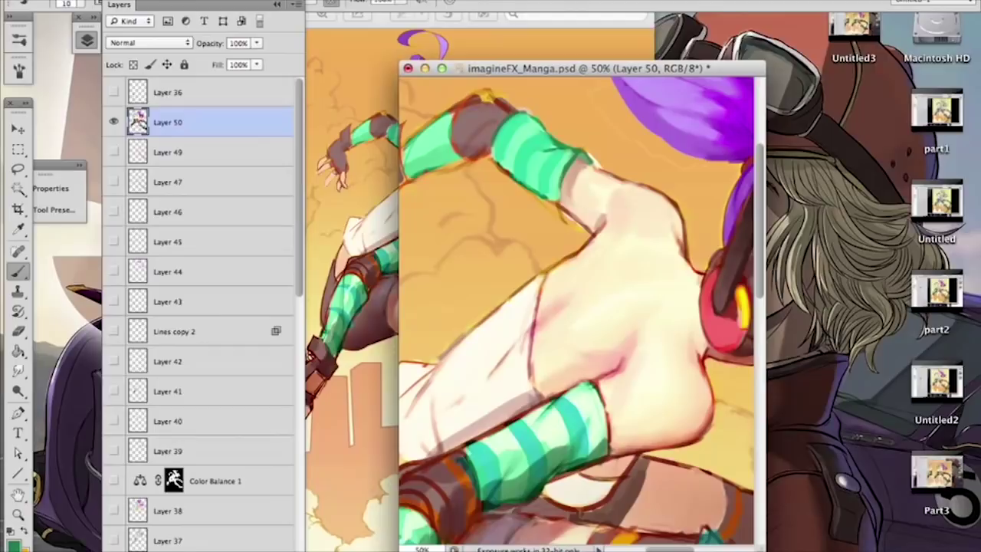
{"action": "left_click", "coordinate": [562, 178], "text": "alt"}
{"action": "left_click", "coordinate": [518, 171], "text": "alt"}
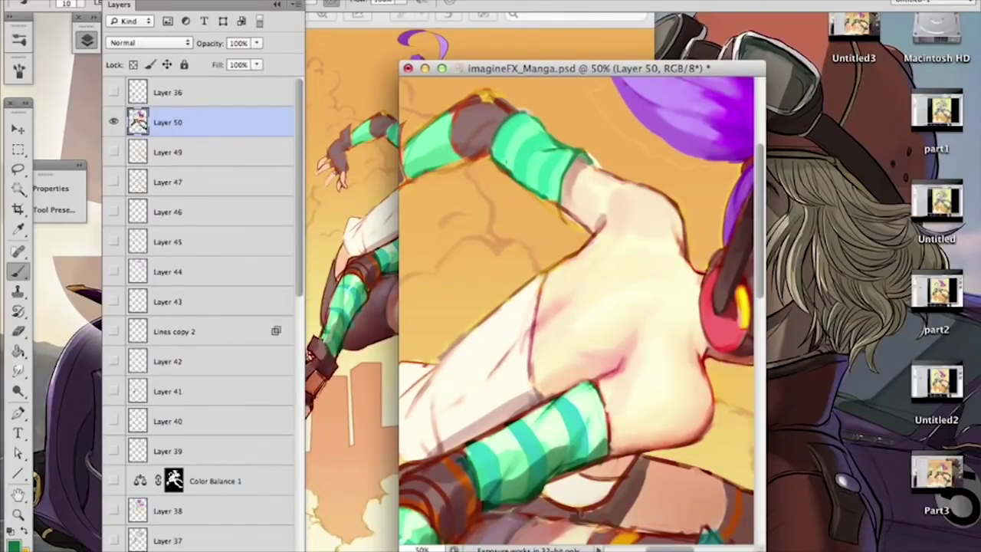
{"action": "left_click", "coordinate": [513, 153], "text": "alt"}
{"action": "left_click", "coordinate": [506, 146], "text": "alt"}
Step: Touch up the lowered arm's forearm sleeve above the wrist guard in sampled colours with a 17 px brush
{"action": "scroll", "coordinate": [501, 391], "scroll_direction": "down", "scroll_amount": 5}
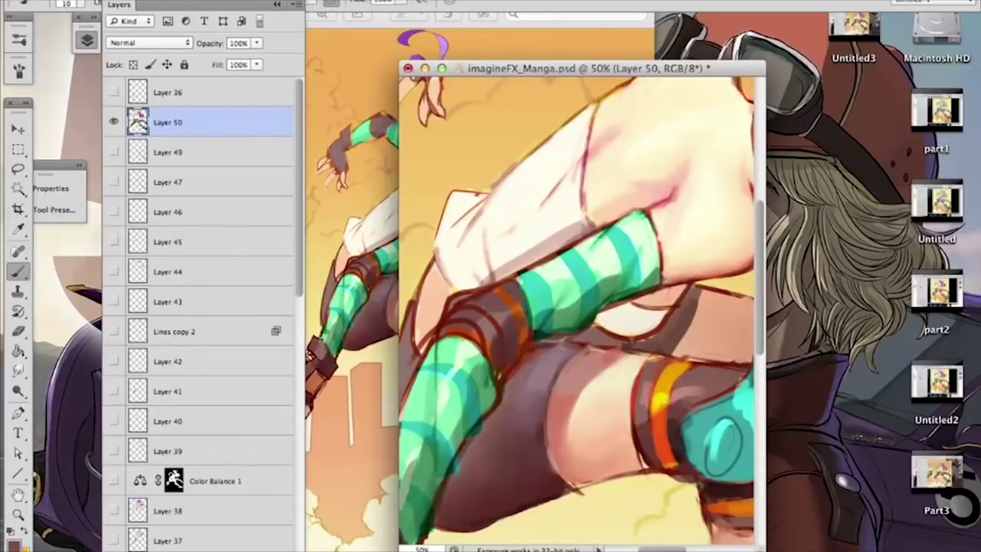
{"action": "left_click_drag", "start_coordinate": [520, 366], "coordinate": [603, 266]}
{"action": "left_click", "coordinate": [489, 345], "text": "alt"}
{"action": "right_click", "coordinate": [498, 347]}
{"action": "left_click_drag", "start_coordinate": [527, 383], "coordinate": [531, 384]}
{"action": "left_click", "coordinate": [487, 350]}
{"action": "mouse_move", "coordinate": [490, 356]}
{"action": "left_mouse_down"}
{"action": "mouse_move", "coordinate": [478, 406]}
{"action": "mouse_move", "coordinate": [467, 404]}
{"action": "mouse_move", "coordinate": [469, 379]}
{"action": "left_mouse_up"}
{"action": "left_click", "coordinate": [462, 411], "text": "alt"}
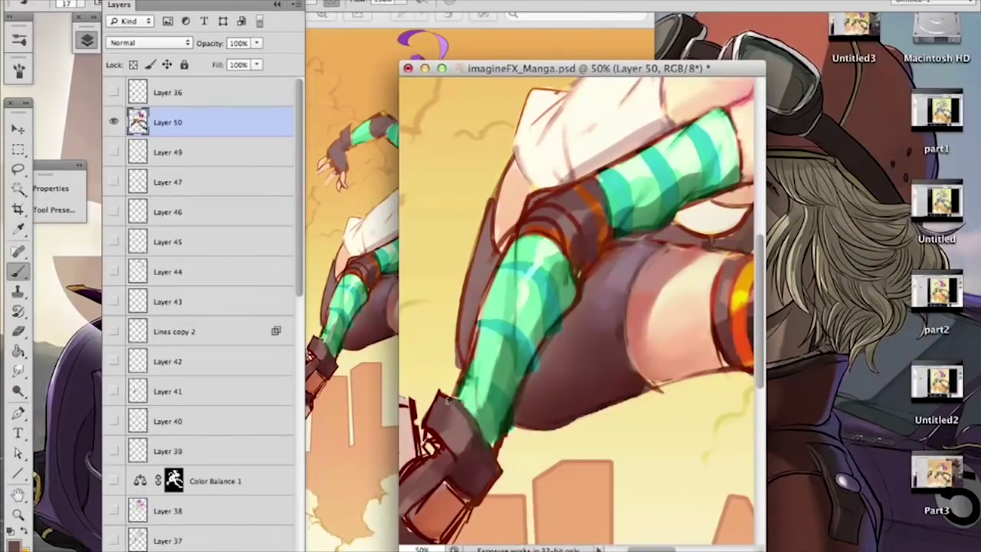
Step: Refine the forearm sleeve's lower edge beside the shorts with sampled greens and dark lines using an 8 px brush
{"action": "left_click_drag", "start_coordinate": [497, 422], "coordinate": [516, 344]}
{"action": "left_click", "coordinate": [511, 355], "text": "alt"}
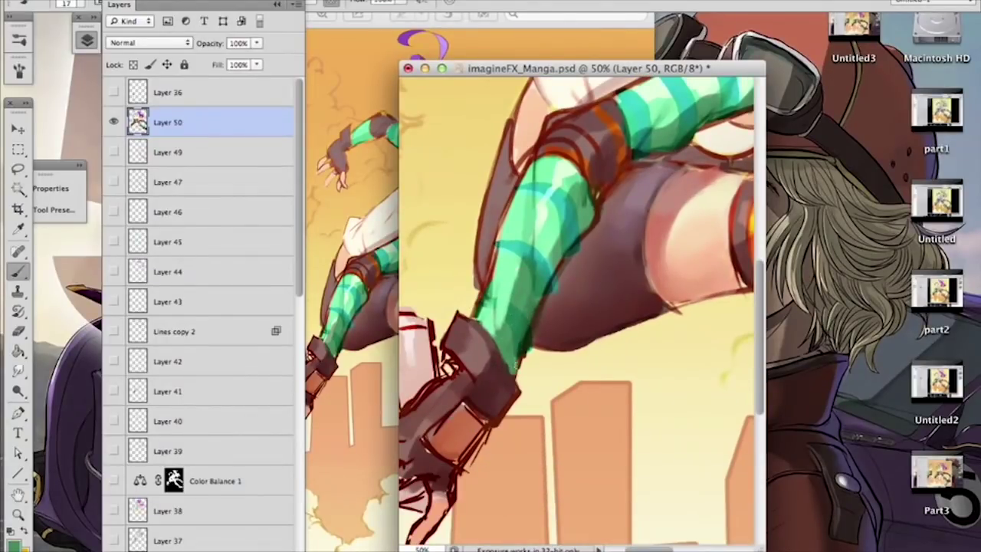
{"action": "left_click", "coordinate": [523, 329], "text": "alt"}
{"action": "left_click", "coordinate": [531, 346], "text": "alt"}
{"action": "right_click", "coordinate": [558, 309]}
{"action": "left_click_drag", "start_coordinate": [596, 362], "coordinate": [592, 364]}
{"action": "key", "text": "Return"}
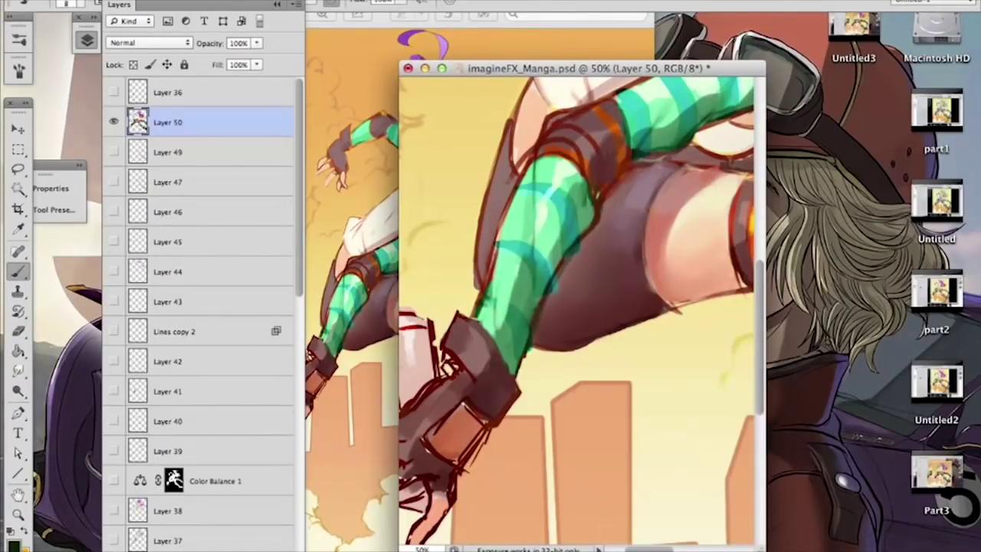
{"action": "left_click_drag", "start_coordinate": [532, 337], "coordinate": [526, 360]}
{"action": "left_click_drag", "start_coordinate": [528, 318], "coordinate": [525, 347]}
{"action": "left_click_drag", "start_coordinate": [581, 261], "coordinate": [543, 319]}
{"action": "left_click_drag", "start_coordinate": [499, 391], "coordinate": [521, 344]}
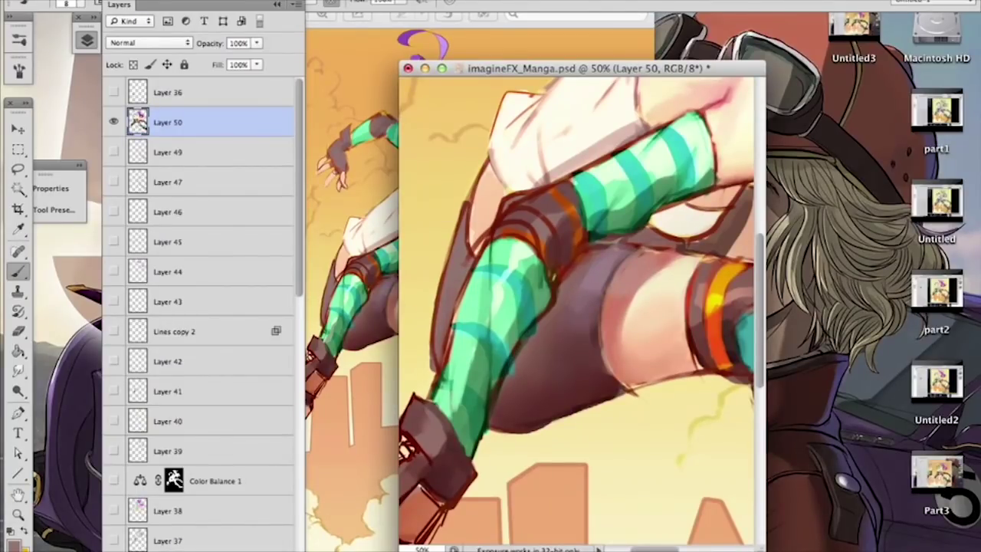
Step: Paint over the stray teal on the shorts beside the forearm sleeve in muted brown with a 19 px brush
{"action": "right_click", "coordinate": [567, 295]}
{"action": "left_click", "coordinate": [520, 357]}
{"action": "left_click_drag", "start_coordinate": [518, 348], "coordinate": [507, 376]}
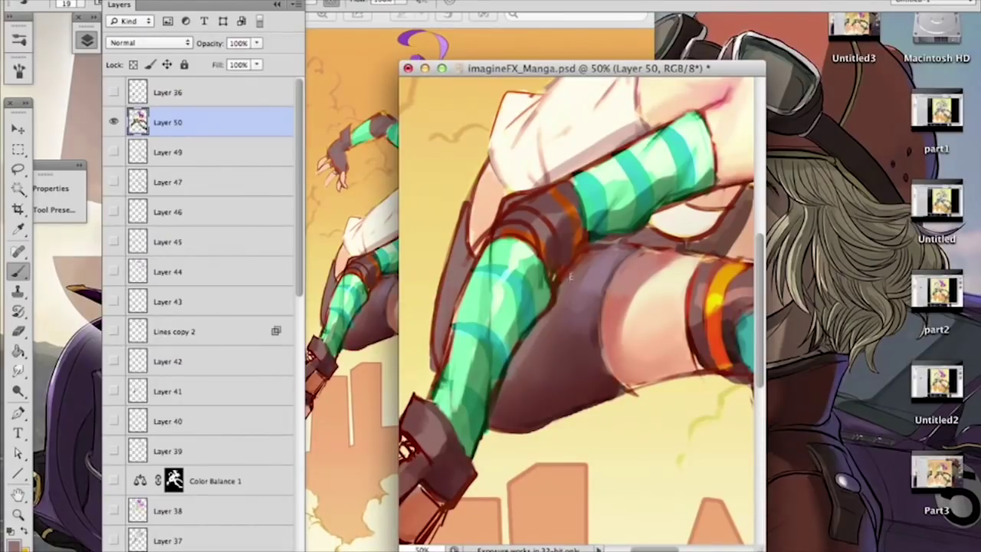
Step: Paint over the raised arm's bare skin and the upper back with sampled skin tones
{"action": "left_click_drag", "start_coordinate": [648, 193], "coordinate": [590, 316]}
{"action": "left_click", "coordinate": [501, 200], "text": "alt"}
{"action": "left_click", "coordinate": [578, 183], "text": "alt"}
{"action": "left_click_drag", "start_coordinate": [580, 161], "coordinate": [577, 232]}
{"action": "left_click", "coordinate": [576, 168], "text": "alt"}
{"action": "mouse_move", "coordinate": [680, 214]}
{"action": "left_mouse_down"}
{"action": "mouse_move", "coordinate": [613, 230]}
{"action": "mouse_move", "coordinate": [629, 196]}
{"action": "left_mouse_up"}
{"action": "left_click_drag", "start_coordinate": [575, 291], "coordinate": [651, 204]}
{"action": "left_click", "coordinate": [575, 206], "text": "alt"}
{"action": "left_click_drag", "start_coordinate": [599, 264], "coordinate": [508, 337]}
Step: Blend the shading around the shoulder and neck with sampled skin tones, enlarging the brush to 27 px
{"action": "left_click_drag", "start_coordinate": [621, 154], "coordinate": [576, 276]}
{"action": "left_click", "coordinate": [619, 195], "text": "alt"}
{"action": "left_click", "coordinate": [615, 197], "text": "alt"}
{"action": "left_click_drag", "start_coordinate": [616, 204], "coordinate": [611, 184]}
{"action": "left_click_drag", "start_coordinate": [602, 252], "coordinate": [568, 268]}
{"action": "left_click", "coordinate": [514, 319], "text": "alt"}
{"action": "right_click", "coordinate": [586, 222]}
{"action": "left_click_drag", "start_coordinate": [639, 288], "coordinate": [644, 289]}
{"action": "left_click_drag", "start_coordinate": [602, 243], "coordinate": [578, 243]}
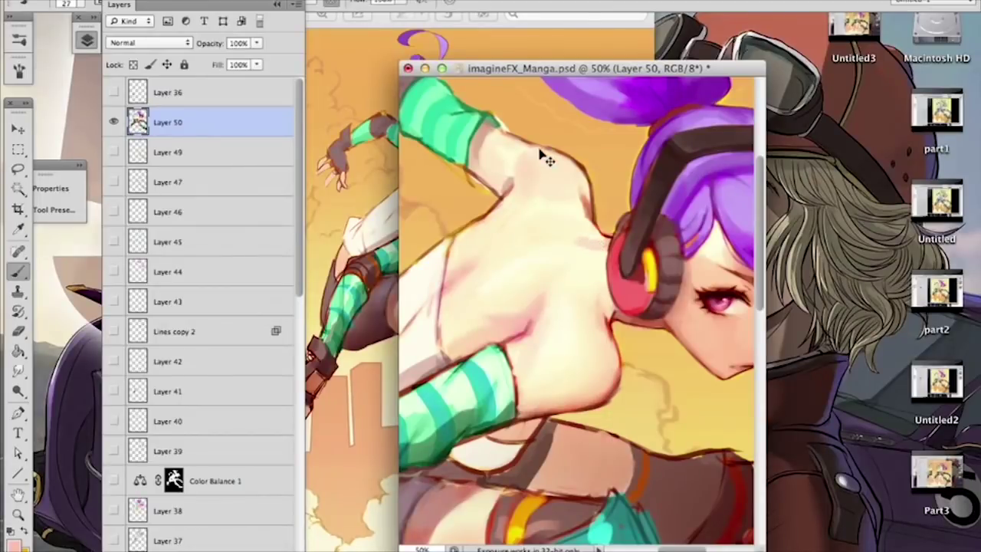
Step: Refine the underside of the near thigh and its strap with sampled dark brown, and switch to the eraser for edge cleanup
{"action": "key", "text": "super+minus"}
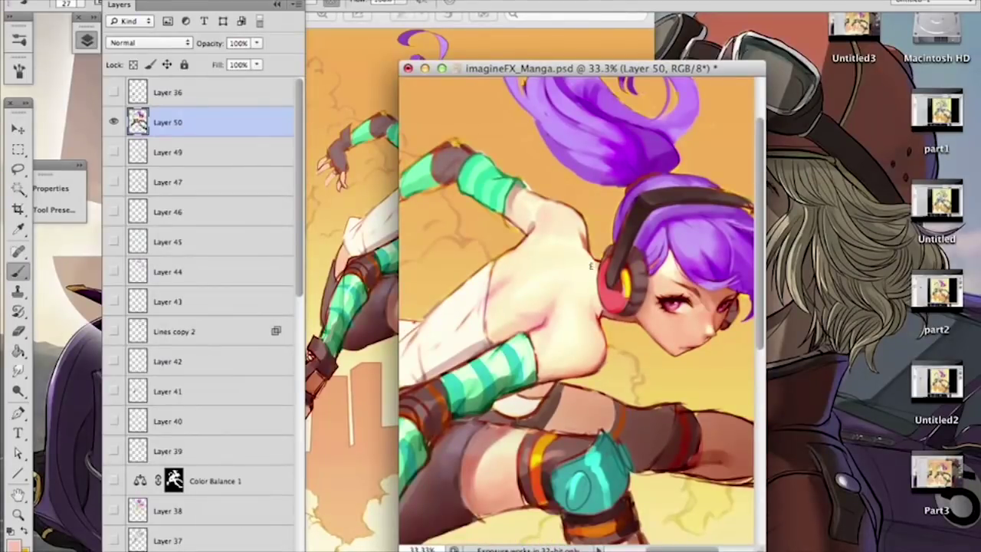
{"action": "key", "text": "super+minus"}
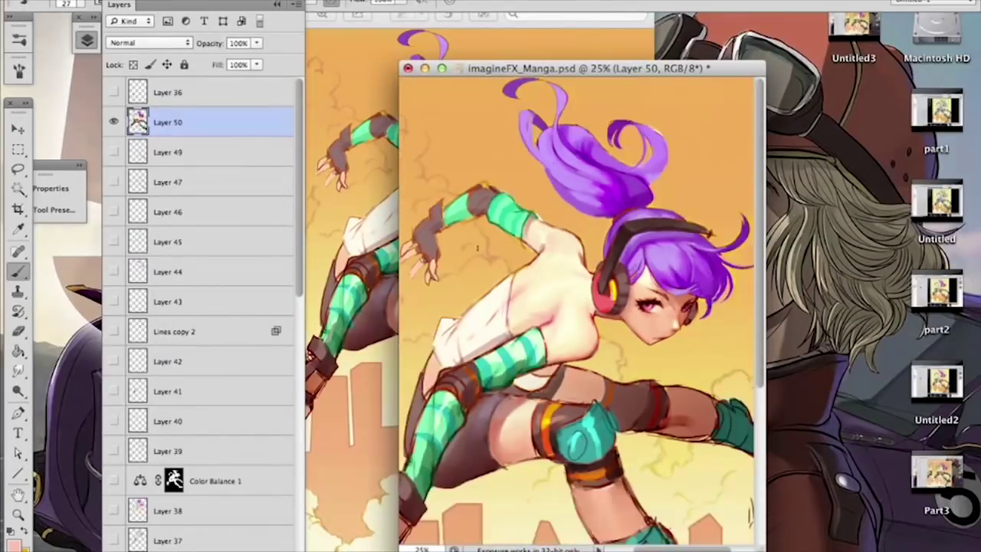
{"action": "left_click_drag", "start_coordinate": [570, 277], "coordinate": [502, 111]}
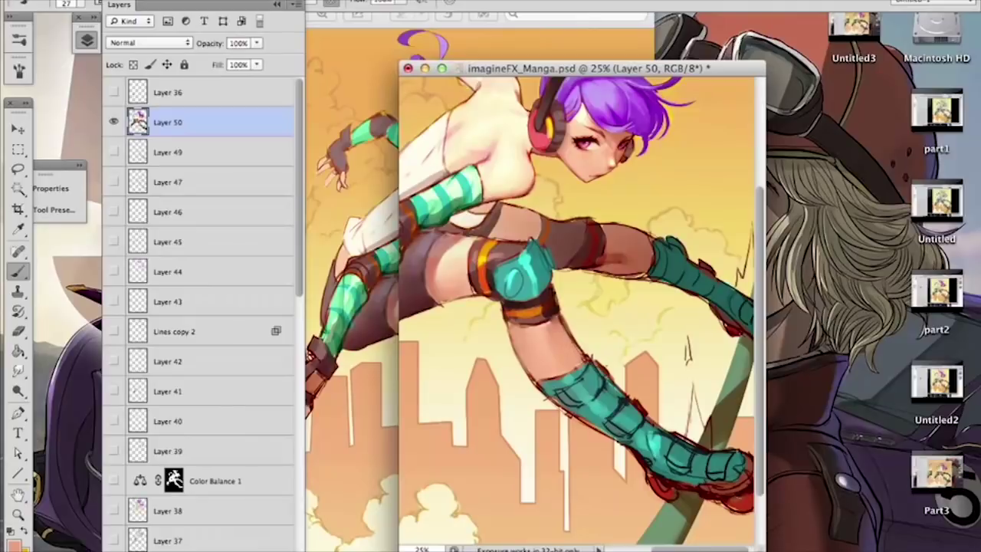
{"action": "left_click", "coordinate": [533, 314], "text": "alt"}
{"action": "left_click", "coordinate": [518, 303], "text": "alt"}
{"action": "left_click_drag", "start_coordinate": [479, 294], "coordinate": [499, 298]}
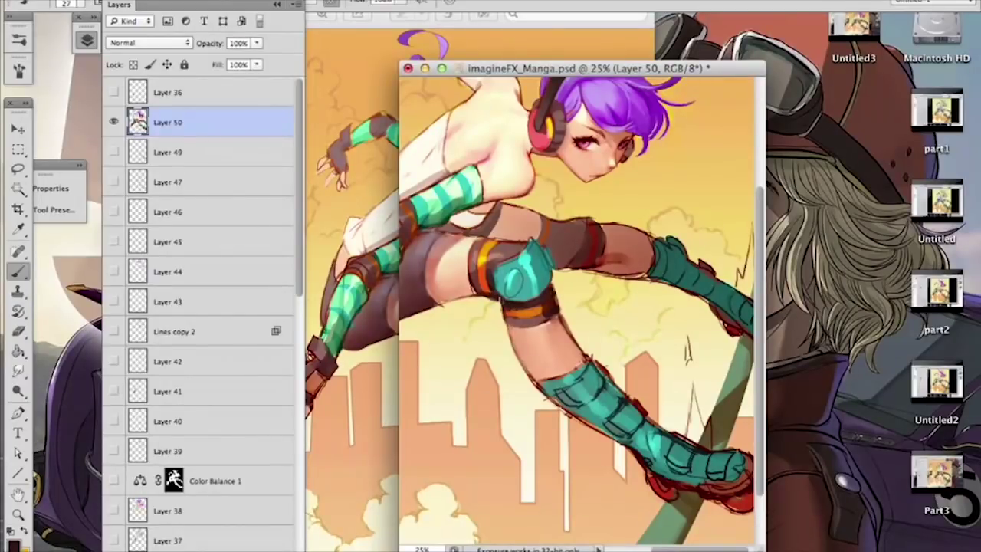
{"action": "left_click_drag", "start_coordinate": [618, 317], "coordinate": [683, 276]}
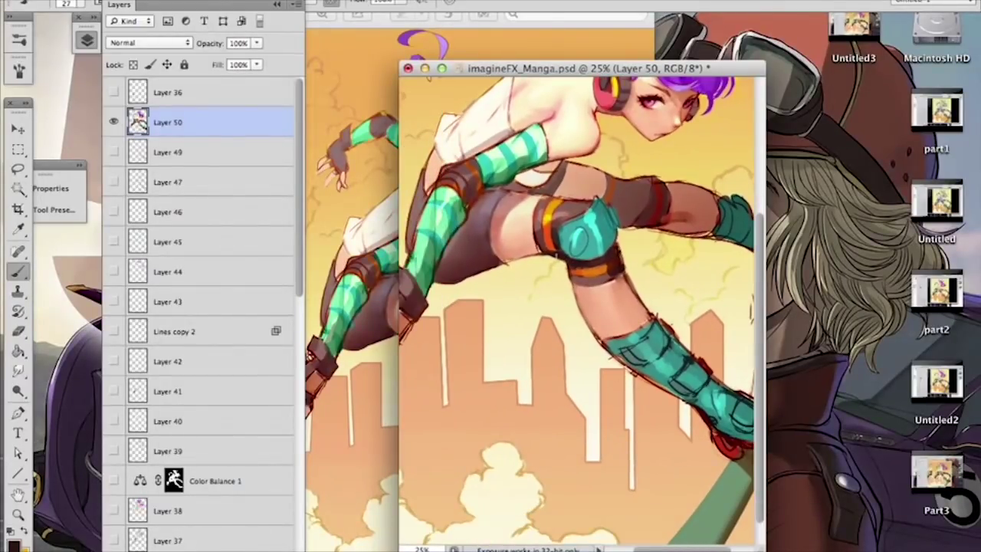
{"action": "key", "text": "e"}
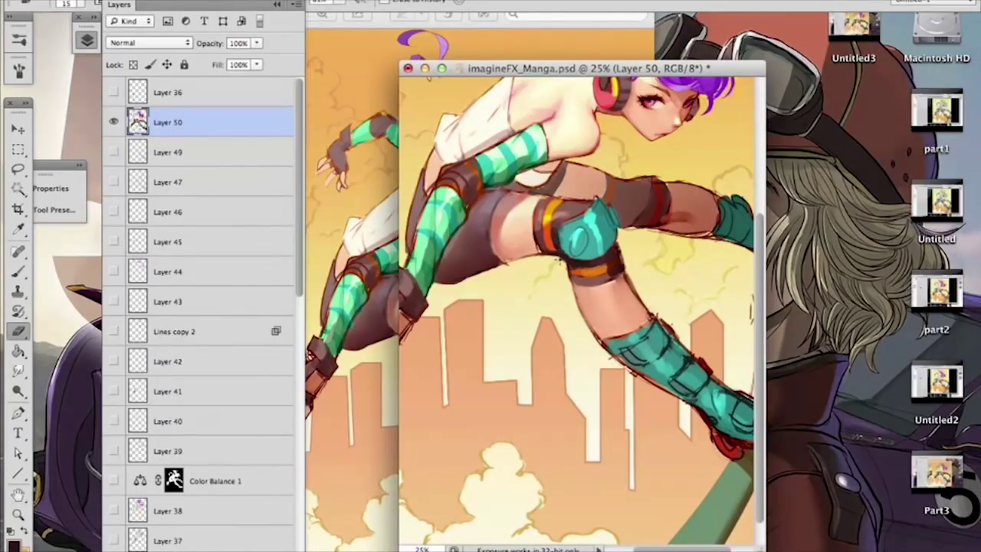
{"action": "scroll", "coordinate": [578, 337], "scroll_direction": "left", "scroll_amount": 5}
{"action": "scroll", "coordinate": [578, 337], "scroll_direction": "up", "scroll_amount": 4}
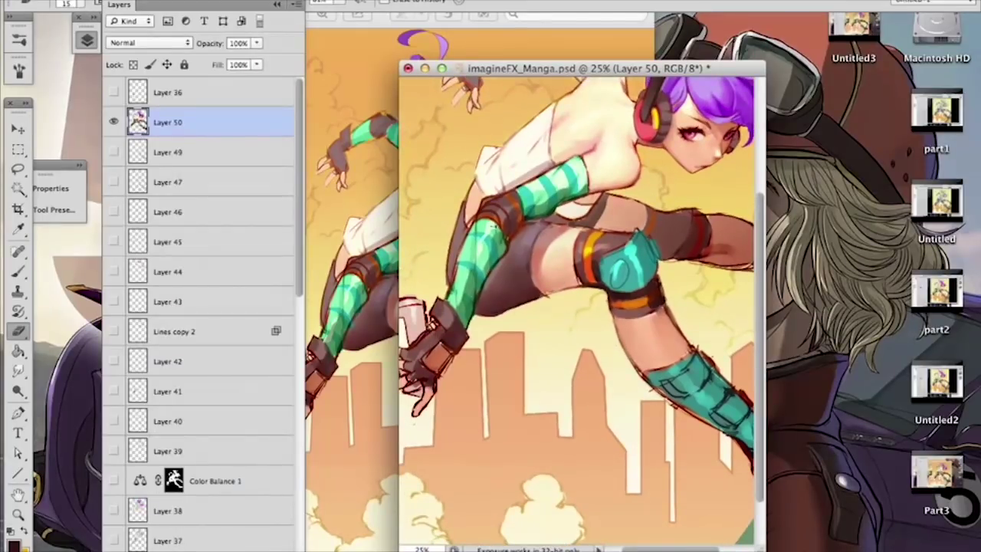
Step: Paint the base of the ponytail with red sampled from the headphones, using an 18 px brush
{"action": "key", "text": "b"}
{"action": "left_click", "coordinate": [535, 292], "text": "alt"}
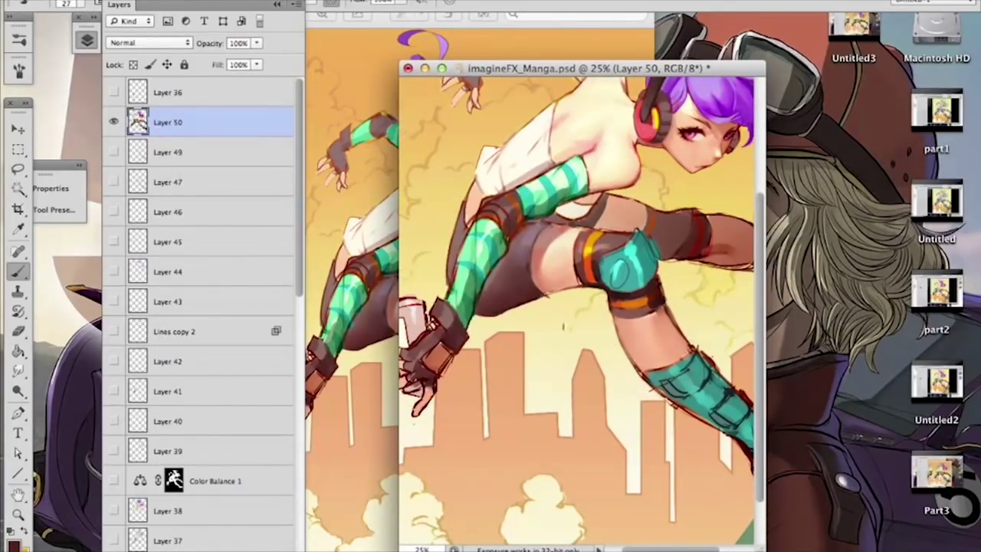
{"action": "right_click", "coordinate": [590, 234]}
{"action": "left_click_drag", "start_coordinate": [623, 270], "coordinate": [616, 270]}
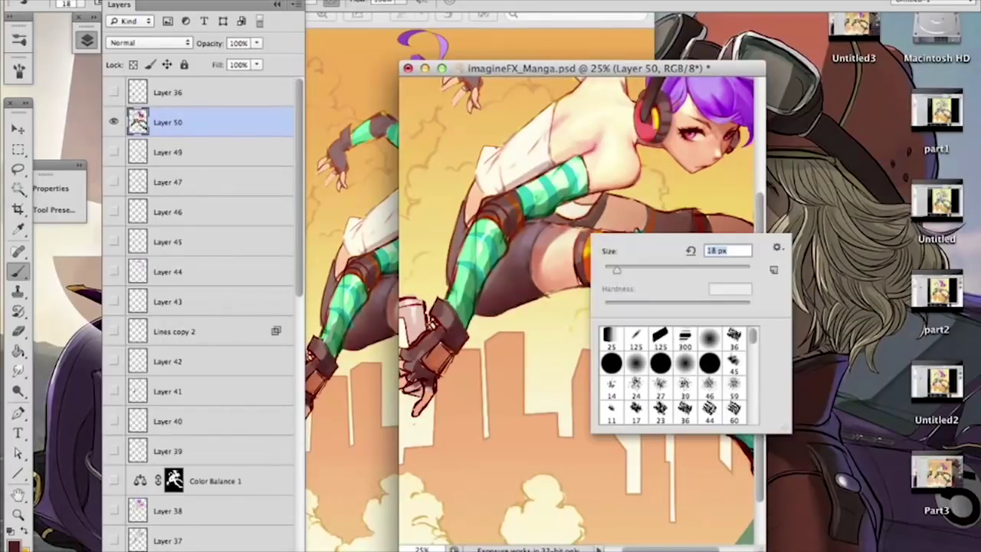
{"action": "key", "text": "Return"}
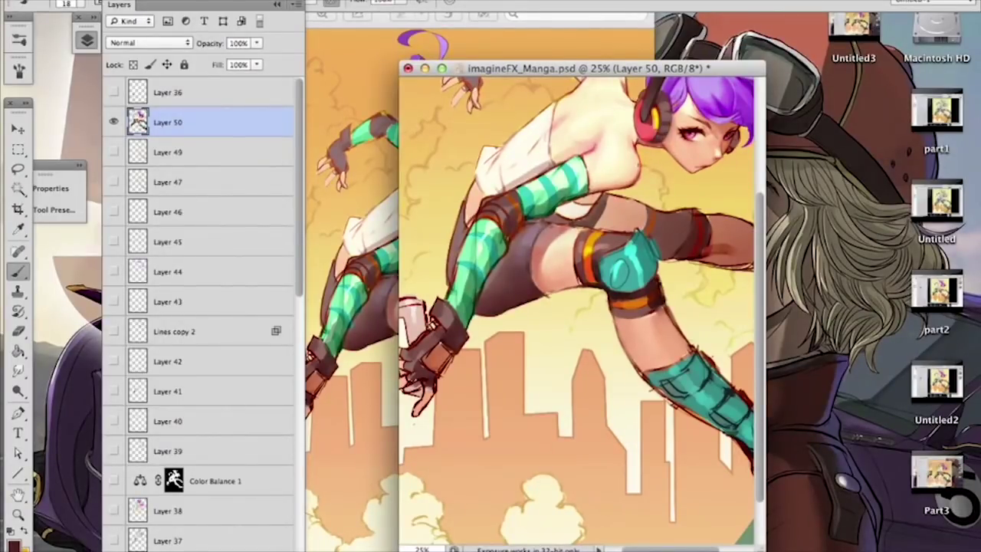
{"action": "left_click_drag", "start_coordinate": [591, 263], "coordinate": [526, 418]}
{"action": "left_click", "coordinate": [583, 284], "text": "alt"}
{"action": "left_click_drag", "start_coordinate": [596, 197], "coordinate": [608, 188]}
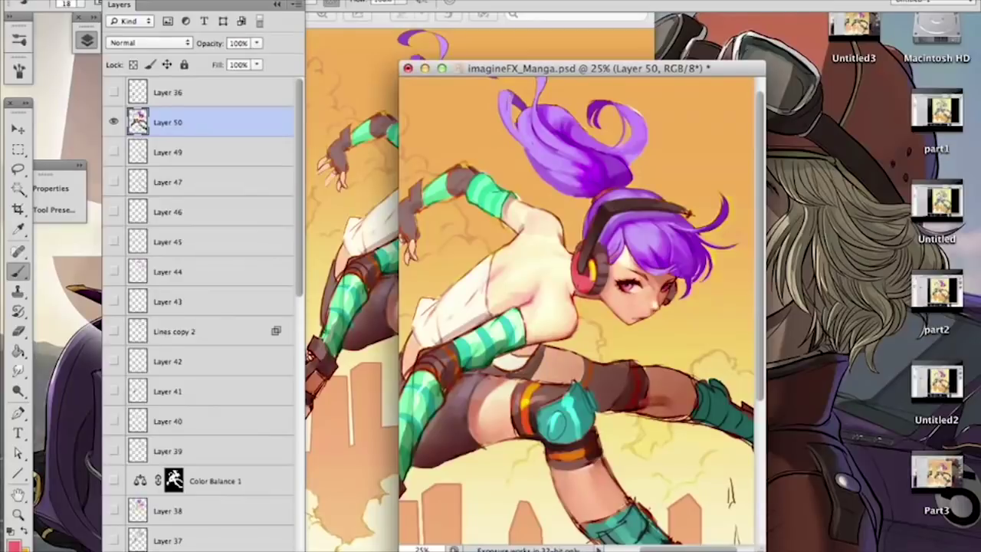
{"action": "key", "text": "super+minus"}
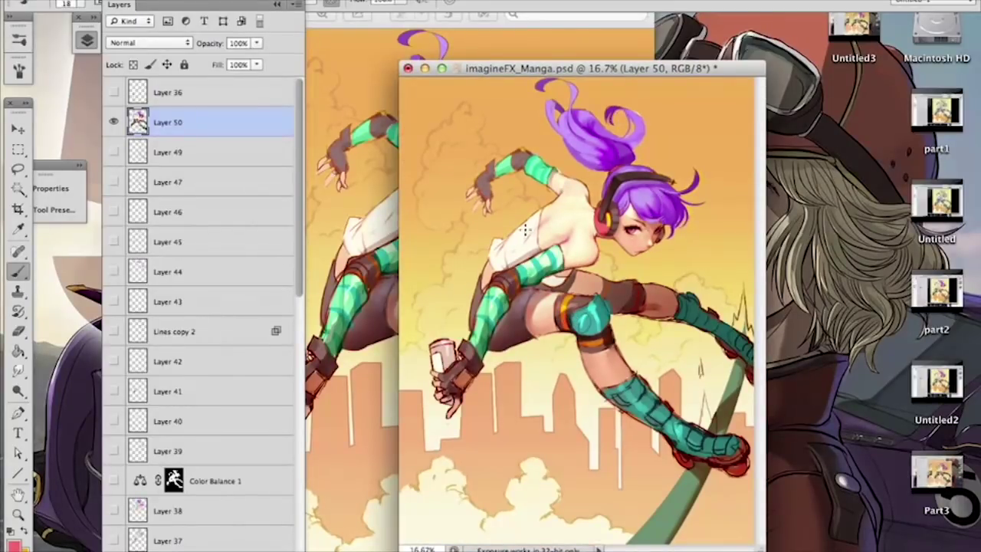
Step: Try a stroke of sampled purple on the hair with an enlarged brush
{"action": "left_click", "coordinate": [555, 164], "text": "alt"}
{"action": "right_click", "coordinate": [584, 208]}
{"action": "left_click_drag", "start_coordinate": [618, 251], "coordinate": [625, 251]}
{"action": "key", "text": "Return"}
{"action": "key", "text": "super+plus"}
{"action": "left_click_drag", "start_coordinate": [619, 284], "coordinate": [620, 357]}
{"action": "left_click", "coordinate": [661, 153], "text": "alt"}
{"action": "mouse_move", "coordinate": [641, 146]}
{"action": "left_mouse_down"}
{"action": "mouse_move", "coordinate": [632, 132]}
{"action": "mouse_move", "coordinate": [622, 144]}
{"action": "left_mouse_up"}
{"action": "key", "text": "super+z"}
Step: Shade the ponytail in sampled purple with the brush enlarged to 58 px inside Layer 50's loaded selection, and deselect
{"action": "right_click", "coordinate": [640, 143]}
{"action": "left_click", "coordinate": [678, 186]}
{"action": "left_click", "coordinate": [614, 151], "text": "alt"}
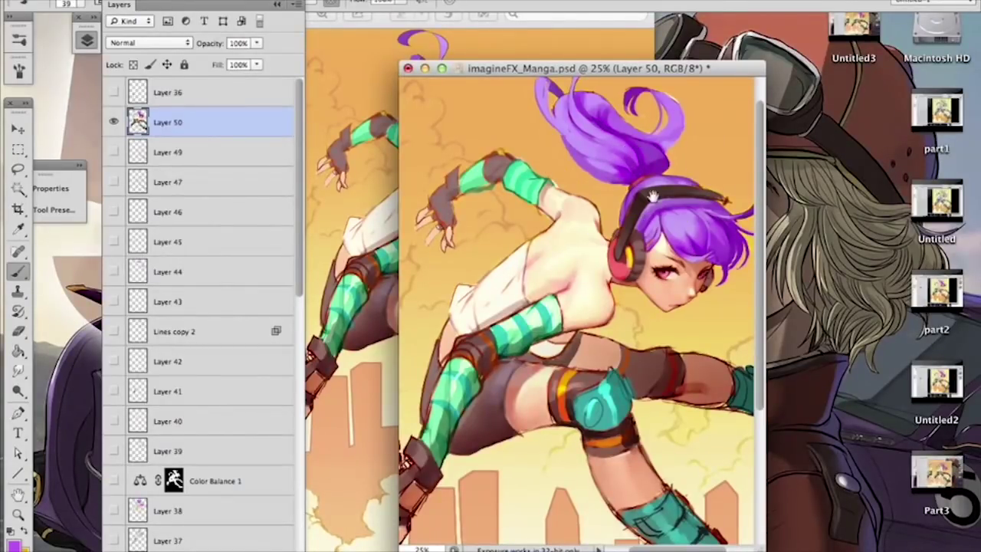
{"action": "left_click_drag", "start_coordinate": [625, 154], "coordinate": [590, 185]}
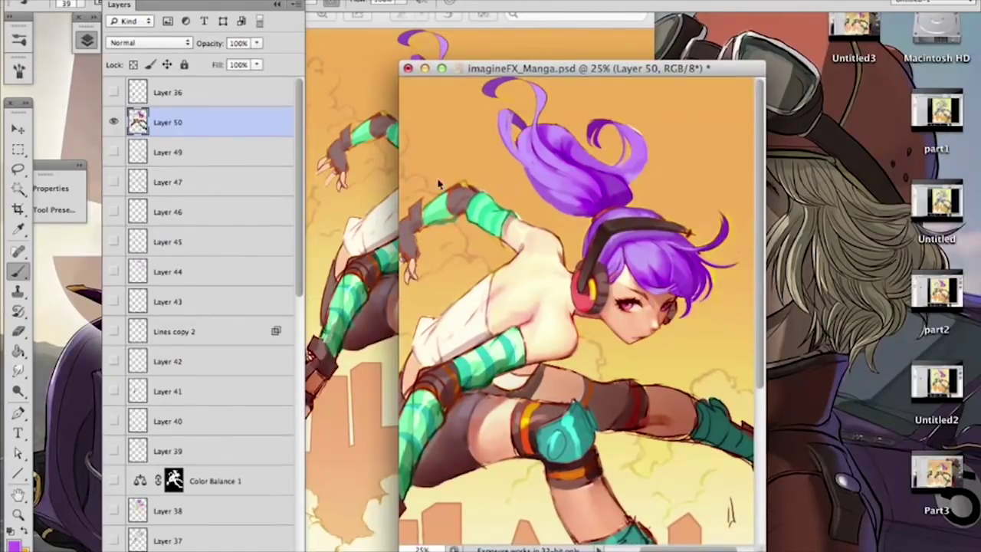
{"action": "left_click", "coordinate": [139, 127], "text": "super"}
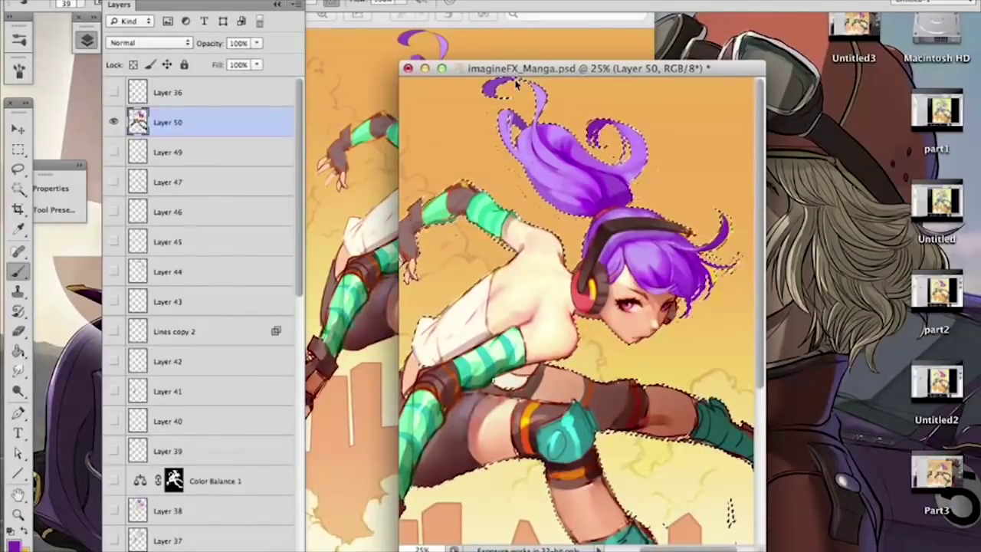
{"action": "right_click", "coordinate": [590, 150]}
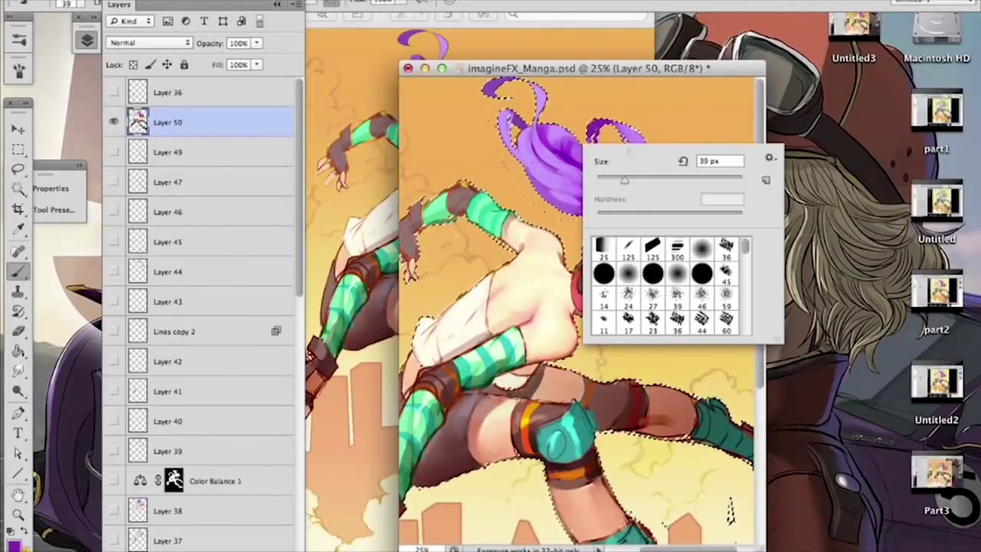
{"action": "left_click_drag", "start_coordinate": [624, 180], "coordinate": [637, 180]}
{"action": "left_click", "coordinate": [626, 89]}
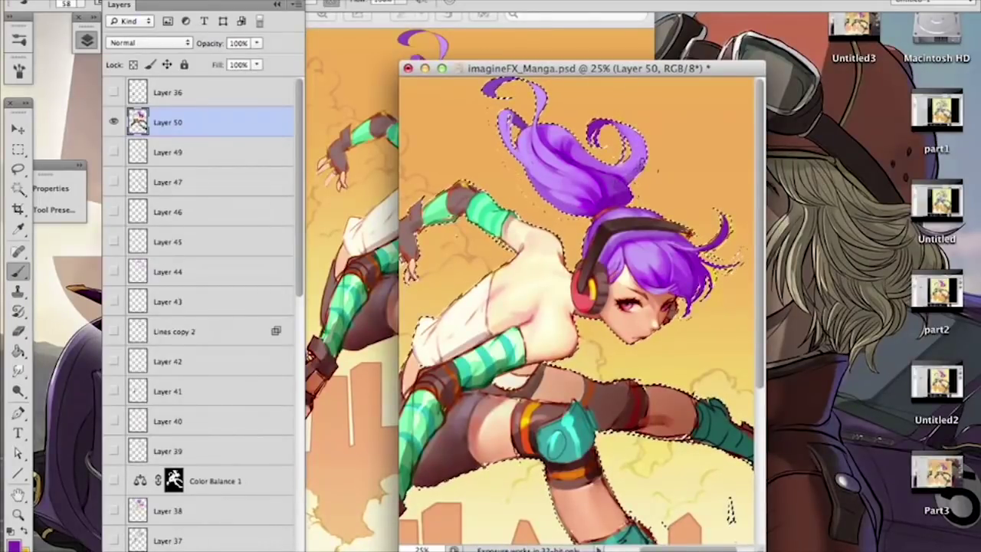
{"action": "scroll", "coordinate": [640, 220], "scroll_direction": "down", "scroll_amount": 3}
{"action": "left_click_drag", "start_coordinate": [641, 225], "coordinate": [666, 194]}
{"action": "key", "text": "super+d"}
Step: Touch up the area between the thighs below the upper-arm sleeve with sampled brown and a 19 px brush
{"action": "key", "text": "super+plus"}
{"action": "mouse_move", "coordinate": [623, 233]}
{"action": "left_mouse_down"}
{"action": "mouse_move", "coordinate": [560, 260]}
{"action": "mouse_move", "coordinate": [647, 160]}
{"action": "left_mouse_up"}
{"action": "left_click", "coordinate": [566, 174], "text": "alt"}
{"action": "right_click", "coordinate": [571, 168]}
{"action": "left_click_drag", "start_coordinate": [618, 210], "coordinate": [608, 211]}
{"action": "left_click", "coordinate": [555, 185]}
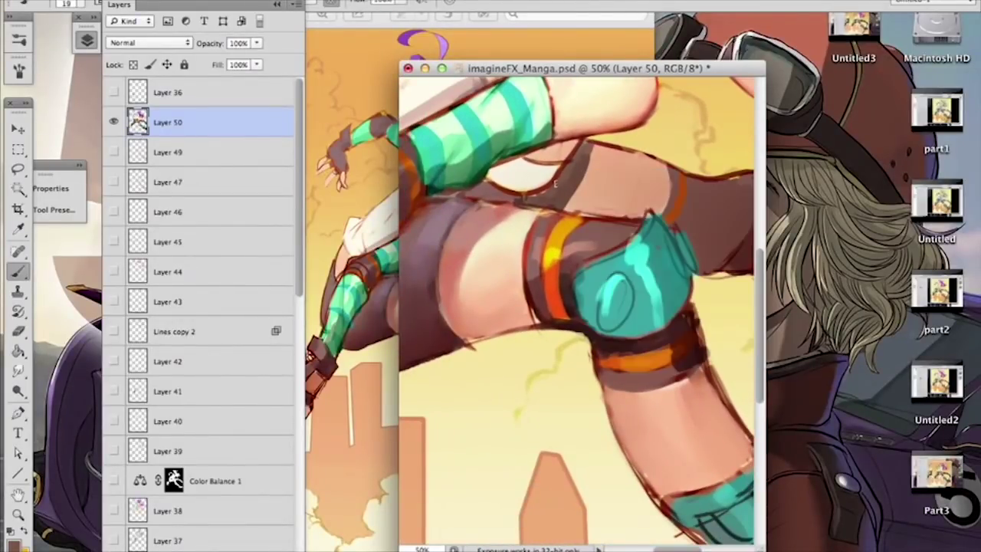
{"action": "left_click_drag", "start_coordinate": [478, 224], "coordinate": [562, 213]}
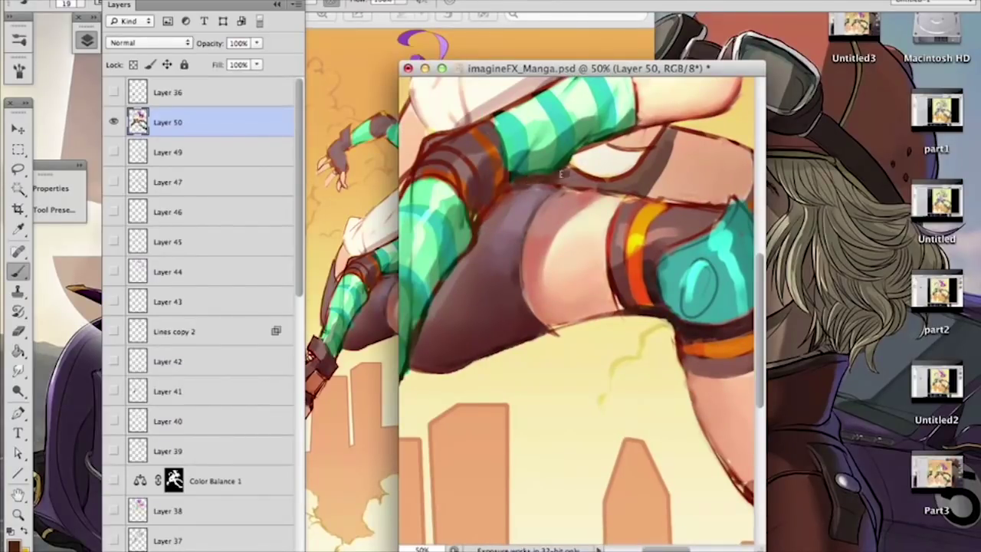
Step: Define the underside of the near upper-arm sleeve with sampled dark green, using a 12 px brush
{"action": "left_click", "coordinate": [564, 175], "text": "alt"}
{"action": "left_click", "coordinate": [522, 172], "text": "alt"}
{"action": "right_click", "coordinate": [556, 183]}
{"action": "left_click", "coordinate": [582, 211]}
{"action": "left_click", "coordinate": [512, 179]}
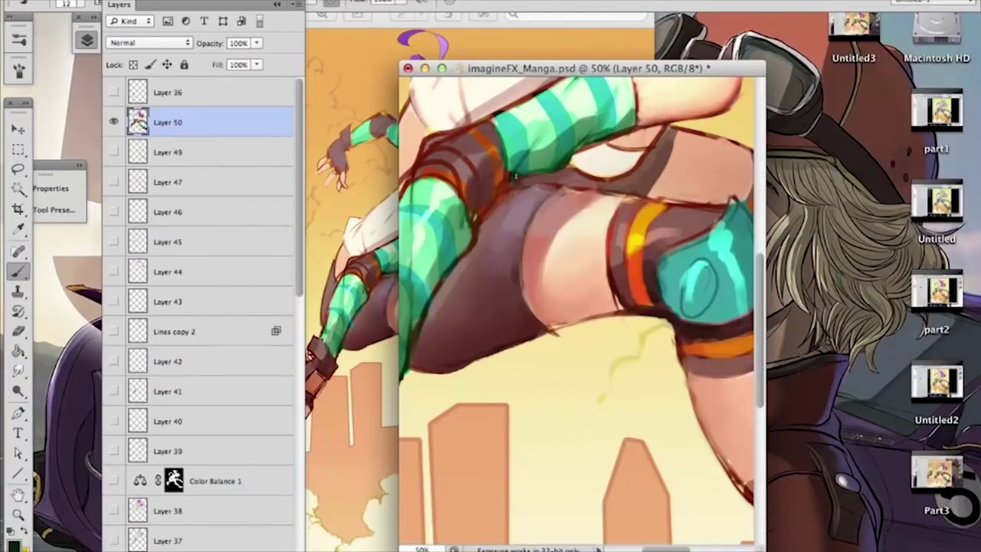
{"action": "left_click_drag", "start_coordinate": [525, 176], "coordinate": [553, 174]}
{"action": "left_click_drag", "start_coordinate": [566, 226], "coordinate": [541, 257]}
Step: Clean up the cuff of the near upper-arm sleeve with sampled skin and green tones
{"action": "mouse_move", "coordinate": [603, 94]}
{"action": "left_mouse_down"}
{"action": "mouse_move", "coordinate": [612, 151]}
{"action": "mouse_move", "coordinate": [616, 115]}
{"action": "left_mouse_up"}
{"action": "key", "text": "super+z"}
{"action": "left_click", "coordinate": [609, 147], "text": "alt"}
{"action": "left_click", "coordinate": [624, 123], "text": "alt"}
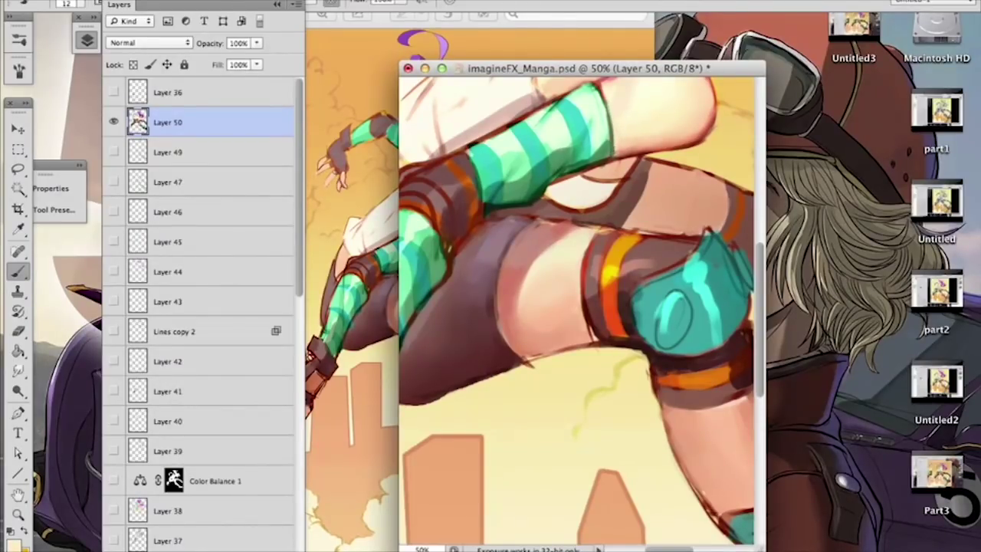
{"action": "scroll", "coordinate": [612, 127], "scroll_direction": "up", "scroll_amount": 3}
{"action": "left_click", "coordinate": [596, 133], "text": "alt"}
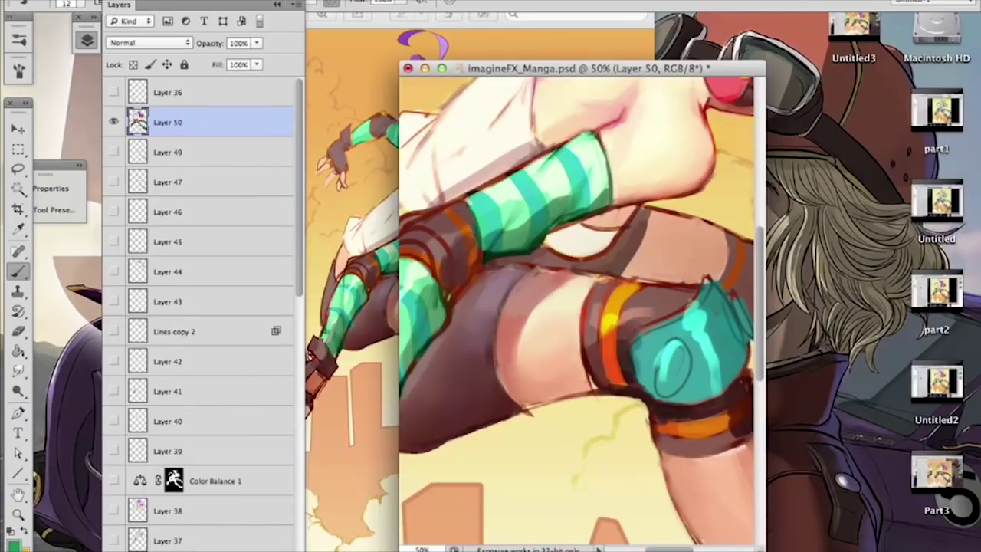
{"action": "left_click", "coordinate": [596, 137], "text": "alt"}
{"action": "mouse_move", "coordinate": [597, 231]}
{"action": "left_mouse_down"}
{"action": "mouse_move", "coordinate": [626, 247]}
{"action": "mouse_move", "coordinate": [623, 259]}
{"action": "left_mouse_up"}
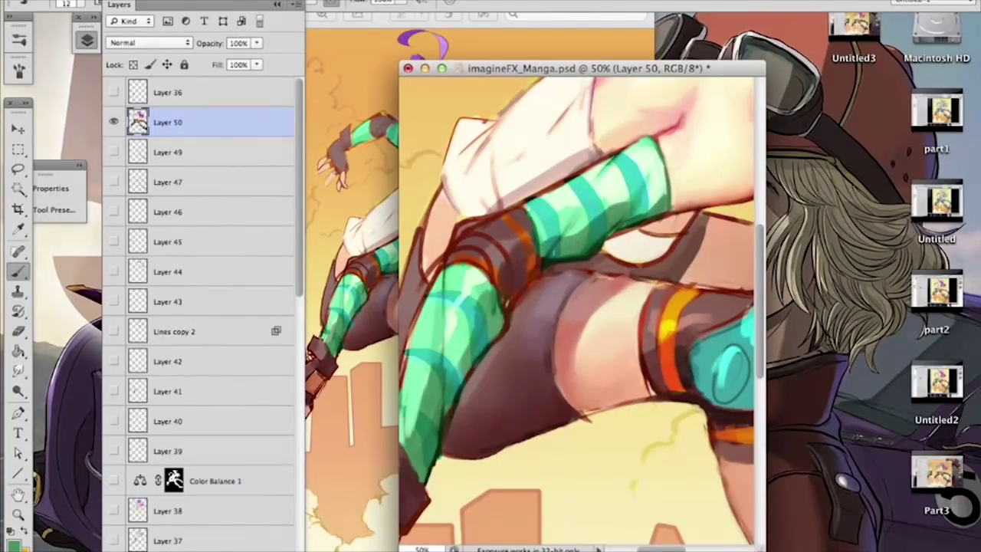
Step: Refine the stripes and upper edge of the near upper-arm sleeve with short 12 px strokes
{"action": "scroll", "coordinate": [461, 182], "scroll_direction": "left", "scroll_amount": 3}
{"action": "scroll", "coordinate": [461, 183], "scroll_direction": "down", "scroll_amount": 1}
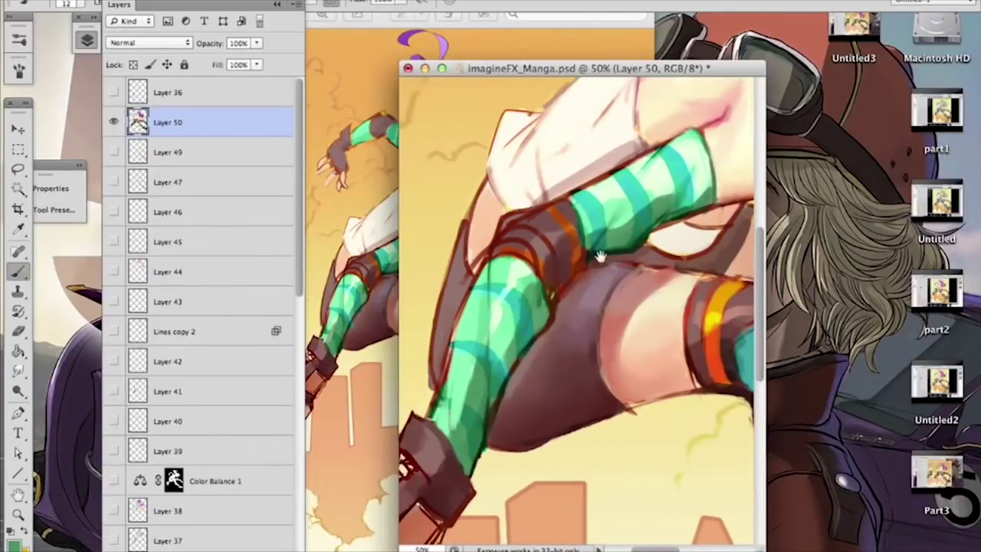
{"action": "left_click_drag", "start_coordinate": [609, 180], "coordinate": [630, 169]}
{"action": "left_click_drag", "start_coordinate": [646, 201], "coordinate": [623, 217]}
{"action": "left_click_drag", "start_coordinate": [655, 164], "coordinate": [691, 137]}
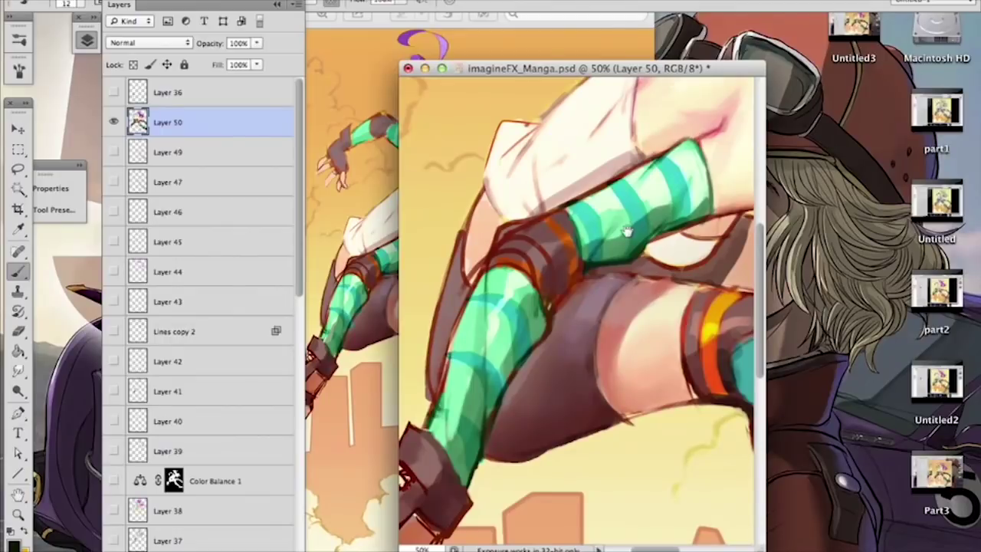
{"action": "scroll", "coordinate": [629, 224], "scroll_direction": "up", "scroll_amount": 3}
Step: Touch up the shirt's side seam with sampled skin and cream tones, and the raised arm's sleeve with sampled green
{"action": "left_click", "coordinate": [649, 226], "text": "alt"}
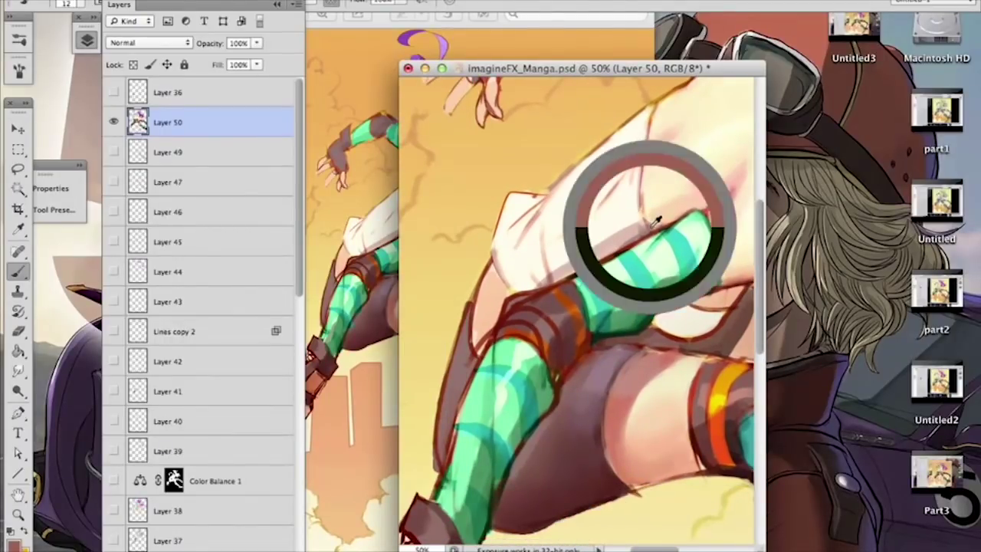
{"action": "left_click", "coordinate": [651, 197], "text": "alt"}
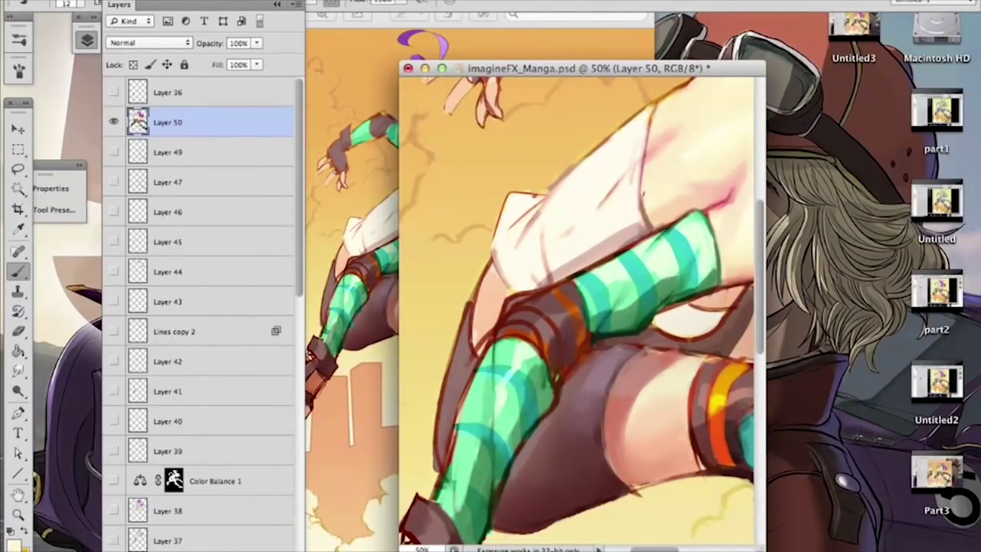
{"action": "scroll", "coordinate": [651, 205], "scroll_direction": "up", "scroll_amount": 5}
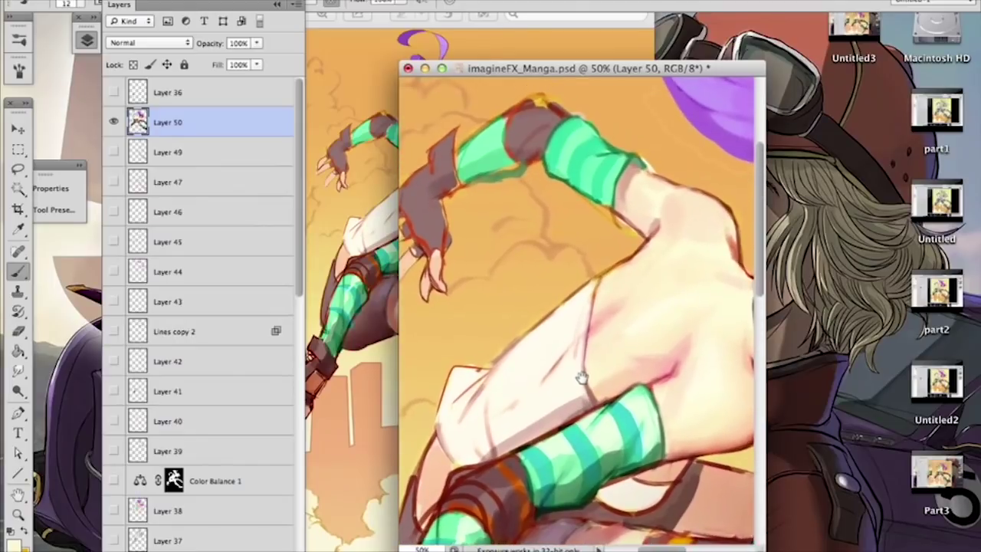
{"action": "left_click", "coordinate": [573, 178], "text": "alt"}
{"action": "left_click_drag", "start_coordinate": [598, 201], "coordinate": [641, 245]}
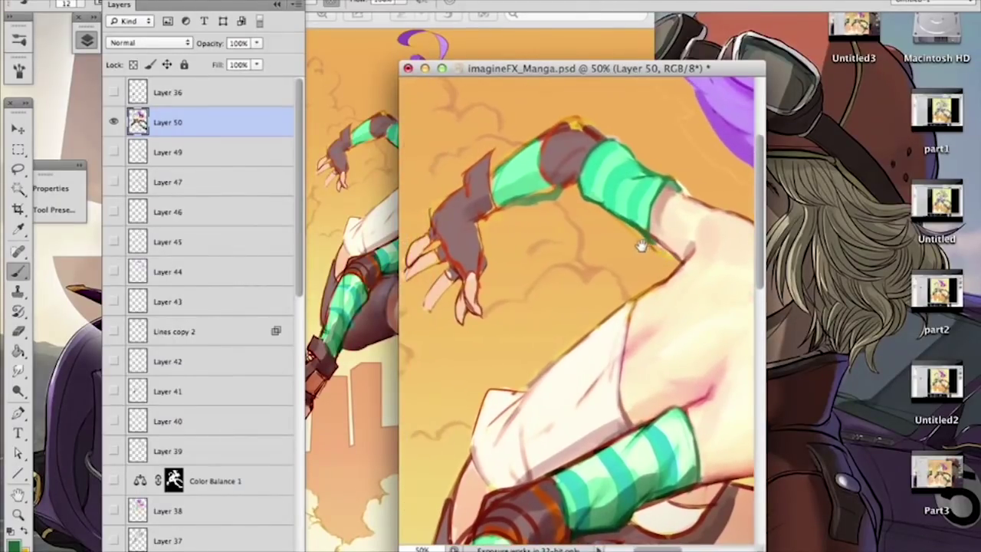
{"action": "scroll", "coordinate": [640, 245], "scroll_direction": "down", "scroll_amount": 8}
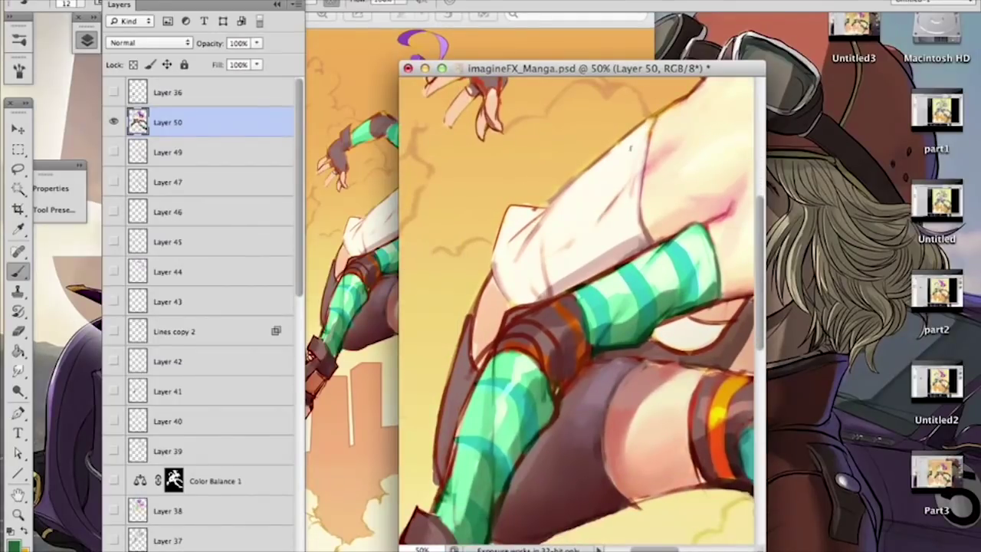
Step: Strengthen the shirt's back outline with a sampled dark tone and clean its flared hem with sampled white
{"action": "left_click", "coordinate": [689, 90], "text": "alt"}
{"action": "left_click_drag", "start_coordinate": [613, 149], "coordinate": [574, 182]}
{"action": "left_click", "coordinate": [532, 208], "text": "alt"}
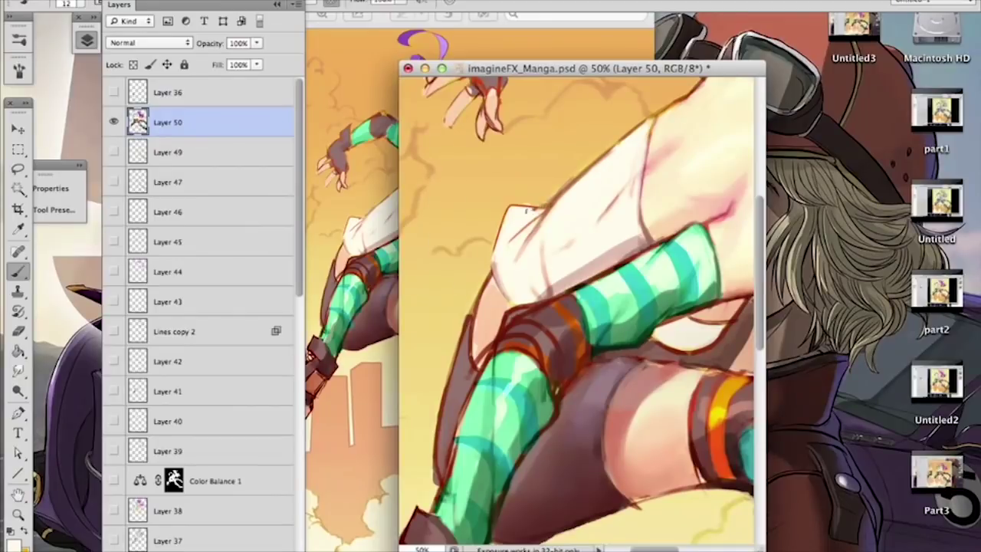
{"action": "key", "text": "e"}
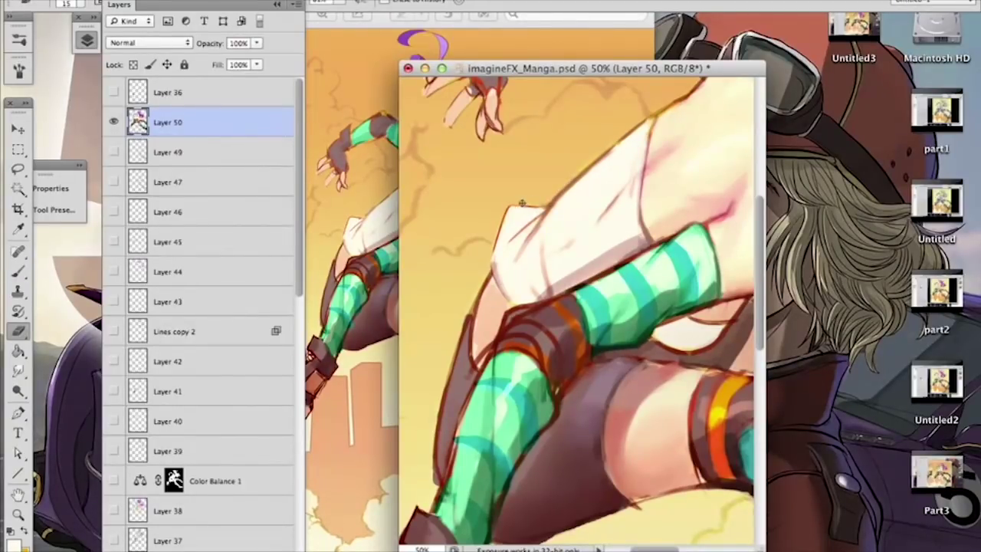
{"action": "scroll", "coordinate": [529, 202], "scroll_direction": "up", "scroll_amount": 1}
{"action": "key", "text": "b"}
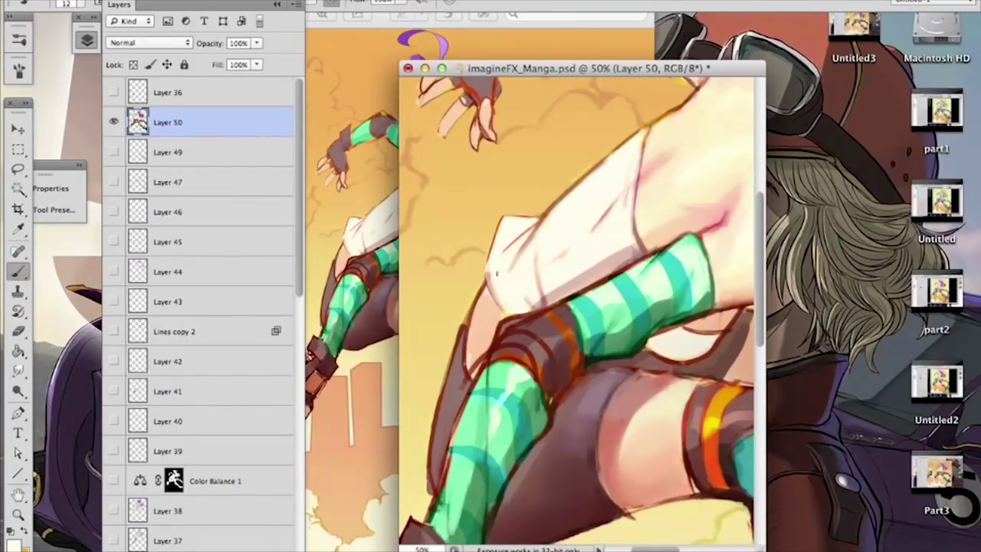
{"action": "mouse_move", "coordinate": [488, 274]}
{"action": "left_mouse_down"}
{"action": "mouse_move", "coordinate": [501, 307]}
{"action": "mouse_move", "coordinate": [569, 216]}
{"action": "left_mouse_up"}
Step: Refine the hip outline beside the forearm sleeve with sampled dark red and the eraser
{"action": "left_click", "coordinate": [507, 253], "text": "alt"}
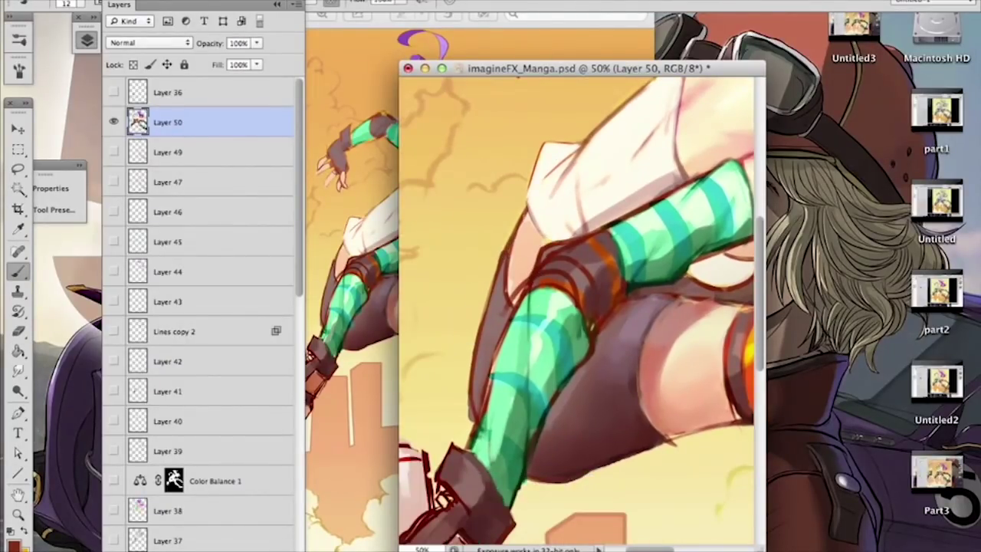
{"action": "scroll", "coordinate": [509, 314], "scroll_direction": "down", "scroll_amount": 8}
{"action": "scroll", "coordinate": [509, 314], "scroll_direction": "left", "scroll_amount": 5}
{"action": "key", "text": "e"}
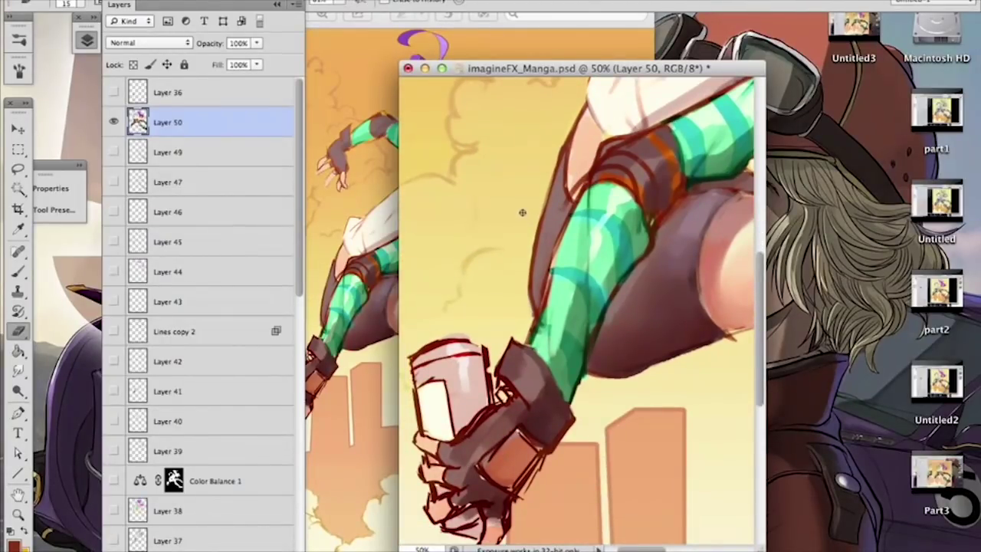
{"action": "left_click_drag", "start_coordinate": [574, 327], "coordinate": [575, 265]}
Step: Repaint the stripes and outer edge of the near forearm sleeve with sampled teal and light green tones
{"action": "key", "text": "b"}
{"action": "left_click", "coordinate": [563, 227], "text": "alt"}
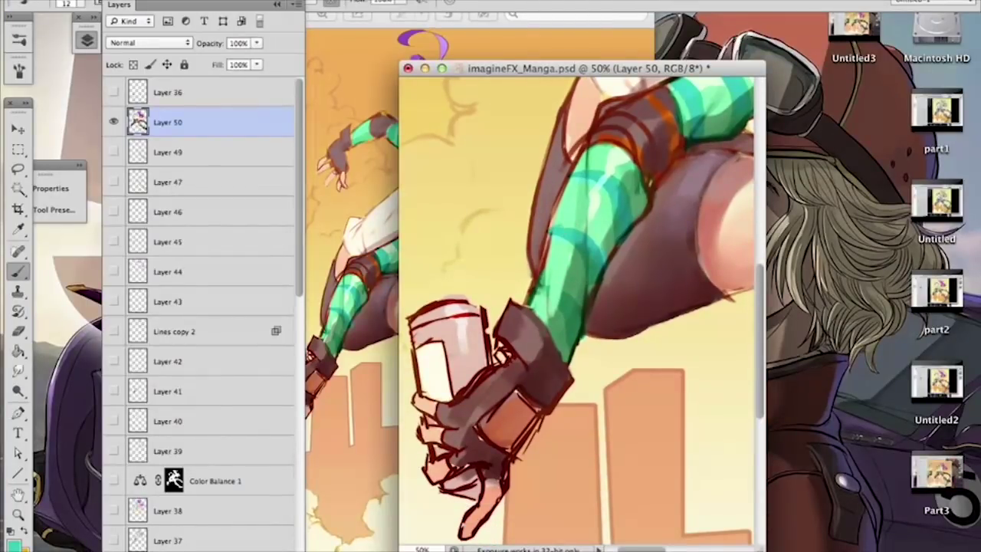
{"action": "left_click", "coordinate": [586, 236], "text": "alt"}
{"action": "left_click", "coordinate": [574, 225], "text": "alt"}
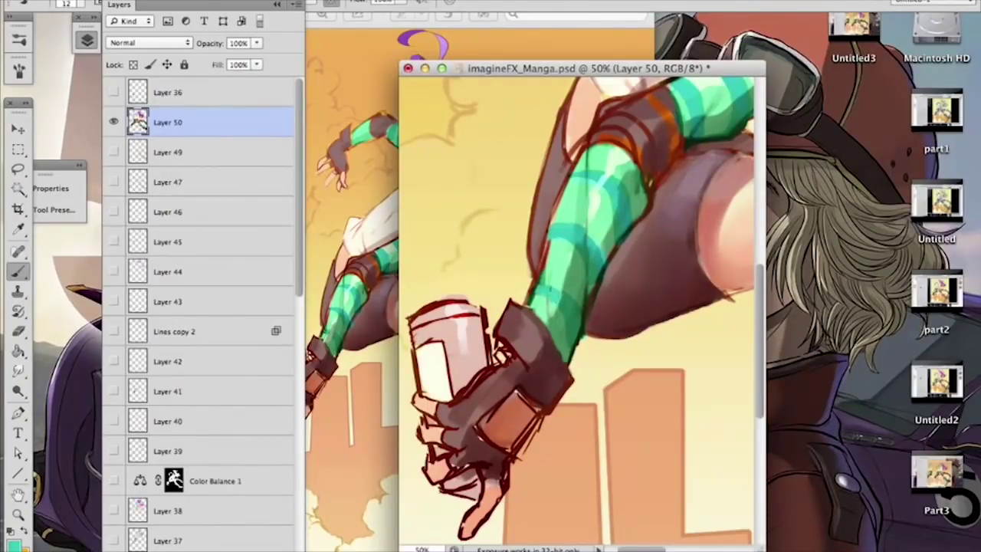
{"action": "left_click", "coordinate": [540, 295], "text": "alt"}
{"action": "left_click", "coordinate": [551, 252], "text": "alt"}
{"action": "left_click_drag", "start_coordinate": [550, 241], "coordinate": [542, 280]}
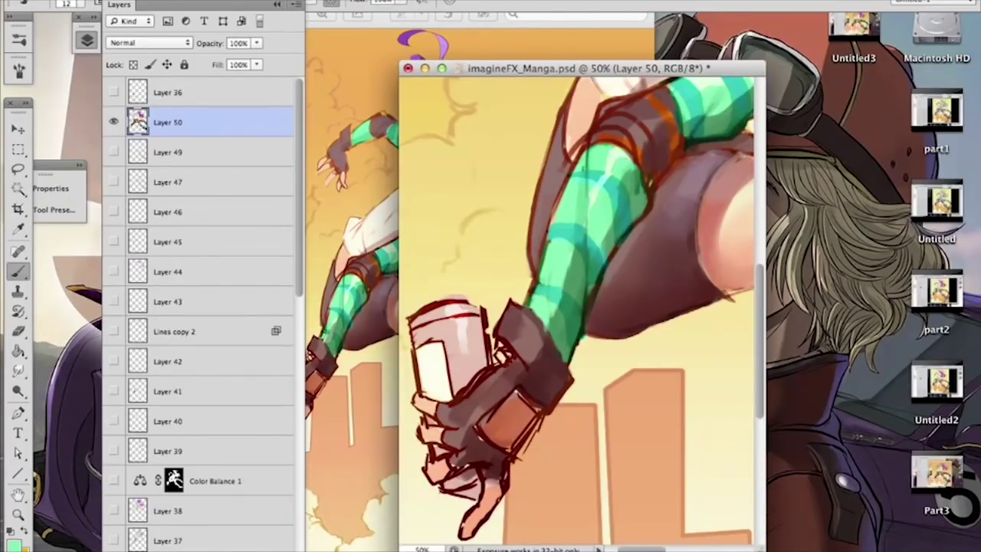
{"action": "left_click", "coordinate": [613, 154], "text": "alt"}
{"action": "left_click", "coordinate": [609, 156], "text": "alt"}
{"action": "left_click_drag", "start_coordinate": [612, 245], "coordinate": [571, 259]}
Step: Blend the top of the near thigh beside the shorts' hem with a sampled dusky pink and a 22 px brush
{"action": "left_click", "coordinate": [499, 216], "text": "alt"}
{"action": "right_click", "coordinate": [498, 215]}
{"action": "left_click", "coordinate": [482, 213]}
{"action": "left_click_drag", "start_coordinate": [530, 232], "coordinate": [547, 330]}
{"action": "left_click_drag", "start_coordinate": [622, 287], "coordinate": [618, 194]}
{"action": "left_click", "coordinate": [586, 228]}
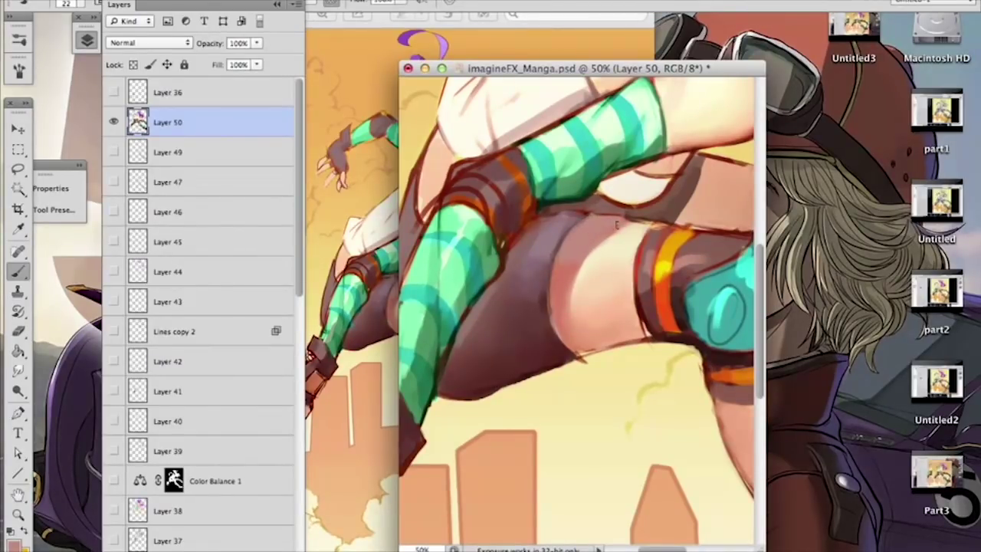
Step: Sharpen the edge between the shorts and the elbow pad with sampled dark brown, using a 12 px brush
{"action": "right_click", "coordinate": [566, 224]}
{"action": "left_click_drag", "start_coordinate": [628, 250], "coordinate": [624, 250]}
{"action": "left_click", "coordinate": [554, 217]}
{"action": "left_click", "coordinate": [557, 366], "text": "alt"}
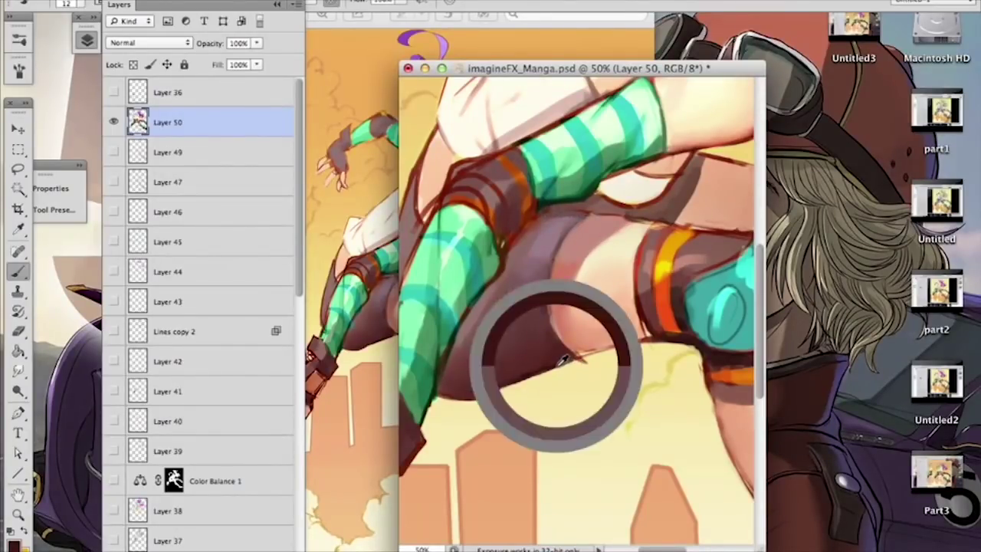
{"action": "mouse_move", "coordinate": [542, 217]}
{"action": "left_mouse_down"}
{"action": "mouse_move", "coordinate": [584, 214]}
{"action": "mouse_move", "coordinate": [534, 220]}
{"action": "mouse_move", "coordinate": [515, 241]}
{"action": "left_mouse_up"}
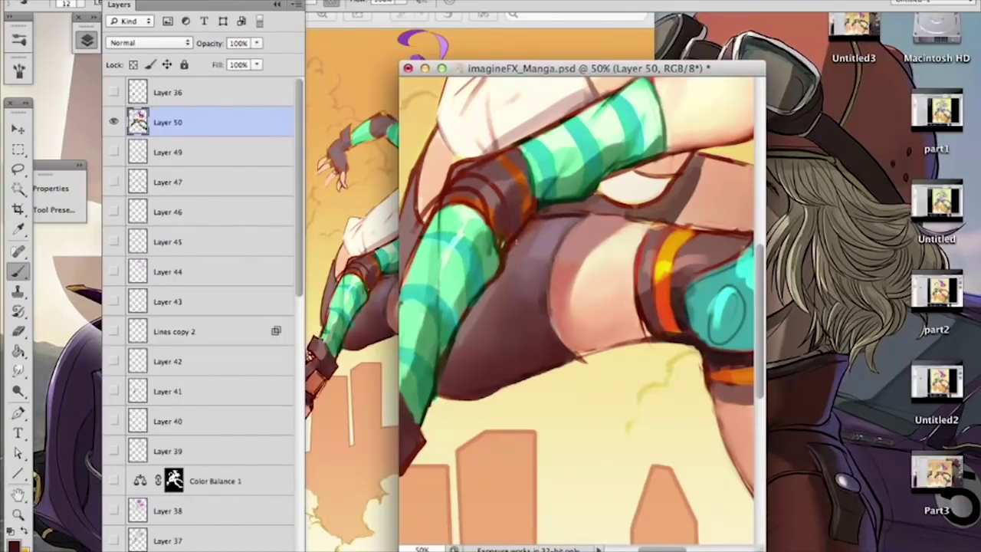
{"action": "left_click_drag", "start_coordinate": [516, 201], "coordinate": [509, 234]}
{"action": "key", "text": "super+minus"}
{"action": "key", "text": "super+minus"}
{"action": "left_click_drag", "start_coordinate": [659, 277], "coordinate": [598, 309]}
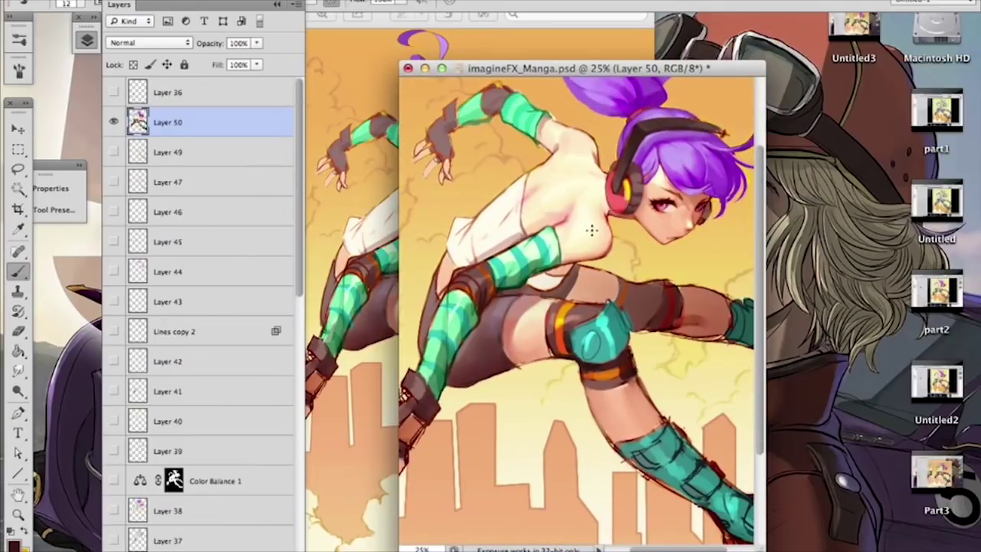
Step: Repaint the skin of the far leg below its thigh band with sampled skin tones, using a 40 px brush
{"action": "left_click_drag", "start_coordinate": [626, 262], "coordinate": [619, 234]}
{"action": "left_click", "coordinate": [694, 270], "text": "alt"}
{"action": "right_click", "coordinate": [696, 268]}
{"action": "left_click_drag", "start_coordinate": [727, 302], "coordinate": [732, 303]}
{"action": "left_click", "coordinate": [690, 285]}
{"action": "left_click", "coordinate": [699, 296], "text": "alt"}
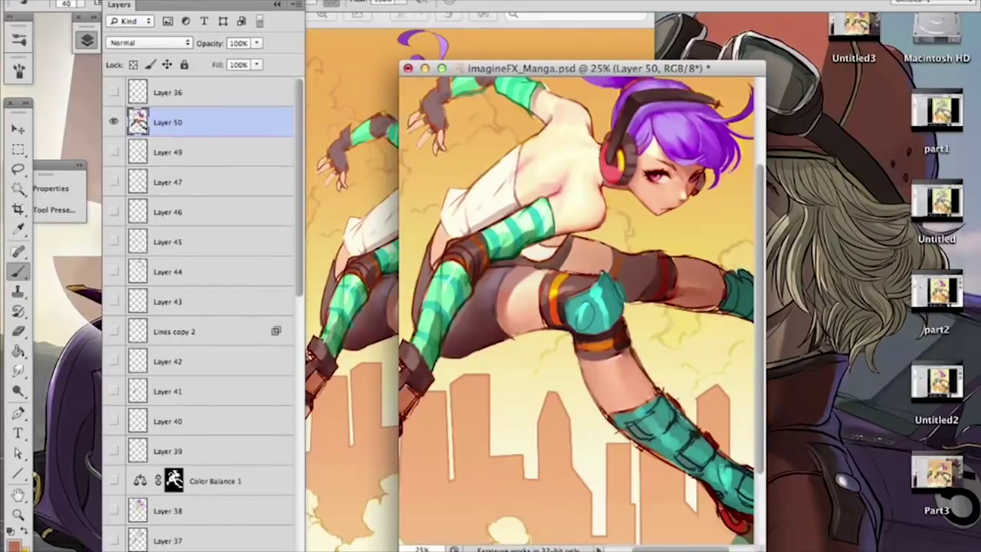
Step: Shade the skin and orange band just below the near knee pad with sampled tones, using a 22 px brush
{"action": "scroll", "coordinate": [636, 313], "scroll_direction": "down", "scroll_amount": 2}
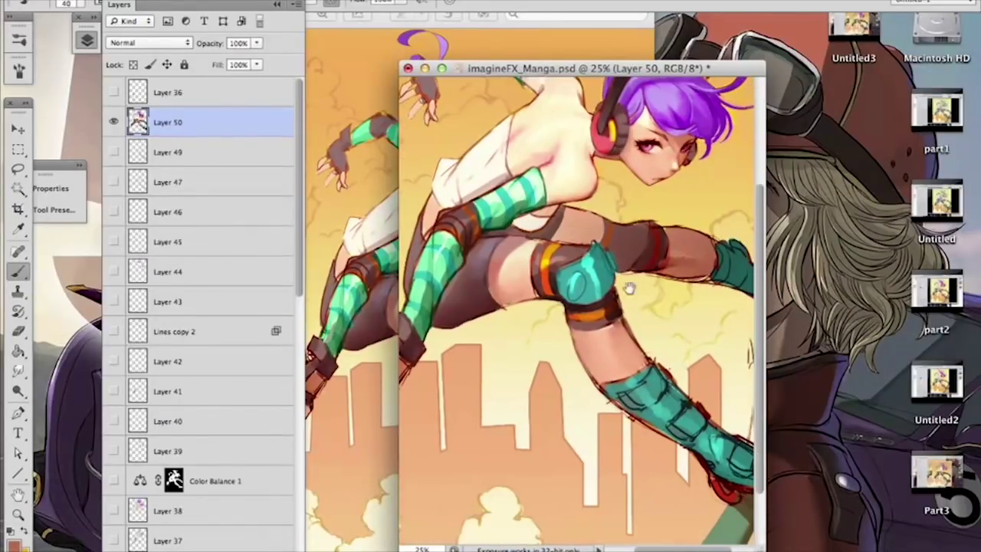
{"action": "right_click", "coordinate": [609, 307]}
{"action": "left_click", "coordinate": [684, 331]}
{"action": "left_click", "coordinate": [605, 325]}
{"action": "left_click", "coordinate": [588, 329], "text": "alt"}
{"action": "left_click", "coordinate": [583, 308], "text": "alt"}
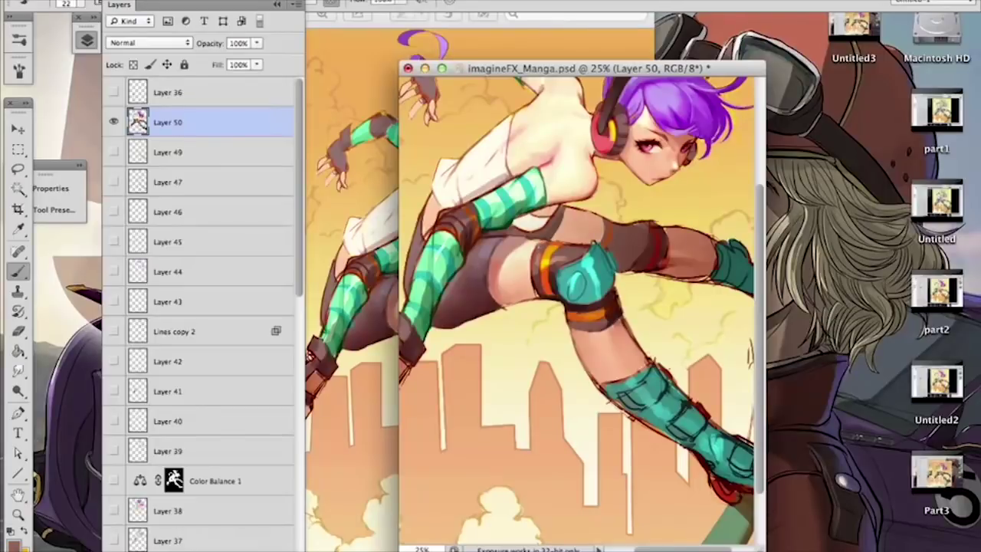
Step: Refine the outline around the chest and upper torso with a sampled dark red and a 14 px brush
{"action": "left_click", "coordinate": [575, 191], "text": "alt"}
{"action": "right_click", "coordinate": [588, 224]}
{"action": "left_click_drag", "start_coordinate": [616, 262], "coordinate": [607, 261]}
{"action": "key", "text": "Return"}
{"action": "scroll", "coordinate": [619, 285], "scroll_direction": "up", "scroll_amount": 2}
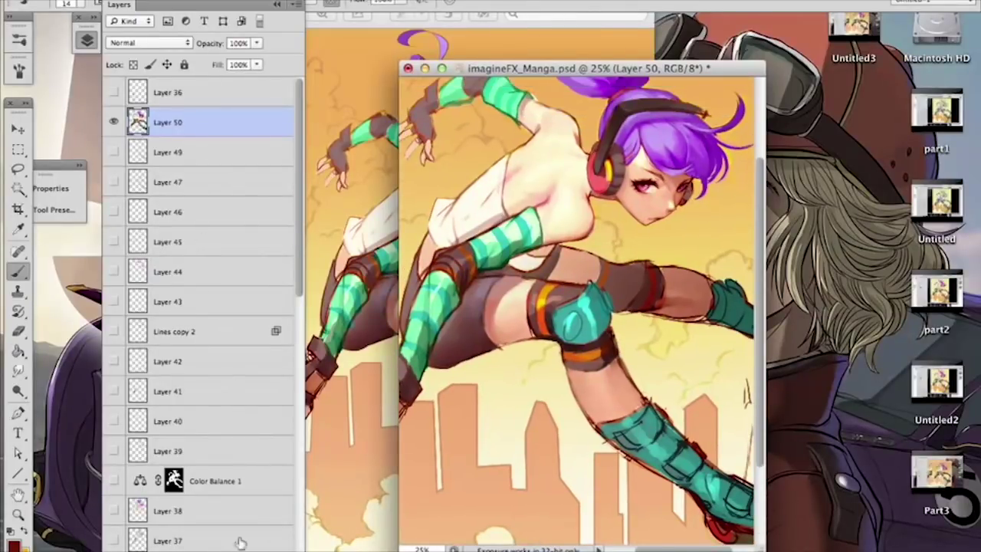
Step: Add a Multiply layer above the figure layer and shade the skin under the chest with salmon, using a 63 px brush
{"action": "key", "text": "super+alt+shift+n"}
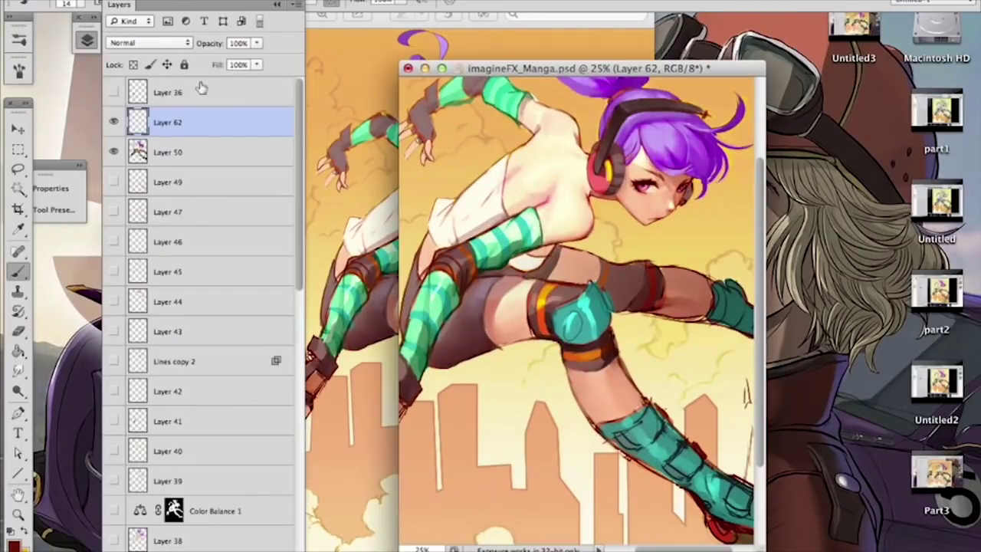
{"action": "left_click", "coordinate": [154, 43]}
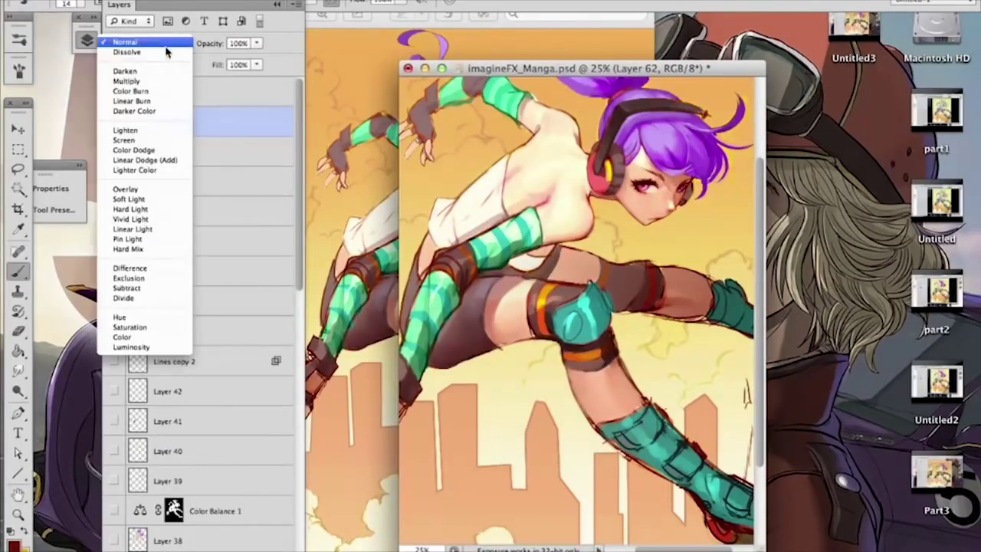
{"action": "left_click", "coordinate": [149, 84]}
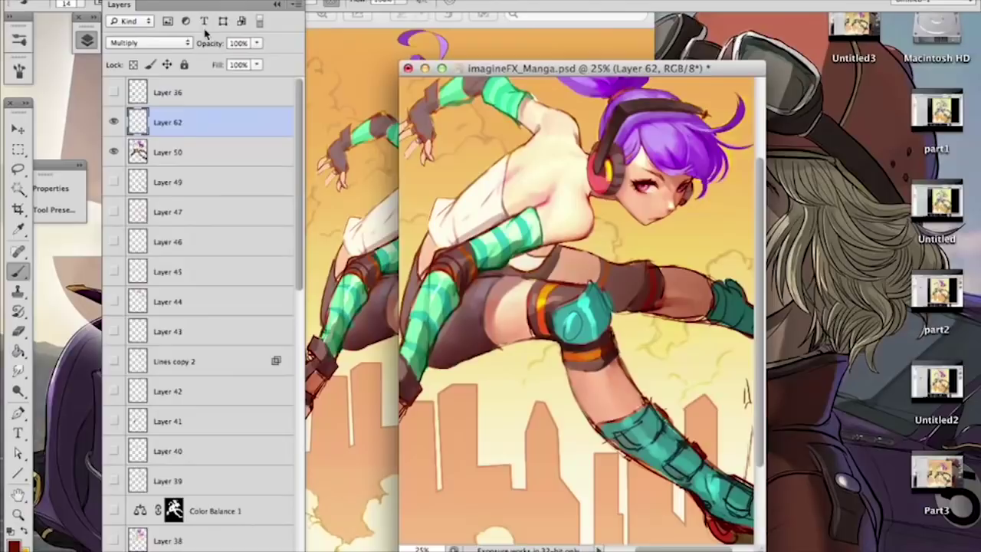
{"action": "right_click", "coordinate": [689, 278]}
{"action": "mouse_move", "coordinate": [537, 252]}
{"action": "left_mouse_down"}
{"action": "mouse_move", "coordinate": [518, 265]}
{"action": "mouse_move", "coordinate": [547, 249]}
{"action": "mouse_move", "coordinate": [514, 262]}
{"action": "left_mouse_up"}
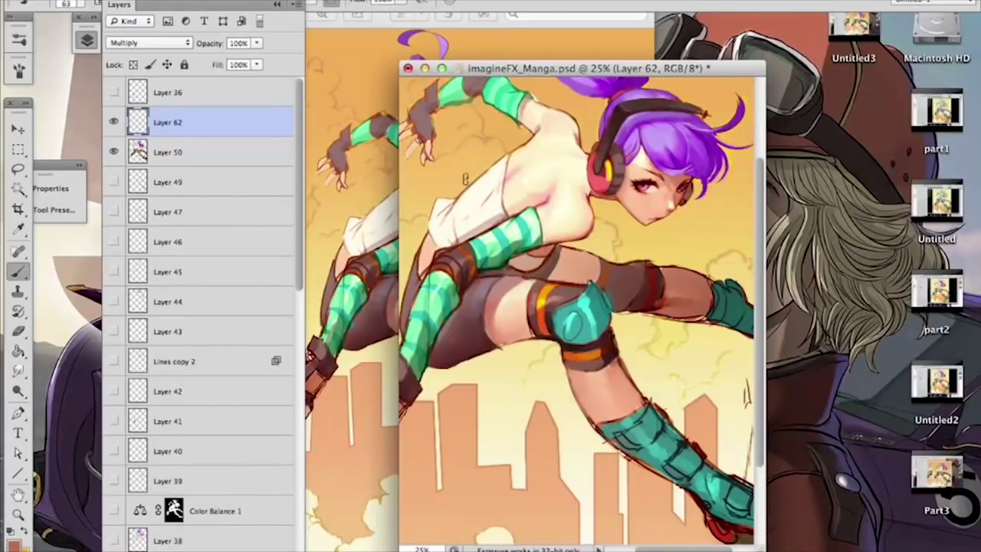
Step: Shade the stripes of the raised arm's sleeve with sampled green on the Multiply layer, using a 49 px brush
{"action": "left_click", "coordinate": [426, 325], "text": "alt"}
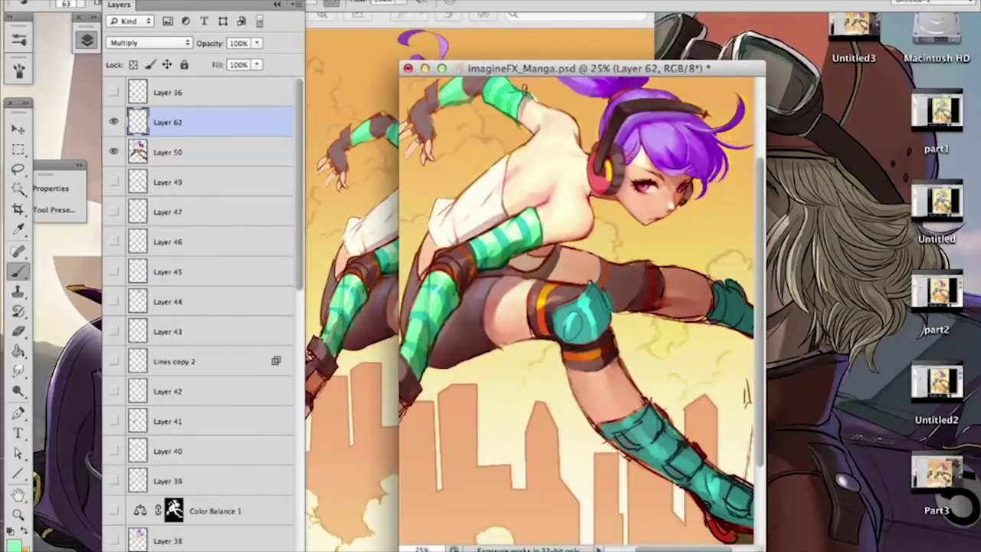
{"action": "left_click_drag", "start_coordinate": [487, 91], "coordinate": [518, 120]}
{"action": "key", "text": "super+z"}
{"action": "left_click_drag", "start_coordinate": [509, 174], "coordinate": [531, 230]}
{"action": "right_click", "coordinate": [567, 175]}
{"action": "left_click_drag", "start_coordinate": [621, 209], "coordinate": [615, 207]}
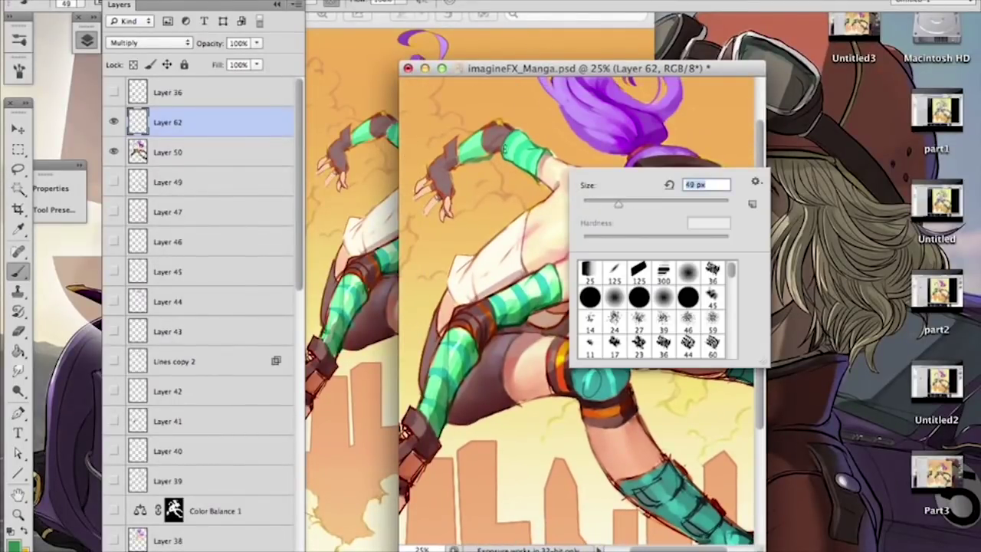
{"action": "left_click", "coordinate": [508, 152]}
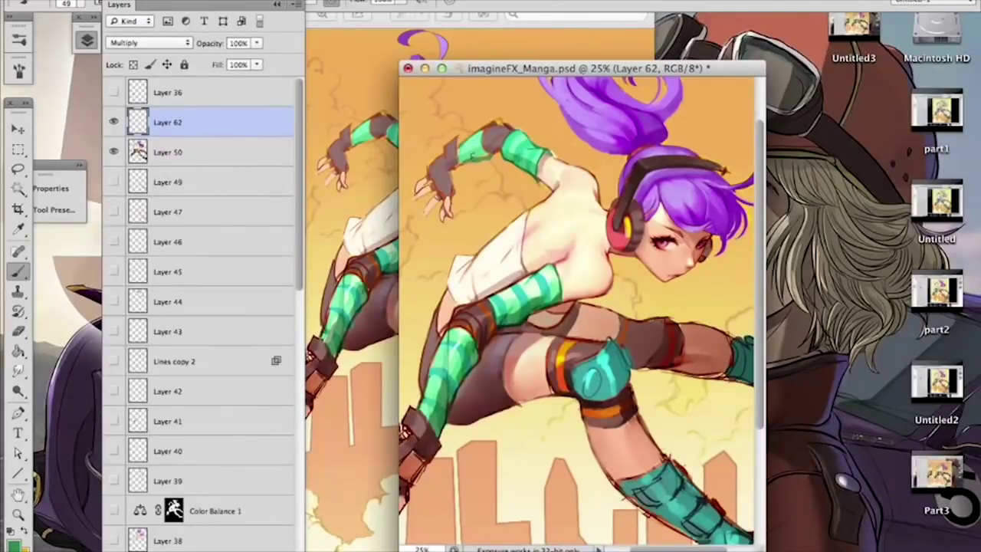
Step: Shade the fringe with sampled purple on the Multiply layer, using a 26 px brush
{"action": "scroll", "coordinate": [537, 264], "scroll_direction": "down", "scroll_amount": 5}
{"action": "scroll", "coordinate": [538, 210], "scroll_direction": "up", "scroll_amount": 4}
{"action": "scroll", "coordinate": [538, 211], "scroll_direction": "right", "scroll_amount": 4}
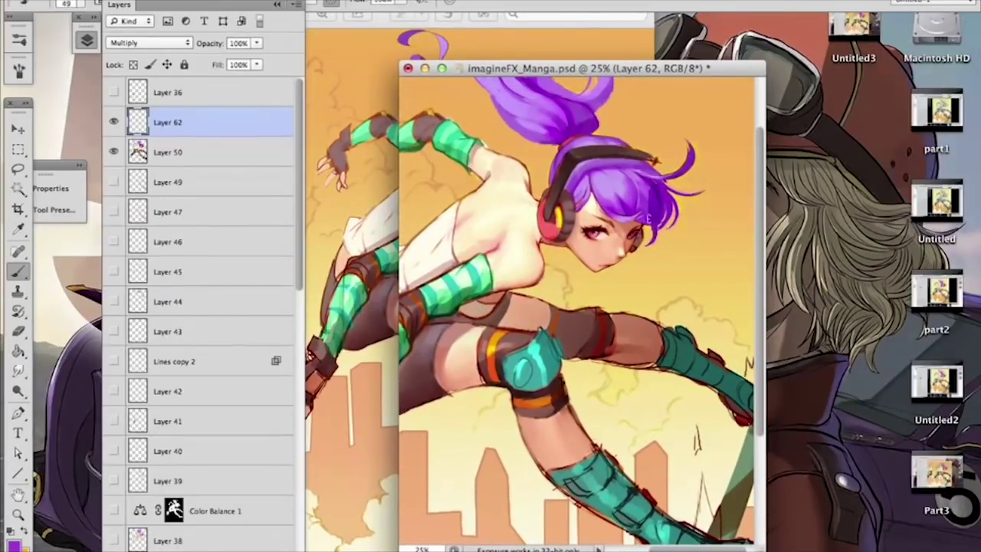
{"action": "right_click", "coordinate": [615, 162]}
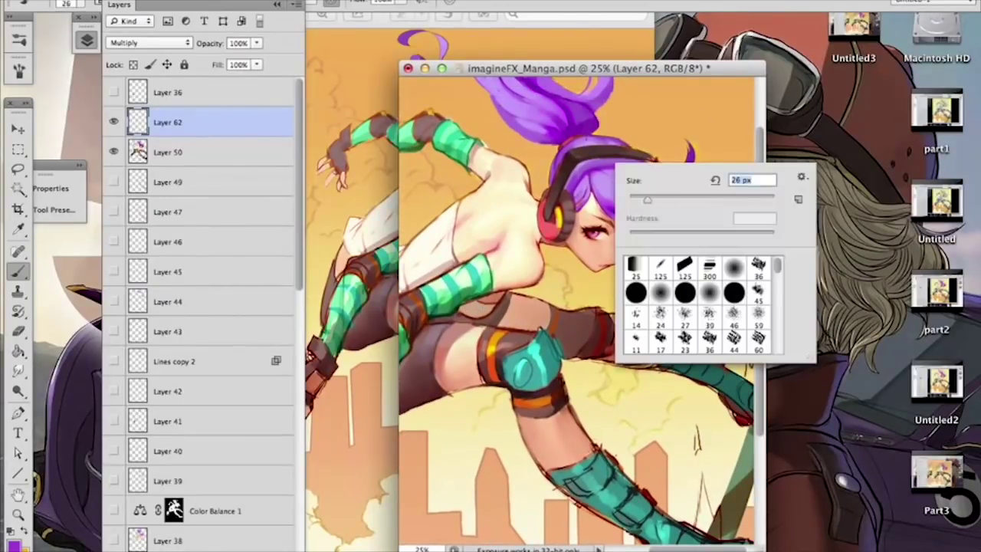
{"action": "left_click", "coordinate": [552, 168]}
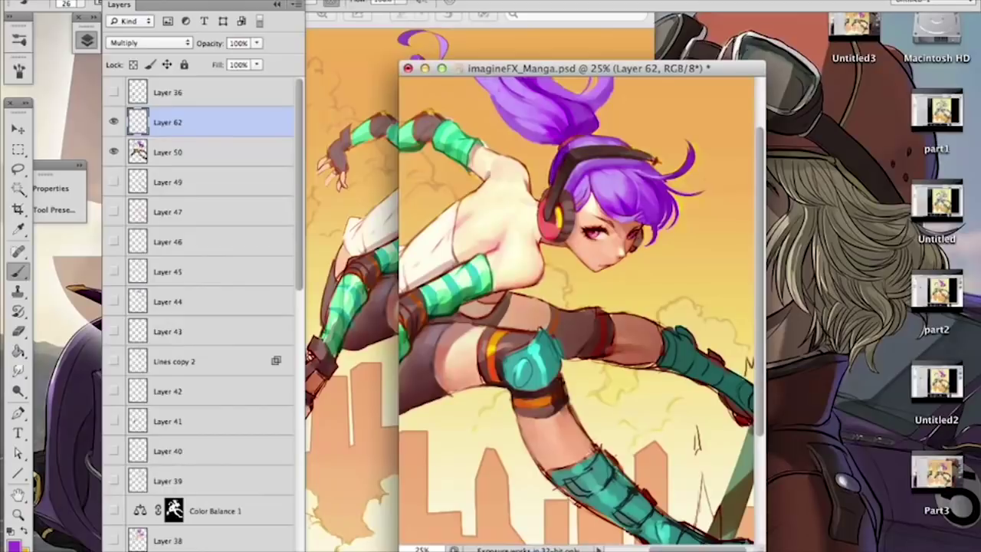
{"action": "key", "text": "super+minus"}
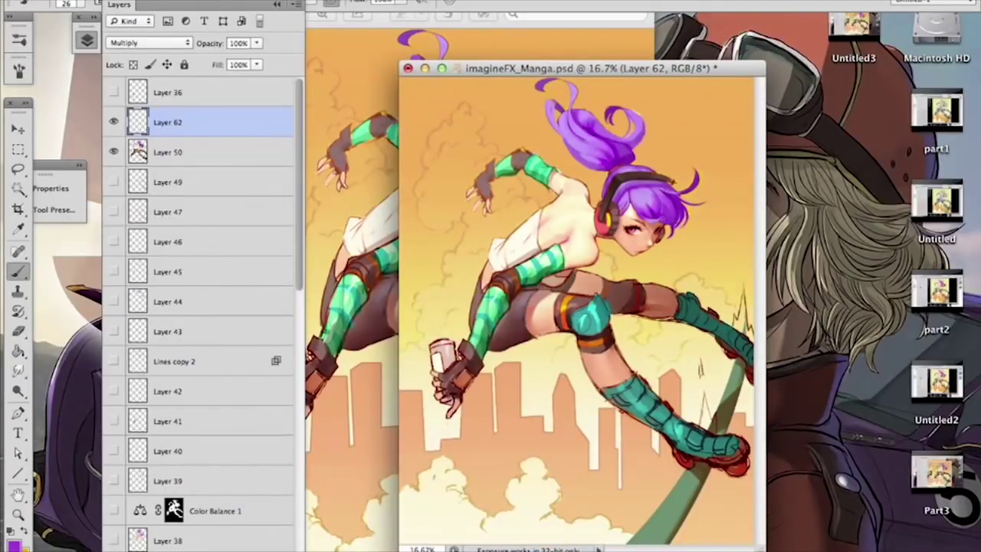
Step: Load the figure layer's shape as a selection, darken the side of the hair with a 62 px purple brush, and deselect
{"action": "left_click", "coordinate": [138, 153], "text": "super"}
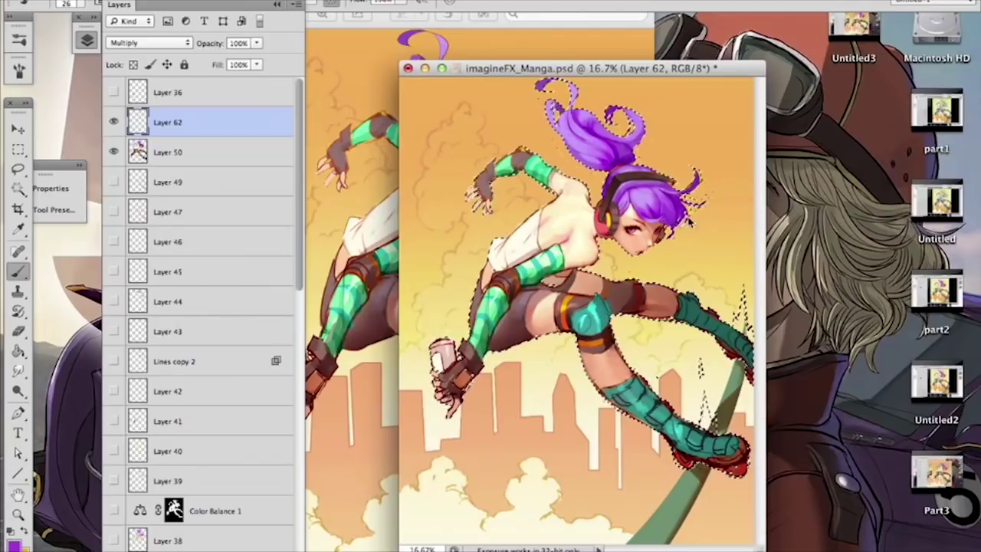
{"action": "right_click", "coordinate": [678, 199]}
{"action": "left_click_drag", "start_coordinate": [677, 197], "coordinate": [665, 213]}
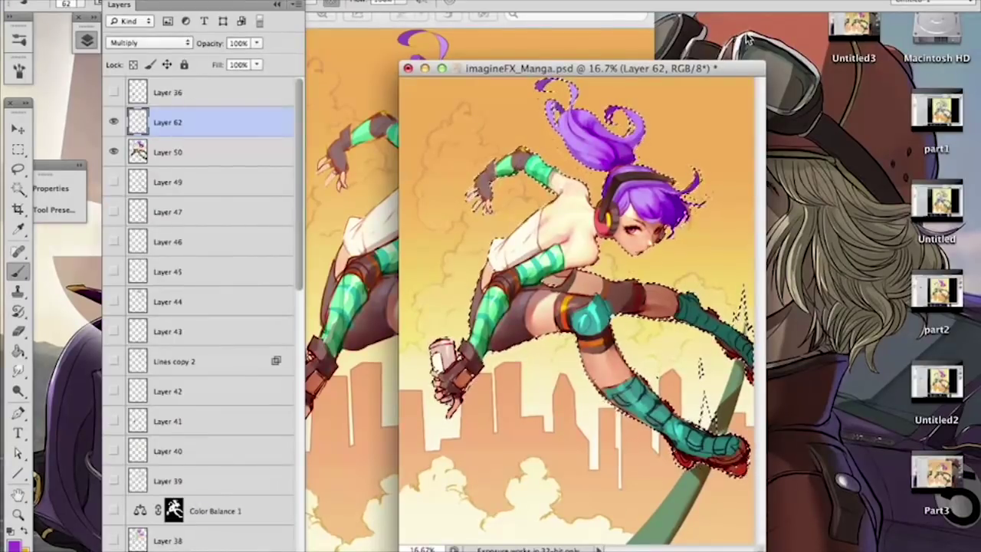
{"action": "key", "text": "super+d"}
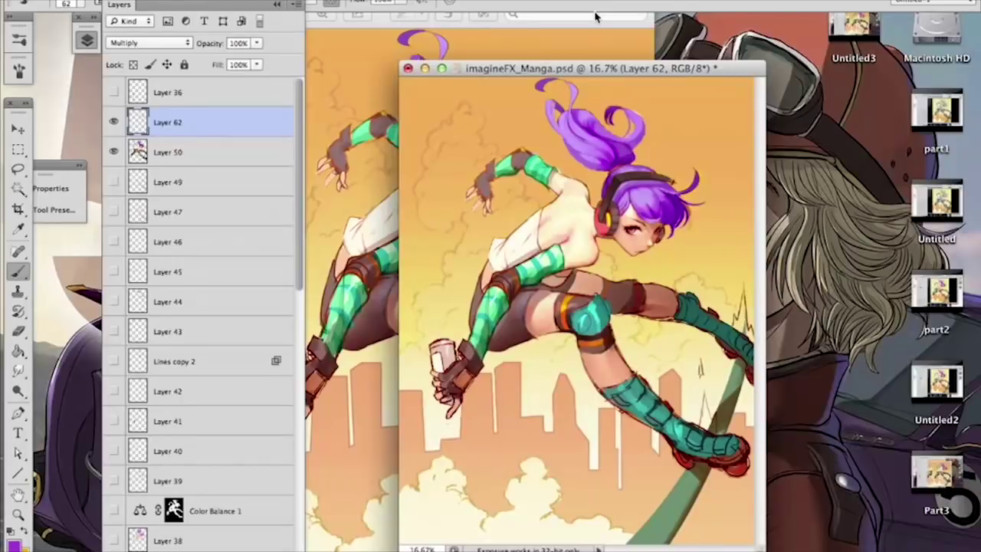
Step: Shade the ponytail and the hair near the headband with purple, undoing unwanted strokes and reducing the brush to 37 px
{"action": "mouse_move", "coordinate": [568, 154]}
{"action": "left_mouse_down"}
{"action": "mouse_move", "coordinate": [610, 159]}
{"action": "mouse_move", "coordinate": [615, 151]}
{"action": "mouse_move", "coordinate": [602, 158]}
{"action": "left_mouse_up"}
{"action": "key", "text": "super+z"}
{"action": "right_click", "coordinate": [630, 117]}
{"action": "left_click_drag", "start_coordinate": [694, 148], "coordinate": [736, 148]}
{"action": "mouse_move", "coordinate": [601, 147]}
{"action": "left_mouse_down"}
{"action": "mouse_move", "coordinate": [605, 157]}
{"action": "mouse_move", "coordinate": [635, 156]}
{"action": "mouse_move", "coordinate": [619, 169]}
{"action": "mouse_move", "coordinate": [648, 170]}
{"action": "left_mouse_up"}
{"action": "key", "text": "super+z"}
{"action": "right_click", "coordinate": [691, 188]}
{"action": "left_click", "coordinate": [736, 221]}
{"action": "key", "text": "super+z"}
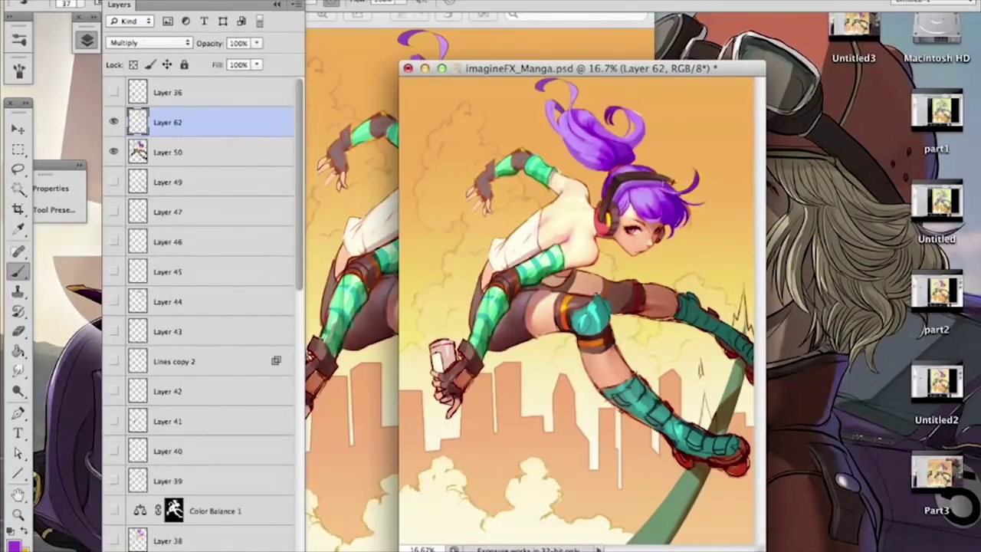
{"action": "left_click_drag", "start_coordinate": [659, 186], "coordinate": [672, 197]}
Step: Shade the shorts and the near hip with a sampled greyish mauve, using a 73 px brush
{"action": "left_click", "coordinate": [588, 270], "text": "alt"}
{"action": "right_click", "coordinate": [595, 265]}
{"action": "left_click", "coordinate": [665, 301]}
{"action": "left_click_drag", "start_coordinate": [538, 302], "coordinate": [511, 349]}
{"action": "mouse_move", "coordinate": [512, 323]}
{"action": "left_mouse_down"}
{"action": "mouse_move", "coordinate": [521, 337]}
{"action": "mouse_move", "coordinate": [535, 300]}
{"action": "mouse_move", "coordinate": [527, 305]}
{"action": "left_mouse_up"}
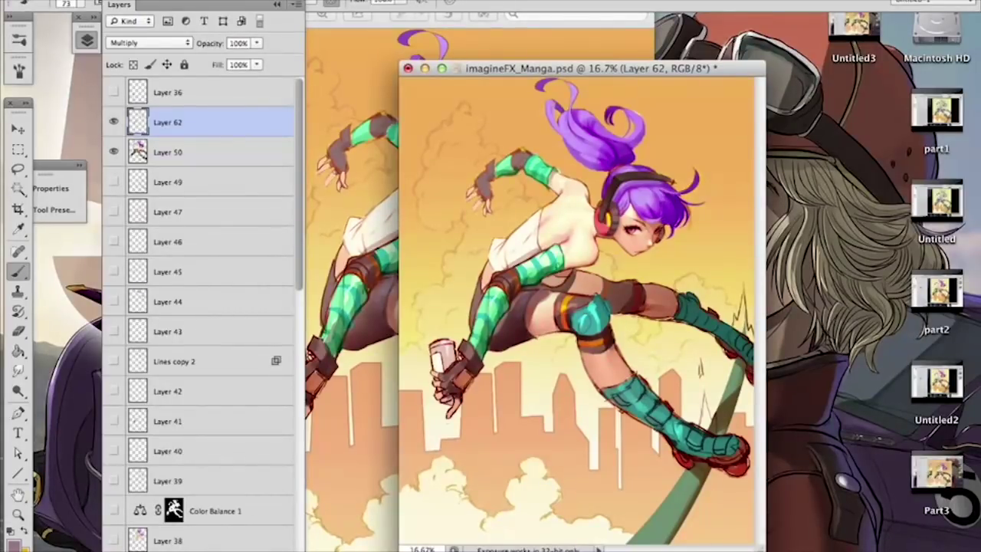
Step: Shade the top of the far thigh beneath the chest with greyish mauve, redoing the overly broad stroke
{"action": "mouse_move", "coordinate": [564, 288]}
{"action": "left_mouse_down"}
{"action": "mouse_move", "coordinate": [599, 285]}
{"action": "mouse_move", "coordinate": [593, 277]}
{"action": "mouse_move", "coordinate": [619, 286]}
{"action": "mouse_move", "coordinate": [587, 280]}
{"action": "mouse_move", "coordinate": [604, 288]}
{"action": "mouse_move", "coordinate": [661, 283]}
{"action": "left_mouse_up"}
{"action": "key", "text": "super+z"}
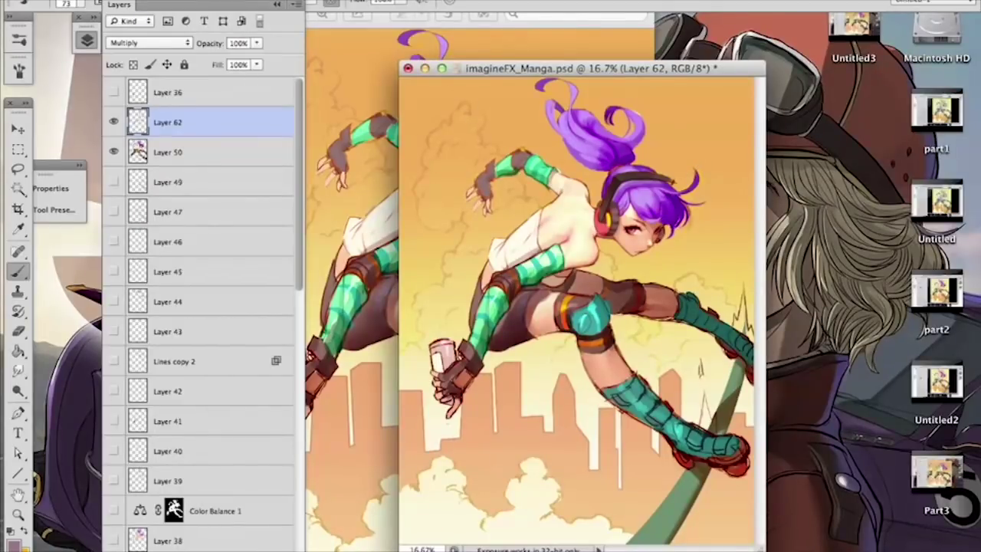
{"action": "key", "text": "ctrl+z"}
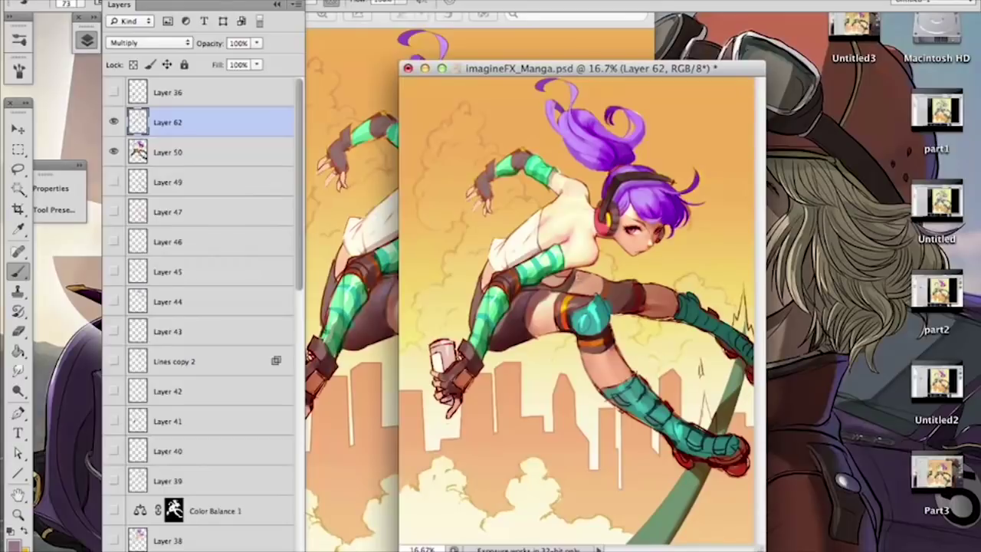
{"action": "left_click_drag", "start_coordinate": [580, 279], "coordinate": [596, 288]}
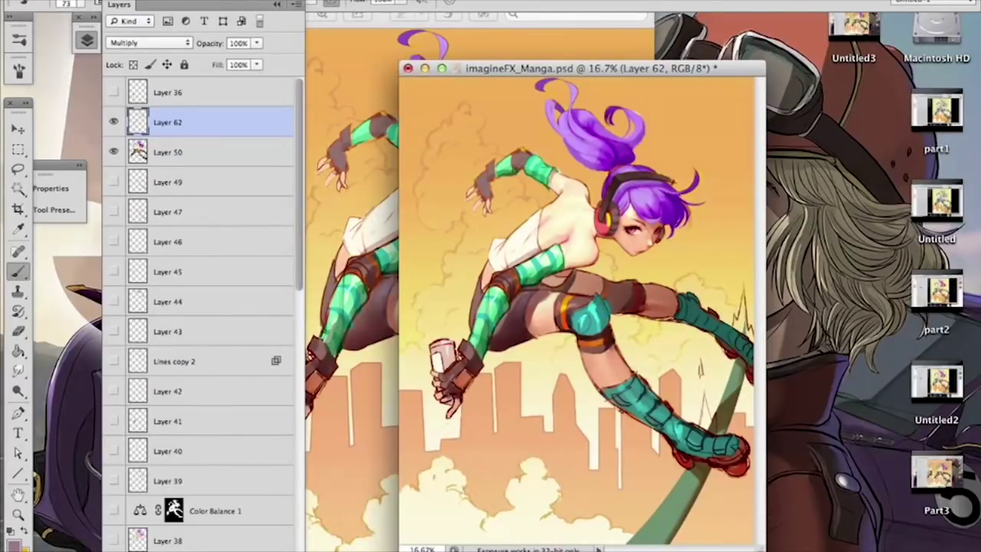
Step: Shade the headphone ear cup and band on the Multiply layer with brushes of 16 px and 9 px
{"action": "right_click", "coordinate": [657, 216]}
{"action": "left_click", "coordinate": [681, 253]}
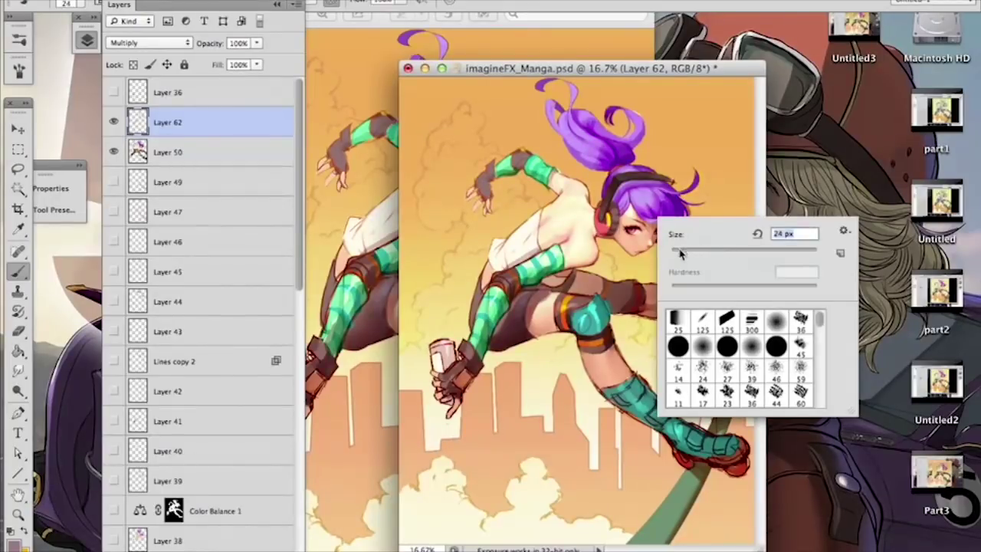
{"action": "left_click_drag", "start_coordinate": [615, 209], "coordinate": [618, 221]}
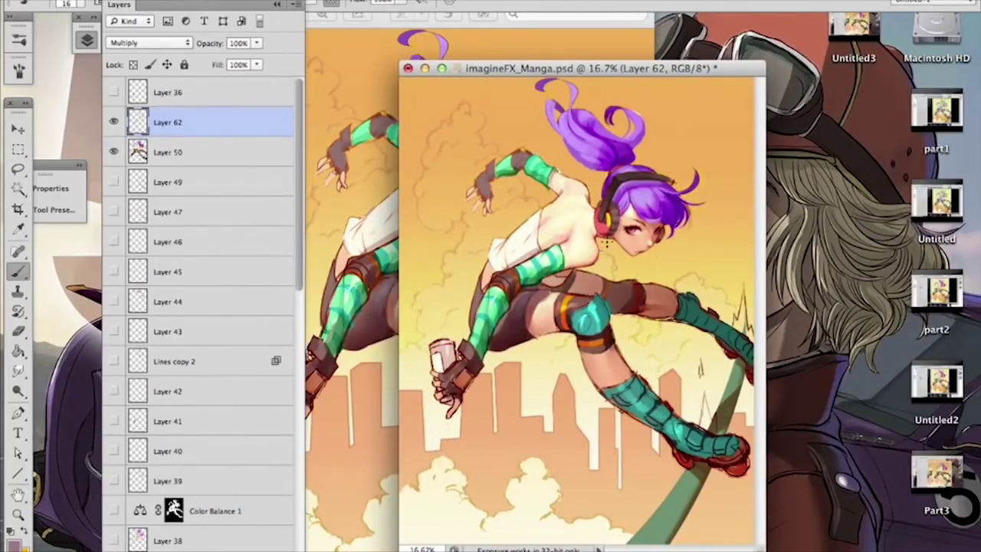
{"action": "key", "text": "super+plus"}
{"action": "key", "text": "super+plus"}
{"action": "key", "text": "super+plus"}
{"action": "left_click_drag", "start_coordinate": [648, 198], "coordinate": [583, 310]}
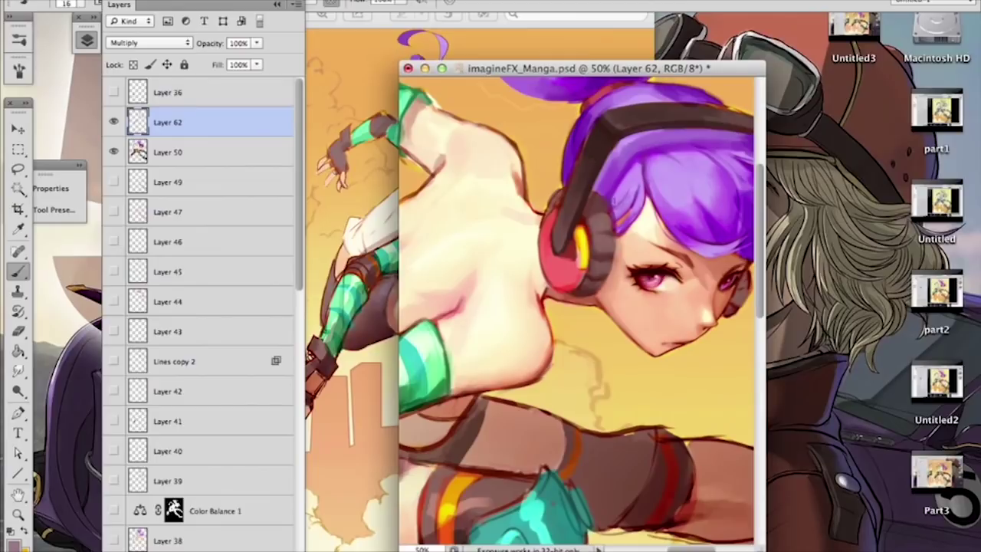
{"action": "right_click", "coordinate": [656, 217]}
{"action": "left_click_drag", "start_coordinate": [684, 255], "coordinate": [677, 256]}
{"action": "left_click", "coordinate": [597, 196]}
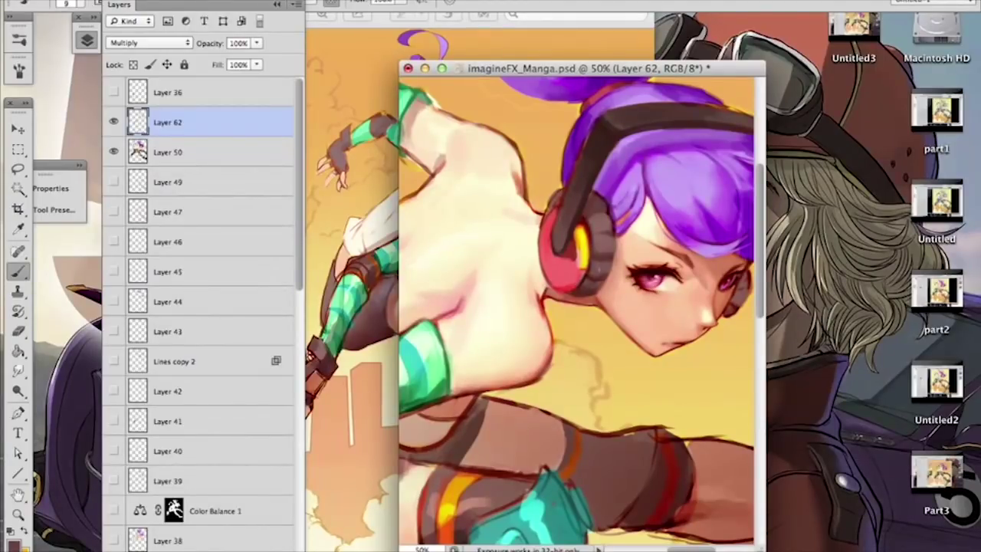
Step: Define the ridges of the headphone ear cushion with a dark brown brush reduced to 7 px
{"action": "right_click", "coordinate": [623, 244]}
{"action": "mouse_move", "coordinate": [649, 274]}
{"action": "left_mouse_down"}
{"action": "mouse_move", "coordinate": [681, 273]}
{"action": "mouse_move", "coordinate": [648, 276]}
{"action": "left_mouse_up"}
{"action": "left_click", "coordinate": [589, 280]}
{"action": "right_click", "coordinate": [635, 246]}
{"action": "left_click_drag", "start_coordinate": [665, 287], "coordinate": [662, 287]}
{"action": "key", "text": "Return"}
Step: Merge the Multiply shading layer down into the figure layer
{"action": "right_click", "coordinate": [236, 132]}
{"action": "left_click", "coordinate": [313, 369]}
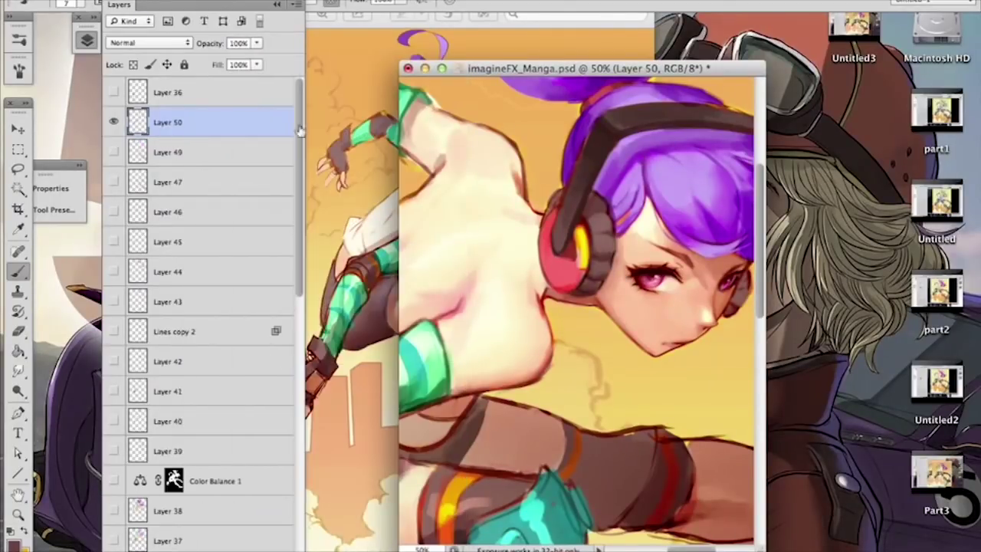
{"action": "key", "text": "super+minus"}
{"action": "left_click_drag", "start_coordinate": [686, 207], "coordinate": [675, 193]}
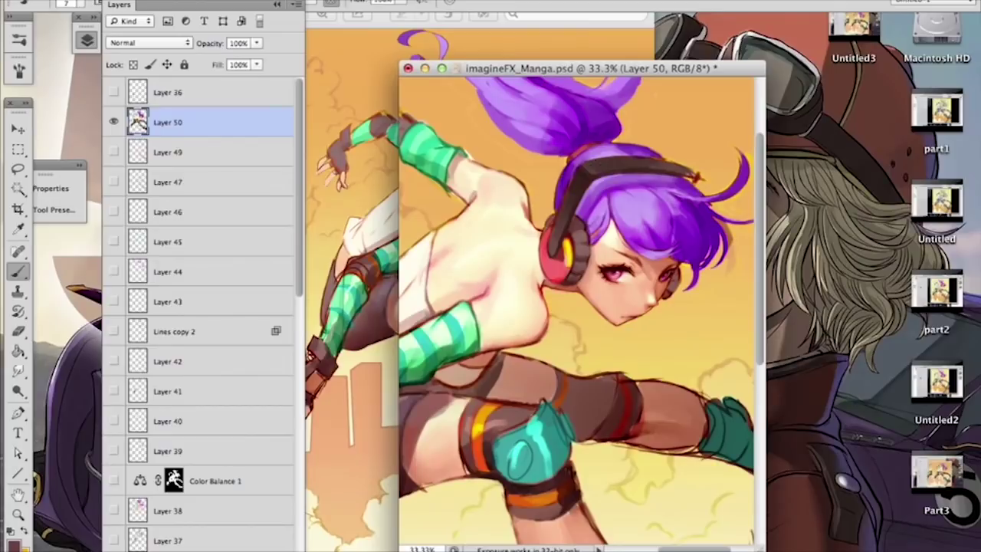
Step: Repaint the headphone band along its side and far end with sampled dark brown, using 29 px and 16 px brushes
{"action": "right_click", "coordinate": [618, 198]}
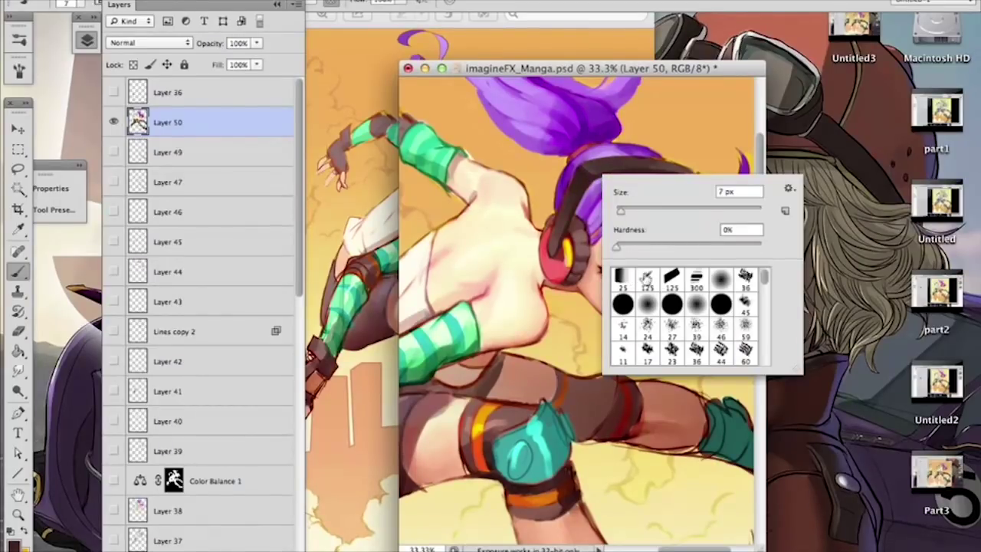
{"action": "left_click", "coordinate": [637, 209]}
{"action": "key", "text": "Return"}
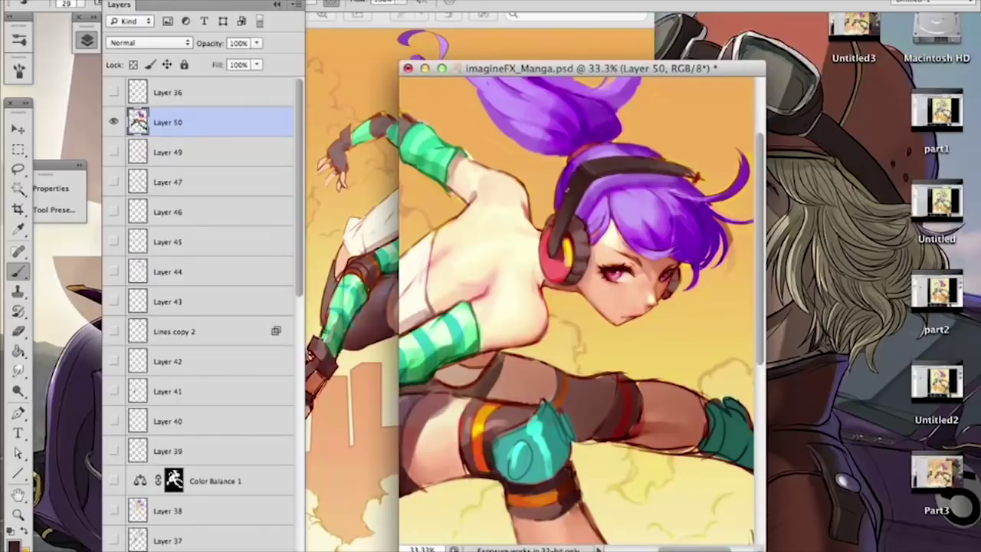
{"action": "left_click", "coordinate": [577, 181], "text": "alt"}
{"action": "right_click", "coordinate": [720, 187]}
{"action": "left_click", "coordinate": [759, 227]}
{"action": "left_click", "coordinate": [755, 226]}
{"action": "key", "text": "Return"}
{"action": "key", "text": "super+plus"}
{"action": "left_click_drag", "start_coordinate": [672, 188], "coordinate": [555, 301]}
{"action": "left_click_drag", "start_coordinate": [636, 245], "coordinate": [593, 250]}
{"action": "left_click_drag", "start_coordinate": [648, 154], "coordinate": [624, 147]}
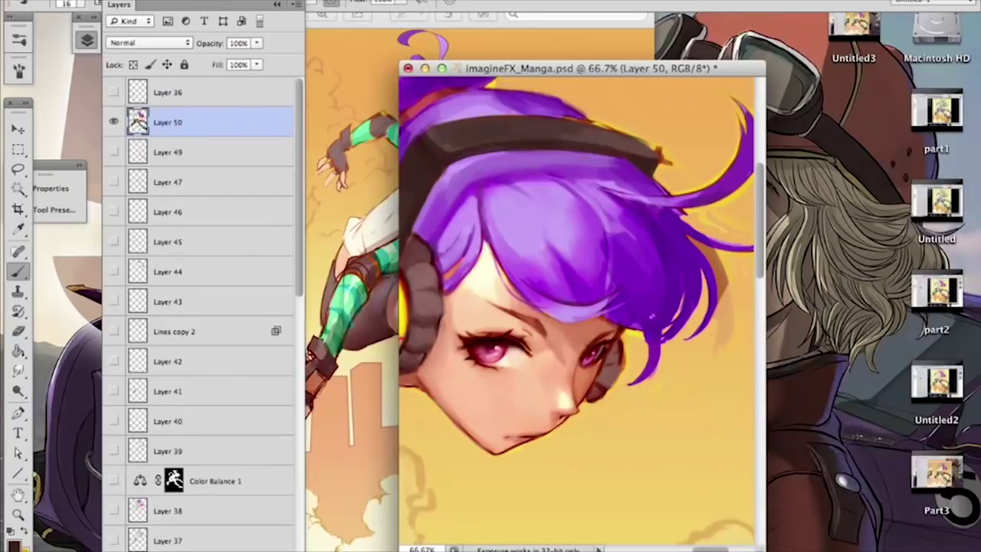
Step: Touch up the face beside the headphone cushion with sampled skin tones, using a soft round brush at 82 px and 42 px
{"action": "scroll", "coordinate": [636, 318], "scroll_direction": "down", "scroll_amount": 5}
{"action": "scroll", "coordinate": [636, 317], "scroll_direction": "left", "scroll_amount": 4}
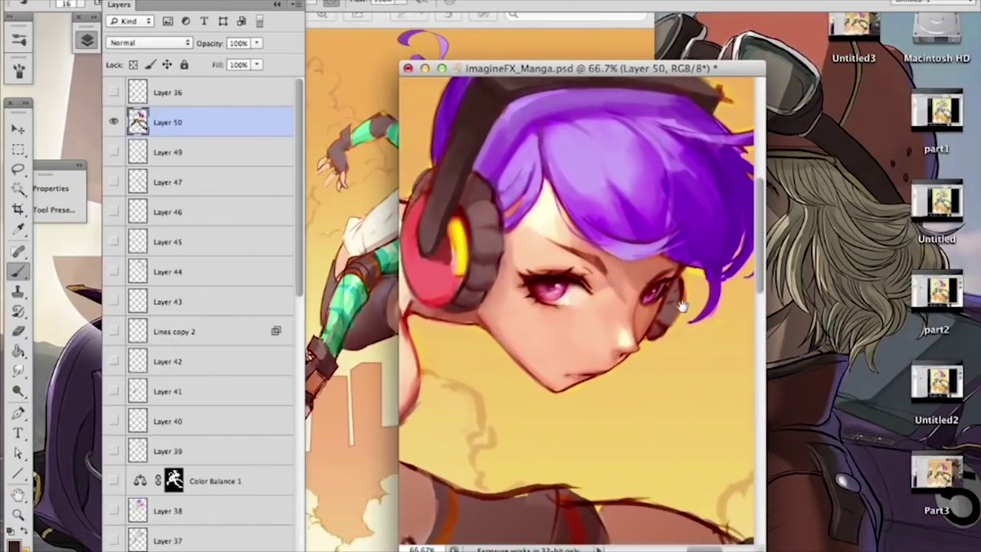
{"action": "right_click", "coordinate": [540, 310]}
{"action": "left_click", "coordinate": [624, 420]}
{"action": "left_click", "coordinate": [605, 321]}
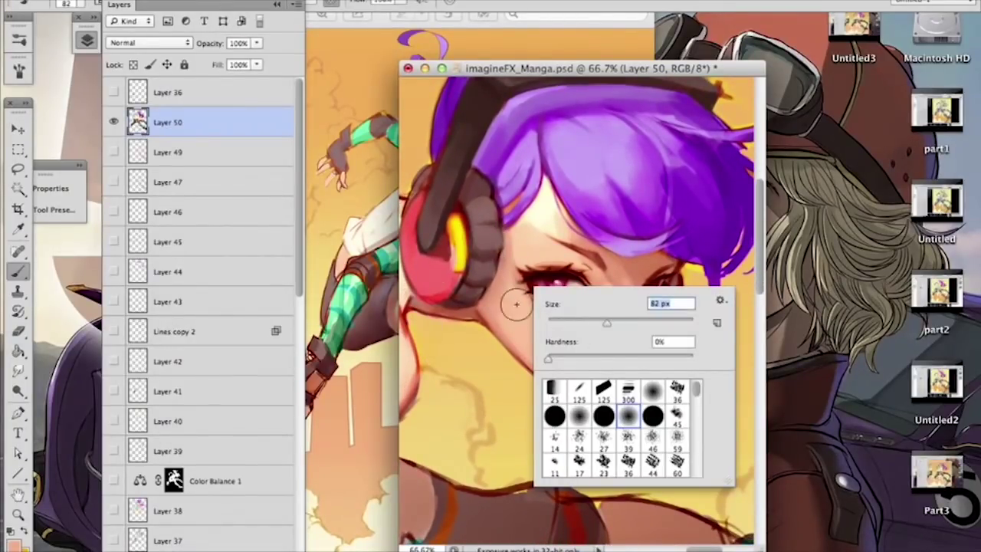
{"action": "left_click", "coordinate": [509, 306]}
{"action": "right_click", "coordinate": [552, 272]}
{"action": "left_click", "coordinate": [604, 313]}
{"action": "left_click", "coordinate": [504, 293]}
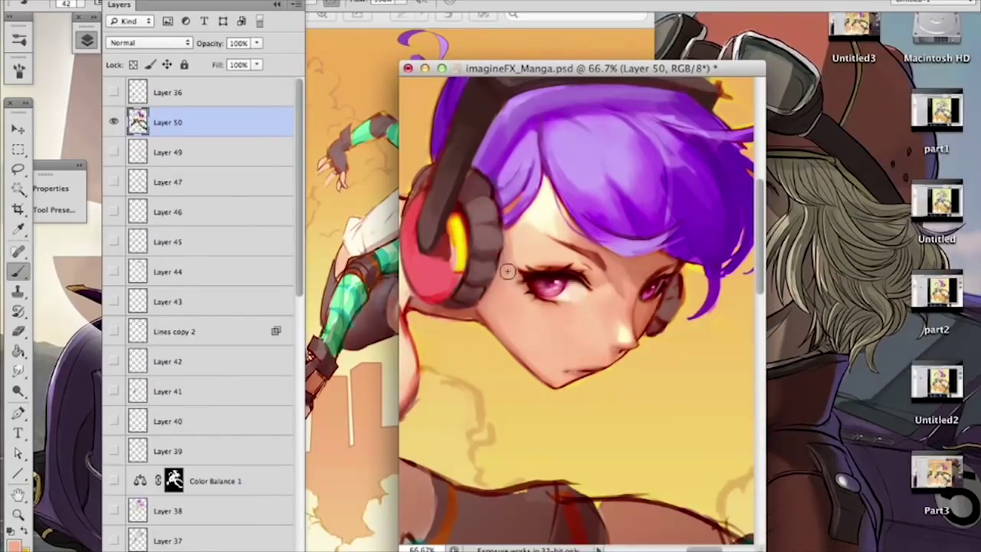
{"action": "scroll", "coordinate": [566, 275], "scroll_direction": "up", "scroll_amount": 4}
{"action": "scroll", "coordinate": [567, 275], "scroll_direction": "right", "scroll_amount": 1}
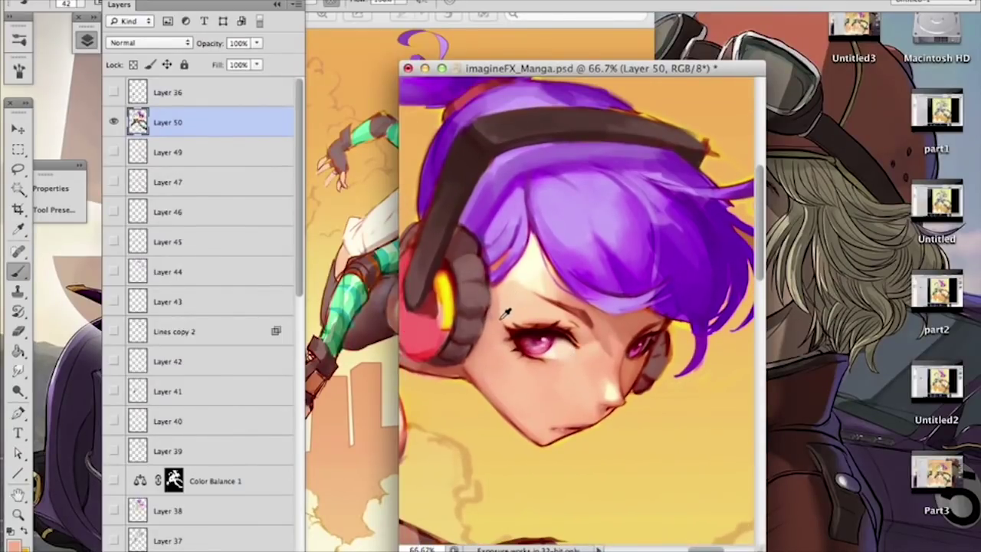
{"action": "left_click", "coordinate": [520, 299], "text": "alt"}
Step: Refine the fringe strands below the headphone band with sampled dark and light purples, using a 15 px brush at 0% hardness
{"action": "left_click_drag", "start_coordinate": [603, 257], "coordinate": [557, 274]}
{"action": "key", "text": "bracketright"}
{"action": "key", "text": "bracketright"}
{"action": "key", "text": "bracketright"}
{"action": "key", "text": "bracketright"}
{"action": "key", "text": "bracketright"}
{"action": "key", "text": "bracketright"}
{"action": "key", "text": "bracketright"}
{"action": "key", "text": "bracketright"}
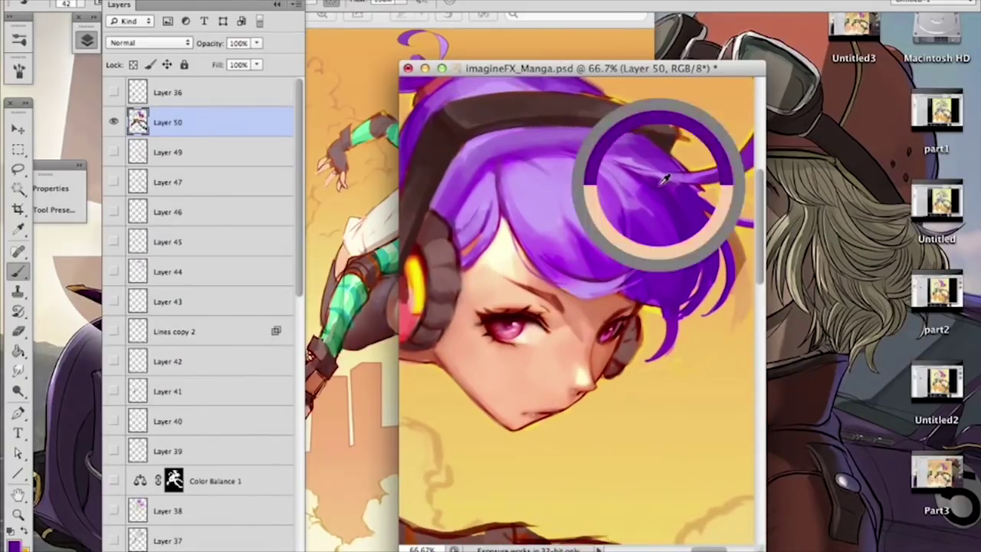
{"action": "right_click", "coordinate": [665, 184]}
{"action": "left_click", "coordinate": [710, 220]}
{"action": "left_click", "coordinate": [698, 221]}
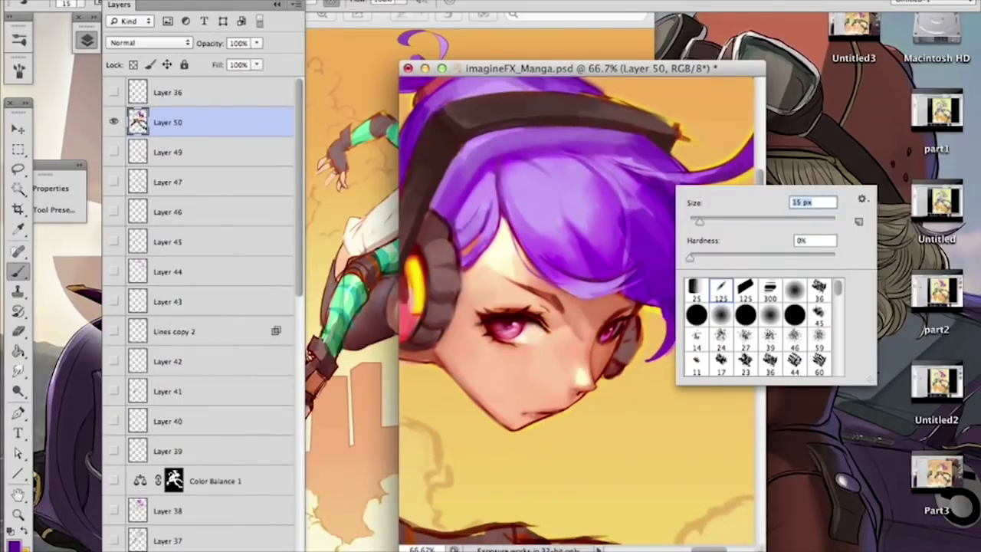
{"action": "left_click", "coordinate": [640, 177]}
{"action": "left_click", "coordinate": [664, 169], "text": "alt"}
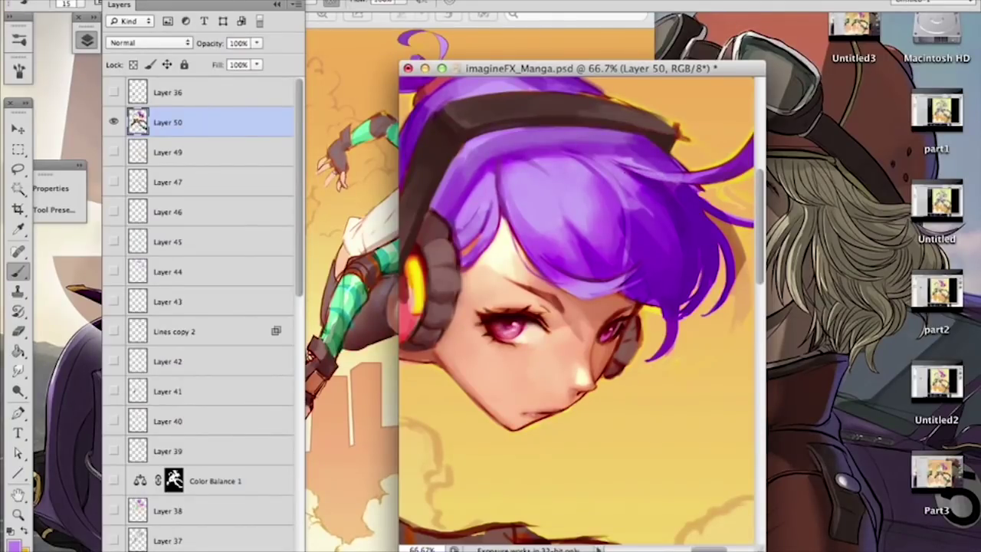
{"action": "left_click", "coordinate": [647, 154], "text": "alt"}
{"action": "left_click_drag", "start_coordinate": [648, 170], "coordinate": [629, 162]}
{"action": "left_click", "coordinate": [656, 169], "text": "alt"}
Step: Define the dark strand beside the fringe highlight with sampled deep purple and the flat brush at 17 px
{"action": "scroll", "coordinate": [643, 222], "scroll_direction": "down", "scroll_amount": 2}
{"action": "left_click", "coordinate": [627, 195], "text": "alt"}
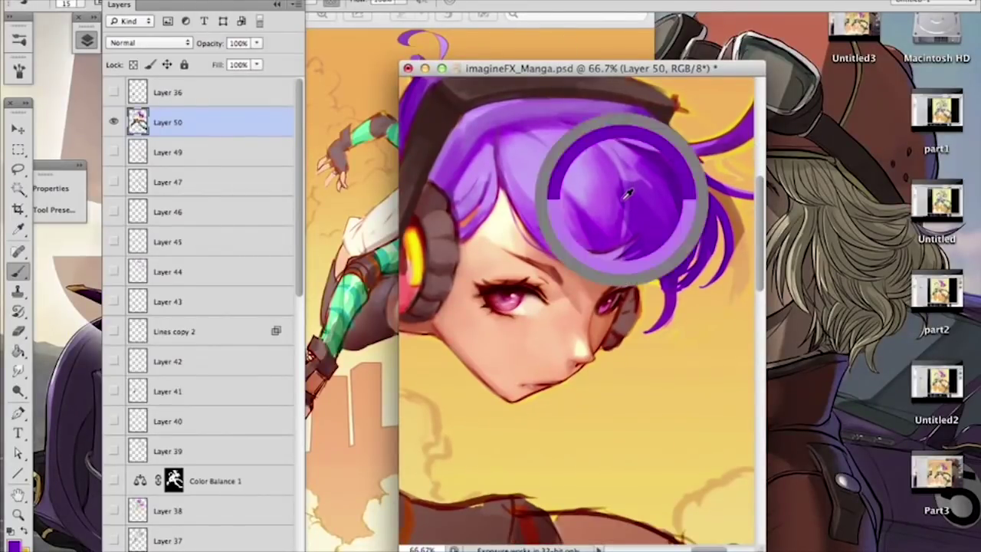
{"action": "right_click", "coordinate": [628, 195]}
{"action": "left_click", "coordinate": [666, 295]}
{"action": "left_click", "coordinate": [681, 229]}
{"action": "key", "text": "bracketleft"}
{"action": "key", "text": "bracketleft"}
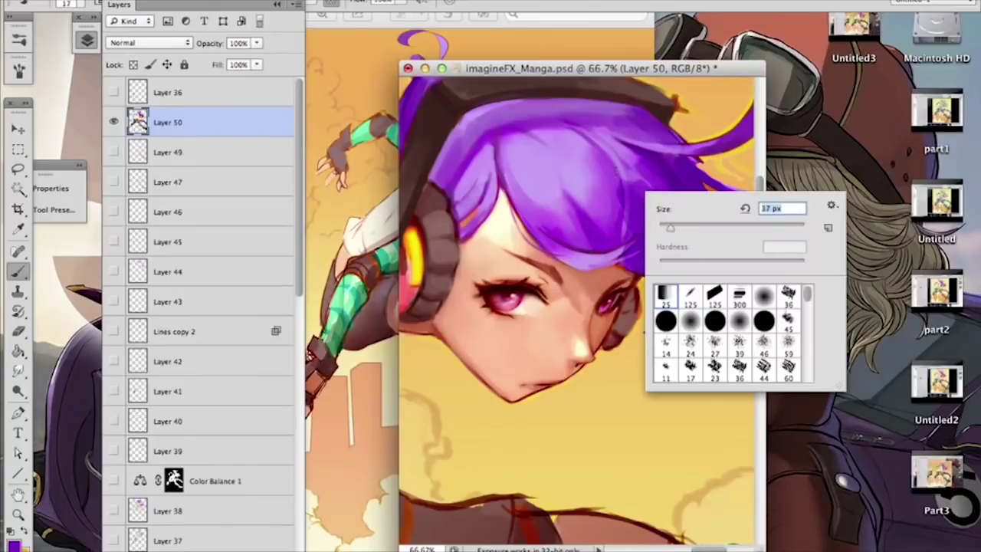
{"action": "left_click_drag", "start_coordinate": [616, 177], "coordinate": [618, 214]}
Step: Blend the highlight and lower strands of the fringe with the Smudge tool, reducing its size from 43 px to 23 px
{"action": "left_click", "coordinate": [18, 371]}
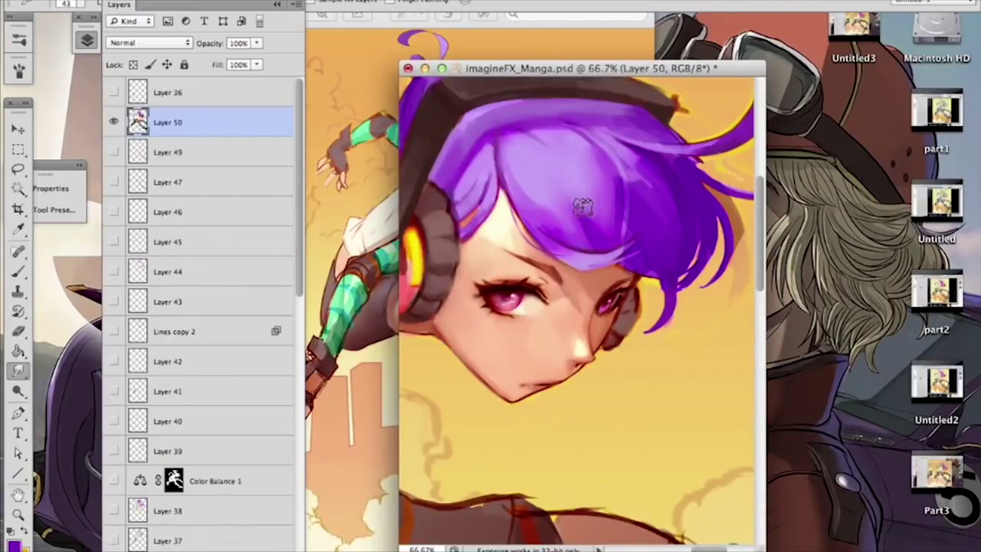
{"action": "left_click", "coordinate": [20, 268]}
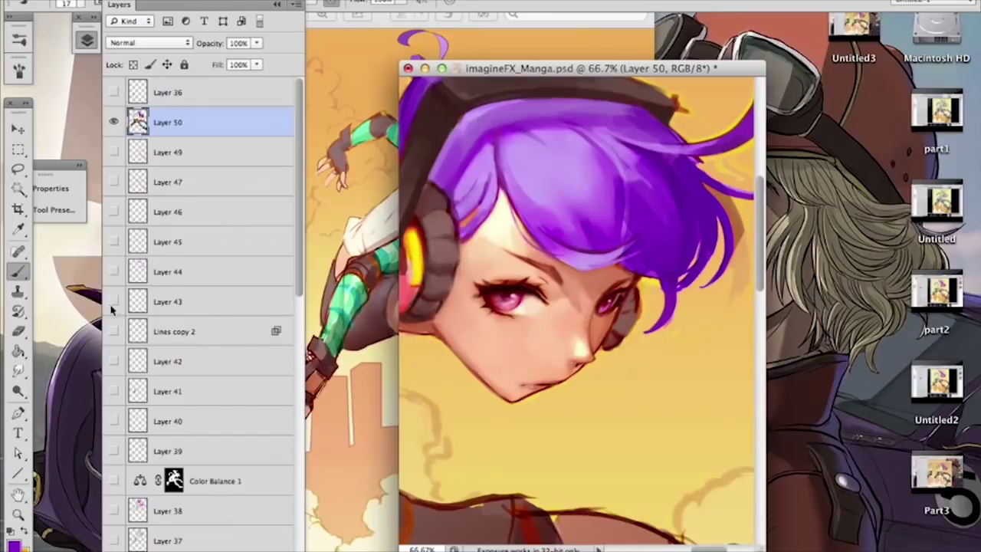
{"action": "left_click", "coordinate": [18, 370]}
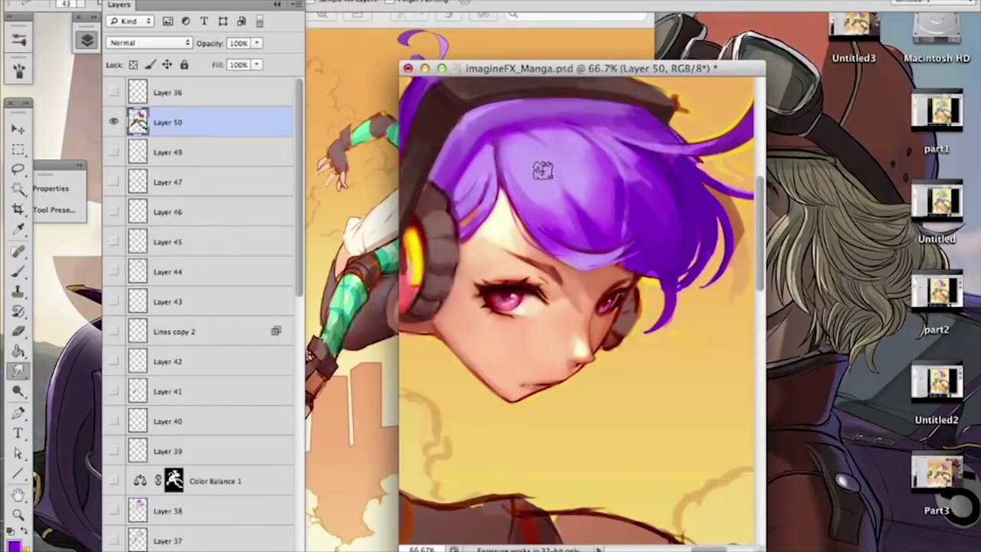
{"action": "left_click_drag", "start_coordinate": [532, 203], "coordinate": [623, 243]}
{"action": "right_click", "coordinate": [544, 168]}
{"action": "left_click_drag", "start_coordinate": [595, 208], "coordinate": [580, 208]}
{"action": "left_click", "coordinate": [520, 166]}
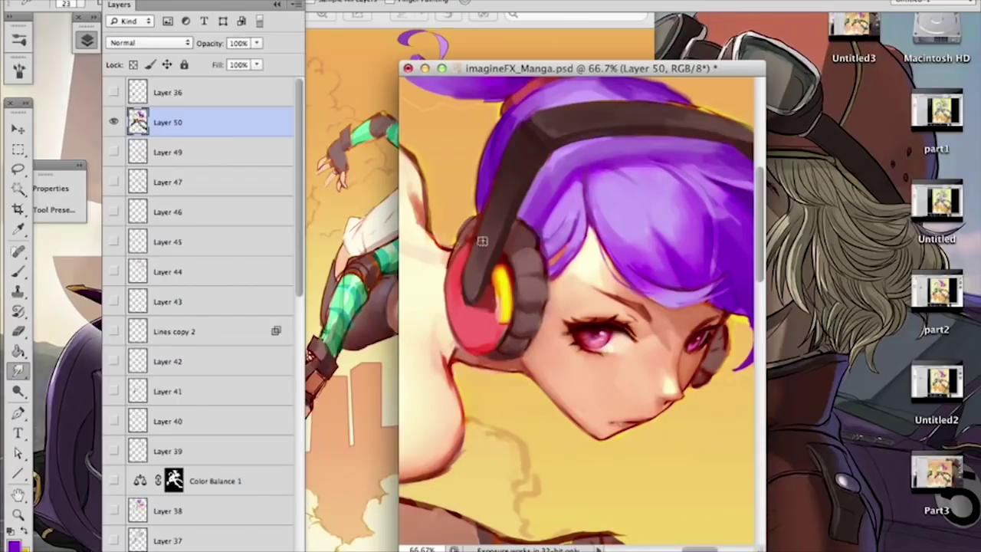
Step: Paint the shaded edge of the near striped sleeve in dark green with a 9 px brush
{"action": "left_click_drag", "start_coordinate": [565, 192], "coordinate": [593, 139]}
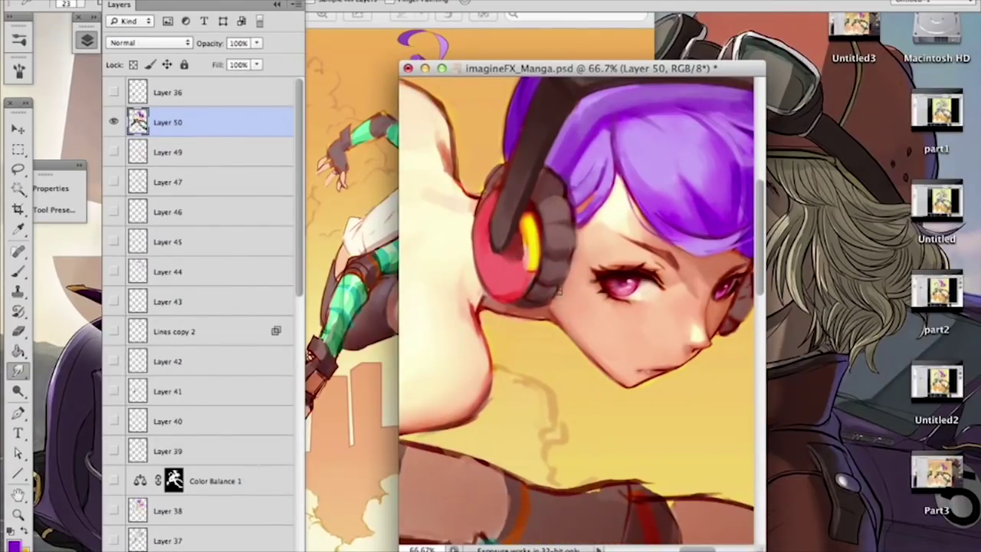
{"action": "key", "text": "super+minus"}
{"action": "key", "text": "super+minus"}
{"action": "key", "text": "super+minus"}
{"action": "key", "text": "super+minus"}
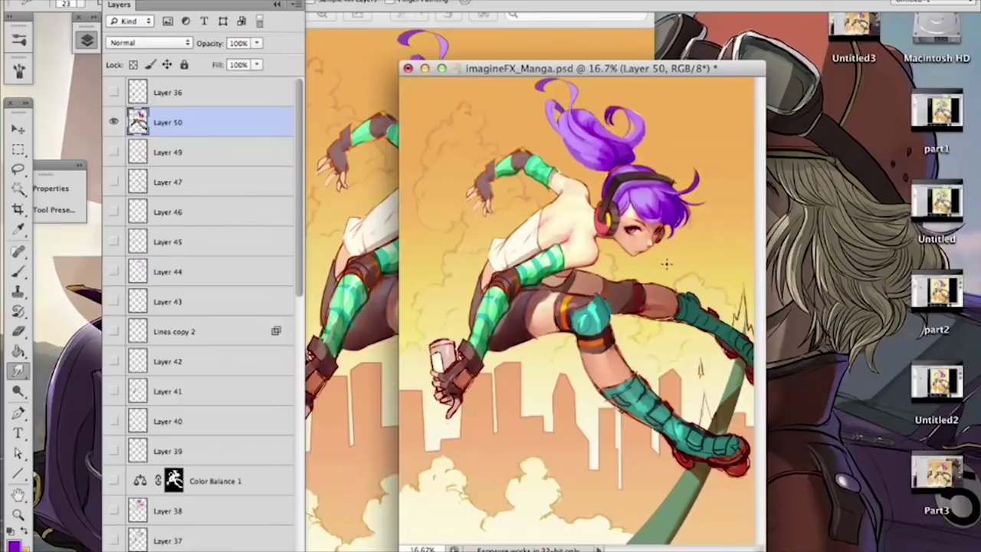
{"action": "key", "text": "super+plus"}
{"action": "key", "text": "super+plus"}
{"action": "key", "text": "super+plus"}
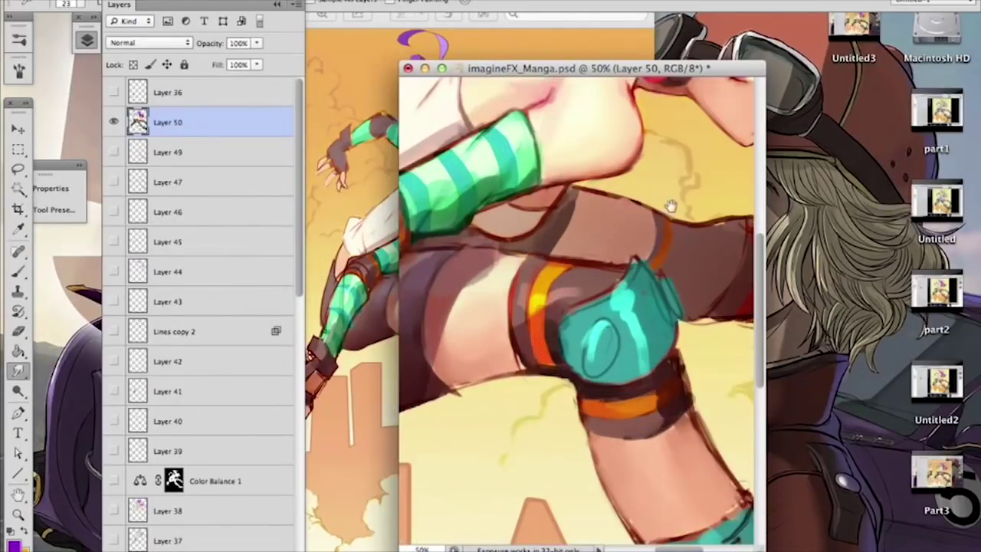
{"action": "scroll", "coordinate": [643, 268], "scroll_direction": "up", "scroll_amount": 1}
{"action": "left_click", "coordinate": [18, 270]}
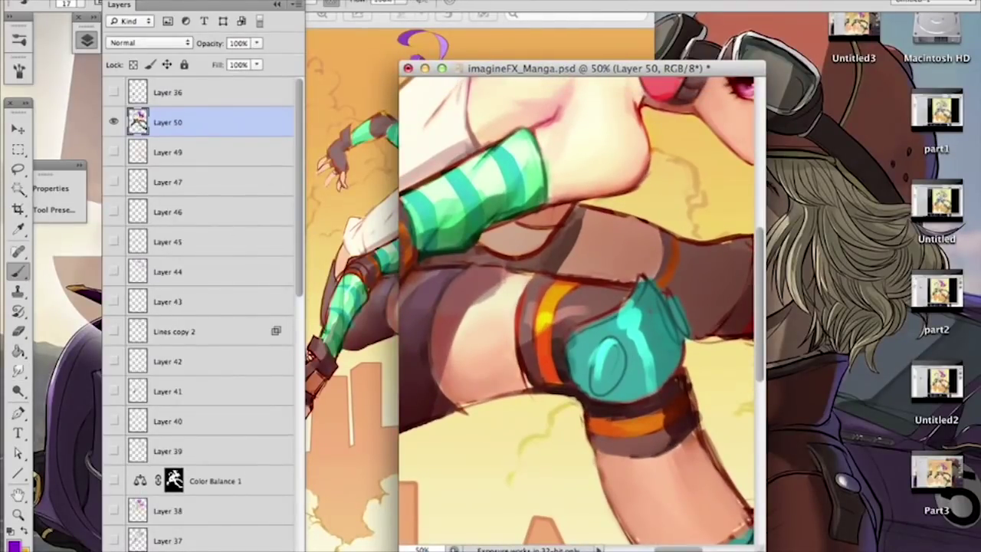
{"action": "scroll", "coordinate": [538, 201], "scroll_direction": "left", "scroll_amount": 3}
{"action": "right_click", "coordinate": [545, 203]}
{"action": "left_click_drag", "start_coordinate": [603, 228], "coordinate": [593, 228]}
{"action": "left_click", "coordinate": [509, 221]}
{"action": "left_click_drag", "start_coordinate": [510, 222], "coordinate": [537, 210]}
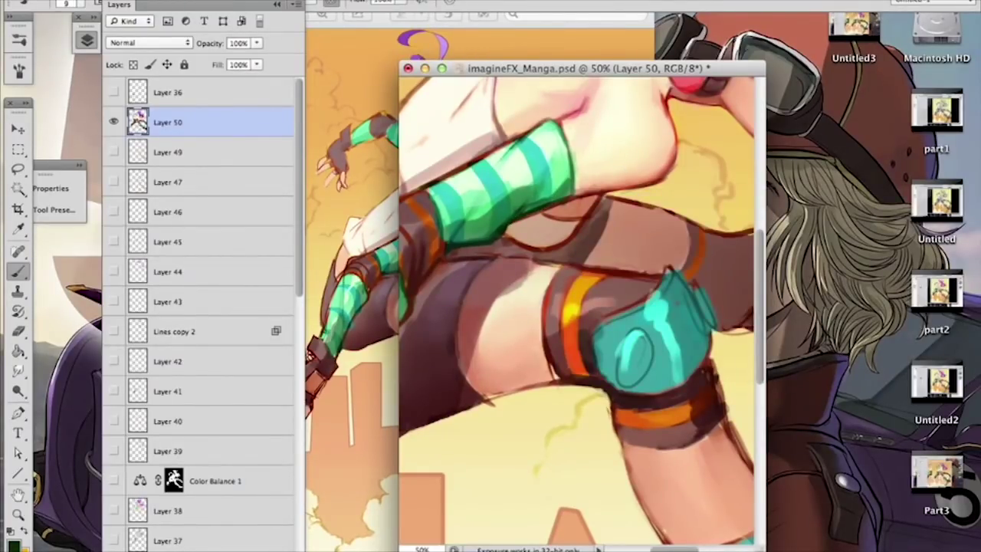
Step: Touch up the stripes of the near sleeve with sampled teal tones, enlarging the brush to 20 px
{"action": "left_click", "coordinate": [525, 189]}
{"action": "left_click", "coordinate": [453, 227], "text": "alt"}
{"action": "left_click_drag", "start_coordinate": [546, 184], "coordinate": [541, 197]}
{"action": "key", "text": "super+minus"}
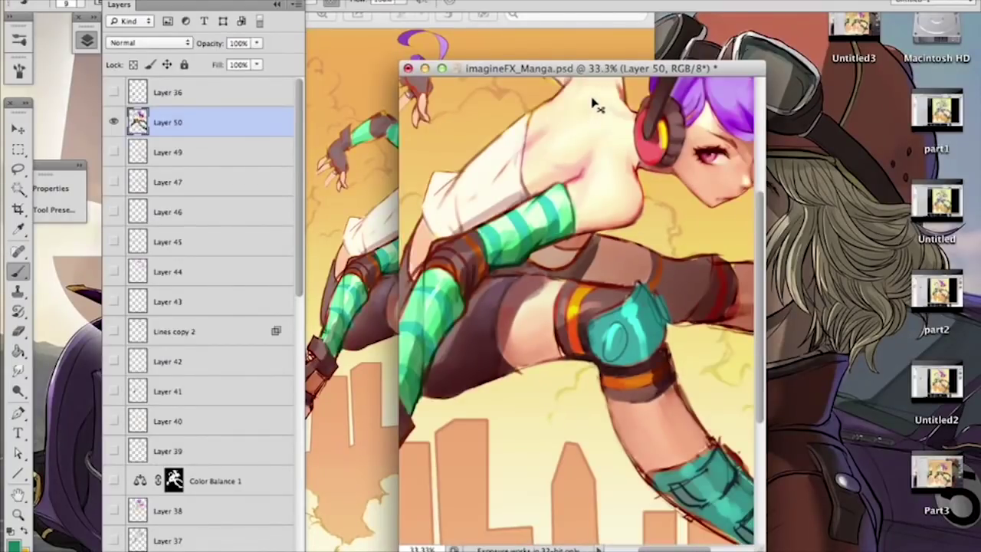
{"action": "right_click", "coordinate": [567, 203]}
{"action": "left_click_drag", "start_coordinate": [596, 232], "coordinate": [605, 232]}
{"action": "left_click", "coordinate": [557, 223]}
Step: Try to shade the far arm's sleeve with sampled green and a 36 px brush
{"action": "scroll", "coordinate": [531, 305], "scroll_direction": "up", "scroll_amount": 5}
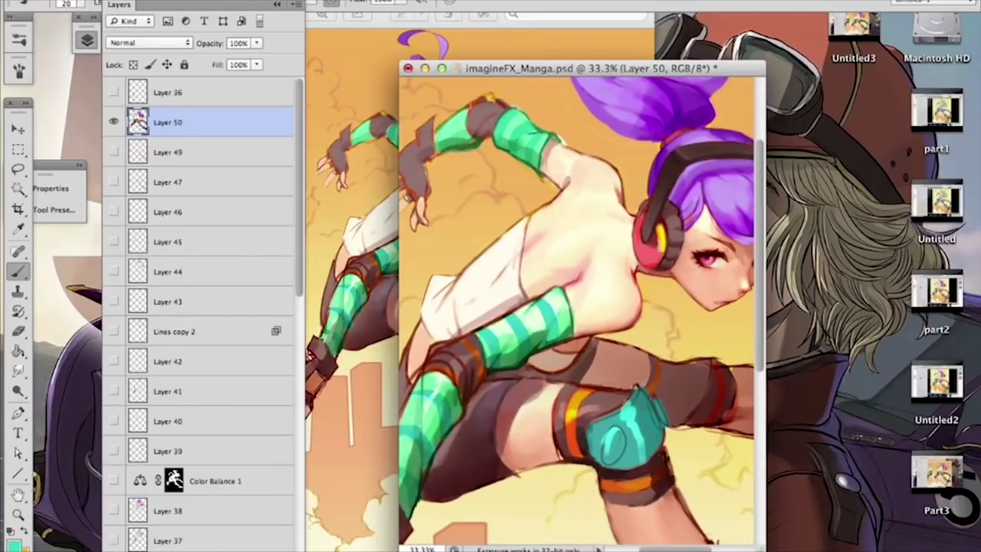
{"action": "left_click", "coordinate": [499, 131], "text": "alt"}
{"action": "right_click", "coordinate": [530, 132]}
{"action": "left_click", "coordinate": [578, 168]}
{"action": "left_click", "coordinate": [506, 144]}
{"action": "left_click_drag", "start_coordinate": [501, 143], "coordinate": [528, 144]}
{"action": "key", "text": "super+z"}
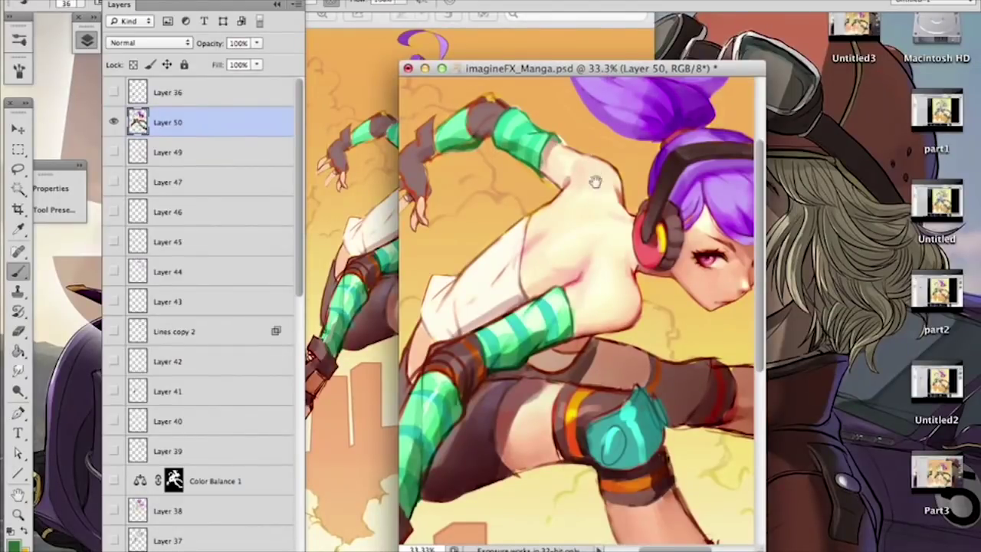
Step: Paint over the ponytail above its base with sampled dark purple using the 36 px brush
{"action": "left_click_drag", "start_coordinate": [594, 181], "coordinate": [556, 265]}
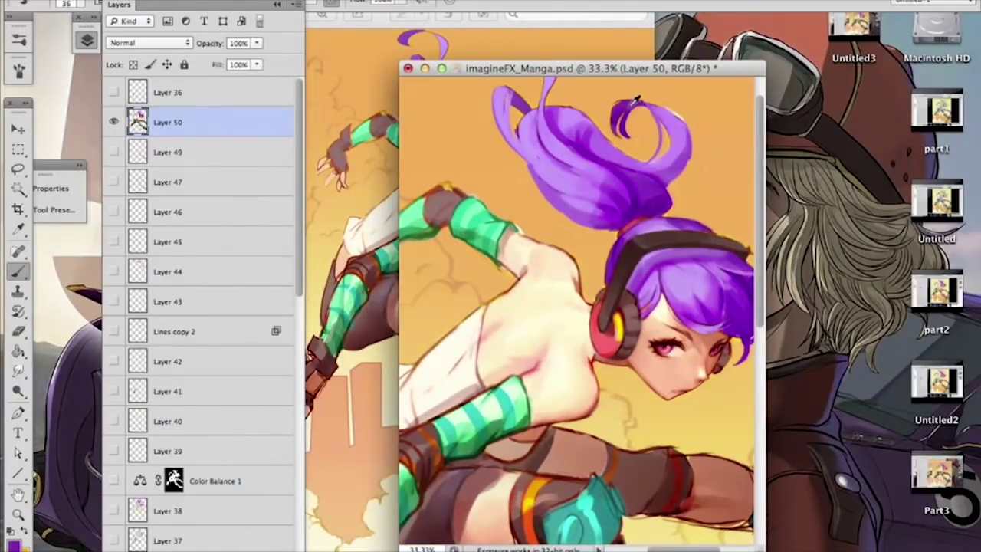
{"action": "left_click", "coordinate": [637, 206], "text": "alt"}
{"action": "mouse_move", "coordinate": [637, 203]}
{"action": "left_mouse_down"}
{"action": "mouse_move", "coordinate": [645, 194]}
{"action": "mouse_move", "coordinate": [630, 176]}
{"action": "mouse_move", "coordinate": [661, 200]}
{"action": "mouse_move", "coordinate": [602, 123]}
{"action": "left_mouse_up"}
{"action": "key", "text": "super+minus"}
{"action": "key", "text": "super+minus"}
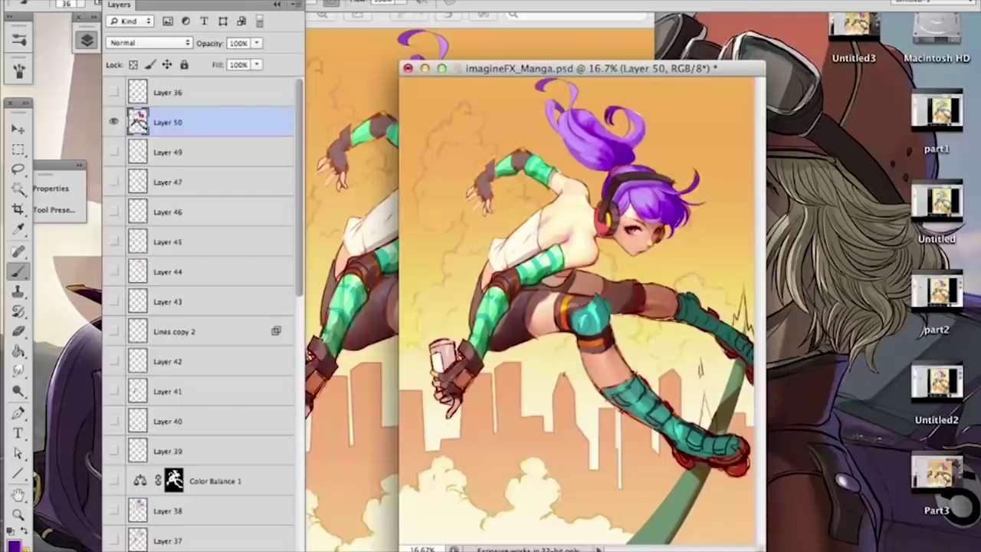
Step: Sharpen the pointed upper tip of the knee pad with sampled teal and a 13 px brush
{"action": "left_click", "coordinate": [549, 219], "text": "alt"}
{"action": "key", "text": "super+plus"}
{"action": "key", "text": "super+plus"}
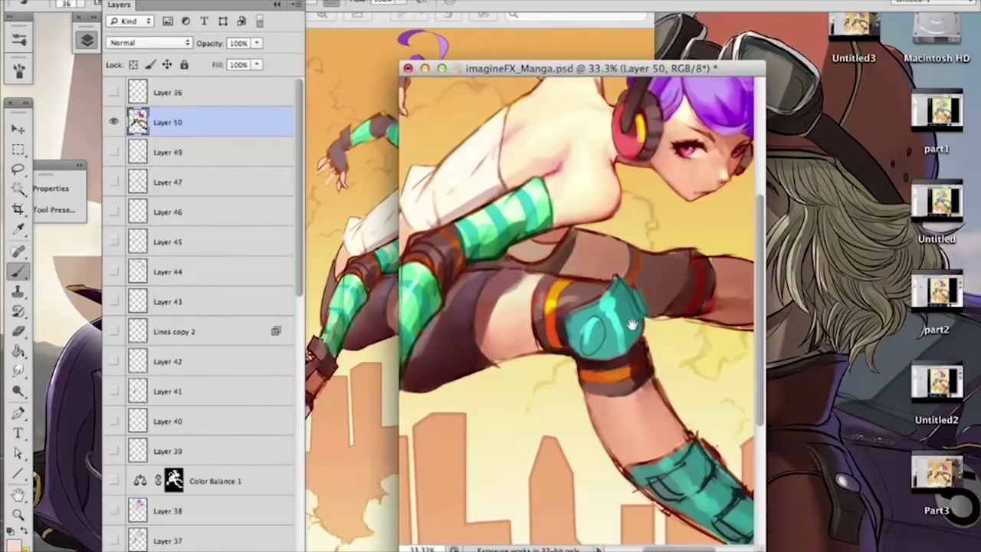
{"action": "left_click_drag", "start_coordinate": [628, 325], "coordinate": [611, 271]}
{"action": "key", "text": "super+plus"}
{"action": "right_click", "coordinate": [586, 221]}
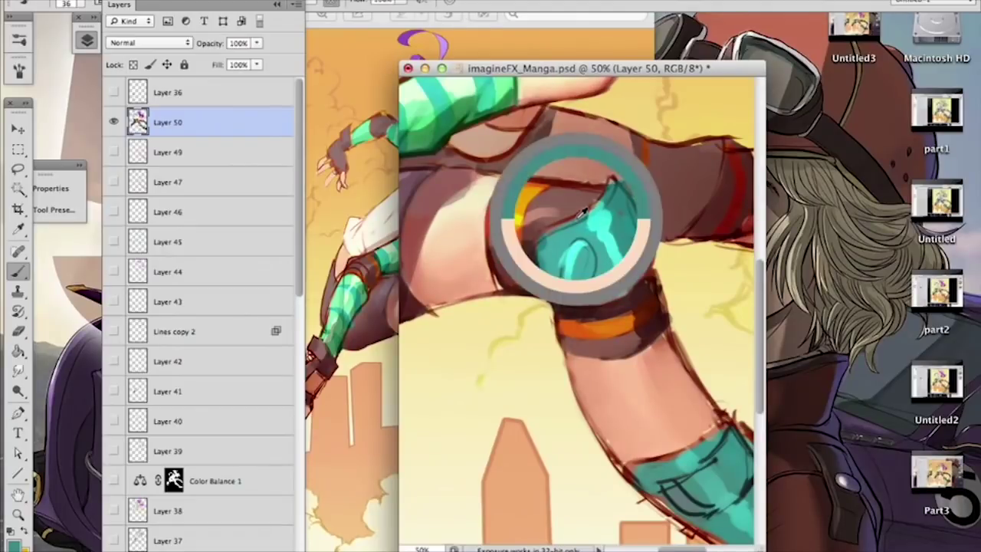
{"action": "left_click", "coordinate": [592, 212]}
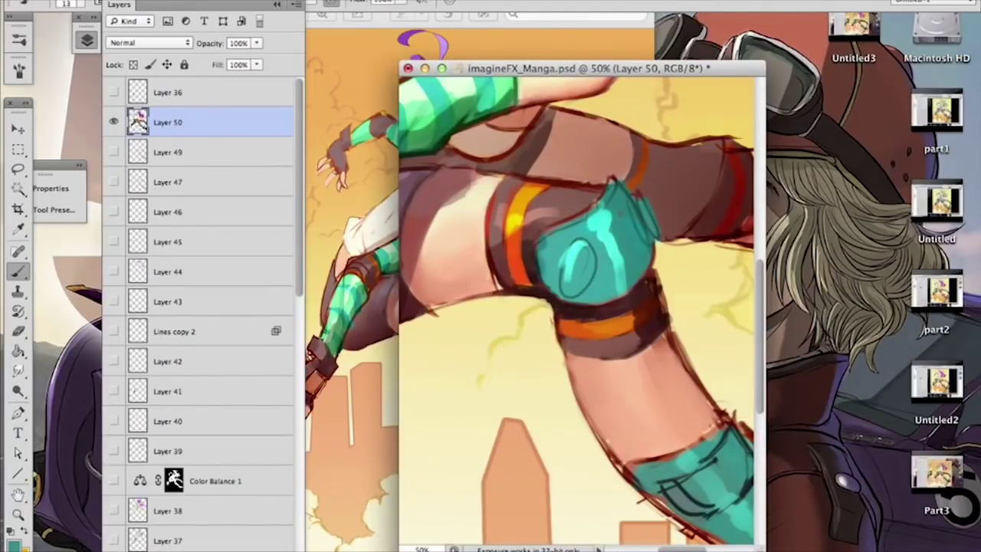
{"action": "left_click", "coordinate": [609, 190], "text": "alt"}
{"action": "left_click_drag", "start_coordinate": [611, 180], "coordinate": [609, 192]}
Step: Repaint the highlight and shading across the front of the knee pad with sampled teals, using a 20 px brush
{"action": "left_click", "coordinate": [623, 219], "text": "alt"}
{"action": "right_click", "coordinate": [622, 221]}
{"action": "left_click_drag", "start_coordinate": [658, 275], "coordinate": [665, 277]}
{"action": "left_click_drag", "start_coordinate": [611, 210], "coordinate": [602, 241]}
{"action": "left_click", "coordinate": [610, 261], "text": "alt"}
{"action": "left_click", "coordinate": [604, 214], "text": "alt"}
{"action": "left_click_drag", "start_coordinate": [595, 219], "coordinate": [580, 228]}
{"action": "left_click", "coordinate": [586, 232], "text": "alt"}
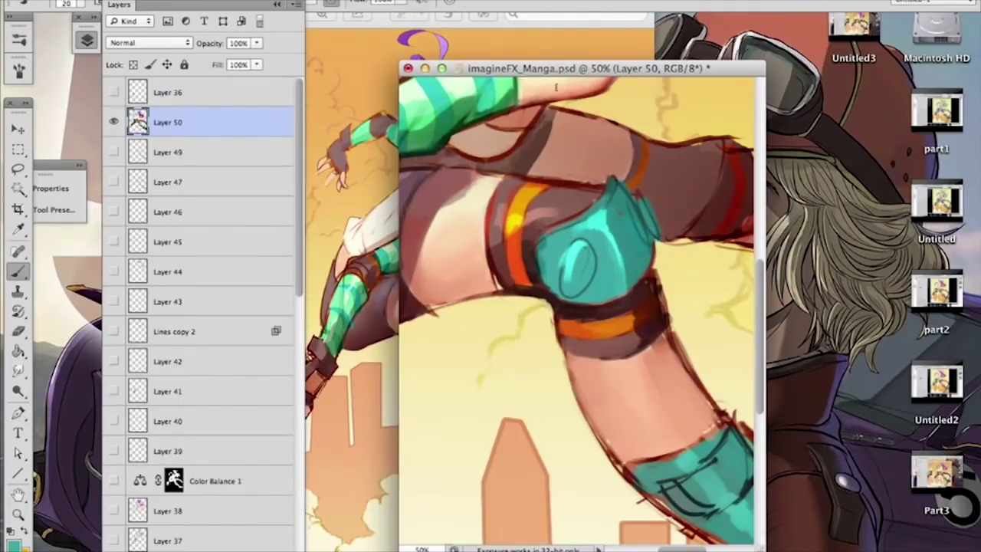
Step: Highlight the knee pad's upper edge in light teal at 8 px, and paint its side with sampled teal at 19 px
{"action": "right_click", "coordinate": [602, 212]}
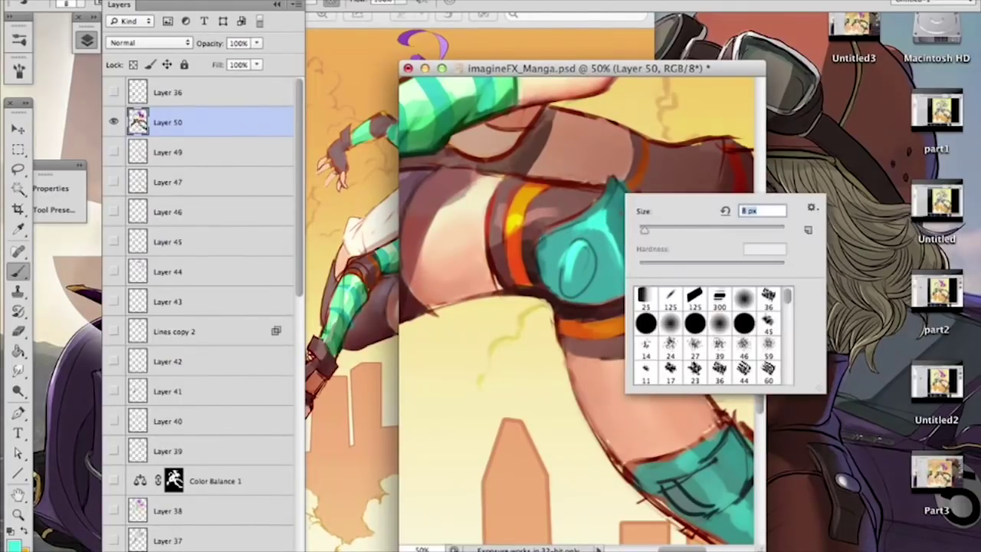
{"action": "key", "text": "Return"}
{"action": "left_click", "coordinate": [567, 222], "text": "alt"}
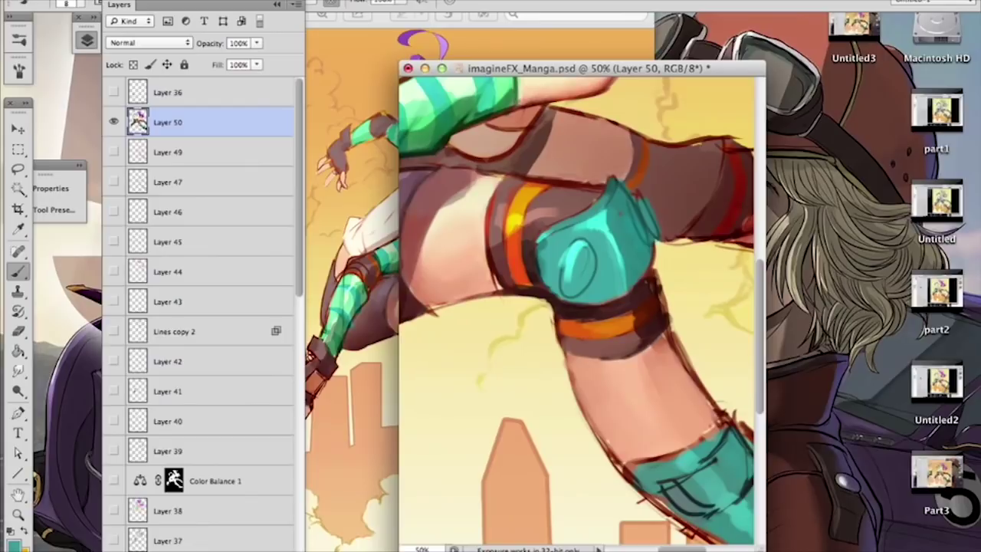
{"action": "right_click", "coordinate": [547, 241]}
{"action": "type", "text": "19"}
{"action": "key", "text": "Return"}
Step: Darken the border around the knee pad with sampled dark brown and an 8 px brush
{"action": "left_click", "coordinate": [536, 260], "text": "alt"}
{"action": "left_click", "coordinate": [536, 260], "text": "alt"}
{"action": "right_click", "coordinate": [589, 282]}
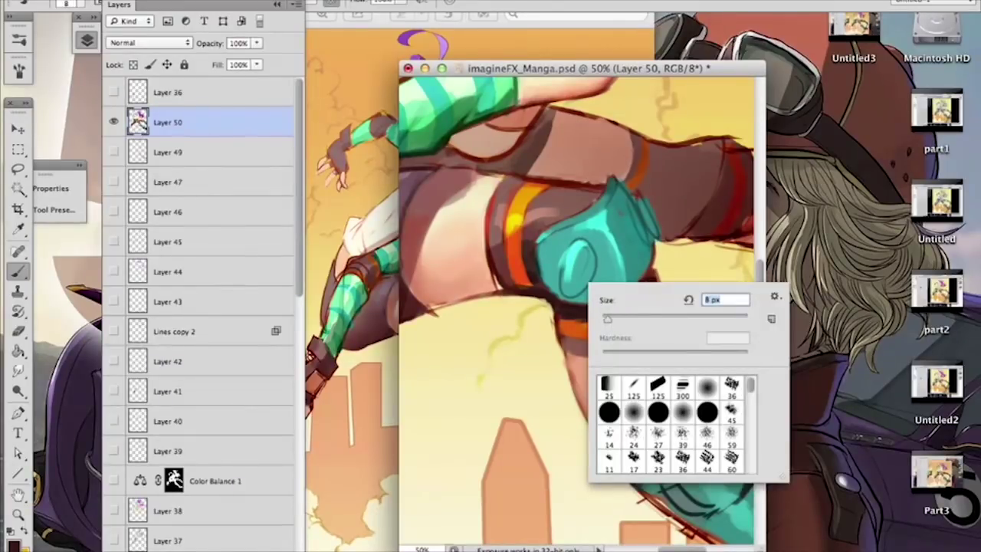
{"action": "key", "text": "Return"}
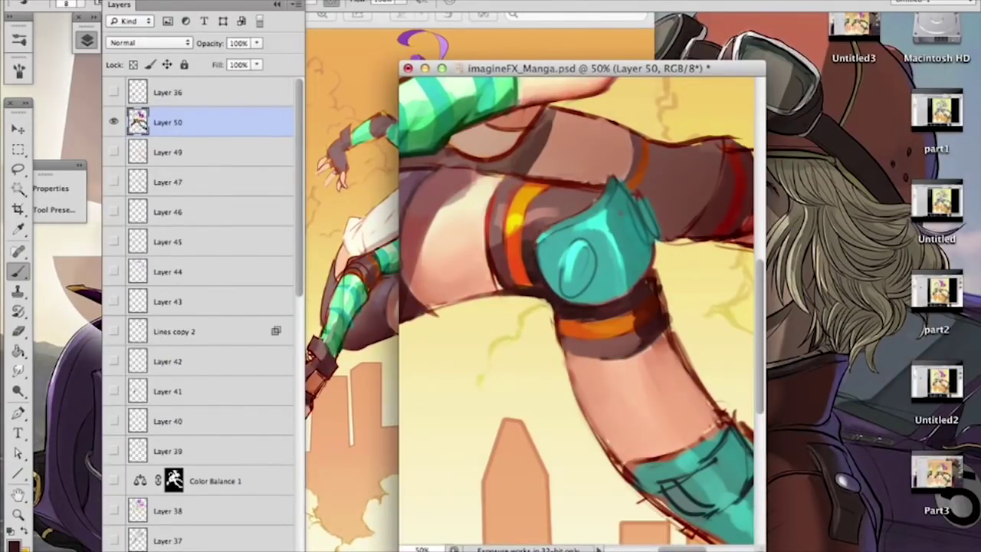
Step: Clean the lower edge of the thigh band beside the skin with a sampled color and a 13 px brush
{"action": "right_click", "coordinate": [508, 270]}
{"action": "type", "text": "13"}
{"action": "key", "text": "Return"}
{"action": "left_click", "coordinate": [484, 279], "text": "alt"}
{"action": "left_click_drag", "start_coordinate": [491, 278], "coordinate": [495, 289]}
Step: Repaint the thigh where it meets the shorts with sampled pale skin and reddish-brown tones, using a 24 px brush
{"action": "right_click", "coordinate": [473, 190]}
{"action": "type", "text": "24"}
{"action": "key", "text": "Return"}
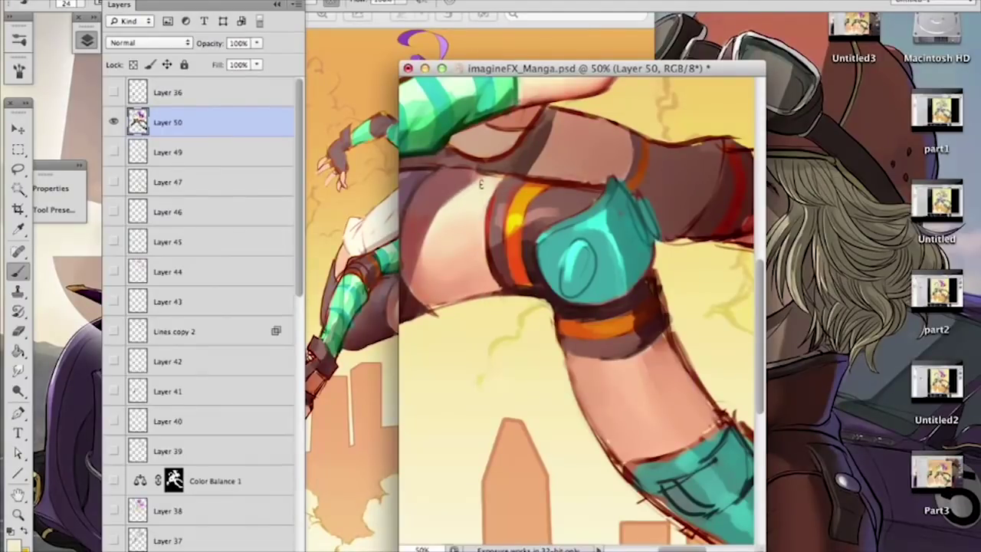
{"action": "mouse_move", "coordinate": [474, 192]}
{"action": "left_mouse_down"}
{"action": "mouse_move", "coordinate": [563, 264]}
{"action": "mouse_move", "coordinate": [544, 221]}
{"action": "left_mouse_up"}
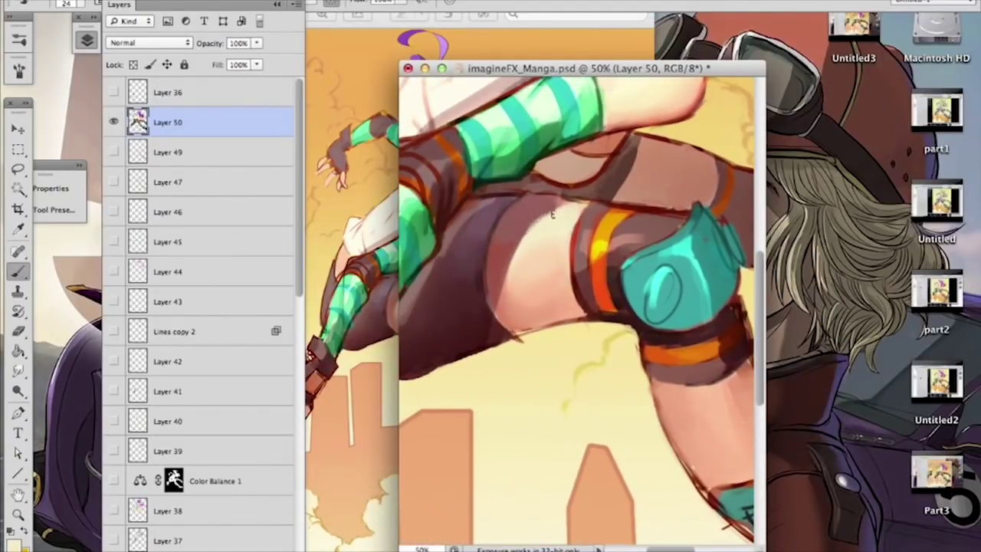
{"action": "left_click", "coordinate": [539, 207], "text": "alt"}
{"action": "scroll", "coordinate": [540, 207], "scroll_direction": "up", "scroll_amount": 3}
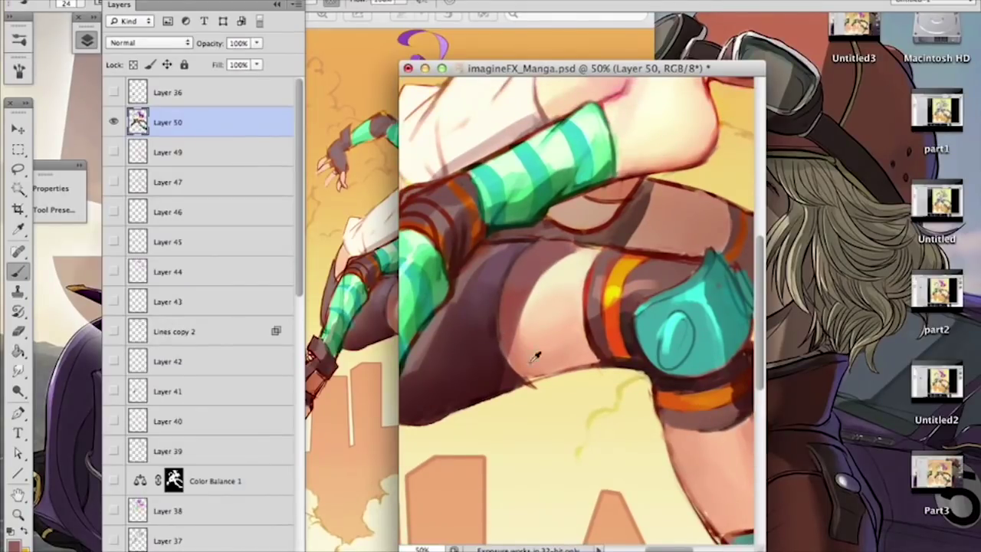
Step: Clean up the lower corner of the shorts' hem with sampled dark brown and erase the stray line ends there
{"action": "left_click", "coordinate": [489, 387], "text": "alt"}
{"action": "right_click", "coordinate": [543, 361]}
{"action": "left_click", "coordinate": [588, 395]}
{"action": "left_click", "coordinate": [516, 383], "text": "alt"}
{"action": "key", "text": "e"}
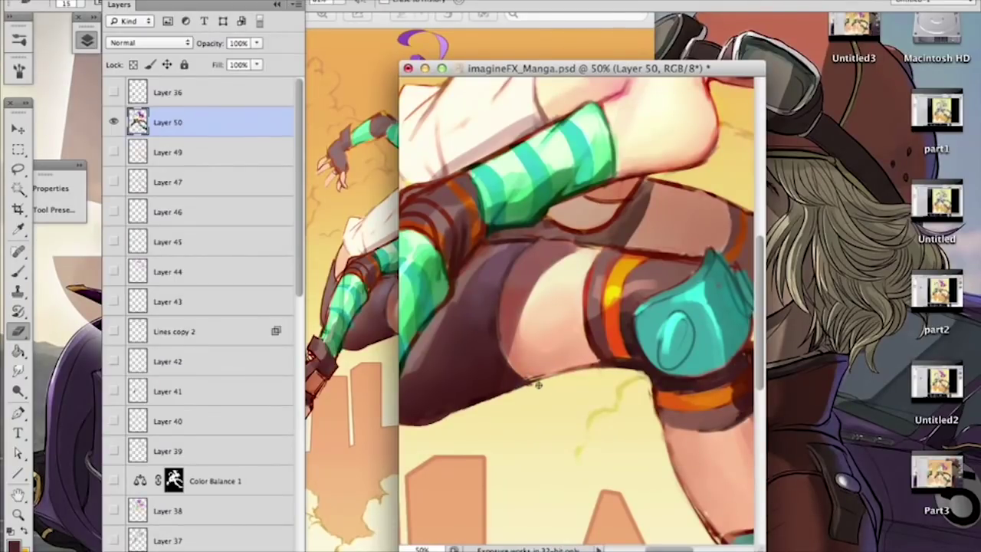
Step: Clean the lower outline of the thigh and shorts by erasing stray edges beneath the hem
{"action": "left_click_drag", "start_coordinate": [501, 397], "coordinate": [603, 359]}
{"action": "right_click", "coordinate": [569, 375]}
{"action": "left_click_drag", "start_coordinate": [604, 413], "coordinate": [615, 412]}
{"action": "mouse_move", "coordinate": [548, 385]}
{"action": "left_mouse_down"}
{"action": "mouse_move", "coordinate": [562, 376]}
{"action": "mouse_move", "coordinate": [513, 393]}
{"action": "mouse_move", "coordinate": [484, 378]}
{"action": "left_mouse_up"}
{"action": "left_click_drag", "start_coordinate": [498, 296], "coordinate": [541, 312]}
{"action": "key", "text": "b"}
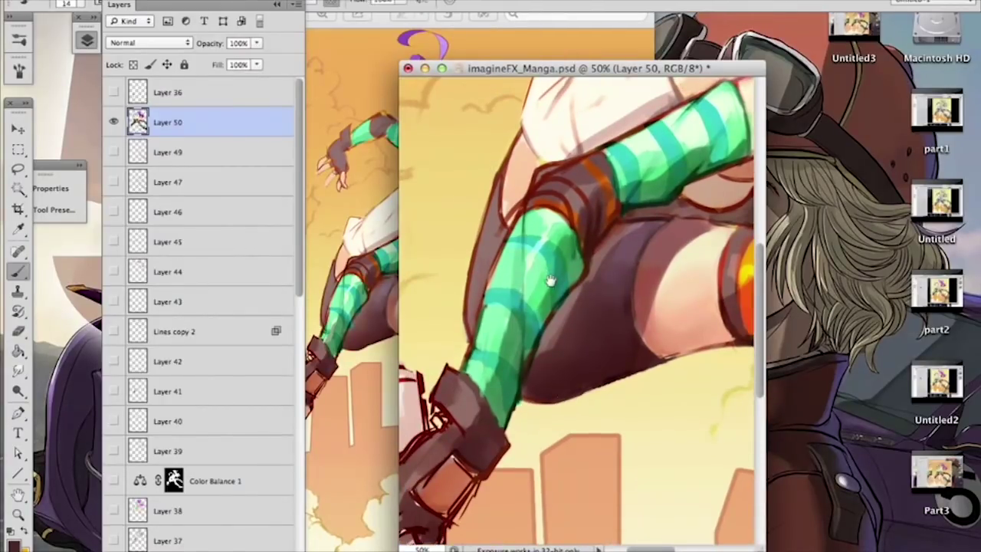
Step: Paint over the lower folds of the white top with sampled off-white and a 35 px brush
{"action": "scroll", "coordinate": [540, 170], "scroll_direction": "up", "scroll_amount": 5}
{"action": "left_click", "coordinate": [545, 225], "text": "alt"}
{"action": "right_click", "coordinate": [576, 217]}
{"action": "left_click_drag", "start_coordinate": [603, 253], "coordinate": [615, 253]}
{"action": "left_click_drag", "start_coordinate": [547, 225], "coordinate": [538, 234]}
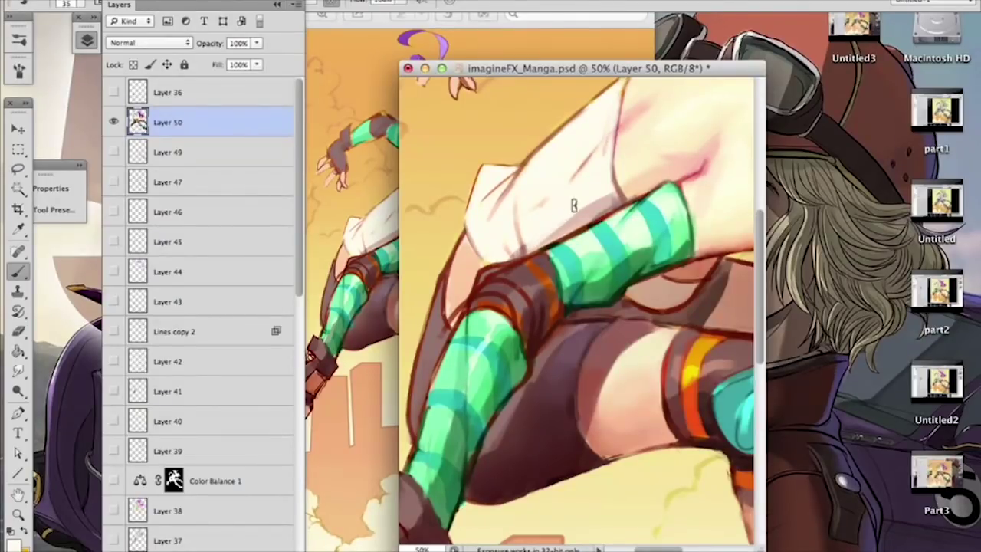
{"action": "key", "text": "super+minus"}
{"action": "key", "text": "super+minus"}
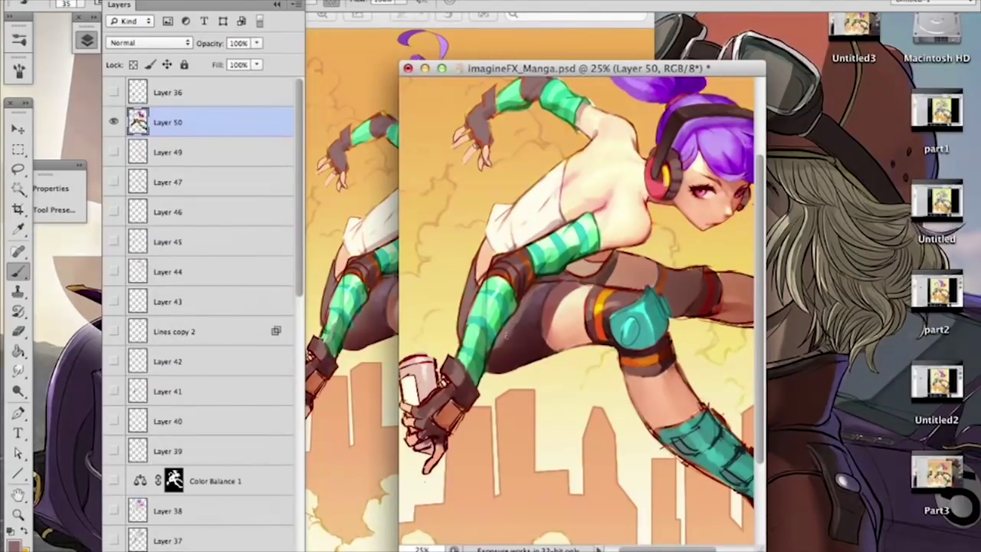
Step: Retouch the shorts' shading and hem with sampled mauve and reddish tones, reducing the brush to 21 px
{"action": "left_click", "coordinate": [517, 338], "text": "alt"}
{"action": "mouse_move", "coordinate": [603, 328]}
{"action": "left_mouse_down"}
{"action": "mouse_move", "coordinate": [542, 351]}
{"action": "mouse_move", "coordinate": [570, 336]}
{"action": "mouse_move", "coordinate": [567, 322]}
{"action": "left_mouse_up"}
{"action": "left_click", "coordinate": [503, 308], "text": "alt"}
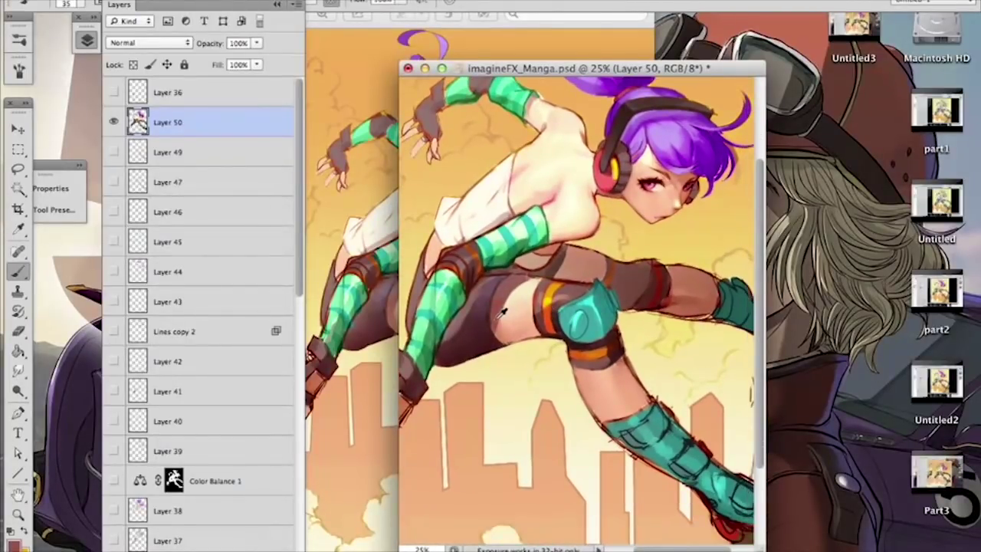
{"action": "right_click", "coordinate": [504, 290]}
{"action": "left_click_drag", "start_coordinate": [558, 347], "coordinate": [552, 347]}
{"action": "key", "text": "Return"}
{"action": "key", "text": "super+minus"}
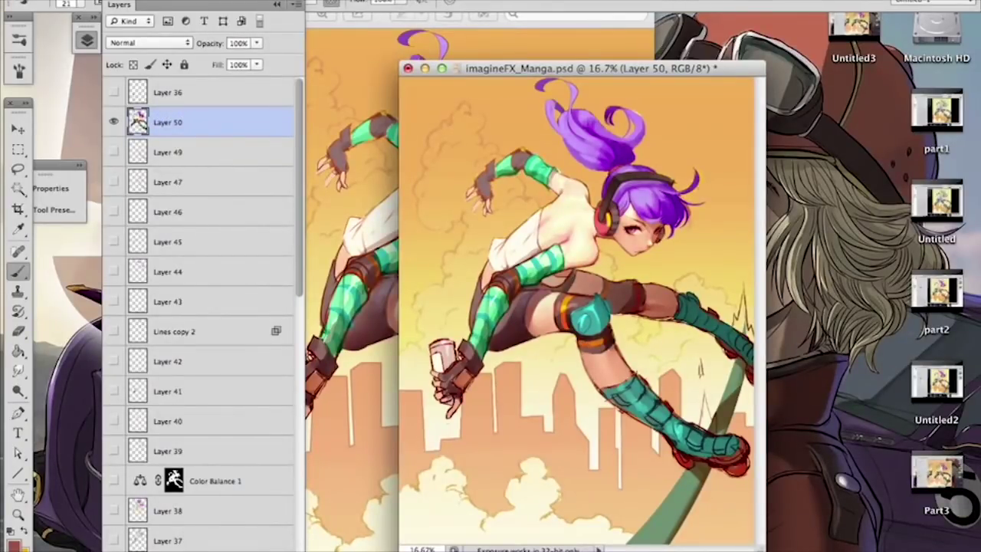
Step: Paint a light turquoise edge along the upper rim of the knee pad with a 17 px brush
{"action": "key", "text": "super+plus"}
{"action": "key", "text": "super+plus"}
{"action": "left_click", "coordinate": [558, 287], "text": "alt"}
{"action": "right_click", "coordinate": [600, 255]}
{"action": "left_click_drag", "start_coordinate": [643, 298], "coordinate": [640, 298]}
{"action": "left_click", "coordinate": [559, 286]}
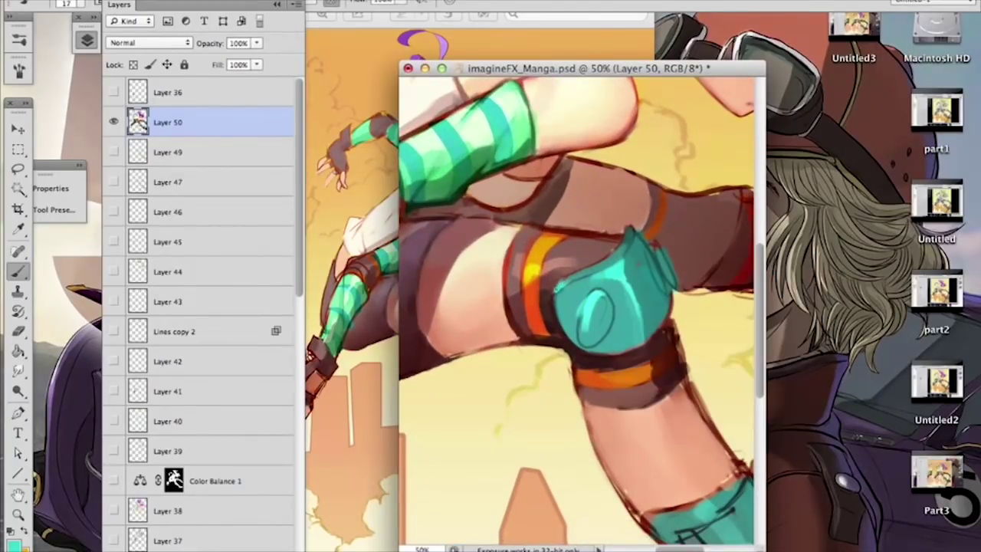
Step: Repaint the knee pad's pointed tip and rim with several sampled teal tones
{"action": "left_click", "coordinate": [618, 263], "text": "alt"}
{"action": "left_click", "coordinate": [561, 298], "text": "alt"}
{"action": "left_click", "coordinate": [635, 257], "text": "alt"}
{"action": "left_click", "coordinate": [625, 276], "text": "alt"}
{"action": "left_click", "coordinate": [653, 283], "text": "alt"}
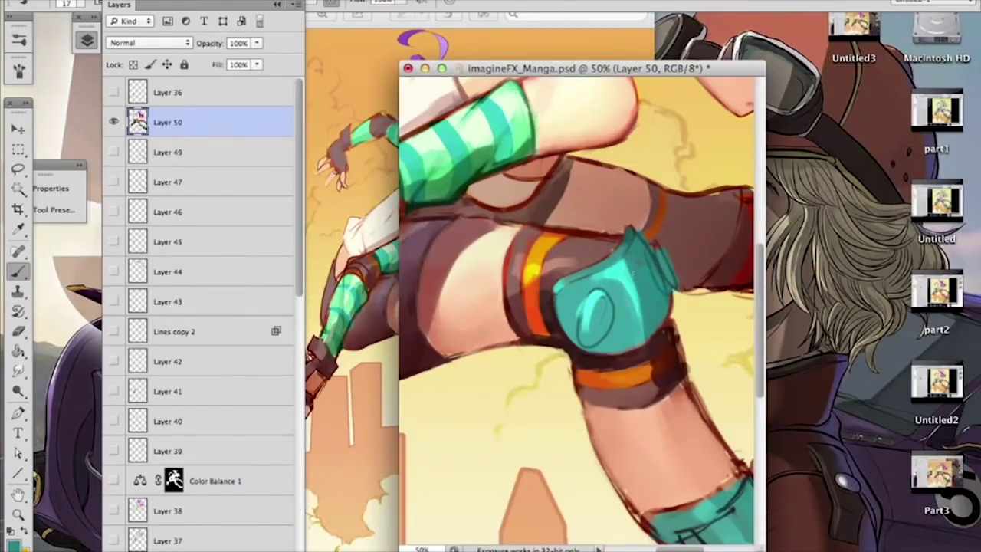
Step: Smooth the front surface of the knee pad with sampled turquoise tones and a 36 px brush
{"action": "right_click", "coordinate": [622, 266]}
{"action": "left_click_drag", "start_coordinate": [671, 303], "coordinate": [682, 302]}
{"action": "key", "text": "Return"}
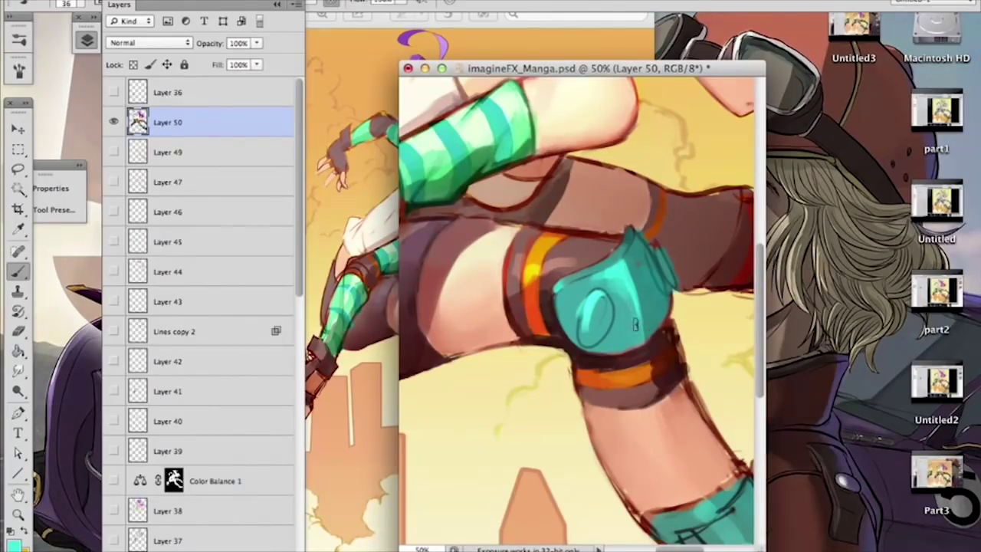
{"action": "left_click_drag", "start_coordinate": [619, 304], "coordinate": [633, 330]}
{"action": "left_click", "coordinate": [616, 326], "text": "alt"}
{"action": "left_click", "coordinate": [622, 278], "text": "alt"}
{"action": "key", "text": "super+minus"}
{"action": "left_click", "coordinate": [611, 321], "text": "alt"}
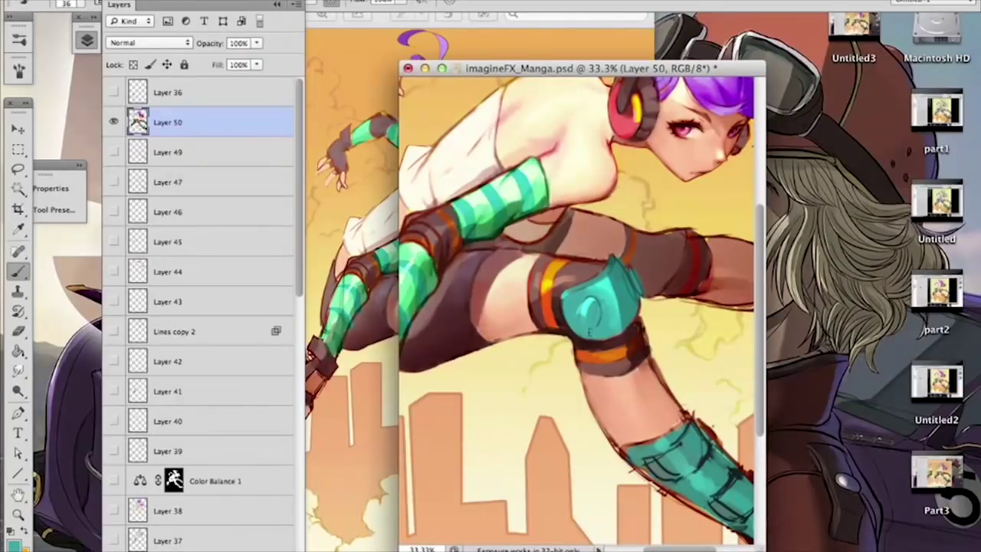
Step: Redefine the knee pad's tip and side panel with sampled darker teal and a 21 px brush
{"action": "left_click", "coordinate": [619, 254], "text": "alt"}
{"action": "right_click", "coordinate": [630, 246]}
{"action": "left_click_drag", "start_coordinate": [673, 282], "coordinate": [667, 282]}
{"action": "key", "text": "Return"}
{"action": "left_click", "coordinate": [635, 281], "text": "alt"}
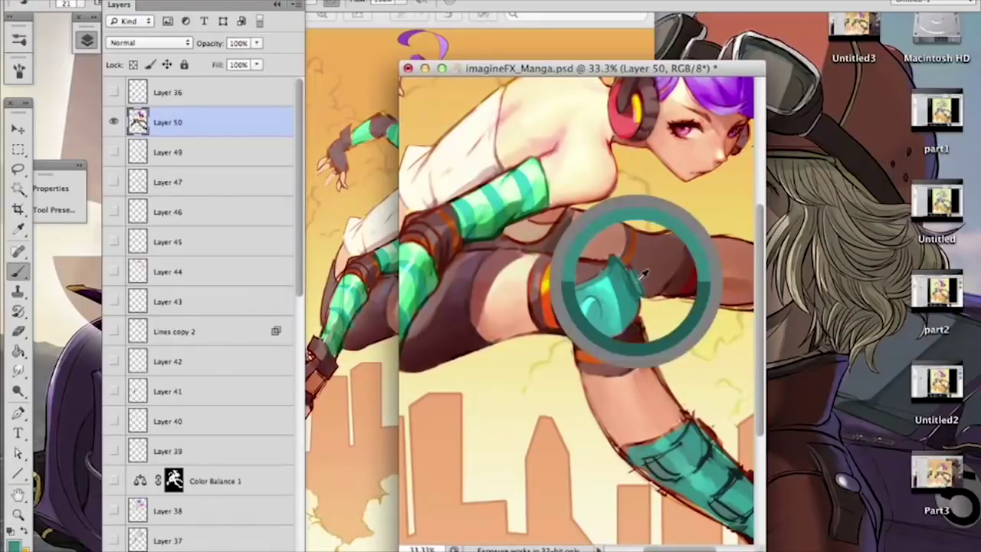
{"action": "left_click", "coordinate": [636, 285], "text": "alt"}
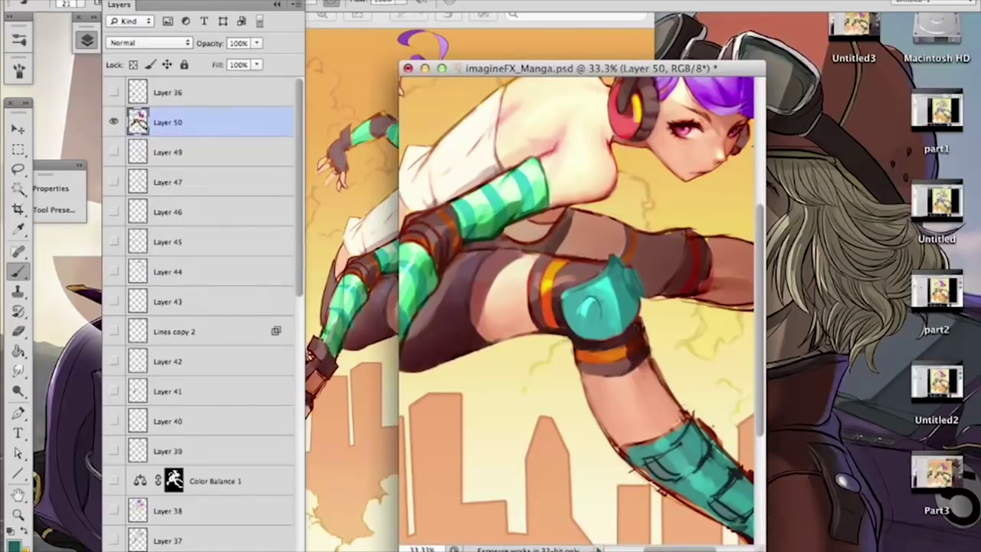
Step: Repaint the round detail and the side edge of the knee pad with sampled teal tones
{"action": "left_click", "coordinate": [604, 324], "text": "alt"}
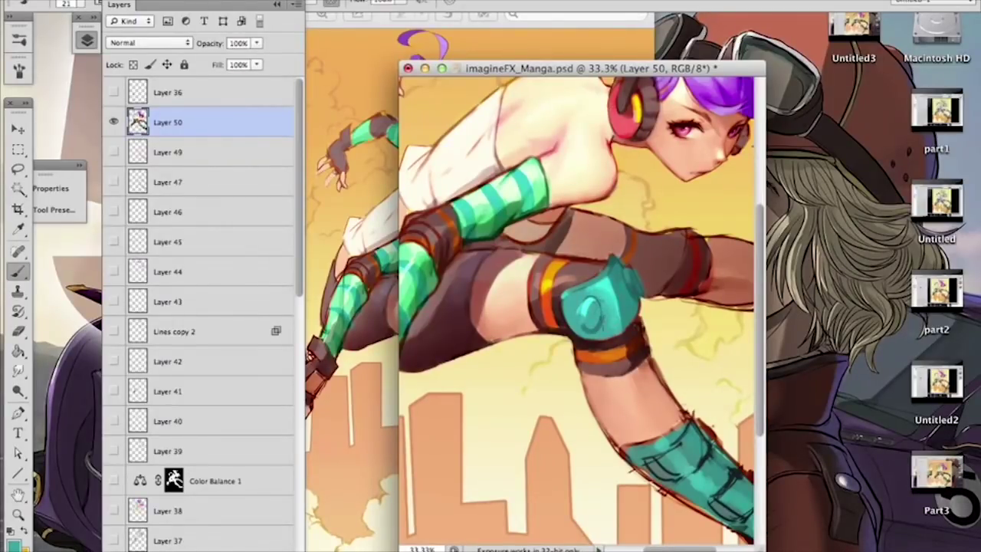
{"action": "left_click", "coordinate": [589, 329], "text": "alt"}
{"action": "left_click_drag", "start_coordinate": [591, 306], "coordinate": [590, 316]}
{"action": "left_click", "coordinate": [597, 318], "text": "alt"}
{"action": "left_click", "coordinate": [645, 263], "text": "alt"}
{"action": "left_click", "coordinate": [642, 271], "text": "alt"}
Step: Retouch the thigh band beside the knee pad with sampled brown, dark brown and yellow, undoing the last stroke
{"action": "left_click", "coordinate": [588, 263], "text": "alt"}
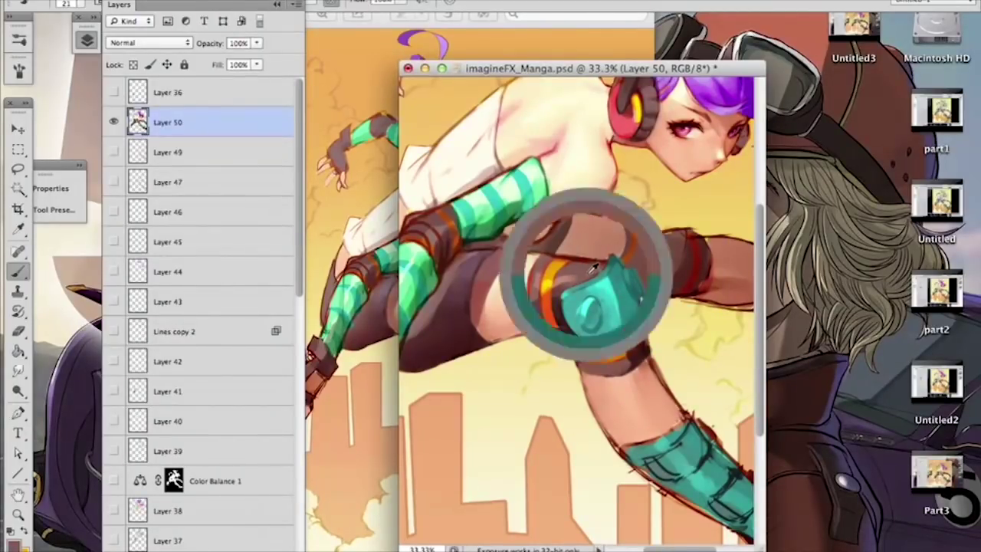
{"action": "left_click", "coordinate": [565, 290], "text": "alt"}
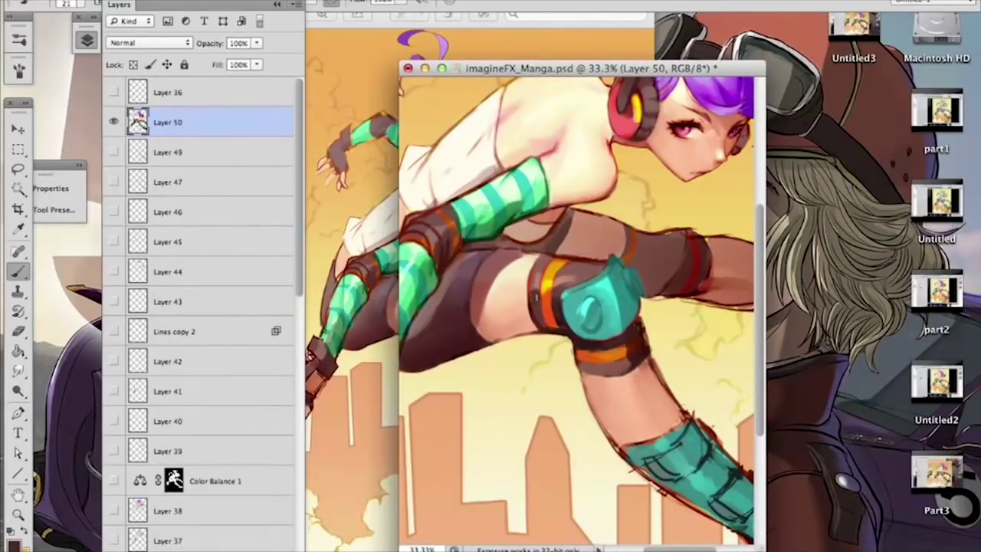
{"action": "left_click", "coordinate": [536, 299], "text": "alt"}
{"action": "left_click", "coordinate": [552, 281], "text": "alt"}
{"action": "left_click", "coordinate": [548, 282], "text": "alt"}
{"action": "key", "text": "ctrl+z"}
Step: Add a new layer above the figure layer and set its blend mode to Color Burn
{"action": "left_click_drag", "start_coordinate": [638, 281], "coordinate": [662, 253]}
{"action": "left_click", "coordinate": [273, 549]}
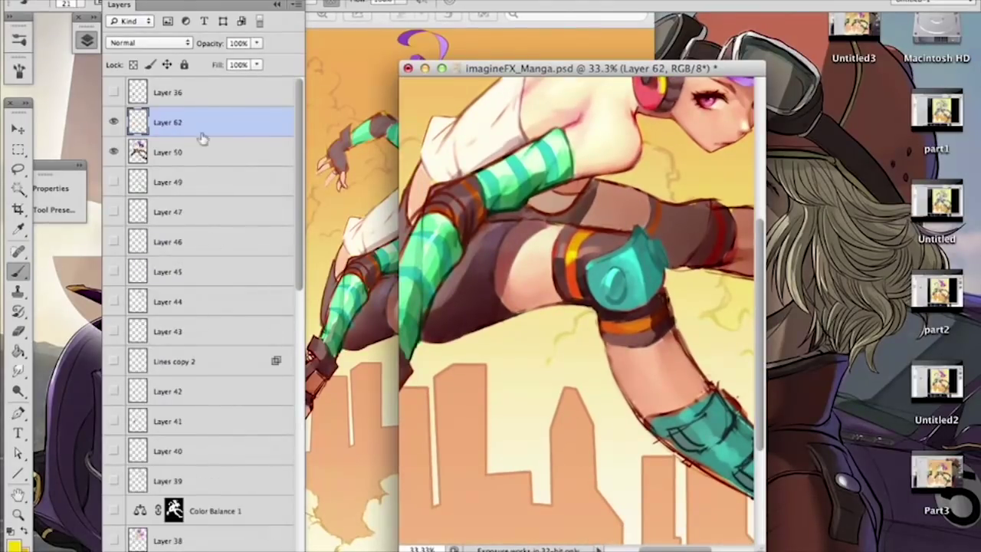
{"action": "left_click", "coordinate": [149, 43]}
{"action": "left_click", "coordinate": [177, 83]}
Step: Try shading the knee pad's side with sampled turquoise and a bluer hue, using a 77 px brush
{"action": "left_click", "coordinate": [631, 254], "text": "alt"}
{"action": "right_click", "coordinate": [642, 248]}
{"action": "left_click_drag", "start_coordinate": [704, 283], "coordinate": [724, 281]}
{"action": "left_click_drag", "start_coordinate": [638, 245], "coordinate": [650, 261]}
{"action": "left_click", "coordinate": [14, 542]}
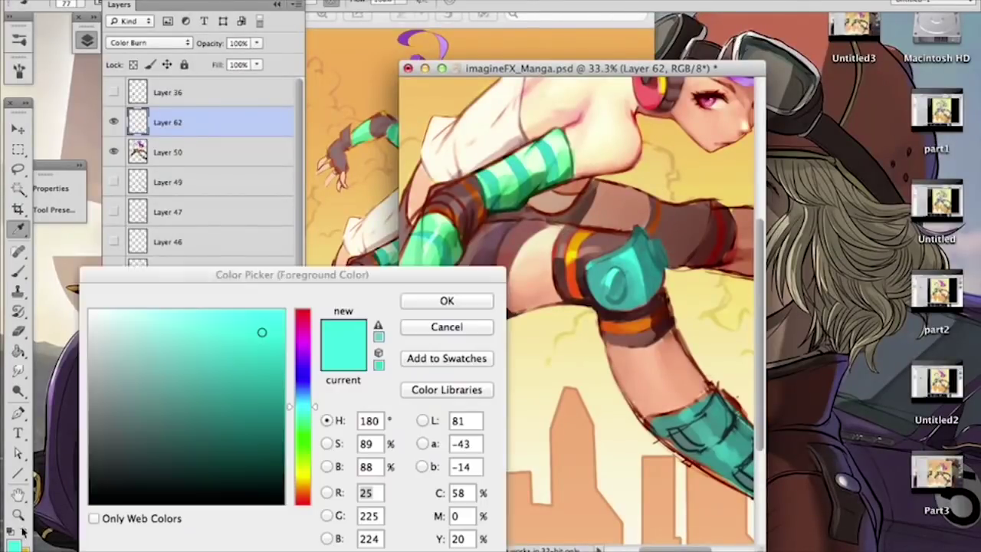
{"action": "left_click", "coordinate": [303, 396]}
{"action": "left_click", "coordinate": [412, 307]}
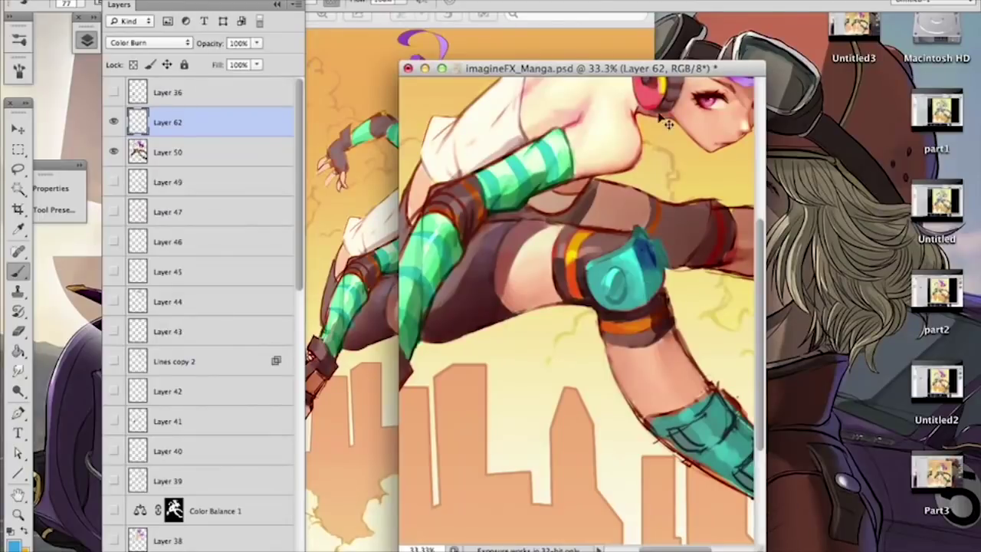
Step: Set the foreground color to cyan with hue 191 and shade the knee pad's side with a 40 px brush
{"action": "left_click", "coordinate": [13, 542]}
{"action": "left_click", "coordinate": [306, 397]}
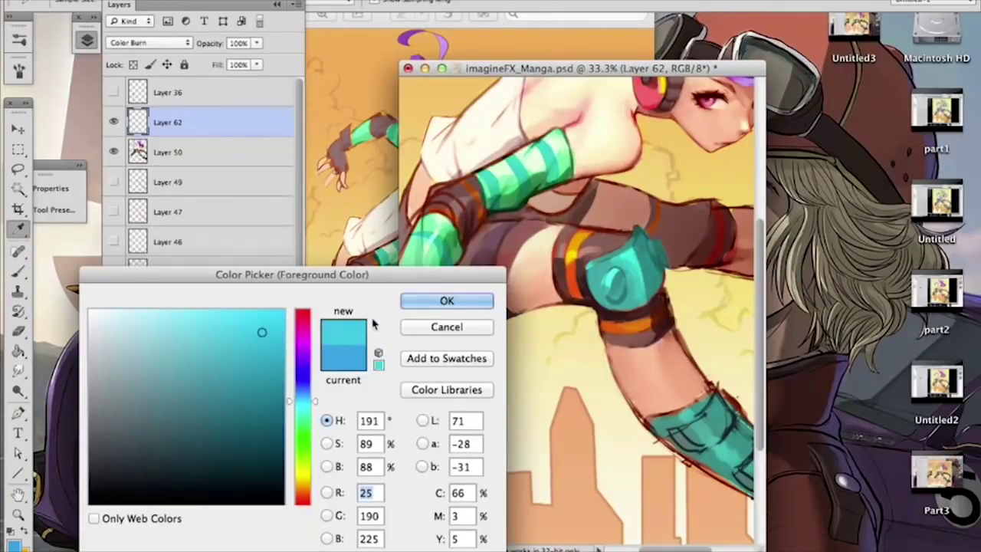
{"action": "left_click", "coordinate": [459, 297]}
{"action": "right_click", "coordinate": [658, 287]}
{"action": "type", "text": "40"}
{"action": "key", "text": "Return"}
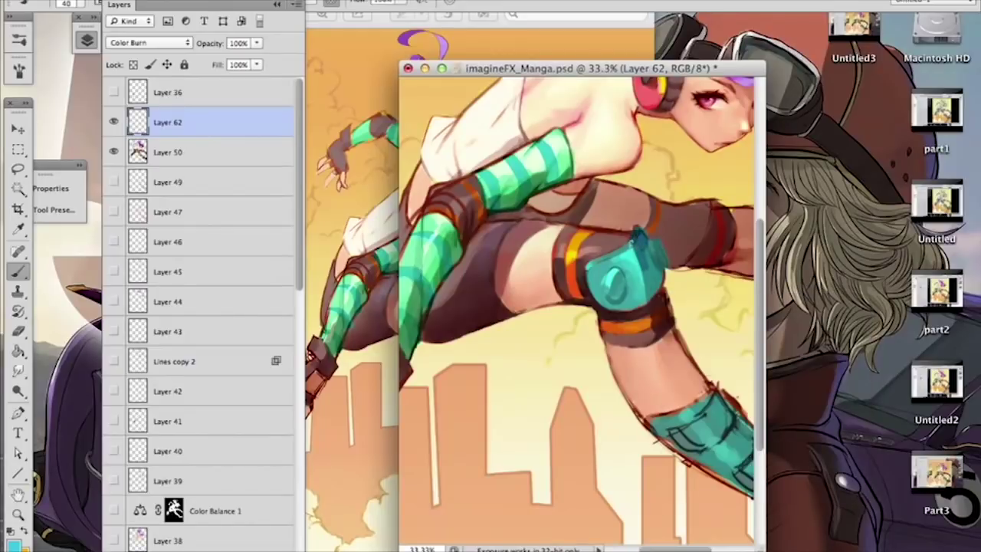
Step: Deepen the shaded stripes of the near arm's green sleeve with cyan strokes on the Color Burn layer
{"action": "key", "text": "super+minus"}
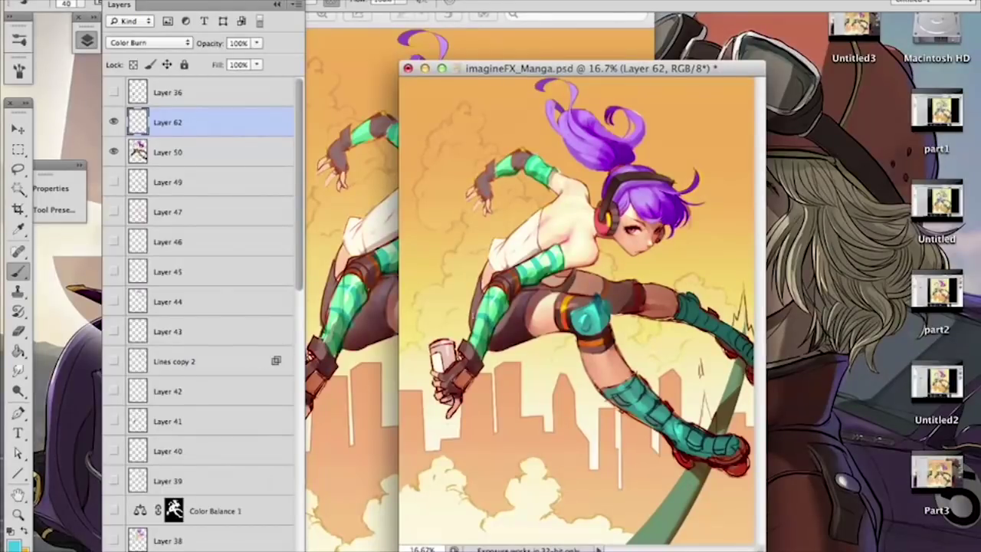
{"action": "key", "text": "super+plus"}
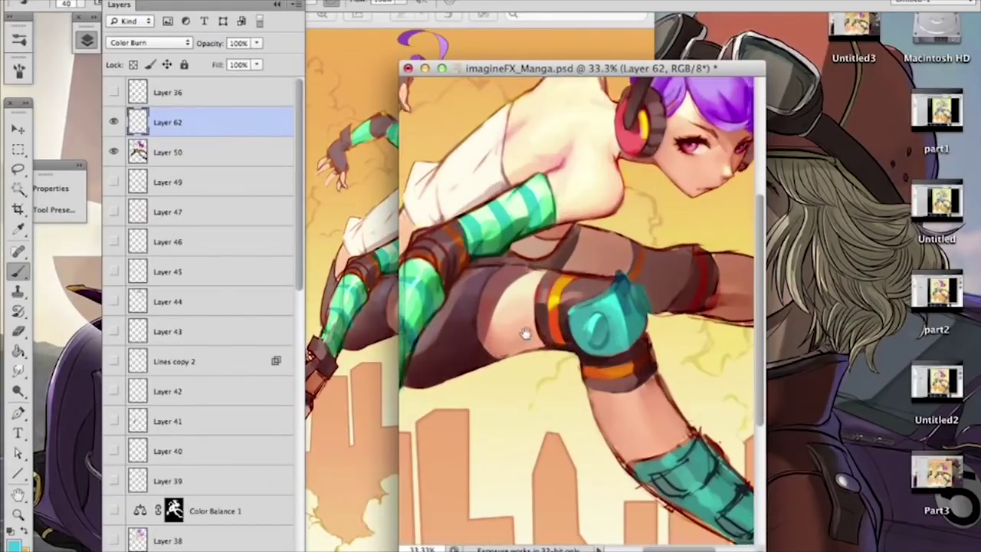
{"action": "scroll", "coordinate": [536, 237], "scroll_direction": "down", "scroll_amount": 3}
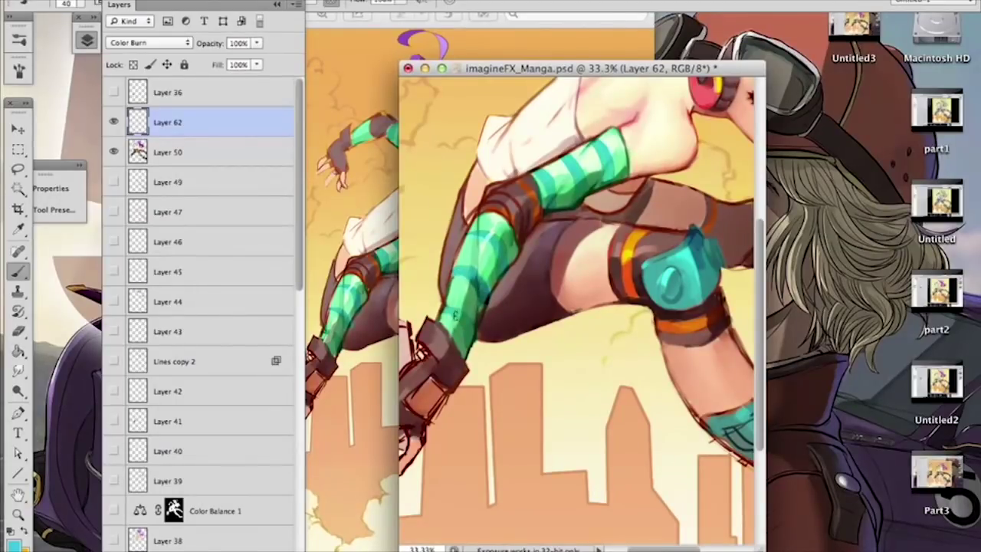
{"action": "scroll", "coordinate": [567, 303], "scroll_direction": "up", "scroll_amount": 2}
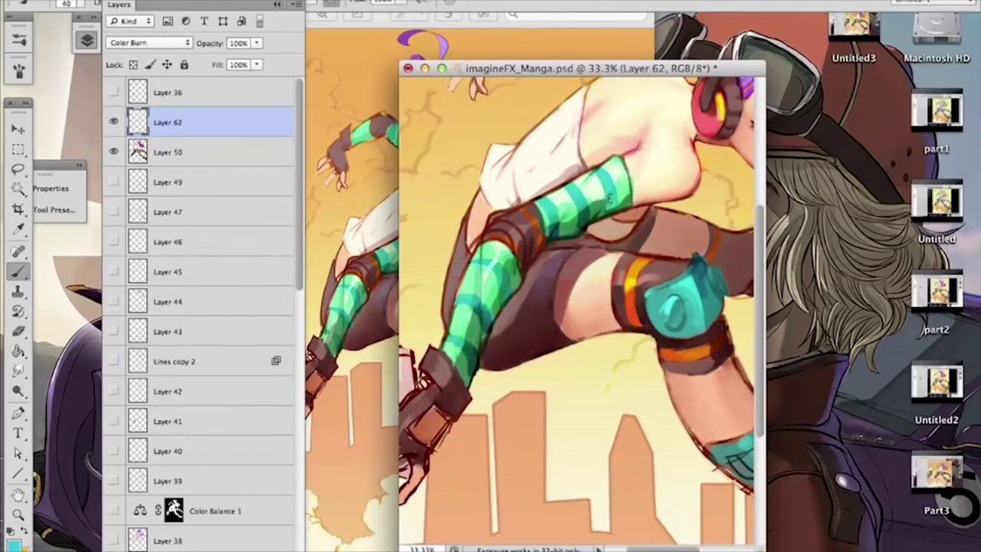
{"action": "scroll", "coordinate": [567, 306], "scroll_direction": "down", "scroll_amount": 3}
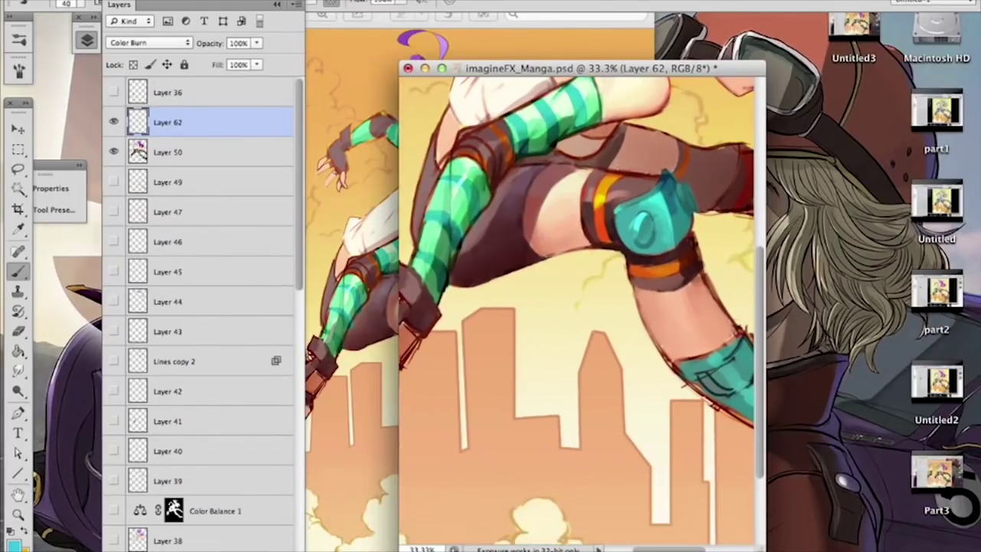
{"action": "mouse_move", "coordinate": [646, 219]}
{"action": "left_mouse_down"}
{"action": "mouse_move", "coordinate": [652, 178]}
{"action": "mouse_move", "coordinate": [648, 231]}
{"action": "left_mouse_up"}
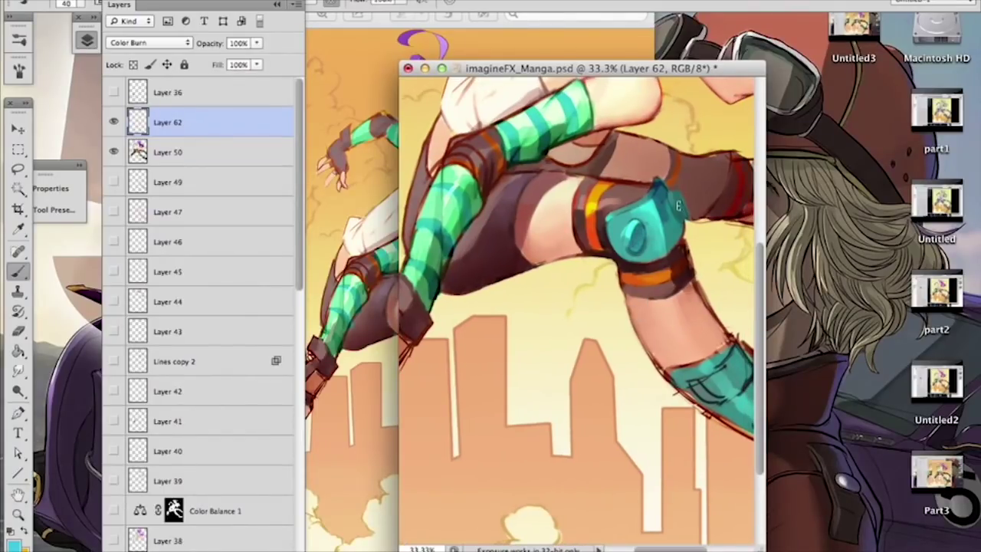
Step: Add finer shading along the knee pad's side edge with a 19 px brush
{"action": "right_click", "coordinate": [689, 218]}
{"action": "key", "text": "Return"}
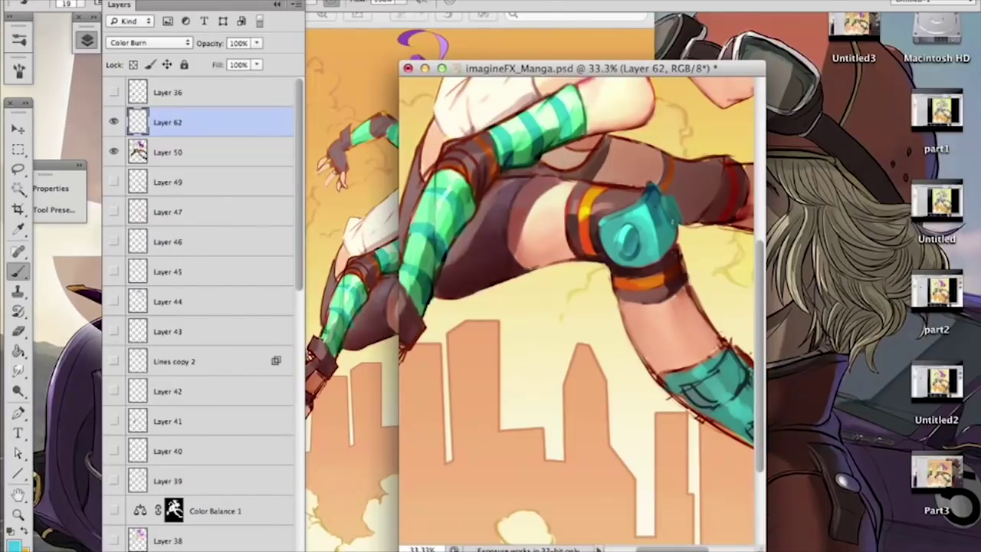
{"action": "left_click_drag", "start_coordinate": [655, 308], "coordinate": [570, 289]}
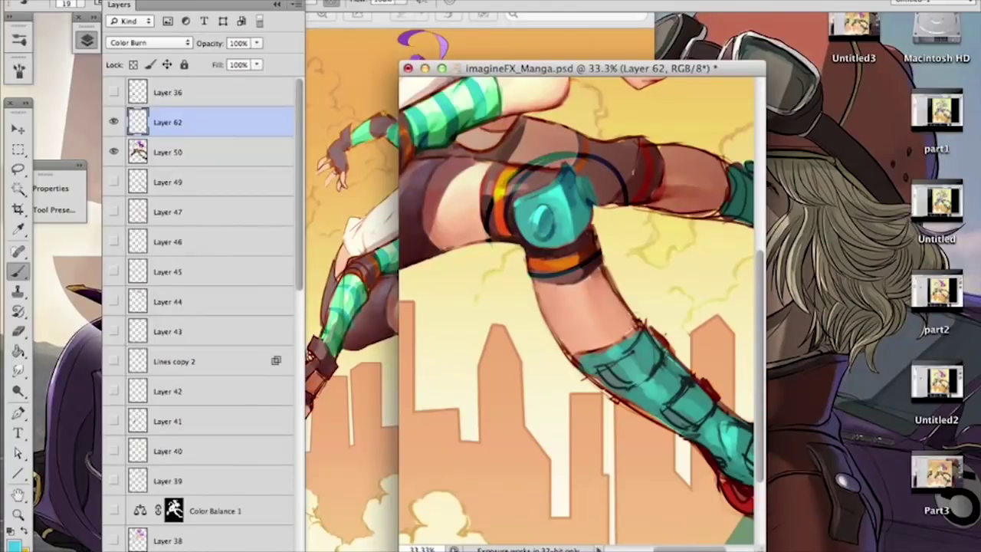
{"action": "left_click_drag", "start_coordinate": [580, 252], "coordinate": [603, 306]}
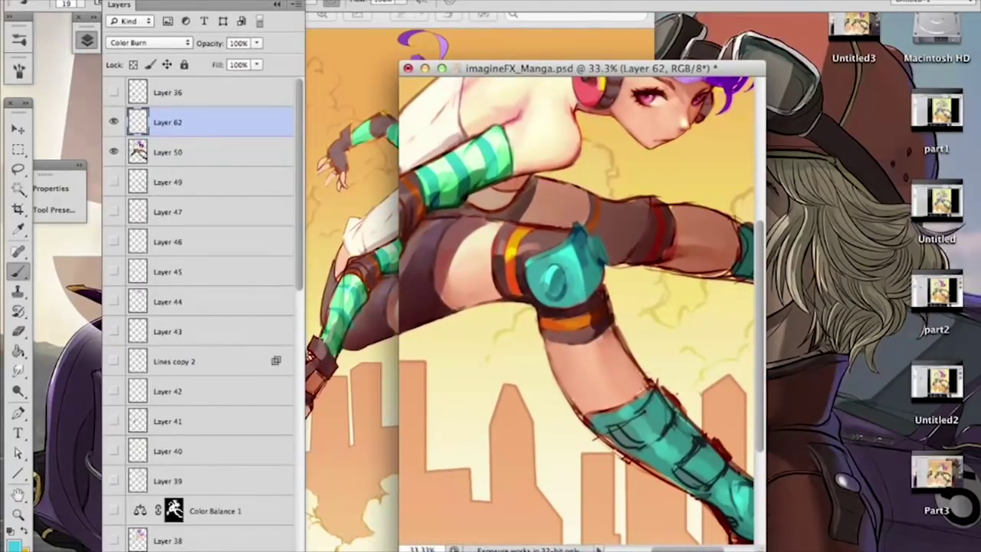
Step: Shade the knee pad's pointed tip with a 49 px brush, undoing the unwanted stroke
{"action": "right_click", "coordinate": [597, 255]}
{"action": "left_click_drag", "start_coordinate": [631, 296], "coordinate": [650, 296]}
{"action": "left_click_drag", "start_coordinate": [583, 248], "coordinate": [589, 268]}
{"action": "key", "text": "super+z"}
{"action": "key", "text": "super+minus"}
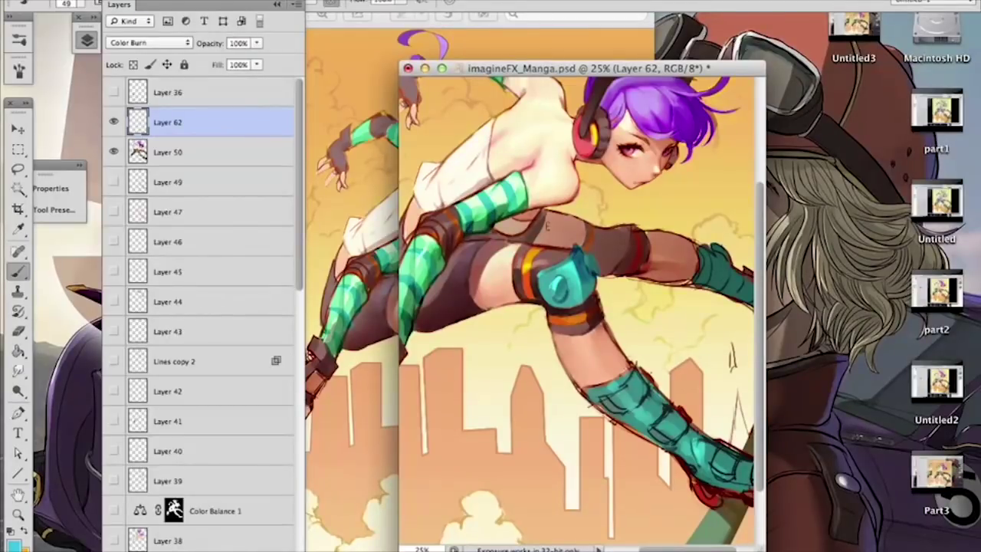
Step: Deepen the teal boot on the near leg with broad 94 px cyan strokes, undoing the unwanted ones
{"action": "scroll", "coordinate": [602, 283], "scroll_direction": "down", "scroll_amount": 4}
{"action": "right_click", "coordinate": [660, 318]}
{"action": "left_click", "coordinate": [702, 346]}
{"action": "left_click_drag", "start_coordinate": [607, 314], "coordinate": [689, 378]}
{"action": "key", "text": "super+z"}
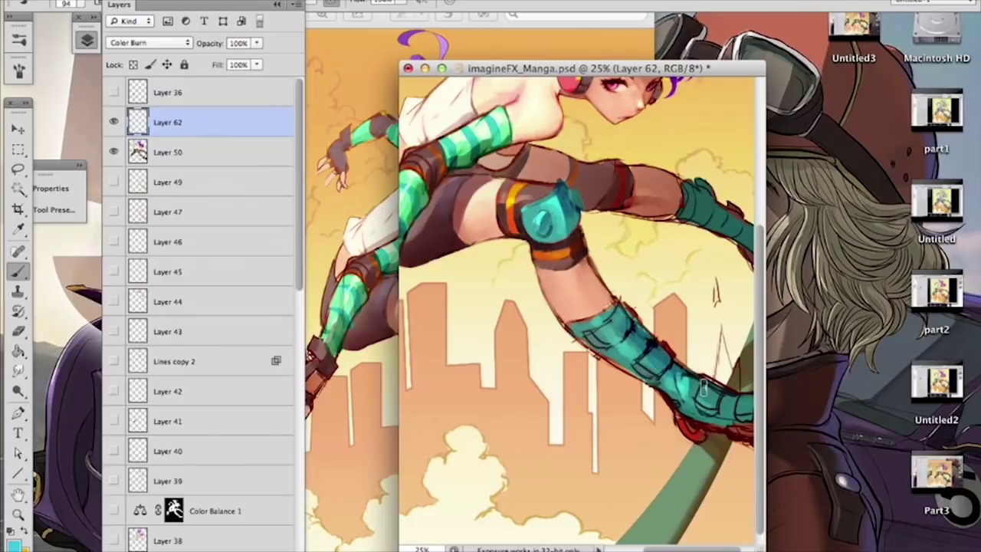
{"action": "key", "text": "super+z"}
{"action": "left_click_drag", "start_coordinate": [669, 366], "coordinate": [635, 359]}
{"action": "left_click_drag", "start_coordinate": [632, 351], "coordinate": [646, 368]}
{"action": "key", "text": "super+z"}
{"action": "left_click_drag", "start_coordinate": [613, 313], "coordinate": [660, 311]}
Step: Add another layer in Color Dodge mode and pick a brighter cyan as the foreground color
{"action": "left_click", "coordinate": [247, 550]}
{"action": "left_click", "coordinate": [146, 42]}
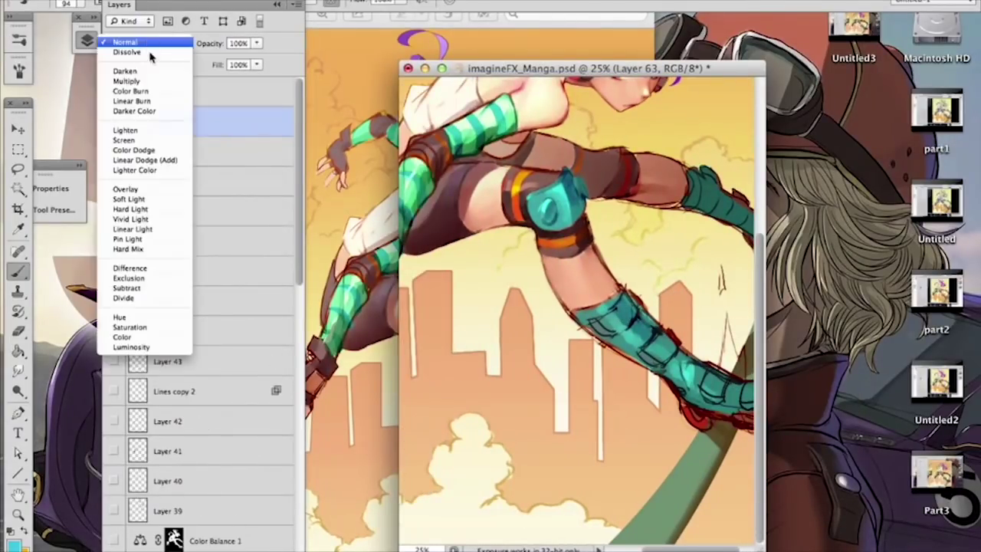
{"action": "left_click", "coordinate": [157, 151]}
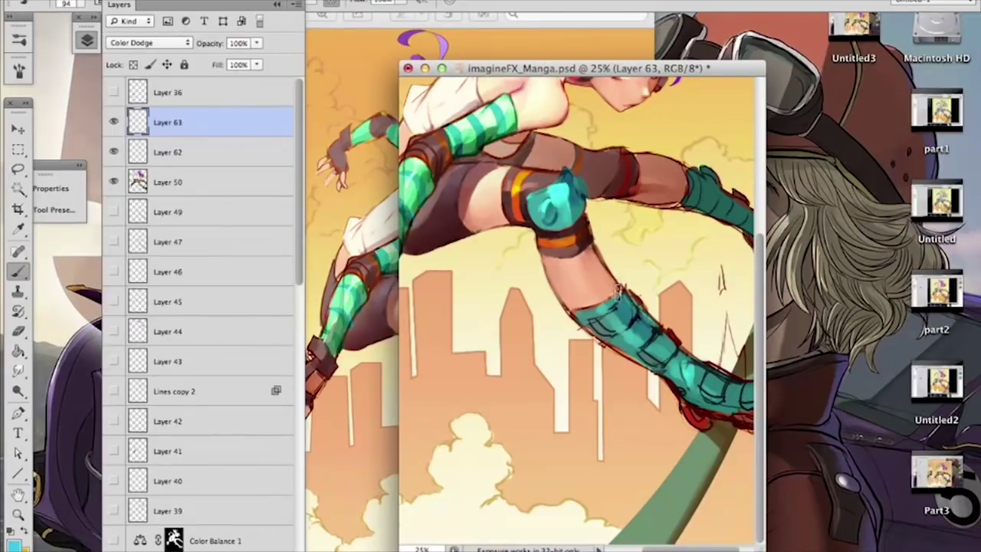
{"action": "left_click", "coordinate": [15, 545]}
{"action": "left_click_drag", "start_coordinate": [209, 329], "coordinate": [225, 309]}
{"action": "left_click", "coordinate": [311, 406]}
{"action": "left_click", "coordinate": [447, 301]}
Step: Try a bright highlight on the knee pad with a 53 px brush and undo it
{"action": "right_click", "coordinate": [602, 197]}
{"action": "left_click_drag", "start_coordinate": [665, 239], "coordinate": [658, 240]}
{"action": "left_click", "coordinate": [557, 198]}
{"action": "left_click_drag", "start_coordinate": [567, 183], "coordinate": [577, 226]}
{"action": "key", "text": "super+z"}
Step: Switch the new layer's blend mode to Overlay and brighten the top of the knee pad with a 144 px brush
{"action": "left_click", "coordinate": [149, 43]}
{"action": "left_click", "coordinate": [157, 79]}
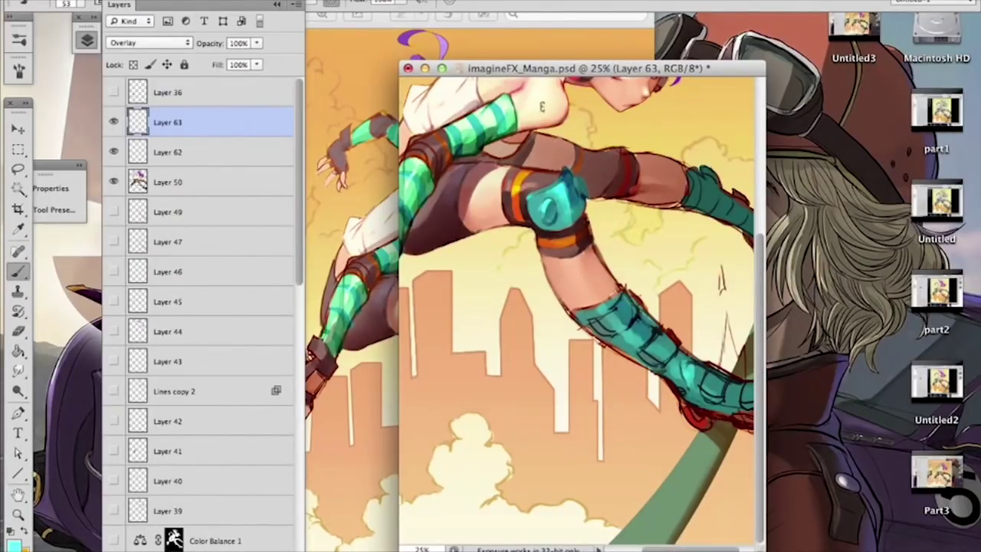
{"action": "right_click", "coordinate": [580, 185]}
{"action": "left_click_drag", "start_coordinate": [613, 220], "coordinate": [691, 222]}
{"action": "key", "text": "Return"}
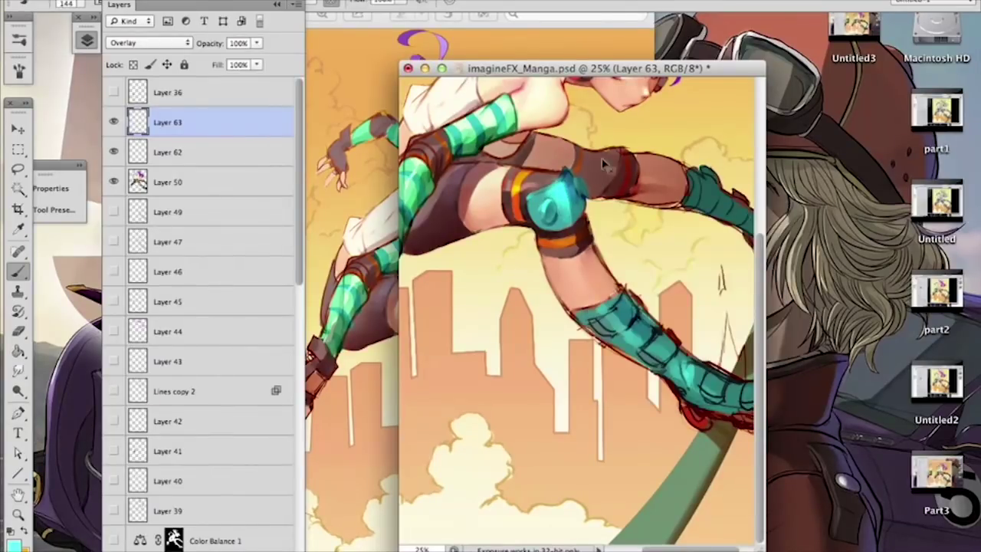
Step: Choose another brush preset and set its size to 9 px for fine knee pad highlights
{"action": "right_click", "coordinate": [590, 188]}
{"action": "left_click", "coordinate": [616, 290]}
{"action": "left_click_drag", "start_coordinate": [627, 222], "coordinate": [617, 223]}
{"action": "key", "text": "Return"}
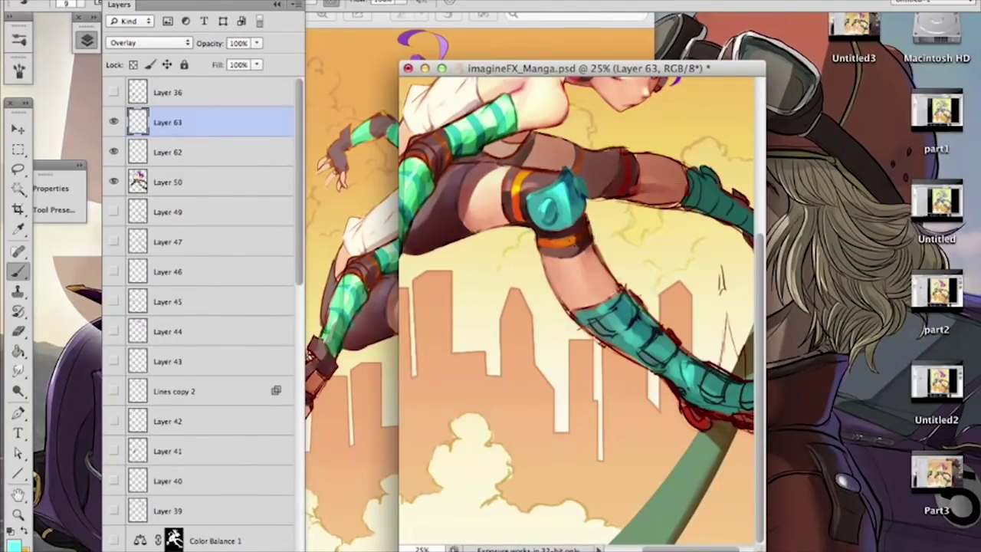
Step: Set the brush size to 29 px and try a stroke beside the knee pad, undoing it again
{"action": "right_click", "coordinate": [615, 153]}
{"action": "left_click_drag", "start_coordinate": [641, 187], "coordinate": [656, 188]}
{"action": "key", "text": "Return"}
{"action": "left_click_drag", "start_coordinate": [528, 200], "coordinate": [544, 194]}
{"action": "key", "text": "alt+super+z"}
{"action": "key", "text": "alt+super+z"}
{"action": "left_click_drag", "start_coordinate": [596, 255], "coordinate": [641, 291]}
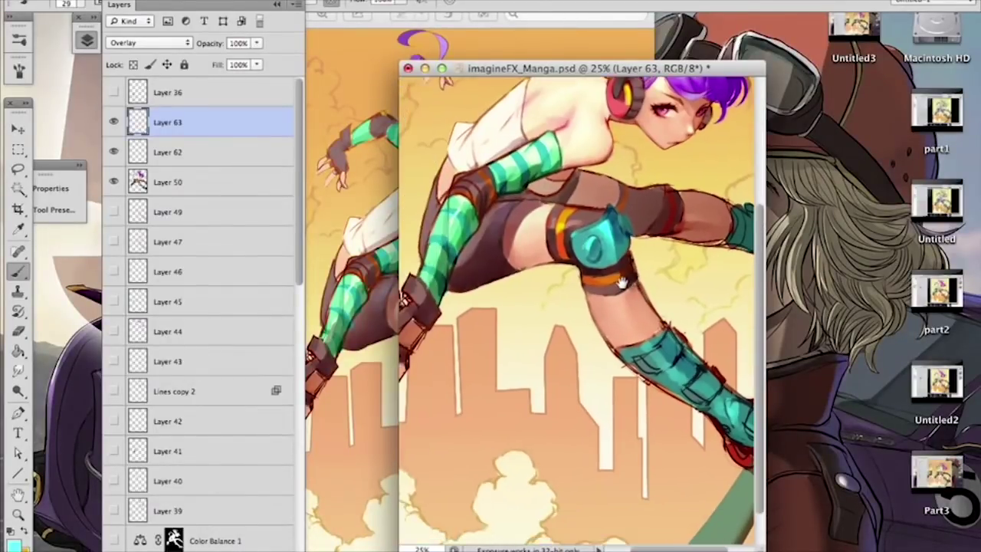
Step: Compare the figure with Layer 63 and Layer 62 each hidden and shown
{"action": "left_click", "coordinate": [115, 123]}
{"action": "left_click", "coordinate": [115, 122]}
{"action": "left_click", "coordinate": [113, 123]}
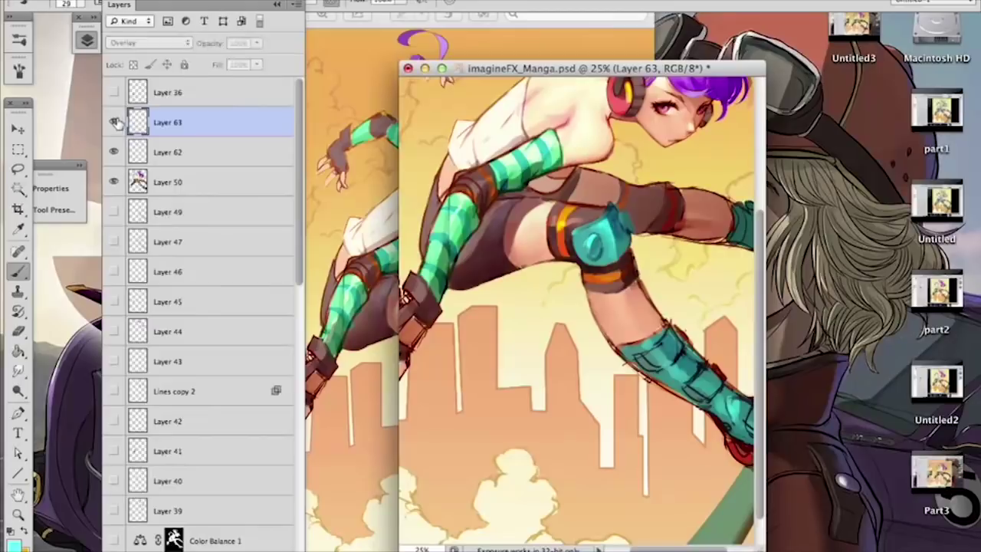
{"action": "left_click", "coordinate": [115, 150]}
{"action": "left_click", "coordinate": [116, 149]}
{"action": "left_click", "coordinate": [116, 149]}
{"action": "left_click", "coordinate": [116, 149]}
{"action": "key", "text": "super+minus"}
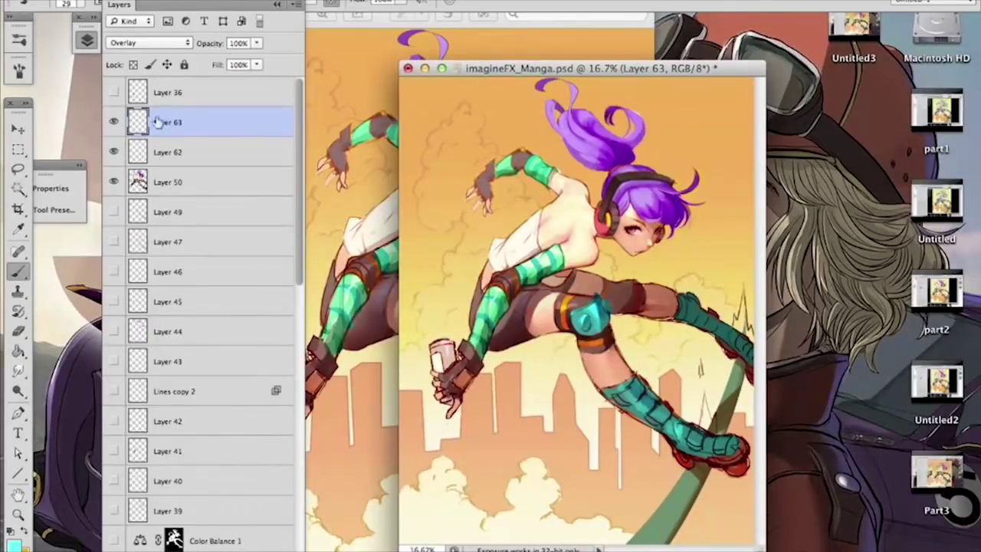
Step: Look through the layer stack down to the flats layer, and check the blending modes of Layers 50, 62 and 63
{"action": "scroll", "coordinate": [301, 157], "scroll_direction": "down", "scroll_amount": 5}
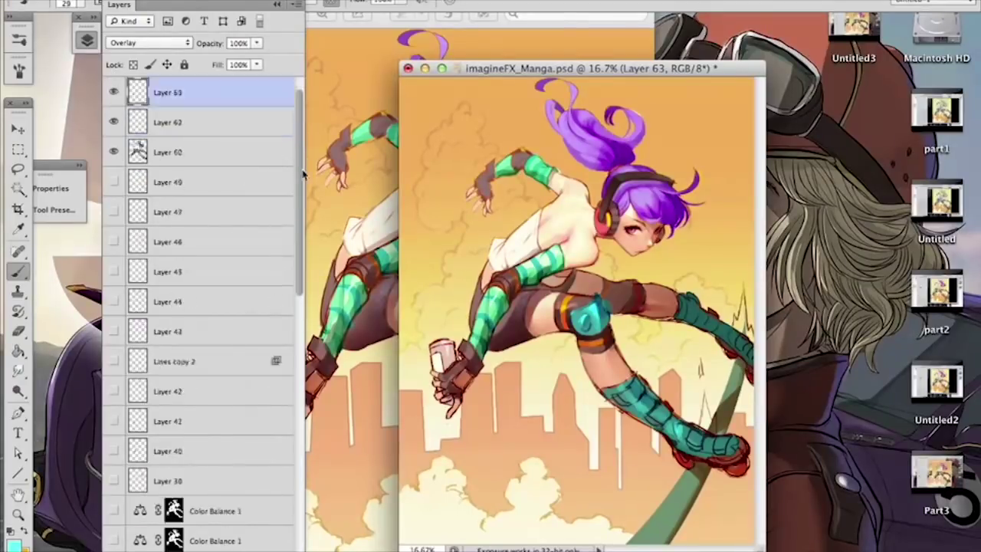
{"action": "scroll", "coordinate": [305, 149], "scroll_direction": "up", "scroll_amount": 4}
{"action": "left_click", "coordinate": [230, 184]}
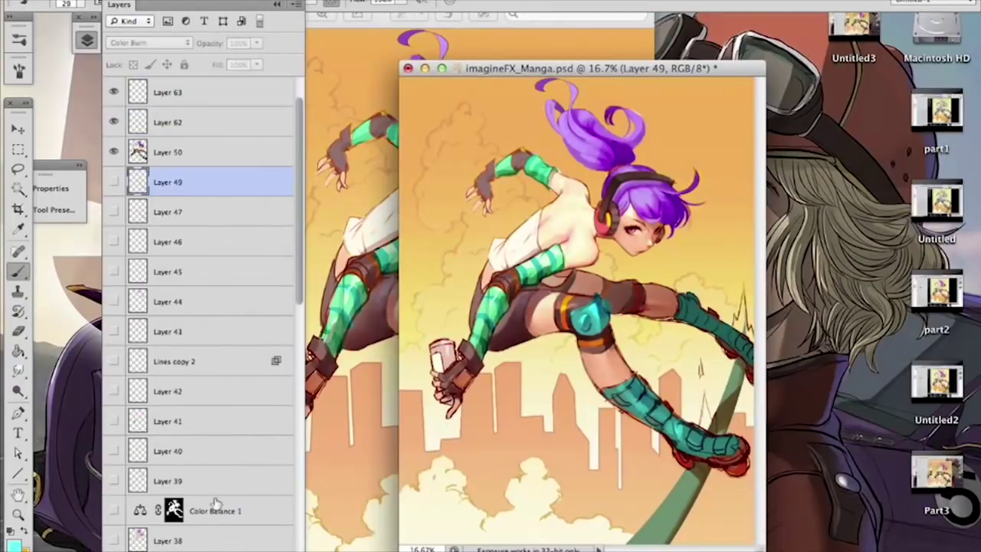
{"action": "scroll", "coordinate": [303, 177], "scroll_direction": "down", "scroll_amount": 10}
{"action": "scroll", "coordinate": [306, 134], "scroll_direction": "up", "scroll_amount": 11}
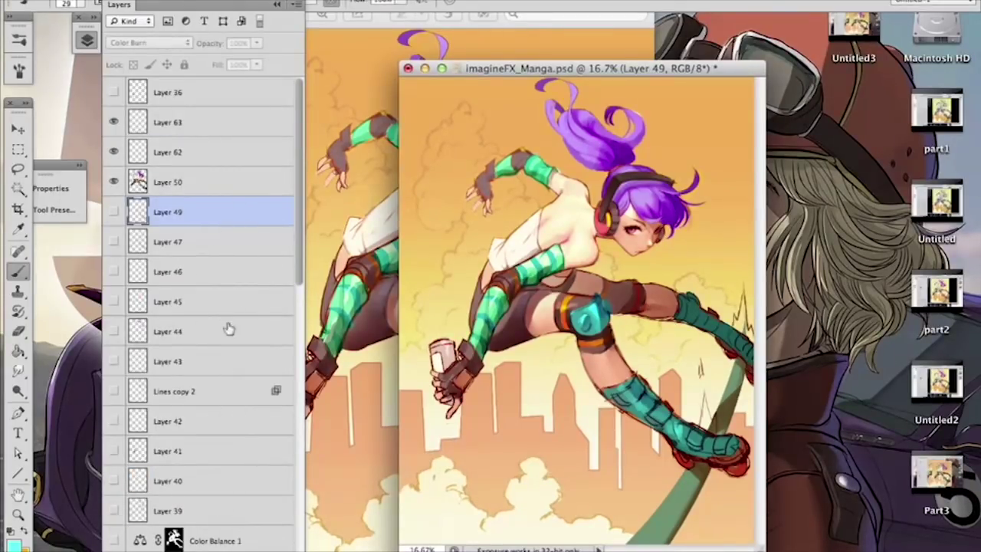
{"action": "scroll", "coordinate": [302, 207], "scroll_direction": "down", "scroll_amount": 5}
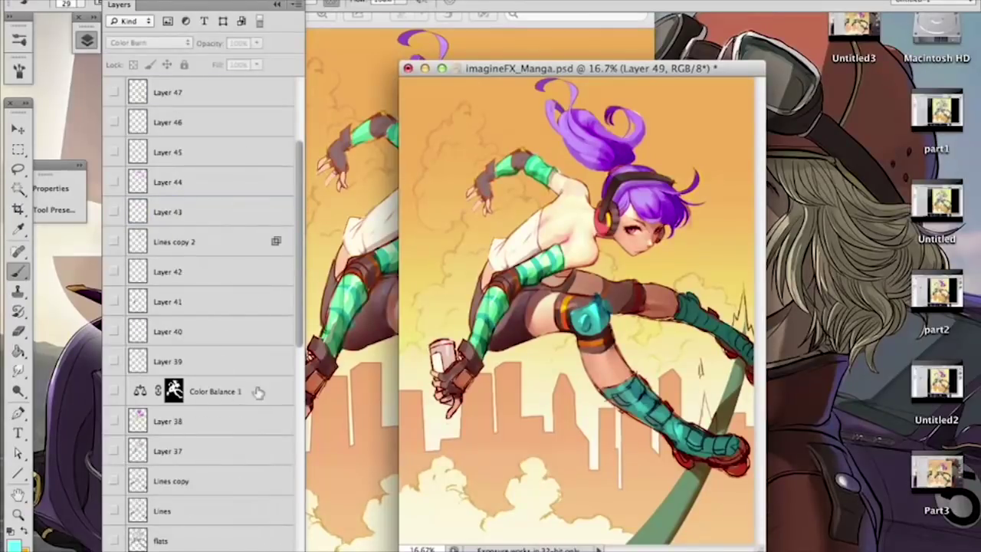
{"action": "left_click_drag", "start_coordinate": [299, 198], "coordinate": [291, 112]}
{"action": "left_click", "coordinate": [154, 184]}
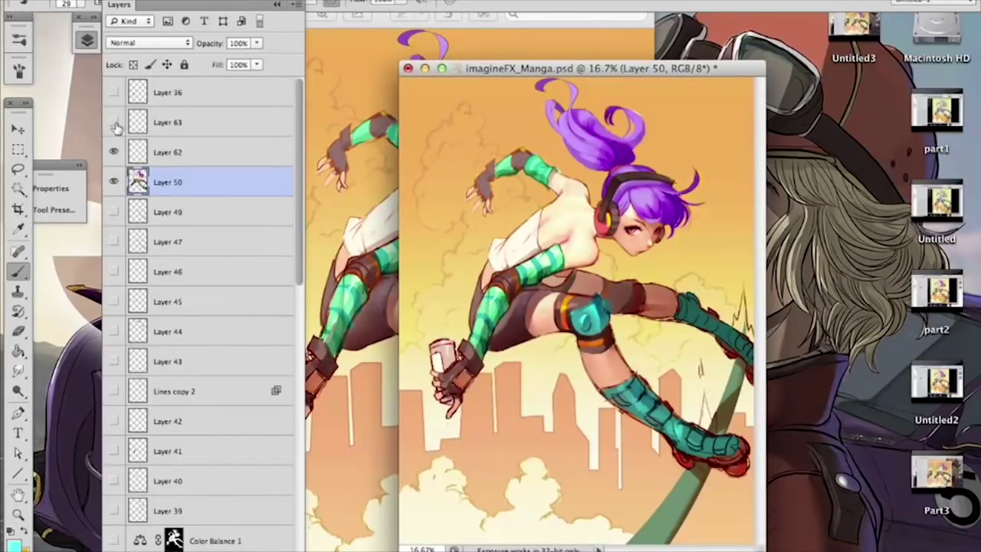
{"action": "left_click", "coordinate": [122, 149]}
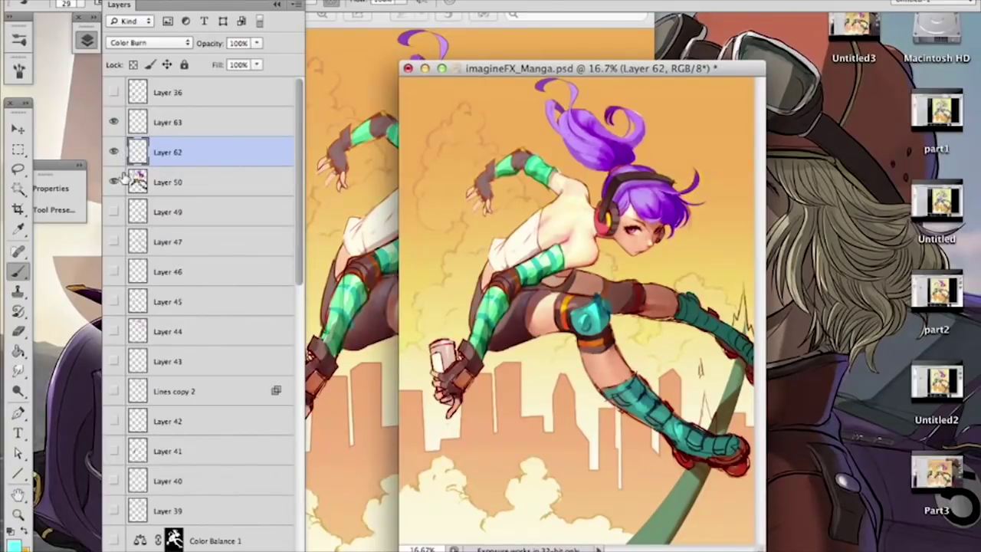
{"action": "left_click", "coordinate": [194, 129]}
Step: Load the figure's outline from Layer 50 as a selection and paste a merged copy in place as a new layer above Layer 63
{"action": "left_click", "coordinate": [198, 187]}
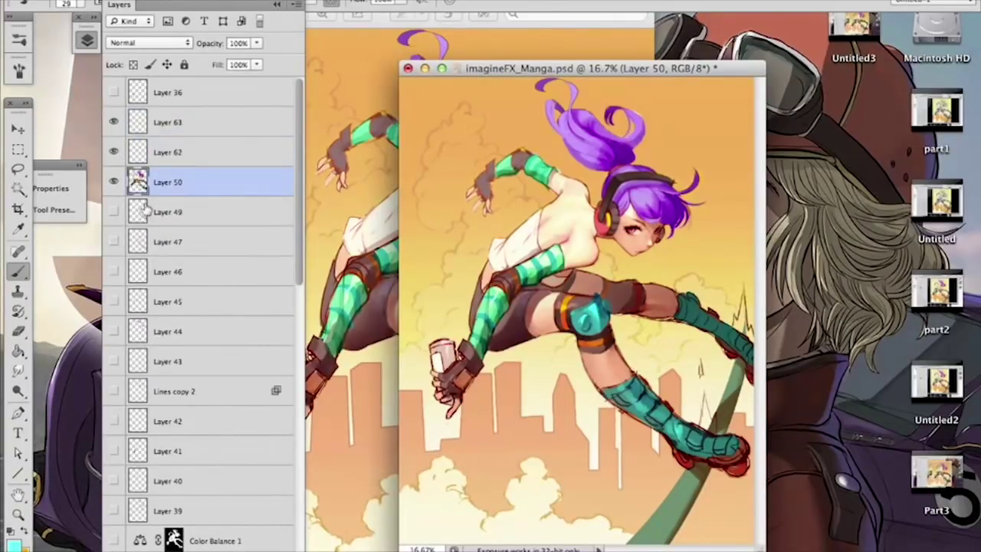
{"action": "left_click", "coordinate": [138, 184], "text": "super"}
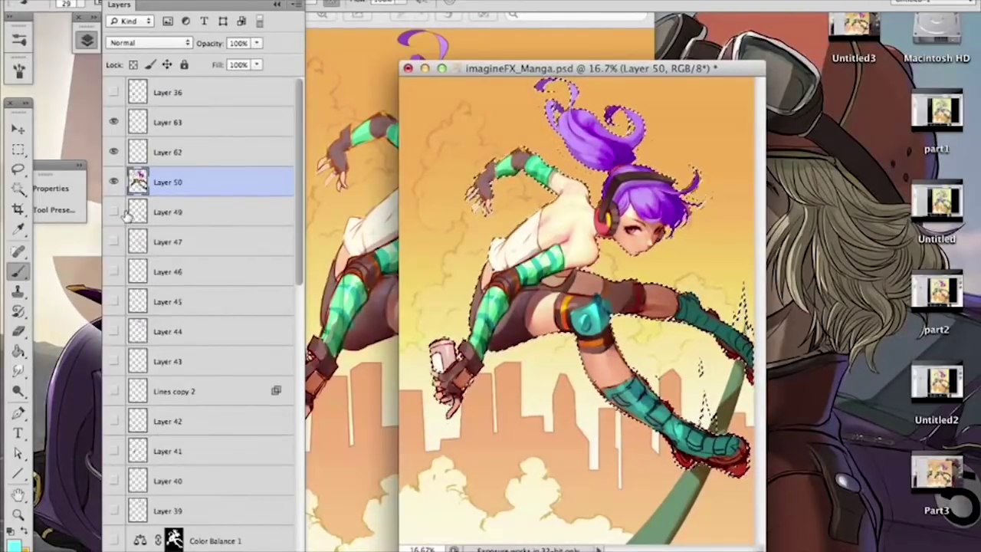
{"action": "left_click", "coordinate": [156, 1]}
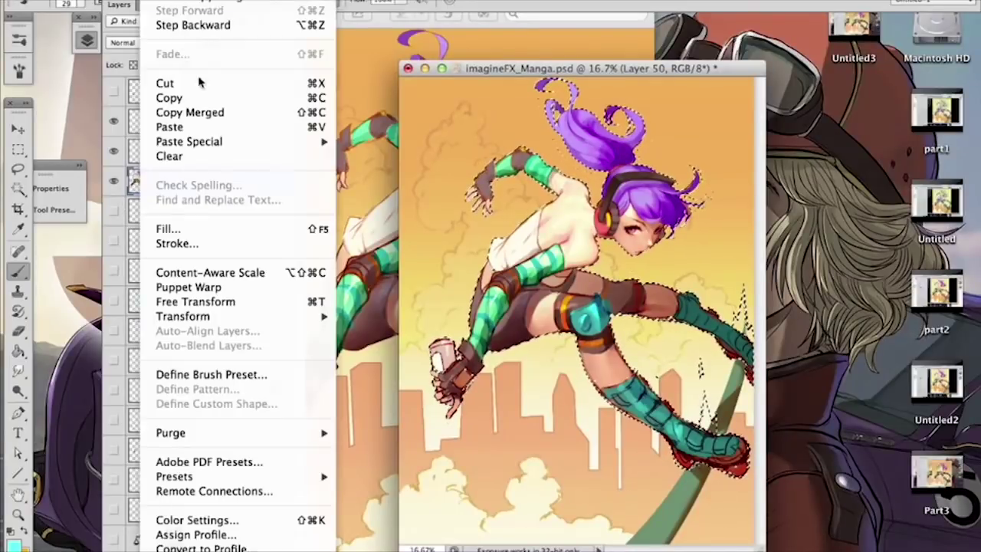
{"action": "mouse_move", "coordinate": [270, 143]}
{"action": "left_click", "coordinate": [375, 142]}
{"action": "left_click_drag", "start_coordinate": [203, 182], "coordinate": [192, 103]}
Step: Delete Layers 62 and 63, and make the merged copy, Layer 64, the active layer
{"action": "left_click", "coordinate": [196, 151]}
{"action": "left_click", "coordinate": [197, 182], "text": "shift"}
{"action": "left_click_drag", "start_coordinate": [245, 191], "coordinate": [284, 551]}
{"action": "left_click", "coordinate": [164, 129]}
Step: Compare the figure with the merged Layer 64 hidden and shown, leaving it shown
{"action": "left_click", "coordinate": [115, 122]}
{"action": "left_click", "coordinate": [116, 122]}
{"action": "left_click", "coordinate": [116, 122]}
{"action": "left_click", "coordinate": [116, 122]}
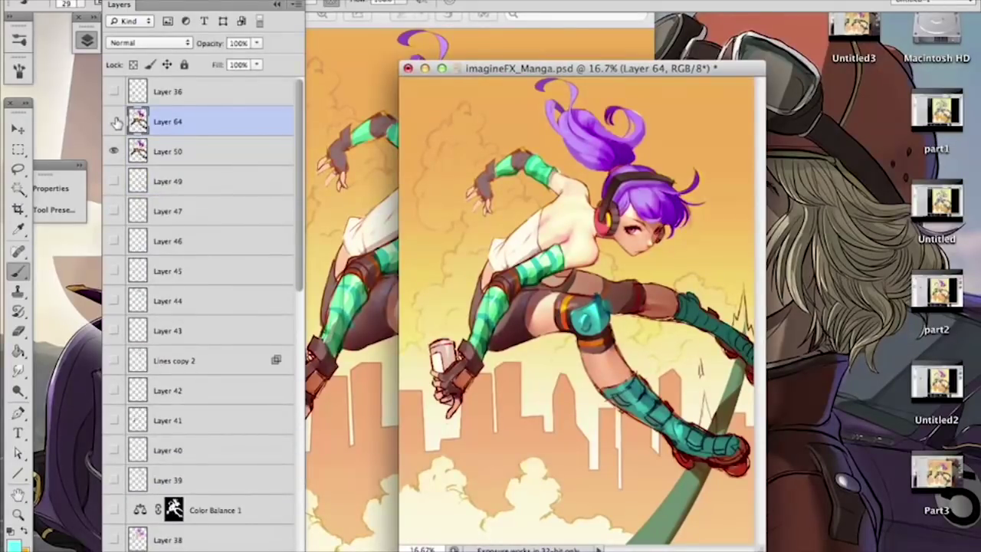
{"action": "left_click", "coordinate": [114, 122]}
Step: Switch to the Eraser and set its size to 113 px
{"action": "key", "text": "e"}
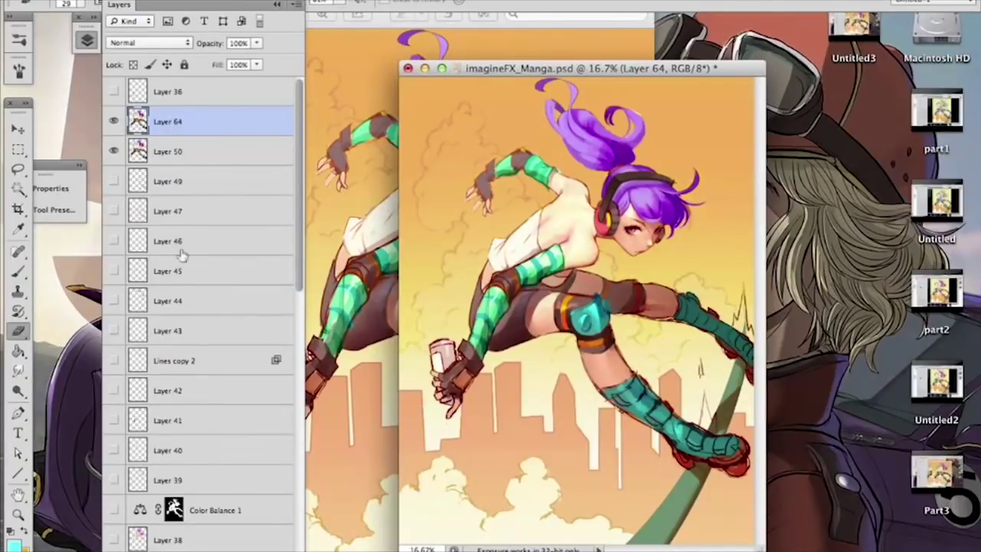
{"action": "right_click", "coordinate": [636, 296]}
{"action": "left_click", "coordinate": [695, 333]}
{"action": "key", "text": "Return"}
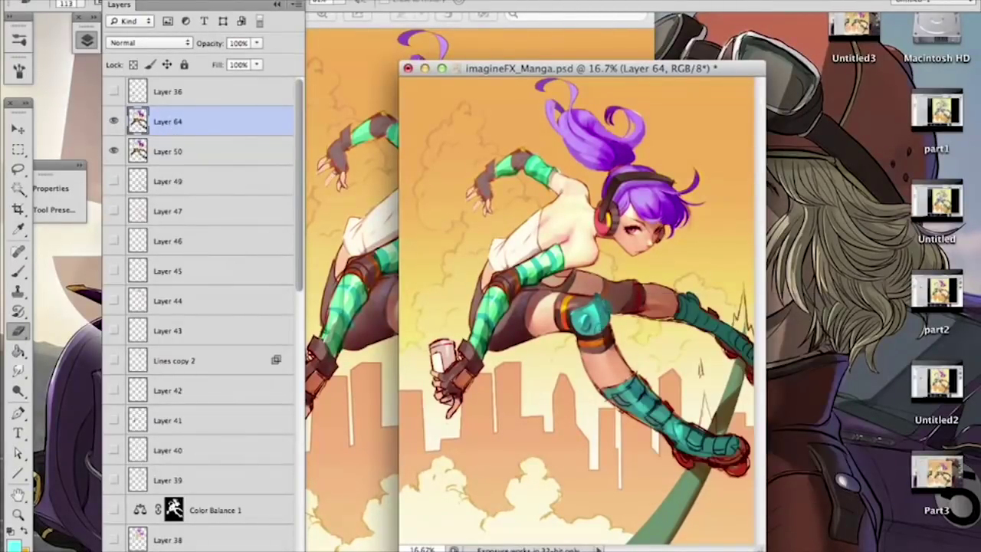
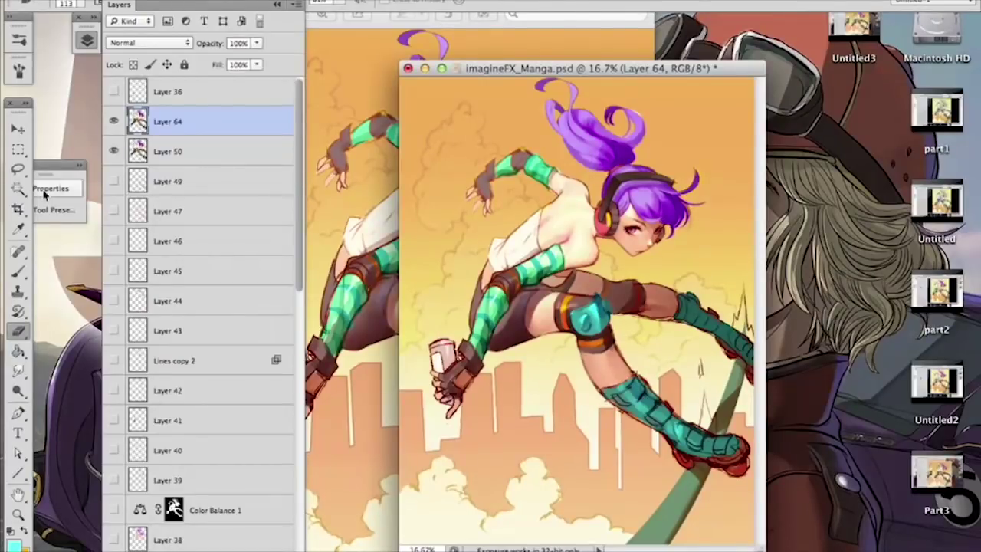
Step: Inspect the knee pad at close range while switching to the Brush and the Smudge tool
{"action": "key", "text": "b"}
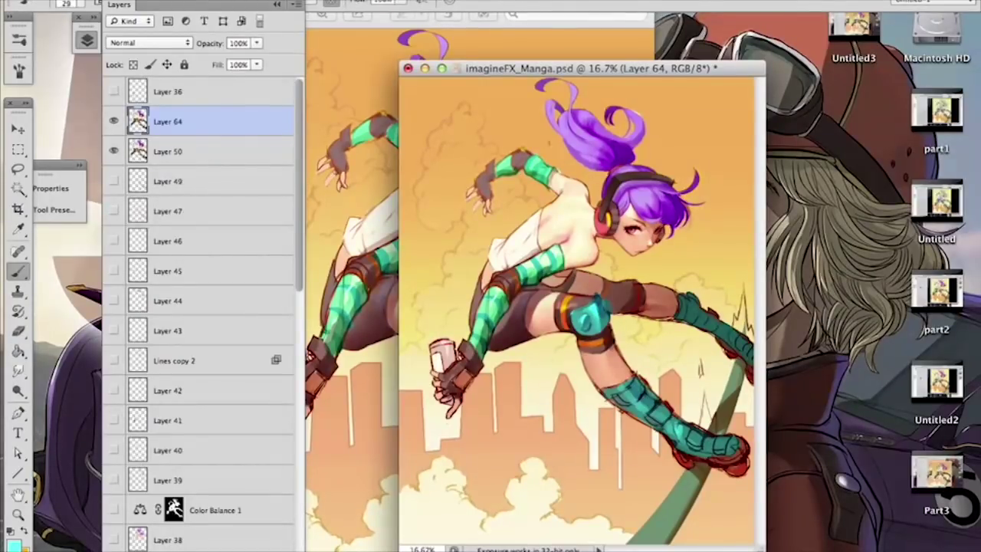
{"action": "key", "text": "super+plus"}
{"action": "scroll", "coordinate": [542, 198], "scroll_direction": "up", "scroll_amount": 3}
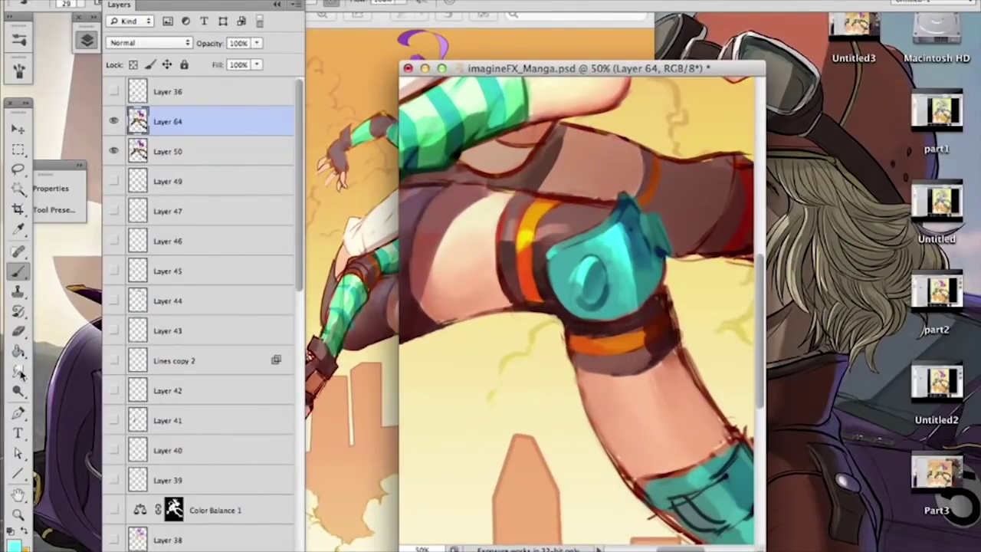
{"action": "key", "text": "r"}
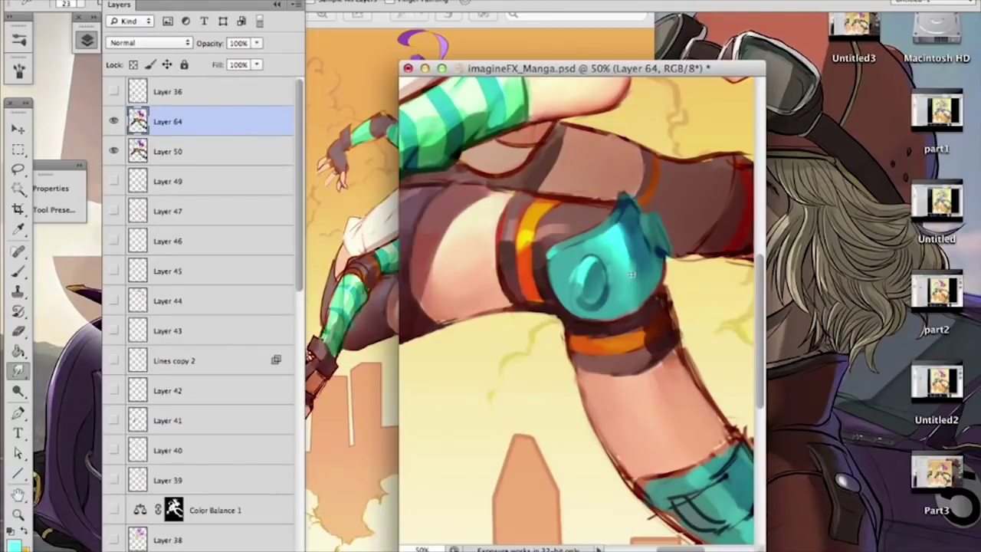
{"action": "key", "text": "super+minus"}
{"action": "key", "text": "super+minus"}
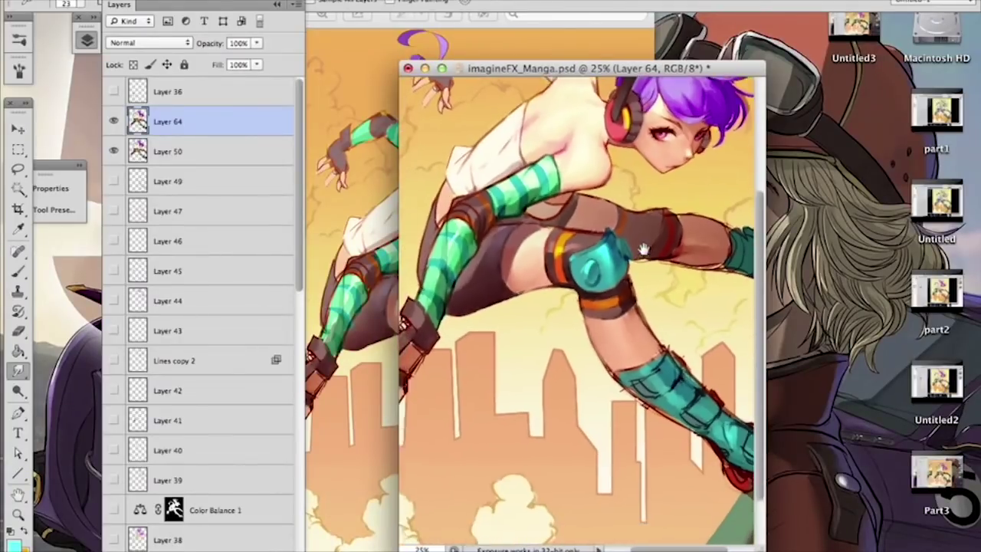
{"action": "left_click_drag", "start_coordinate": [640, 256], "coordinate": [670, 249]}
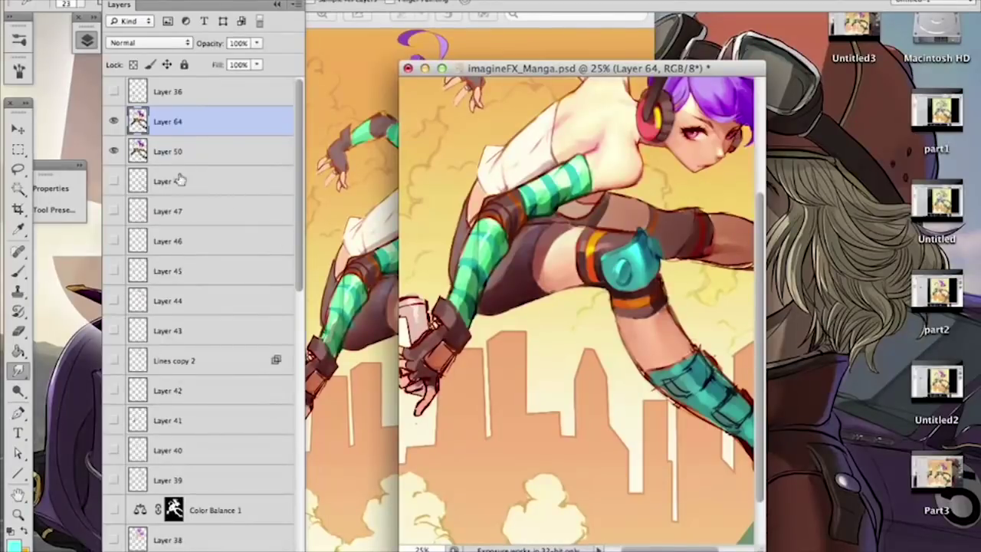
Step: With the Brush, sample the striped sleeve's green and change the foreground colour to light cyan, RGB 136, 246, 243
{"action": "left_click", "coordinate": [20, 272]}
{"action": "left_click", "coordinate": [484, 233], "text": "alt"}
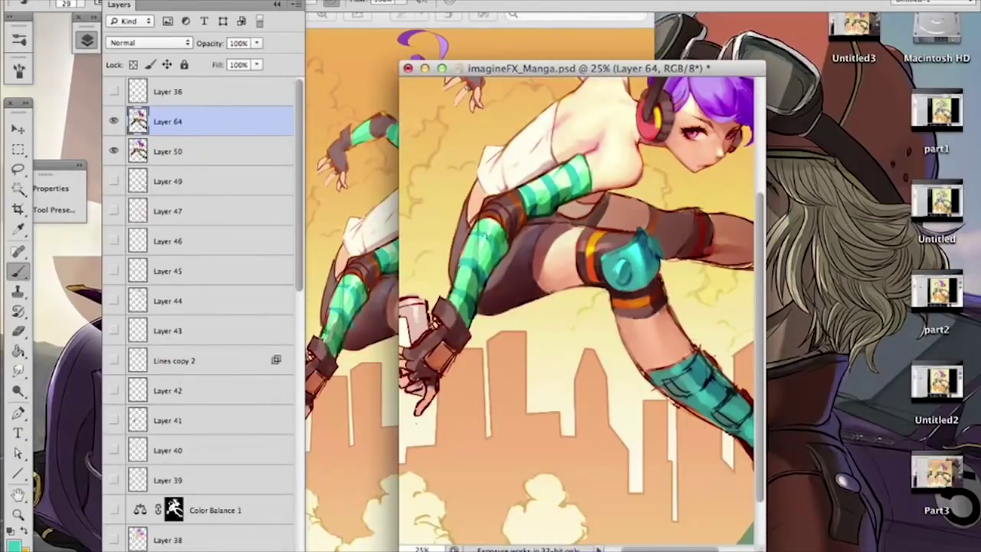
{"action": "left_click", "coordinate": [13, 544]}
{"action": "left_click", "coordinate": [175, 316]}
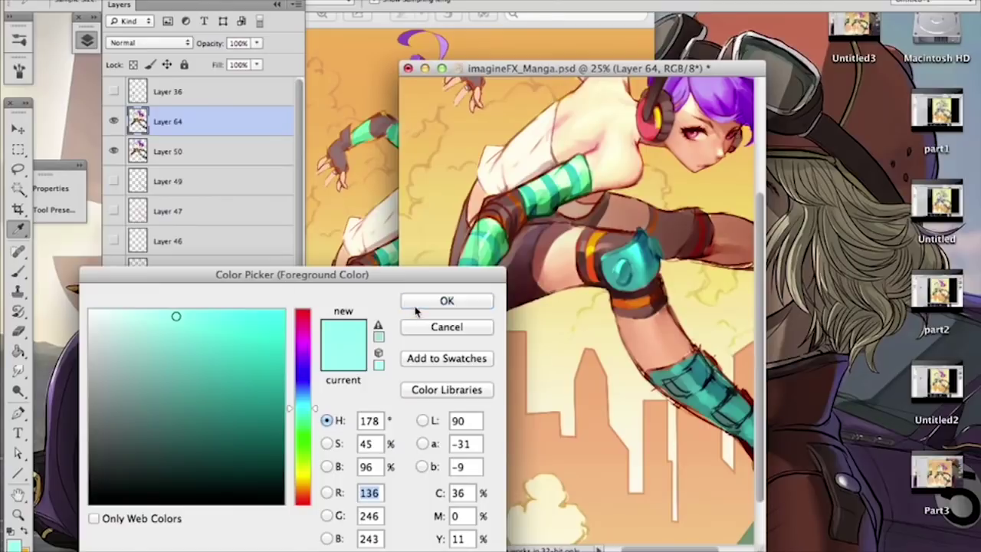
{"action": "key", "text": "Return"}
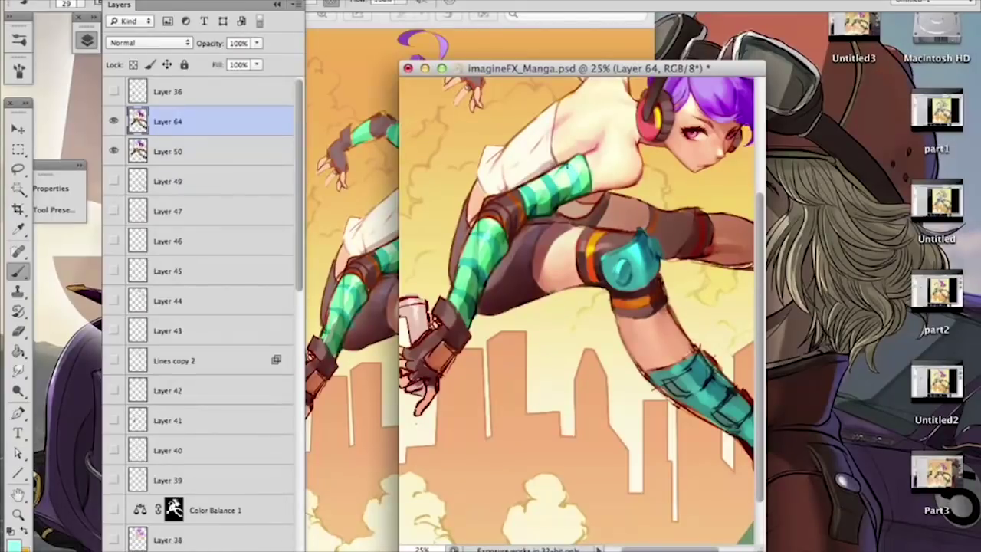
{"action": "key", "text": "super+minus"}
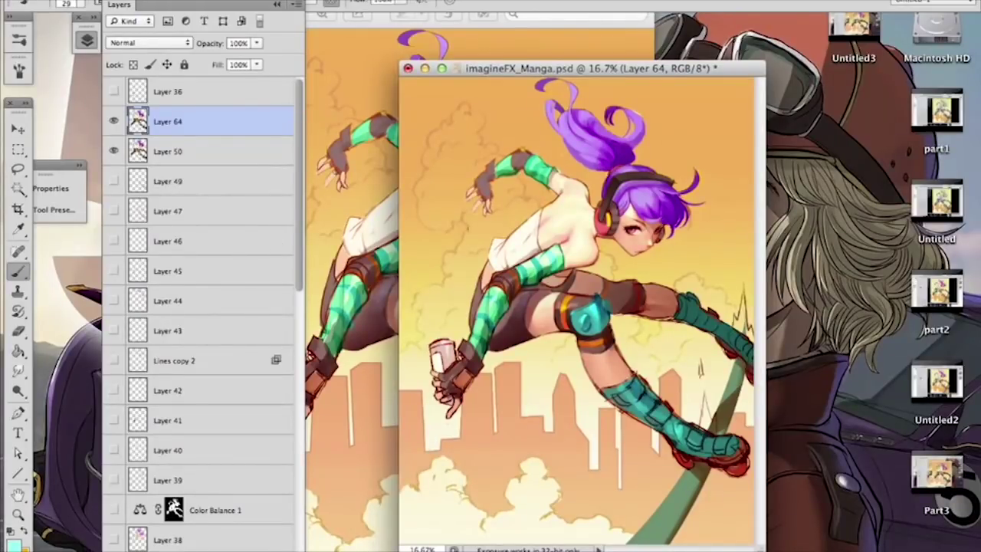
Step: Touch up the front thigh and its strap with short strokes in sampled colours, undoing the last stroke
{"action": "key", "text": "super+plus"}
{"action": "key", "text": "super+plus"}
{"action": "key", "text": "super+plus"}
{"action": "left_click_drag", "start_coordinate": [486, 352], "coordinate": [664, 196]}
{"action": "left_click", "coordinate": [696, 168], "text": "alt"}
{"action": "left_click_drag", "start_coordinate": [577, 238], "coordinate": [590, 214]}
{"action": "left_click_drag", "start_coordinate": [657, 201], "coordinate": [655, 234]}
{"action": "left_click_drag", "start_coordinate": [712, 140], "coordinate": [695, 136]}
{"action": "left_click", "coordinate": [694, 137], "text": "alt"}
{"action": "key", "text": "super+z"}
Step: Shade the extended finger of the can-holding hand with a 21 px brush, sampling its skin and shadow tones
{"action": "scroll", "coordinate": [614, 244], "scroll_direction": "down", "scroll_amount": 3}
{"action": "scroll", "coordinate": [614, 244], "scroll_direction": "left", "scroll_amount": 3}
{"action": "right_click", "coordinate": [600, 329]}
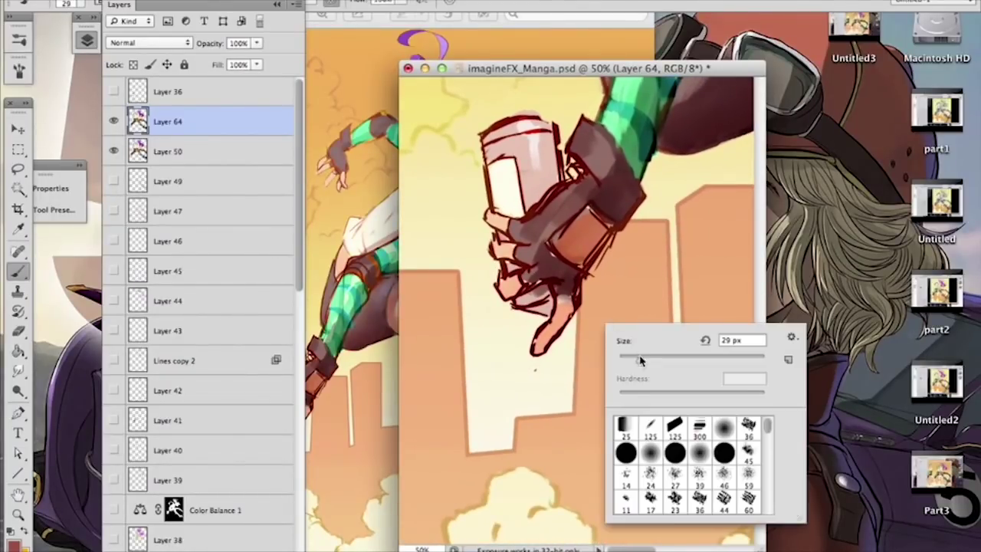
{"action": "left_click", "coordinate": [568, 318]}
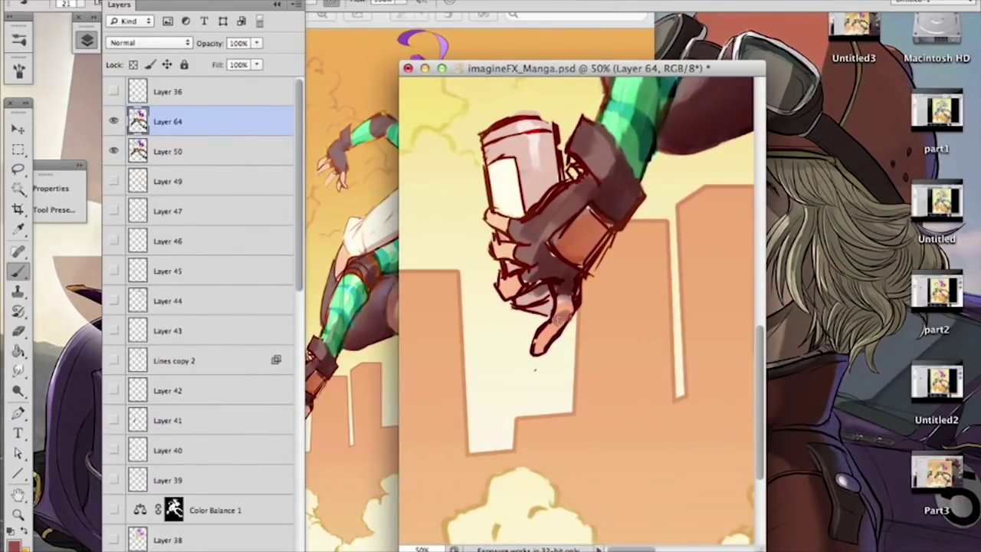
{"action": "left_click_drag", "start_coordinate": [557, 325], "coordinate": [543, 343]}
{"action": "left_click", "coordinate": [563, 309], "text": "alt"}
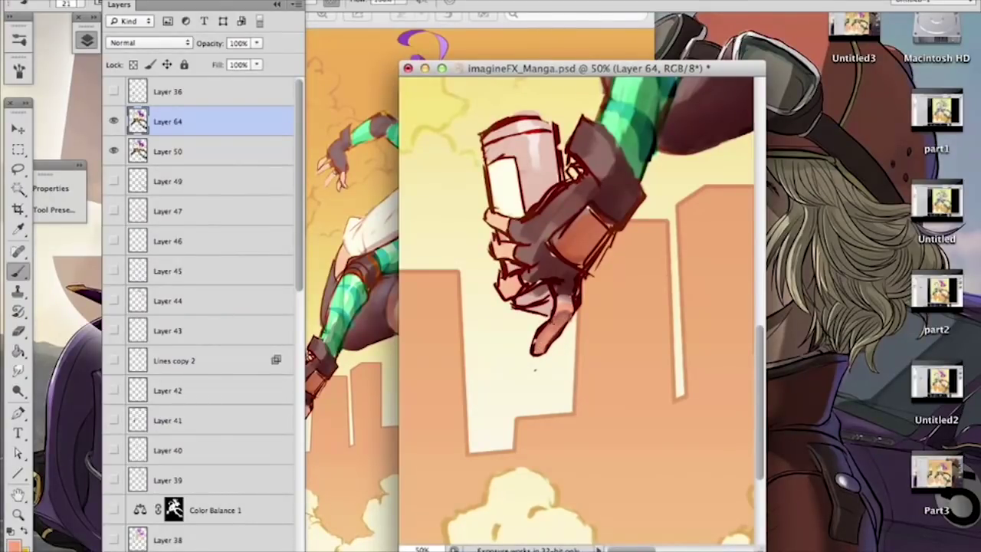
{"action": "left_click", "coordinate": [566, 303], "text": "alt"}
{"action": "left_click", "coordinate": [565, 292], "text": "alt"}
Step: Set the brush size to 13 px and refine the glove above the extended finger with sampled glove tones
{"action": "right_click", "coordinate": [573, 296]}
{"action": "left_click", "coordinate": [623, 305]}
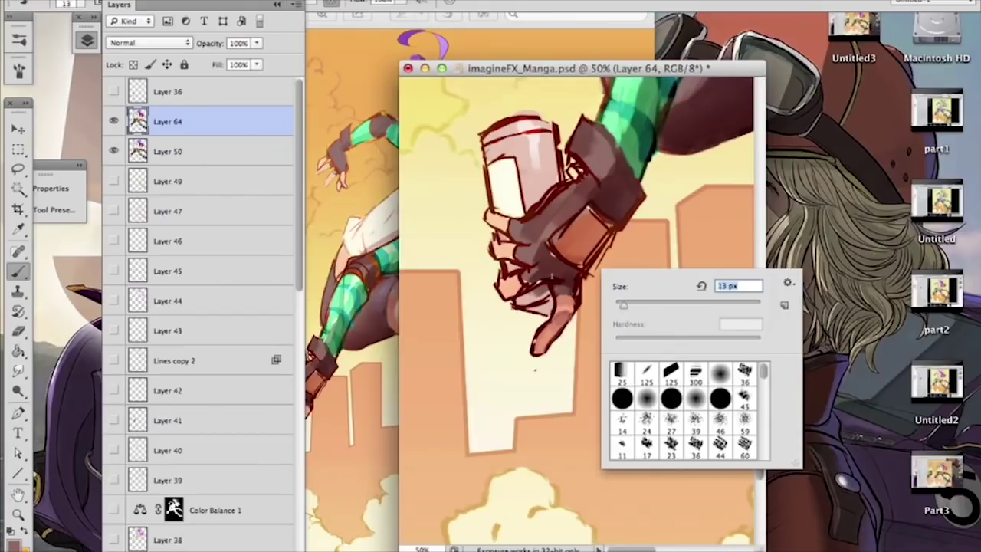
{"action": "left_click", "coordinate": [563, 277]}
{"action": "left_click", "coordinate": [557, 265], "text": "alt"}
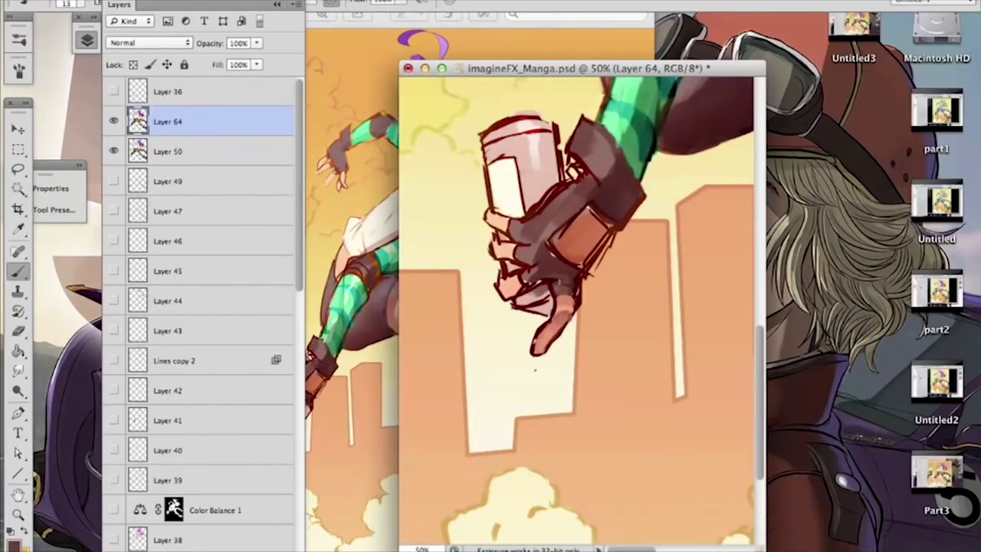
{"action": "left_click", "coordinate": [538, 269], "text": "alt"}
{"action": "left_click", "coordinate": [540, 253], "text": "alt"}
Step: Clean up the can's body with pale pink tones sampled from it, and sample the dark outline colour
{"action": "left_click", "coordinate": [540, 188], "text": "alt"}
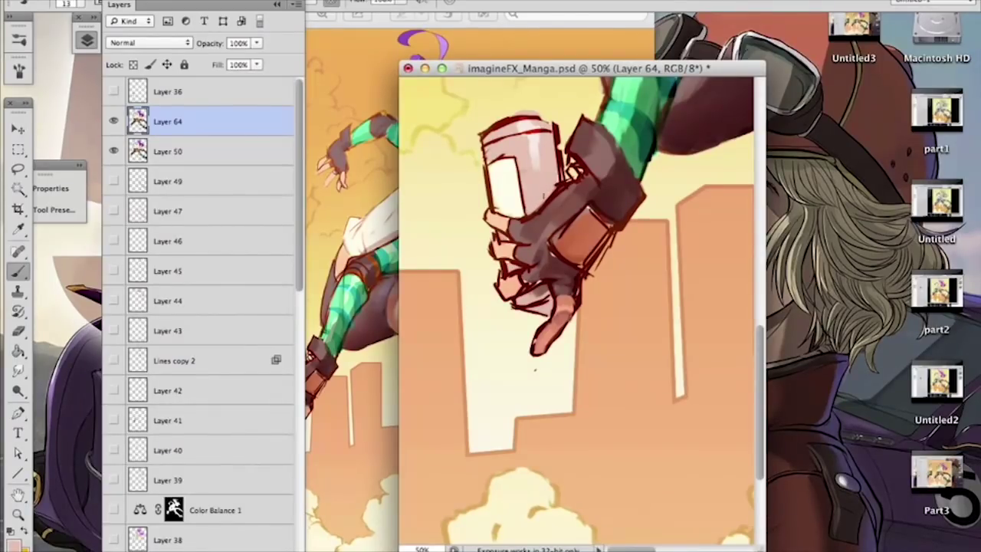
{"action": "left_click", "coordinate": [537, 143], "text": "alt"}
{"action": "left_click", "coordinate": [545, 156], "text": "alt"}
{"action": "left_click", "coordinate": [555, 138], "text": "alt"}
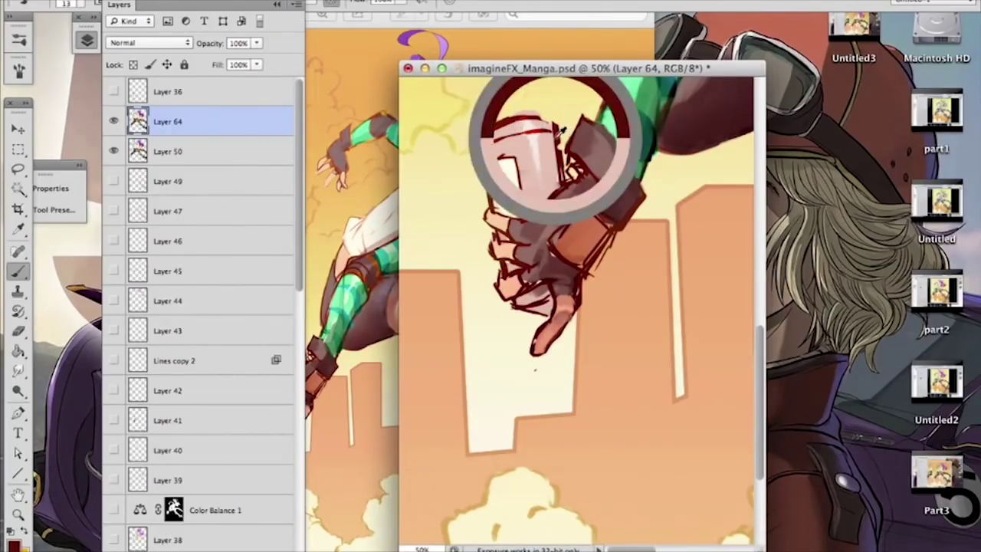
Step: Set the brush size to 17 px and shade the can's glove-side edge and rim with sampled tones
{"action": "right_click", "coordinate": [565, 139]}
{"action": "left_click", "coordinate": [611, 180]}
{"action": "left_click", "coordinate": [539, 124]}
{"action": "mouse_move", "coordinate": [546, 164]}
{"action": "left_mouse_down"}
{"action": "mouse_move", "coordinate": [552, 193]}
{"action": "mouse_move", "coordinate": [550, 138]}
{"action": "left_mouse_up"}
{"action": "left_click", "coordinate": [550, 142], "text": "alt"}
{"action": "right_click", "coordinate": [552, 142]}
{"action": "left_click", "coordinate": [589, 169]}
{"action": "left_click", "coordinate": [550, 196]}
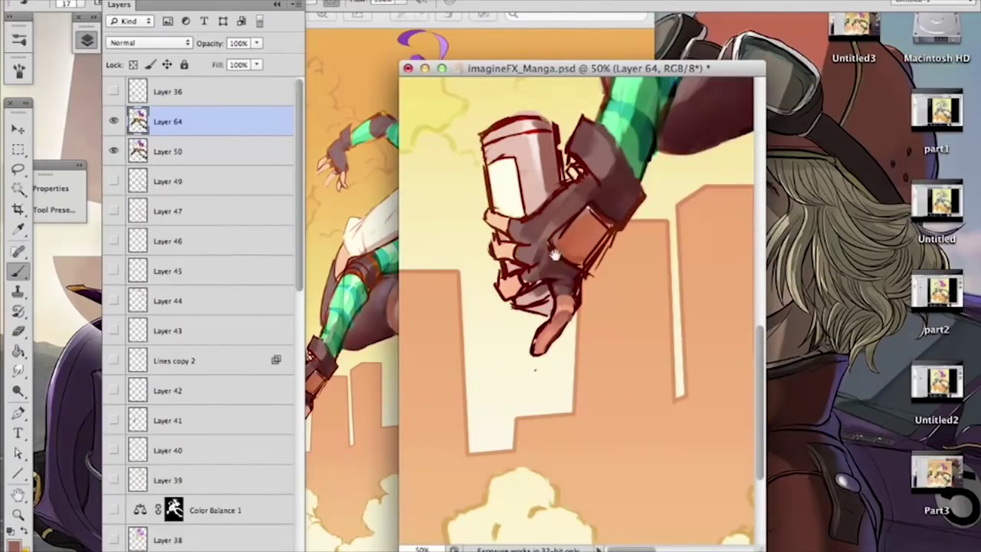
{"action": "left_click_drag", "start_coordinate": [548, 244], "coordinate": [557, 258]}
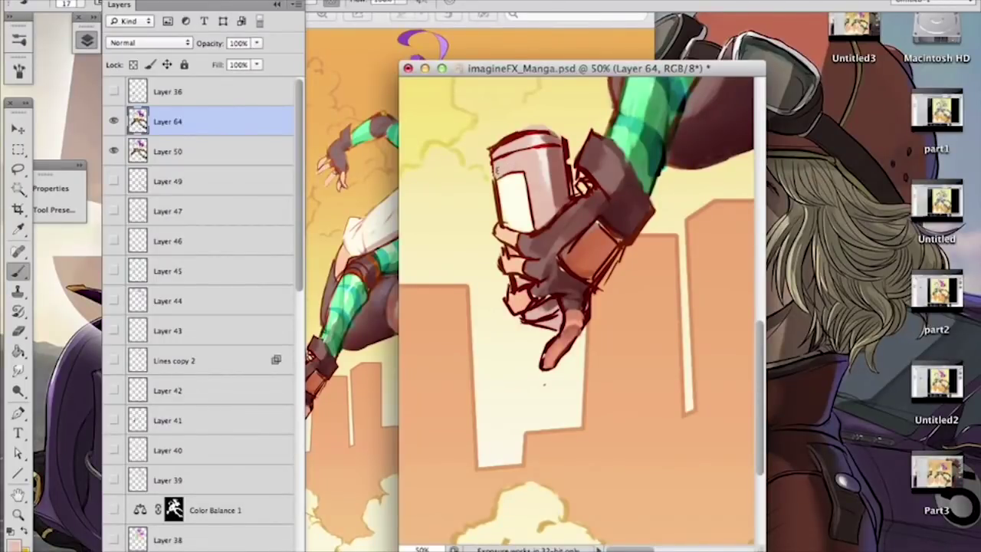
{"action": "left_click_drag", "start_coordinate": [521, 188], "coordinate": [527, 135]}
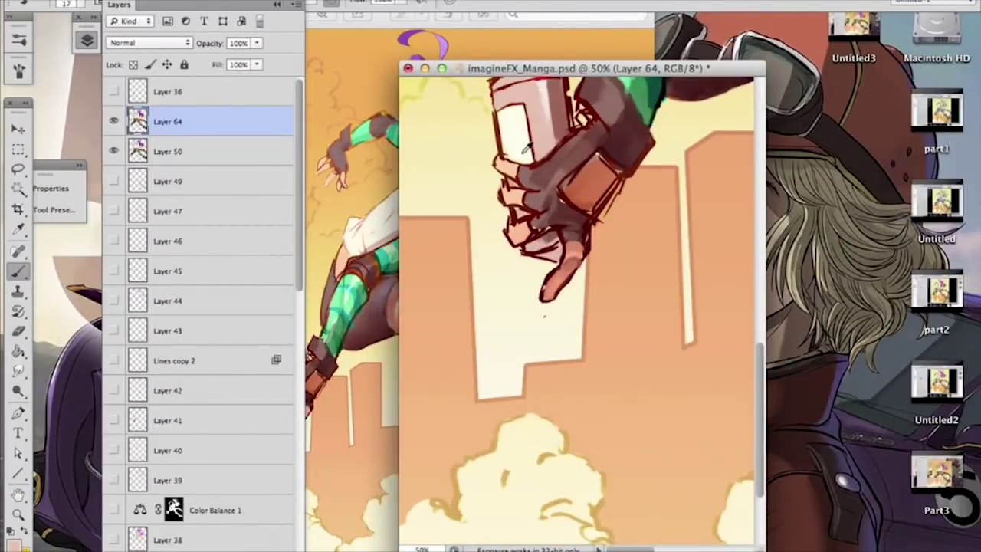
Step: Touch up the extended fingertip with a 13 px brush, and switch to a hard round brush at 6 px
{"action": "right_click", "coordinate": [553, 285]}
{"action": "type", "text": "13"}
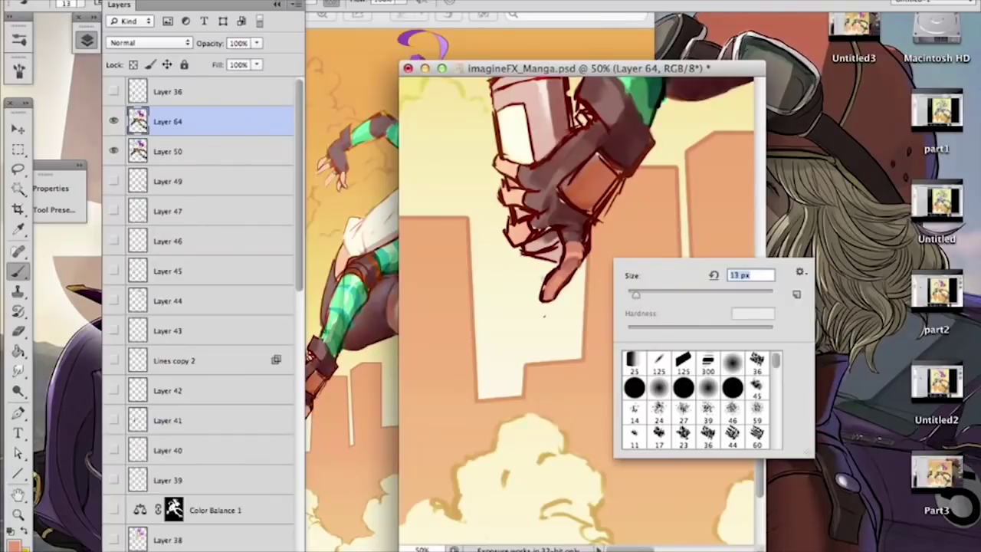
{"action": "key", "text": "Return"}
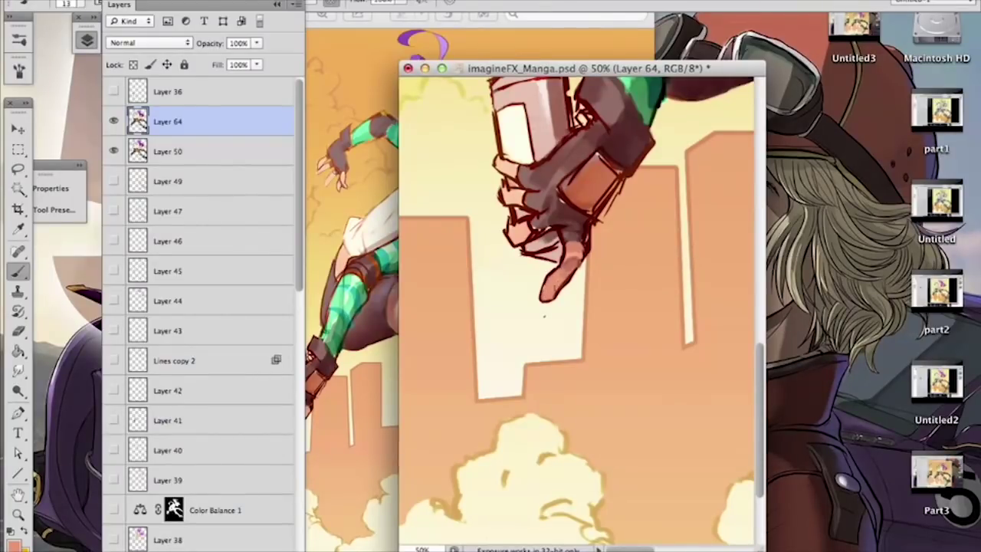
{"action": "right_click", "coordinate": [602, 291]}
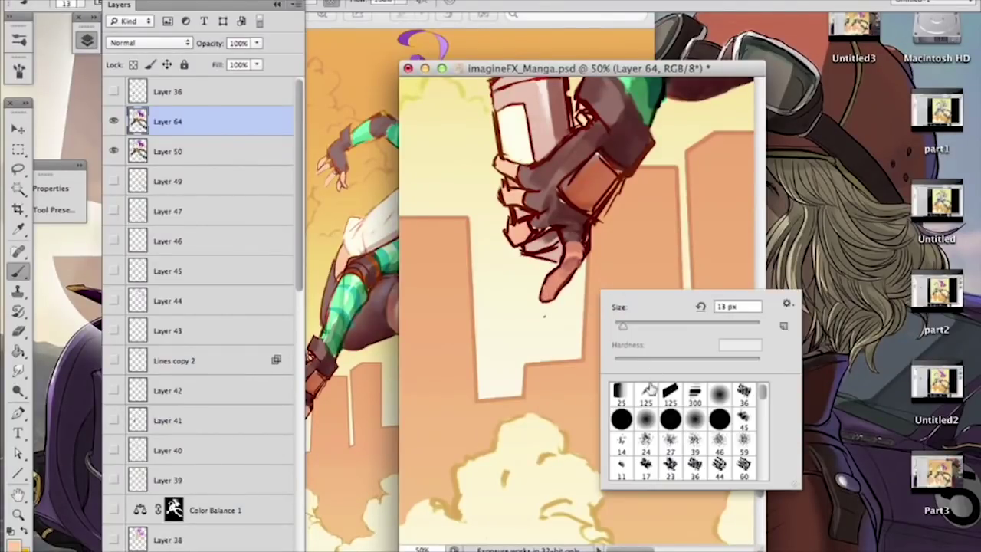
{"action": "left_click", "coordinate": [674, 422]}
{"action": "left_click_drag", "start_coordinate": [623, 327], "coordinate": [617, 329]}
{"action": "left_click", "coordinate": [545, 291]}
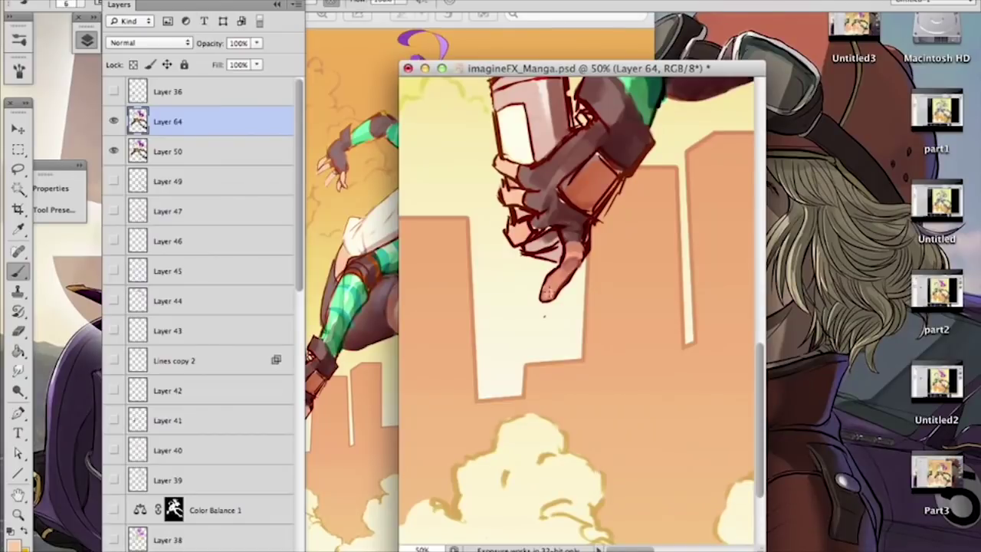
Step: Set the brush size to 17 px and retouch the extended finger with a tone sampled from it
{"action": "right_click", "coordinate": [557, 287]}
{"action": "type", "text": "17"}
{"action": "key", "text": "Return"}
{"action": "left_click", "coordinate": [568, 283], "text": "alt"}
Step: Set the brush size to 9 px and clean up the bent thigh's lower outline with sampled tones
{"action": "right_click", "coordinate": [601, 235]}
{"action": "type", "text": "9"}
{"action": "key", "text": "Return"}
{"action": "left_click_drag", "start_coordinate": [643, 272], "coordinate": [519, 324]}
{"action": "left_click", "coordinate": [695, 190], "text": "alt"}
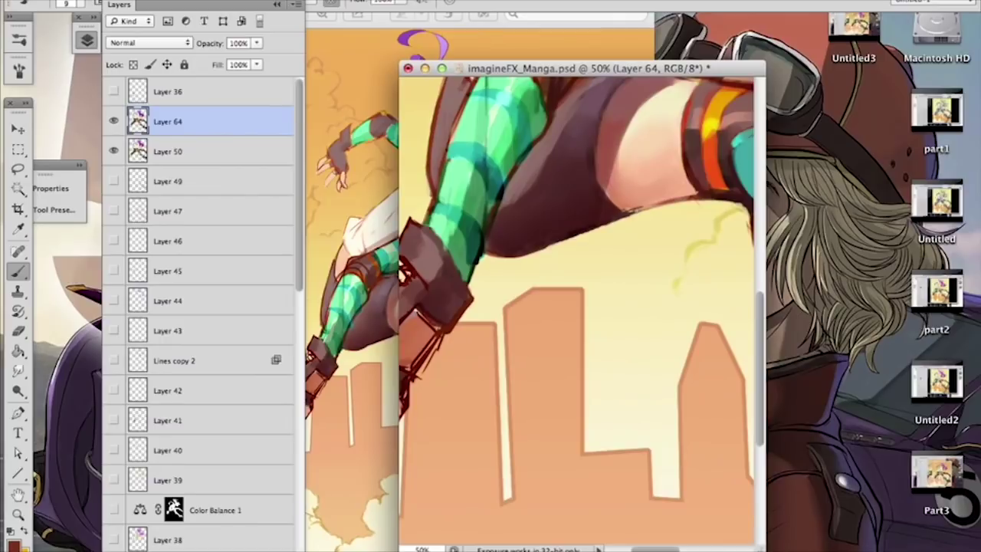
{"action": "left_click", "coordinate": [635, 204], "text": "alt"}
{"action": "left_click_drag", "start_coordinate": [665, 225], "coordinate": [603, 275]}
Step: Repaint the line along the bent thigh's upper edge, sampling the nearby skin, shadow and dark outline tones
{"action": "left_click", "coordinate": [629, 139], "text": "alt"}
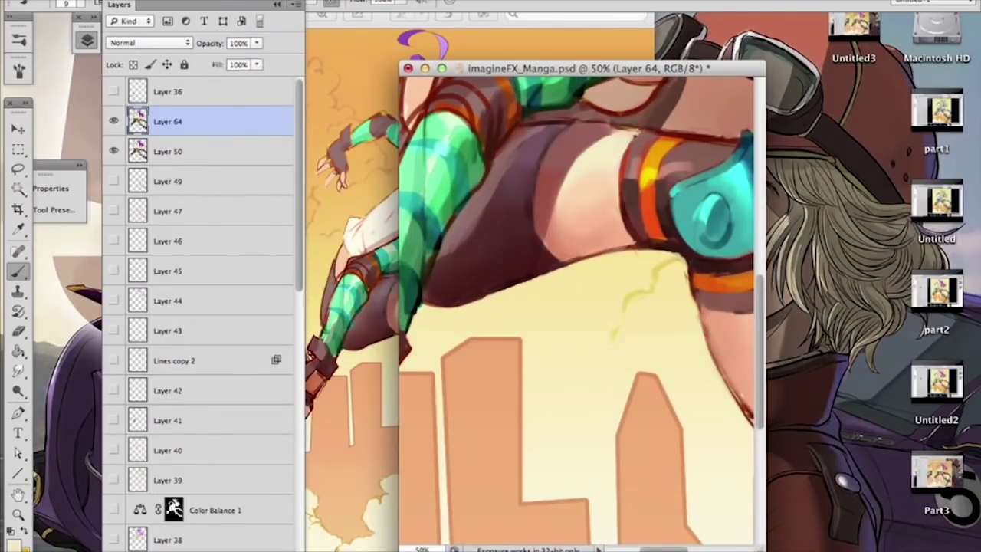
{"action": "scroll", "coordinate": [643, 176], "scroll_direction": "up", "scroll_amount": 2}
{"action": "scroll", "coordinate": [643, 176], "scroll_direction": "left", "scroll_amount": 1}
{"action": "left_click", "coordinate": [613, 130], "text": "alt"}
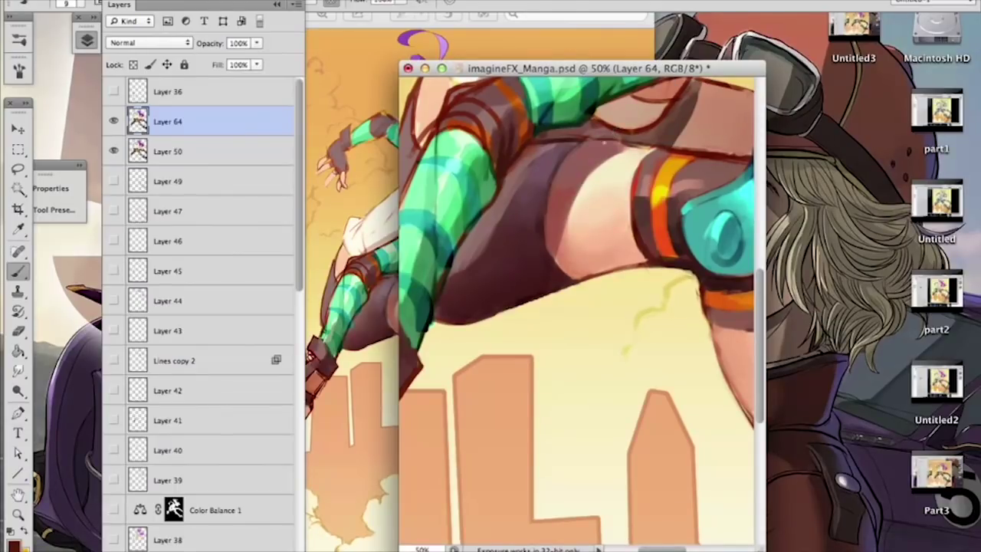
{"action": "left_click_drag", "start_coordinate": [585, 139], "coordinate": [645, 145]}
{"action": "left_click", "coordinate": [642, 149], "text": "alt"}
{"action": "left_click", "coordinate": [615, 147], "text": "alt"}
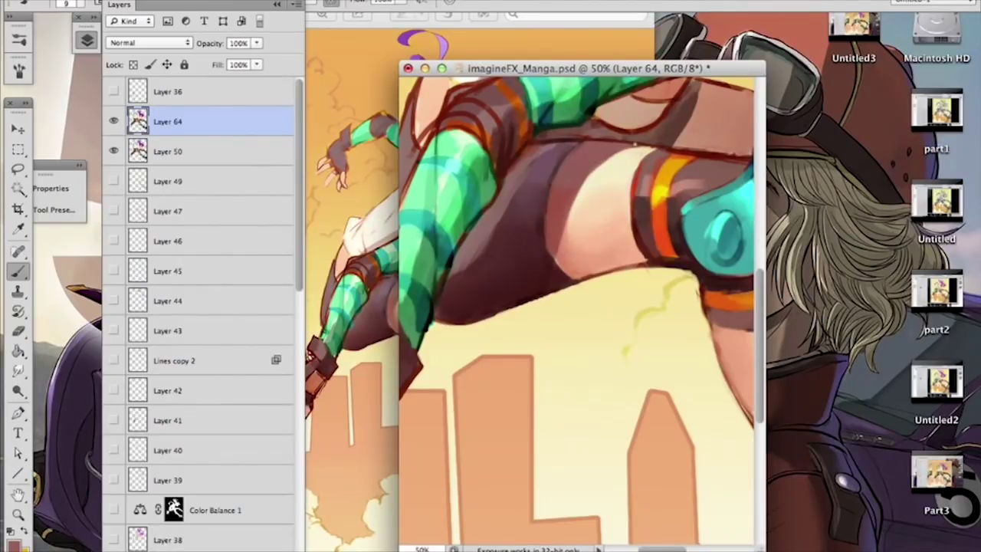
{"action": "left_click", "coordinate": [639, 150], "text": "alt"}
{"action": "mouse_move", "coordinate": [674, 146]}
{"action": "left_mouse_down"}
{"action": "mouse_move", "coordinate": [618, 179]}
{"action": "mouse_move", "coordinate": [626, 181]}
{"action": "left_mouse_up"}
{"action": "left_click", "coordinate": [636, 174], "text": "alt"}
Step: Refine the knee pad's upper spike and the dark edges around it with sampled outline and teal tones
{"action": "left_click_drag", "start_coordinate": [578, 231], "coordinate": [523, 223]}
{"action": "left_click_drag", "start_coordinate": [693, 283], "coordinate": [683, 255]}
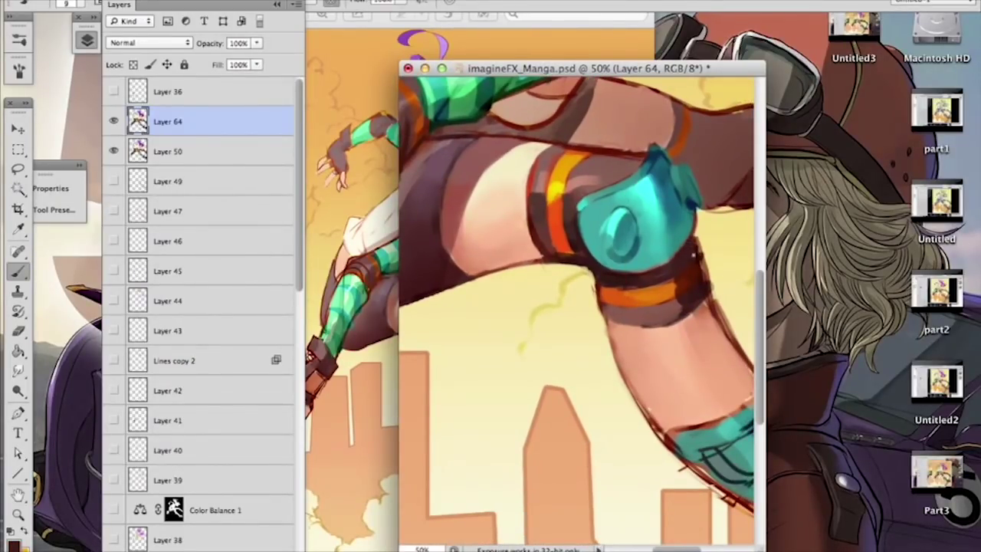
{"action": "left_click_drag", "start_coordinate": [657, 246], "coordinate": [646, 232]}
{"action": "mouse_move", "coordinate": [652, 133]}
{"action": "left_mouse_down"}
{"action": "mouse_move", "coordinate": [643, 129]}
{"action": "mouse_move", "coordinate": [637, 141]}
{"action": "left_mouse_up"}
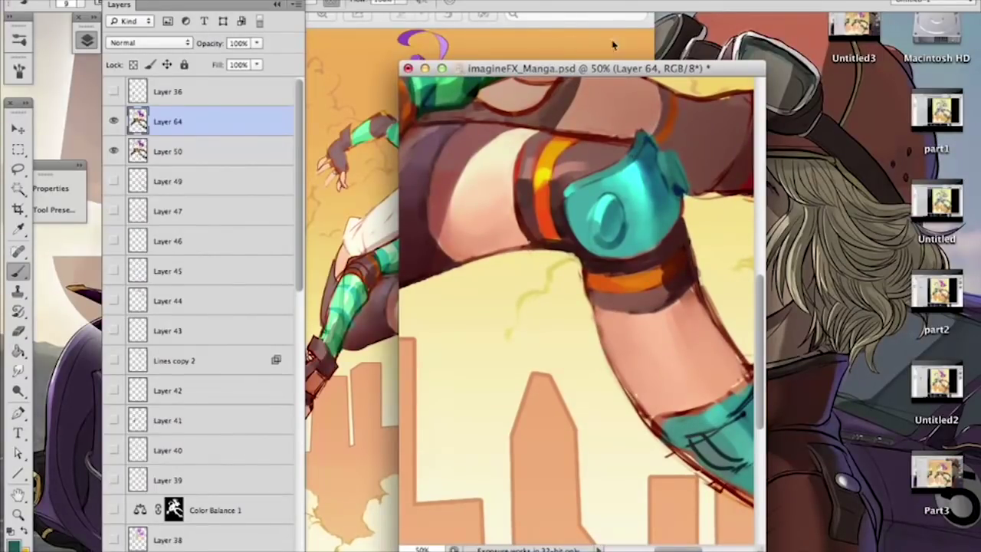
{"action": "left_click", "coordinate": [652, 138], "text": "alt"}
{"action": "mouse_move", "coordinate": [596, 213]}
{"action": "left_mouse_down"}
{"action": "mouse_move", "coordinate": [608, 241]}
{"action": "mouse_move", "coordinate": [623, 228]}
{"action": "left_mouse_up"}
Step: Set the brush size to 22 px and smooth the shading on the upper part of the teal knee pad
{"action": "key", "text": "super+minus"}
{"action": "left_click_drag", "start_coordinate": [622, 288], "coordinate": [640, 313]}
{"action": "key", "text": "super+plus"}
{"action": "key", "text": "super+plus"}
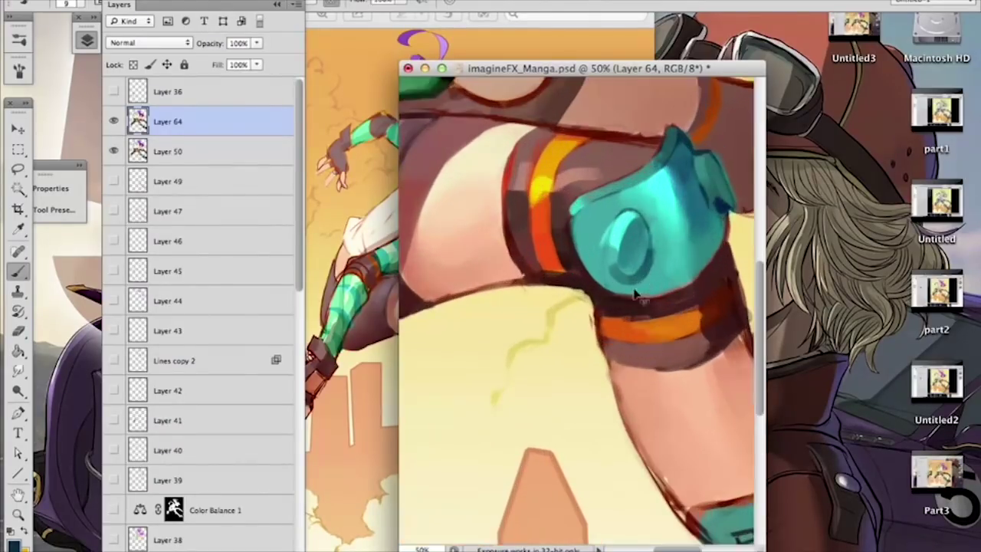
{"action": "right_click", "coordinate": [664, 156]}
{"action": "type", "text": "22"}
{"action": "key", "text": "Return"}
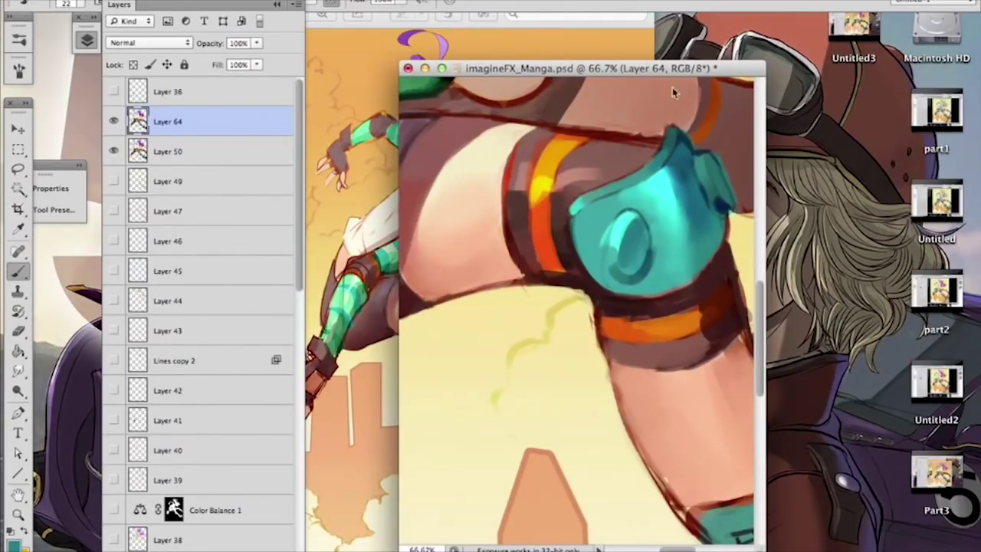
{"action": "left_click_drag", "start_coordinate": [557, 245], "coordinate": [573, 270]}
Step: Set the brush size to 12 px and redraw the thigh strap's upper edge with sampled dark red and brown tones
{"action": "left_click", "coordinate": [527, 244], "text": "alt"}
{"action": "right_click", "coordinate": [527, 244]}
{"action": "type", "text": "12"}
{"action": "key", "text": "Return"}
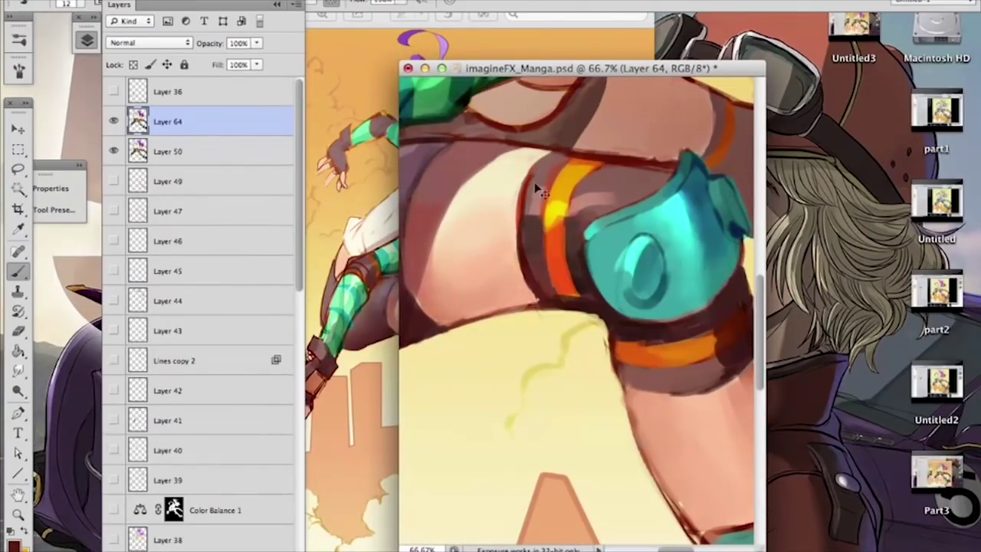
{"action": "mouse_move", "coordinate": [539, 163]}
{"action": "left_mouse_down"}
{"action": "mouse_move", "coordinate": [520, 234]}
{"action": "mouse_move", "coordinate": [558, 153]}
{"action": "left_mouse_up"}
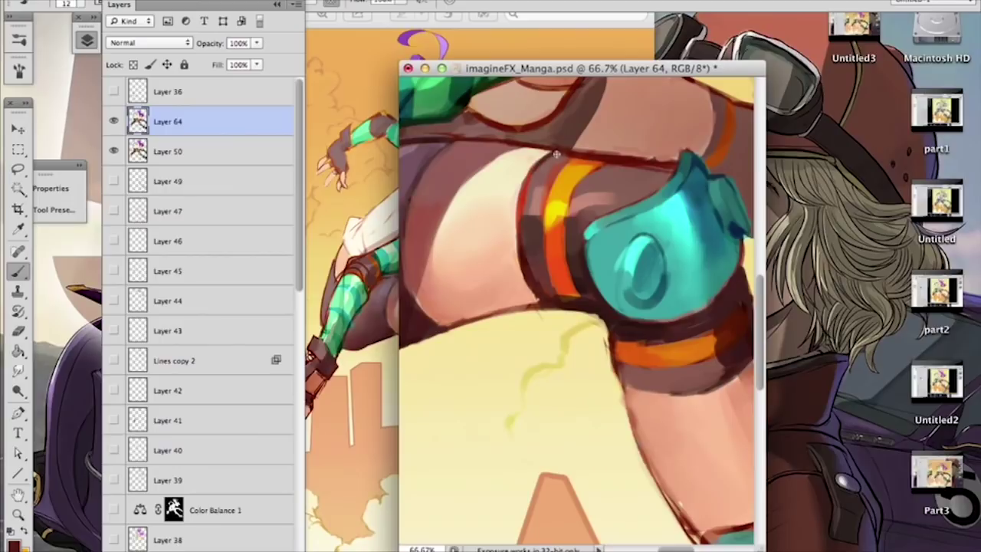
{"action": "left_click", "coordinate": [558, 158], "text": "alt"}
{"action": "left_click_drag", "start_coordinate": [606, 167], "coordinate": [661, 171]}
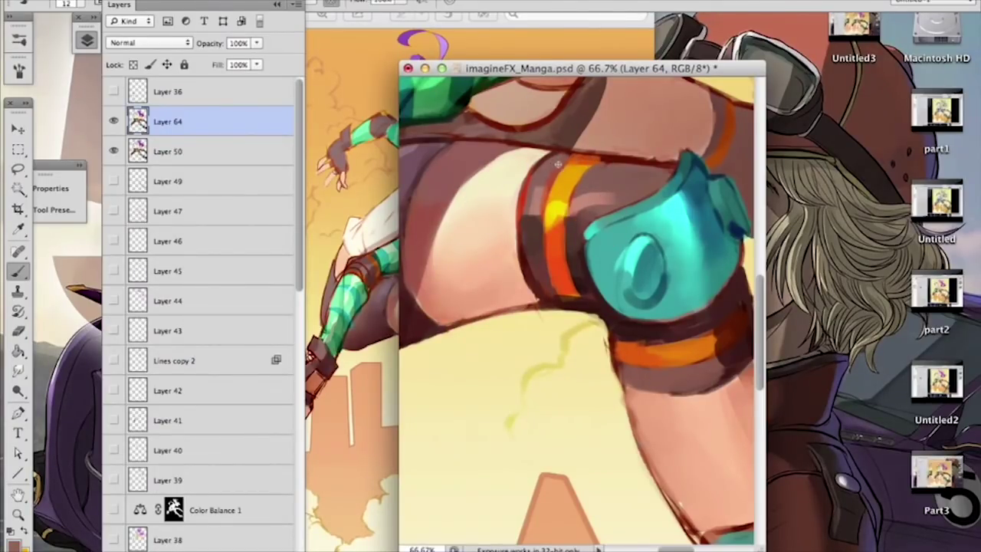
Step: Check the whole figure, and refine the line between the knee strap and the far leg with sampled tones
{"action": "key", "text": "super+minus"}
{"action": "key", "text": "super+minus"}
{"action": "key", "text": "super+minus"}
{"action": "key", "text": "super+minus"}
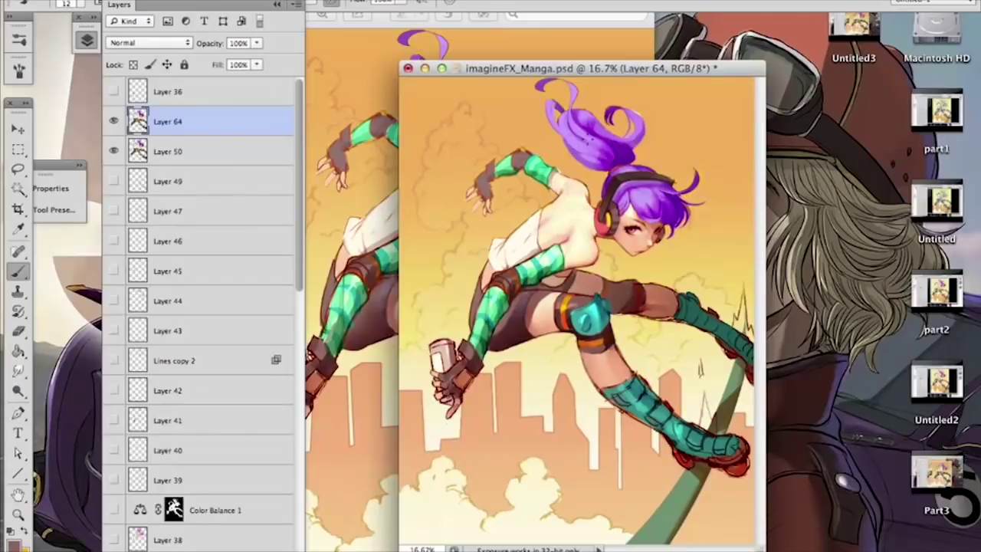
{"action": "key", "text": "super+plus"}
{"action": "key", "text": "super+plus"}
{"action": "key", "text": "super+plus"}
{"action": "key", "text": "super+plus"}
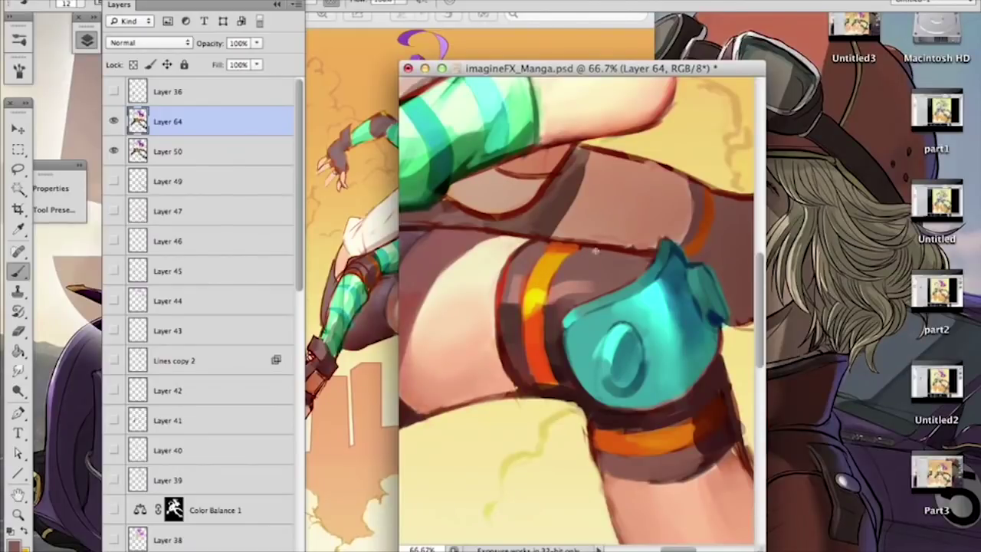
{"action": "left_click", "coordinate": [621, 247], "text": "alt"}
{"action": "left_click", "coordinate": [623, 239], "text": "alt"}
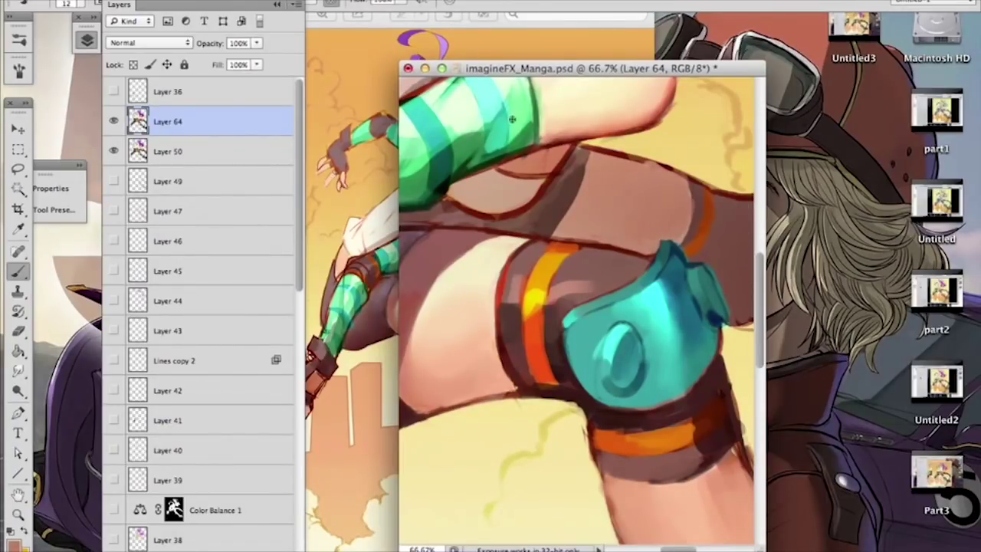
Step: Clean up the outline and shadow around the skin patch beneath the striped arm with sampled tones
{"action": "left_click_drag", "start_coordinate": [537, 205], "coordinate": [612, 206]}
{"action": "left_click", "coordinate": [534, 206], "text": "alt"}
{"action": "left_click", "coordinate": [517, 219], "text": "alt"}
{"action": "mouse_move", "coordinate": [514, 208]}
{"action": "left_mouse_down"}
{"action": "mouse_move", "coordinate": [527, 209]}
{"action": "mouse_move", "coordinate": [501, 219]}
{"action": "left_mouse_up"}
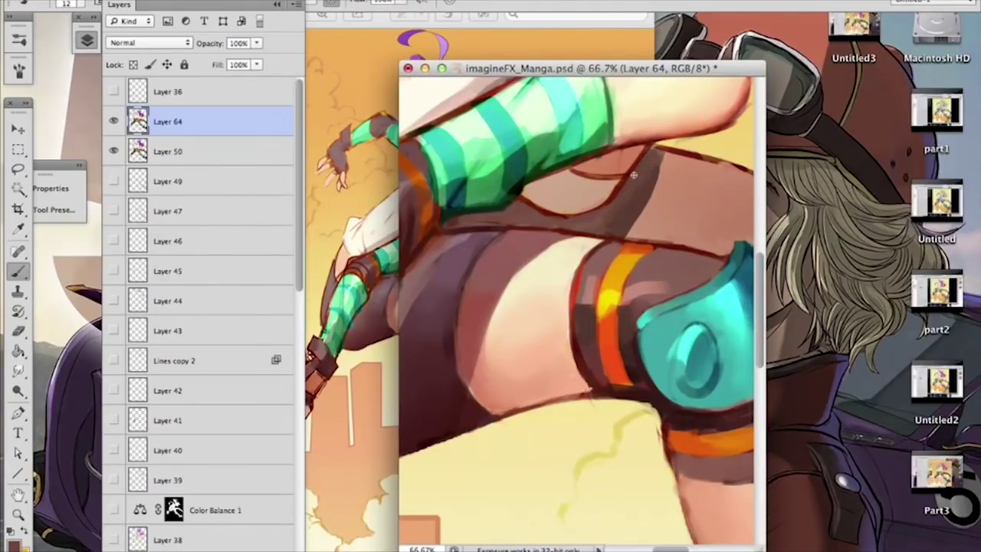
{"action": "left_click_drag", "start_coordinate": [657, 160], "coordinate": [661, 180]}
Step: Refine the shorts' edges beside the elbow pad and thigh with sampled dark tones
{"action": "left_click_drag", "start_coordinate": [610, 280], "coordinate": [713, 225]}
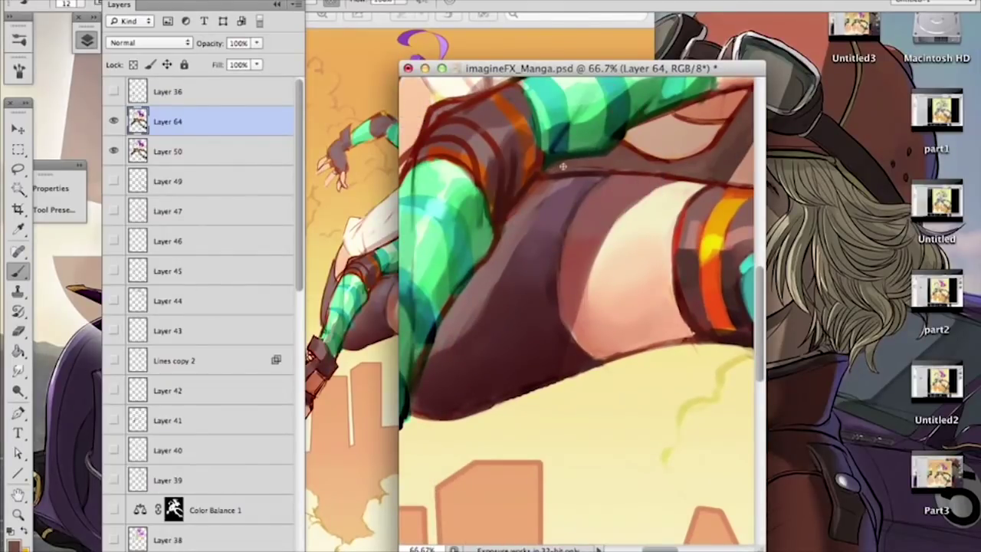
{"action": "key", "text": "super+equal"}
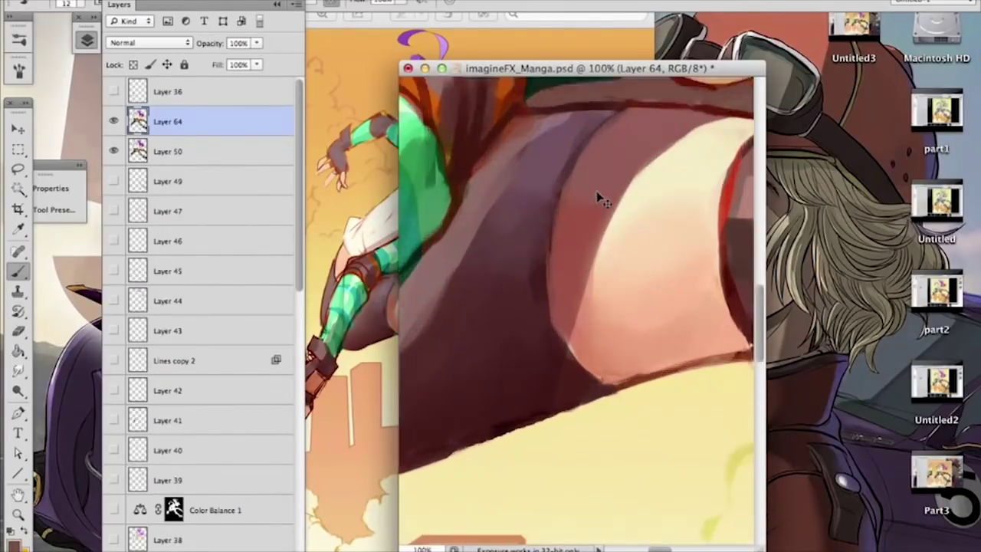
{"action": "key", "text": "super+minus"}
{"action": "key", "text": "super+minus"}
{"action": "left_click", "coordinate": [544, 204], "text": "alt"}
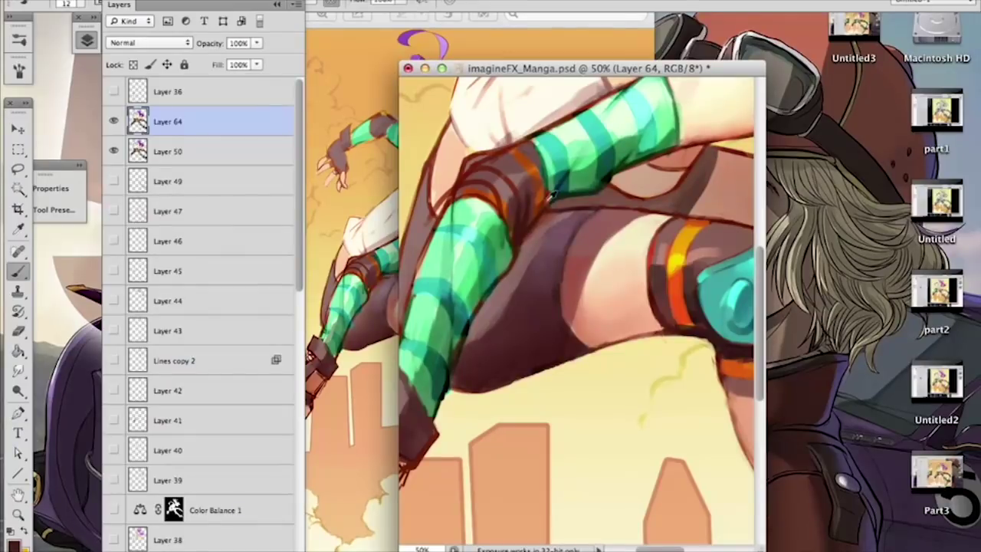
{"action": "left_click", "coordinate": [670, 332], "text": "alt"}
{"action": "left_click", "coordinate": [566, 268], "text": "alt"}
{"action": "left_click", "coordinate": [561, 286], "text": "alt"}
Step: Set the brush size to 33 px and soften the shading on the can-holding glove's cuff with sampled glove tones
{"action": "scroll", "coordinate": [529, 231], "scroll_direction": "down", "scroll_amount": 3}
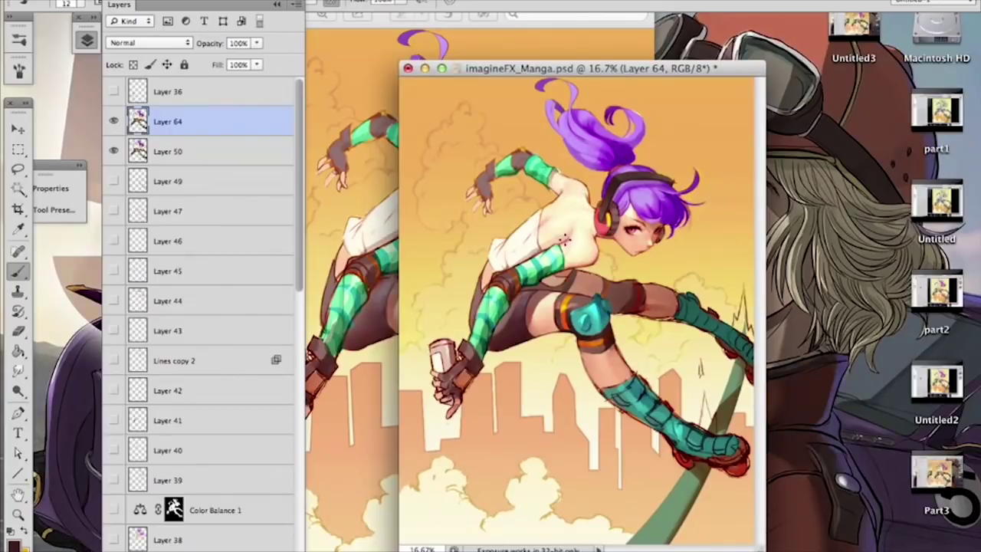
{"action": "key", "text": "super+plus"}
{"action": "key", "text": "super+plus"}
{"action": "key", "text": "super+plus"}
{"action": "left_click_drag", "start_coordinate": [497, 329], "coordinate": [675, 349]}
{"action": "mouse_move", "coordinate": [582, 322]}
{"action": "left_mouse_down"}
{"action": "mouse_move", "coordinate": [609, 214]}
{"action": "mouse_move", "coordinate": [668, 103]}
{"action": "left_mouse_up"}
{"action": "right_click", "coordinate": [498, 317]}
{"action": "left_click_drag", "start_coordinate": [556, 319], "coordinate": [564, 314]}
{"action": "key", "text": "Return"}
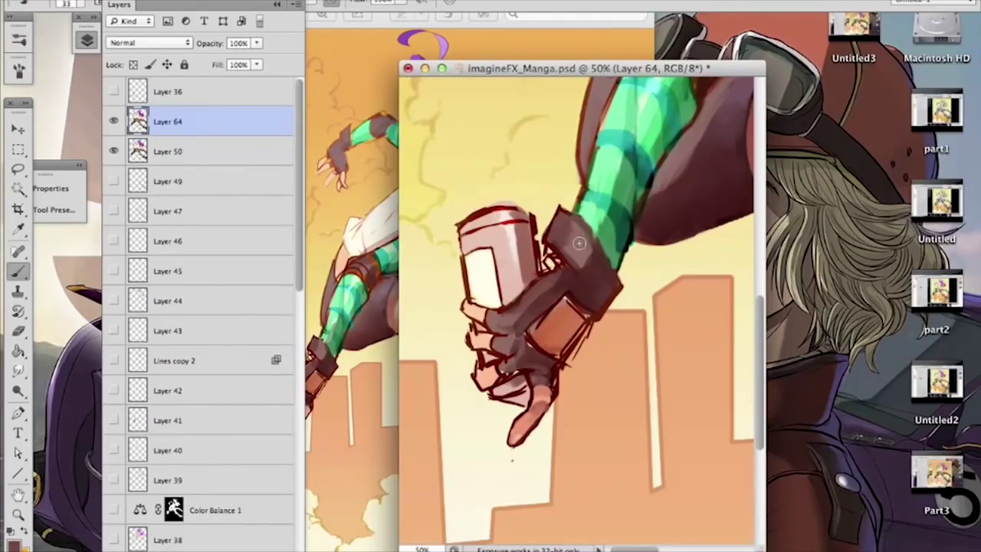
{"action": "left_click_drag", "start_coordinate": [545, 184], "coordinate": [565, 145]}
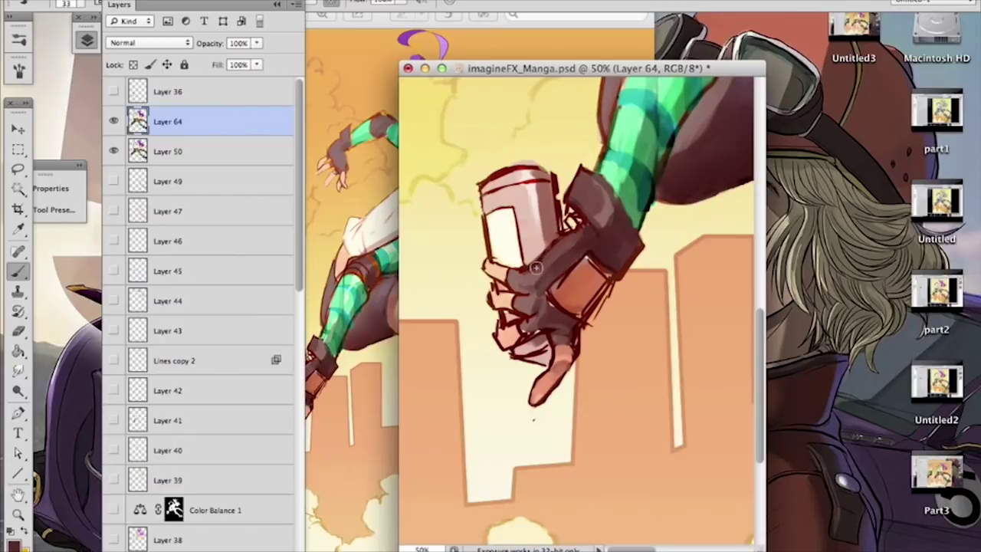
{"action": "left_click", "coordinate": [588, 244], "text": "alt"}
{"action": "left_click", "coordinate": [594, 256], "text": "alt"}
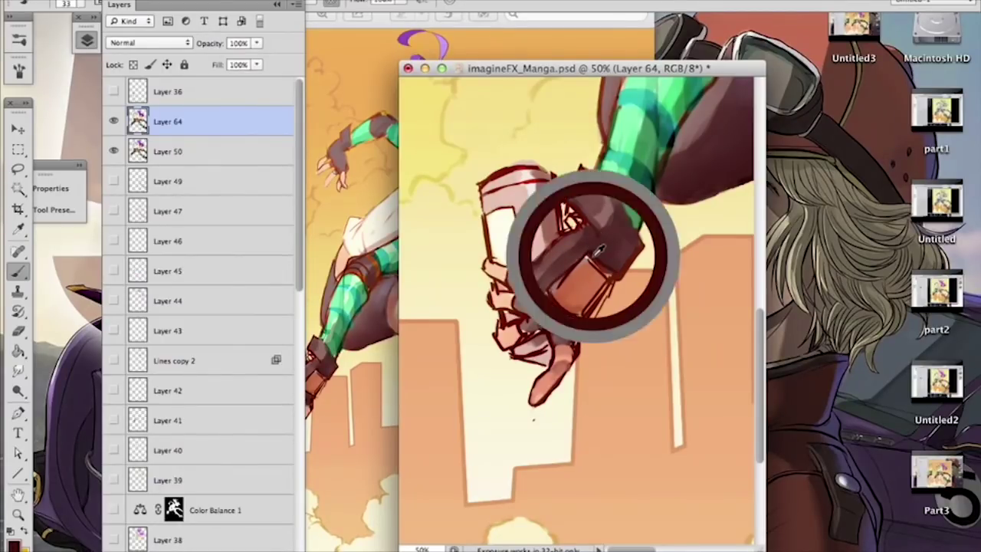
Step: Set the brush size to 14 px and redraw the edges around the glove's orange opening with sampled dark tones
{"action": "right_click", "coordinate": [596, 254]}
{"action": "left_click", "coordinate": [645, 265]}
{"action": "left_click_drag", "start_coordinate": [589, 260], "coordinate": [576, 263]}
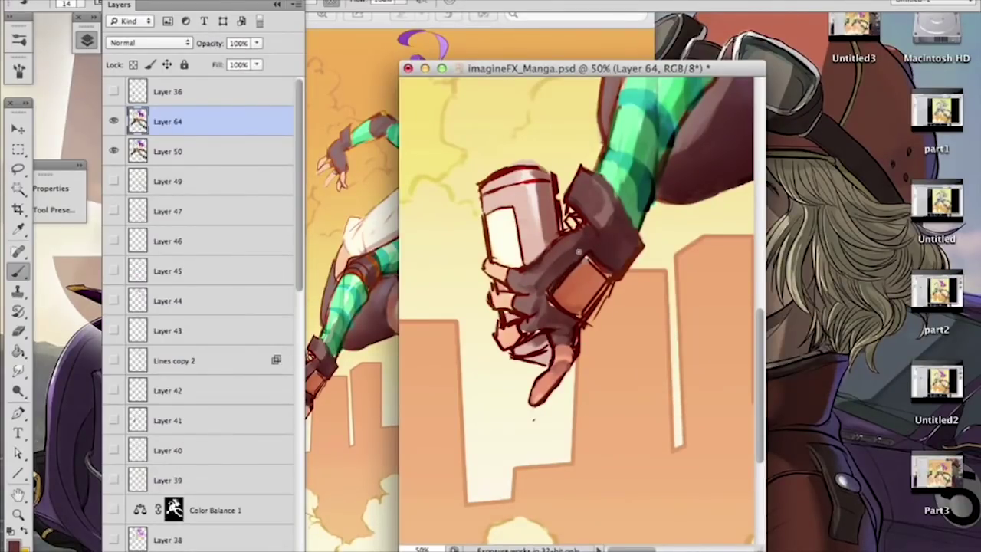
{"action": "left_click", "coordinate": [591, 250], "text": "alt"}
{"action": "mouse_move", "coordinate": [589, 260]}
{"action": "left_mouse_down"}
{"action": "mouse_move", "coordinate": [614, 276]}
{"action": "mouse_move", "coordinate": [579, 319]}
{"action": "left_mouse_up"}
{"action": "left_click_drag", "start_coordinate": [607, 280], "coordinate": [581, 317]}
{"action": "left_click", "coordinate": [620, 268], "text": "alt"}
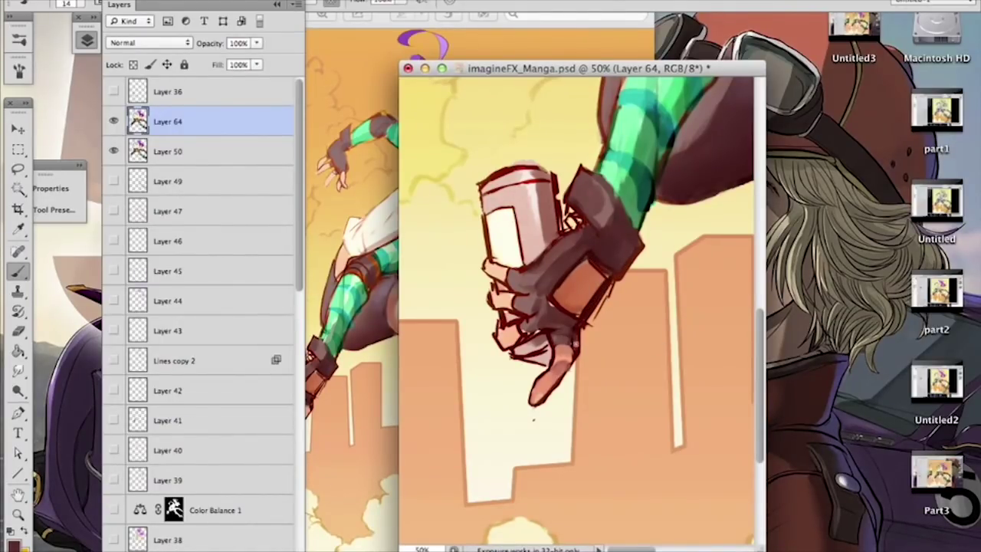
{"action": "left_click", "coordinate": [579, 325], "text": "alt"}
Step: Retouch the edge where the striped sleeve meets the glove cuff with a sampled tone
{"action": "key", "text": "super+minus"}
{"action": "scroll", "coordinate": [580, 333], "scroll_direction": "up", "scroll_amount": 2}
{"action": "key", "text": "super+plus"}
{"action": "scroll", "coordinate": [555, 270], "scroll_direction": "up", "scroll_amount": 1}
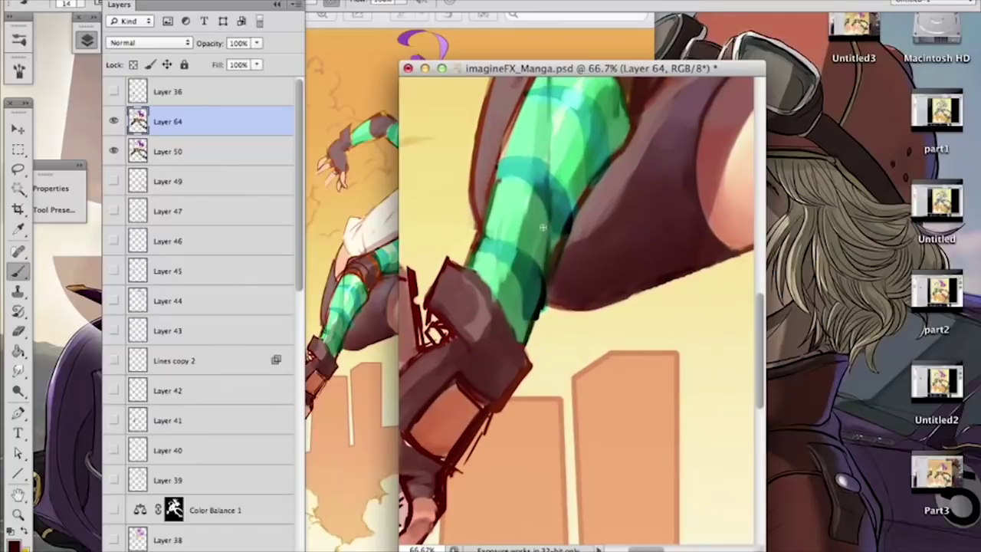
{"action": "left_click", "coordinate": [503, 319], "text": "alt"}
{"action": "left_click_drag", "start_coordinate": [511, 328], "coordinate": [518, 338]}
Step: Rework the glove cuff's outline, undoing a stray stroke, and fill the sketchy area between cuff and can with sampled dark tones
{"action": "left_click", "coordinate": [427, 400], "text": "alt"}
{"action": "mouse_move", "coordinate": [449, 262]}
{"action": "left_mouse_down"}
{"action": "mouse_move", "coordinate": [484, 279]}
{"action": "mouse_move", "coordinate": [527, 358]}
{"action": "left_mouse_up"}
{"action": "key", "text": "super+z"}
{"action": "mouse_move", "coordinate": [441, 345]}
{"action": "left_mouse_down"}
{"action": "mouse_move", "coordinate": [478, 315]}
{"action": "mouse_move", "coordinate": [472, 308]}
{"action": "left_mouse_up"}
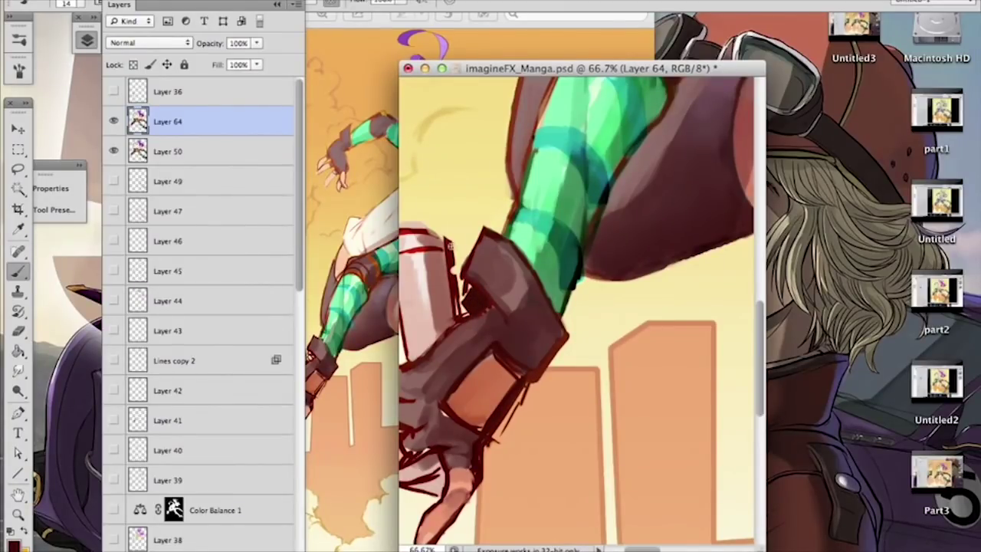
{"action": "left_click", "coordinate": [475, 317], "text": "alt"}
{"action": "left_click_drag", "start_coordinate": [417, 378], "coordinate": [455, 353]}
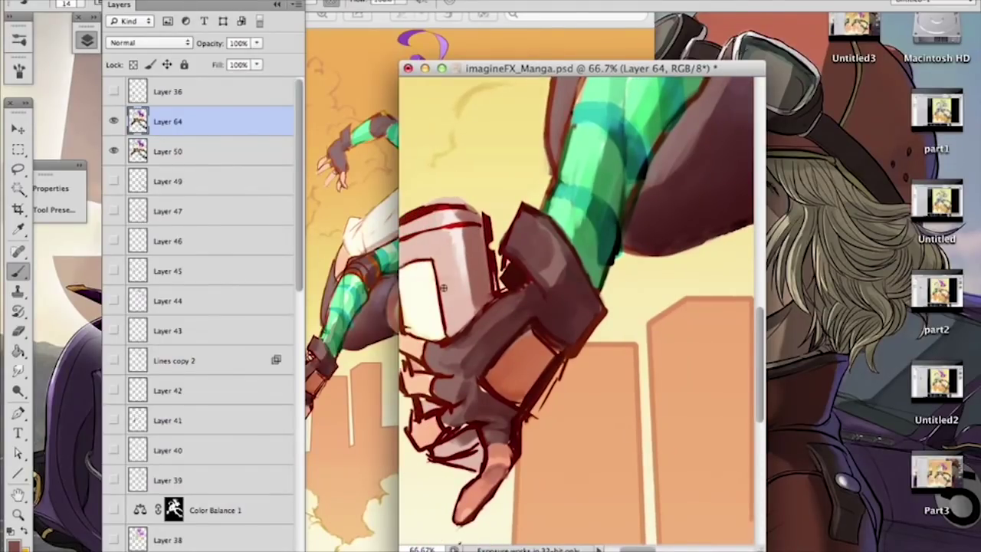
Step: Hide Layer 50 and erase the stray lines between the can and the glove cuff with a 12 px eraser
{"action": "left_click", "coordinate": [113, 151]}
{"action": "key", "text": "e"}
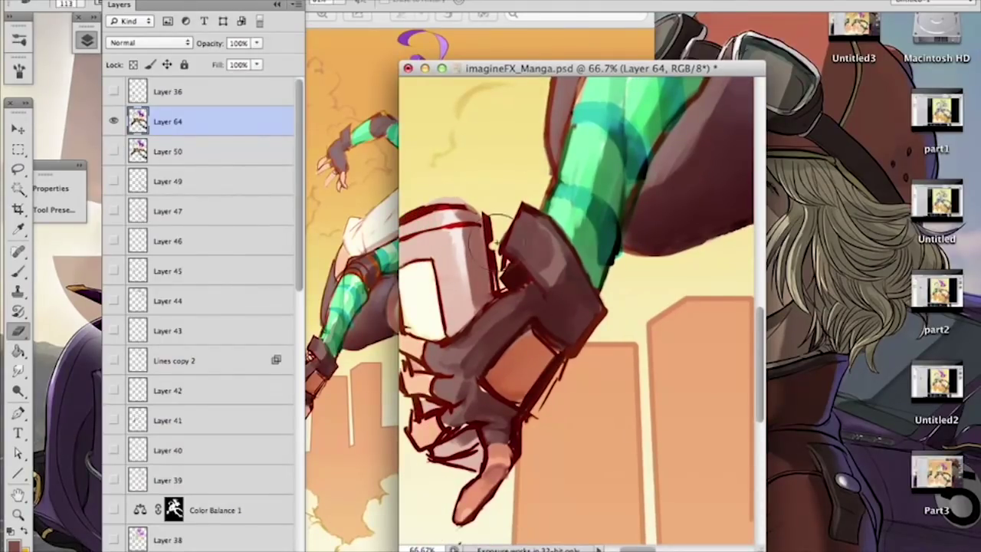
{"action": "right_click", "coordinate": [488, 193]}
{"action": "left_click", "coordinate": [529, 229]}
{"action": "left_click", "coordinate": [519, 228]}
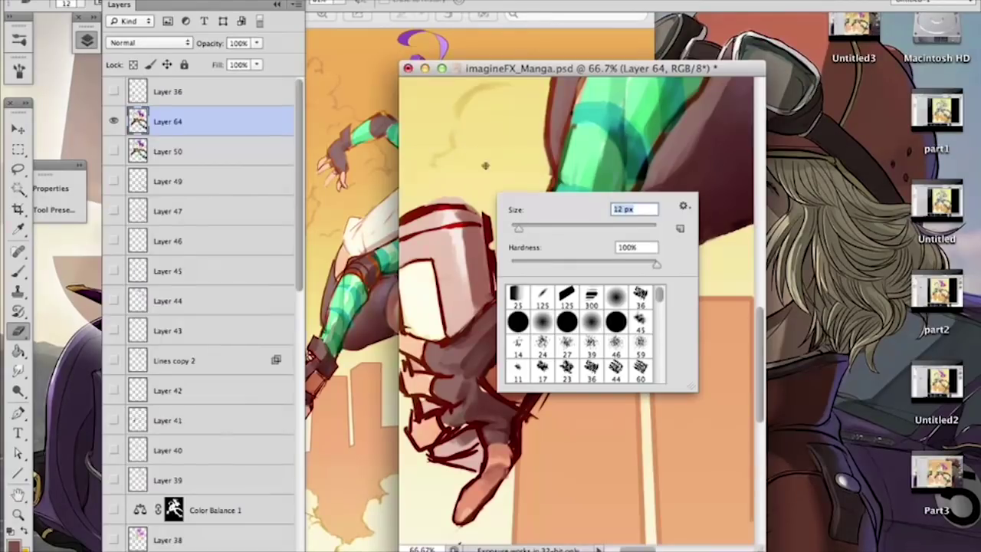
{"action": "key", "text": "Return"}
{"action": "left_click_drag", "start_coordinate": [503, 263], "coordinate": [500, 271]}
{"action": "mouse_move", "coordinate": [503, 235]}
{"action": "left_mouse_down"}
{"action": "mouse_move", "coordinate": [514, 210]}
{"action": "mouse_move", "coordinate": [501, 245]}
{"action": "mouse_move", "coordinate": [507, 217]}
{"action": "left_mouse_up"}
{"action": "mouse_move", "coordinate": [504, 266]}
{"action": "left_mouse_down"}
{"action": "mouse_move", "coordinate": [497, 270]}
{"action": "mouse_move", "coordinate": [490, 234]}
{"action": "mouse_move", "coordinate": [498, 290]}
{"action": "mouse_move", "coordinate": [501, 282]}
{"action": "left_mouse_up"}
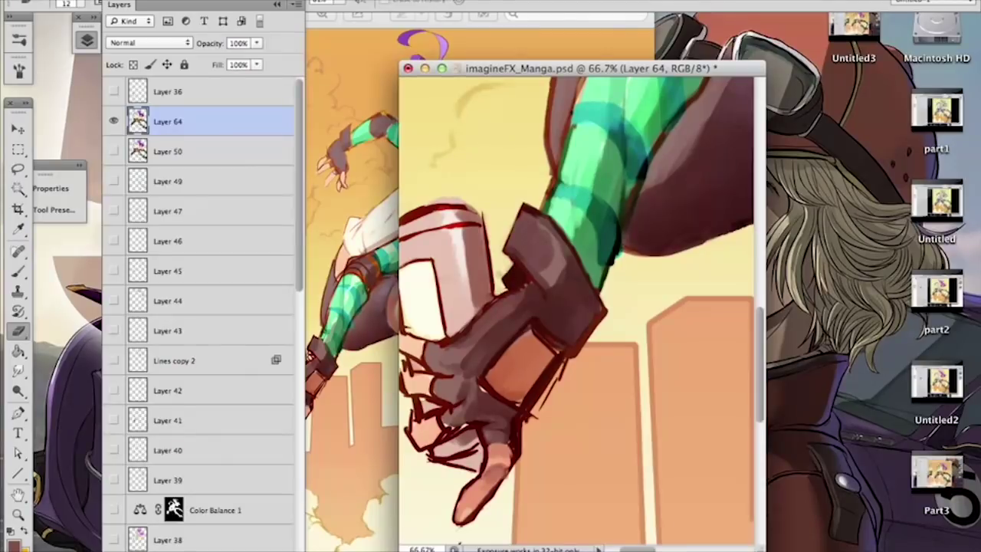
Step: Repaint the glove cuff's outline and its border with the striped sleeve using sampled dark tones and a 14 px brush
{"action": "key", "text": "b"}
{"action": "mouse_move", "coordinate": [494, 304]}
{"action": "left_mouse_down"}
{"action": "mouse_move", "coordinate": [527, 279]}
{"action": "mouse_move", "coordinate": [558, 316]}
{"action": "left_mouse_up"}
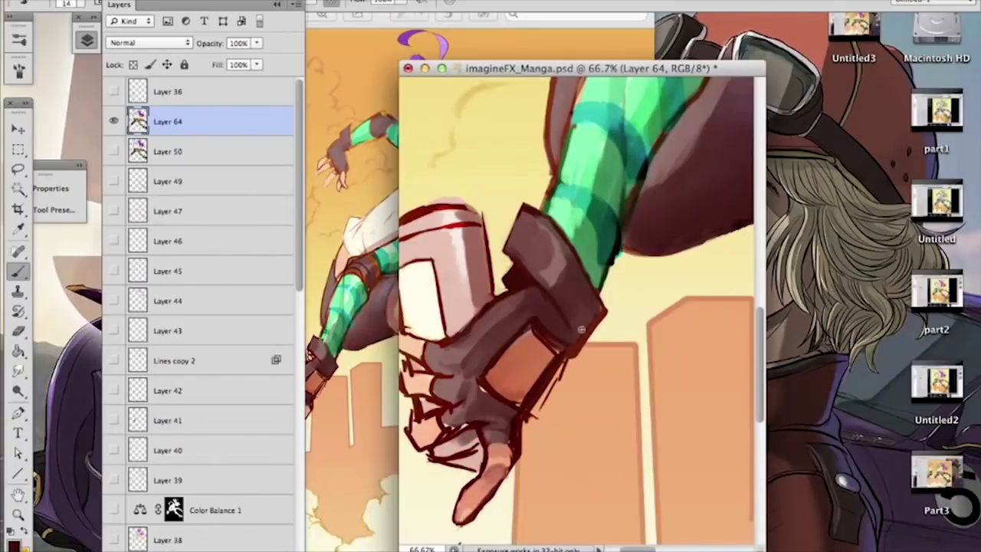
{"action": "left_click_drag", "start_coordinate": [609, 346], "coordinate": [621, 373]}
{"action": "left_click", "coordinate": [535, 253], "text": "alt"}
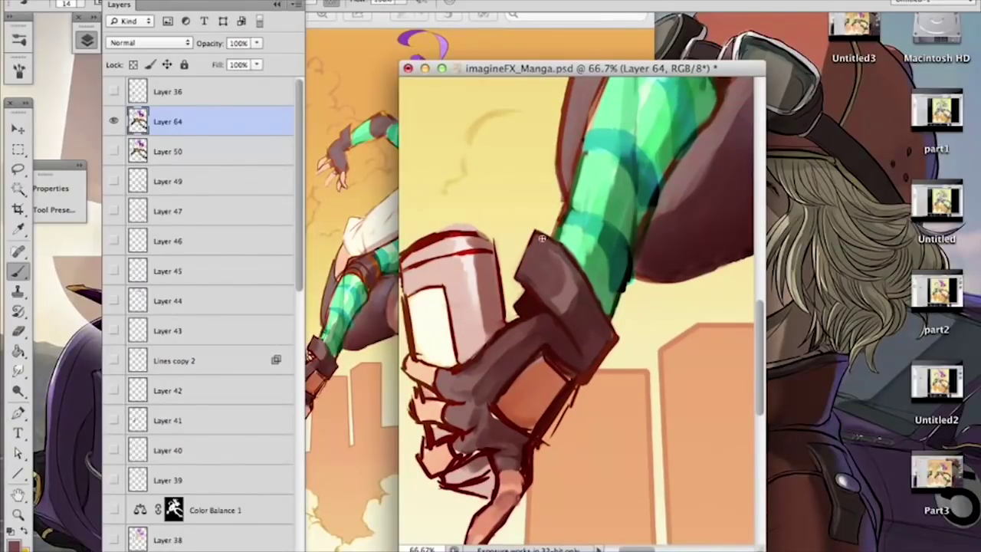
{"action": "left_click", "coordinate": [574, 275], "text": "alt"}
{"action": "mouse_move", "coordinate": [566, 258]}
{"action": "left_mouse_down"}
{"action": "mouse_move", "coordinate": [579, 283]}
{"action": "mouse_move", "coordinate": [568, 281]}
{"action": "mouse_move", "coordinate": [571, 271]}
{"action": "left_mouse_up"}
{"action": "left_click", "coordinate": [546, 280], "text": "alt"}
Step: Set the brush size to 29 px and touch up the back of the glove with a sampled glove tone
{"action": "key", "text": "super+minus"}
{"action": "key", "text": "super+minus"}
{"action": "left_click", "coordinate": [545, 294], "text": "alt"}
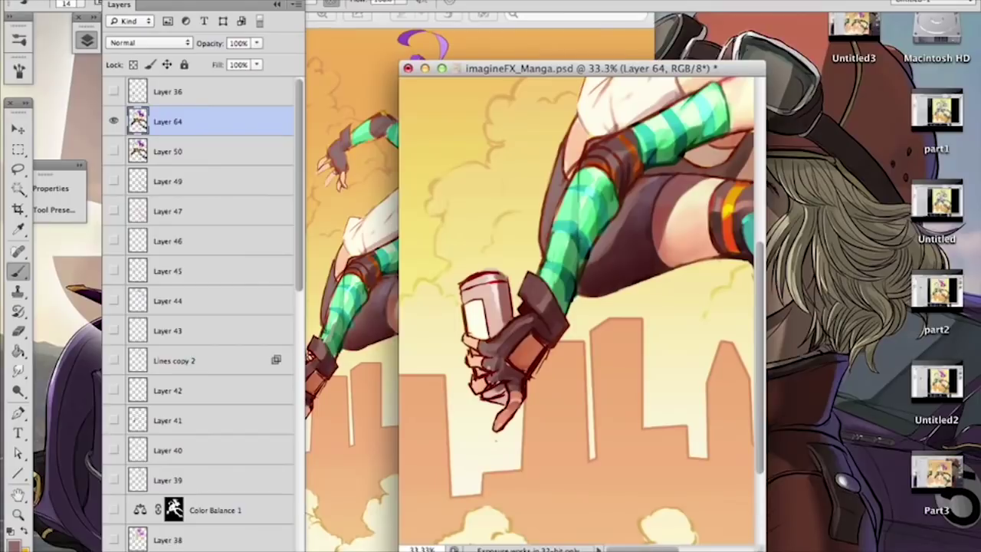
{"action": "left_click", "coordinate": [500, 352], "text": "alt"}
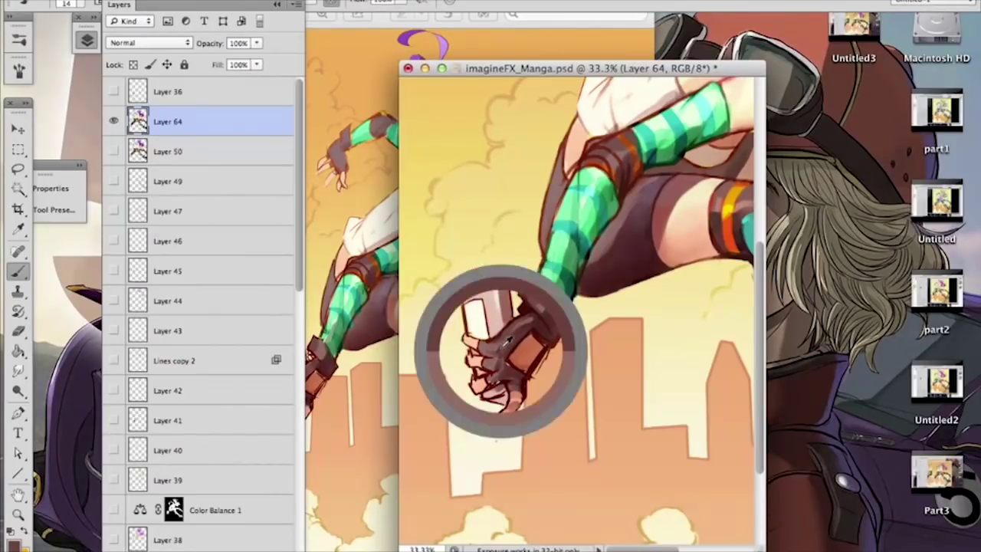
{"action": "right_click", "coordinate": [507, 342]}
{"action": "left_click", "coordinate": [581, 356]}
{"action": "left_click", "coordinate": [496, 355]}
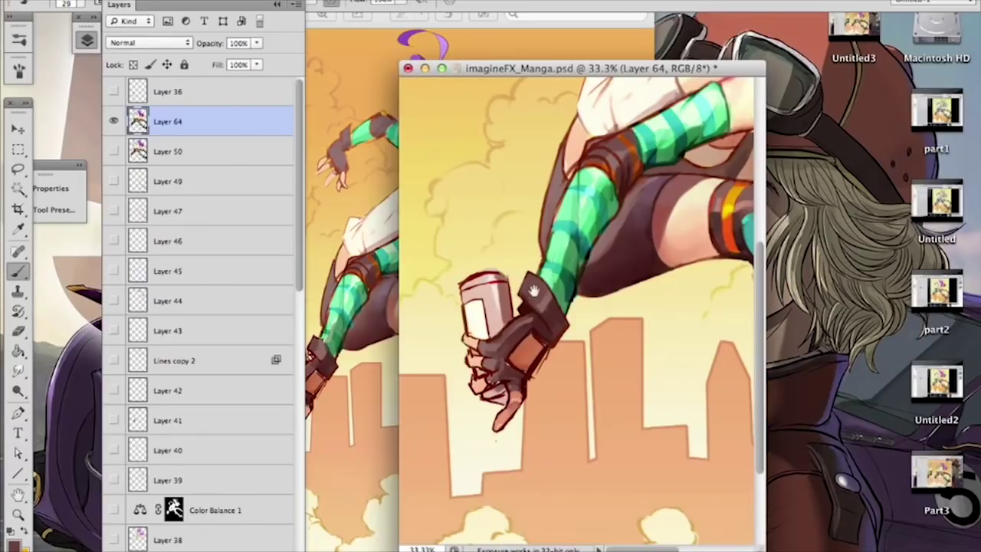
{"action": "left_click_drag", "start_coordinate": [522, 328], "coordinate": [521, 258]}
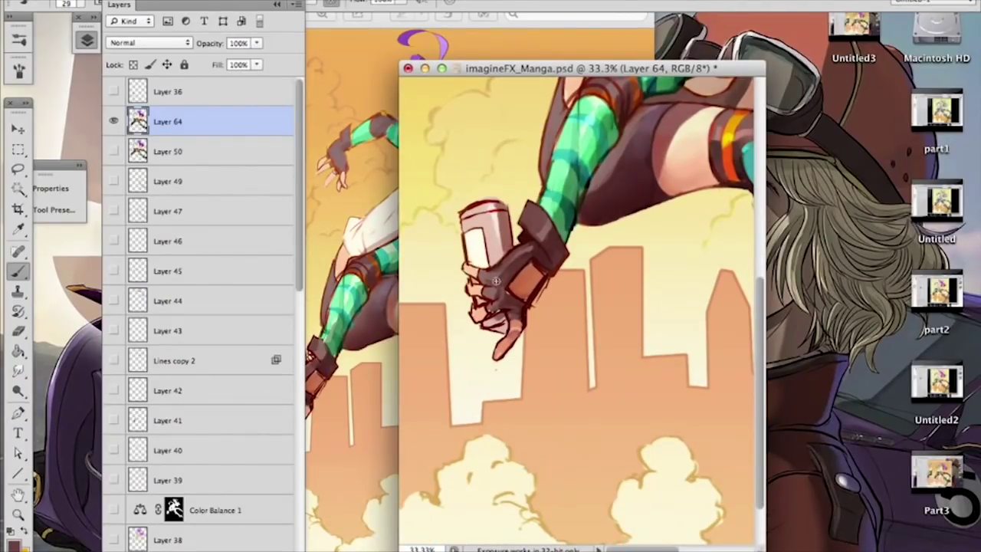
Step: Erase the stray sketch lines around the can's upper rim with a 12 px eraser
{"action": "key", "text": "super+equal"}
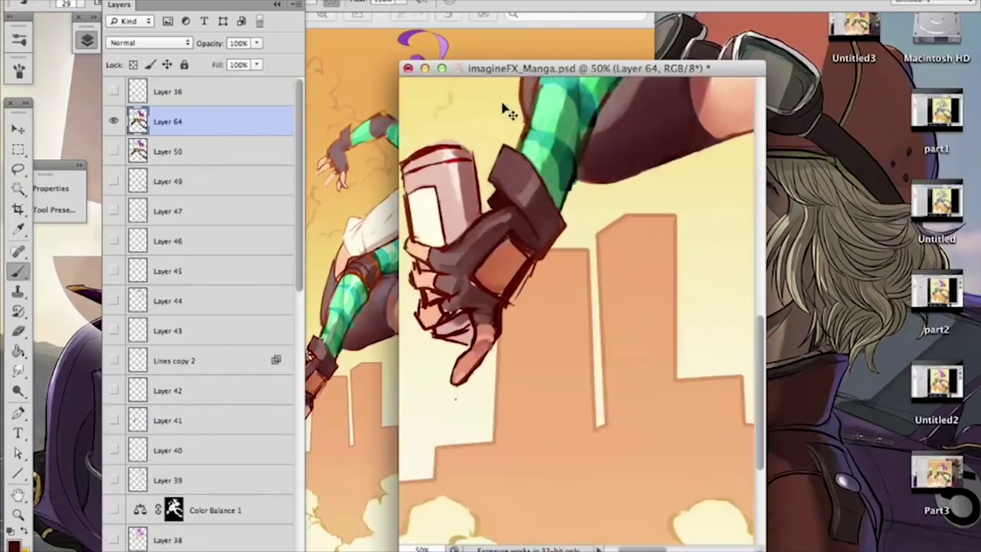
{"action": "key", "text": "super+equal"}
{"action": "scroll", "coordinate": [560, 284], "scroll_direction": "left", "scroll_amount": 5}
{"action": "key", "text": "e"}
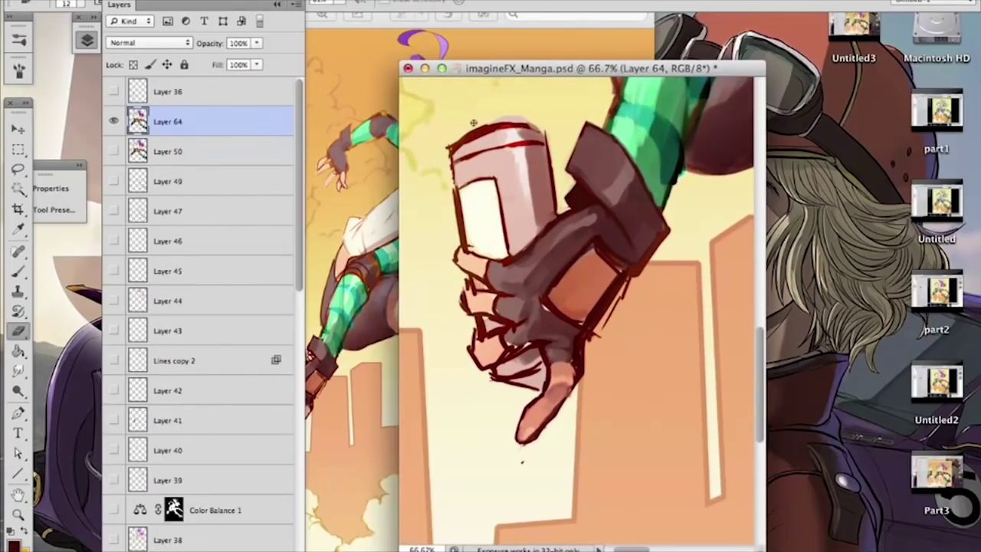
{"action": "left_click_drag", "start_coordinate": [472, 129], "coordinate": [442, 157]}
{"action": "mouse_move", "coordinate": [442, 157]}
{"action": "left_mouse_down"}
{"action": "mouse_move", "coordinate": [502, 121]}
{"action": "mouse_move", "coordinate": [545, 124]}
{"action": "left_mouse_up"}
Step: Set the brush size to 12 px and redraw the can's rim and the lower edge where it meets the index finger
{"action": "key", "text": "b"}
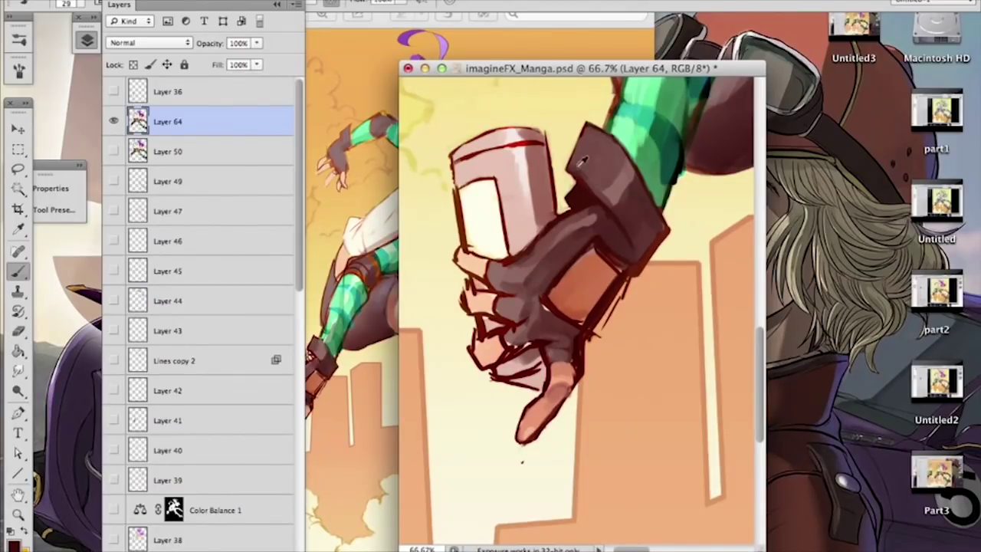
{"action": "right_click", "coordinate": [609, 180]}
{"action": "left_click", "coordinate": [617, 196]}
{"action": "left_click_drag", "start_coordinate": [449, 155], "coordinate": [522, 125]}
{"action": "mouse_move", "coordinate": [454, 164]}
{"action": "left_mouse_down"}
{"action": "mouse_move", "coordinate": [458, 207]}
{"action": "mouse_move", "coordinate": [452, 161]}
{"action": "left_mouse_up"}
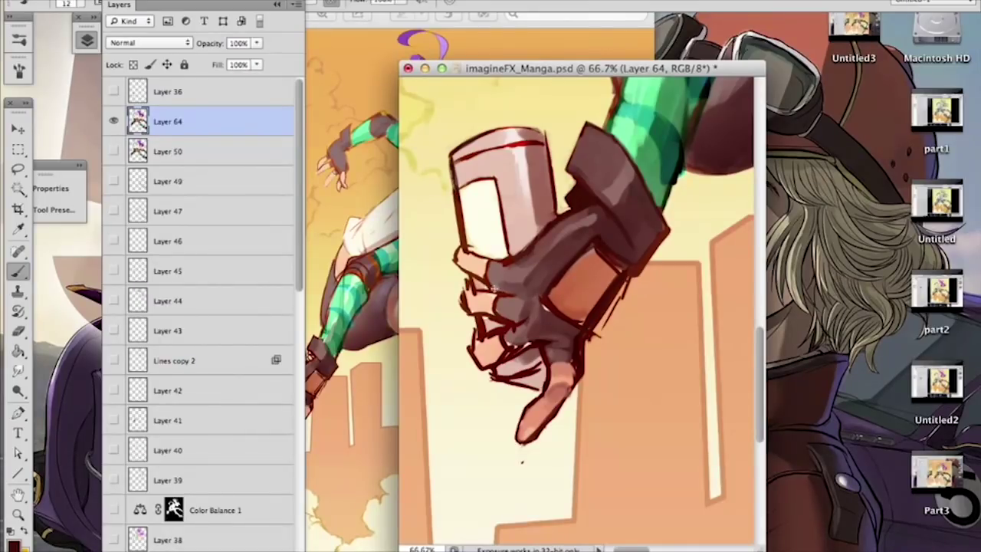
{"action": "key", "text": "x"}
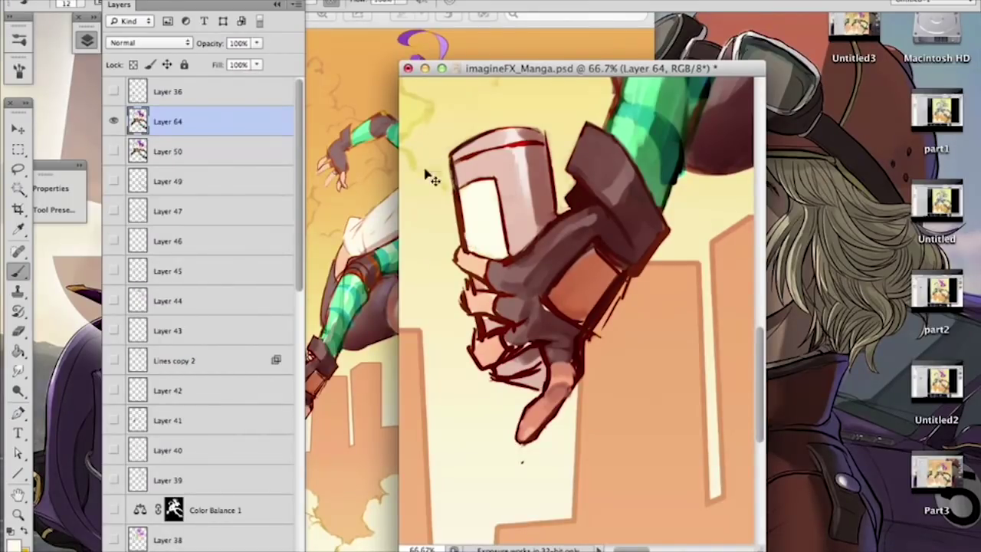
{"action": "key", "text": "x"}
{"action": "left_click_drag", "start_coordinate": [463, 252], "coordinate": [496, 261]}
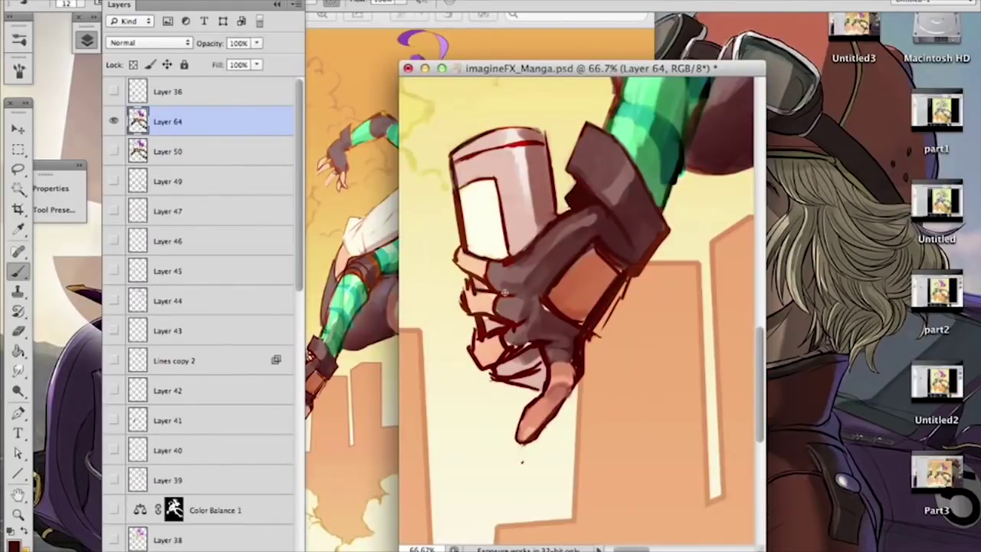
Step: Clean up the fingers around the can, painting sampled skin and dark red outline tones and erasing the rough outer edges
{"action": "left_click", "coordinate": [484, 295], "text": "alt"}
{"action": "left_click_drag", "start_coordinate": [529, 272], "coordinate": [541, 220]}
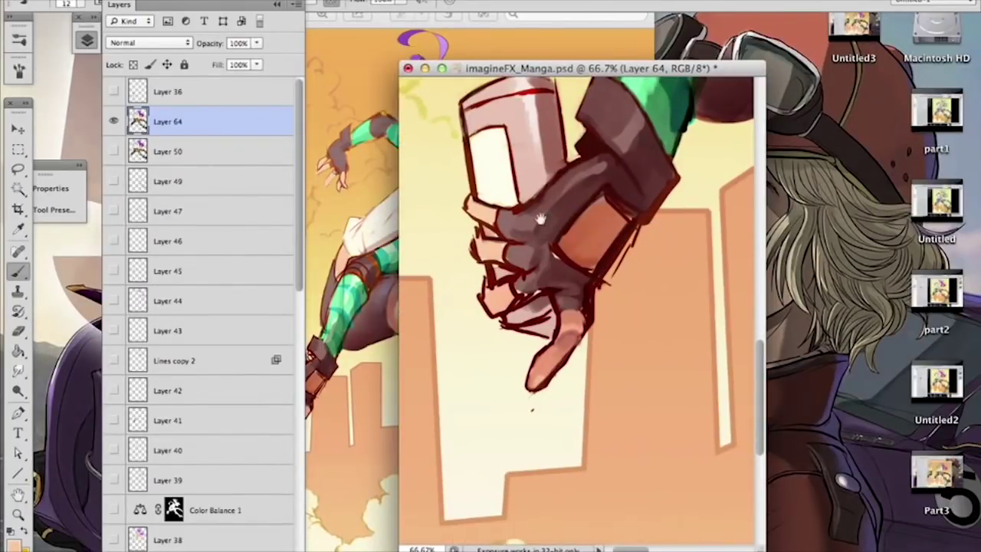
{"action": "left_click", "coordinate": [483, 299], "text": "alt"}
{"action": "key", "text": "e"}
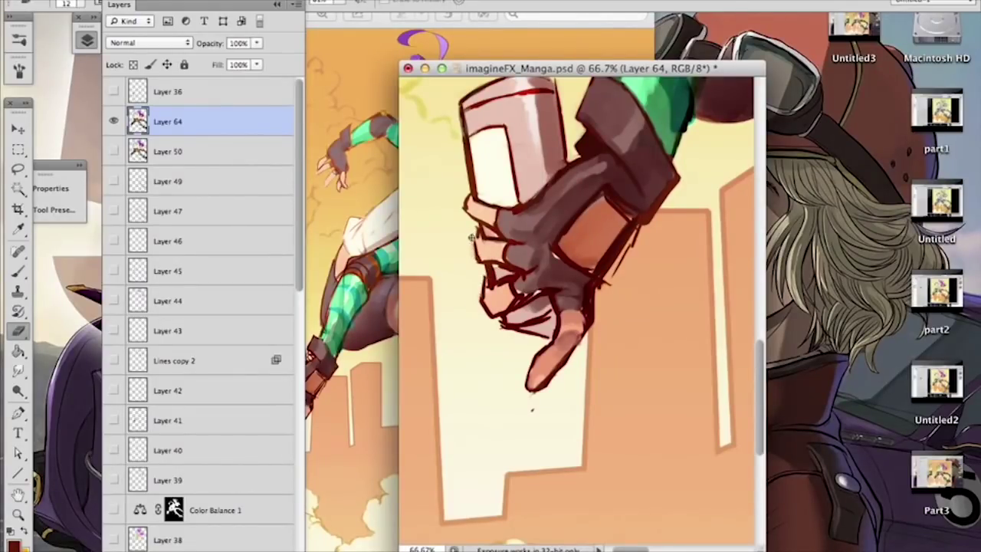
{"action": "key", "text": "b"}
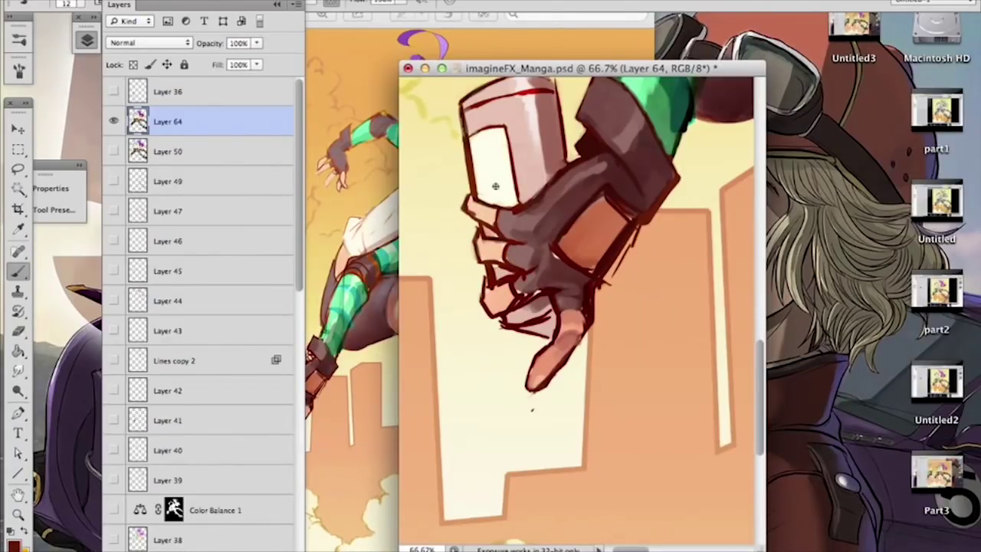
{"action": "left_click_drag", "start_coordinate": [552, 275], "coordinate": [527, 170]}
{"action": "left_click_drag", "start_coordinate": [556, 297], "coordinate": [582, 251]}
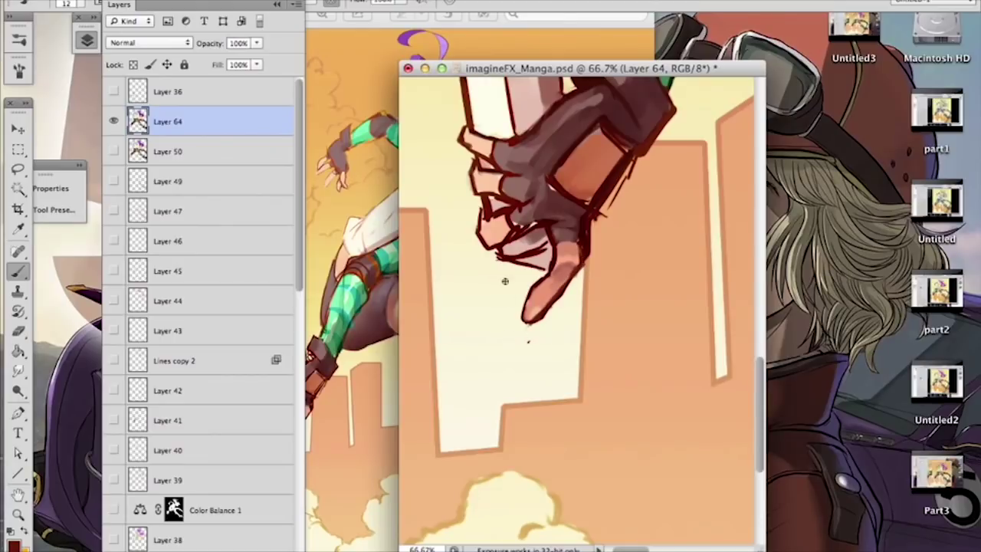
Step: Erase the stray lines along the thumb, the glove's outer edge and the lower corner of the cuff
{"action": "key", "text": "e"}
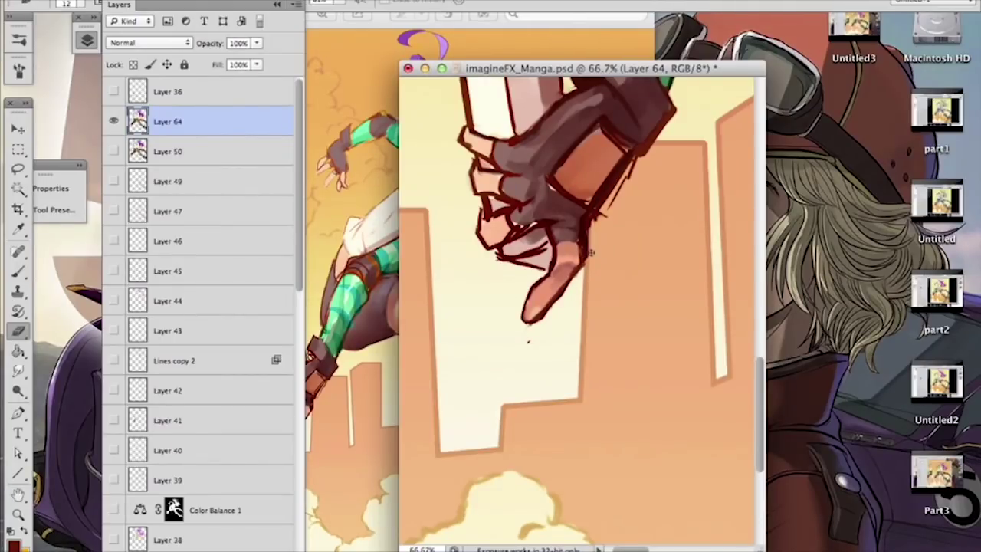
{"action": "mouse_move", "coordinate": [592, 230]}
{"action": "left_mouse_down"}
{"action": "mouse_move", "coordinate": [632, 170]}
{"action": "mouse_move", "coordinate": [616, 178]}
{"action": "mouse_move", "coordinate": [567, 278]}
{"action": "mouse_move", "coordinate": [569, 314]}
{"action": "left_mouse_up"}
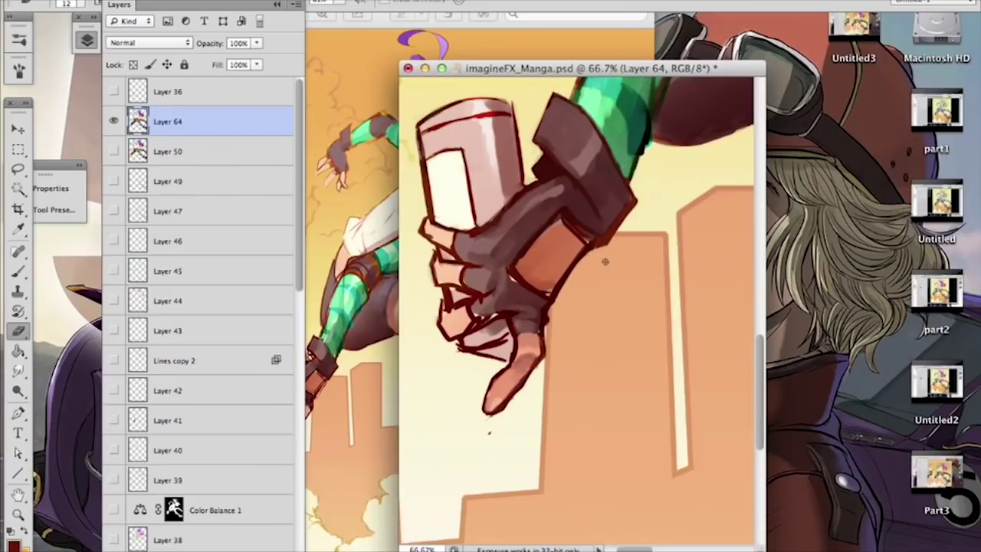
{"action": "scroll", "coordinate": [627, 300], "scroll_direction": "up", "scroll_amount": 2}
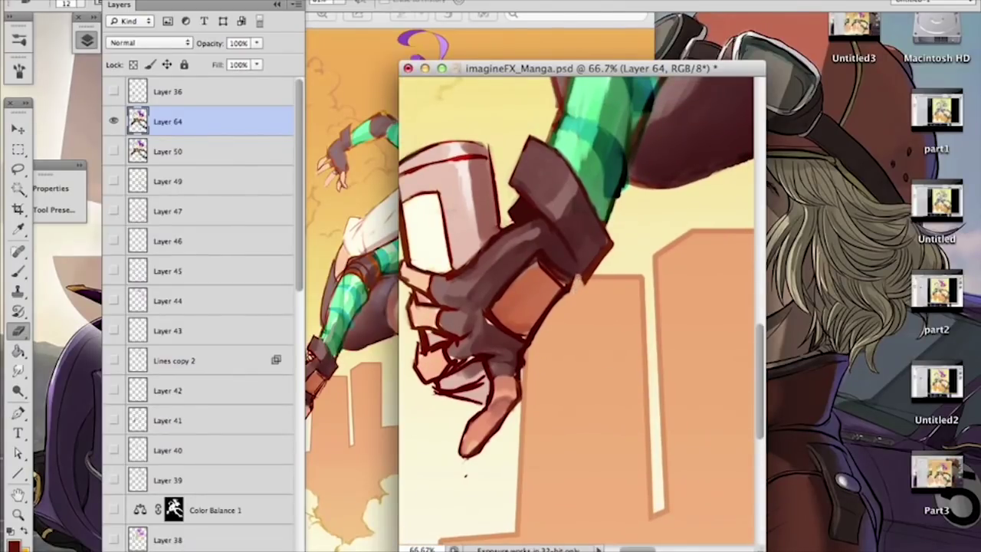
{"action": "left_click_drag", "start_coordinate": [583, 281], "coordinate": [610, 242]}
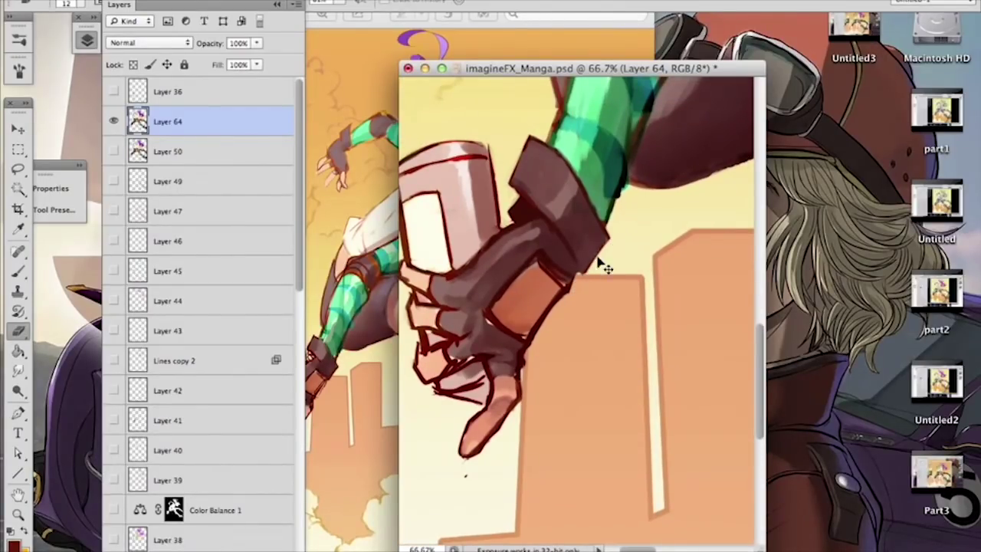
{"action": "scroll", "coordinate": [605, 266], "scroll_direction": "down", "scroll_amount": 2}
{"action": "scroll", "coordinate": [650, 306], "scroll_direction": "up", "scroll_amount": 2}
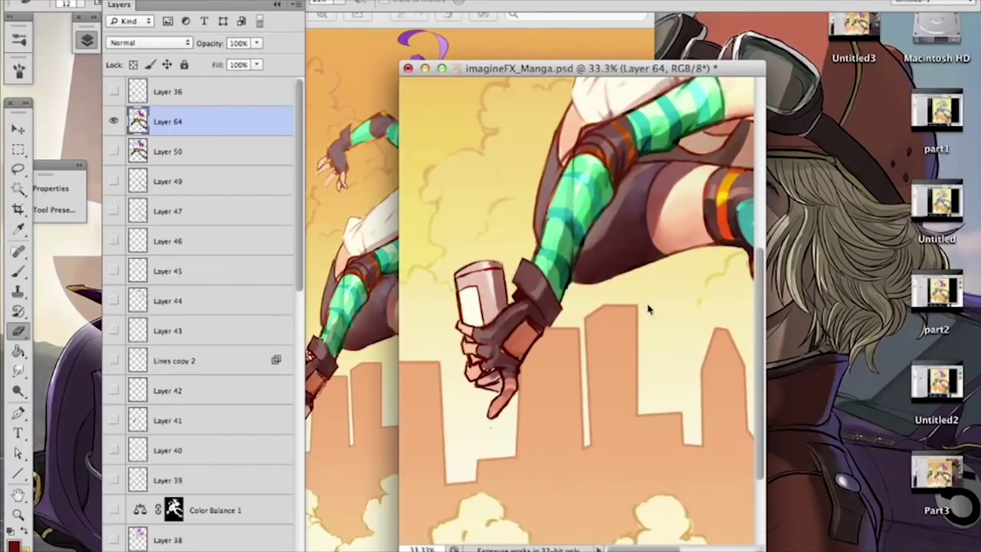
Step: Sample the near-black tone beside the striped forearm and touch up the sleeve's lower edge with an 18 px brush
{"action": "left_click", "coordinate": [23, 272]}
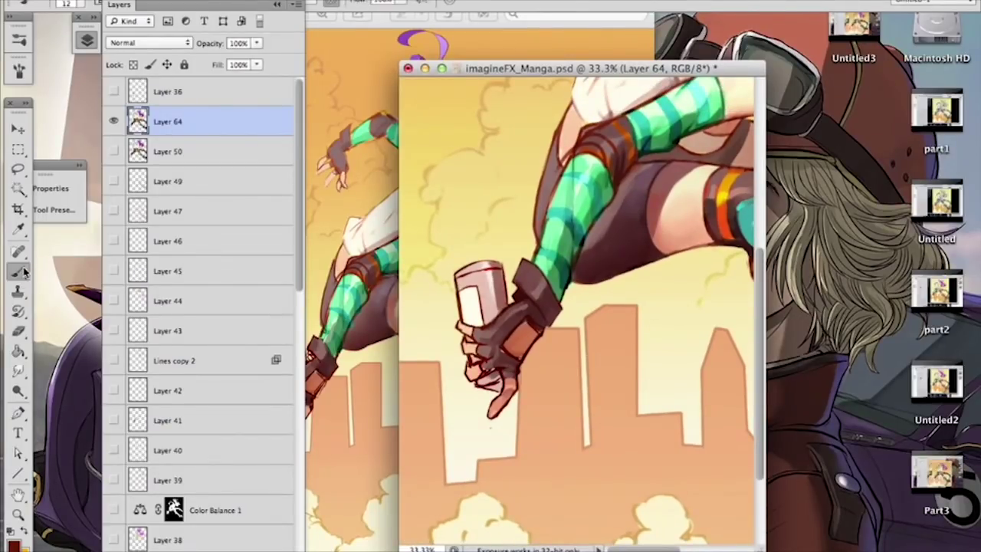
{"action": "left_click", "coordinate": [543, 244], "text": "alt"}
{"action": "left_click", "coordinate": [584, 238], "text": "alt"}
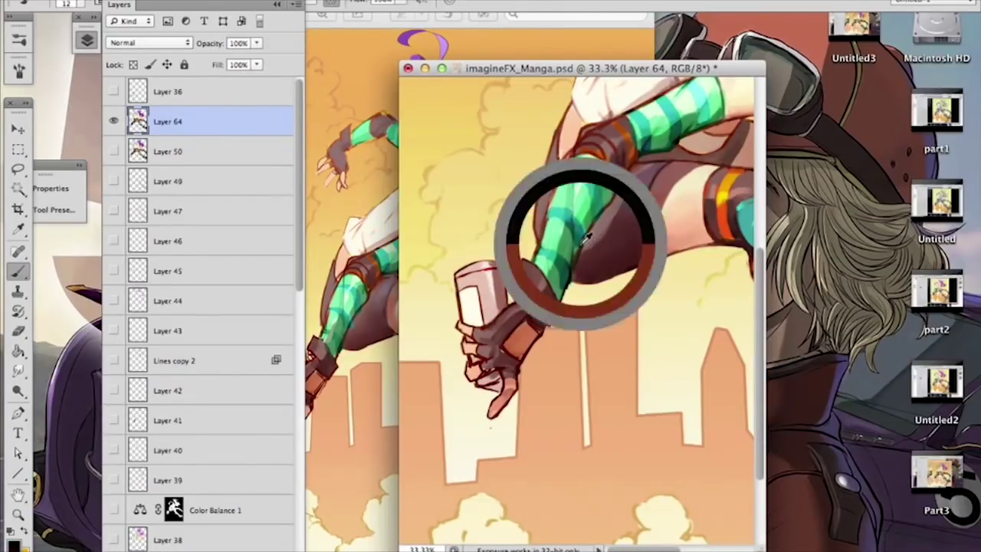
{"action": "right_click", "coordinate": [589, 286]}
{"action": "left_click_drag", "start_coordinate": [632, 325], "coordinate": [639, 325]}
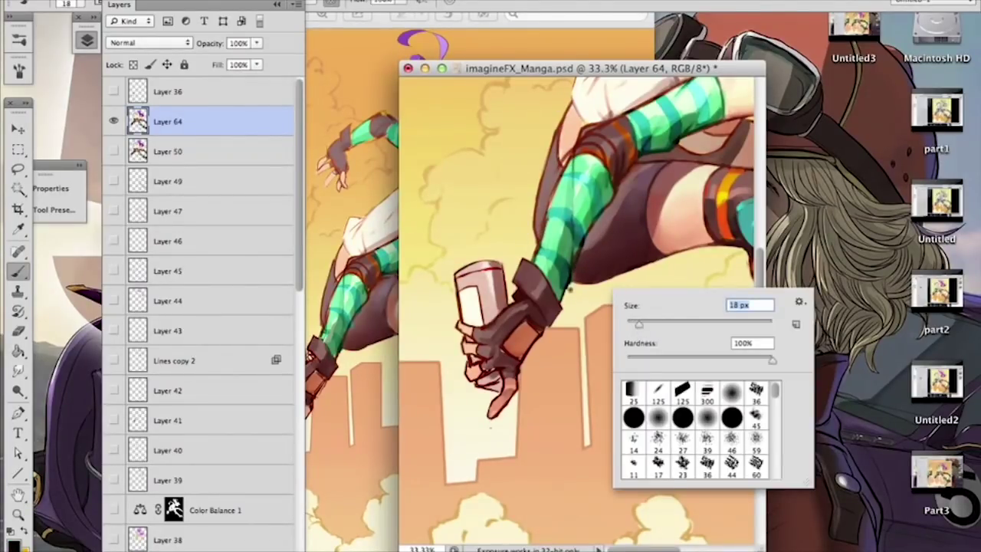
{"action": "left_click", "coordinate": [570, 284]}
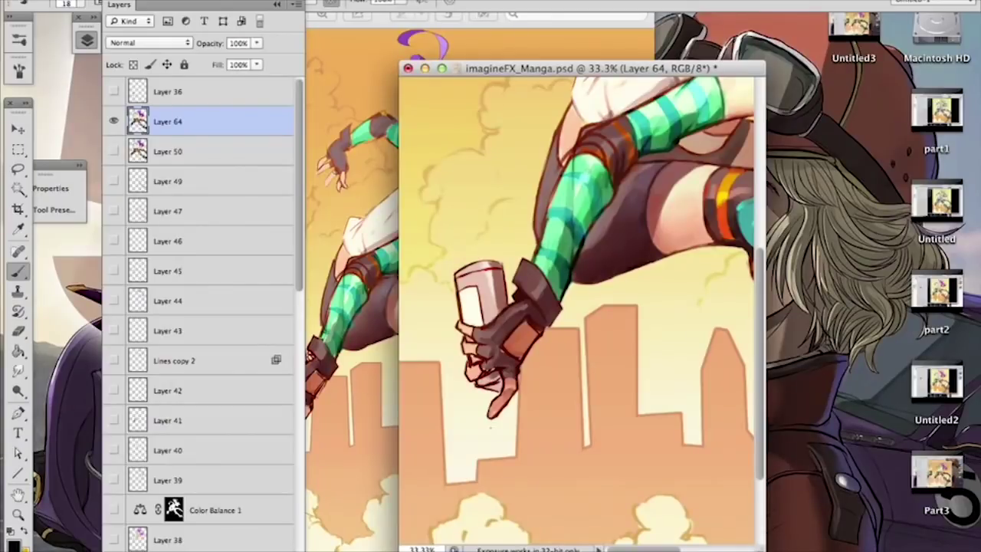
{"action": "left_click_drag", "start_coordinate": [698, 157], "coordinate": [619, 247]}
{"action": "left_click_drag", "start_coordinate": [724, 230], "coordinate": [587, 298]}
Step: Sample the skin tone of the raised upper arm, set the brush size to 30 px and paint beside the sleeve's edge
{"action": "key", "text": "super+minus"}
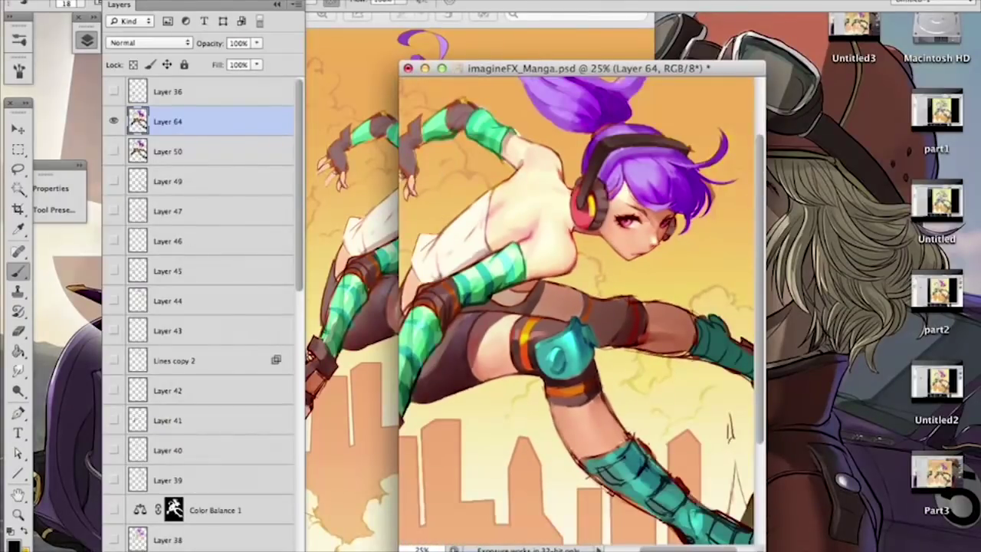
{"action": "key", "text": "super+minus"}
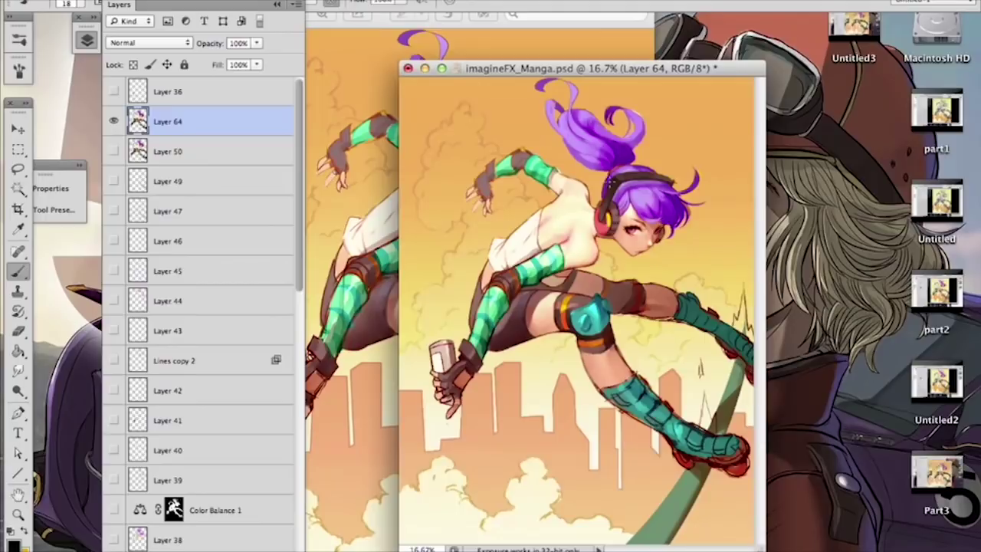
{"action": "key", "text": "super+plus"}
{"action": "left_click_drag", "start_coordinate": [604, 267], "coordinate": [632, 366]}
{"action": "key", "text": "super+plus"}
{"action": "key", "text": "super+plus"}
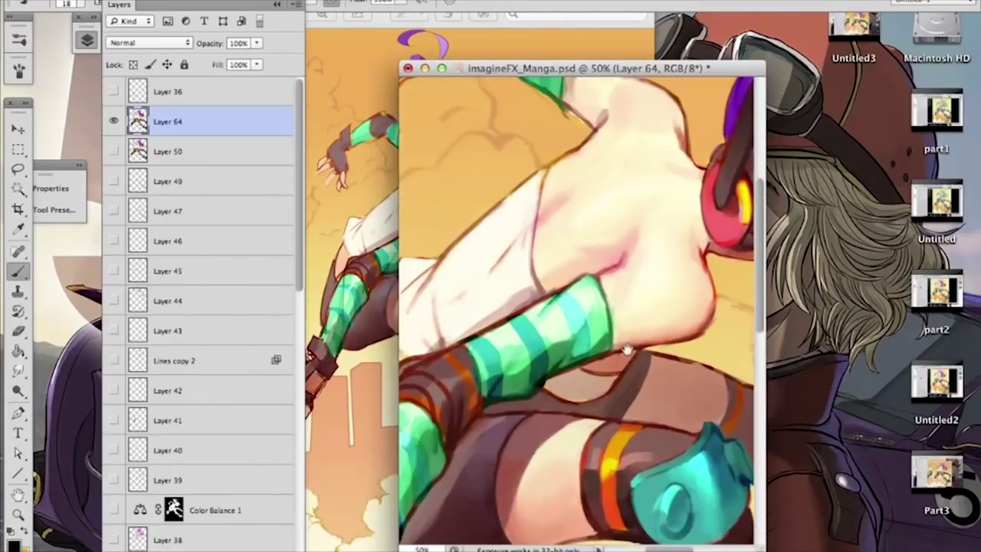
{"action": "scroll", "coordinate": [632, 365], "scroll_direction": "up", "scroll_amount": 2}
{"action": "left_click", "coordinate": [596, 92], "text": "alt"}
{"action": "right_click", "coordinate": [589, 117]}
{"action": "left_click_drag", "start_coordinate": [623, 149], "coordinate": [630, 150]}
{"action": "left_click_drag", "start_coordinate": [580, 112], "coordinate": [575, 127]}
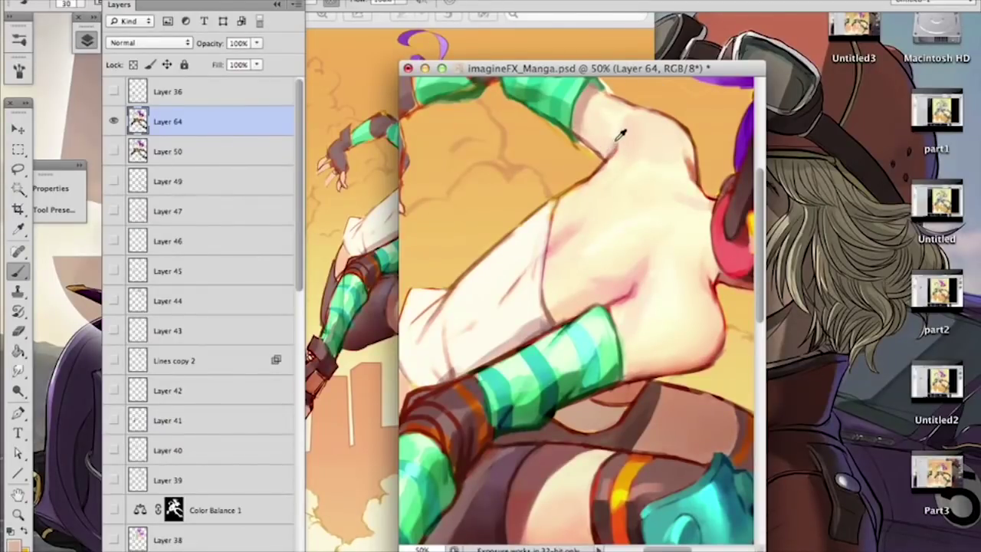
Step: Paint a sampled pinkish shading stroke across the upper back and undo a stray stroke
{"action": "scroll", "coordinate": [620, 176], "scroll_direction": "down", "scroll_amount": 4}
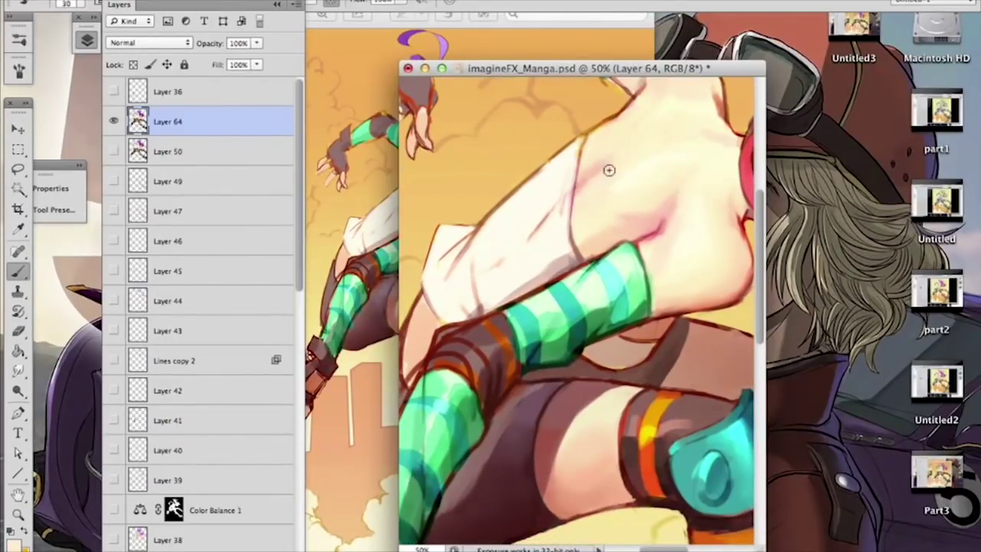
{"action": "left_click_drag", "start_coordinate": [647, 247], "coordinate": [588, 301]}
{"action": "left_click", "coordinate": [527, 235], "text": "alt"}
{"action": "left_click_drag", "start_coordinate": [610, 208], "coordinate": [666, 204]}
{"action": "key", "text": "ctrl+z"}
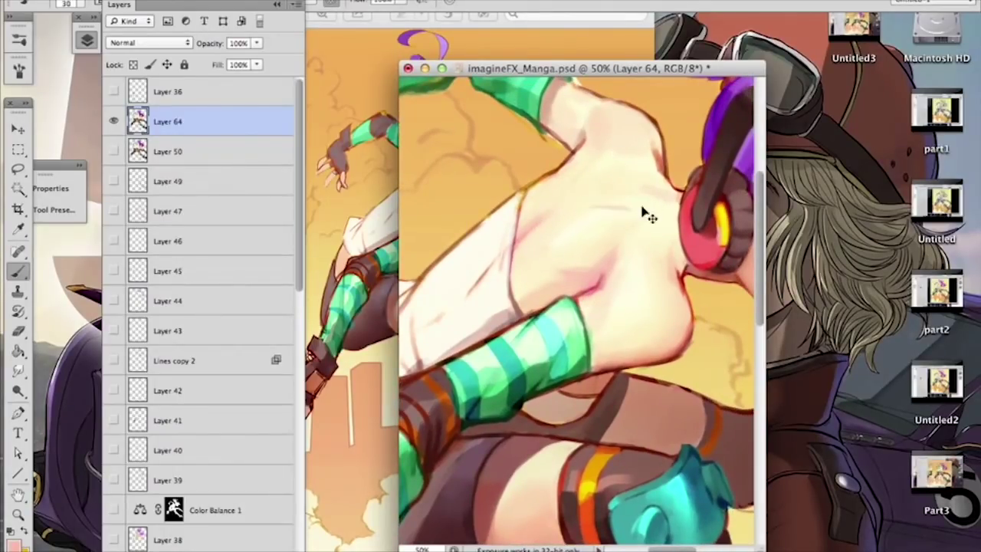
Step: Try a purple stroke across the middle of the ponytail with a 59 px brush and undo it
{"action": "key", "text": "super+minus"}
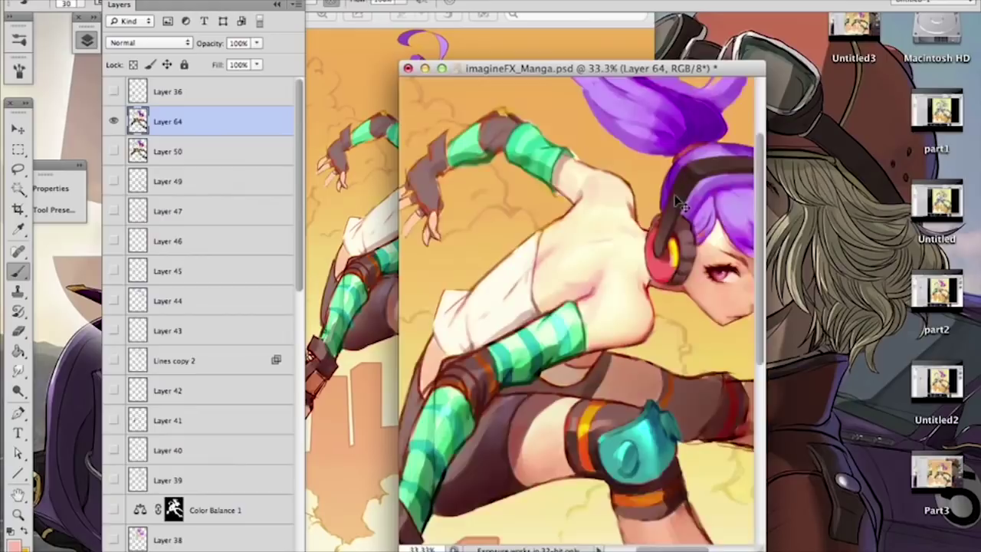
{"action": "key", "text": "super+minus"}
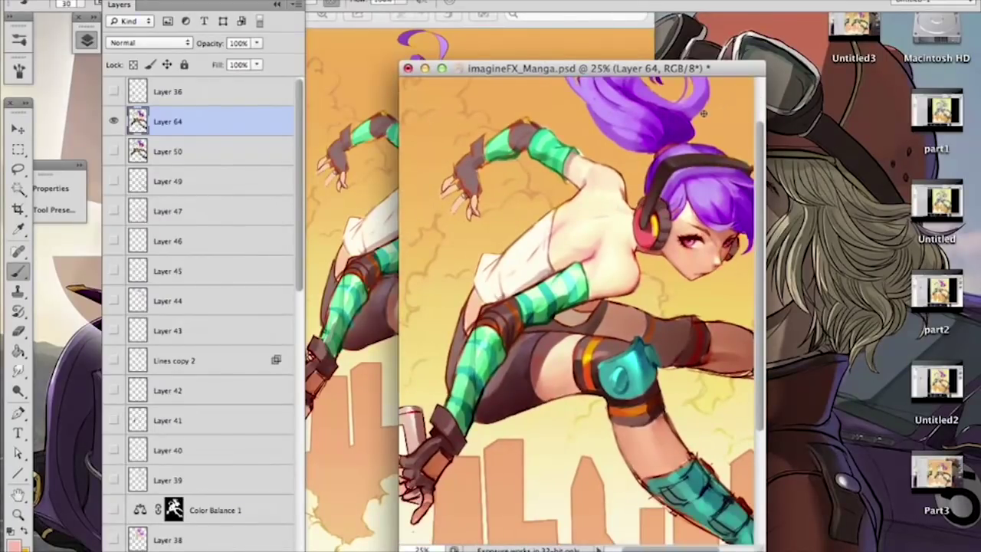
{"action": "left_click_drag", "start_coordinate": [703, 113], "coordinate": [679, 155]}
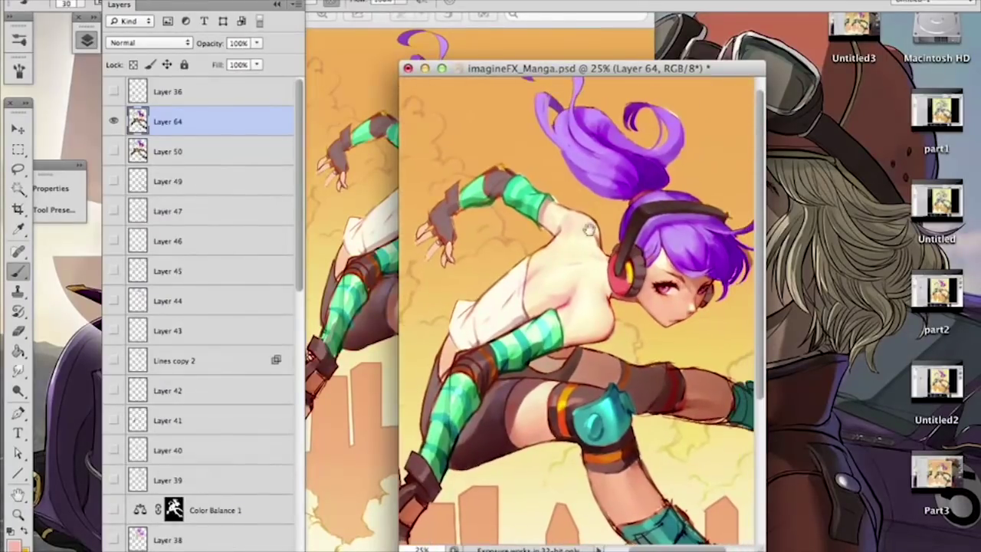
{"action": "right_click", "coordinate": [614, 177]}
{"action": "left_click_drag", "start_coordinate": [692, 208], "coordinate": [711, 208]}
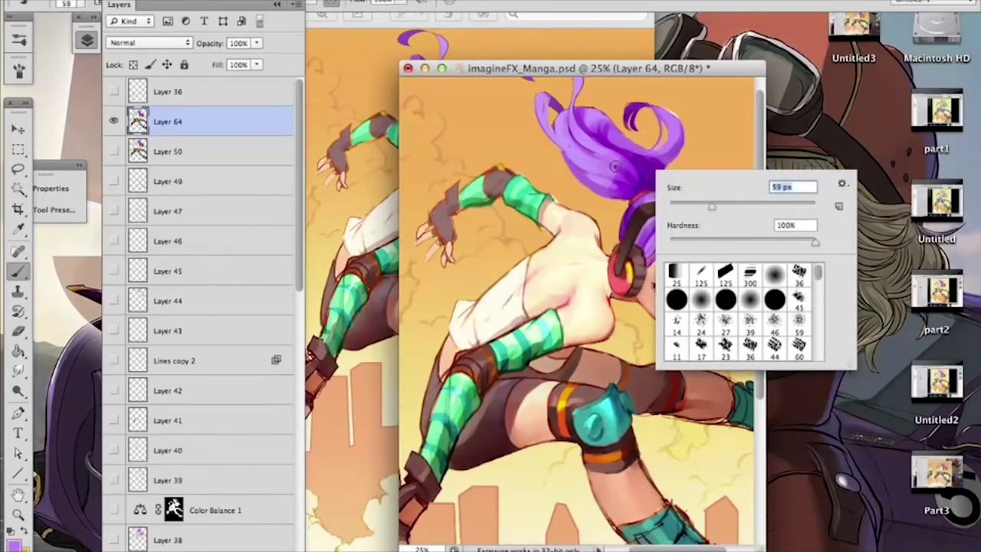
{"action": "left_click", "coordinate": [612, 166]}
{"action": "mouse_move", "coordinate": [600, 173]}
{"action": "left_mouse_down"}
{"action": "mouse_move", "coordinate": [632, 177]}
{"action": "mouse_move", "coordinate": [638, 166]}
{"action": "mouse_move", "coordinate": [652, 180]}
{"action": "mouse_move", "coordinate": [642, 166]}
{"action": "left_mouse_up"}
{"action": "key", "text": "super+z"}
Step: Paint a sampled darker purple into the ponytail, set the brush to 22 px and undo the last stroke
{"action": "left_click", "coordinate": [638, 163], "text": "alt"}
{"action": "left_click", "coordinate": [642, 163], "text": "alt"}
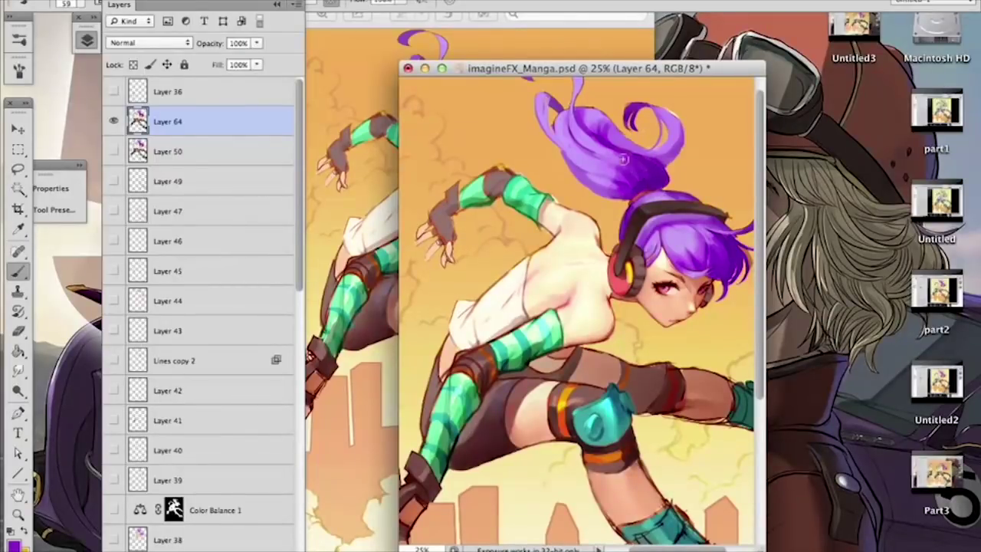
{"action": "mouse_move", "coordinate": [650, 170]}
{"action": "left_mouse_down"}
{"action": "mouse_move", "coordinate": [627, 154]}
{"action": "mouse_move", "coordinate": [660, 168]}
{"action": "mouse_move", "coordinate": [624, 139]}
{"action": "mouse_move", "coordinate": [650, 179]}
{"action": "left_mouse_up"}
{"action": "left_click", "coordinate": [648, 161], "text": "alt"}
{"action": "right_click", "coordinate": [602, 152]}
{"action": "type", "text": "22"}
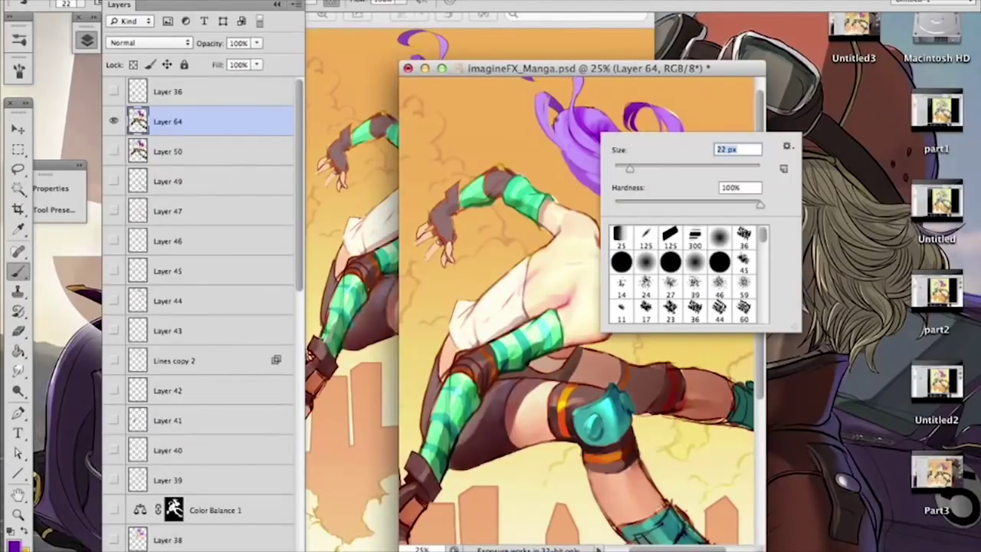
{"action": "key", "text": "Return"}
{"action": "key", "text": "super+z"}
{"action": "key", "text": "super+z"}
{"action": "key", "text": "super+z"}
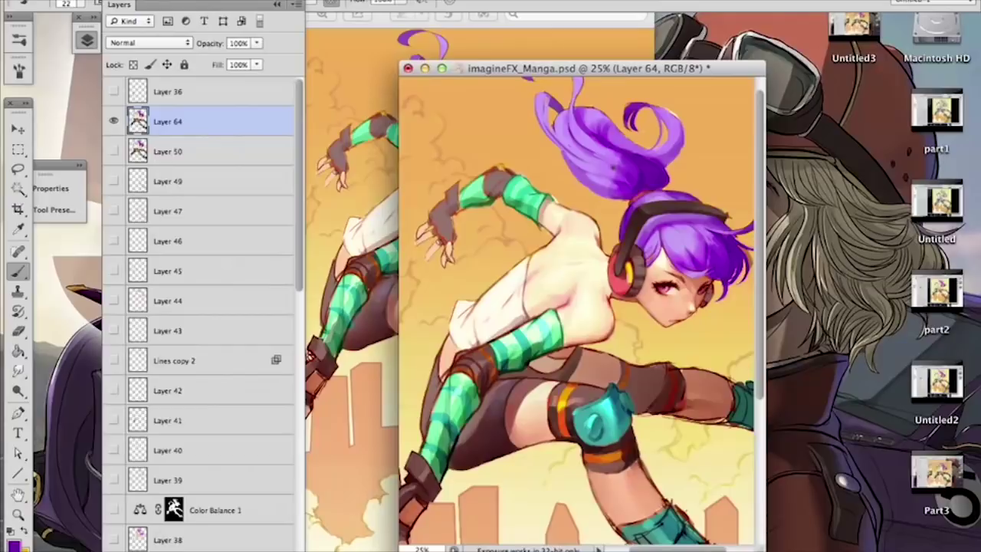
{"action": "left_click", "coordinate": [704, 256], "text": "alt"}
{"action": "key", "text": "super+plus"}
{"action": "left_click_drag", "start_coordinate": [711, 186], "coordinate": [614, 140]}
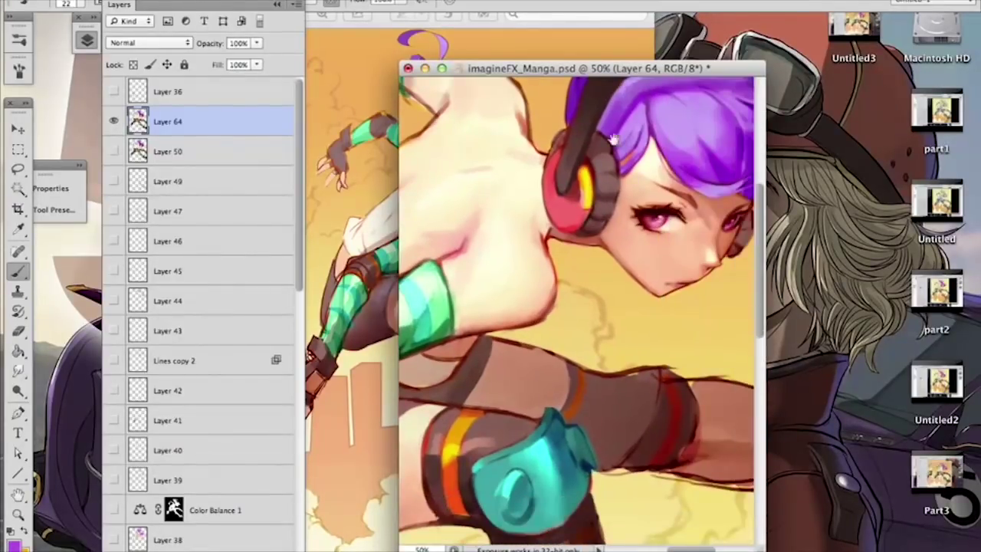
{"action": "left_click_drag", "start_coordinate": [657, 173], "coordinate": [615, 190]}
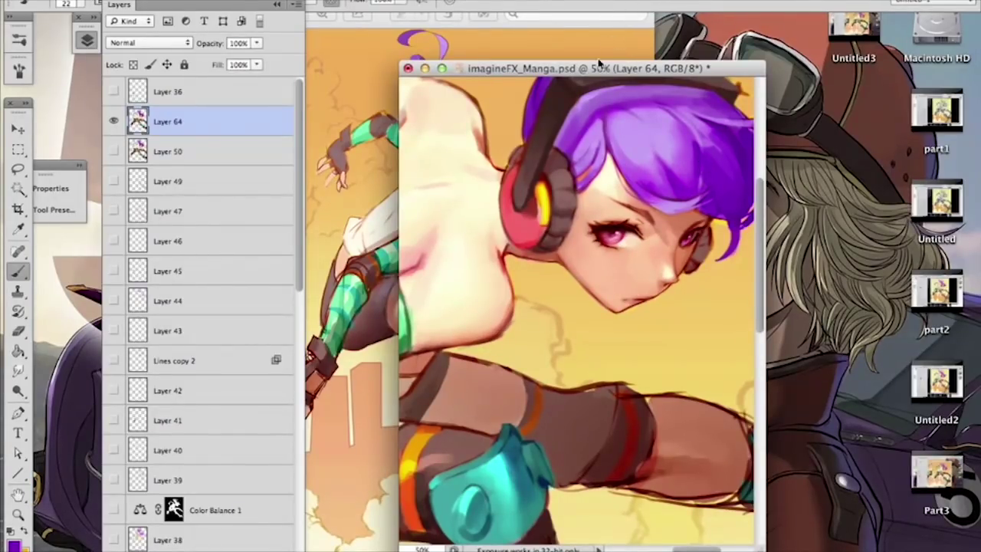
Step: Try sampled pink shading strokes below the shoulder blade with a 62 px brush and undo them
{"action": "left_click_drag", "start_coordinate": [568, 239], "coordinate": [654, 227]}
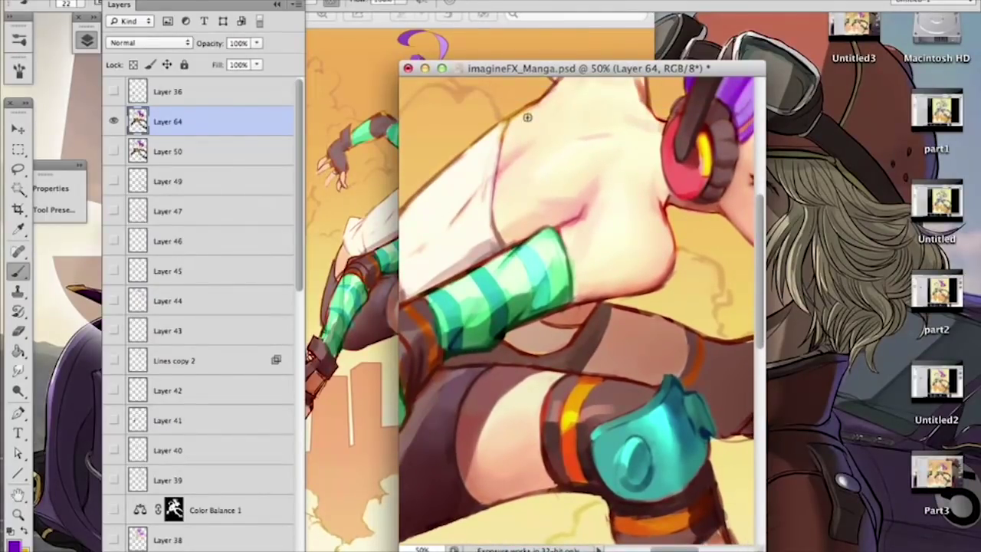
{"action": "left_click", "coordinate": [584, 211], "text": "alt"}
{"action": "right_click", "coordinate": [612, 237]}
{"action": "left_click", "coordinate": [672, 287]}
{"action": "left_click_drag", "start_coordinate": [589, 202], "coordinate": [573, 248]}
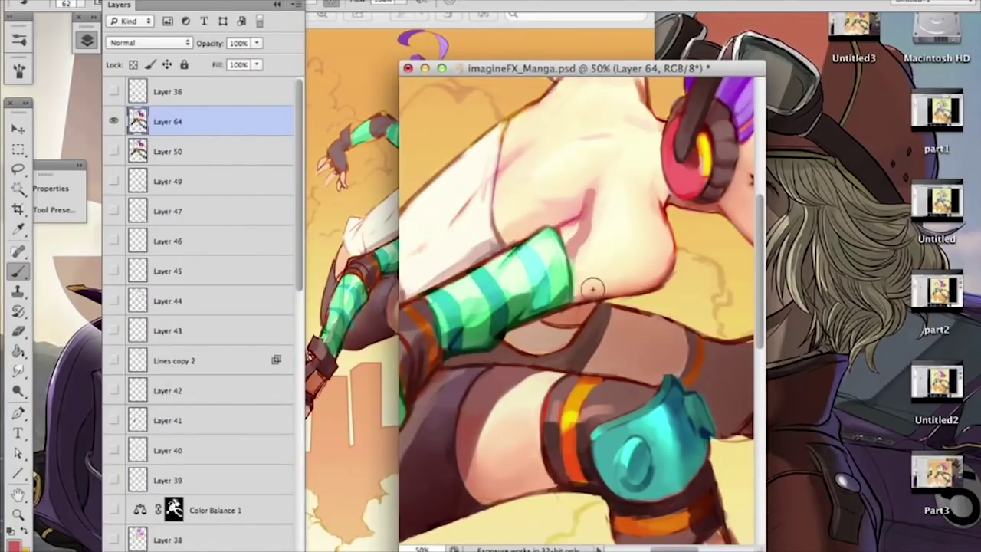
{"action": "mouse_move", "coordinate": [586, 198]}
{"action": "left_mouse_down"}
{"action": "mouse_move", "coordinate": [598, 148]}
{"action": "mouse_move", "coordinate": [657, 140]}
{"action": "mouse_move", "coordinate": [661, 268]}
{"action": "left_mouse_up"}
{"action": "key", "text": "alt+super+z"}
{"action": "key", "text": "alt+super+z"}
{"action": "key", "text": "alt+super+z"}
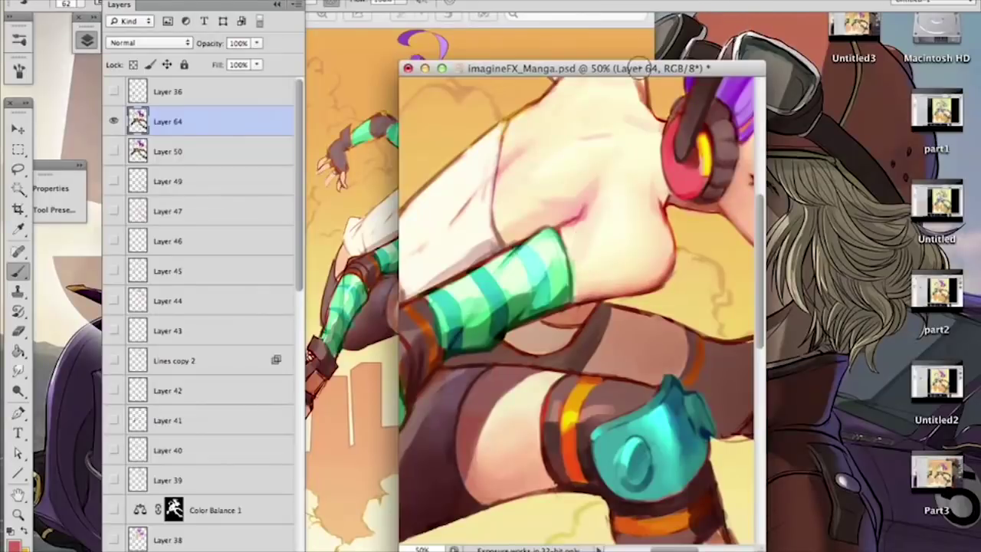
Step: Set the brush size to 20 px and sample the dark green along the lowered forearm's striped sleeve
{"action": "key", "text": "ctrl+minus"}
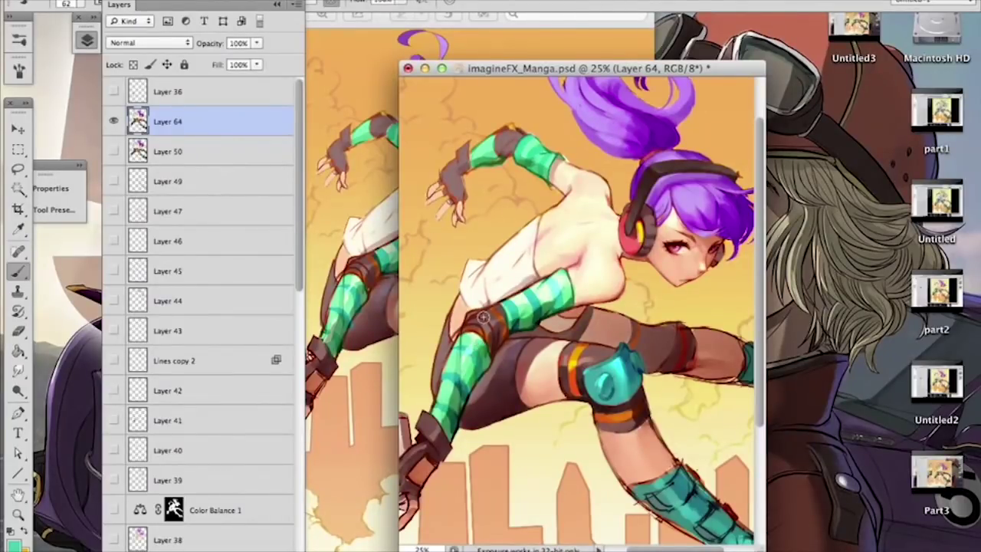
{"action": "key", "text": "ctrl+plus"}
{"action": "key", "text": "ctrl+plus"}
{"action": "key", "text": "ctrl+plus"}
{"action": "left_click_drag", "start_coordinate": [549, 302], "coordinate": [605, 285]}
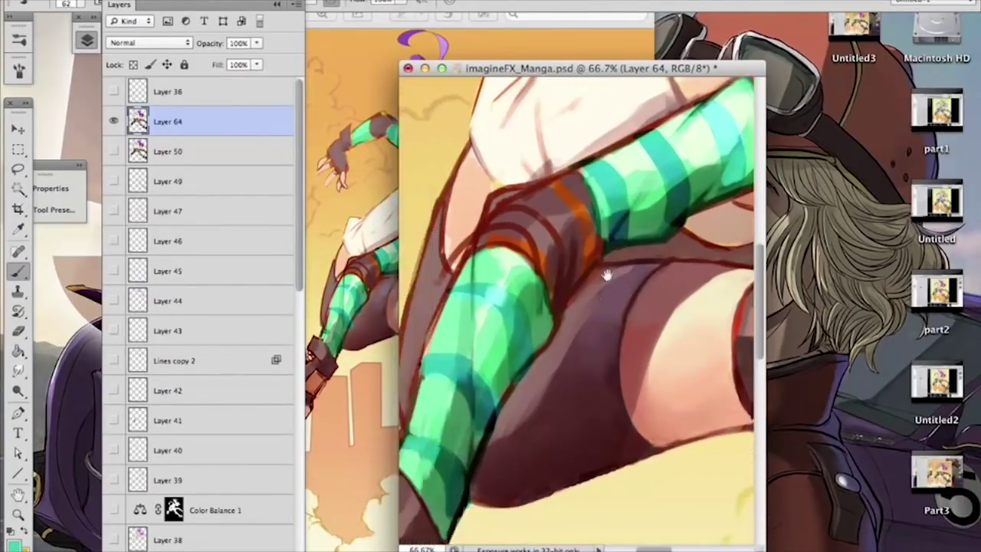
{"action": "right_click", "coordinate": [591, 217]}
{"action": "type", "text": "20"}
{"action": "key", "text": "Return"}
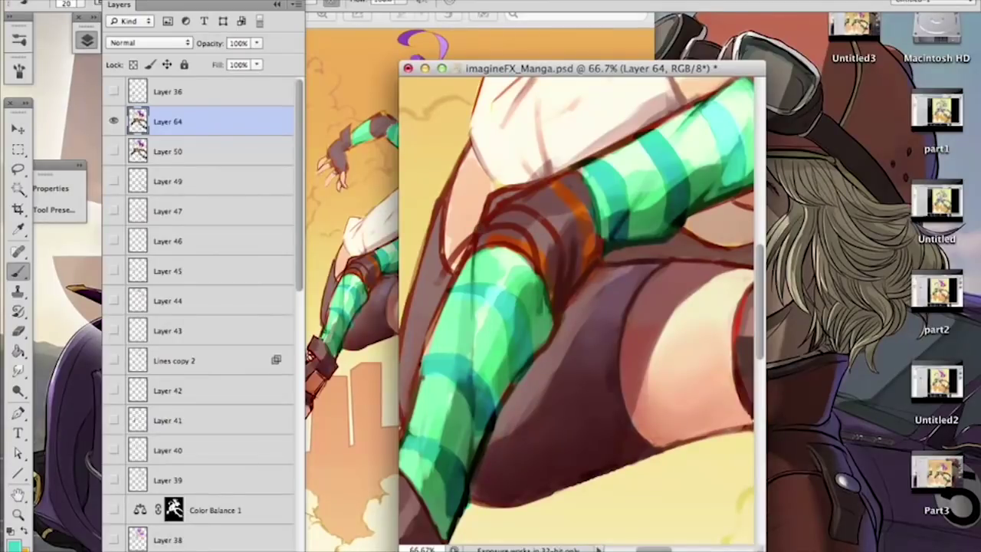
{"action": "scroll", "coordinate": [436, 352], "scroll_direction": "down", "scroll_amount": 5}
{"action": "left_click", "coordinate": [474, 352], "text": "alt"}
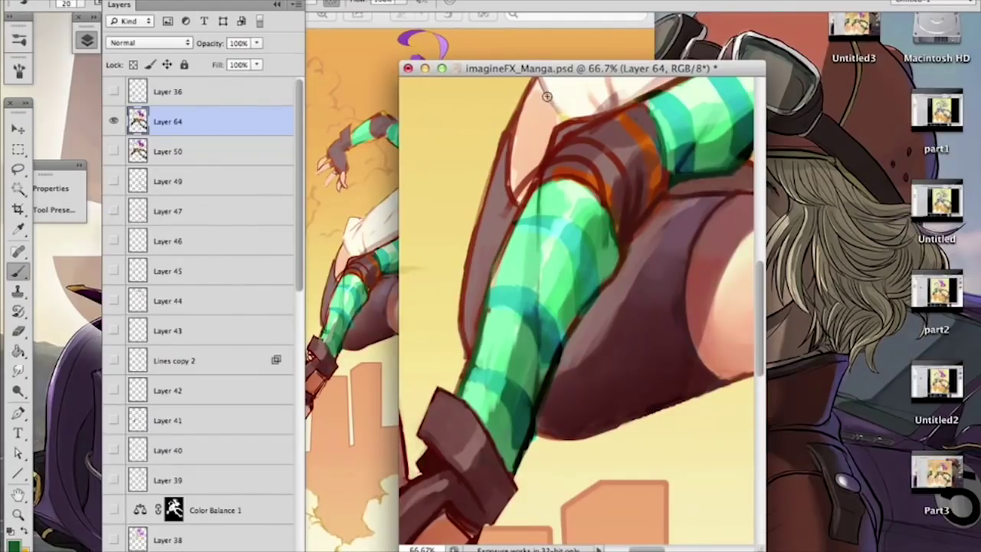
Step: Sample the reddish-brown line colour and touch up the outline of the hip beside the lowered forearm
{"action": "left_click", "coordinate": [498, 209], "text": "alt"}
{"action": "left_click", "coordinate": [521, 167], "text": "alt"}
{"action": "left_click", "coordinate": [518, 128], "text": "alt"}
{"action": "mouse_move", "coordinate": [517, 193]}
{"action": "left_mouse_down"}
{"action": "mouse_move", "coordinate": [518, 136]}
{"action": "mouse_move", "coordinate": [510, 195]}
{"action": "left_mouse_up"}
{"action": "left_click_drag", "start_coordinate": [506, 156], "coordinate": [514, 205]}
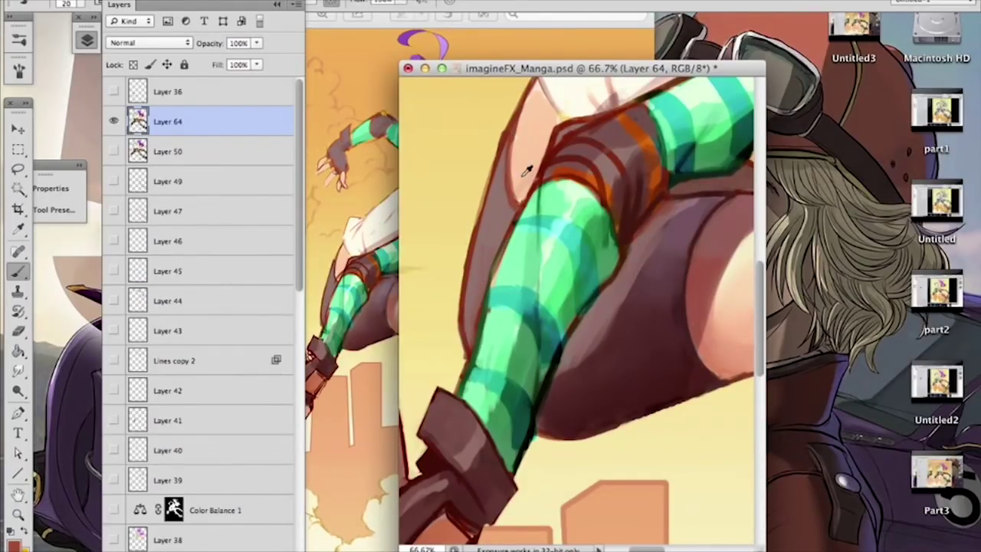
Step: Sample dark tones of the shorts and redraw the lowered forearm sleeve's rear edge down to the glove cuff
{"action": "left_click_drag", "start_coordinate": [527, 172], "coordinate": [590, 147]}
{"action": "left_click_drag", "start_coordinate": [607, 263], "coordinate": [595, 293]}
{"action": "left_click", "coordinate": [625, 243], "text": "alt"}
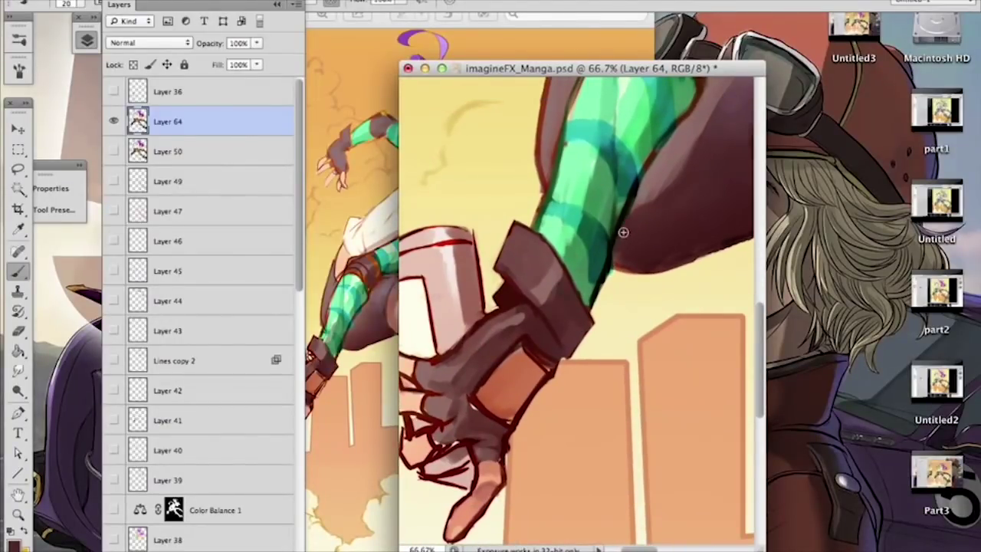
{"action": "left_click", "coordinate": [648, 181], "text": "alt"}
{"action": "left_click", "coordinate": [623, 214], "text": "alt"}
{"action": "mouse_move", "coordinate": [619, 224]}
{"action": "left_mouse_down"}
{"action": "mouse_move", "coordinate": [665, 147]}
{"action": "mouse_move", "coordinate": [629, 291]}
{"action": "mouse_move", "coordinate": [587, 343]}
{"action": "left_mouse_up"}
Step: Sample the sleeve's teal and the shorts' dark tones to refine the border between the striped forearm and the shorts
{"action": "left_click", "coordinate": [618, 178], "text": "alt"}
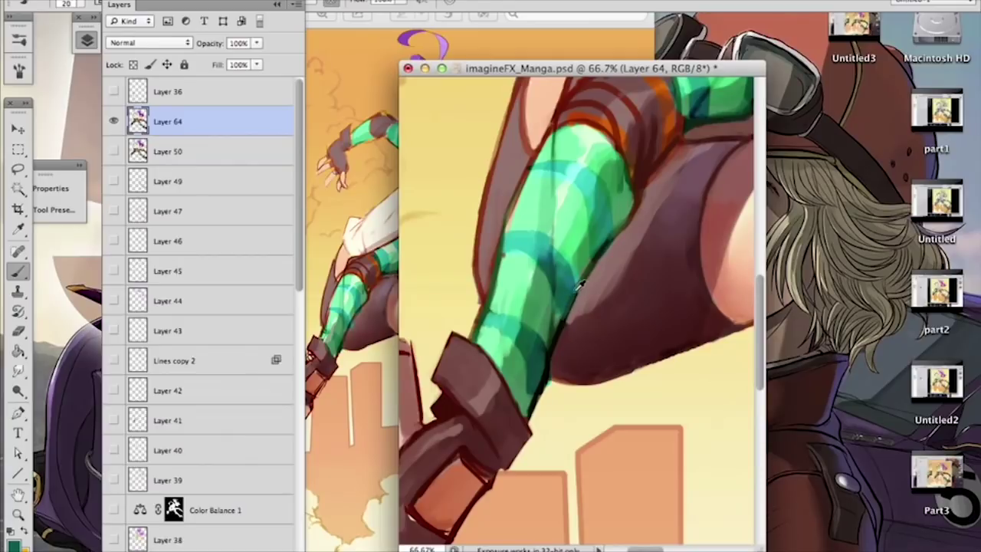
{"action": "left_click", "coordinate": [606, 229], "text": "alt"}
{"action": "left_click_drag", "start_coordinate": [600, 324], "coordinate": [585, 337]}
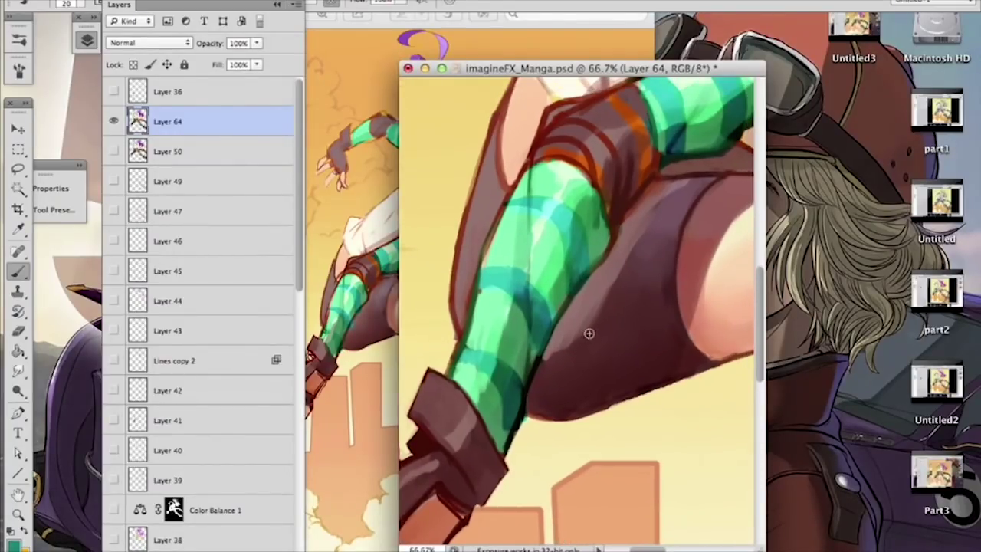
{"action": "left_click", "coordinate": [587, 336], "text": "alt"}
{"action": "left_click", "coordinate": [592, 344], "text": "alt"}
{"action": "left_click", "coordinate": [630, 285], "text": "alt"}
{"action": "left_click_drag", "start_coordinate": [630, 285], "coordinate": [584, 289]}
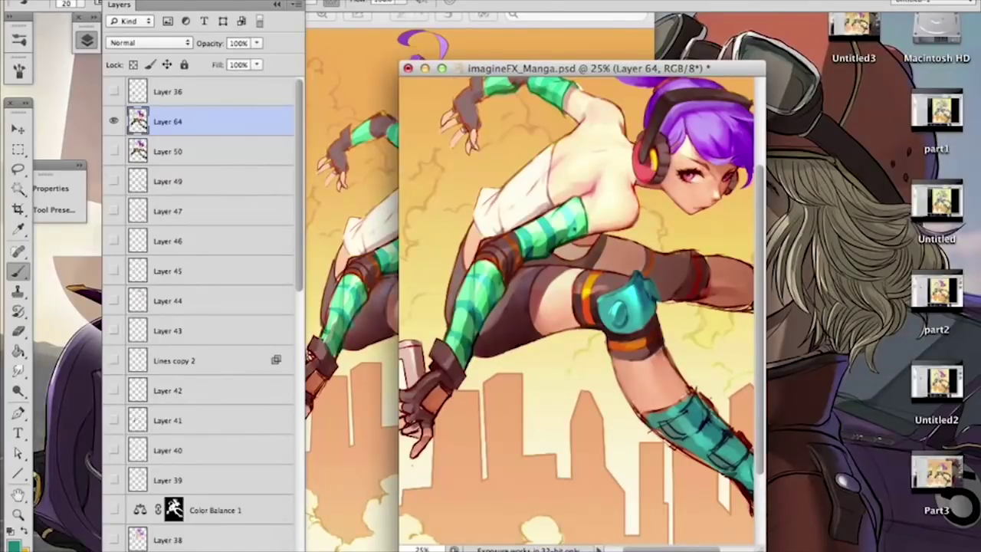
Step: Set the brush size to 57 px and sample the dark brown of the shorts beside the glove cuff
{"action": "right_click", "coordinate": [544, 239]}
{"action": "left_click_drag", "start_coordinate": [580, 294], "coordinate": [603, 295]}
{"action": "left_click", "coordinate": [479, 272]}
{"action": "scroll", "coordinate": [536, 161], "scroll_direction": "down", "scroll_amount": 5}
{"action": "key", "text": "super+plus"}
{"action": "key", "text": "super+plus"}
{"action": "key", "text": "super+plus"}
{"action": "left_click_drag", "start_coordinate": [578, 347], "coordinate": [639, 411]}
{"action": "left_click", "coordinate": [552, 249], "text": "alt"}
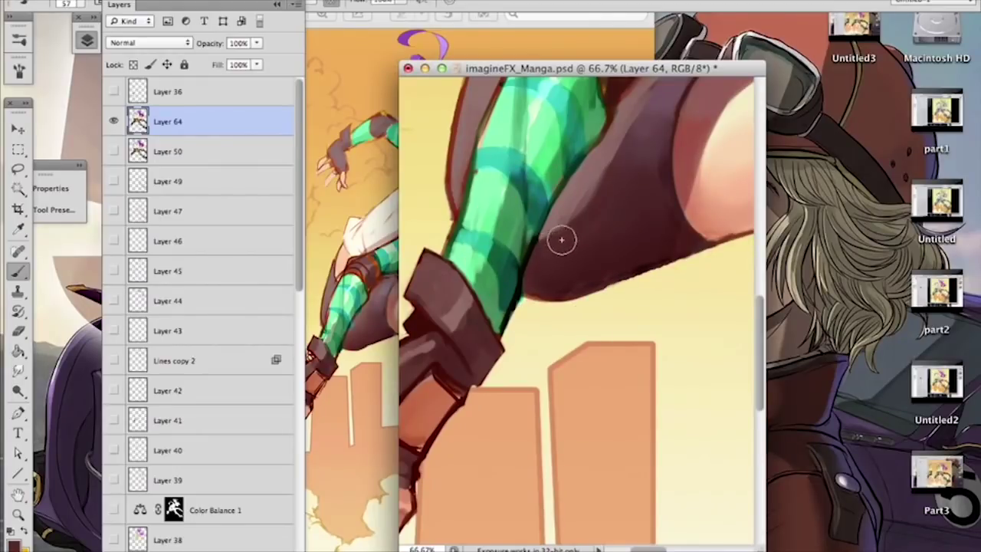
{"action": "left_click_drag", "start_coordinate": [563, 207], "coordinate": [499, 298]}
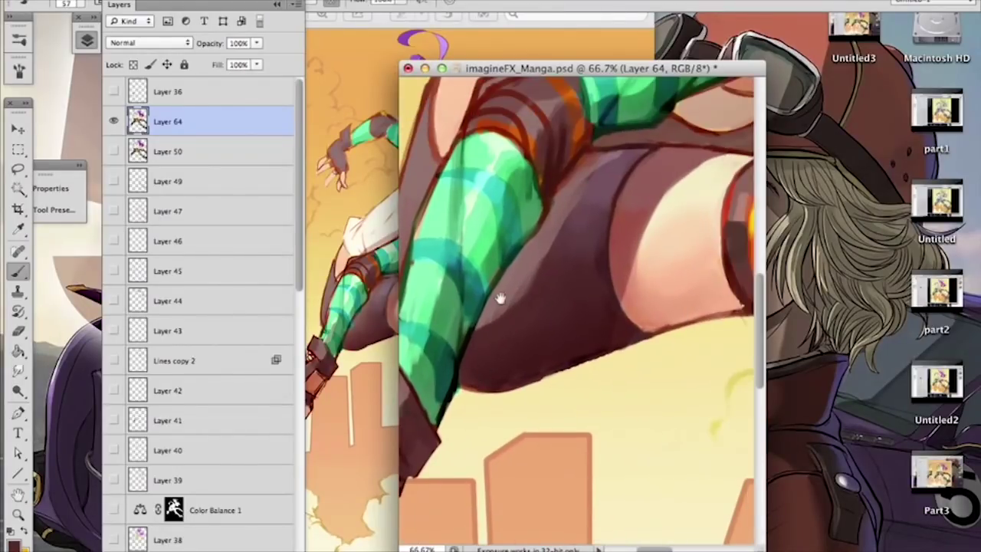
Step: Blend sampled purple-brown tones across the upper part of the shorts near the elbow band
{"action": "left_click", "coordinate": [580, 223], "text": "alt"}
{"action": "mouse_move", "coordinate": [594, 185]}
{"action": "left_mouse_down"}
{"action": "mouse_move", "coordinate": [608, 164]}
{"action": "mouse_move", "coordinate": [589, 191]}
{"action": "mouse_move", "coordinate": [602, 160]}
{"action": "mouse_move", "coordinate": [611, 163]}
{"action": "mouse_move", "coordinate": [587, 201]}
{"action": "mouse_move", "coordinate": [612, 170]}
{"action": "mouse_move", "coordinate": [606, 190]}
{"action": "mouse_move", "coordinate": [536, 235]}
{"action": "left_mouse_up"}
{"action": "left_click", "coordinate": [612, 170], "text": "alt"}
{"action": "left_click_drag", "start_coordinate": [552, 283], "coordinate": [575, 311]}
{"action": "left_click", "coordinate": [539, 224], "text": "alt"}
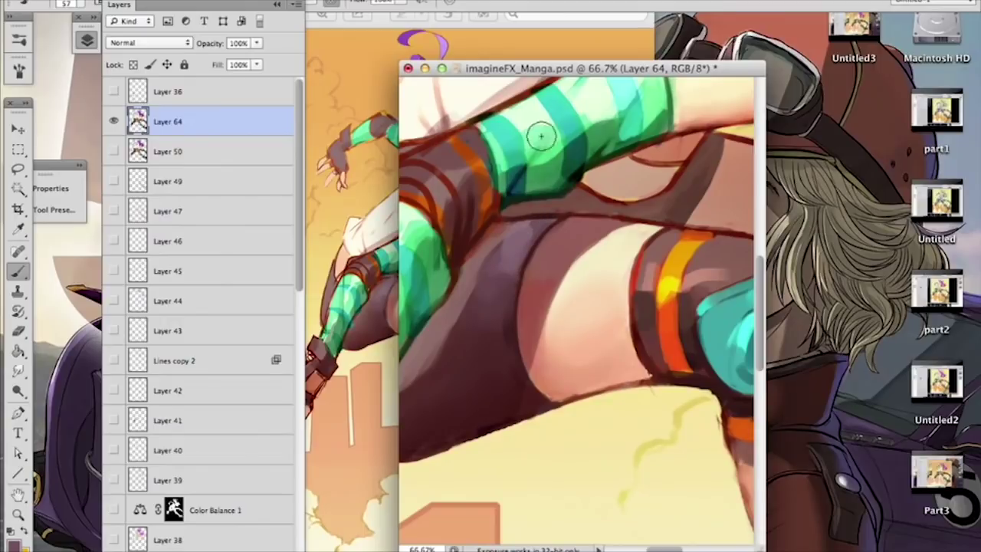
Step: Adjust the brush size and paint shading along the shorts' lighter edge beside the striped forearm
{"action": "right_click", "coordinate": [573, 219]}
{"action": "left_click", "coordinate": [606, 257]}
{"action": "left_click_drag", "start_coordinate": [514, 223], "coordinate": [472, 302]}
{"action": "left_click_drag", "start_coordinate": [492, 266], "coordinate": [462, 323]}
{"action": "left_click", "coordinate": [471, 342], "text": "alt"}
{"action": "right_click", "coordinate": [480, 331]}
{"action": "left_click", "coordinate": [535, 355]}
{"action": "mouse_move", "coordinate": [525, 315]}
{"action": "left_mouse_down"}
{"action": "mouse_move", "coordinate": [608, 286]}
{"action": "mouse_move", "coordinate": [609, 268]}
{"action": "left_mouse_up"}
Step: Sample the muted purple of the shorts' highlight and set the brush size to 23 px
{"action": "left_click", "coordinate": [562, 222], "text": "alt"}
{"action": "right_click", "coordinate": [570, 223]}
{"action": "key", "text": "Return"}
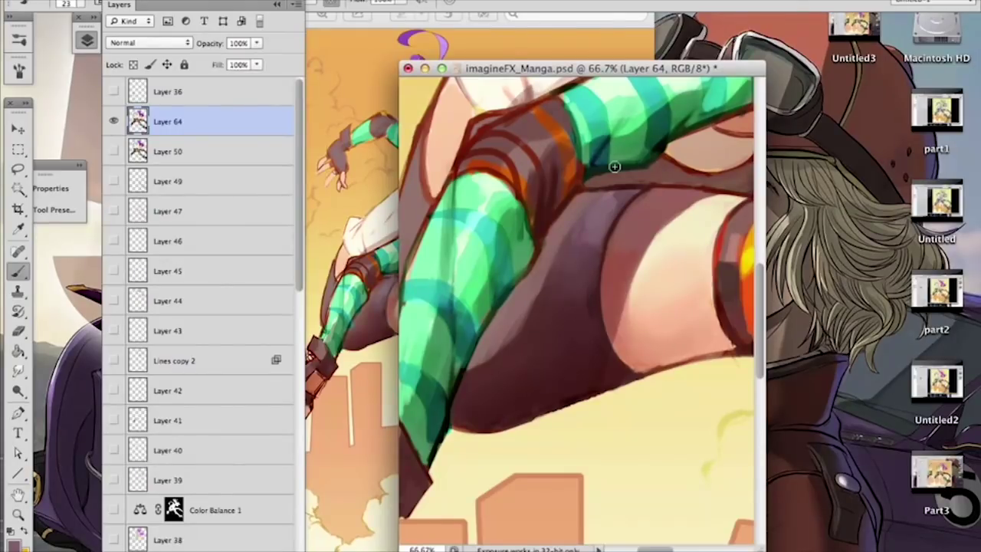
{"action": "key", "text": "super+minus"}
{"action": "key", "text": "super+minus"}
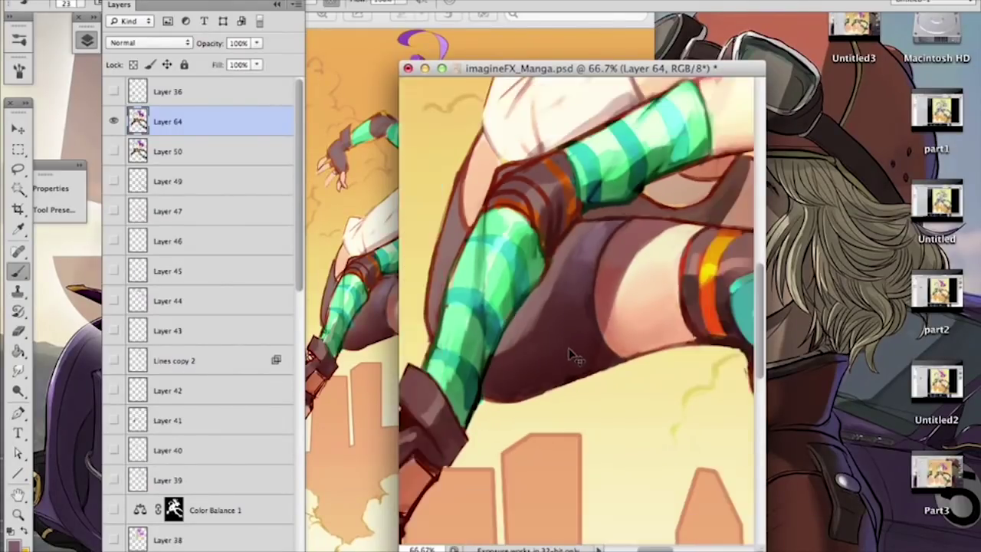
{"action": "left_click_drag", "start_coordinate": [610, 292], "coordinate": [593, 324]}
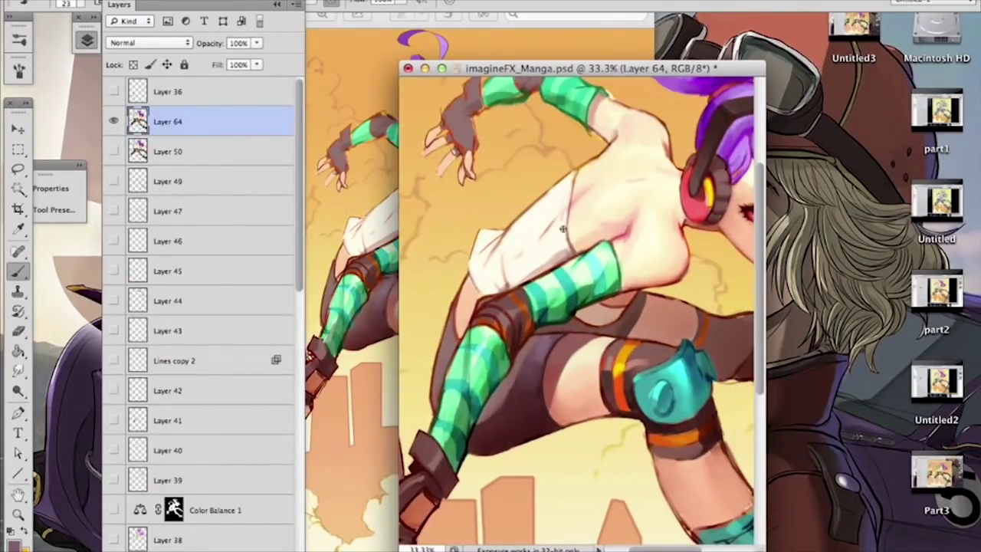
Step: Set the brush size to 73 px and sample the pale cream skin tone of the upper back
{"action": "left_click", "coordinate": [617, 174], "text": "alt"}
{"action": "right_click", "coordinate": [649, 156]}
{"action": "left_click_drag", "start_coordinate": [700, 196], "coordinate": [732, 197]}
{"action": "left_click", "coordinate": [640, 156], "text": "alt"}
{"action": "left_click_drag", "start_coordinate": [641, 272], "coordinate": [597, 289]}
{"action": "key", "text": "super+minus"}
{"action": "scroll", "coordinate": [598, 289], "scroll_direction": "down", "scroll_amount": 2}
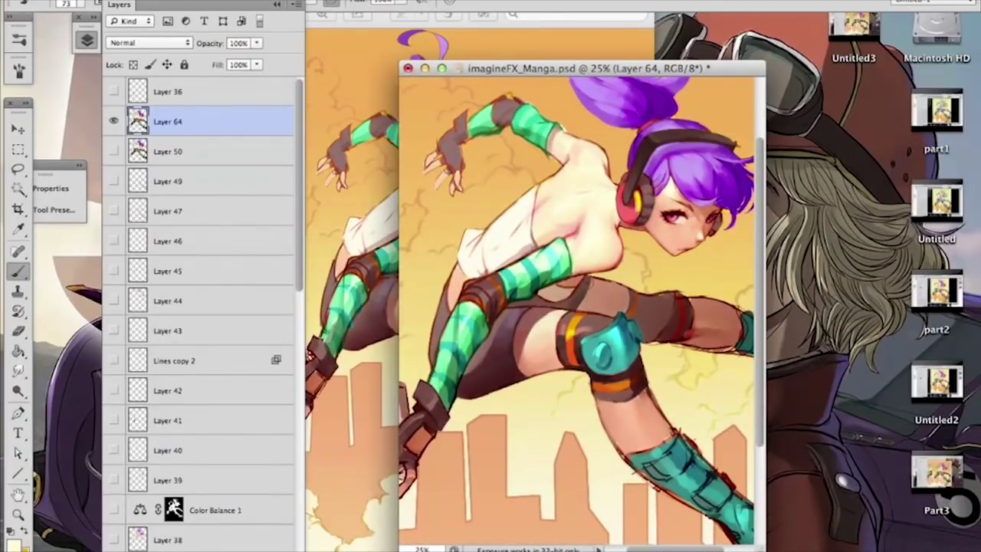
{"action": "scroll", "coordinate": [498, 208], "scroll_direction": "down", "scroll_amount": 3}
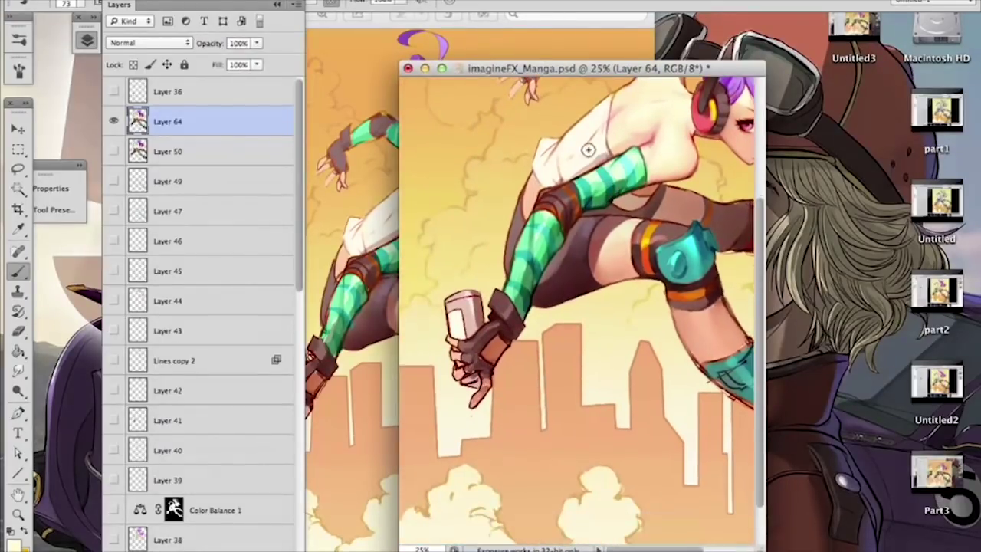
Step: Set the brush size to 36 px and touch up the light green of the lowered forearm's sleeve below the elbow band
{"action": "right_click", "coordinate": [532, 233]}
{"action": "left_click", "coordinate": [584, 276]}
{"action": "left_click", "coordinate": [522, 243]}
{"action": "right_click", "coordinate": [544, 235]}
{"action": "left_click_drag", "start_coordinate": [587, 266], "coordinate": [596, 266]}
{"action": "key", "text": "Return"}
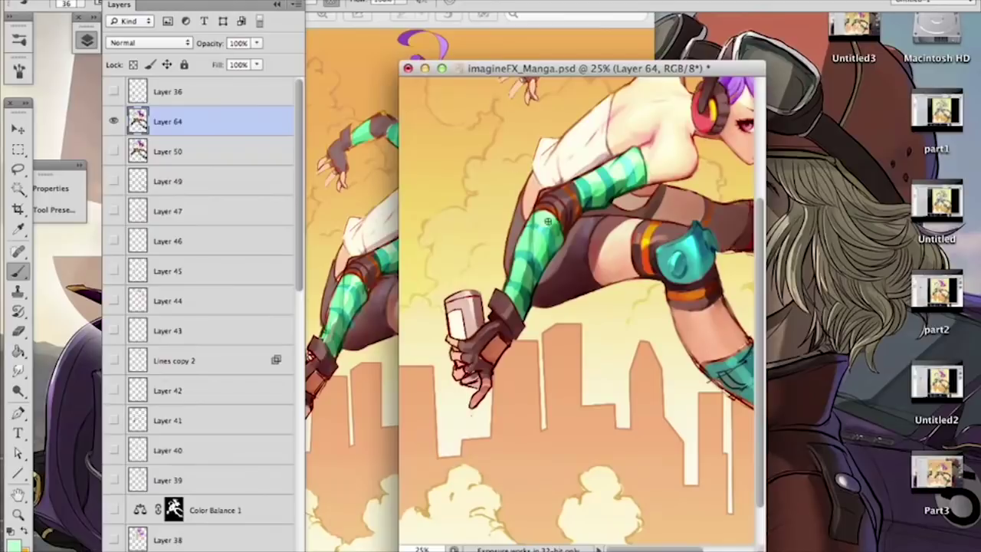
{"action": "left_click_drag", "start_coordinate": [500, 245], "coordinate": [617, 145]}
{"action": "left_click_drag", "start_coordinate": [539, 248], "coordinate": [551, 270]}
Step: Sample the mid and dark greens of the raised forearm's sleeve
{"action": "left_click_drag", "start_coordinate": [533, 185], "coordinate": [501, 236]}
{"action": "left_click", "coordinate": [484, 164], "text": "alt"}
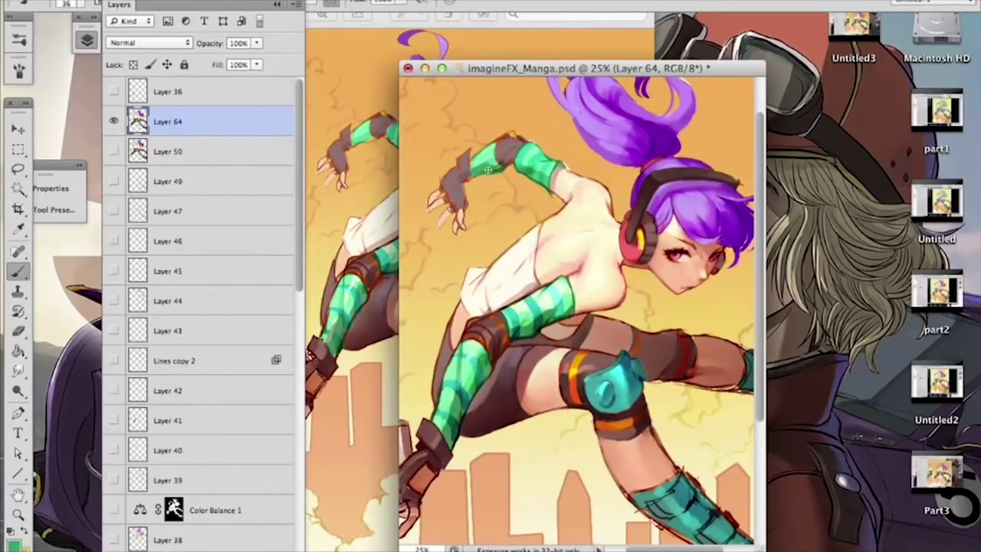
{"action": "left_click", "coordinate": [506, 160], "text": "alt"}
{"action": "scroll", "coordinate": [506, 273], "scroll_direction": "down", "scroll_amount": 5}
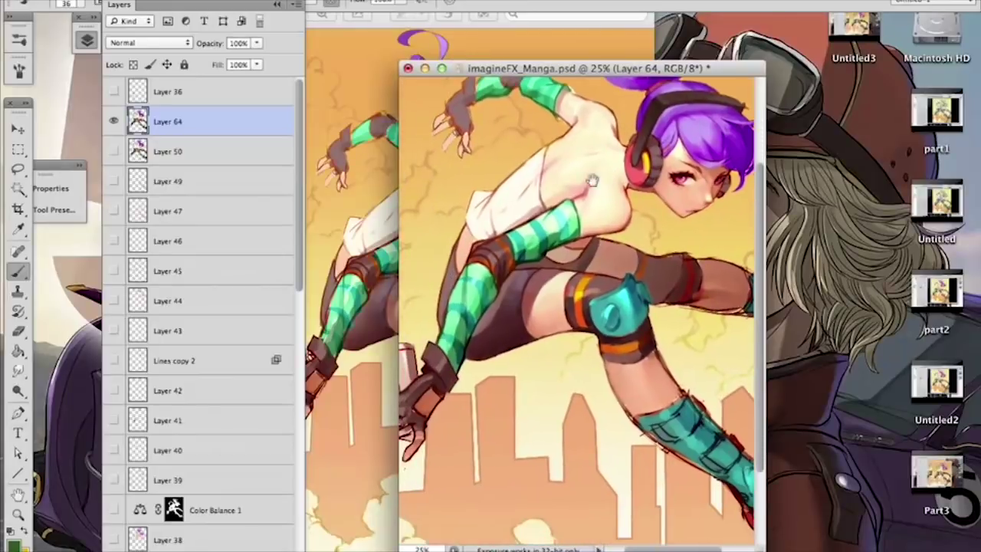
Step: Sample the knee pad's teal, set the brush size to 65 px and dab the colour onto the knee pad
{"action": "left_click", "coordinate": [621, 298], "text": "alt"}
{"action": "right_click", "coordinate": [628, 293]}
{"action": "left_click", "coordinate": [693, 317]}
{"action": "left_click", "coordinate": [628, 301]}
{"action": "scroll", "coordinate": [582, 253], "scroll_direction": "down", "scroll_amount": 5}
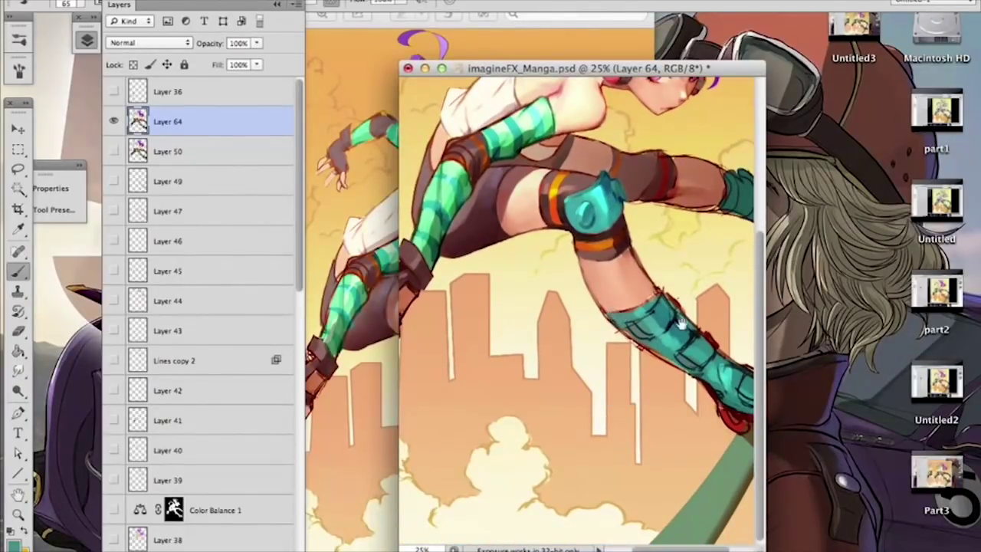
{"action": "left_click_drag", "start_coordinate": [671, 318], "coordinate": [586, 316]}
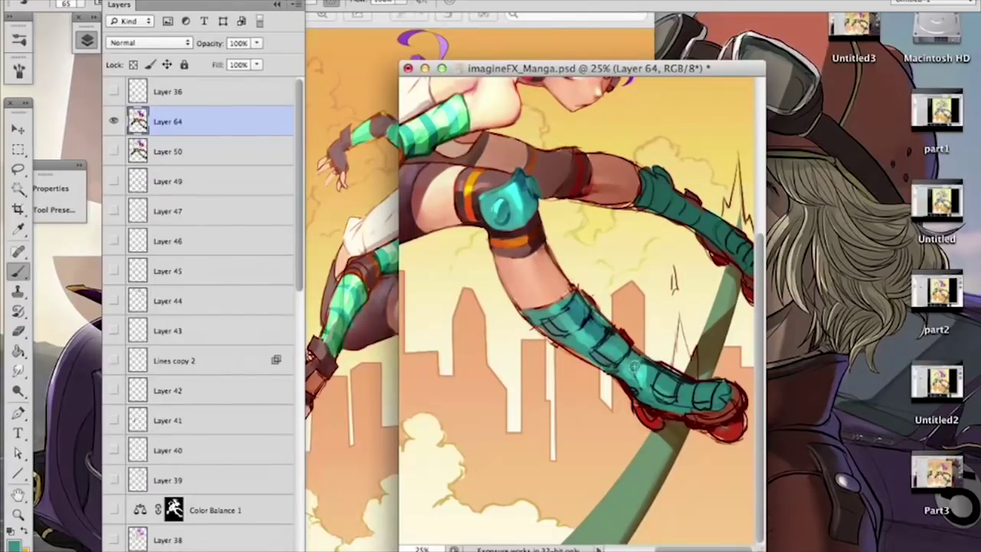
{"action": "scroll", "coordinate": [637, 287], "scroll_direction": "left", "scroll_amount": 1}
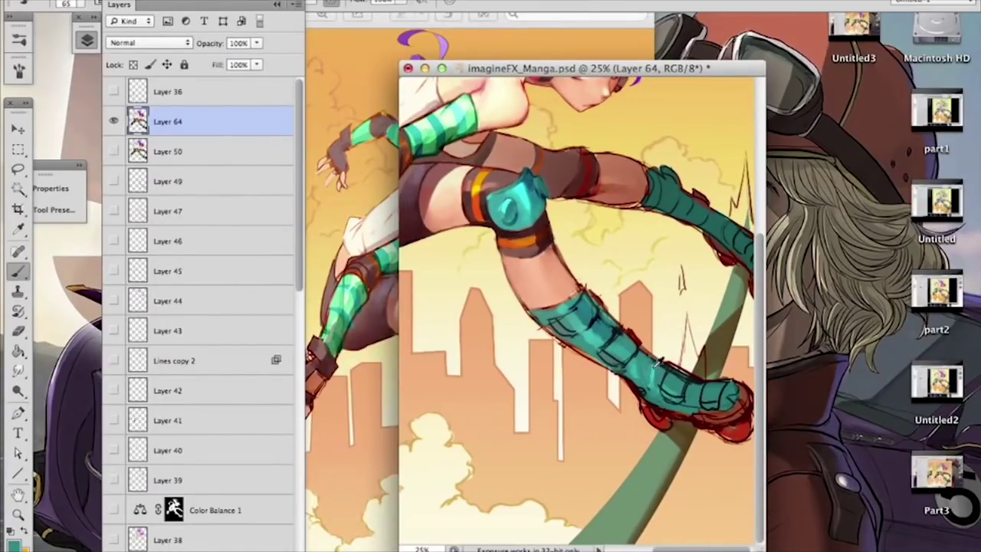
Step: Set the brush size to 32 px and touch up the teal highlights on the front boot's ankle
{"action": "right_click", "coordinate": [681, 328]}
{"action": "left_click", "coordinate": [723, 373]}
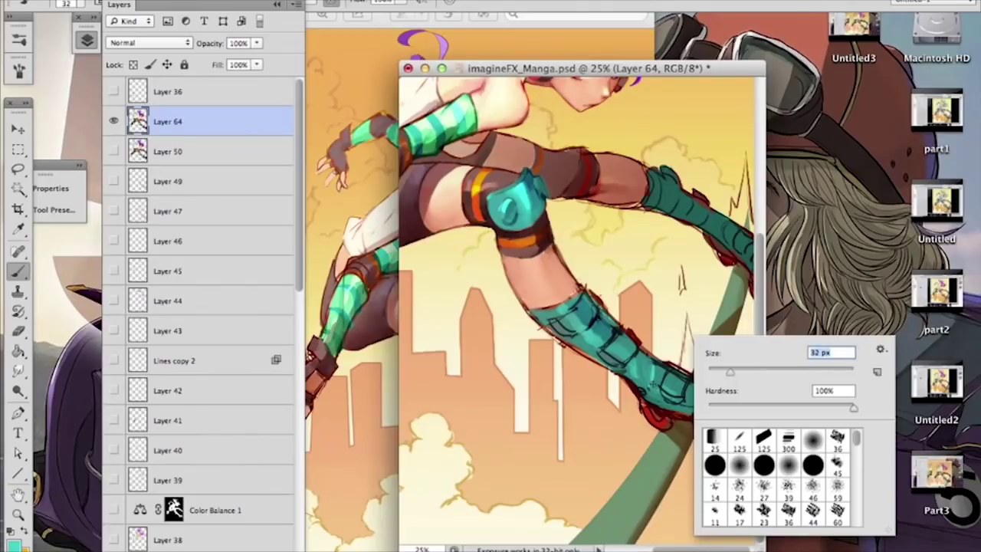
{"action": "left_click", "coordinate": [656, 401]}
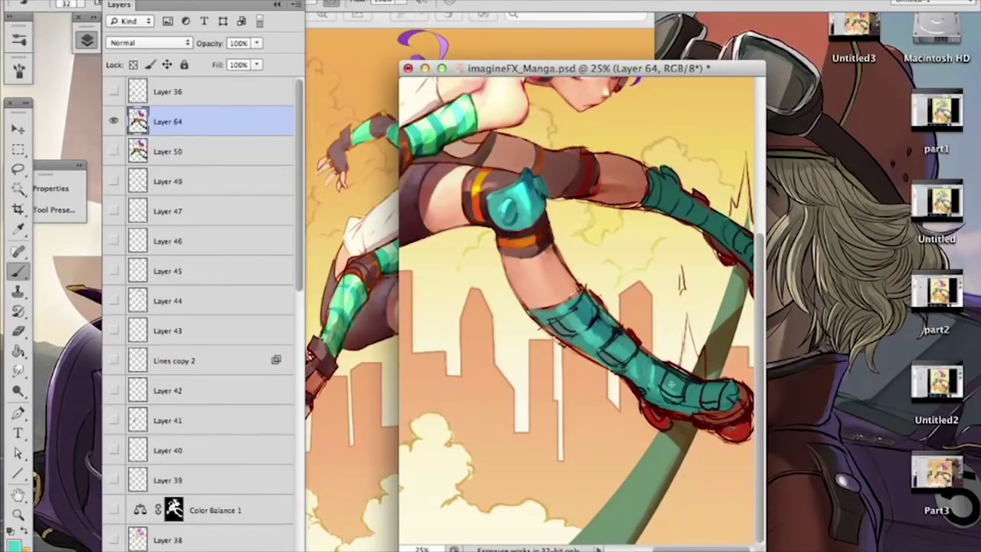
Step: Try to draw dark red criss-cross lacing down the front boot with a flap at its upper edge
{"action": "left_click", "coordinate": [696, 419], "text": "alt"}
{"action": "left_click", "coordinate": [701, 415], "text": "alt"}
{"action": "mouse_move", "coordinate": [561, 302]}
{"action": "left_mouse_down"}
{"action": "mouse_move", "coordinate": [630, 367]}
{"action": "mouse_move", "coordinate": [720, 402]}
{"action": "left_mouse_up"}
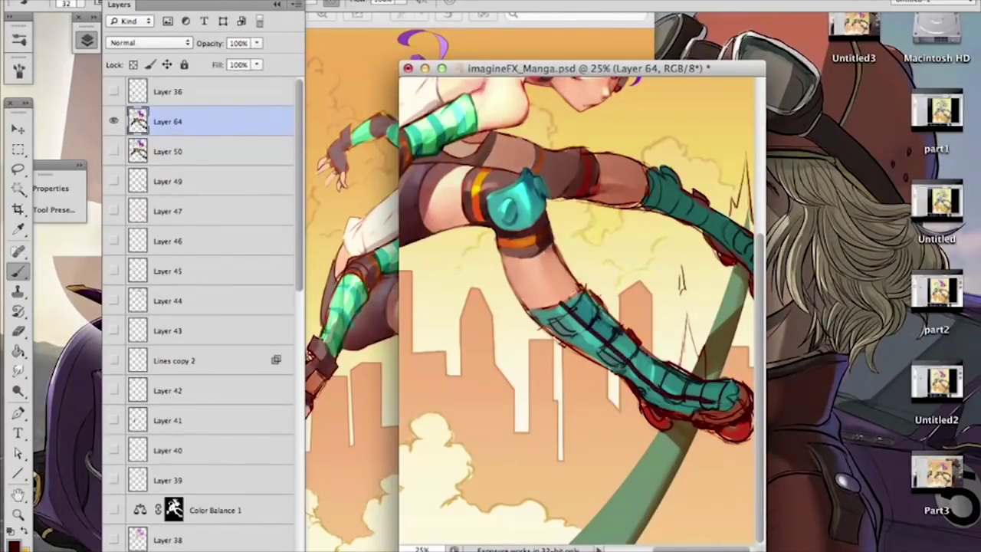
{"action": "mouse_move", "coordinate": [573, 294]}
{"action": "left_mouse_down"}
{"action": "mouse_move", "coordinate": [674, 380]}
{"action": "mouse_move", "coordinate": [723, 390]}
{"action": "mouse_move", "coordinate": [634, 362]}
{"action": "mouse_move", "coordinate": [694, 396]}
{"action": "left_mouse_up"}
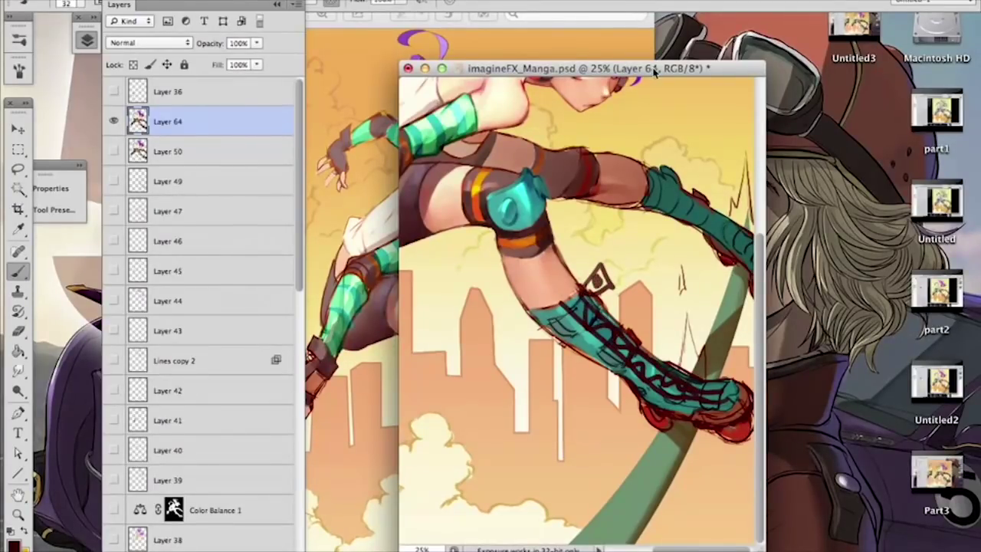
Step: Undo the dark lacing strokes on the front boot
{"action": "key", "text": "super+minus"}
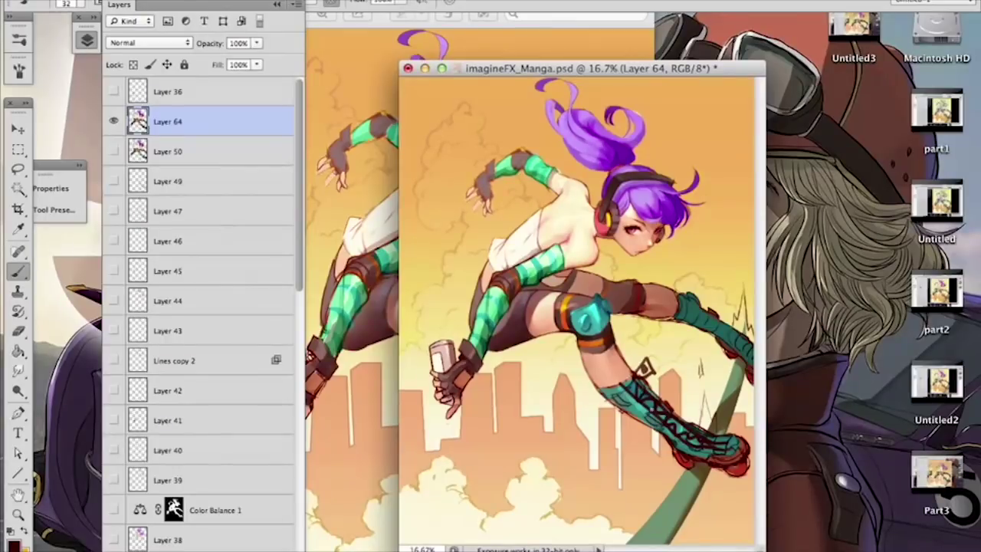
{"action": "key", "text": "super+alt+z"}
{"action": "key", "text": "super+alt+z"}
{"action": "key", "text": "super+alt+z"}
{"action": "key", "text": "super+alt+z"}
{"action": "key", "text": "super+alt+z"}
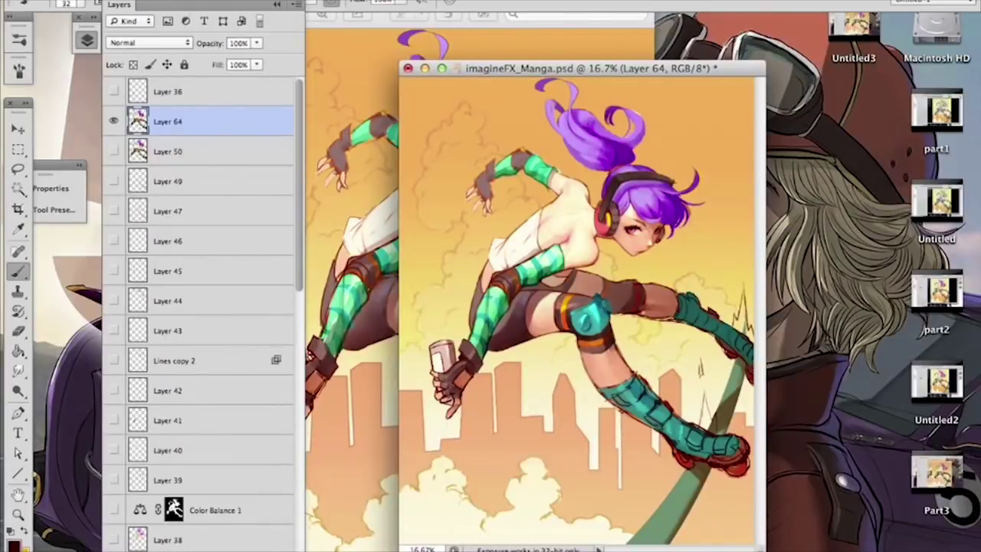
Step: Touch up the teal shading and dark fold lines on the front boot's shaft and ankle
{"action": "key", "text": "super+plus"}
{"action": "key", "text": "super+plus"}
{"action": "left_click_drag", "start_coordinate": [518, 202], "coordinate": [483, 186]}
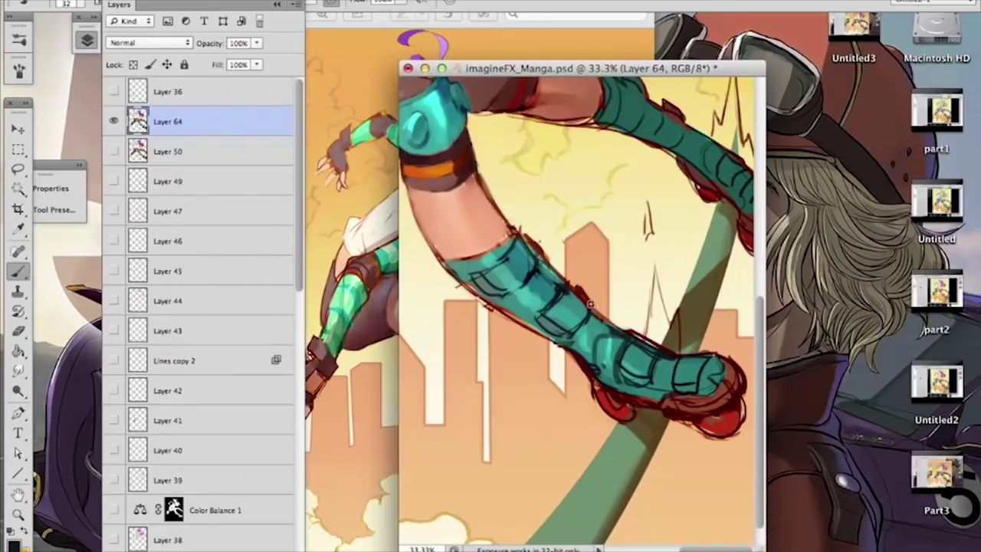
{"action": "scroll", "coordinate": [617, 230], "scroll_direction": "down", "scroll_amount": 2}
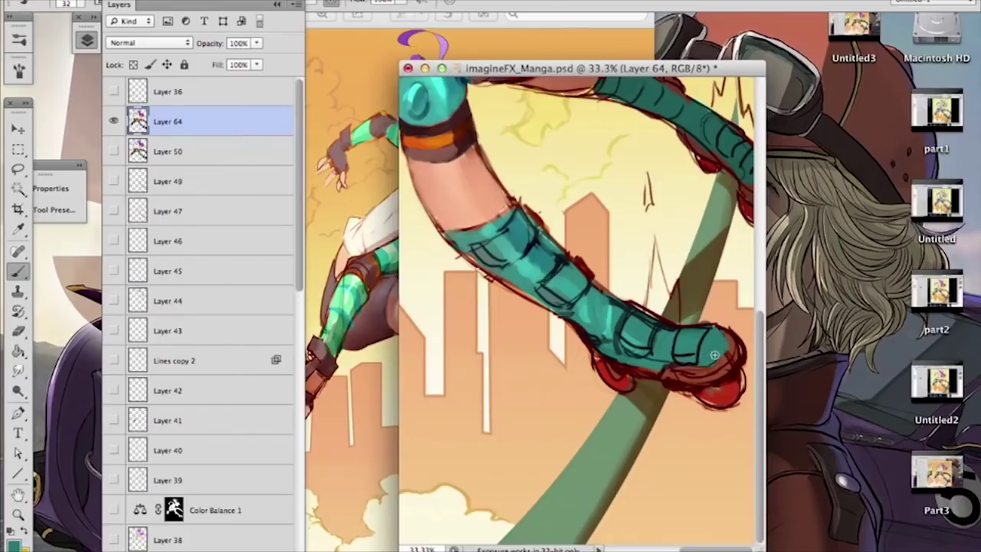
{"action": "left_click", "coordinate": [637, 208]}
{"action": "left_click_drag", "start_coordinate": [637, 341], "coordinate": [704, 376]}
Step: Set the brush size to 20 px and sample the dark brown glove tones around the can-holding hand's knuckles
{"action": "left_click_drag", "start_coordinate": [555, 320], "coordinate": [684, 275]}
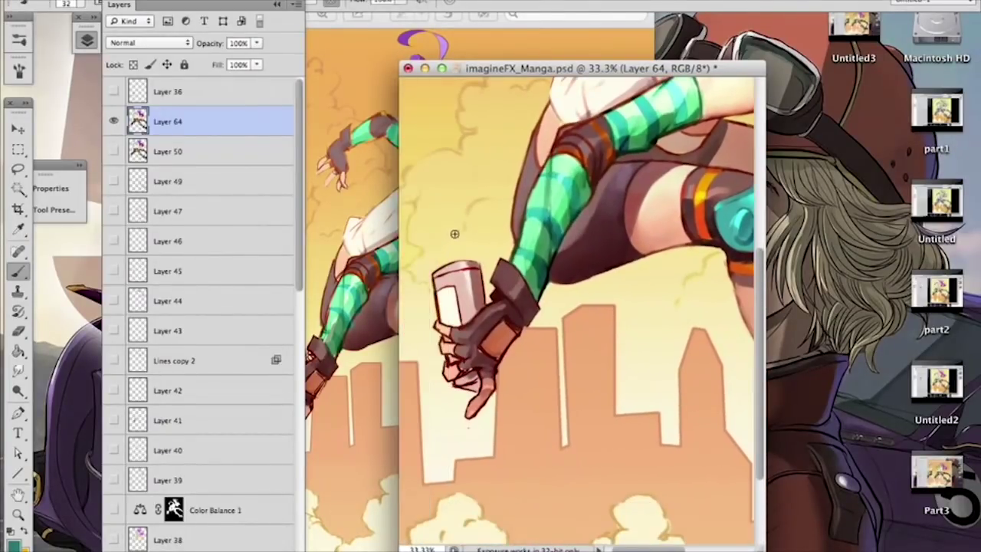
{"action": "left_click_drag", "start_coordinate": [558, 360], "coordinate": [582, 289]}
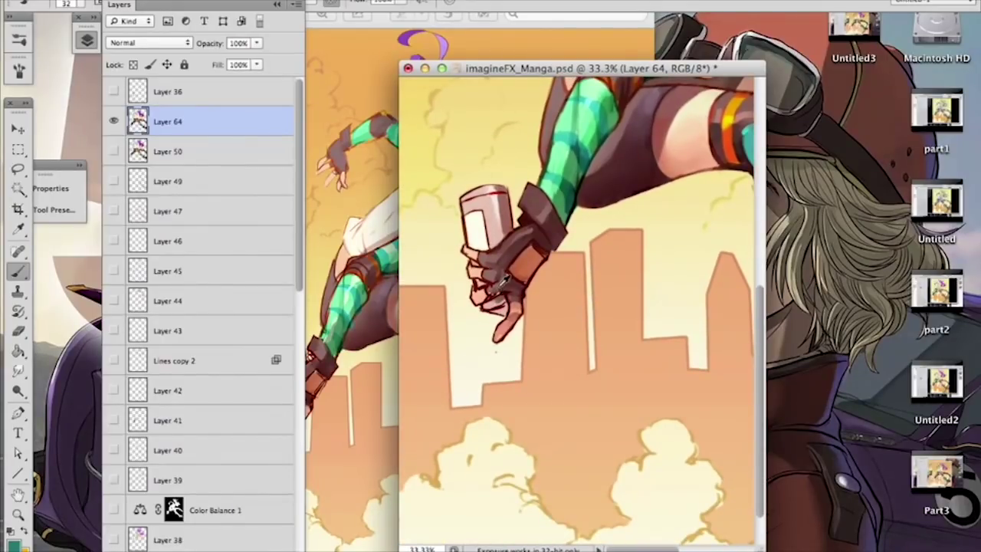
{"action": "key", "text": "super+equal"}
{"action": "key", "text": "super+equal"}
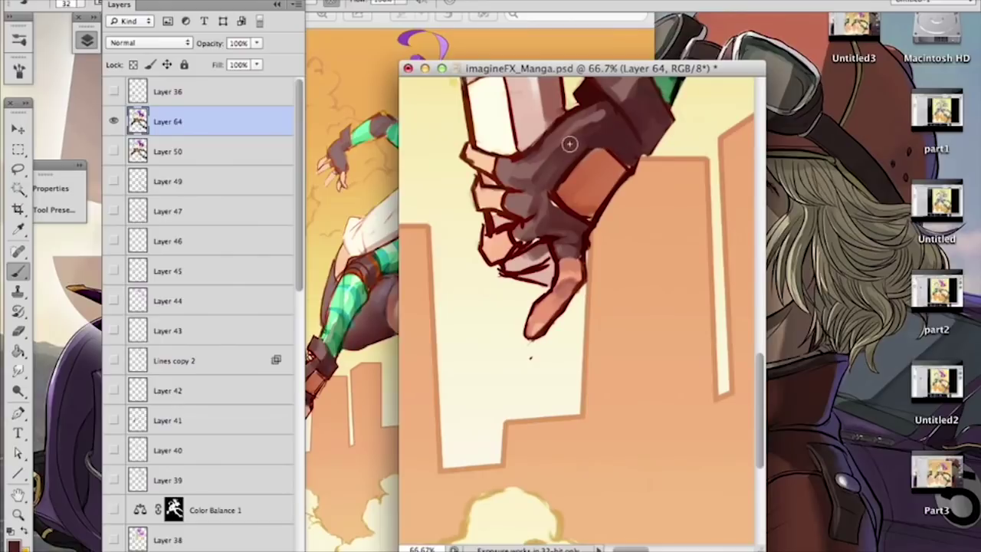
{"action": "right_click", "coordinate": [646, 144]}
{"action": "left_click_drag", "start_coordinate": [698, 202], "coordinate": [691, 202]}
{"action": "left_click", "coordinate": [622, 165]}
{"action": "left_click", "coordinate": [542, 229], "text": "alt"}
{"action": "left_click", "coordinate": [529, 239], "text": "alt"}
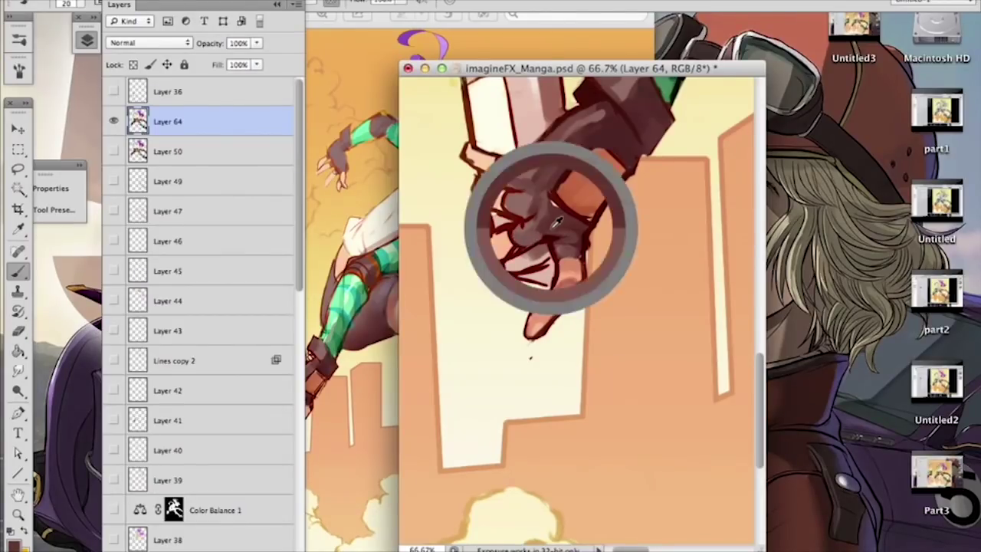
{"action": "left_click", "coordinate": [524, 238], "text": "alt"}
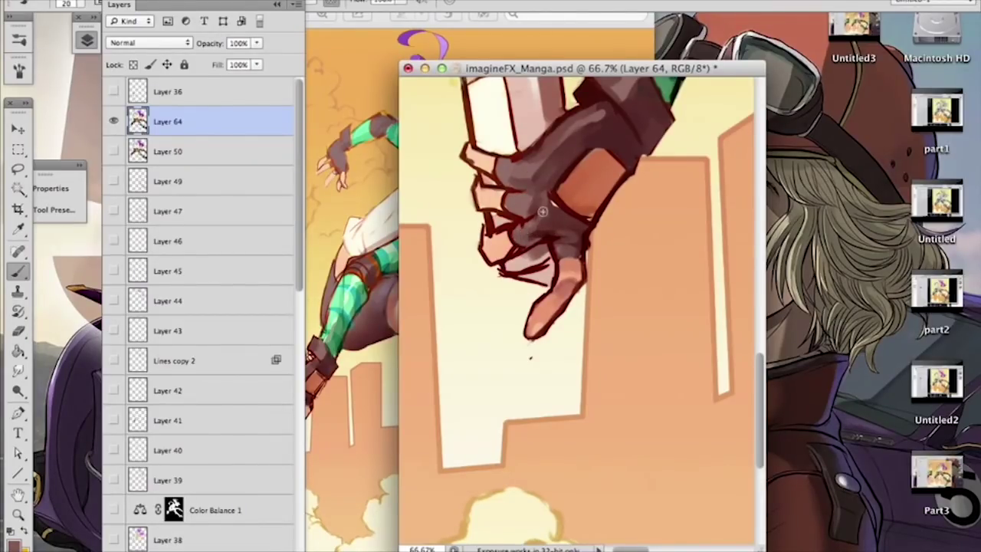
Step: Sample the glove's brown shades and touch up the shading of its middle finger sections
{"action": "left_click", "coordinate": [543, 231], "text": "alt"}
{"action": "left_click", "coordinate": [534, 219], "text": "alt"}
{"action": "left_click", "coordinate": [545, 228], "text": "alt"}
{"action": "left_click_drag", "start_coordinate": [530, 217], "coordinate": [539, 213]}
{"action": "scroll", "coordinate": [520, 293], "scroll_direction": "up", "scroll_amount": 3}
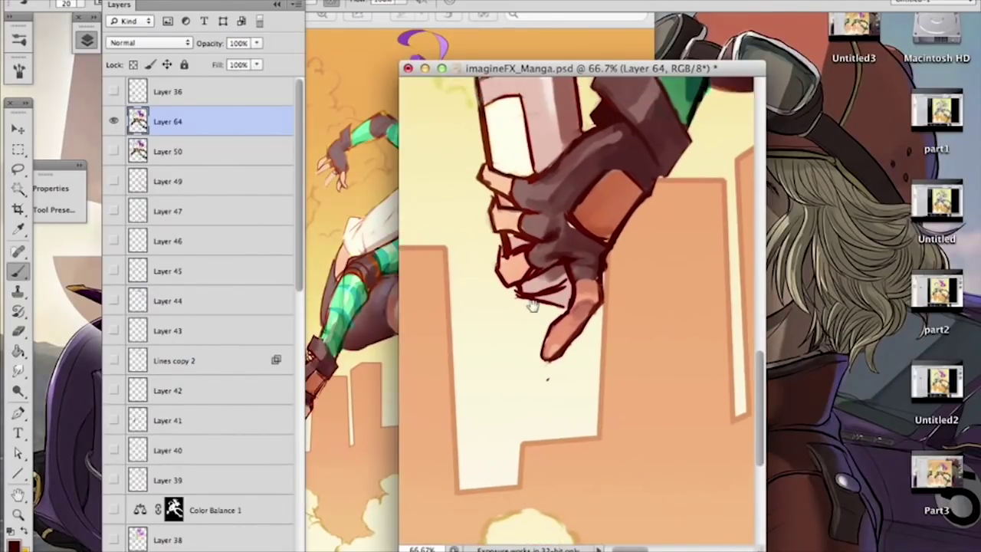
Step: Blend the glove's brown shading around the index finger's knuckle using tones sampled from the back of the hand
{"action": "left_click", "coordinate": [559, 211], "text": "alt"}
{"action": "left_click", "coordinate": [560, 201], "text": "alt"}
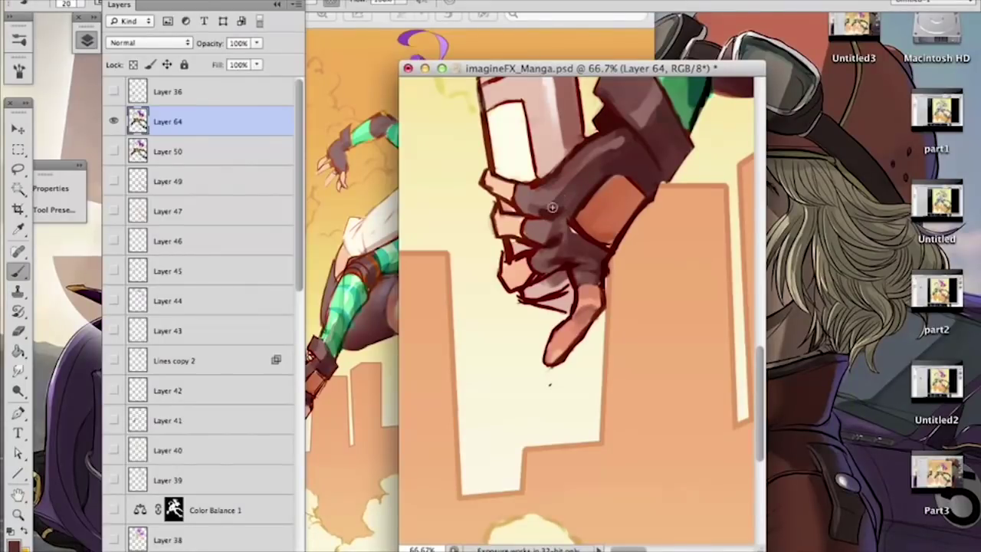
{"action": "left_click", "coordinate": [570, 200], "text": "alt"}
{"action": "left_click_drag", "start_coordinate": [556, 209], "coordinate": [559, 202]}
{"action": "left_click", "coordinate": [583, 178], "text": "alt"}
{"action": "scroll", "coordinate": [567, 229], "scroll_direction": "down", "scroll_amount": 2}
{"action": "scroll", "coordinate": [567, 230], "scroll_direction": "left", "scroll_amount": 3}
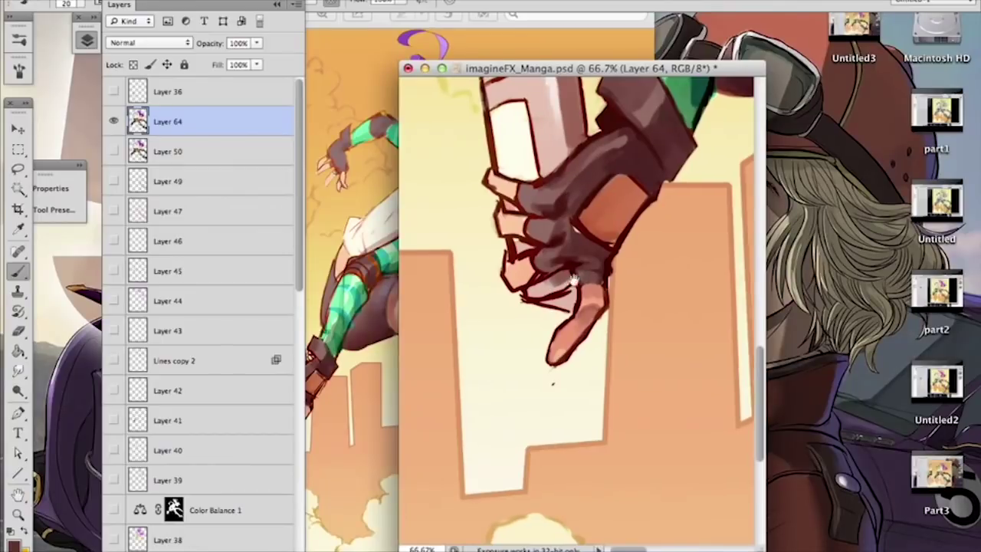
Step: Sample the skin and dark red outline tones and touch up the lower fingers of the can-holding hand
{"action": "left_click", "coordinate": [574, 245], "text": "alt"}
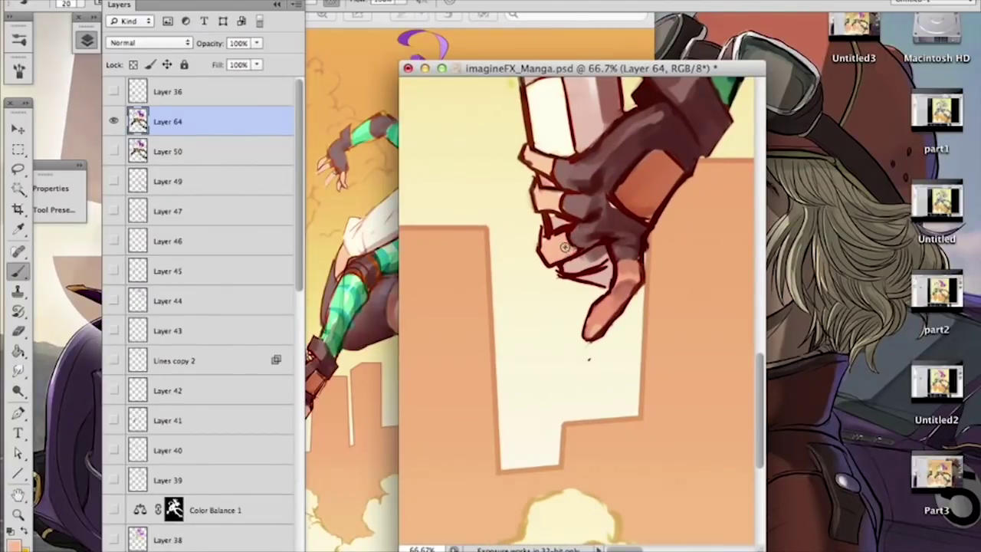
{"action": "left_click", "coordinate": [551, 228], "text": "alt"}
{"action": "left_click_drag", "start_coordinate": [552, 233], "coordinate": [565, 226]}
{"action": "left_click", "coordinate": [545, 246], "text": "alt"}
{"action": "scroll", "coordinate": [568, 266], "scroll_direction": "up", "scroll_amount": 2}
{"action": "left_click", "coordinate": [557, 256], "text": "alt"}
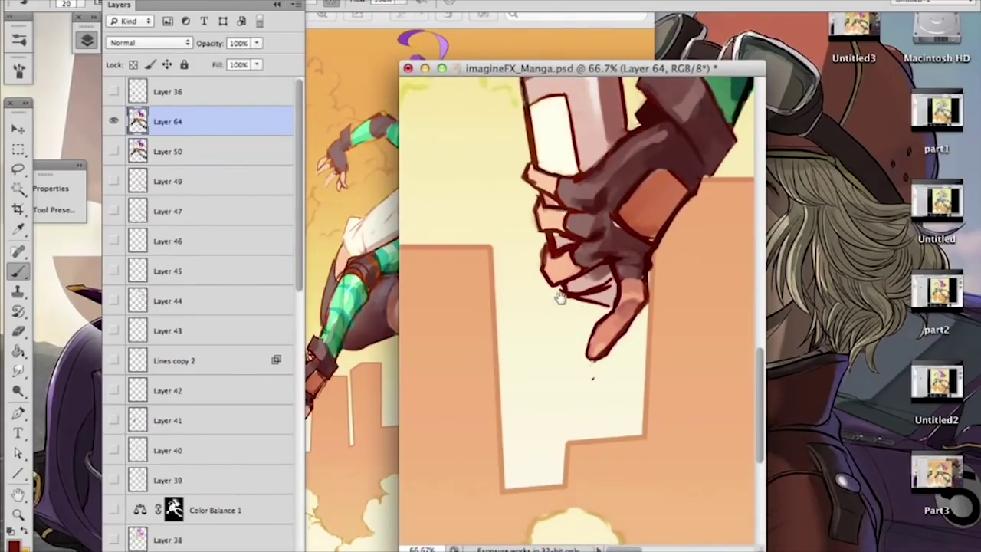
Step: Touch up the upper fingers beside the can with sampled skin tones
{"action": "scroll", "coordinate": [560, 299], "scroll_direction": "up", "scroll_amount": 3}
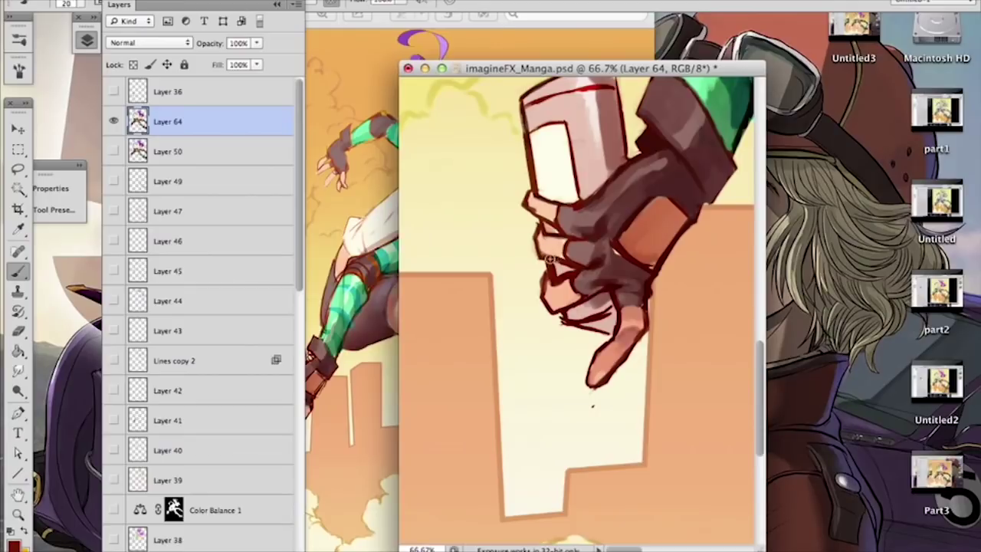
{"action": "left_click", "coordinate": [557, 256], "text": "alt"}
{"action": "scroll", "coordinate": [558, 227], "scroll_direction": "up", "scroll_amount": 2}
{"action": "left_click", "coordinate": [541, 227], "text": "alt"}
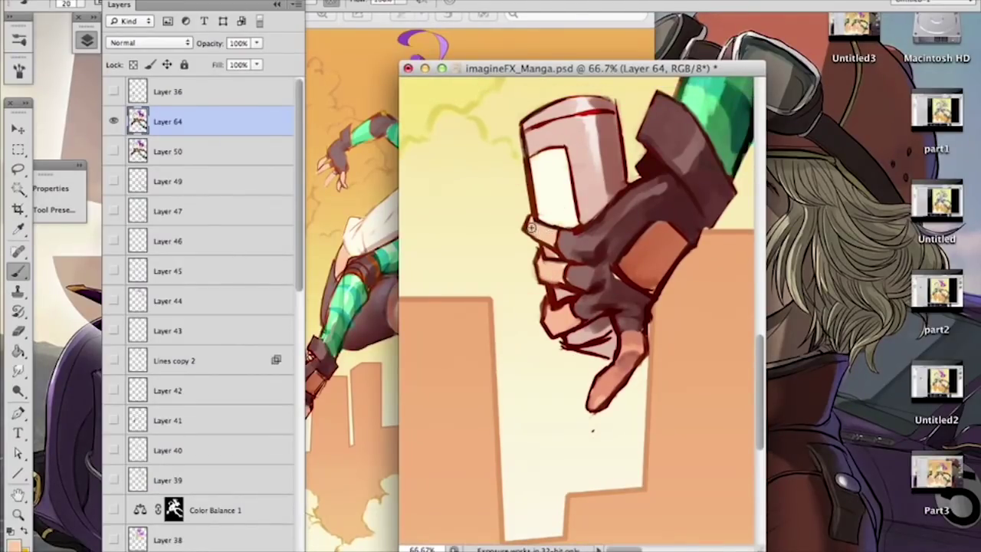
{"action": "left_click_drag", "start_coordinate": [591, 252], "coordinate": [591, 262]}
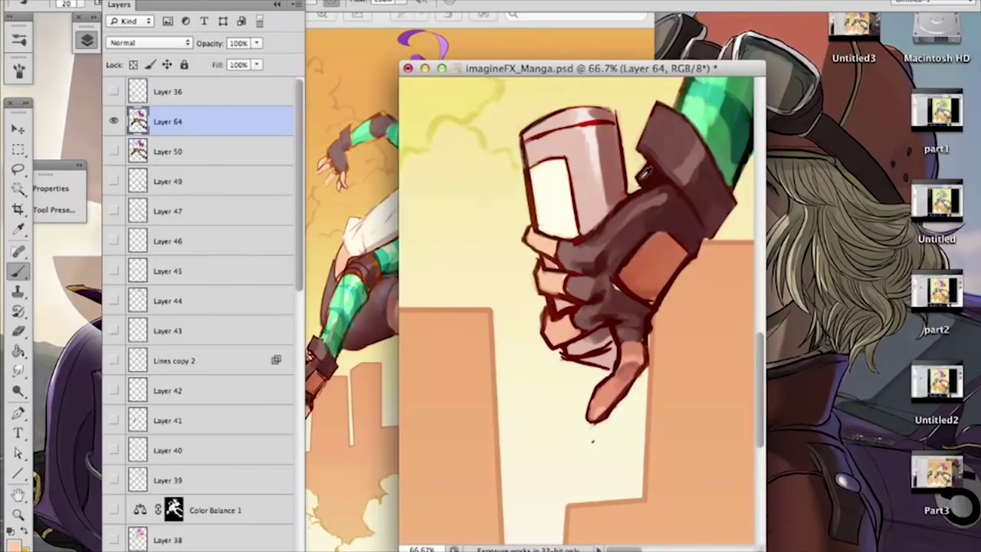
Step: Set the brush size to 12 px and sample colours beside the glove cuff and from the can's top
{"action": "right_click", "coordinate": [648, 173]}
{"action": "type", "text": "12"}
{"action": "key", "text": "Return"}
{"action": "left_click", "coordinate": [621, 179], "text": "alt"}
{"action": "left_click", "coordinate": [563, 112], "text": "alt"}
{"action": "left_click", "coordinate": [536, 121], "text": "alt"}
Step: Retouch the can's upper rim with its sampled pinkish-grey and dark outline colours, undoing the unwanted strokes
{"action": "mouse_move", "coordinate": [522, 132]}
{"action": "left_mouse_down"}
{"action": "mouse_move", "coordinate": [616, 113]}
{"action": "mouse_move", "coordinate": [601, 109]}
{"action": "left_mouse_up"}
{"action": "key", "text": "super+z"}
{"action": "left_click", "coordinate": [541, 124], "text": "alt"}
{"action": "left_click_drag", "start_coordinate": [529, 130], "coordinate": [547, 120]}
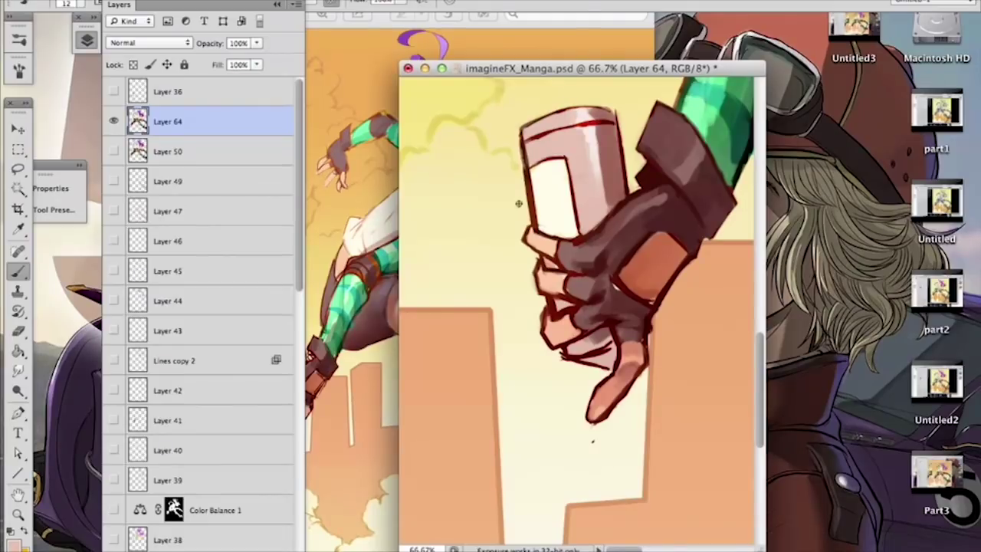
{"action": "left_click", "coordinate": [611, 106], "text": "alt"}
{"action": "key", "text": "super+z"}
{"action": "left_click_drag", "start_coordinate": [584, 109], "coordinate": [619, 113]}
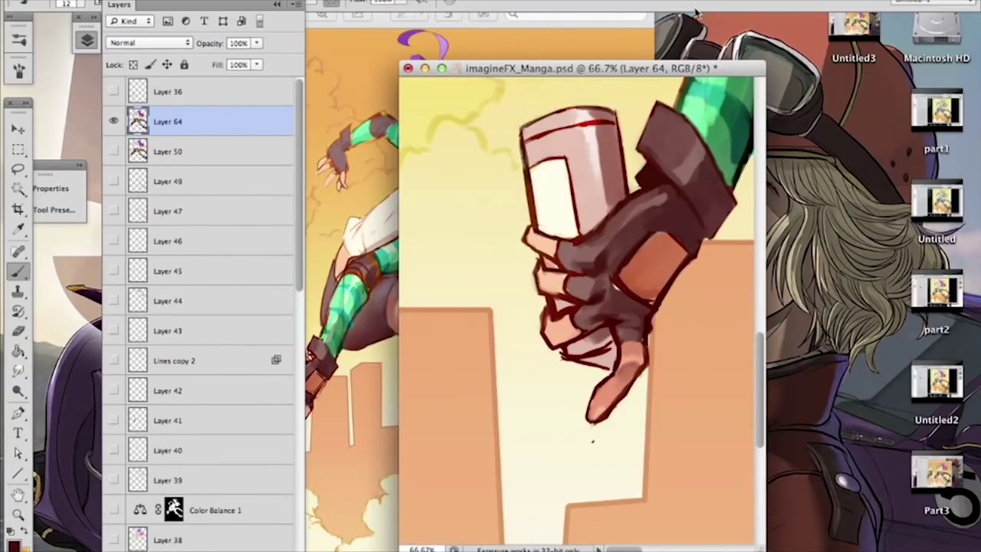
Step: Sample the pinkish tone of the lowest fingers and clean up the outline beneath them with the Eraser
{"action": "key", "text": "super+minus"}
{"action": "left_click_drag", "start_coordinate": [598, 213], "coordinate": [591, 222]}
{"action": "left_click", "coordinate": [535, 347], "text": "alt"}
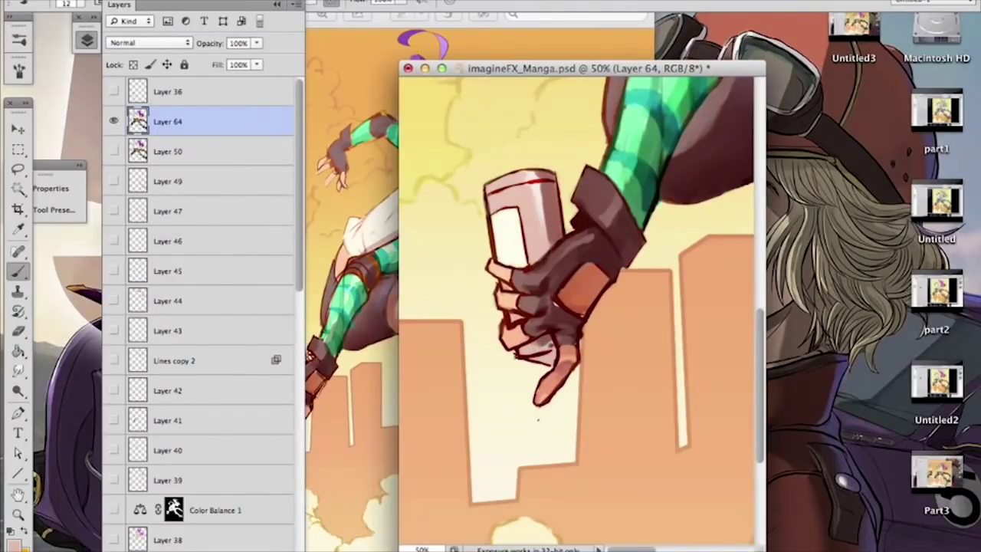
{"action": "key", "text": "e"}
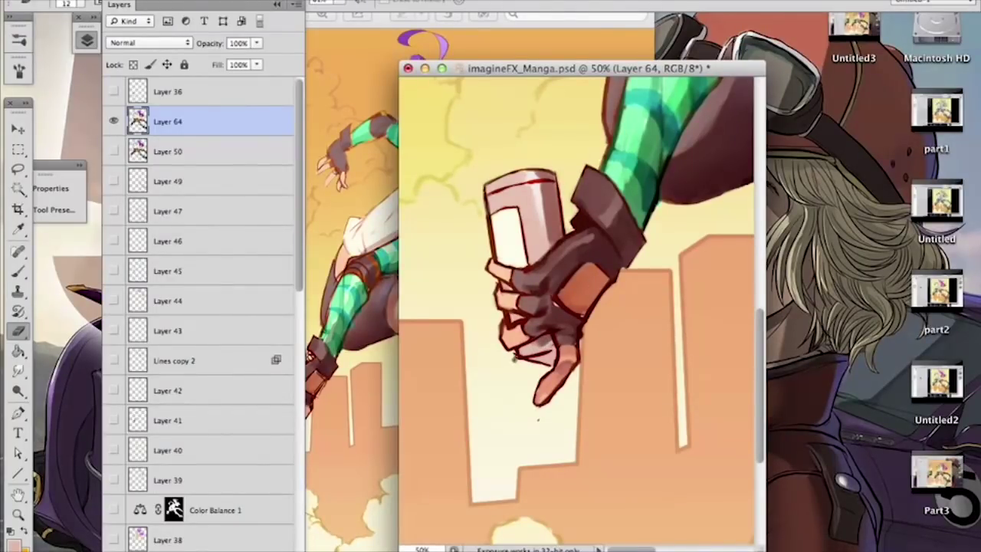
{"action": "left_click_drag", "start_coordinate": [516, 331], "coordinate": [502, 391]}
{"action": "key", "text": "b"}
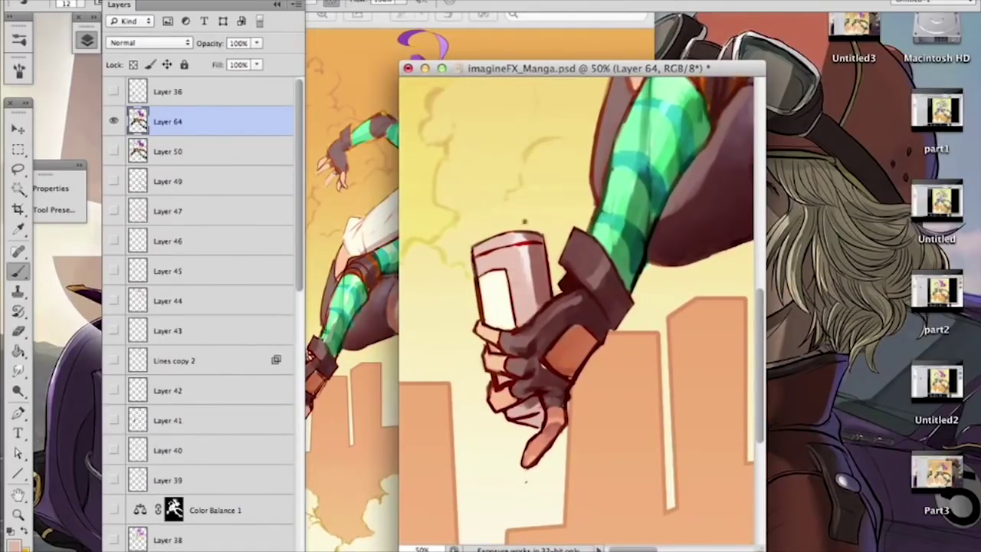
Step: Touch up the can's top with sampled colours and set the brush size to 24 px
{"action": "right_click", "coordinate": [525, 253]}
{"action": "mouse_move", "coordinate": [563, 263]}
{"action": "left_mouse_down"}
{"action": "mouse_move", "coordinate": [573, 263]}
{"action": "mouse_move", "coordinate": [530, 317]}
{"action": "left_mouse_up"}
{"action": "mouse_move", "coordinate": [520, 246]}
{"action": "left_mouse_down"}
{"action": "mouse_move", "coordinate": [522, 274]}
{"action": "mouse_move", "coordinate": [527, 257]}
{"action": "left_mouse_up"}
{"action": "left_click", "coordinate": [524, 267], "text": "alt"}
{"action": "key", "text": "super+z"}
{"action": "left_click", "coordinate": [535, 267], "text": "alt"}
{"action": "left_click", "coordinate": [524, 239], "text": "alt"}
{"action": "right_click", "coordinate": [526, 231]}
{"action": "left_click_drag", "start_coordinate": [564, 230], "coordinate": [523, 238]}
Step: Sample the lowered arm's elbow band colours and touch up the band's outer edge
{"action": "key", "text": "super+minus"}
{"action": "key", "text": "super+minus"}
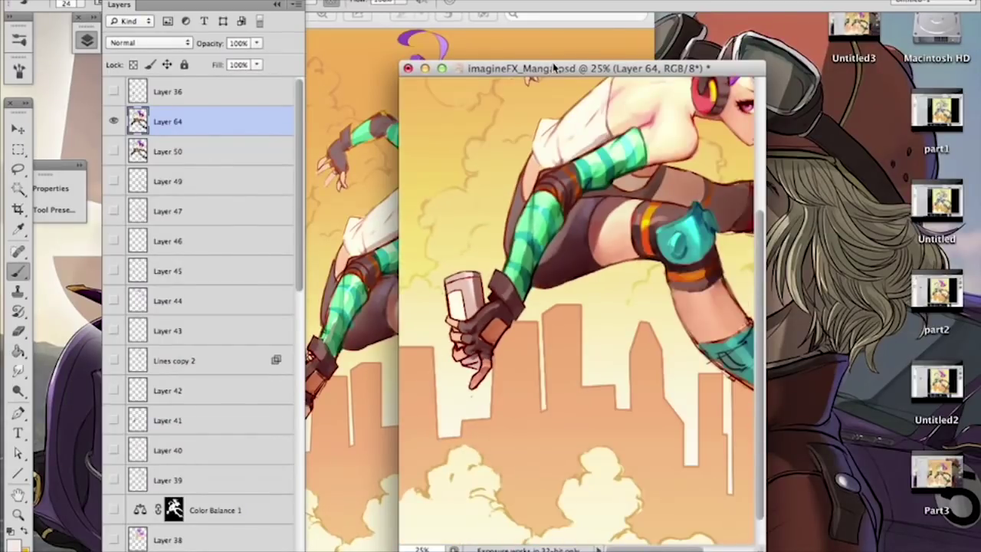
{"action": "left_click_drag", "start_coordinate": [603, 291], "coordinate": [595, 350]}
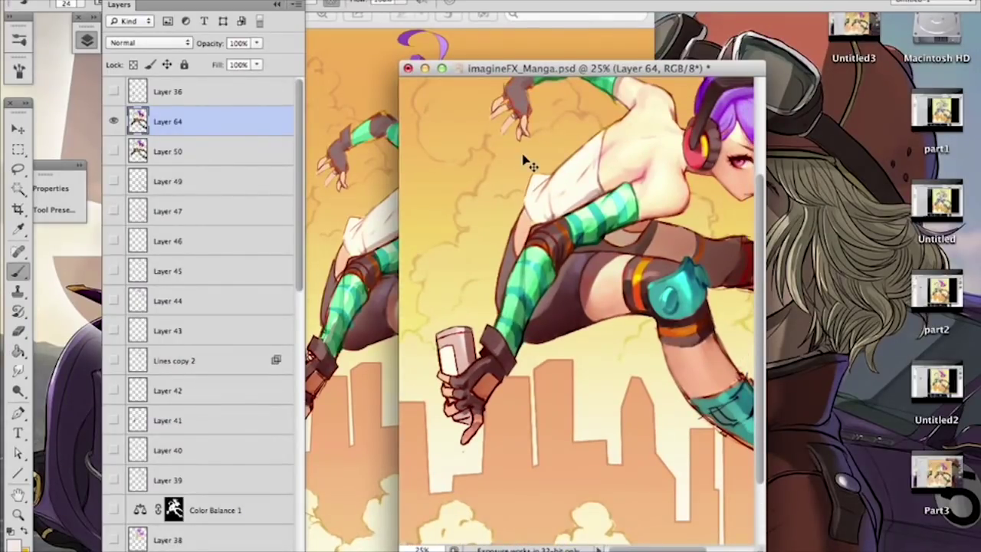
{"action": "key", "text": "super+plus"}
{"action": "scroll", "coordinate": [524, 161], "scroll_direction": "up", "scroll_amount": 2}
{"action": "left_click", "coordinate": [502, 215], "text": "alt"}
{"action": "left_click_drag", "start_coordinate": [510, 217], "coordinate": [521, 218]}
{"action": "left_click", "coordinate": [577, 197], "text": "alt"}
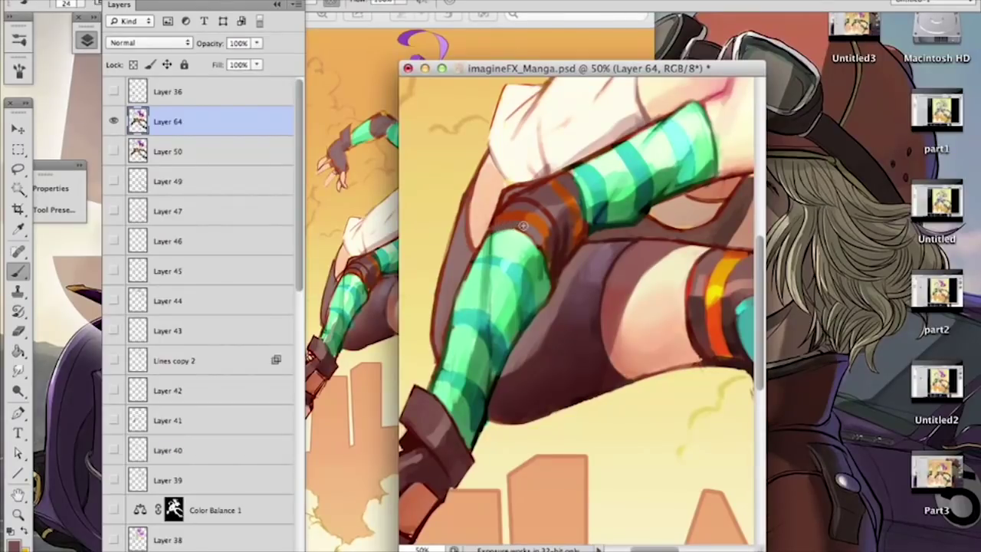
Step: Refine the elbow band's orange stripes and dark brown shadows using colours sampled from the band
{"action": "left_click", "coordinate": [553, 240], "text": "alt"}
{"action": "left_click", "coordinate": [540, 211], "text": "alt"}
{"action": "left_click", "coordinate": [542, 242], "text": "alt"}
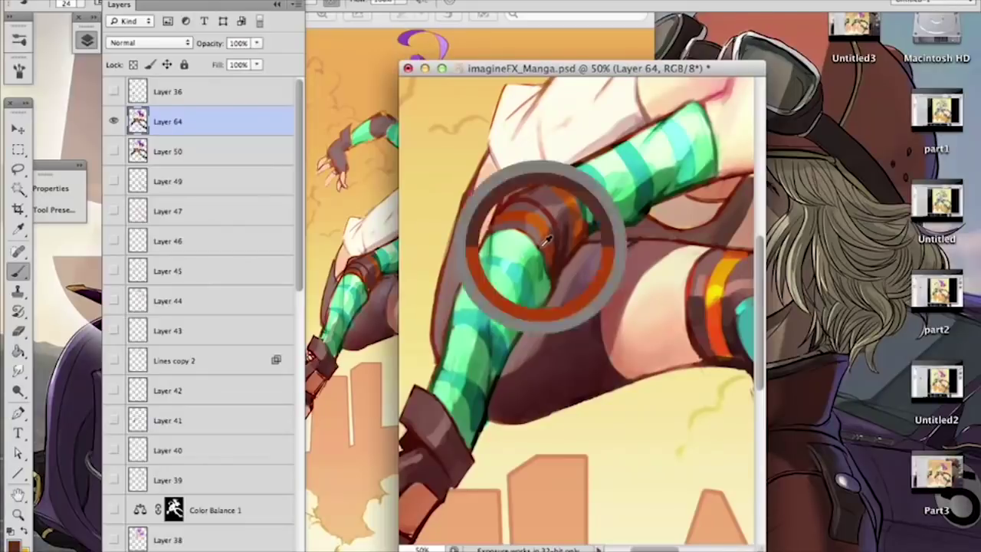
{"action": "left_click", "coordinate": [540, 237], "text": "alt"}
{"action": "left_click", "coordinate": [556, 251], "text": "alt"}
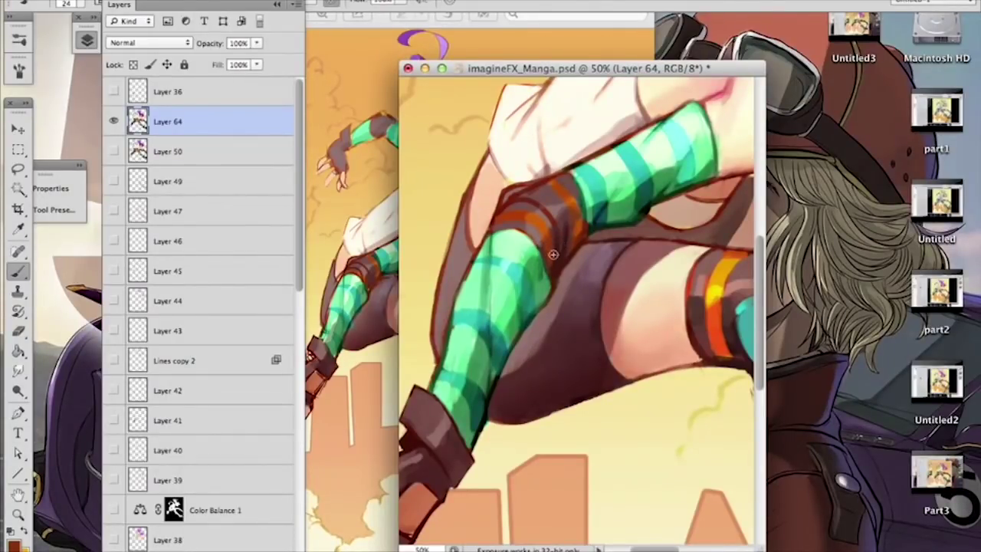
{"action": "left_click", "coordinate": [582, 215], "text": "alt"}
{"action": "left_click", "coordinate": [558, 226], "text": "alt"}
Step: Sample the lowered forearm sleeve's dark green outline, set the brush size to 17 px and touch up the sleeve's edge
{"action": "left_click", "coordinate": [452, 334], "text": "alt"}
{"action": "right_click", "coordinate": [459, 325]}
{"action": "left_click_drag", "start_coordinate": [524, 318], "coordinate": [520, 318]}
{"action": "left_click", "coordinate": [461, 288]}
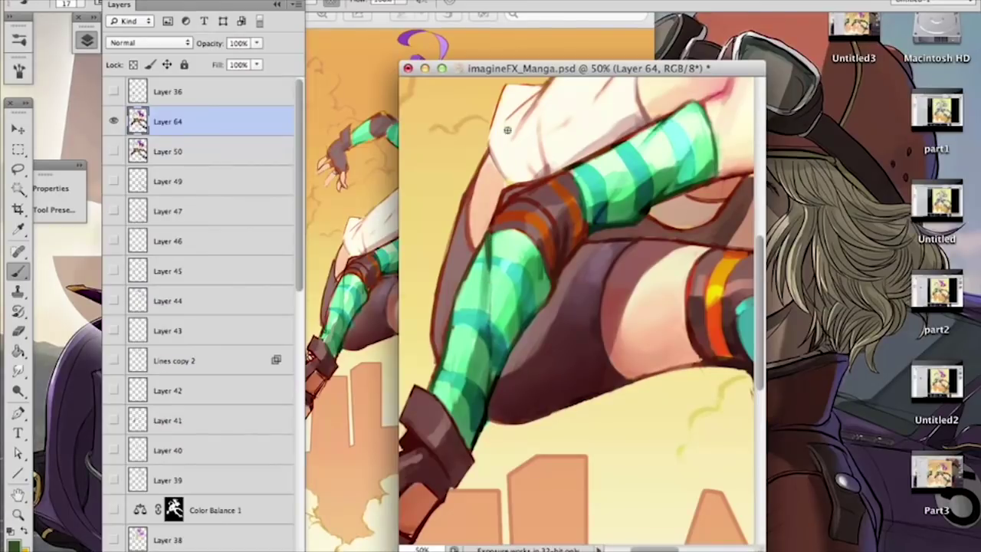
Step: Sample the upper-arm sleeve's greens and touch up its stripes and outline above the elbow band
{"action": "left_click_drag", "start_coordinate": [583, 100], "coordinate": [549, 149]}
{"action": "left_click", "coordinate": [576, 258], "text": "alt"}
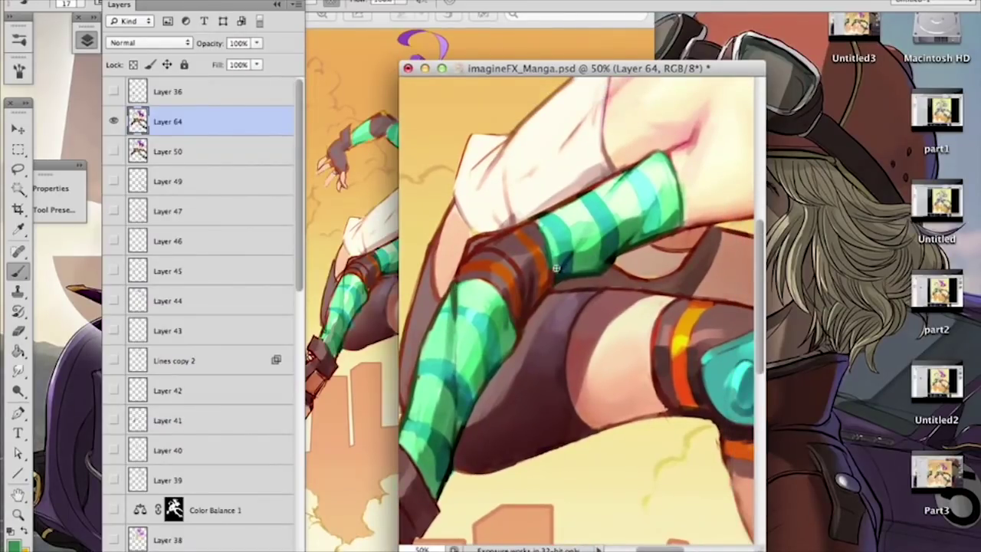
{"action": "scroll", "coordinate": [573, 218], "scroll_direction": "up", "scroll_amount": 2}
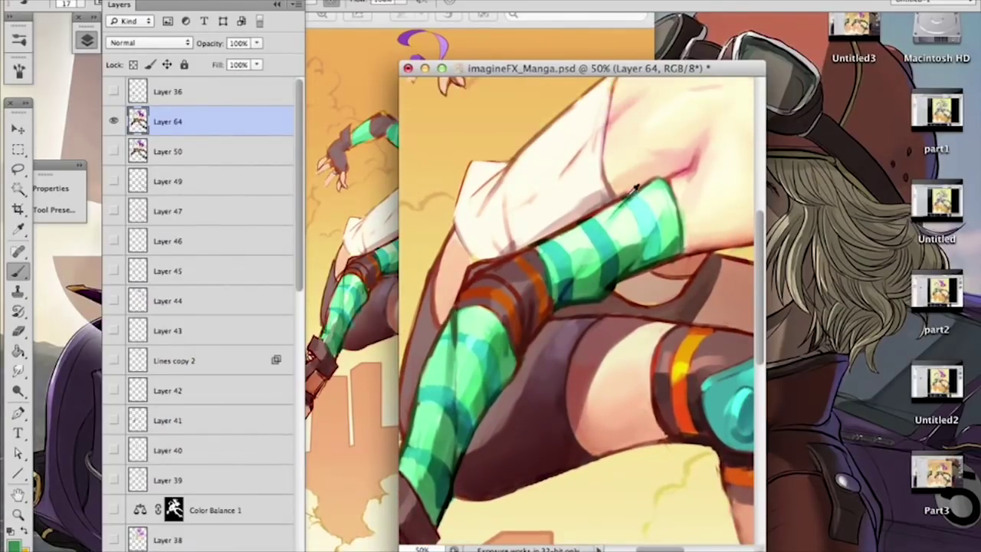
{"action": "left_click_drag", "start_coordinate": [598, 264], "coordinate": [585, 240]}
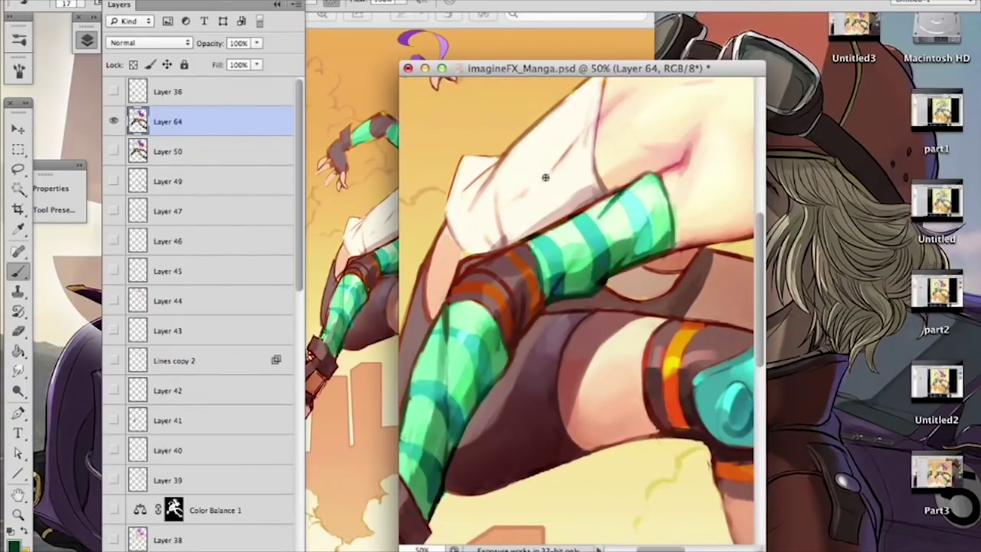
Step: Sample the upper-arm sleeve's green, set the brush size to 36 px and touch up the sleeve's stripes
{"action": "left_click", "coordinate": [580, 274], "text": "alt"}
{"action": "right_click", "coordinate": [583, 265]}
{"action": "left_click_drag", "start_coordinate": [616, 294], "coordinate": [626, 294]}
{"action": "left_click", "coordinate": [574, 265]}
{"action": "left_click_drag", "start_coordinate": [556, 335], "coordinate": [574, 317]}
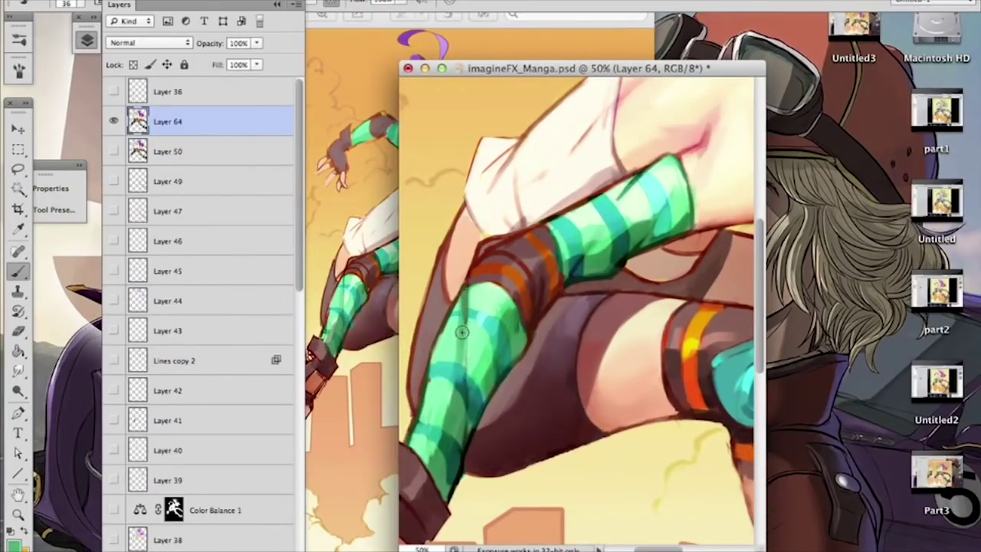
Step: Sample the forearm sleeve's light green, adjust the brush size and touch up the sleeve below the elbow band
{"action": "left_click", "coordinate": [479, 272], "text": "alt"}
{"action": "right_click", "coordinate": [486, 261]}
{"action": "left_click", "coordinate": [528, 293]}
{"action": "left_click", "coordinate": [471, 271]}
{"action": "mouse_move", "coordinate": [485, 307]}
{"action": "left_mouse_down"}
{"action": "mouse_move", "coordinate": [534, 366]}
{"action": "mouse_move", "coordinate": [510, 271]}
{"action": "mouse_move", "coordinate": [471, 209]}
{"action": "left_mouse_up"}
Step: Sample the shorts' purple-brown tones, set the brush size to 54 px and smooth the shading on the near thigh
{"action": "left_click", "coordinate": [546, 243], "text": "alt"}
{"action": "right_click", "coordinate": [549, 239]}
{"action": "type", "text": "54"}
{"action": "key", "text": "Return"}
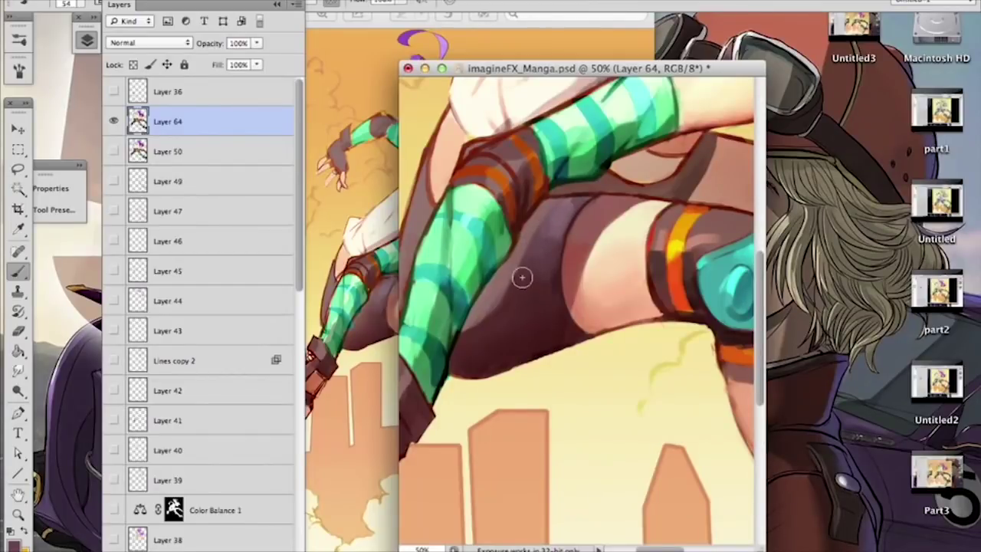
{"action": "left_click", "coordinate": [561, 217], "text": "alt"}
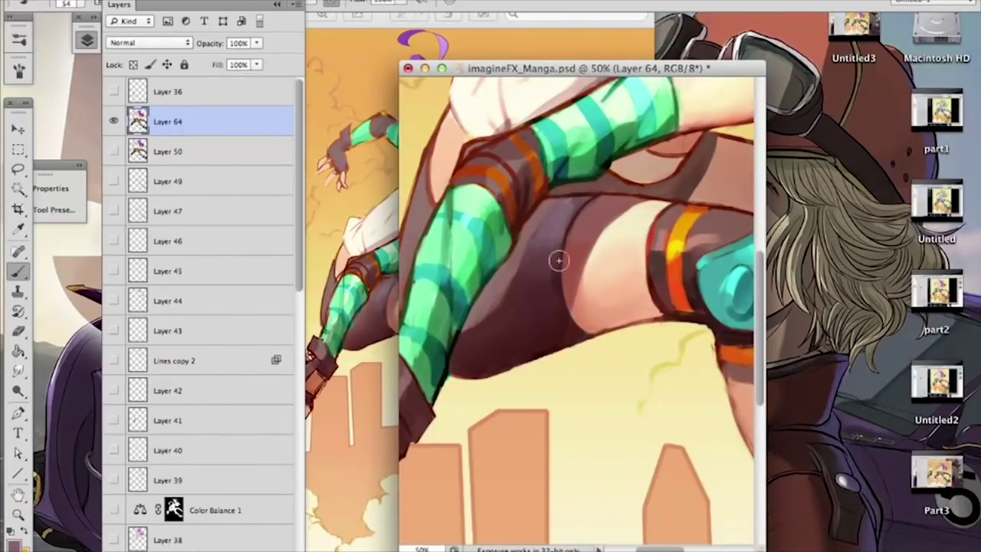
Step: Refine the shorts' dark shading beside the lowered forearm using further tones sampled from the shorts
{"action": "left_click_drag", "start_coordinate": [630, 251], "coordinate": [546, 267]}
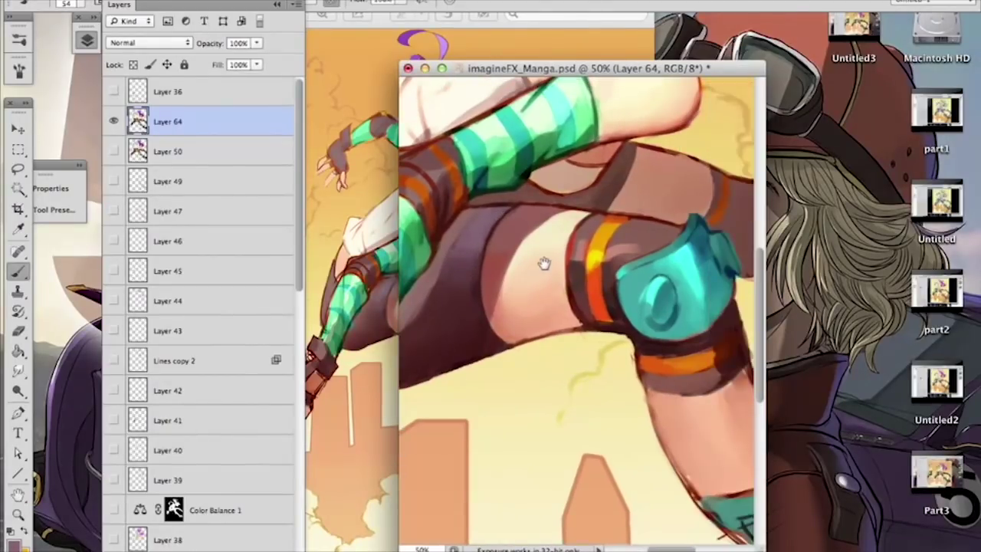
{"action": "key", "text": "super+minus"}
{"action": "key", "text": "super+minus"}
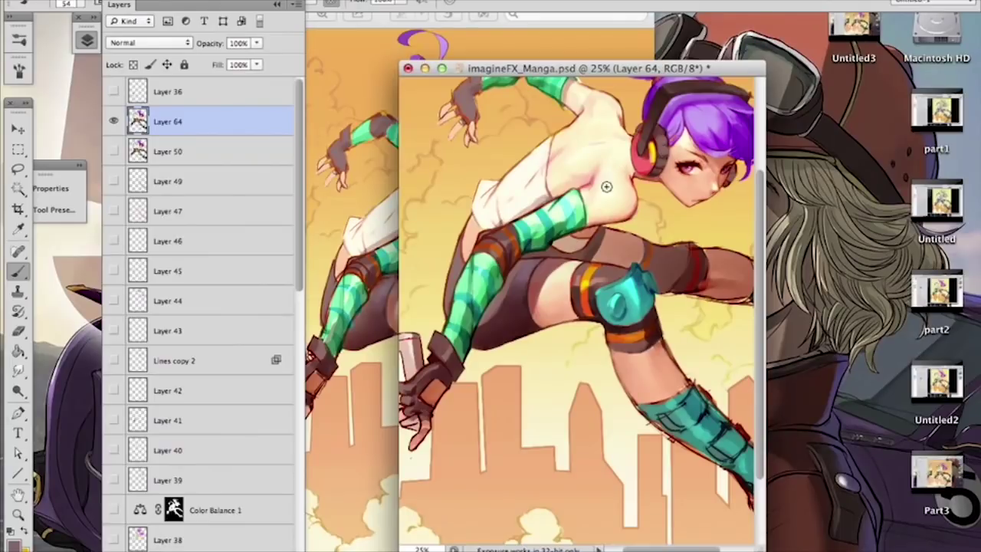
{"action": "left_click", "coordinate": [512, 306], "text": "alt"}
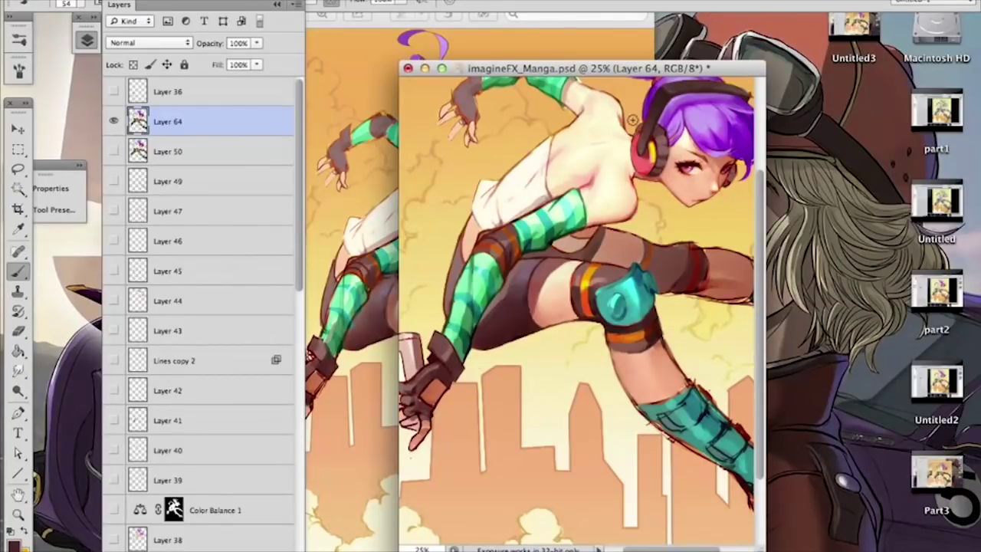
{"action": "left_click_drag", "start_coordinate": [492, 313], "coordinate": [459, 350]}
{"action": "left_click", "coordinate": [471, 350], "text": "alt"}
{"action": "left_click", "coordinate": [461, 343], "text": "alt"}
{"action": "left_click", "coordinate": [449, 368], "text": "alt"}
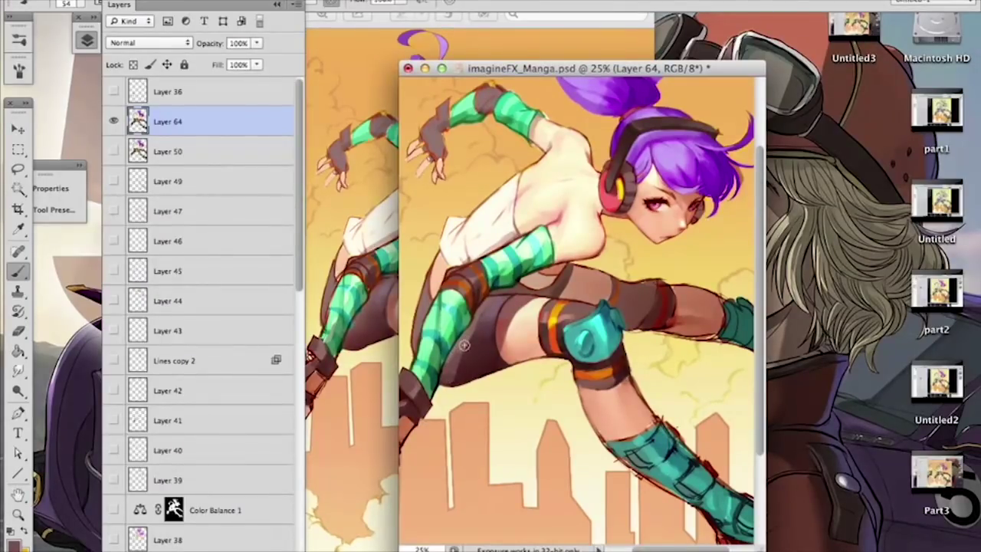
{"action": "key", "text": "super+minus"}
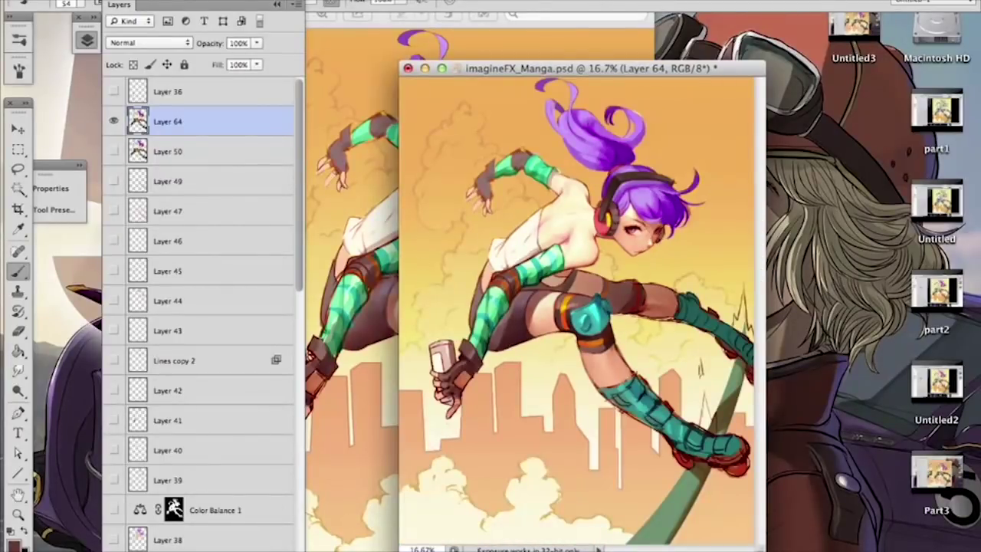
Step: Add a new layer in Overlay blend mode above the merged character layer and set the brush size to 88 px
{"action": "key", "text": "super+shift+alt+n"}
{"action": "left_click", "coordinate": [161, 43]}
{"action": "left_click", "coordinate": [131, 191]}
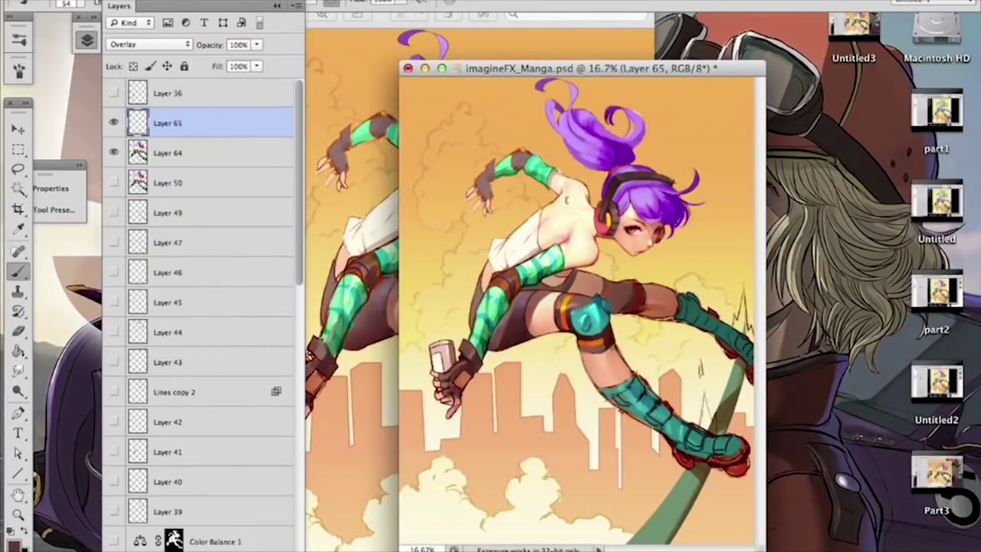
{"action": "right_click", "coordinate": [619, 228]}
{"action": "left_click_drag", "start_coordinate": [681, 269], "coordinate": [701, 267]}
{"action": "left_click", "coordinate": [557, 242]}
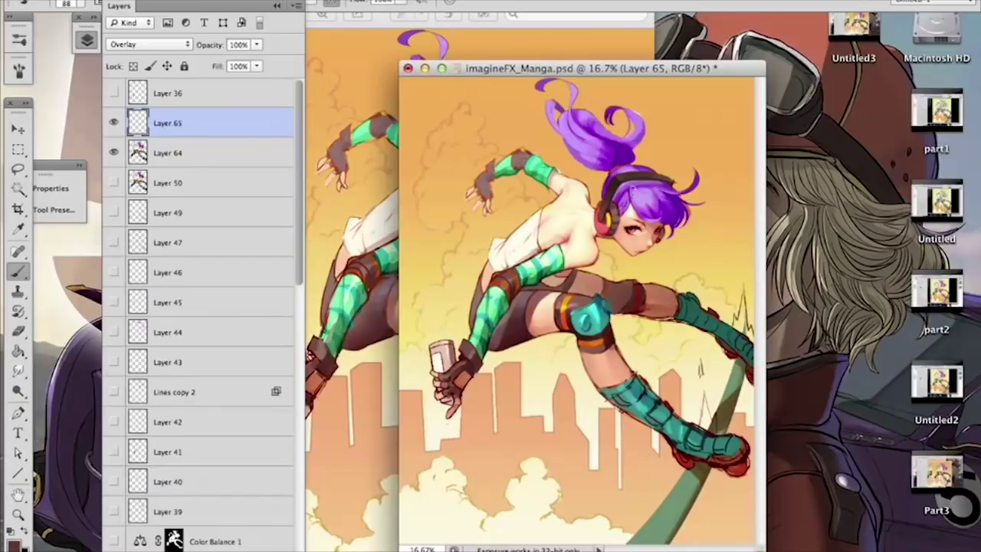
Step: Set the brush size to 74 px, deepen the fringe's colour on the Overlay layer and undo the ponytail strokes
{"action": "right_click", "coordinate": [676, 184]}
{"action": "left_click", "coordinate": [746, 227]}
{"action": "left_click_drag", "start_coordinate": [635, 193], "coordinate": [654, 188]}
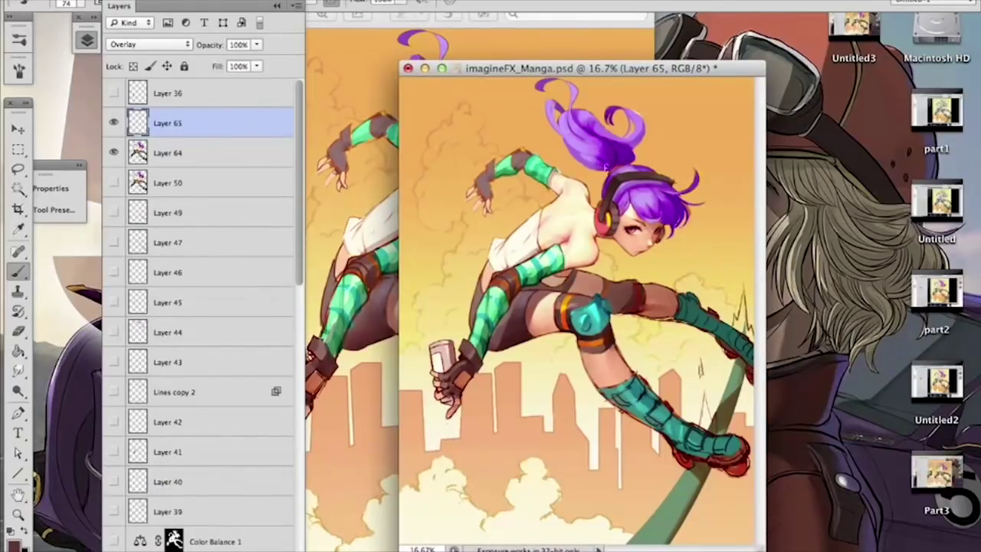
{"action": "mouse_move", "coordinate": [589, 132]}
{"action": "left_mouse_down"}
{"action": "mouse_move", "coordinate": [592, 124]}
{"action": "mouse_move", "coordinate": [608, 138]}
{"action": "left_mouse_up"}
{"action": "key", "text": "super+z"}
{"action": "key", "text": "super+z"}
{"action": "left_click_drag", "start_coordinate": [682, 200], "coordinate": [661, 197]}
Step: Add another new layer above the Overlay layer and set its blend mode to Multiply
{"action": "key", "text": "super+plus"}
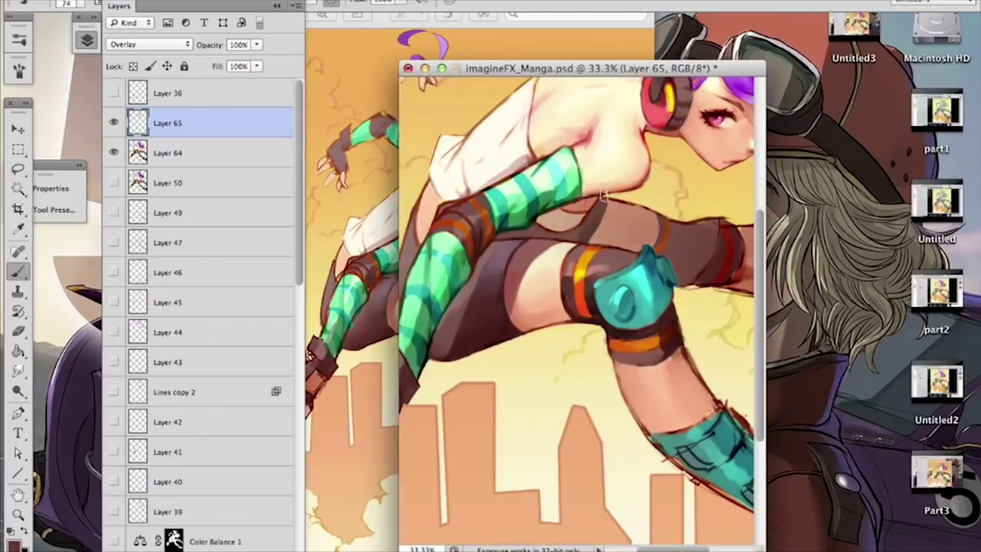
{"action": "left_click_drag", "start_coordinate": [528, 280], "coordinate": [615, 238]}
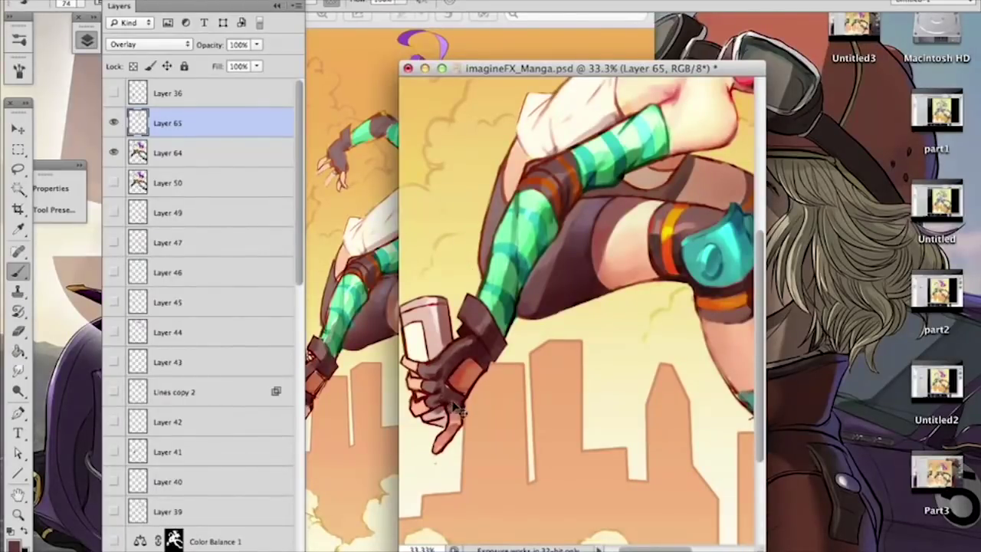
{"action": "left_click_drag", "start_coordinate": [468, 371], "coordinate": [507, 343]}
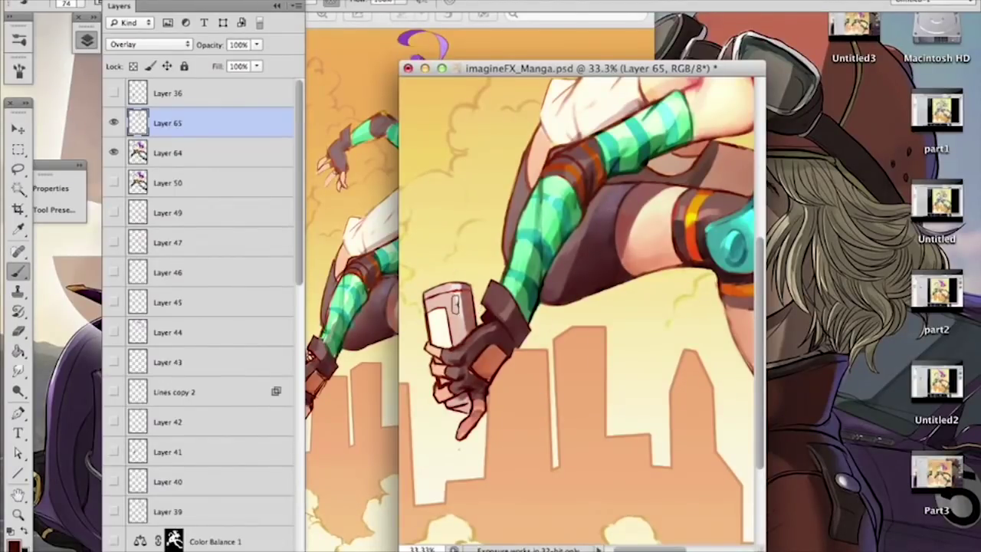
{"action": "key", "text": "super+minus"}
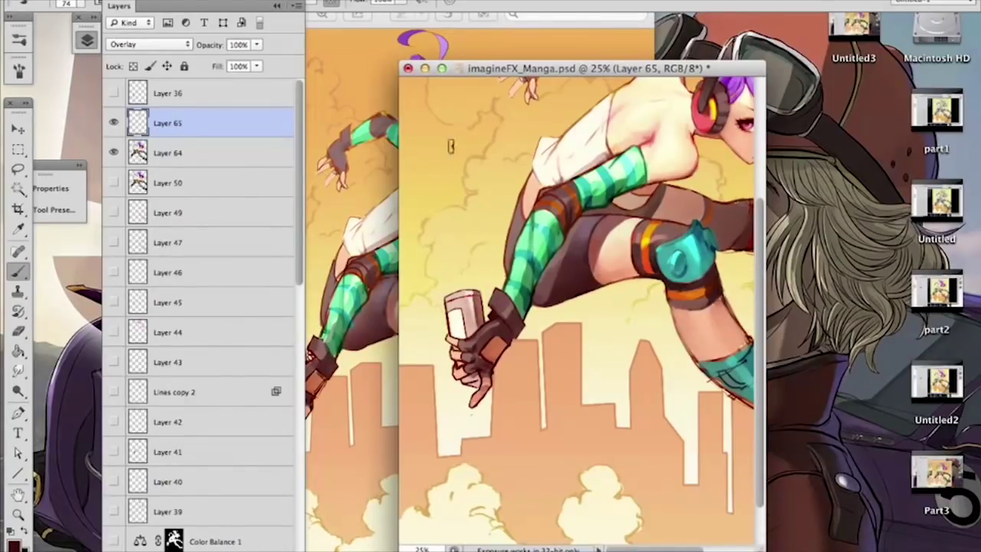
{"action": "left_click", "coordinate": [267, 549]}
{"action": "left_click", "coordinate": [146, 44]}
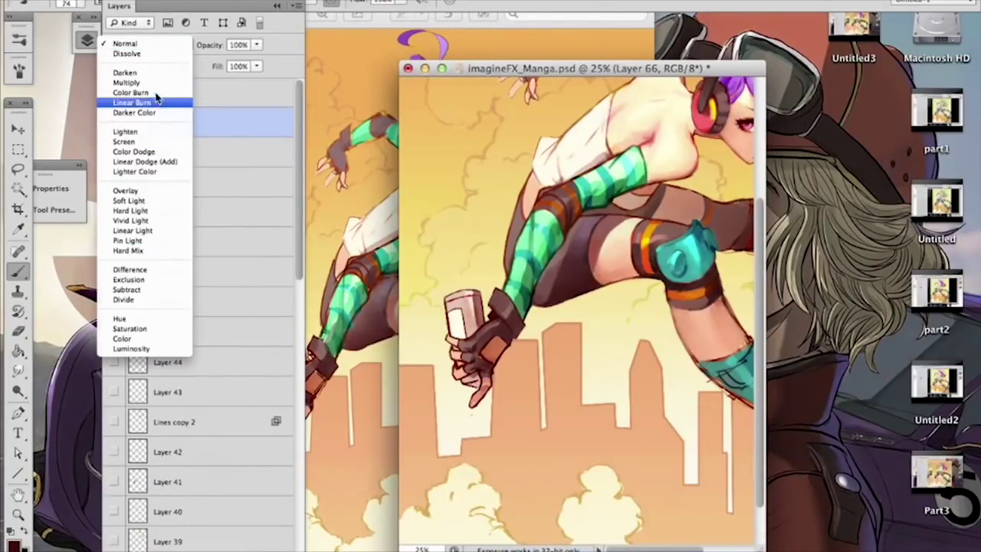
{"action": "left_click", "coordinate": [127, 82]}
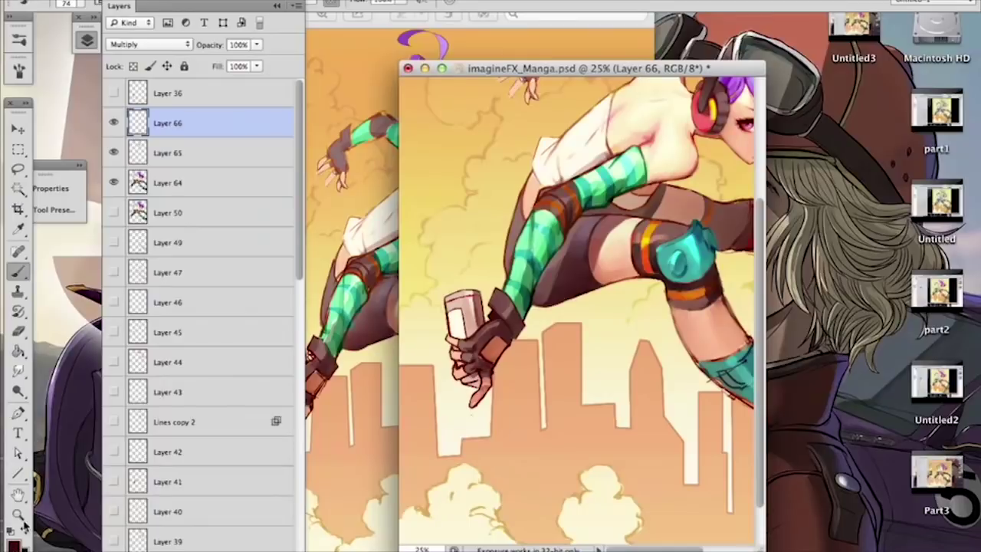
Step: Choose a bright magenta foreground colour, set the brush size to 44 px and paint over the can's body
{"action": "key", "text": "super+minus"}
{"action": "left_click", "coordinate": [14, 543]}
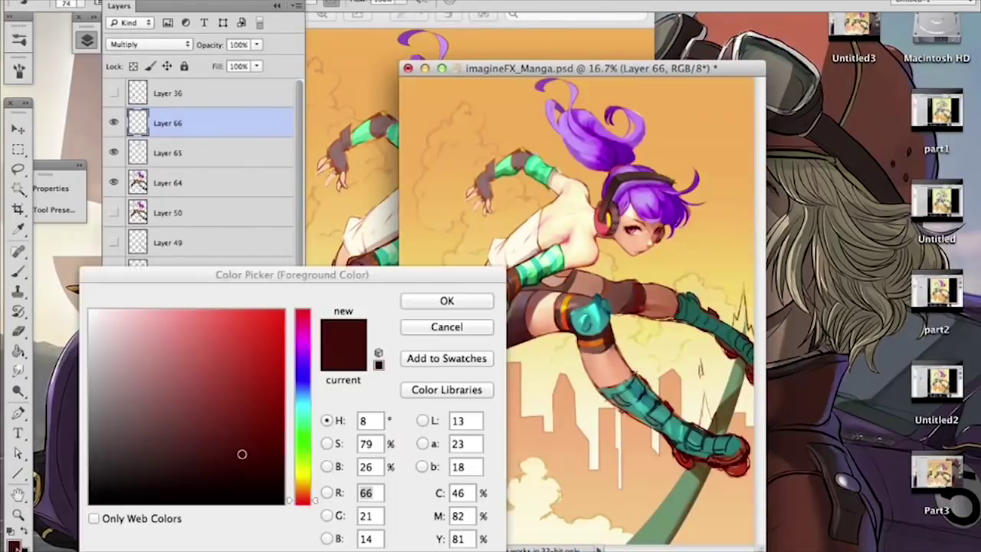
{"action": "left_click", "coordinate": [258, 308]}
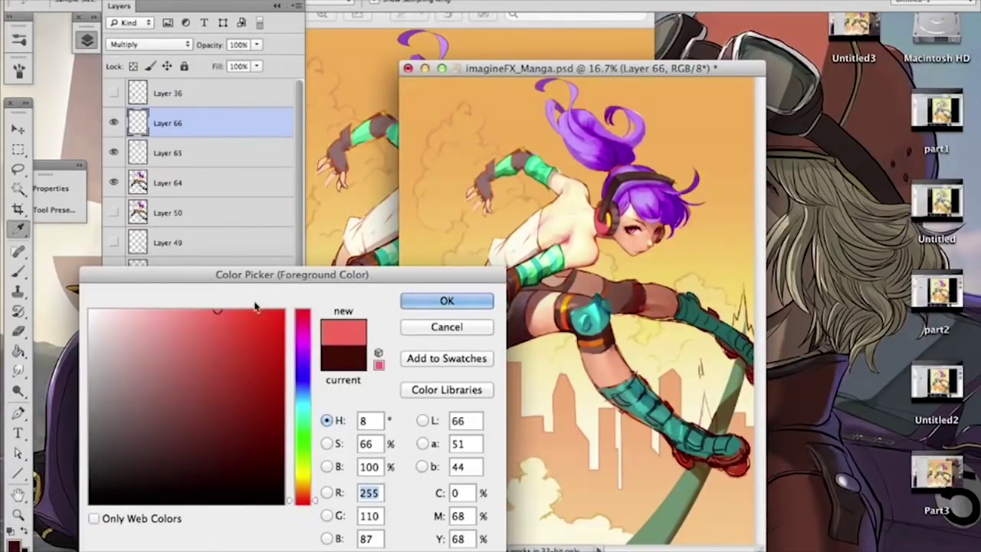
{"action": "left_click", "coordinate": [314, 341]}
{"action": "left_click", "coordinate": [446, 300]}
{"action": "right_click", "coordinate": [494, 306]}
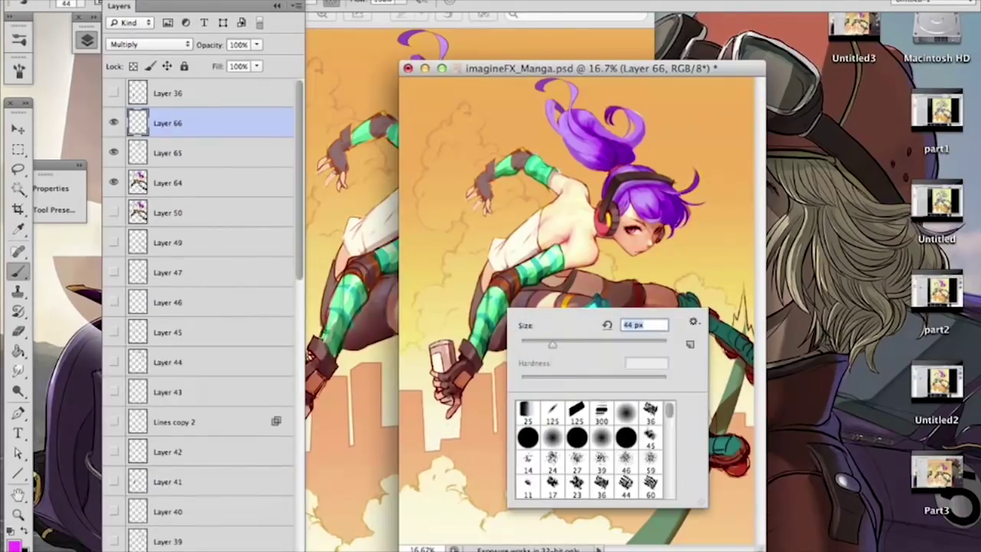
{"action": "key", "text": "Return"}
{"action": "left_click_drag", "start_coordinate": [446, 348], "coordinate": [452, 367]}
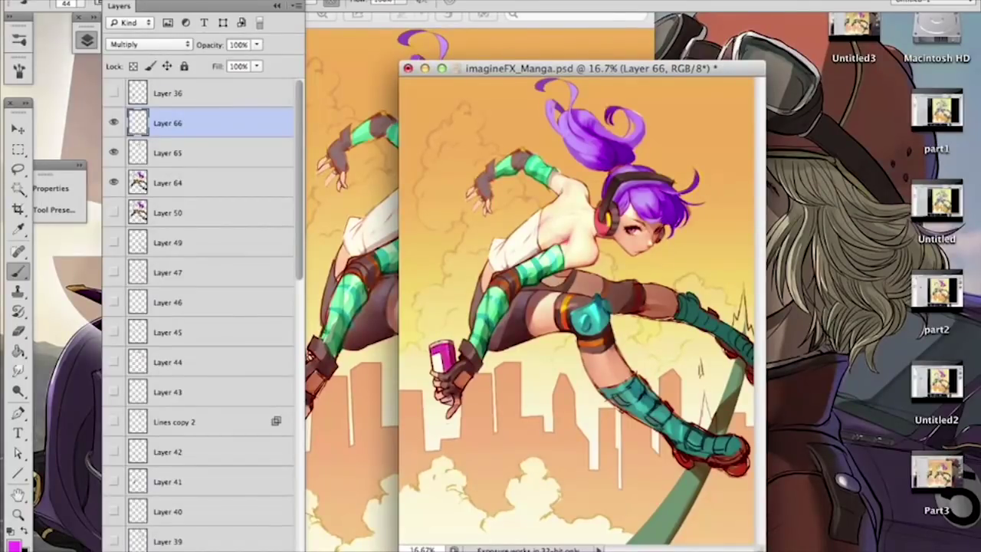
Step: Set the brush size to 32 px and paint the can's lower end below the gloved fingers magenta
{"action": "right_click", "coordinate": [573, 312]}
{"action": "type", "text": "32"}
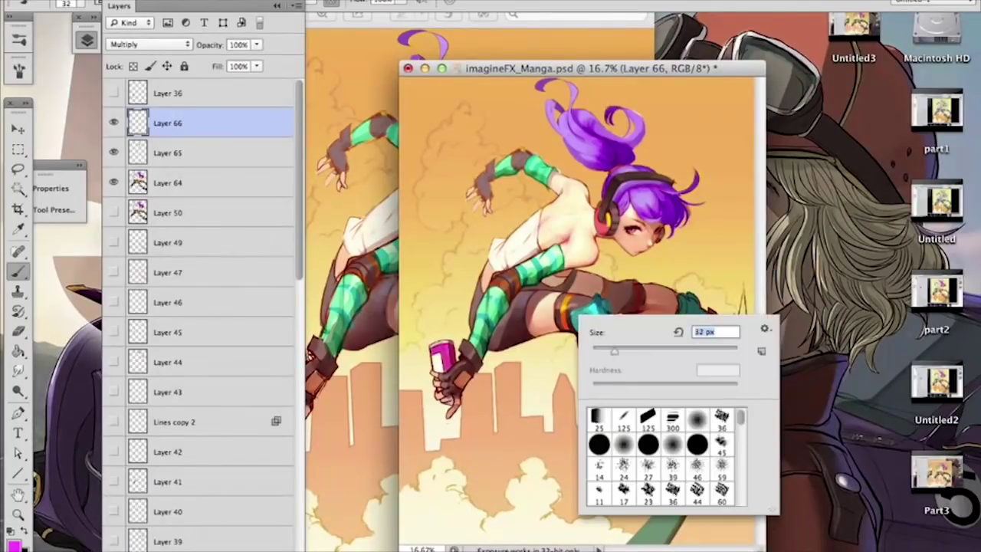
{"action": "key", "text": "Return"}
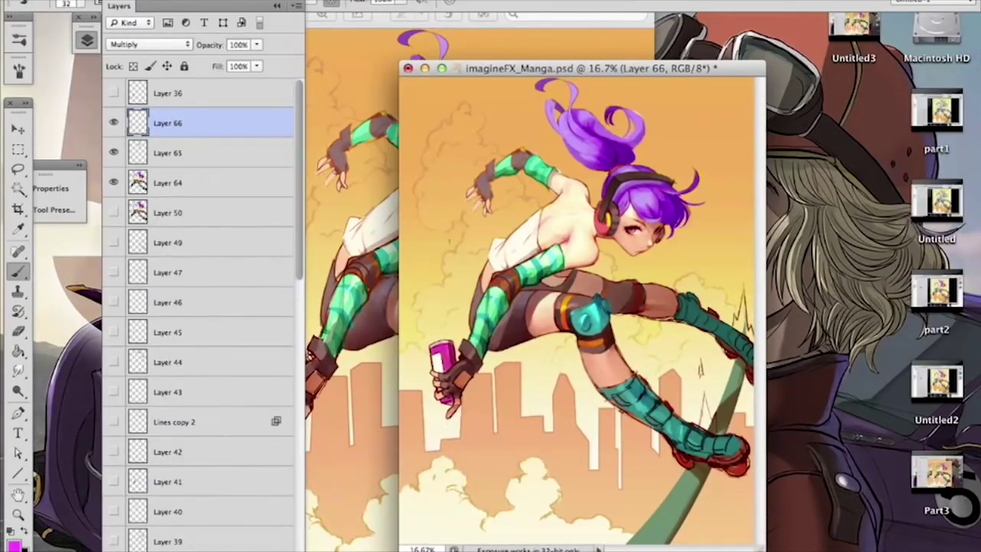
Step: Add a new Normal layer above the Multiply layer and sample the headphones' dark brown
{"action": "left_click", "coordinate": [417, 369], "text": "alt"}
{"action": "left_click", "coordinate": [272, 550]}
{"action": "left_click", "coordinate": [621, 178], "text": "alt"}
Step: Set the brush size to 15 px and touch up the angled corner of the headphones' headband
{"action": "scroll", "coordinate": [613, 270], "scroll_direction": "up", "scroll_amount": 4}
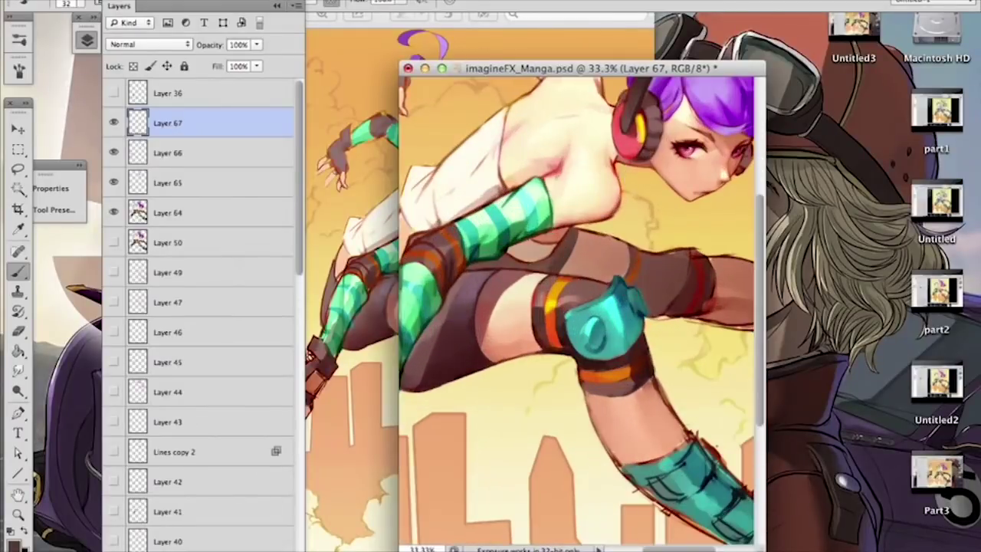
{"action": "scroll", "coordinate": [614, 269], "scroll_direction": "up", "scroll_amount": 1}
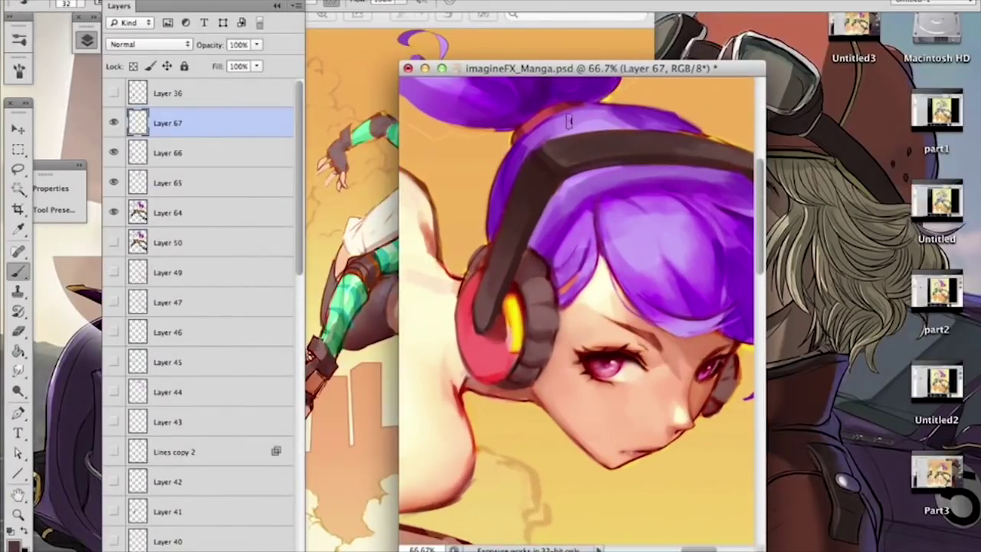
{"action": "right_click", "coordinate": [568, 139]}
{"action": "key", "text": "bracketleft"}
{"action": "left_click", "coordinate": [553, 154]}
{"action": "right_click", "coordinate": [611, 155]}
{"action": "left_click_drag", "start_coordinate": [665, 177], "coordinate": [658, 177]}
{"action": "left_click", "coordinate": [568, 160]}
{"action": "left_click", "coordinate": [538, 146]}
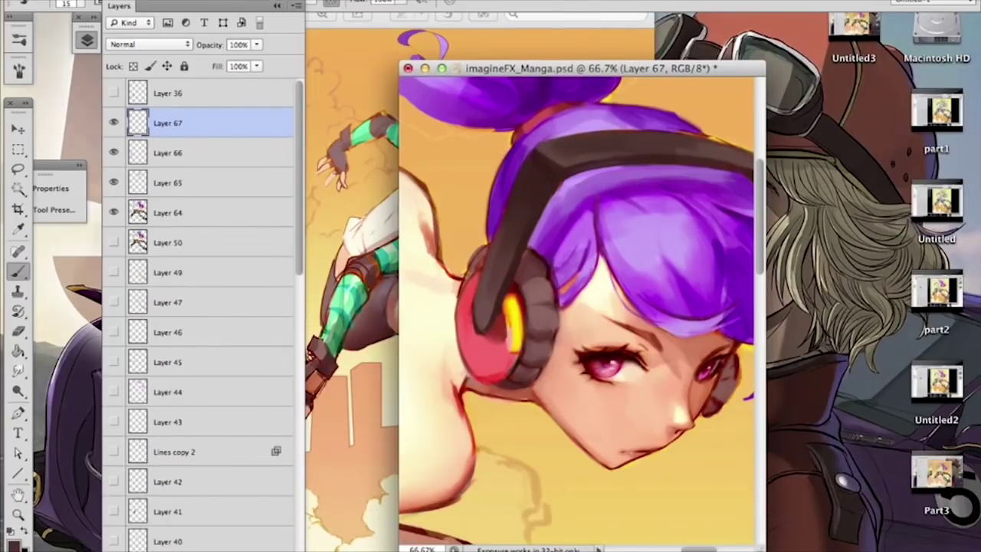
Step: Reduce the brush size and touch up the headphone ear cup around its yellow stripe using colours sampled from it
{"action": "scroll", "coordinate": [516, 188], "scroll_direction": "down", "scroll_amount": 3}
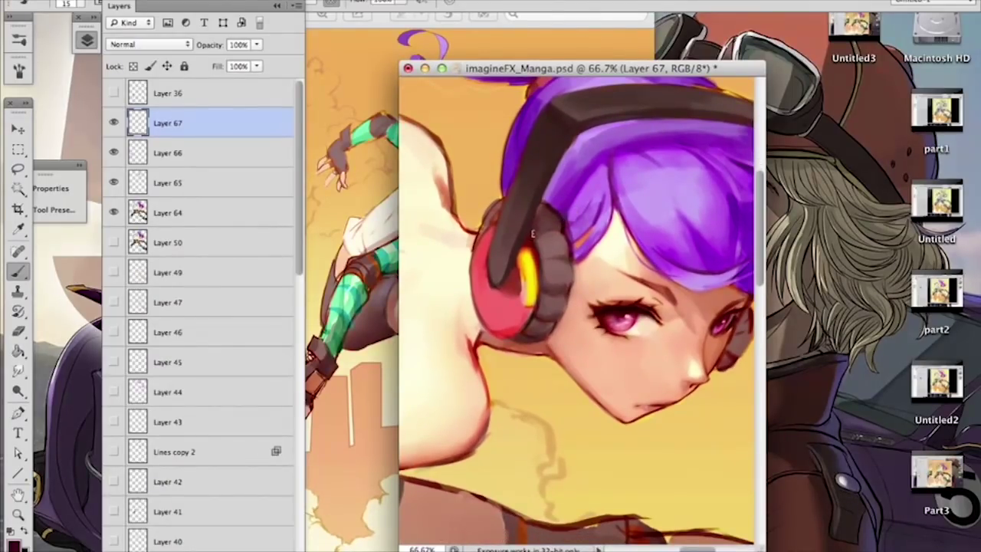
{"action": "left_click", "coordinate": [563, 224]}
{"action": "right_click", "coordinate": [545, 209]}
{"action": "left_click_drag", "start_coordinate": [607, 235], "coordinate": [600, 235]}
{"action": "left_click", "coordinate": [542, 212]}
{"action": "left_click", "coordinate": [537, 269], "text": "alt"}
{"action": "left_click_drag", "start_coordinate": [536, 253], "coordinate": [537, 285]}
{"action": "left_click", "coordinate": [508, 289], "text": "alt"}
Step: Sample the reddish tone at the bare shoulder's lower edge, enlarge the brush and paint along that edge beside the sleeve
{"action": "left_click_drag", "start_coordinate": [521, 407], "coordinate": [611, 281]}
{"action": "left_click_drag", "start_coordinate": [619, 223], "coordinate": [488, 402]}
{"action": "left_click_drag", "start_coordinate": [552, 394], "coordinate": [549, 277]}
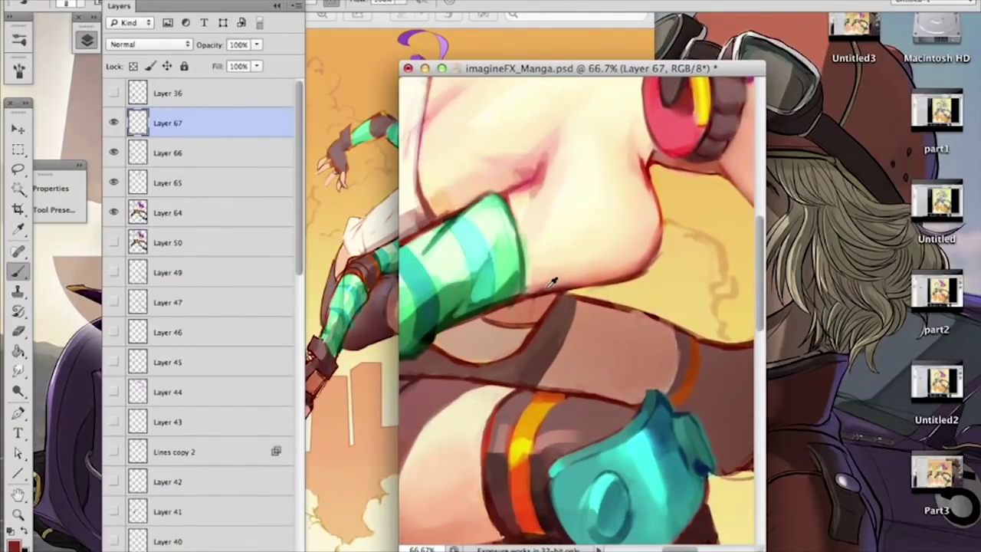
{"action": "left_click", "coordinate": [552, 282], "text": "alt"}
{"action": "right_click", "coordinate": [579, 281]}
{"action": "left_click_drag", "start_coordinate": [601, 312], "coordinate": [607, 313]}
{"action": "left_click_drag", "start_coordinate": [536, 291], "coordinate": [596, 285]}
{"action": "key", "text": "super+minus"}
{"action": "key", "text": "super+minus"}
{"action": "left_click_drag", "start_coordinate": [543, 255], "coordinate": [626, 280]}
{"action": "left_click_drag", "start_coordinate": [561, 309], "coordinate": [631, 280]}
{"action": "key", "text": "super+z"}
{"action": "right_click", "coordinate": [632, 277]}
{"action": "left_click_drag", "start_coordinate": [655, 317], "coordinate": [670, 316]}
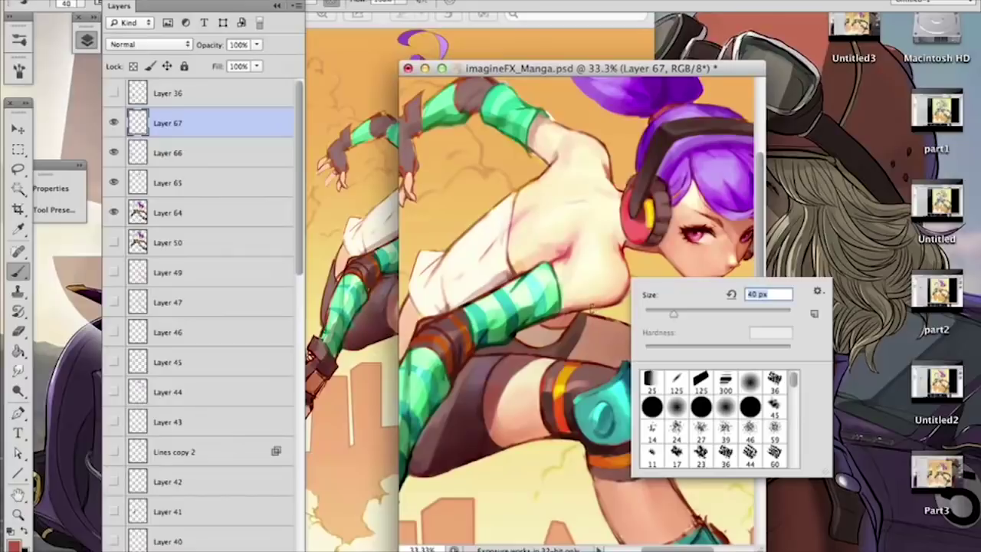
{"action": "left_click", "coordinate": [578, 303]}
{"action": "left_click_drag", "start_coordinate": [578, 304], "coordinate": [636, 281]}
{"action": "key", "text": "super+z"}
Step: Set the brush size to 21 px and touch up the bare shoulder's lower edge
{"action": "right_click", "coordinate": [643, 247]}
{"action": "left_click_drag", "start_coordinate": [686, 302], "coordinate": [672, 302]}
{"action": "left_click", "coordinate": [593, 305]}
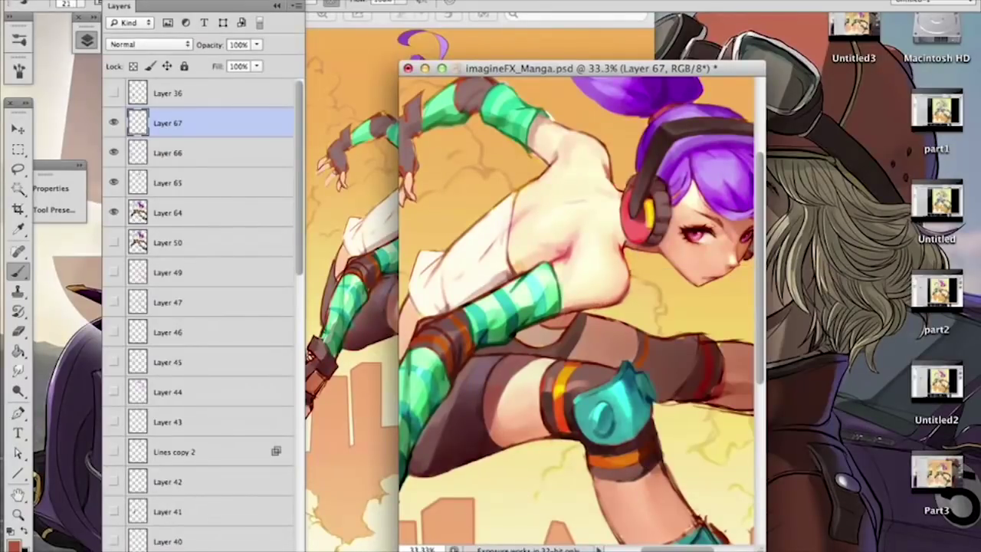
{"action": "left_click_drag", "start_coordinate": [659, 334], "coordinate": [648, 345]}
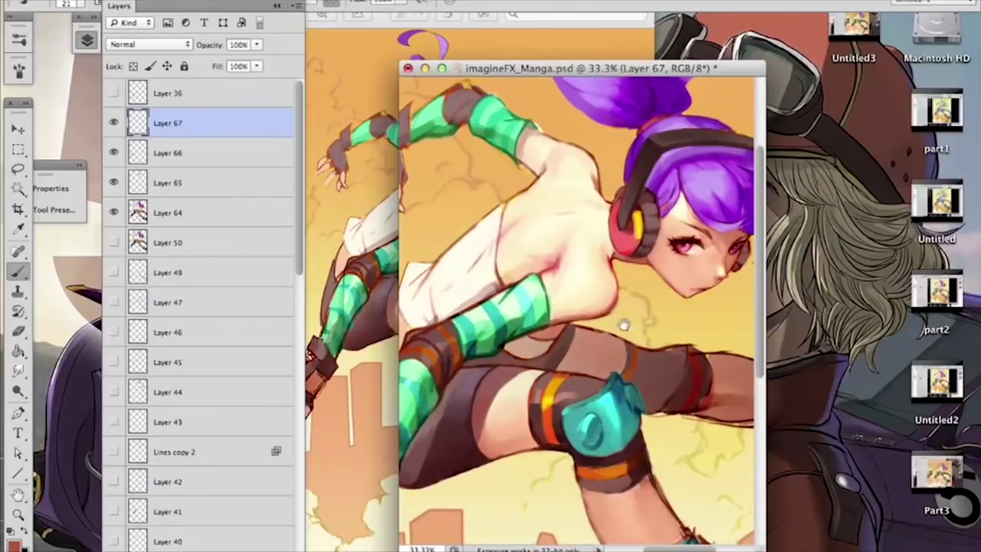
{"action": "left_click_drag", "start_coordinate": [550, 421], "coordinate": [655, 297]}
{"action": "left_click_drag", "start_coordinate": [595, 273], "coordinate": [575, 295]}
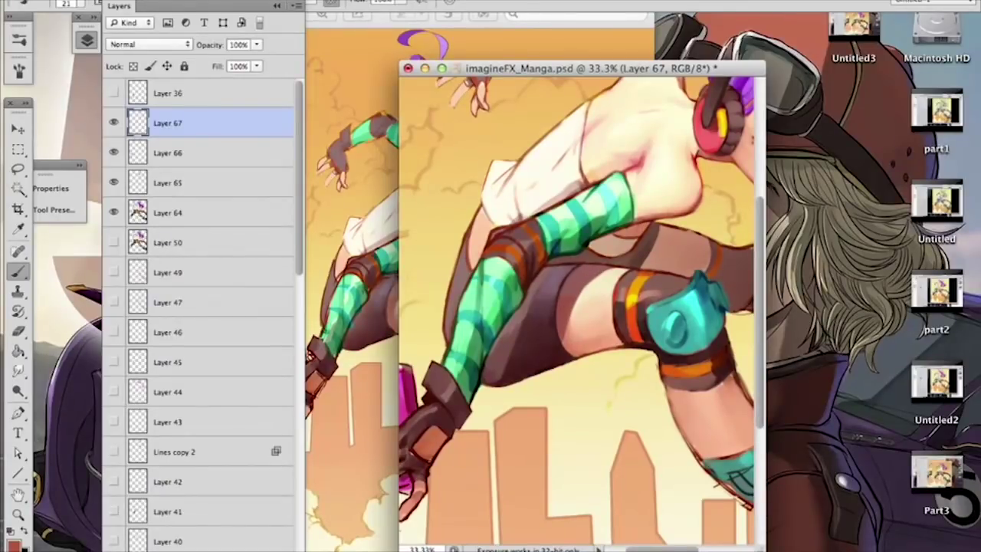
{"action": "left_click_drag", "start_coordinate": [606, 291], "coordinate": [552, 309]}
{"action": "left_click_drag", "start_coordinate": [549, 363], "coordinate": [585, 326]}
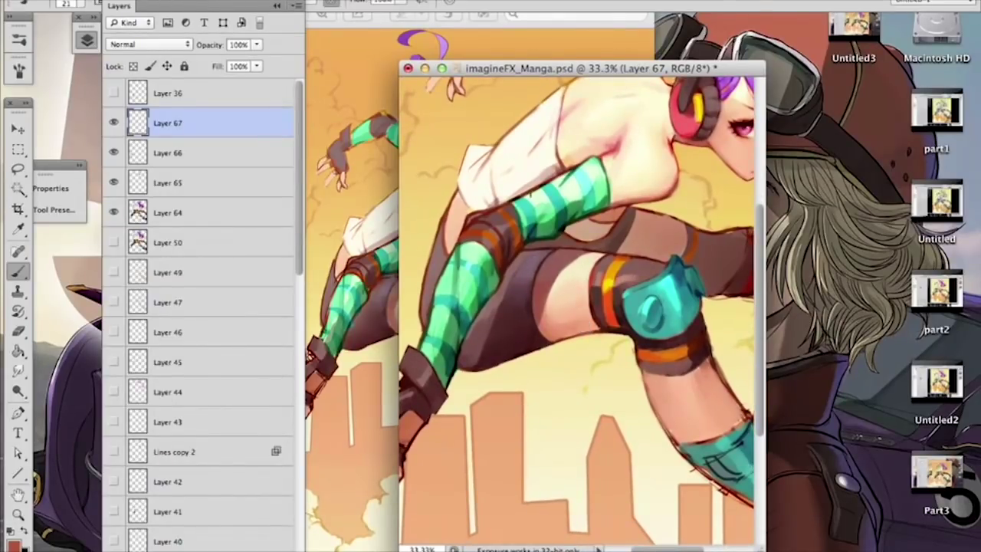
{"action": "left_click", "coordinate": [609, 280], "text": "alt"}
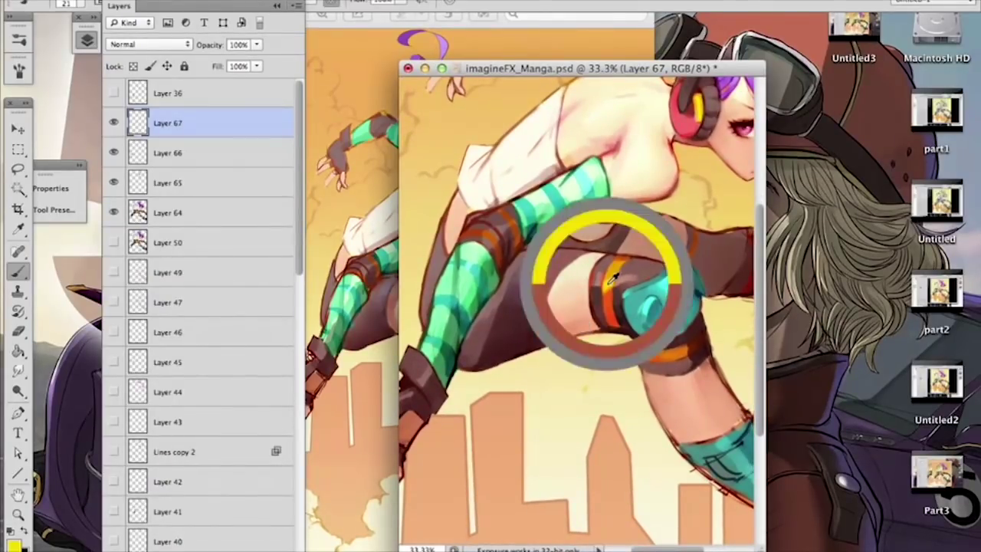
{"action": "left_click_drag", "start_coordinate": [546, 272], "coordinate": [545, 220]}
{"action": "left_click_drag", "start_coordinate": [537, 235], "coordinate": [556, 230]}
{"action": "key", "text": "super+alt+z"}
{"action": "key", "text": "super+alt+z"}
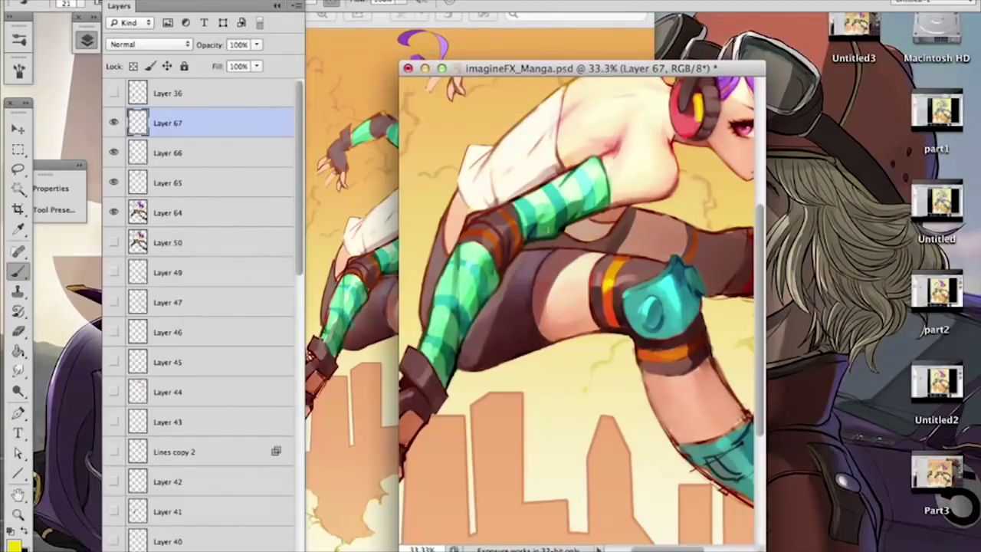
{"action": "left_click_drag", "start_coordinate": [585, 280], "coordinate": [601, 337]}
{"action": "key", "text": "super+minus"}
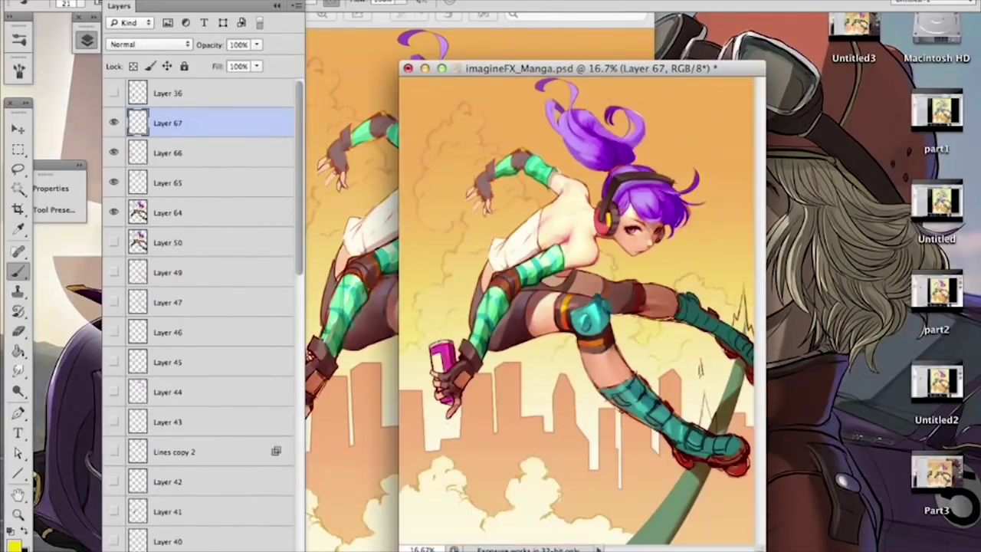
{"action": "left_click", "coordinate": [594, 329], "text": "alt"}
{"action": "mouse_move", "coordinate": [558, 173]}
{"action": "left_mouse_down"}
{"action": "mouse_move", "coordinate": [560, 217]}
{"action": "mouse_move", "coordinate": [553, 202]}
{"action": "left_mouse_up"}
{"action": "key", "text": "super+z"}
{"action": "left_click_drag", "start_coordinate": [523, 268], "coordinate": [574, 256]}
{"action": "key", "text": "super+z"}
{"action": "mouse_move", "coordinate": [544, 289]}
{"action": "left_mouse_down"}
{"action": "mouse_move", "coordinate": [517, 306]}
{"action": "mouse_move", "coordinate": [540, 285]}
{"action": "left_mouse_up"}
{"action": "key", "text": "super+z"}
{"action": "key", "text": "super+z"}
{"action": "mouse_move", "coordinate": [460, 107]}
{"action": "left_mouse_down"}
{"action": "mouse_move", "coordinate": [613, 100]}
{"action": "mouse_move", "coordinate": [688, 206]}
{"action": "left_mouse_up"}
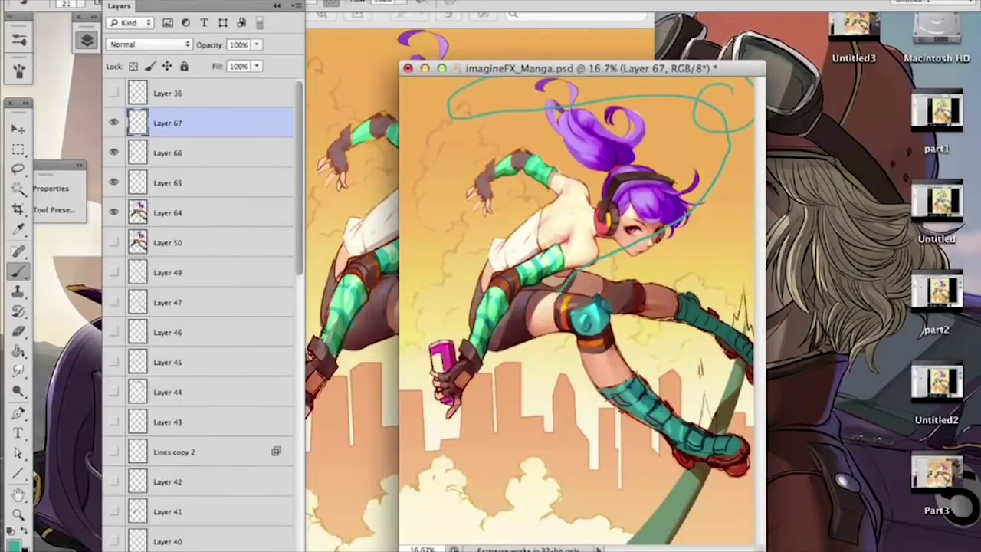
{"action": "key", "text": "super+z"}
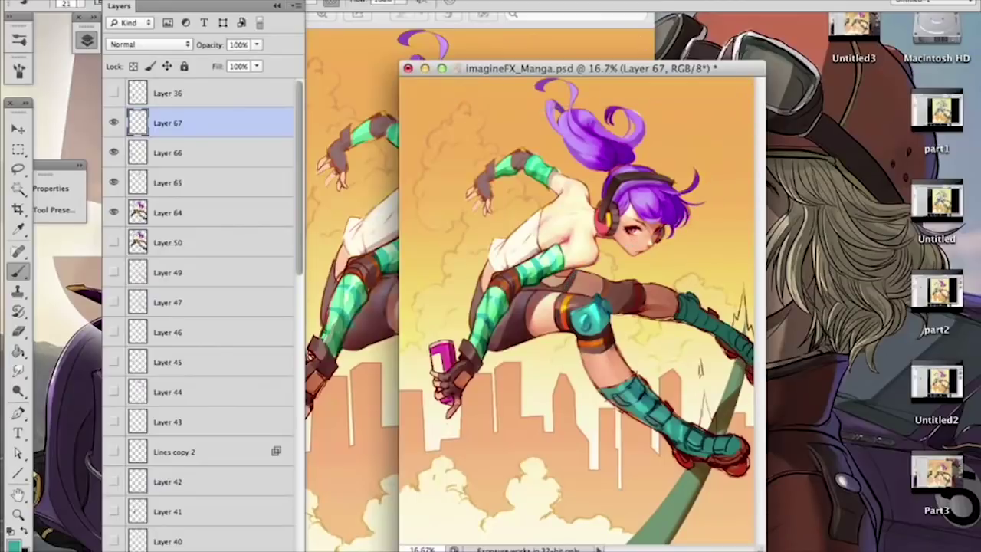
Step: Preview the painting in greyscale proof colours to examine its light and dark values, and return to the colour view
{"action": "key", "text": "super+plus"}
{"action": "key", "text": "super+plus"}
{"action": "left_click_drag", "start_coordinate": [554, 250], "coordinate": [580, 267]}
{"action": "key", "text": "super+minus"}
{"action": "key", "text": "super+minus"}
{"action": "key", "text": "super+y"}
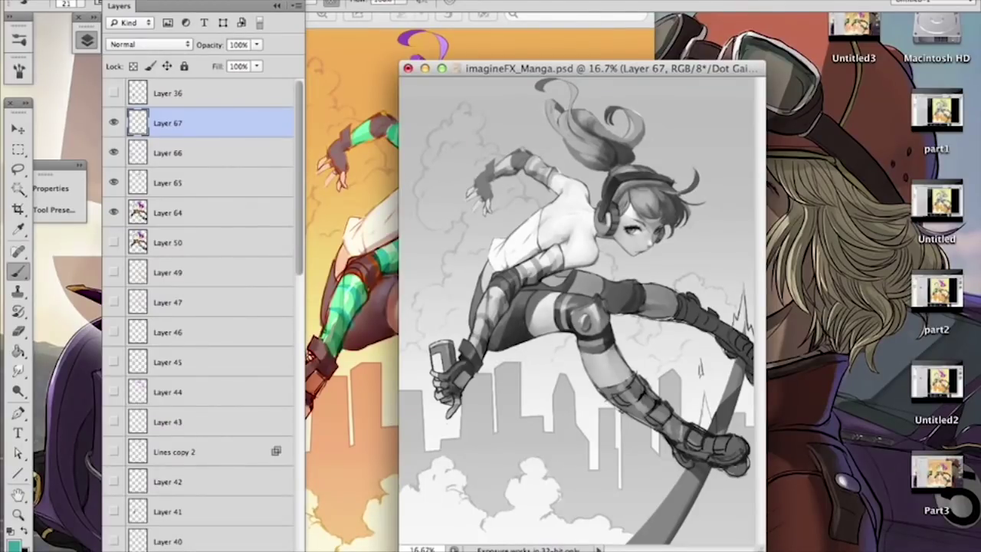
{"action": "mouse_move", "coordinate": [511, 381]}
{"action": "left_mouse_down"}
{"action": "mouse_move", "coordinate": [538, 372]}
{"action": "mouse_move", "coordinate": [512, 337]}
{"action": "mouse_move", "coordinate": [516, 314]}
{"action": "left_mouse_up"}
{"action": "key", "text": "super+z"}
{"action": "key", "text": "super+z"}
{"action": "key", "text": "super+y"}
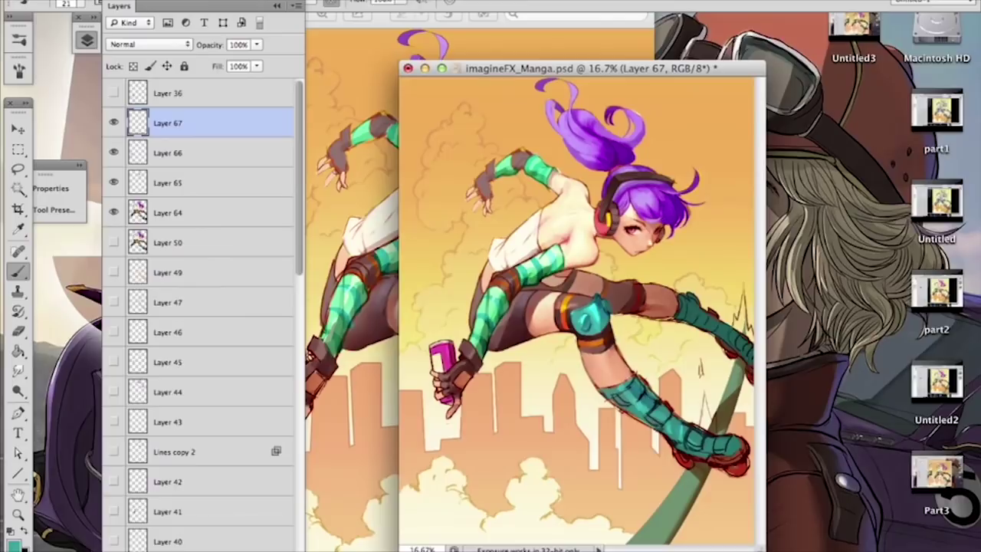
Step: Set the brush size to 16 px and touch up the corner of the headphones' headband
{"action": "key", "text": "super+equal"}
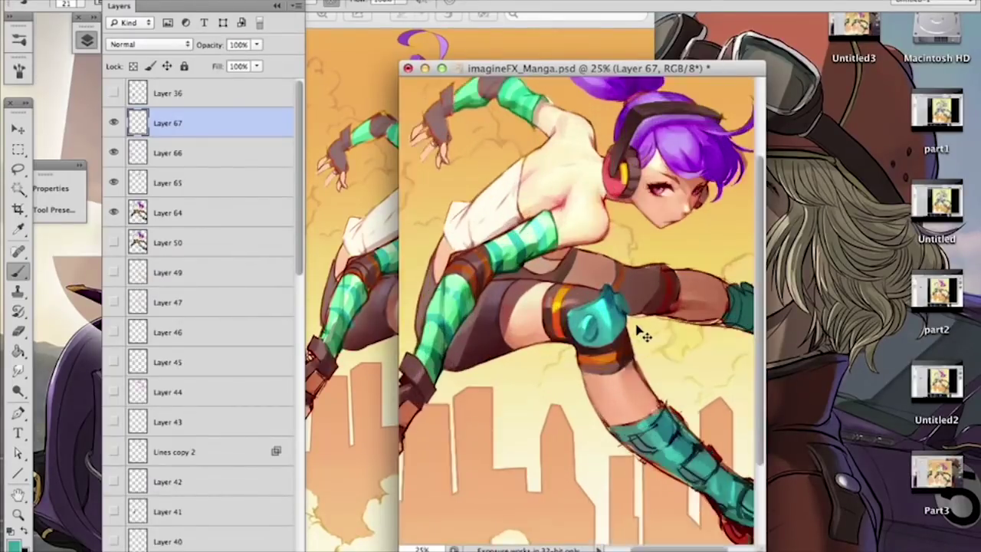
{"action": "key", "text": "super+equal"}
{"action": "key", "text": "super+equal"}
{"action": "key", "text": "super+equal"}
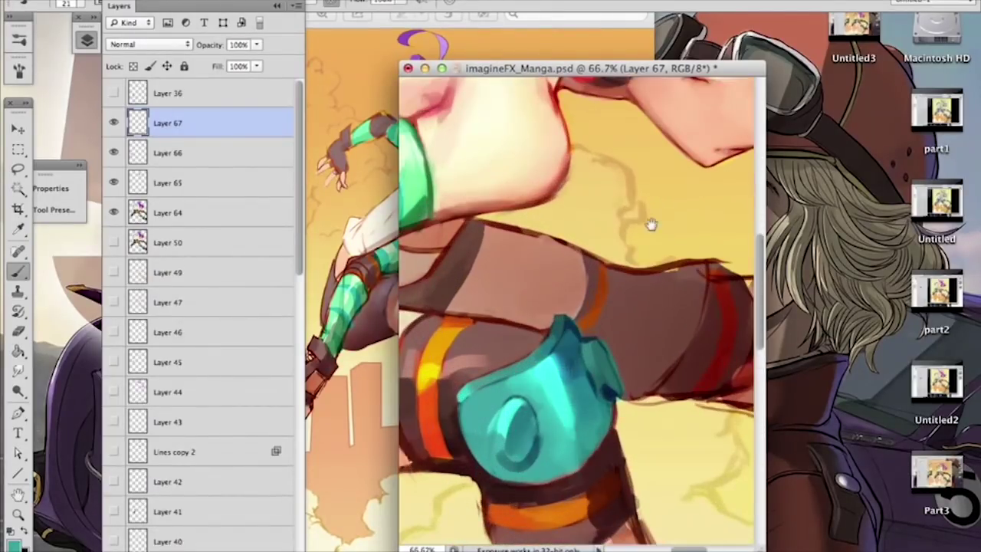
{"action": "left_click_drag", "start_coordinate": [606, 301], "coordinate": [594, 358]}
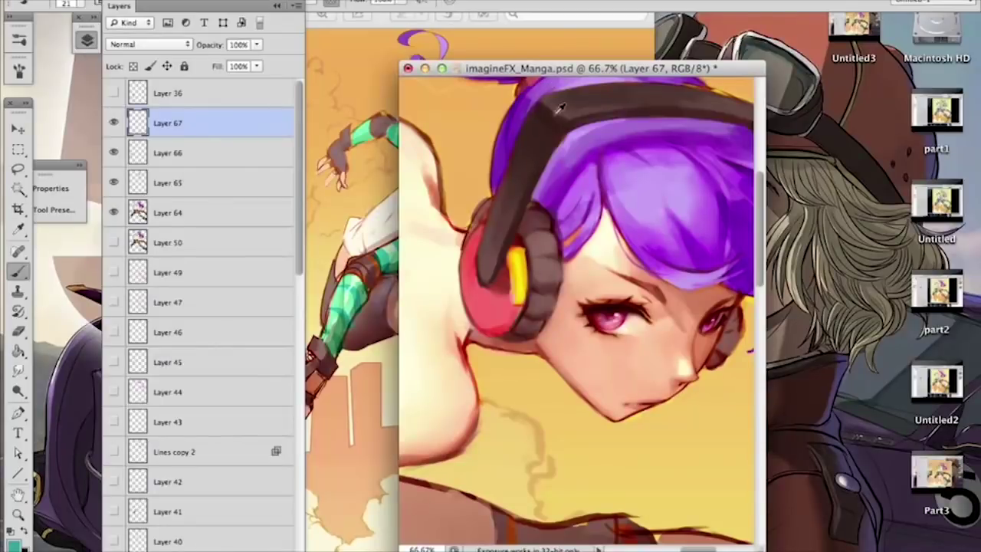
{"action": "right_click", "coordinate": [592, 123]}
{"action": "left_click_drag", "start_coordinate": [628, 148], "coordinate": [625, 148]}
{"action": "left_click", "coordinate": [541, 106]}
Step: Touch up the yellow stripe on the headphone ear cup with yellow sampled from it
{"action": "left_click_drag", "start_coordinate": [554, 213], "coordinate": [591, 180]}
{"action": "left_click", "coordinate": [552, 223], "text": "alt"}
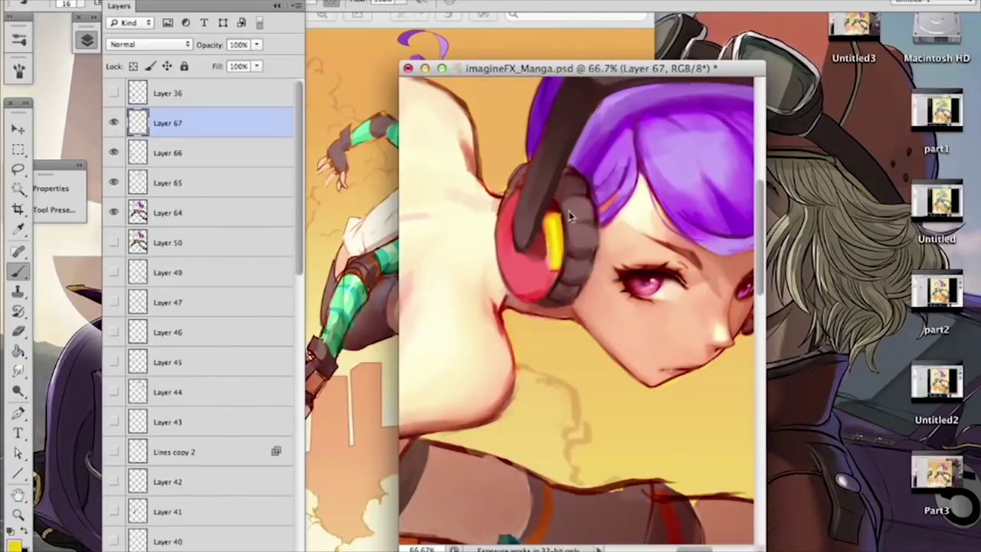
{"action": "right_click", "coordinate": [560, 196]}
{"action": "mouse_move", "coordinate": [549, 213]}
{"action": "left_mouse_down"}
{"action": "mouse_move", "coordinate": [557, 243]}
{"action": "mouse_move", "coordinate": [551, 214]}
{"action": "mouse_move", "coordinate": [533, 265]}
{"action": "mouse_move", "coordinate": [559, 235]}
{"action": "left_mouse_up"}
{"action": "left_click", "coordinate": [552, 211], "text": "alt"}
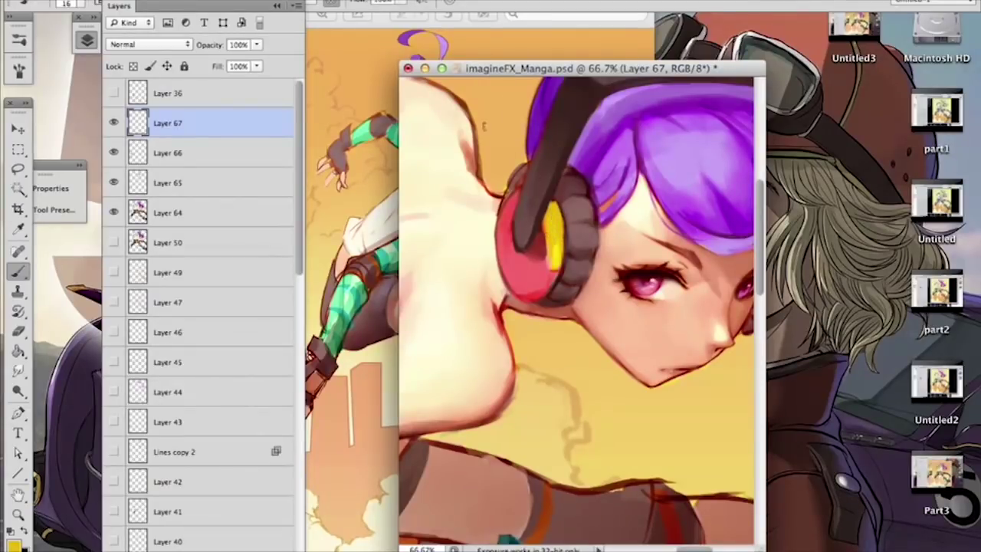
Step: Set the brush size to 10 px, add a yellow accent to the ear cup's rear edge and refine its yellow stripe
{"action": "right_click", "coordinate": [586, 161]}
{"action": "left_click_drag", "start_coordinate": [519, 191], "coordinate": [509, 197]}
{"action": "left_click", "coordinate": [531, 187], "text": "alt"}
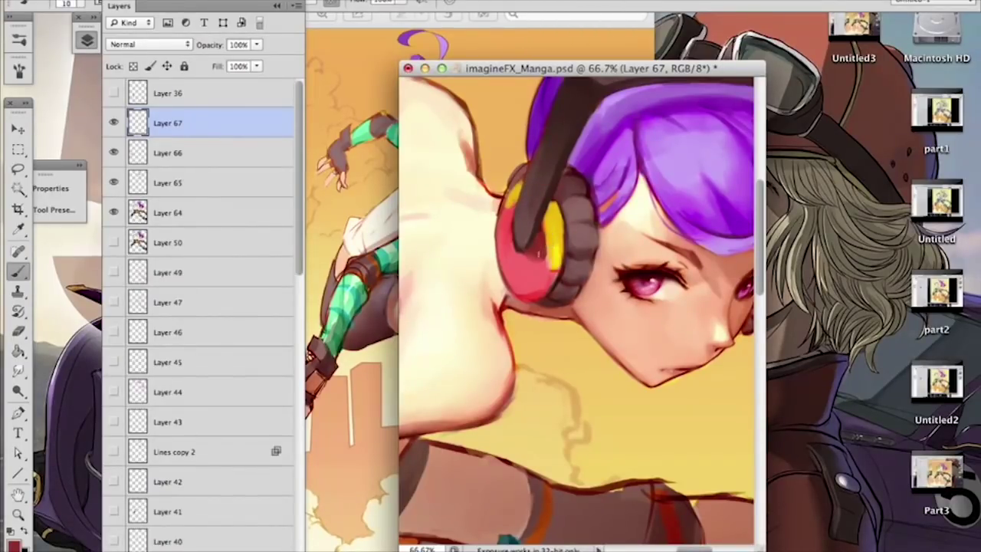
{"action": "left_click", "coordinate": [553, 224], "text": "alt"}
{"action": "left_click_drag", "start_coordinate": [547, 219], "coordinate": [554, 272]}
{"action": "left_click", "coordinate": [558, 252], "text": "alt"}
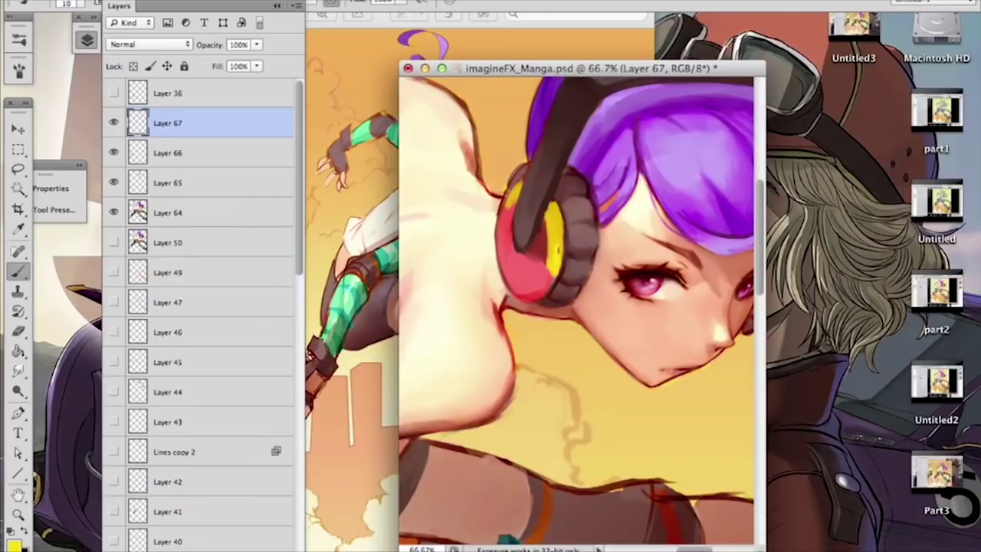
{"action": "key", "text": "super+minus"}
{"action": "key", "text": "super+minus"}
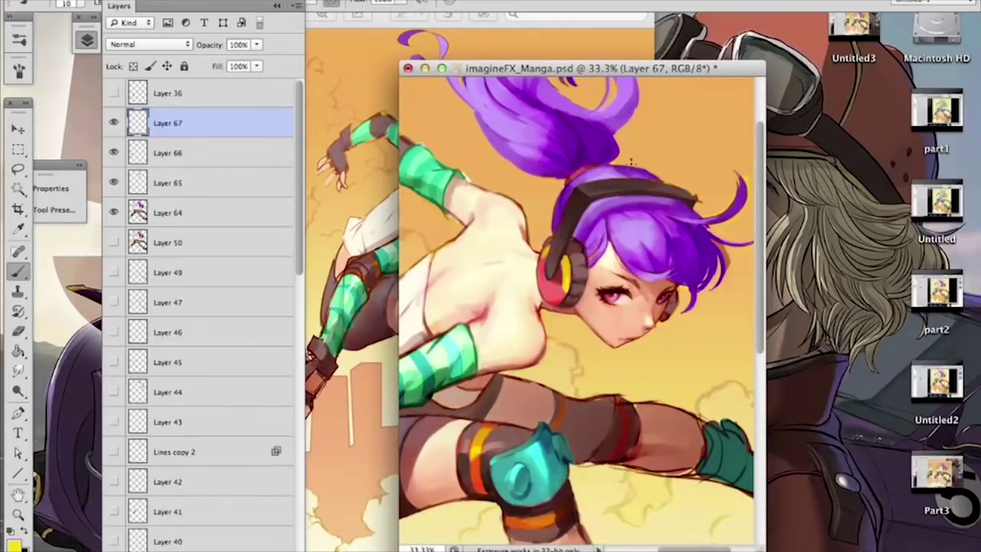
{"action": "key", "text": "super+minus"}
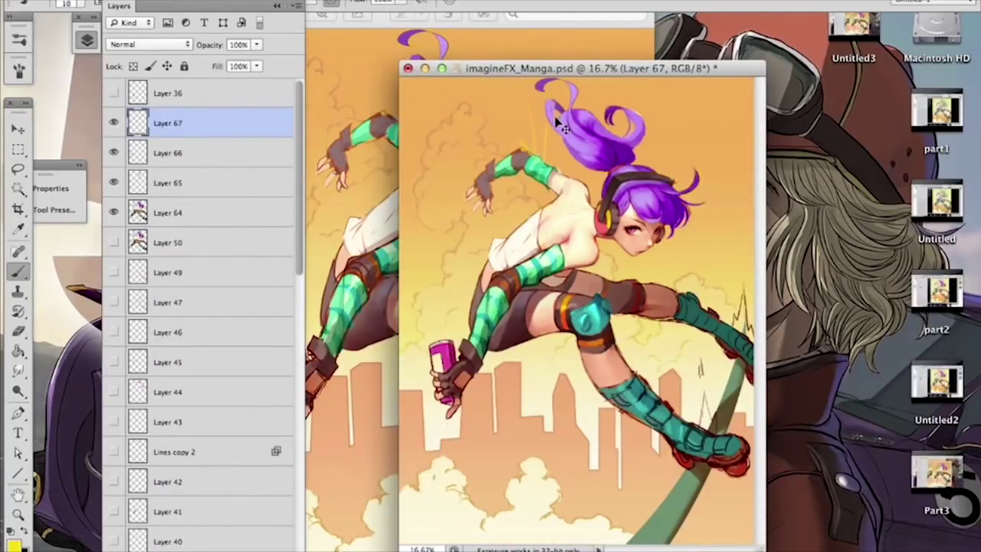
{"action": "left_click", "coordinate": [628, 154], "text": "alt"}
{"action": "mouse_move", "coordinate": [549, 105]}
{"action": "left_mouse_down"}
{"action": "mouse_move", "coordinate": [547, 169]}
{"action": "mouse_move", "coordinate": [557, 157]}
{"action": "left_mouse_up"}
{"action": "right_click", "coordinate": [581, 187]}
{"action": "left_click_drag", "start_coordinate": [624, 229], "coordinate": [648, 230]}
{"action": "left_click", "coordinate": [529, 246]}
{"action": "left_click_drag", "start_coordinate": [568, 264], "coordinate": [603, 241]}
{"action": "key", "text": "super+alt+z"}
{"action": "key", "text": "super+alt+z"}
{"action": "key", "text": "super+alt+z"}
{"action": "mouse_move", "coordinate": [540, 159]}
{"action": "left_mouse_down"}
{"action": "mouse_move", "coordinate": [537, 181]}
{"action": "mouse_move", "coordinate": [554, 170]}
{"action": "left_mouse_up"}
{"action": "mouse_move", "coordinate": [553, 253]}
{"action": "left_mouse_down"}
{"action": "mouse_move", "coordinate": [574, 265]}
{"action": "mouse_move", "coordinate": [594, 257]}
{"action": "mouse_move", "coordinate": [571, 265]}
{"action": "mouse_move", "coordinate": [587, 252]}
{"action": "mouse_move", "coordinate": [594, 258]}
{"action": "mouse_move", "coordinate": [557, 273]}
{"action": "left_mouse_up"}
{"action": "left_click_drag", "start_coordinate": [546, 213], "coordinate": [546, 220]}
{"action": "key", "text": "super+z"}
{"action": "mouse_move", "coordinate": [480, 475]}
{"action": "left_mouse_down"}
{"action": "mouse_move", "coordinate": [464, 491]}
{"action": "mouse_move", "coordinate": [497, 473]}
{"action": "left_mouse_up"}
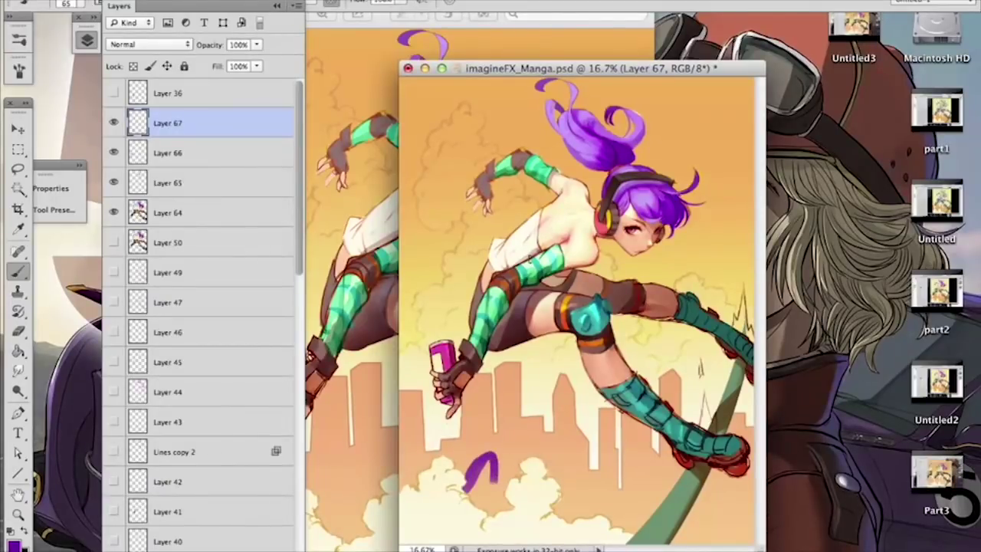
{"action": "key", "text": "super+z"}
{"action": "right_click", "coordinate": [644, 290]}
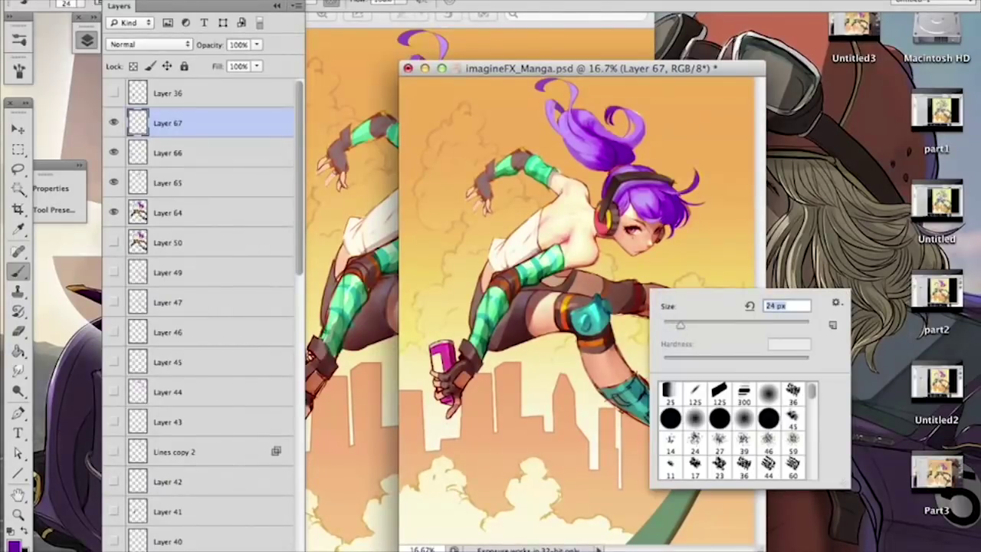
{"action": "key", "text": "Escape"}
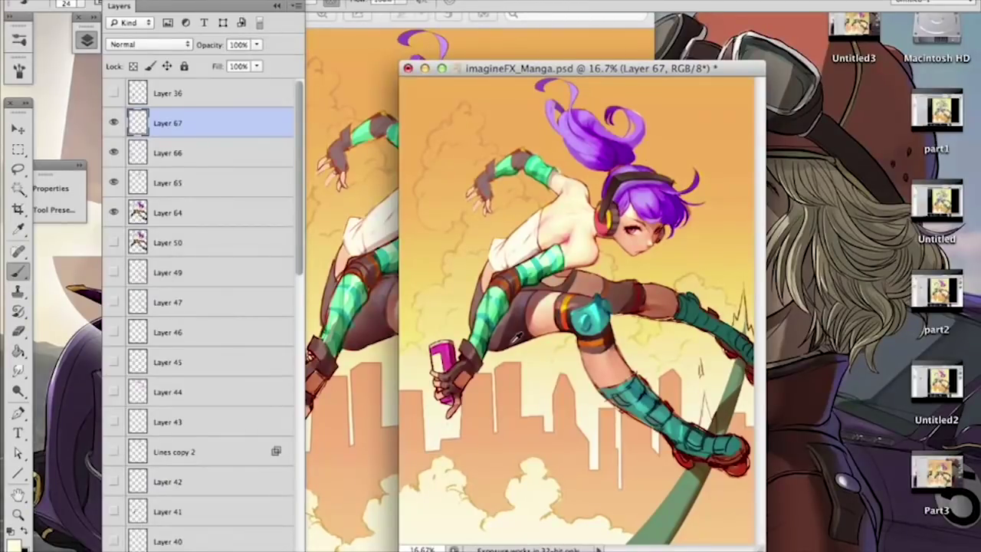
Step: Set the brush size to 38 px and touch up the dark shorts with a tone sampled from them
{"action": "left_click", "coordinate": [512, 342], "text": "alt"}
{"action": "right_click", "coordinate": [521, 329]}
{"action": "left_click_drag", "start_coordinate": [558, 368], "coordinate": [568, 368]}
{"action": "left_click", "coordinate": [512, 340]}
{"action": "left_click", "coordinate": [654, 286], "text": "alt"}
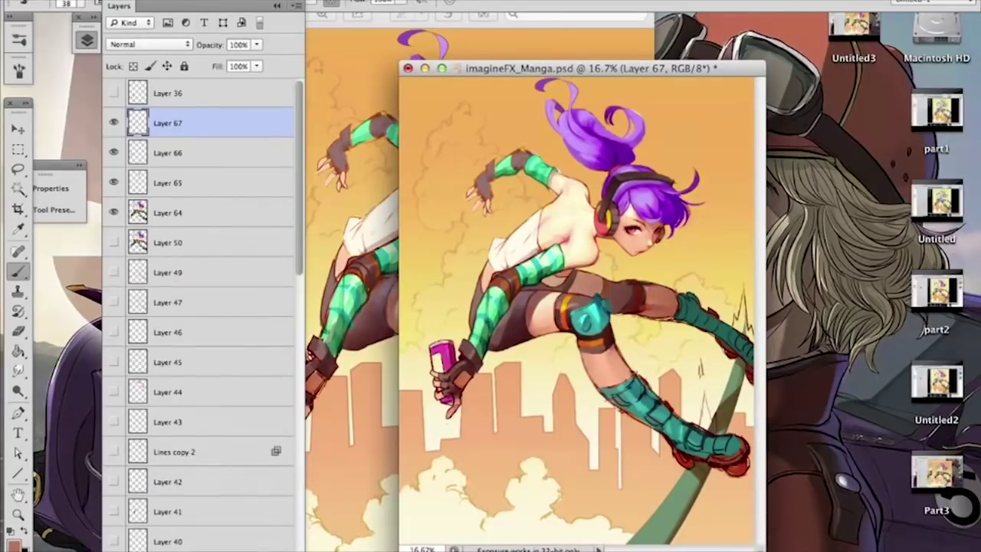
Step: Set the eraser size to 41 px and merge Layers 64 through 67 into one layer
{"action": "key", "text": "e"}
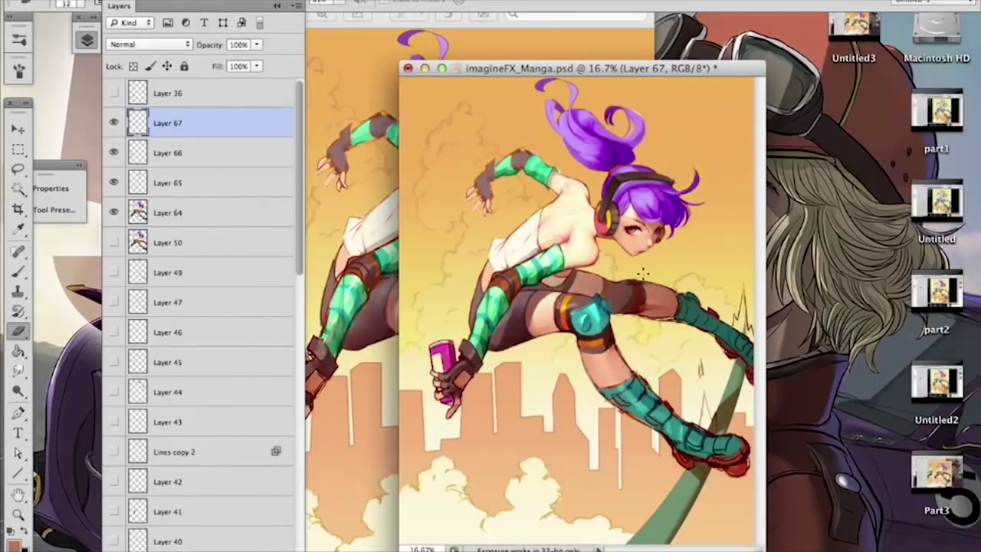
{"action": "right_click", "coordinate": [663, 269]}
{"action": "type", "text": "41"}
{"action": "key", "text": "Return"}
{"action": "left_click", "coordinate": [211, 213], "text": "shift"}
{"action": "key", "text": "ctrl+e"}
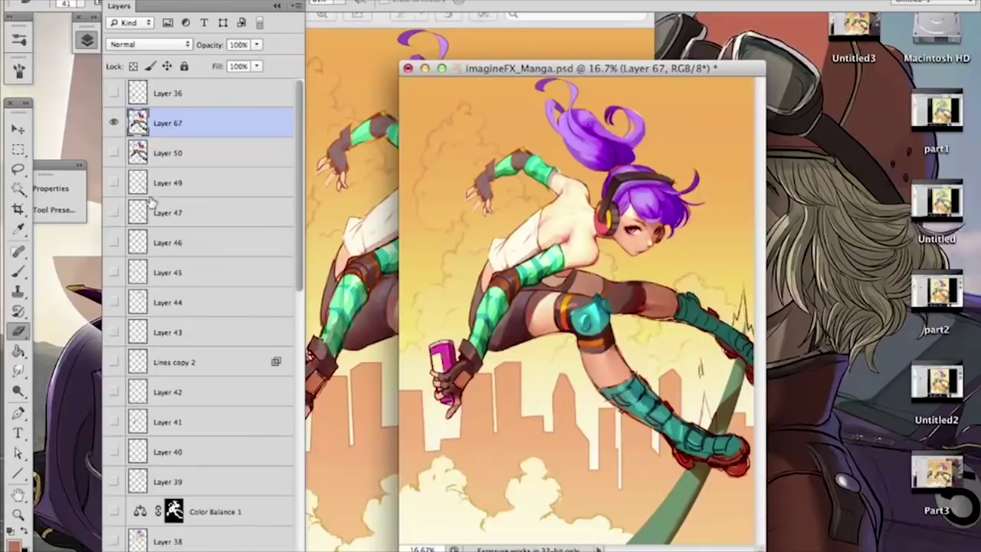
Step: Set the brush size to 59 px and repaint the ponytail with purples sampled from the hair
{"action": "left_click", "coordinate": [23, 275]}
{"action": "left_click", "coordinate": [615, 143], "text": "alt"}
{"action": "right_click", "coordinate": [629, 162]}
{"action": "left_click_drag", "start_coordinate": [677, 204], "coordinate": [693, 204]}
{"action": "left_click", "coordinate": [602, 145]}
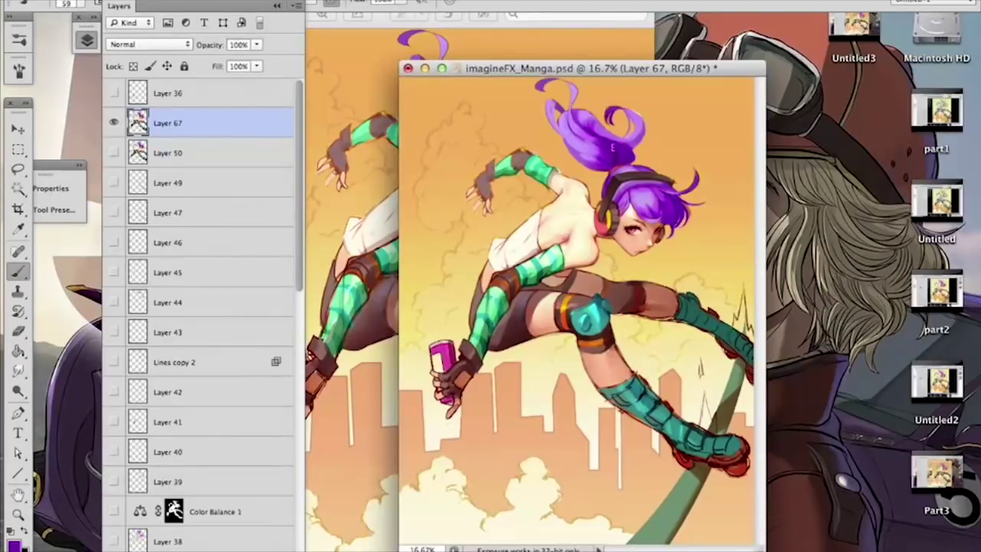
{"action": "left_click", "coordinate": [580, 131], "text": "alt"}
{"action": "left_click", "coordinate": [608, 136], "text": "alt"}
{"action": "left_click_drag", "start_coordinate": [581, 112], "coordinate": [590, 123]}
{"action": "left_click", "coordinate": [596, 158], "text": "alt"}
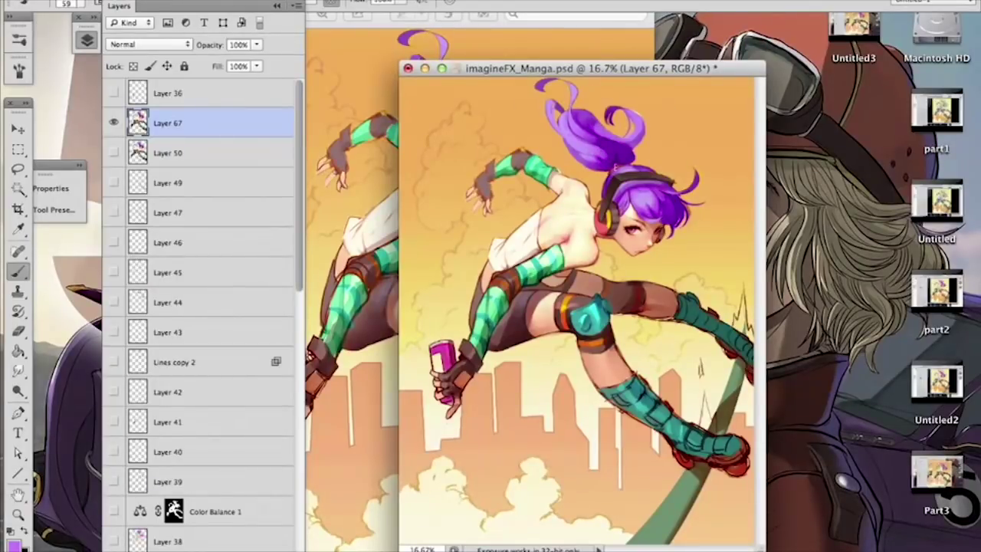
Step: Touch up the lower part of the ponytail with a 33 px brush and add a new layer above Layer 67
{"action": "right_click", "coordinate": [651, 112]}
{"action": "left_click", "coordinate": [697, 191]}
{"action": "left_click", "coordinate": [598, 152]}
{"action": "left_click", "coordinate": [648, 163], "text": "alt"}
{"action": "key", "text": "super+shift+alt+n"}
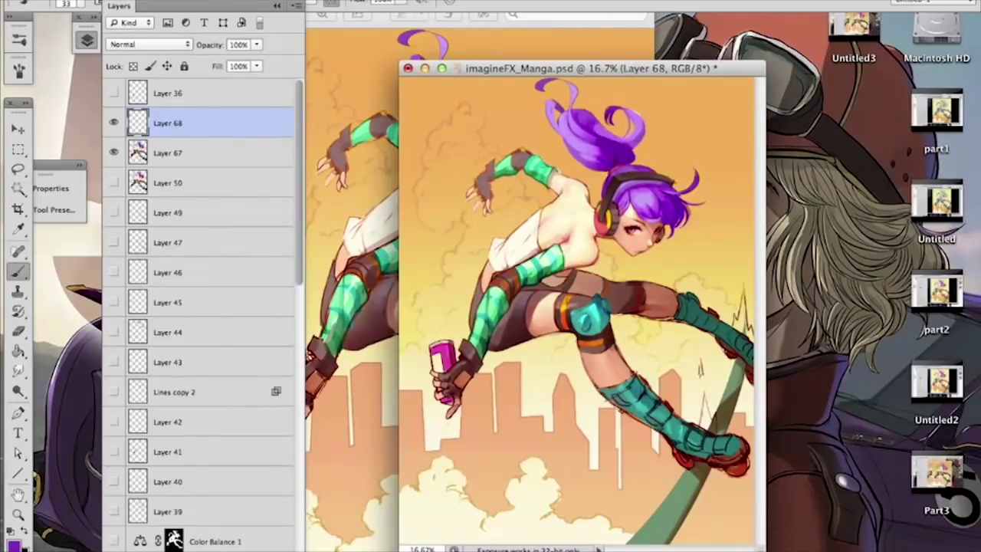
{"action": "left_click", "coordinate": [539, 302], "text": "alt"}
{"action": "right_click", "coordinate": [613, 259]}
{"action": "left_click_drag", "start_coordinate": [652, 295], "coordinate": [676, 294]}
{"action": "left_click", "coordinate": [653, 294]}
{"action": "left_click", "coordinate": [570, 263]}
{"action": "mouse_move", "coordinate": [566, 262]}
{"action": "left_mouse_down"}
{"action": "mouse_move", "coordinate": [593, 257]}
{"action": "mouse_move", "coordinate": [565, 266]}
{"action": "mouse_move", "coordinate": [580, 259]}
{"action": "mouse_move", "coordinate": [568, 257]}
{"action": "mouse_move", "coordinate": [570, 242]}
{"action": "mouse_move", "coordinate": [564, 256]}
{"action": "left_mouse_up"}
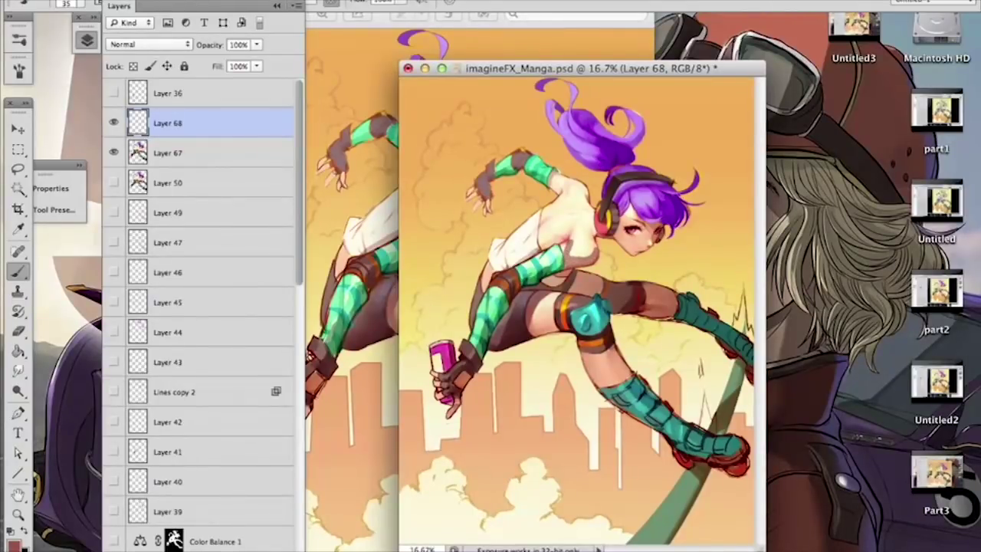
{"action": "mouse_move", "coordinate": [528, 327]}
{"action": "left_mouse_down"}
{"action": "mouse_move", "coordinate": [556, 321]}
{"action": "mouse_move", "coordinate": [529, 325]}
{"action": "mouse_move", "coordinate": [556, 333]}
{"action": "mouse_move", "coordinate": [543, 337]}
{"action": "left_mouse_up"}
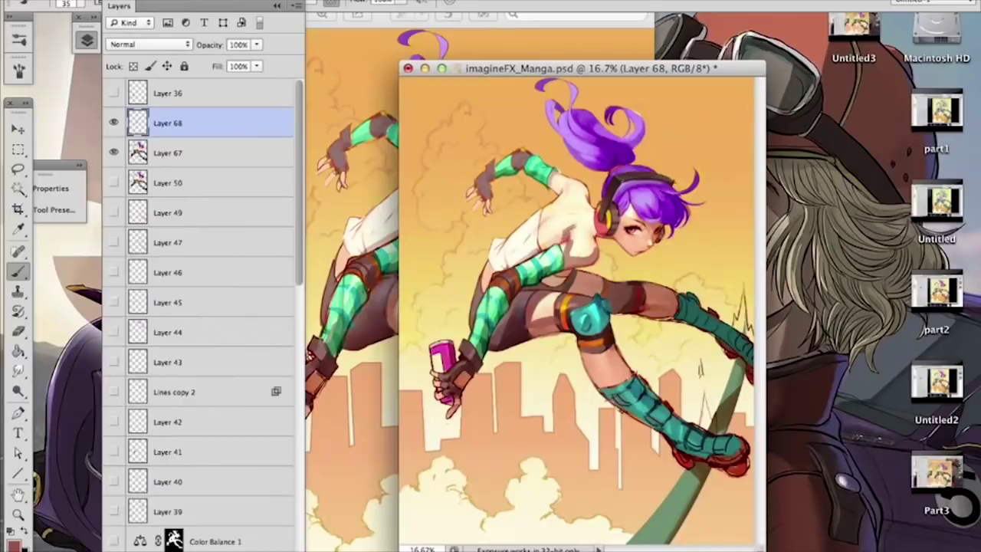
{"action": "key", "text": "super+z"}
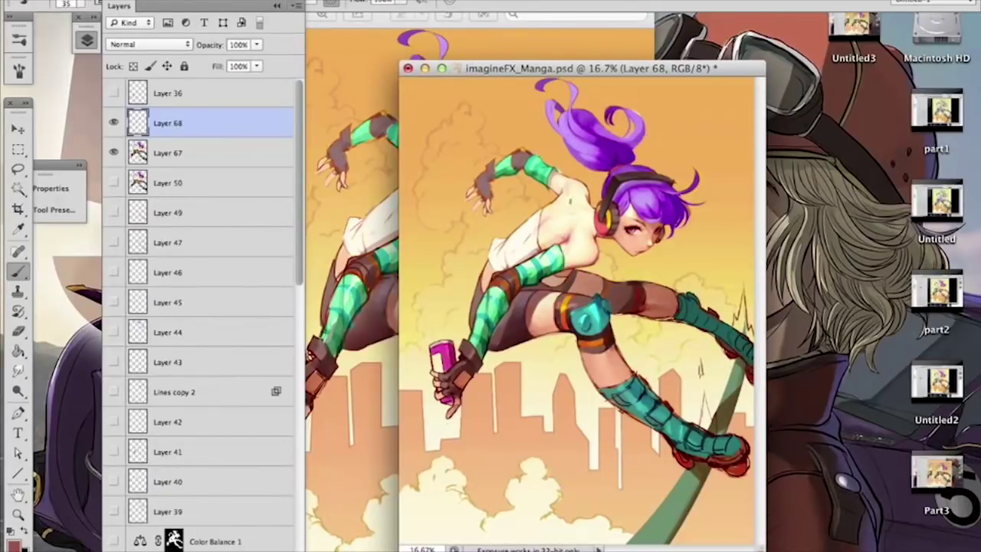
{"action": "left_click_drag", "start_coordinate": [566, 264], "coordinate": [582, 265]}
{"action": "key", "text": "super+z"}
{"action": "right_click", "coordinate": [628, 222]}
{"action": "left_click_drag", "start_coordinate": [668, 265], "coordinate": [683, 265]}
{"action": "mouse_move", "coordinate": [569, 247]}
{"action": "left_mouse_down"}
{"action": "mouse_move", "coordinate": [568, 263]}
{"action": "mouse_move", "coordinate": [581, 253]}
{"action": "left_mouse_up"}
{"action": "key", "text": "super+z"}
{"action": "key", "text": "super+z"}
Step: Sample purple from the ponytail and touch up its curled strand on the new layer
{"action": "left_click", "coordinate": [573, 240], "text": "alt"}
{"action": "left_click", "coordinate": [588, 115], "text": "alt"}
{"action": "right_click", "coordinate": [590, 117]}
{"action": "left_click", "coordinate": [635, 160]}
{"action": "left_click_drag", "start_coordinate": [553, 103], "coordinate": [551, 121]}
{"action": "left_click", "coordinate": [552, 103], "text": "alt"}
{"action": "left_click", "coordinate": [619, 106], "text": "alt"}
Step: Load the outline of Layer 67 as a selection and set the brush size to 70 px
{"action": "left_click", "coordinate": [147, 153], "text": "super"}
{"action": "right_click", "coordinate": [687, 178]}
{"action": "mouse_move", "coordinate": [725, 199]}
{"action": "left_mouse_down"}
{"action": "mouse_move", "coordinate": [745, 194]}
{"action": "mouse_move", "coordinate": [690, 202]}
{"action": "mouse_move", "coordinate": [689, 222]}
{"action": "mouse_move", "coordinate": [590, 262]}
{"action": "left_mouse_up"}
{"action": "key", "text": "super+equal"}
{"action": "key", "text": "super+equal"}
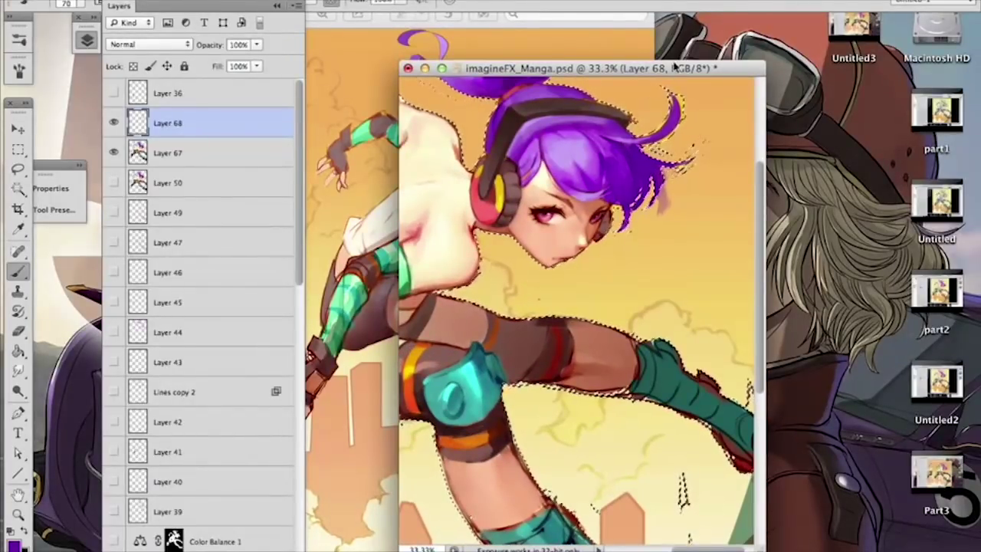
Step: Set the brush size to 26 px and refine the fringe with dark and bright purples sampled from the hair
{"action": "right_click", "coordinate": [684, 177]}
{"action": "left_click_drag", "start_coordinate": [713, 202], "coordinate": [710, 200]}
{"action": "left_click", "coordinate": [693, 153]}
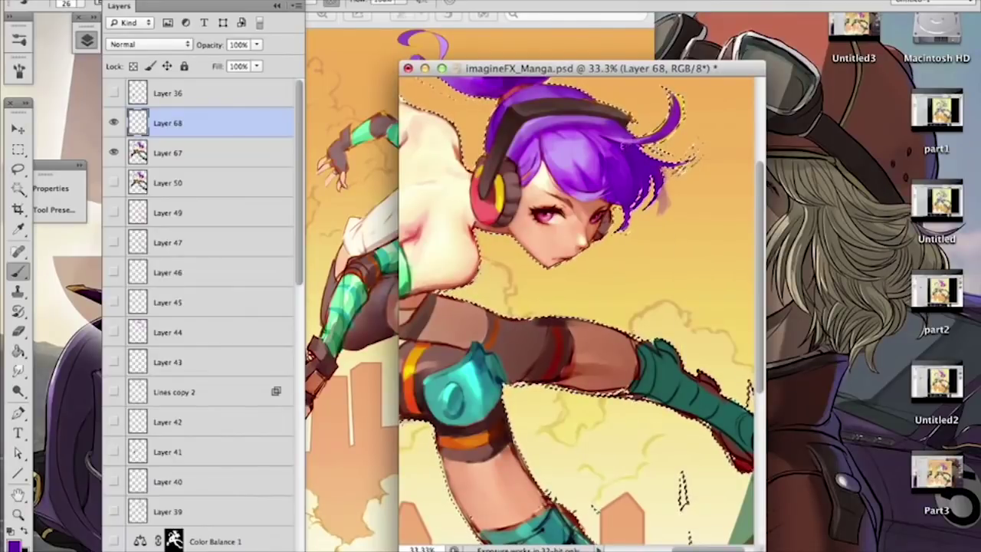
{"action": "left_click", "coordinate": [611, 143], "text": "alt"}
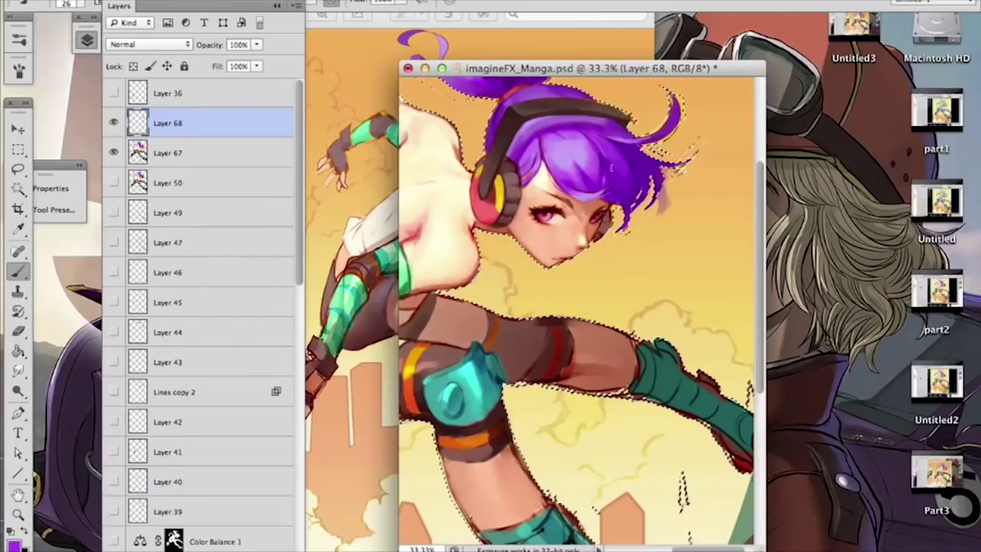
{"action": "left_click", "coordinate": [611, 161], "text": "alt"}
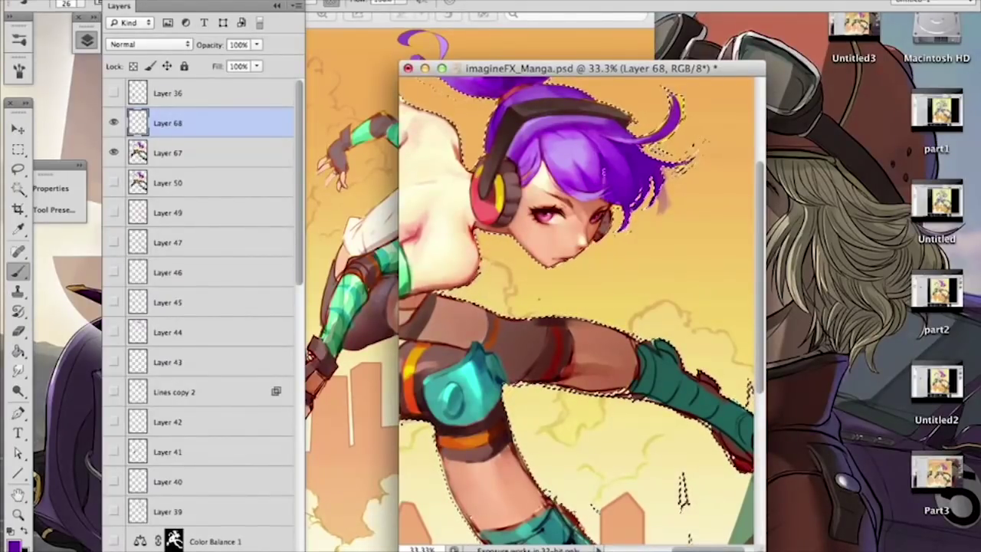
{"action": "left_click", "coordinate": [613, 170], "text": "alt"}
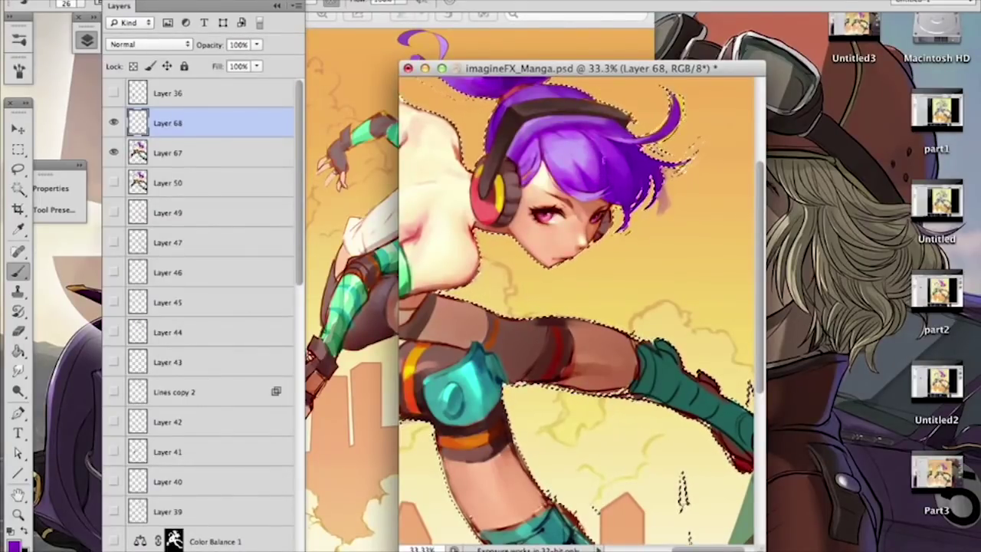
{"action": "left_click", "coordinate": [611, 161], "text": "alt"}
{"action": "left_click", "coordinate": [632, 178], "text": "alt"}
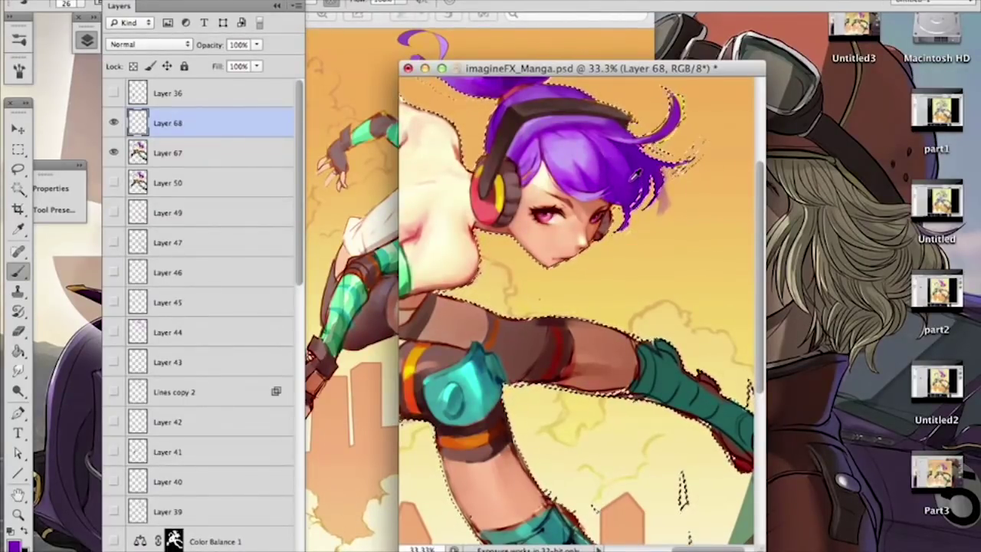
Step: Set the brush size to 14 px and touch up the outer strands of the fringe
{"action": "right_click", "coordinate": [616, 143]}
{"action": "left_click_drag", "start_coordinate": [668, 182], "coordinate": [660, 182]}
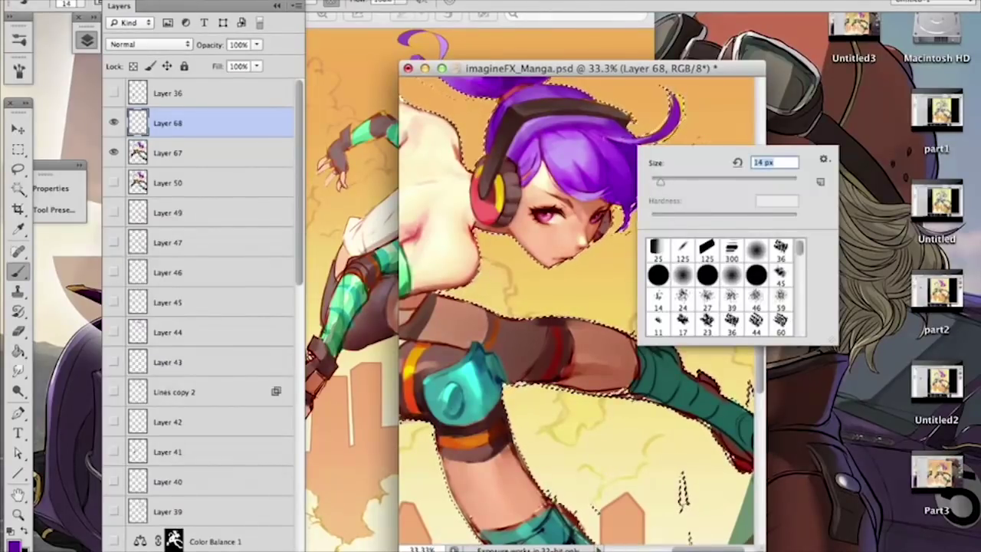
{"action": "key", "text": "Return"}
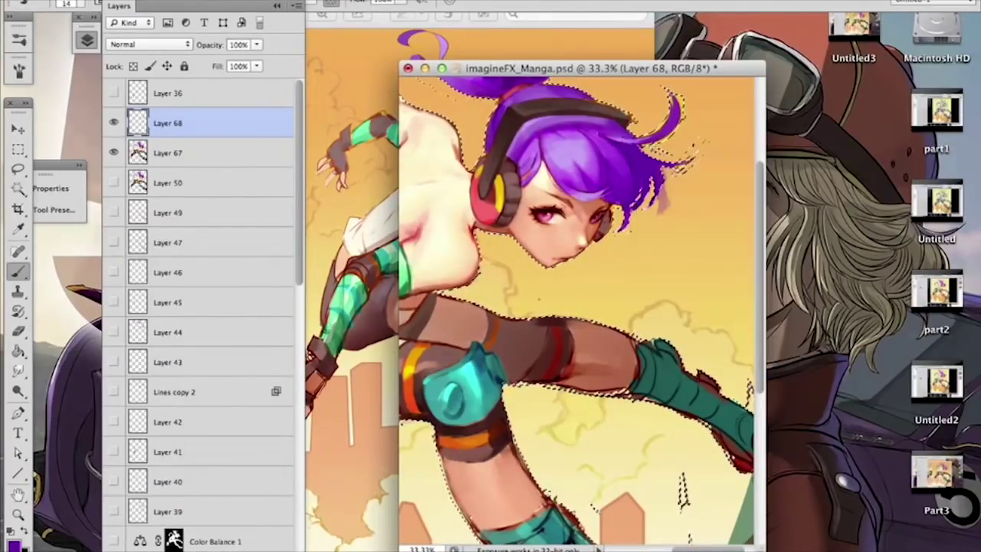
Step: Refine the fringe highlights with a 34 px brush, using light and deeper purples sampled from the hair
{"action": "left_click", "coordinate": [623, 137], "text": "alt"}
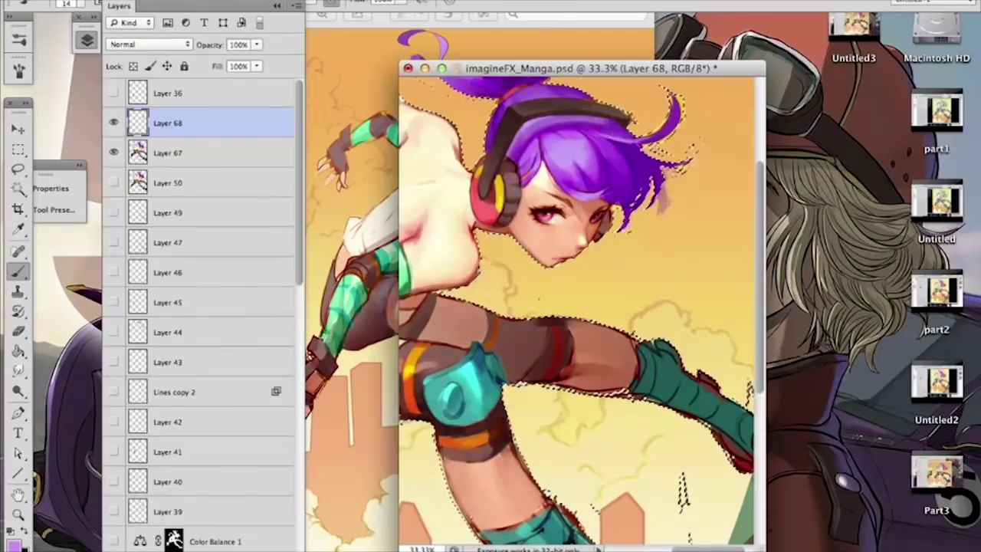
{"action": "right_click", "coordinate": [556, 145]}
{"action": "type", "text": "34"}
{"action": "key", "text": "Return"}
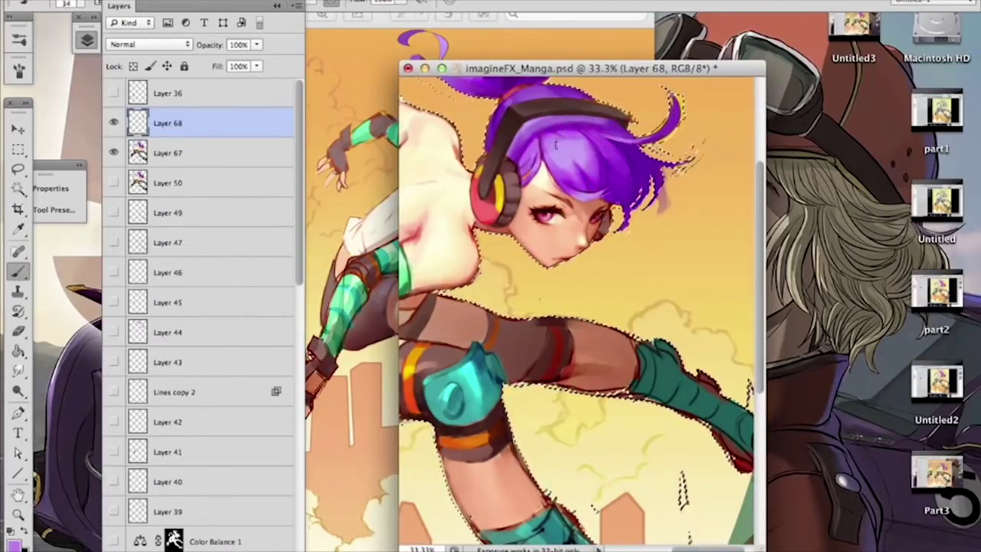
{"action": "left_click", "coordinate": [564, 162], "text": "alt"}
{"action": "left_click", "coordinate": [576, 160], "text": "alt"}
{"action": "left_click", "coordinate": [517, 144], "text": "alt"}
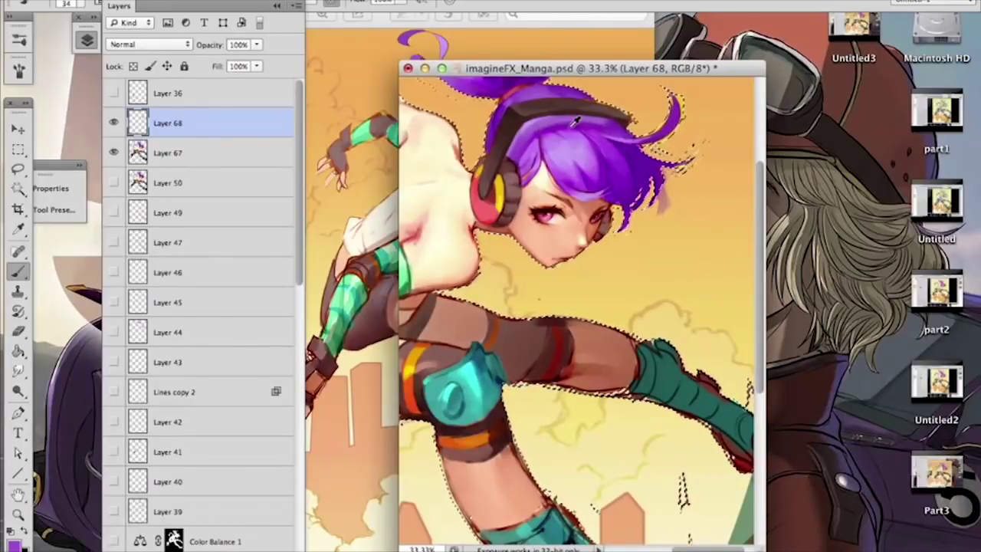
Step: Touch up the hair with a 17 px brush, then refine the strands beside the headphones with a 10 px brush in dark tones
{"action": "right_click", "coordinate": [591, 147]}
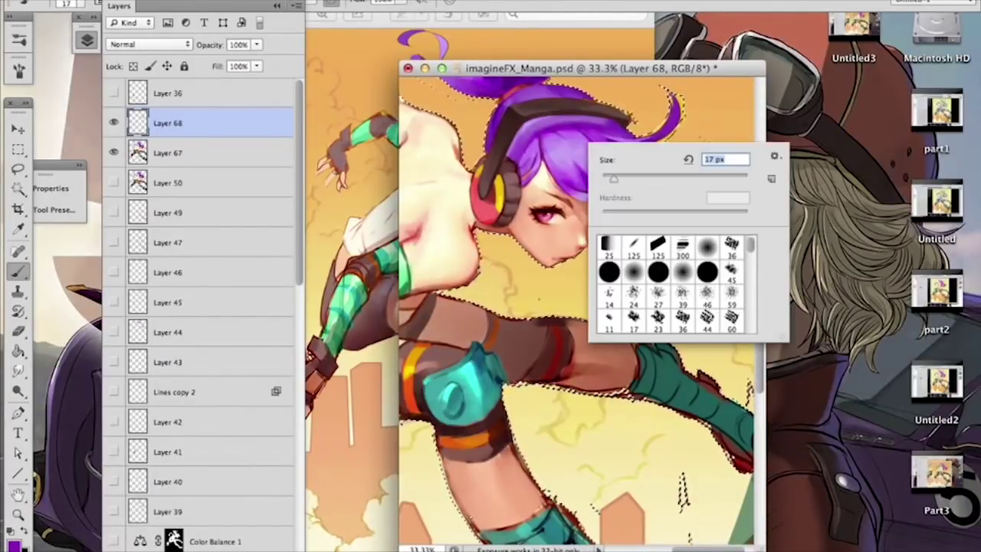
{"action": "key", "text": "Return"}
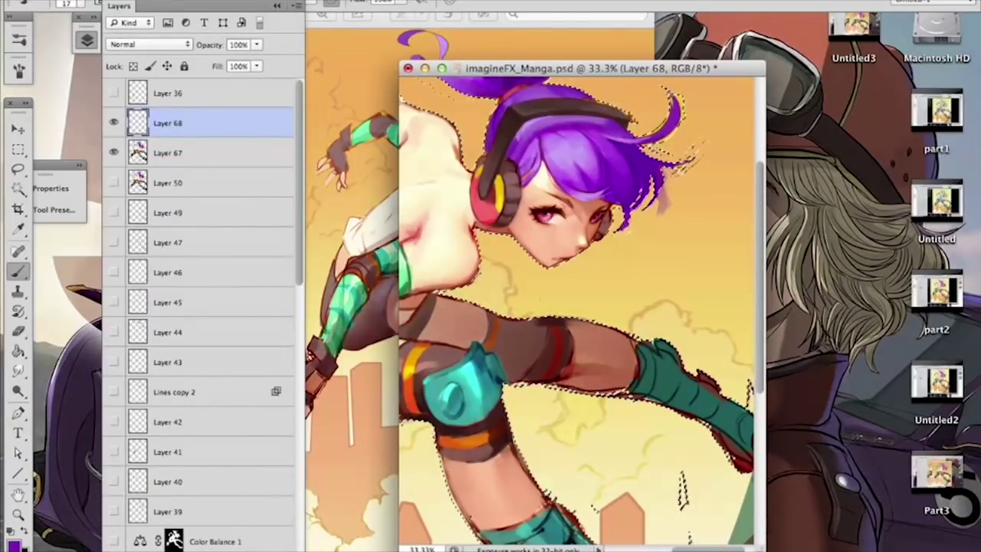
{"action": "left_click_drag", "start_coordinate": [540, 299], "coordinate": [600, 278]}
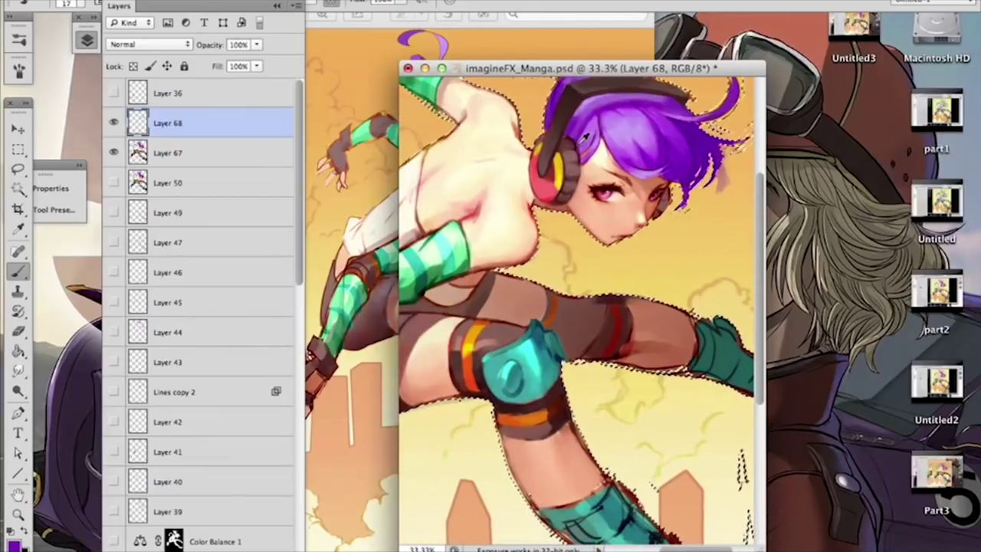
{"action": "right_click", "coordinate": [587, 134]}
{"action": "type", "text": "10"}
{"action": "key", "text": "Return"}
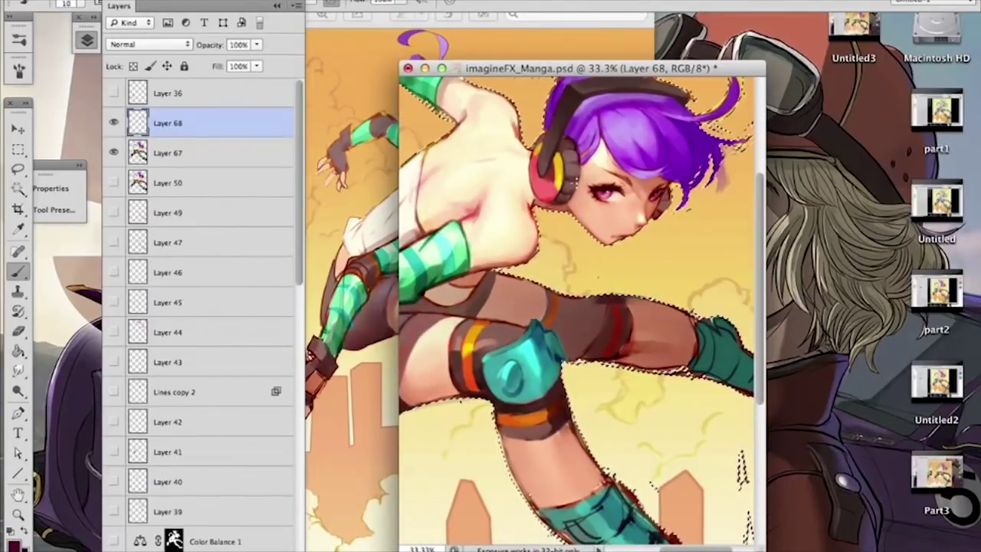
Step: Add a new layer beneath Layer 67, sample teal from the knee pad and set the layer's blend mode to Overlay
{"action": "key", "text": "super+minus"}
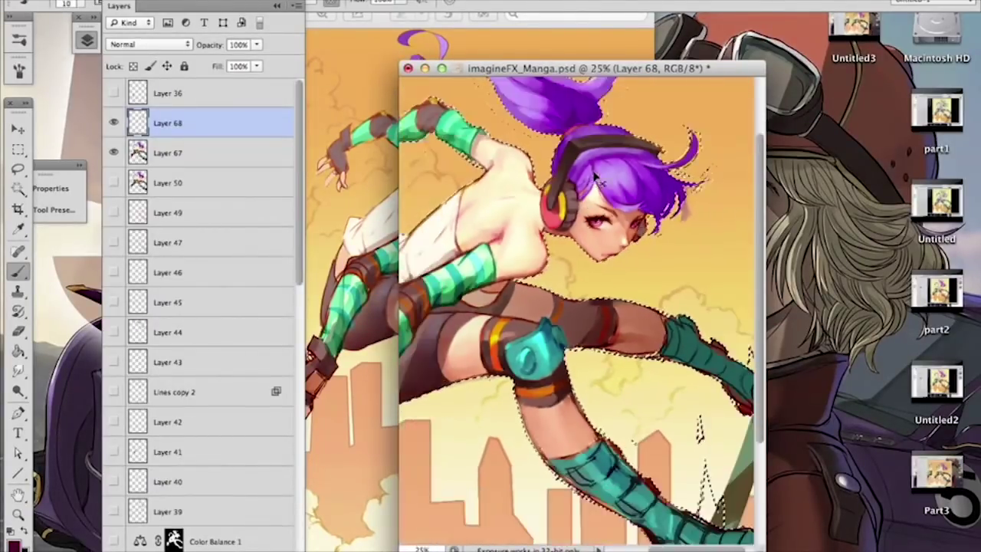
{"action": "key", "text": "super+minus"}
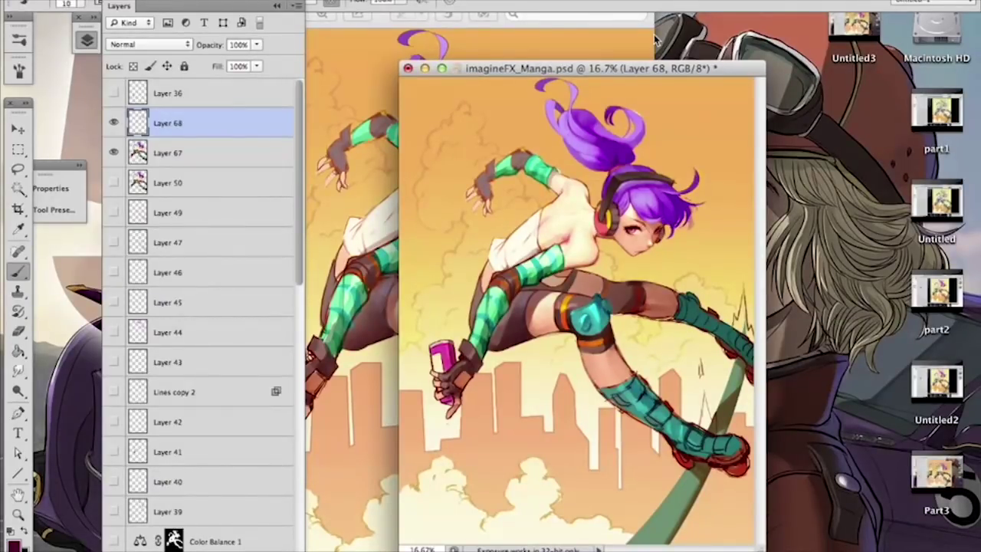
{"action": "left_click", "coordinate": [244, 185]}
{"action": "key", "text": "super+shift+alt+n"}
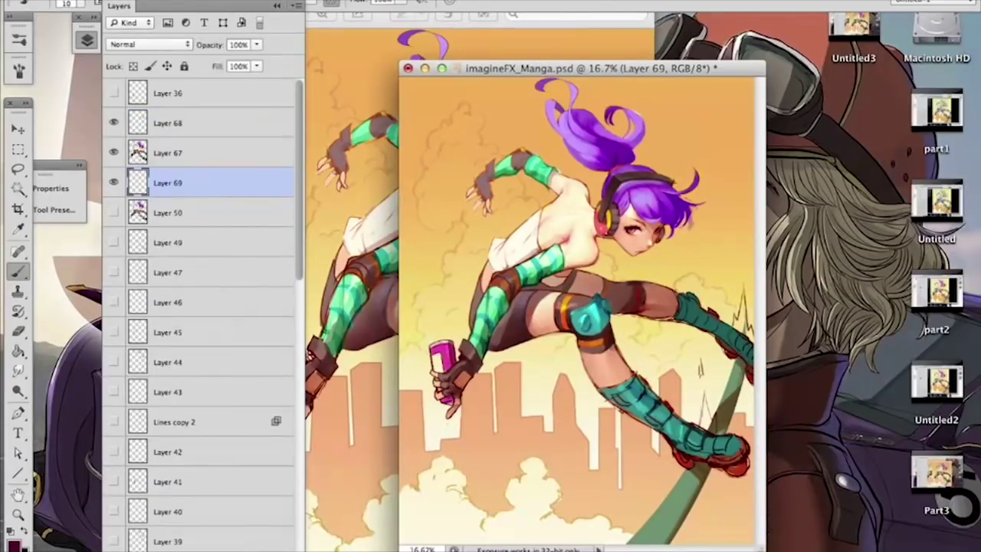
{"action": "left_click", "coordinate": [596, 319], "text": "alt"}
{"action": "left_click", "coordinate": [150, 45]}
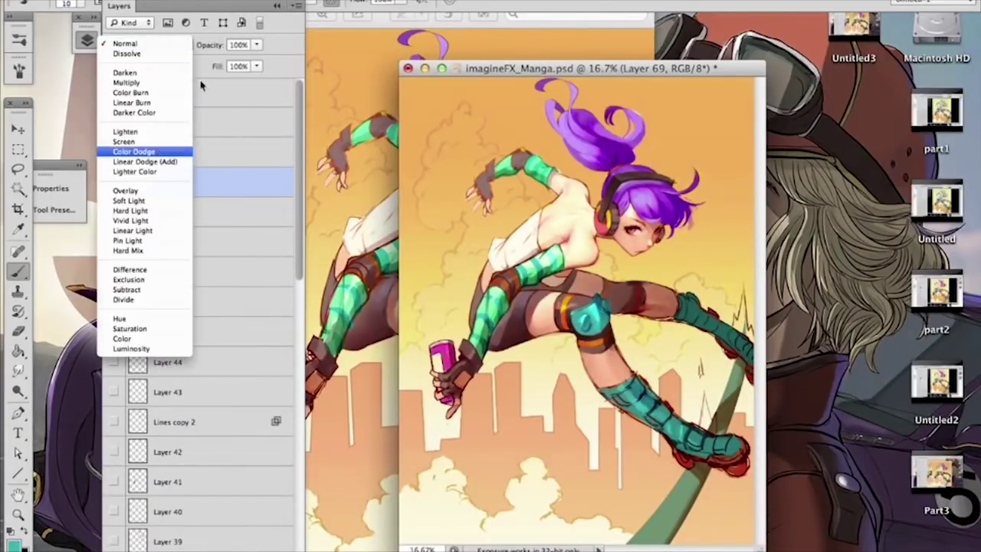
{"action": "left_click", "coordinate": [154, 153]}
{"action": "right_click", "coordinate": [512, 214]}
{"action": "key", "text": "Escape"}
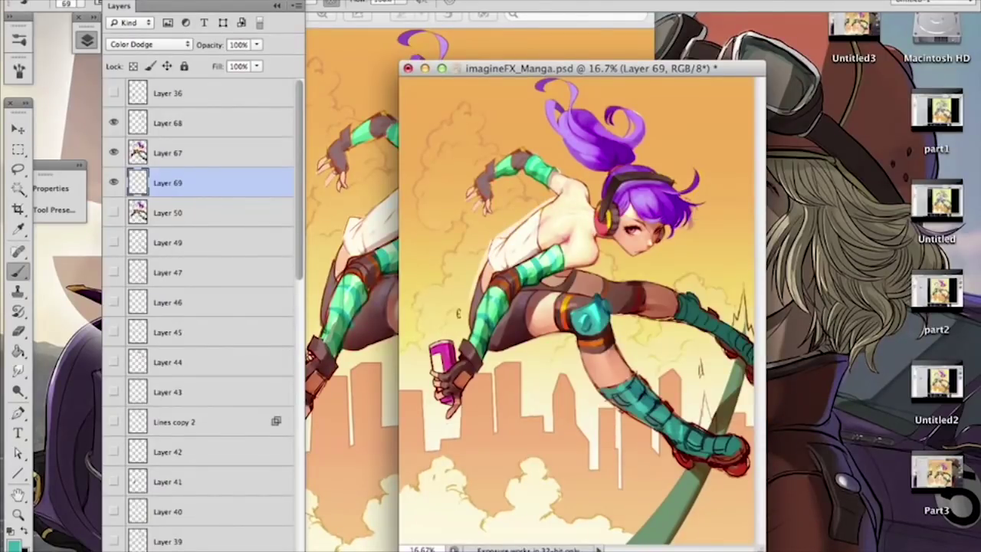
{"action": "left_click", "coordinate": [184, 45]}
{"action": "left_click", "coordinate": [130, 82]}
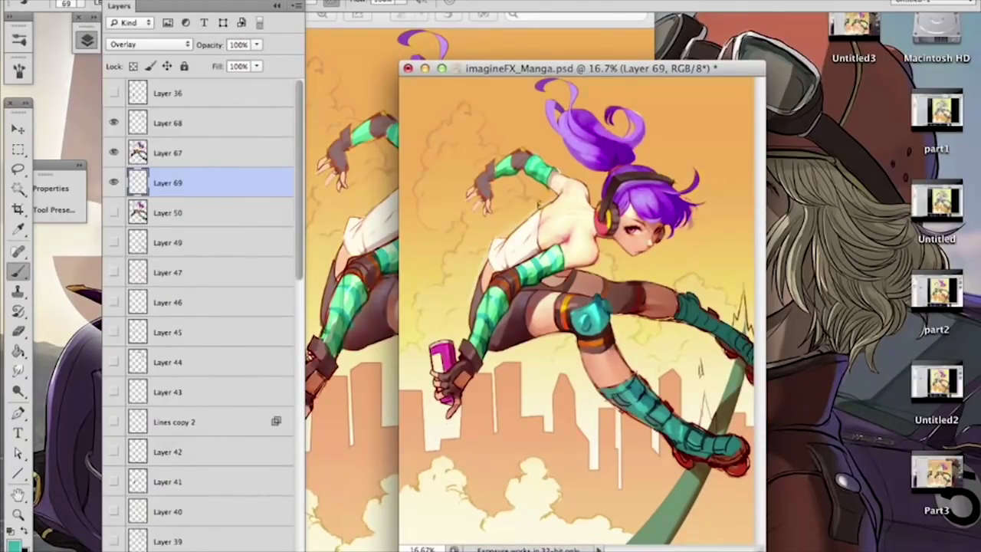
Step: Pick a brighter cyan as the paint colour and start painting a glow behind the character's back
{"action": "left_click", "coordinate": [15, 545]}
{"action": "left_click_drag", "start_coordinate": [258, 330], "coordinate": [281, 301]}
{"action": "left_click", "coordinate": [446, 300]}
{"action": "mouse_move", "coordinate": [544, 199]}
{"action": "left_mouse_down"}
{"action": "mouse_move", "coordinate": [513, 229]}
{"action": "mouse_move", "coordinate": [535, 183]}
{"action": "mouse_move", "coordinate": [506, 181]}
{"action": "mouse_move", "coordinate": [552, 208]}
{"action": "mouse_move", "coordinate": [539, 198]}
{"action": "mouse_move", "coordinate": [476, 264]}
{"action": "mouse_move", "coordinate": [454, 322]}
{"action": "mouse_move", "coordinate": [473, 268]}
{"action": "left_mouse_up"}
Step: Set the brush size to 127 px and extend the glow around the legs, head, ponytail and raised hand
{"action": "right_click", "coordinate": [560, 320]}
{"action": "left_click_drag", "start_coordinate": [629, 360], "coordinate": [663, 359]}
{"action": "mouse_move", "coordinate": [490, 345]}
{"action": "left_mouse_down"}
{"action": "mouse_move", "coordinate": [550, 348]}
{"action": "mouse_move", "coordinate": [525, 349]}
{"action": "mouse_move", "coordinate": [671, 444]}
{"action": "mouse_move", "coordinate": [685, 471]}
{"action": "left_mouse_up"}
{"action": "mouse_move", "coordinate": [619, 316]}
{"action": "left_mouse_down"}
{"action": "mouse_move", "coordinate": [678, 321]}
{"action": "mouse_move", "coordinate": [737, 372]}
{"action": "left_mouse_up"}
{"action": "mouse_move", "coordinate": [609, 245]}
{"action": "left_mouse_down"}
{"action": "mouse_move", "coordinate": [583, 268]}
{"action": "mouse_move", "coordinate": [647, 262]}
{"action": "mouse_move", "coordinate": [680, 227]}
{"action": "left_mouse_up"}
{"action": "mouse_move", "coordinate": [581, 218]}
{"action": "left_mouse_down"}
{"action": "mouse_move", "coordinate": [598, 181]}
{"action": "mouse_move", "coordinate": [550, 92]}
{"action": "mouse_move", "coordinate": [609, 102]}
{"action": "mouse_move", "coordinate": [647, 138]}
{"action": "mouse_move", "coordinate": [631, 115]}
{"action": "mouse_move", "coordinate": [645, 163]}
{"action": "mouse_move", "coordinate": [668, 175]}
{"action": "mouse_move", "coordinate": [689, 181]}
{"action": "mouse_move", "coordinate": [702, 170]}
{"action": "mouse_move", "coordinate": [704, 191]}
{"action": "mouse_move", "coordinate": [689, 222]}
{"action": "mouse_move", "coordinate": [705, 211]}
{"action": "mouse_move", "coordinate": [675, 229]}
{"action": "left_mouse_up"}
{"action": "left_click_drag", "start_coordinate": [469, 189], "coordinate": [529, 189]}
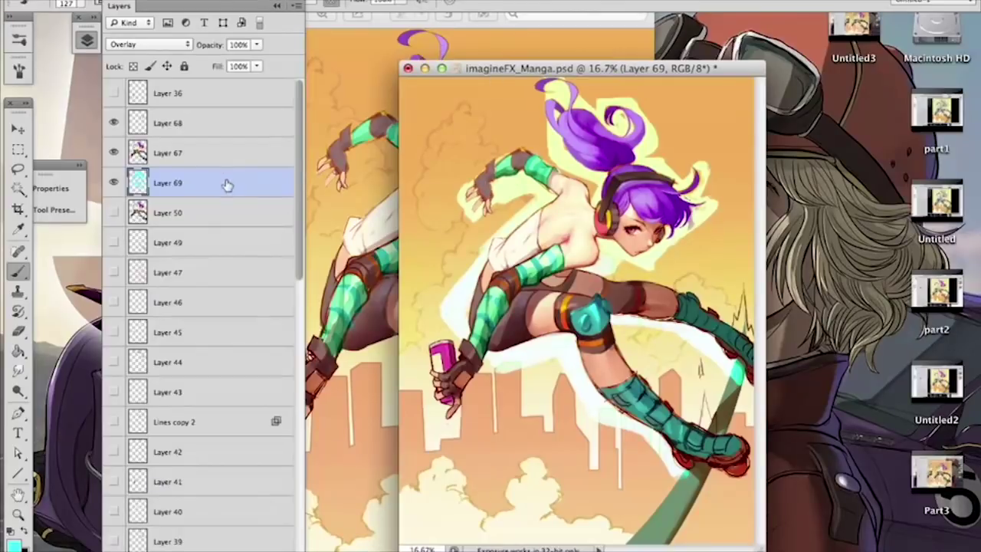
Step: Try the Exclusion blend mode on Layer 69 and restrict the layer's blending to the blue channel
{"action": "double_click", "coordinate": [254, 191]}
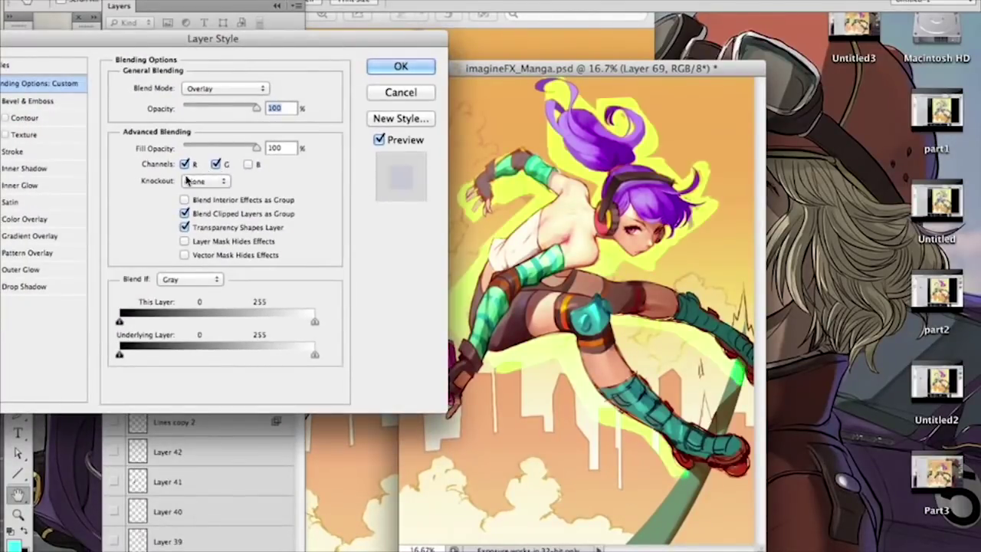
{"action": "left_click", "coordinate": [185, 164]}
{"action": "left_click", "coordinate": [248, 164]}
{"action": "left_click", "coordinate": [185, 165]}
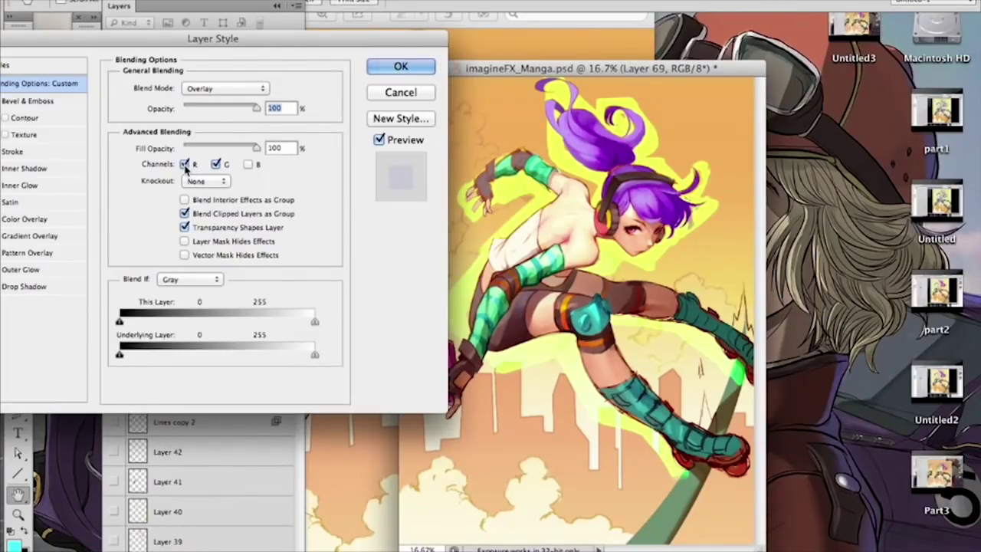
{"action": "left_click", "coordinate": [245, 93]}
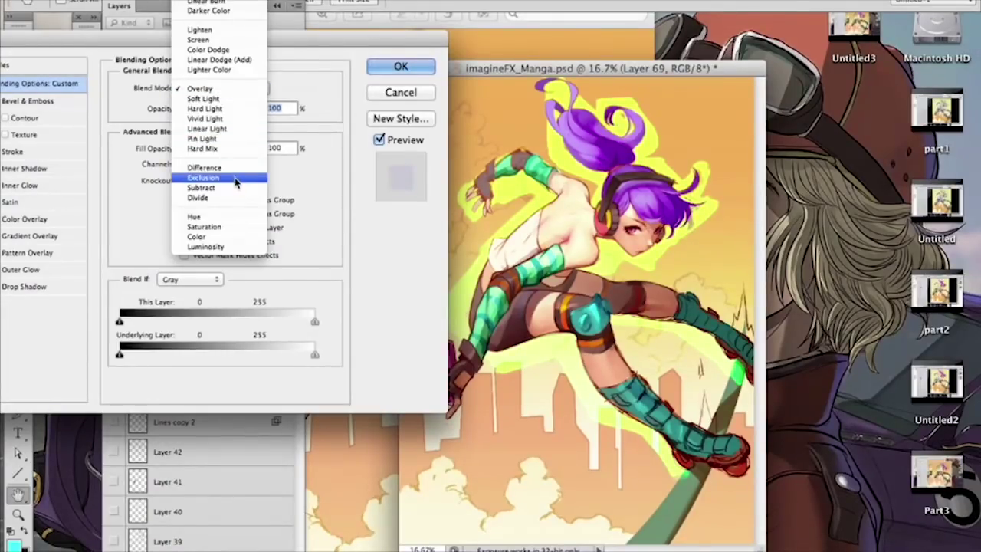
{"action": "left_click", "coordinate": [236, 182]}
{"action": "left_click", "coordinate": [217, 164]}
{"action": "left_click", "coordinate": [185, 164]}
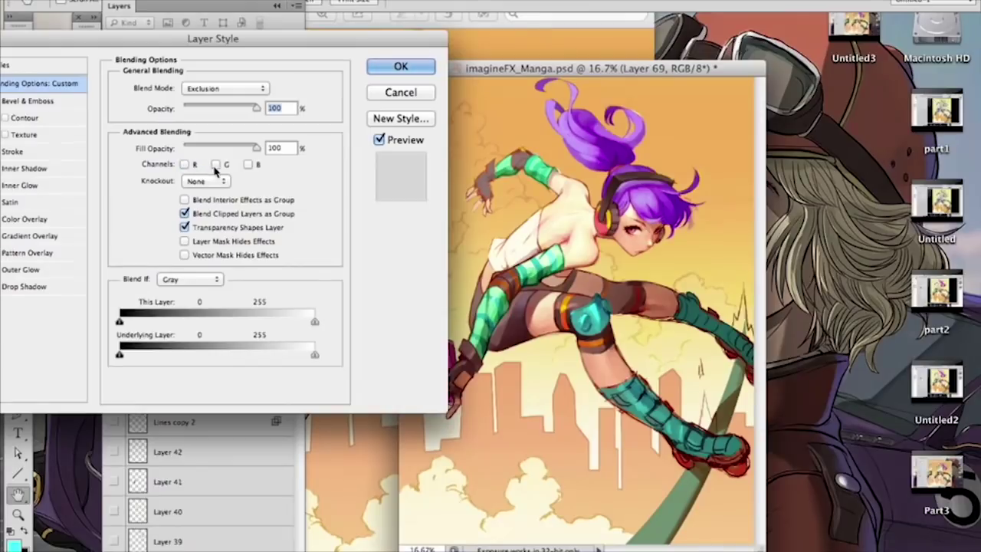
{"action": "left_click", "coordinate": [249, 164]}
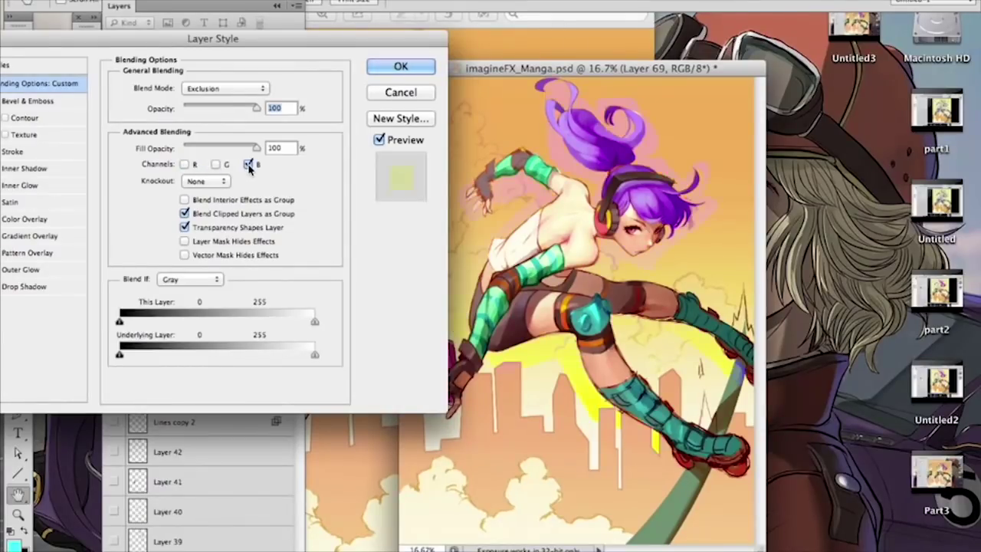
Step: Return Layer 69 to the Overlay blend mode and apply the layer style
{"action": "left_click", "coordinate": [264, 88]}
{"action": "left_click", "coordinate": [228, 59]}
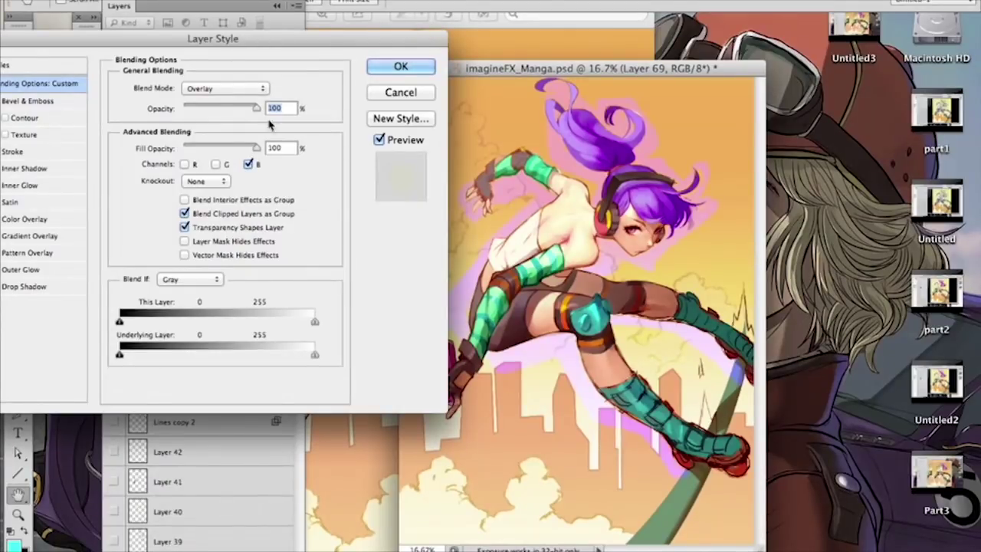
{"action": "left_click", "coordinate": [376, 69]}
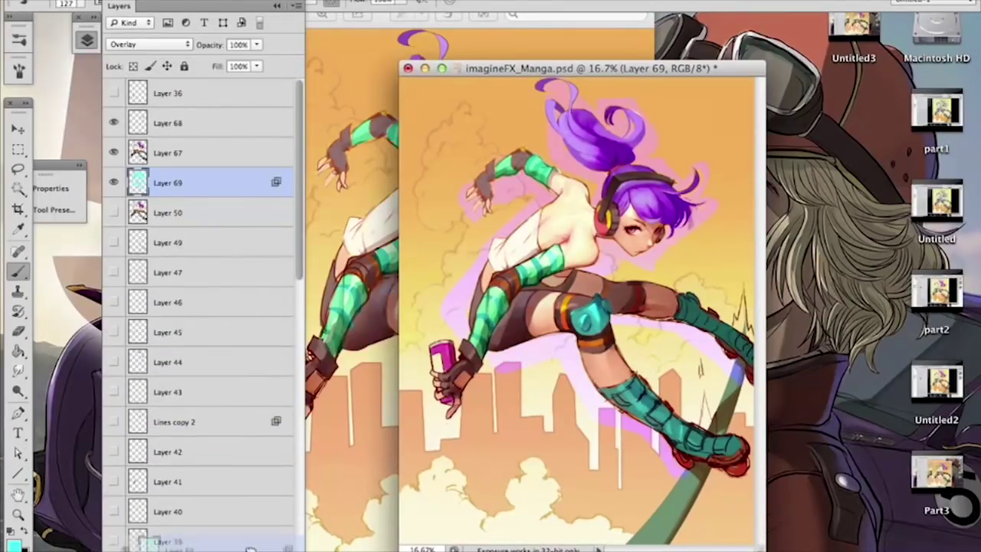
Step: Duplicate Layer 69, offset the copy to the right and restrict its blending to the green channel
{"action": "key", "text": "ctrl+j"}
{"action": "left_click_drag", "start_coordinate": [649, 201], "coordinate": [683, 204]}
{"action": "double_click", "coordinate": [236, 189]}
{"action": "left_click", "coordinate": [273, 164]}
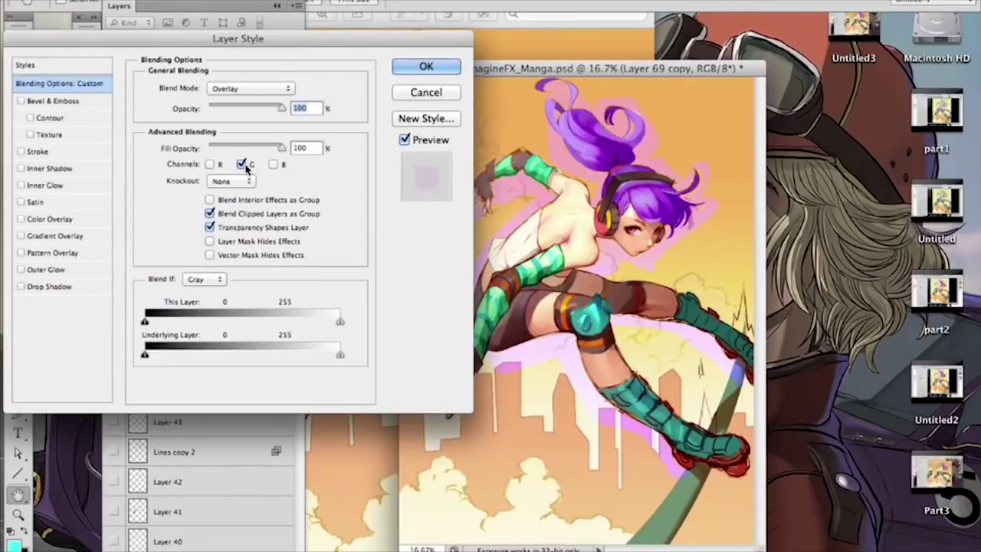
{"action": "left_click", "coordinate": [414, 69]}
{"action": "left_click_drag", "start_coordinate": [217, 186], "coordinate": [236, 170]}
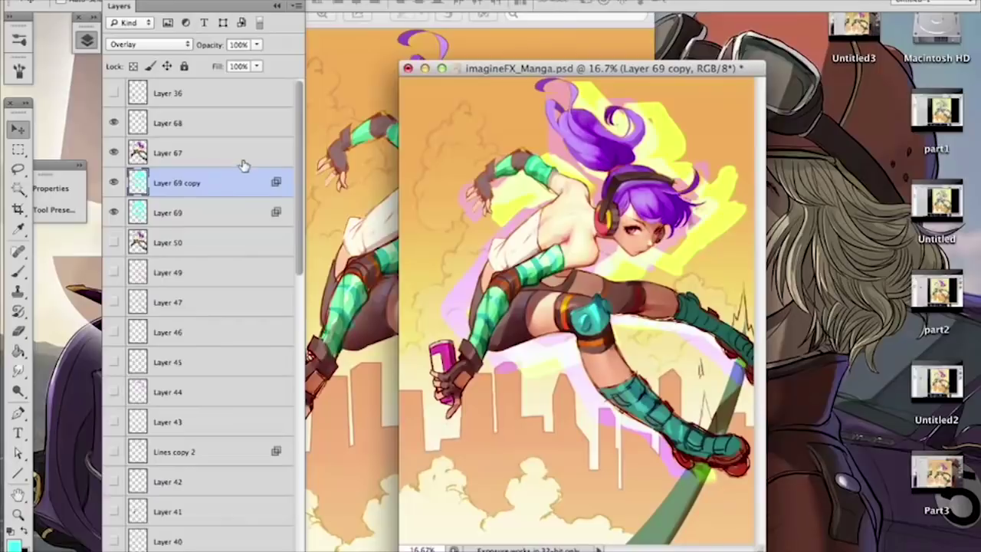
Step: Erase the outer edges of the yellow glow around the hair and face with a 98 px eraser
{"action": "left_click", "coordinate": [21, 330]}
{"action": "right_click", "coordinate": [684, 154]}
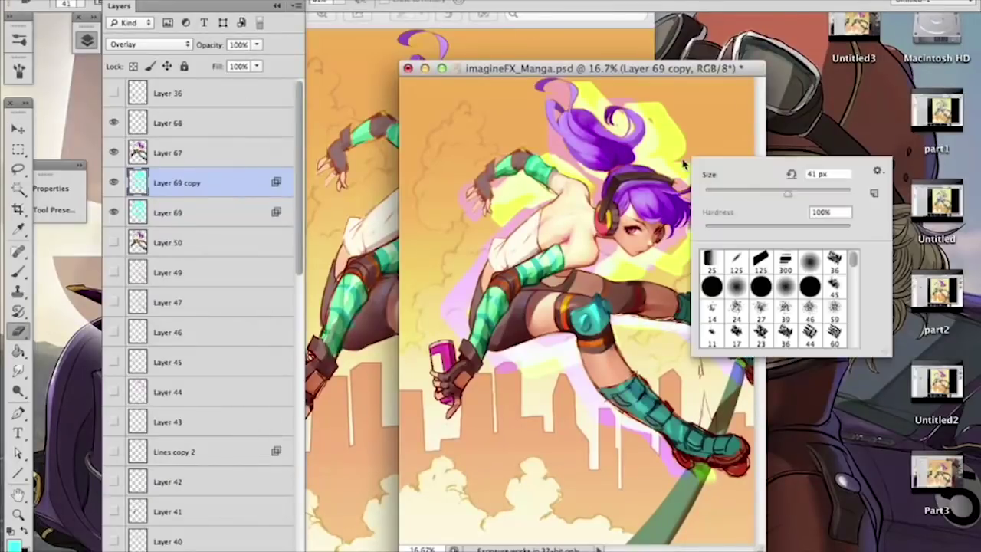
{"action": "left_click", "coordinate": [682, 120]}
{"action": "mouse_move", "coordinate": [724, 166]}
{"action": "left_mouse_down"}
{"action": "mouse_move", "coordinate": [751, 196]}
{"action": "mouse_move", "coordinate": [718, 180]}
{"action": "mouse_move", "coordinate": [760, 223]}
{"action": "mouse_move", "coordinate": [718, 244]}
{"action": "left_mouse_up"}
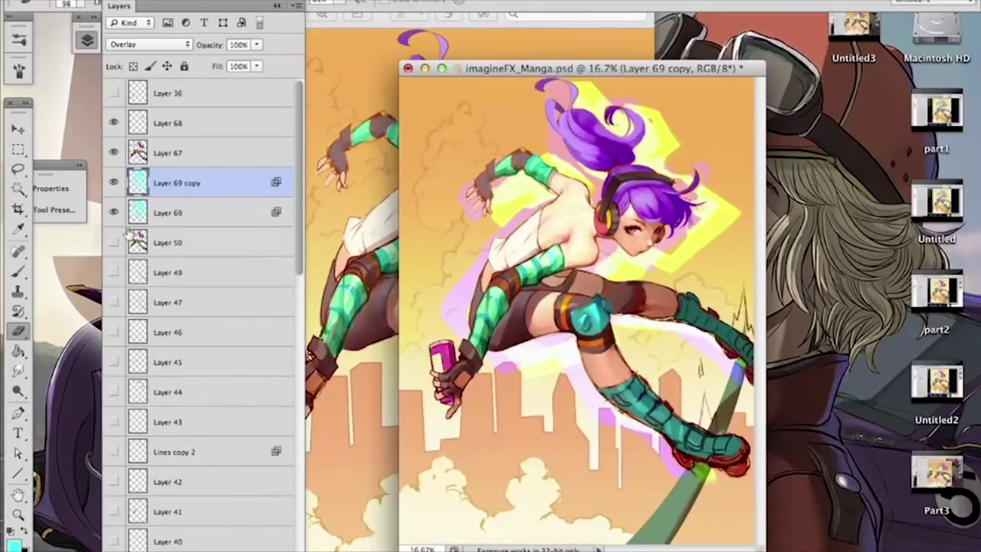
Step: Paint glow accents over the spikes near the boots with a 127 px brush and compare both glow layers by toggling their visibility
{"action": "key", "text": "b"}
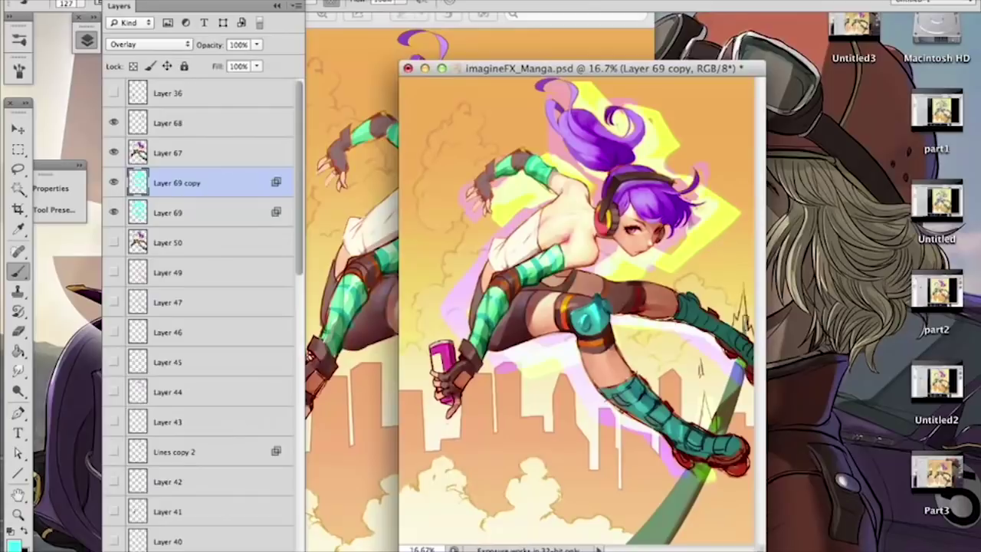
{"action": "left_click_drag", "start_coordinate": [747, 326], "coordinate": [749, 328]}
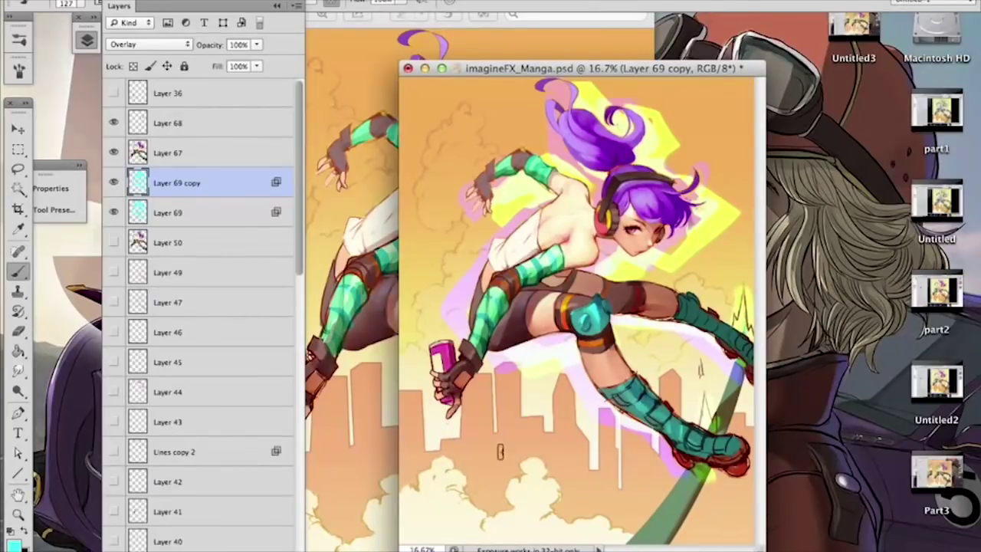
{"action": "left_click", "coordinate": [114, 183]}
{"action": "left_click", "coordinate": [114, 183]}
{"action": "left_click_drag", "start_coordinate": [114, 184], "coordinate": [114, 213]}
{"action": "left_click", "coordinate": [114, 182]}
{"action": "key", "text": "super+minus"}
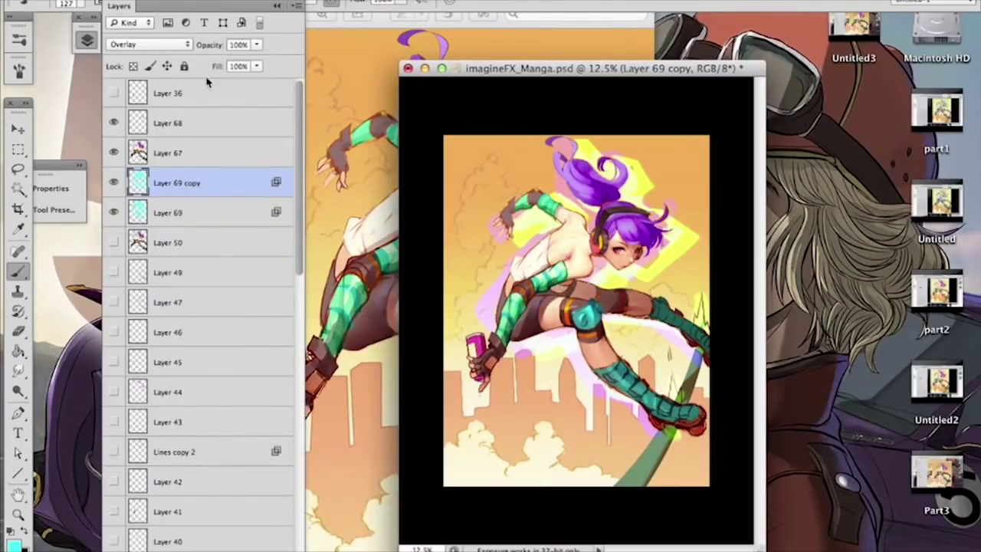
Step: Copy the whole merged image and paste it as a new layer above Layer 68
{"action": "left_click", "coordinate": [215, 131]}
{"action": "key", "text": "super+a"}
{"action": "key", "text": "super+shift+c"}
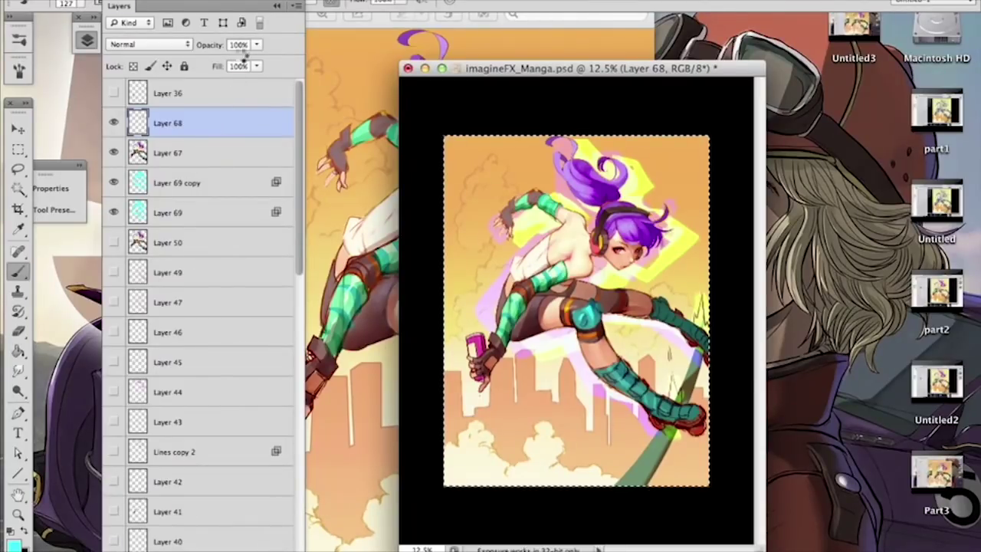
{"action": "key", "text": "super+v"}
Step: Set the pasted merged layer to the Exclusion blend mode with the red channel excluded, and invert its colours
{"action": "double_click", "coordinate": [245, 125]}
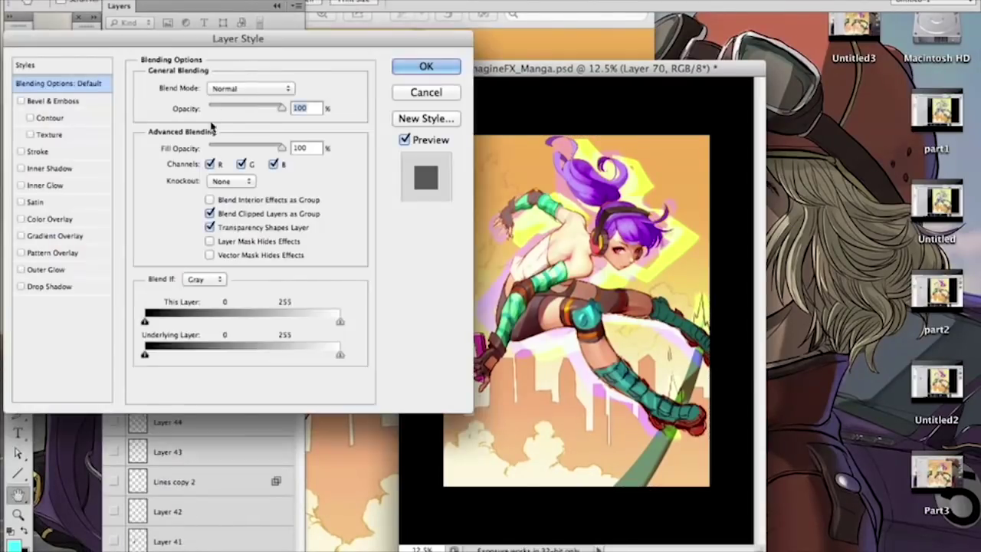
{"action": "left_click", "coordinate": [252, 88]}
{"action": "left_click", "coordinate": [253, 325]}
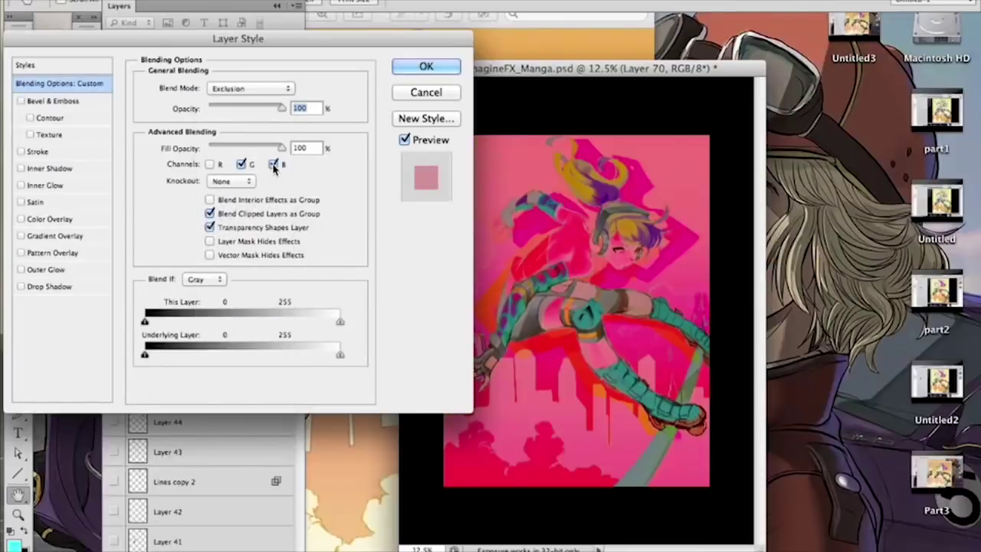
{"action": "left_click", "coordinate": [426, 67]}
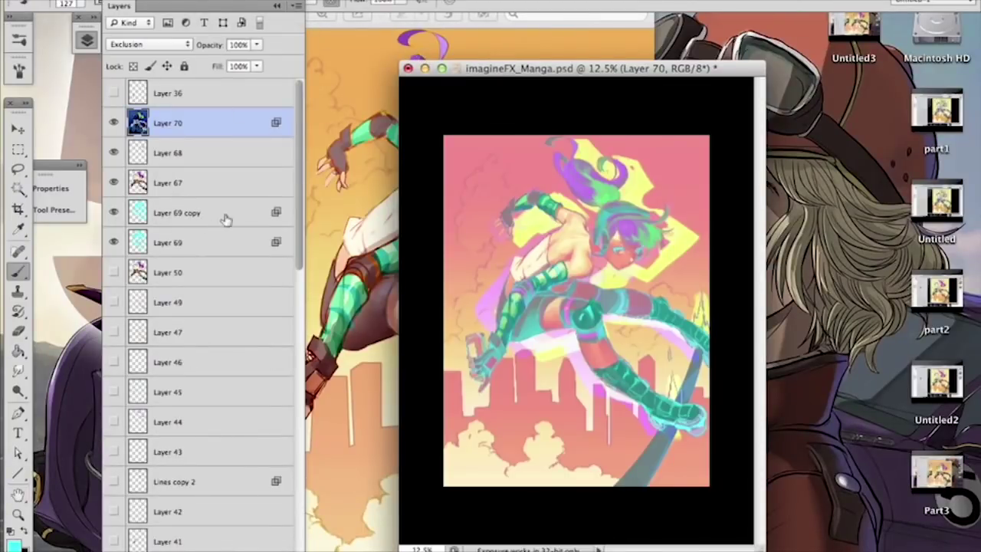
Step: Replace Layer 70 with a new merged copy of the whole image, and cut the character's silhouette out of that copy
{"action": "key", "text": "super+a"}
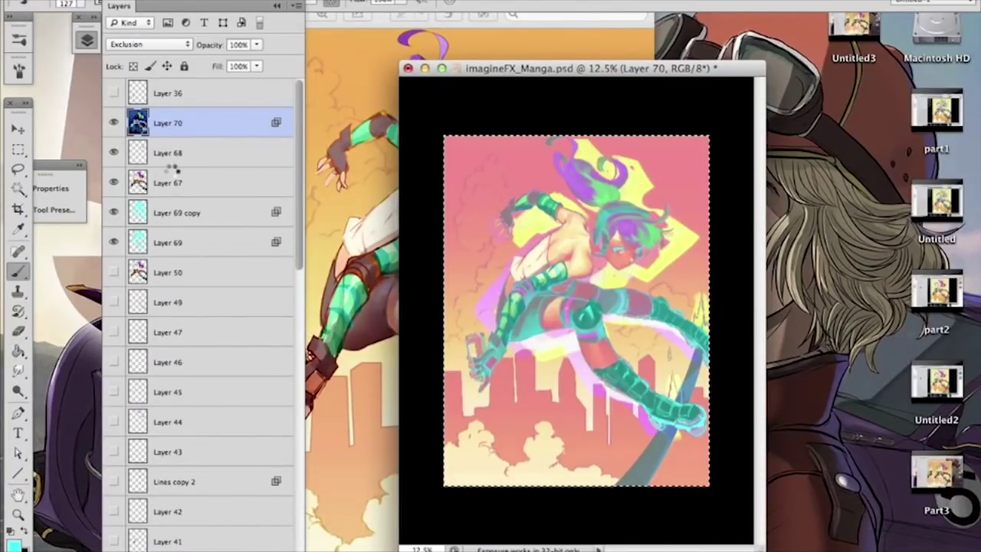
{"action": "key", "text": "super+v"}
{"action": "left_click", "coordinate": [141, 303], "text": "super"}
{"action": "left_click_drag", "start_coordinate": [221, 154], "coordinate": [231, 426]}
{"action": "key", "text": "super+d"}
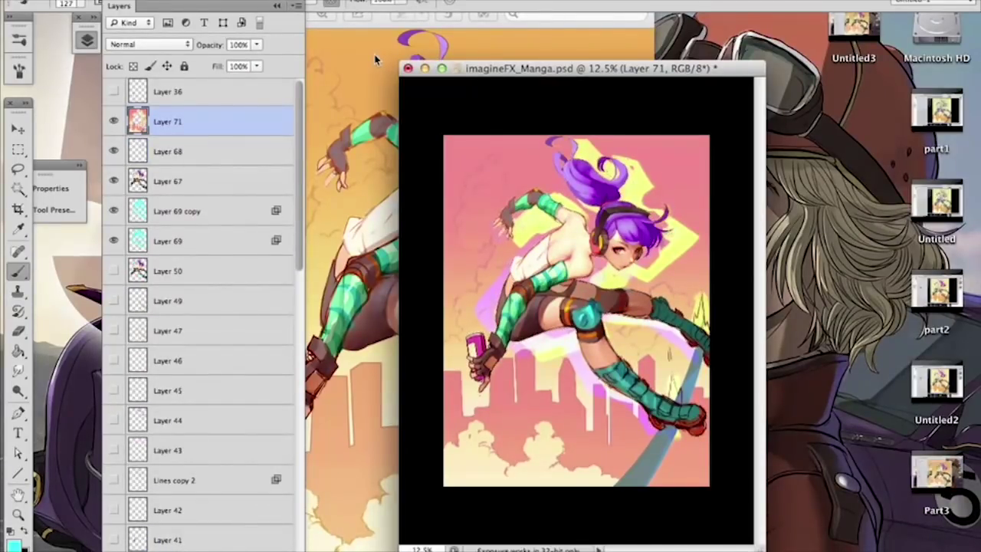
{"action": "left_click", "coordinate": [137, 121], "text": "super"}
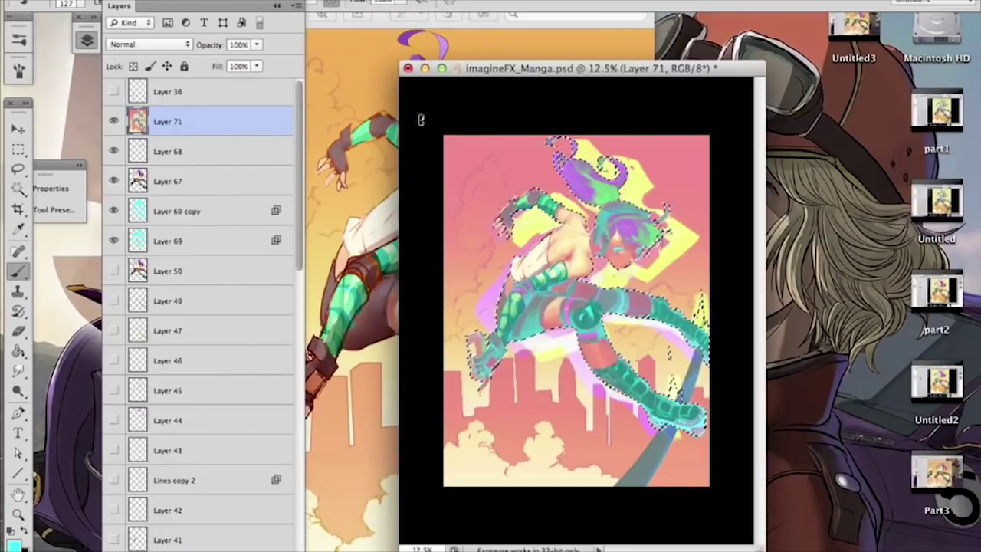
Step: Try the Darken, Lighten and Overlay blend modes on Layer 71
{"action": "left_click", "coordinate": [184, 44]}
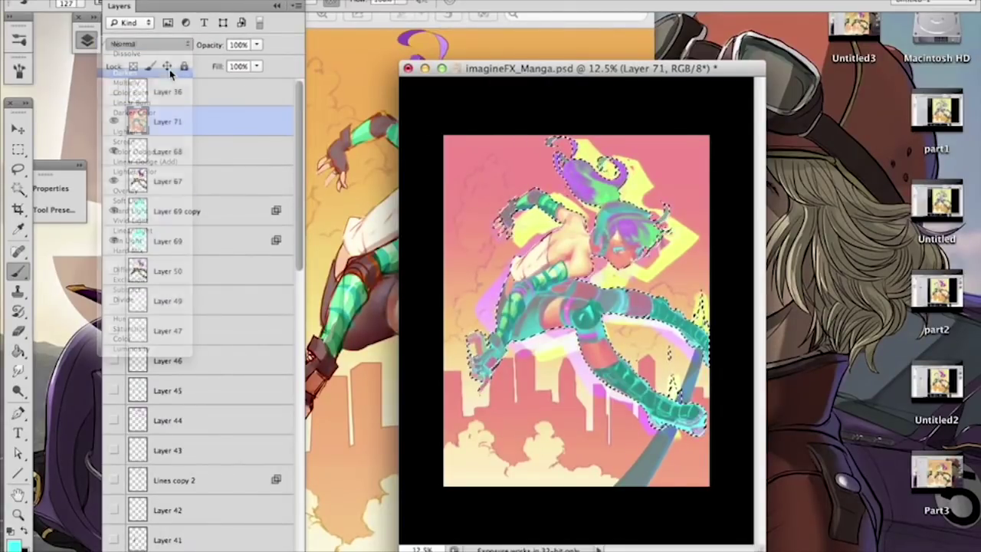
{"action": "left_click", "coordinate": [173, 72]}
{"action": "key", "text": "super+d"}
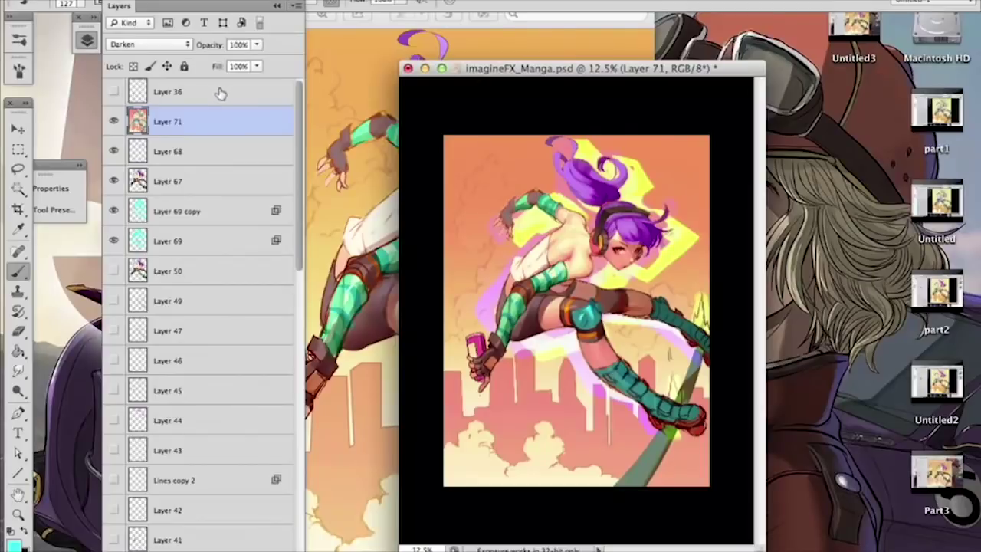
{"action": "left_click", "coordinate": [188, 44]}
{"action": "left_click", "coordinate": [123, 101]}
{"action": "left_click", "coordinate": [183, 44]}
{"action": "left_click", "coordinate": [177, 35]}
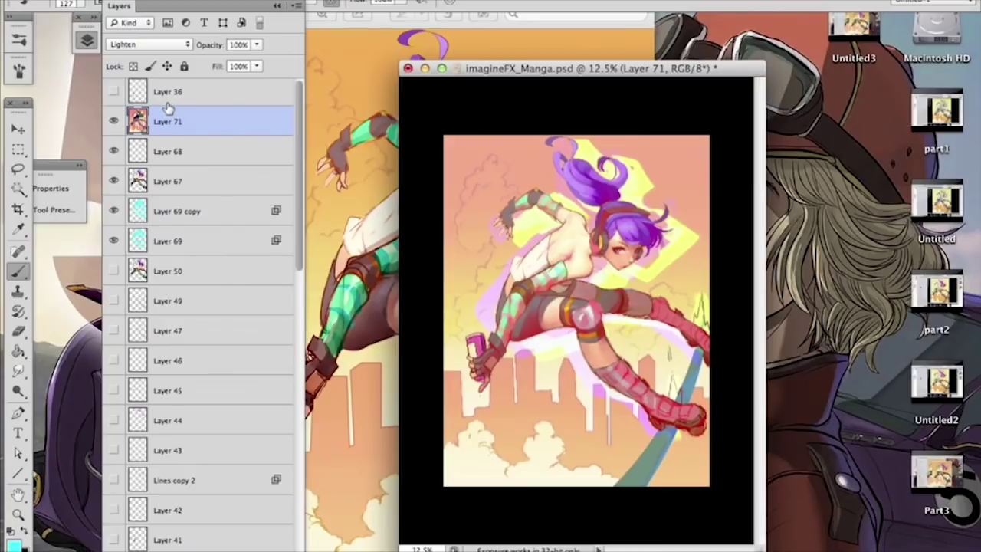
{"action": "key", "text": "super+i"}
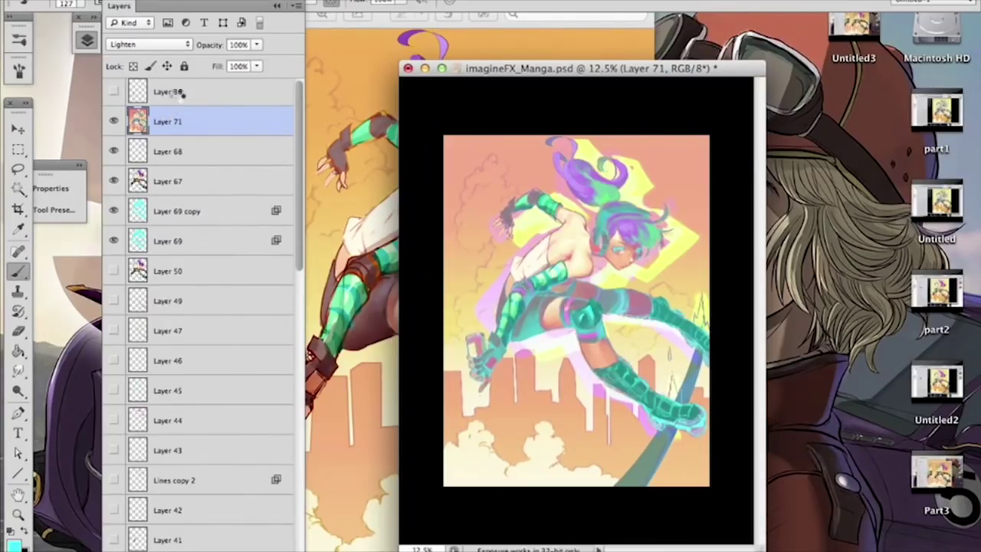
{"action": "key", "text": "super+z"}
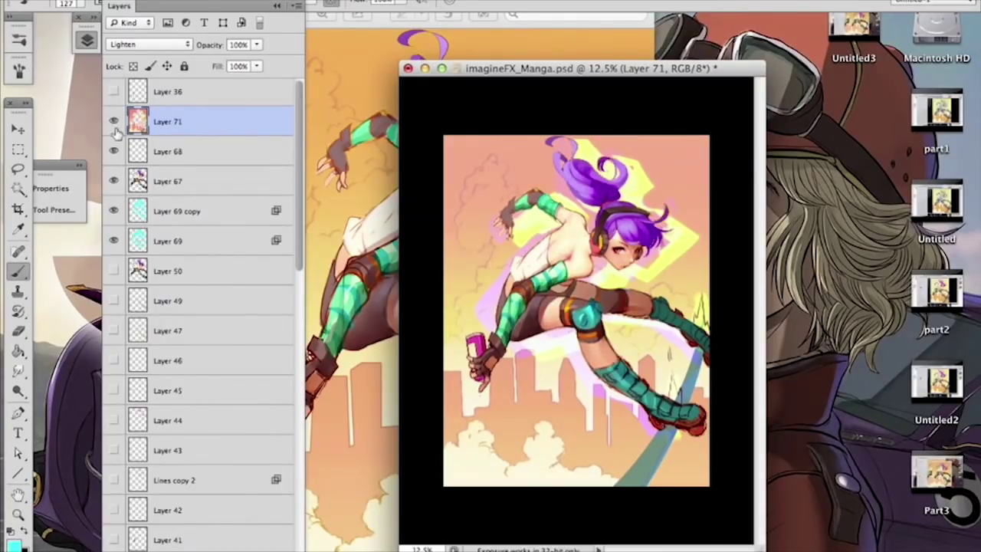
{"action": "left_click", "coordinate": [182, 44]}
{"action": "left_click", "coordinate": [175, 105]}
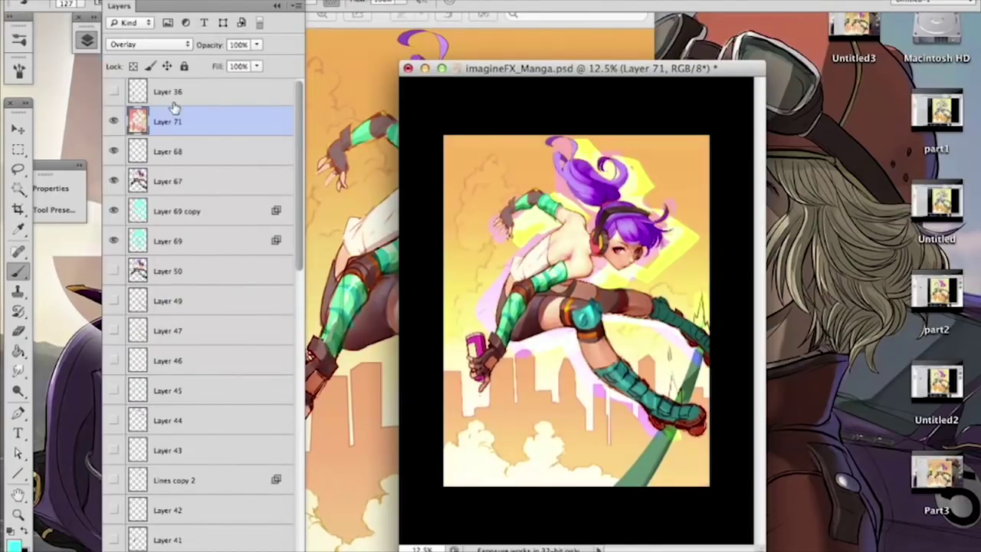
Step: Set Layer 71 to the Exclusion blend mode, invert its colours and compare the effect by toggling its visibility
{"action": "left_click", "coordinate": [163, 44]}
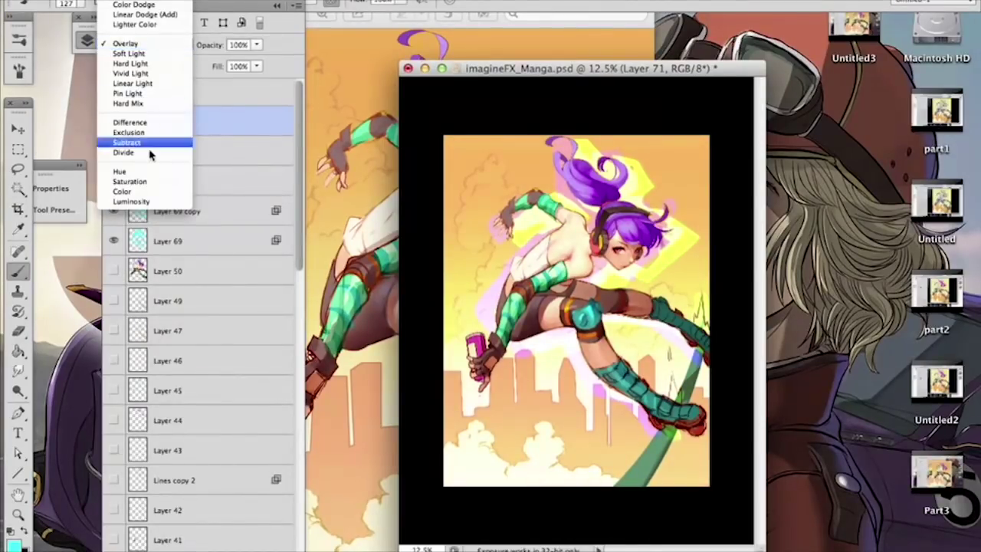
{"action": "left_click", "coordinate": [150, 132]}
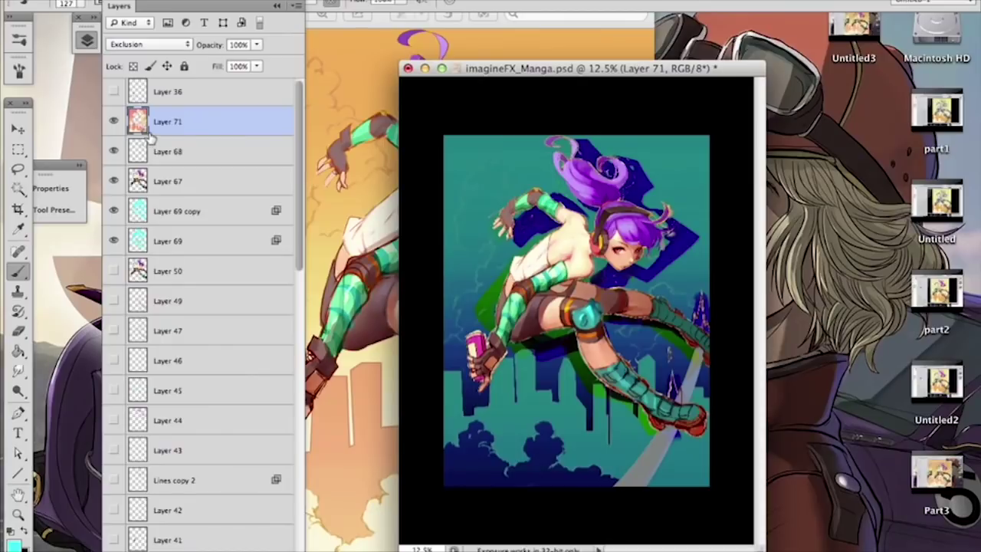
{"action": "key", "text": "super+i"}
{"action": "left_click", "coordinate": [117, 122]}
{"action": "left_click", "coordinate": [113, 121]}
{"action": "left_click", "coordinate": [113, 121]}
{"action": "left_click", "coordinate": [113, 121]}
Step: Hide both glow layers, Layer 69 and Layer 69 copy, and compare the image with and without Layers 67 and 71
{"action": "left_click", "coordinate": [114, 241]}
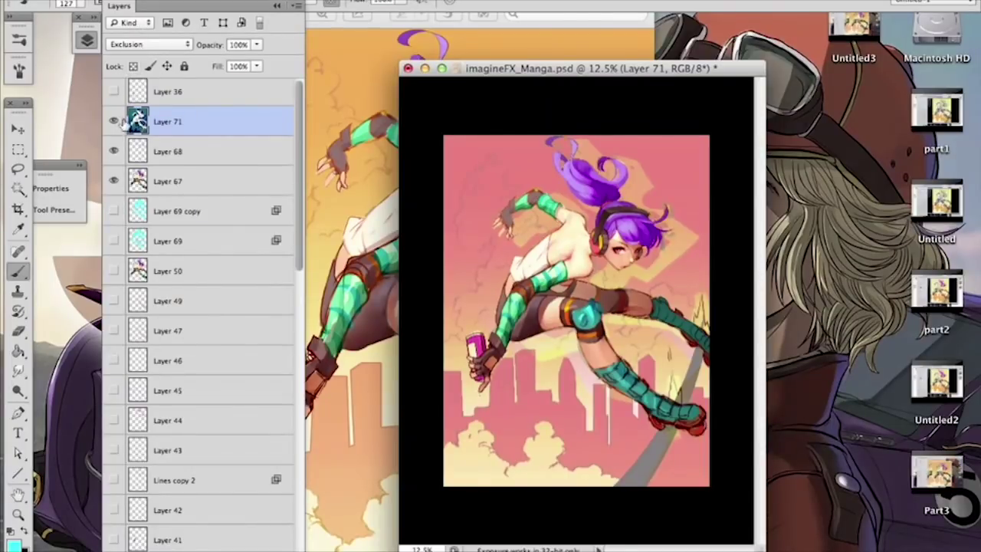
{"action": "left_click", "coordinate": [114, 181]}
{"action": "left_click", "coordinate": [113, 181]}
{"action": "left_click", "coordinate": [113, 121]}
{"action": "left_click", "coordinate": [113, 121]}
{"action": "left_click", "coordinate": [114, 121]}
{"action": "left_click", "coordinate": [113, 121]}
{"action": "left_click", "coordinate": [114, 121]}
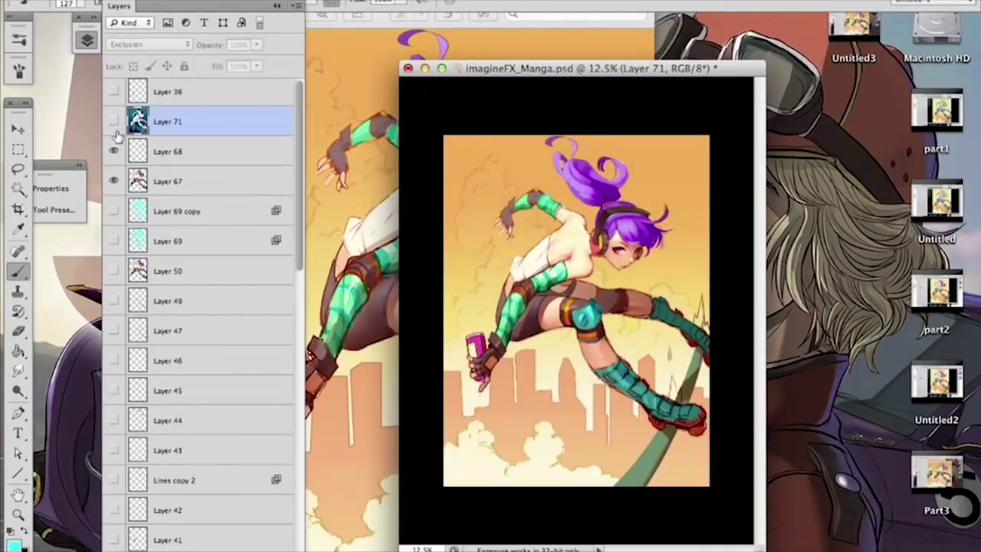
Step: Compare the image with and without Layer 68, and delete Layer 71
{"action": "left_click", "coordinate": [114, 152]}
{"action": "left_click", "coordinate": [115, 152]}
{"action": "left_click", "coordinate": [115, 152]}
{"action": "left_click", "coordinate": [113, 153]}
{"action": "left_click_drag", "start_coordinate": [245, 126], "coordinate": [277, 551]}
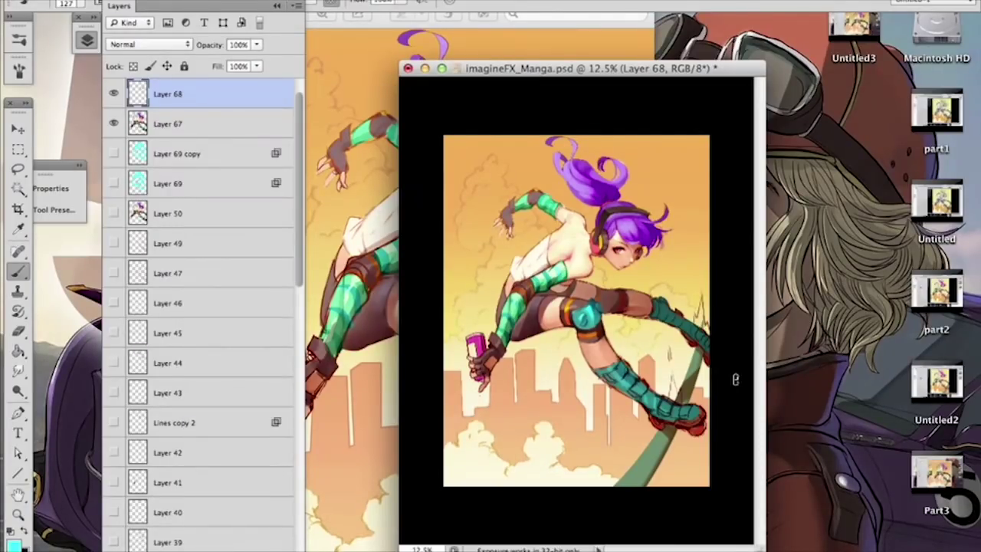
{"action": "scroll", "coordinate": [300, 119], "scroll_direction": "up", "scroll_amount": 1}
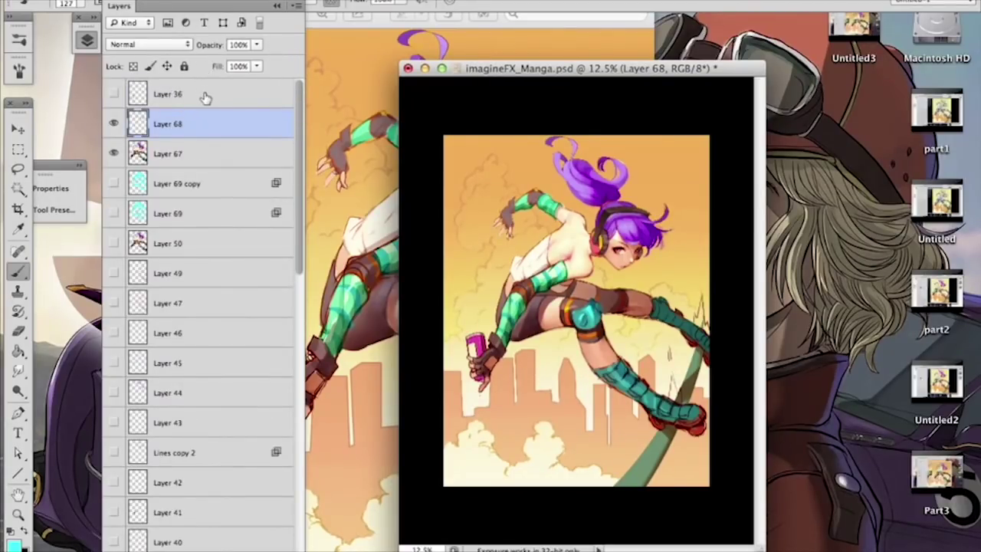
Step: Compare the glows on Layer 69 copy and Layer 69 by toggling each one's visibility
{"action": "left_click", "coordinate": [115, 183]}
{"action": "left_click", "coordinate": [115, 183]}
{"action": "left_click", "coordinate": [113, 213]}
{"action": "left_click", "coordinate": [182, 219]}
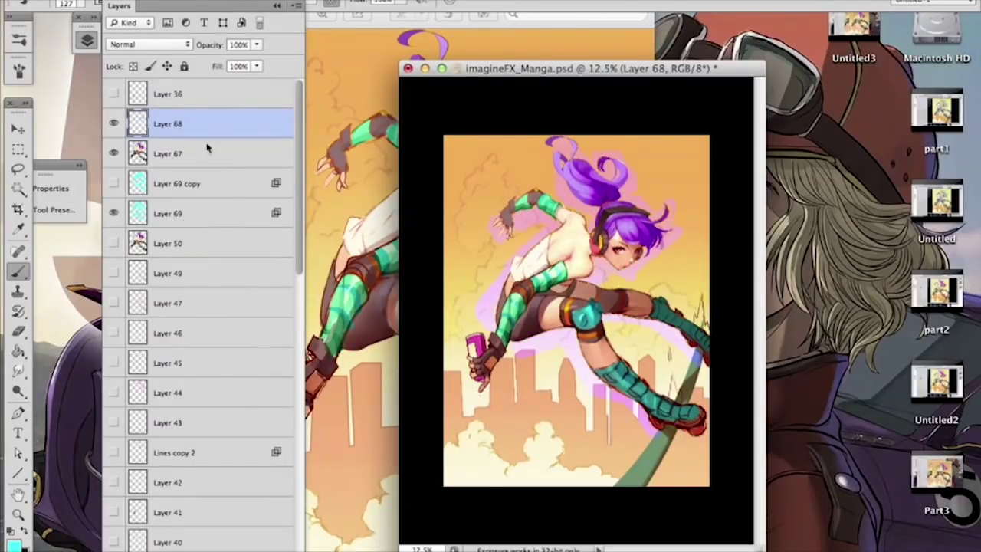
{"action": "left_click", "coordinate": [114, 213]}
{"action": "left_click", "coordinate": [188, 129]}
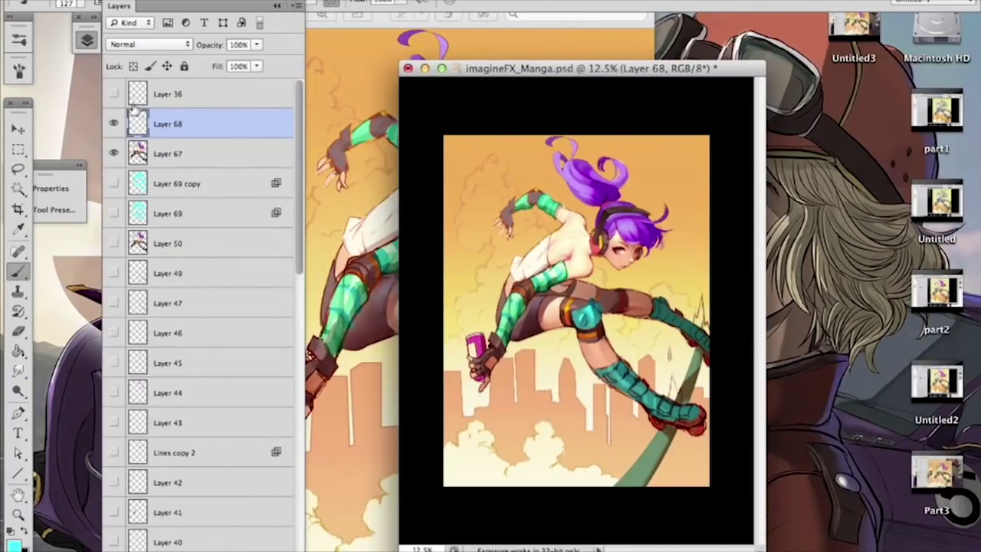
{"action": "left_click_drag", "start_coordinate": [620, 76], "coordinate": [592, 36]}
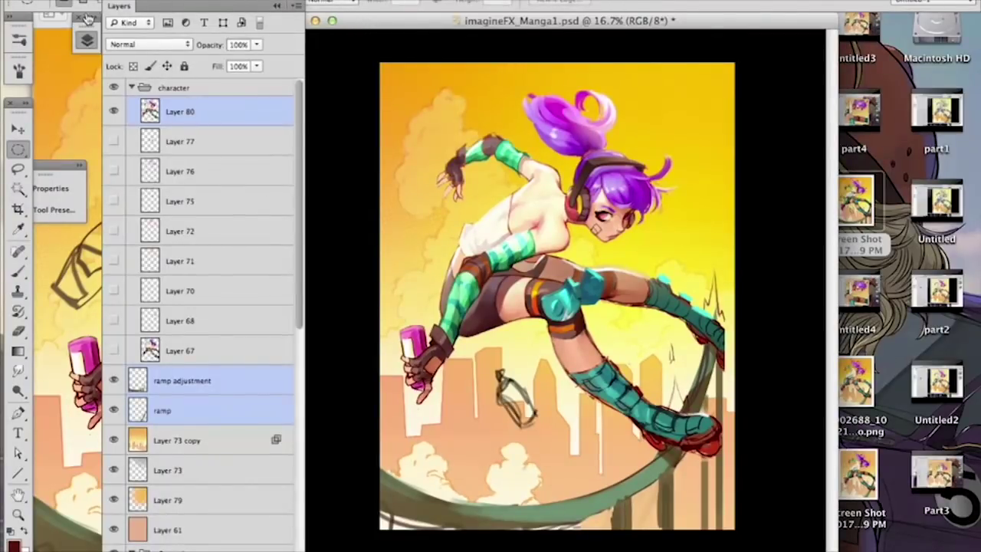
Step: In imagineFX_Manga1.psd, hide Layer 80, show Layers 67, 68 and 70, and compare the character with and without Layer 70
{"action": "key", "text": "super+Tab"}
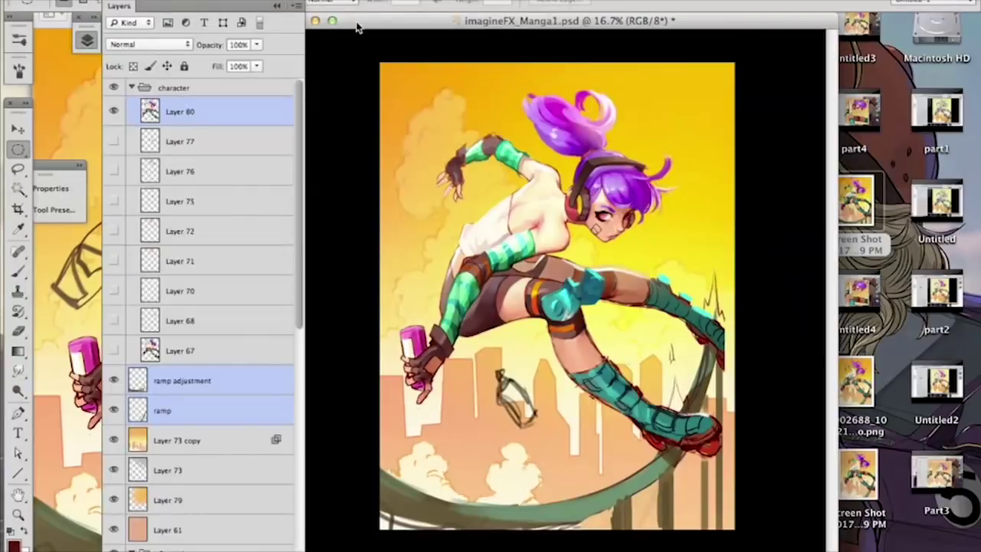
{"action": "left_click", "coordinate": [359, 28]}
{"action": "left_click", "coordinate": [114, 111]}
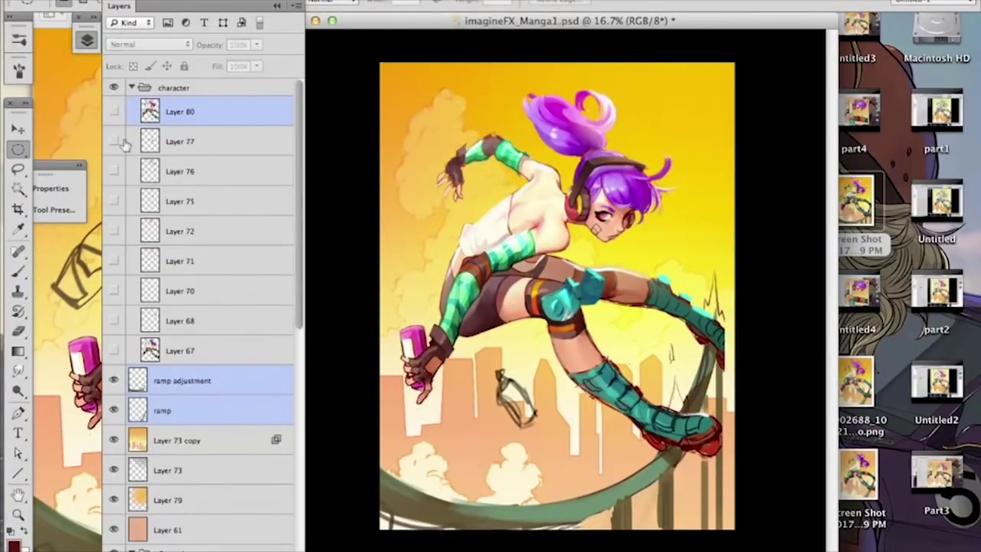
{"action": "left_click", "coordinate": [114, 349]}
{"action": "left_click", "coordinate": [113, 320]}
{"action": "left_click", "coordinate": [113, 290]}
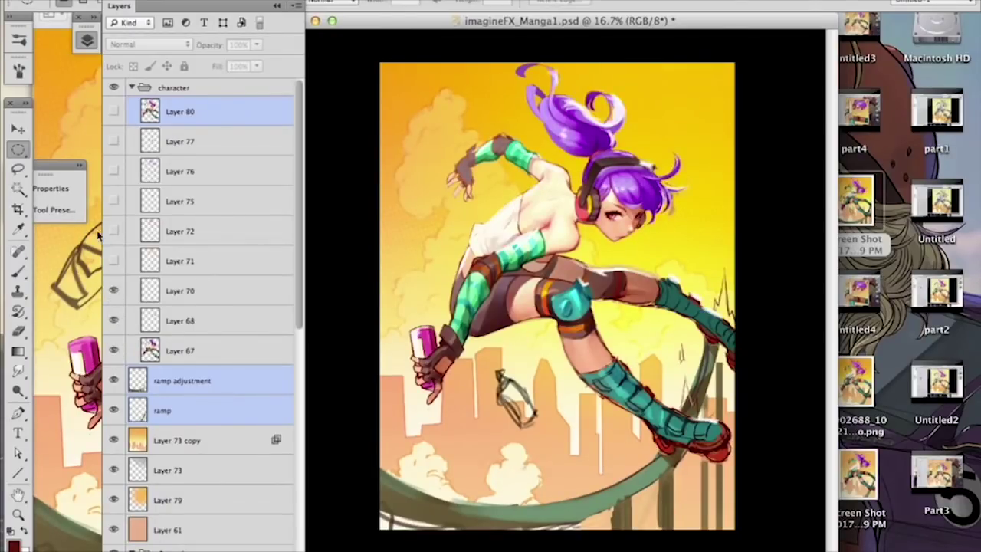
{"action": "left_click", "coordinate": [114, 291]}
{"action": "left_click", "coordinate": [114, 291]}
{"action": "left_click", "coordinate": [114, 291]}
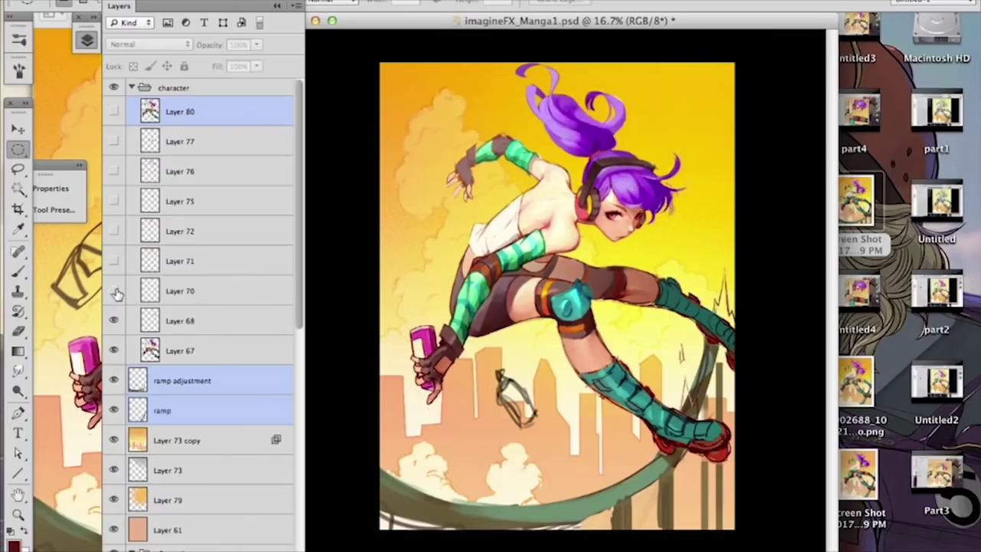
{"action": "left_click", "coordinate": [115, 291]}
Step: Show Layer 71 in the character group, toggling it to compare its effect, and select it
{"action": "left_click", "coordinate": [115, 262]}
{"action": "left_click", "coordinate": [115, 262]}
{"action": "left_click", "coordinate": [115, 262]}
{"action": "left_click", "coordinate": [113, 261]}
{"action": "left_click", "coordinate": [157, 265]}
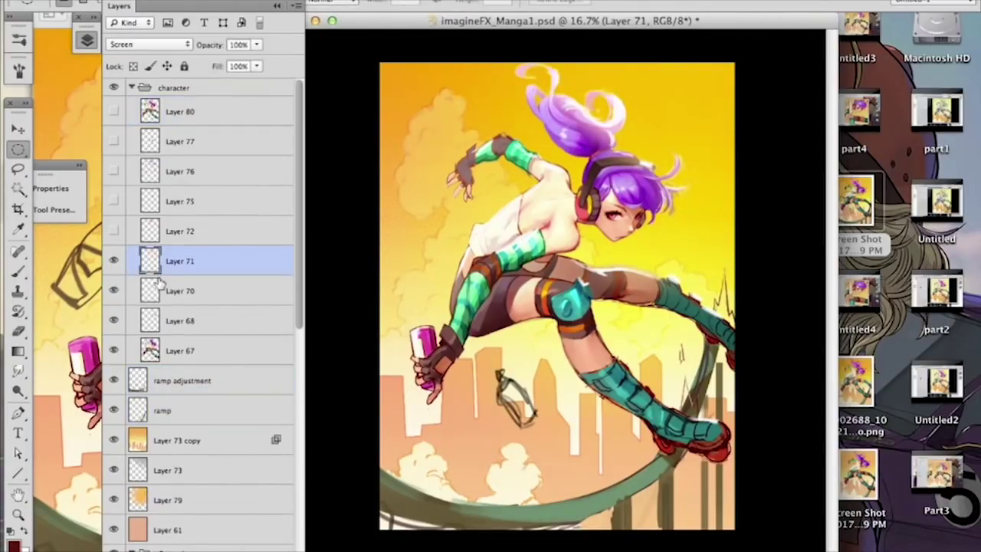
Step: Show Layer 72, select it and compare the character with and without it
{"action": "left_click", "coordinate": [113, 232]}
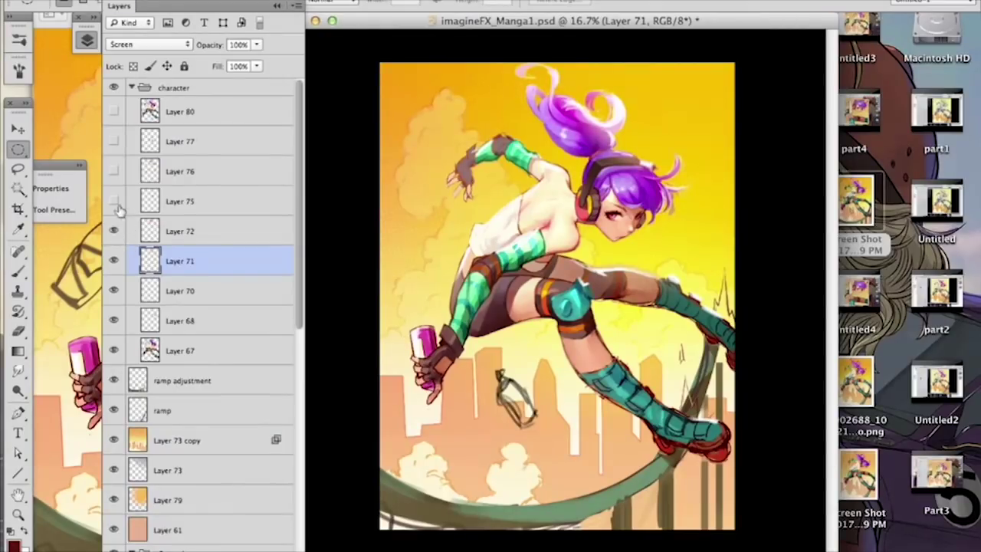
{"action": "left_click", "coordinate": [132, 221]}
{"action": "left_click", "coordinate": [114, 230]}
{"action": "left_click", "coordinate": [114, 230]}
Step: Show Layers 75 and 76, toggling each to compare its effect, and select Layer 76
{"action": "left_click", "coordinate": [116, 203]}
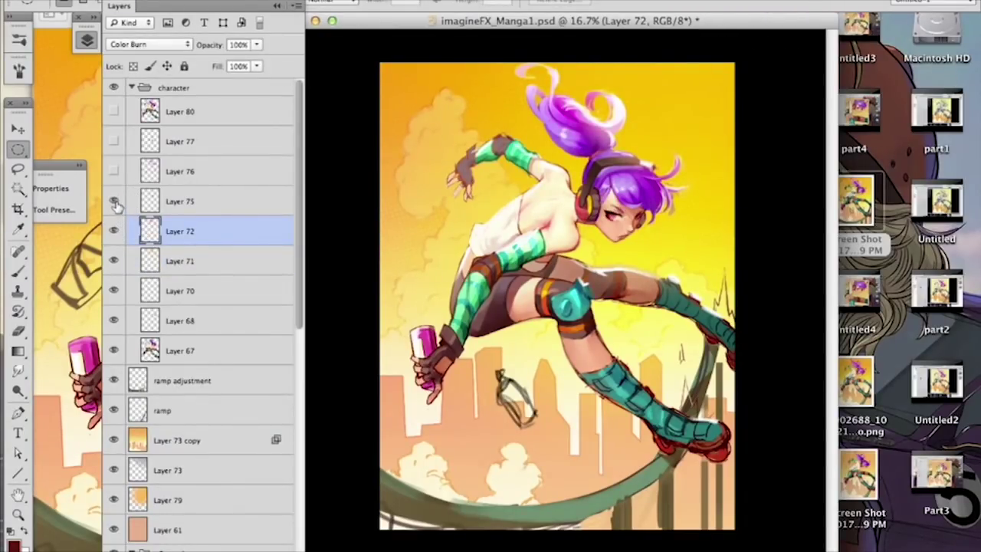
{"action": "left_click", "coordinate": [116, 204]}
{"action": "left_click", "coordinate": [114, 201]}
{"action": "left_click", "coordinate": [114, 172]}
{"action": "left_click", "coordinate": [114, 172]}
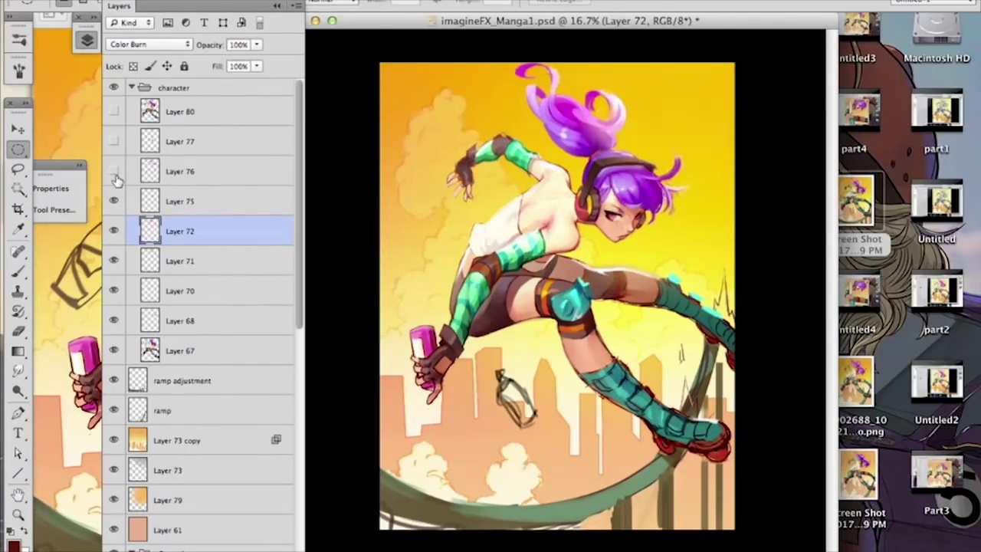
{"action": "left_click", "coordinate": [114, 172]}
{"action": "left_click", "coordinate": [145, 178]}
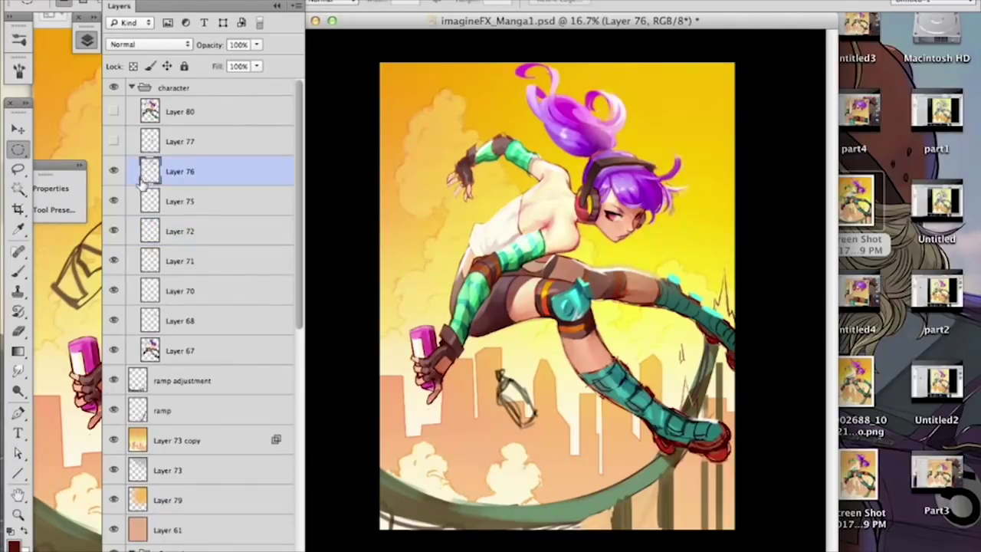
Step: Compare the effect of Layer 77, and show Layer 80 in place of Layers 77 through 67
{"action": "left_click", "coordinate": [114, 141]}
{"action": "left_click", "coordinate": [114, 142]}
{"action": "left_click", "coordinate": [114, 141]}
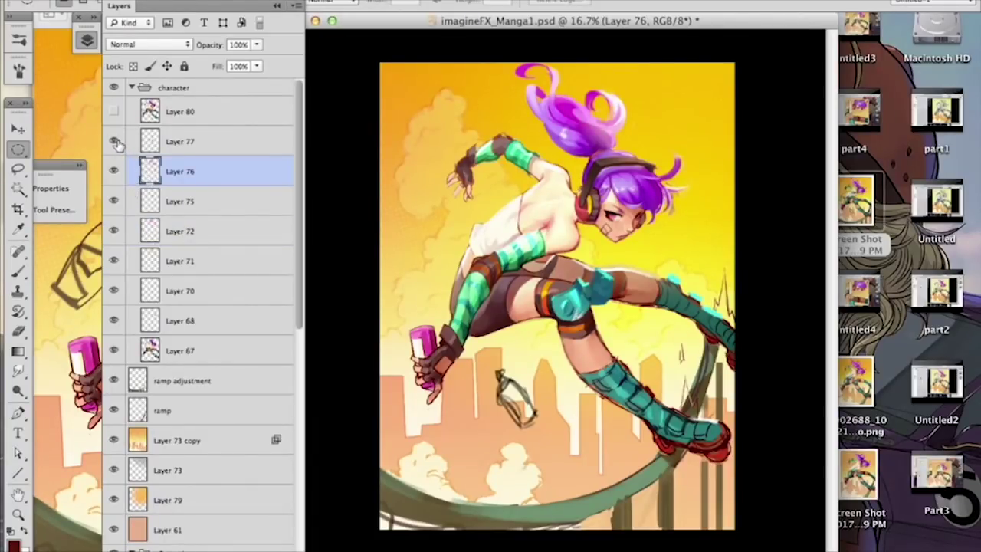
{"action": "left_click", "coordinate": [114, 112]}
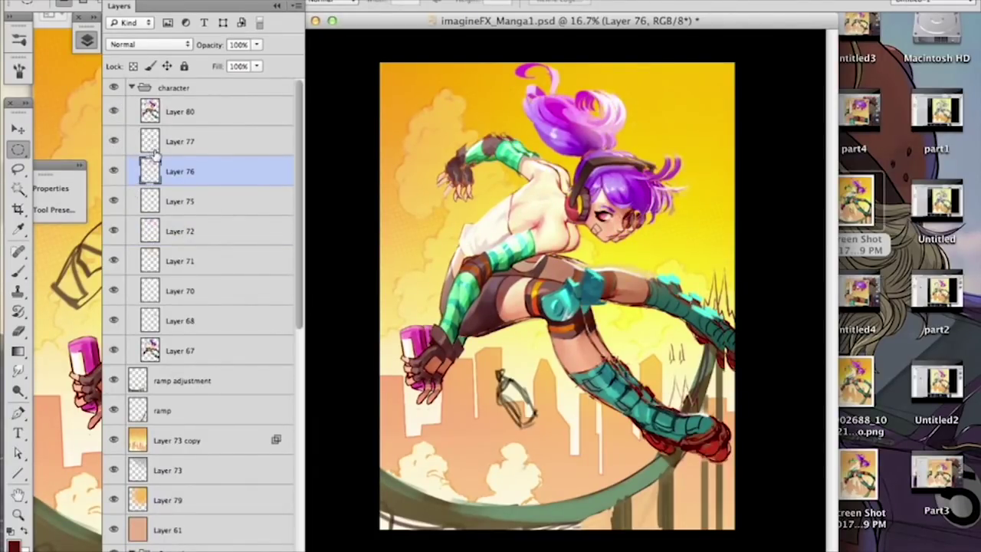
{"action": "left_click_drag", "start_coordinate": [114, 142], "coordinate": [113, 350]}
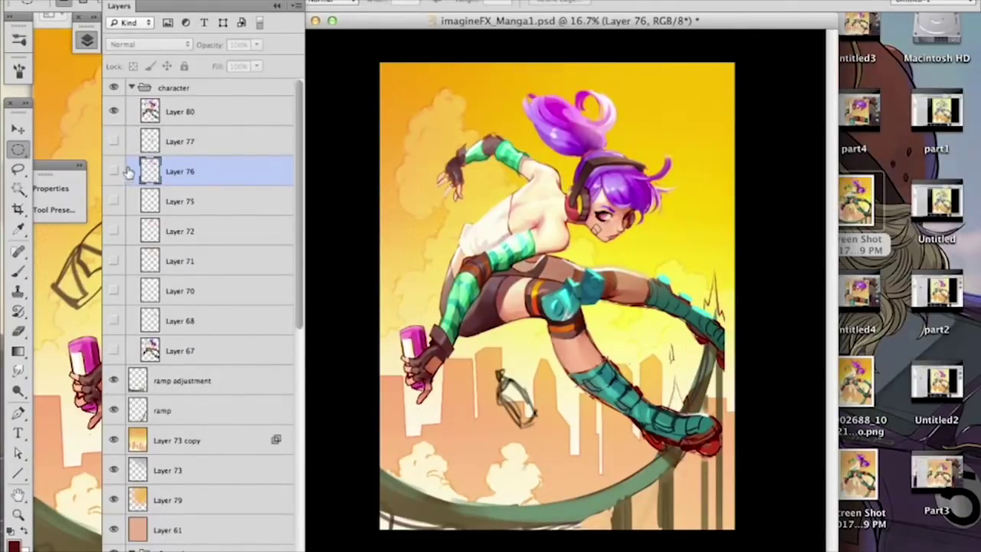
Step: Collapse the character group and compare the image with and without the ramp adjustment layer
{"action": "left_click", "coordinate": [131, 89]}
{"action": "left_click", "coordinate": [115, 111]}
{"action": "left_click", "coordinate": [116, 111]}
{"action": "left_click", "coordinate": [115, 111]}
{"action": "left_click", "coordinate": [115, 111]}
{"action": "left_click", "coordinate": [115, 112]}
{"action": "left_click", "coordinate": [115, 112]}
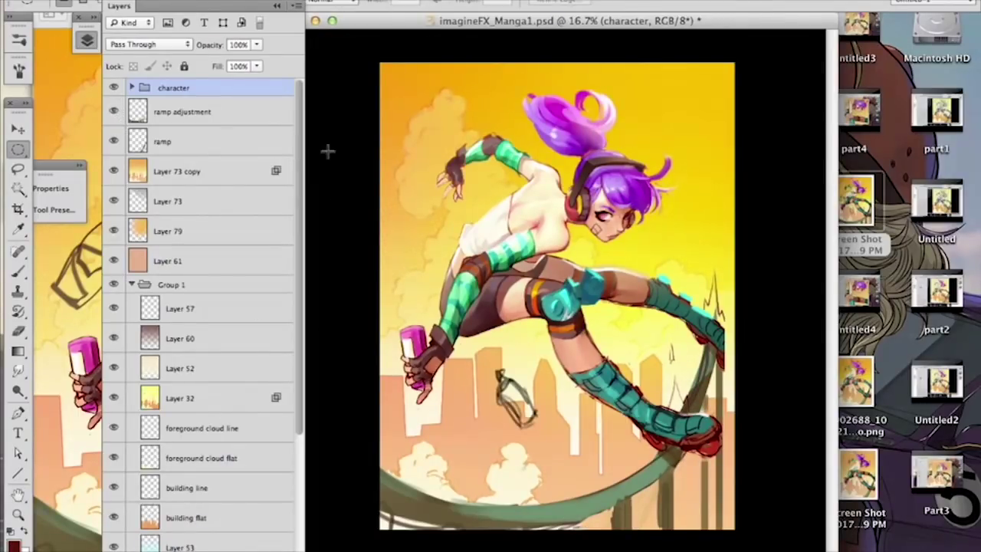
Step: Erase the sketched bottle shape below the character from the ramp adjustment layer with a 134 px eraser
{"action": "key", "text": "b"}
{"action": "right_click", "coordinate": [564, 356]}
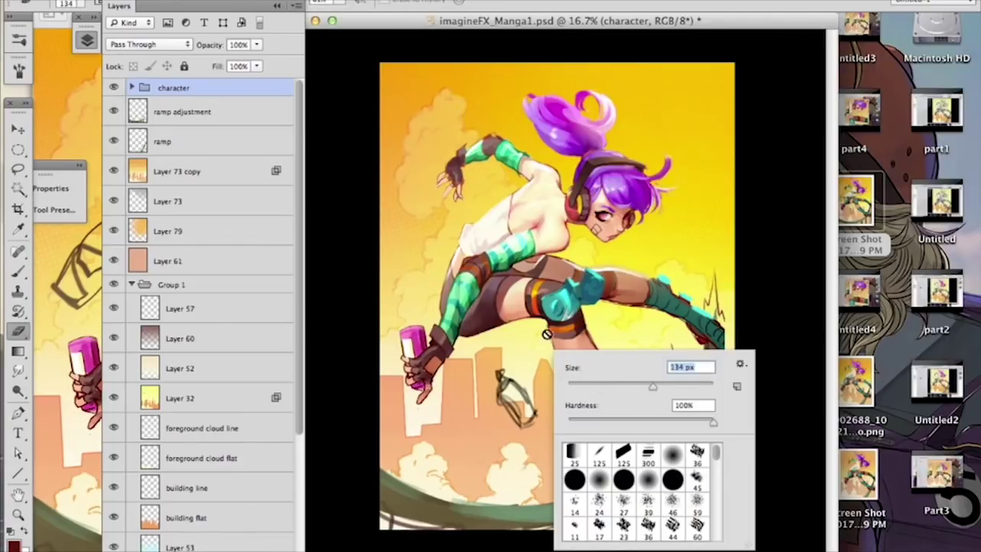
{"action": "left_click", "coordinate": [218, 112]}
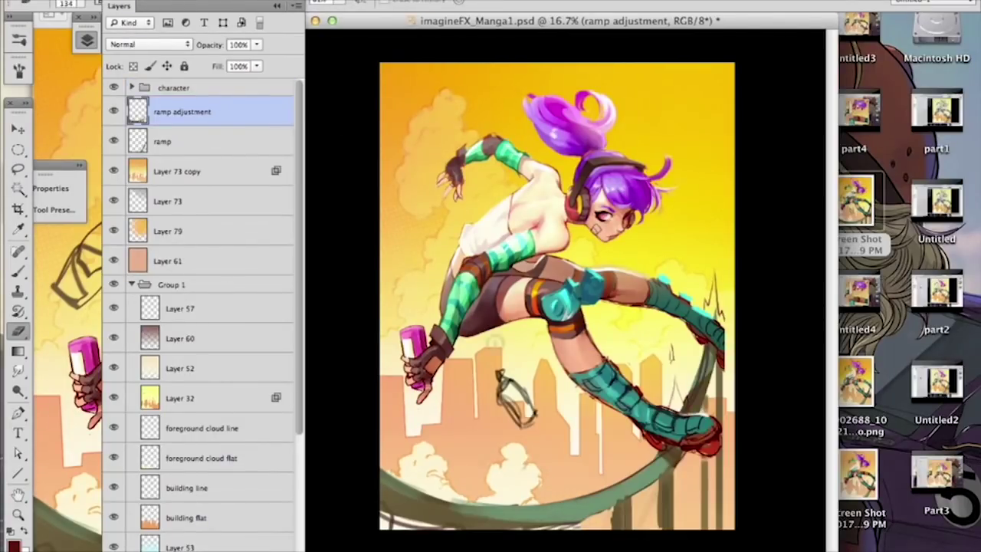
{"action": "mouse_move", "coordinate": [498, 375]}
{"action": "left_mouse_down"}
{"action": "mouse_move", "coordinate": [512, 406]}
{"action": "mouse_move", "coordinate": [528, 398]}
{"action": "left_mouse_up"}
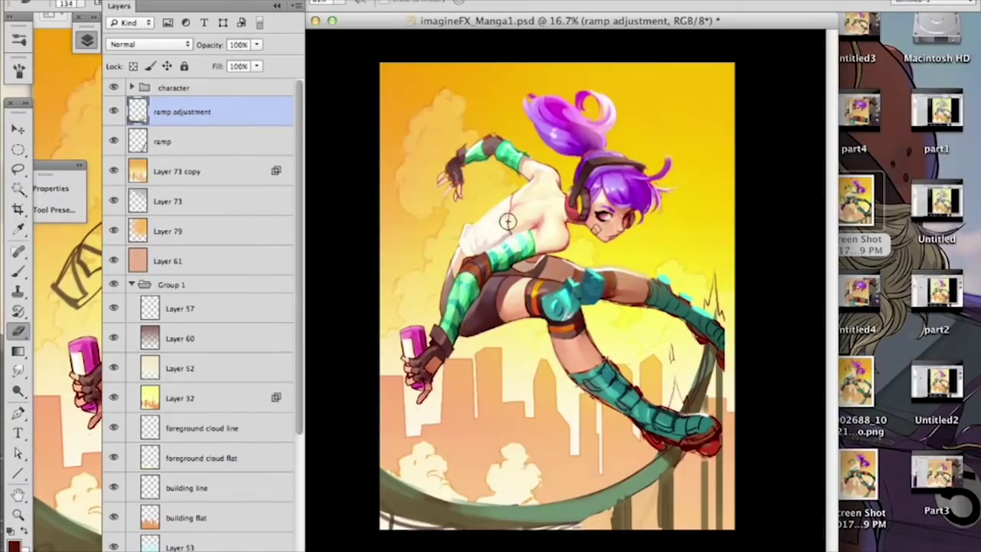
Step: Duplicate Layer 80 inside the character group and hide the original layer
{"action": "key", "text": "b"}
{"action": "left_click", "coordinate": [132, 87]}
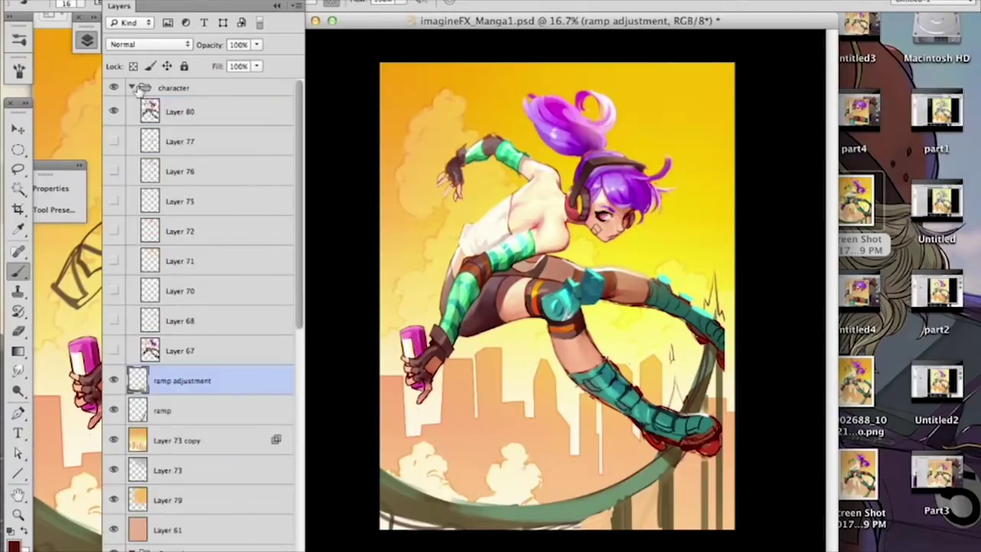
{"action": "left_click", "coordinate": [208, 113]}
{"action": "left_click_drag", "start_coordinate": [208, 113], "coordinate": [236, 542]}
{"action": "key", "text": "super+equal"}
{"action": "key", "text": "super+equal"}
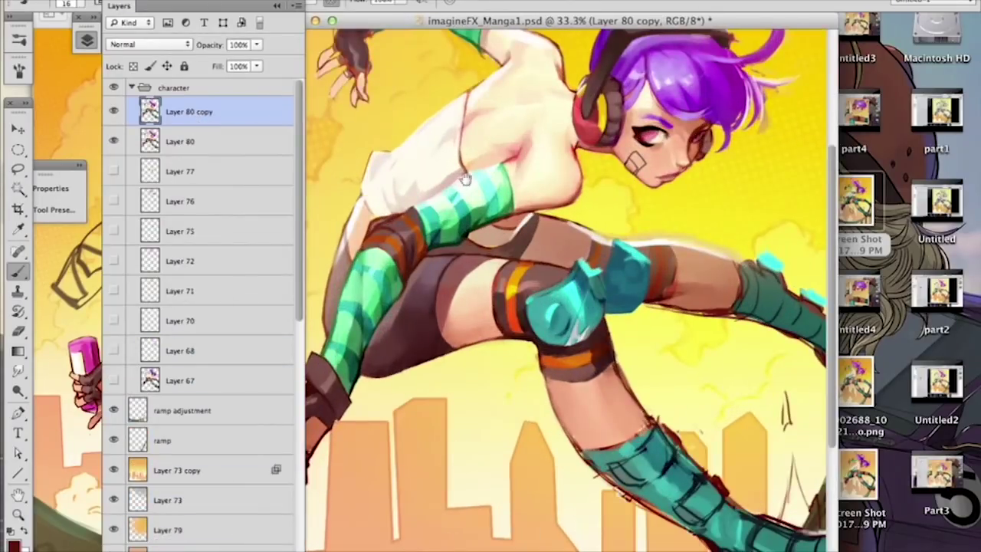
{"action": "left_click_drag", "start_coordinate": [466, 179], "coordinate": [417, 287]}
{"action": "left_click", "coordinate": [116, 141]}
Step: Trim the upturned hair tip beside the headphones into a thin point on Layer 80 copy with an 18 px eraser
{"action": "left_click_drag", "start_coordinate": [654, 288], "coordinate": [661, 221]}
{"action": "key", "text": "super+equal"}
{"action": "left_click_drag", "start_coordinate": [659, 124], "coordinate": [536, 269]}
{"action": "key", "text": "e"}
{"action": "right_click", "coordinate": [674, 178]}
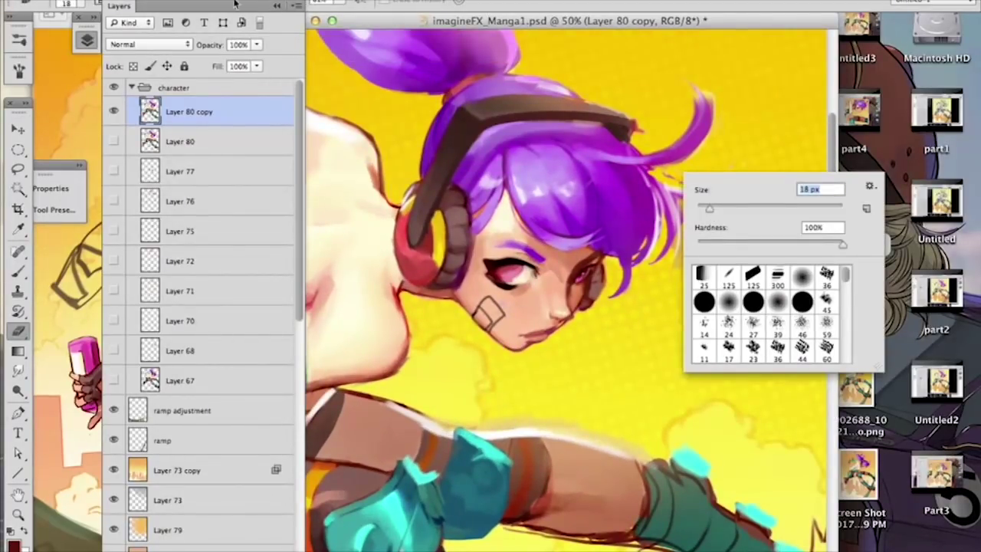
{"action": "left_click", "coordinate": [274, 5]}
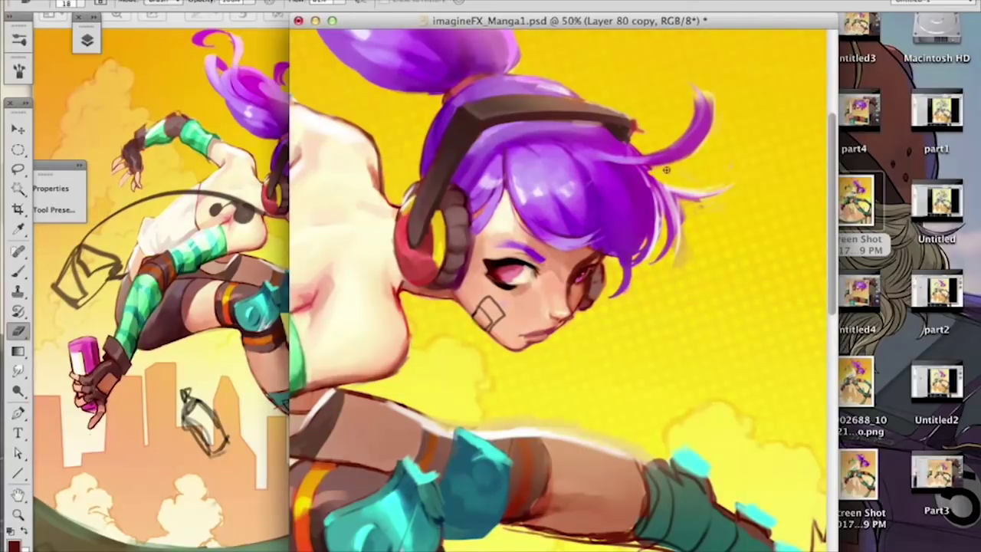
{"action": "left_click_drag", "start_coordinate": [705, 85], "coordinate": [714, 123]}
{"action": "left_click_drag", "start_coordinate": [694, 100], "coordinate": [694, 122]}
{"action": "left_click_drag", "start_coordinate": [696, 85], "coordinate": [691, 130]}
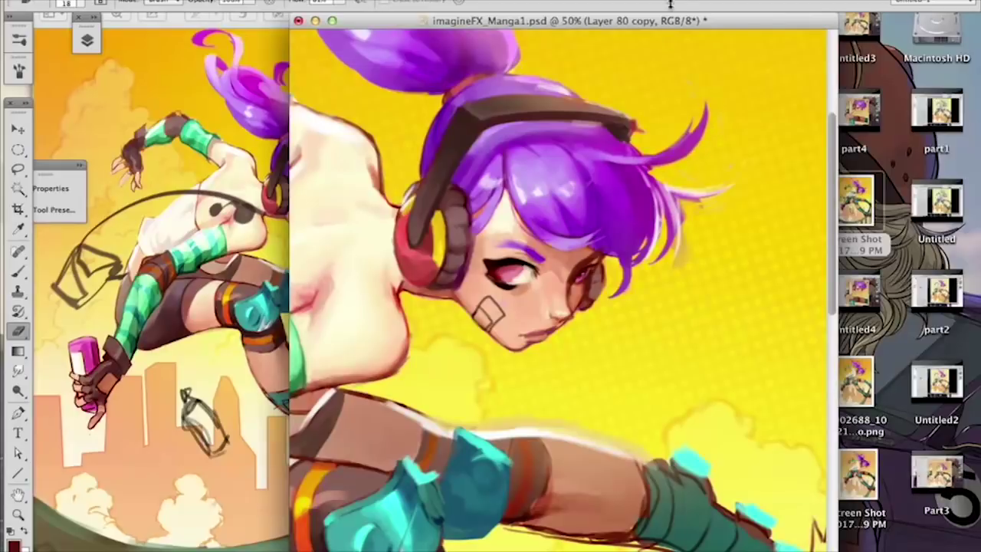
Step: Paint dark purple strand lines into the side of the fringe with a hard round 8 px brush
{"action": "key", "text": "b"}
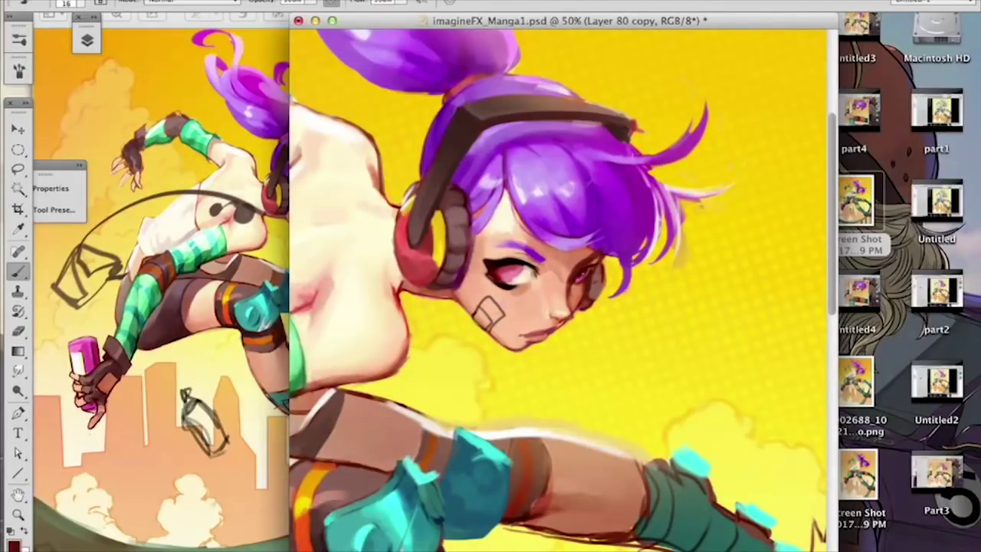
{"action": "left_click", "coordinate": [616, 133], "text": "alt"}
{"action": "left_click", "coordinate": [451, 111], "text": "alt"}
{"action": "left_click", "coordinate": [14, 546]}
{"action": "left_click", "coordinate": [263, 435]}
{"action": "left_click", "coordinate": [433, 301]}
{"action": "right_click", "coordinate": [742, 264]}
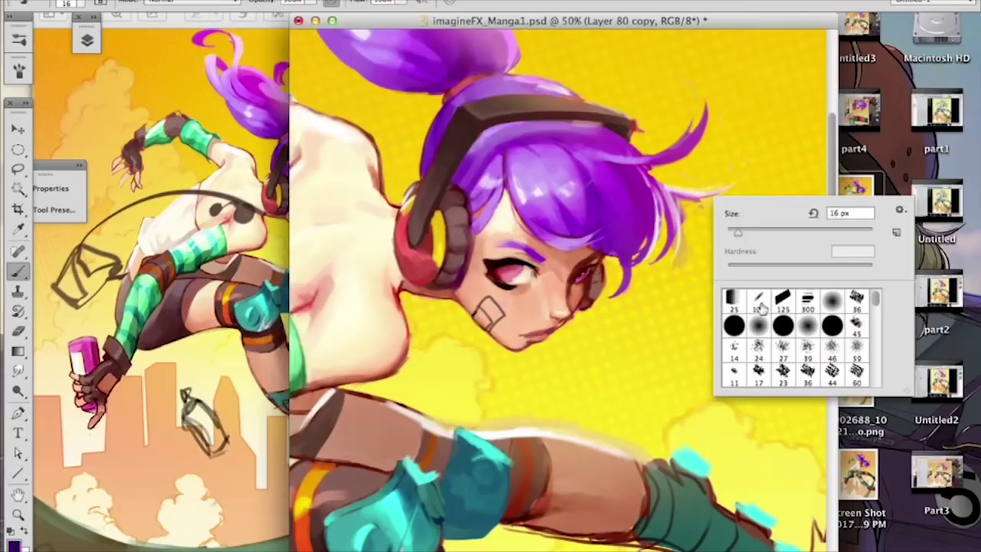
{"action": "left_click", "coordinate": [783, 326]}
{"action": "left_click_drag", "start_coordinate": [737, 232], "coordinate": [732, 232]}
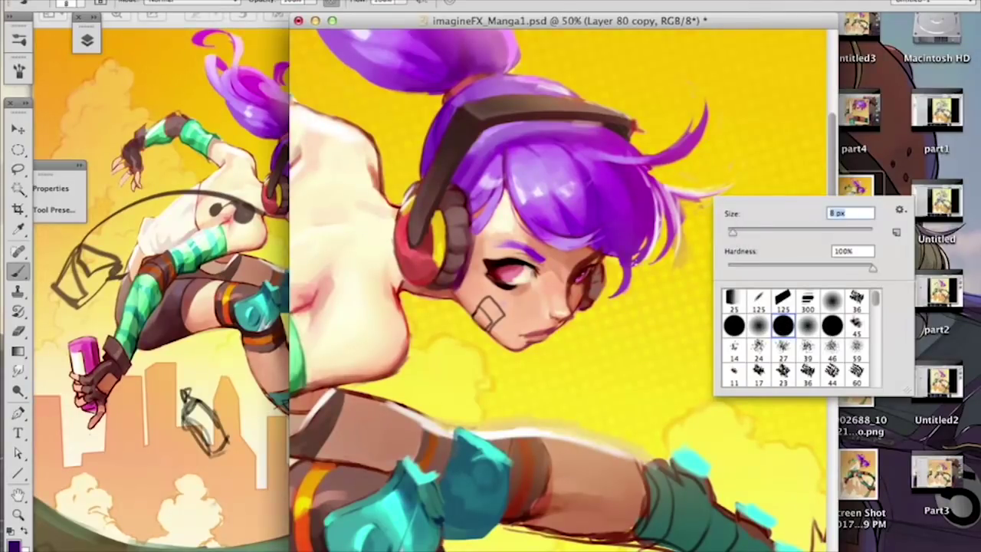
{"action": "left_click", "coordinate": [635, 267]}
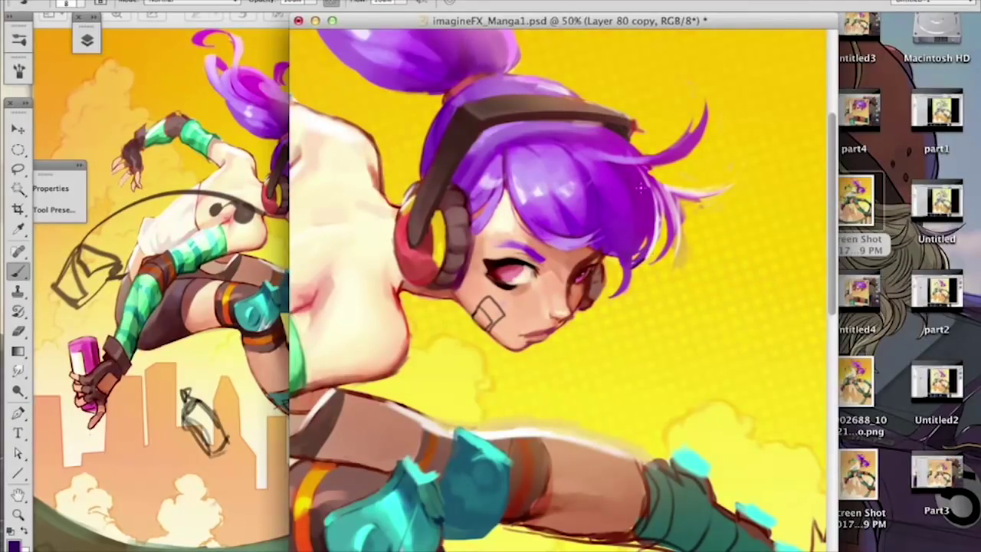
{"action": "left_click_drag", "start_coordinate": [630, 196], "coordinate": [619, 295]}
{"action": "key", "text": "super+minus"}
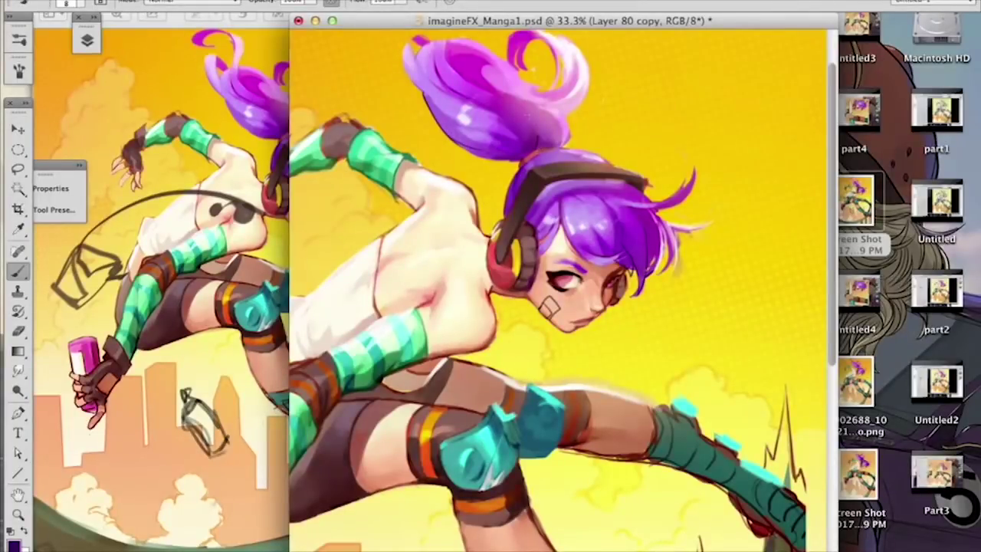
Step: Draw a thin dark purple outline along the ponytail's outer edge up to its curled tip
{"action": "scroll", "coordinate": [514, 99], "scroll_direction": "up", "scroll_amount": 2}
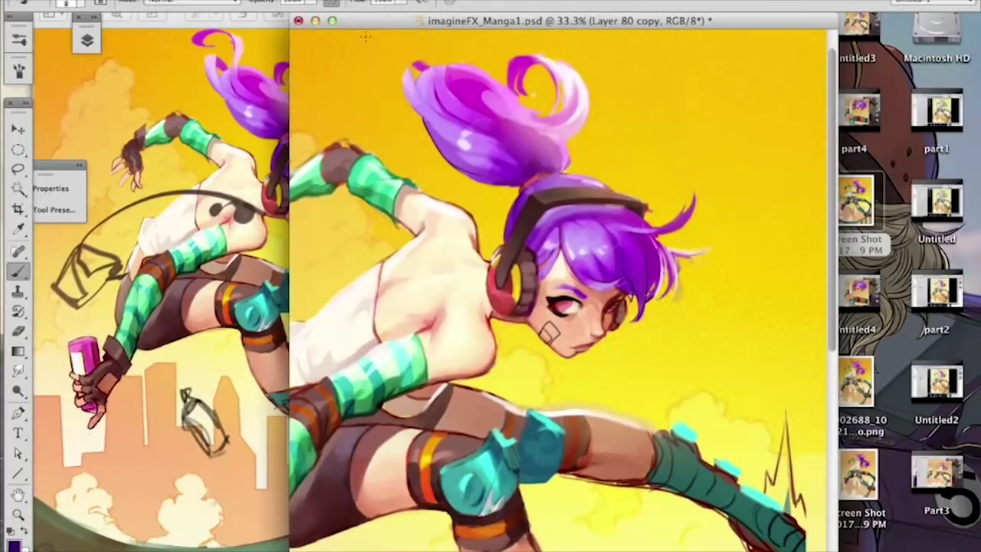
{"action": "left_click_drag", "start_coordinate": [446, 135], "coordinate": [404, 72]}
{"action": "key", "text": "super+z"}
{"action": "left_click_drag", "start_coordinate": [445, 137], "coordinate": [404, 73]}
{"action": "key", "text": "super+z"}
{"action": "key", "text": "super+minus"}
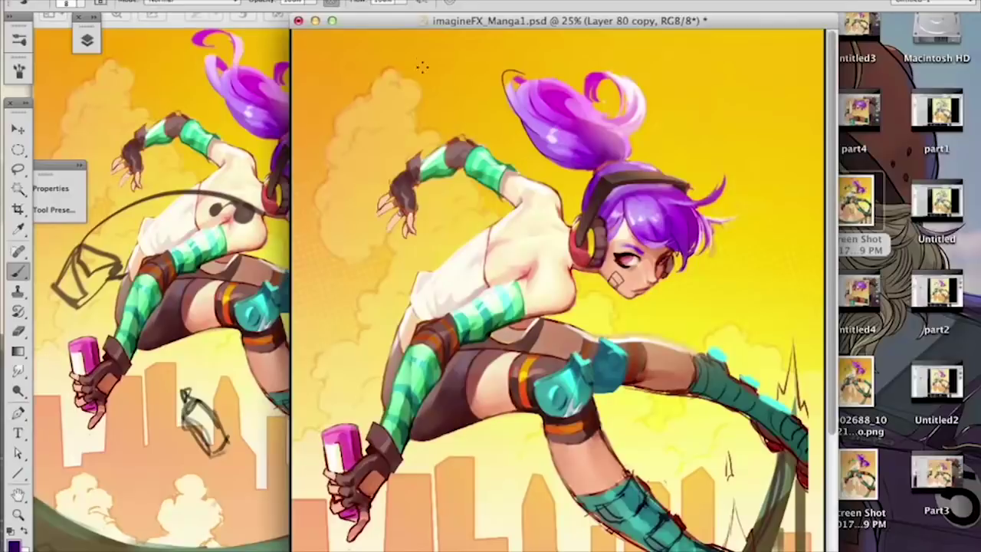
Step: Refine the outline at the raised shoulder with a brown sampled from the figure
{"action": "left_click", "coordinate": [563, 189], "text": "alt"}
{"action": "left_click_drag", "start_coordinate": [517, 175], "coordinate": [528, 181]}
{"action": "scroll", "coordinate": [471, 40], "scroll_direction": "down", "scroll_amount": 3}
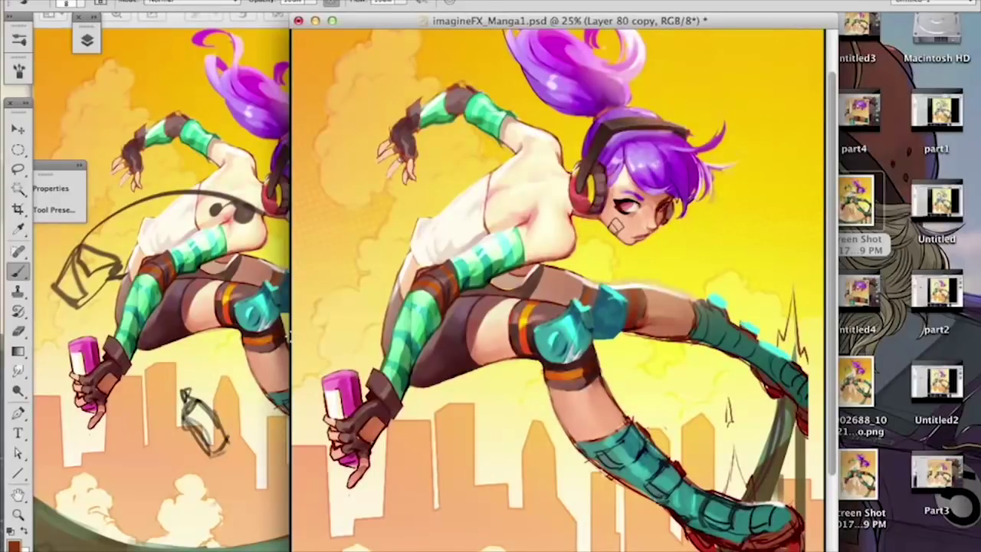
{"action": "key", "text": "e"}
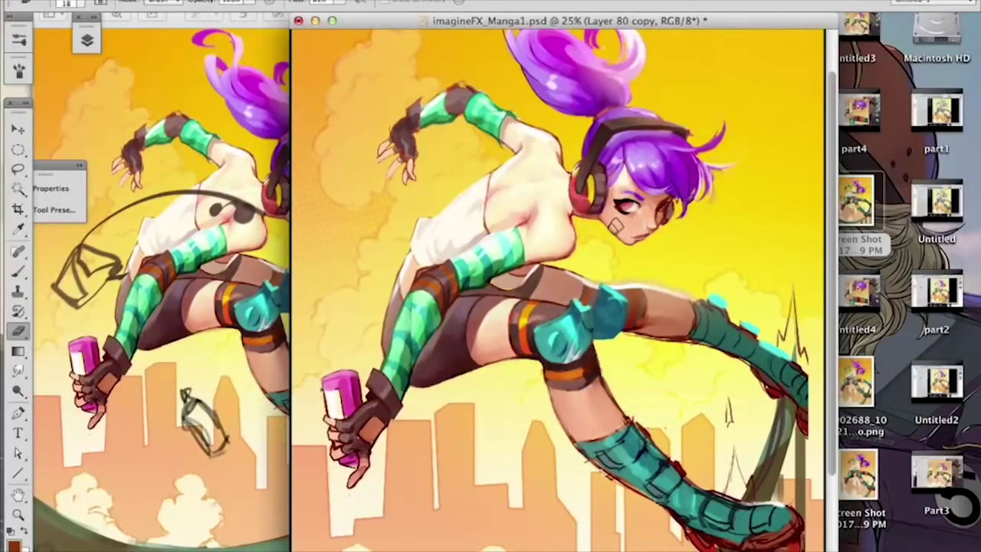
{"action": "key", "text": "b"}
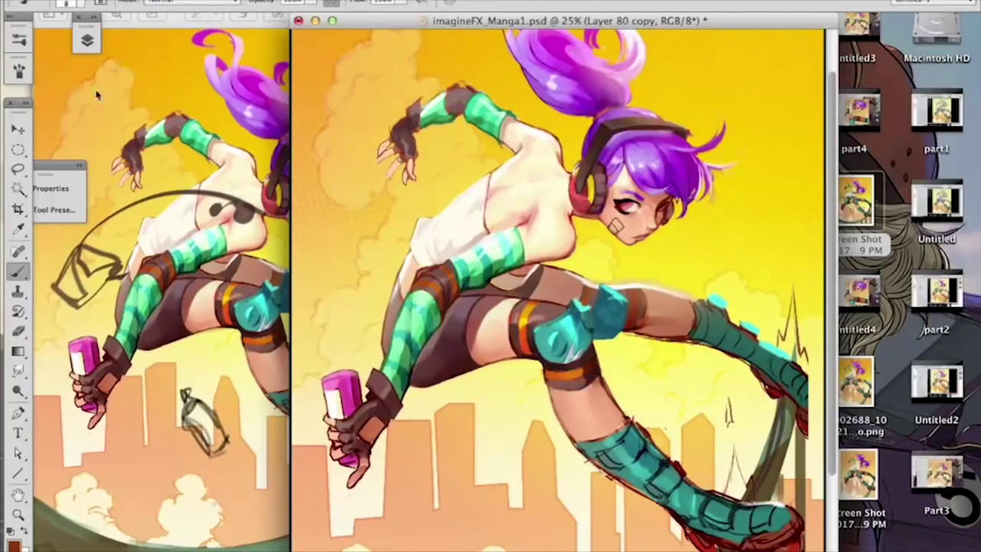
Step: Touch up the spray can's edges with its own sampled magenta, starting with a 33 px brush
{"action": "left_click", "coordinate": [90, 41]}
{"action": "left_click", "coordinate": [150, 112], "text": "super"}
{"action": "left_click", "coordinate": [90, 40]}
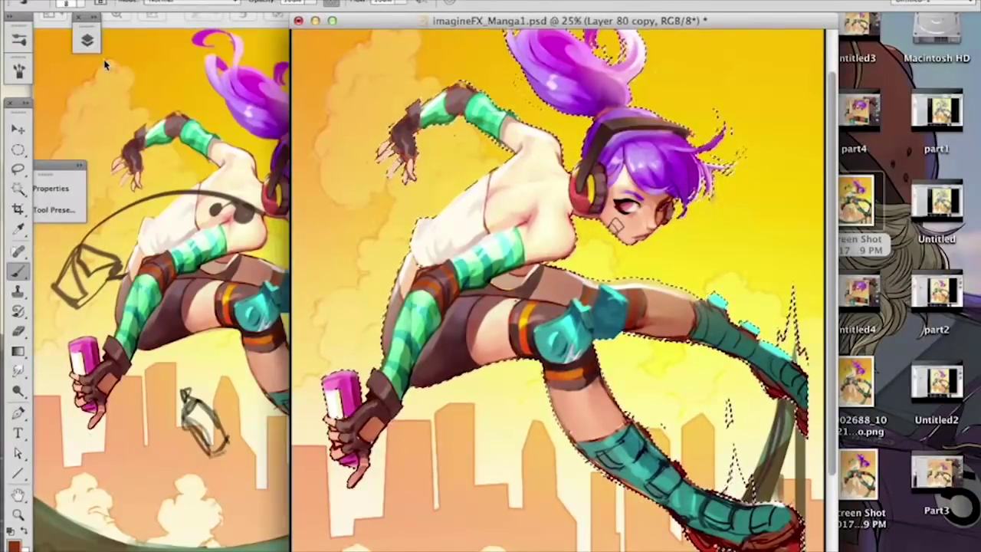
{"action": "left_click", "coordinate": [350, 387], "text": "alt"}
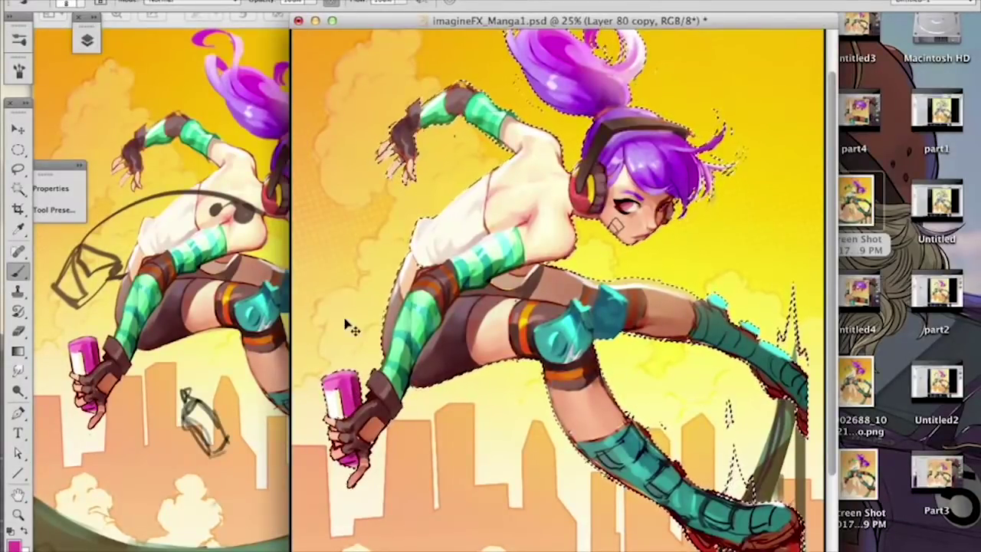
{"action": "key", "text": "super+d"}
{"action": "right_click", "coordinate": [363, 335]}
{"action": "left_click", "coordinate": [322, 391]}
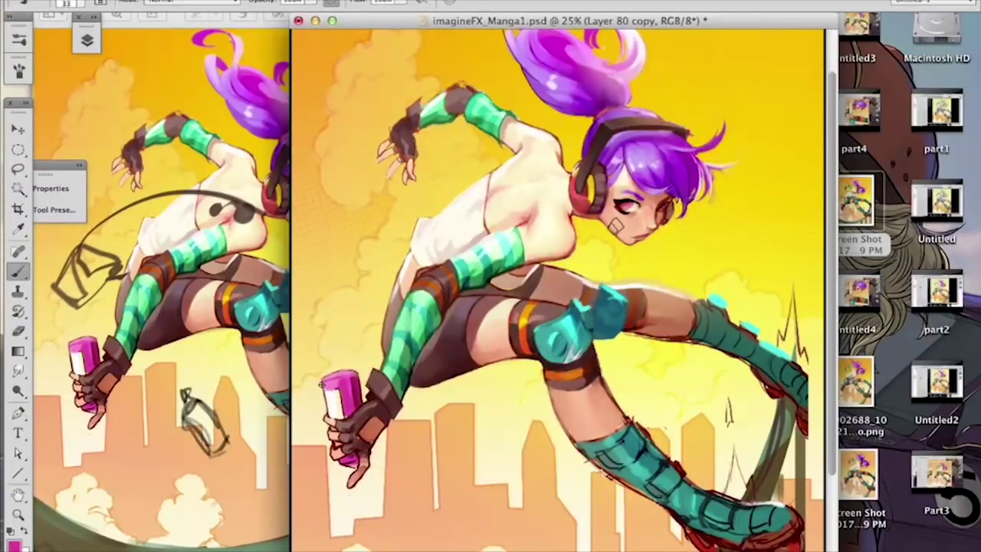
{"action": "right_click", "coordinate": [345, 367]}
{"action": "left_click_drag", "start_coordinate": [400, 403], "coordinate": [406, 403]}
{"action": "left_click", "coordinate": [344, 406]}
Step: Touch up the rear leg's light upper rim with a 22 px brush and erase along its lower edge
{"action": "right_click", "coordinate": [594, 277]}
{"action": "key", "text": "Return"}
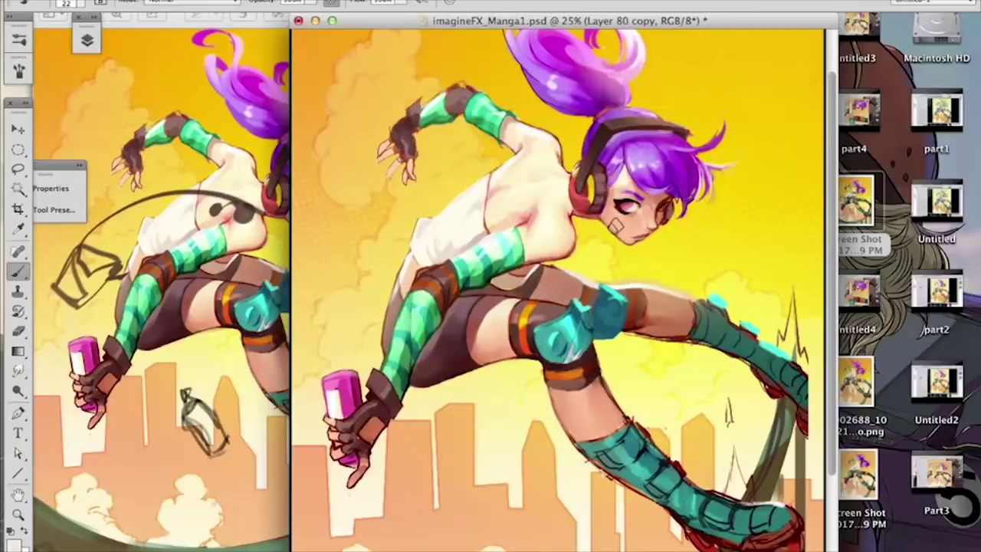
{"action": "left_click", "coordinate": [558, 278], "text": "alt"}
{"action": "left_click", "coordinate": [585, 273], "text": "alt"}
{"action": "key", "text": "e"}
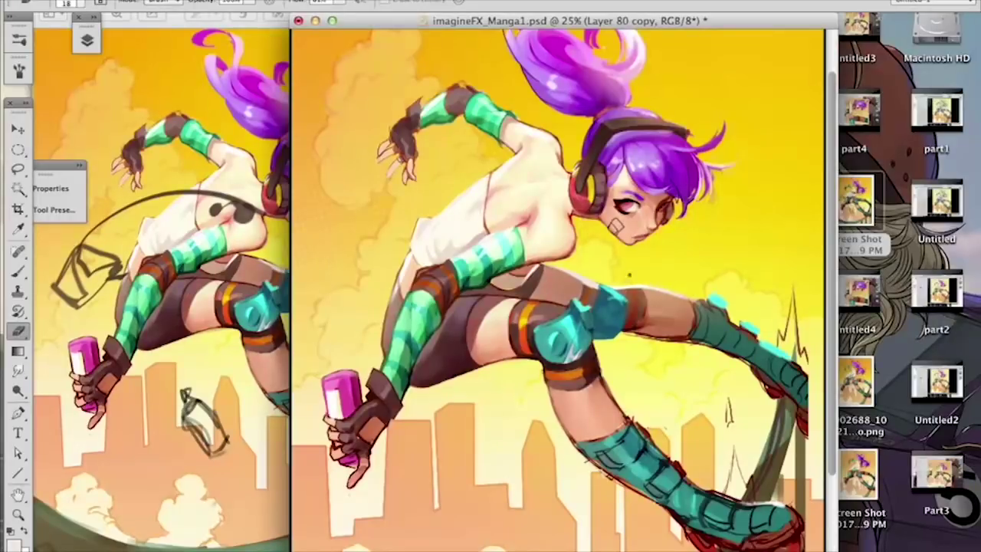
{"action": "left_click_drag", "start_coordinate": [645, 338], "coordinate": [678, 344]}
{"action": "scroll", "coordinate": [571, 255], "scroll_direction": "down", "scroll_amount": 3}
{"action": "key", "text": "b"}
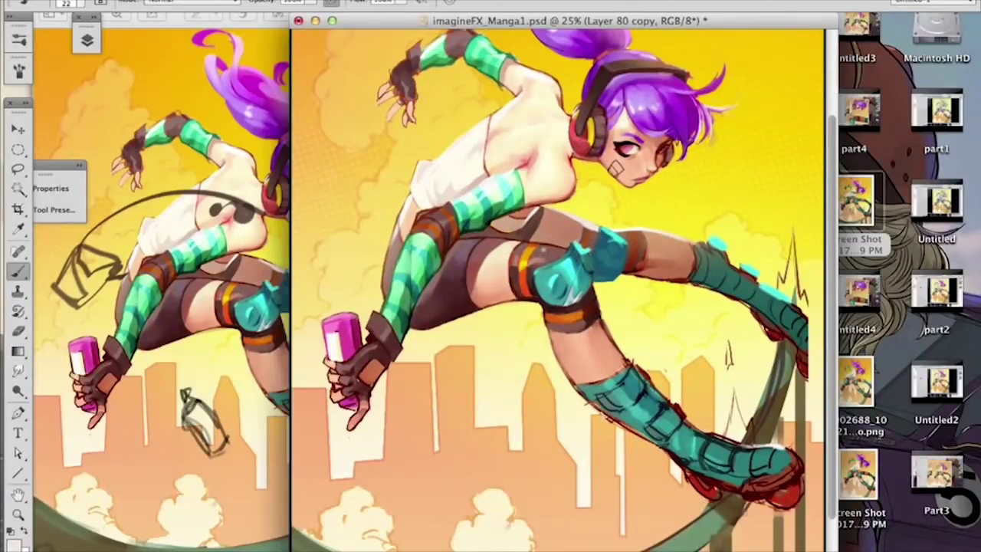
{"action": "left_click", "coordinate": [86, 40]}
{"action": "left_click", "coordinate": [151, 112], "text": "super"}
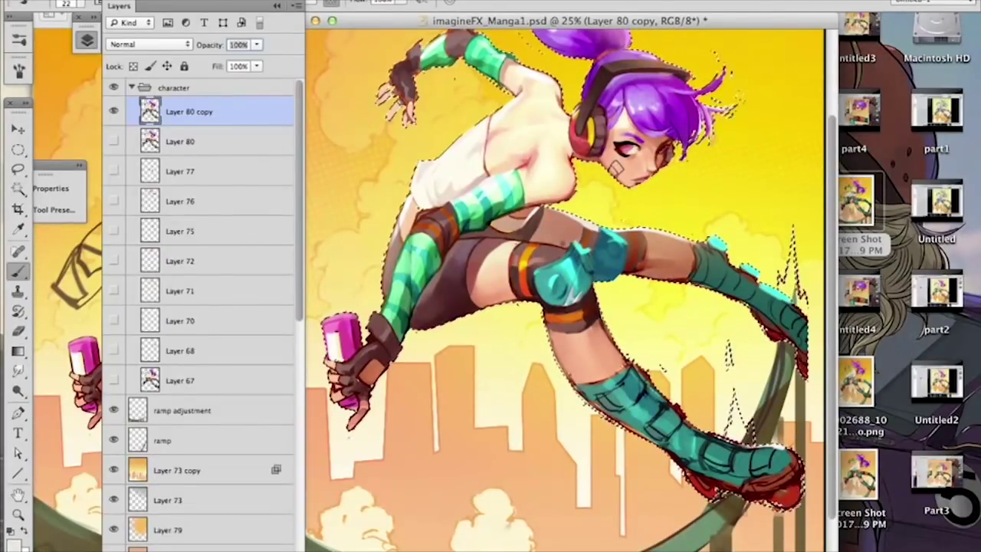
{"action": "left_click", "coordinate": [598, 322], "text": "alt"}
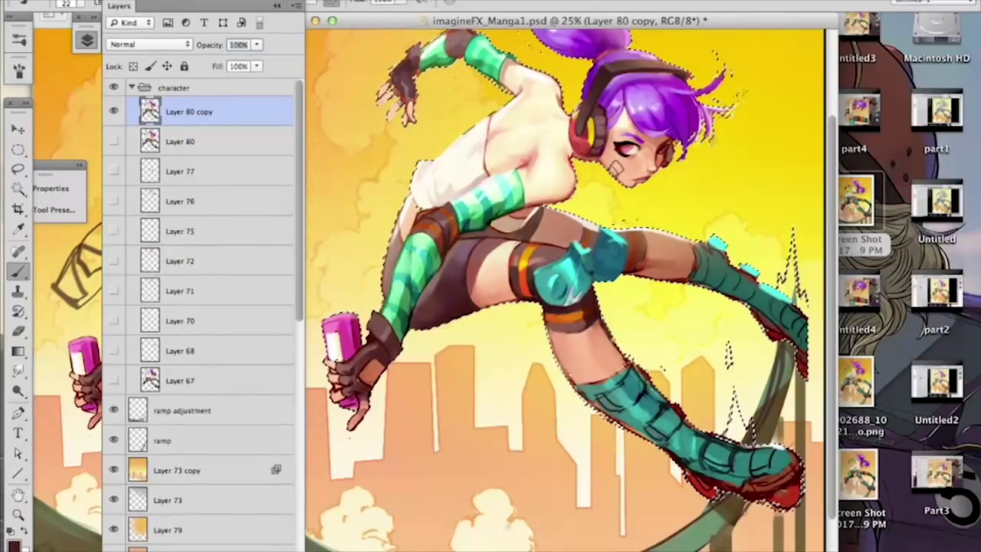
{"action": "right_click", "coordinate": [633, 325]}
{"action": "left_click_drag", "start_coordinate": [665, 358], "coordinate": [686, 359]}
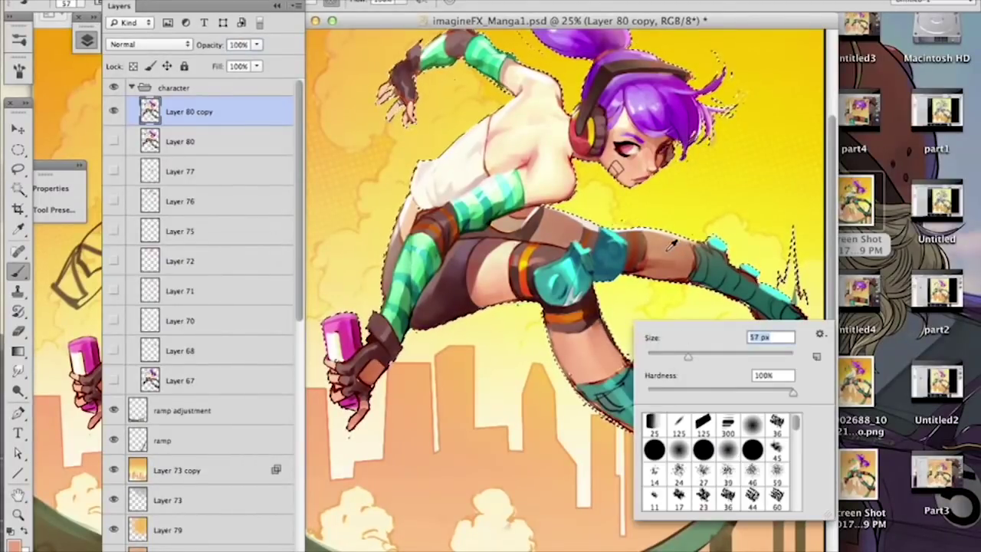
{"action": "left_click", "coordinate": [607, 337], "text": "alt"}
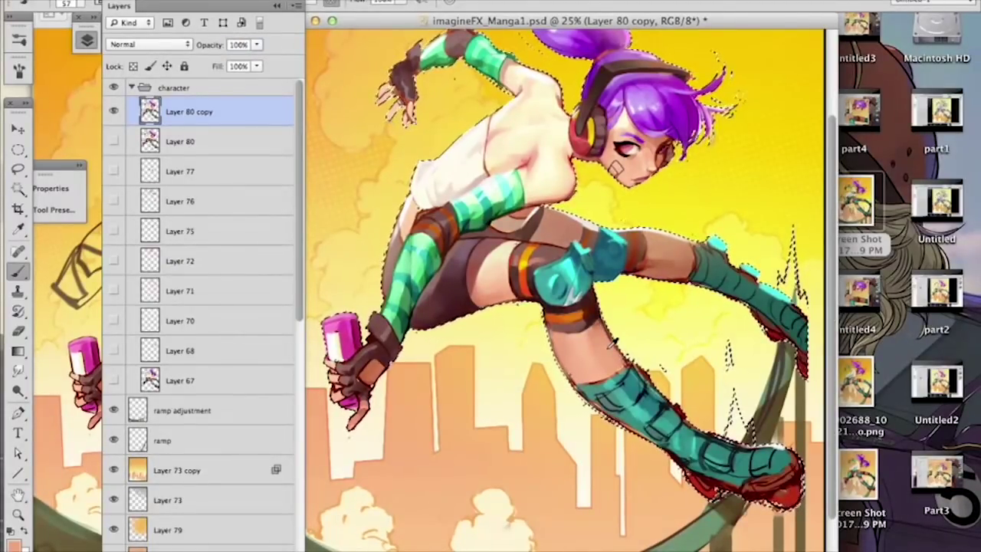
{"action": "key", "text": "super+d"}
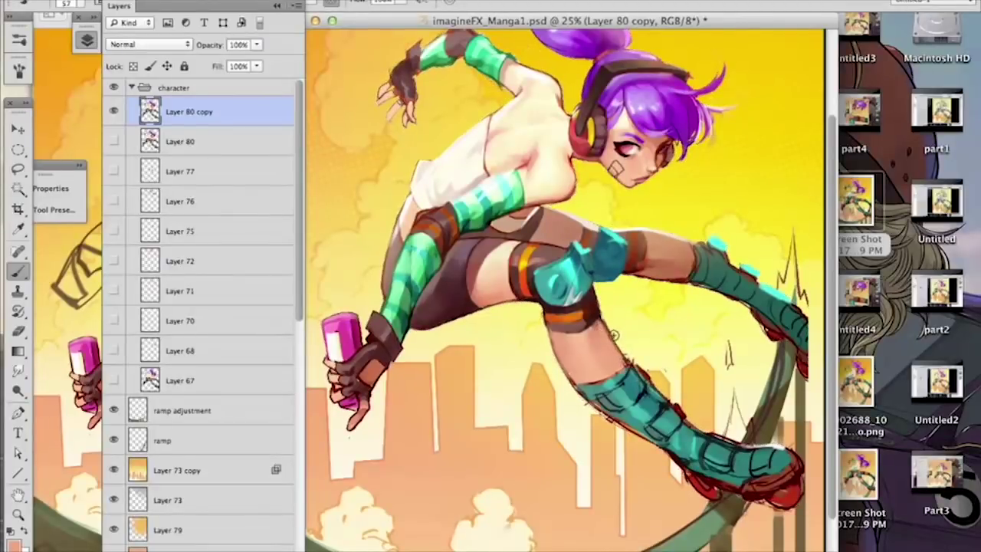
Step: Blend the skin shading along the front leg's shin below the knee strap with sampled skin tones and an 82 px brush
{"action": "left_click", "coordinate": [598, 323], "text": "alt"}
{"action": "left_click", "coordinate": [600, 334], "text": "alt"}
{"action": "left_click", "coordinate": [602, 331], "text": "alt"}
{"action": "right_click", "coordinate": [605, 333]}
{"action": "left_click", "coordinate": [679, 369]}
{"action": "left_click_drag", "start_coordinate": [593, 330], "coordinate": [602, 341]}
{"action": "left_click", "coordinate": [612, 353], "text": "alt"}
{"action": "left_click", "coordinate": [604, 336], "text": "alt"}
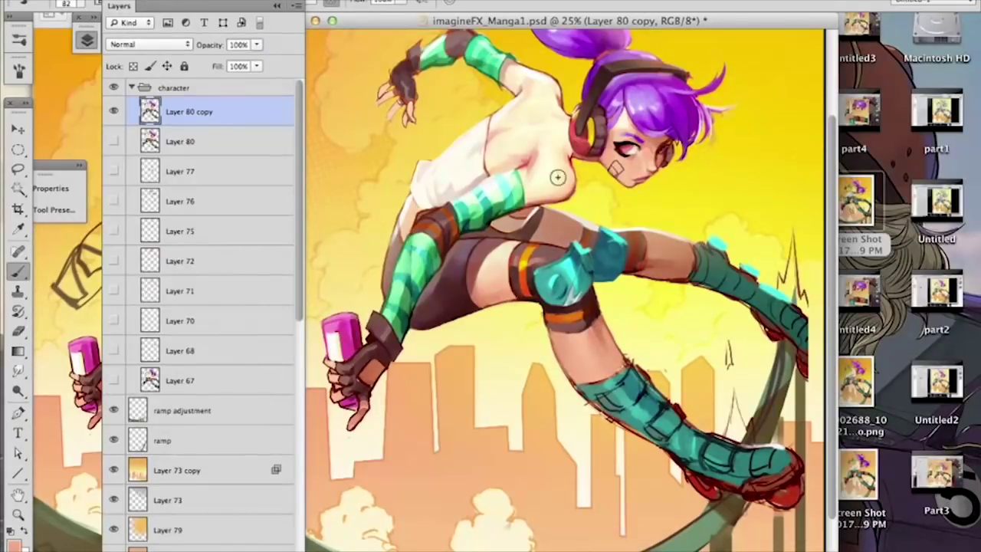
Step: Rework the front leg's calf edge above the boot with sampled skin tones, reducing the brush to 35 px
{"action": "left_click", "coordinate": [599, 333], "text": "alt"}
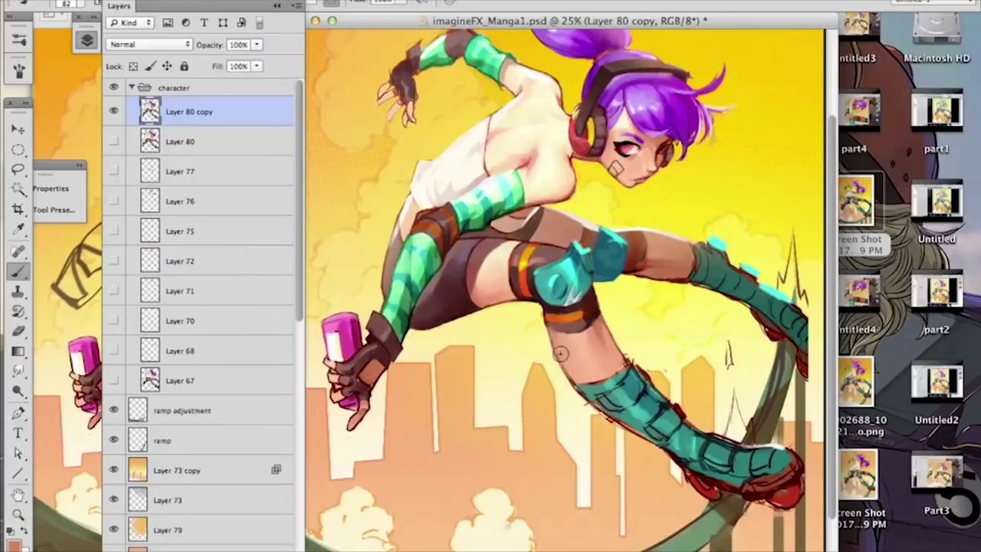
{"action": "left_click", "coordinate": [571, 367], "text": "alt"}
{"action": "left_click_drag", "start_coordinate": [549, 342], "coordinate": [572, 384]}
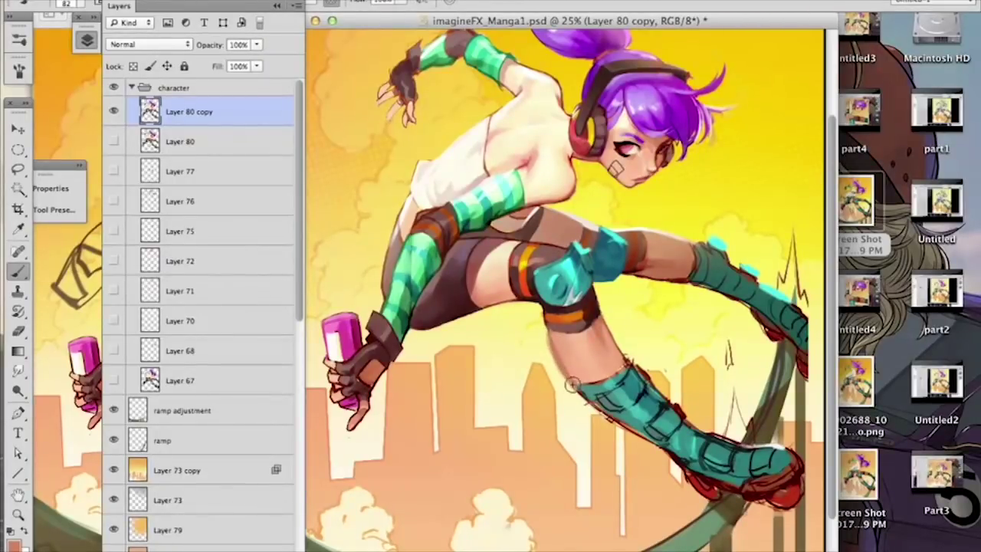
{"action": "right_click", "coordinate": [559, 325]}
{"action": "left_click", "coordinate": [623, 378]}
{"action": "left_click", "coordinate": [569, 372]}
{"action": "left_click", "coordinate": [578, 376], "text": "alt"}
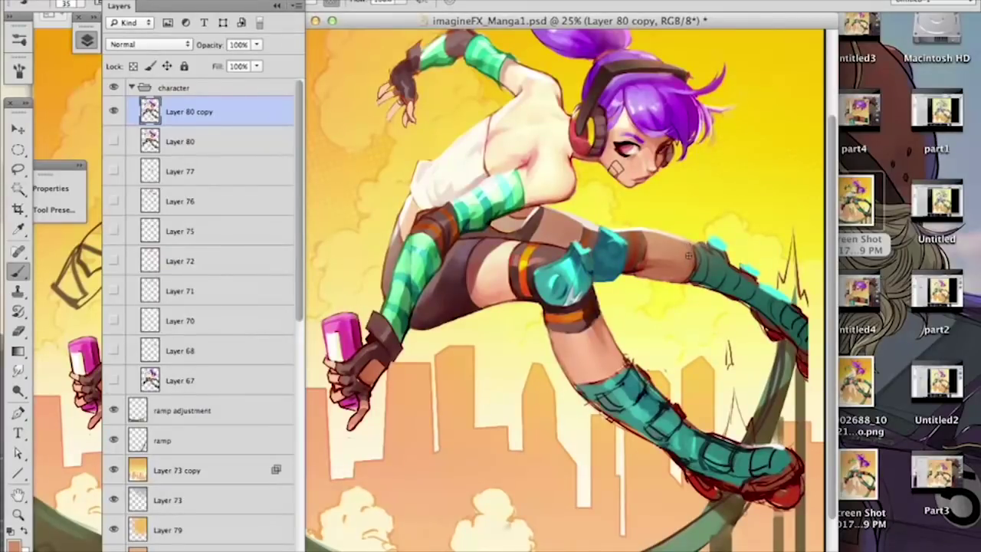
Step: Define the edge of the rear leg's knee strap with a dark 14 px brush
{"action": "left_click", "coordinate": [648, 249], "text": "alt"}
{"action": "left_click", "coordinate": [641, 263], "text": "alt"}
{"action": "right_click", "coordinate": [669, 260]}
{"action": "left_click_drag", "start_coordinate": [699, 297], "coordinate": [696, 296]}
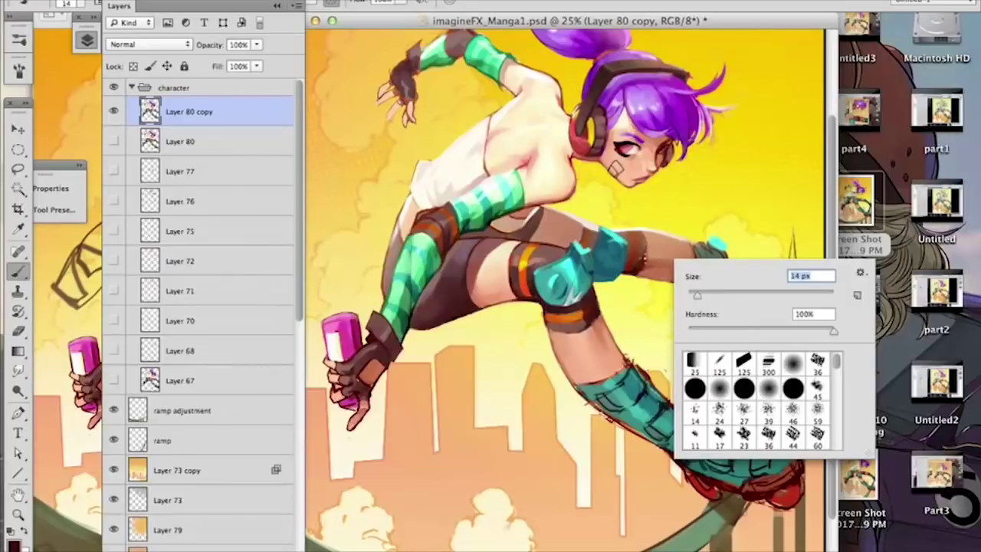
{"action": "left_click", "coordinate": [643, 258]}
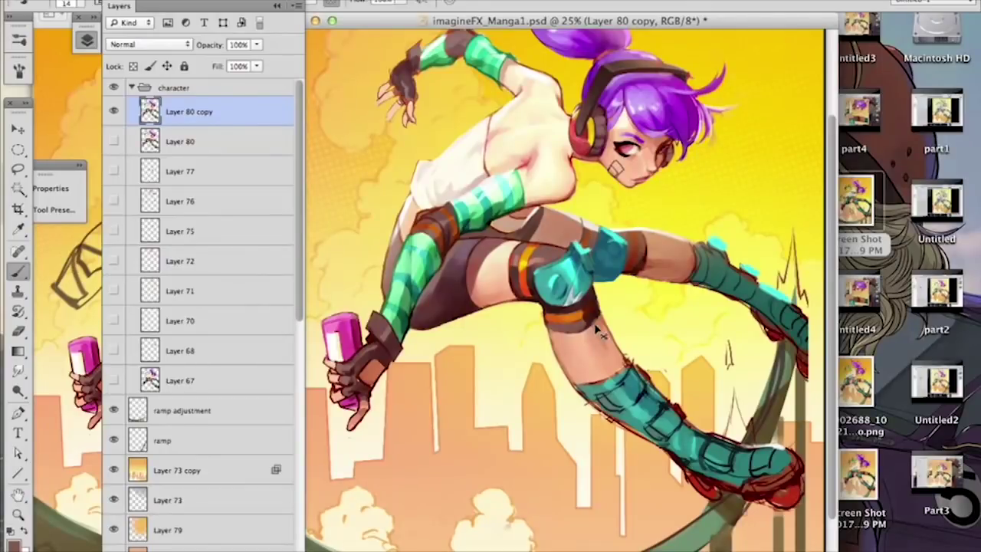
{"action": "key", "text": "super+minus"}
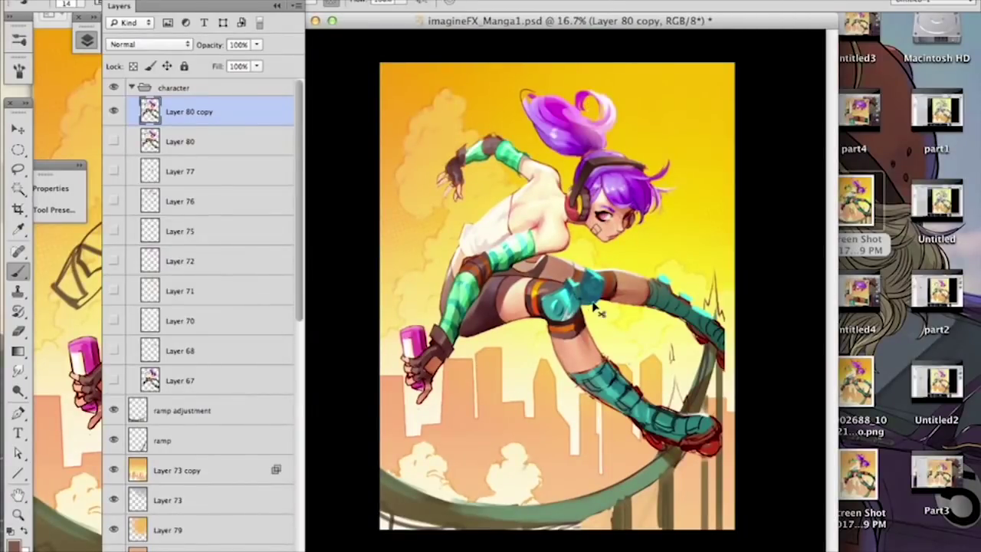
Step: Repaint the pointed top of the front knee pad with sampled turquoise tones
{"action": "key", "text": "super+plus"}
{"action": "key", "text": "super+plus"}
{"action": "left_click", "coordinate": [584, 258], "text": "alt"}
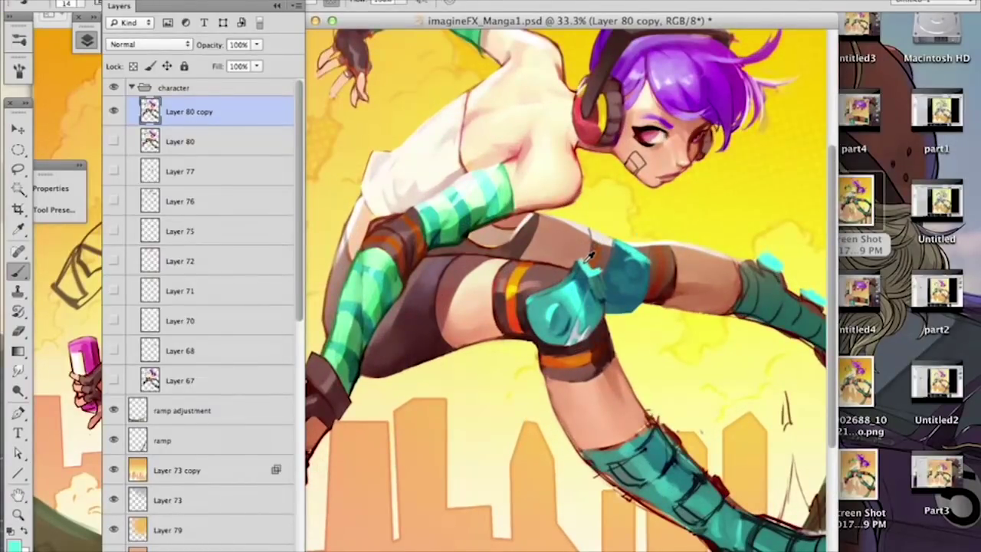
{"action": "left_click", "coordinate": [579, 254], "text": "alt"}
{"action": "left_click", "coordinate": [584, 262], "text": "alt"}
{"action": "left_click_drag", "start_coordinate": [585, 262], "coordinate": [598, 255]}
{"action": "left_click", "coordinate": [590, 249], "text": "alt"}
Step: Paint over the dark sketch lines at the front boot's top cuff with sampled turquoise and skin tones and a 26 px brush
{"action": "left_click_drag", "start_coordinate": [616, 325], "coordinate": [557, 225]}
{"action": "left_click", "coordinate": [602, 363], "text": "alt"}
{"action": "right_click", "coordinate": [613, 353]}
{"action": "left_click_drag", "start_coordinate": [652, 394], "coordinate": [658, 394]}
{"action": "left_click_drag", "start_coordinate": [612, 347], "coordinate": [610, 362]}
{"action": "left_click", "coordinate": [605, 349], "text": "alt"}
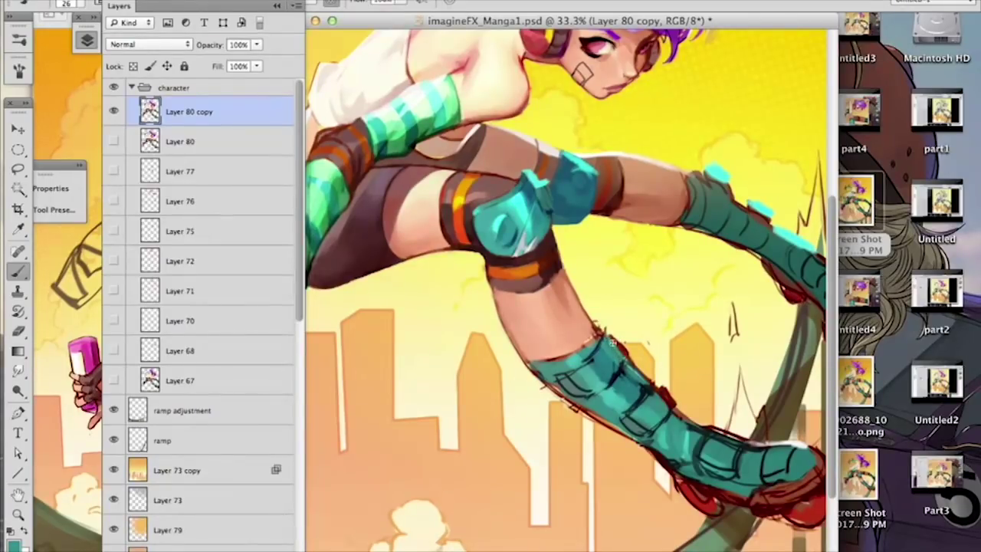
{"action": "left_click", "coordinate": [602, 355], "text": "alt"}
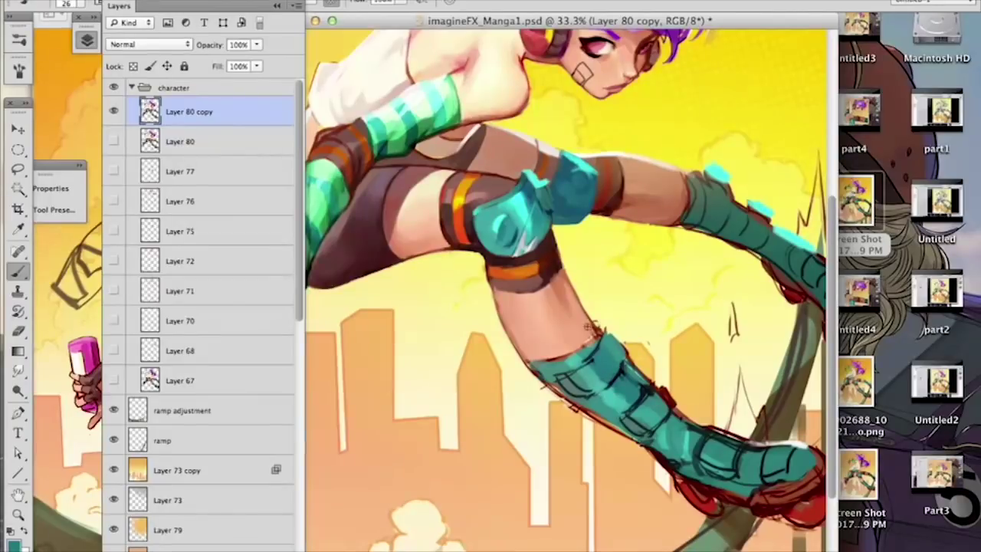
{"action": "left_click", "coordinate": [591, 349], "text": "alt"}
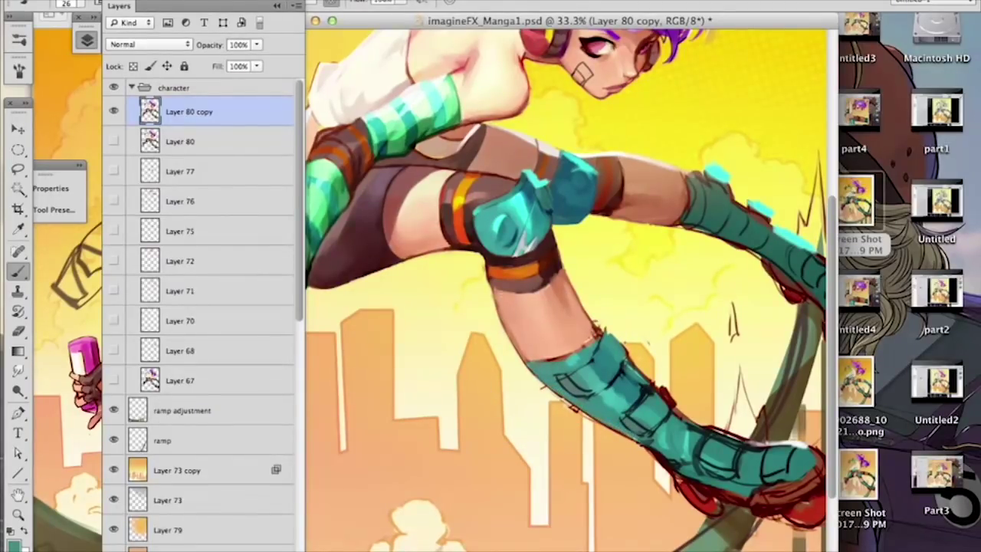
Step: Paint out the dark panel lines on the front boot's upper shin with sampled teal tones, reducing the brush to 18 px
{"action": "left_click", "coordinate": [628, 372], "text": "alt"}
{"action": "left_click", "coordinate": [626, 368], "text": "alt"}
{"action": "left_click", "coordinate": [619, 362], "text": "alt"}
{"action": "mouse_move", "coordinate": [620, 359]}
{"action": "left_mouse_down"}
{"action": "mouse_move", "coordinate": [623, 370]}
{"action": "mouse_move", "coordinate": [661, 369]}
{"action": "left_mouse_up"}
{"action": "left_click", "coordinate": [622, 352], "text": "alt"}
{"action": "right_click", "coordinate": [631, 333]}
{"action": "left_click", "coordinate": [618, 368]}
{"action": "left_click", "coordinate": [636, 373], "text": "alt"}
{"action": "left_click_drag", "start_coordinate": [632, 371], "coordinate": [632, 378]}
{"action": "left_click", "coordinate": [635, 403], "text": "alt"}
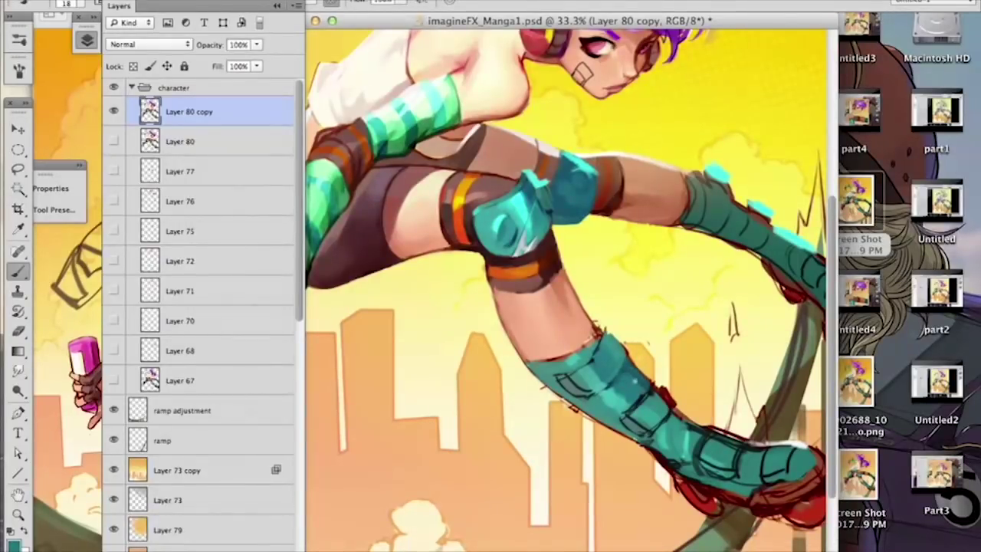
Step: Shape the second shin plate on the front boot over the red sketch marks with sampled teal and a 42 px brush
{"action": "right_click", "coordinate": [653, 357]}
{"action": "left_click_drag", "start_coordinate": [697, 389], "coordinate": [709, 389]}
{"action": "key", "text": "Return"}
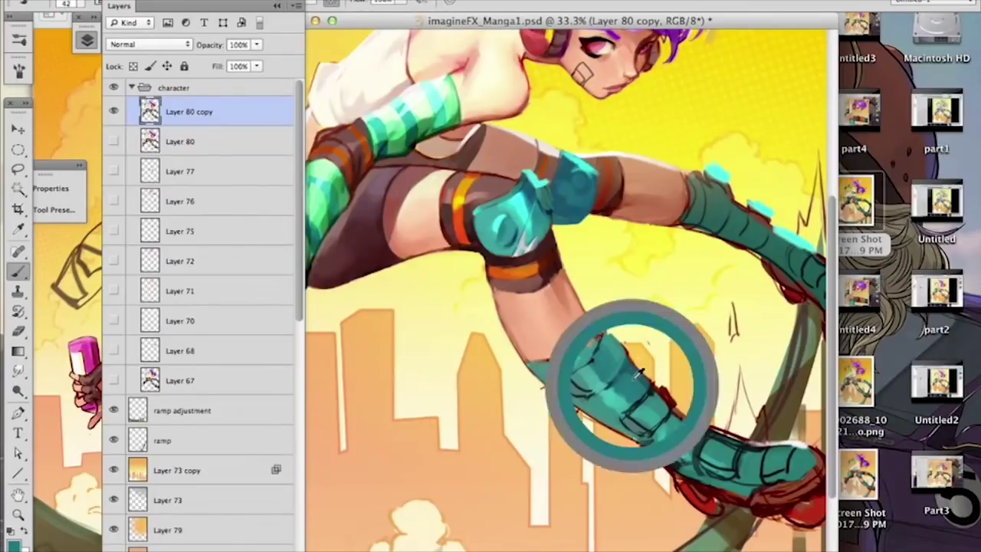
{"action": "left_click", "coordinate": [642, 385], "text": "alt"}
{"action": "left_click", "coordinate": [653, 398], "text": "alt"}
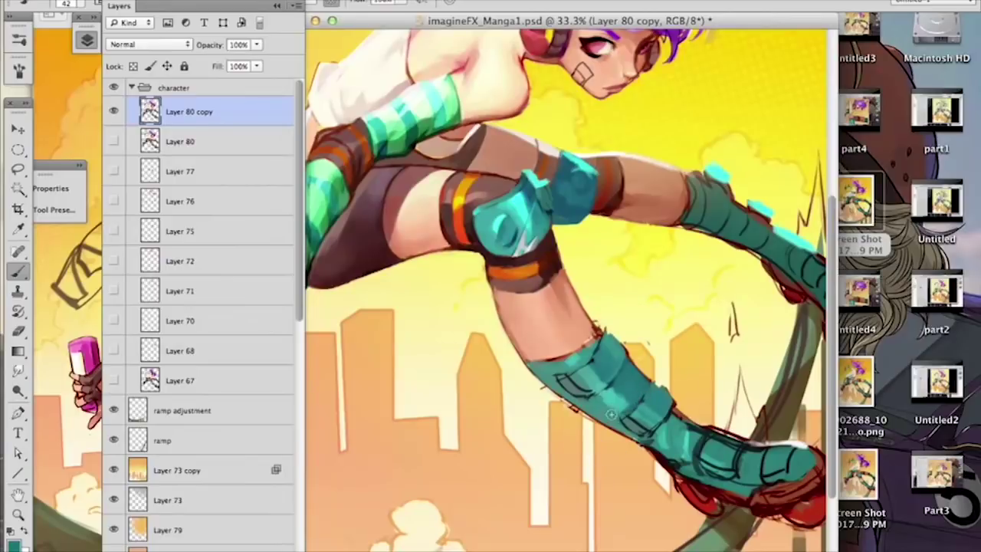
Step: Refine the front boot's shin plates and top rim with lighter turquoise, using brush sizes of 20, 40 and 26 px
{"action": "right_click", "coordinate": [654, 389]}
{"action": "left_click_drag", "start_coordinate": [695, 418], "coordinate": [690, 418]}
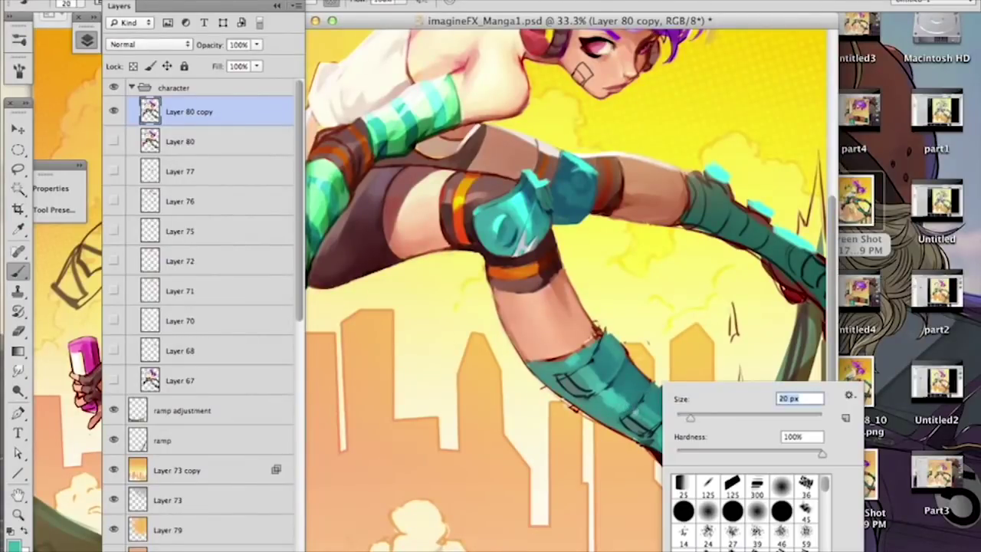
{"action": "left_click", "coordinate": [636, 411]}
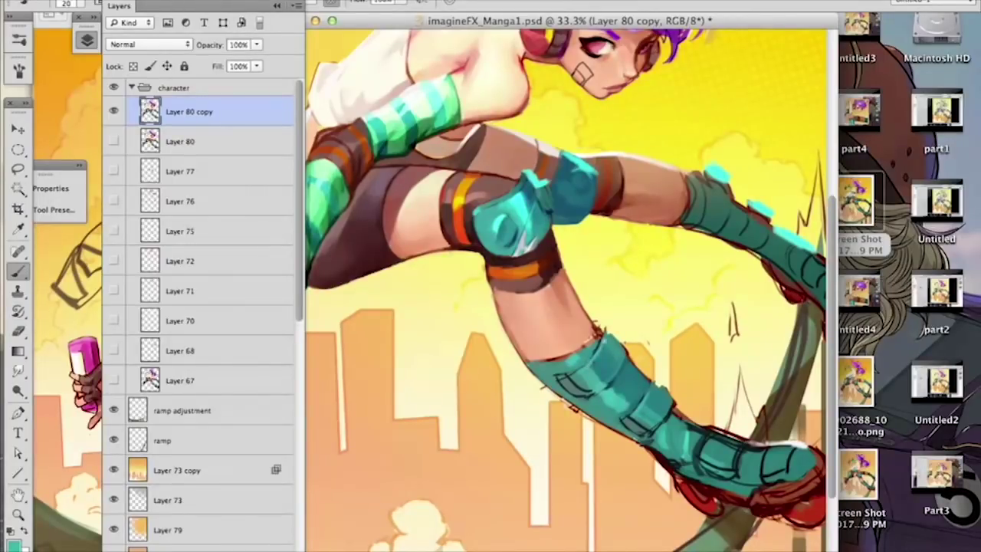
{"action": "right_click", "coordinate": [588, 367]}
{"action": "type", "text": "40"}
{"action": "key", "text": "Return"}
{"action": "left_click", "coordinate": [611, 396], "text": "alt"}
{"action": "right_click", "coordinate": [620, 370]}
{"action": "left_click_drag", "start_coordinate": [666, 400], "coordinate": [662, 402]}
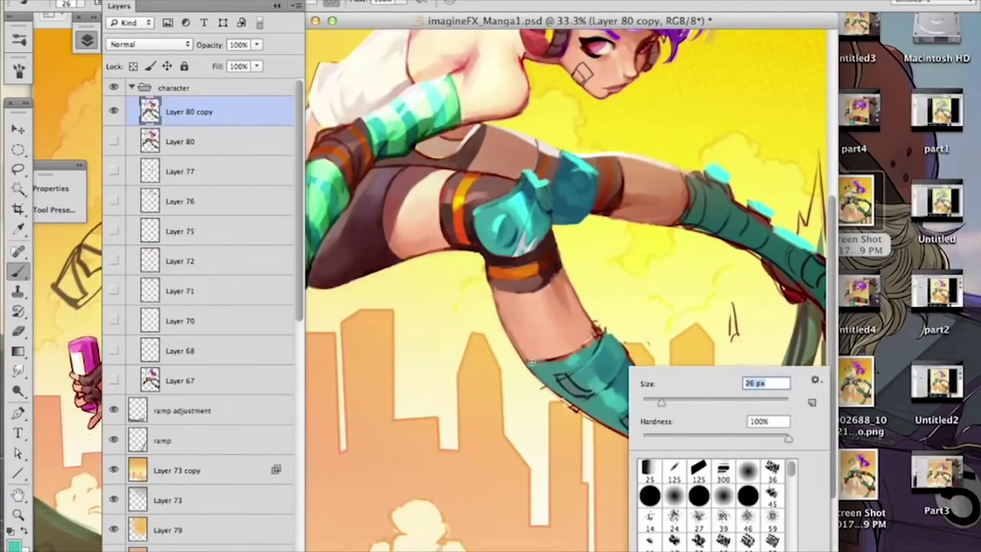
{"action": "key", "text": "Return"}
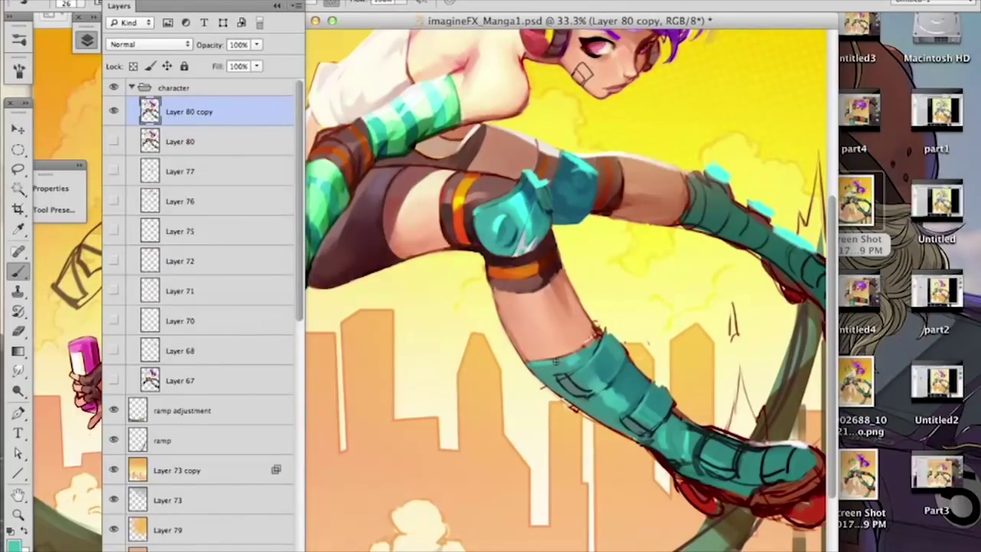
Step: Clean up the junction of the front leg's skin and boot cuff with sampled skin and teal tones
{"action": "left_click", "coordinate": [572, 286], "text": "alt"}
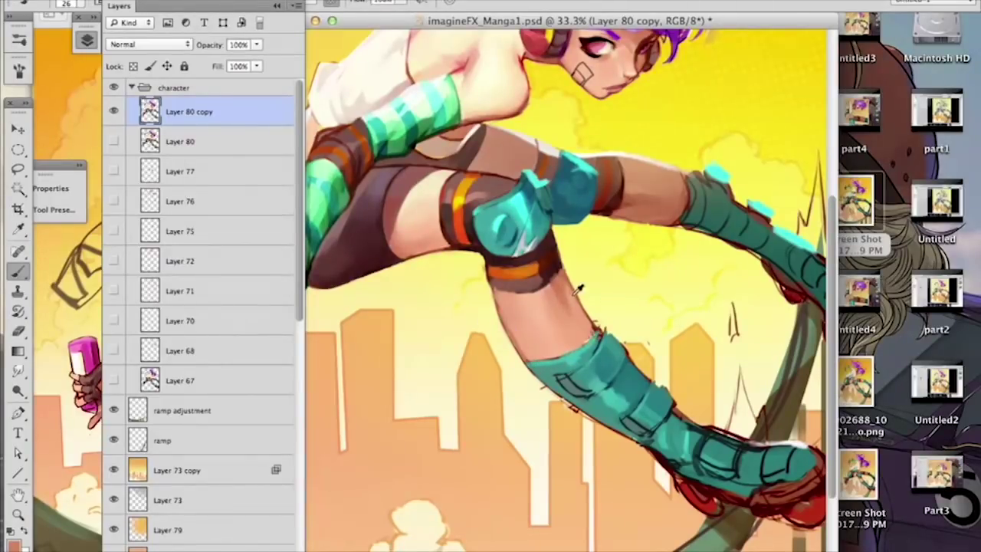
{"action": "left_click", "coordinate": [598, 342], "text": "alt"}
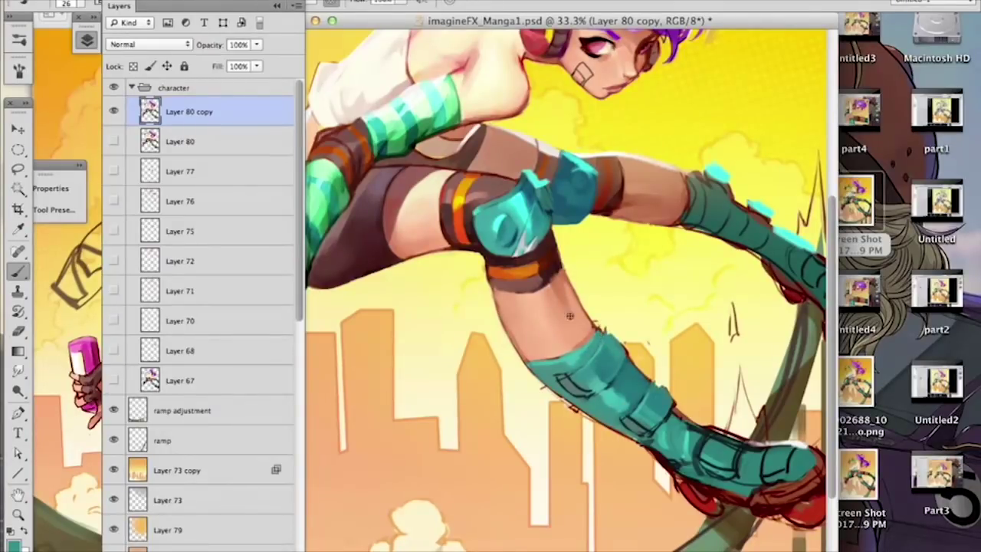
{"action": "left_click", "coordinate": [617, 373], "text": "alt"}
Step: Compare the repainted Layer 80 copy with the original Layer 80 by toggling the visibility of both layers
{"action": "key", "text": "super+minus"}
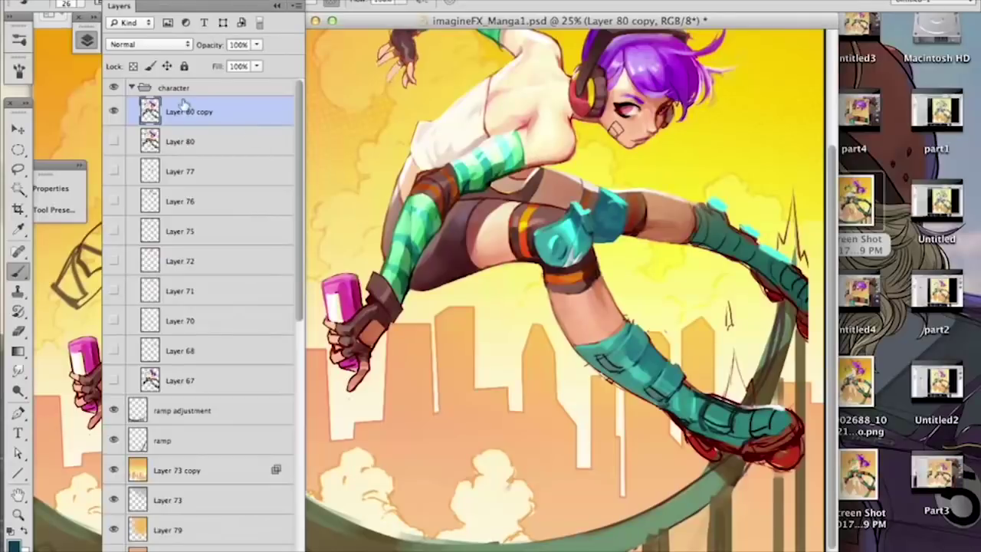
{"action": "left_click", "coordinate": [114, 141]}
{"action": "left_click", "coordinate": [114, 112]}
{"action": "left_click", "coordinate": [113, 111]}
{"action": "left_click", "coordinate": [113, 113]}
{"action": "left_click", "coordinate": [113, 113]}
{"action": "left_click", "coordinate": [114, 141]}
Step: Paint orange-yellow buckles on the front boot's straps with the colour sampled from the front leg's thigh strap
{"action": "key", "text": "e"}
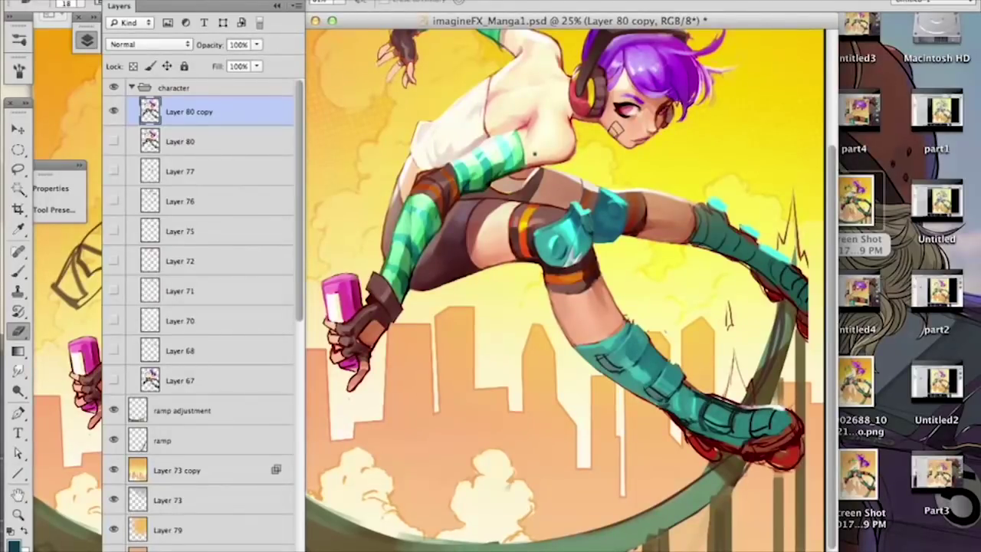
{"action": "key", "text": "b"}
{"action": "left_click", "coordinate": [531, 210], "text": "alt"}
{"action": "left_click_drag", "start_coordinate": [532, 207], "coordinate": [527, 219]}
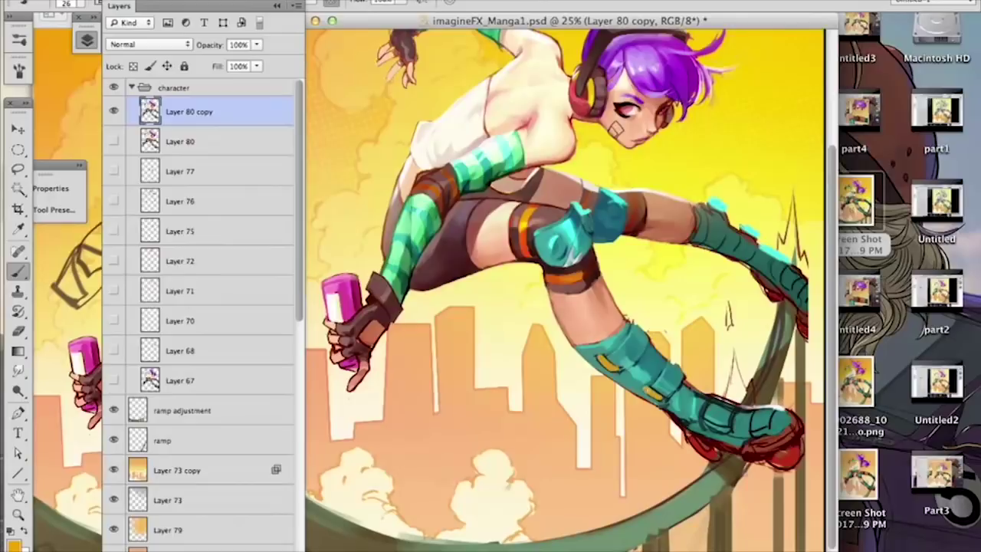
{"action": "left_click_drag", "start_coordinate": [701, 424], "coordinate": [728, 426]}
{"action": "left_click", "coordinate": [706, 402], "text": "alt"}
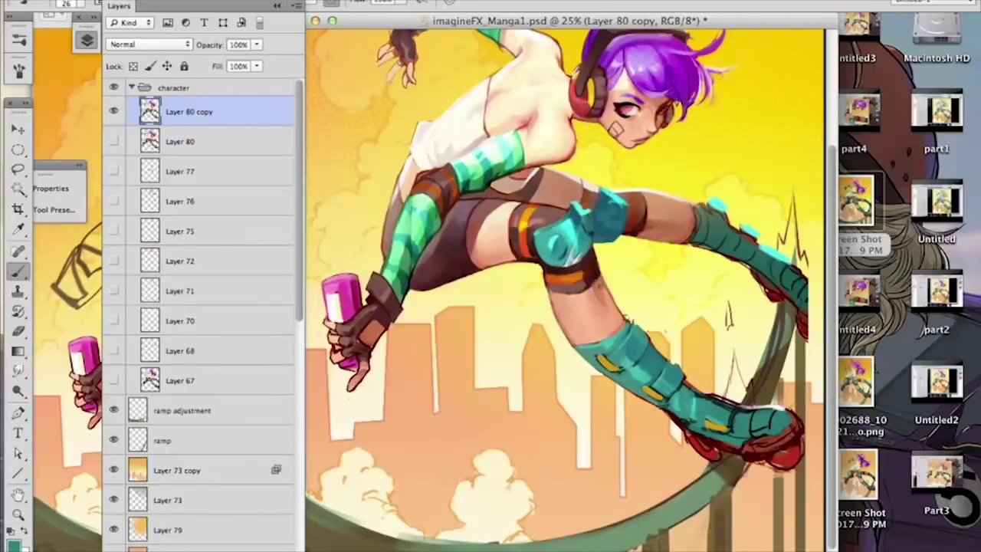
Step: Load the character layer's outline as a selection, touch up the spray-can hand with a sampled reddish tone at 59 px, and deselect
{"action": "left_click", "coordinate": [340, 330], "text": "alt"}
{"action": "left_click", "coordinate": [145, 116], "text": "super"}
{"action": "right_click", "coordinate": [369, 287]}
{"action": "left_click_drag", "start_coordinate": [401, 321], "coordinate": [426, 321]}
{"action": "key", "text": "Return"}
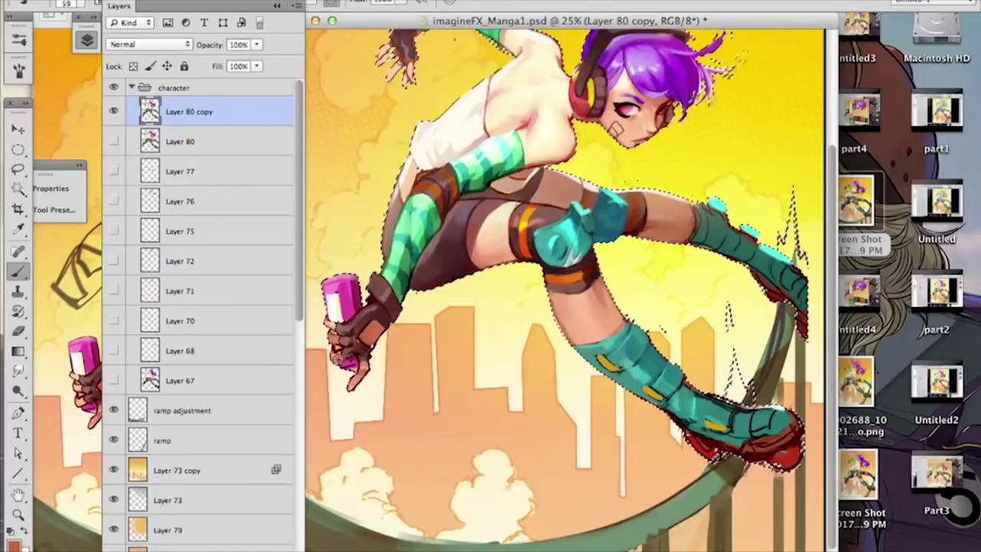
{"action": "key", "text": "super+g"}
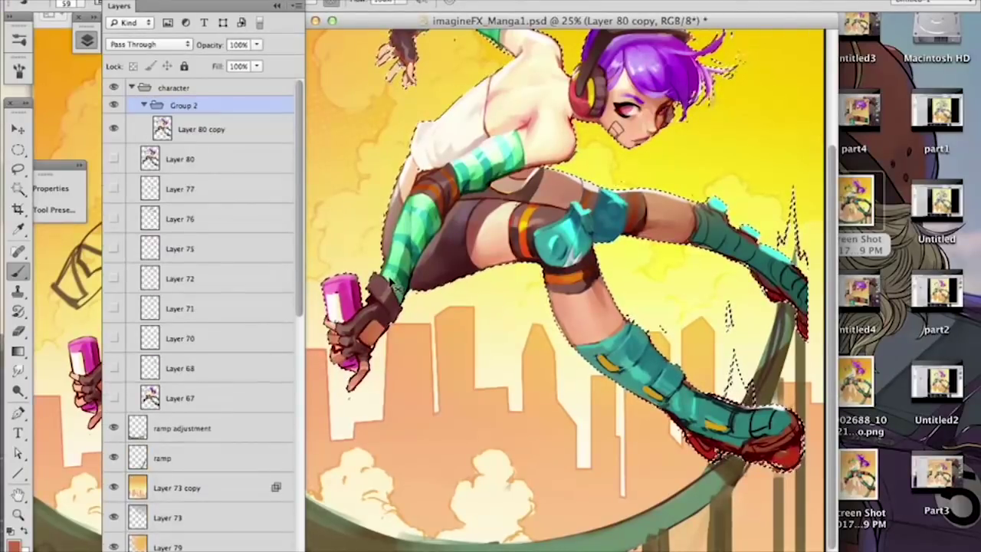
{"action": "key", "text": "super+z"}
{"action": "key", "text": "super+d"}
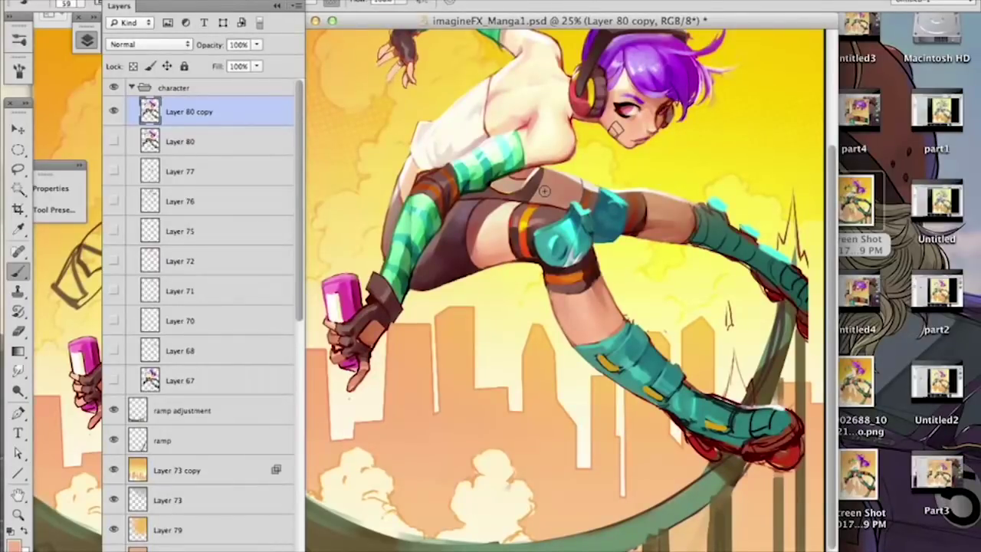
Step: Touch up the ponytail base and fringe with sampled purple tones and a 21 px brush
{"action": "left_click", "coordinate": [541, 105], "text": "alt"}
{"action": "scroll", "coordinate": [518, 112], "scroll_direction": "up", "scroll_amount": 3}
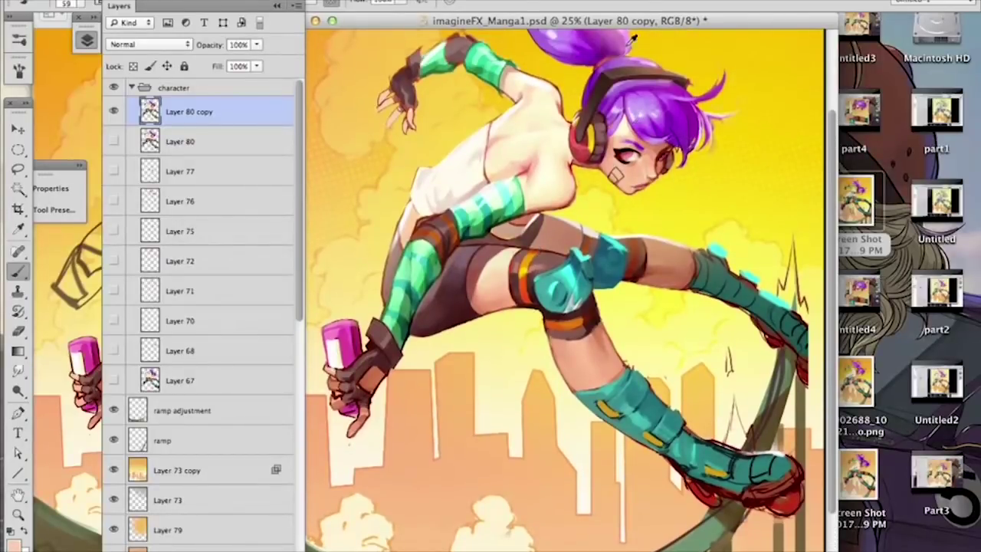
{"action": "left_click", "coordinate": [607, 52], "text": "alt"}
{"action": "right_click", "coordinate": [656, 80]}
{"action": "left_click", "coordinate": [706, 135]}
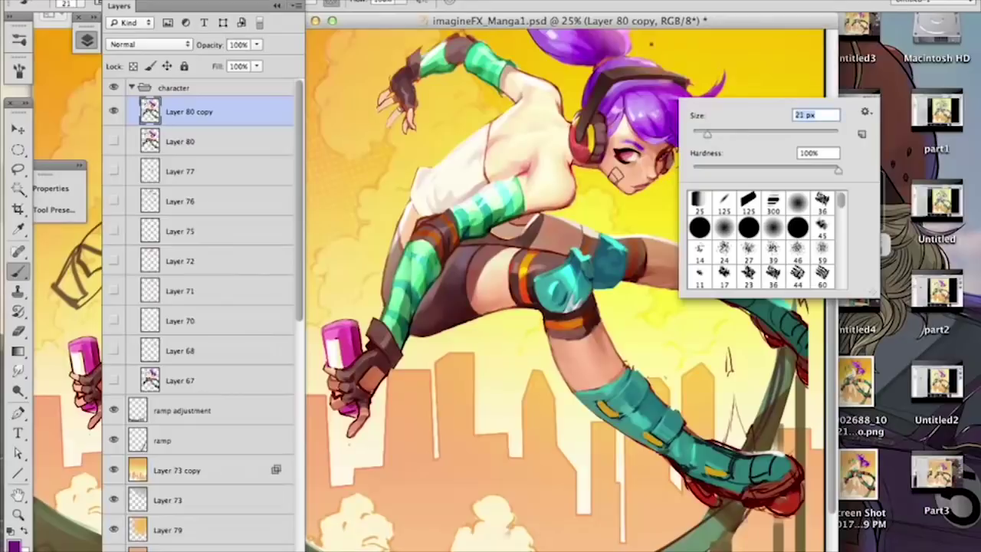
{"action": "left_click", "coordinate": [669, 125], "text": "alt"}
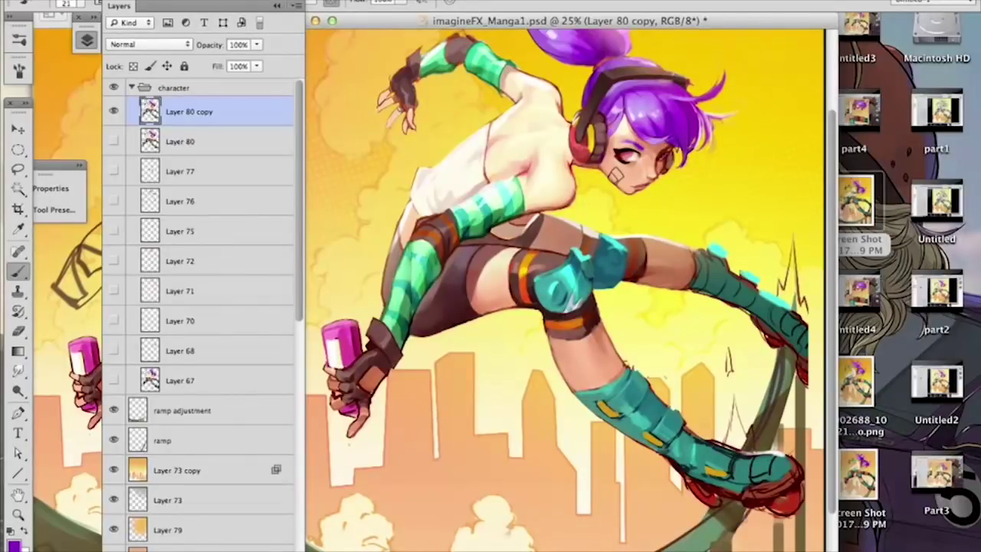
{"action": "left_click", "coordinate": [638, 163]}
Step: Repaint the front knee pad's lower edge and face with sampled turquoise and dark tones
{"action": "left_click", "coordinate": [572, 287], "text": "alt"}
{"action": "left_click", "coordinate": [567, 312], "text": "alt"}
{"action": "left_click", "coordinate": [581, 277], "text": "alt"}
{"action": "left_click_drag", "start_coordinate": [553, 309], "coordinate": [571, 308]}
{"action": "left_click", "coordinate": [574, 299], "text": "alt"}
{"action": "left_click", "coordinate": [578, 273], "text": "alt"}
{"action": "left_click", "coordinate": [578, 305], "text": "alt"}
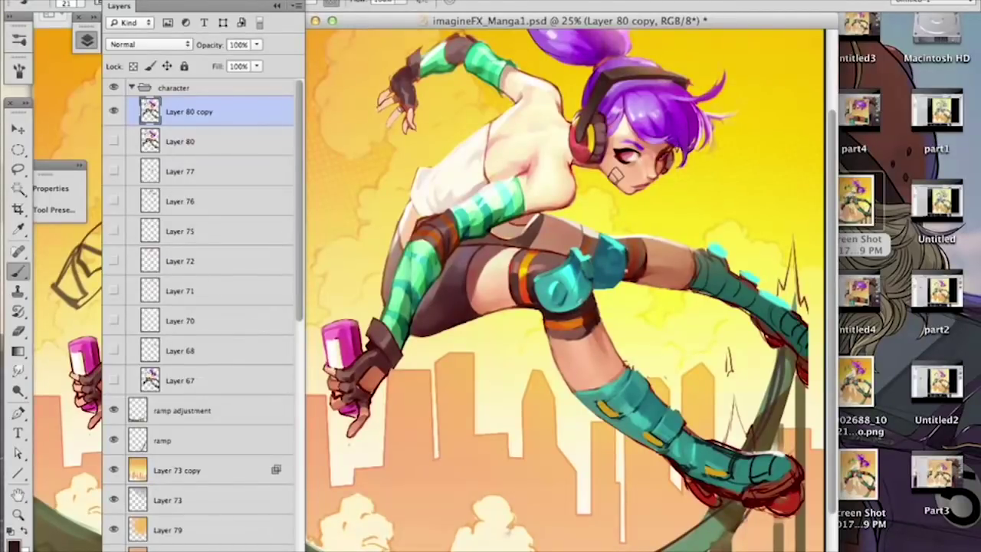
Step: Darken the rear leg's knee strap beside the knee pad with a 32 px brush and sample the pad's turquoise tones
{"action": "right_click", "coordinate": [631, 252]}
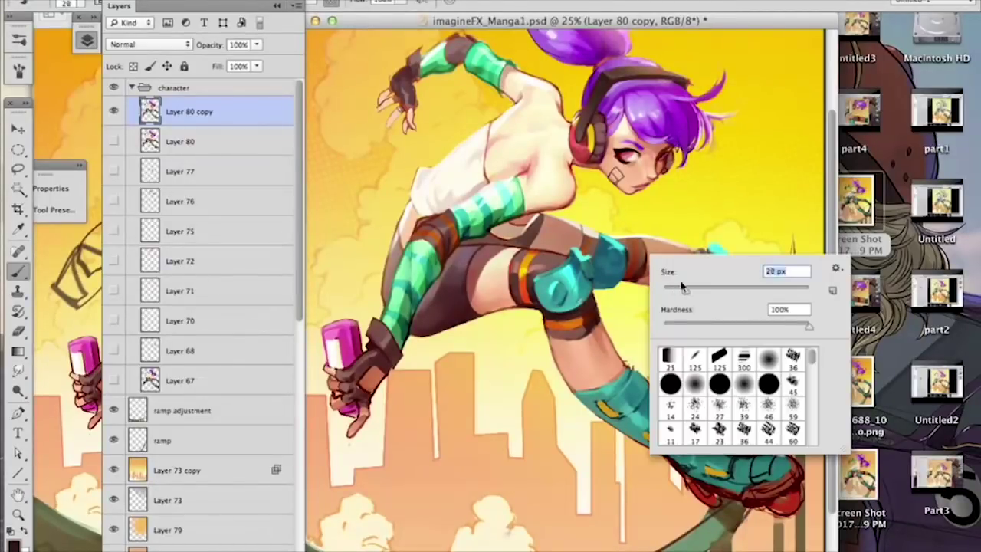
{"action": "left_click", "coordinate": [631, 252]}
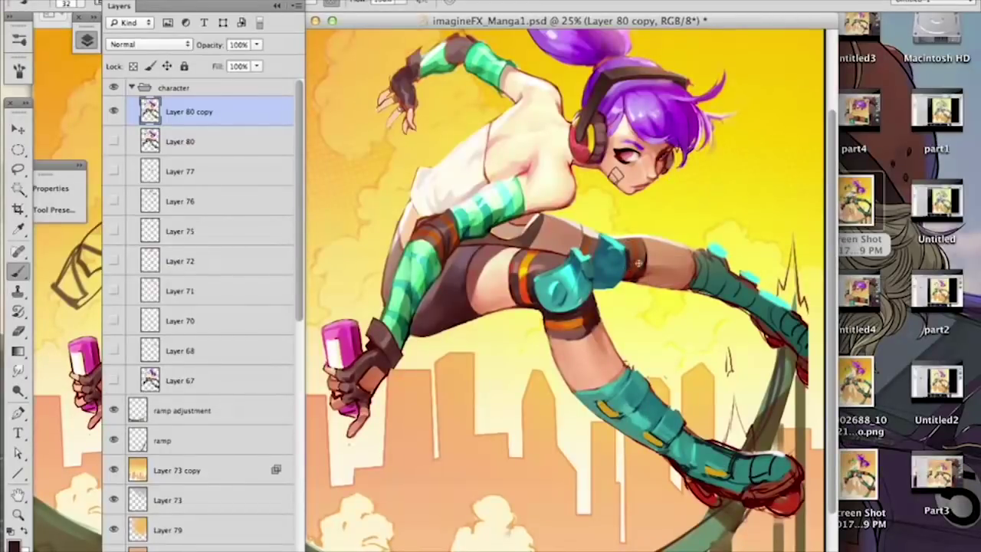
{"action": "left_click", "coordinate": [625, 248], "text": "alt"}
{"action": "left_click", "coordinate": [620, 239], "text": "alt"}
Step: Refine the front knee pad's pointed top and the rear knee pad's upper edge with sampled tones, using 21 and 29 px brushes
{"action": "right_click", "coordinate": [587, 239]}
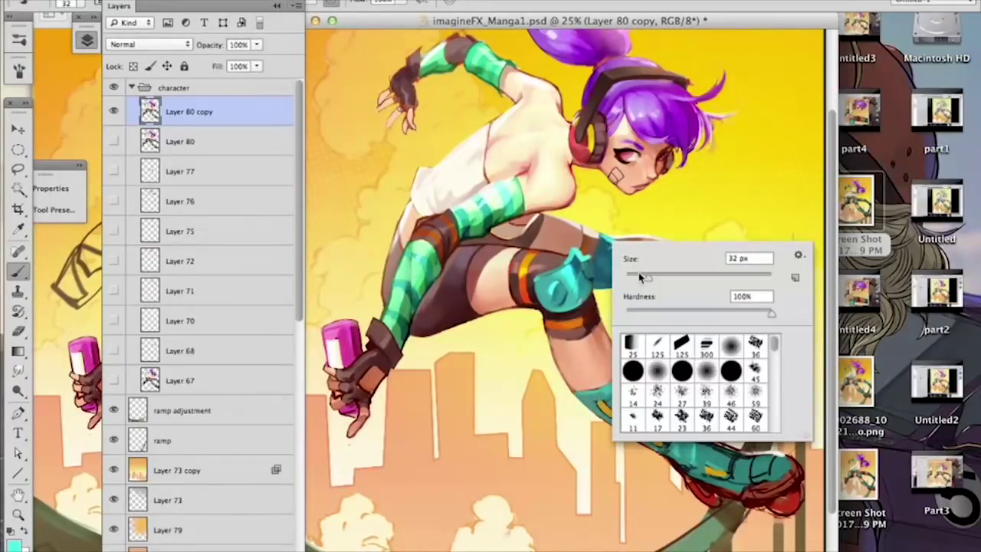
{"action": "left_click", "coordinate": [583, 258], "text": "alt"}
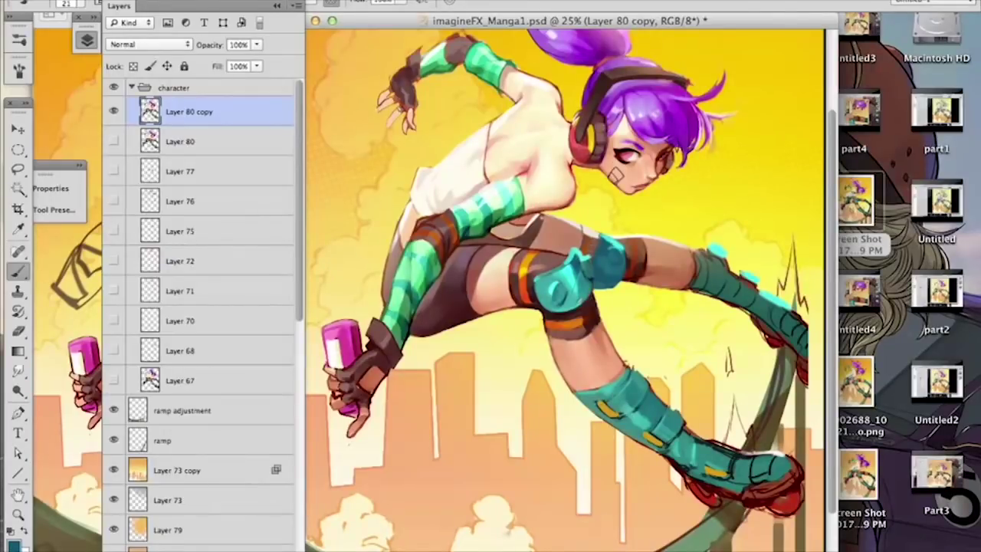
{"action": "left_click", "coordinate": [576, 244], "text": "alt"}
{"action": "left_click", "coordinate": [590, 235], "text": "alt"}
{"action": "right_click", "coordinate": [637, 199]}
{"action": "left_click_drag", "start_coordinate": [676, 236], "coordinate": [679, 236]}
{"action": "left_click_drag", "start_coordinate": [612, 238], "coordinate": [628, 242]}
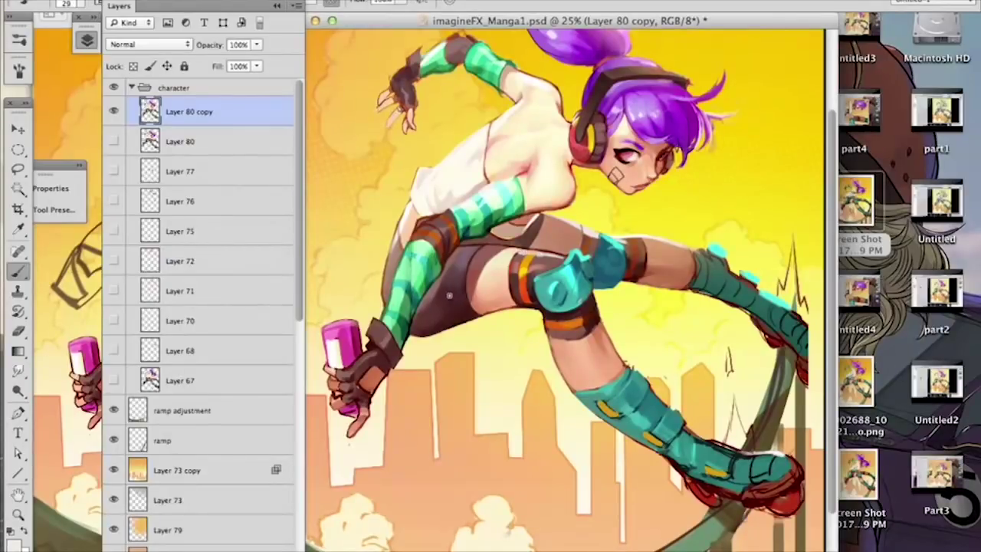
Step: Reshape the raised turquoise plates along the rear boot's upper edge with sampled boot and knee pad colours
{"action": "key", "text": "super+minus"}
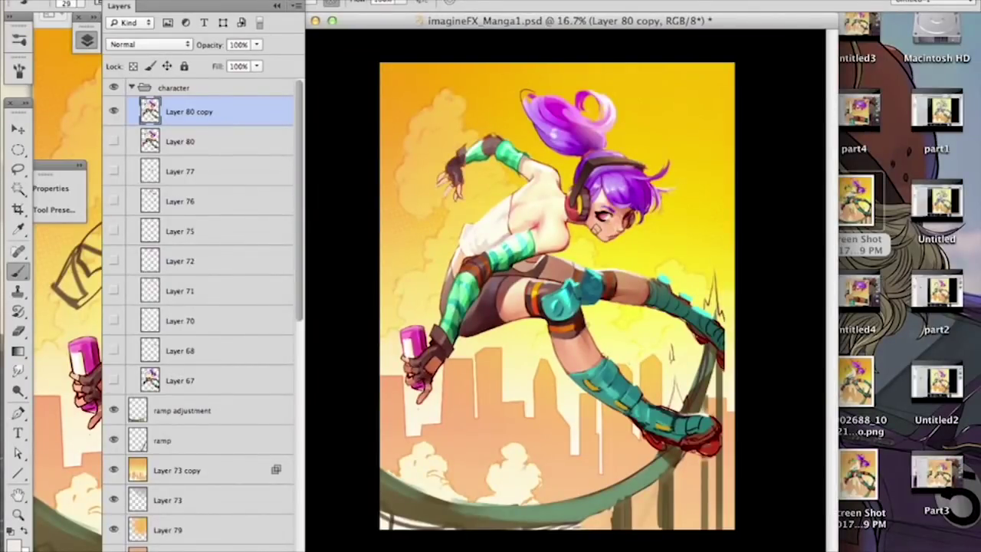
{"action": "left_click", "coordinate": [668, 276], "text": "alt"}
{"action": "left_click", "coordinate": [666, 284], "text": "alt"}
{"action": "left_click", "coordinate": [604, 271], "text": "alt"}
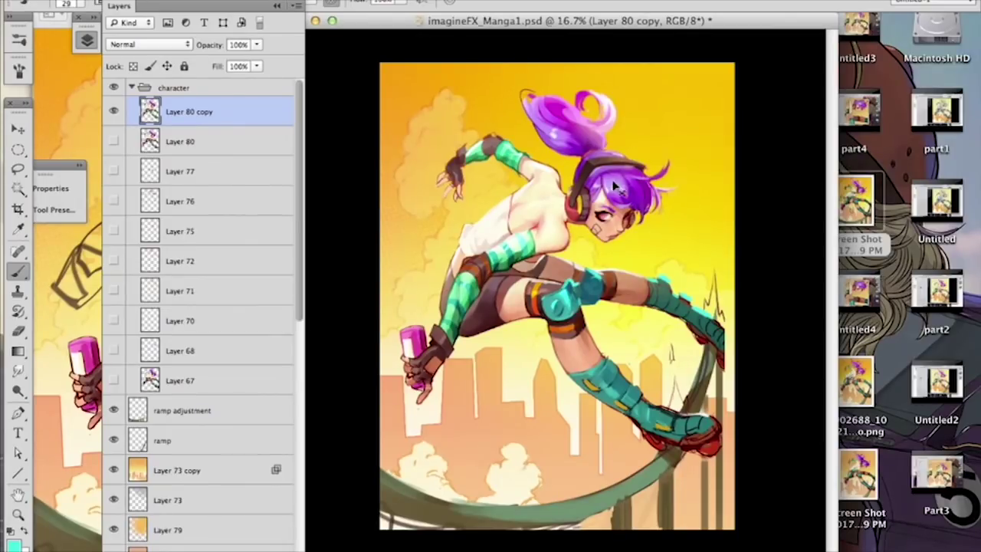
Step: Refine the edges between the front and rear knee pads with sampled turquoise tones and a 14 px brush
{"action": "key", "text": "super+plus"}
{"action": "right_click", "coordinate": [665, 330]}
{"action": "left_click_drag", "start_coordinate": [702, 362], "coordinate": [691, 362]}
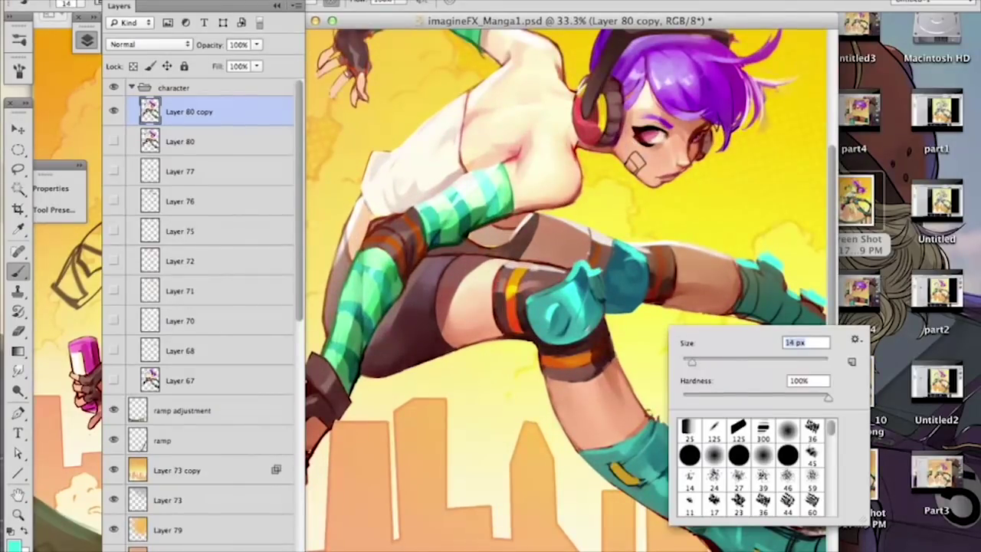
{"action": "left_click_drag", "start_coordinate": [604, 301], "coordinate": [604, 311]}
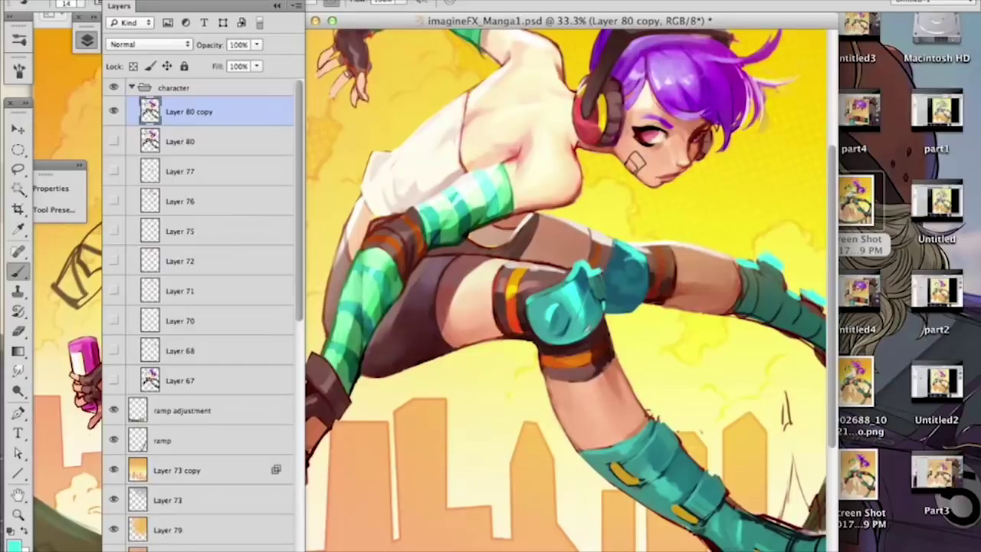
{"action": "left_click", "coordinate": [607, 261], "text": "alt"}
{"action": "left_click", "coordinate": [566, 153]}
{"action": "left_click", "coordinate": [581, 286], "text": "alt"}
{"action": "left_click", "coordinate": [562, 155]}
{"action": "left_click", "coordinate": [616, 284]}
{"action": "left_click", "coordinate": [597, 281], "text": "alt"}
Step: Highlight the top of the front thigh strap with light yellow (RGB 255, 224, 98) and refine its upper edge with sampled tones
{"action": "left_click", "coordinate": [511, 285], "text": "alt"}
{"action": "left_click", "coordinate": [12, 544]}
{"action": "left_click", "coordinate": [205, 310]}
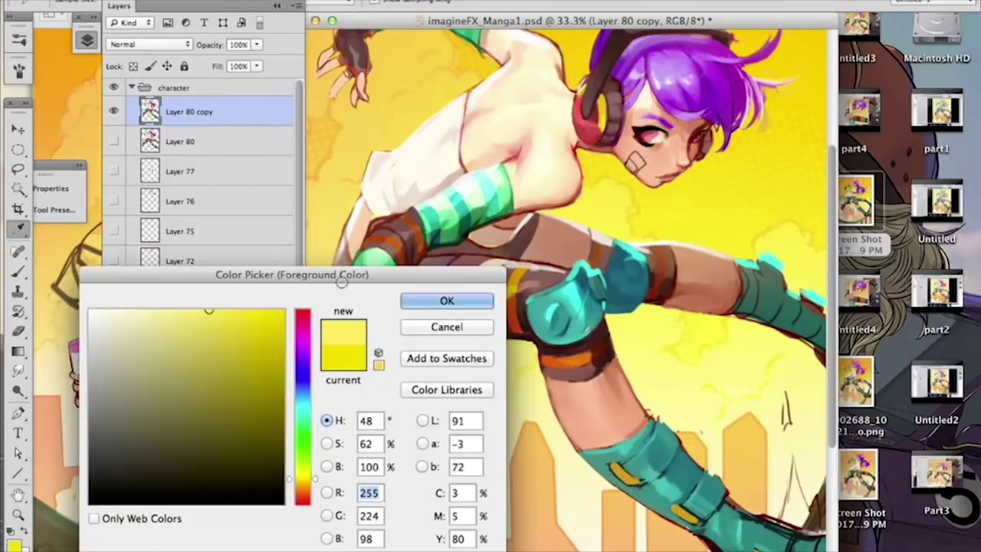
{"action": "left_click", "coordinate": [444, 300]}
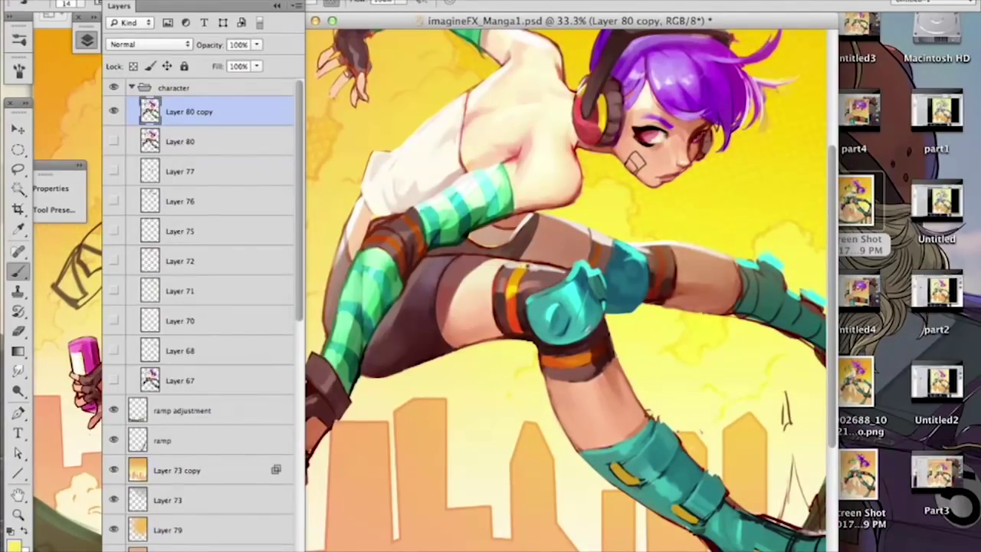
{"action": "left_click", "coordinate": [530, 265], "text": "alt"}
{"action": "left_click", "coordinate": [525, 263], "text": "alt"}
{"action": "left_click", "coordinate": [524, 264], "text": "alt"}
{"action": "left_click", "coordinate": [543, 260], "text": "alt"}
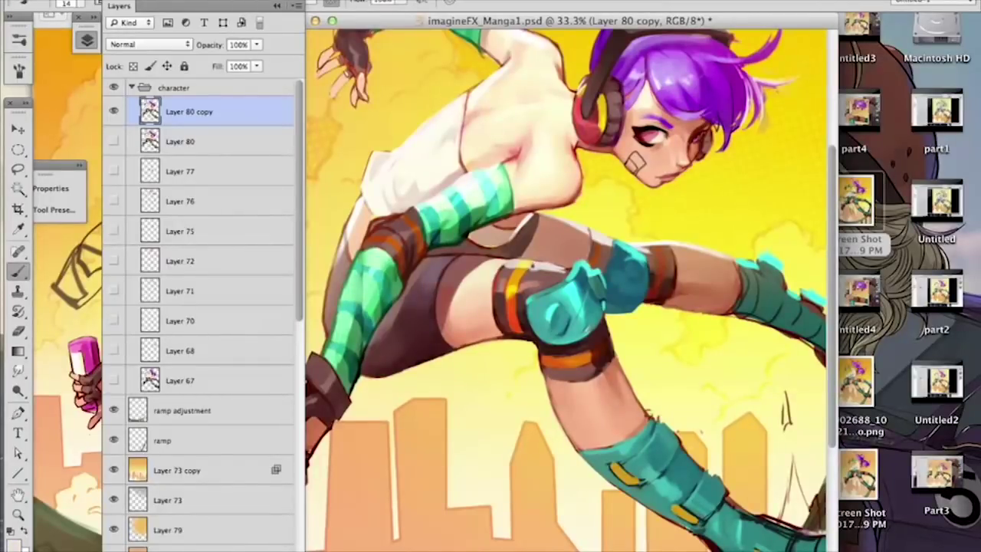
Step: Touch up the thigh and stocking edge above the front knee with colours sampled nearby
{"action": "left_click", "coordinate": [543, 247], "text": "alt"}
{"action": "left_click", "coordinate": [550, 265], "text": "alt"}
{"action": "key", "text": "super+minus"}
{"action": "key", "text": "super+minus"}
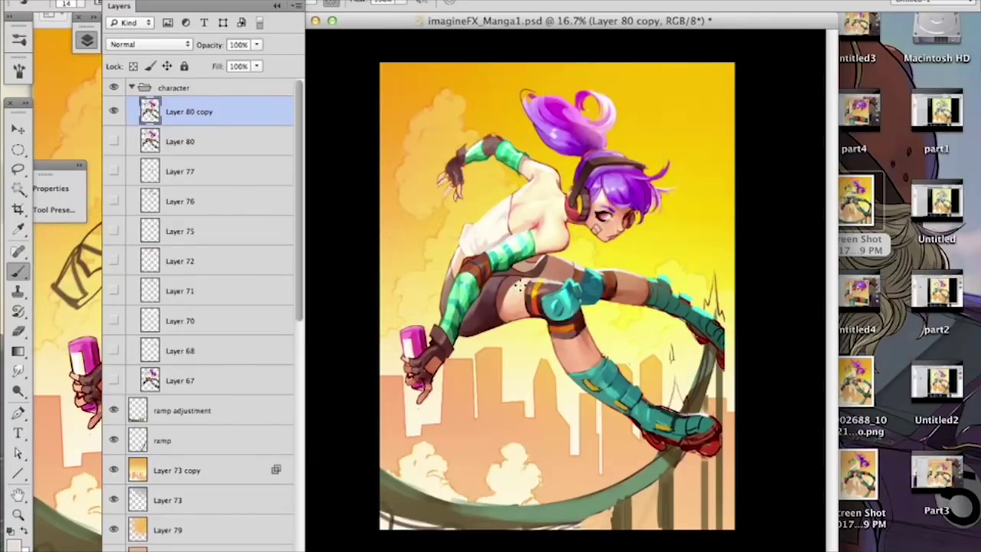
Step: Touch up the magenta spray can and its white label with colours sampled from the can
{"action": "key", "text": "super+plus"}
{"action": "key", "text": "super+plus"}
{"action": "left_click_drag", "start_coordinate": [529, 291], "coordinate": [620, 222]}
{"action": "left_click", "coordinate": [357, 291], "text": "alt"}
{"action": "left_click", "coordinate": [362, 303], "text": "alt"}
{"action": "left_click", "coordinate": [376, 306], "text": "alt"}
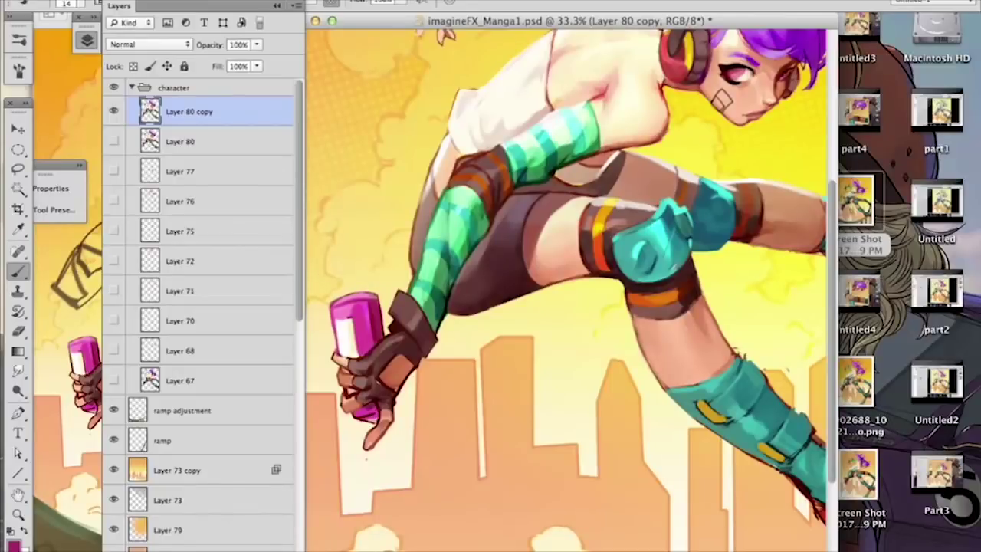
{"action": "left_click", "coordinate": [340, 313], "text": "alt"}
{"action": "left_click", "coordinate": [346, 326], "text": "alt"}
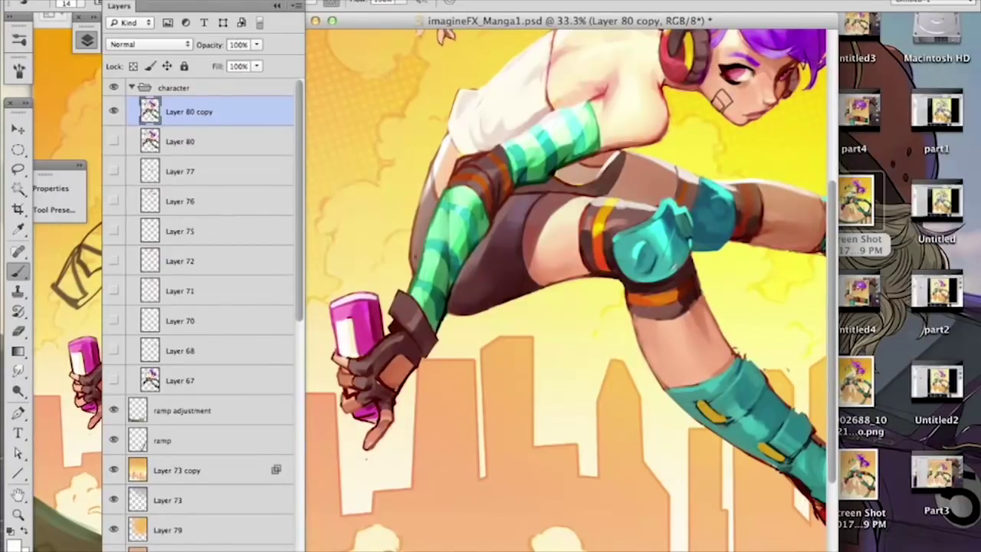
Step: Set the brush size to 26 px and add a sampled light colour along the spray can's upper rim
{"action": "left_click", "coordinate": [511, 137], "text": "alt"}
{"action": "right_click", "coordinate": [448, 215]}
{"action": "left_click_drag", "start_coordinate": [476, 252], "coordinate": [481, 252]}
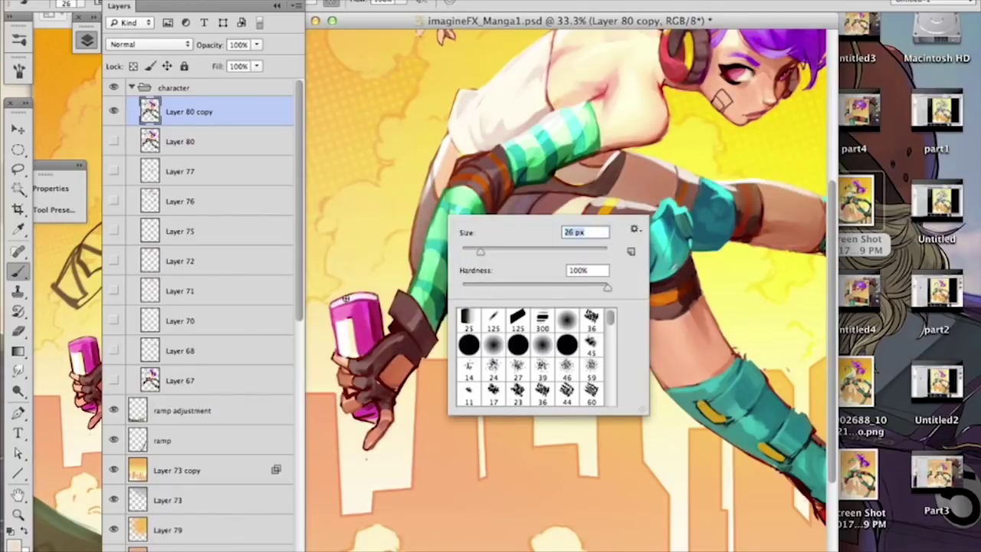
{"action": "left_click", "coordinate": [335, 304]}
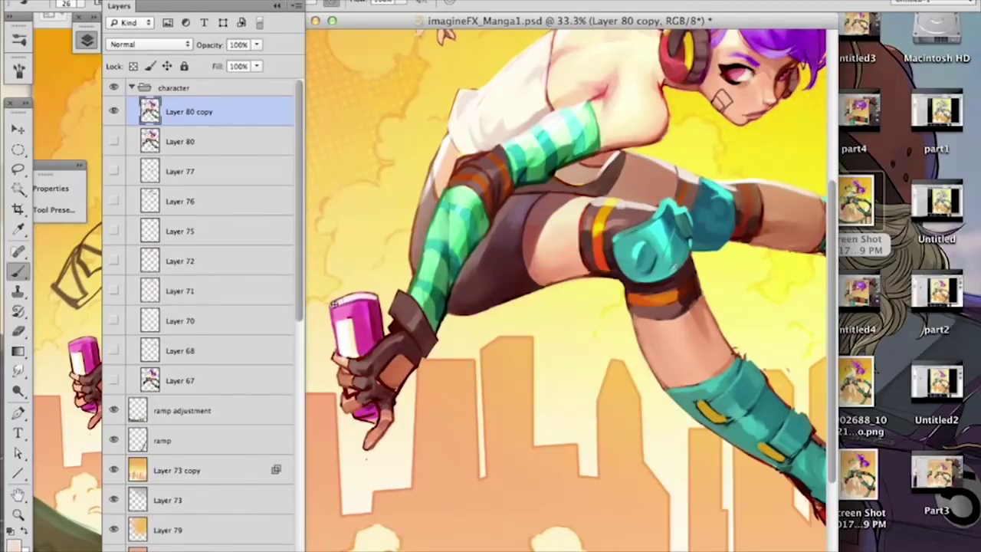
Step: Enlarge the brush to 43 px and rework the spray can's magenta shading with colours sampled from its side
{"action": "right_click", "coordinate": [485, 279]}
{"action": "left_click_drag", "start_coordinate": [492, 285], "coordinate": [504, 285]}
{"action": "left_click", "coordinate": [366, 298]}
{"action": "left_click", "coordinate": [369, 312], "text": "alt"}
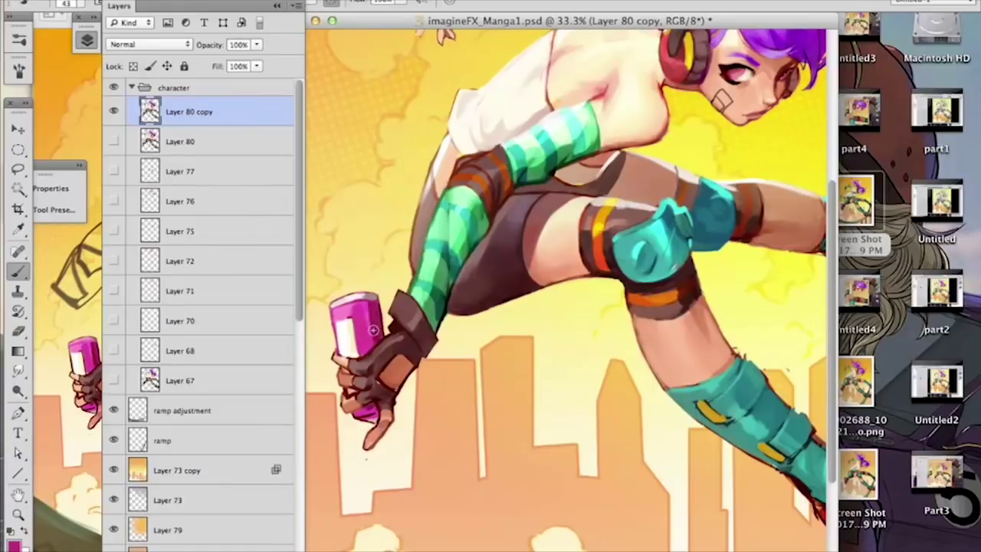
{"action": "left_click", "coordinate": [381, 314], "text": "alt"}
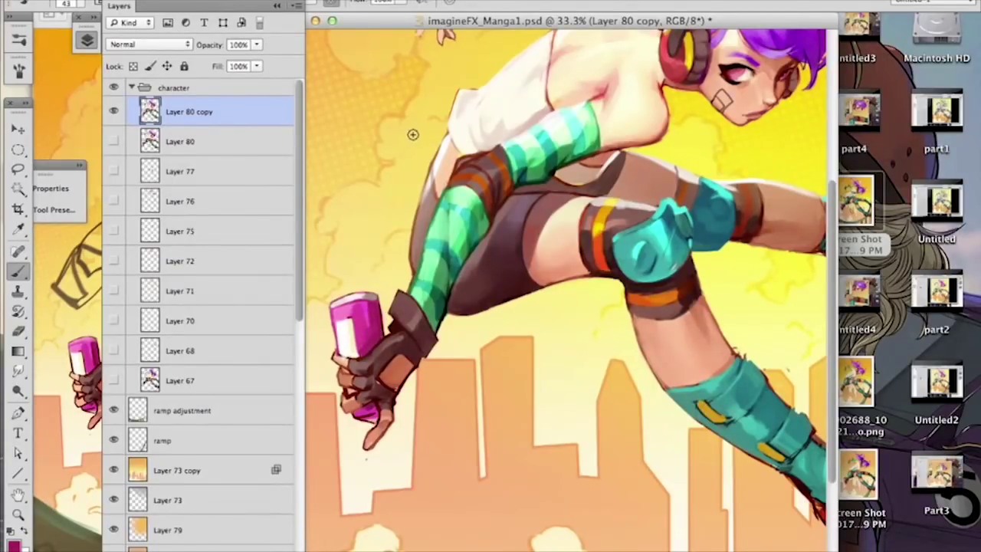
Step: Touch up the rear edge of the headphones with a sampled light colour and a smaller brush
{"action": "key", "text": "super+minus"}
{"action": "left_click_drag", "start_coordinate": [589, 111], "coordinate": [554, 183]}
{"action": "left_click", "coordinate": [573, 168], "text": "alt"}
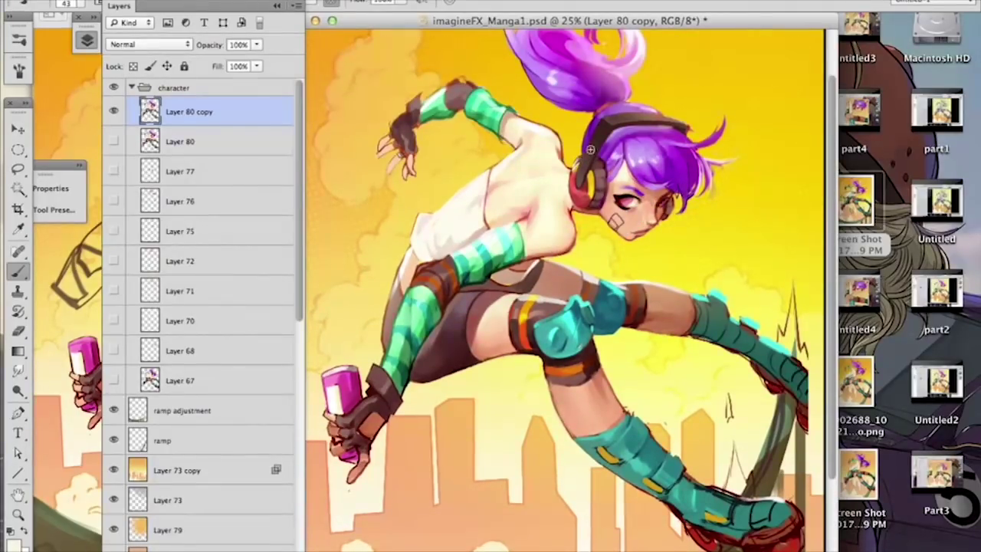
{"action": "right_click", "coordinate": [591, 148]}
{"action": "left_click_drag", "start_coordinate": [633, 181], "coordinate": [620, 171]}
{"action": "left_click", "coordinate": [577, 161]}
{"action": "right_click", "coordinate": [579, 160]}
{"action": "left_click_drag", "start_coordinate": [645, 196], "coordinate": [639, 196]}
{"action": "key", "text": "Return"}
Step: Load Layer 80 copy's outline as a selection, retouch the hair inside it with a 27 px brush and sampled purple, and deselect
{"action": "key", "text": "e"}
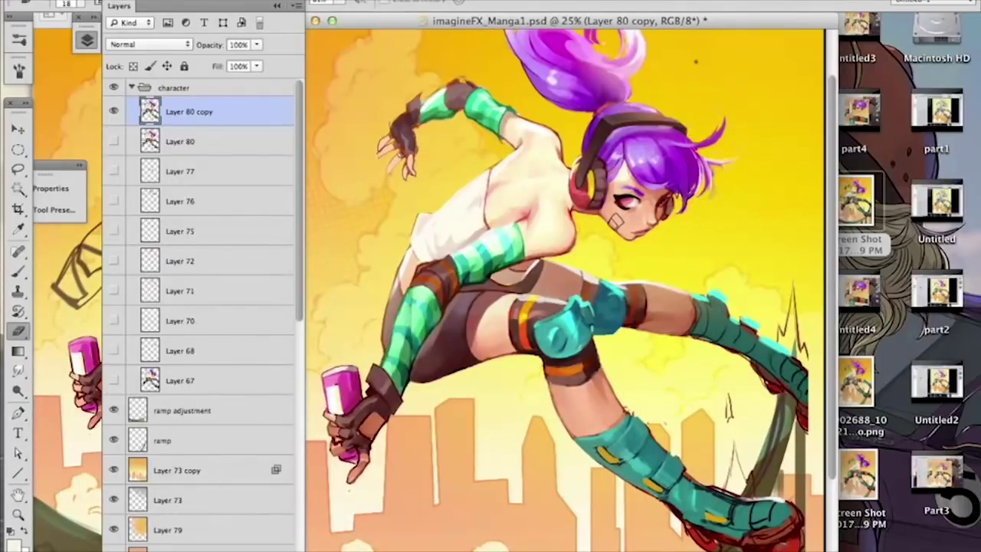
{"action": "left_click", "coordinate": [150, 112], "text": "super"}
{"action": "key", "text": "b"}
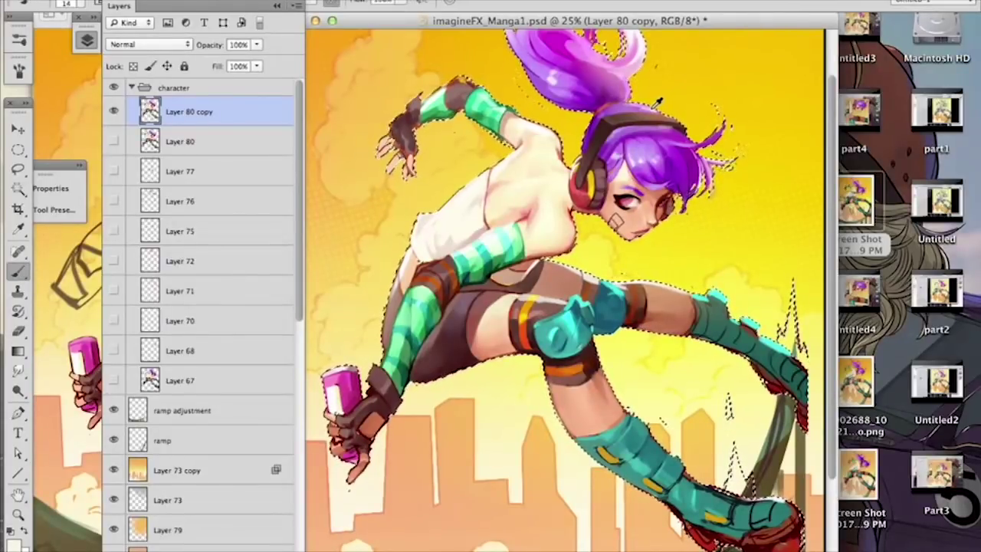
{"action": "right_click", "coordinate": [671, 99]}
{"action": "key", "text": "Return"}
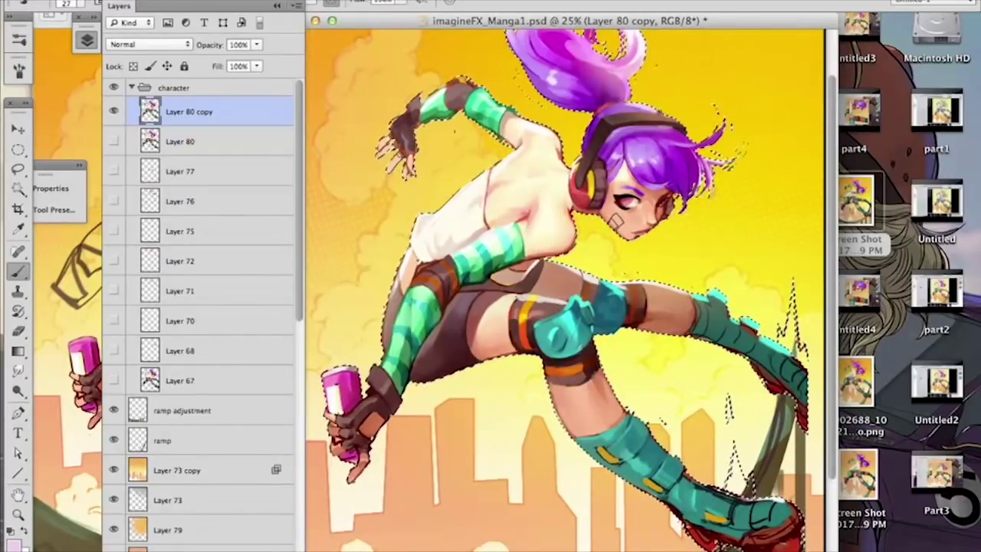
{"action": "left_click", "coordinate": [614, 89], "text": "alt"}
{"action": "left_click", "coordinate": [604, 102], "text": "alt"}
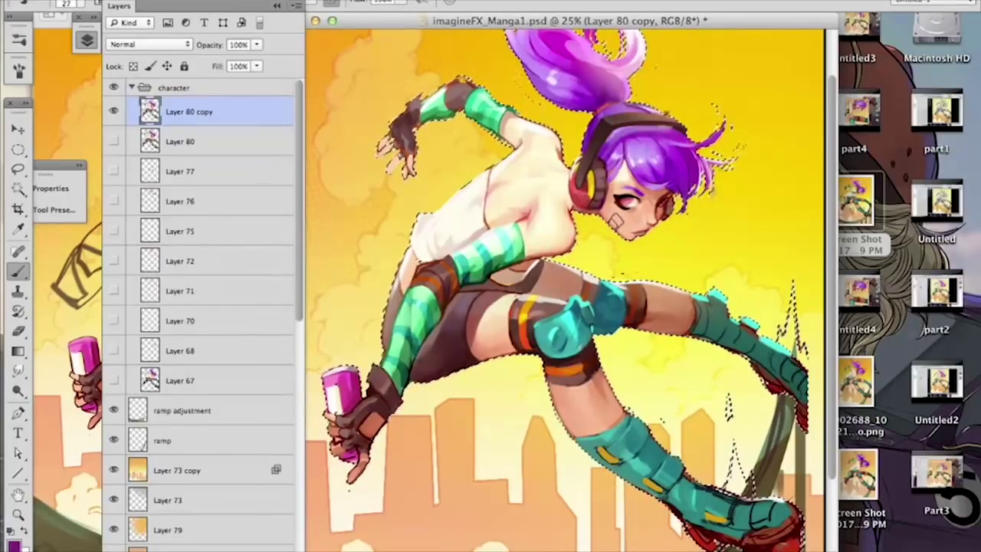
{"action": "key", "text": "super+d"}
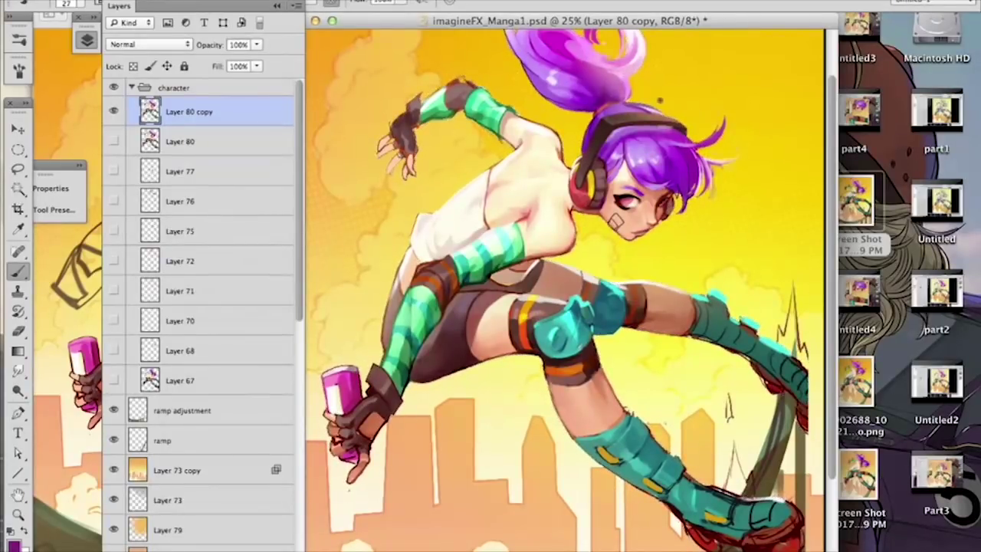
Step: Touch up the hair around the headphone band using sampled colours and a 53 px brush
{"action": "left_click", "coordinate": [630, 106], "text": "alt"}
{"action": "left_click", "coordinate": [674, 164], "text": "alt"}
{"action": "right_click", "coordinate": [687, 99]}
{"action": "left_click_drag", "start_coordinate": [725, 143], "coordinate": [745, 142]}
{"action": "left_click", "coordinate": [626, 106], "text": "alt"}
{"action": "left_click", "coordinate": [688, 155], "text": "alt"}
Step: Reduce the brush to 13 px and paint a pale lilac highlight on the hair above the headphone band
{"action": "key", "text": "super+equal"}
{"action": "key", "text": "super+equal"}
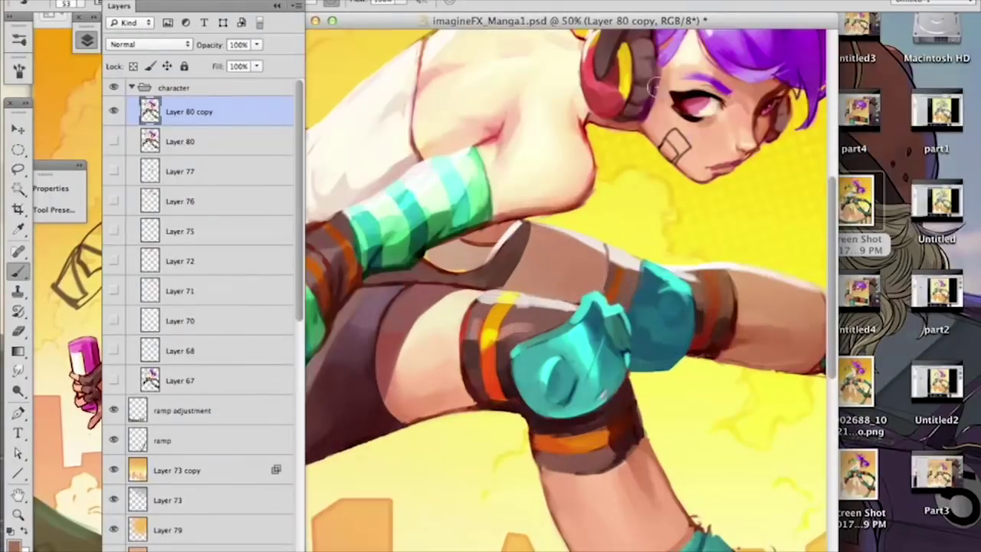
{"action": "left_click_drag", "start_coordinate": [634, 188], "coordinate": [588, 272]}
{"action": "left_click_drag", "start_coordinate": [662, 95], "coordinate": [635, 186]}
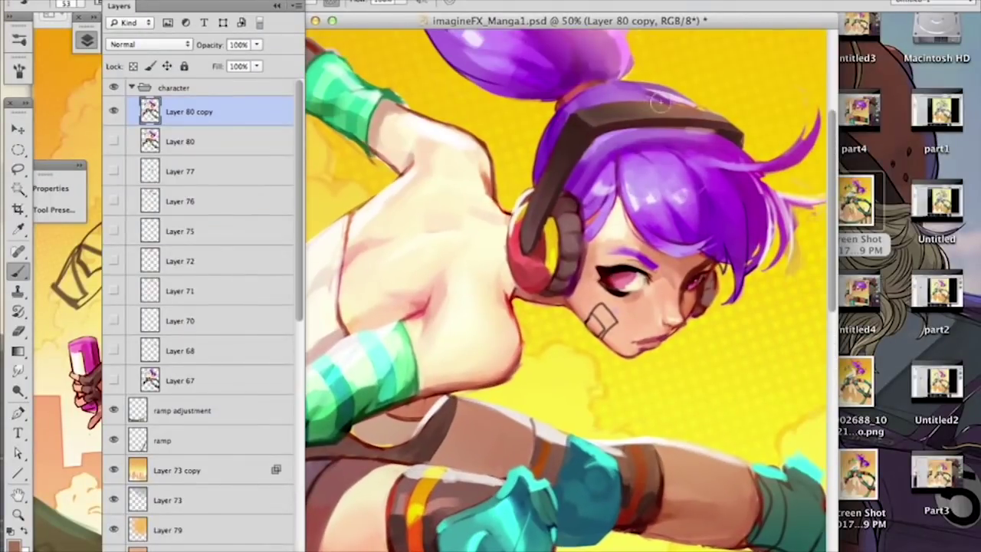
{"action": "left_click", "coordinate": [731, 135], "text": "alt"}
{"action": "right_click", "coordinate": [725, 139]}
{"action": "left_click", "coordinate": [754, 177]}
{"action": "left_click", "coordinate": [671, 110], "text": "alt"}
{"action": "left_click", "coordinate": [673, 96], "text": "alt"}
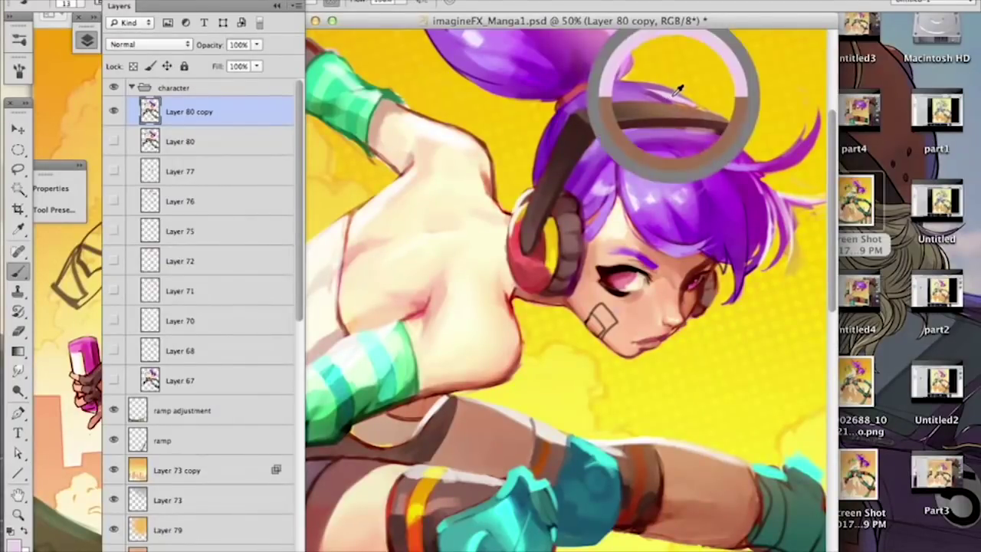
{"action": "left_click_drag", "start_coordinate": [676, 101], "coordinate": [702, 109]}
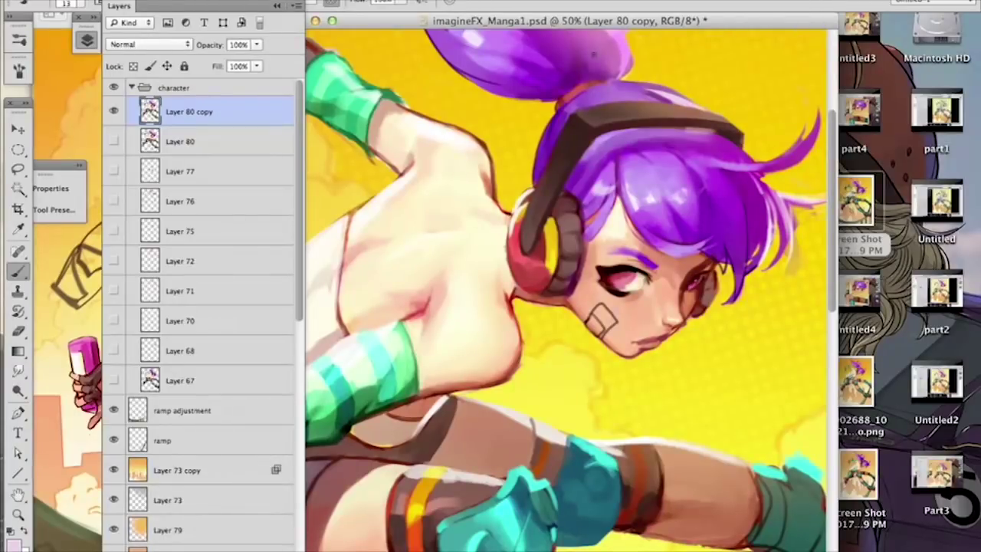
Step: Refine the hair highlight above the headphone band with purple tones sampled around it
{"action": "left_click", "coordinate": [663, 92], "text": "alt"}
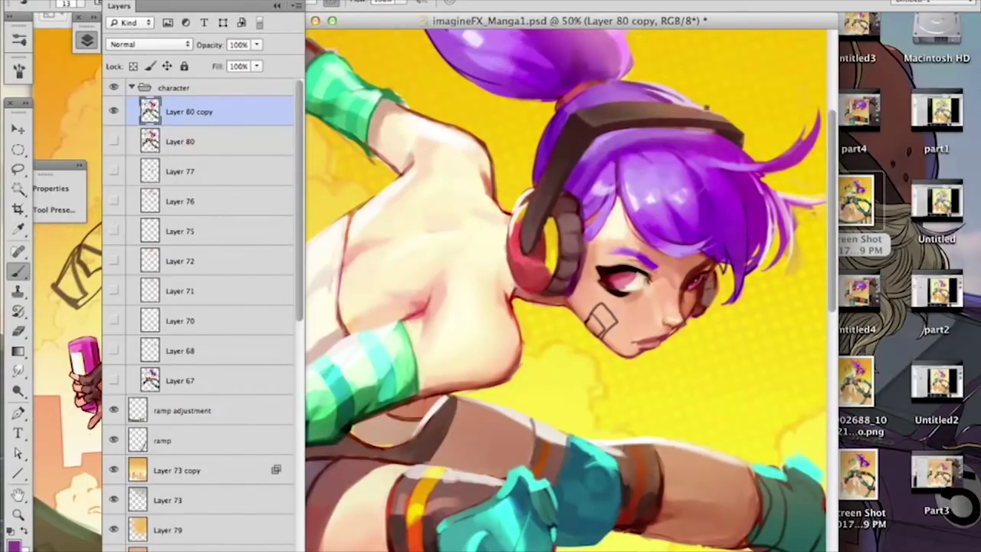
{"action": "left_click", "coordinate": [636, 87], "text": "alt"}
{"action": "left_click", "coordinate": [656, 98], "text": "alt"}
Step: Stroke along the ponytail's outer edge near its tip and enlarge the brush to 34 px
{"action": "left_click_drag", "start_coordinate": [523, 159], "coordinate": [558, 250]}
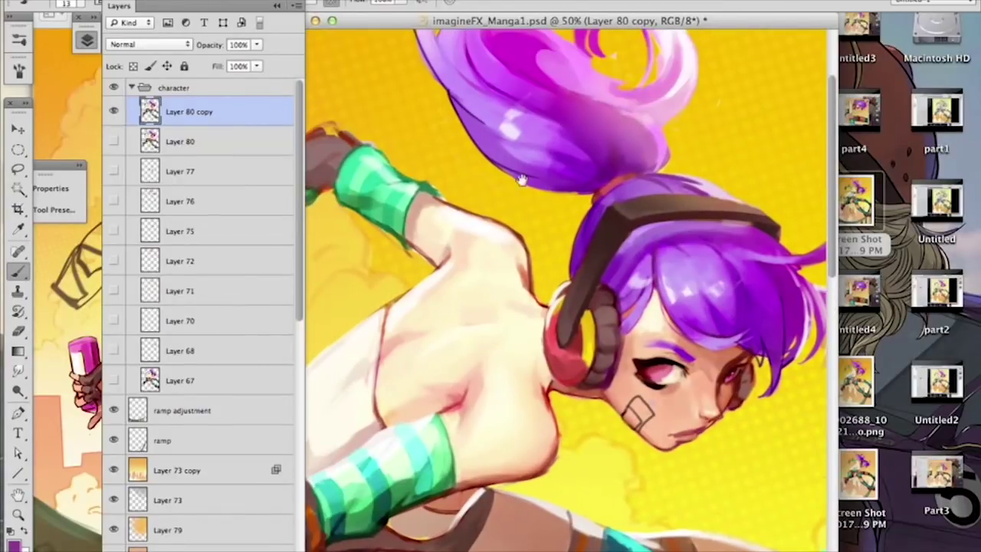
{"action": "left_click_drag", "start_coordinate": [501, 278], "coordinate": [521, 339]}
{"action": "left_click_drag", "start_coordinate": [494, 177], "coordinate": [449, 117]}
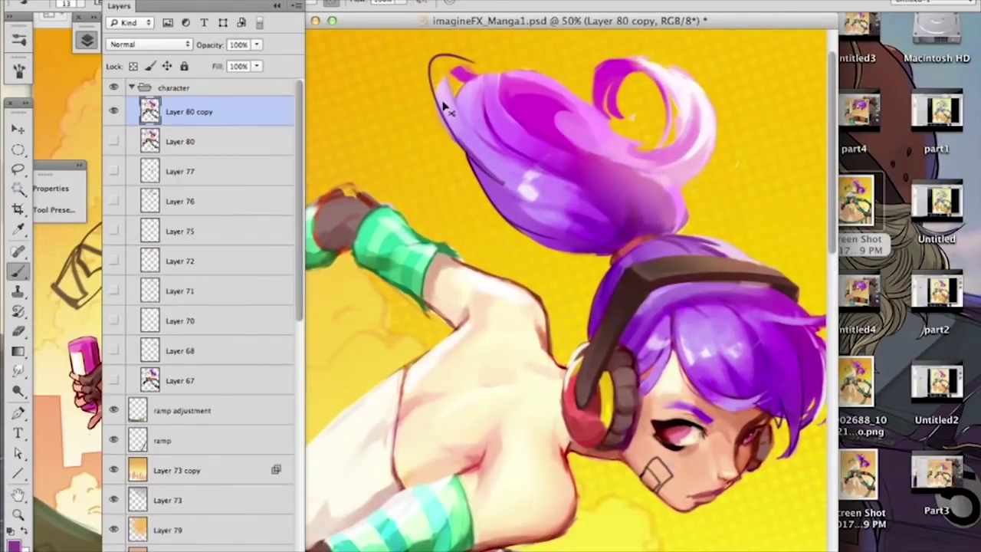
{"action": "right_click", "coordinate": [500, 149]}
{"action": "left_click_drag", "start_coordinate": [527, 186], "coordinate": [536, 187]}
{"action": "left_click_drag", "start_coordinate": [448, 115], "coordinate": [524, 190]}
{"action": "key", "text": "super+z"}
{"action": "left_click_drag", "start_coordinate": [467, 144], "coordinate": [534, 198]}
{"action": "key", "text": "super+z"}
Step: Paint strokes of sampled purple along the ponytail's lower outer edge, undoing the last dark stroke
{"action": "left_click", "coordinate": [510, 172], "text": "alt"}
{"action": "left_click_drag", "start_coordinate": [483, 163], "coordinate": [505, 184]}
{"action": "left_click_drag", "start_coordinate": [461, 136], "coordinate": [523, 191]}
{"action": "left_click", "coordinate": [470, 157], "text": "alt"}
{"action": "left_click_drag", "start_coordinate": [467, 153], "coordinate": [524, 227]}
{"action": "key", "text": "super+z"}
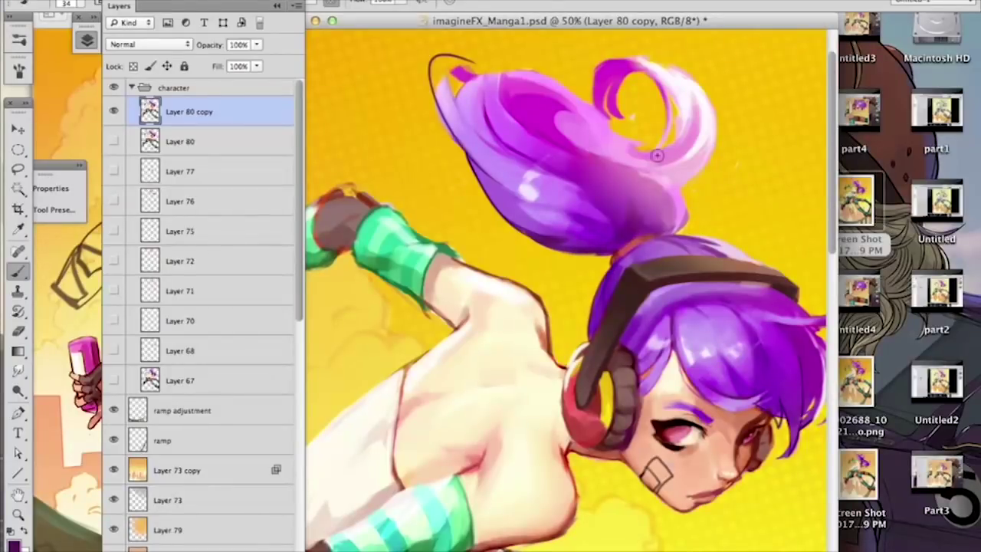
Step: Retouch the bangs below the headphone band with sampled purple, reducing the brush to 19 px and 10 px
{"action": "right_click", "coordinate": [668, 235]}
{"action": "left_click", "coordinate": [605, 252]}
{"action": "left_click_drag", "start_coordinate": [689, 323], "coordinate": [590, 284]}
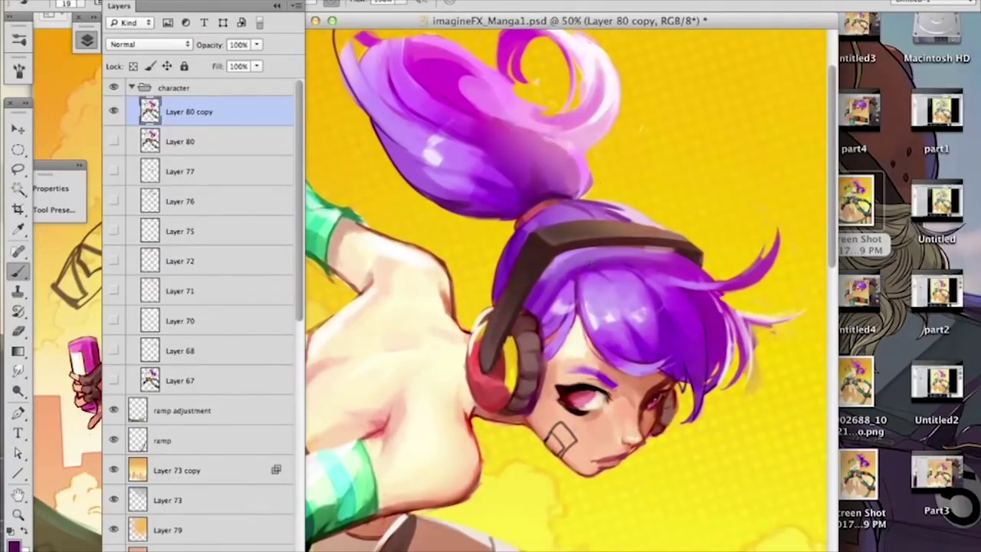
{"action": "left_click", "coordinate": [576, 291], "text": "alt"}
{"action": "right_click", "coordinate": [595, 308]}
{"action": "left_click_drag", "start_coordinate": [631, 346], "coordinate": [627, 347]}
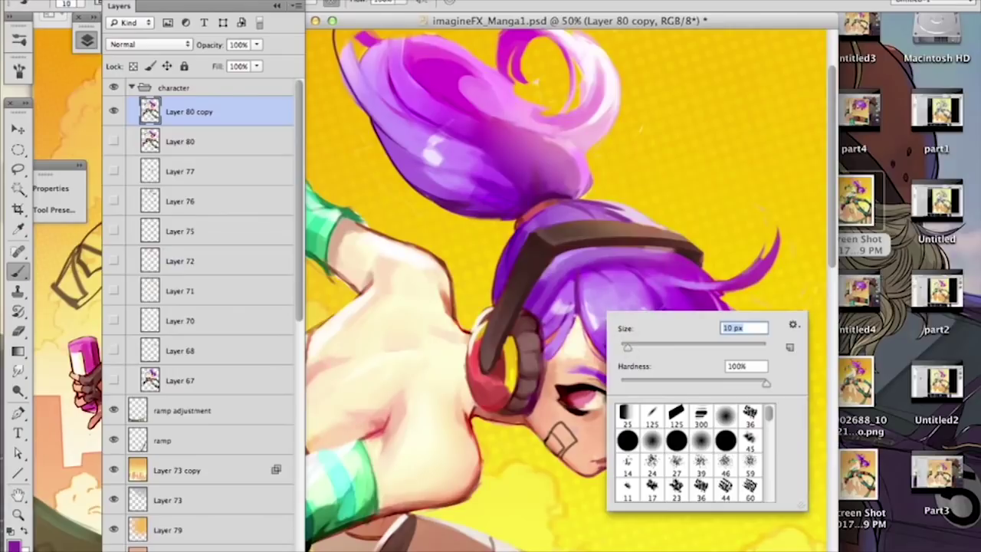
{"action": "key", "text": "Return"}
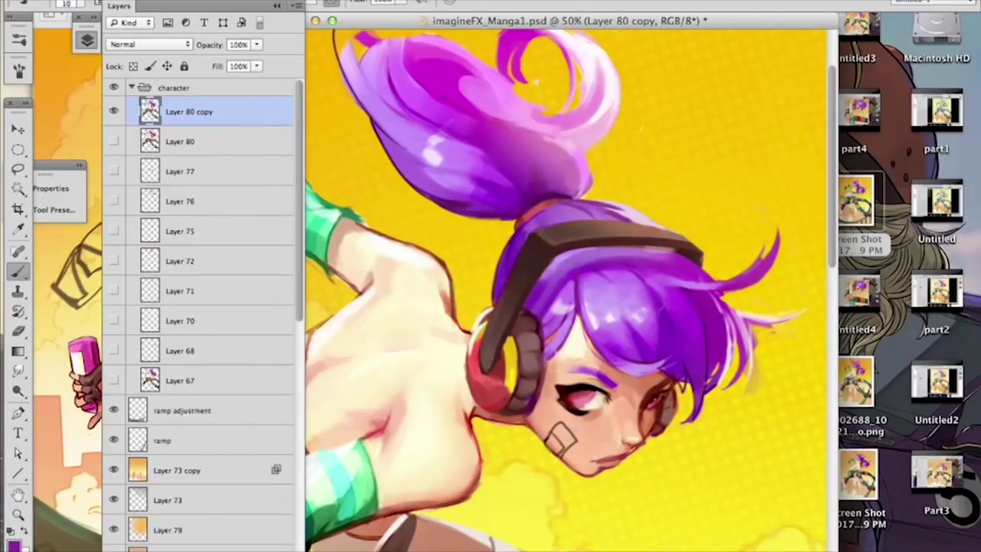
Step: Enlarge the brush to 46 px and blend sampled purples into the hair just under the headphone band
{"action": "left_click", "coordinate": [555, 295], "text": "alt"}
{"action": "left_click", "coordinate": [547, 280], "text": "alt"}
{"action": "right_click", "coordinate": [546, 280]}
{"action": "left_click_drag", "start_coordinate": [613, 314], "coordinate": [619, 314]}
{"action": "key", "text": "Return"}
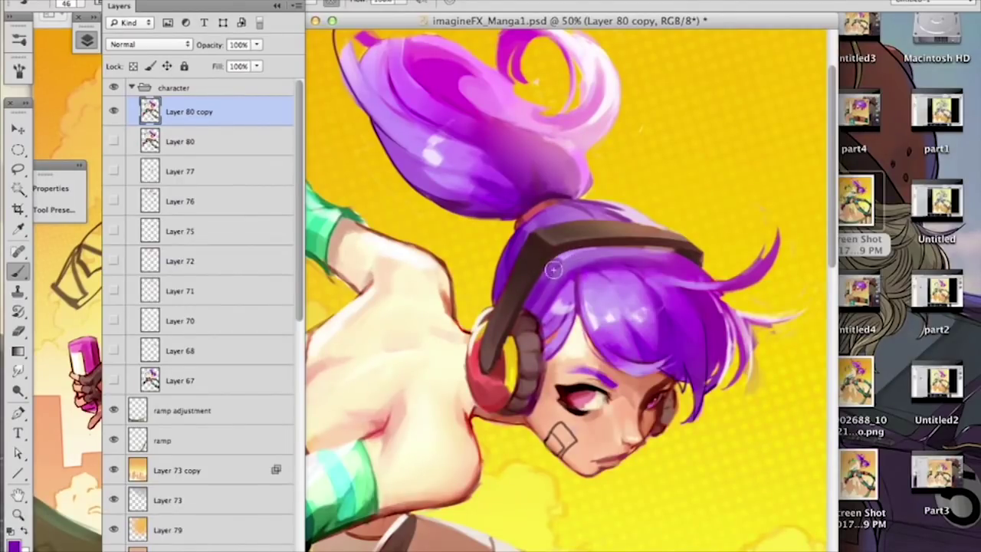
{"action": "left_click", "coordinate": [567, 267], "text": "alt"}
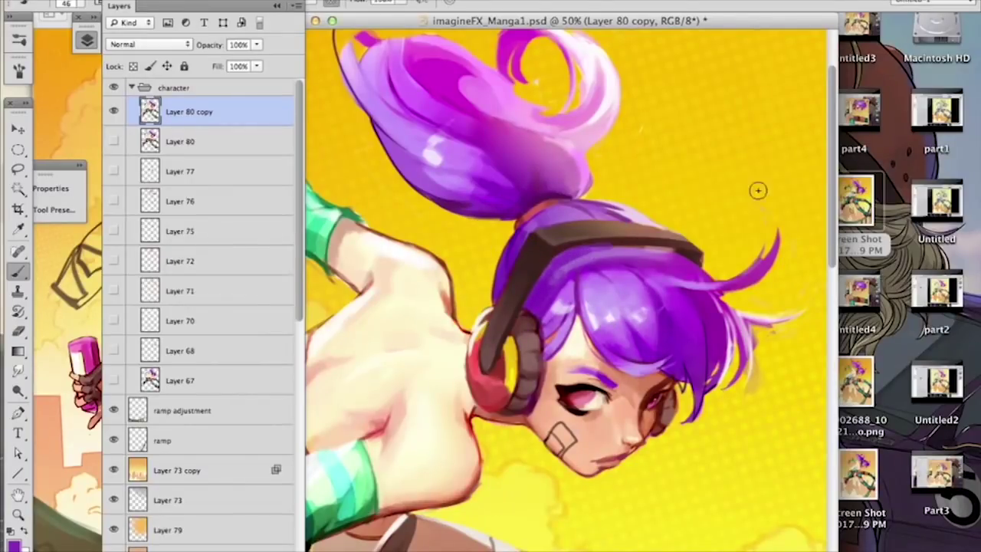
{"action": "key", "text": "super+minus"}
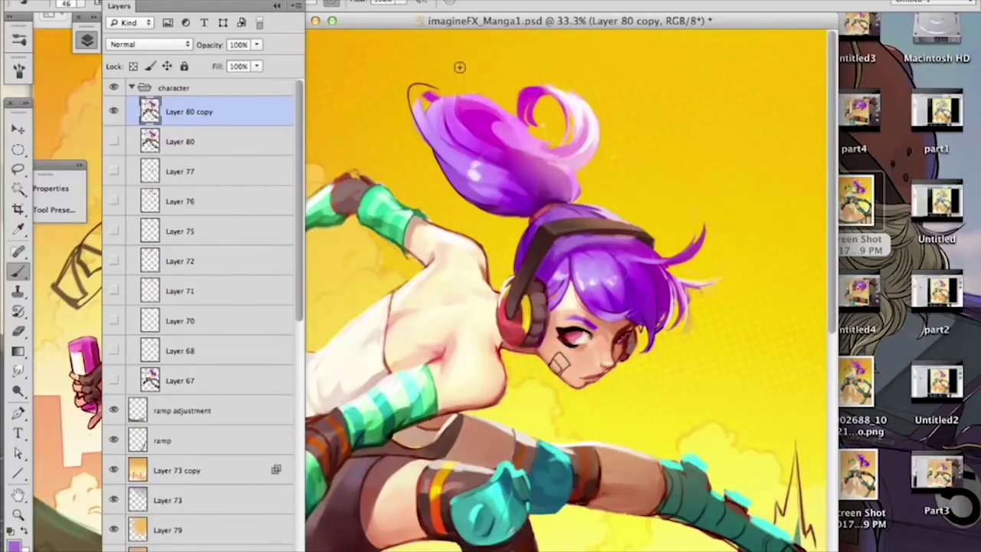
{"action": "left_click", "coordinate": [461, 115], "text": "alt"}
{"action": "left_click_drag", "start_coordinate": [458, 112], "coordinate": [467, 99]}
{"action": "key", "text": "super+z"}
{"action": "key", "text": "super+z"}
Step: Paint sampled purple and pink strokes across the top of the ponytail, undoing the last stroke
{"action": "left_click", "coordinate": [451, 118], "text": "alt"}
{"action": "left_click_drag", "start_coordinate": [451, 102], "coordinate": [504, 101]}
{"action": "left_click_drag", "start_coordinate": [445, 107], "coordinate": [501, 107]}
{"action": "left_click_drag", "start_coordinate": [463, 106], "coordinate": [495, 106]}
{"action": "left_click", "coordinate": [503, 102], "text": "alt"}
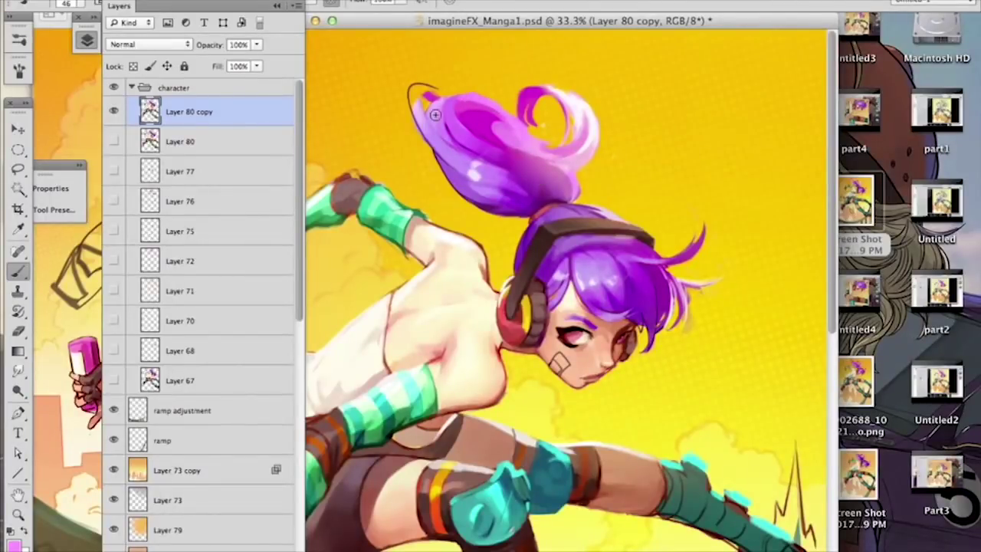
{"action": "key", "text": "super+z"}
Step: Reduce the brush to 27 px and refine the ponytail's upper edge with sampled pinks, undoing the last stroke
{"action": "right_click", "coordinate": [506, 97]}
{"action": "left_click_drag", "start_coordinate": [557, 138], "coordinate": [546, 136]}
{"action": "left_click", "coordinate": [481, 98]}
{"action": "mouse_move", "coordinate": [469, 100]}
{"action": "left_mouse_down"}
{"action": "mouse_move", "coordinate": [512, 114]}
{"action": "mouse_move", "coordinate": [507, 101]}
{"action": "mouse_move", "coordinate": [473, 104]}
{"action": "left_mouse_up"}
{"action": "left_click", "coordinate": [462, 104], "text": "alt"}
{"action": "left_click", "coordinate": [507, 106], "text": "alt"}
{"action": "key", "text": "super+z"}
Step: Paint sampled magenta along the inner edge of the ponytail's curled strand
{"action": "left_click", "coordinate": [535, 143], "text": "alt"}
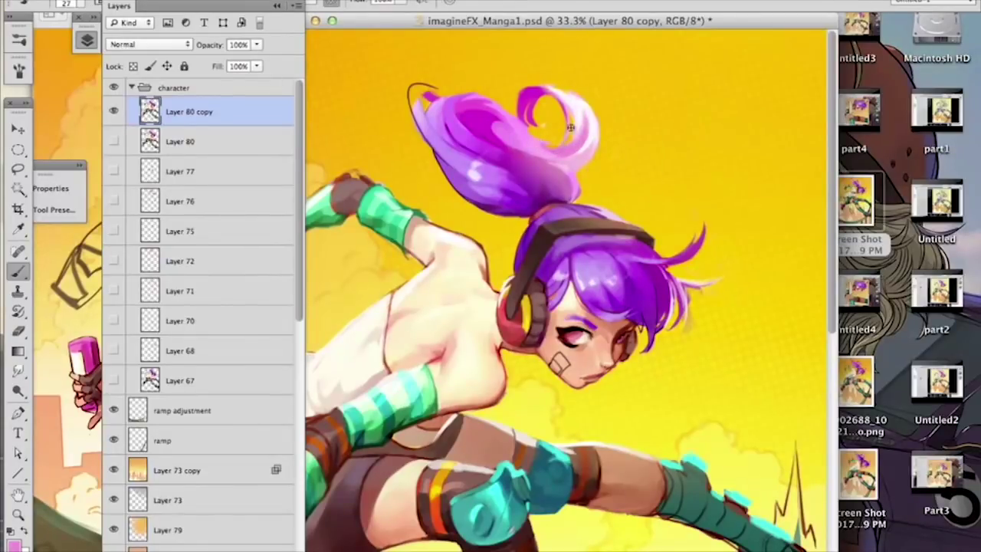
{"action": "left_click", "coordinate": [541, 97], "text": "alt"}
{"action": "left_click", "coordinate": [471, 109], "text": "alt"}
{"action": "left_click_drag", "start_coordinate": [585, 135], "coordinate": [574, 145]}
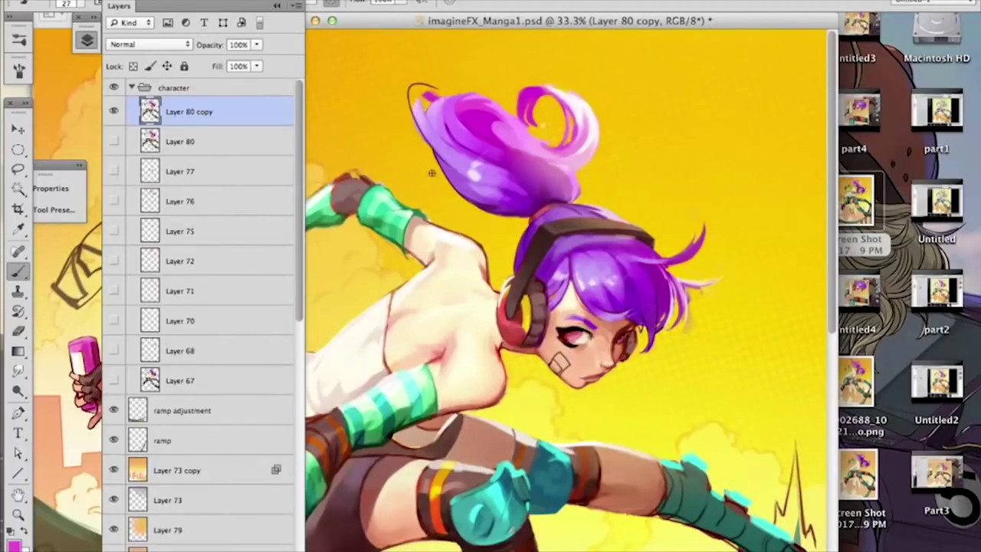
Step: Paint sampled light purple along the ponytail's outer edge, covering the dark outline below its tip
{"action": "left_click", "coordinate": [478, 148], "text": "alt"}
{"action": "left_click", "coordinate": [473, 159], "text": "alt"}
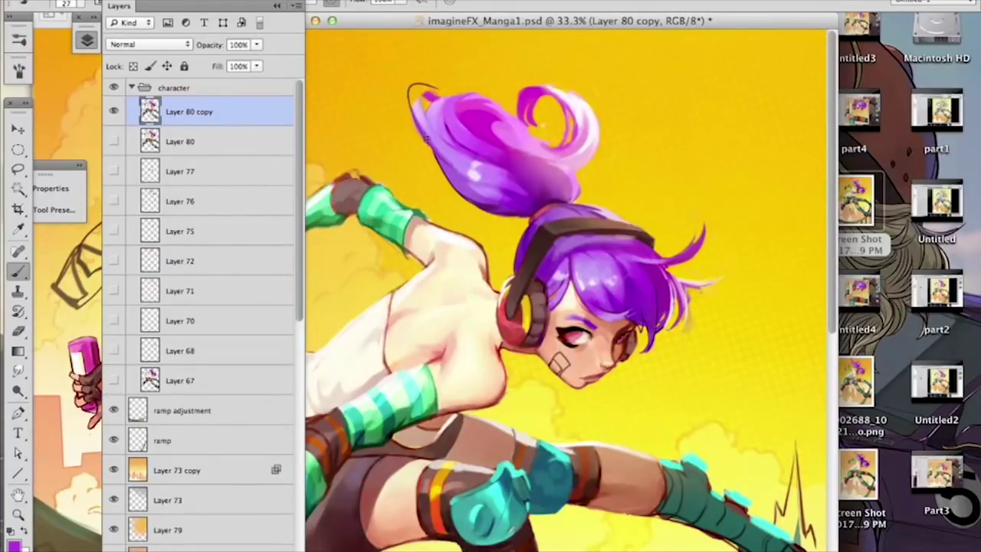
{"action": "left_click", "coordinate": [435, 127], "text": "alt"}
{"action": "left_click_drag", "start_coordinate": [411, 104], "coordinate": [452, 166]}
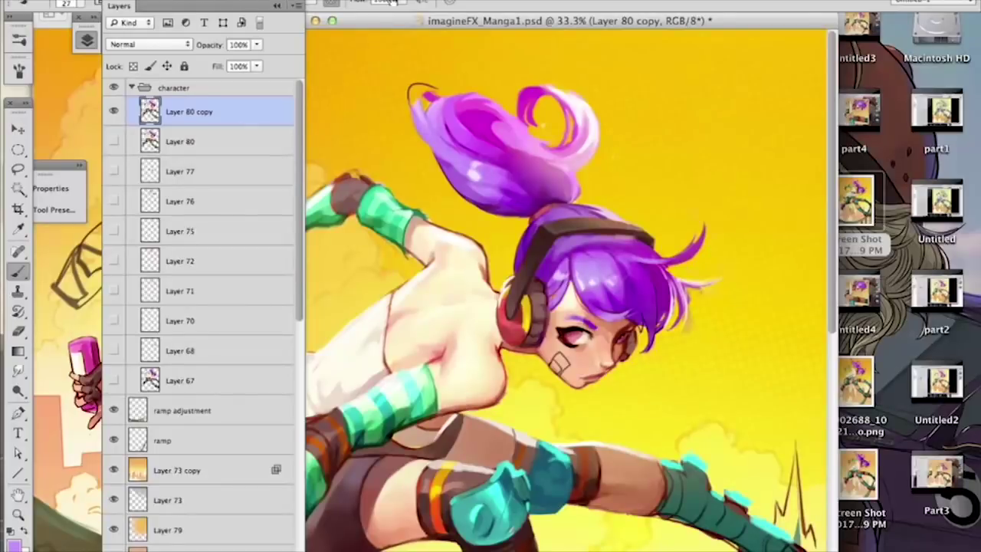
{"action": "left_click", "coordinate": [411, 143], "text": "alt"}
{"action": "key", "text": "e"}
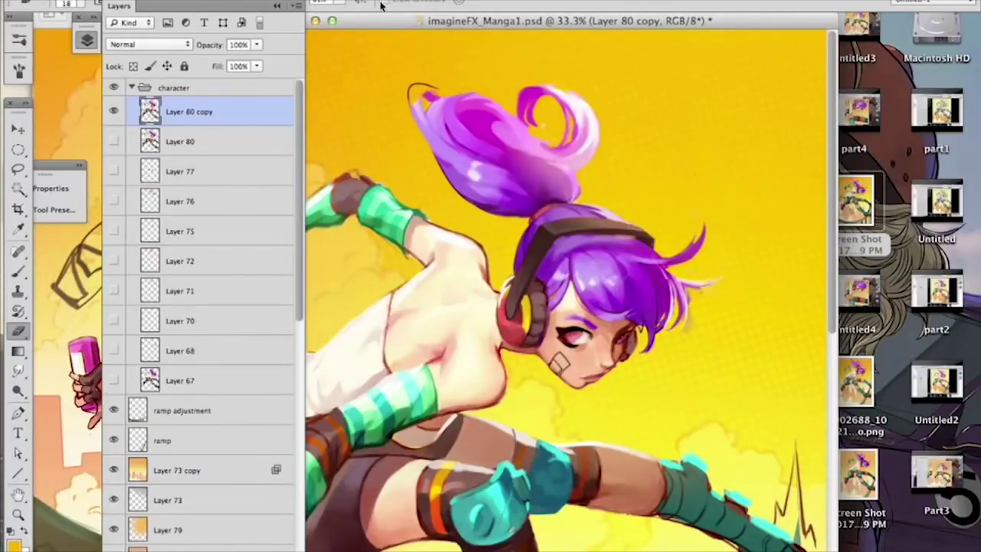
{"action": "key", "text": "b"}
Step: Touch up the fringe below the headphone band with sampled purples and a 10 px brush, undoing the last stroke
{"action": "scroll", "coordinate": [425, 138], "scroll_direction": "down", "scroll_amount": 3}
{"action": "left_click", "coordinate": [646, 197], "text": "alt"}
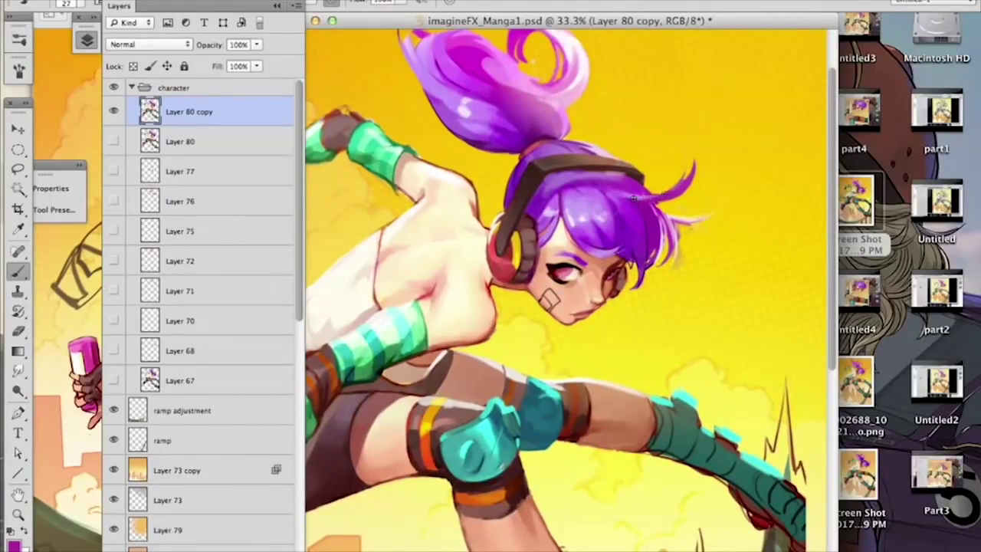
{"action": "left_click", "coordinate": [645, 189], "text": "alt"}
{"action": "left_click", "coordinate": [633, 255], "text": "alt"}
{"action": "right_click", "coordinate": [676, 210]}
{"action": "left_click_drag", "start_coordinate": [705, 239], "coordinate": [699, 240]}
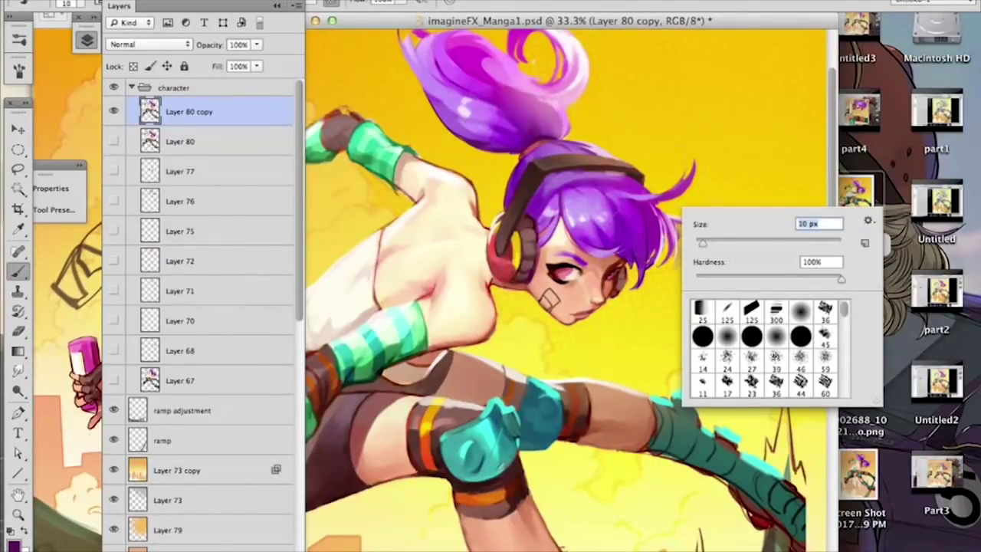
{"action": "left_click", "coordinate": [649, 261]}
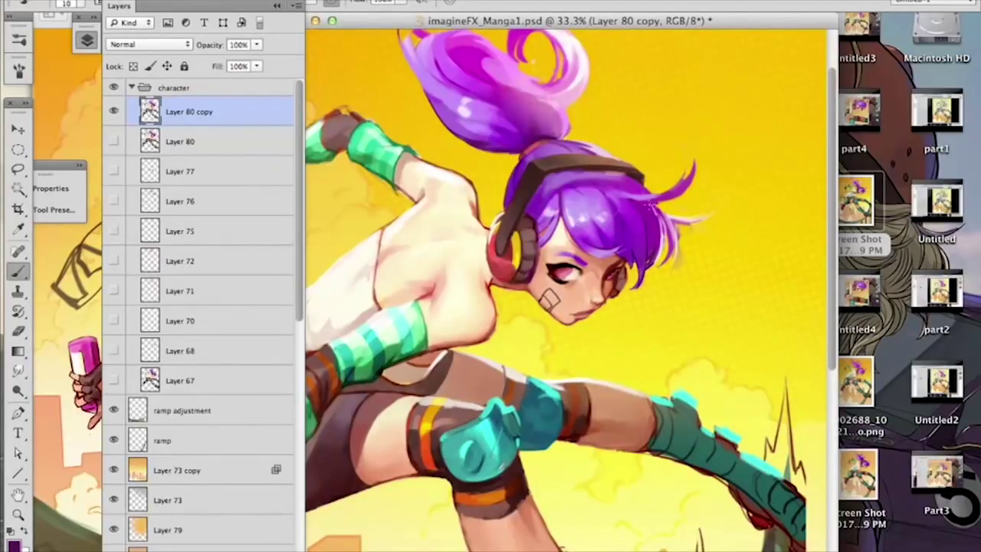
{"action": "left_click_drag", "start_coordinate": [586, 253], "coordinate": [626, 251]}
{"action": "key", "text": "super+z"}
{"action": "key", "text": "z"}
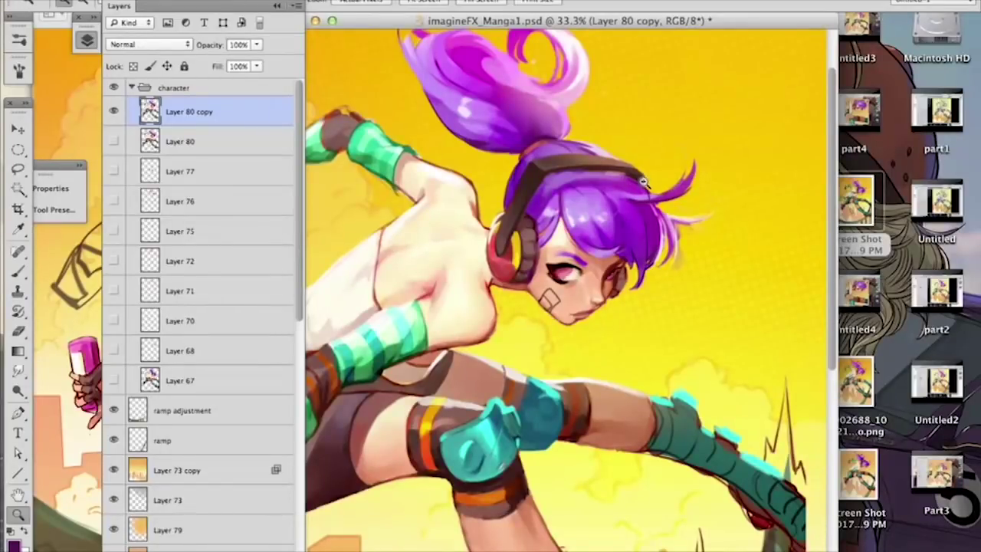
{"action": "key", "text": "b"}
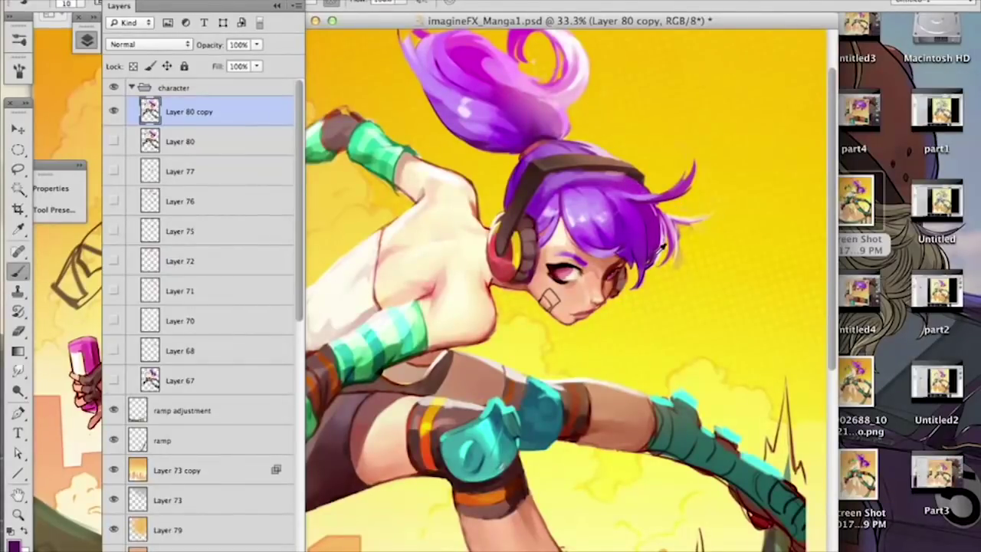
Step: Enlarge the brush to 29 px and continue touching up the side of the fringe in a brighter purple
{"action": "right_click", "coordinate": [659, 237]}
{"action": "left_click_drag", "start_coordinate": [687, 267], "coordinate": [699, 267]}
{"action": "left_click", "coordinate": [648, 225]}
{"action": "left_click_drag", "start_coordinate": [615, 295], "coordinate": [682, 391]}
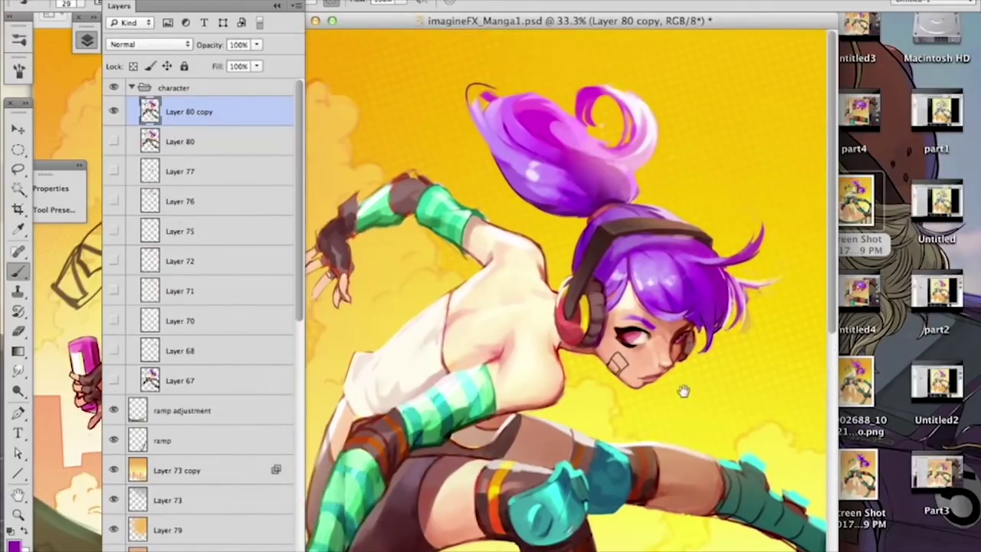
Step: Reduce the brush to 12 px and paint sampled purple strands down the ponytail's outer side, undoing the unwanted strokes
{"action": "right_click", "coordinate": [511, 163]}
{"action": "left_click_drag", "start_coordinate": [580, 169], "coordinate": [575, 168]}
{"action": "key", "text": "Return"}
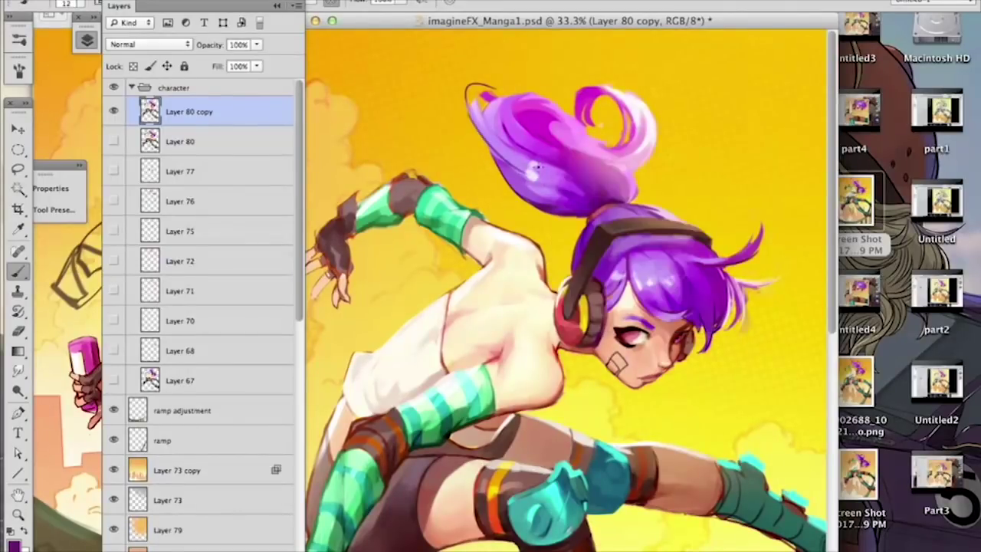
{"action": "key", "text": "super+z"}
{"action": "left_click_drag", "start_coordinate": [472, 115], "coordinate": [524, 168]}
{"action": "key", "text": "super+z"}
{"action": "left_click_drag", "start_coordinate": [480, 129], "coordinate": [549, 186]}
{"action": "key", "text": "super+z"}
{"action": "left_click", "coordinate": [518, 167], "text": "alt"}
{"action": "left_click", "coordinate": [541, 206], "text": "alt"}
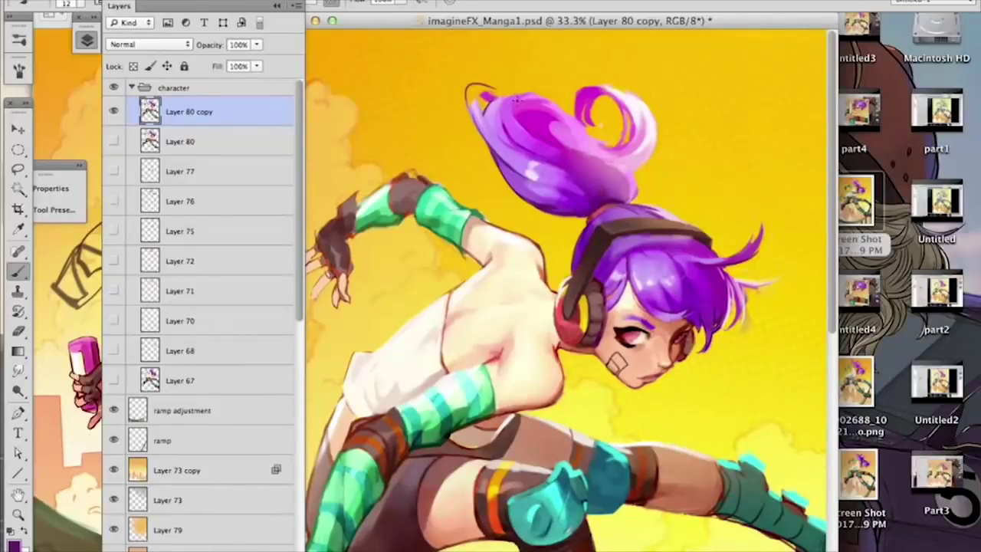
Step: Erase the rough inner edge of the ponytail's curled strand and retouch it with sampled magenta
{"action": "left_click_drag", "start_coordinate": [541, 197], "coordinate": [523, 187]}
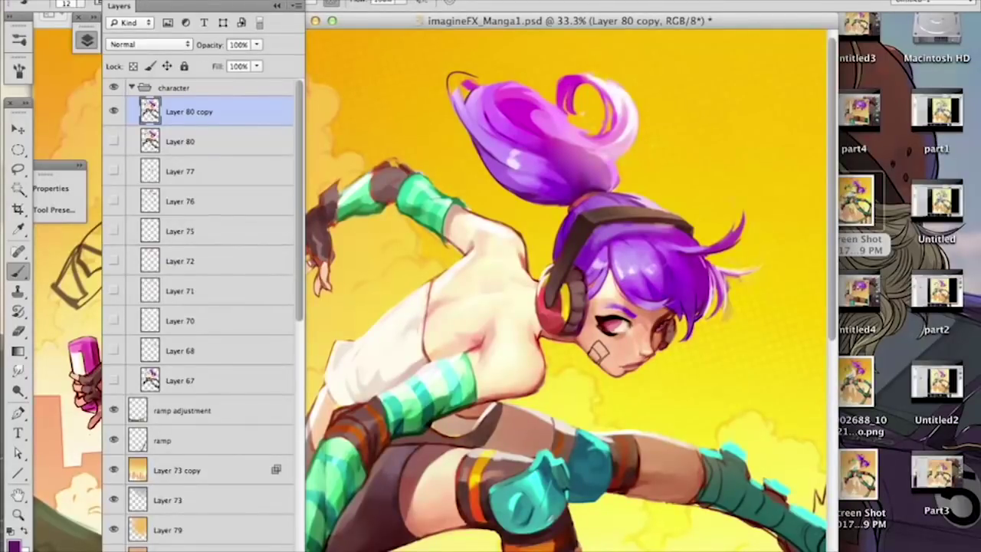
{"action": "key", "text": "e"}
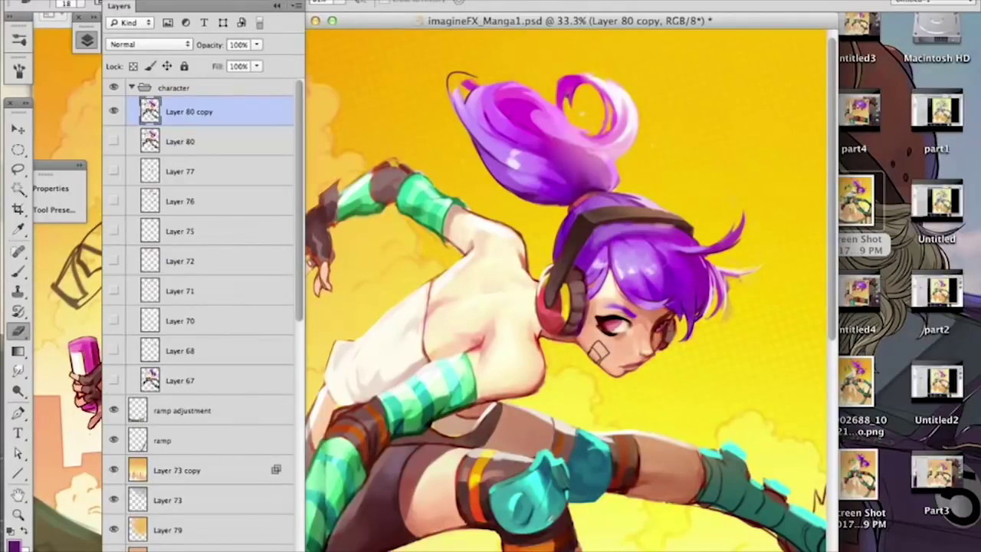
{"action": "left_click_drag", "start_coordinate": [556, 75], "coordinate": [562, 109]}
{"action": "key", "text": "b"}
{"action": "left_click", "coordinate": [576, 85], "text": "alt"}
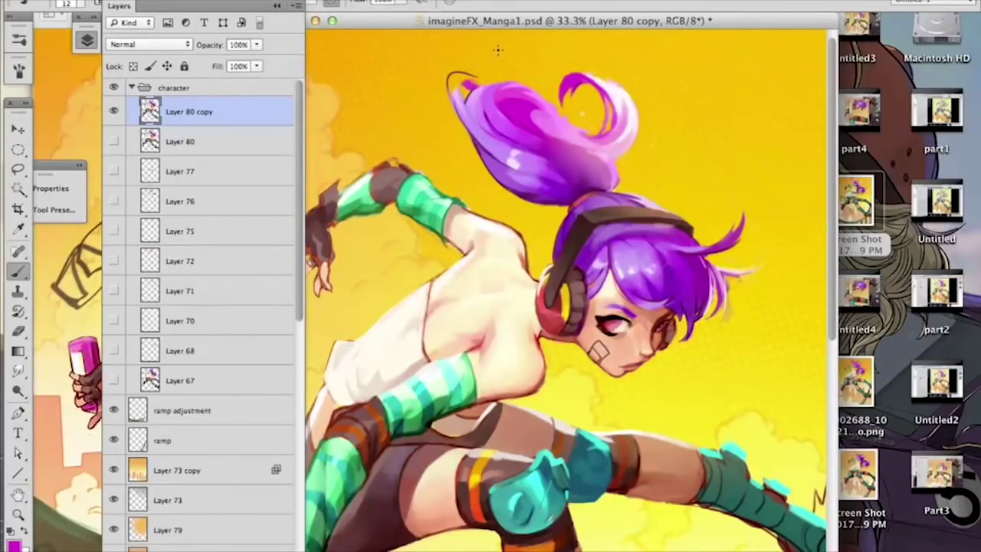
Step: Compare the whole illustration with and without the Layer 80 copy touch-ups by repeatedly hiding and showing that layer
{"action": "key", "text": "super+minus"}
{"action": "key", "text": "super+minus"}
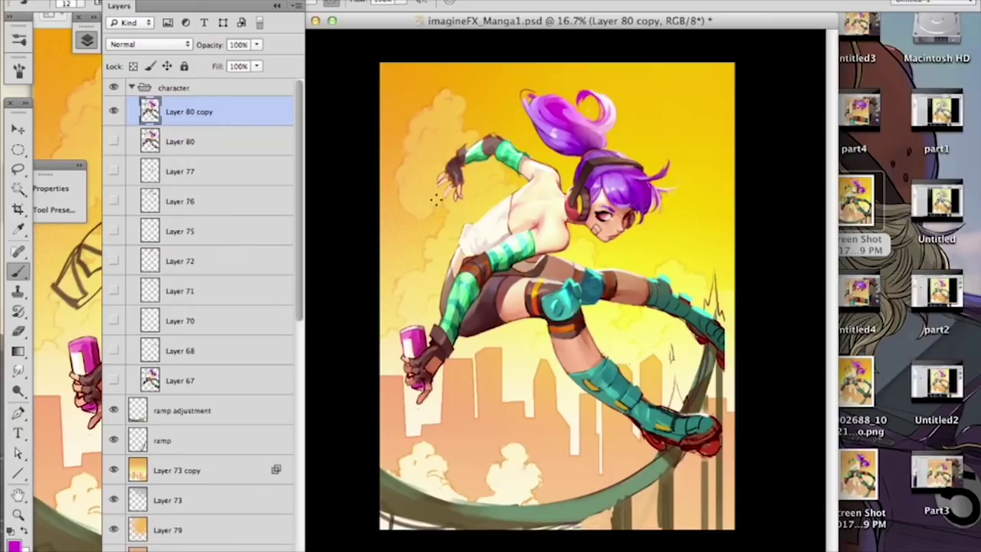
{"action": "left_click", "coordinate": [113, 111]}
{"action": "left_click", "coordinate": [113, 111]}
{"action": "left_click", "coordinate": [113, 111]}
{"action": "left_click", "coordinate": [114, 111]}
{"action": "left_click", "coordinate": [114, 111]}
{"action": "left_click", "coordinate": [113, 112]}
{"action": "left_click", "coordinate": [114, 112]}
{"action": "left_click", "coordinate": [114, 112]}
{"action": "left_click", "coordinate": [114, 112]}
{"action": "left_click", "coordinate": [114, 112]}
{"action": "left_click", "coordinate": [113, 112]}
{"action": "left_click", "coordinate": [113, 112]}
{"action": "left_click", "coordinate": [114, 112]}
{"action": "left_click", "coordinate": [114, 112]}
Step: Set the brush to 35 px and smooth the dark thigh band above the front knee pad with sampled browns
{"action": "key", "text": "ctrl+plus"}
{"action": "key", "text": "ctrl+plus"}
{"action": "key", "text": "ctrl+plus"}
{"action": "left_click", "coordinate": [530, 255], "text": "alt"}
{"action": "left_click", "coordinate": [528, 265], "text": "alt"}
{"action": "right_click", "coordinate": [542, 251]}
{"action": "left_click_drag", "start_coordinate": [573, 291], "coordinate": [578, 291]}
{"action": "left_click", "coordinate": [519, 269]}
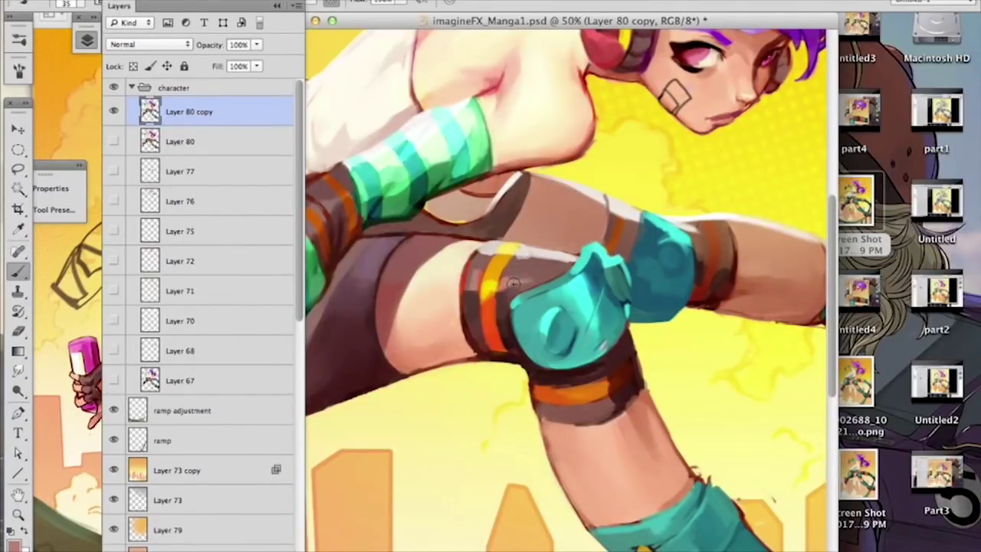
{"action": "left_click", "coordinate": [554, 266], "text": "alt"}
{"action": "left_click_drag", "start_coordinate": [519, 275], "coordinate": [518, 280]}
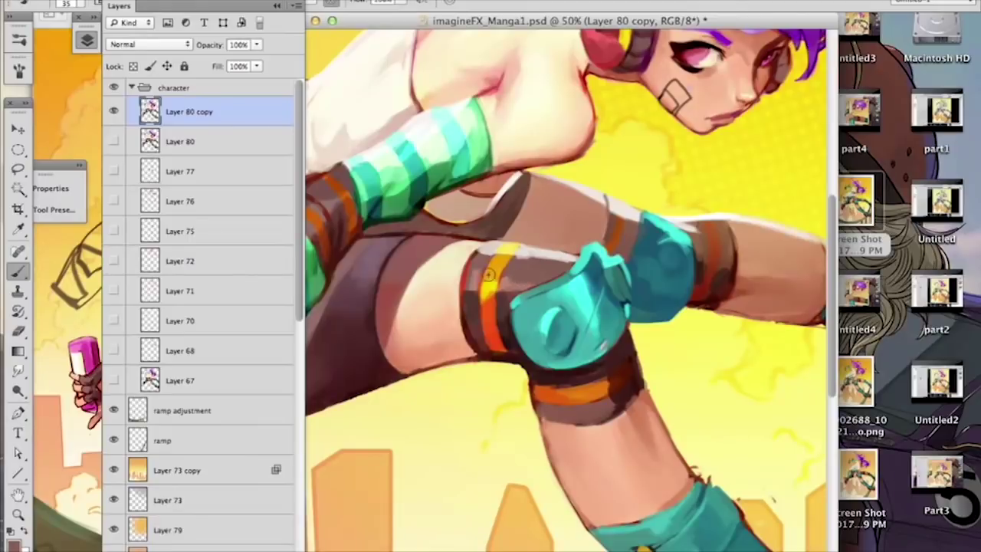
Step: Repaint the yellow section of the thigh band's stripe with sampled yellow, undoing the last stroke near the orange part
{"action": "left_click", "coordinate": [479, 274], "text": "alt"}
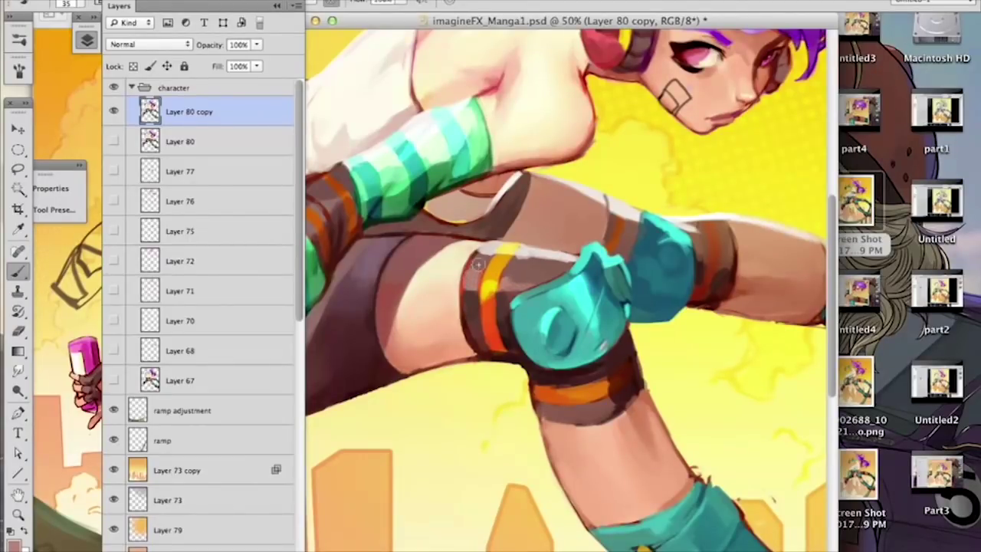
{"action": "left_click", "coordinate": [492, 280], "text": "alt"}
{"action": "left_click_drag", "start_coordinate": [489, 286], "coordinate": [490, 279]}
{"action": "left_click", "coordinate": [496, 310], "text": "alt"}
{"action": "left_click_drag", "start_coordinate": [488, 314], "coordinate": [489, 294]}
{"action": "key", "text": "super+z"}
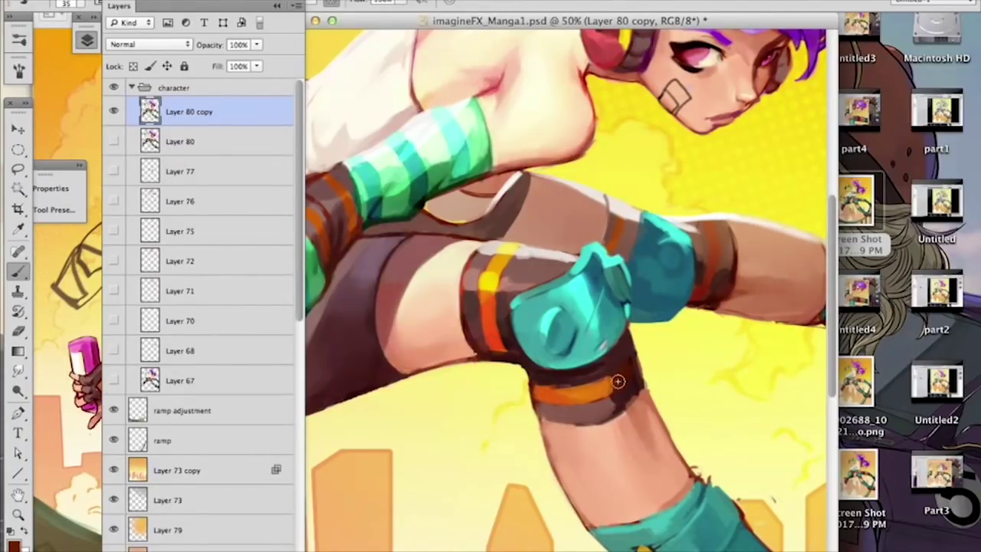
Step: Retouch the orange stripe and dark edges of the band below the front knee with sampled colours, reducing the brush to 25 px
{"action": "left_click", "coordinate": [495, 334], "text": "alt"}
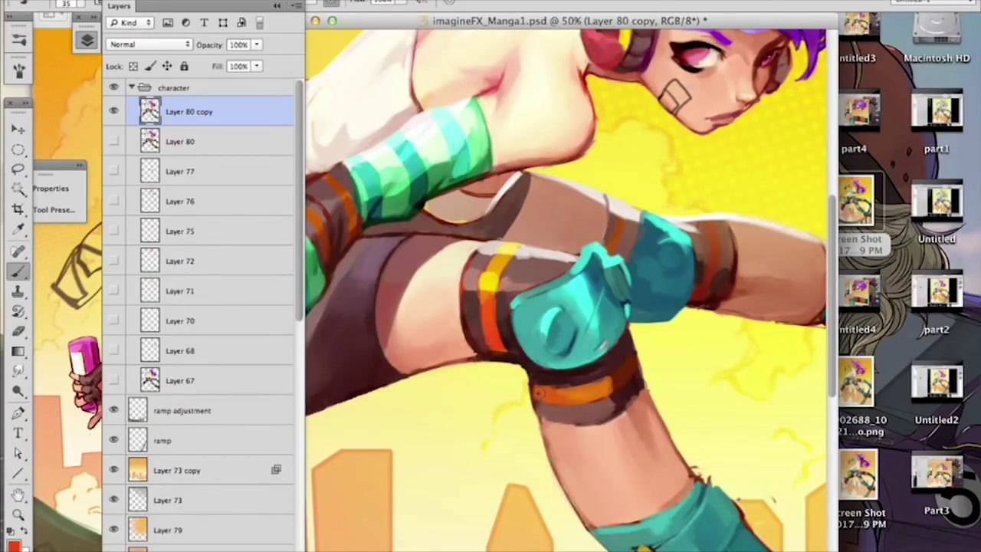
{"action": "left_click", "coordinate": [610, 383], "text": "alt"}
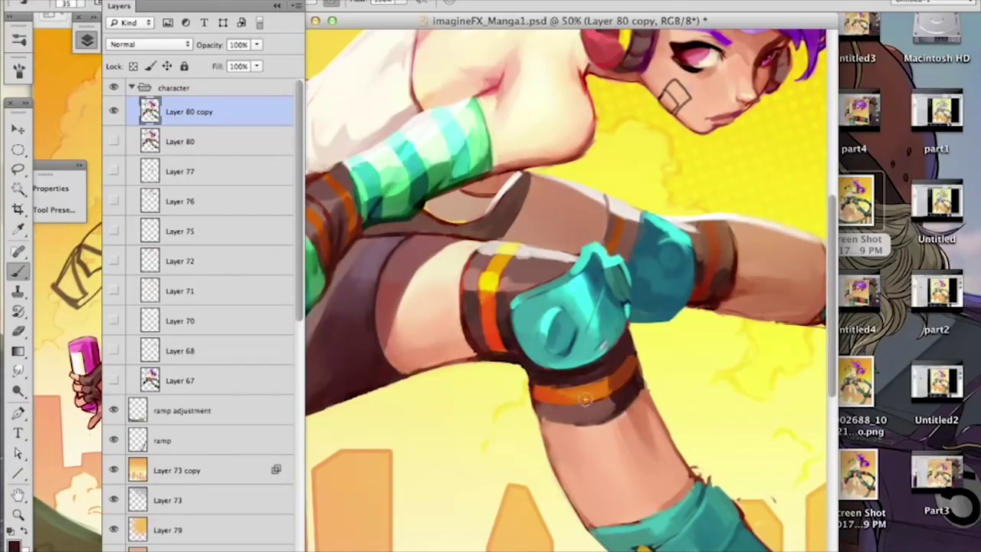
{"action": "right_click", "coordinate": [622, 383]}
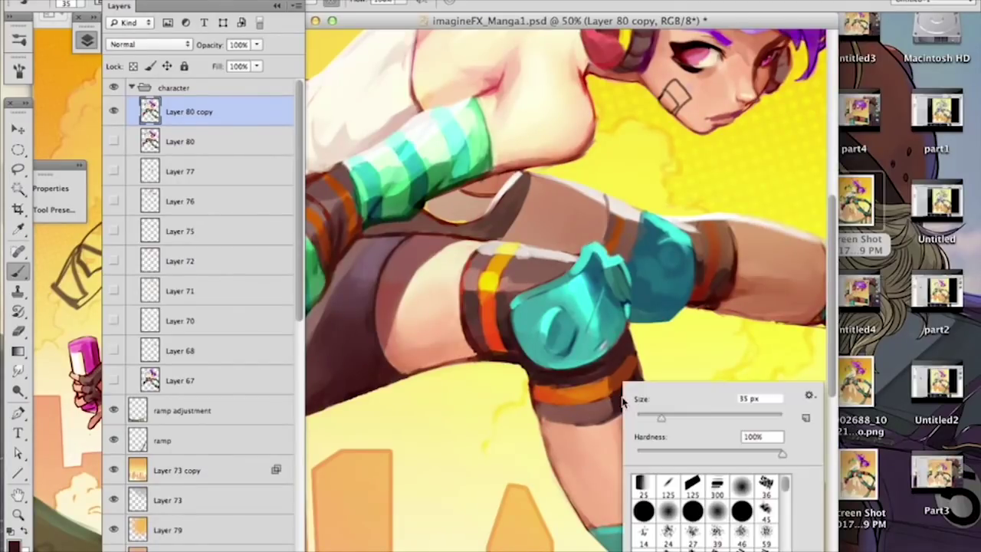
{"action": "left_click", "coordinate": [609, 403]}
{"action": "left_click", "coordinate": [585, 413], "text": "alt"}
{"action": "right_click", "coordinate": [639, 374]}
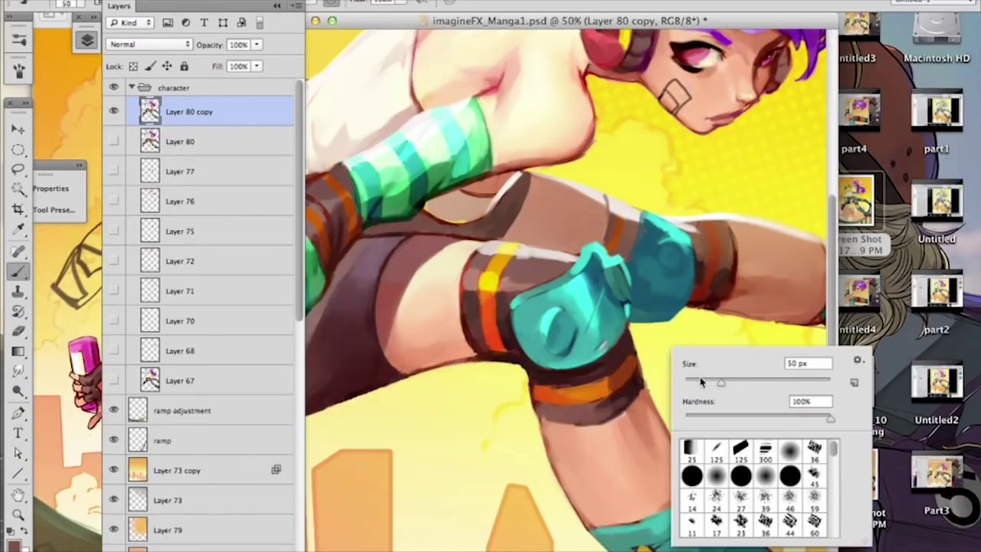
{"action": "key", "text": "Escape"}
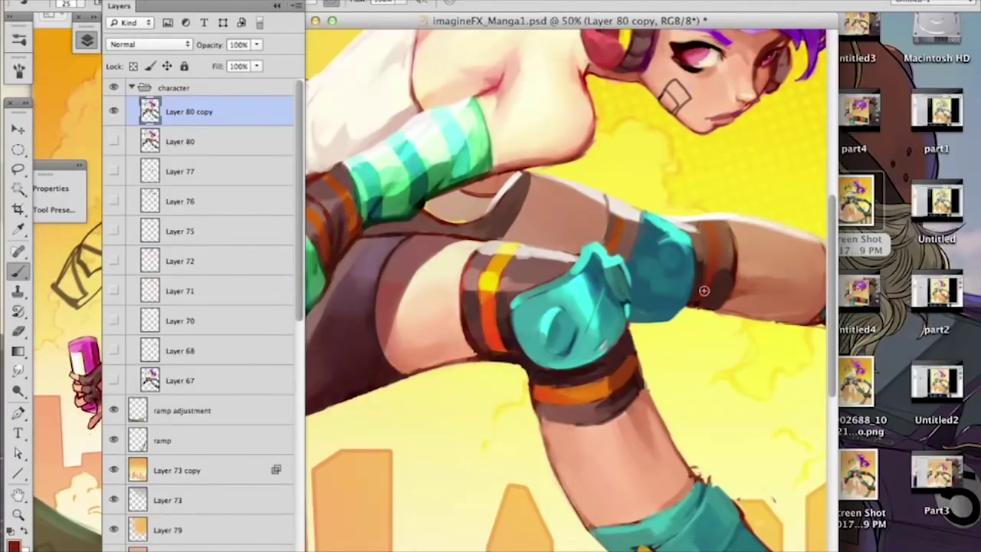
Step: Repaint the orange stripe and dark band beside the back knee pad, then shade the front thigh stripe with sampled browns
{"action": "left_click", "coordinate": [619, 228], "text": "alt"}
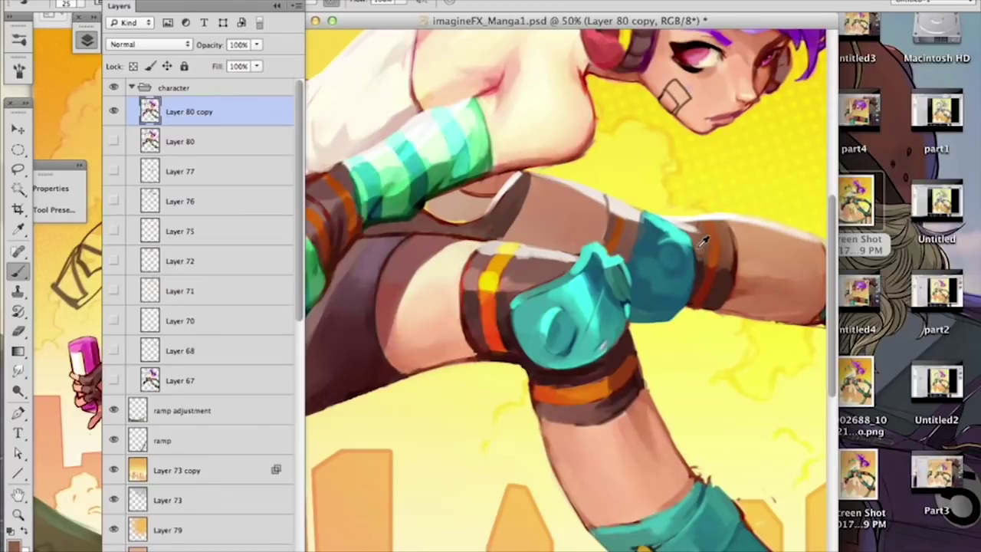
{"action": "left_click", "coordinate": [726, 273], "text": "alt"}
{"action": "left_click", "coordinate": [475, 334], "text": "alt"}
{"action": "left_click", "coordinate": [510, 332], "text": "alt"}
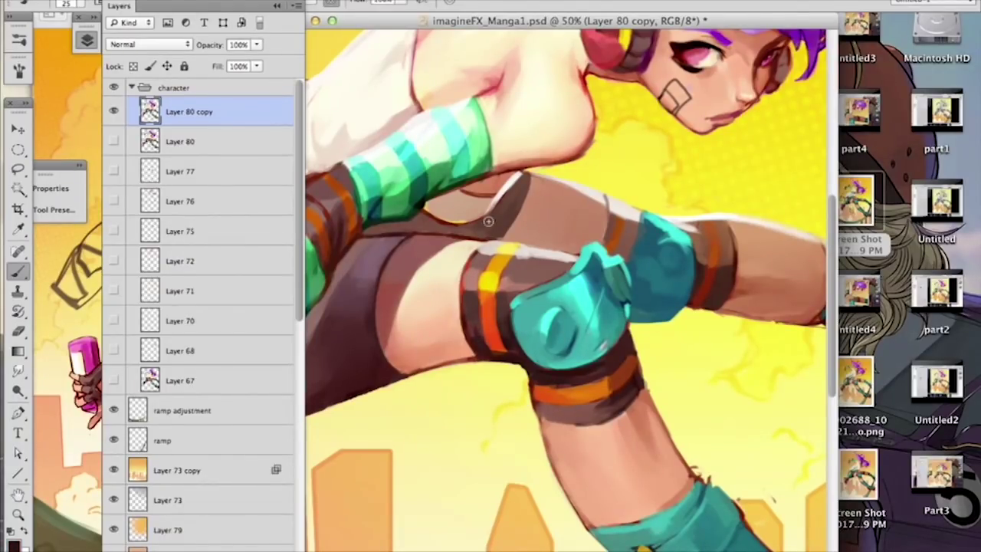
{"action": "left_click", "coordinate": [627, 357], "text": "alt"}
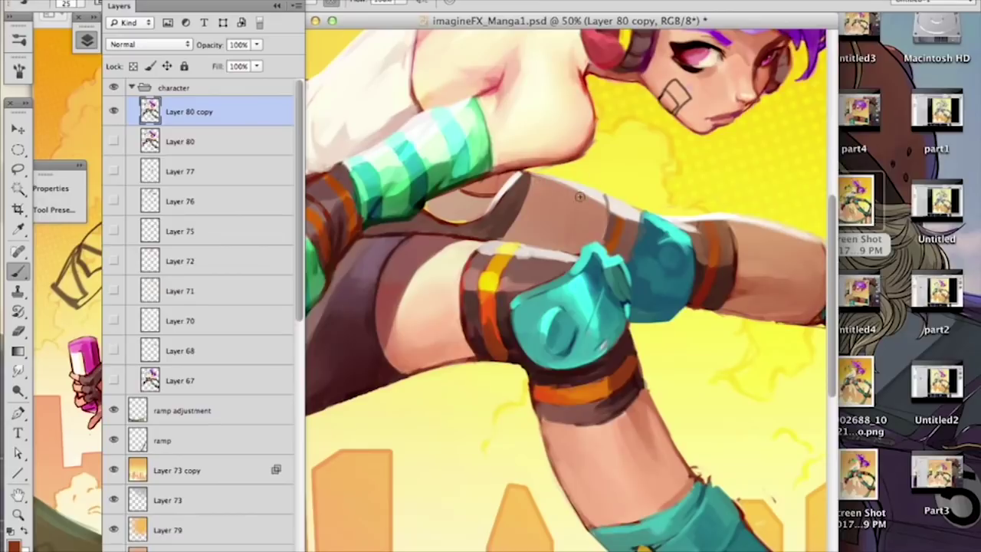
Step: Enlarge the brush to 60 px and blend sampled purple across the hair just below the headphone band
{"action": "key", "text": "super+minus"}
{"action": "key", "text": "super+minus"}
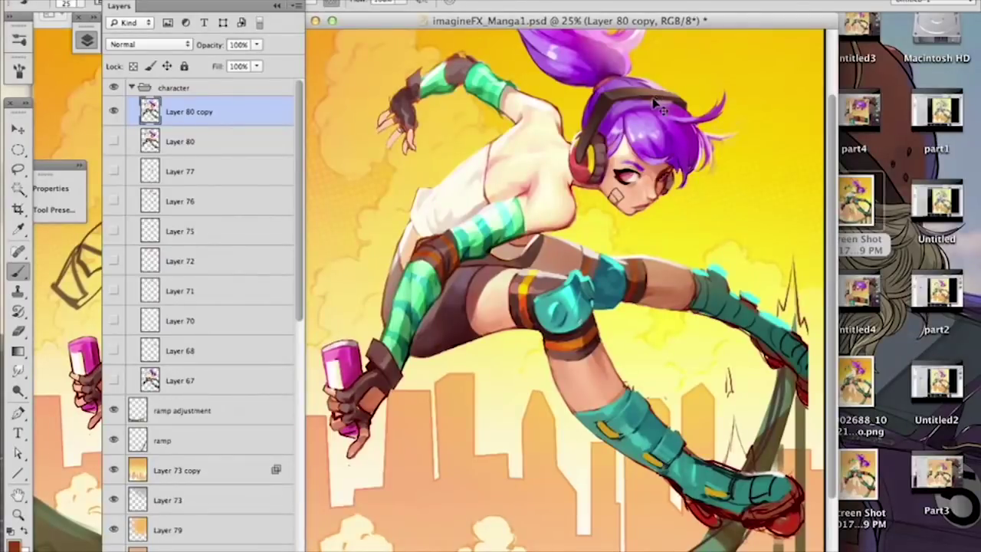
{"action": "key", "text": "super+plus"}
{"action": "key", "text": "super+plus"}
{"action": "key", "text": "super+plus"}
{"action": "left_click_drag", "start_coordinate": [658, 125], "coordinate": [537, 335]}
{"action": "left_click_drag", "start_coordinate": [613, 169], "coordinate": [536, 301]}
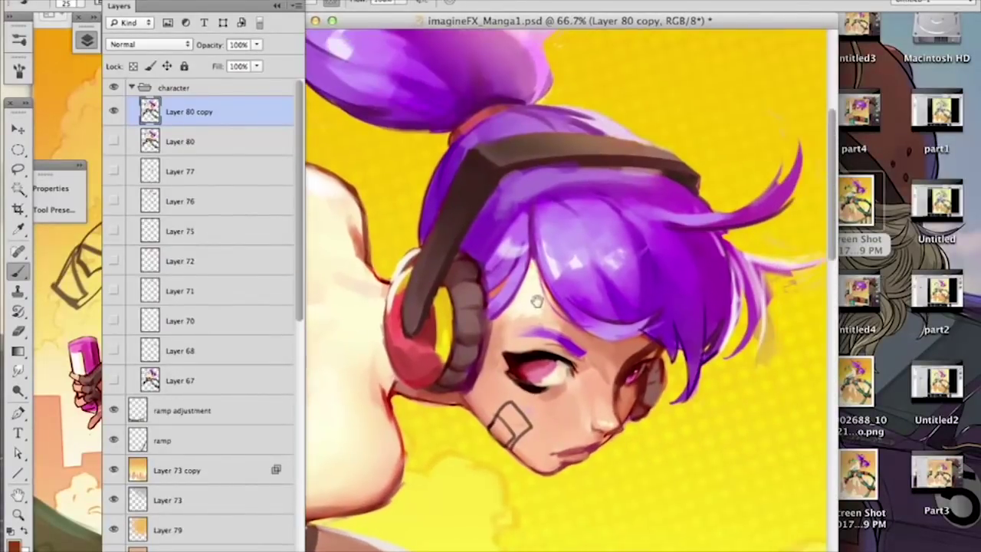
{"action": "left_click", "coordinate": [537, 180], "text": "alt"}
{"action": "mouse_move", "coordinate": [546, 175]}
{"action": "left_mouse_down"}
{"action": "mouse_move", "coordinate": [588, 173]}
{"action": "mouse_move", "coordinate": [519, 178]}
{"action": "mouse_move", "coordinate": [645, 170]}
{"action": "mouse_move", "coordinate": [537, 177]}
{"action": "mouse_move", "coordinate": [622, 171]}
{"action": "mouse_move", "coordinate": [570, 174]}
{"action": "mouse_move", "coordinate": [598, 186]}
{"action": "left_mouse_up"}
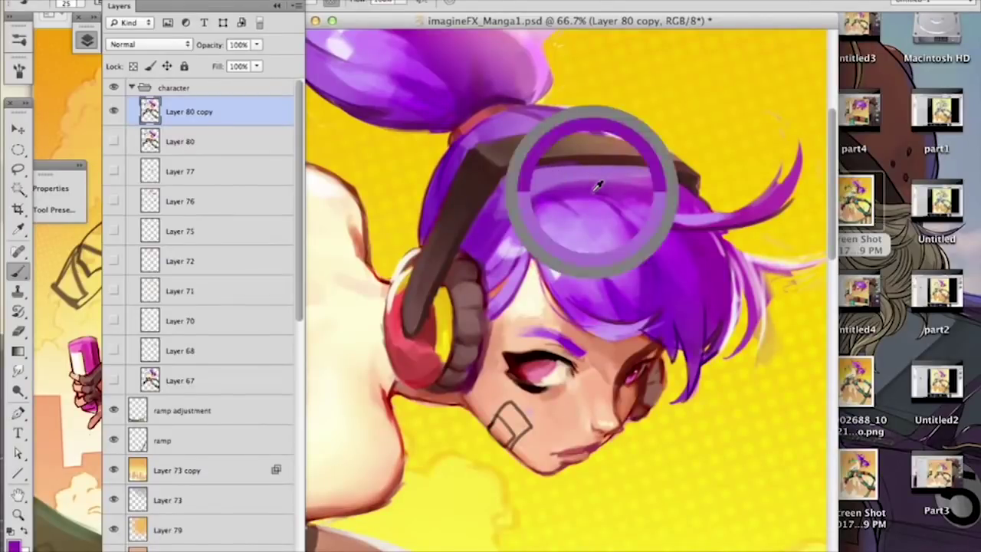
{"action": "right_click", "coordinate": [560, 183]}
{"action": "left_click_drag", "start_coordinate": [605, 219], "coordinate": [611, 219]}
{"action": "left_click", "coordinate": [521, 191]}
{"action": "mouse_move", "coordinate": [547, 180]}
{"action": "left_mouse_down"}
{"action": "mouse_move", "coordinate": [518, 199]}
{"action": "mouse_move", "coordinate": [567, 178]}
{"action": "mouse_move", "coordinate": [661, 182]}
{"action": "left_mouse_up"}
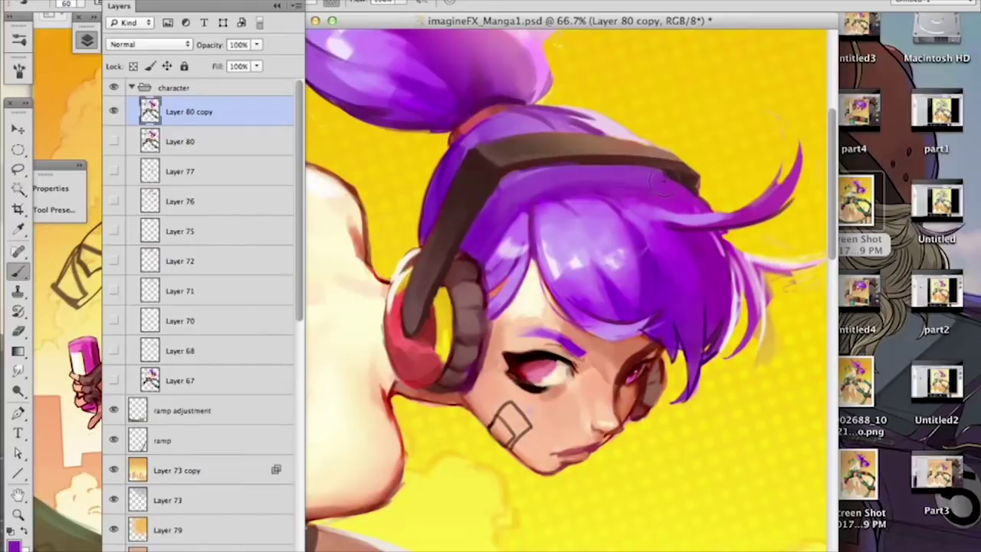
Step: Reduce the brush to 22 px and refine the near eyebrow with sampled skin tones and purples
{"action": "right_click", "coordinate": [694, 186]}
{"action": "left_click", "coordinate": [740, 224]}
{"action": "left_click", "coordinate": [668, 173]}
{"action": "left_click", "coordinate": [529, 331], "text": "alt"}
{"action": "mouse_move", "coordinate": [524, 333]}
{"action": "left_mouse_down"}
{"action": "mouse_move", "coordinate": [548, 332]}
{"action": "mouse_move", "coordinate": [541, 339]}
{"action": "left_mouse_up"}
{"action": "left_click", "coordinate": [540, 338], "text": "alt"}
{"action": "left_click", "coordinate": [557, 337], "text": "alt"}
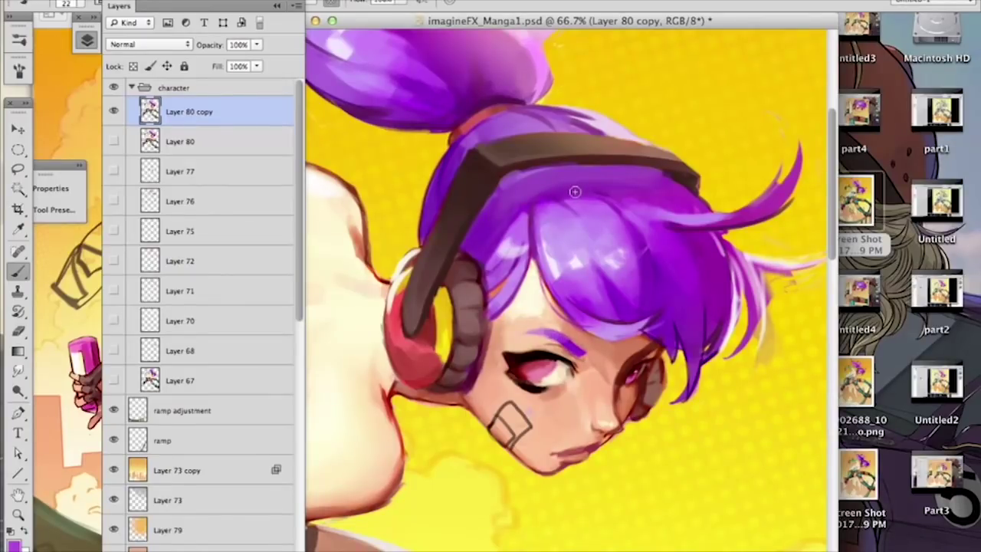
{"action": "left_click", "coordinate": [576, 344], "text": "alt"}
{"action": "mouse_move", "coordinate": [570, 344]}
{"action": "left_mouse_down"}
{"action": "mouse_move", "coordinate": [580, 353]}
{"action": "mouse_move", "coordinate": [572, 347]}
{"action": "left_mouse_up"}
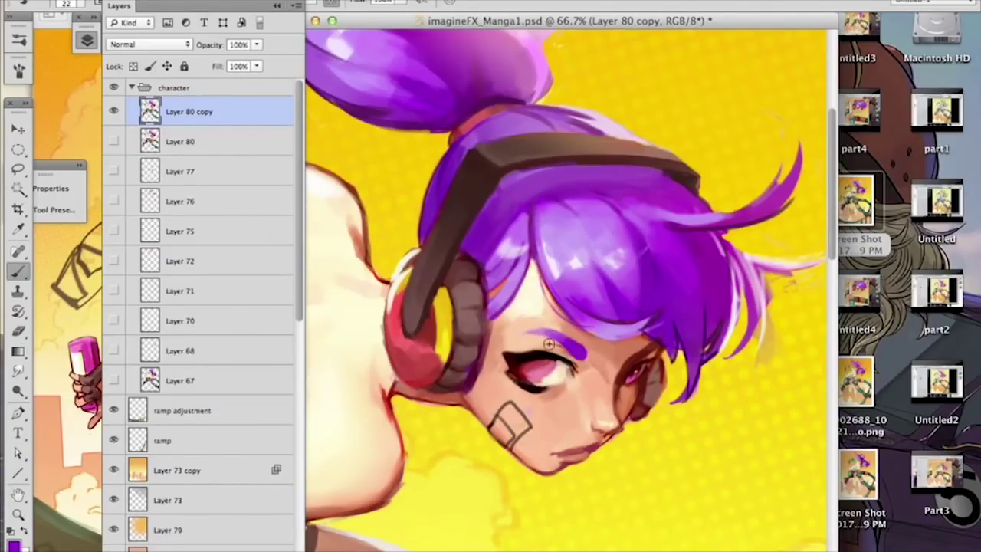
Step: Enlarge the brush to 57 px and smooth the cheek beside the nose with sampled skin tones
{"action": "left_click", "coordinate": [582, 401], "text": "alt"}
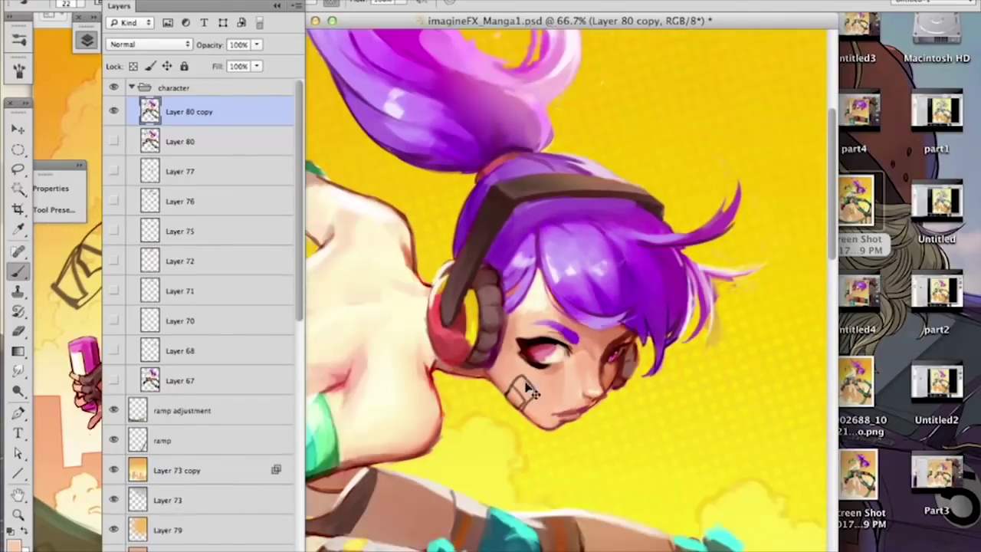
{"action": "right_click", "coordinate": [644, 357]}
{"action": "left_click_drag", "start_coordinate": [674, 388], "coordinate": [697, 390]}
{"action": "left_click", "coordinate": [574, 387]}
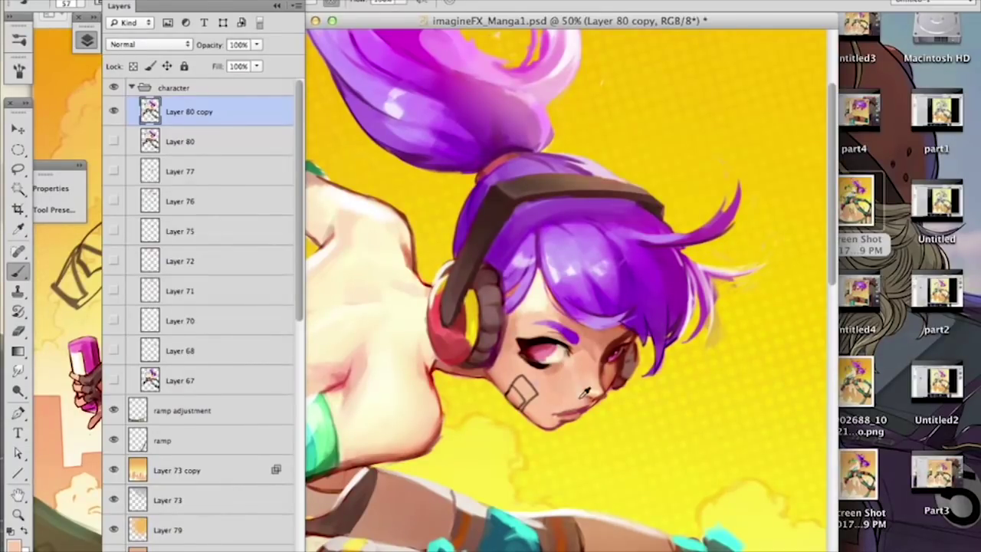
{"action": "left_click", "coordinate": [560, 372], "text": "alt"}
Step: Reduce the brush to 12 px and refine the near eye's iris and dark outline with sampled colours
{"action": "left_click", "coordinate": [527, 354], "text": "alt"}
{"action": "right_click", "coordinate": [527, 354]}
{"action": "left_click", "coordinate": [526, 355]}
{"action": "left_click", "coordinate": [542, 357], "text": "alt"}
{"action": "left_click", "coordinate": [541, 358], "text": "alt"}
{"action": "right_click", "coordinate": [622, 334]}
{"action": "left_click", "coordinate": [643, 369]}
{"action": "left_click", "coordinate": [739, 17]}
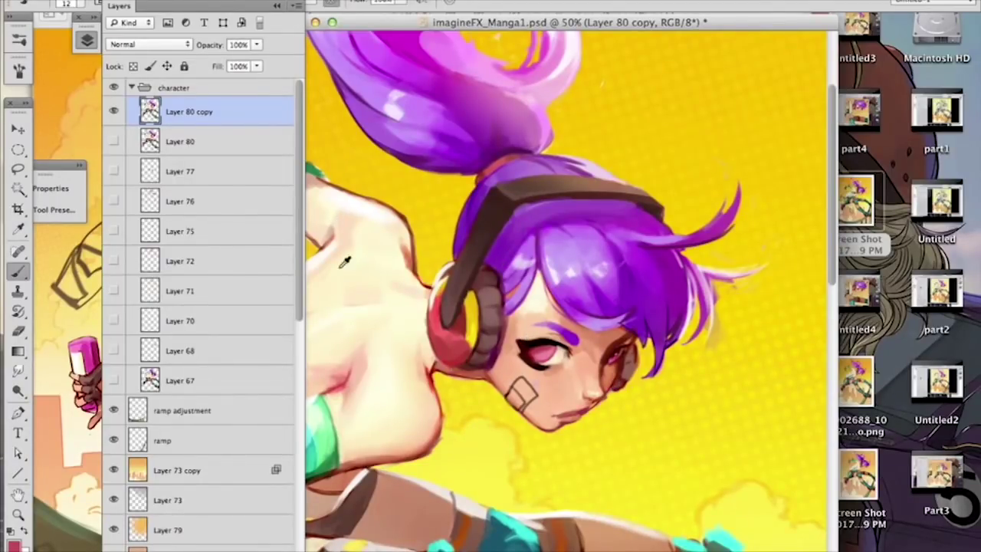
Step: Choose a pale beige (H 21, S 18, B 84) based on the cheek's skin tone and fill in the cheek bandage
{"action": "mouse_move", "coordinate": [462, 431]}
{"action": "left_mouse_down"}
{"action": "mouse_move", "coordinate": [639, 279]}
{"action": "mouse_move", "coordinate": [683, 293]}
{"action": "mouse_move", "coordinate": [635, 365]}
{"action": "mouse_move", "coordinate": [584, 400]}
{"action": "left_mouse_up"}
{"action": "left_click", "coordinate": [14, 546]}
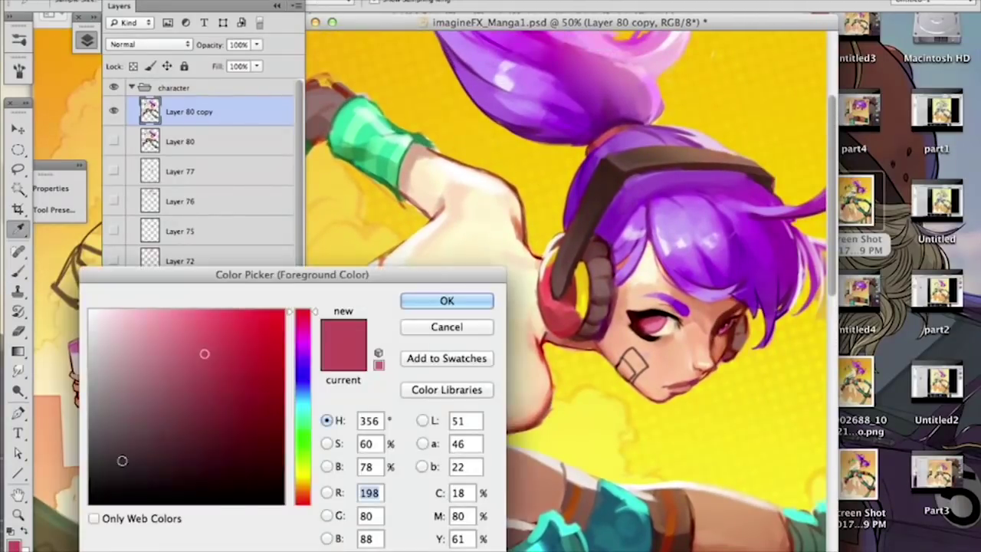
{"action": "left_click", "coordinate": [663, 370]}
{"action": "left_click", "coordinate": [124, 340]}
{"action": "left_click", "coordinate": [447, 300]}
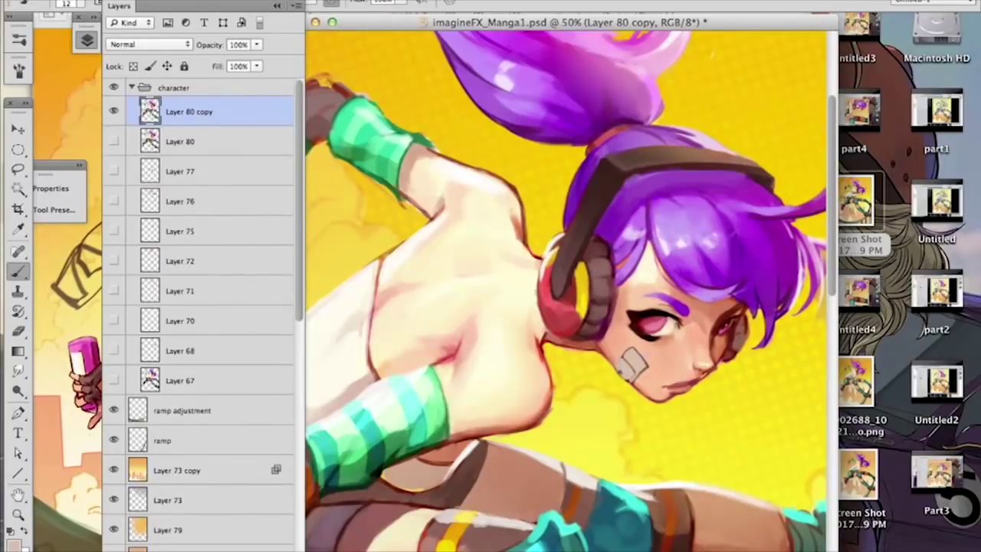
Step: Choose darker, greyer beige foreground colours and shade the folds of the cheek bandage
{"action": "left_click", "coordinate": [21, 536]}
{"action": "left_click", "coordinate": [148, 367]}
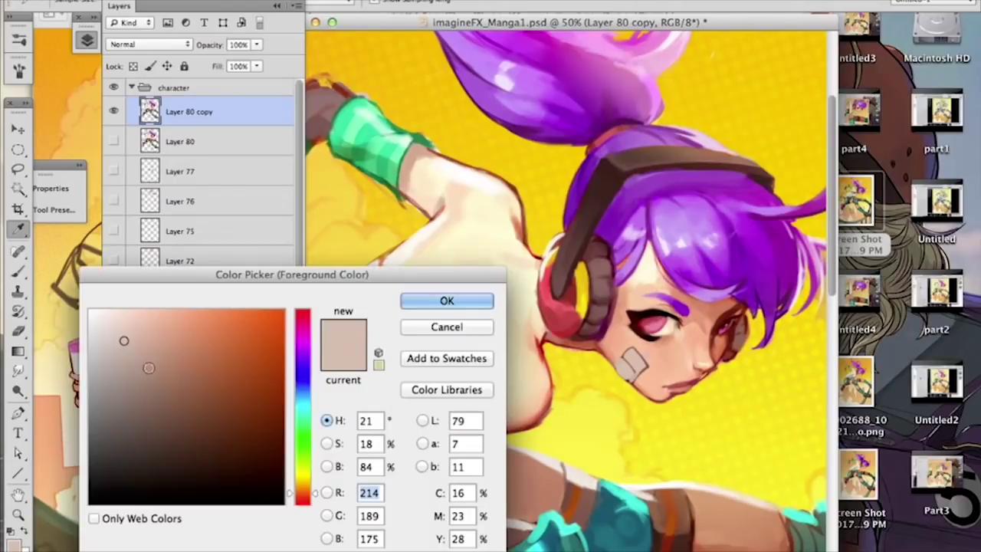
{"action": "left_click", "coordinate": [421, 301]}
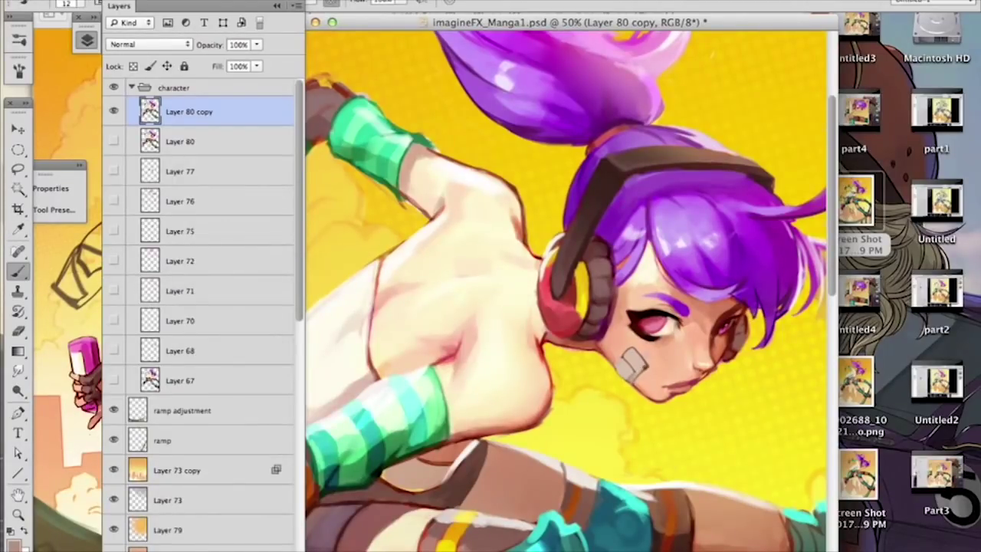
{"action": "left_click", "coordinate": [16, 544]}
{"action": "left_click_drag", "start_coordinate": [155, 410], "coordinate": [184, 412]}
{"action": "left_click", "coordinate": [444, 302]}
Step: Pick foreground colours sampled from the skin near both eyes and touch up the face with them
{"action": "left_click", "coordinate": [15, 545]}
{"action": "left_click", "coordinate": [630, 335]}
{"action": "left_click", "coordinate": [447, 301]}
{"action": "left_click", "coordinate": [17, 545]}
{"action": "left_click", "coordinate": [740, 307]}
{"action": "left_click", "coordinate": [452, 300]}
{"action": "key", "text": "super+minus"}
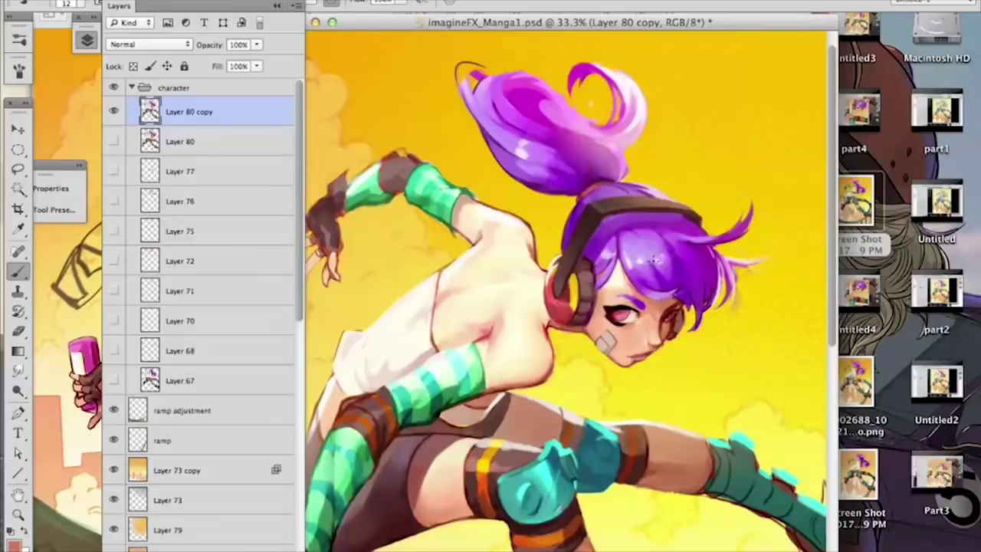
Step: Enlarge the brush to 23 px and paint the curled strand at the ponytail's outer tip in sampled purples
{"action": "left_click", "coordinate": [694, 245], "text": "alt"}
{"action": "left_click", "coordinate": [680, 238], "text": "alt"}
{"action": "right_click", "coordinate": [486, 105]}
{"action": "left_click_drag", "start_coordinate": [468, 100], "coordinate": [480, 69]}
{"action": "key", "text": "super+z"}
{"action": "left_click", "coordinate": [332, 3]}
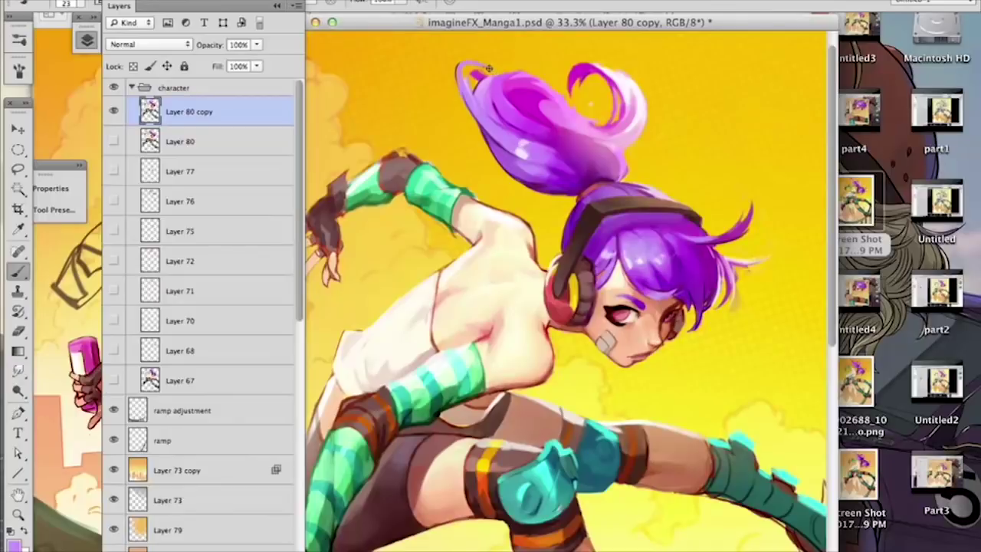
{"action": "left_click", "coordinate": [466, 65], "text": "alt"}
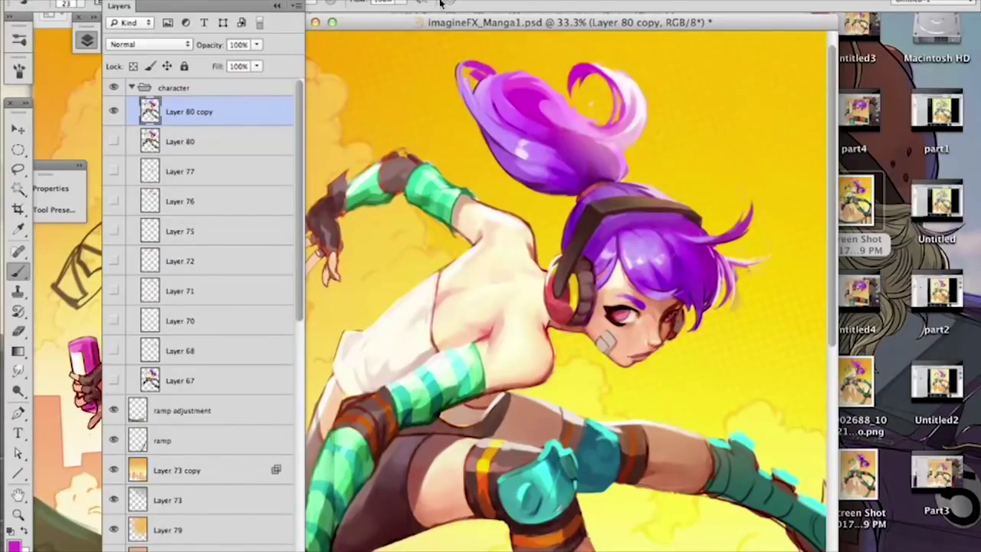
Step: Reduce the brush to 7 px and paint thin pale flyaway strands along the outside of the ponytail's pink curl
{"action": "left_click", "coordinate": [631, 78], "text": "alt"}
{"action": "left_click_drag", "start_coordinate": [580, 62], "coordinate": [626, 85]}
{"action": "right_click", "coordinate": [648, 89]}
{"action": "left_click_drag", "start_coordinate": [692, 136], "coordinate": [681, 137]}
{"action": "mouse_move", "coordinate": [576, 64]}
{"action": "left_mouse_down"}
{"action": "mouse_move", "coordinate": [630, 76]}
{"action": "mouse_move", "coordinate": [637, 84]}
{"action": "mouse_move", "coordinate": [619, 72]}
{"action": "mouse_move", "coordinate": [635, 92]}
{"action": "left_mouse_up"}
{"action": "mouse_move", "coordinate": [605, 61]}
{"action": "left_mouse_down"}
{"action": "mouse_move", "coordinate": [638, 85]}
{"action": "mouse_move", "coordinate": [642, 142]}
{"action": "left_mouse_up"}
{"action": "key", "text": "super+z"}
{"action": "key", "text": "super+z"}
{"action": "left_click_drag", "start_coordinate": [601, 60], "coordinate": [644, 98]}
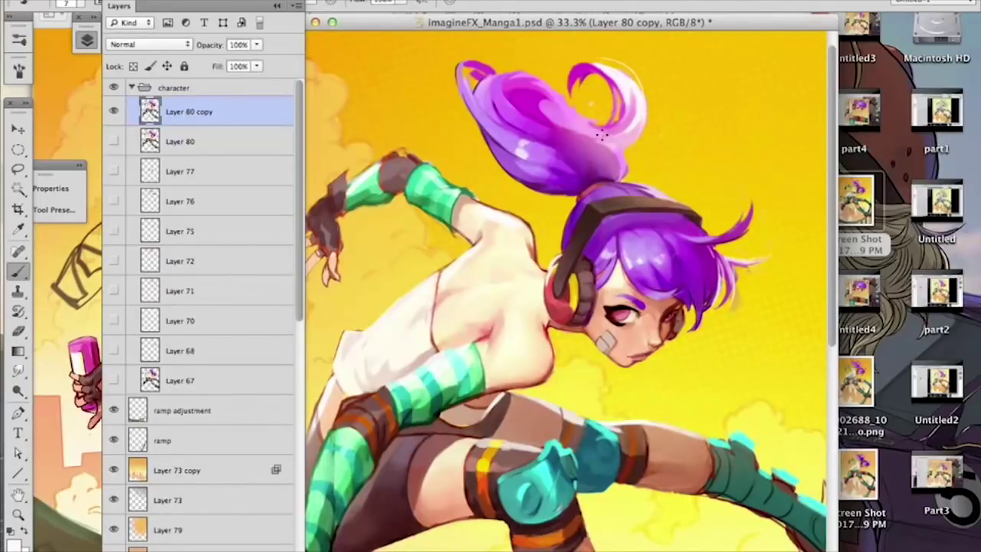
Step: Resize the brush and refine the inner edge of the ponytail's curl with sampled pinks and purples
{"action": "left_click", "coordinate": [582, 82], "text": "alt"}
{"action": "right_click", "coordinate": [587, 69]}
{"action": "left_click_drag", "start_coordinate": [618, 105], "coordinate": [631, 105]}
{"action": "left_click", "coordinate": [585, 76]}
{"action": "left_click_drag", "start_coordinate": [567, 77], "coordinate": [607, 65]}
{"action": "key", "text": "super+z"}
{"action": "left_click", "coordinate": [609, 82], "text": "alt"}
{"action": "left_click_drag", "start_coordinate": [618, 100], "coordinate": [601, 123]}
Step: Set the brush to 15 px and paint magenta and purple strands through the middle of the ponytail down to the hair tie
{"action": "right_click", "coordinate": [546, 81]}
{"action": "left_click", "coordinate": [602, 128]}
{"action": "left_click", "coordinate": [331, 3]}
{"action": "mouse_move", "coordinate": [552, 91]}
{"action": "left_mouse_down"}
{"action": "mouse_move", "coordinate": [561, 123]}
{"action": "mouse_move", "coordinate": [605, 145]}
{"action": "left_mouse_up"}
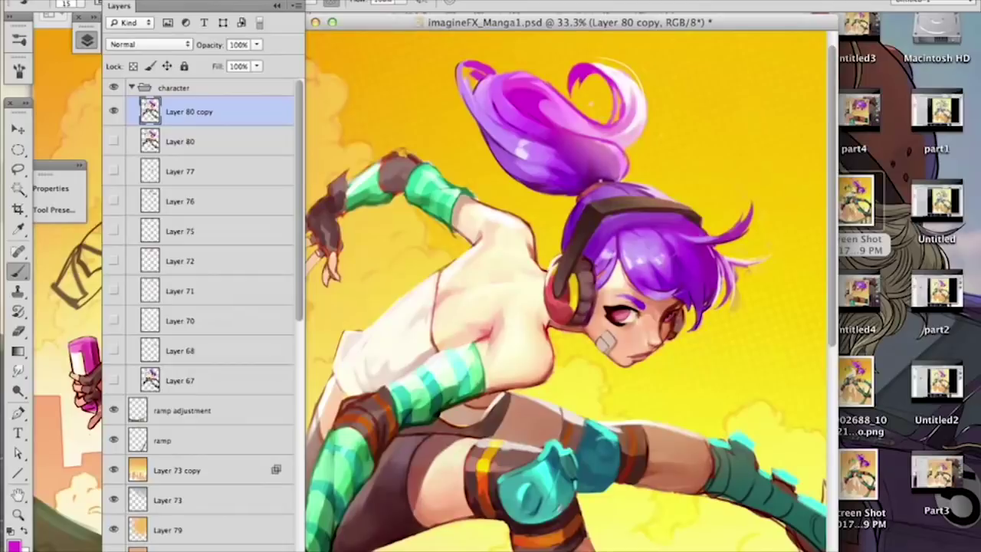
{"action": "left_click", "coordinate": [596, 170], "text": "alt"}
{"action": "left_click_drag", "start_coordinate": [538, 107], "coordinate": [600, 176]}
{"action": "key", "text": "super+z"}
{"action": "left_click", "coordinate": [562, 173], "text": "alt"}
Step: Enlarge the brush to 35 px and blend sampled purples across the outer side of the ponytail
{"action": "right_click", "coordinate": [479, 97]}
{"action": "left_click_drag", "start_coordinate": [543, 150], "coordinate": [553, 150]}
{"action": "left_click_drag", "start_coordinate": [475, 95], "coordinate": [505, 121]}
{"action": "left_click", "coordinate": [545, 141], "text": "alt"}
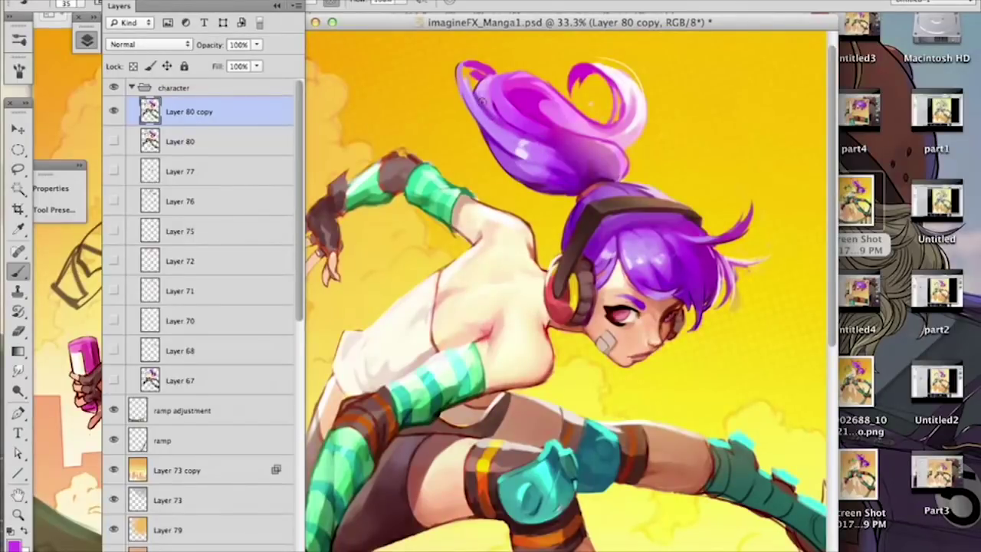
{"action": "left_click", "coordinate": [471, 100], "text": "alt"}
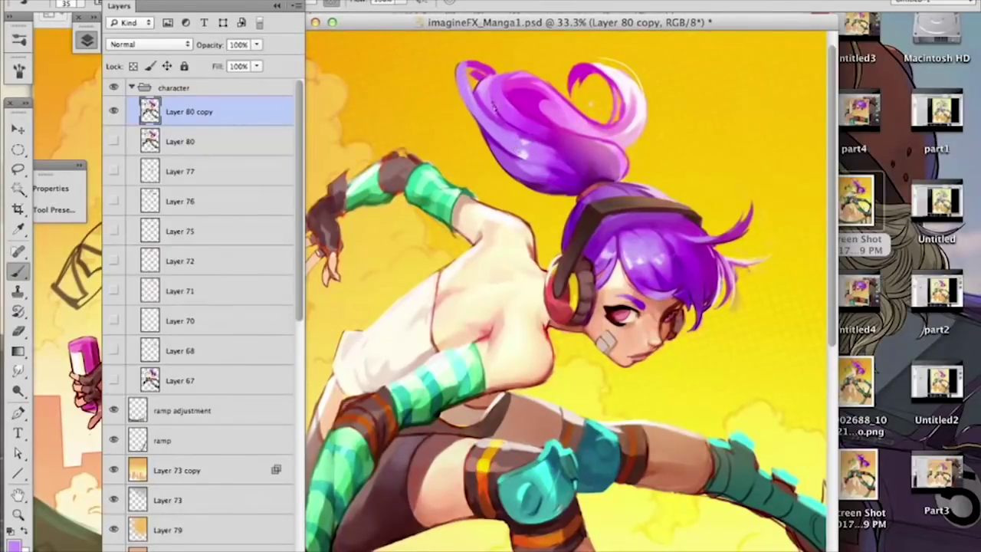
Step: Reduce the brush to 15 px and refine the fringe and its stray tips with sampled purple and pale pink
{"action": "right_click", "coordinate": [623, 250]}
{"action": "mouse_move", "coordinate": [664, 278]}
{"action": "left_mouse_down"}
{"action": "mouse_move", "coordinate": [617, 303]}
{"action": "mouse_move", "coordinate": [610, 278]}
{"action": "left_mouse_up"}
{"action": "left_click", "coordinate": [608, 261]}
{"action": "left_click", "coordinate": [700, 218], "text": "alt"}
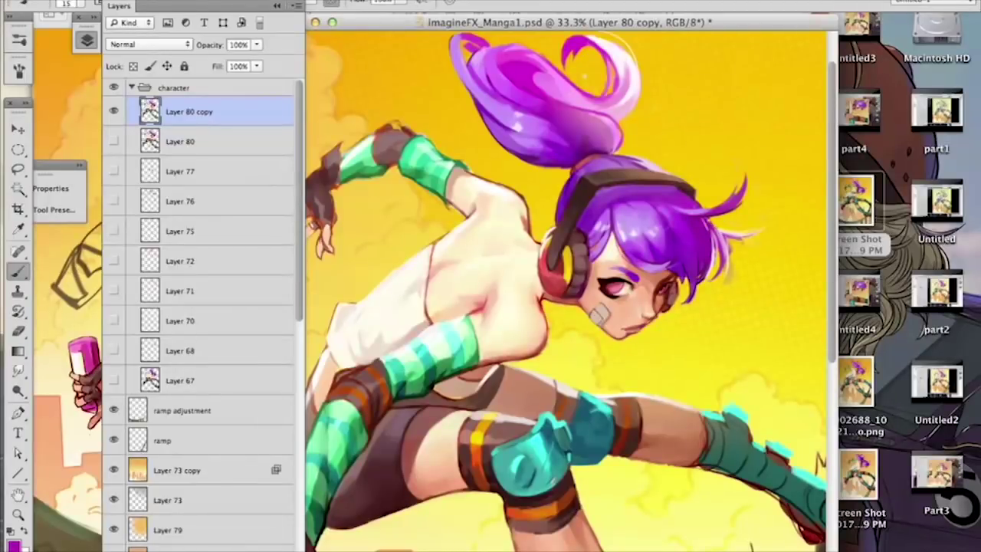
{"action": "left_click", "coordinate": [730, 241], "text": "alt"}
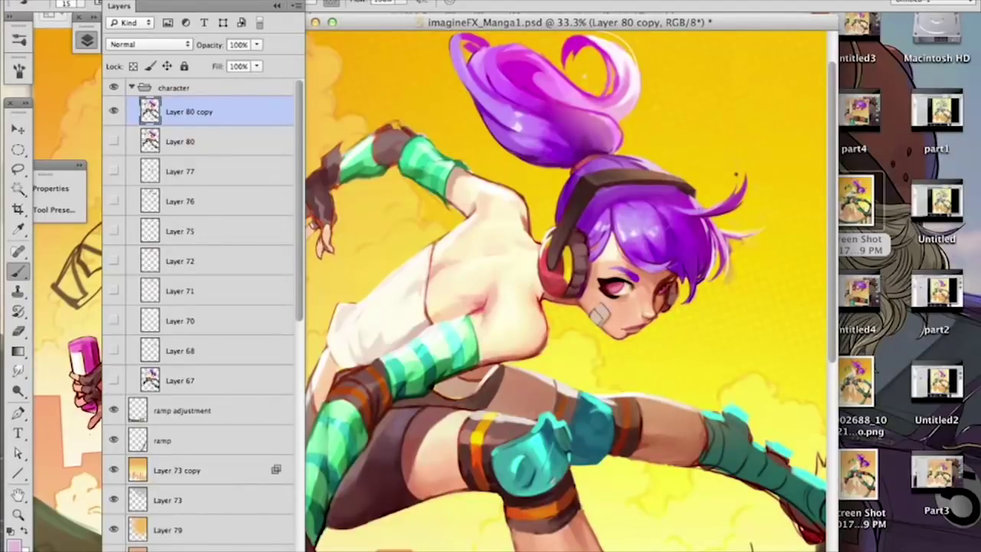
Step: Compare Layer 80 copy with the earlier Layer 80 by toggling their visibility, and save the document
{"action": "key", "text": "super+minus"}
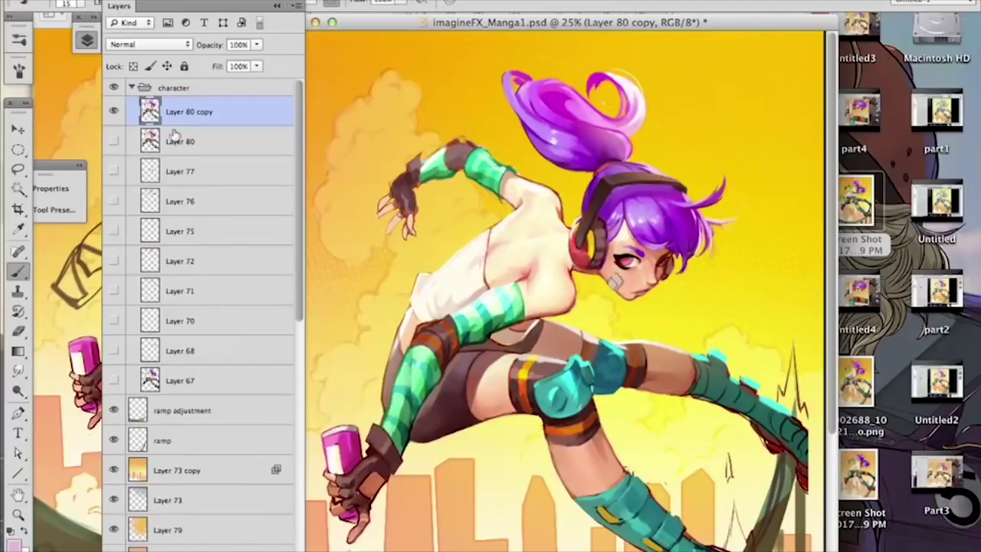
{"action": "left_click", "coordinate": [114, 141]}
{"action": "left_click", "coordinate": [113, 111]}
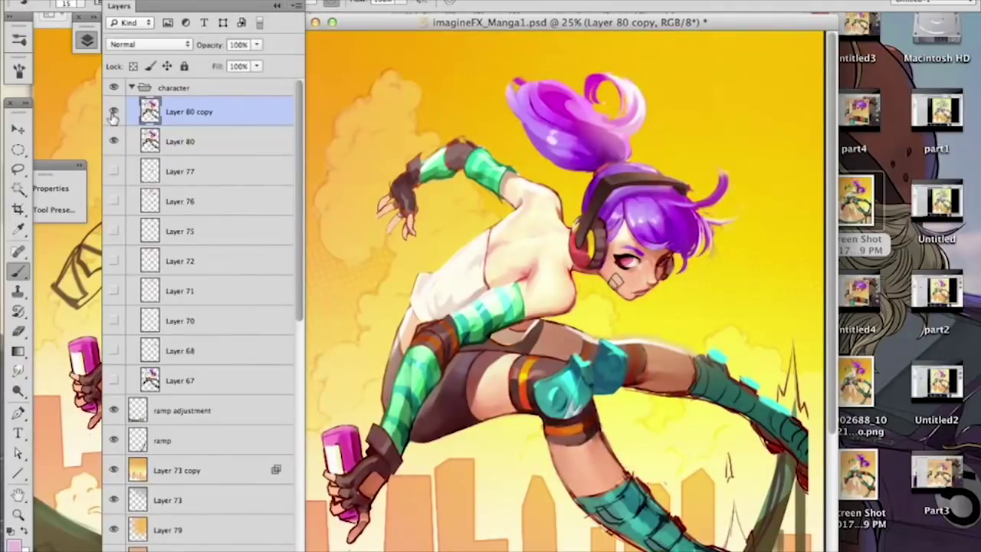
{"action": "left_click", "coordinate": [113, 111]}
{"action": "left_click", "coordinate": [114, 112]}
{"action": "left_click", "coordinate": [113, 112]}
{"action": "double_click", "coordinate": [114, 111]}
{"action": "left_click", "coordinate": [112, 111]}
{"action": "left_click", "coordinate": [113, 111]}
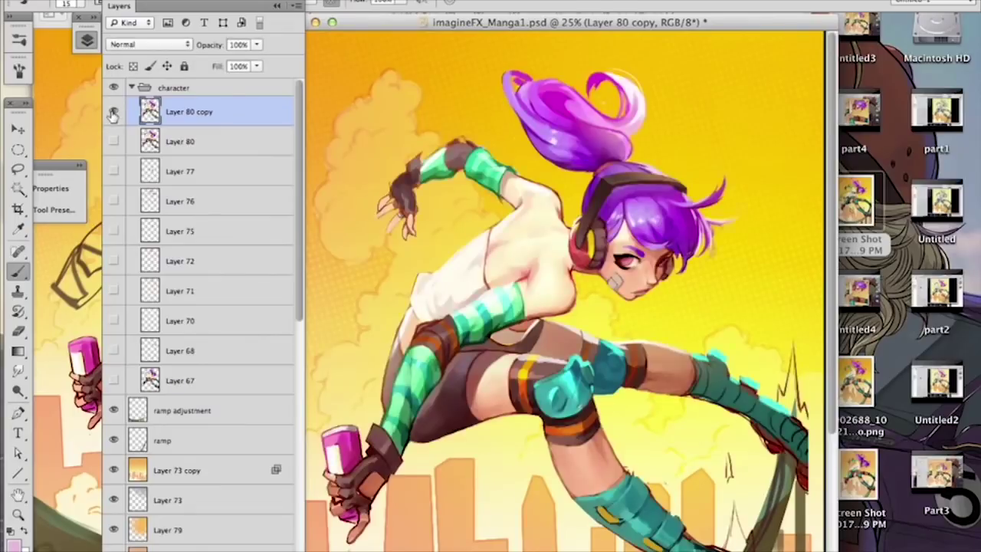
{"action": "key", "text": "super+minus"}
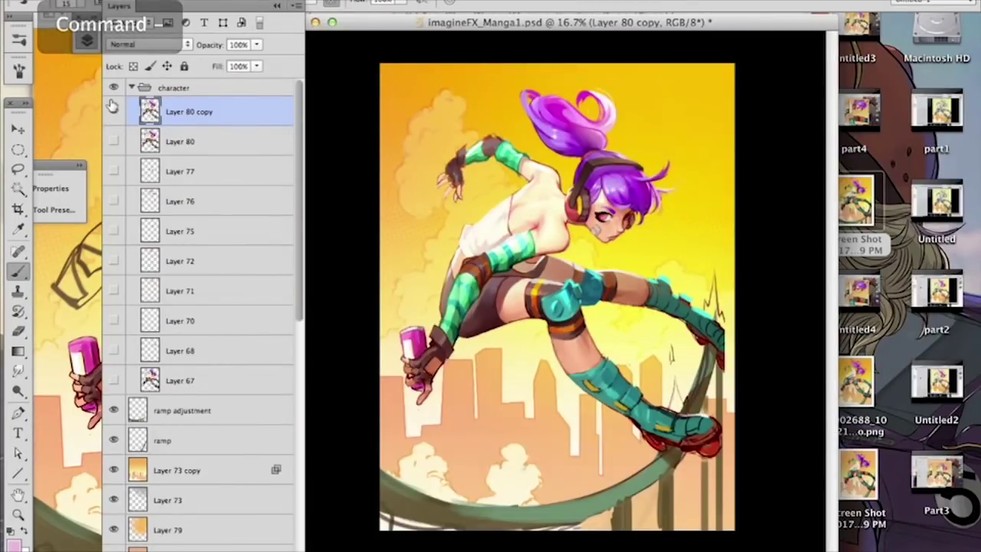
{"action": "key", "text": "super+s"}
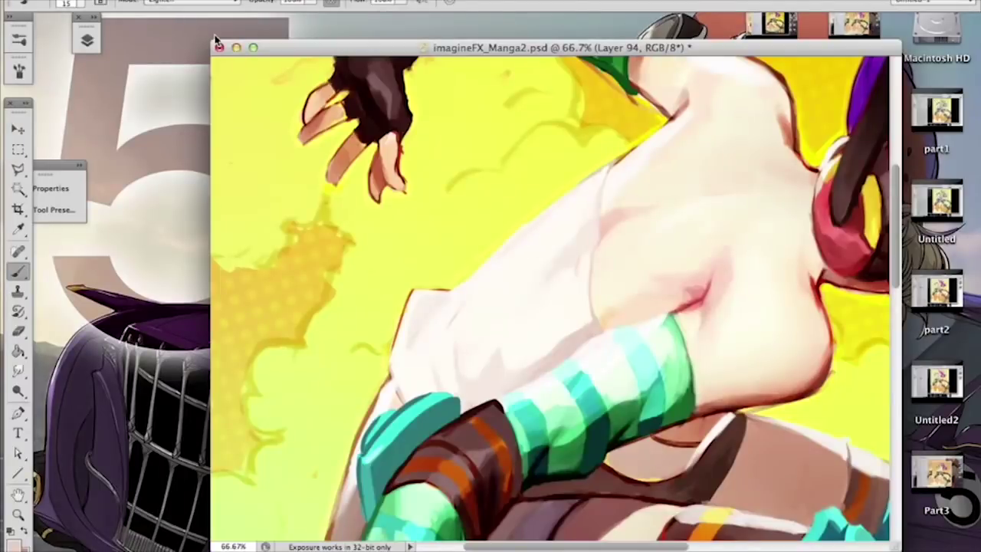
Step: In imagineFX_Manga2.psd, load the character's silhouette as a selection and add a new layer above Layer 94
{"action": "key", "text": "super+minus"}
{"action": "key", "text": "super+minus"}
{"action": "key", "text": "super+minus"}
{"action": "left_click", "coordinate": [86, 41]}
{"action": "left_click", "coordinate": [150, 141], "text": "super"}
{"action": "left_click", "coordinate": [86, 40]}
{"action": "left_click", "coordinate": [177, 1]}
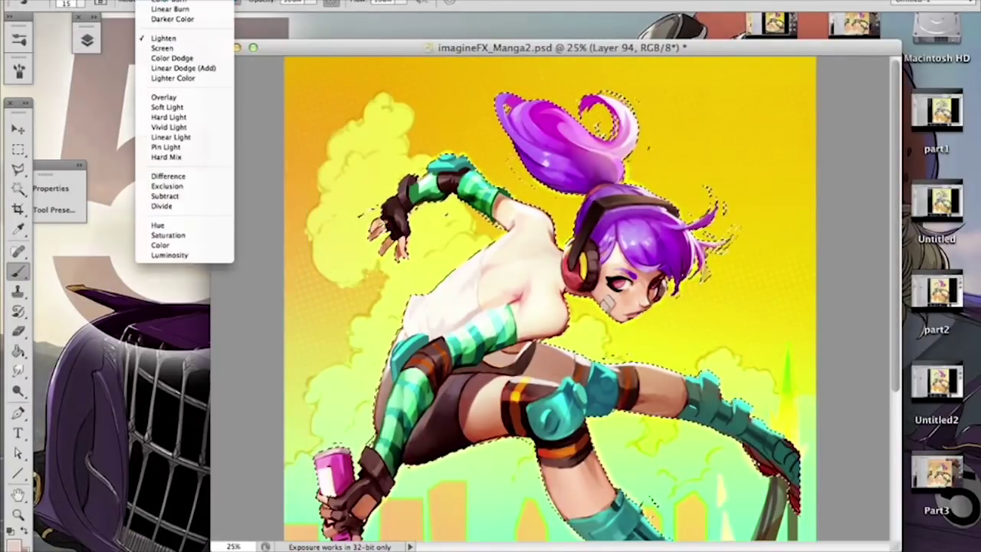
{"action": "left_click", "coordinate": [177, 1]}
{"action": "key", "text": "F7"}
{"action": "key", "text": "super+shift+alt+n"}
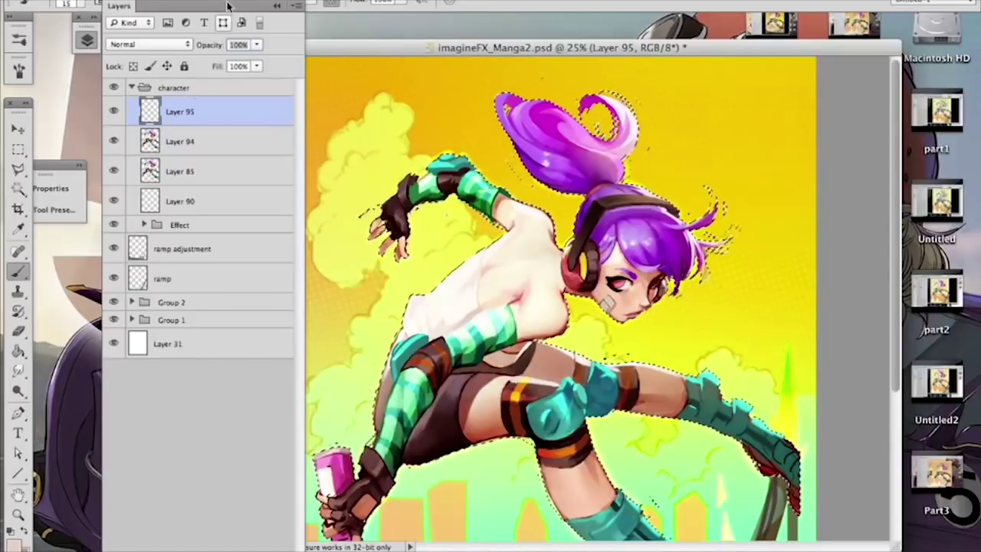
{"action": "key", "text": "super+plus"}
{"action": "key", "text": "super+plus"}
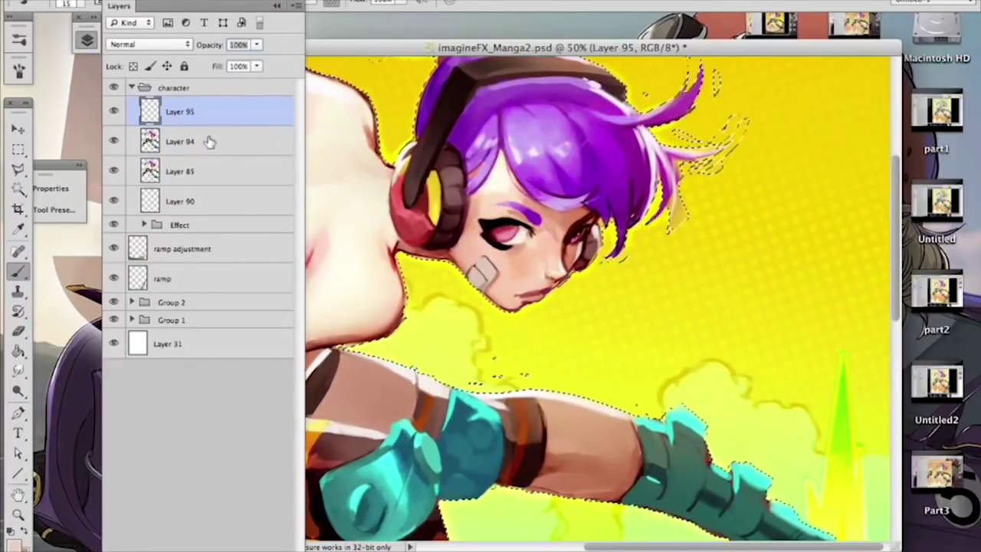
Step: Clear the selection and erase stray pixels beside the fringe tips on Layer 94 with a 33 px eraser
{"action": "left_click", "coordinate": [212, 141]}
{"action": "key", "text": "super+d"}
{"action": "key", "text": "e"}
{"action": "right_click", "coordinate": [687, 205]}
{"action": "left_click", "coordinate": [772, 306]}
{"action": "left_click", "coordinate": [748, 240]}
{"action": "left_click", "coordinate": [691, 193]}
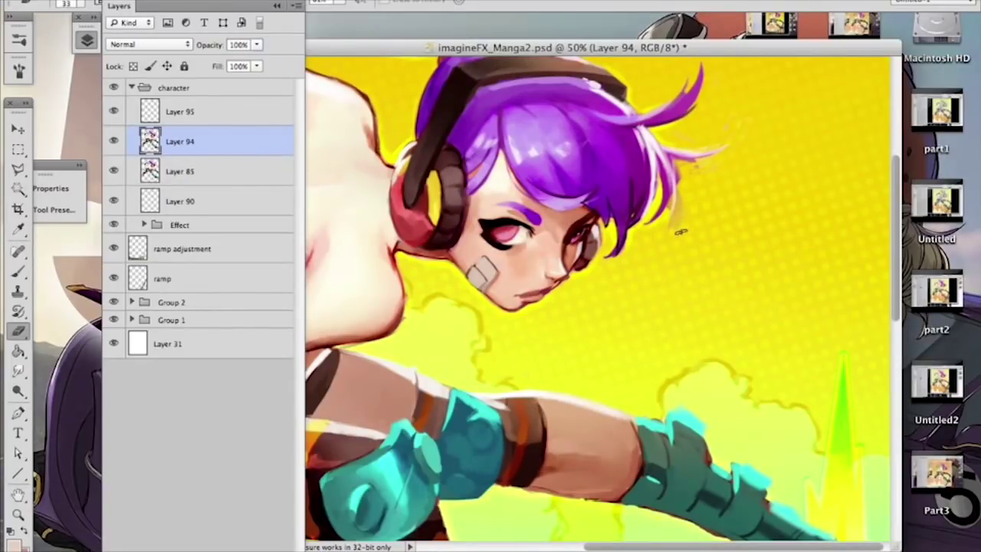
Step: Hide Layer 85 and erase the remaining specks around the hair tips on Layer 94 with a 12 px eraser
{"action": "left_click", "coordinate": [114, 170]}
{"action": "left_click", "coordinate": [116, 168]}
{"action": "left_click", "coordinate": [114, 170]}
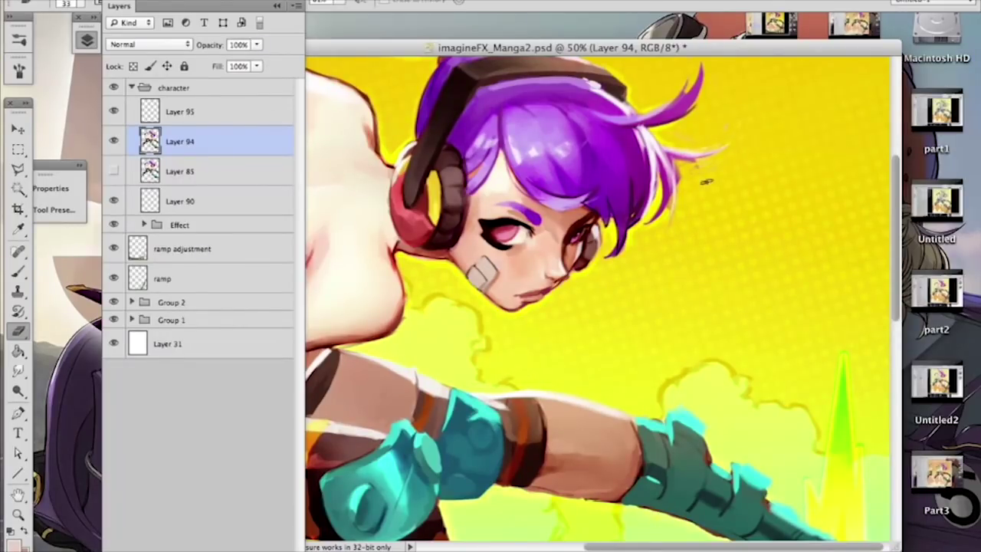
{"action": "right_click", "coordinate": [739, 135]}
{"action": "key", "text": "Return"}
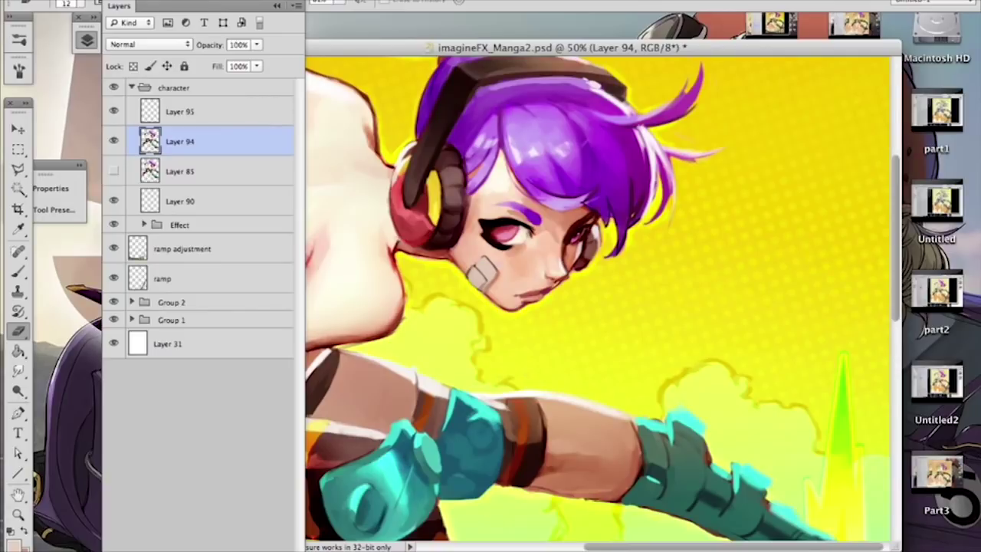
{"action": "left_click_drag", "start_coordinate": [632, 201], "coordinate": [672, 283]}
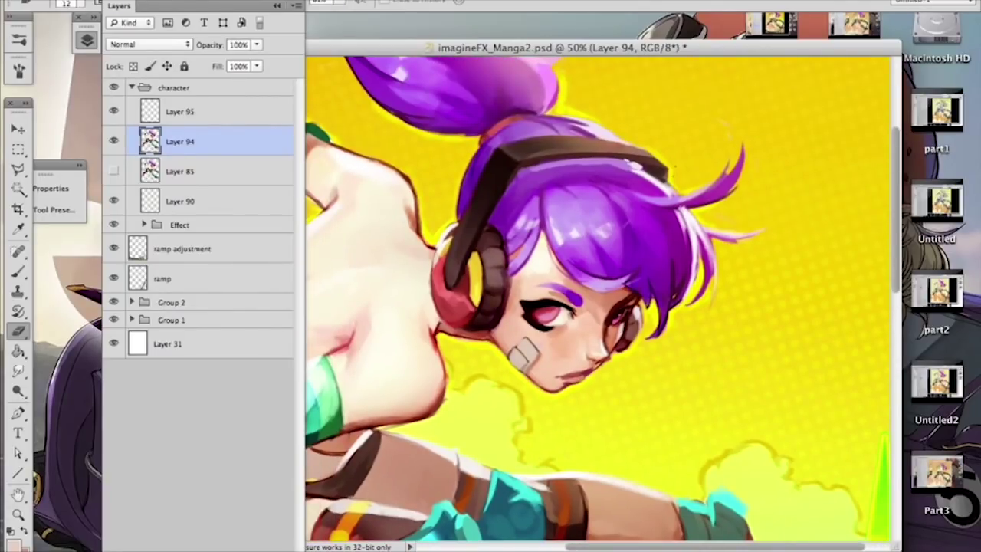
Step: Touch up the edge of the headphone band with a sampled colour and a 10 px brush
{"action": "key", "text": "b"}
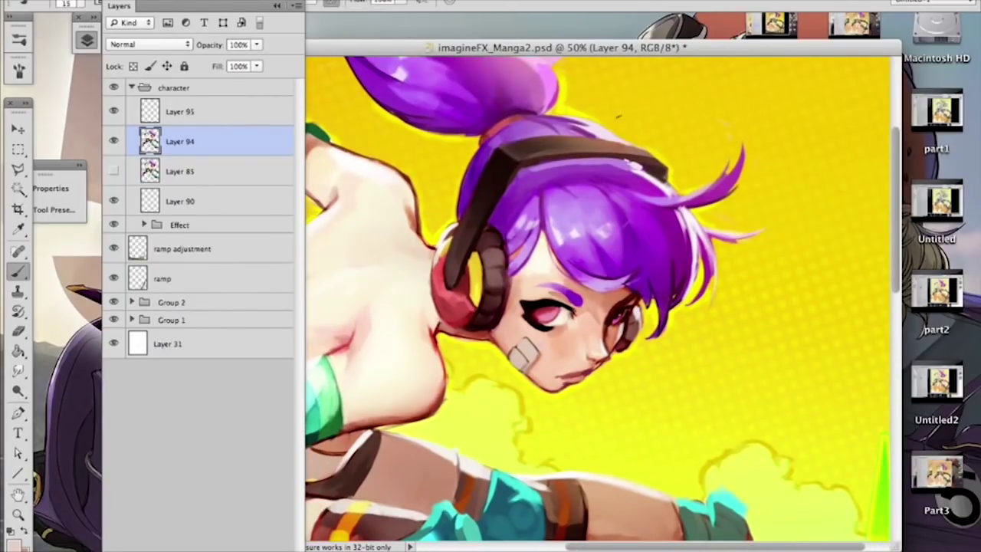
{"action": "left_click", "coordinate": [630, 153], "text": "alt"}
{"action": "right_click", "coordinate": [667, 144]}
{"action": "left_click_drag", "start_coordinate": [693, 180], "coordinate": [690, 181]}
Step: Load Layer 94's outline as a selection and erase stray marks beside the ponytail with a 49 px eraser
{"action": "left_click", "coordinate": [199, 151]}
{"action": "left_click", "coordinate": [155, 143], "text": "super"}
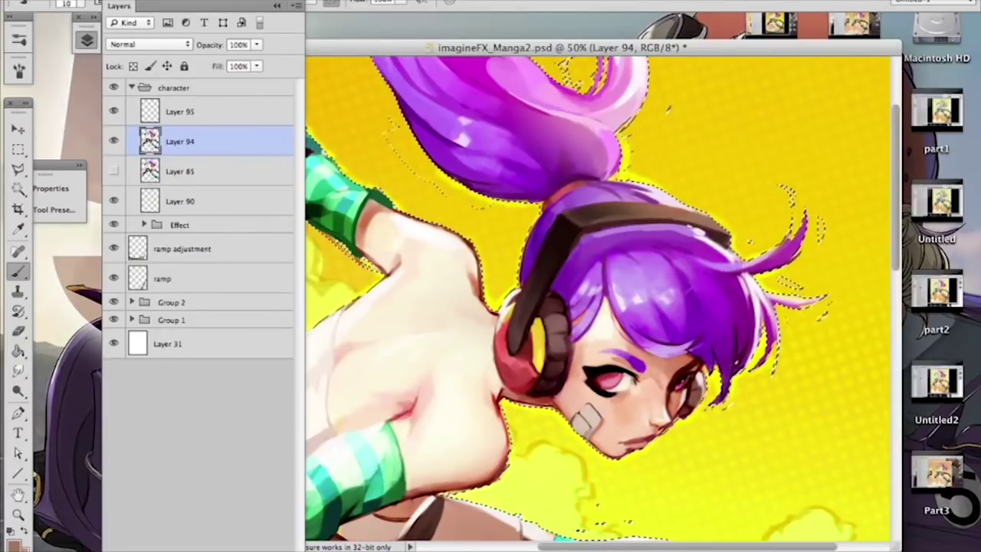
{"action": "right_click", "coordinate": [418, 131]}
{"action": "left_click", "coordinate": [370, 114]}
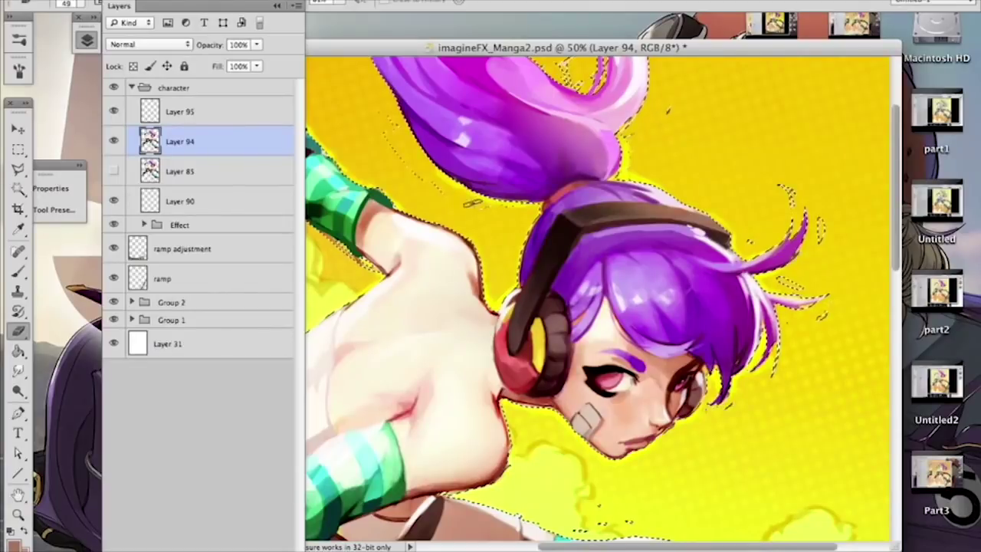
{"action": "left_click_drag", "start_coordinate": [502, 271], "coordinate": [566, 248]}
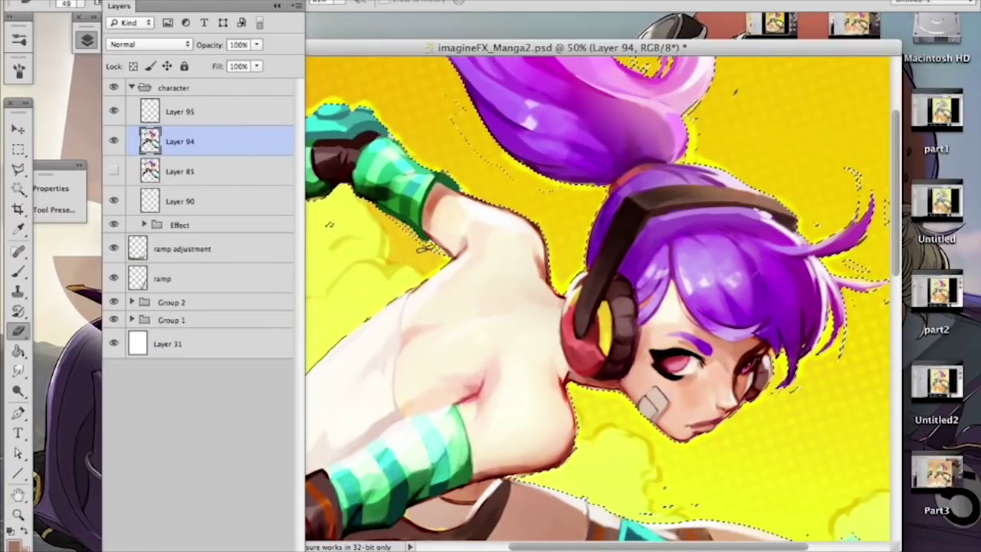
Step: Reduce the eraser to 15 px and clean up the outline around the raised gloved arm
{"action": "left_click_drag", "start_coordinate": [426, 251], "coordinate": [567, 206]}
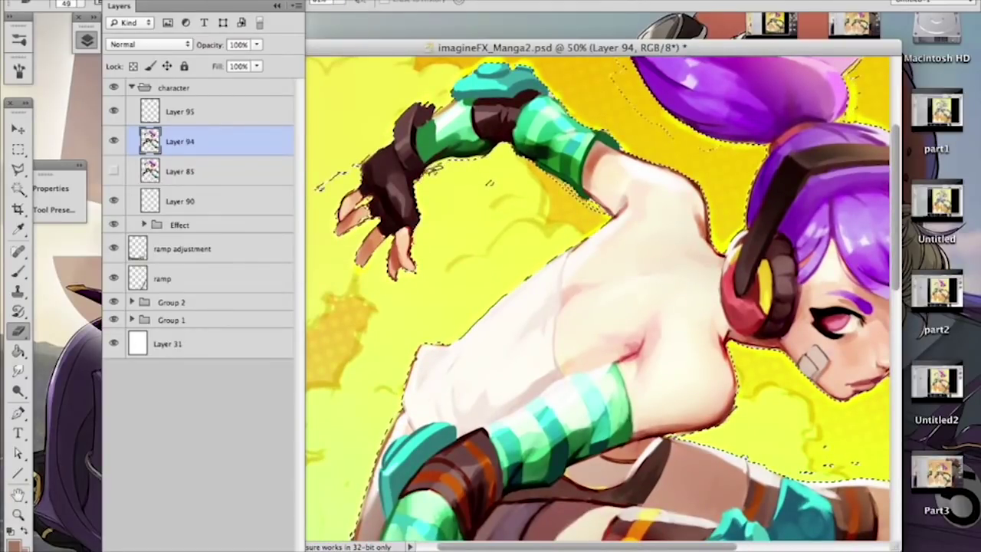
{"action": "right_click", "coordinate": [465, 110]}
{"action": "mouse_move", "coordinate": [513, 144]}
{"action": "left_mouse_down"}
{"action": "mouse_move", "coordinate": [493, 144]}
{"action": "mouse_move", "coordinate": [470, 123]}
{"action": "left_mouse_up"}
{"action": "left_click", "coordinate": [426, 92]}
{"action": "right_click", "coordinate": [449, 88]}
{"action": "left_click", "coordinate": [424, 104]}
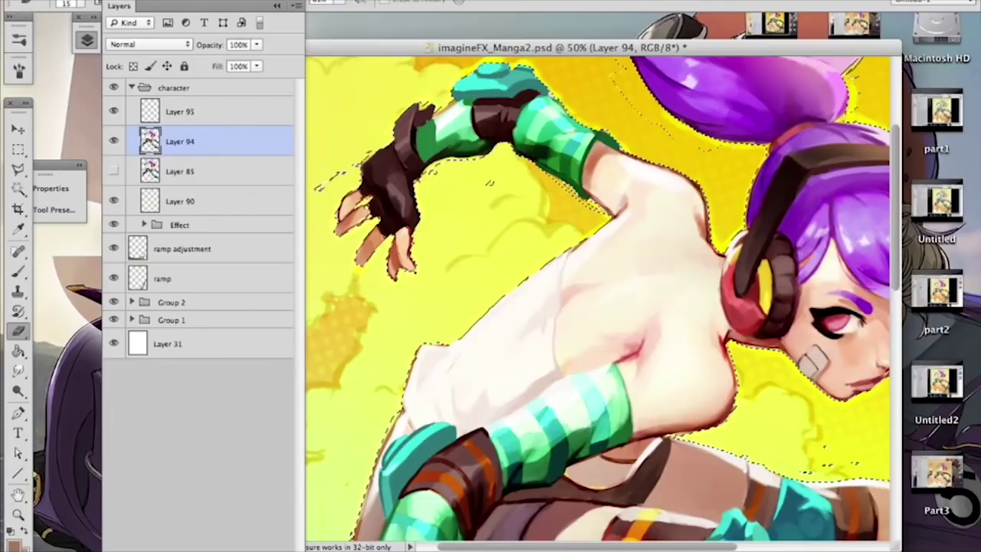
Step: Enlarge the eraser to 77 px and clean up around the lowered arm and spray can
{"action": "mouse_move", "coordinate": [448, 370]}
{"action": "left_mouse_down"}
{"action": "mouse_move", "coordinate": [491, 214]}
{"action": "mouse_move", "coordinate": [494, 57]}
{"action": "mouse_move", "coordinate": [563, 40]}
{"action": "left_mouse_up"}
{"action": "right_click", "coordinate": [431, 238]}
{"action": "left_click_drag", "start_coordinate": [454, 273], "coordinate": [470, 273]}
{"action": "left_click", "coordinate": [385, 337]}
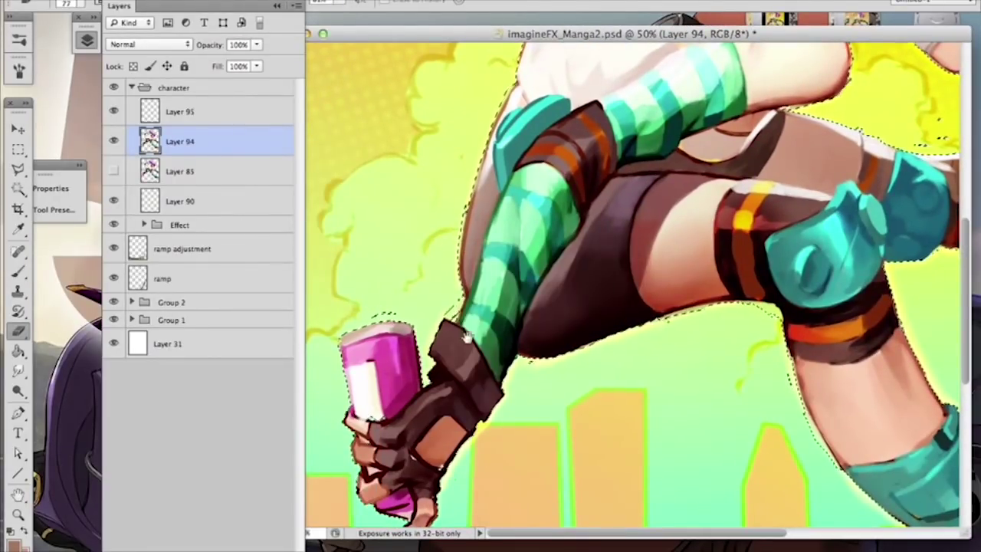
Step: Clean up the outline beneath the bare thigh, then reduce the eraser to 32 px for the spot near the knee
{"action": "left_click_drag", "start_coordinate": [467, 337], "coordinate": [440, 189]}
{"action": "left_click_drag", "start_coordinate": [569, 171], "coordinate": [493, 180]}
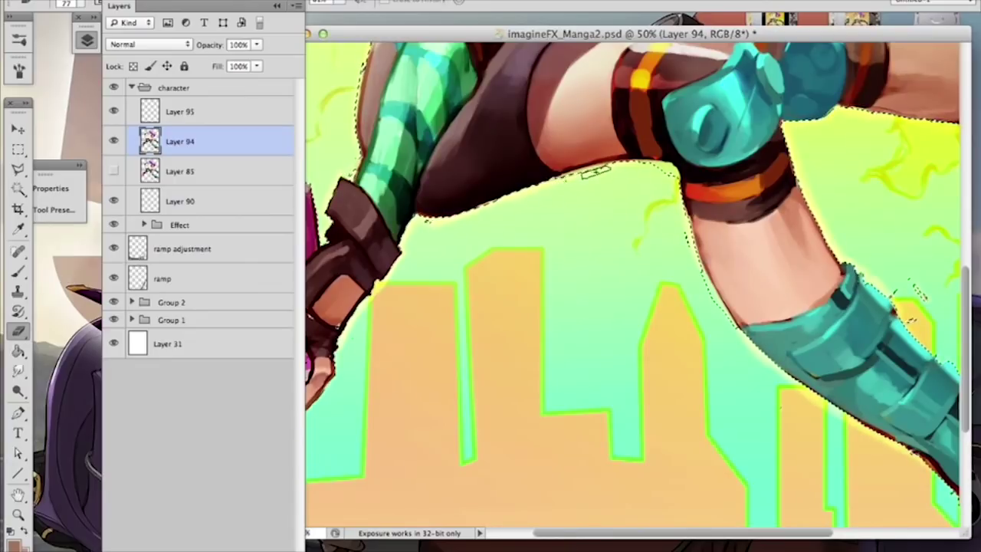
{"action": "right_click", "coordinate": [625, 169]}
{"action": "left_click_drag", "start_coordinate": [691, 215], "coordinate": [679, 216]}
{"action": "left_click", "coordinate": [595, 169]}
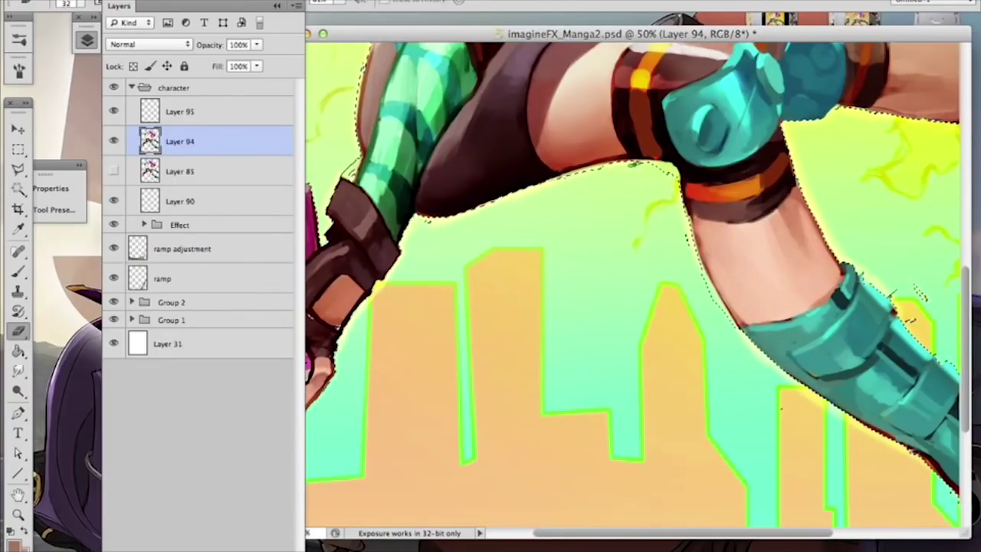
{"action": "scroll", "coordinate": [716, 219], "scroll_direction": "up", "scroll_amount": 4}
{"action": "scroll", "coordinate": [716, 219], "scroll_direction": "right", "scroll_amount": 7}
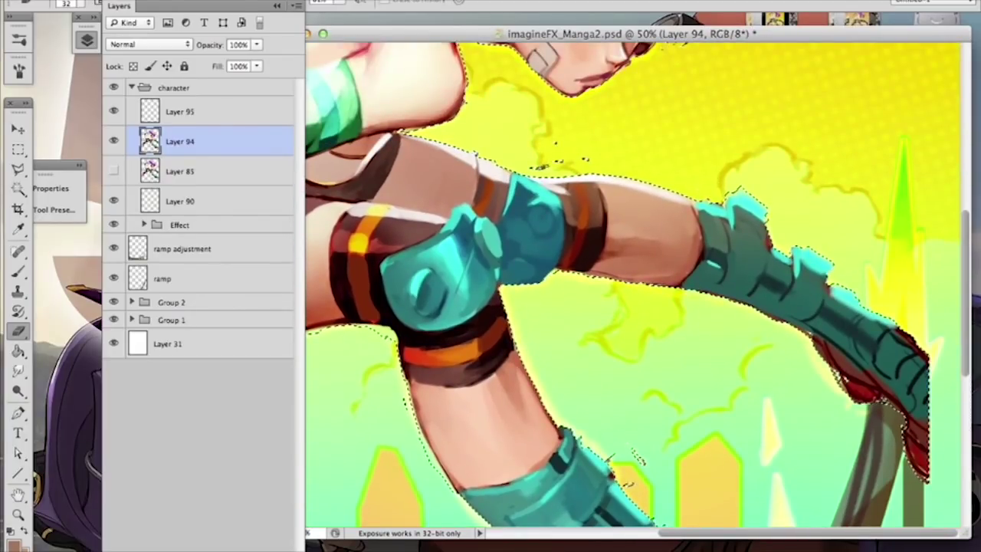
Step: Reduce the eraser to 13 px and clean up stray marks around the face and hair tips
{"action": "scroll", "coordinate": [477, 116], "scroll_direction": "up", "scroll_amount": 4}
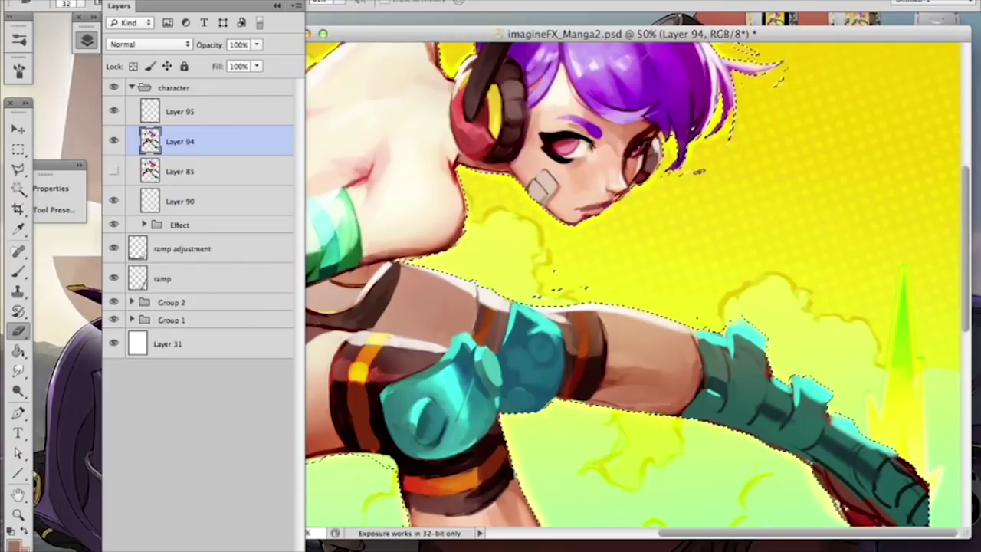
{"action": "right_click", "coordinate": [664, 184]}
{"action": "double_click", "coordinate": [718, 312]}
{"action": "scroll", "coordinate": [706, 153], "scroll_direction": "up", "scroll_amount": 2}
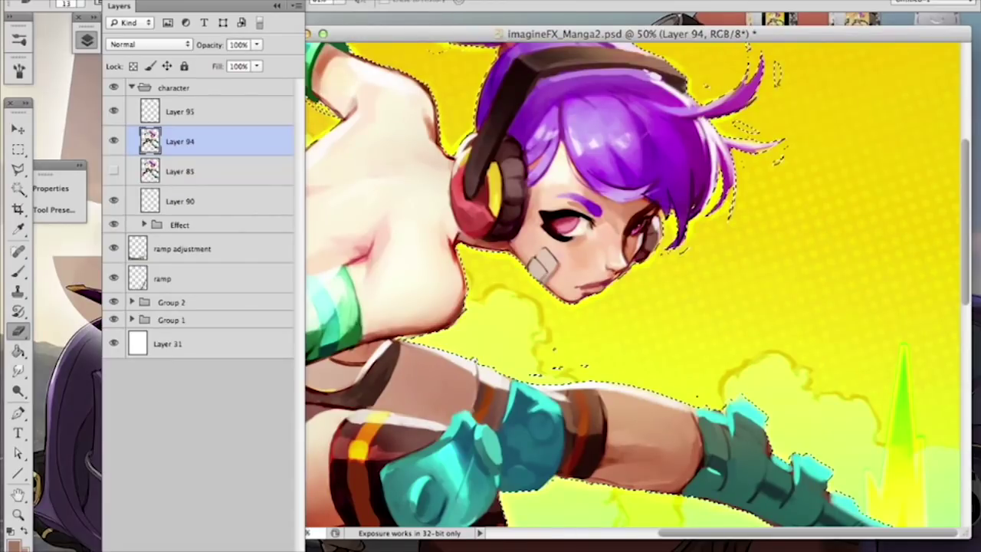
{"action": "scroll", "coordinate": [632, 283], "scroll_direction": "up", "scroll_amount": 3}
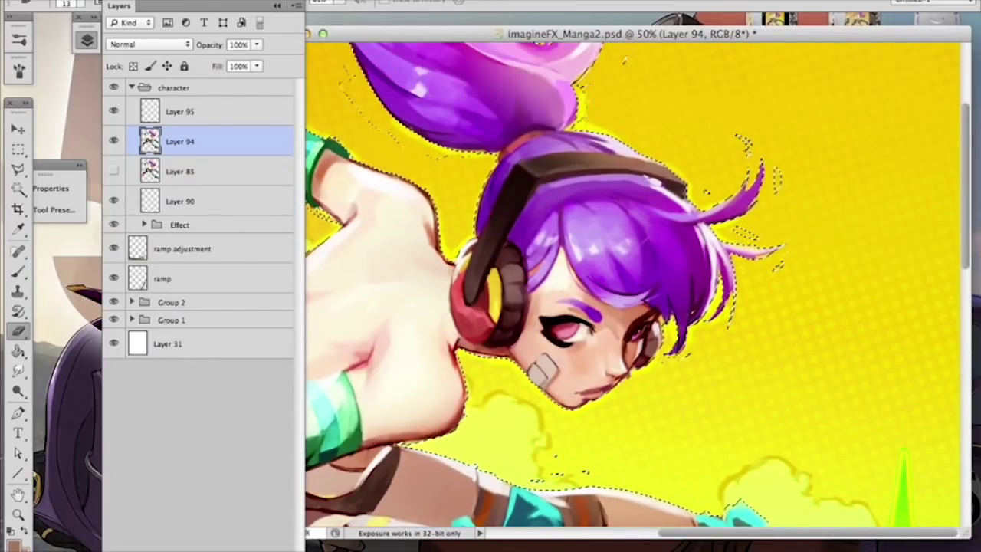
{"action": "left_click_drag", "start_coordinate": [599, 44], "coordinate": [698, 196]}
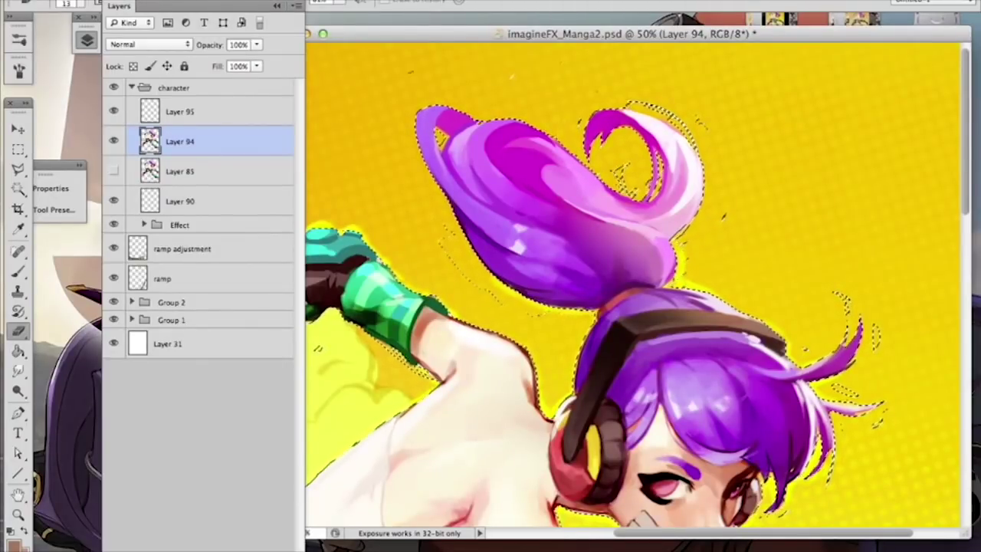
Step: Clear the selection and reduce the eraser to 9 px for refining the ponytail curl
{"action": "key", "text": "ctrl+d"}
{"action": "right_click", "coordinate": [656, 133]}
{"action": "left_click_drag", "start_coordinate": [686, 173], "coordinate": [681, 173]}
{"action": "key", "text": "Return"}
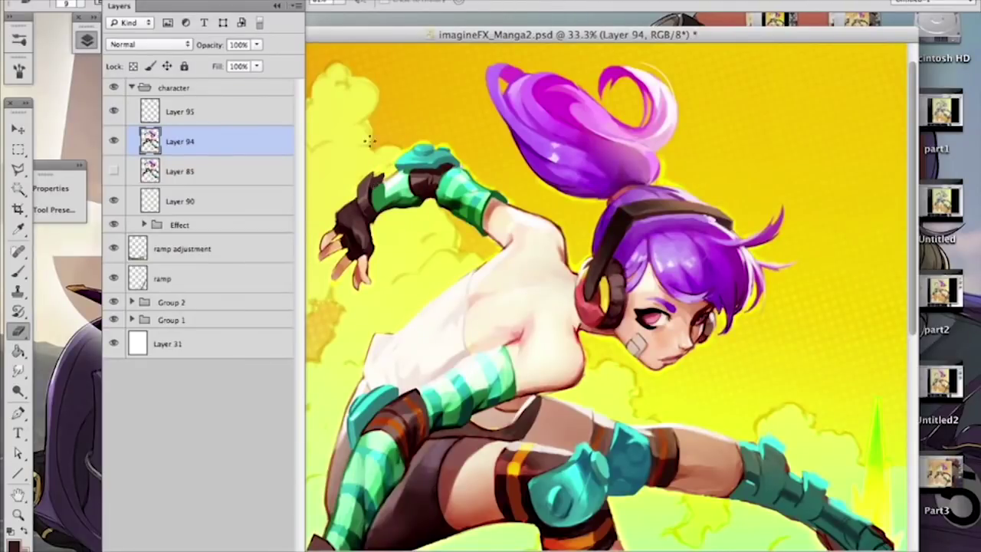
Step: Touch up the wrist and back of the raised hand's glove with sampled dark brown and a 22 px brush
{"action": "key", "text": "b"}
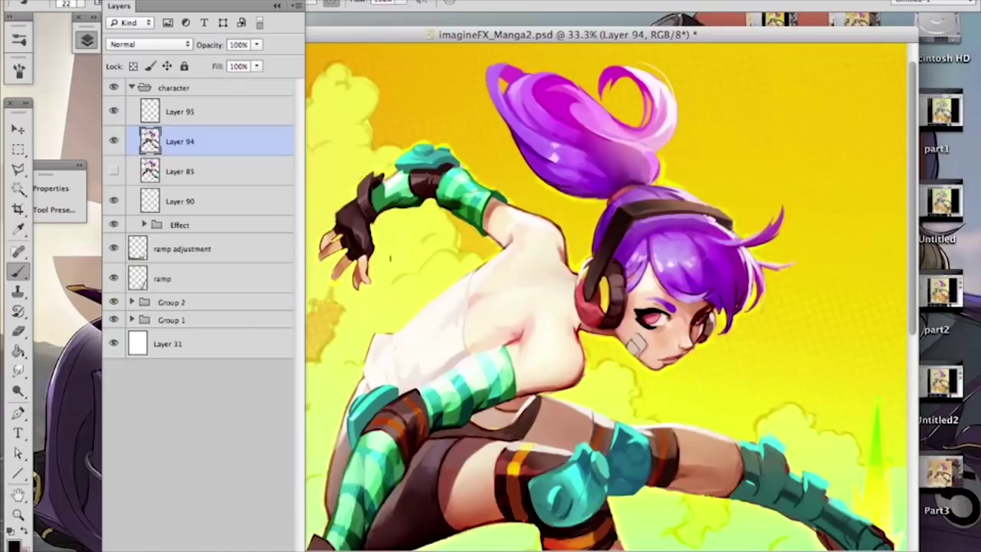
{"action": "key", "text": "e"}
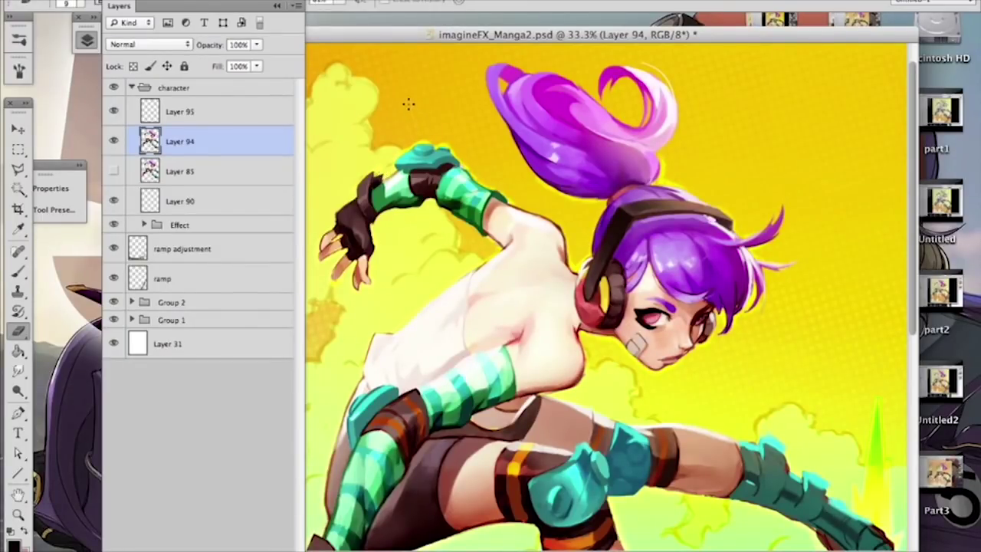
{"action": "right_click", "coordinate": [475, 216]}
{"action": "key", "text": "b"}
{"action": "left_click", "coordinate": [377, 193], "text": "alt"}
{"action": "left_click_drag", "start_coordinate": [374, 187], "coordinate": [379, 177]}
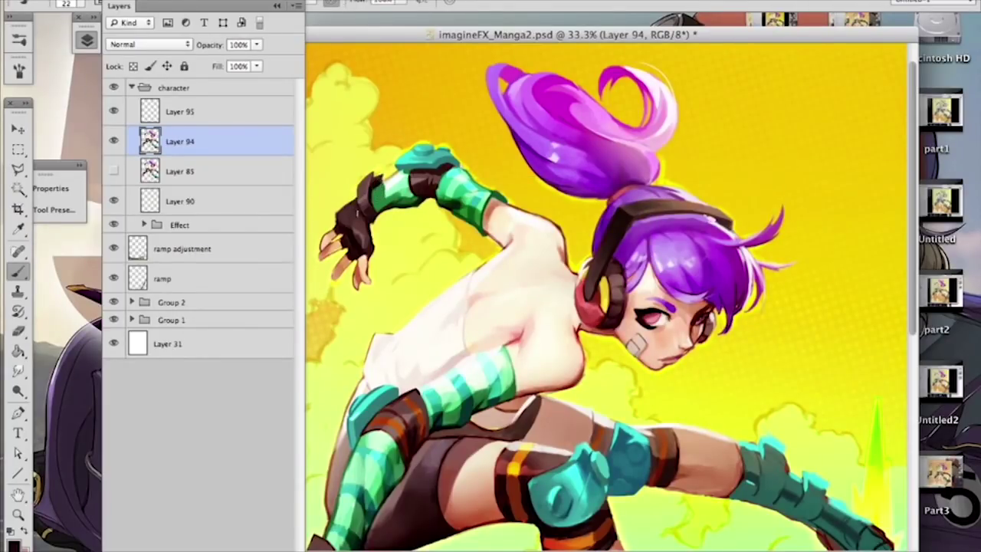
{"action": "mouse_move", "coordinate": [357, 212]}
{"action": "left_mouse_down"}
{"action": "mouse_move", "coordinate": [369, 221]}
{"action": "mouse_move", "coordinate": [360, 221]}
{"action": "left_mouse_up"}
{"action": "left_click", "coordinate": [370, 200], "text": "alt"}
Step: Blend the pink and purple highlights in the ponytail using colours sampled from its strands
{"action": "left_click", "coordinate": [581, 93], "text": "alt"}
{"action": "left_click", "coordinate": [562, 82], "text": "alt"}
{"action": "left_click", "coordinate": [593, 106], "text": "alt"}
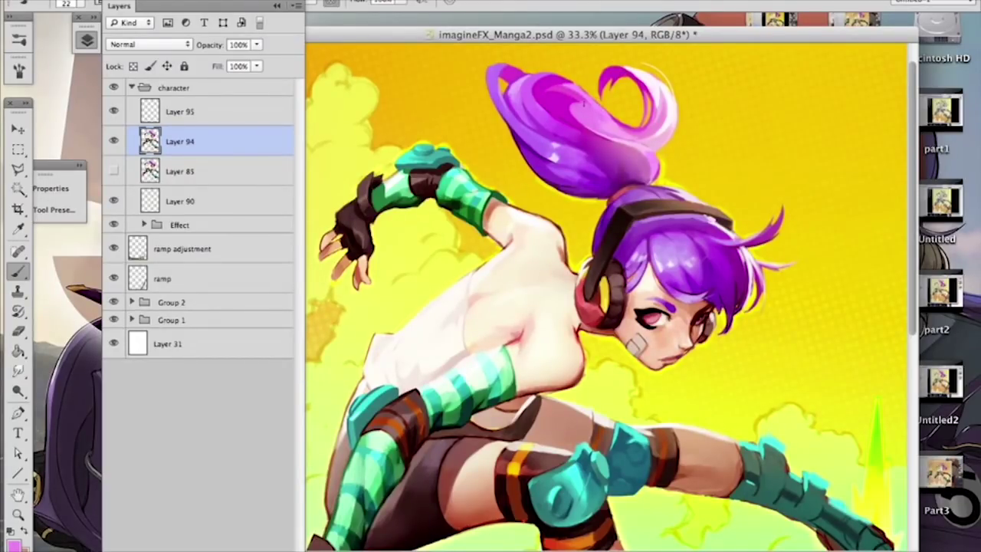
{"action": "left_click", "coordinate": [584, 95], "text": "alt"}
{"action": "left_click", "coordinate": [667, 103], "text": "alt"}
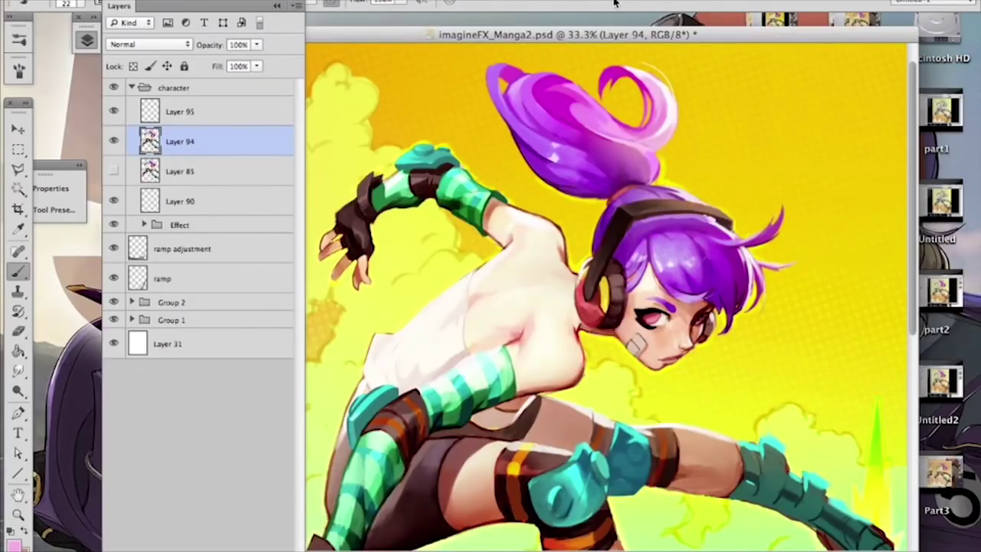
Step: Repaint the green stripes on the raised forearm between glove and elbow pad, using greens sampled from the sleeve
{"action": "left_click", "coordinate": [491, 211], "text": "alt"}
{"action": "left_click", "coordinate": [389, 197], "text": "alt"}
{"action": "left_click", "coordinate": [391, 202], "text": "alt"}
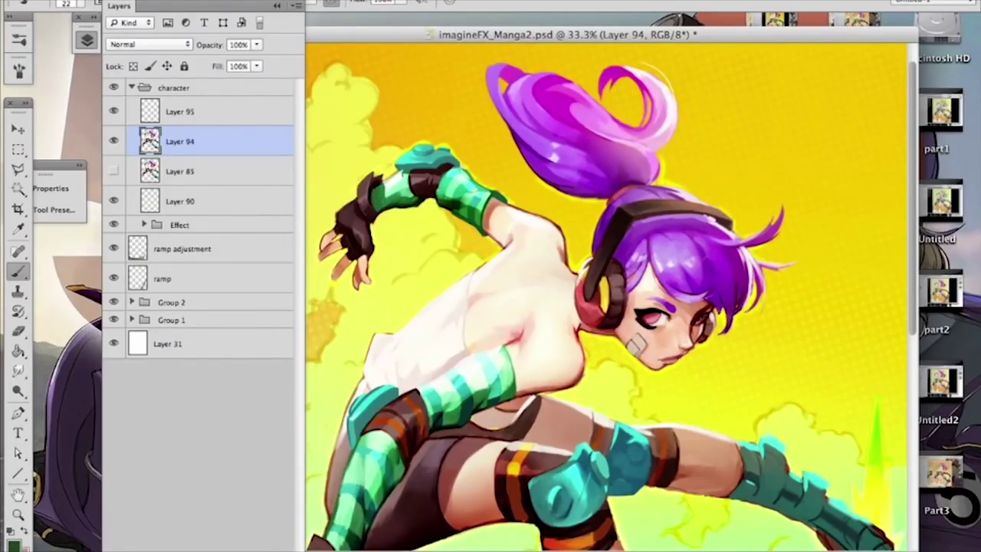
{"action": "left_click", "coordinate": [397, 187], "text": "alt"}
{"action": "left_click", "coordinate": [454, 172], "text": "alt"}
{"action": "left_click", "coordinate": [462, 188], "text": "alt"}
{"action": "left_click_drag", "start_coordinate": [394, 182], "coordinate": [398, 192]}
{"action": "left_click", "coordinate": [463, 170], "text": "alt"}
{"action": "left_click", "coordinate": [397, 186], "text": "alt"}
{"action": "left_click_drag", "start_coordinate": [396, 180], "coordinate": [382, 203]}
Step: Refine the raised arm's striped sleeve above the elbow with greens sampled from its stripes
{"action": "left_click", "coordinate": [459, 191], "text": "alt"}
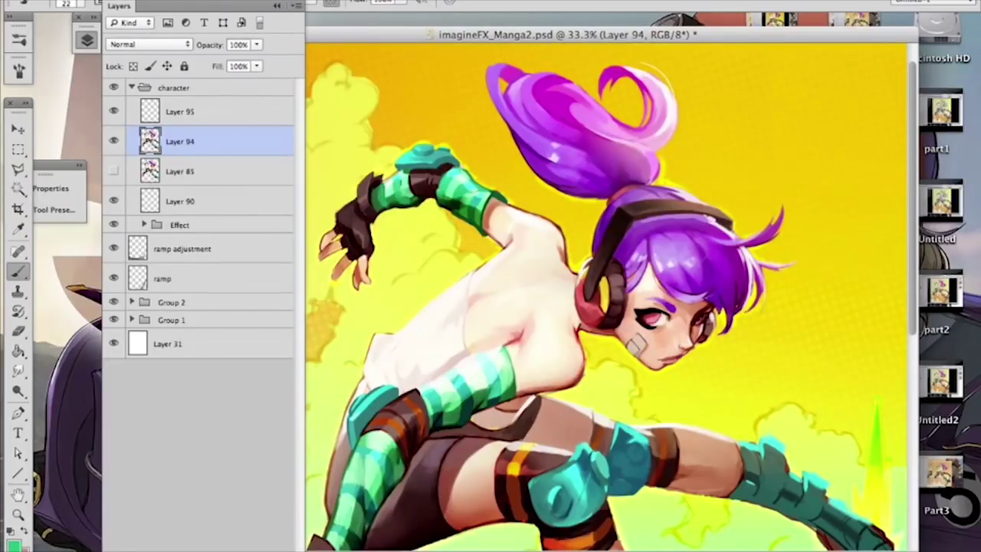
{"action": "scroll", "coordinate": [464, 302], "scroll_direction": "down", "scroll_amount": 2}
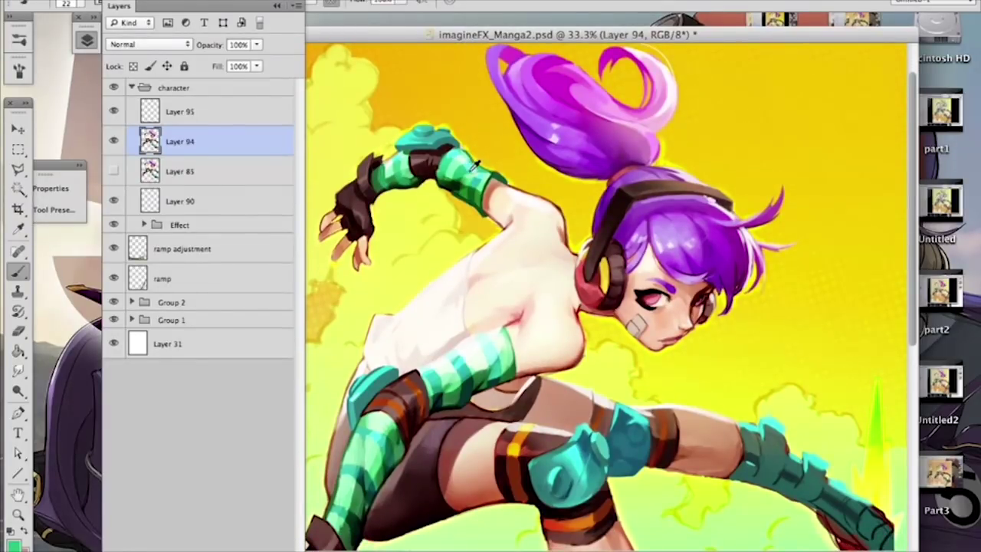
{"action": "left_click", "coordinate": [478, 172], "text": "alt"}
{"action": "scroll", "coordinate": [442, 252], "scroll_direction": "up", "scroll_amount": 5}
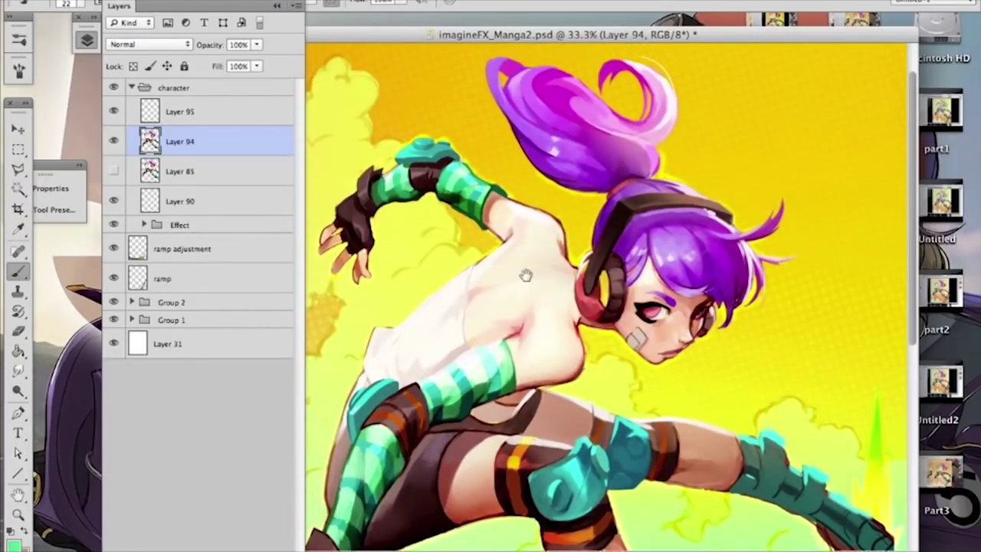
Step: Darken the raised elbow pad's lower edge with dark teal (R 15, G 79, B 82) and a 17 px brush
{"action": "left_click", "coordinate": [440, 188], "text": "alt"}
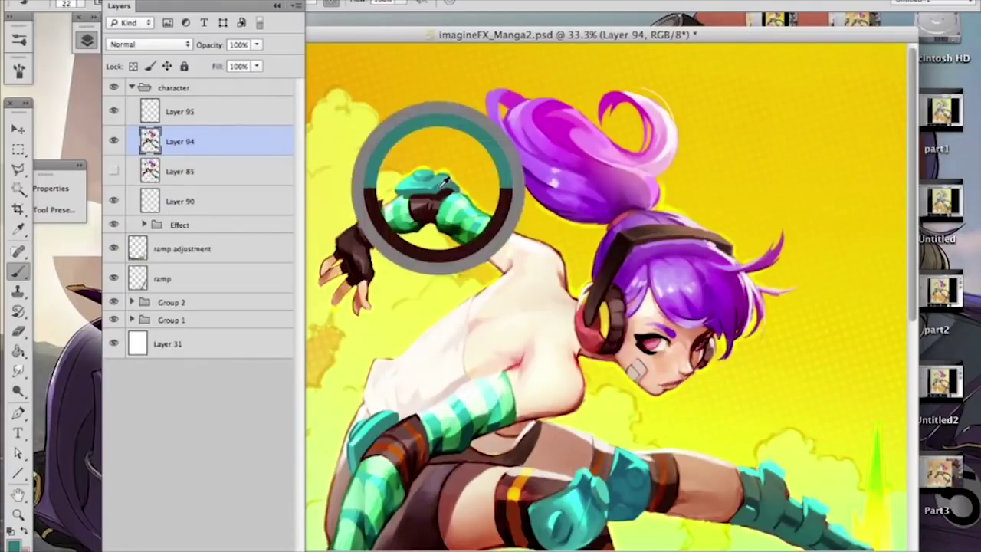
{"action": "left_click", "coordinate": [12, 543]}
{"action": "left_click", "coordinate": [189, 442]}
{"action": "left_click", "coordinate": [387, 301]}
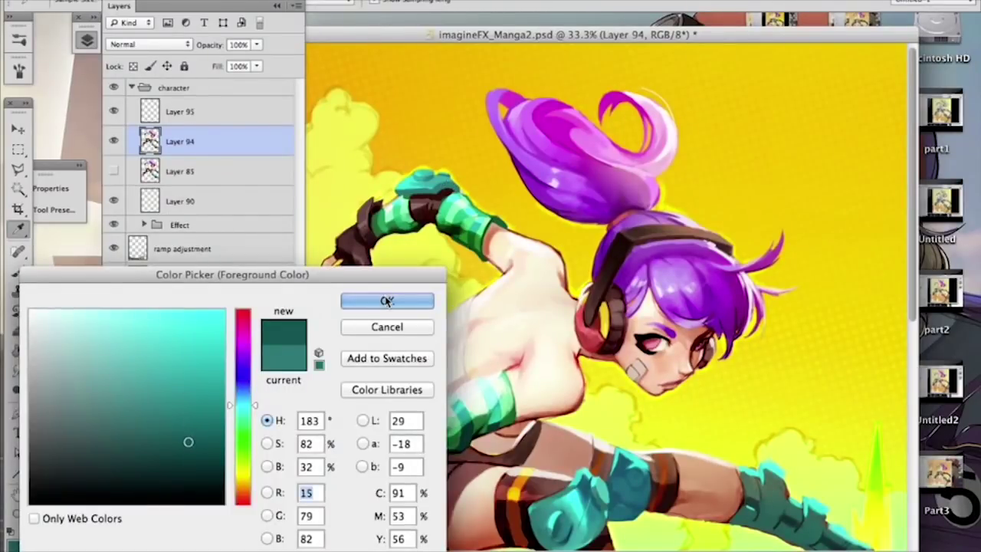
{"action": "right_click", "coordinate": [436, 187]}
{"action": "left_click_drag", "start_coordinate": [491, 214], "coordinate": [485, 216]}
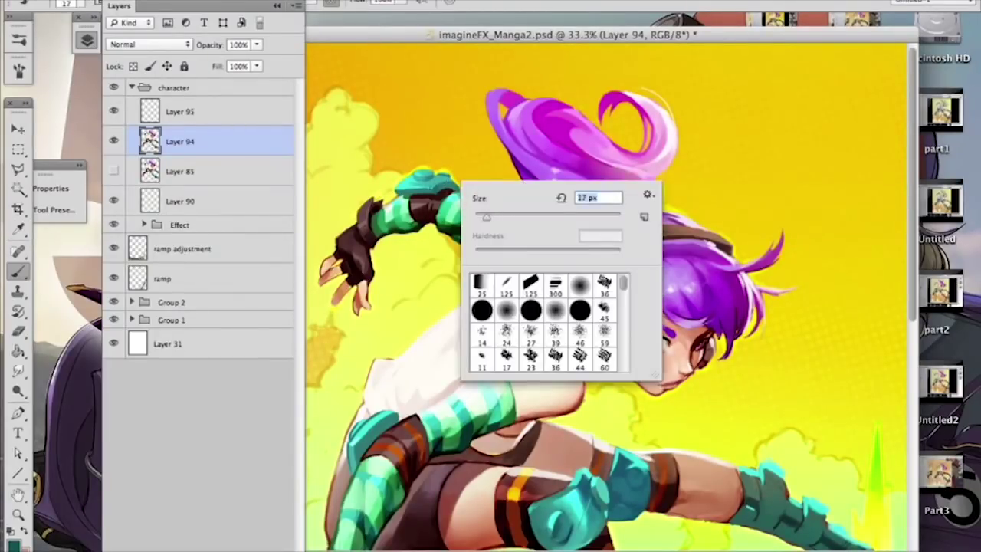
{"action": "left_click", "coordinate": [432, 188]}
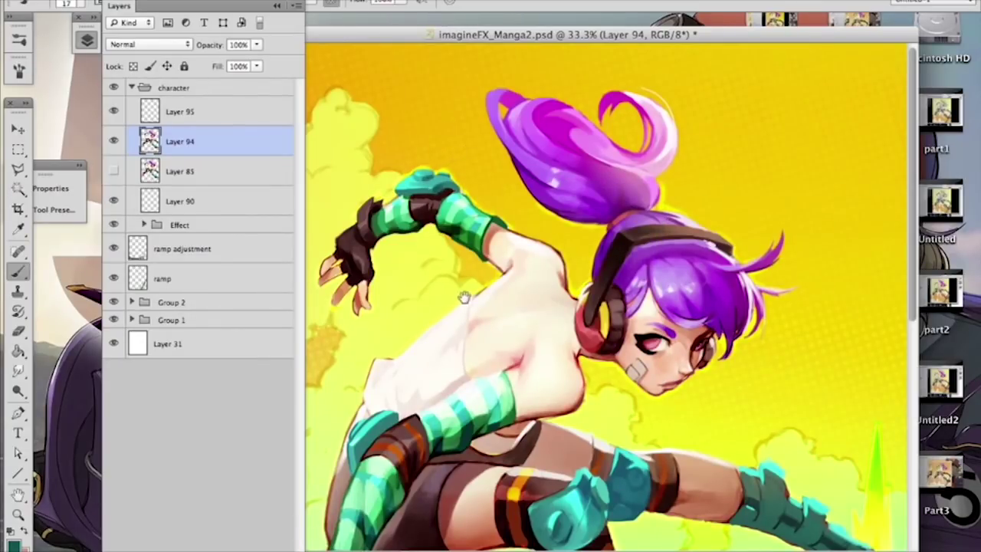
Step: Sample light teal from the front knee pad, change the brush tip, and paint highlights on the pad
{"action": "scroll", "coordinate": [462, 294], "scroll_direction": "down", "scroll_amount": 5}
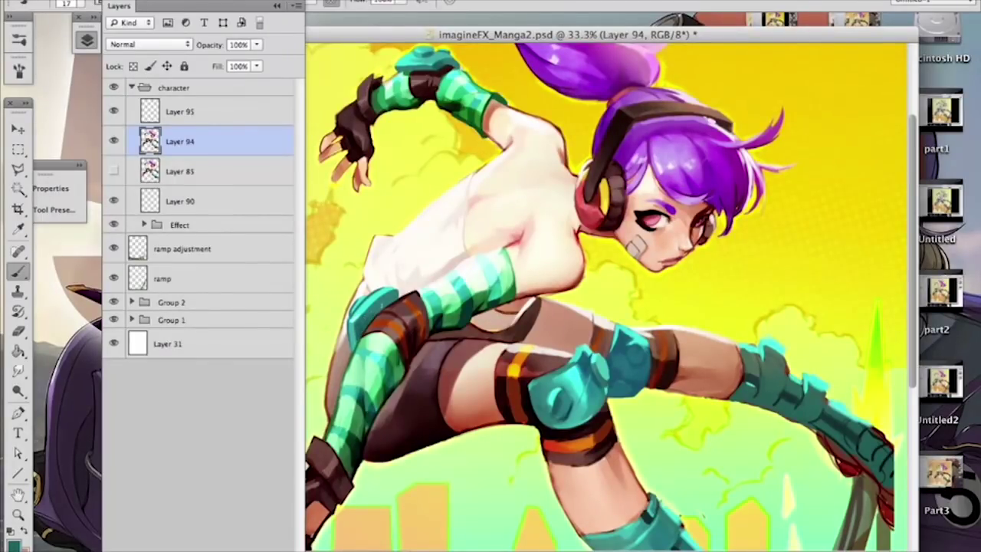
{"action": "left_click_drag", "start_coordinate": [467, 327], "coordinate": [465, 324]}
{"action": "scroll", "coordinate": [465, 323], "scroll_direction": "down", "scroll_amount": 3}
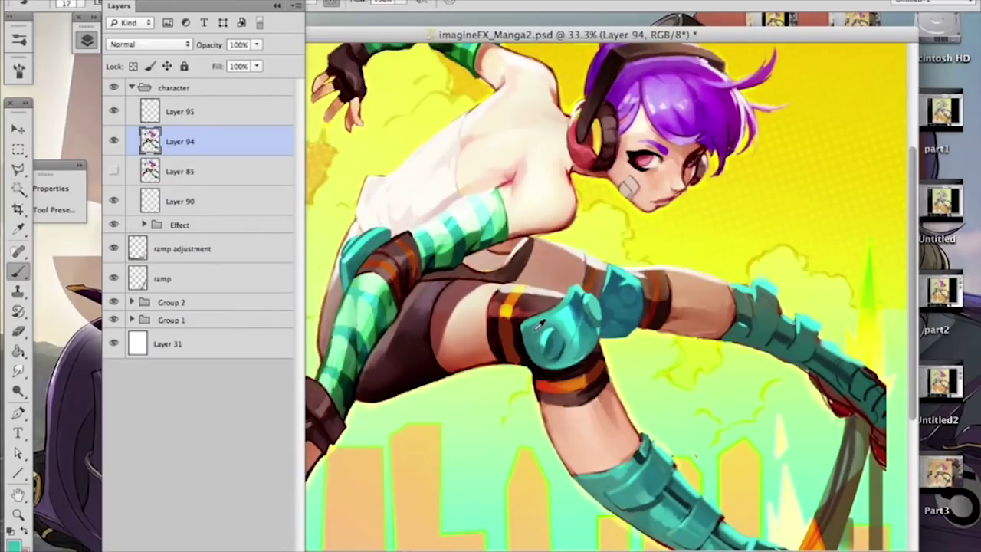
{"action": "left_click", "coordinate": [561, 315], "text": "alt"}
{"action": "right_click", "coordinate": [575, 308]}
{"action": "left_click", "coordinate": [625, 412]}
{"action": "left_click", "coordinate": [607, 342]}
{"action": "left_click", "coordinate": [523, 327]}
{"action": "left_click_drag", "start_coordinate": [572, 353], "coordinate": [579, 343]}
Step: Refine the lowered arm's elbow pad with sampled teal tones and a 39 px brush
{"action": "left_click", "coordinate": [378, 213], "text": "alt"}
{"action": "left_click", "coordinate": [374, 219], "text": "alt"}
{"action": "left_click", "coordinate": [370, 228], "text": "alt"}
{"action": "right_click", "coordinate": [366, 227]}
{"action": "left_click_drag", "start_coordinate": [415, 252], "coordinate": [426, 252]}
{"action": "left_click", "coordinate": [356, 240]}
{"action": "left_click", "coordinate": [354, 240], "text": "alt"}
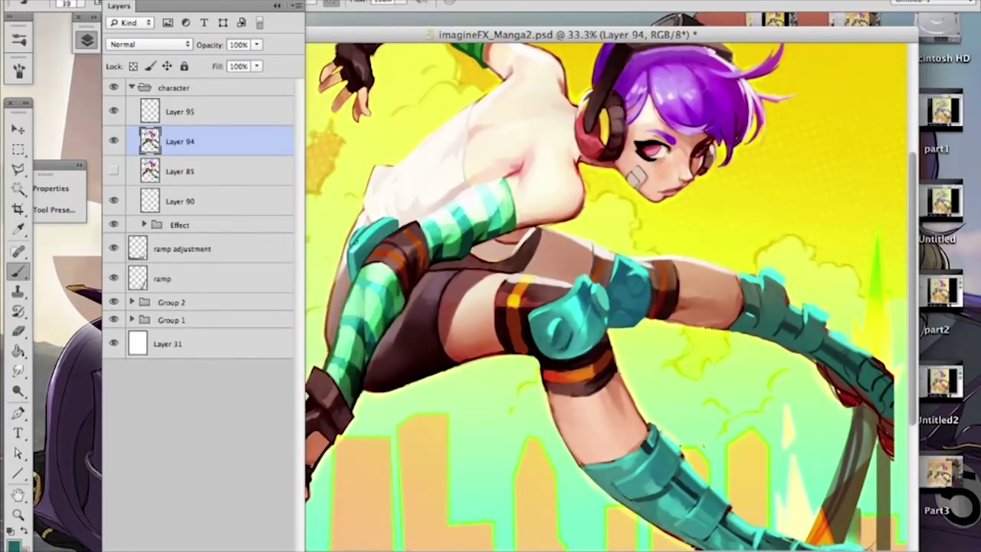
{"action": "left_click", "coordinate": [359, 234], "text": "alt"}
{"action": "left_click", "coordinate": [358, 235], "text": "alt"}
Step: Set the foreground colour to red (R 212, G 97, B 76) and a soft round brush to 32 px
{"action": "scroll", "coordinate": [412, 305], "scroll_direction": "down", "scroll_amount": 2}
{"action": "left_click", "coordinate": [462, 241], "text": "alt"}
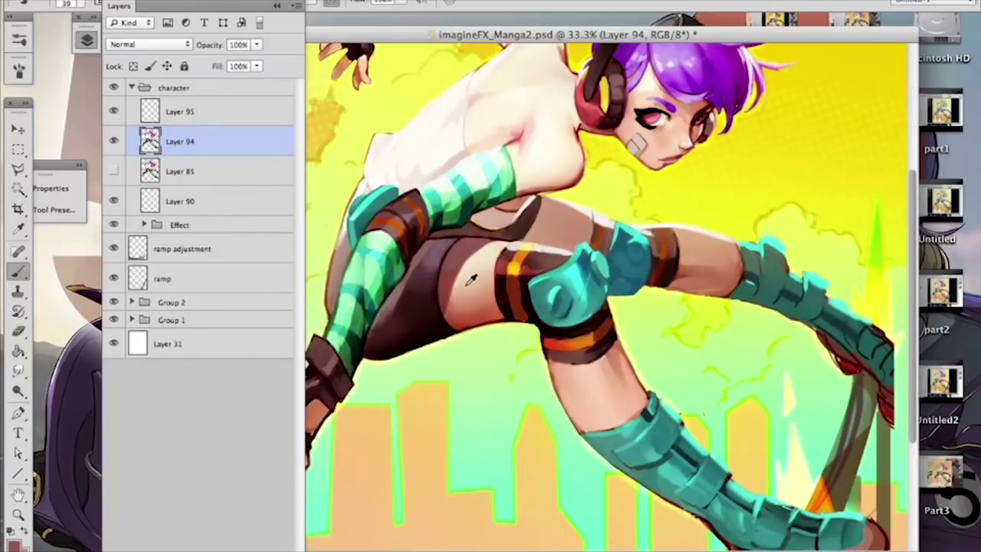
{"action": "left_click", "coordinate": [456, 274], "text": "alt"}
{"action": "left_click", "coordinate": [14, 546]}
{"action": "left_click", "coordinate": [154, 343]}
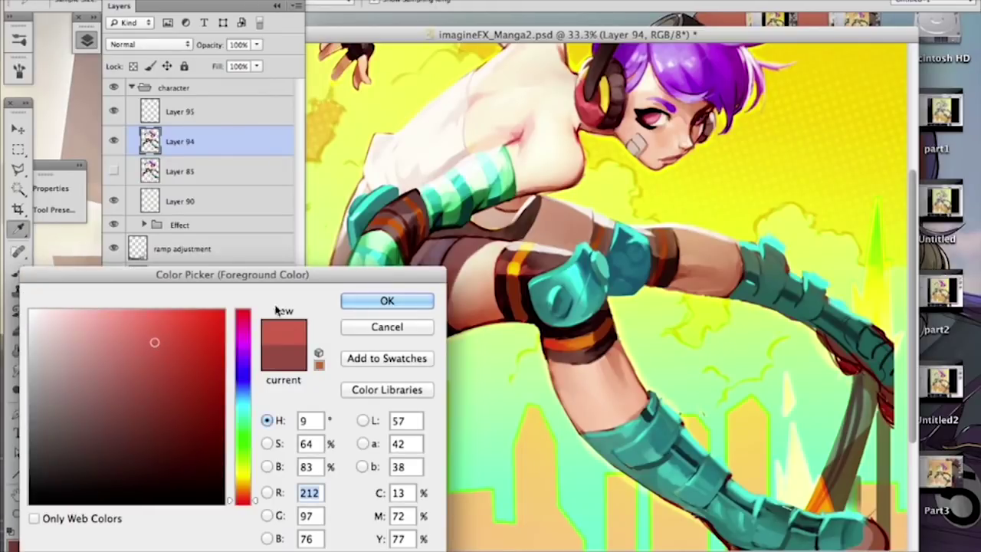
{"action": "left_click", "coordinate": [360, 299]}
{"action": "key", "text": "b"}
{"action": "right_click", "coordinate": [507, 282]}
{"action": "left_click", "coordinate": [601, 404]}
{"action": "left_click_drag", "start_coordinate": [558, 309], "coordinate": [571, 310]}
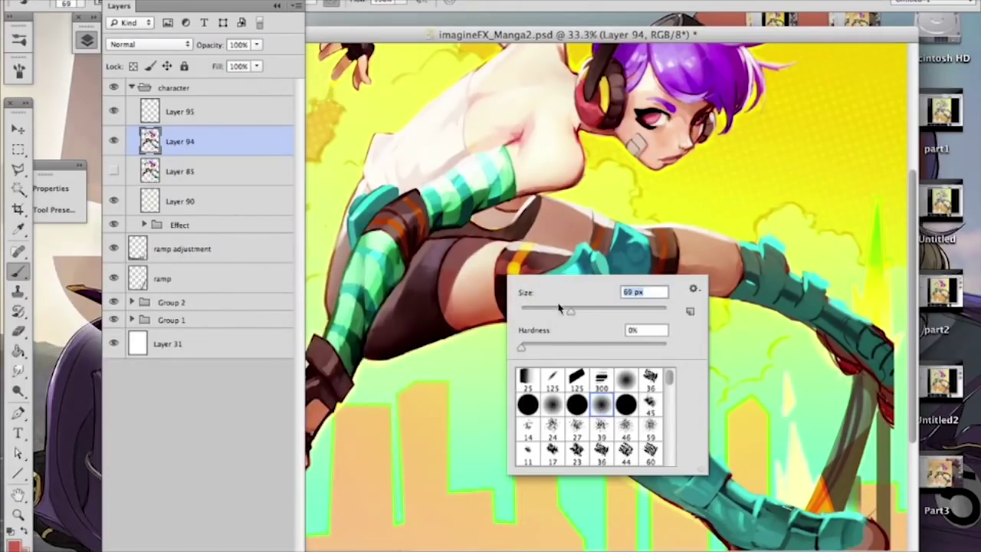
{"action": "type", "text": "32"}
{"action": "key", "text": "Return"}
Step: Try a soft red stroke along the bare thigh beside the shorts on Layer 94
{"action": "key", "text": "super+z"}
{"action": "left_click_drag", "start_coordinate": [452, 302], "coordinate": [482, 248]}
{"action": "key", "text": "super+z"}
Step: Select Layer 95 and set its blend mode to Darken
{"action": "left_click", "coordinate": [222, 120]}
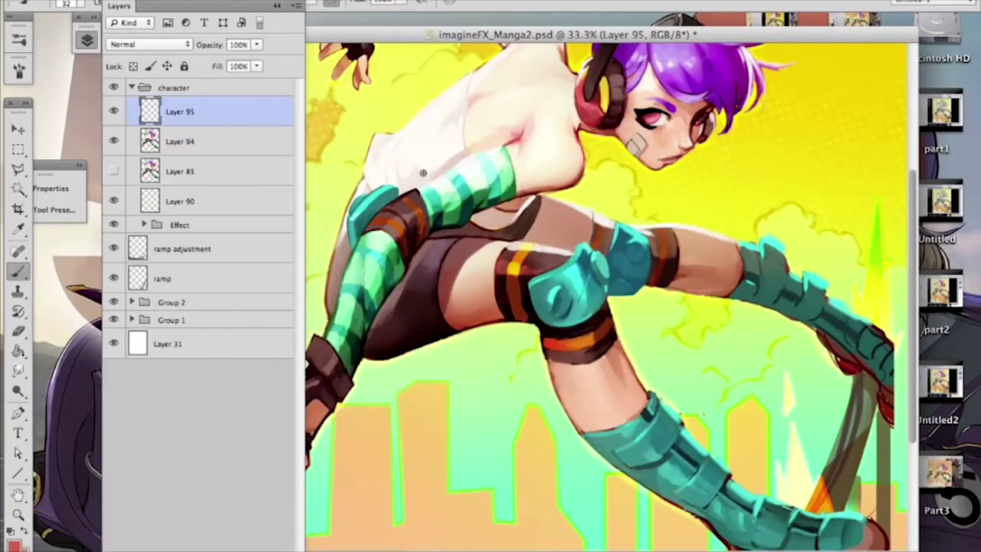
{"action": "left_click", "coordinate": [157, 46]}
{"action": "left_click", "coordinate": [164, 89]}
{"action": "left_click", "coordinate": [149, 45]}
{"action": "left_click", "coordinate": [142, 34]}
{"action": "left_click", "coordinate": [165, 45]}
{"action": "left_click", "coordinate": [167, 34]}
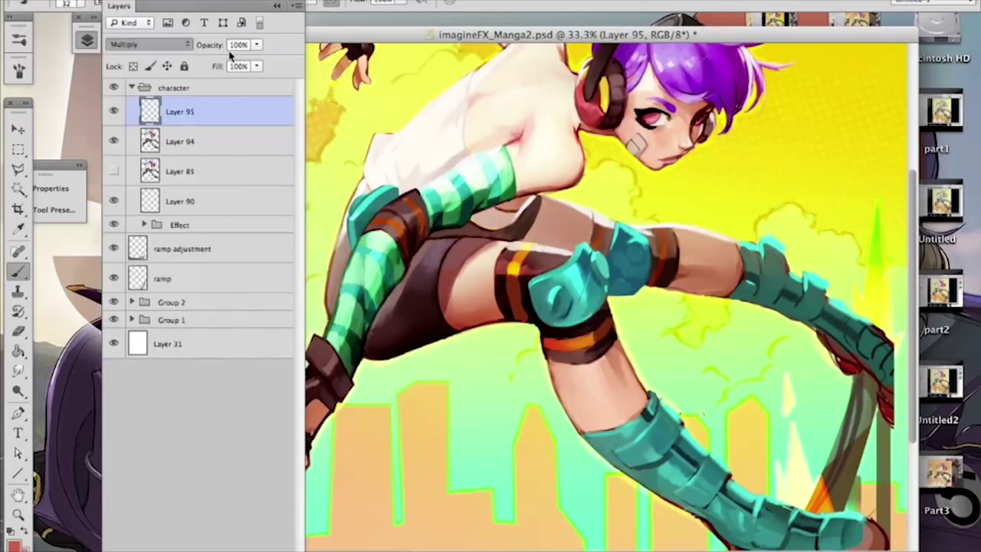
Step: Reduce the brush to 18 px and add warm shading to the skin on Layer 95
{"action": "right_click", "coordinate": [478, 256]}
{"action": "left_click_drag", "start_coordinate": [557, 269], "coordinate": [545, 269]}
{"action": "left_click", "coordinate": [480, 249]}
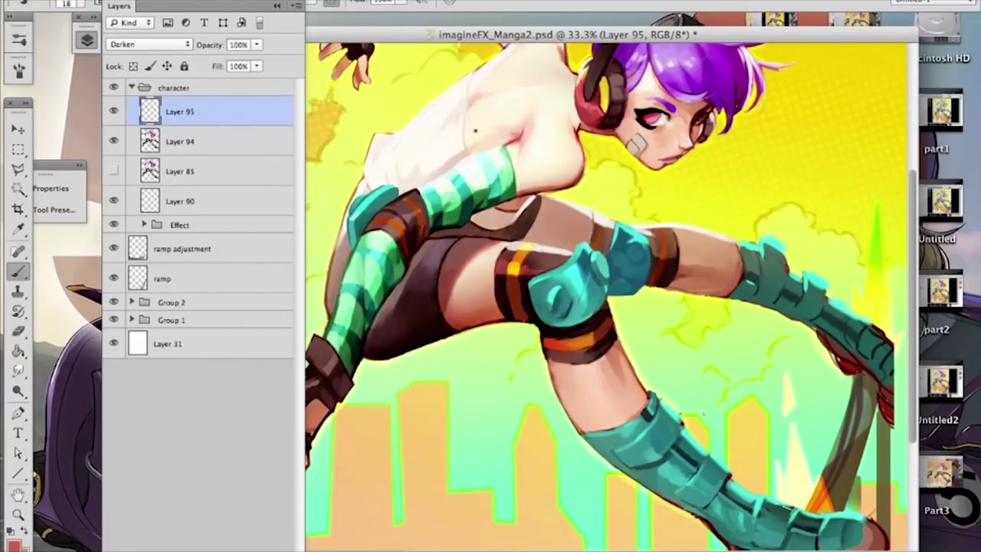
{"action": "scroll", "coordinate": [483, 94], "scroll_direction": "up", "scroll_amount": 3}
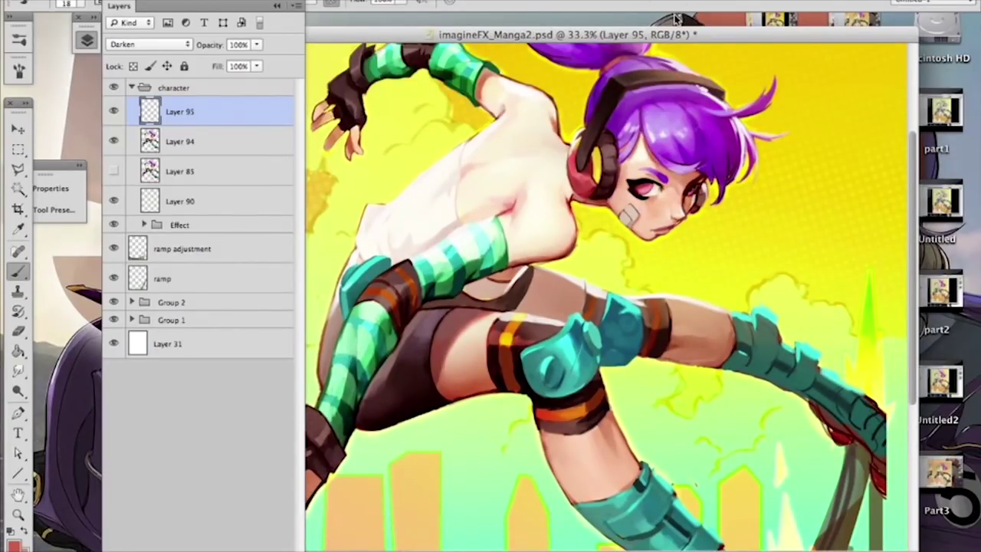
{"action": "left_click_drag", "start_coordinate": [597, 228], "coordinate": [603, 254]}
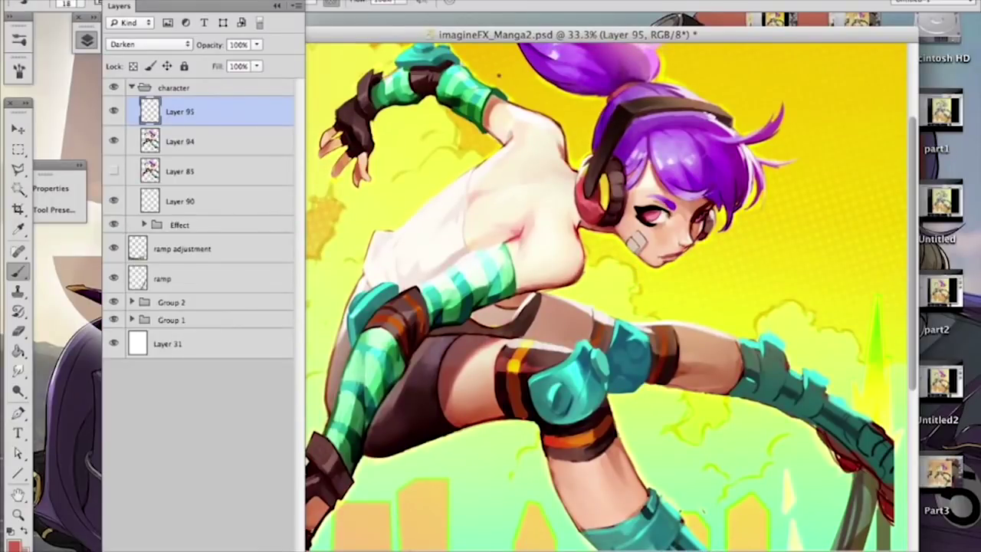
{"action": "left_click_drag", "start_coordinate": [511, 203], "coordinate": [488, 252]}
{"action": "left_click_drag", "start_coordinate": [487, 372], "coordinate": [508, 259]}
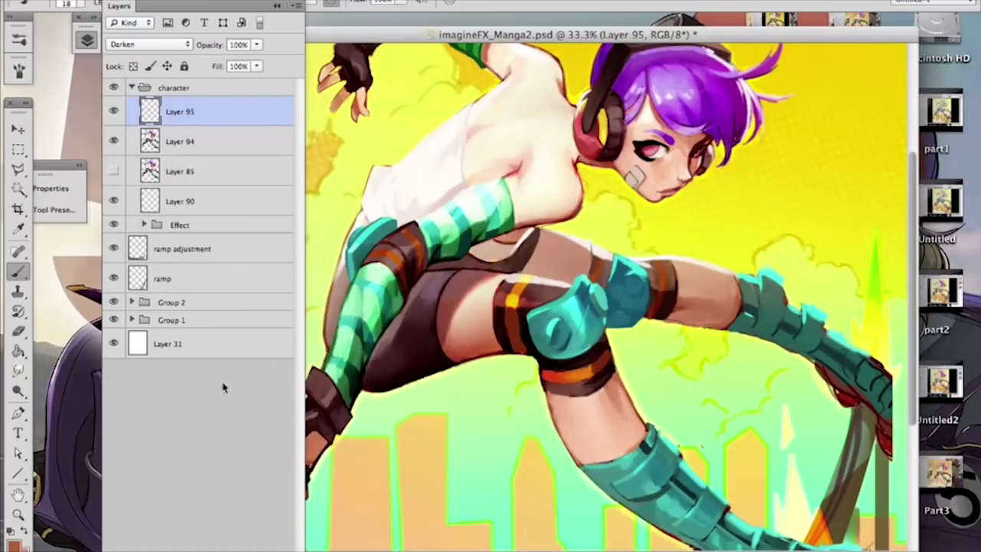
Step: Choose a darker brown foreground colour for shading the legs
{"action": "left_click", "coordinate": [15, 545]}
{"action": "left_click", "coordinate": [187, 407]}
{"action": "left_click", "coordinate": [370, 304]}
{"action": "scroll", "coordinate": [509, 348], "scroll_direction": "down", "scroll_amount": 3}
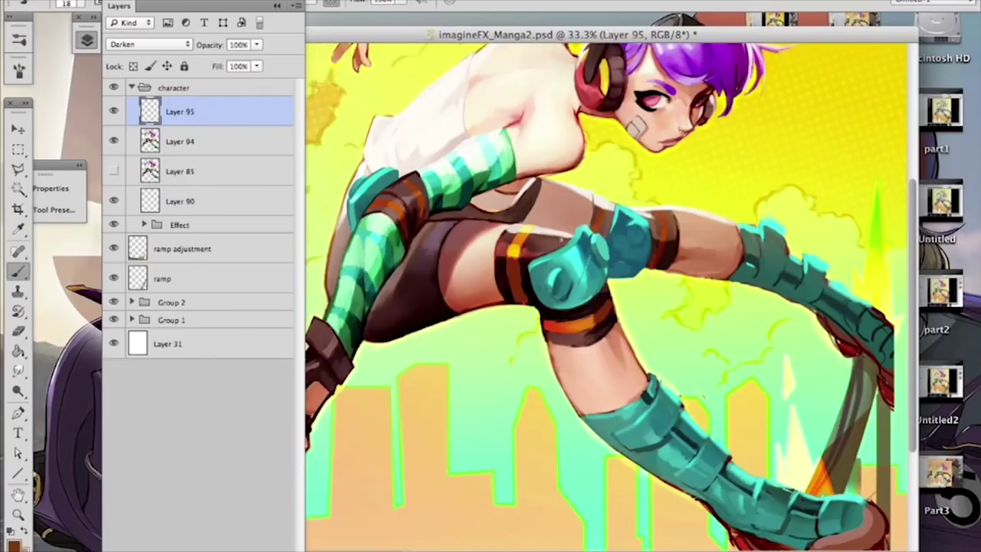
Step: Sample the thigh's colour beside the shorts and change the foreground colour to a brighter orange-red for the lower leg
{"action": "left_click", "coordinate": [494, 226], "text": "alt"}
{"action": "left_click", "coordinate": [15, 545]}
{"action": "left_click_drag", "start_coordinate": [189, 332], "coordinate": [166, 317]}
{"action": "left_click", "coordinate": [360, 304]}
{"action": "left_click_drag", "start_coordinate": [631, 402], "coordinate": [624, 292]}
{"action": "left_click_drag", "start_coordinate": [652, 325], "coordinate": [652, 309]}
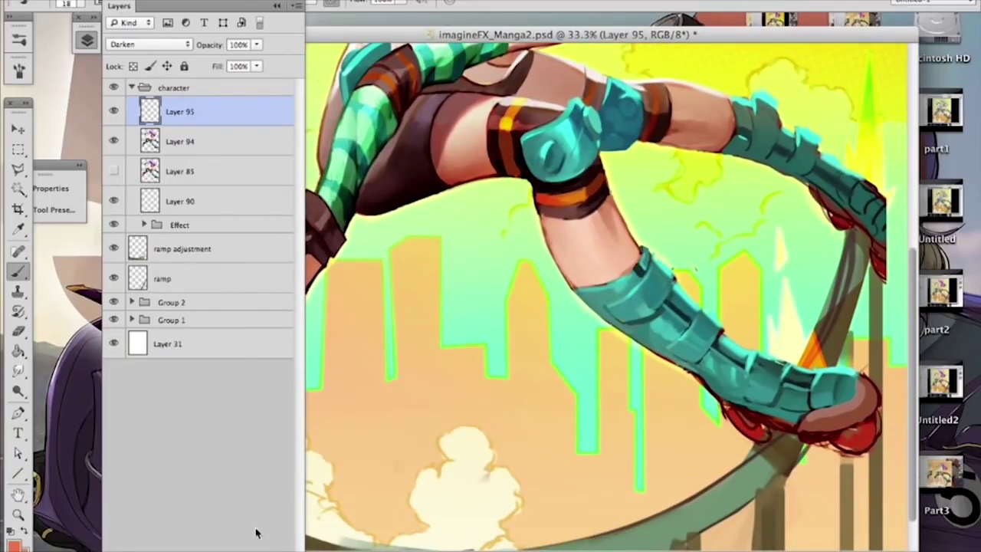
Step: Add a new layer above Layer 95 and draw a small elliptical selection over the lower edge of the front shin guard
{"action": "left_click", "coordinate": [258, 533]}
{"action": "left_click", "coordinate": [18, 150]}
{"action": "left_click_drag", "start_coordinate": [711, 334], "coordinate": [668, 381]}
Step: Transform the elliptical selection, tilting it and moving it onto the empty background below the shin guard
{"action": "right_click", "coordinate": [679, 369]}
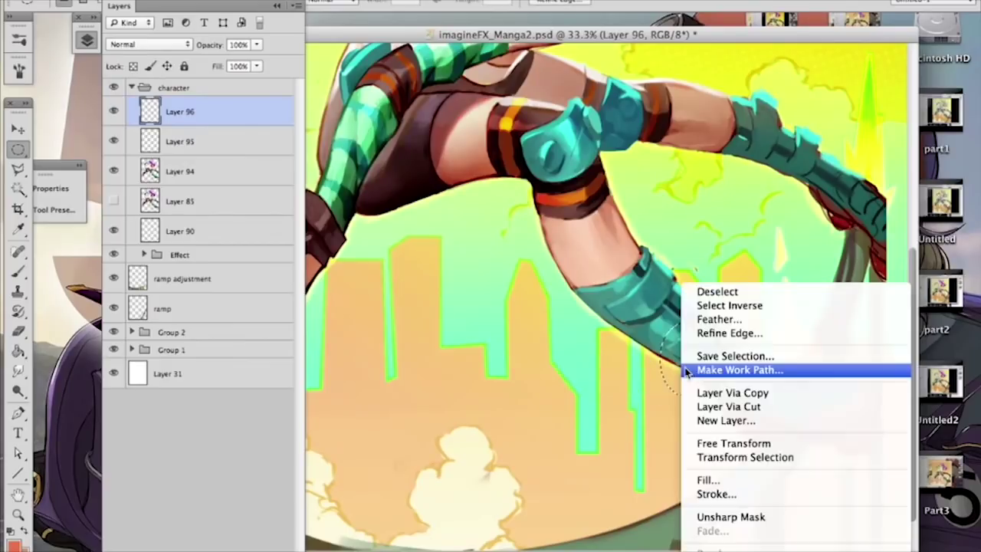
{"action": "left_click", "coordinate": [754, 457]}
{"action": "left_click_drag", "start_coordinate": [726, 297], "coordinate": [696, 286]}
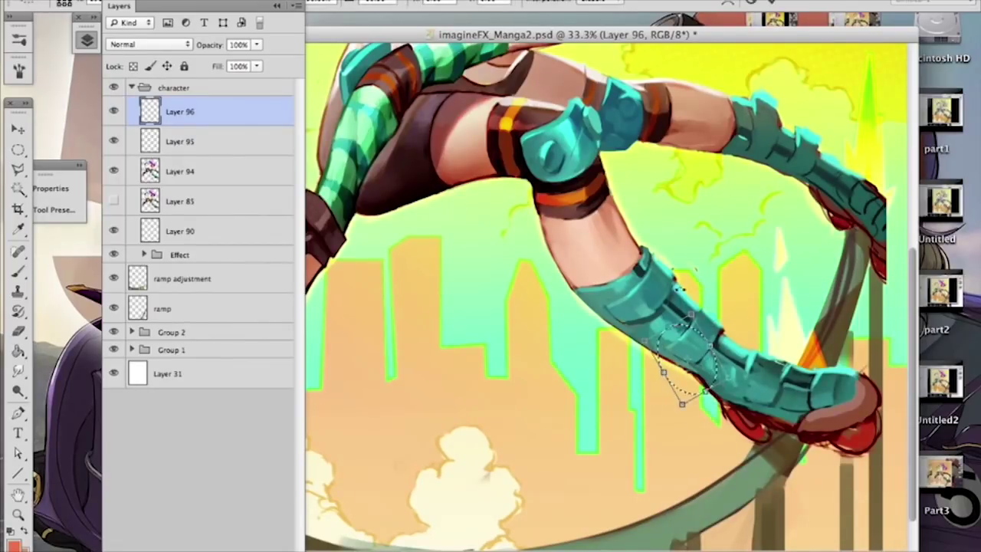
{"action": "left_click_drag", "start_coordinate": [710, 361], "coordinate": [780, 414]}
{"action": "mouse_move", "coordinate": [752, 365]}
{"action": "left_mouse_down"}
{"action": "mouse_move", "coordinate": [750, 381]}
{"action": "mouse_move", "coordinate": [759, 373]}
{"action": "left_mouse_up"}
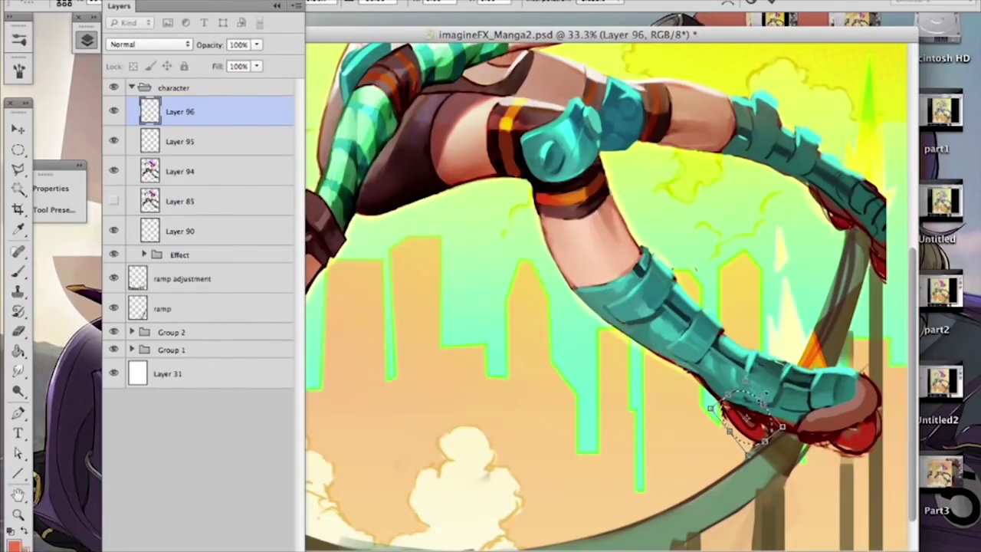
{"action": "left_click_drag", "start_coordinate": [720, 405], "coordinate": [586, 400]}
{"action": "key", "text": "Return"}
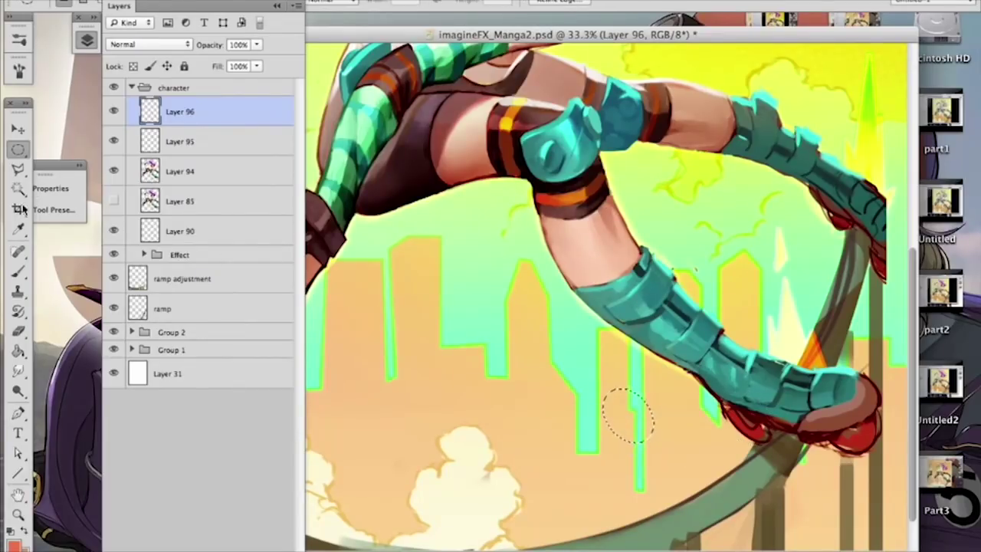
Step: Fill the elliptical selection with dark red using a 437 px brush
{"action": "left_click", "coordinate": [19, 272]}
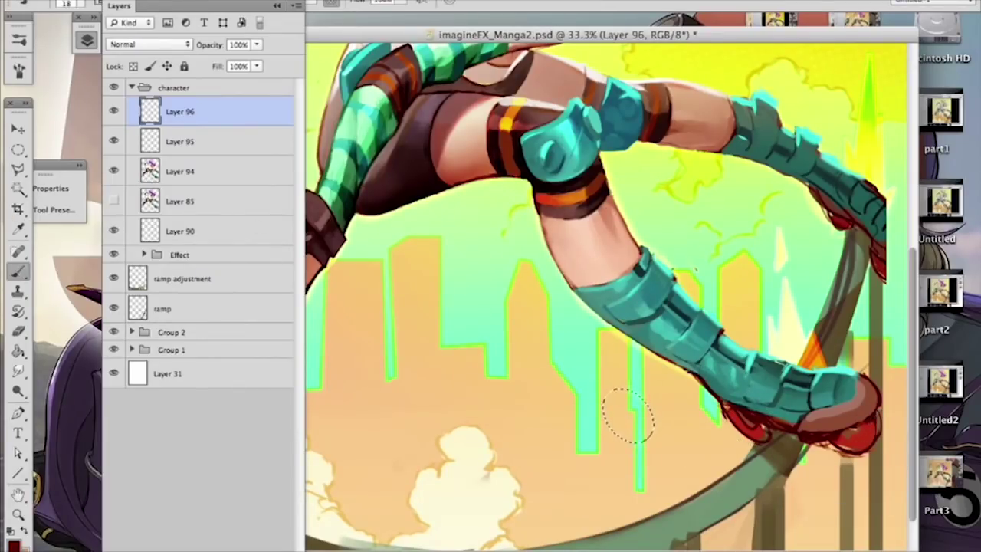
{"action": "right_click", "coordinate": [624, 414]}
{"action": "left_click", "coordinate": [786, 416]}
{"action": "left_click_drag", "start_coordinate": [622, 402], "coordinate": [642, 430]}
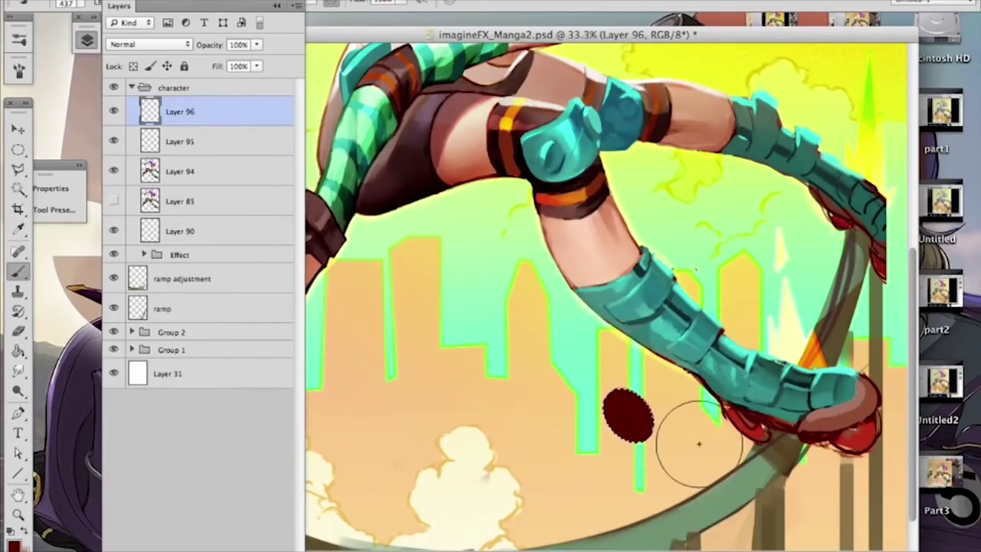
Step: Sample the skate wheel's brighter red and shade the disc's outer area with a soft brush at 123 px and 38 px
{"action": "left_click", "coordinate": [839, 439], "text": "alt"}
{"action": "right_click", "coordinate": [655, 378]}
{"action": "type", "text": "123"}
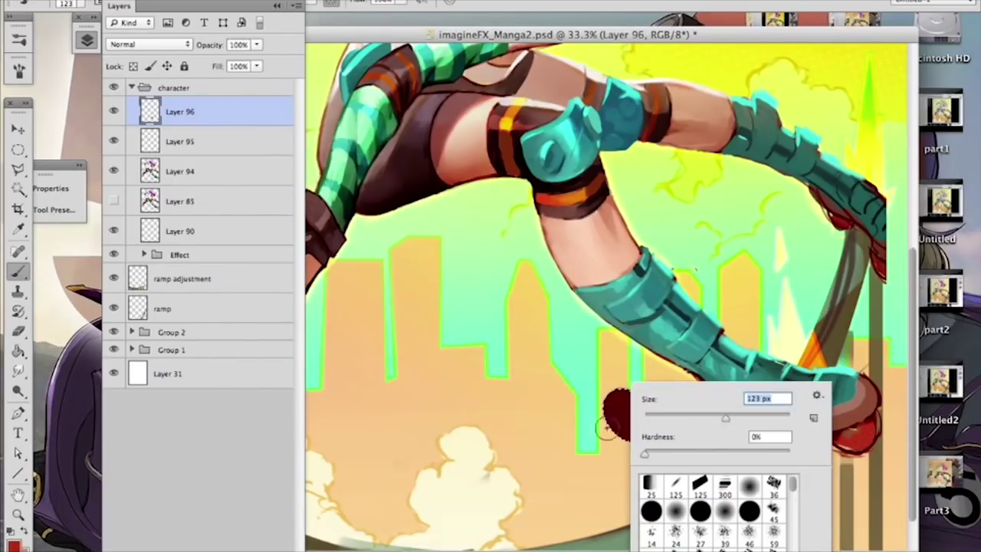
{"action": "key", "text": "Return"}
{"action": "right_click", "coordinate": [681, 305]}
{"action": "left_click", "coordinate": [801, 463]}
{"action": "left_click", "coordinate": [841, 33]}
{"action": "right_click", "coordinate": [810, 387]}
{"action": "type", "text": "38"}
{"action": "key", "text": "Return"}
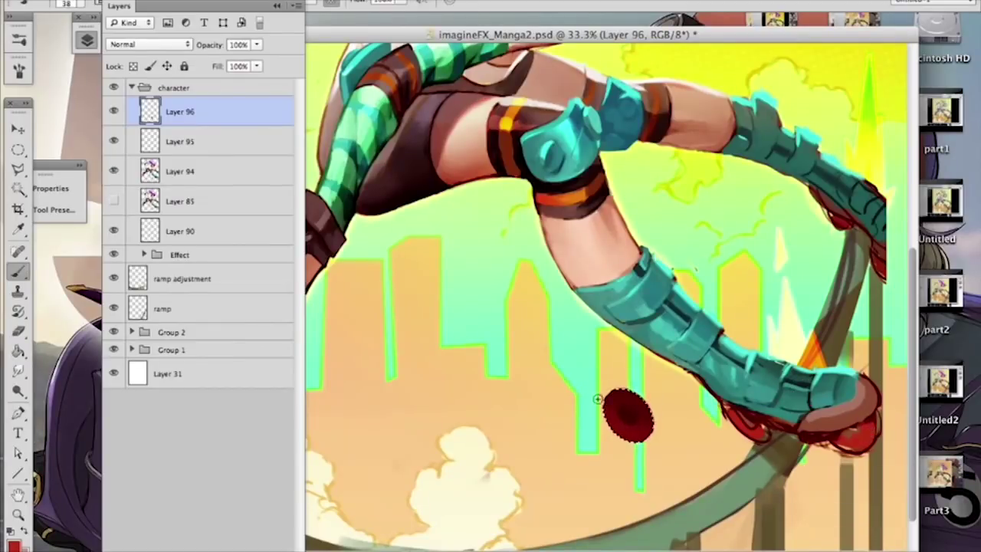
Step: Reduce the brush to 18 px and paint brighter red accents around the disc's dark centre
{"action": "right_click", "coordinate": [841, 426]}
{"action": "left_click", "coordinate": [673, 484]}
{"action": "mouse_move", "coordinate": [686, 421]}
{"action": "left_mouse_down"}
{"action": "mouse_move", "coordinate": [705, 421]}
{"action": "mouse_move", "coordinate": [697, 419]}
{"action": "left_mouse_up"}
{"action": "key", "text": "Return"}
{"action": "right_click", "coordinate": [635, 432]}
{"action": "left_click", "coordinate": [690, 488]}
{"action": "left_click", "coordinate": [636, 431]}
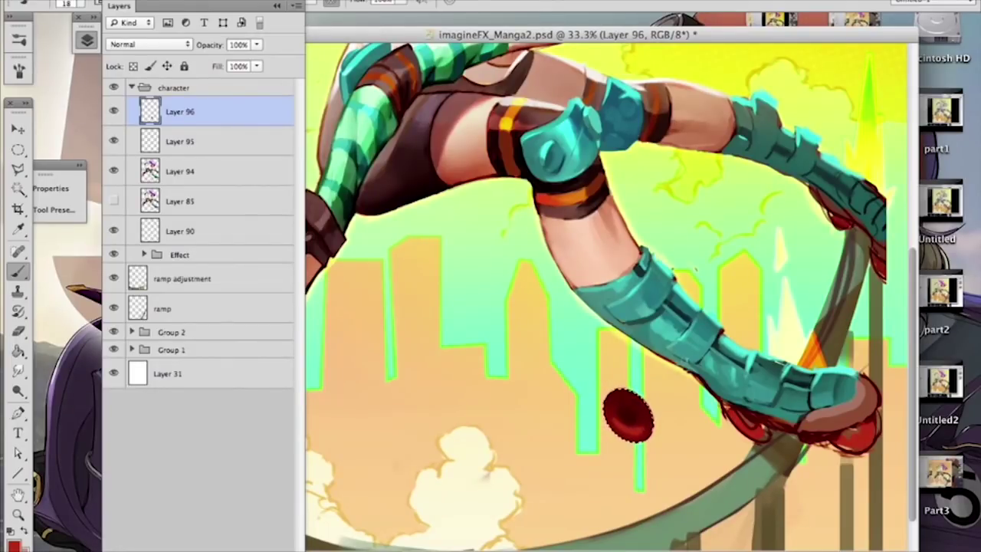
Step: Resample the skate wheel's red, soften the disc's lower shading with a 92 px brush, and return the brush to 18 px
{"action": "right_click", "coordinate": [651, 406]}
{"action": "left_click", "coordinate": [782, 489]}
{"action": "left_click_drag", "start_coordinate": [883, 39], "coordinate": [885, 37]}
{"action": "left_click", "coordinate": [873, 427], "text": "alt"}
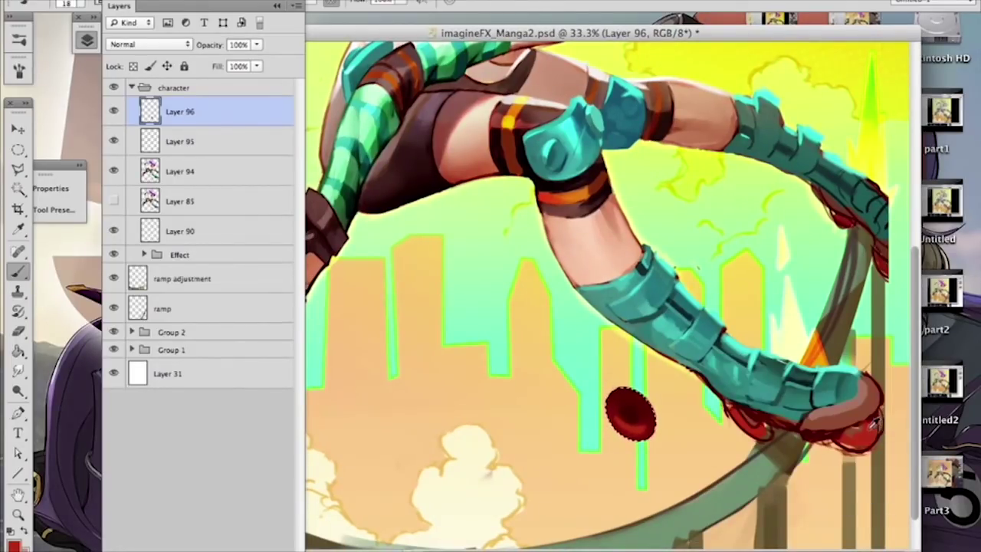
{"action": "right_click", "coordinate": [651, 402]}
{"action": "left_click_drag", "start_coordinate": [695, 419], "coordinate": [746, 420]}
{"action": "left_click", "coordinate": [612, 433]}
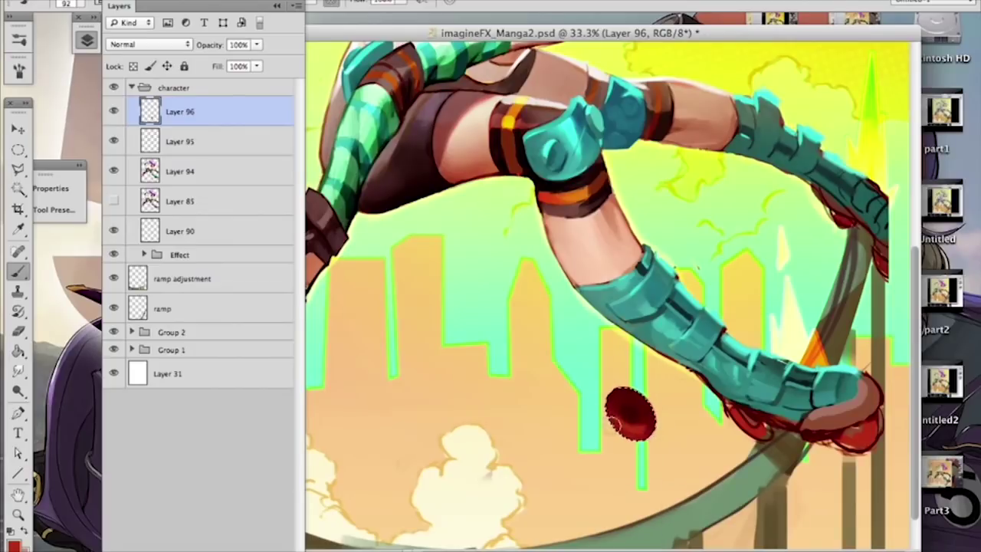
{"action": "right_click", "coordinate": [660, 432]}
{"action": "left_click_drag", "start_coordinate": [698, 413], "coordinate": [692, 414]}
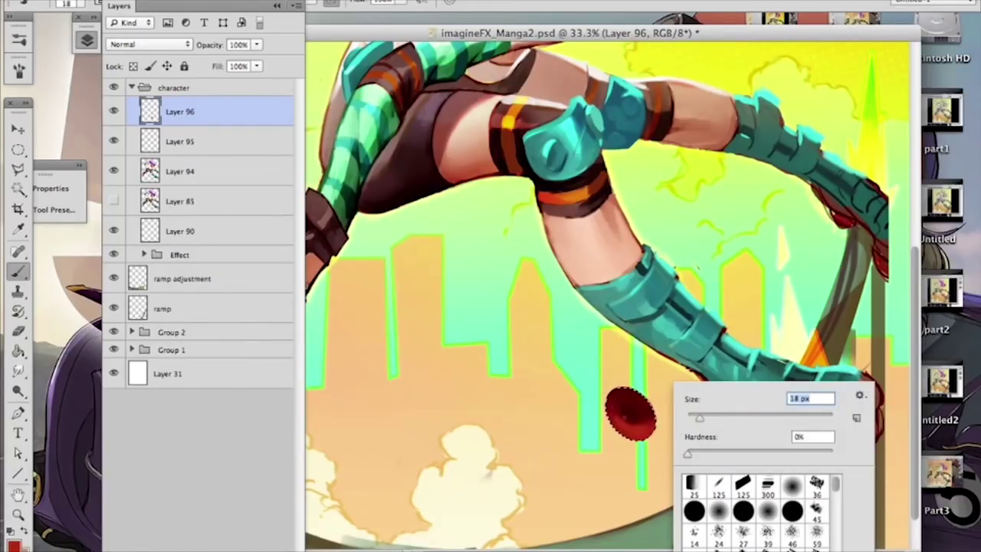
{"action": "key", "text": "Return"}
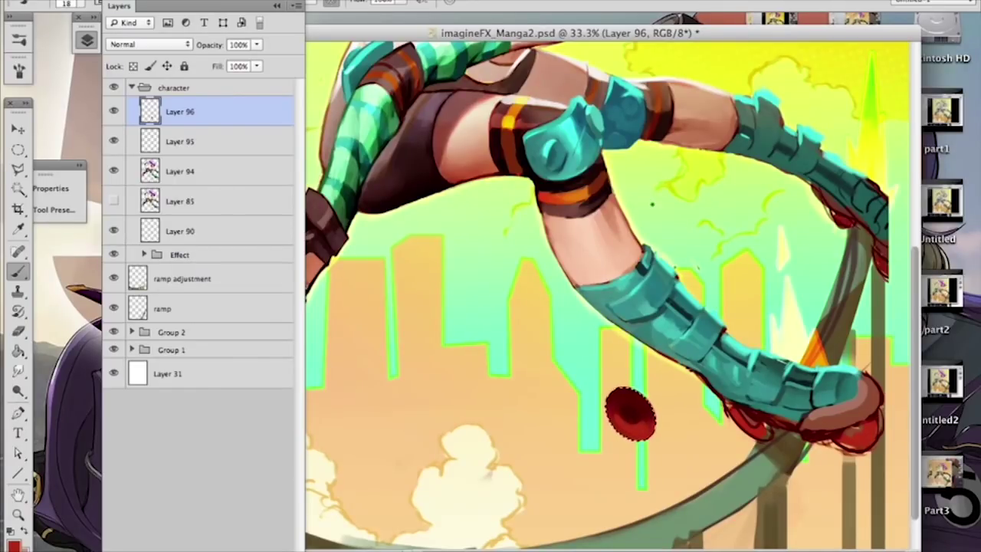
Step: Duplicate Layer 94 and hide the original layer
{"action": "left_click", "coordinate": [20, 130]}
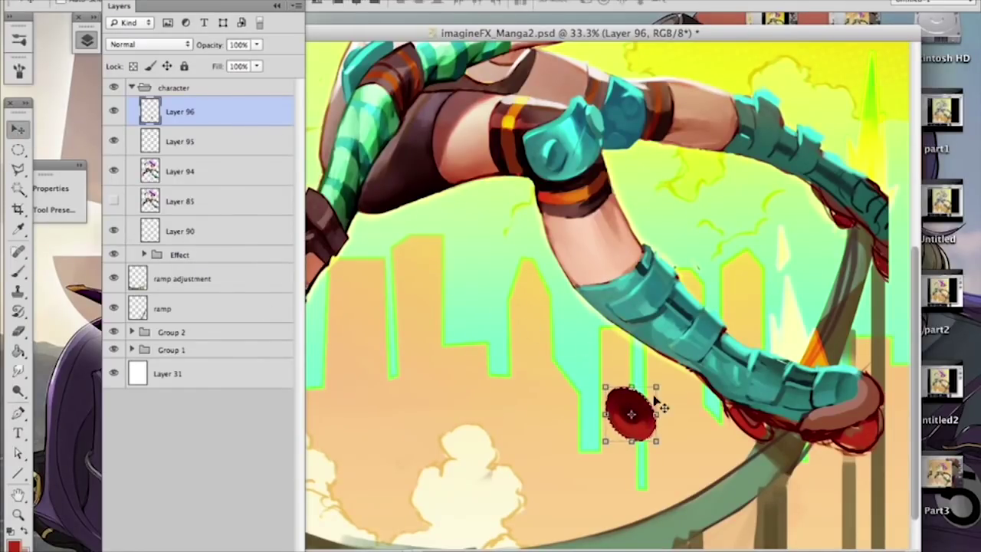
{"action": "left_click_drag", "start_coordinate": [233, 115], "coordinate": [242, 548]}
{"action": "left_click_drag", "start_coordinate": [161, 546], "coordinate": [163, 545]}
{"action": "left_click", "coordinate": [114, 201]}
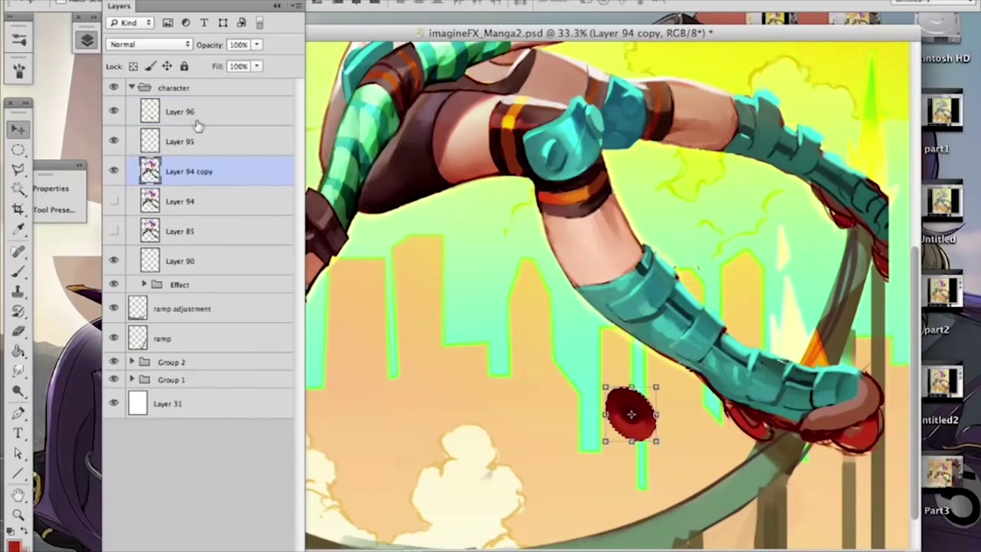
Step: Erase the old red wheels under the front boot's heel and toe on Layer 94 copy, enlarging the eraser to 117 px
{"action": "key", "text": "b"}
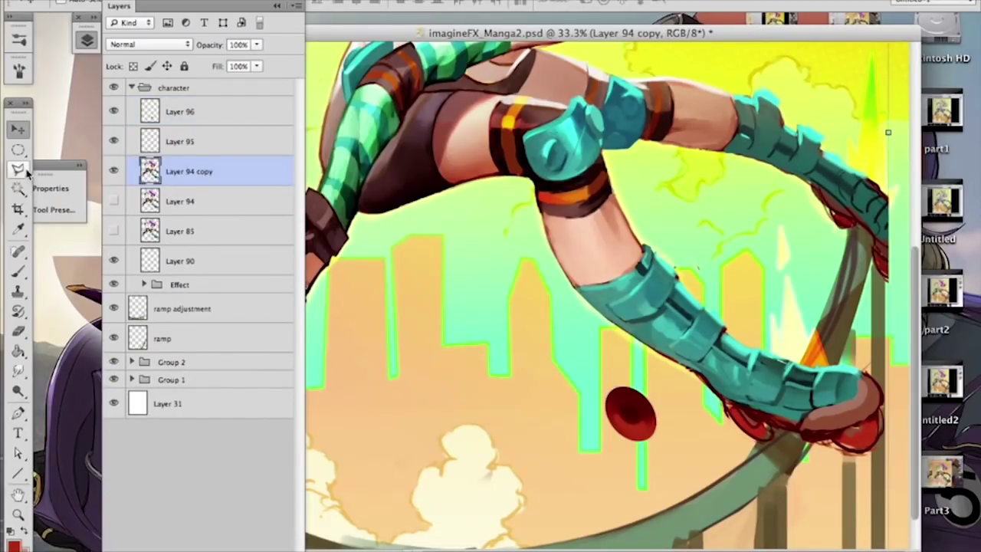
{"action": "left_click", "coordinate": [18, 331]}
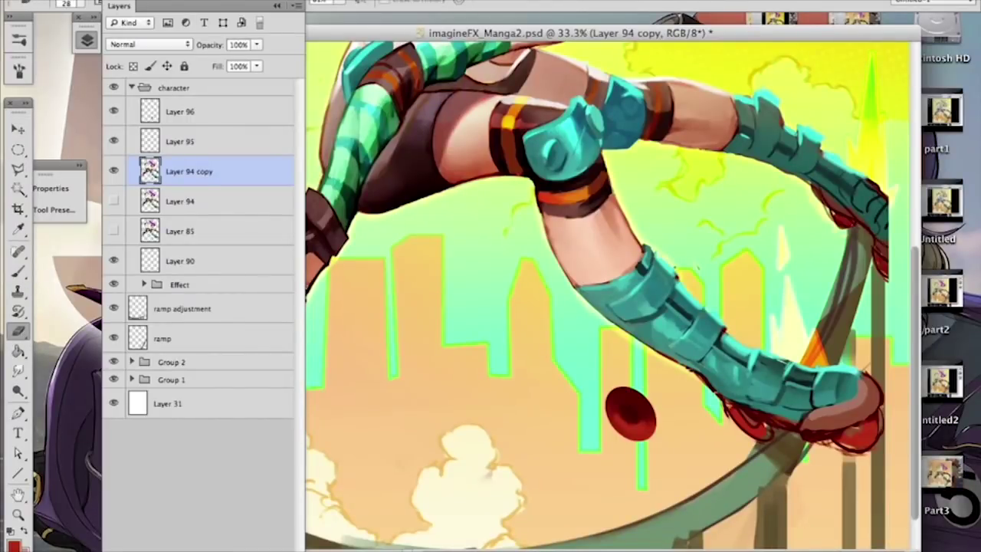
{"action": "mouse_move", "coordinate": [761, 439]}
{"action": "left_mouse_down"}
{"action": "mouse_move", "coordinate": [730, 418]}
{"action": "mouse_move", "coordinate": [763, 432]}
{"action": "mouse_move", "coordinate": [800, 420]}
{"action": "left_mouse_up"}
{"action": "left_click_drag", "start_coordinate": [730, 403], "coordinate": [784, 423]}
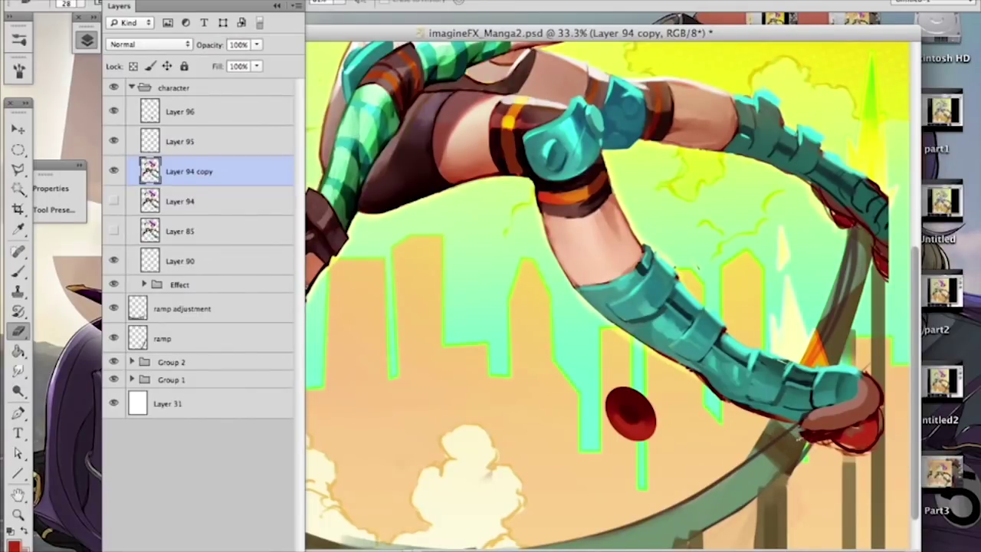
{"action": "mouse_move", "coordinate": [801, 439]}
{"action": "left_mouse_down"}
{"action": "mouse_move", "coordinate": [865, 433]}
{"action": "mouse_move", "coordinate": [835, 452]}
{"action": "mouse_move", "coordinate": [878, 446]}
{"action": "mouse_move", "coordinate": [846, 452]}
{"action": "mouse_move", "coordinate": [869, 432]}
{"action": "mouse_move", "coordinate": [818, 443]}
{"action": "mouse_move", "coordinate": [877, 420]}
{"action": "mouse_move", "coordinate": [889, 405]}
{"action": "left_mouse_up"}
{"action": "right_click", "coordinate": [878, 455]}
{"action": "left_click", "coordinate": [875, 417]}
{"action": "left_click", "coordinate": [766, 480]}
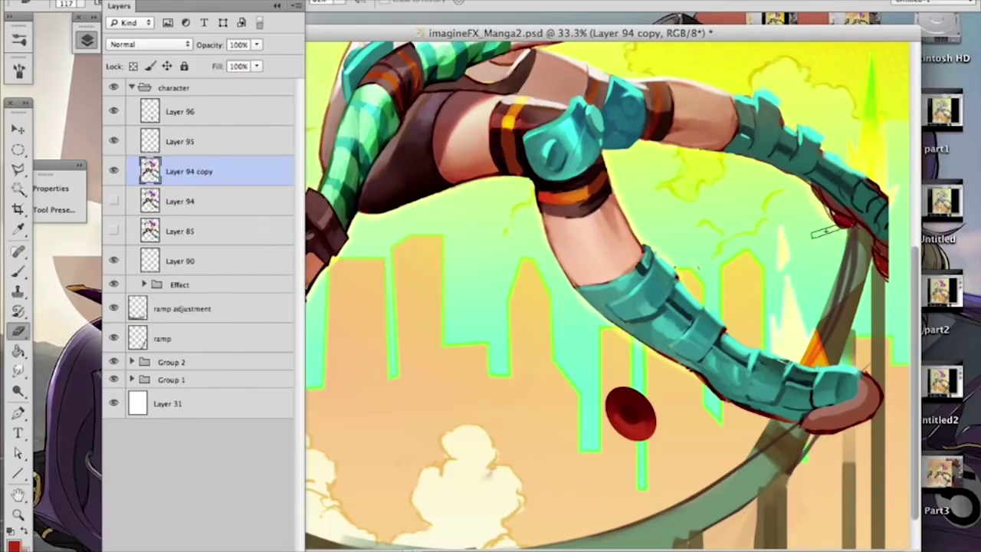
Step: Move the painted wheel under the front boot's heel and place Layer 96 below Layer 94 copy
{"action": "left_click", "coordinate": [18, 129]}
{"action": "left_click_drag", "start_coordinate": [643, 402], "coordinate": [749, 402]}
{"action": "left_click_drag", "start_coordinate": [213, 123], "coordinate": [219, 183]}
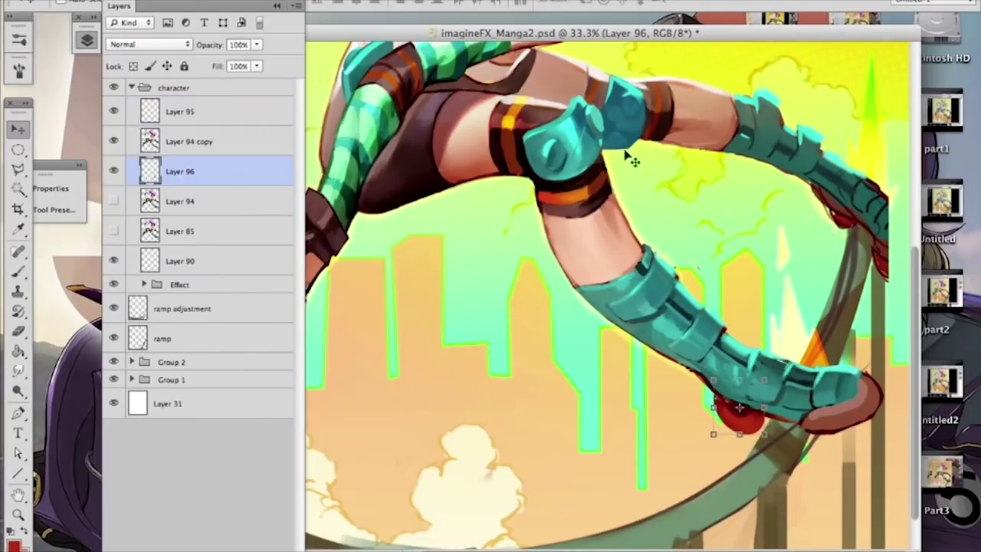
Step: Adjust the heel wheel's position, rotate it slightly and apply the transformation
{"action": "left_click_drag", "start_coordinate": [750, 395], "coordinate": [779, 366]}
{"action": "key", "text": "ctrl+t"}
{"action": "left_click", "coordinate": [18, 150]}
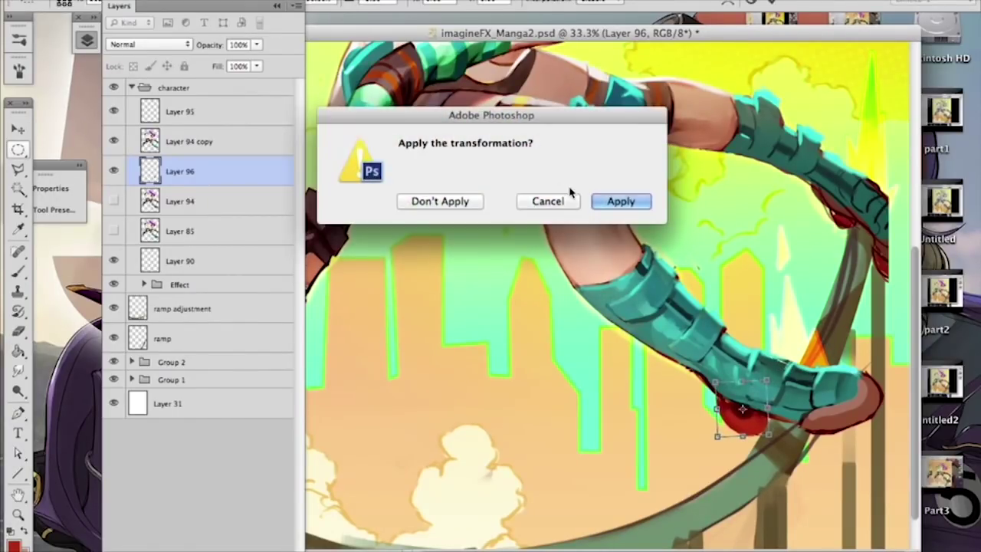
{"action": "key", "text": "Return"}
Step: Duplicate Layer 96 and move the copied wheel under the front boot's toe
{"action": "left_click_drag", "start_coordinate": [216, 173], "coordinate": [245, 549]}
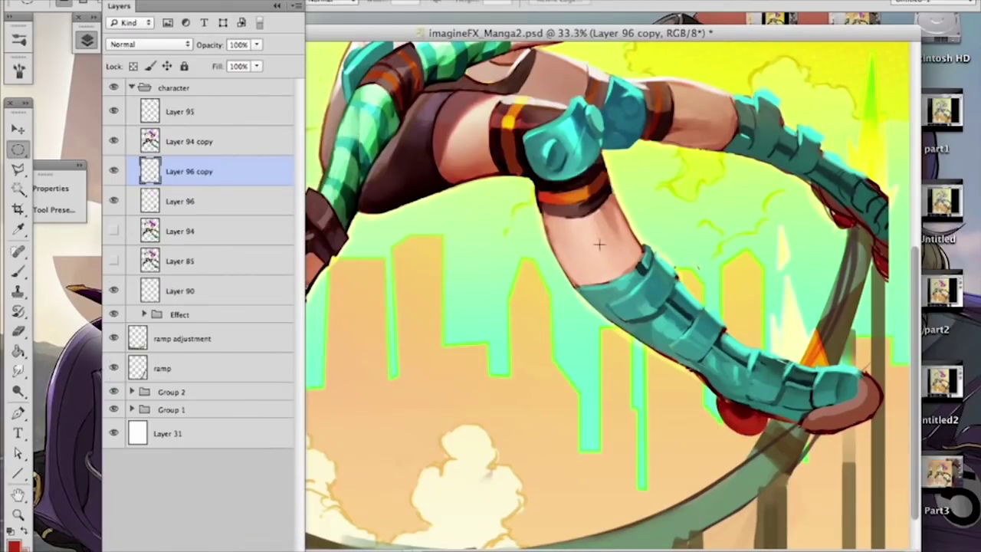
{"action": "key", "text": "v"}
{"action": "left_click_drag", "start_coordinate": [752, 413], "coordinate": [863, 444]}
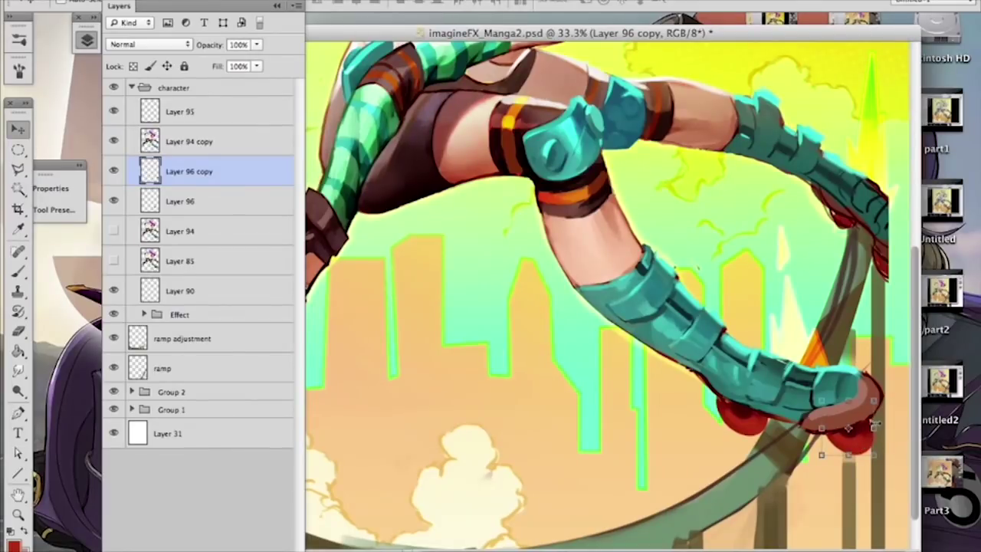
Step: Sample the dark red at the toe wheel's upper edge as the brush colour
{"action": "left_click", "coordinate": [20, 149]}
{"action": "left_click", "coordinate": [19, 270]}
{"action": "left_click", "coordinate": [870, 425], "text": "alt"}
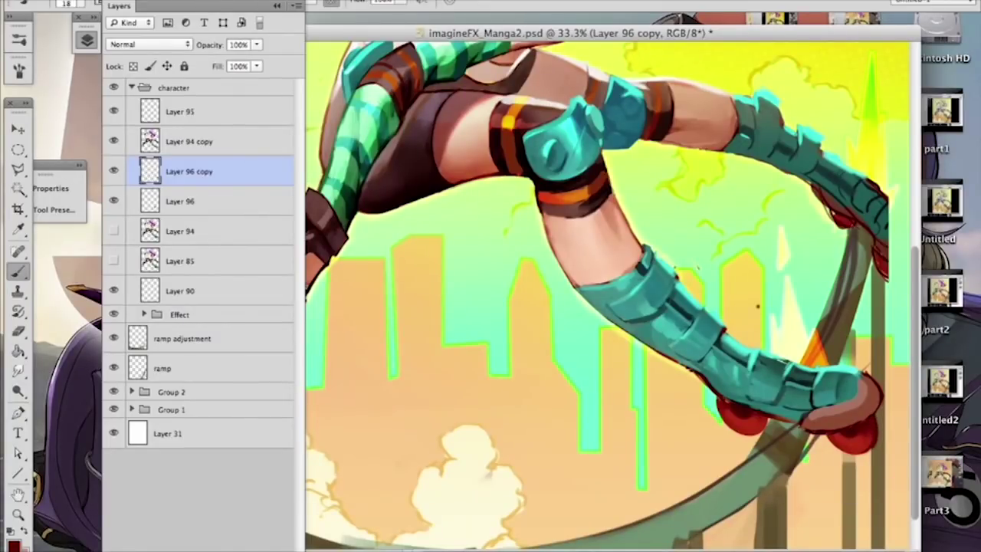
{"action": "key", "text": "super+z"}
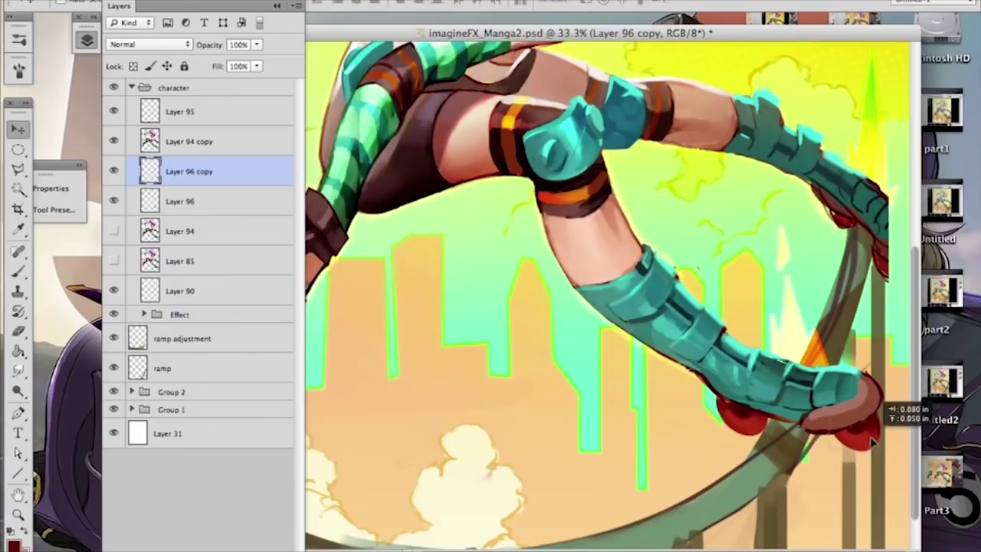
Step: Rotate the toe wheel on Layer 96 copy about 6.7° counterclockwise and apply the transformation
{"action": "key", "text": "ctrl+t"}
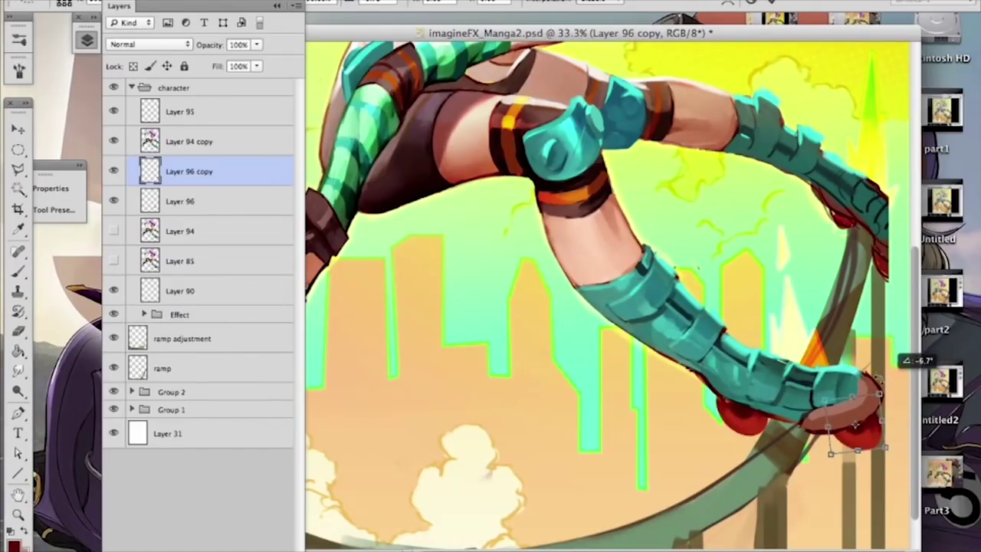
{"action": "key", "text": "v"}
{"action": "key", "text": "Return"}
{"action": "key", "text": "b"}
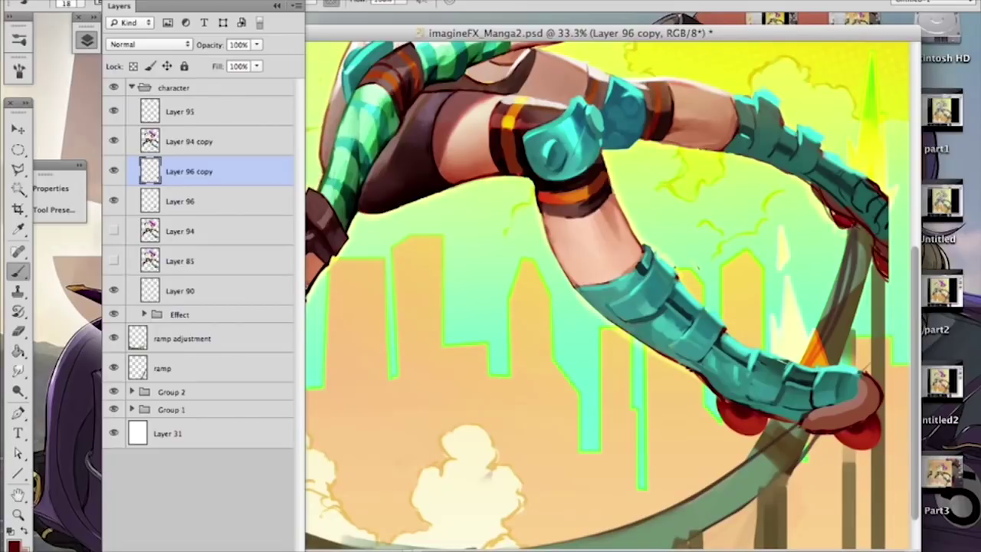
Step: Select Layer 96 and transform the heel wheel, shifting it slightly closer under the boot
{"action": "left_click", "coordinate": [172, 205]}
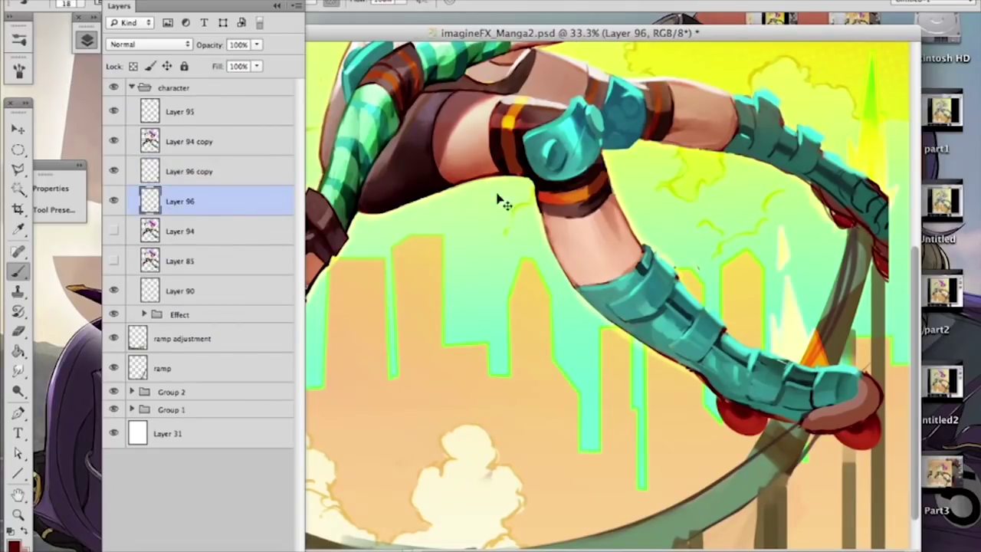
{"action": "key", "text": "ctrl+t"}
{"action": "left_click_drag", "start_coordinate": [747, 412], "coordinate": [765, 420]}
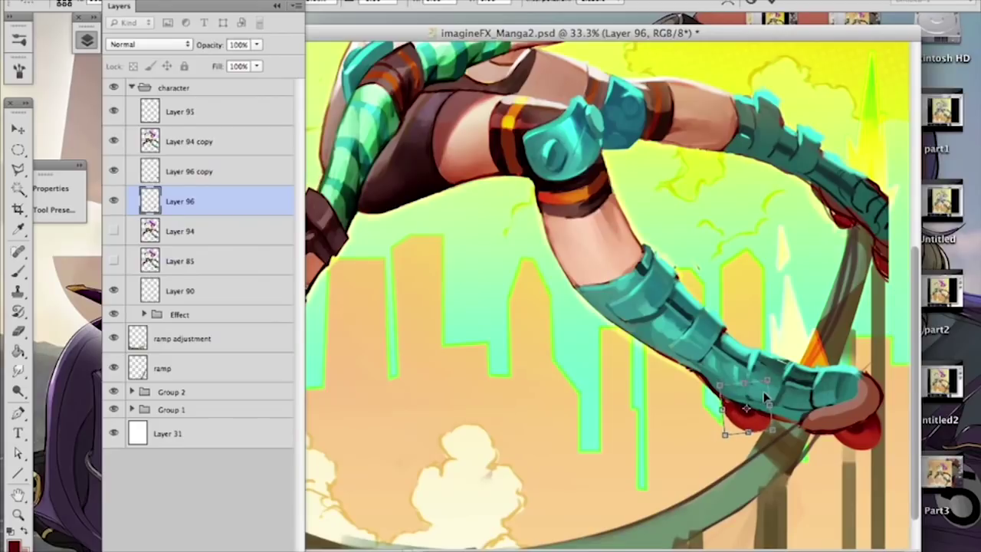
{"action": "key", "text": "Return"}
{"action": "key", "text": "e"}
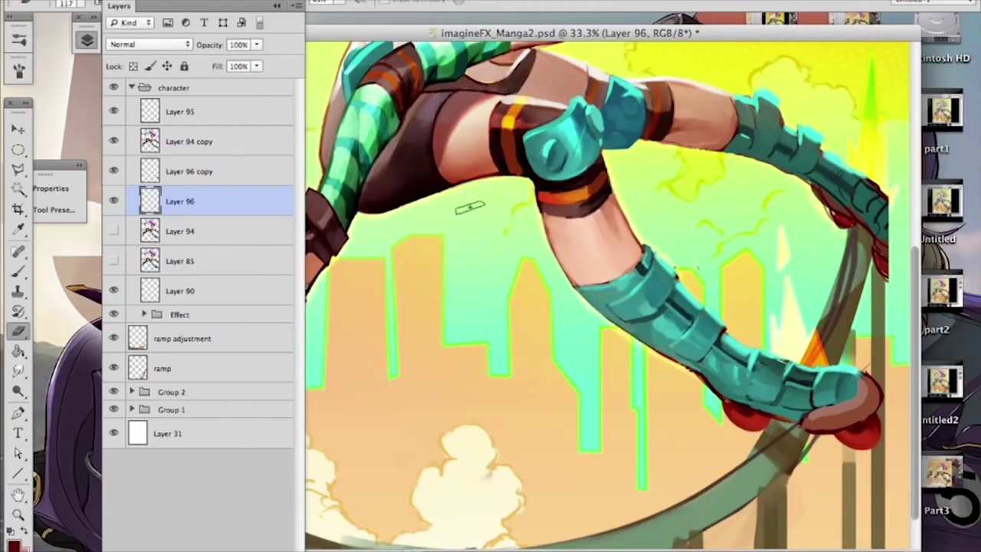
{"action": "key", "text": "b"}
Step: Merge Layer 96 copy down into Layer 96 and make Layer 94 copy the active layer
{"action": "left_click", "coordinate": [193, 181]}
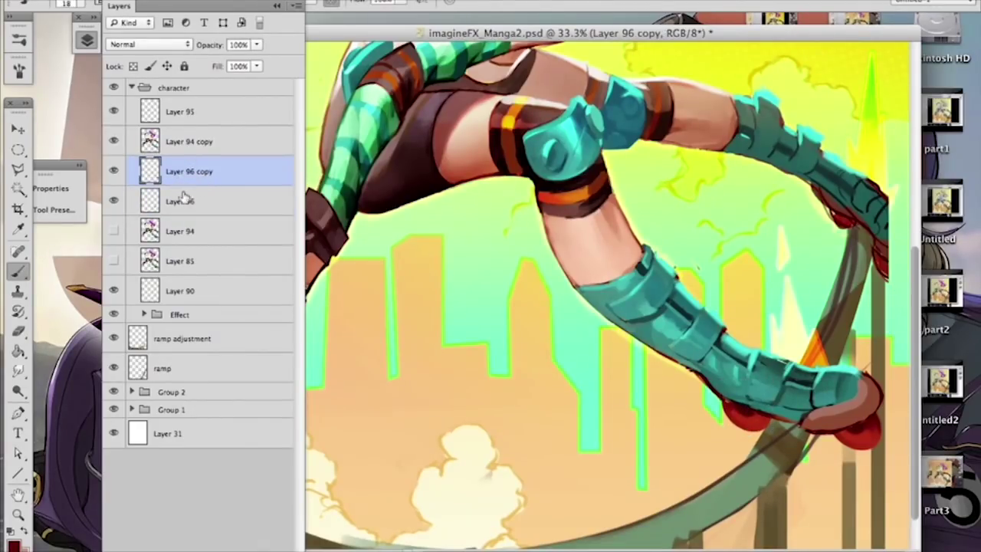
{"action": "right_click", "coordinate": [216, 174]}
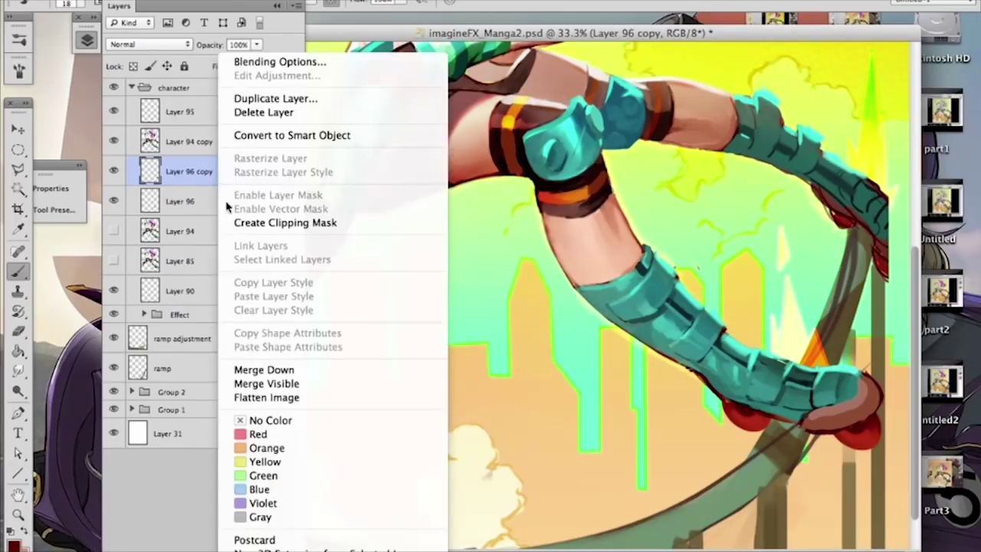
{"action": "left_click", "coordinate": [262, 368]}
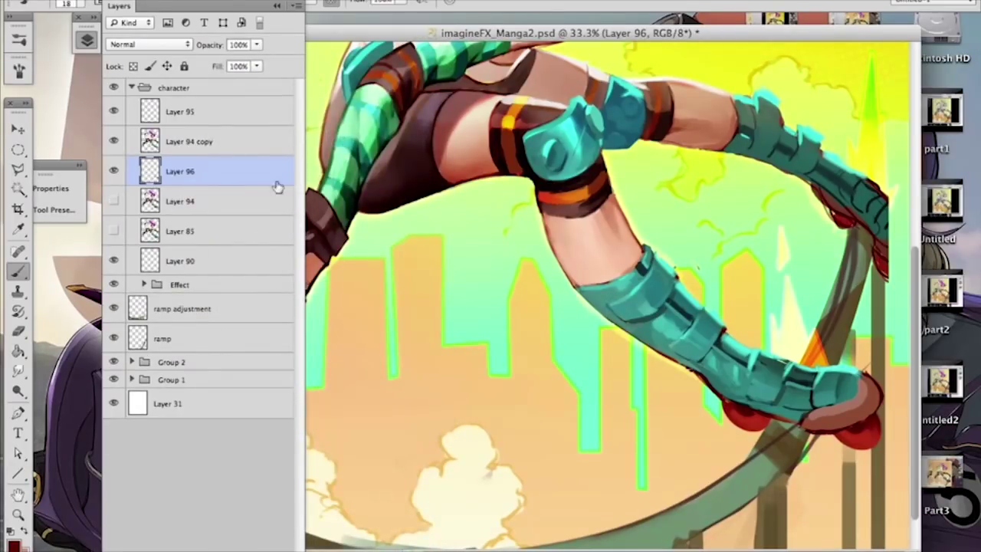
{"action": "left_click", "coordinate": [217, 145]}
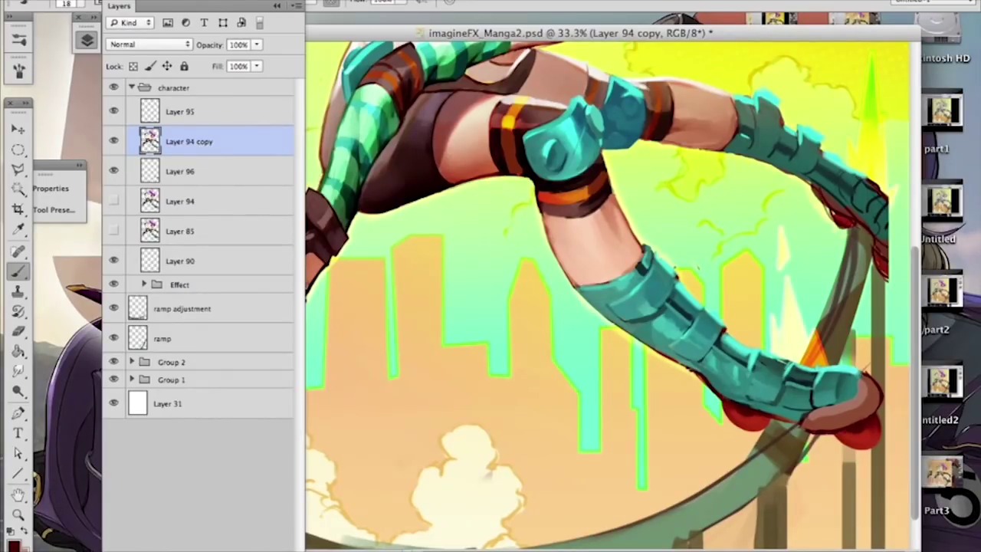
{"action": "key", "text": "super+minus"}
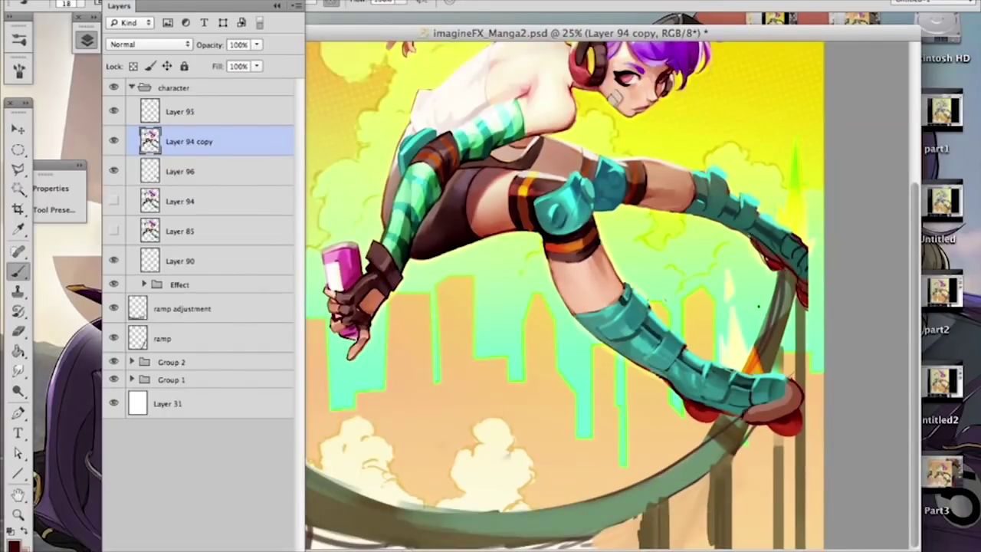
Step: Make Layer 96 active and enclose the front boot's toe wheel in an elliptical selection
{"action": "left_click", "coordinate": [168, 172]}
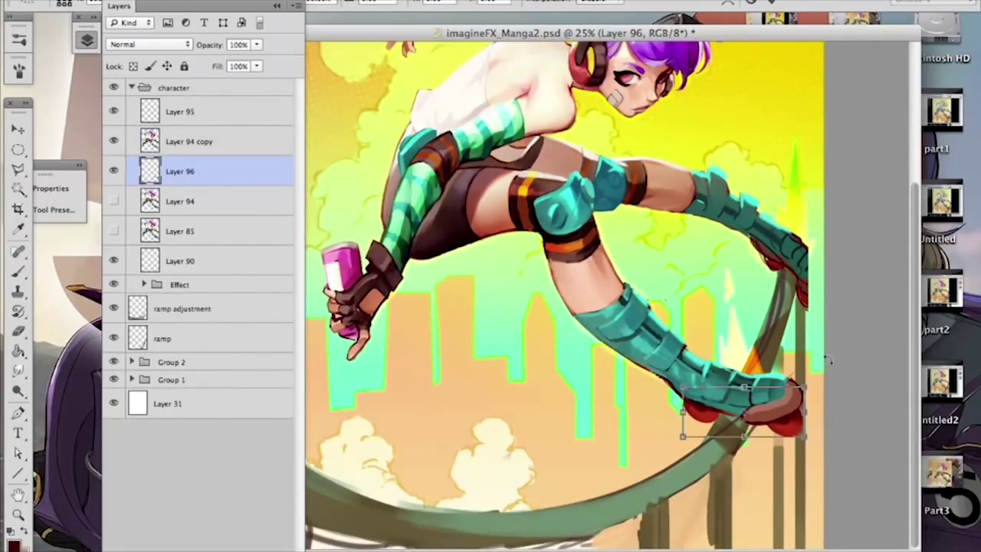
{"action": "key", "text": "b"}
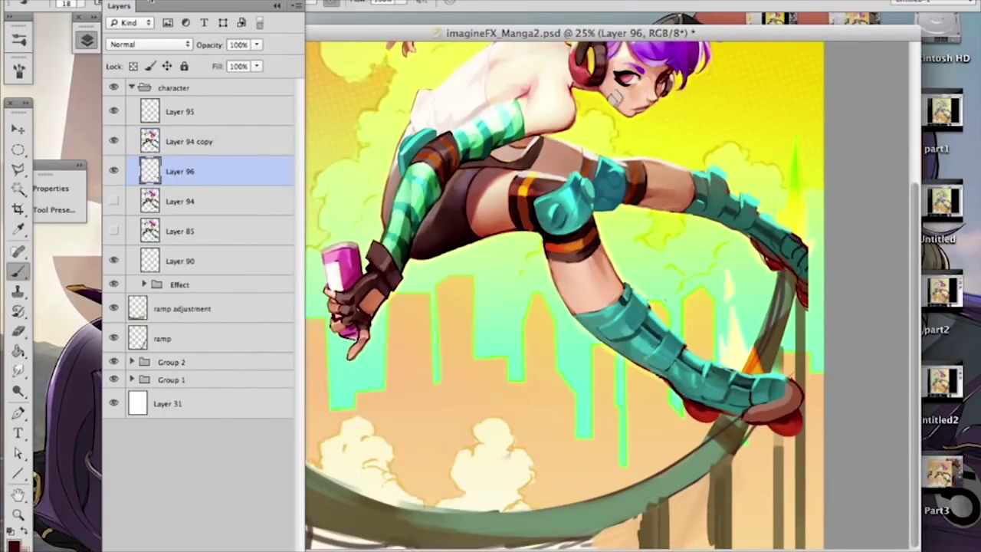
{"action": "left_click", "coordinate": [18, 150]}
{"action": "mouse_move", "coordinate": [830, 374]}
{"action": "left_mouse_down"}
{"action": "mouse_move", "coordinate": [759, 460]}
{"action": "mouse_move", "coordinate": [747, 458]}
{"action": "left_mouse_up"}
Step: Distort the selected toe wheel so its lower edge sits slightly higher under the boot, and apply the transformation
{"action": "left_click", "coordinate": [156, 1]}
{"action": "mouse_move", "coordinate": [277, 319]}
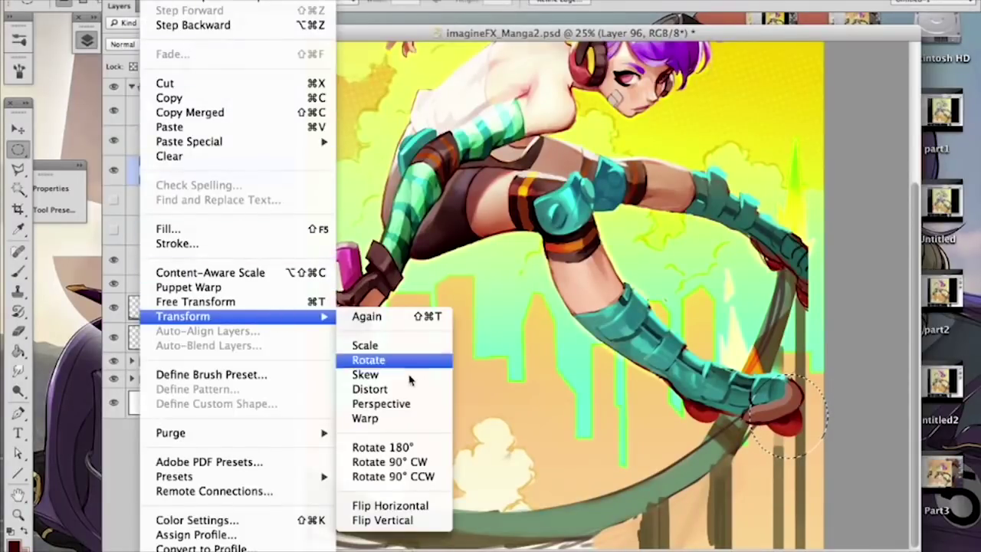
{"action": "left_click", "coordinate": [391, 392]}
{"action": "left_click_drag", "start_coordinate": [825, 373], "coordinate": [832, 368]}
{"action": "left_click_drag", "start_coordinate": [831, 458], "coordinate": [832, 443]}
{"action": "key", "text": "Return"}
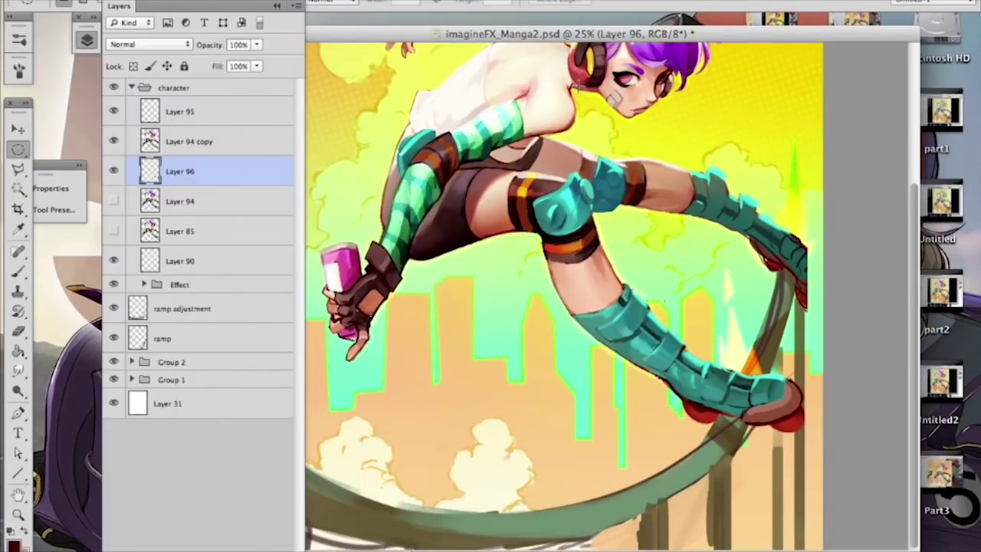
{"action": "key", "text": "b"}
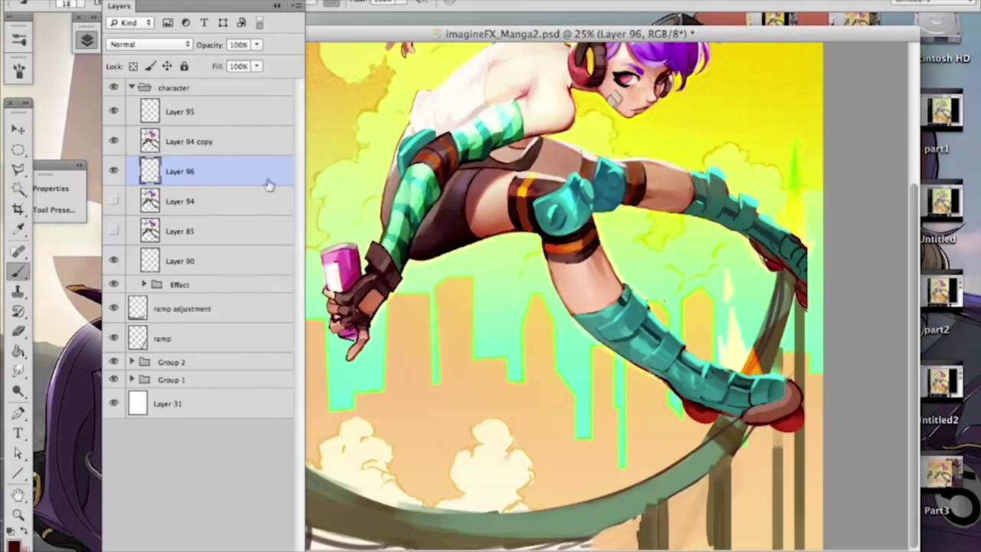
Step: On Layer 94 copy, touch up the front boot's toe in its sampled brown with a 26 px brush
{"action": "left_click", "coordinate": [258, 146]}
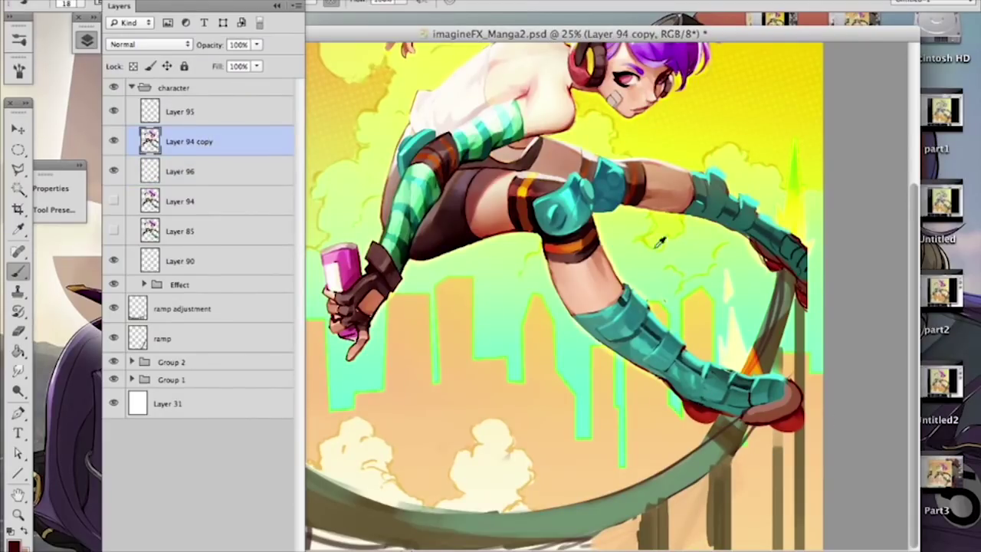
{"action": "left_click", "coordinate": [782, 401], "text": "alt"}
{"action": "right_click", "coordinate": [682, 393]}
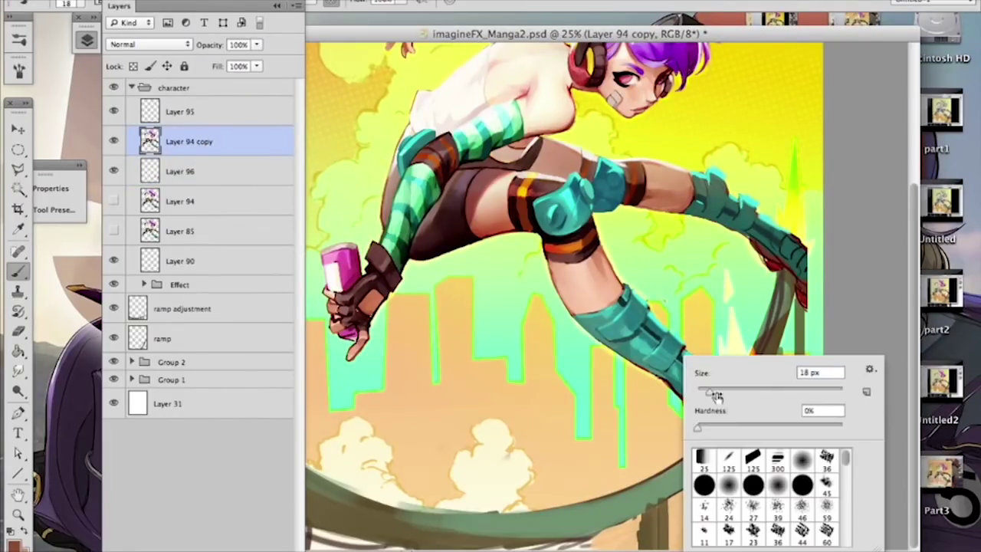
{"action": "left_click", "coordinate": [752, 460]}
{"action": "left_click", "coordinate": [716, 390]}
{"action": "left_click", "coordinate": [774, 36]}
{"action": "mouse_move", "coordinate": [785, 406]}
{"action": "left_mouse_down"}
{"action": "mouse_move", "coordinate": [801, 405]}
{"action": "mouse_move", "coordinate": [792, 412]}
{"action": "left_mouse_up"}
Step: Refine the front boot's sole and lowest armour plates on Layer 94 copy with dark red, brown and teal sampled from the boot
{"action": "left_click", "coordinate": [788, 414], "text": "alt"}
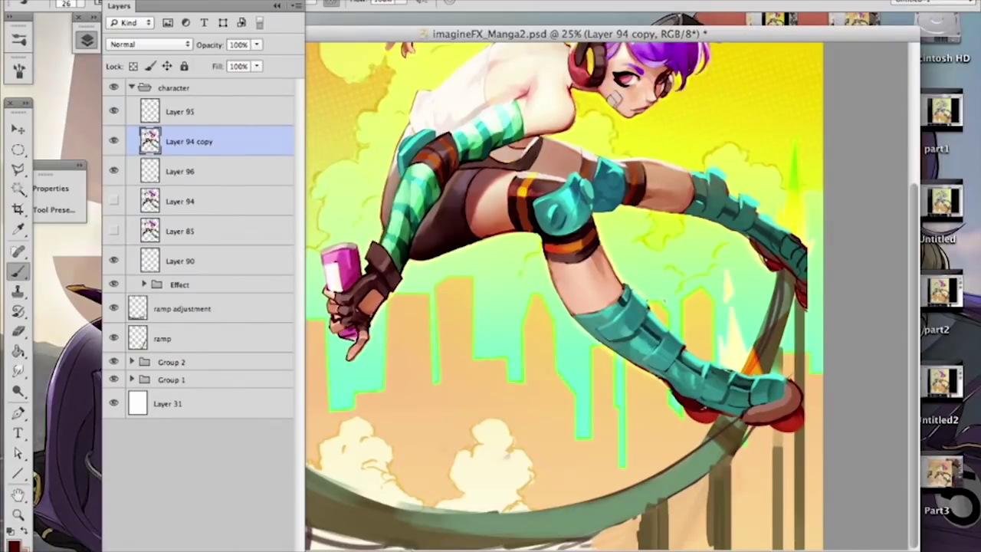
{"action": "left_click", "coordinate": [766, 411], "text": "alt"}
{"action": "left_click", "coordinate": [762, 400], "text": "alt"}
{"action": "left_click", "coordinate": [781, 385], "text": "alt"}
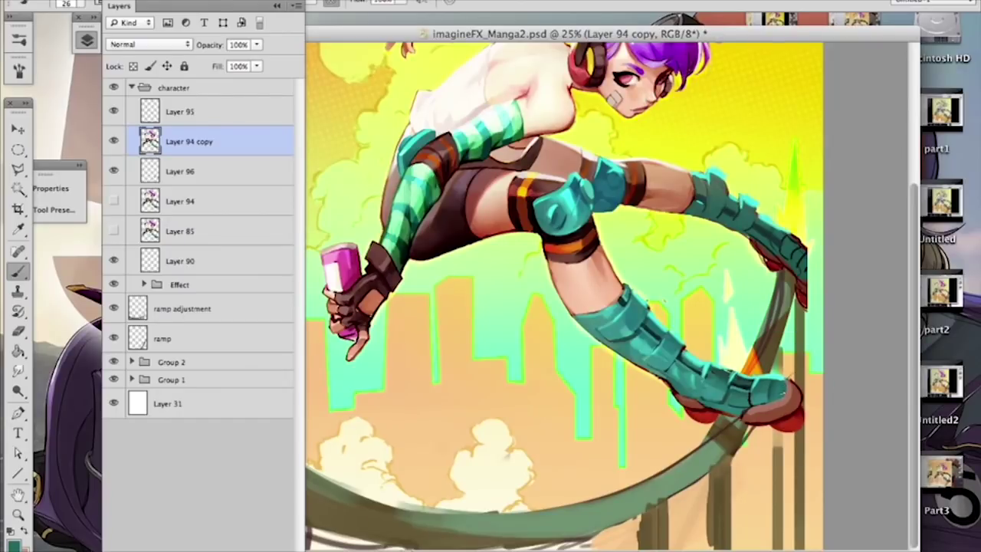
{"action": "left_click", "coordinate": [747, 407], "text": "alt"}
{"action": "left_click", "coordinate": [751, 379], "text": "alt"}
{"action": "left_click", "coordinate": [778, 397], "text": "alt"}
{"action": "left_click", "coordinate": [789, 414], "text": "alt"}
{"action": "mouse_move", "coordinate": [714, 419]}
{"action": "left_mouse_down"}
{"action": "mouse_move", "coordinate": [695, 412]}
{"action": "mouse_move", "coordinate": [742, 414]}
{"action": "left_mouse_up"}
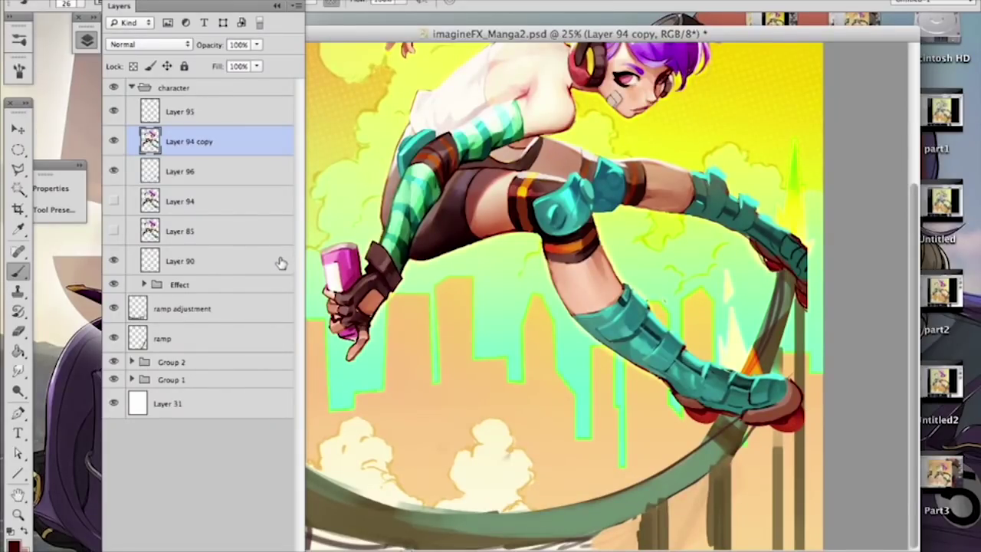
Step: Compare the ramp layer hidden and shown, and merge the ramp adjustment layer down into it
{"action": "left_click", "coordinate": [200, 310]}
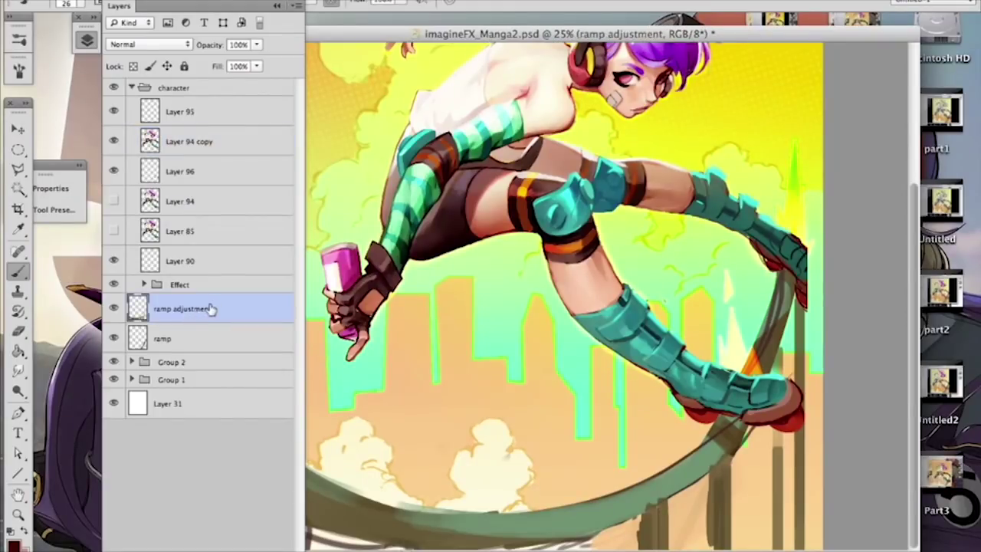
{"action": "left_click", "coordinate": [115, 339]}
{"action": "left_click", "coordinate": [115, 339]}
{"action": "right_click", "coordinate": [205, 309]}
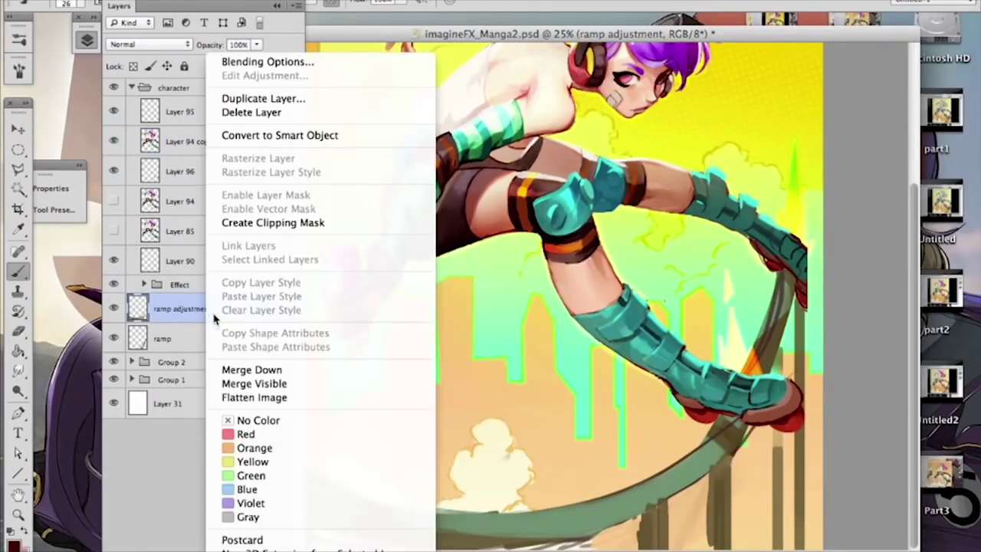
{"action": "left_click", "coordinate": [245, 369]}
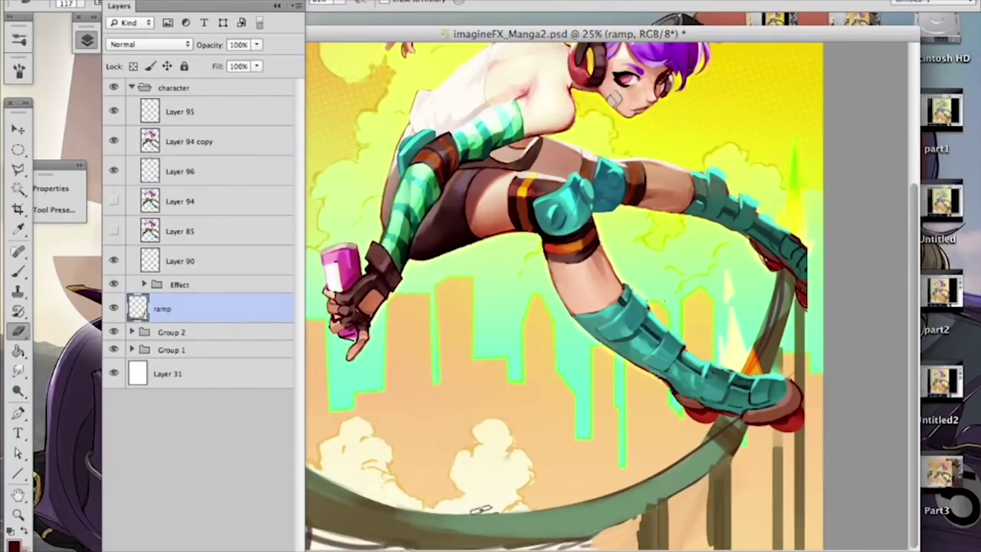
Step: Erase the stray sketch lines beneath the curved rail on the ramp layer with a 45 px eraser
{"action": "left_click_drag", "start_coordinate": [595, 35], "coordinate": [648, 16]}
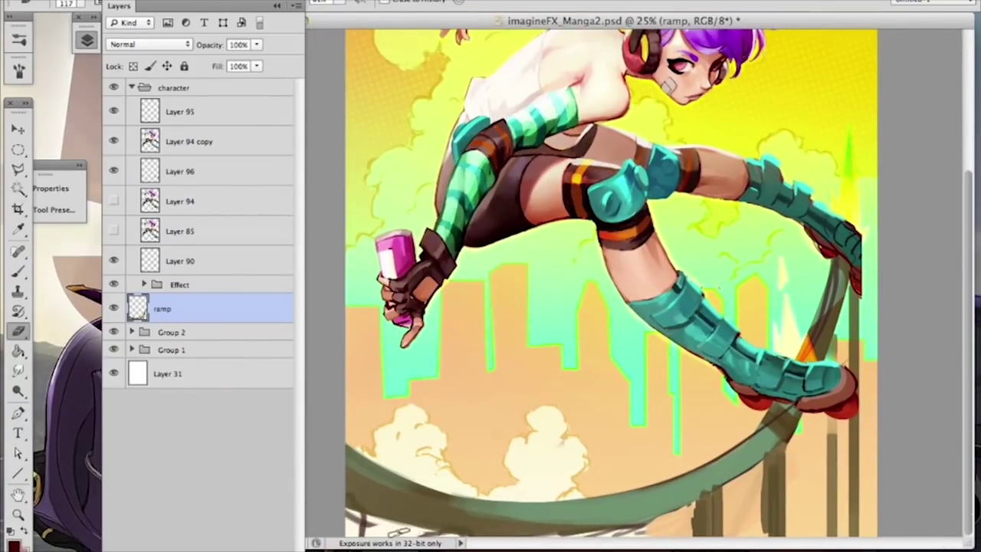
{"action": "right_click", "coordinate": [514, 349]}
{"action": "left_click", "coordinate": [557, 382]}
{"action": "left_click", "coordinate": [376, 524]}
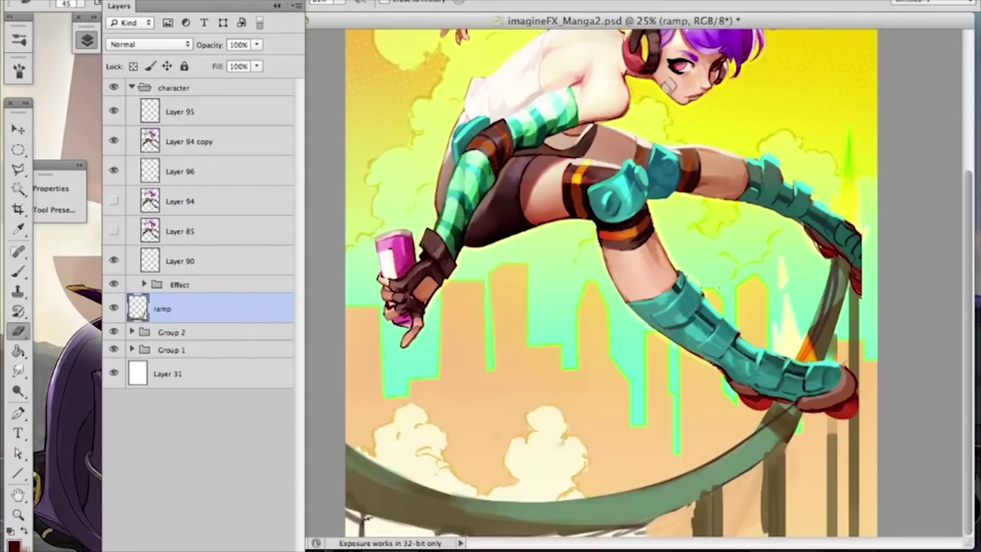
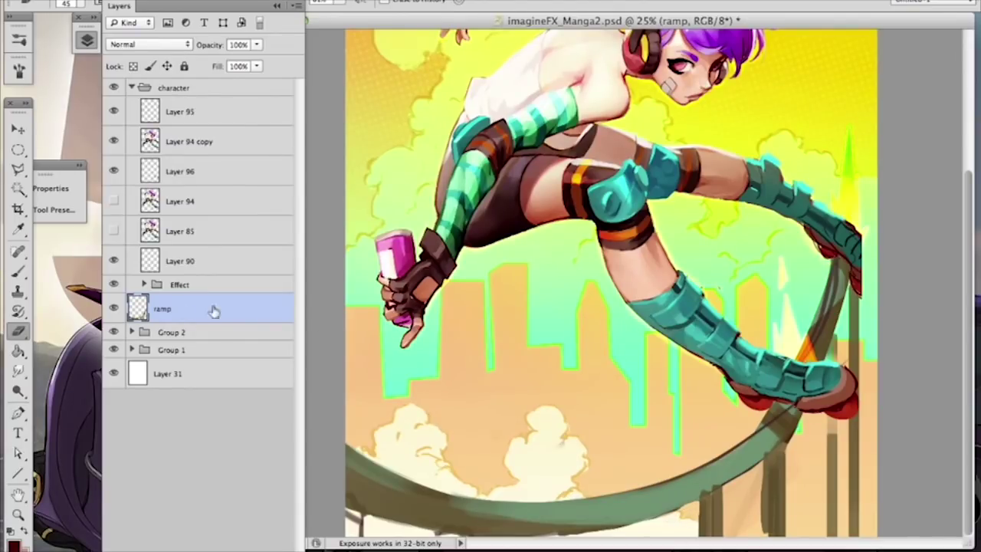
Step: Load the ramp layer's painted area as a selection and set up a 129 px brush with a colour sampled from the rail
{"action": "left_click", "coordinate": [114, 308]}
{"action": "left_click", "coordinate": [113, 308]}
{"action": "left_click", "coordinate": [136, 308], "text": "super"}
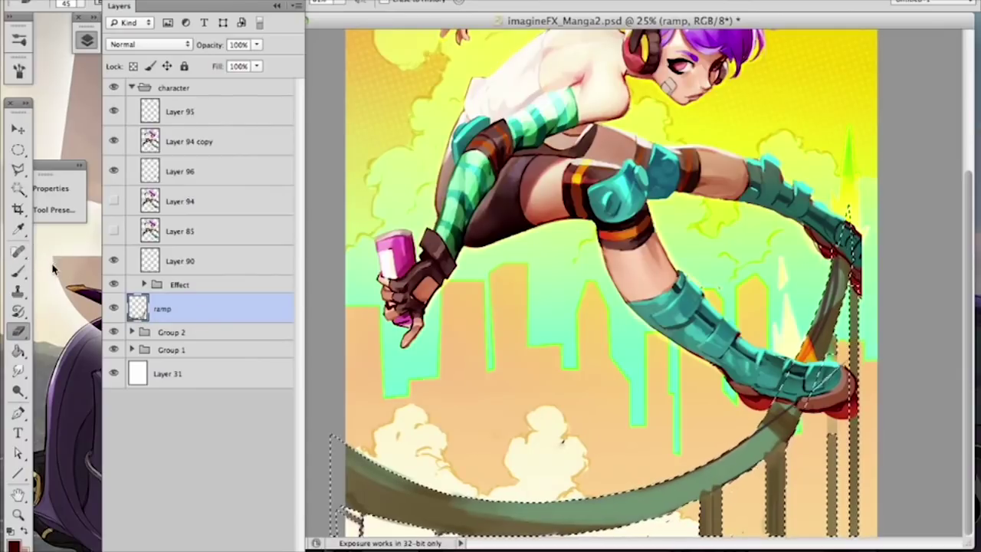
{"action": "left_click", "coordinate": [20, 273]}
{"action": "left_click", "coordinate": [452, 520], "text": "alt"}
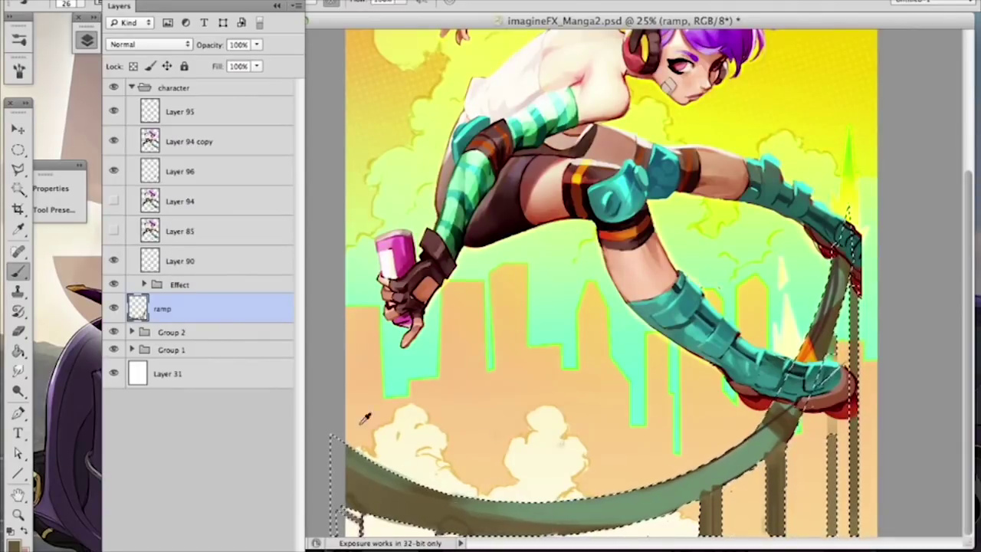
{"action": "right_click", "coordinate": [404, 466]}
{"action": "left_click_drag", "start_coordinate": [469, 425], "coordinate": [520, 423]}
{"action": "key", "text": "Return"}
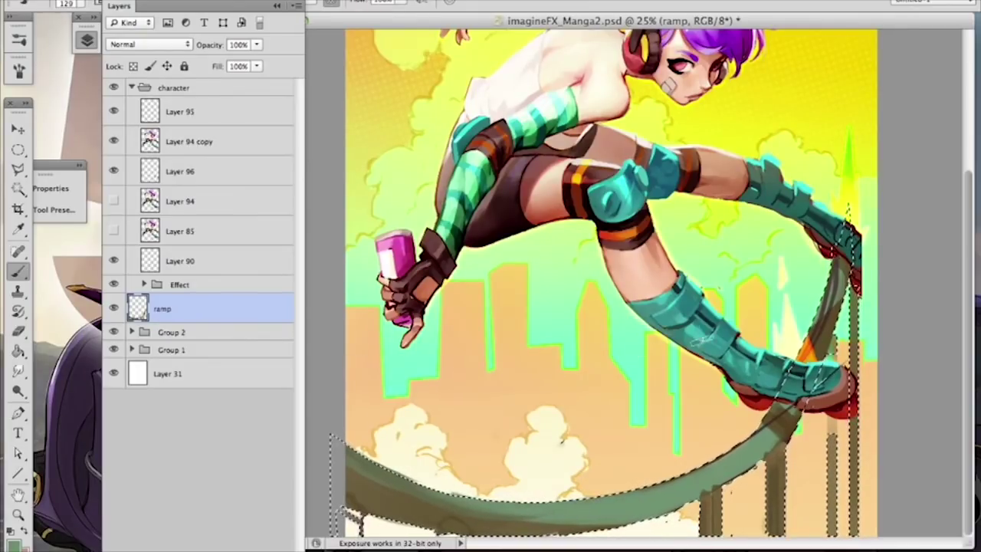
Step: Repaint the selected rail around and above the front boot with sampled green and brown, and clear the selection
{"action": "left_click", "coordinate": [784, 413], "text": "alt"}
{"action": "key", "text": "x"}
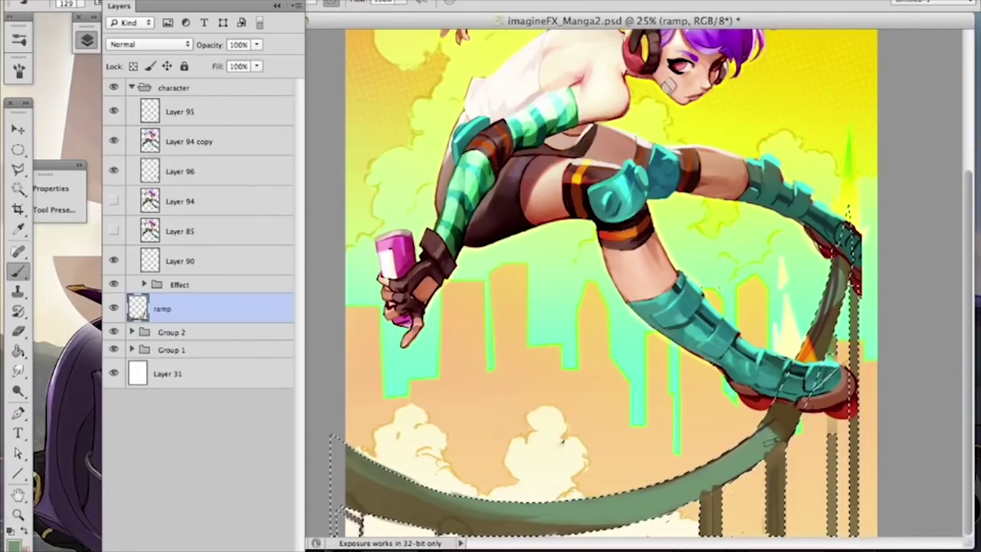
{"action": "key", "text": "x"}
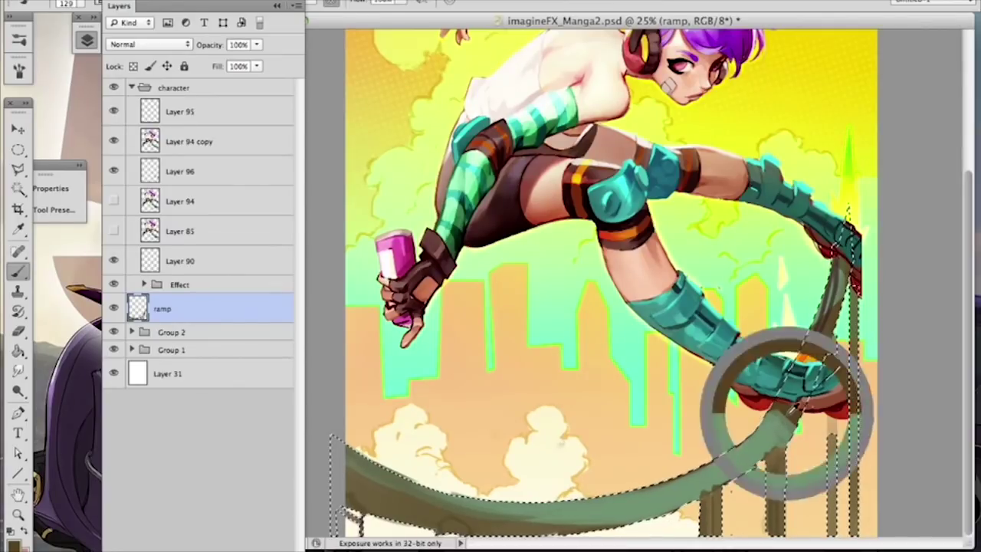
{"action": "key", "text": "x"}
{"action": "key", "text": "x"}
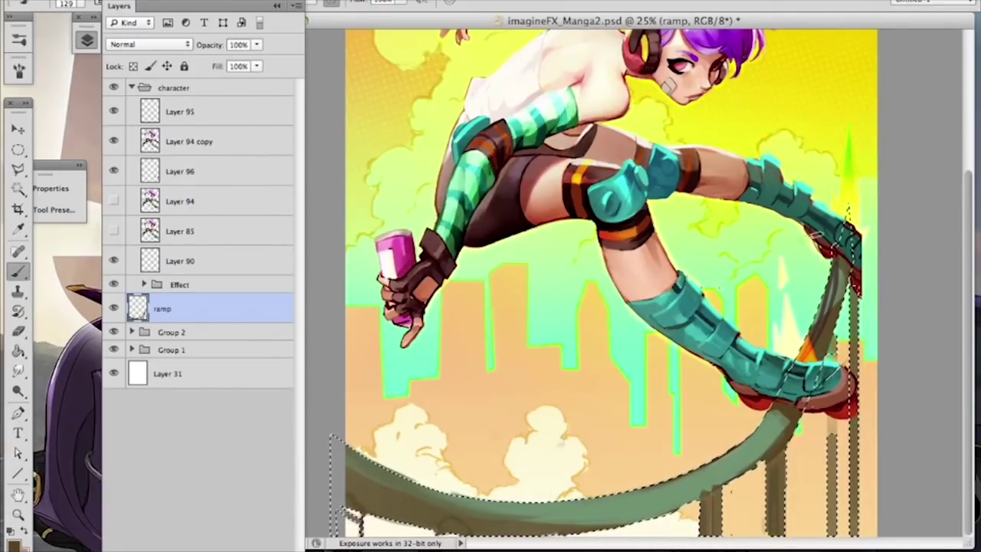
{"action": "key", "text": "x"}
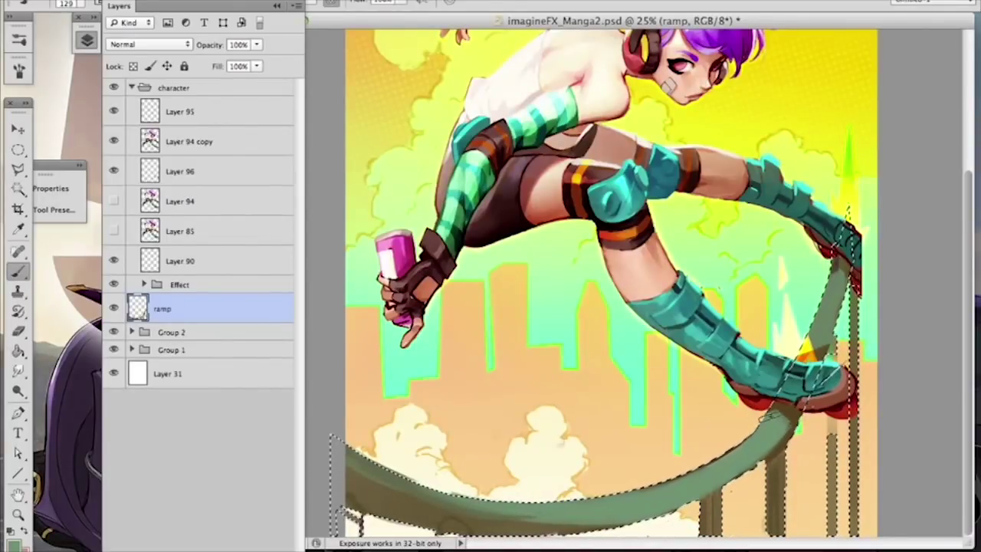
{"action": "left_click", "coordinate": [794, 414], "text": "alt"}
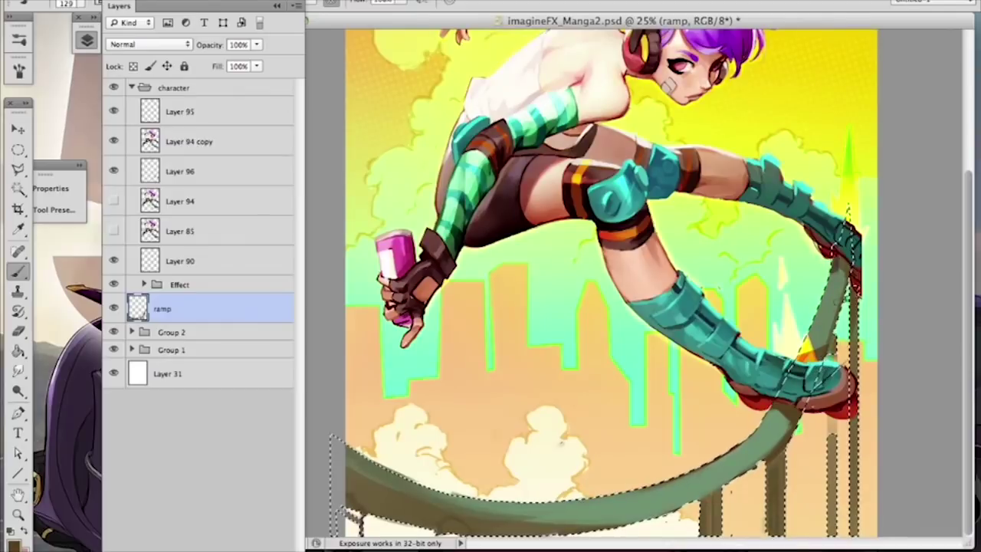
{"action": "key", "text": "ctrl+d"}
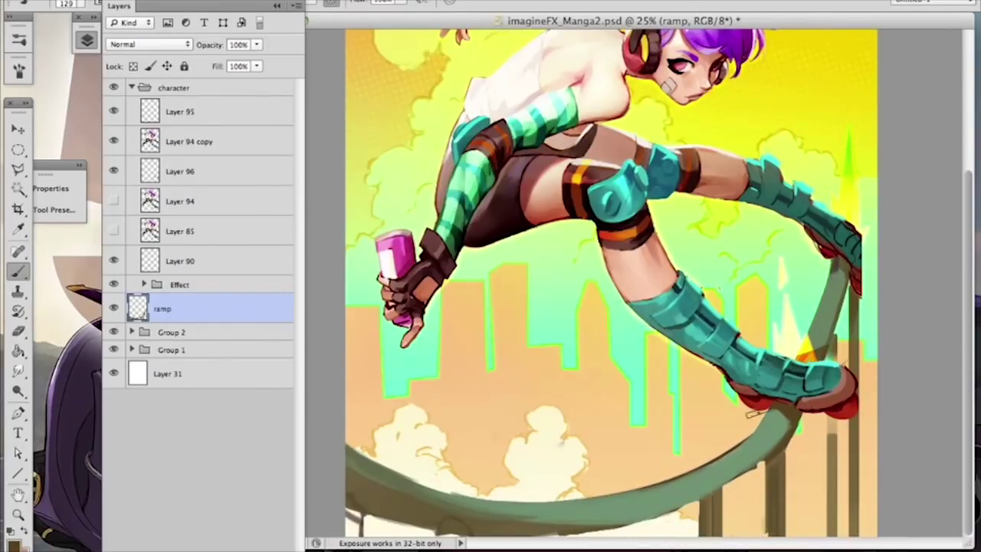
Step: Paint the rail's underside near the front boot's support post with a 56 px brush and colour sampled from the ramp
{"action": "left_click", "coordinate": [699, 470], "text": "alt"}
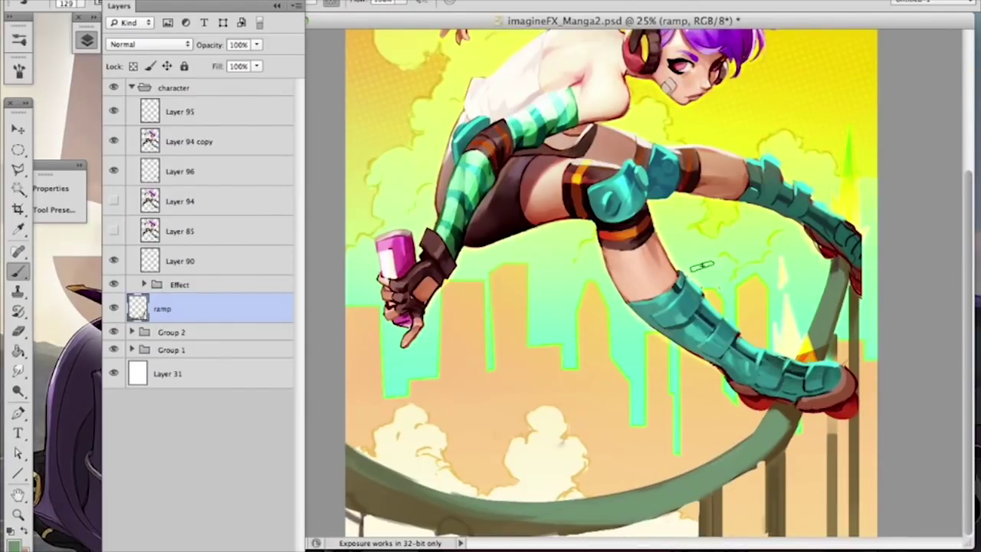
{"action": "key", "text": "ctrl+minus"}
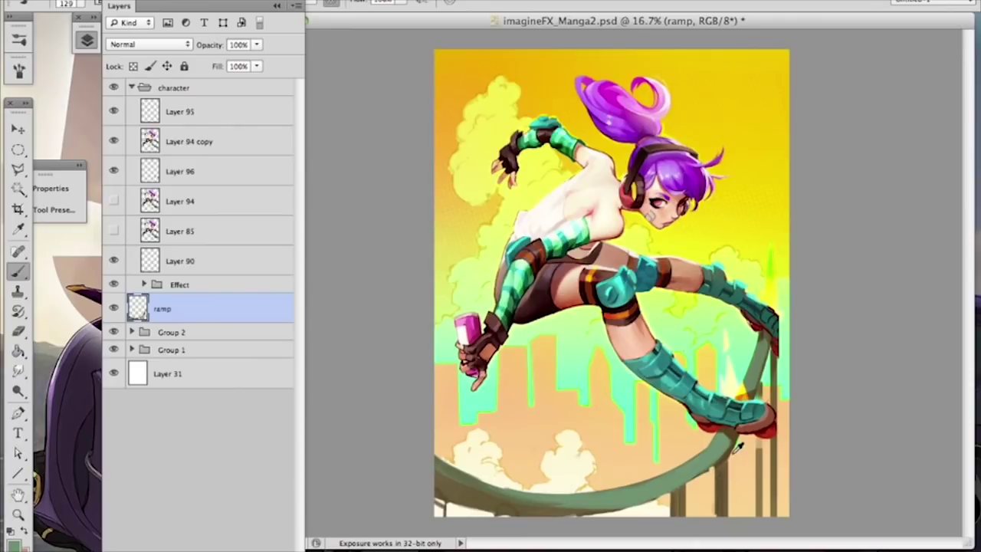
{"action": "left_click", "coordinate": [721, 457], "text": "alt"}
{"action": "right_click", "coordinate": [741, 426]}
{"action": "left_click", "coordinate": [801, 418]}
{"action": "mouse_move", "coordinate": [719, 462]}
{"action": "left_mouse_down"}
{"action": "mouse_move", "coordinate": [710, 468]}
{"action": "mouse_move", "coordinate": [719, 433]}
{"action": "mouse_move", "coordinate": [685, 461]}
{"action": "mouse_move", "coordinate": [712, 446]}
{"action": "left_mouse_up"}
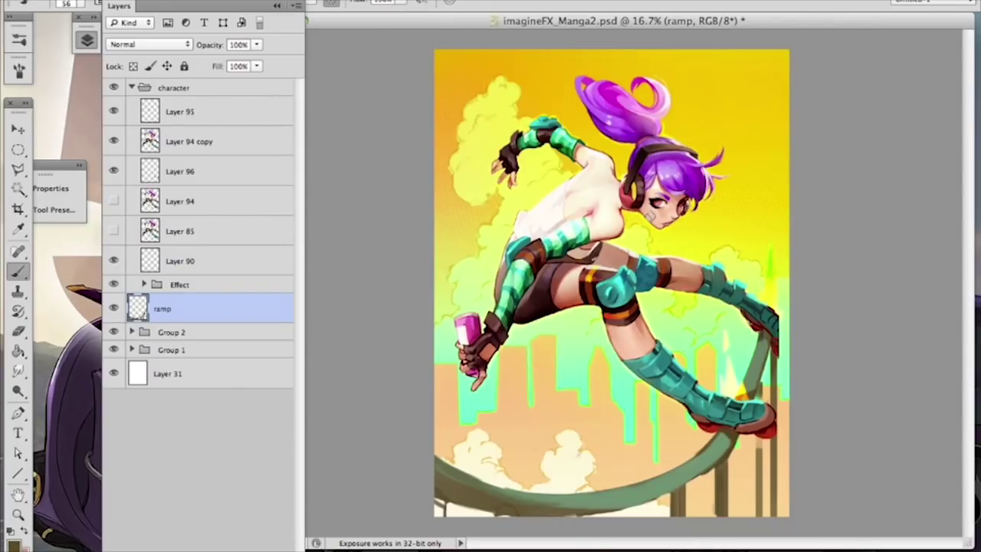
Step: Erase rough paint along the rail's edges near the support post below the front boot
{"action": "key", "text": "e"}
{"action": "left_click_drag", "start_coordinate": [709, 440], "coordinate": [686, 454]}
{"action": "key", "text": "b"}
{"action": "key", "text": "e"}
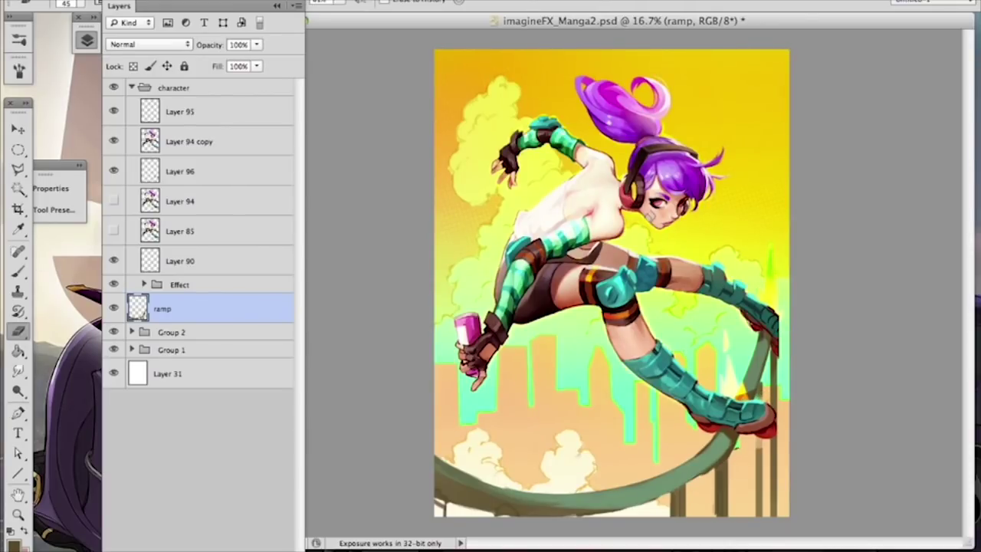
{"action": "left_click_drag", "start_coordinate": [726, 457], "coordinate": [718, 461]}
{"action": "key", "text": "b"}
Step: Paint the rail's continuation behind the rear boot up to the canvas edge in brown and trim its outline with the eraser
{"action": "left_click_drag", "start_coordinate": [756, 395], "coordinate": [770, 349]}
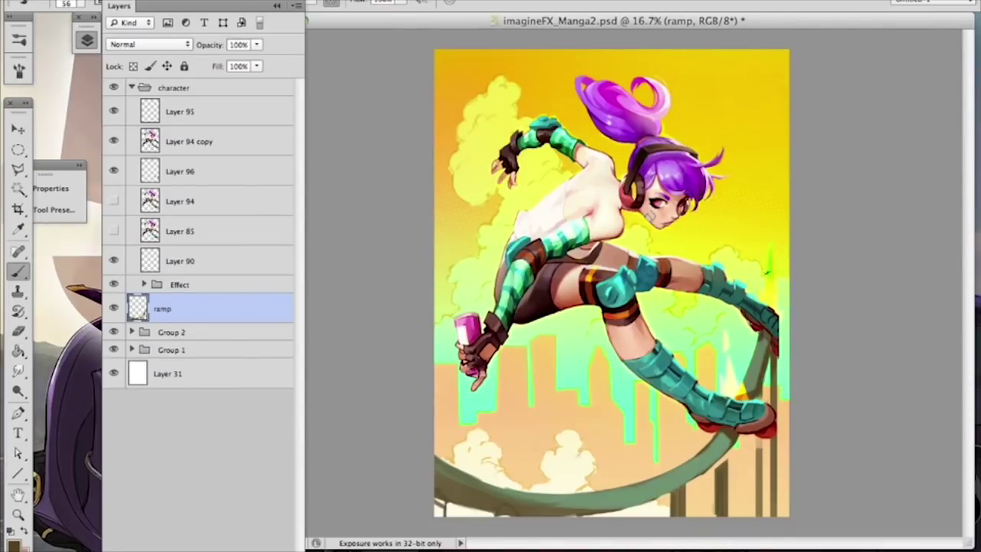
{"action": "left_click_drag", "start_coordinate": [782, 275], "coordinate": [737, 394]}
{"action": "left_click_drag", "start_coordinate": [787, 243], "coordinate": [778, 306]}
{"action": "left_click_drag", "start_coordinate": [786, 270], "coordinate": [776, 327]}
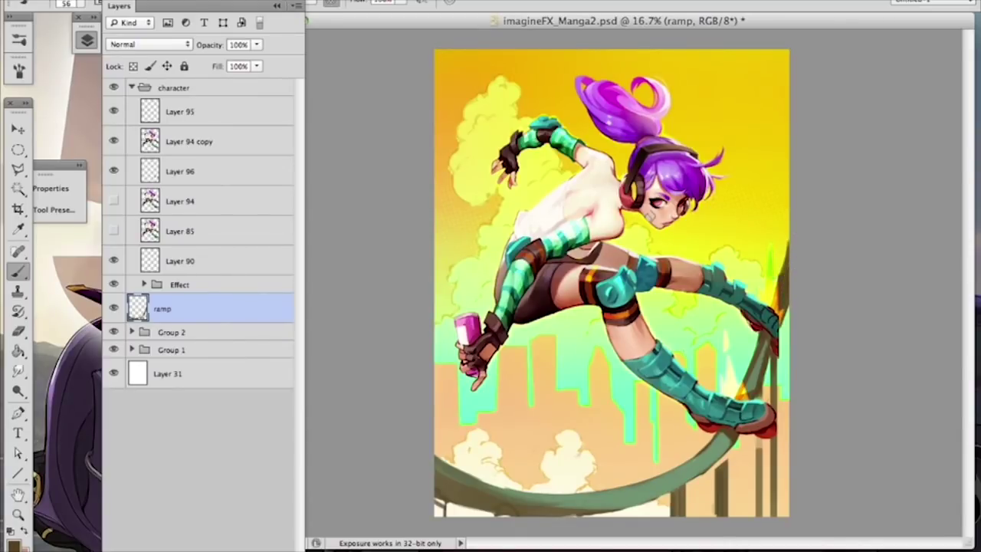
{"action": "key", "text": "e"}
{"action": "left_click_drag", "start_coordinate": [787, 292], "coordinate": [783, 323]}
{"action": "left_click_drag", "start_coordinate": [786, 240], "coordinate": [781, 280]}
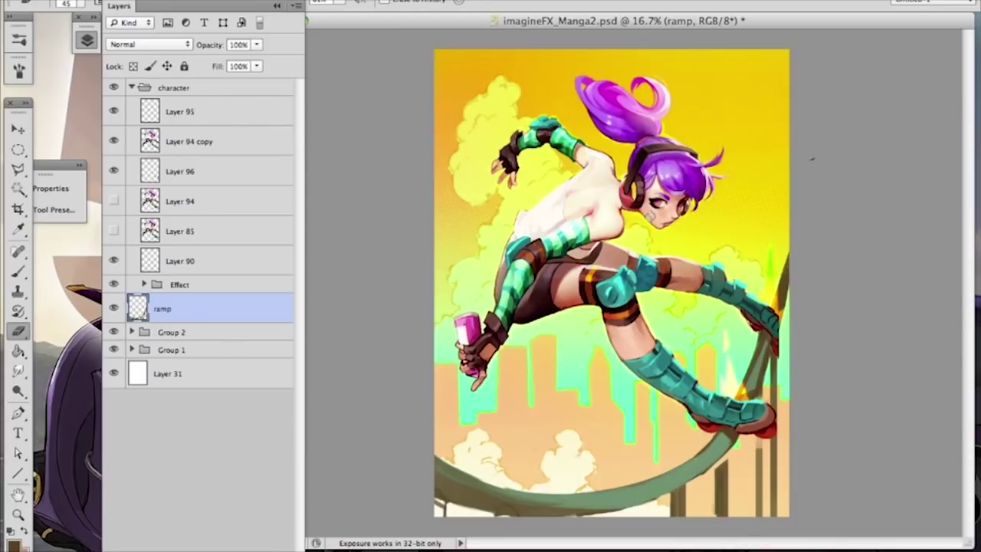
Step: Paint the support posts beneath the ramp's curved rail green, using the 56 px brush and colour sampled from the rail
{"action": "key", "text": "b"}
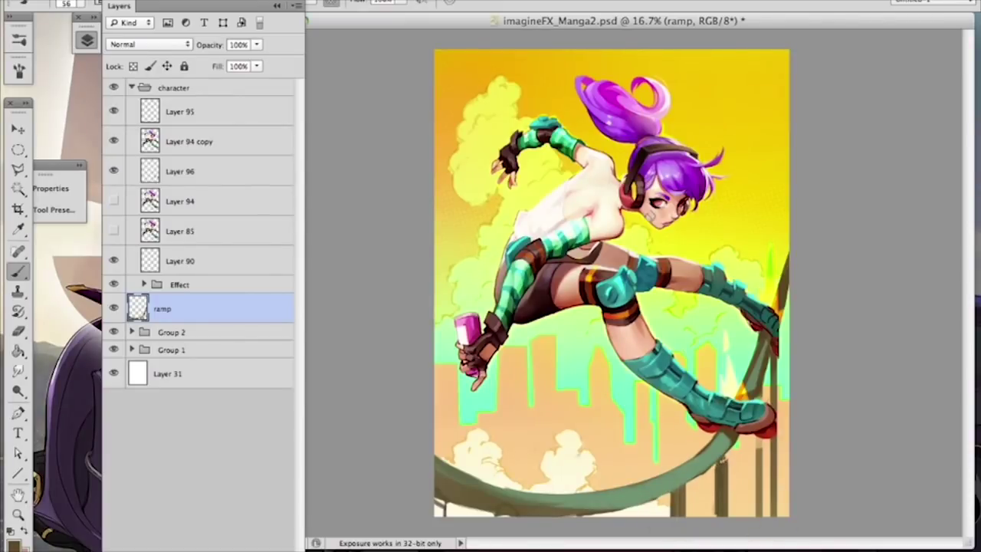
{"action": "left_click", "coordinate": [716, 453], "text": "alt"}
{"action": "left_click_drag", "start_coordinate": [720, 473], "coordinate": [719, 515]}
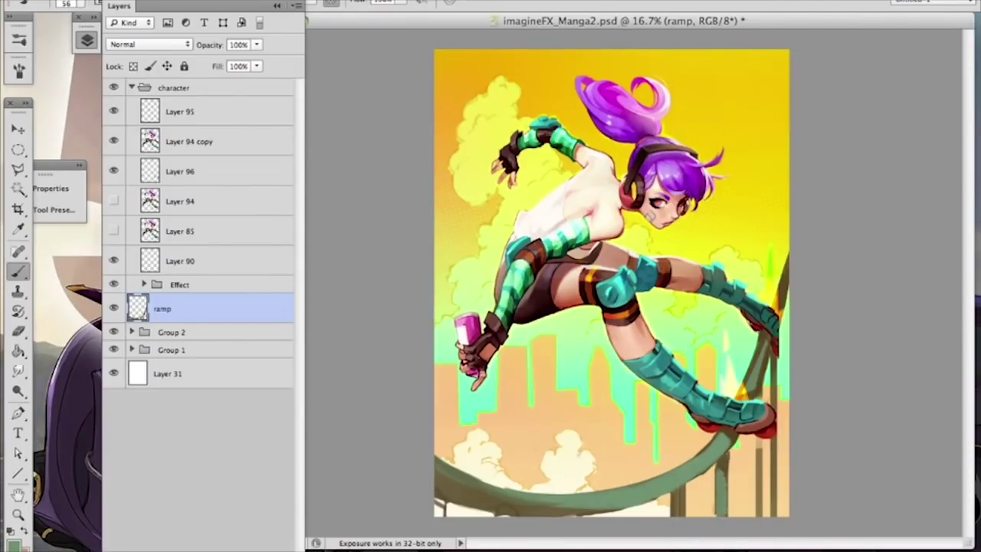
{"action": "left_click_drag", "start_coordinate": [674, 510], "coordinate": [675, 496]}
Step: Paint the shaded underside of the curved rail along the canvas's lower edge with sampled brown
{"action": "left_click", "coordinate": [731, 459], "text": "alt"}
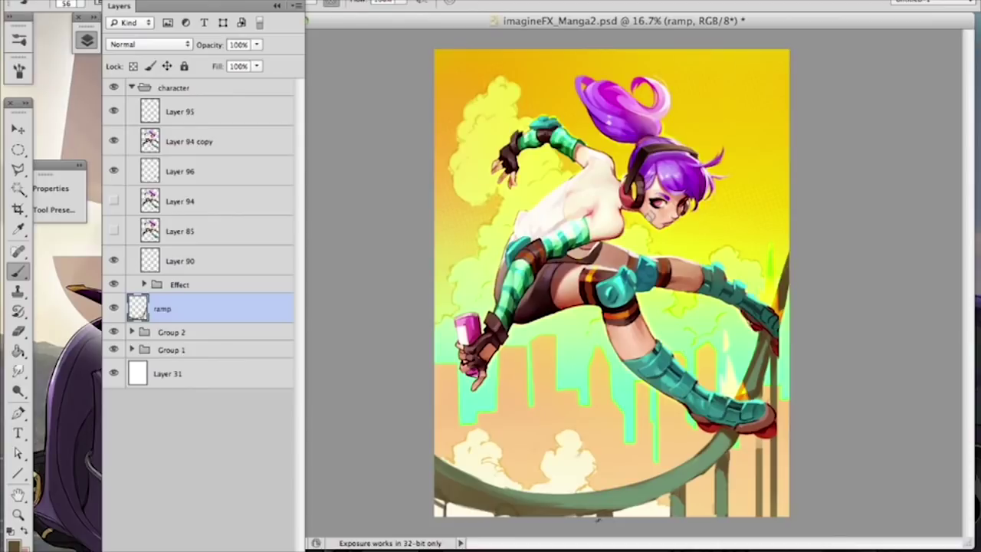
{"action": "left_click", "coordinate": [676, 491], "text": "alt"}
{"action": "left_click", "coordinate": [532, 500], "text": "alt"}
{"action": "left_click_drag", "start_coordinate": [600, 512], "coordinate": [610, 512]}
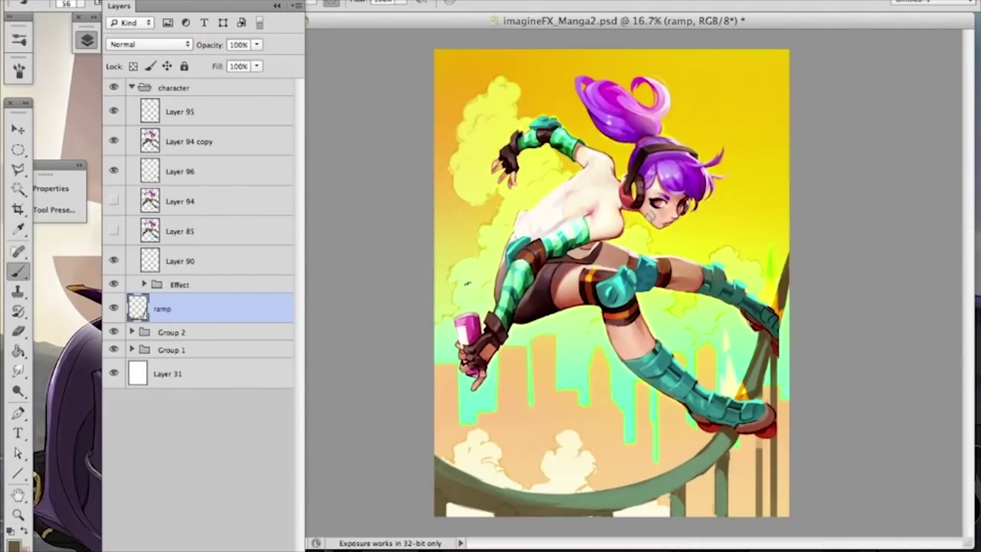
Step: Add a new empty layer above Layer 95 in the character group
{"action": "left_click", "coordinate": [113, 308]}
{"action": "left_click", "coordinate": [184, 112]}
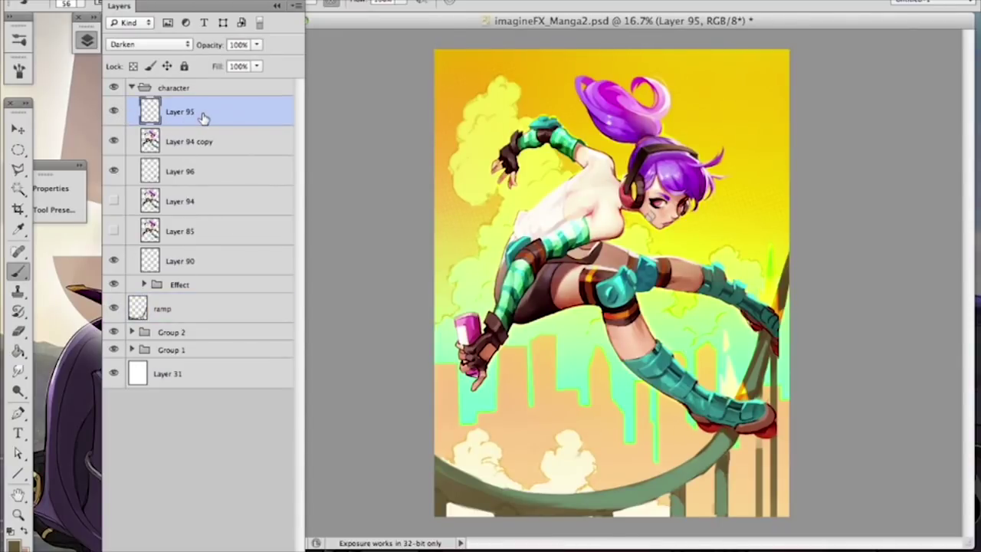
{"action": "left_click", "coordinate": [152, 150]}
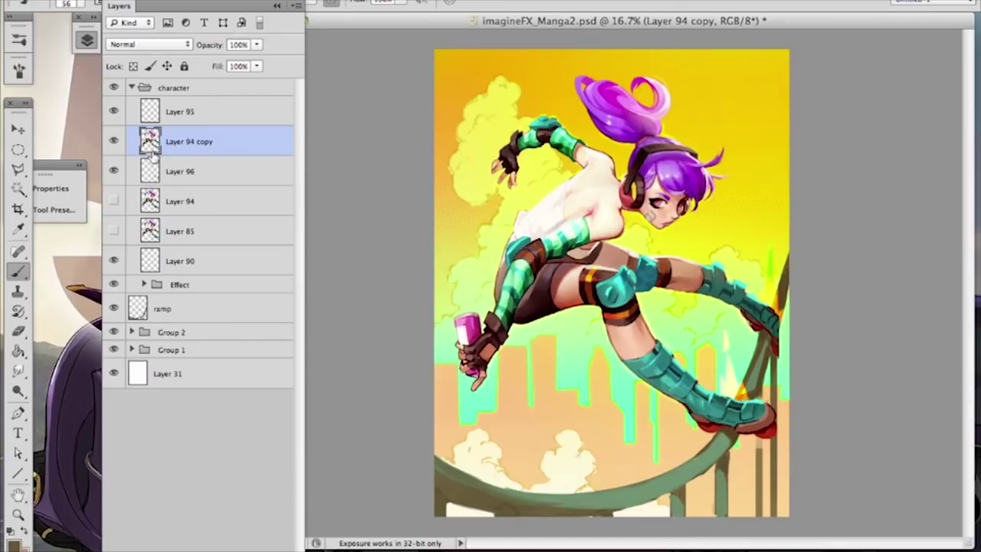
{"action": "left_click", "coordinate": [150, 146], "text": "super"}
{"action": "key", "text": "super+d"}
{"action": "left_click", "coordinate": [152, 120]}
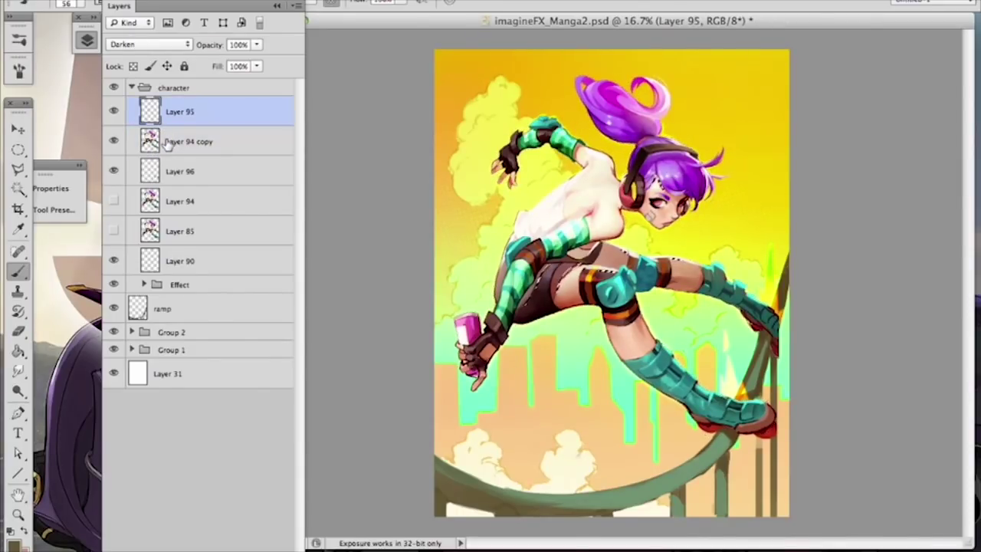
{"action": "key", "text": "super+shift+alt+n"}
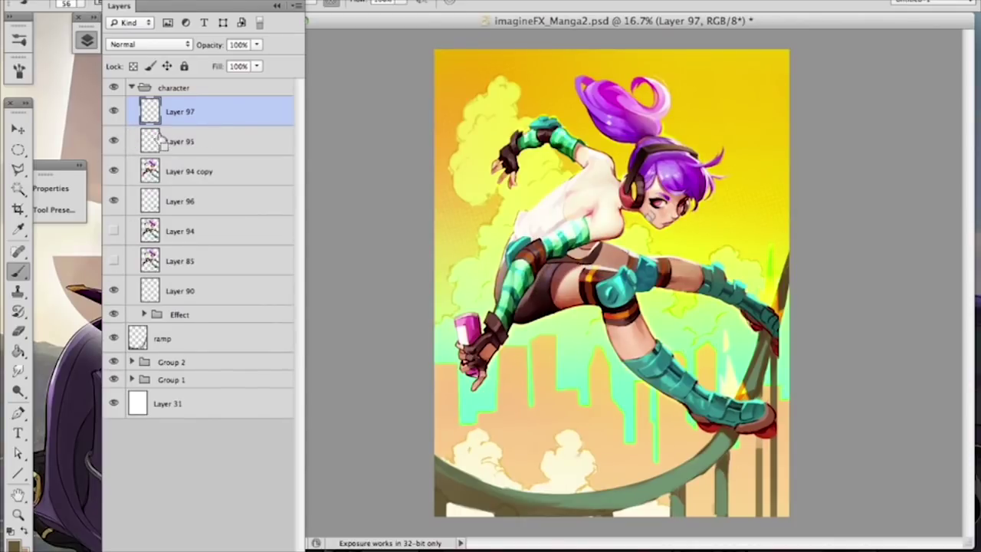
{"action": "key", "text": "super+shift+s"}
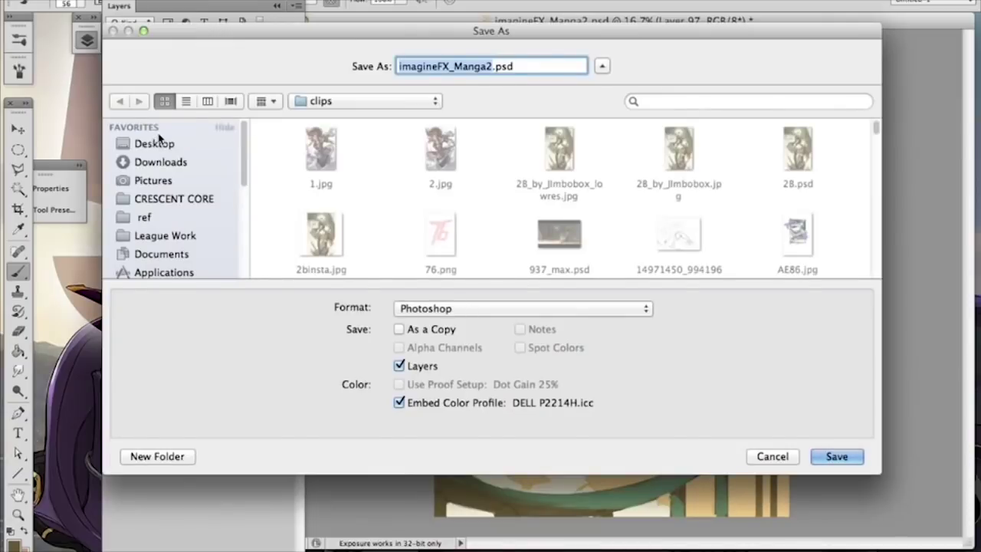
{"action": "left_click", "coordinate": [789, 456]}
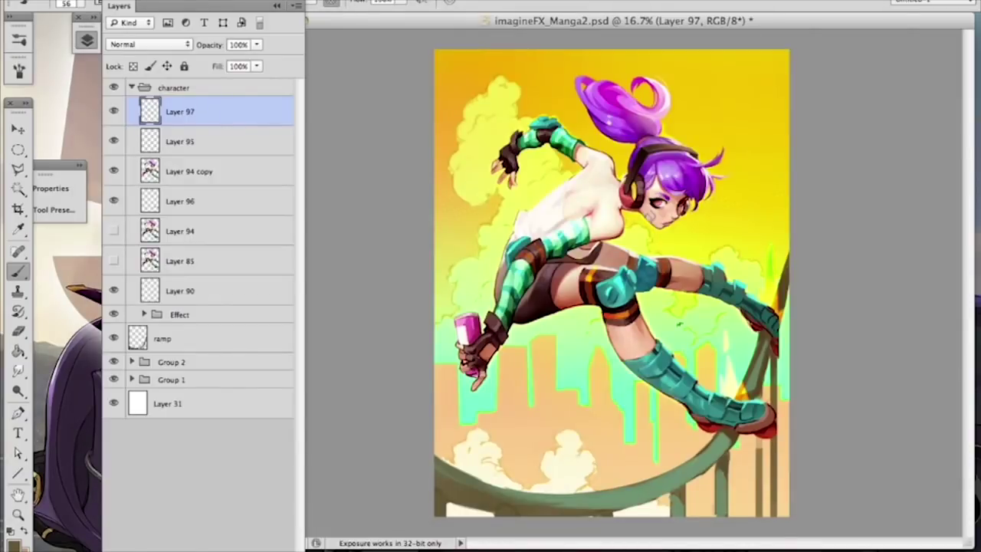
{"action": "left_click", "coordinate": [116, 112]}
{"action": "left_click", "coordinate": [117, 112]}
{"action": "key", "text": "alt+shift+super+n"}
{"action": "key", "text": "super+z"}
{"action": "left_click", "coordinate": [154, 176], "text": "super"}
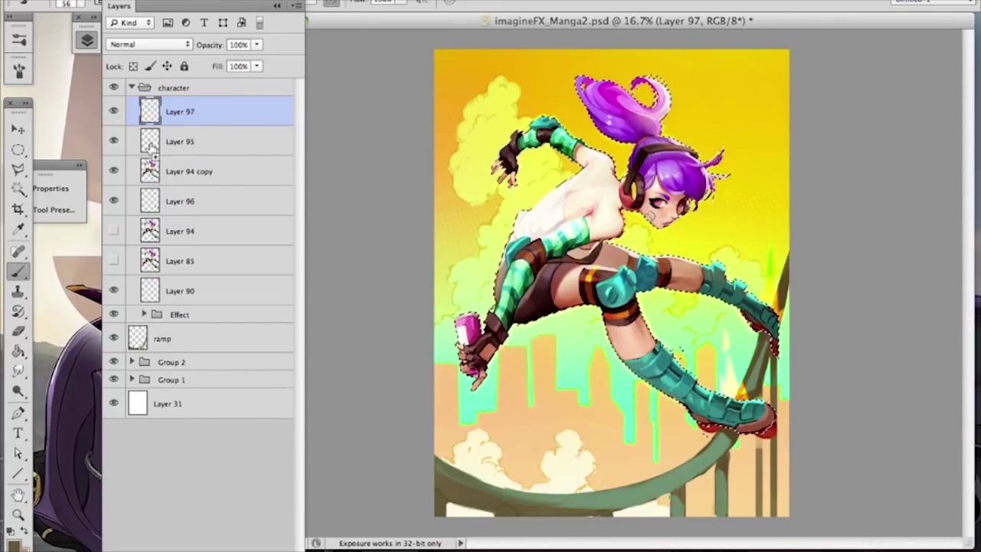
{"action": "left_click", "coordinate": [114, 112]}
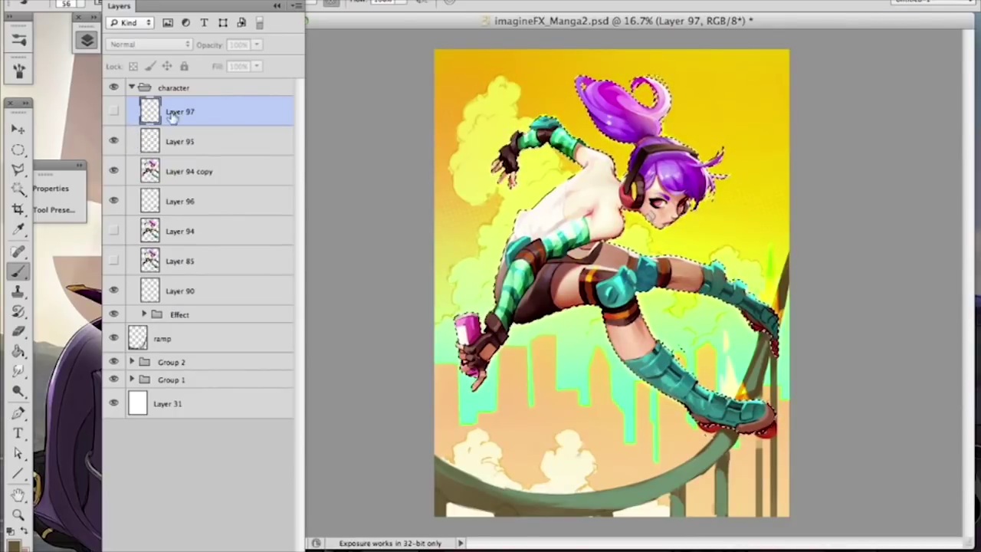
{"action": "left_click", "coordinate": [113, 111]}
{"action": "left_click", "coordinate": [114, 113]}
{"action": "left_click", "coordinate": [116, 114]}
{"action": "left_click_drag", "start_coordinate": [208, 110], "coordinate": [283, 544]}
{"action": "key", "text": "super+z"}
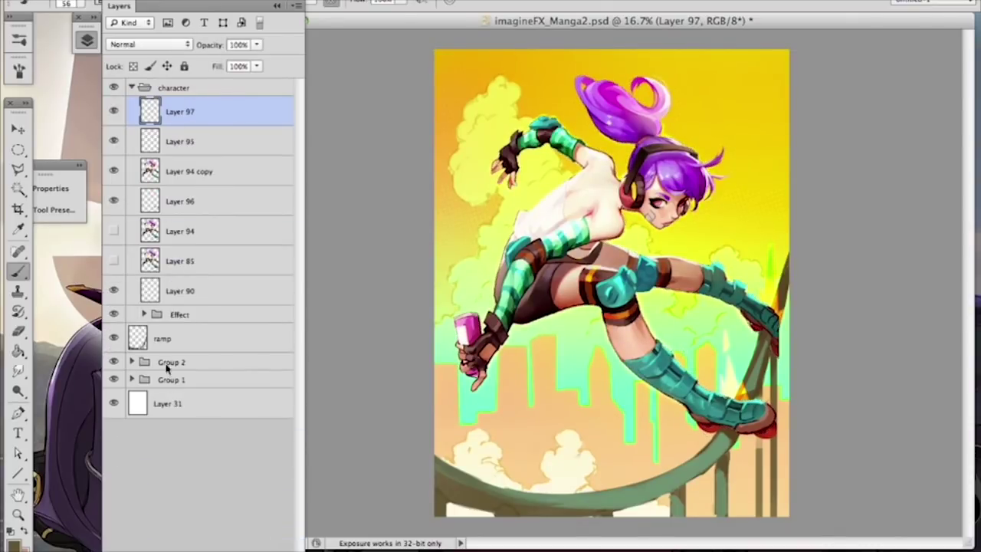
Step: Touch up the light edge along the top of the rear thigh on Layer 97 with a 16 px brush and sampled colours
{"action": "key", "text": "super+equal"}
{"action": "key", "text": "super+equal"}
{"action": "key", "text": "super+equal"}
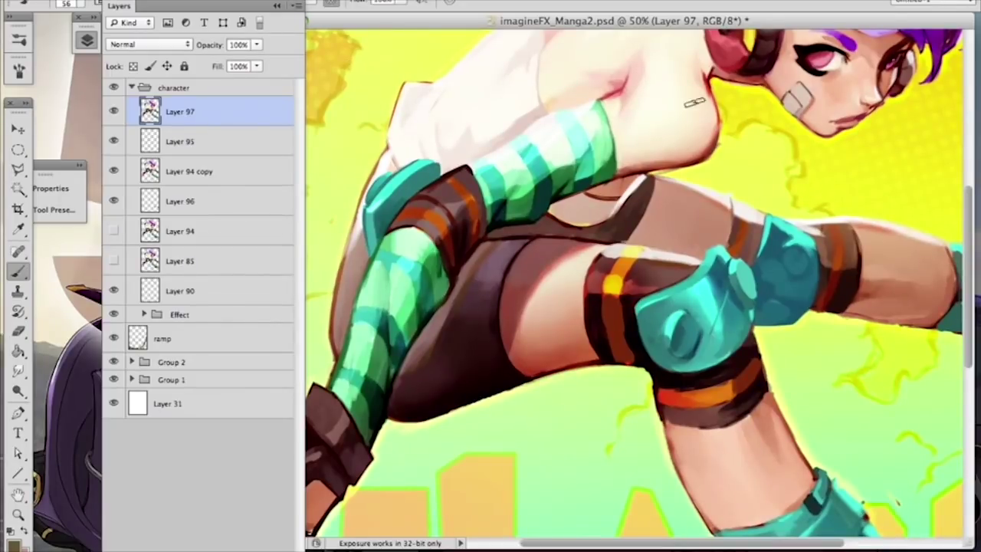
{"action": "left_click", "coordinate": [636, 184], "text": "alt"}
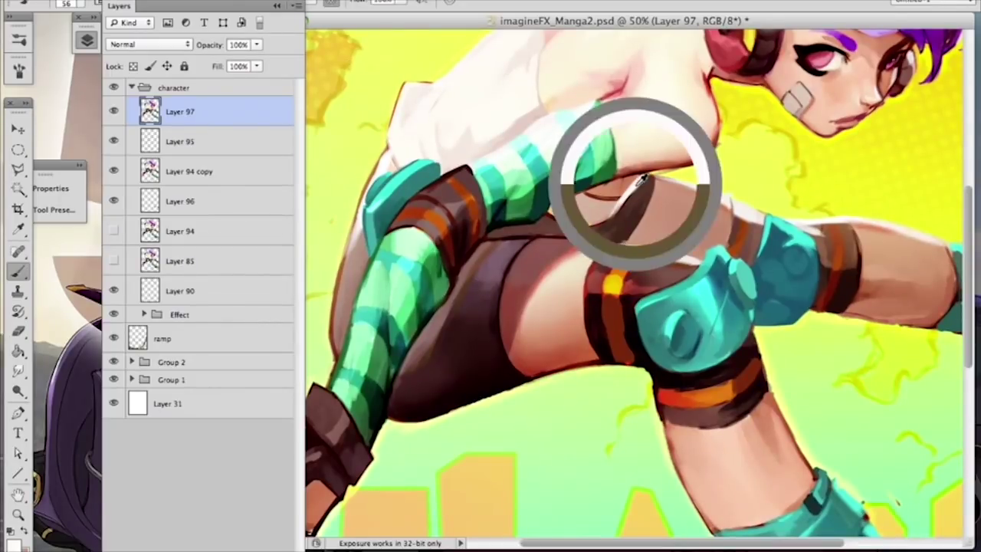
{"action": "right_click", "coordinate": [668, 171]}
{"action": "left_click", "coordinate": [695, 205]}
{"action": "key", "text": "Return"}
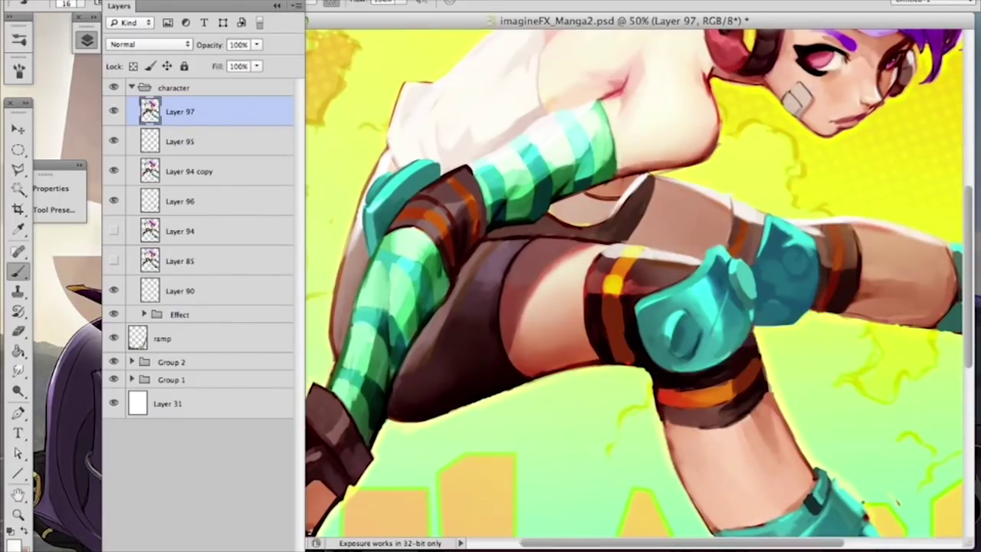
{"action": "left_click", "coordinate": [609, 190], "text": "alt"}
{"action": "key", "text": "e"}
Step: Hide Layer 95, Layer 94 copy and Layer 96, keeping Layer 97 visible
{"action": "left_click", "coordinate": [114, 141]}
{"action": "left_click", "coordinate": [113, 171]}
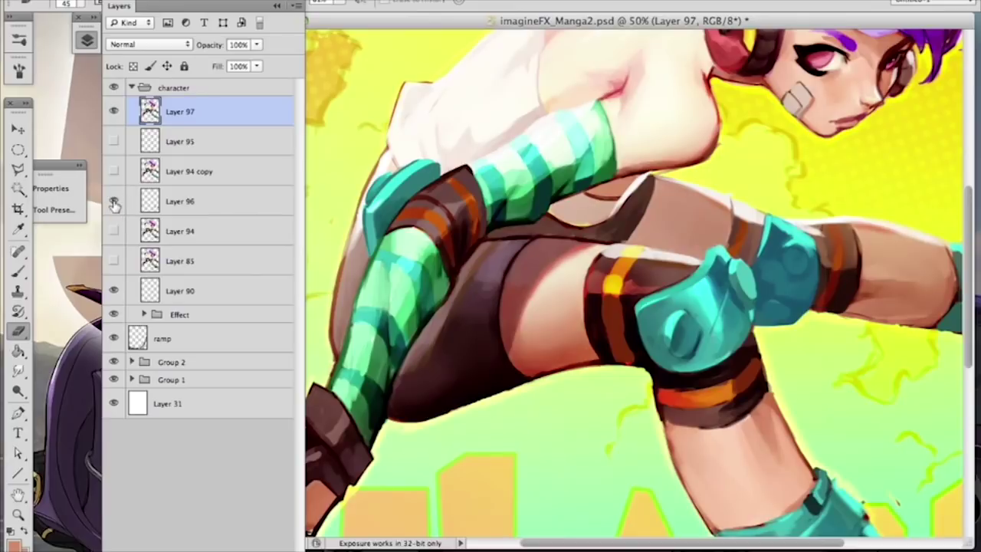
{"action": "left_click", "coordinate": [113, 229]}
{"action": "left_click", "coordinate": [113, 201]}
{"action": "left_click", "coordinate": [114, 112]}
{"action": "left_click", "coordinate": [114, 115]}
Step: Rename Layer 90 as "character lineout" and make Layer 97 active again
{"action": "double_click", "coordinate": [174, 290]}
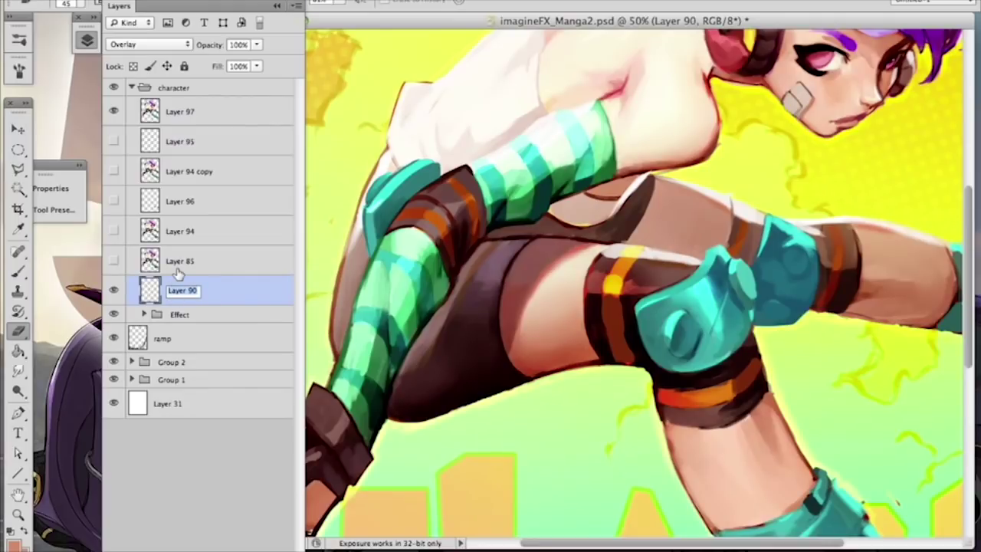
{"action": "type", "text": "character lineout"}
{"action": "key", "text": "Return"}
{"action": "left_click", "coordinate": [245, 95]}
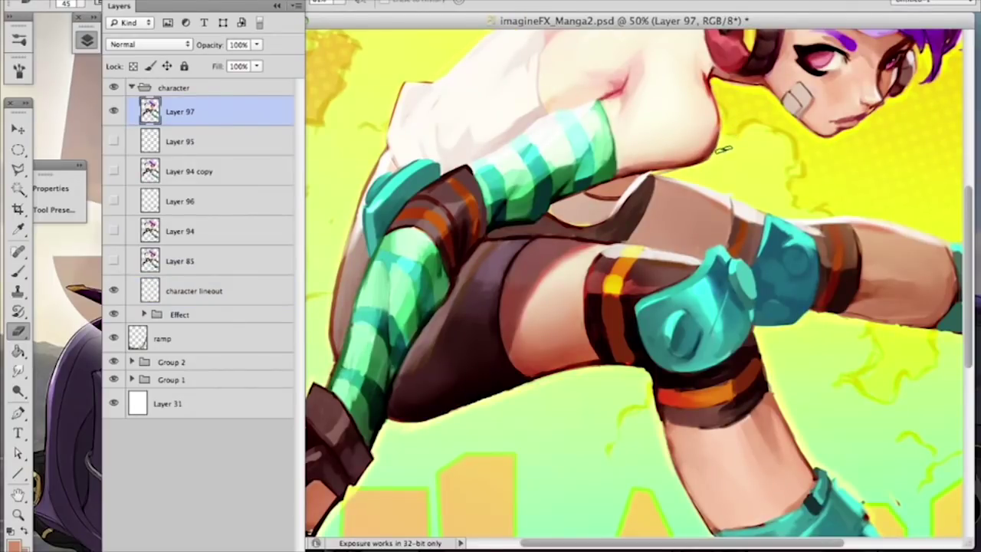
Step: Erase rough paint along the outlines of the legs on Layer 97 with a 15 px eraser
{"action": "right_click", "coordinate": [720, 196]}
{"action": "left_click", "coordinate": [678, 175]}
{"action": "left_click_drag", "start_coordinate": [750, 275], "coordinate": [547, 206]}
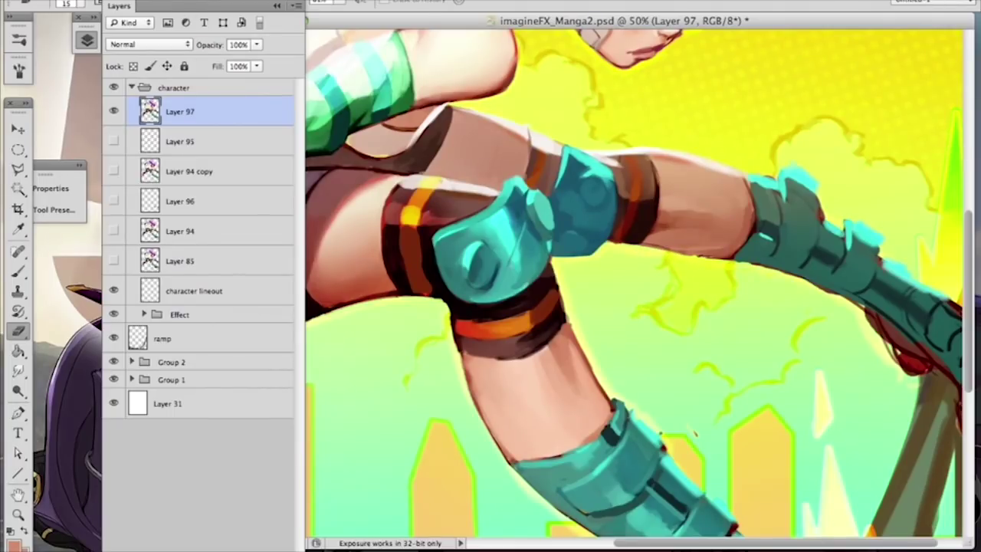
Step: Repaint the dark lower band of the front leg's stocking with sampled colours and a 46 px brush
{"action": "key", "text": "b"}
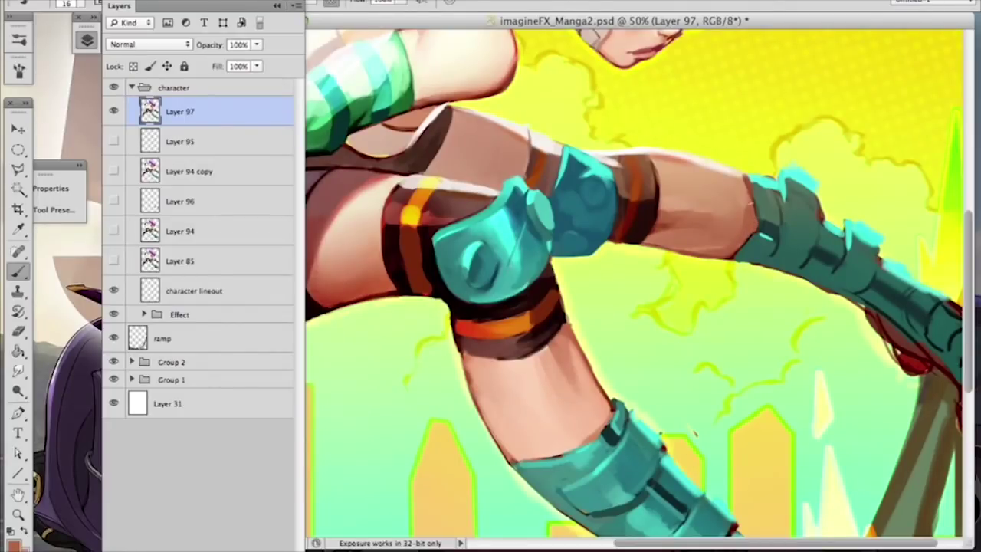
{"action": "left_click_drag", "start_coordinate": [652, 344], "coordinate": [707, 248]}
{"action": "left_click", "coordinate": [525, 281], "text": "alt"}
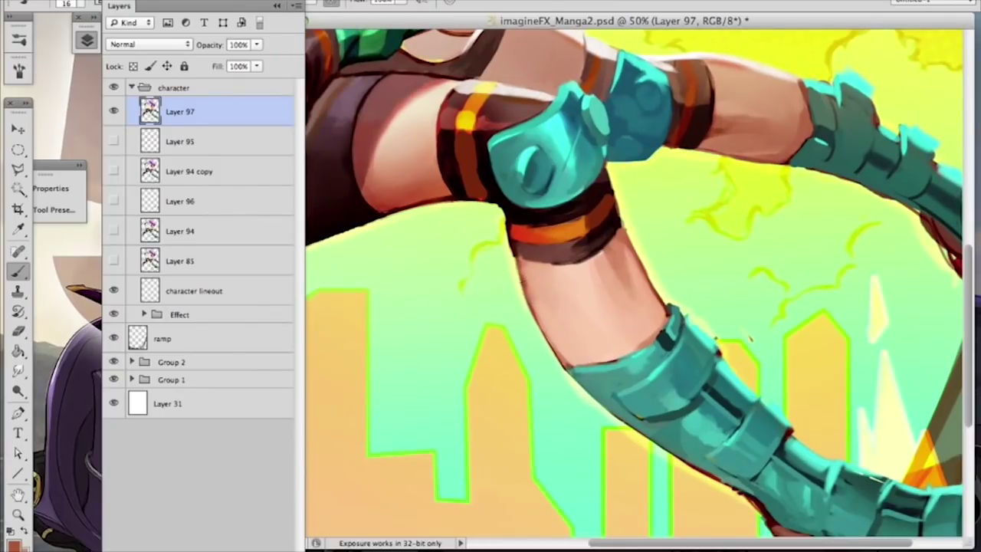
{"action": "left_click", "coordinate": [515, 249], "text": "alt"}
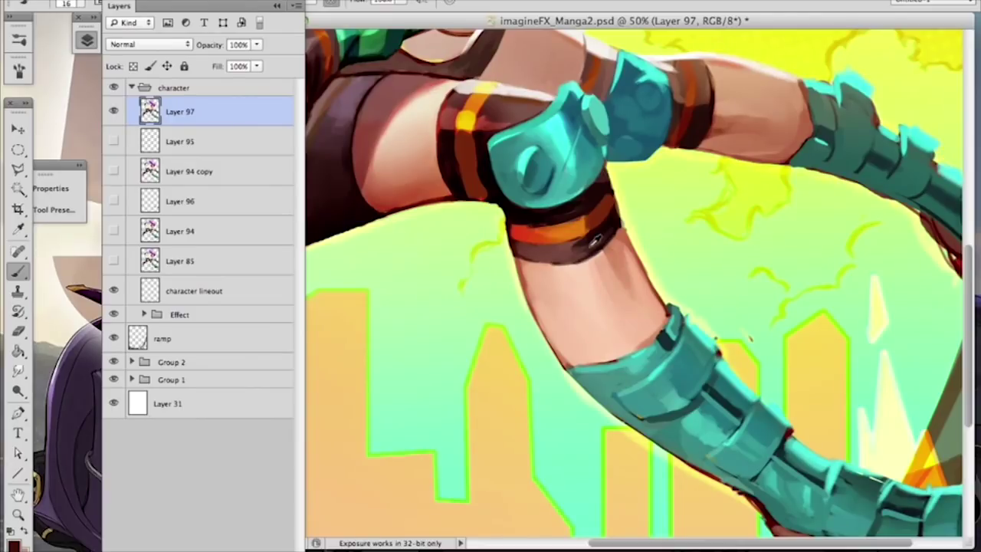
{"action": "left_click", "coordinate": [579, 248], "text": "alt"}
{"action": "right_click", "coordinate": [588, 244]}
{"action": "left_click", "coordinate": [619, 344]}
{"action": "left_click", "coordinate": [629, 274]}
{"action": "left_click_drag", "start_coordinate": [578, 247], "coordinate": [566, 250]}
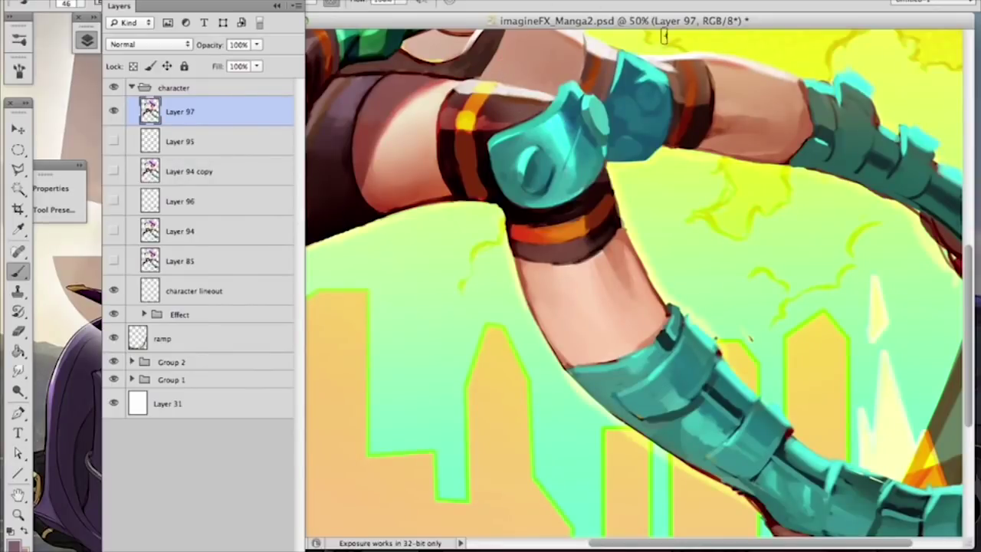
Step: Paint the dark upper part of the rear leg's striped stocking band with a 33 px brush
{"action": "right_click", "coordinate": [686, 91]}
{"action": "type", "text": "33"}
{"action": "key", "text": "Return"}
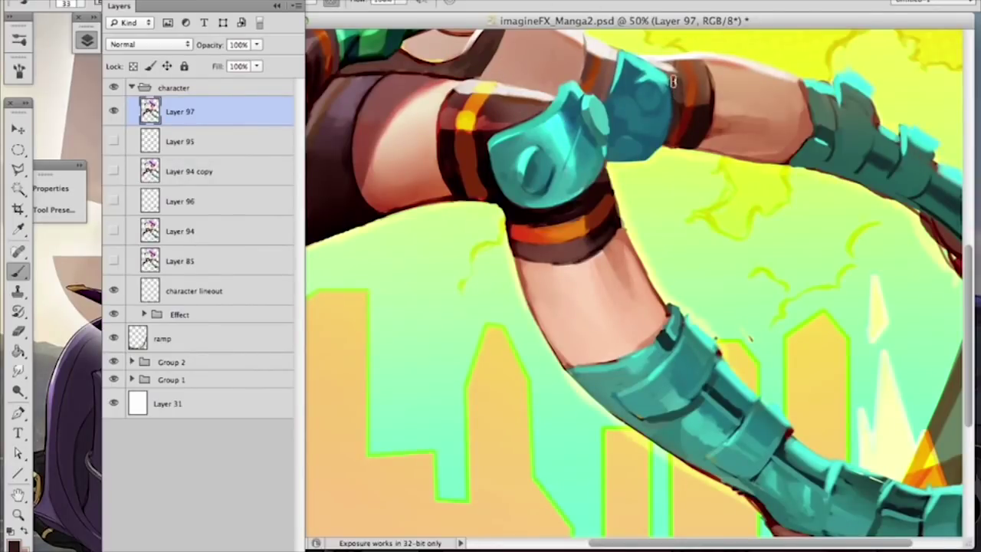
{"action": "mouse_move", "coordinate": [692, 74]}
{"action": "left_mouse_down"}
{"action": "mouse_move", "coordinate": [696, 66]}
{"action": "mouse_move", "coordinate": [703, 77]}
{"action": "left_mouse_up"}
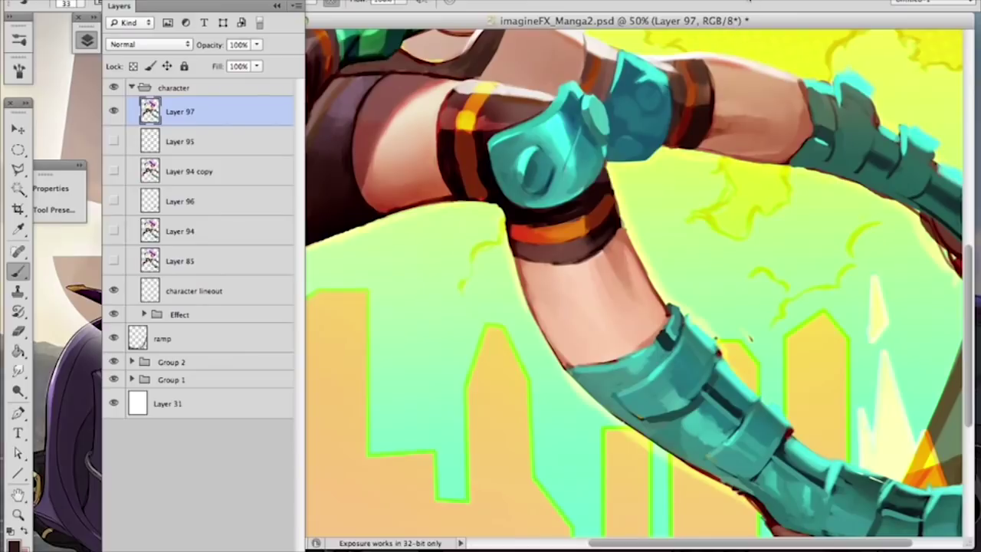
Step: Retouch the shoulder edge inside a selection of Layer 97's contents with a 58 px brush and sampled red, and clear the selection
{"action": "key", "text": "super+minus"}
{"action": "right_click", "coordinate": [617, 253]}
{"action": "type", "text": "58"}
{"action": "key", "text": "Return"}
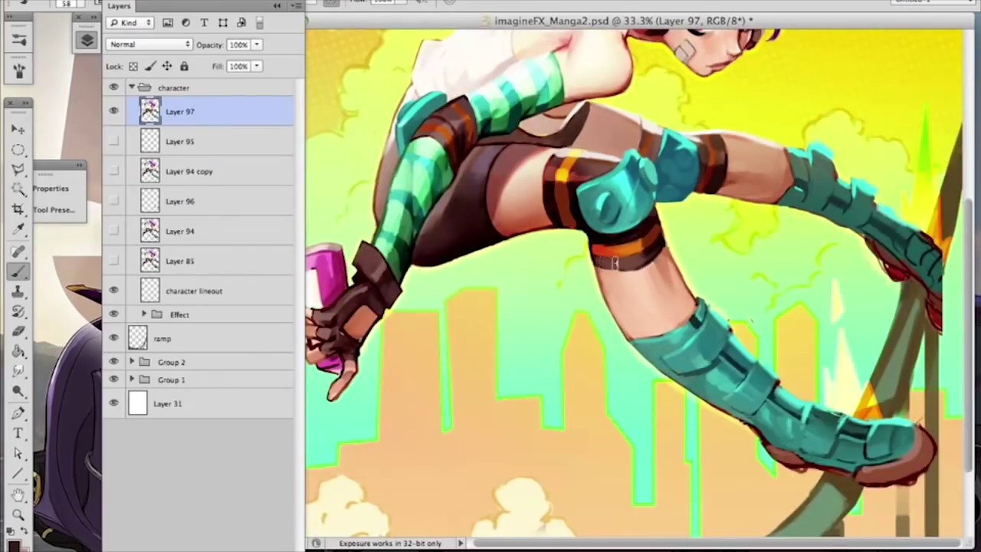
{"action": "scroll", "coordinate": [597, 305], "scroll_direction": "up", "scroll_amount": 5}
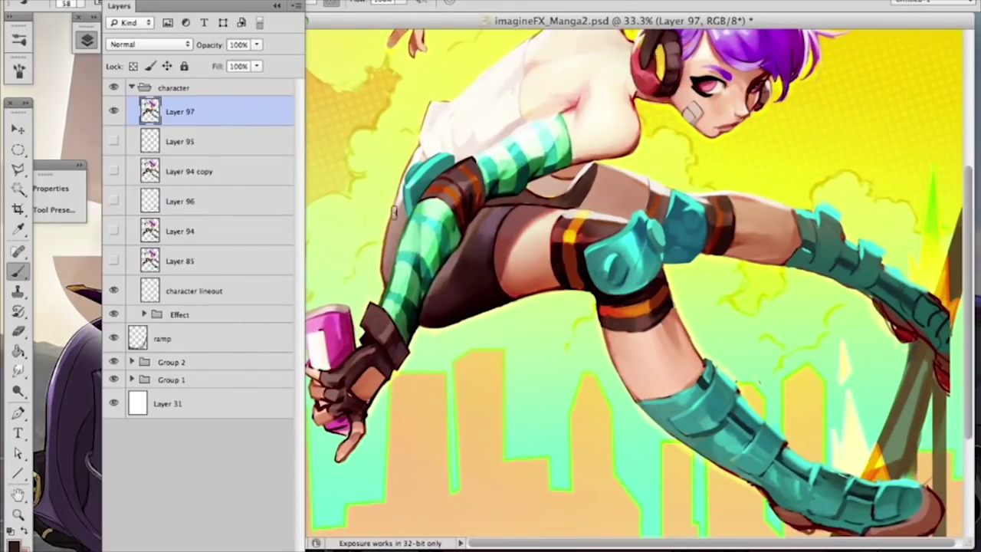
{"action": "mouse_move", "coordinate": [521, 322]}
{"action": "left_mouse_down"}
{"action": "mouse_move", "coordinate": [527, 400]}
{"action": "mouse_move", "coordinate": [519, 416]}
{"action": "left_mouse_up"}
{"action": "key", "text": "e"}
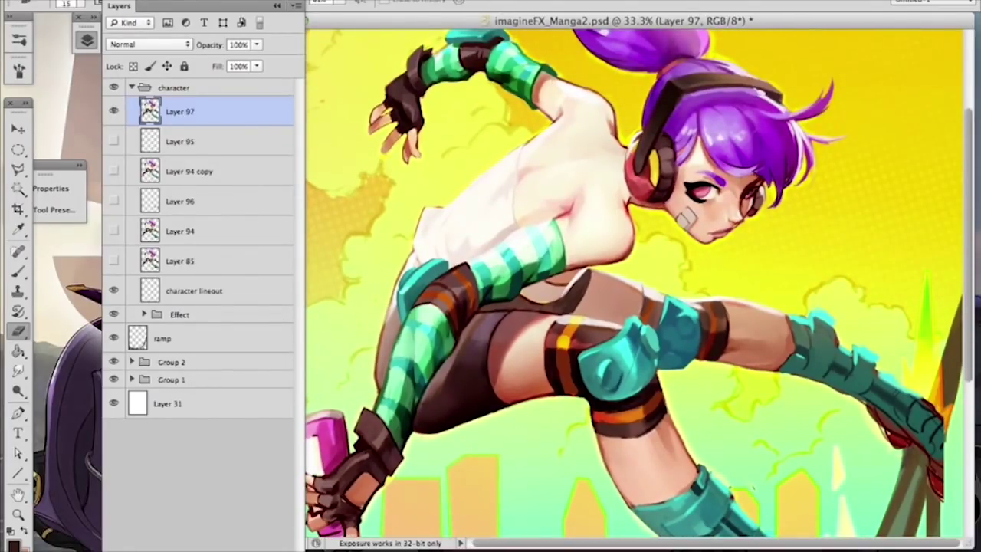
{"action": "key", "text": "b"}
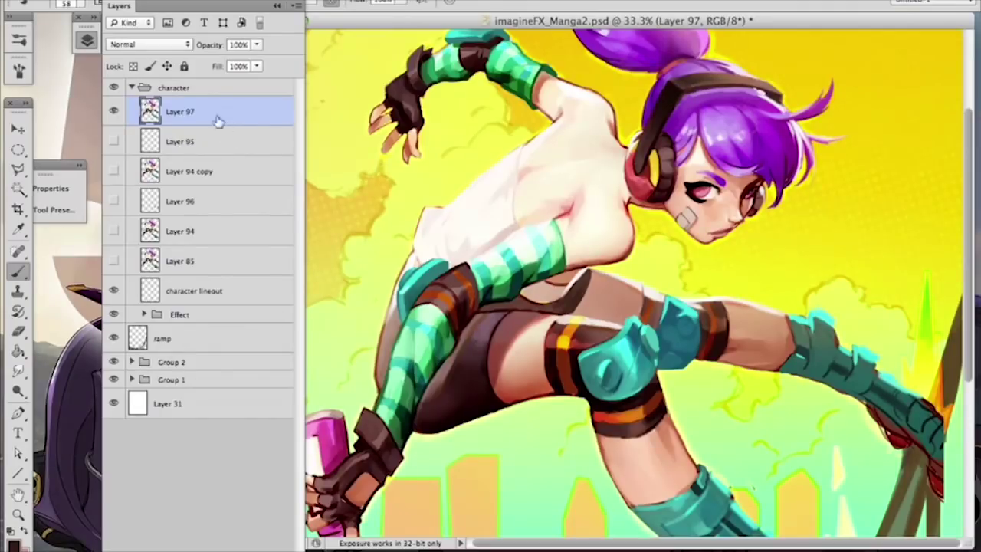
{"action": "left_click", "coordinate": [156, 113], "text": "ctrl"}
{"action": "left_click", "coordinate": [629, 205], "text": "alt"}
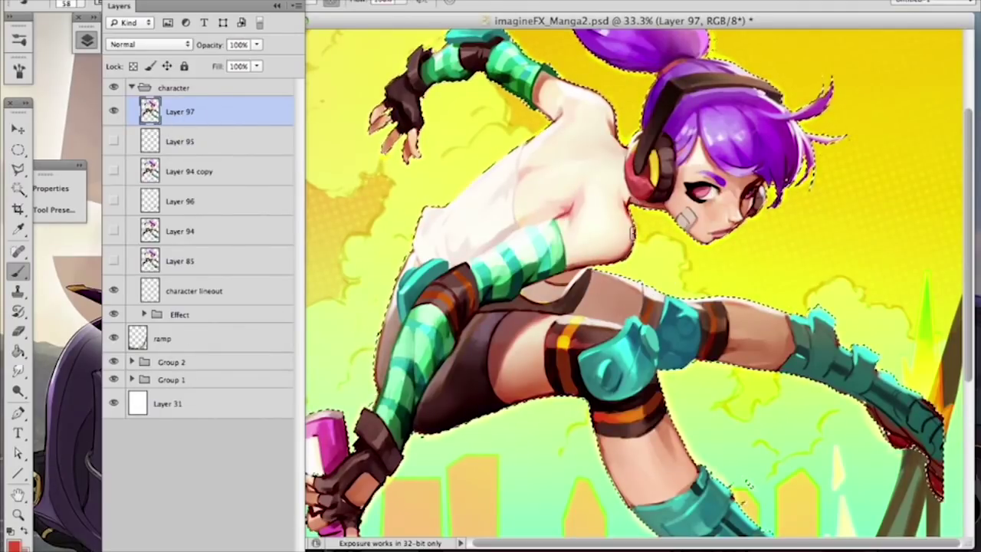
{"action": "key", "text": "ctrl+d"}
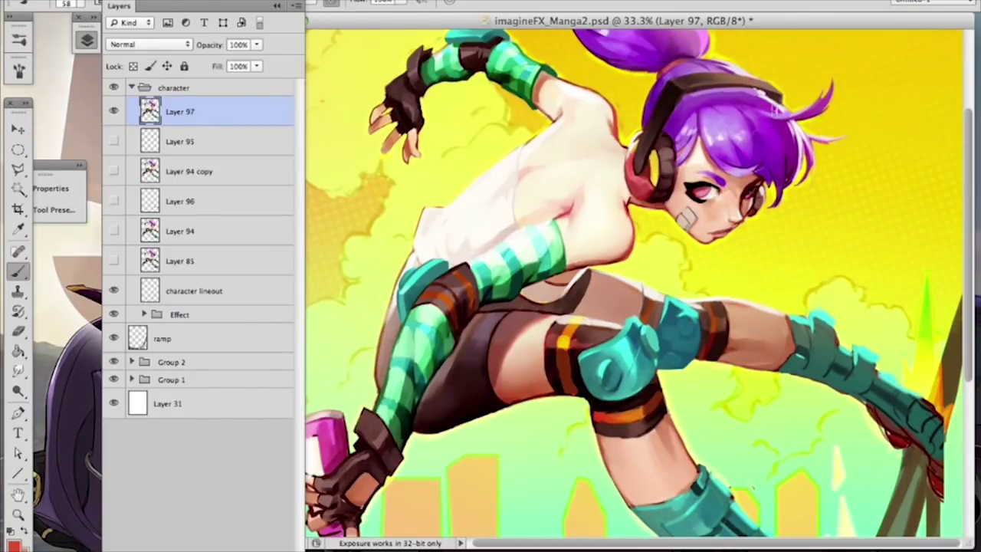
Step: Refine the outline of the upper back and shirt with a 14 px brush in sampled white and red, cleaning up with the eraser
{"action": "right_click", "coordinate": [578, 163]}
{"action": "left_click_drag", "start_coordinate": [588, 189], "coordinate": [574, 187]}
{"action": "left_click_drag", "start_coordinate": [538, 131], "coordinate": [529, 136]}
{"action": "right_click", "coordinate": [585, 138]}
{"action": "left_click", "coordinate": [588, 164]}
{"action": "key", "text": "Return"}
{"action": "left_click", "coordinate": [474, 247], "text": "alt"}
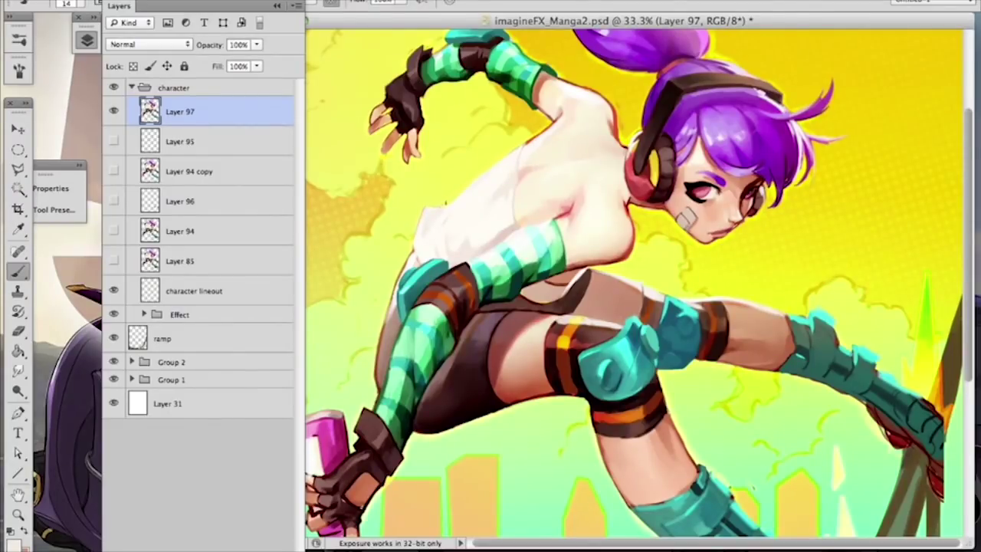
{"action": "left_click", "coordinate": [540, 130], "text": "alt"}
{"action": "key", "text": "e"}
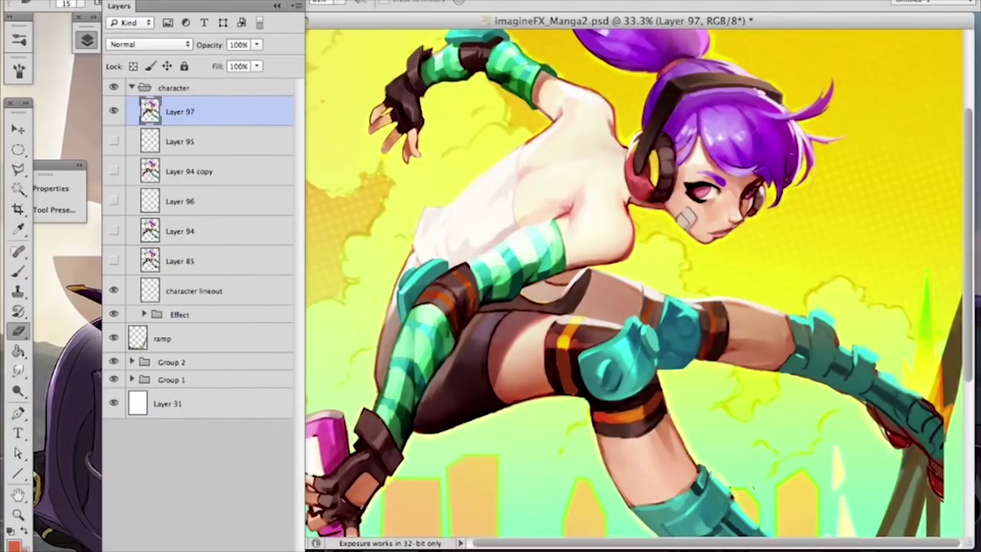
Step: Add a new Overlay layer above Layer 97 and prepare a soft 321 px brush in a dark purple sampled from the hair
{"action": "key", "text": "b"}
{"action": "left_click", "coordinate": [794, 166], "text": "alt"}
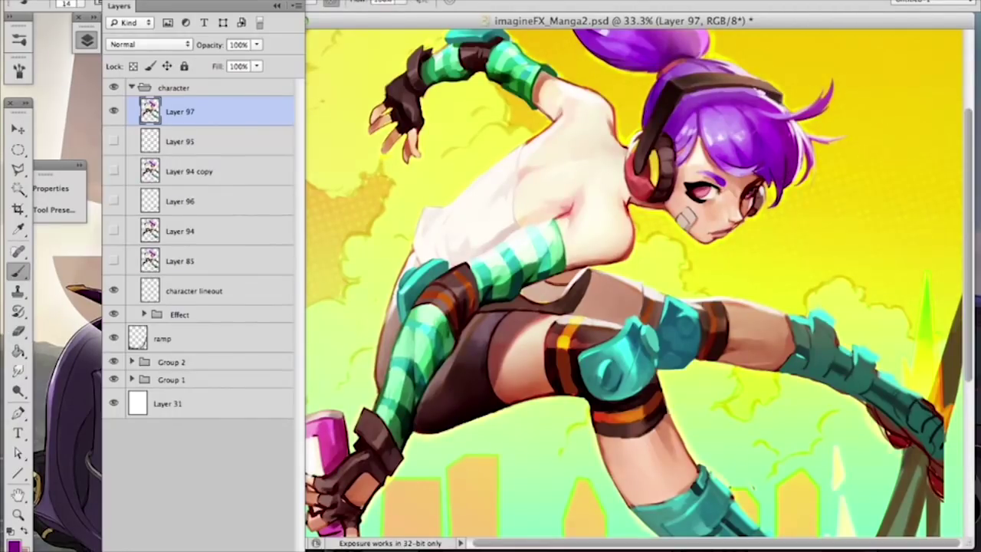
{"action": "left_click", "coordinate": [794, 160], "text": "alt"}
{"action": "left_click", "coordinate": [245, 550]}
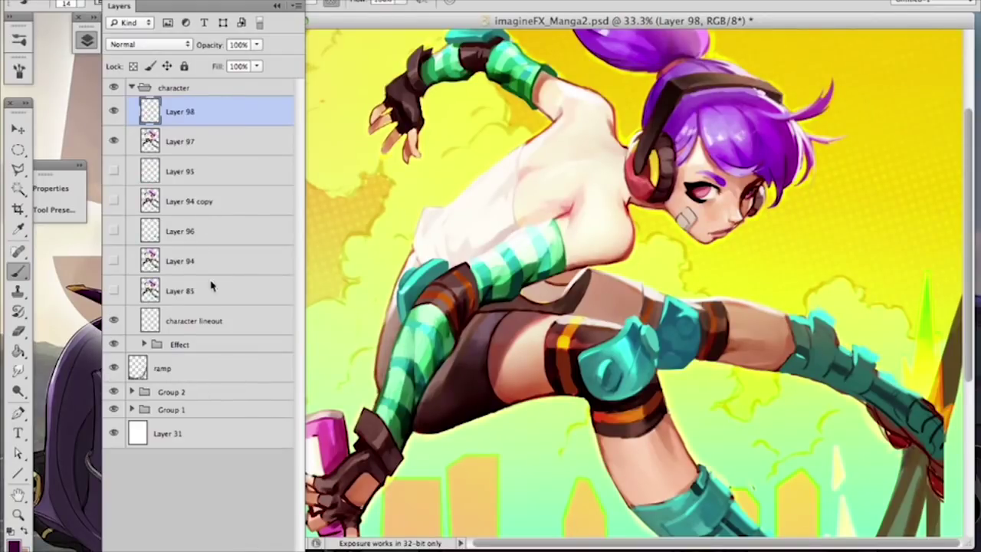
{"action": "left_click", "coordinate": [166, 46]}
{"action": "left_click", "coordinate": [167, 196]}
{"action": "right_click", "coordinate": [785, 161]}
{"action": "left_click", "coordinate": [873, 284]}
{"action": "left_click", "coordinate": [908, 187]}
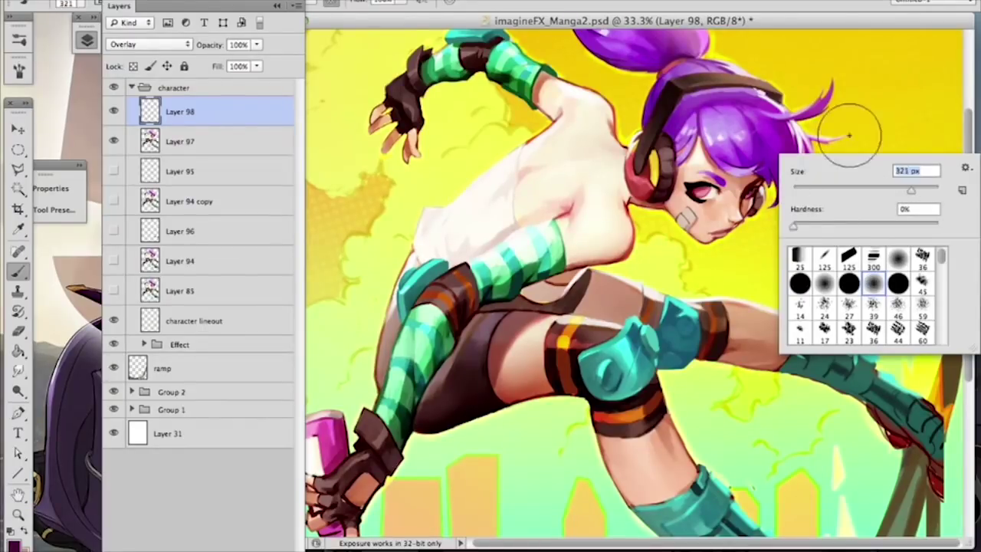
Step: Tint the fringe and ponytail with sampled purples on Layer 98, inside a selection loaded from Layer 97's contents
{"action": "left_click_drag", "start_coordinate": [775, 127], "coordinate": [768, 147]}
{"action": "left_click", "coordinate": [150, 141], "text": "super"}
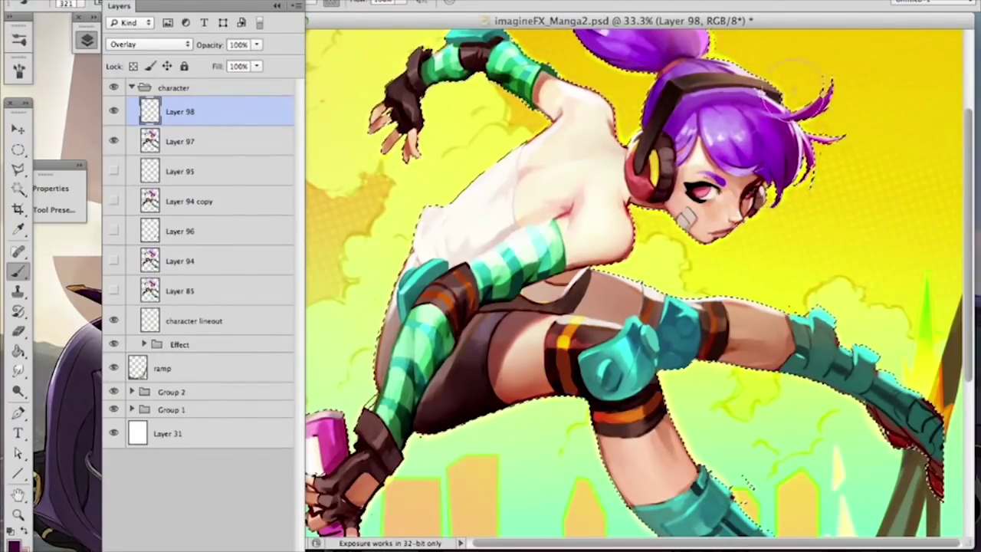
{"action": "scroll", "coordinate": [789, 207], "scroll_direction": "up", "scroll_amount": 3}
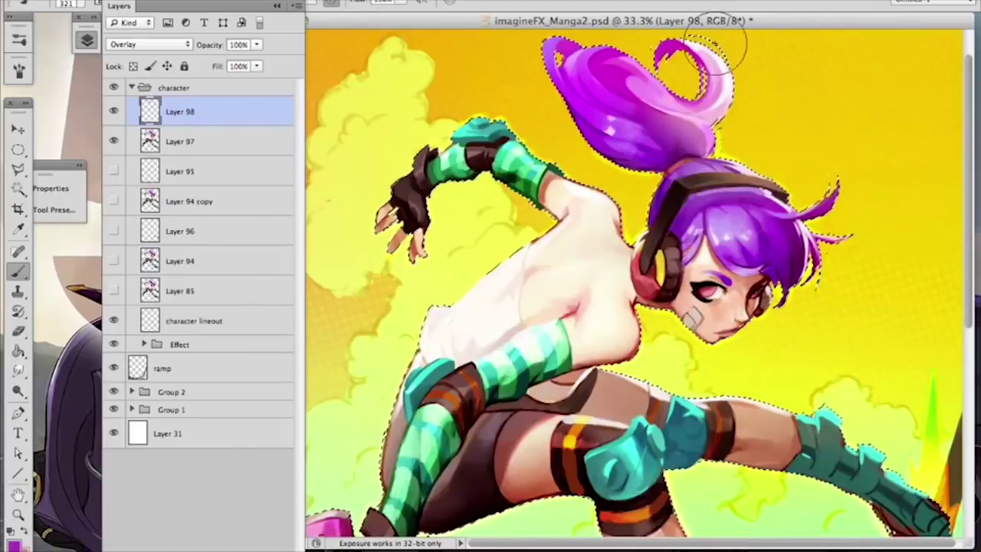
{"action": "key", "text": "ctrl+minus"}
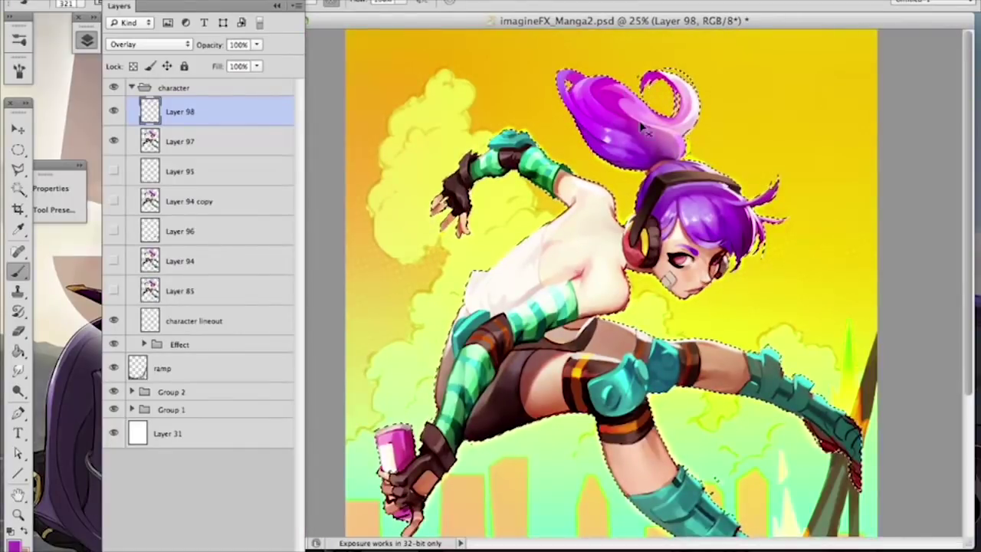
{"action": "left_click", "coordinate": [611, 113], "text": "alt"}
{"action": "left_click_drag", "start_coordinate": [612, 113], "coordinate": [591, 118]}
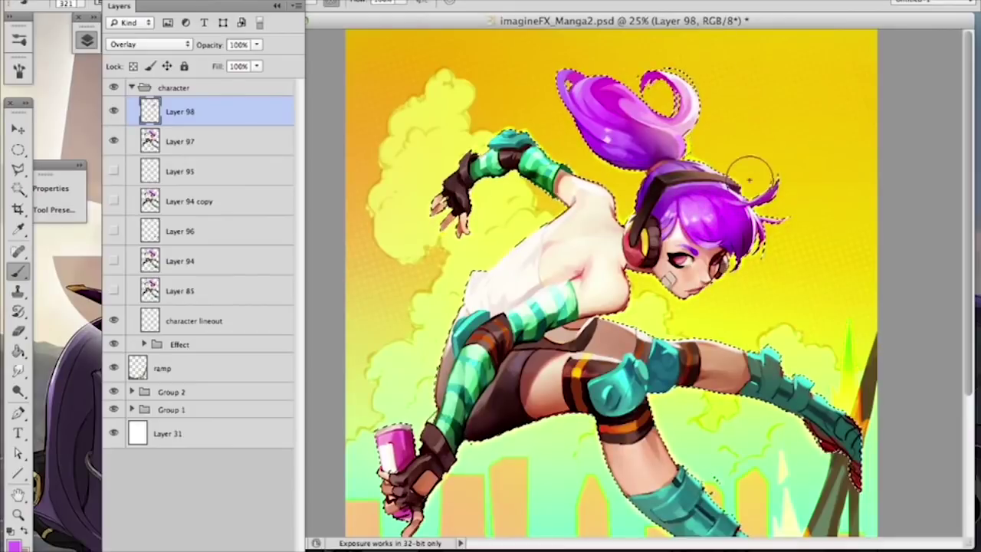
Step: Add lighter accents to the hair around the headphones with a 79 px brush and a sampled light purple
{"action": "left_click", "coordinate": [723, 207], "text": "alt"}
{"action": "right_click", "coordinate": [723, 211]}
{"action": "left_click", "coordinate": [790, 243]}
{"action": "left_click", "coordinate": [696, 224]}
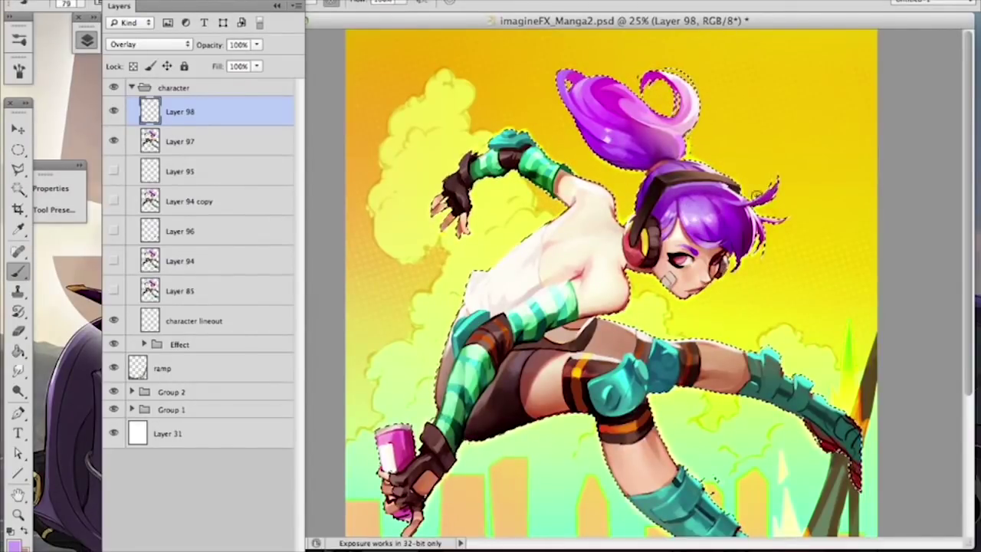
Step: Add a new layer above Layer 98 in Color Dodge mode and choose a saturated violet as the brush colour
{"action": "key", "text": "ctrl+shift+alt+n"}
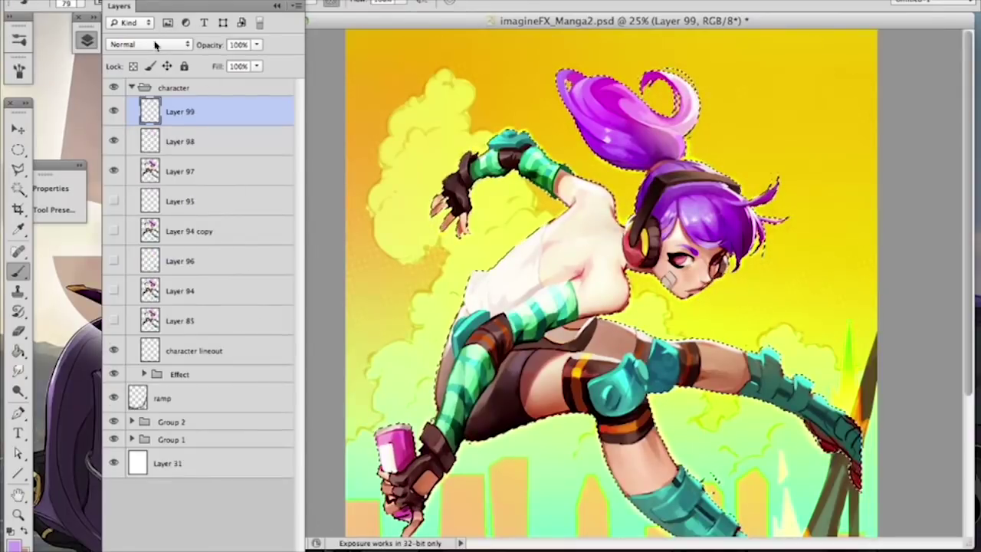
{"action": "left_click", "coordinate": [153, 44]}
{"action": "left_click", "coordinate": [136, 149]}
{"action": "left_click", "coordinate": [14, 543]}
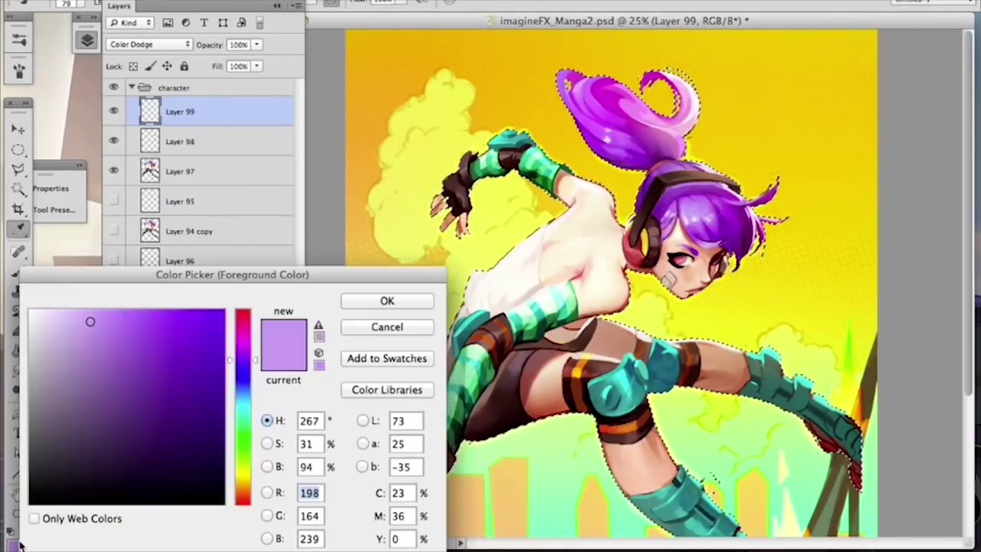
{"action": "left_click", "coordinate": [388, 299]}
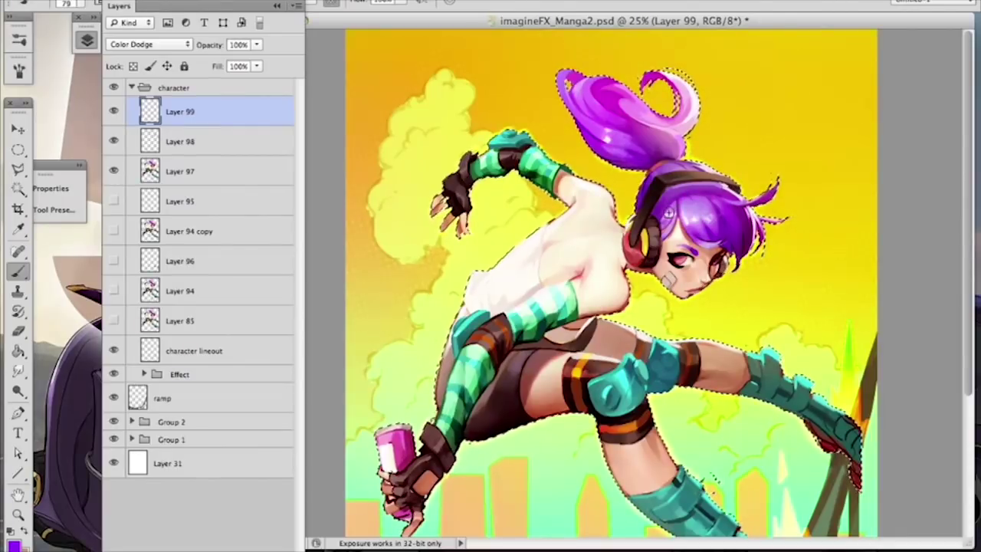
Step: Brighten the teal sleeves and leg armour on Layer 99 with sampled teal, enlarging the brush to 144 px
{"action": "scroll", "coordinate": [533, 275], "scroll_direction": "down", "scroll_amount": 3}
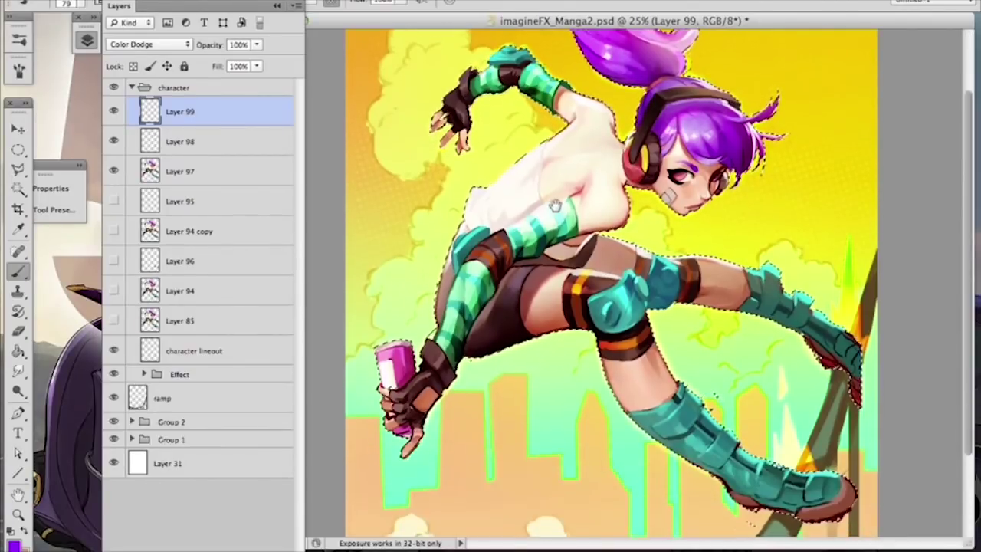
{"action": "left_click", "coordinate": [492, 223], "text": "alt"}
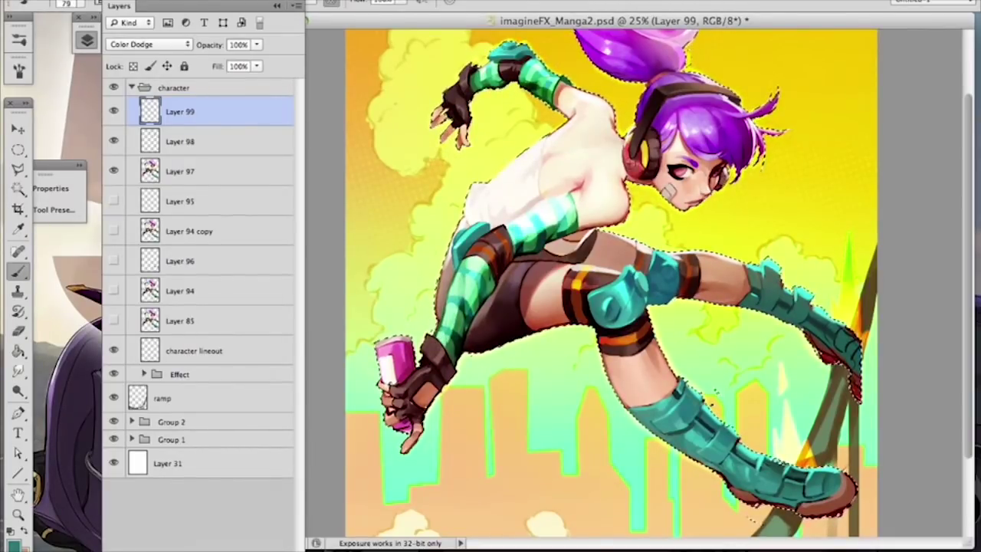
{"action": "scroll", "coordinate": [526, 232], "scroll_direction": "up", "scroll_amount": 2}
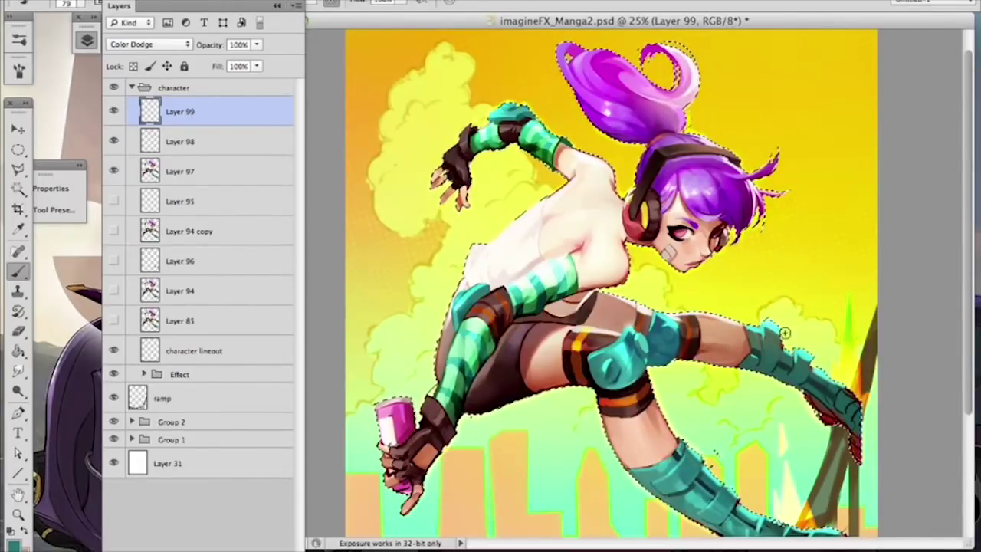
{"action": "scroll", "coordinate": [697, 411], "scroll_direction": "down", "scroll_amount": 3}
{"action": "right_click", "coordinate": [811, 399]}
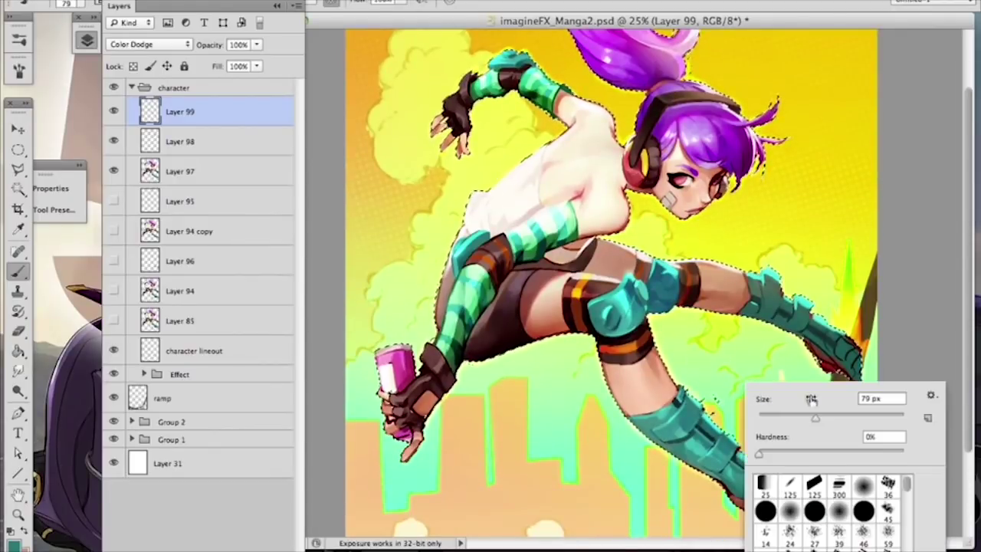
{"action": "key", "text": "Return"}
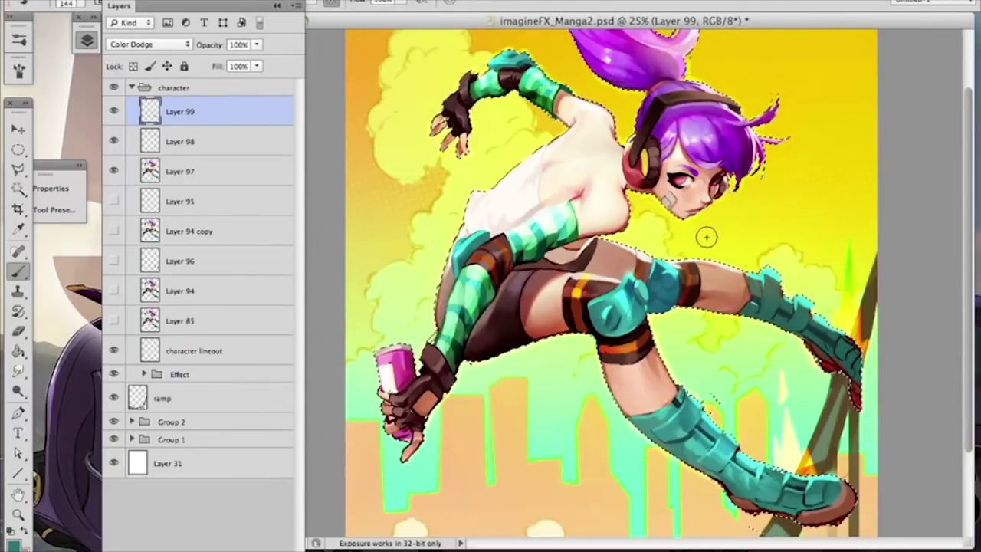
Step: Add a Color Burn layer above Layer 99 with a dark teal sampled from the boot, and reselect Layer 99
{"action": "left_click", "coordinate": [677, 401], "text": "alt"}
{"action": "left_click", "coordinate": [261, 550]}
{"action": "left_click", "coordinate": [168, 44]}
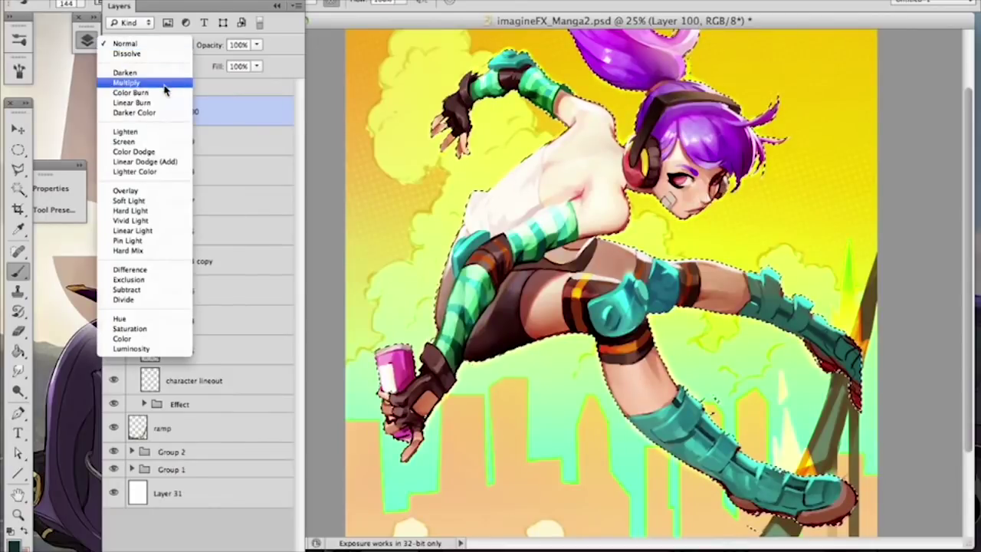
{"action": "left_click", "coordinate": [163, 92]}
{"action": "left_click", "coordinate": [232, 146]}
Step: Add highlights to the front leg's orange stocking band and teal knee pad using sampled colours and 69 px and 35 px brushes
{"action": "right_click", "coordinate": [684, 294]}
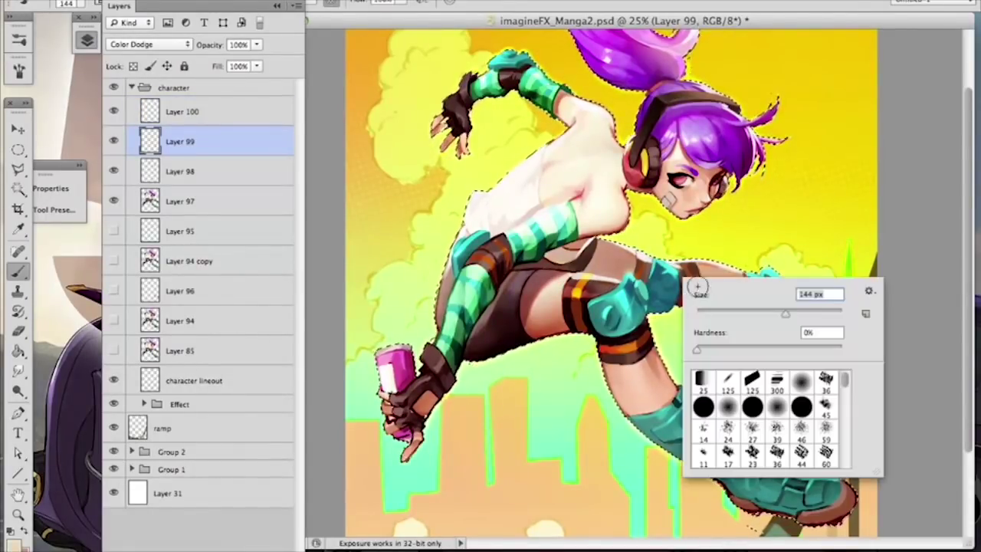
{"action": "left_click_drag", "start_coordinate": [559, 230], "coordinate": [548, 304]}
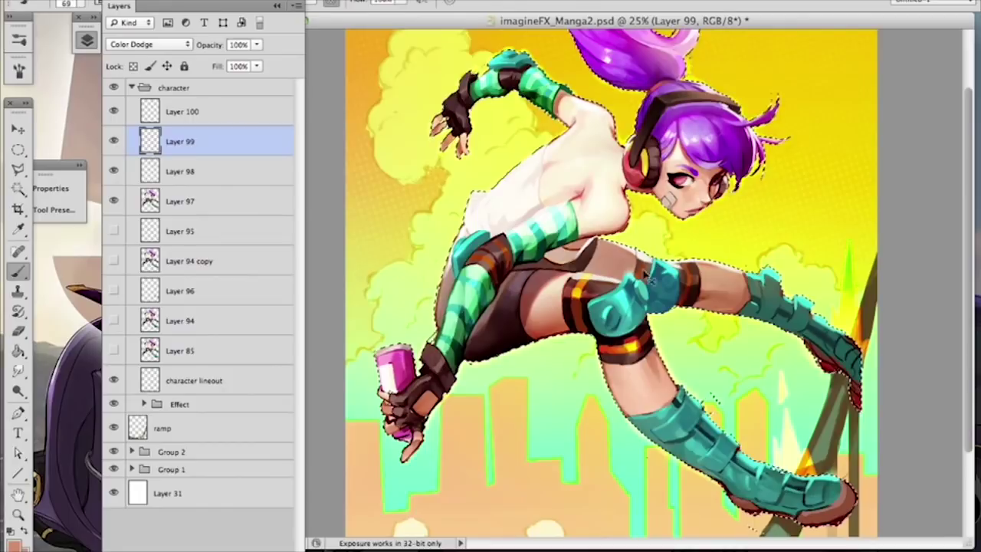
{"action": "left_click", "coordinate": [628, 351], "text": "alt"}
{"action": "left_click", "coordinate": [636, 310], "text": "alt"}
{"action": "right_click", "coordinate": [658, 345]}
{"action": "left_click", "coordinate": [696, 386]}
{"action": "left_click", "coordinate": [628, 316]}
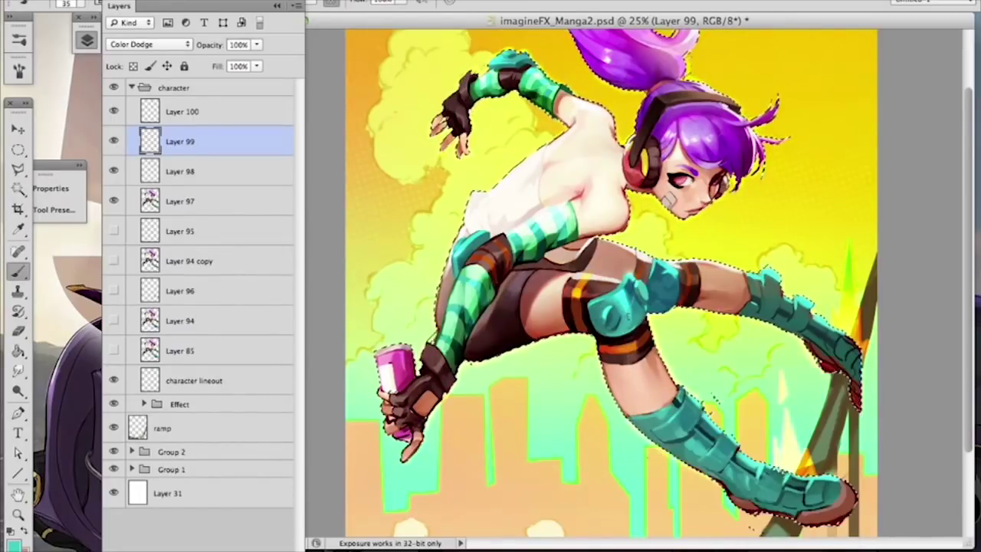
Step: Choose a golden orange, paint a warm glow on the front knee pad, and clear the selection
{"action": "left_click", "coordinate": [14, 542]}
{"action": "left_click", "coordinate": [258, 477]}
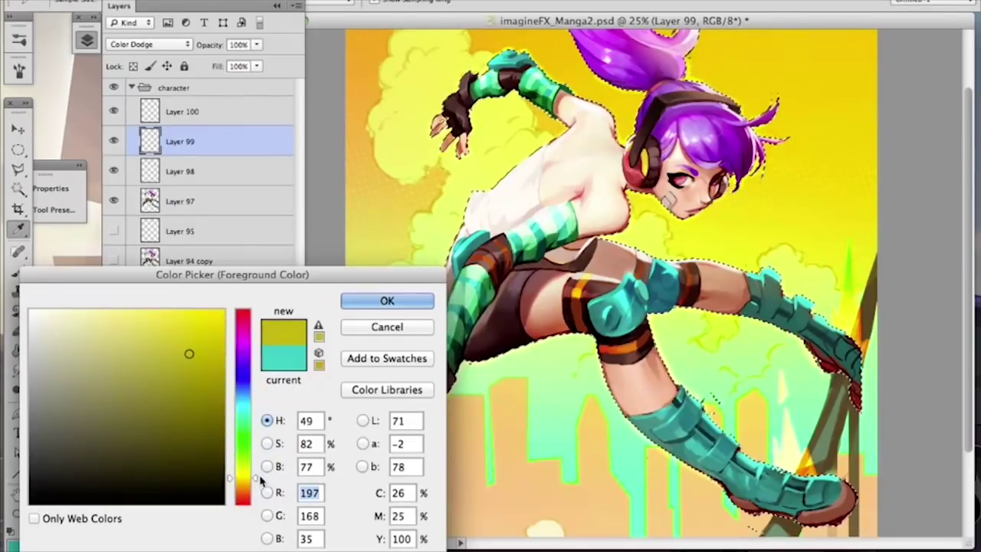
{"action": "left_click_drag", "start_coordinate": [260, 479], "coordinate": [261, 484]}
{"action": "left_click", "coordinate": [387, 301]}
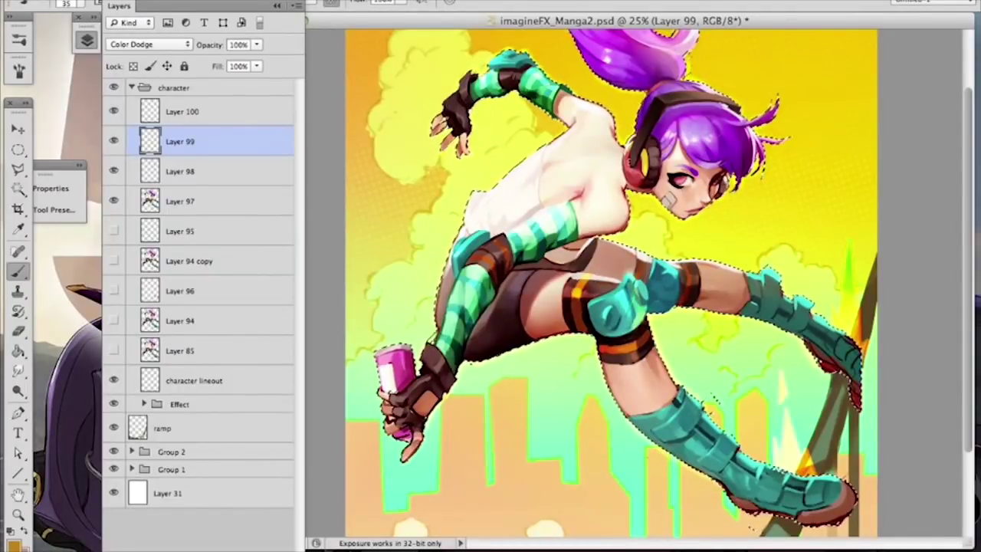
{"action": "key", "text": "super+minus"}
{"action": "key", "text": "super+d"}
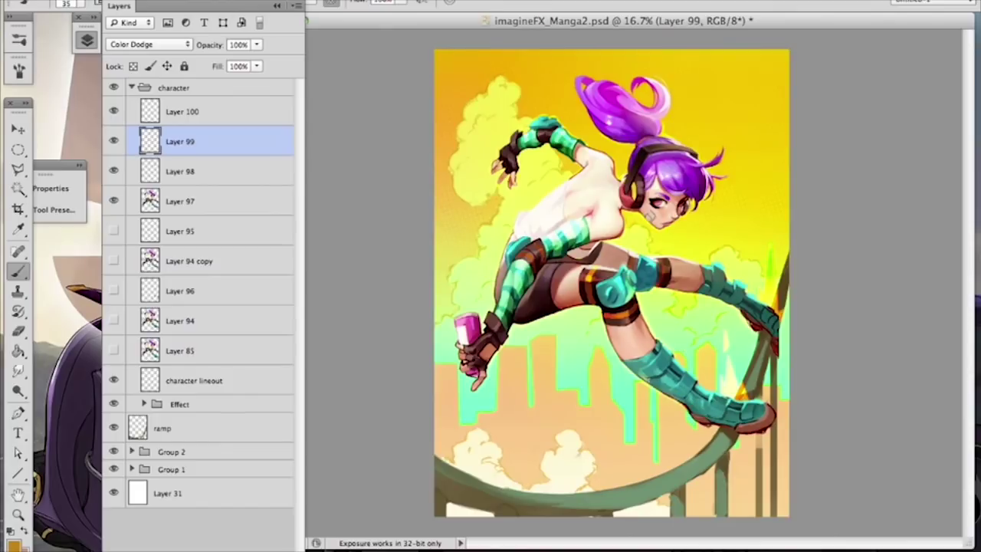
Step: Paint a golden glow along the front boot with a 100 px brush, redoing the first stroke
{"action": "right_click", "coordinate": [667, 364]}
{"action": "type", "text": "100"}
{"action": "key", "text": "Return"}
{"action": "left_click_drag", "start_coordinate": [671, 387], "coordinate": [723, 418]}
{"action": "key", "text": "super+z"}
{"action": "mouse_move", "coordinate": [642, 364]}
{"action": "left_mouse_down"}
{"action": "mouse_move", "coordinate": [711, 408]}
{"action": "mouse_move", "coordinate": [751, 411]}
{"action": "left_mouse_up"}
Step: Trim the front boot's glow with a 106 px and a 40 px eraser, and compare it with Layer 99 hidden
{"action": "key", "text": "e"}
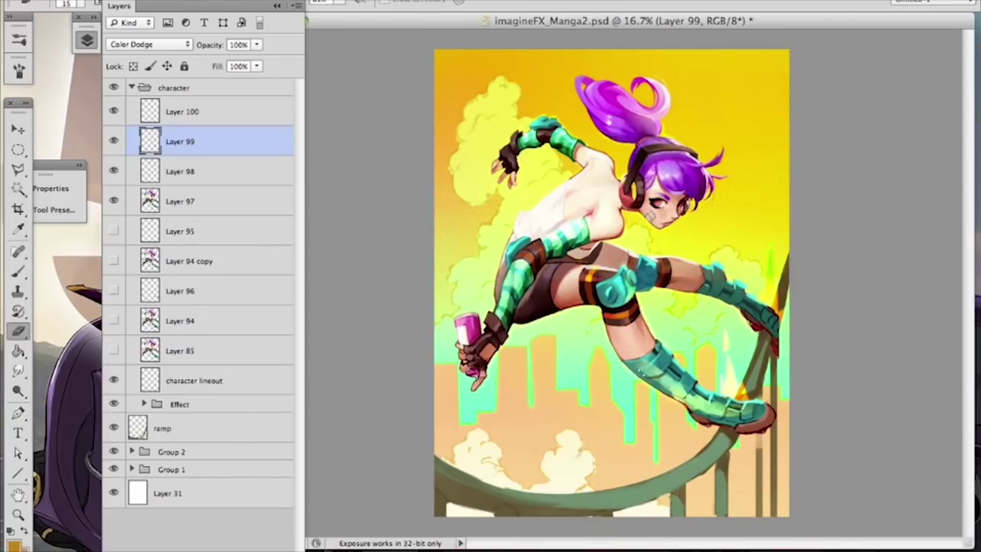
{"action": "right_click", "coordinate": [696, 392]}
{"action": "type", "text": "106"}
{"action": "key", "text": "Return"}
{"action": "mouse_move", "coordinate": [660, 385]}
{"action": "left_mouse_down"}
{"action": "mouse_move", "coordinate": [704, 414]}
{"action": "mouse_move", "coordinate": [747, 421]}
{"action": "left_mouse_up"}
{"action": "left_click_drag", "start_coordinate": [700, 388], "coordinate": [743, 413]}
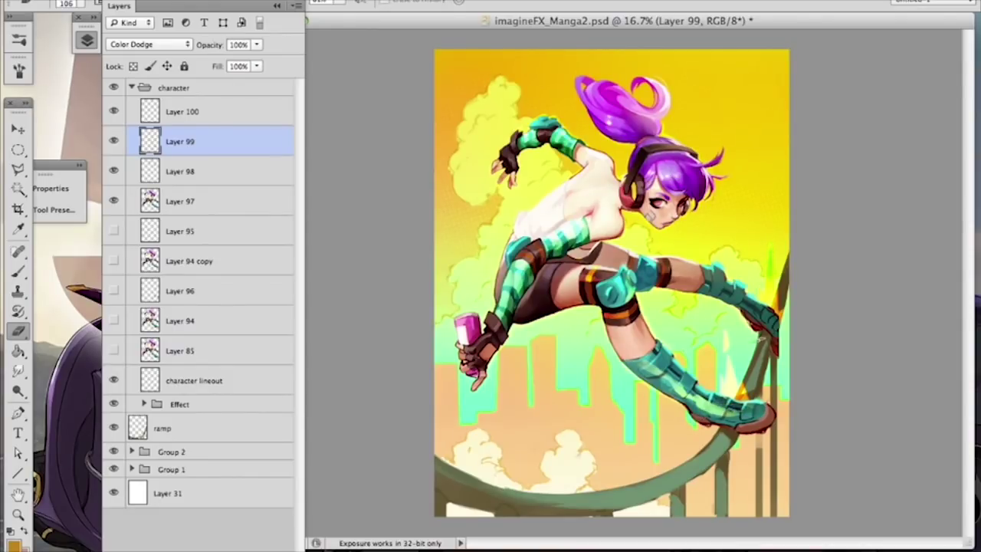
{"action": "right_click", "coordinate": [761, 339]}
{"action": "left_click", "coordinate": [802, 377]}
{"action": "left_click", "coordinate": [730, 411]}
{"action": "left_click", "coordinate": [115, 143]}
{"action": "left_click", "coordinate": [115, 143]}
Step: Lasso the front lower leg on Layer 99, shift its highlight hue by +99, and clear the selection
{"action": "left_click_drag", "start_coordinate": [18, 168], "coordinate": [76, 161]}
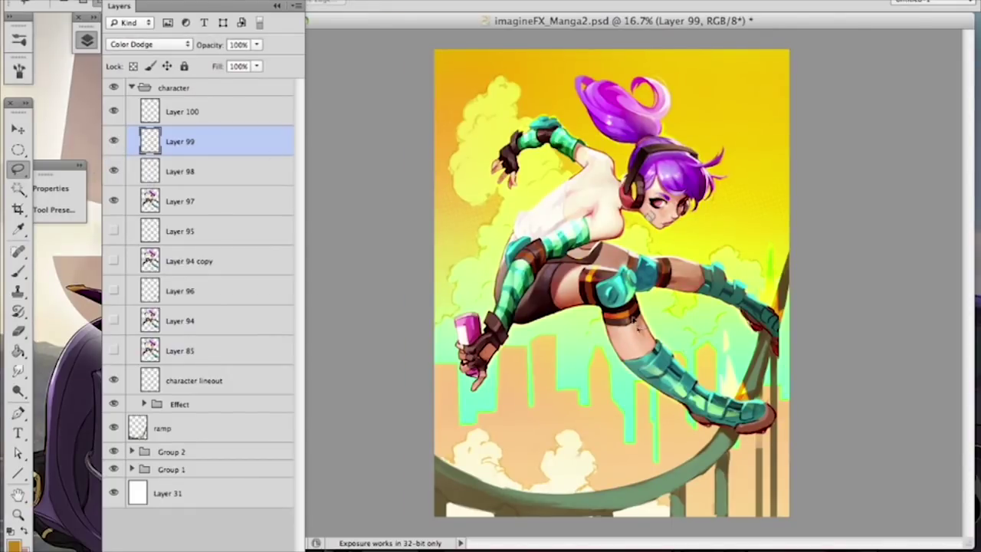
{"action": "mouse_move", "coordinate": [625, 275]}
{"action": "left_mouse_down"}
{"action": "mouse_move", "coordinate": [697, 457]}
{"action": "mouse_move", "coordinate": [763, 356]}
{"action": "mouse_move", "coordinate": [617, 267]}
{"action": "left_mouse_up"}
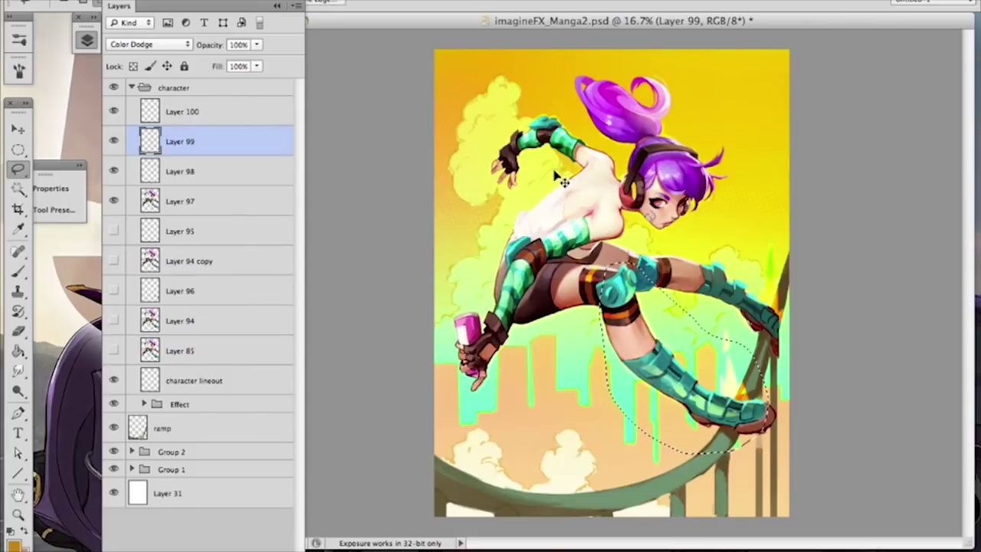
{"action": "key", "text": "ctrl+u"}
{"action": "left_click_drag", "start_coordinate": [216, 292], "coordinate": [269, 295]}
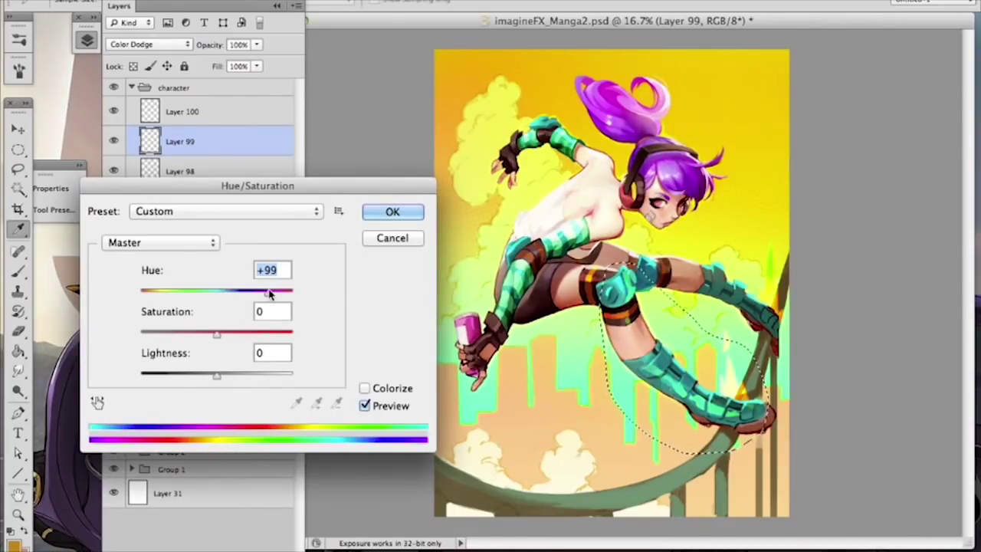
{"action": "left_click", "coordinate": [376, 213]}
{"action": "key", "text": "super+d"}
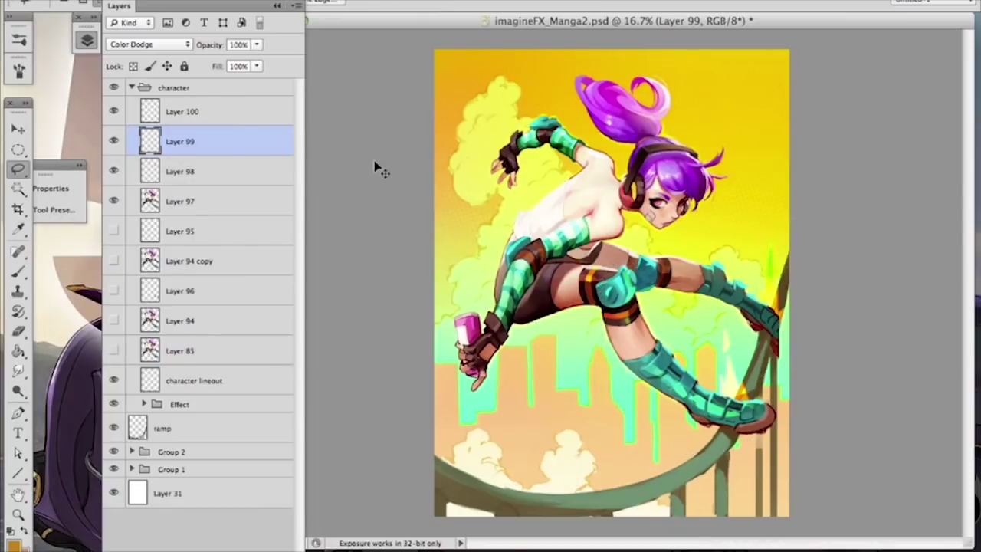
Step: Return to the brush on Layer 100, sample teal from the arm guard, and change the brush colour to blue
{"action": "key", "text": "e"}
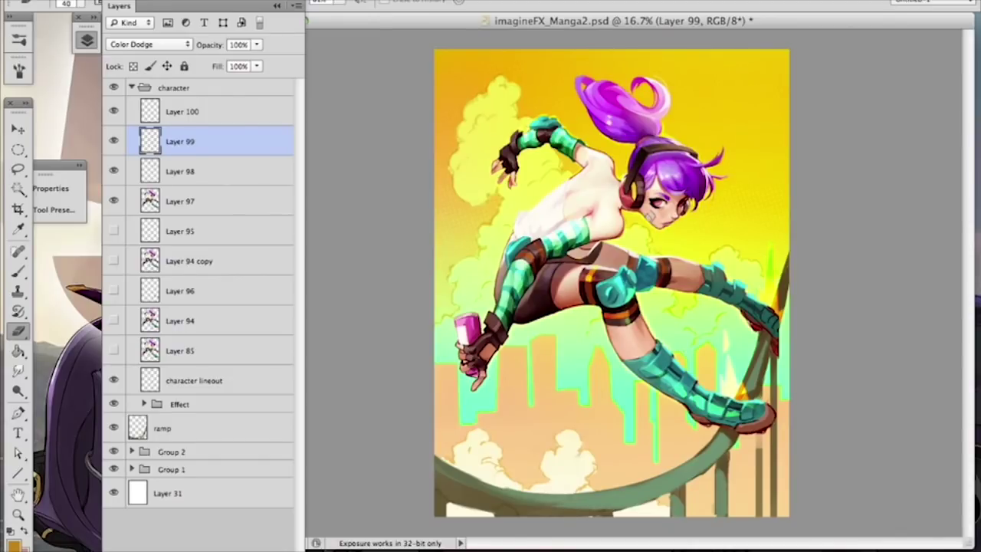
{"action": "left_click", "coordinate": [28, 270]}
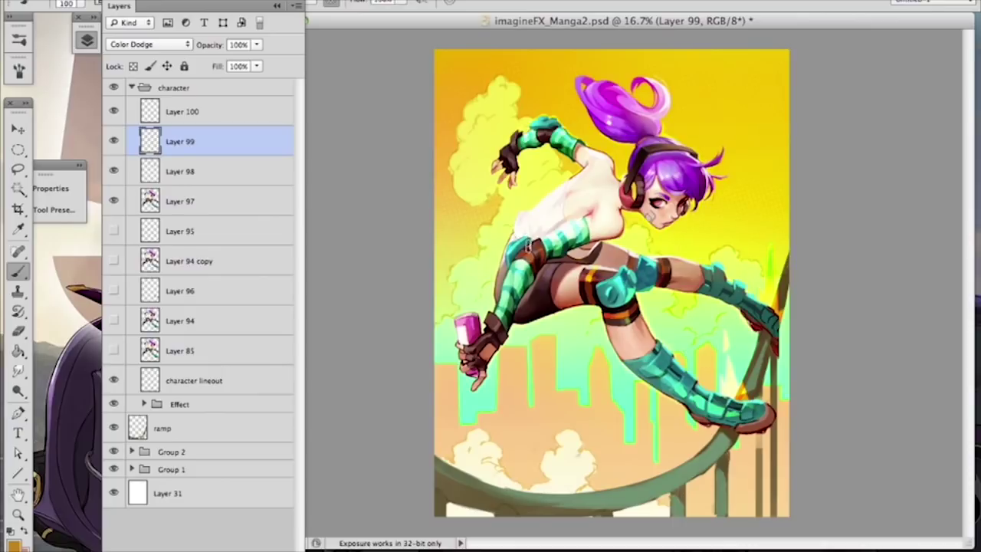
{"action": "left_click", "coordinate": [219, 121]}
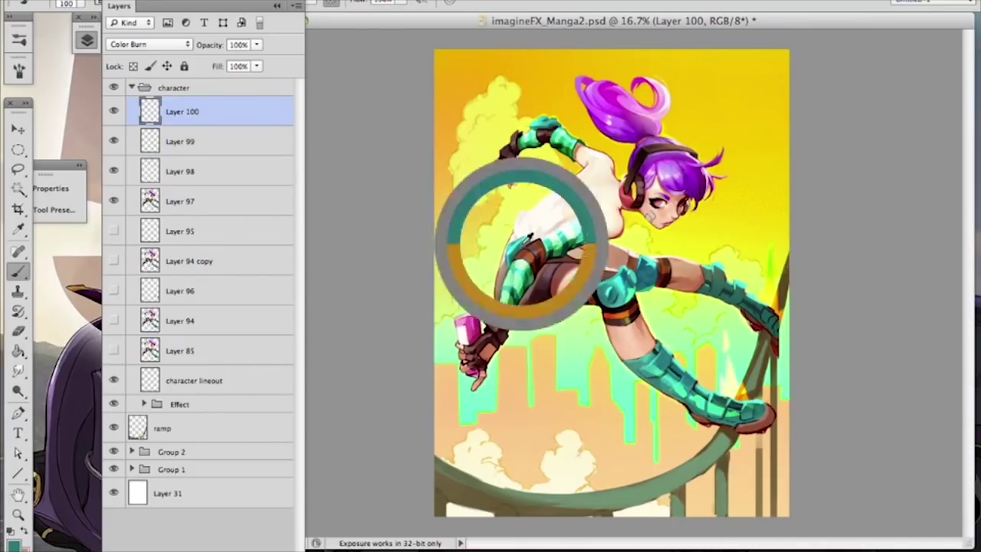
{"action": "left_click", "coordinate": [529, 239], "text": "alt"}
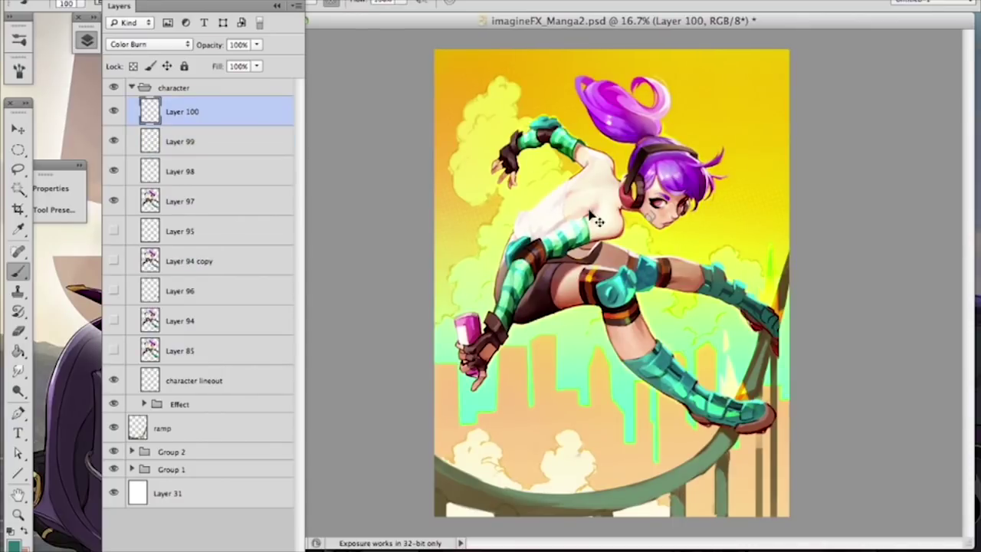
{"action": "left_click", "coordinate": [17, 545]}
{"action": "left_click", "coordinate": [197, 353]}
{"action": "left_click_drag", "start_coordinate": [244, 383], "coordinate": [244, 390]}
{"action": "left_click", "coordinate": [387, 300]}
Step: Set a soft 41 px brush with 0% hardness for the blue shading on the Color Burn layer
{"action": "right_click", "coordinate": [632, 265]}
{"action": "mouse_move", "coordinate": [628, 277]}
{"action": "left_mouse_down"}
{"action": "mouse_move", "coordinate": [619, 280]}
{"action": "mouse_move", "coordinate": [626, 274]}
{"action": "left_mouse_up"}
{"action": "left_click", "coordinate": [689, 372]}
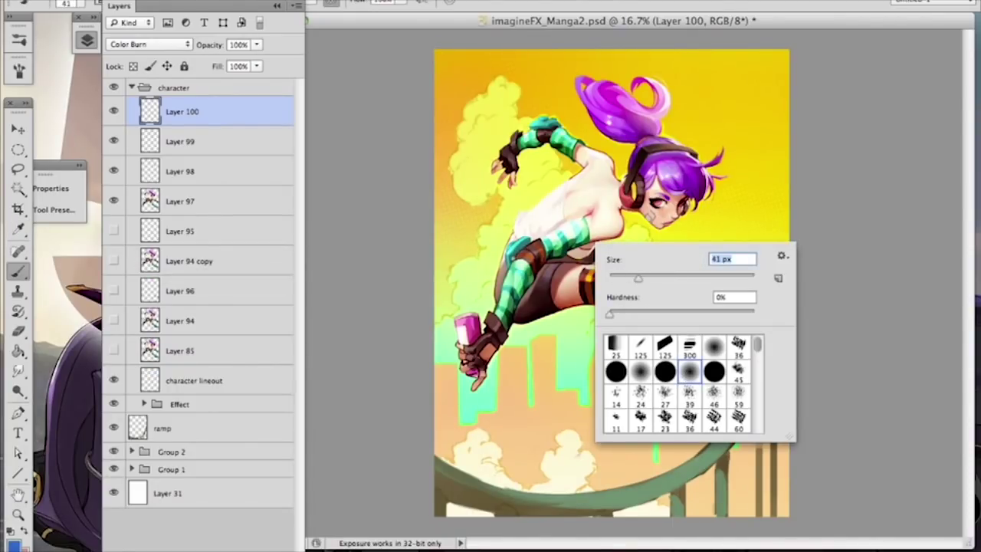
{"action": "key", "text": "Return"}
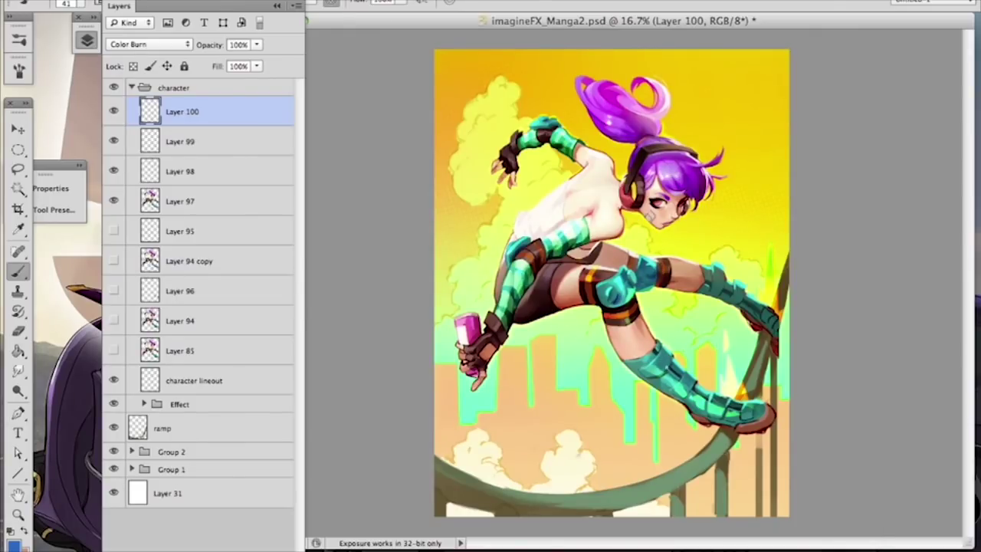
Step: Try blue Color Burn shading on the front boot with an 88 px brush on Layer 100
{"action": "right_click", "coordinate": [671, 360]}
{"action": "left_click", "coordinate": [698, 467]}
{"action": "left_click", "coordinate": [757, 397]}
{"action": "left_click_drag", "start_coordinate": [627, 365], "coordinate": [709, 419]}
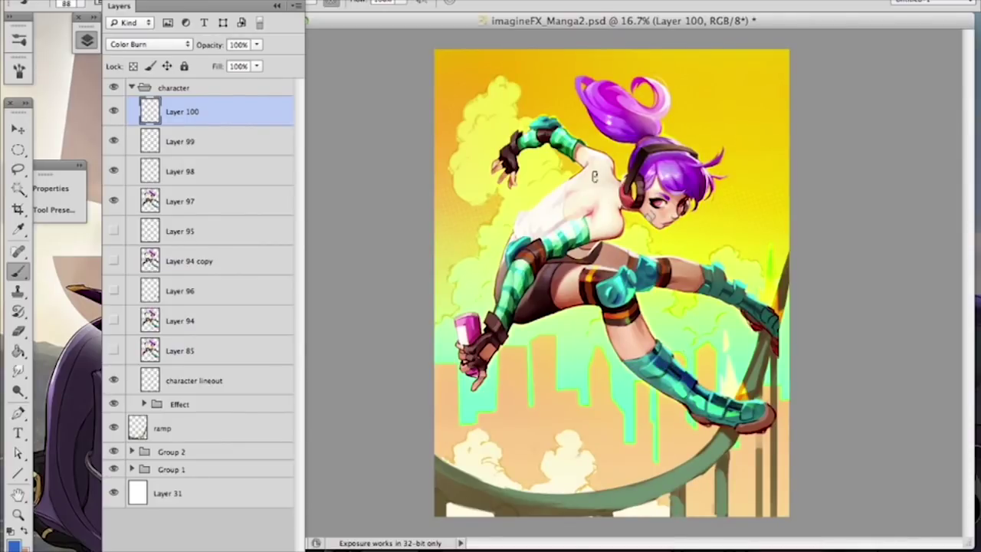
{"action": "key", "text": "super+z"}
{"action": "mouse_move", "coordinate": [630, 371]}
{"action": "left_mouse_down"}
{"action": "mouse_move", "coordinate": [697, 412]}
{"action": "mouse_move", "coordinate": [631, 371]}
{"action": "mouse_move", "coordinate": [662, 382]}
{"action": "left_mouse_up"}
{"action": "key", "text": "super+z"}
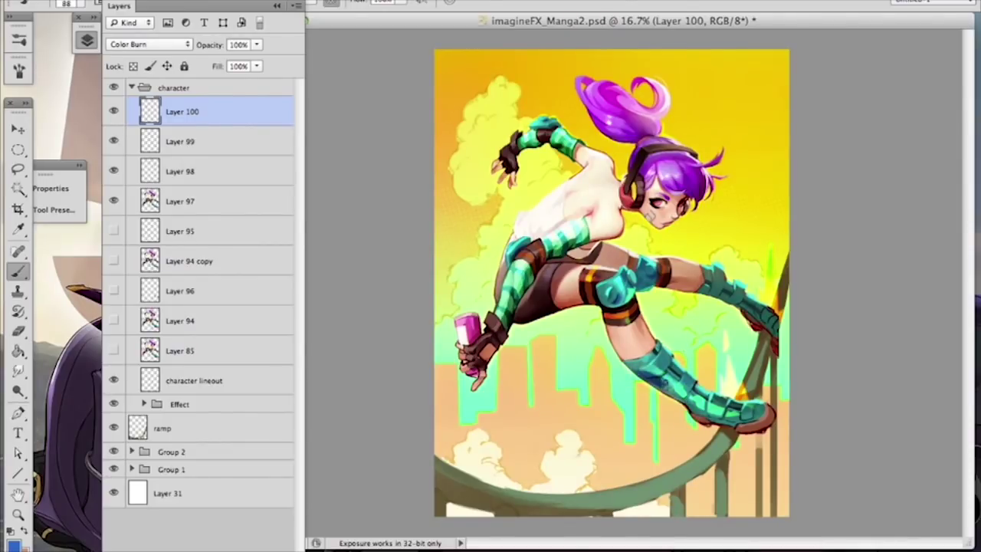
{"action": "key", "text": "ctrl+z"}
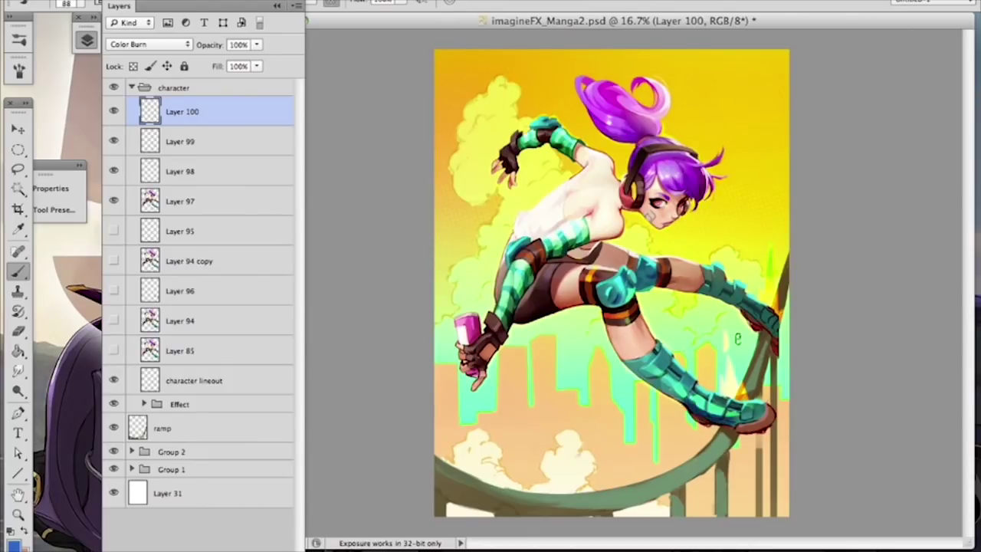
Step: Try blue Color Burn shading over the hair fringe and the drink can
{"action": "mouse_move", "coordinate": [653, 144]}
{"action": "left_mouse_down"}
{"action": "mouse_move", "coordinate": [650, 206]}
{"action": "mouse_move", "coordinate": [689, 164]}
{"action": "mouse_move", "coordinate": [668, 161]}
{"action": "mouse_move", "coordinate": [678, 184]}
{"action": "mouse_move", "coordinate": [694, 183]}
{"action": "left_mouse_up"}
{"action": "key", "text": "ctrl+z"}
{"action": "key", "text": "ctrl+z"}
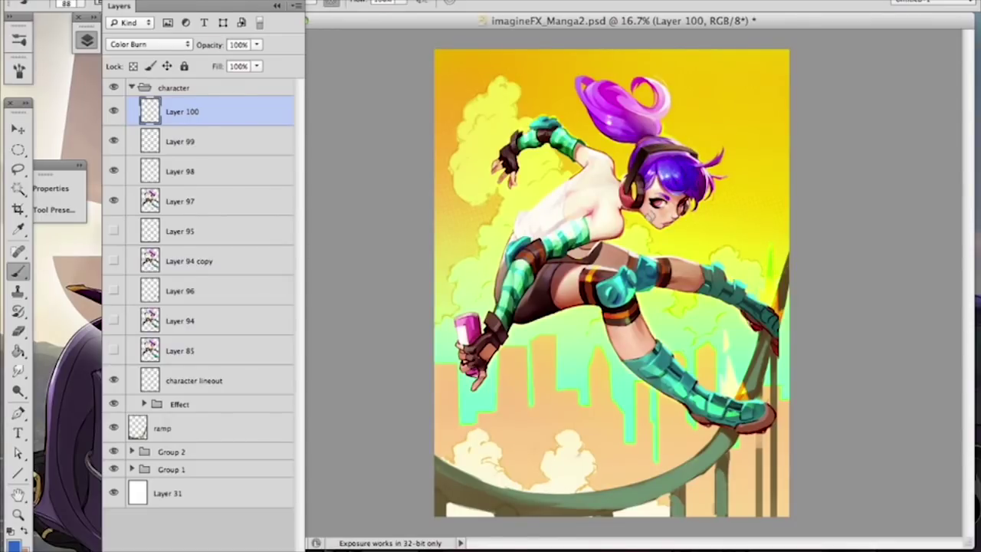
{"action": "key", "text": "ctrl+z"}
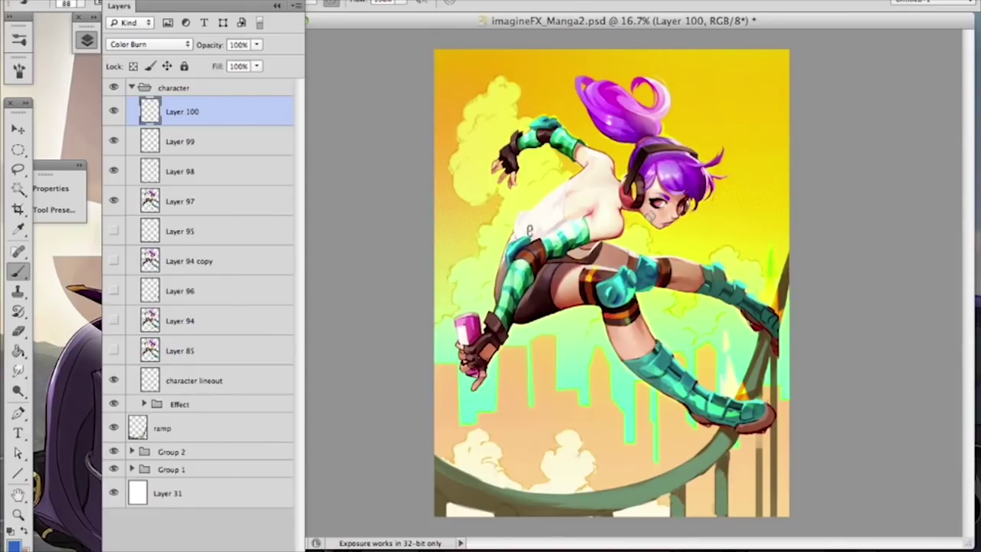
{"action": "mouse_move", "coordinate": [463, 320]}
{"action": "left_mouse_down"}
{"action": "mouse_move", "coordinate": [465, 343]}
{"action": "mouse_move", "coordinate": [473, 342]}
{"action": "left_mouse_up"}
{"action": "key", "text": "ctrl+z"}
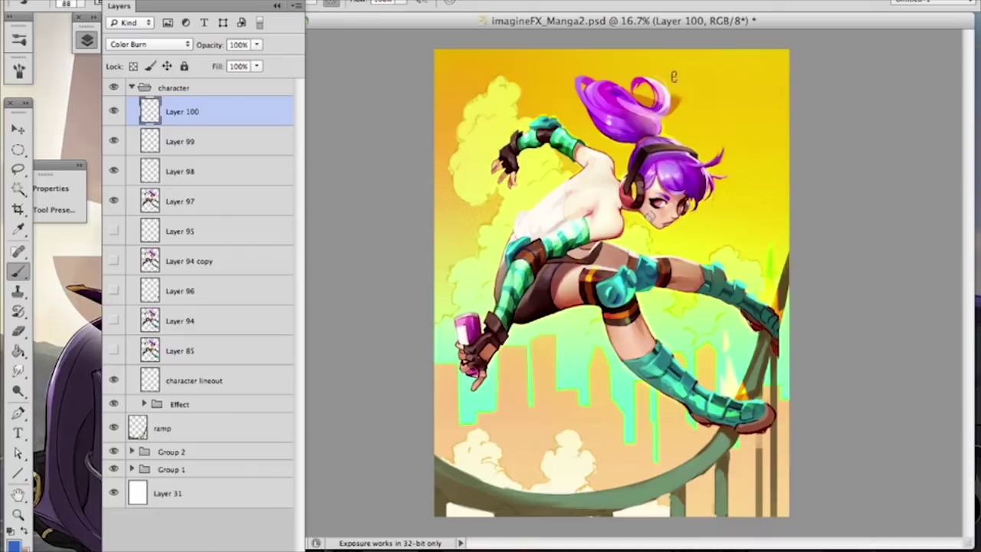
Step: Load Layer 97's outline as a selection and try a sampled pink tint on the ponytail with a 311 px brush
{"action": "left_click", "coordinate": [151, 203], "text": "super"}
{"action": "right_click", "coordinate": [684, 137]}
{"action": "left_click", "coordinate": [816, 173]}
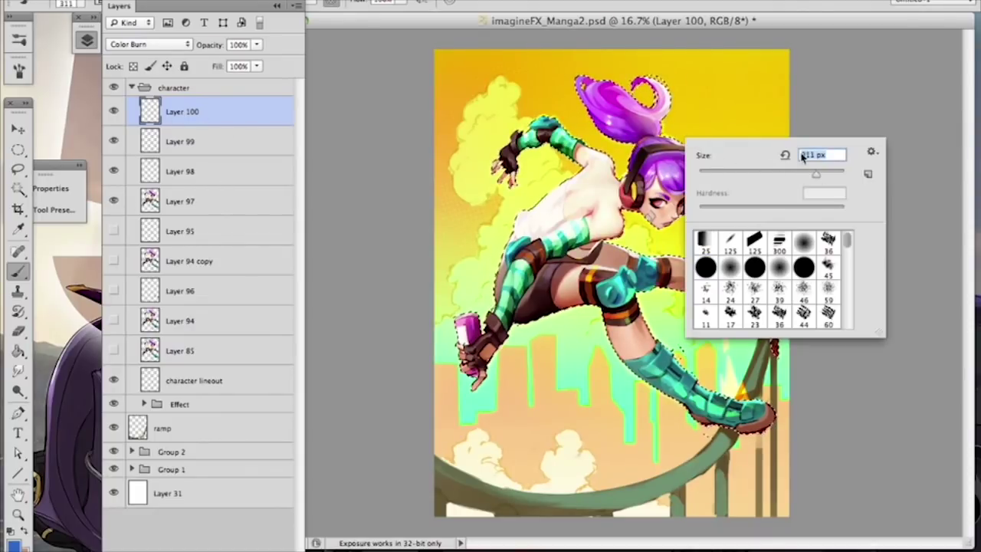
{"action": "left_click", "coordinate": [635, 104], "text": "alt"}
{"action": "mouse_move", "coordinate": [613, 81]}
{"action": "left_mouse_down"}
{"action": "mouse_move", "coordinate": [643, 108]}
{"action": "mouse_move", "coordinate": [589, 85]}
{"action": "left_mouse_up"}
{"action": "key", "text": "super+z"}
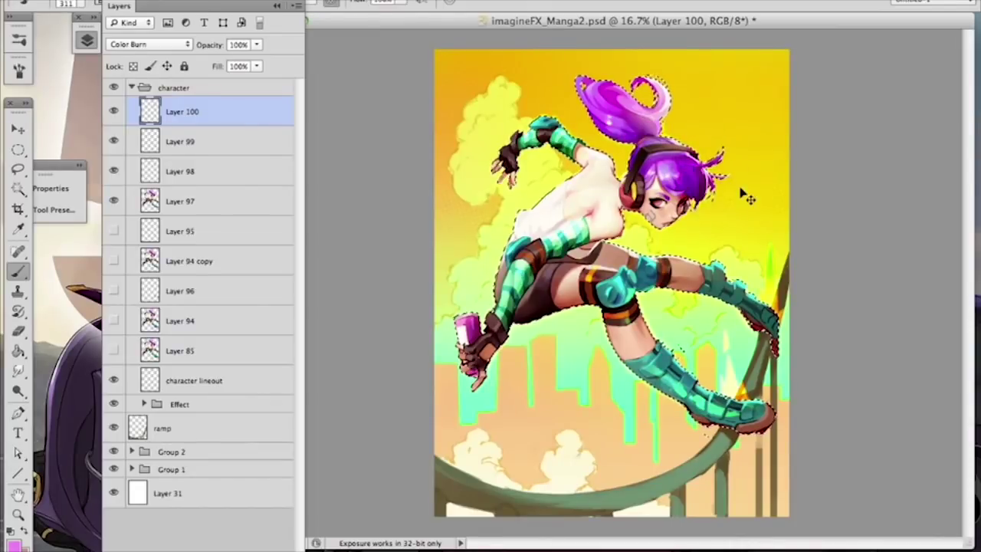
Step: Try the pink Color Burn tint over the hip and the front lower leg
{"action": "left_click_drag", "start_coordinate": [540, 295], "coordinate": [582, 277]}
{"action": "key", "text": "super+z"}
{"action": "mouse_move", "coordinate": [605, 336]}
{"action": "left_mouse_down"}
{"action": "mouse_move", "coordinate": [632, 386]}
{"action": "mouse_move", "coordinate": [643, 367]}
{"action": "mouse_move", "coordinate": [637, 390]}
{"action": "mouse_move", "coordinate": [682, 422]}
{"action": "left_mouse_up"}
{"action": "key", "text": "super+z"}
{"action": "key", "text": "super+z"}
Step: Sample teal from the front boot, shade along the front lower leg with it, and clear the selection
{"action": "left_click", "coordinate": [655, 383], "text": "alt"}
{"action": "mouse_move", "coordinate": [608, 335]}
{"action": "left_mouse_down"}
{"action": "mouse_move", "coordinate": [648, 398]}
{"action": "mouse_move", "coordinate": [687, 425]}
{"action": "left_mouse_up"}
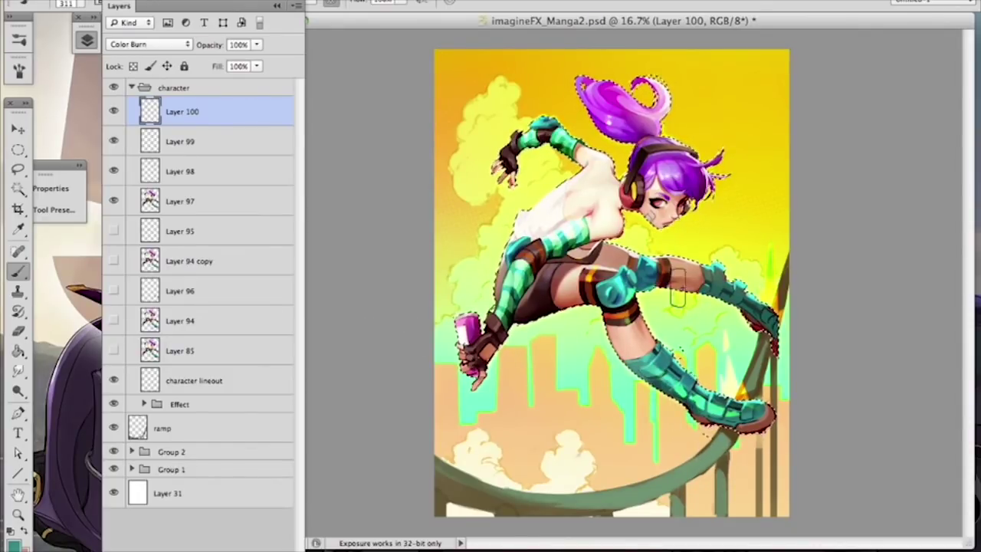
{"action": "key", "text": "ctrl+d"}
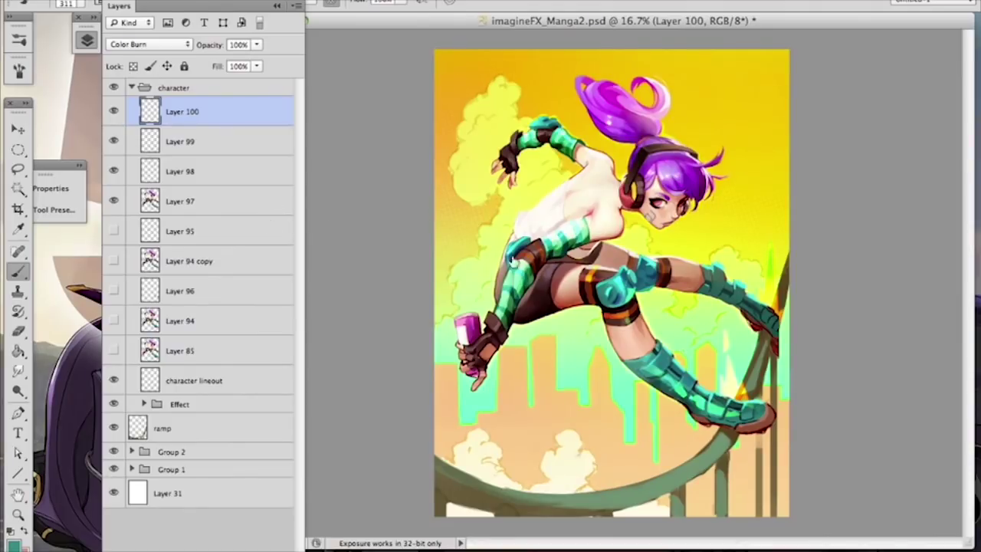
Step: Set the brush to 70 px, choose a lighter teal, and sample the reddish brown of the front shoe
{"action": "right_click", "coordinate": [711, 427]}
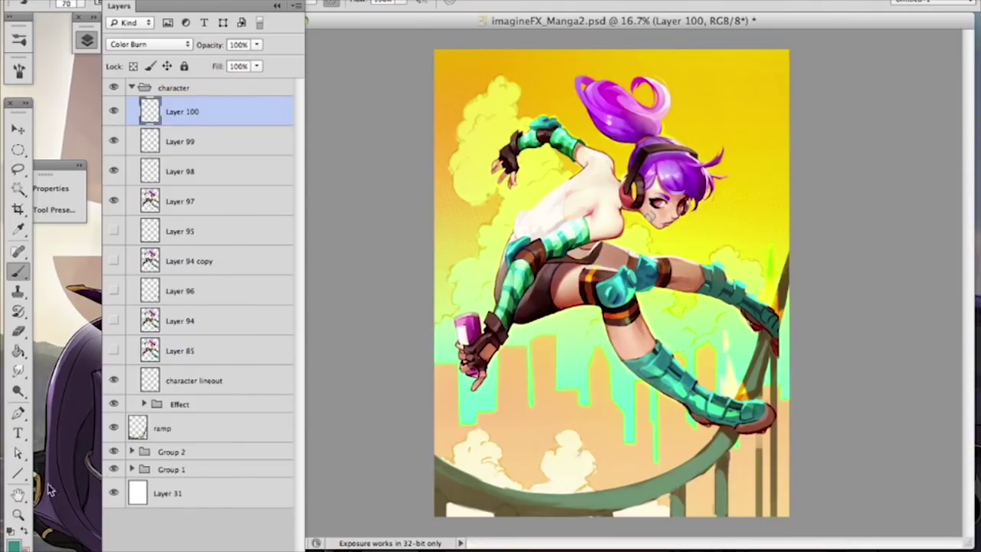
{"action": "left_click", "coordinate": [16, 543]}
{"action": "left_click", "coordinate": [392, 300]}
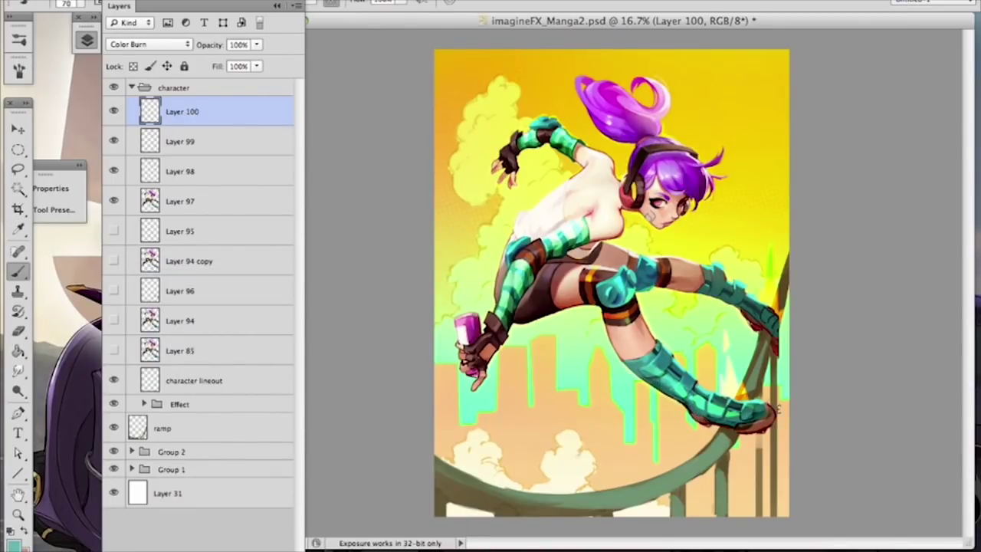
{"action": "left_click", "coordinate": [760, 417], "text": "alt"}
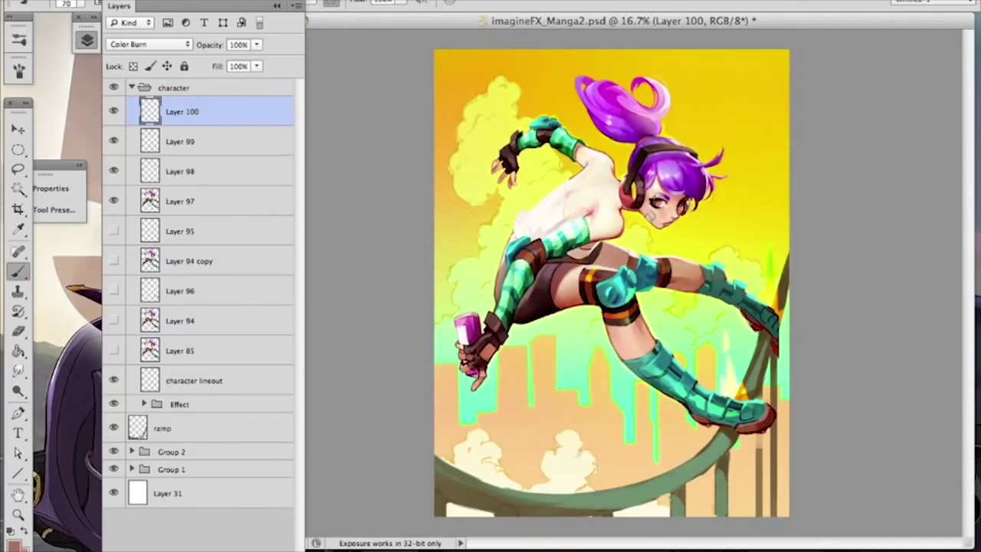
Step: Save the updated illustration file
{"action": "key", "text": "super+s"}
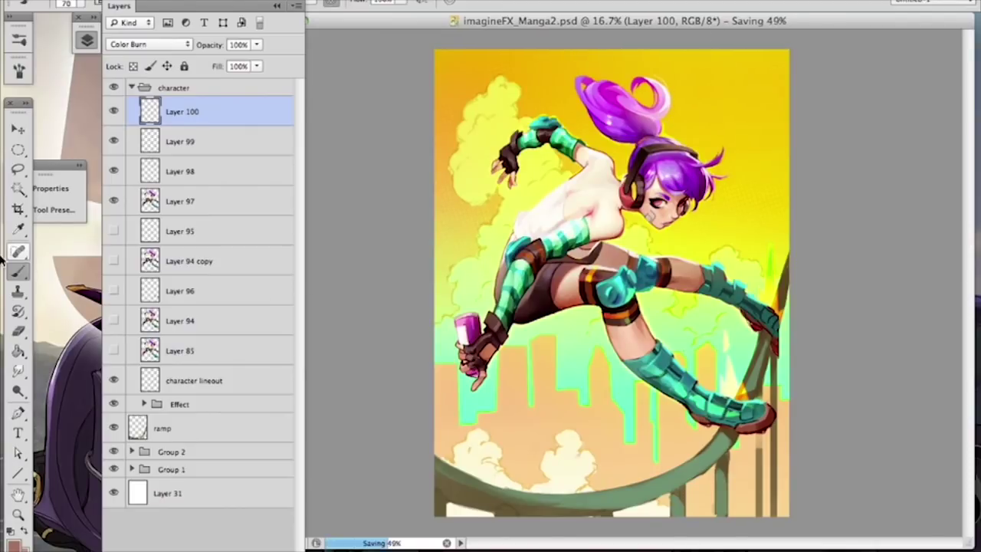
{"action": "mouse_move", "coordinate": [3, 242]}
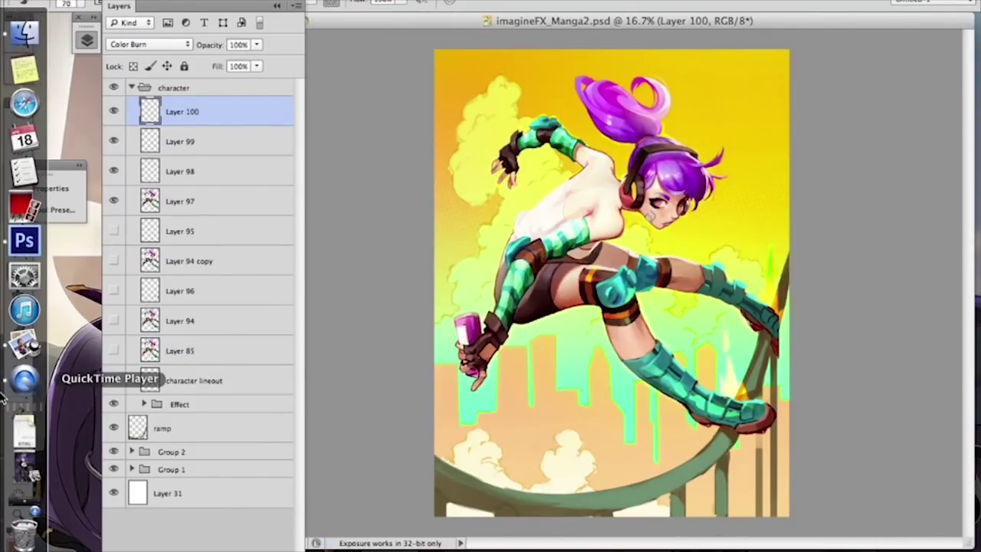
{"action": "left_click", "coordinate": [23, 500]}
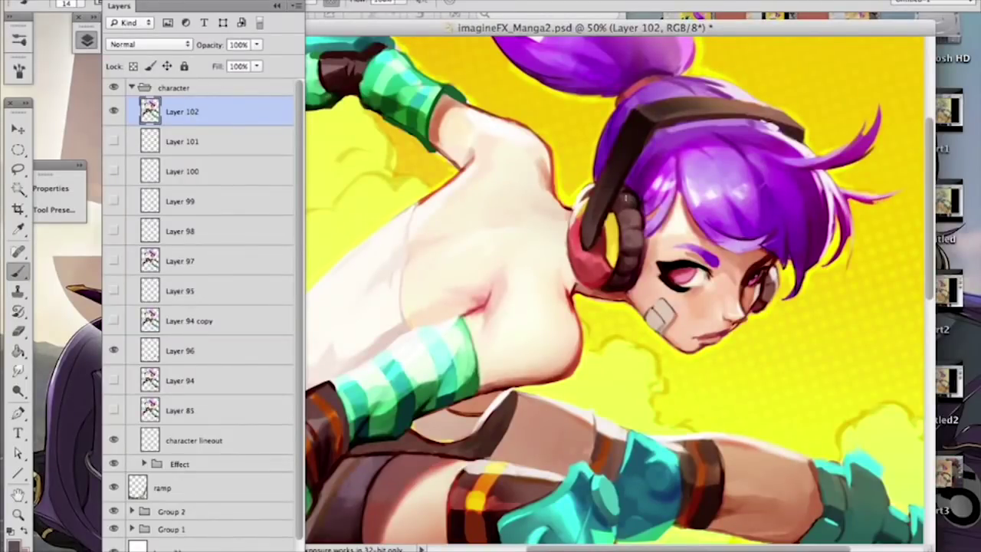
Step: Touch up the headphone ear cup and the nearby jaw edge on Layer 102 with locally sampled reds and skin tones
{"action": "left_click_drag", "start_coordinate": [621, 307], "coordinate": [670, 263]}
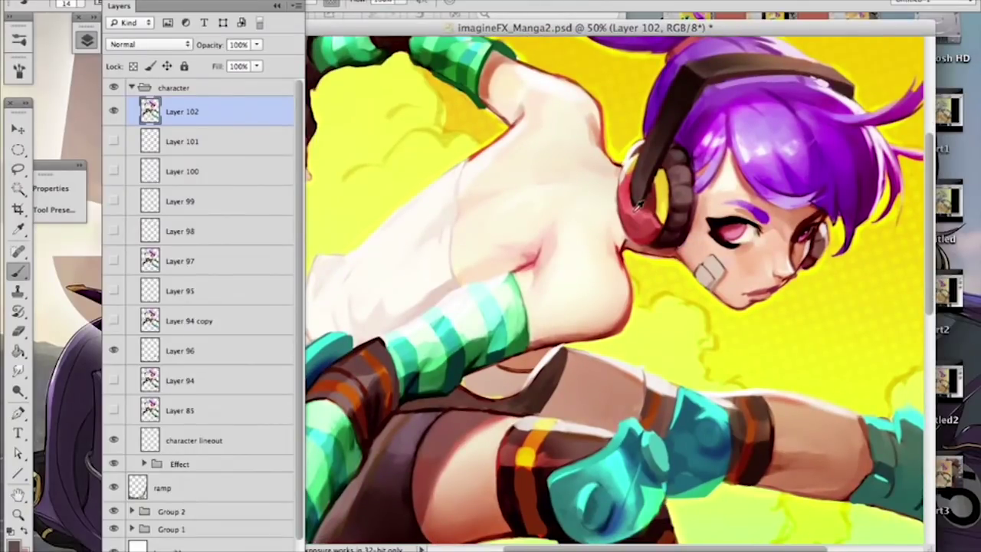
{"action": "left_click", "coordinate": [651, 242], "text": "alt"}
{"action": "left_click", "coordinate": [662, 254], "text": "alt"}
{"action": "left_click", "coordinate": [686, 243], "text": "alt"}
{"action": "left_click_drag", "start_coordinate": [720, 253], "coordinate": [648, 330]}
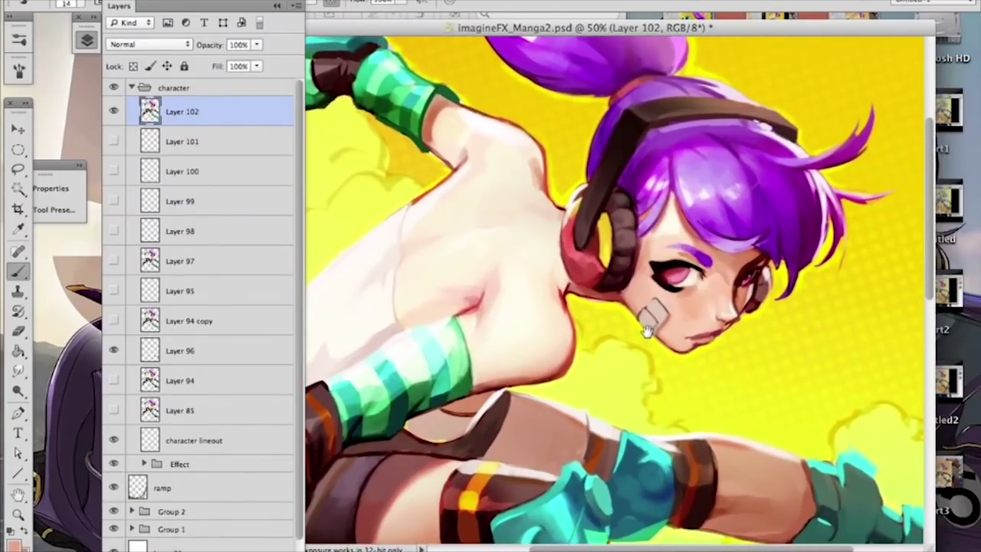
Step: Set the brush to 7 px and sample pale highlight tones from the hair by the headband and its outer strands
{"action": "left_click", "coordinate": [749, 115], "text": "alt"}
{"action": "right_click", "coordinate": [749, 112]}
{"action": "left_click_drag", "start_coordinate": [806, 144], "coordinate": [797, 146]}
{"action": "key", "text": "Return"}
{"action": "left_click", "coordinate": [841, 178], "text": "alt"}
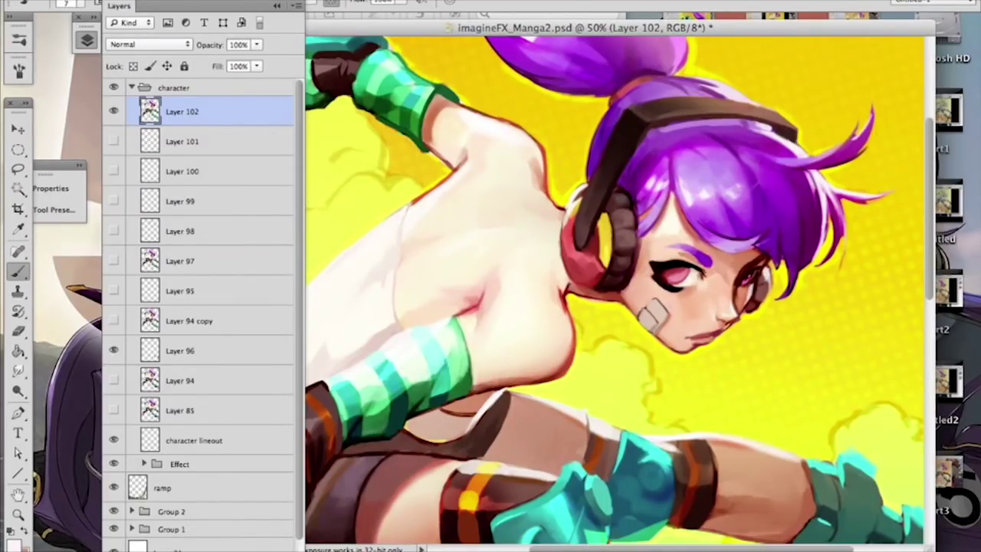
Step: Sample dark purple from the ponytail's base and set a 24 px brush for its shading
{"action": "left_click_drag", "start_coordinate": [643, 204], "coordinate": [666, 342]}
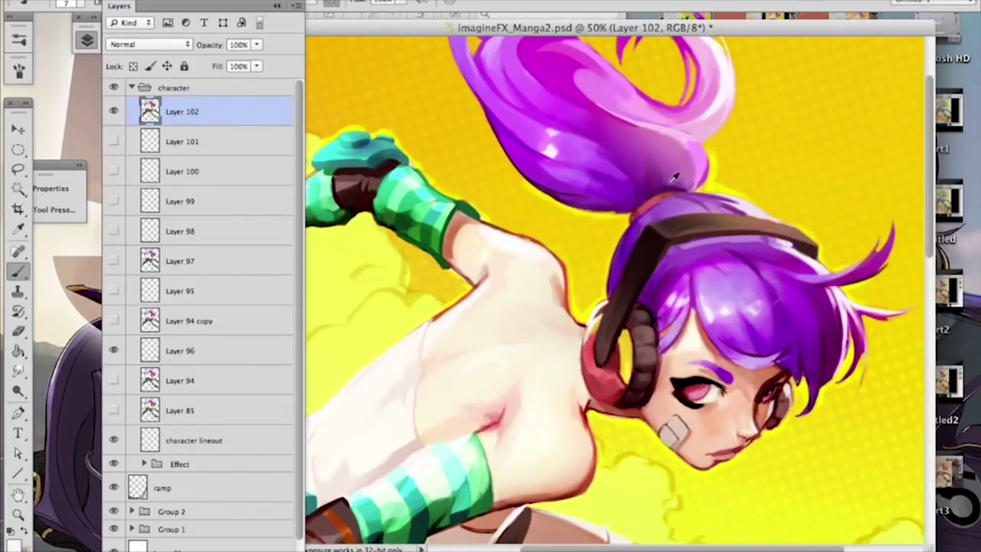
{"action": "left_click", "coordinate": [660, 176], "text": "alt"}
{"action": "right_click", "coordinate": [668, 180]}
{"action": "left_click_drag", "start_coordinate": [704, 212], "coordinate": [711, 212]}
{"action": "key", "text": "Return"}
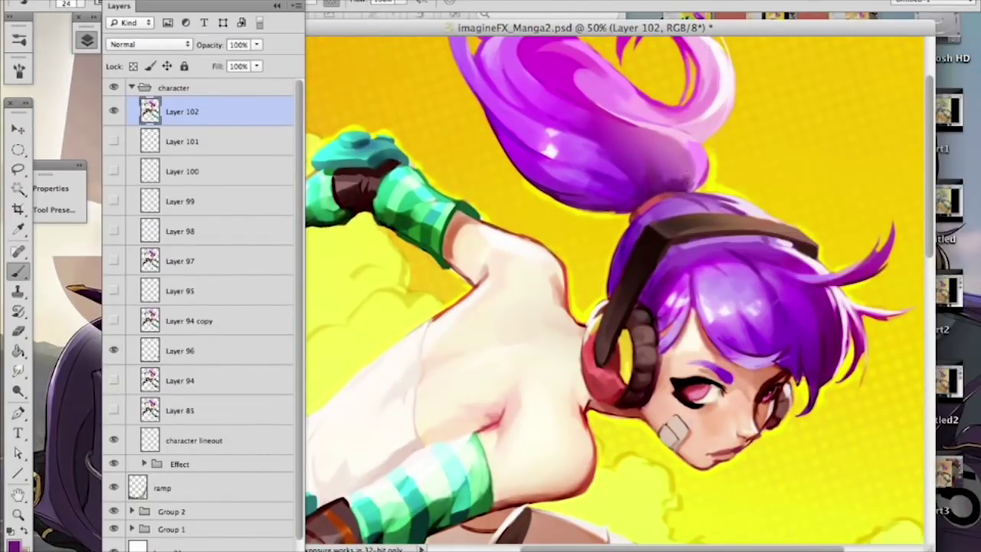
Step: Load Layer 102's outline as a selection, paint sampled violet around the ponytail tip's gap, and clear the selection
{"action": "left_click_drag", "start_coordinate": [673, 144], "coordinate": [674, 260]}
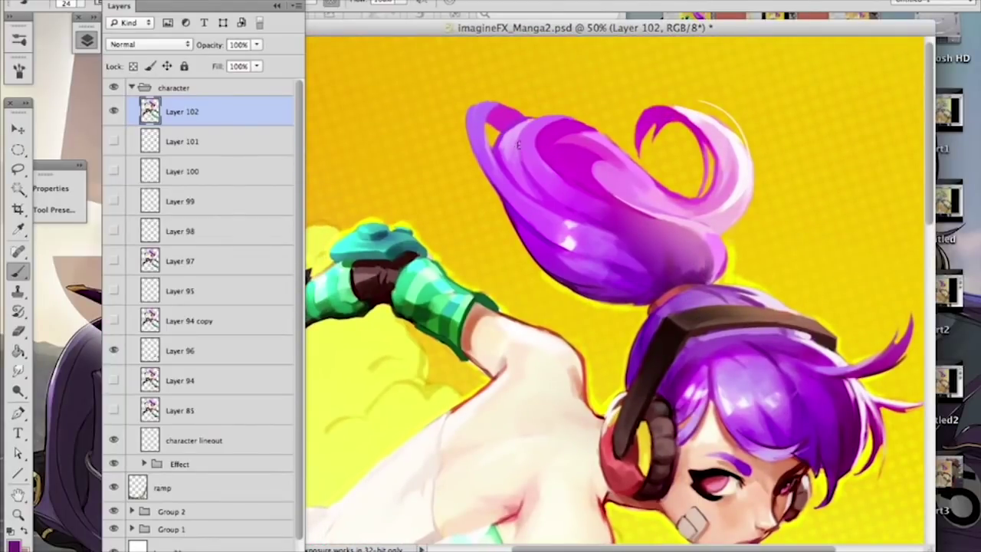
{"action": "left_click", "coordinate": [154, 116], "text": "super"}
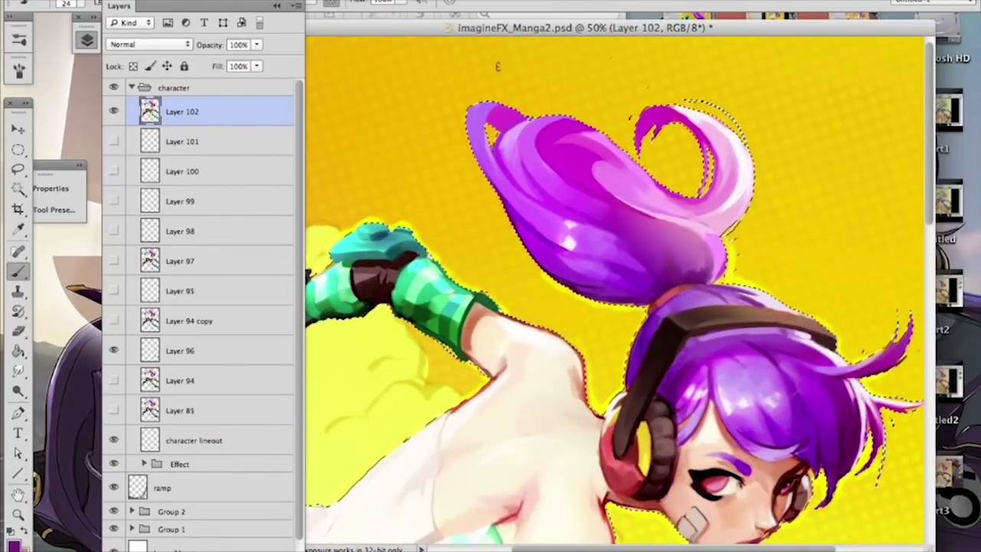
{"action": "left_click", "coordinate": [516, 162], "text": "alt"}
{"action": "left_click_drag", "start_coordinate": [496, 146], "coordinate": [513, 126]}
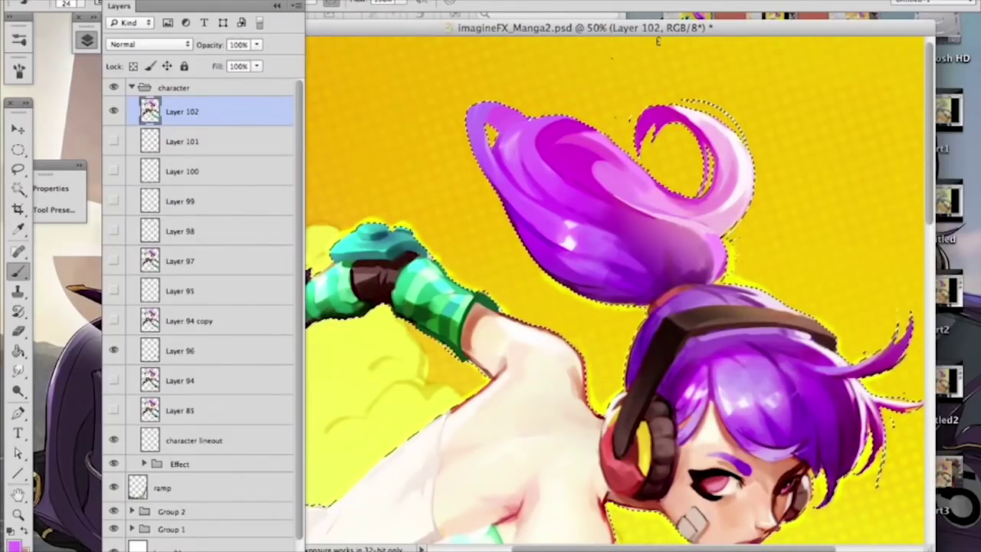
{"action": "key", "text": "super+d"}
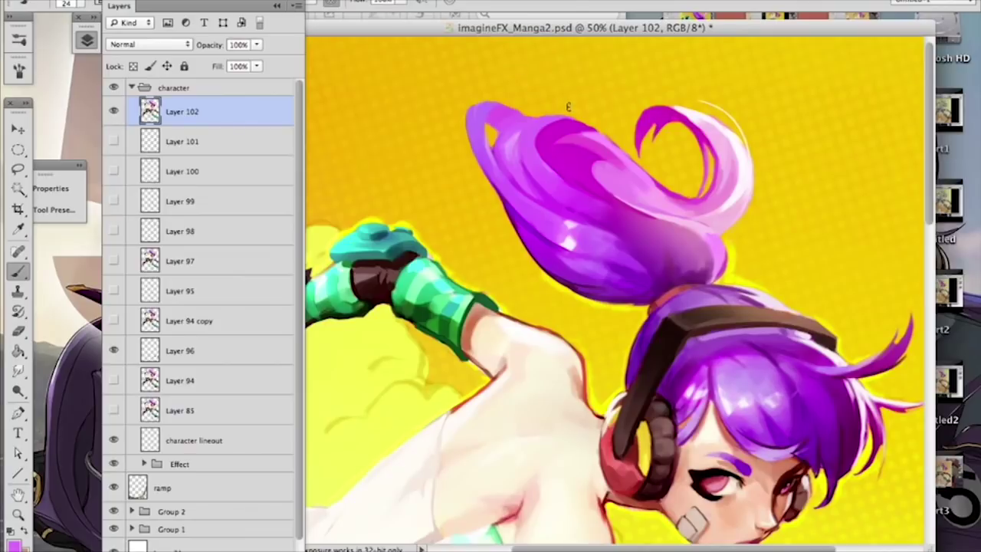
Step: Sample ponytail colours down to a pale pink and set the 125 brush preset to 9 px with 0% hardness
{"action": "left_click", "coordinate": [539, 153], "text": "alt"}
{"action": "left_click", "coordinate": [530, 147], "text": "alt"}
{"action": "left_click", "coordinate": [511, 132], "text": "alt"}
{"action": "right_click", "coordinate": [686, 233]}
{"action": "left_click", "coordinate": [722, 321]}
{"action": "left_click", "coordinate": [709, 254]}
{"action": "left_click_drag", "start_coordinate": [709, 257], "coordinate": [697, 255]}
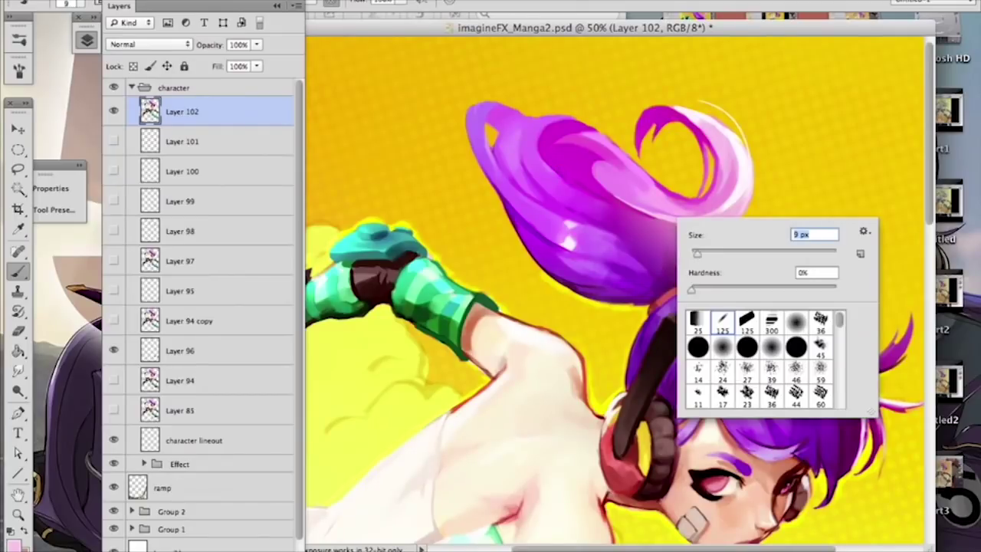
{"action": "key", "text": "Return"}
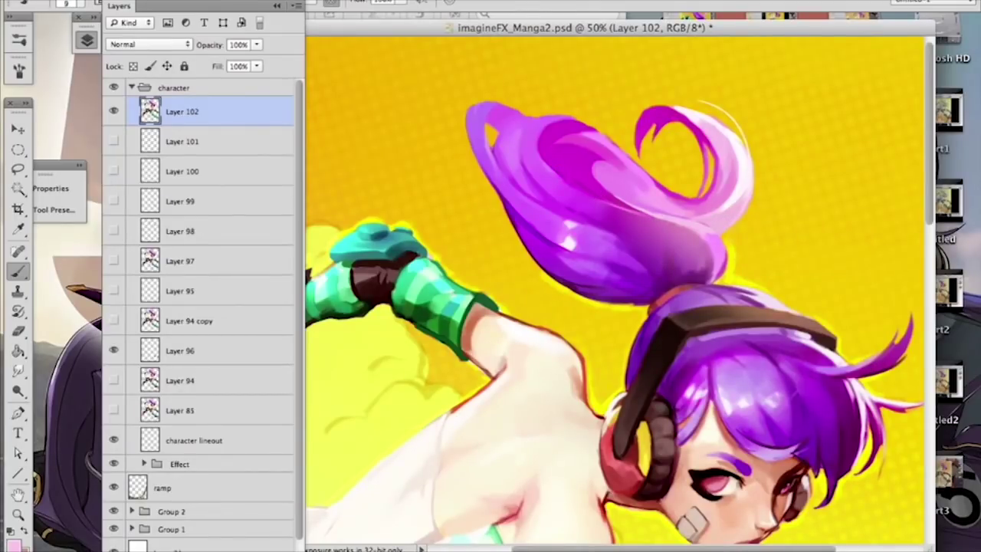
Step: Paint pale pink strands across the ponytail with 9 px and 26 px brushes, and add sampled magenta along its upper contour
{"action": "left_click_drag", "start_coordinate": [627, 211], "coordinate": [677, 224]}
{"action": "right_click", "coordinate": [716, 221]}
{"action": "mouse_move", "coordinate": [729, 244]}
{"action": "left_mouse_down"}
{"action": "mouse_move", "coordinate": [757, 241]}
{"action": "mouse_move", "coordinate": [738, 242]}
{"action": "left_mouse_up"}
{"action": "left_click_drag", "start_coordinate": [636, 215], "coordinate": [592, 197]}
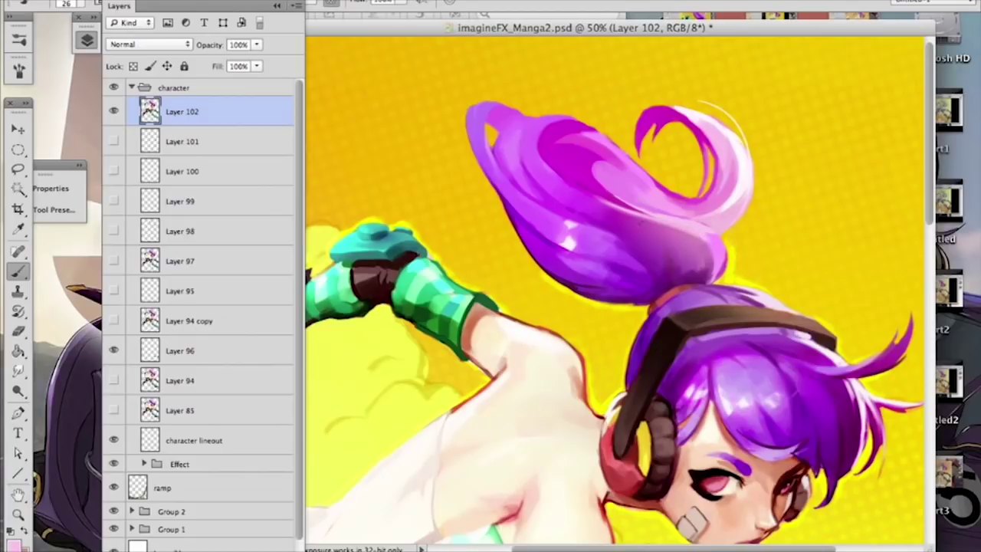
{"action": "left_click", "coordinate": [577, 129], "text": "alt"}
{"action": "mouse_move", "coordinate": [576, 134]}
{"action": "left_mouse_down"}
{"action": "mouse_move", "coordinate": [622, 157]}
{"action": "mouse_move", "coordinate": [614, 144]}
{"action": "mouse_move", "coordinate": [645, 172]}
{"action": "mouse_move", "coordinate": [600, 132]}
{"action": "mouse_move", "coordinate": [672, 195]}
{"action": "left_mouse_up"}
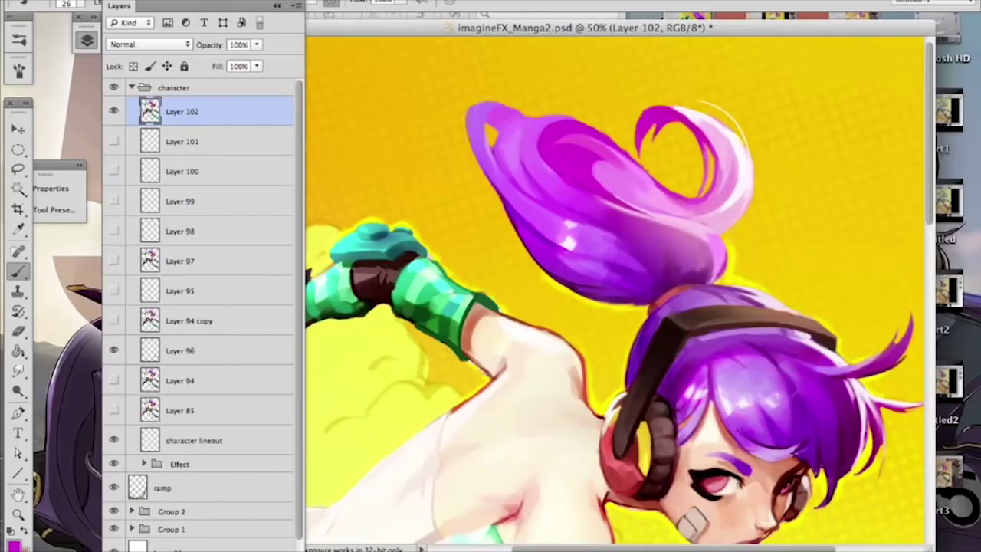
Step: Sample purple tones from the hair and dab the ponytail's tip with a 99 px brush
{"action": "key", "text": "super+minus"}
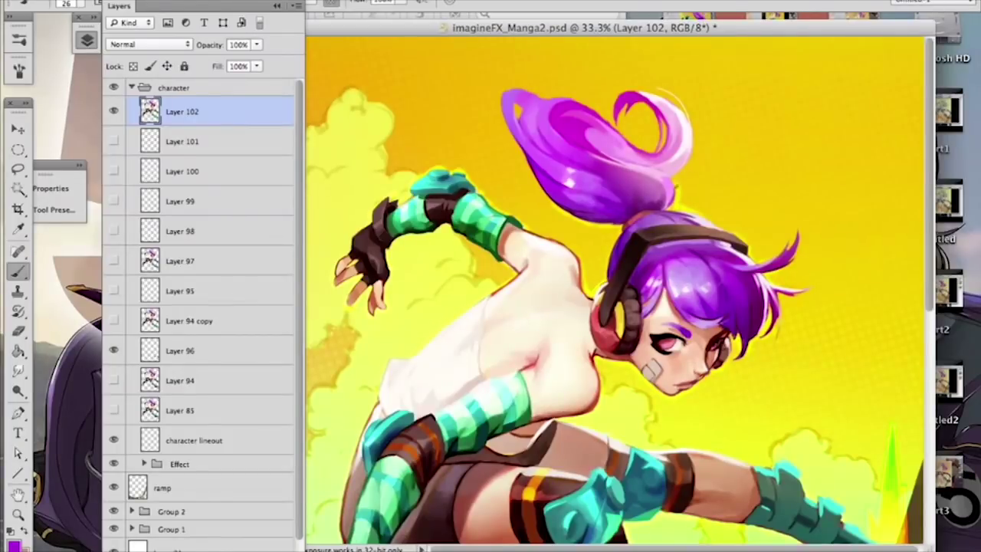
{"action": "left_click", "coordinate": [757, 306], "text": "alt"}
{"action": "left_click", "coordinate": [513, 105], "text": "alt"}
{"action": "right_click", "coordinate": [622, 124]}
{"action": "left_click_drag", "start_coordinate": [638, 124], "coordinate": [673, 124]}
{"action": "left_click", "coordinate": [555, 114]}
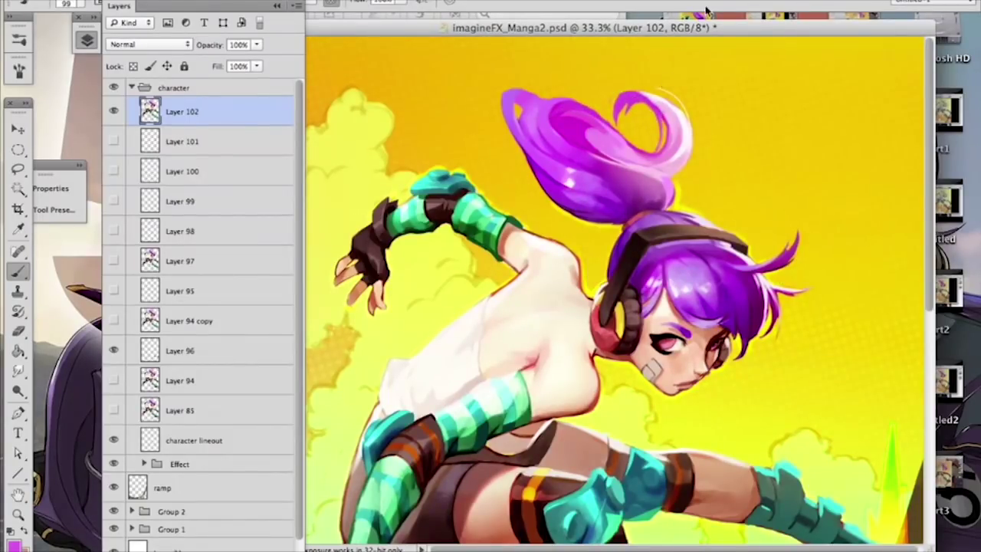
Step: Deepen the underside of the ponytail with dark purple strokes using a 33 px brush
{"action": "key", "text": "super+minus"}
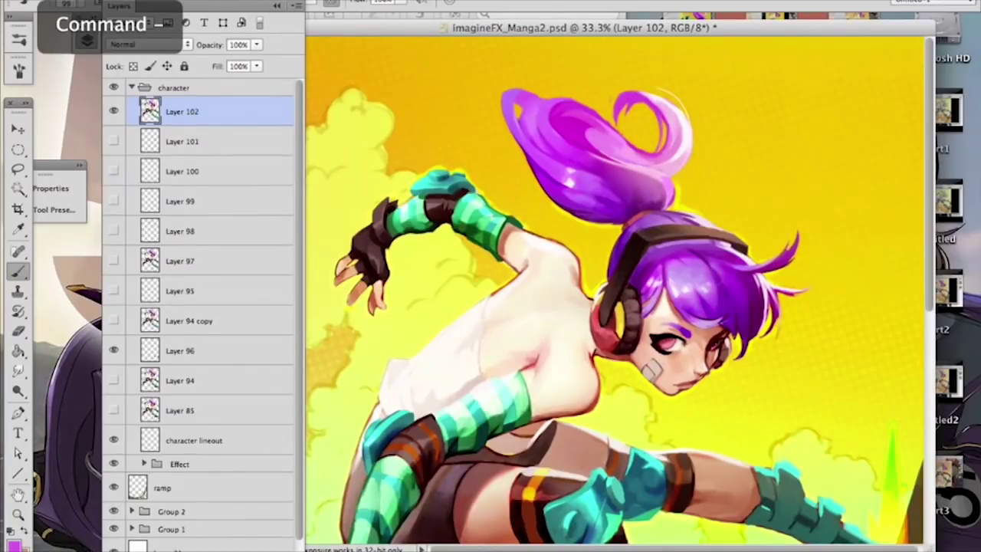
{"action": "left_click_drag", "start_coordinate": [651, 277], "coordinate": [671, 350]}
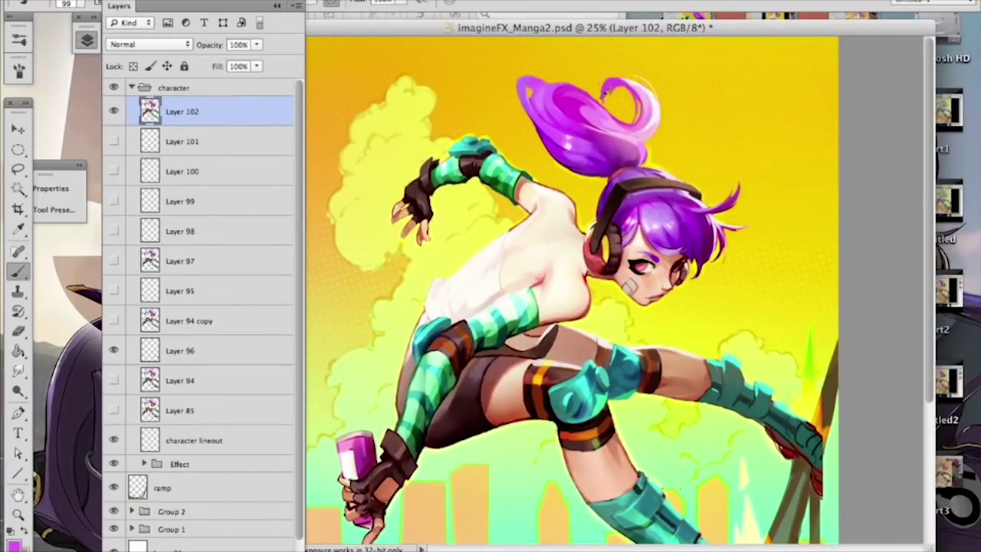
{"action": "right_click", "coordinate": [642, 157]}
{"action": "left_click", "coordinate": [684, 188]}
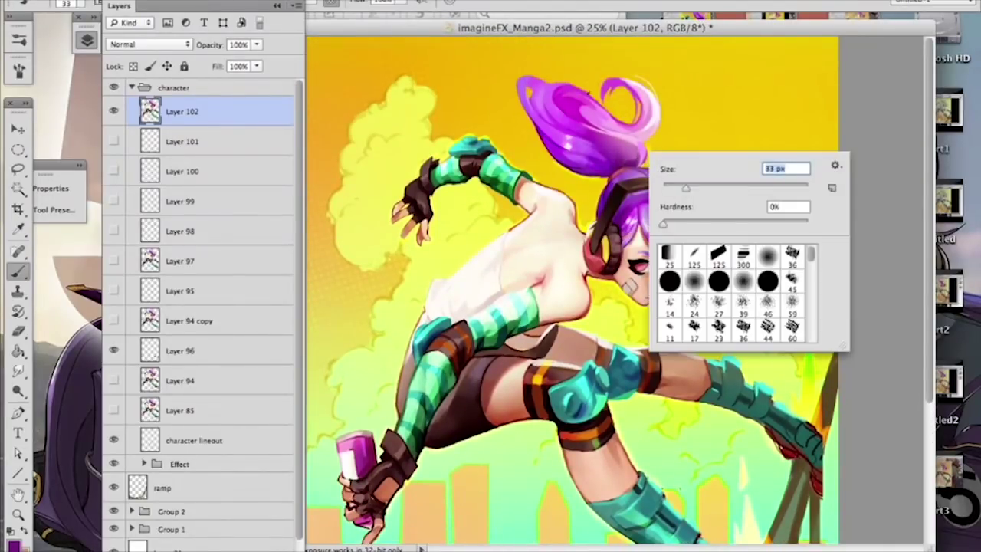
{"action": "left_click_drag", "start_coordinate": [595, 140], "coordinate": [630, 156]}
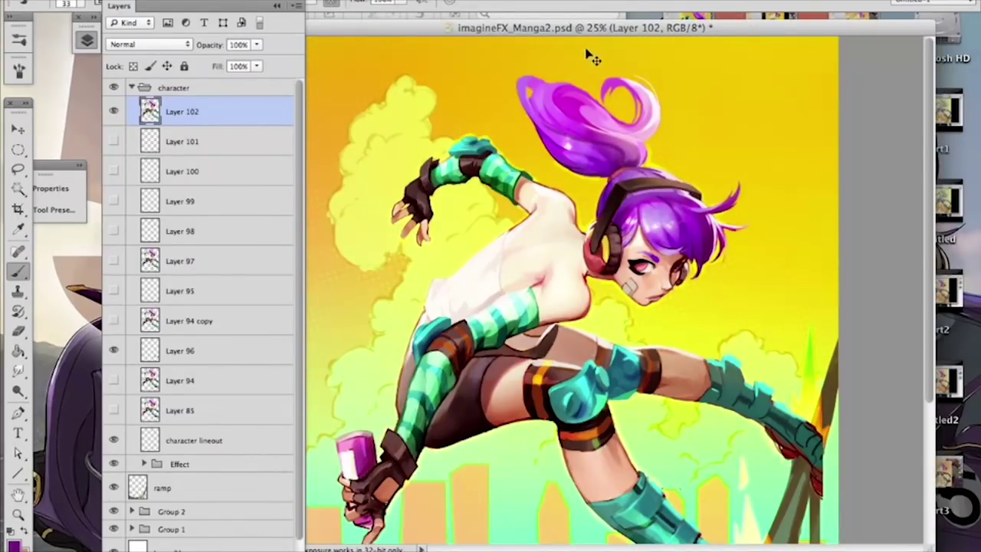
Step: Sample purples from the ponytail and paint dark purple into its base with the 33 px brush
{"action": "left_click", "coordinate": [554, 131], "text": "alt"}
{"action": "left_click_drag", "start_coordinate": [623, 145], "coordinate": [601, 165]}
{"action": "left_click", "coordinate": [633, 144]}
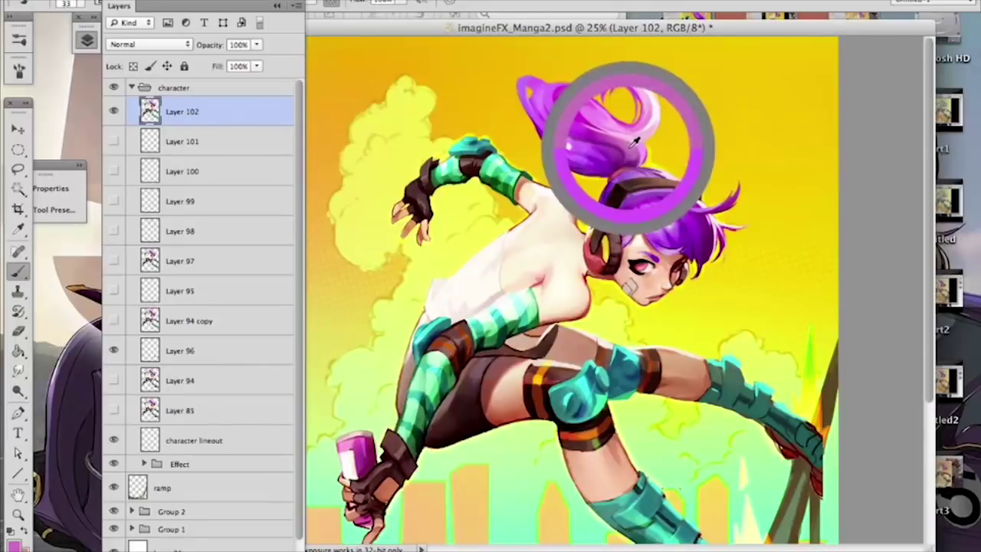
{"action": "left_click", "coordinate": [588, 146]}
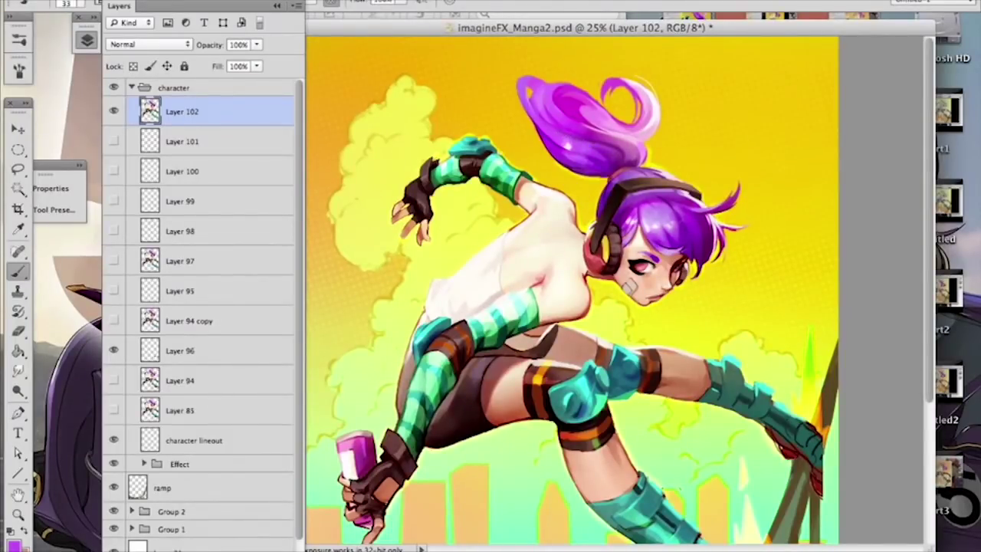
Step: Blend the ponytail's lower pale highlight into the purple with short strokes of sampled mid tones
{"action": "left_click_drag", "start_coordinate": [591, 142], "coordinate": [603, 146]}
{"action": "left_click", "coordinate": [616, 161]}
{"action": "left_click", "coordinate": [611, 151], "text": "alt"}
{"action": "left_click", "coordinate": [593, 143], "text": "alt"}
{"action": "left_click", "coordinate": [606, 149], "text": "alt"}
{"action": "left_click", "coordinate": [541, 129], "text": "alt"}
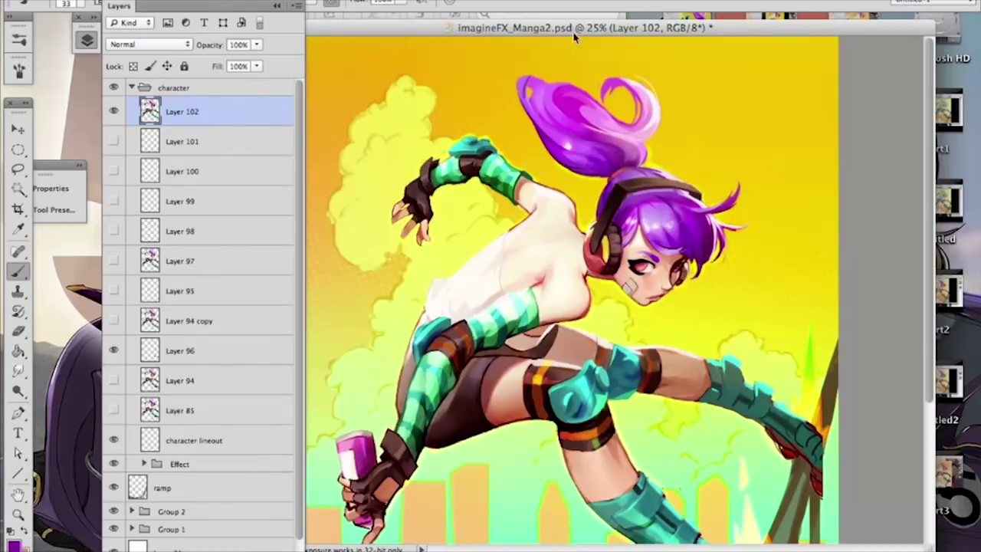
Step: Sample the light purple at the ponytail's tip and dab it there with a 98 px brush
{"action": "left_click", "coordinate": [519, 91], "text": "alt"}
{"action": "right_click", "coordinate": [522, 89]}
{"action": "left_click", "coordinate": [629, 121]}
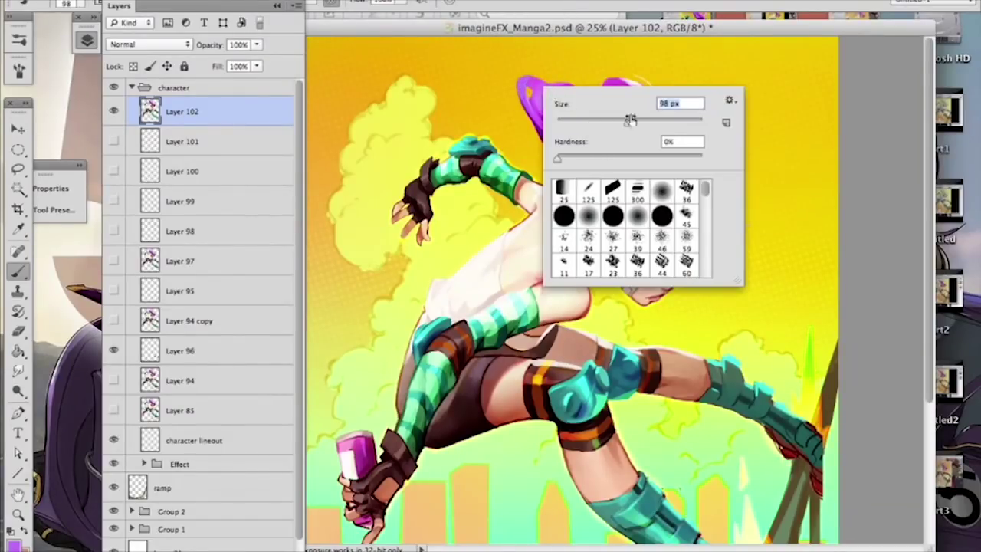
{"action": "left_click", "coordinate": [519, 99]}
Step: Sample darker purples from the ponytail and dab its underside with a 58 px brush at 0% hardness
{"action": "left_click", "coordinate": [560, 142], "text": "alt"}
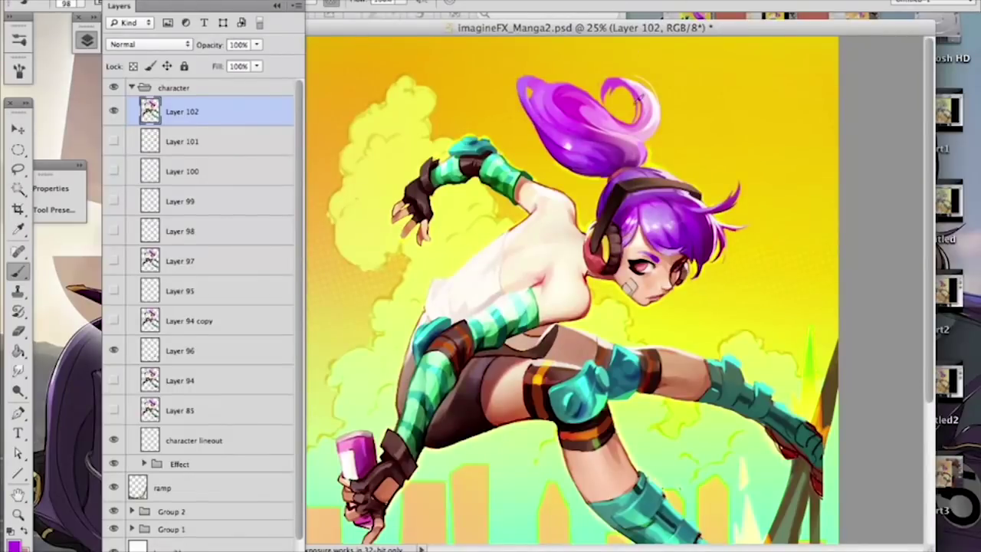
{"action": "left_click", "coordinate": [559, 159], "text": "alt"}
{"action": "left_click", "coordinate": [590, 171], "text": "alt"}
{"action": "scroll", "coordinate": [636, 149], "scroll_direction": "down", "scroll_amount": 2}
{"action": "left_click", "coordinate": [622, 144], "text": "alt"}
{"action": "right_click", "coordinate": [662, 116]}
{"action": "left_click", "coordinate": [727, 158]}
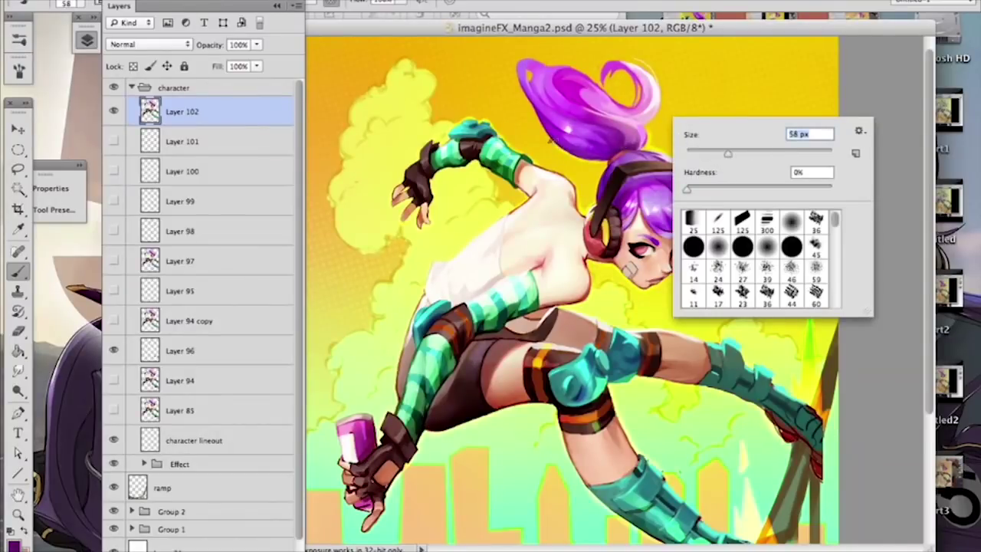
{"action": "left_click", "coordinate": [585, 151]}
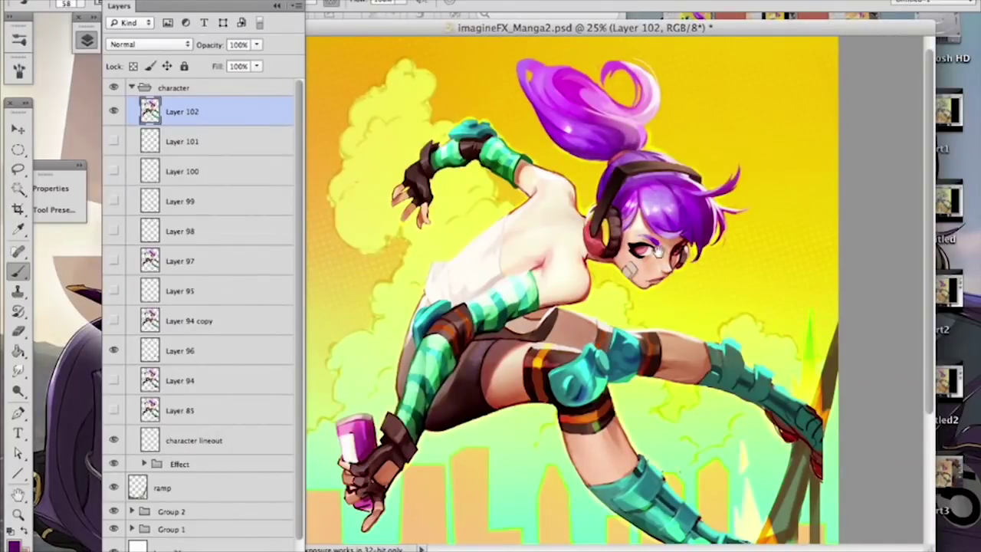
Step: Compare the repainted character with the earlier version by toggling the visibility of Layer 97 and Layer 102
{"action": "scroll", "coordinate": [651, 253], "scroll_direction": "down", "scroll_amount": 3}
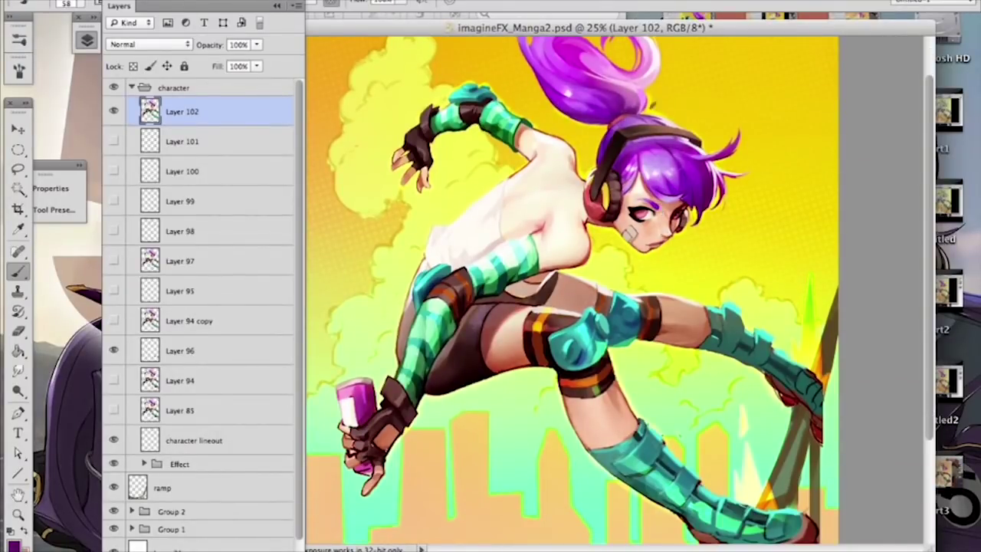
{"action": "left_click", "coordinate": [114, 262]}
{"action": "left_click", "coordinate": [115, 115]}
{"action": "left_click", "coordinate": [114, 113]}
{"action": "left_click", "coordinate": [113, 114]}
{"action": "left_click", "coordinate": [113, 114]}
{"action": "left_click", "coordinate": [113, 114]}
{"action": "left_click", "coordinate": [113, 114]}
{"action": "left_click", "coordinate": [114, 113]}
{"action": "left_click", "coordinate": [113, 260]}
Step: Sample teal from the near boot and paint its upper cuff with a 32 px brush at 0% hardness
{"action": "scroll", "coordinate": [669, 338], "scroll_direction": "down", "scroll_amount": 5}
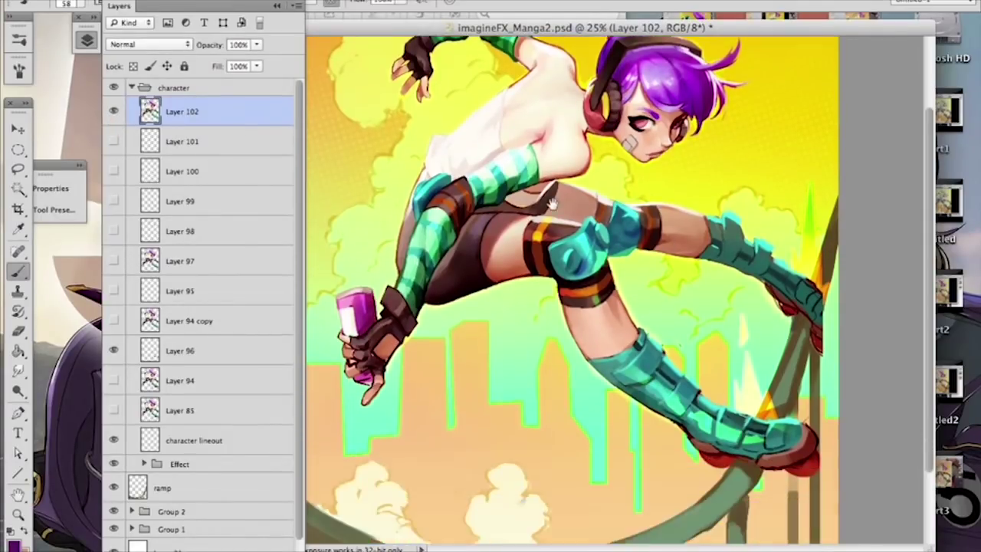
{"action": "left_click", "coordinate": [664, 345], "text": "alt"}
{"action": "left_click", "coordinate": [658, 349], "text": "alt"}
{"action": "right_click", "coordinate": [672, 332]}
{"action": "left_click", "coordinate": [728, 348]}
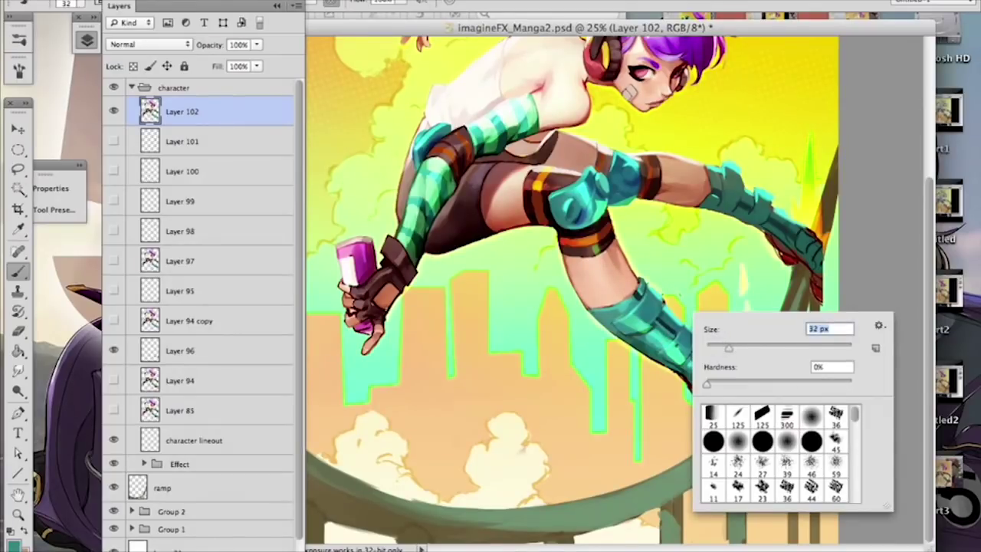
{"action": "left_click", "coordinate": [664, 347]}
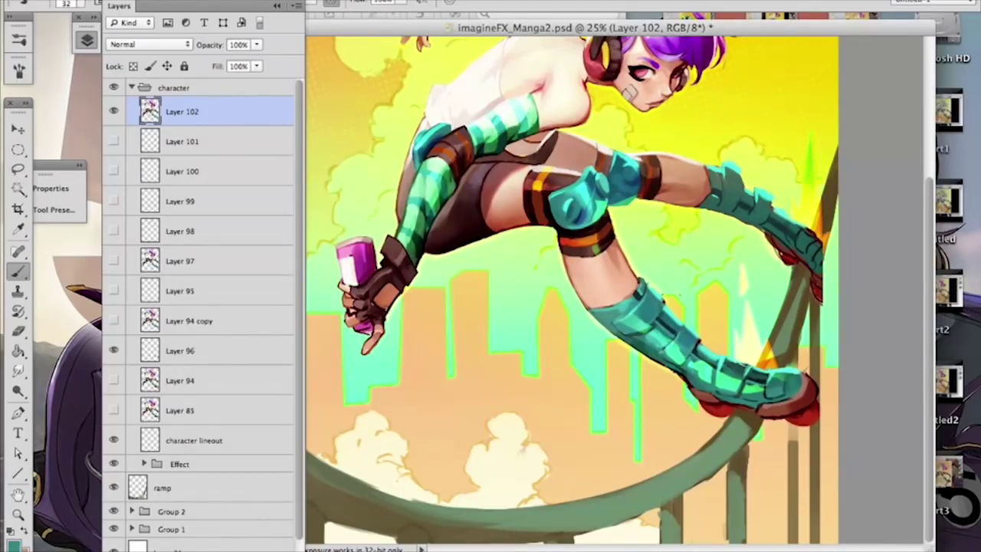
{"action": "left_click_drag", "start_coordinate": [665, 310], "coordinate": [644, 329]}
{"action": "left_click", "coordinate": [659, 319], "text": "alt"}
Step: Paint sampled teal and mint green tones onto the near boot's ankle and foot sections
{"action": "left_click", "coordinate": [672, 366], "text": "alt"}
{"action": "left_click", "coordinate": [695, 366], "text": "alt"}
{"action": "left_click_drag", "start_coordinate": [687, 368], "coordinate": [682, 371]}
{"action": "left_click", "coordinate": [703, 360], "text": "alt"}
{"action": "left_click_drag", "start_coordinate": [693, 361], "coordinate": [701, 358]}
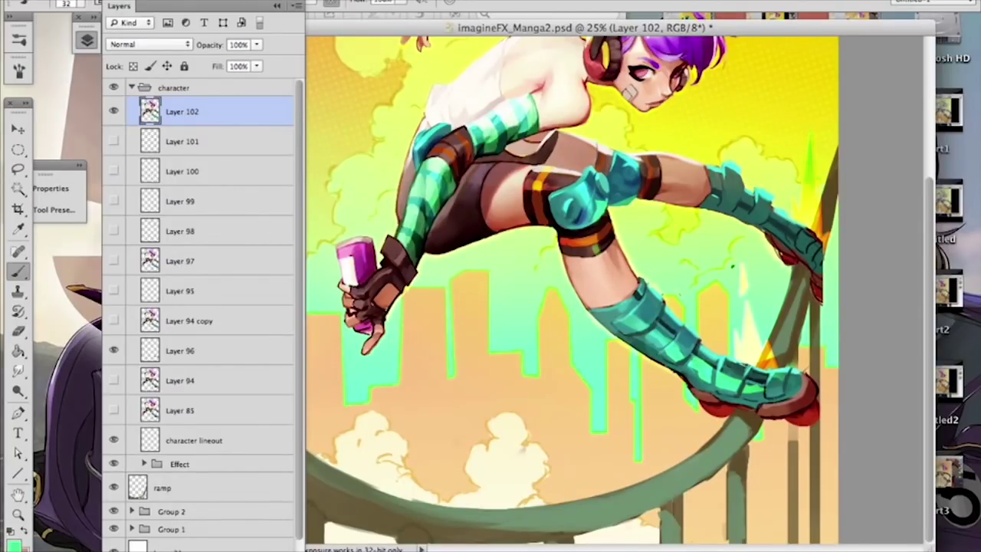
{"action": "left_click_drag", "start_coordinate": [752, 384], "coordinate": [769, 389]}
Step: Shade the near boot's shin plates with sampled teal and pick up tones from its upper cuff
{"action": "left_click", "coordinate": [650, 333], "text": "alt"}
{"action": "left_click_drag", "start_coordinate": [650, 337], "coordinate": [661, 343]}
{"action": "left_click", "coordinate": [665, 355], "text": "alt"}
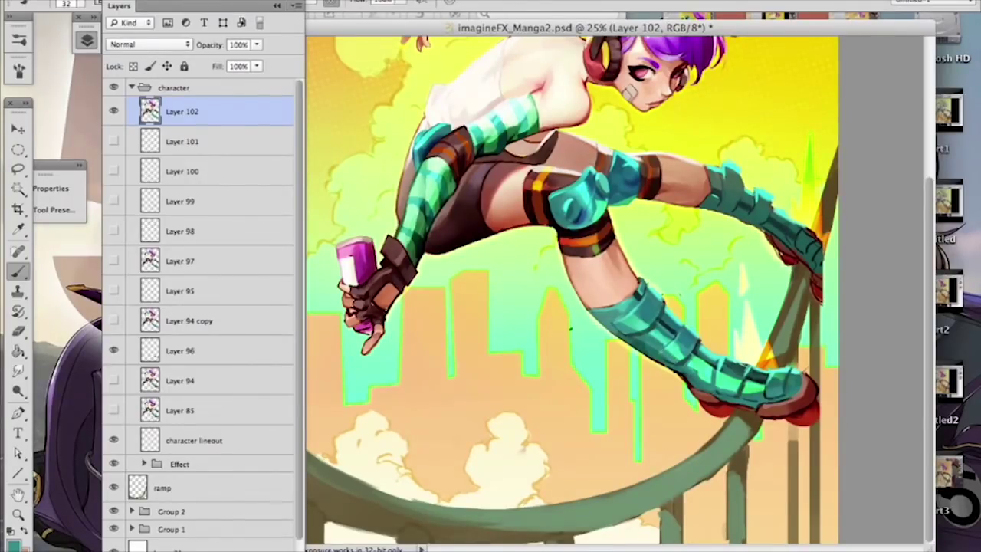
{"action": "left_click", "coordinate": [691, 326], "text": "alt"}
{"action": "left_click", "coordinate": [634, 304], "text": "alt"}
{"action": "left_click", "coordinate": [630, 303], "text": "alt"}
{"action": "left_click", "coordinate": [618, 313], "text": "alt"}
Step: Touch up the near kneepad and sample its dark blue and the far boot's muted teal
{"action": "left_click_drag", "start_coordinate": [587, 211], "coordinate": [584, 215]}
{"action": "left_click", "coordinate": [593, 206], "text": "alt"}
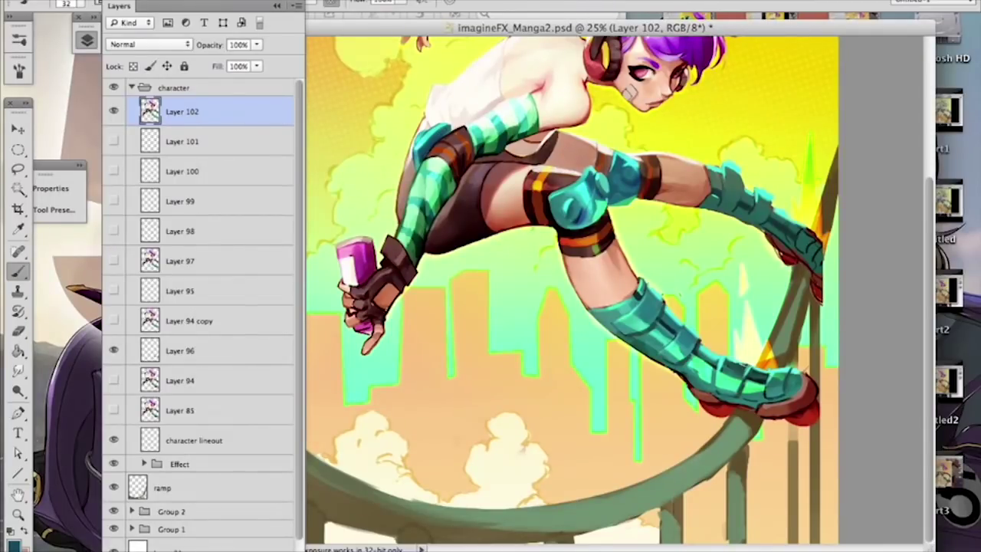
{"action": "left_click_drag", "start_coordinate": [508, 208], "coordinate": [507, 212]}
{"action": "left_click", "coordinate": [714, 180], "text": "alt"}
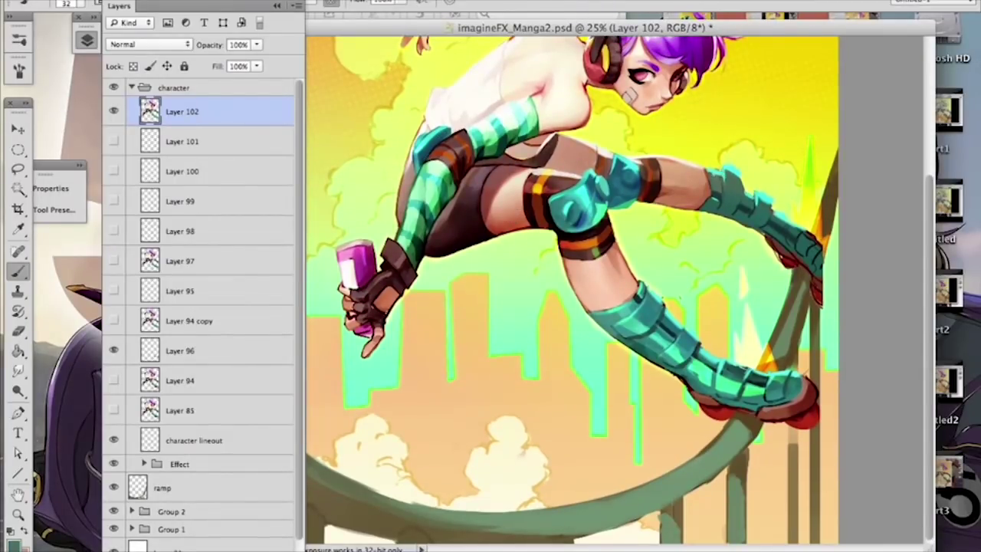
{"action": "scroll", "coordinate": [743, 226], "scroll_direction": "down", "scroll_amount": 1}
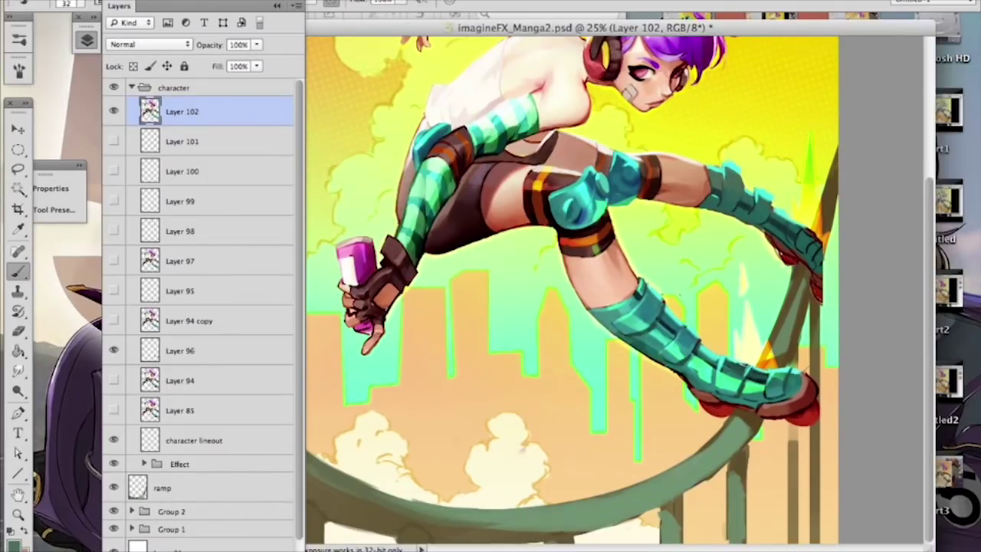
Step: Sample a skin tone from the near leg and set the 25 brush preset to 80 px
{"action": "left_click", "coordinate": [690, 357], "text": "alt"}
{"action": "left_click", "coordinate": [593, 300], "text": "alt"}
{"action": "right_click", "coordinate": [645, 260]}
{"action": "left_click", "coordinate": [655, 339]}
{"action": "left_click_drag", "start_coordinate": [666, 272], "coordinate": [706, 273]}
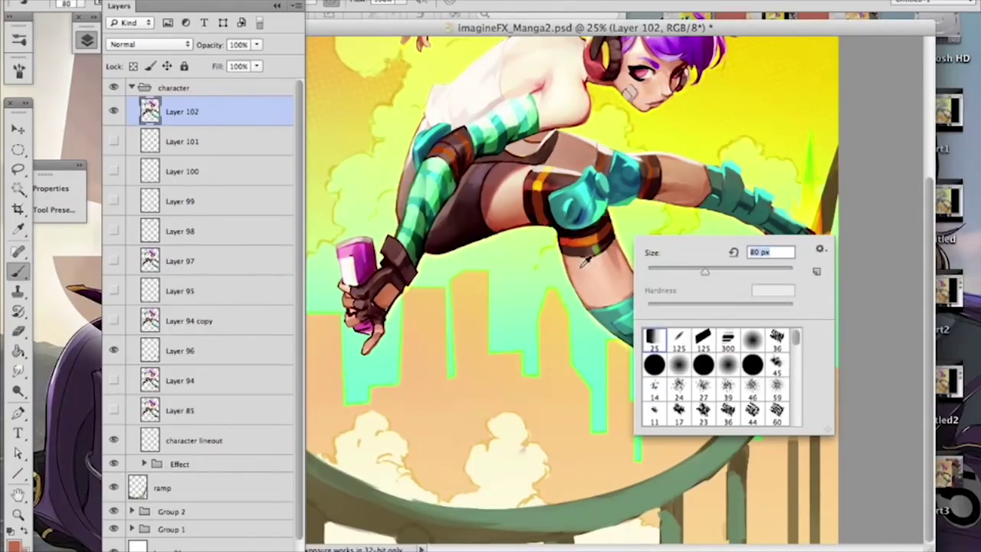
{"action": "left_click", "coordinate": [621, 251]}
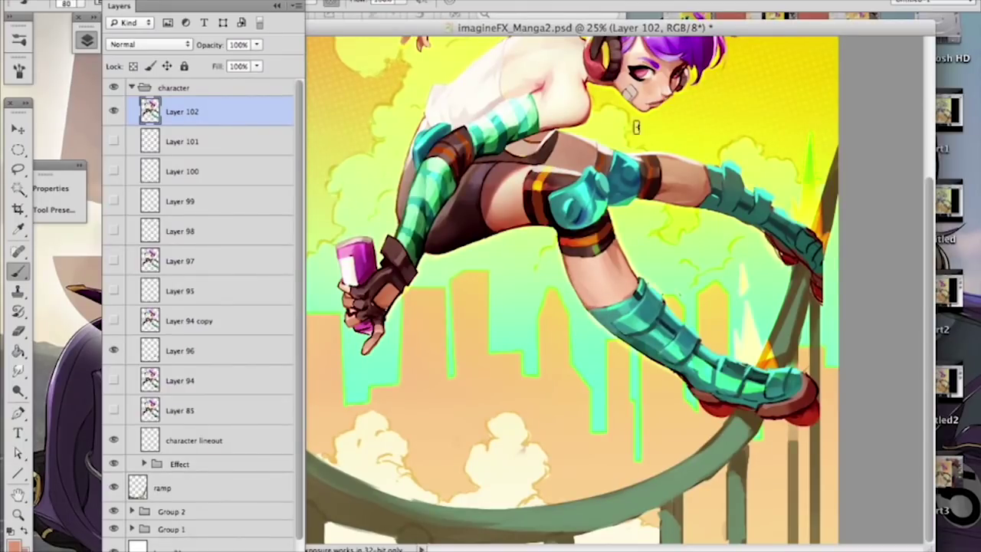
{"action": "left_click_drag", "start_coordinate": [609, 275], "coordinate": [609, 313]}
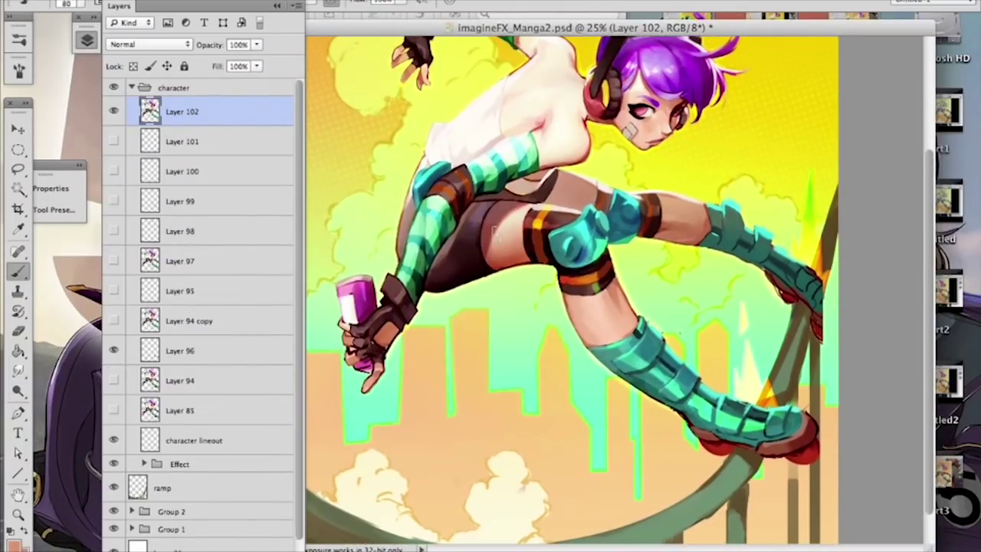
Step: Try shading the back edge of the bare shin on a new Multiply layer with a soft 174 px brush
{"action": "left_click", "coordinate": [506, 249], "text": "alt"}
{"action": "key", "text": "ctrl+alt+shift+n"}
{"action": "left_click", "coordinate": [164, 45]}
{"action": "left_click", "coordinate": [126, 82]}
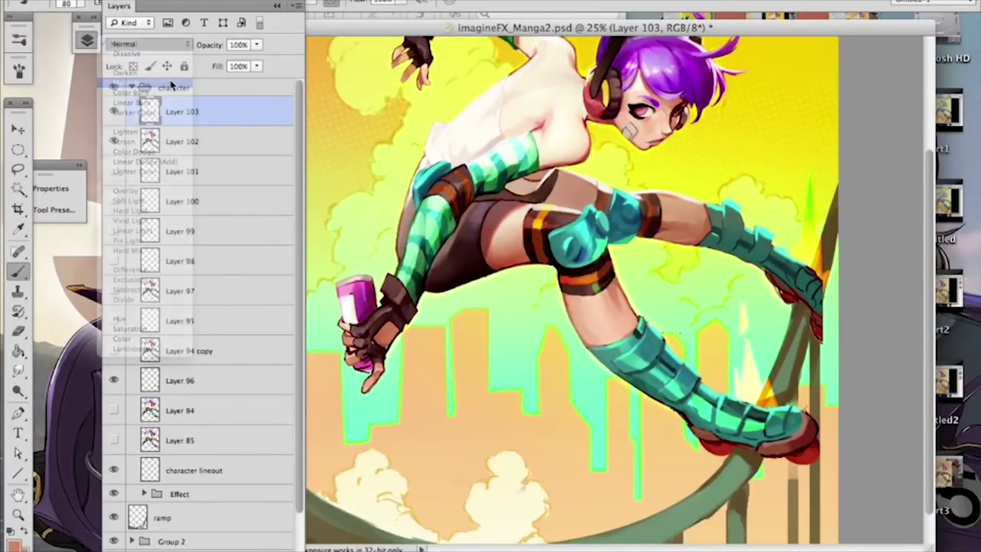
{"action": "right_click", "coordinate": [648, 357]}
{"action": "left_click", "coordinate": [737, 374]}
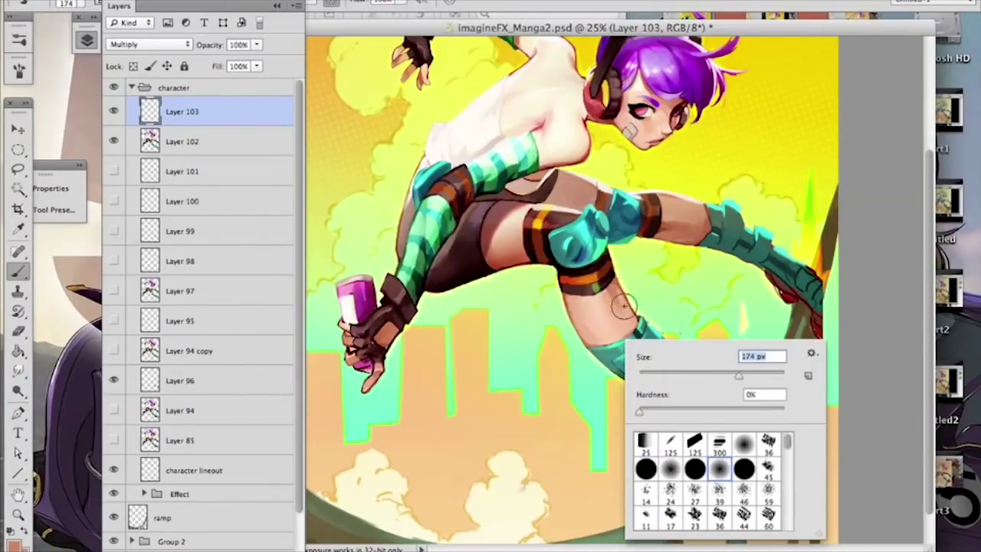
{"action": "left_click", "coordinate": [572, 332]}
{"action": "left_click_drag", "start_coordinate": [562, 297], "coordinate": [580, 325]}
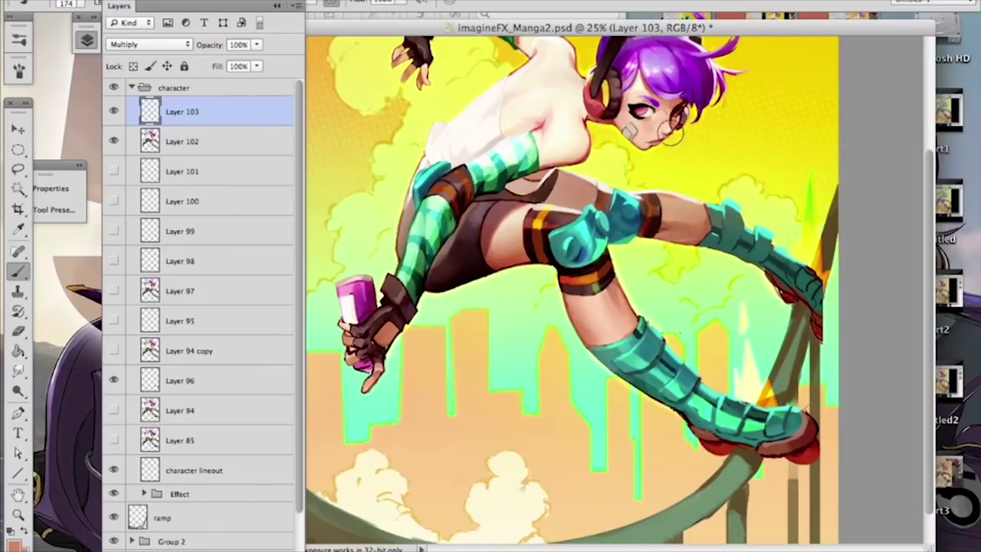
Step: Try further skin shading with the 25 brush preset at 138 px and remove the Multiply layer
{"action": "left_click_drag", "start_coordinate": [559, 163], "coordinate": [583, 157]}
{"action": "right_click", "coordinate": [615, 178]}
{"action": "left_click", "coordinate": [625, 272]}
{"action": "type", "text": "138"}
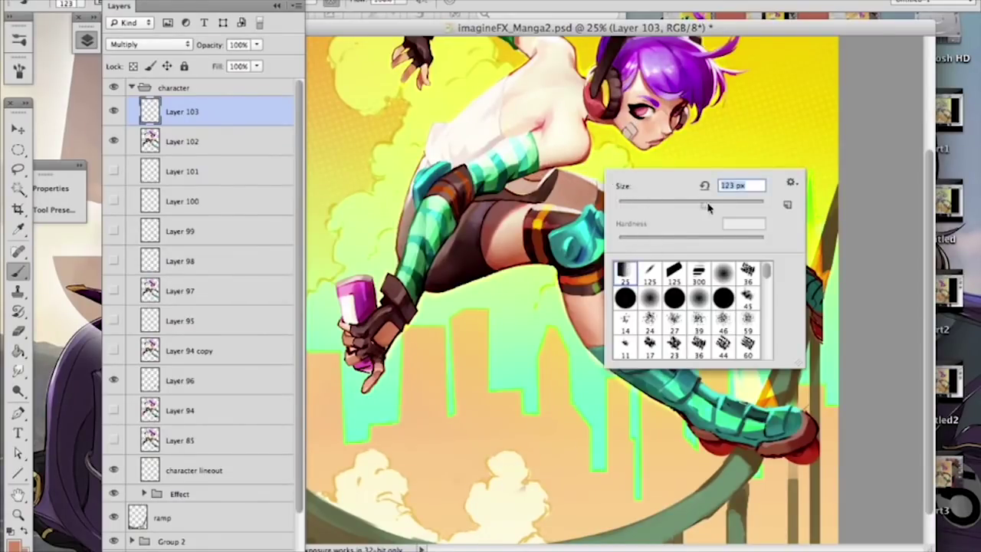
{"action": "key", "text": "Return"}
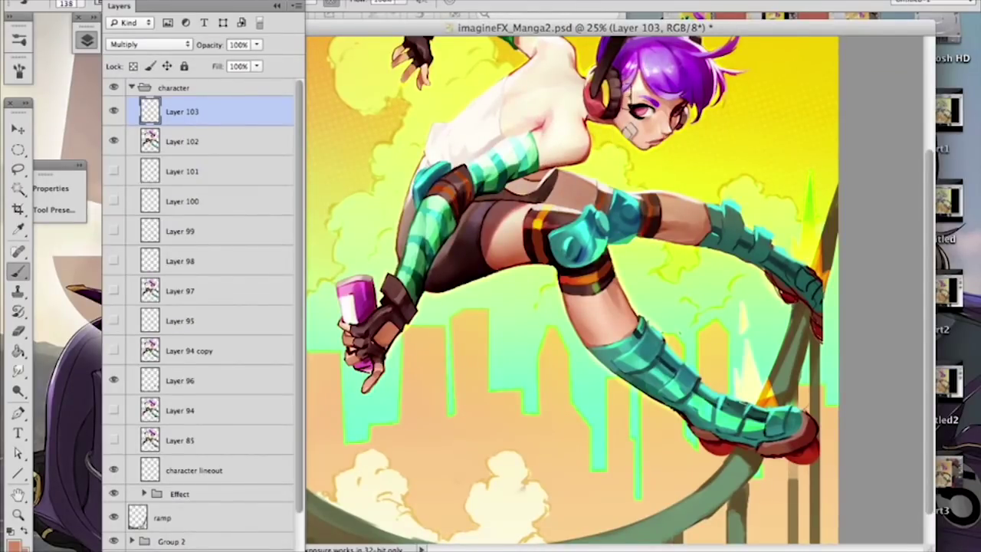
{"action": "scroll", "coordinate": [603, 176], "scroll_direction": "up", "scroll_amount": 3}
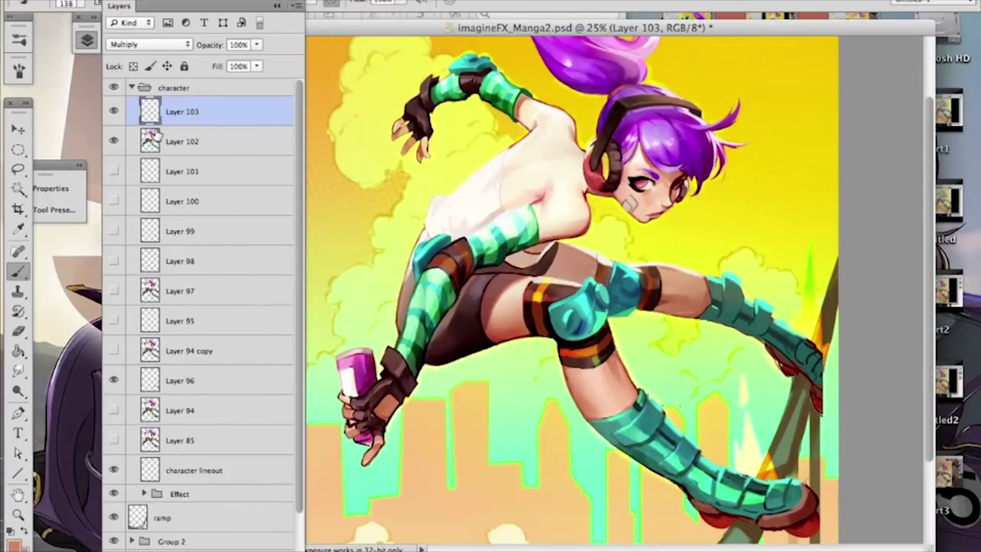
{"action": "key", "text": "Delete"}
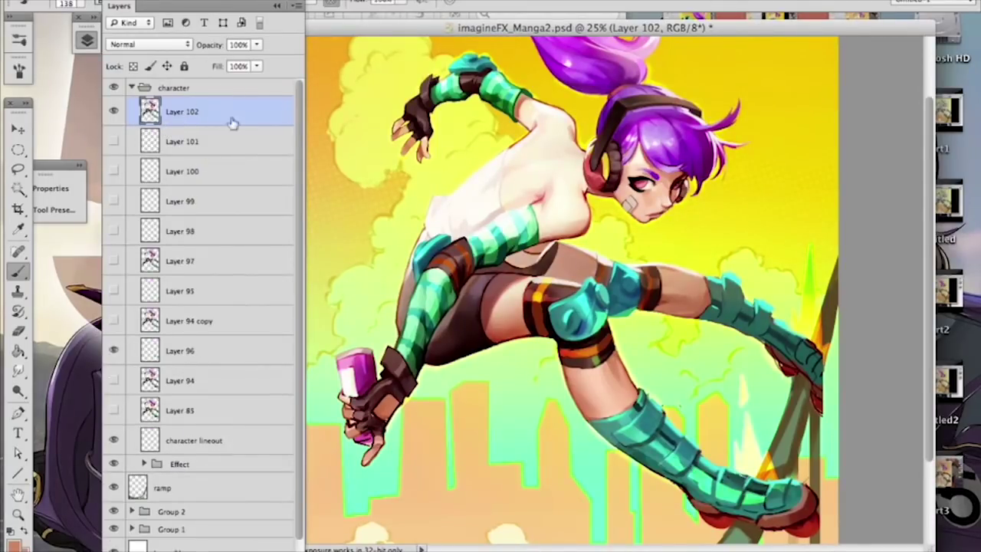
Step: Erase along the outer edge of the white shirt's hem and hip with a 30 px eraser
{"action": "key", "text": "e"}
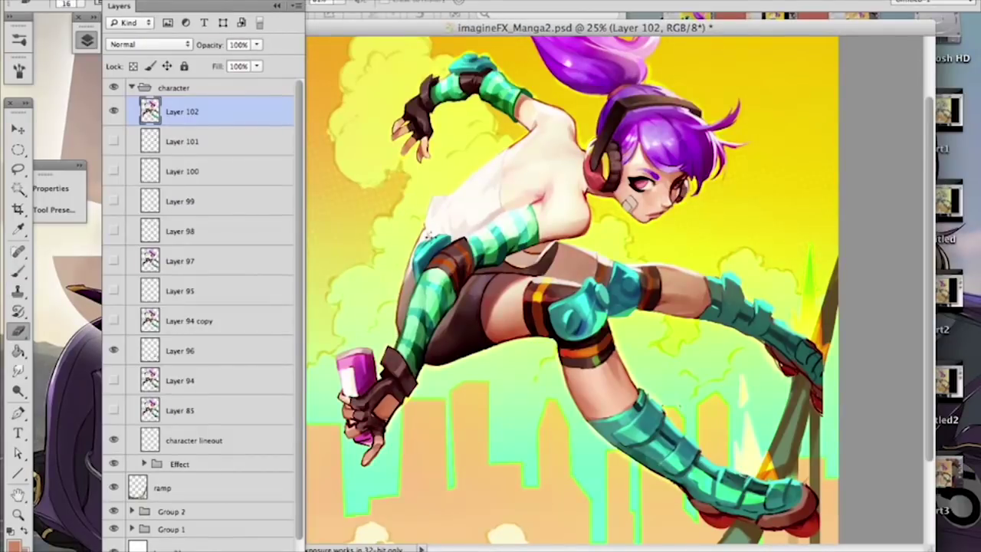
{"action": "right_click", "coordinate": [443, 234]}
{"action": "left_click", "coordinate": [421, 228]}
{"action": "left_click_drag", "start_coordinate": [410, 247], "coordinate": [411, 252]}
Step: Sample the shirt's white near the hem and set the brush to 22 px
{"action": "key", "text": "b"}
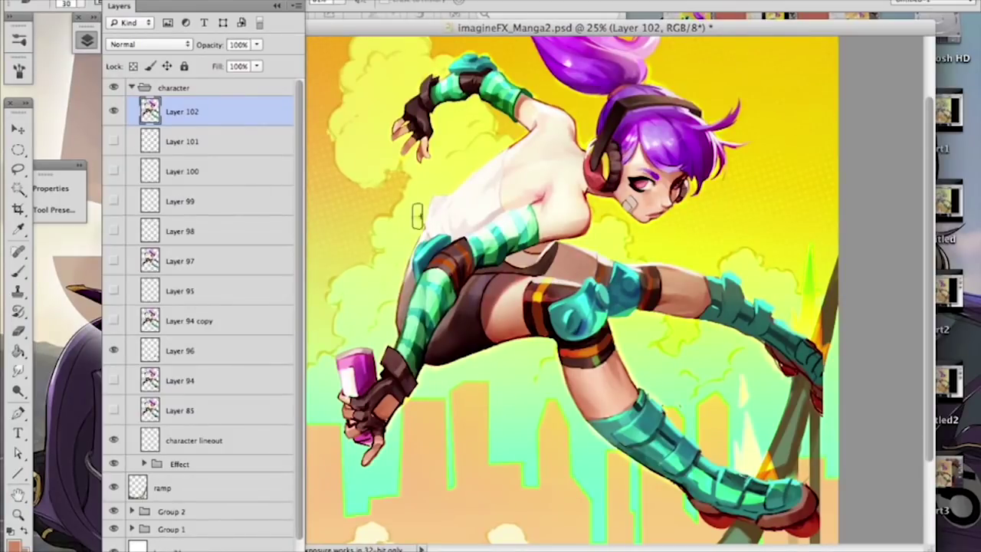
{"action": "left_click", "coordinate": [431, 227], "text": "alt"}
{"action": "right_click", "coordinate": [437, 219]}
{"action": "left_click_drag", "start_coordinate": [483, 260], "coordinate": [468, 247]}
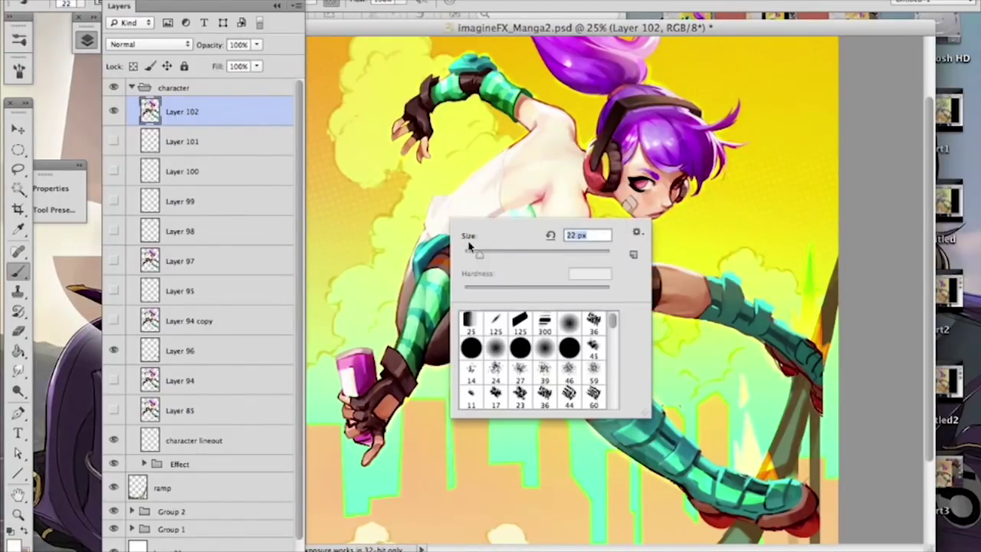
{"action": "key", "text": "Return"}
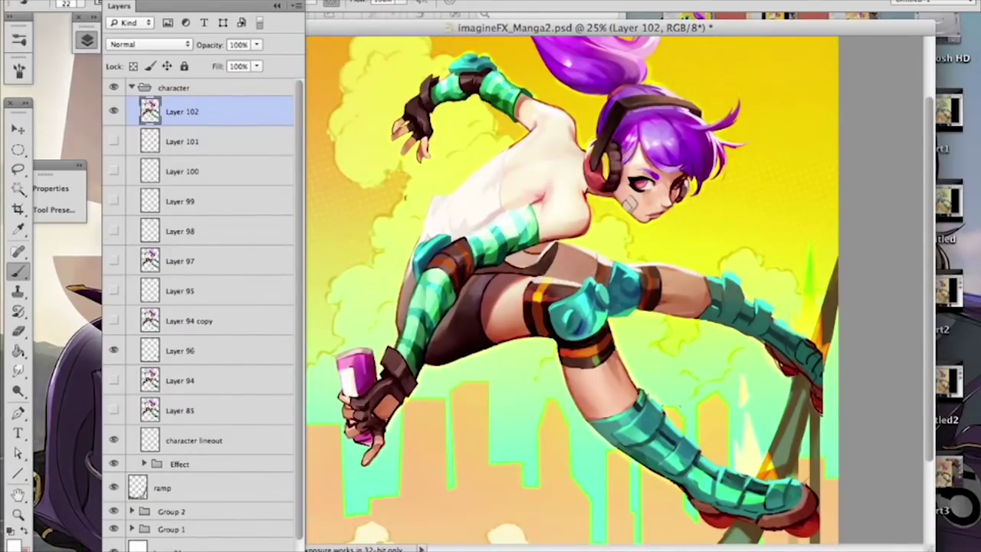
Step: Load Layer 102's outline as a selection, sample tan near the sock and red from the shoes, and deselect
{"action": "left_click", "coordinate": [150, 112], "text": "super"}
{"action": "left_click", "coordinate": [570, 370], "text": "alt"}
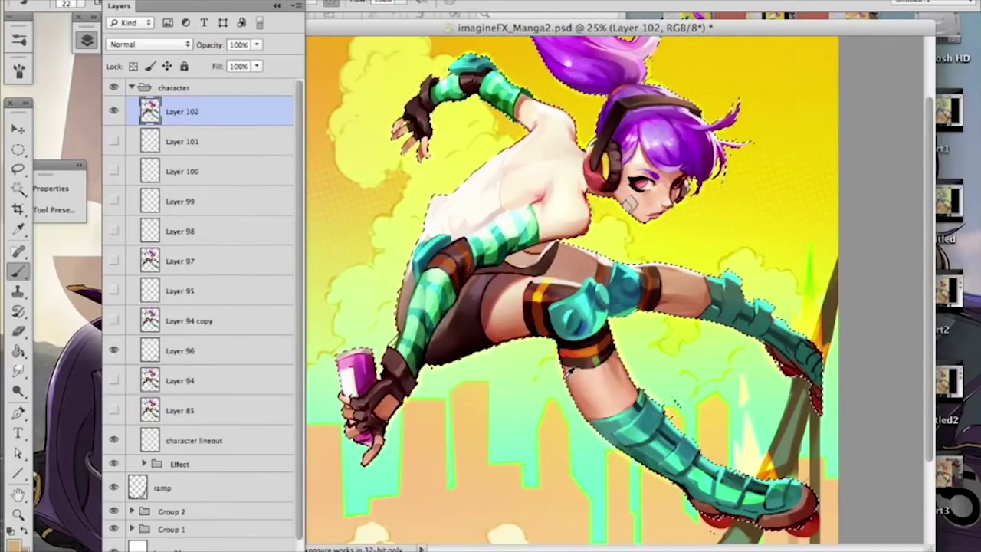
{"action": "left_click", "coordinate": [786, 372], "text": "alt"}
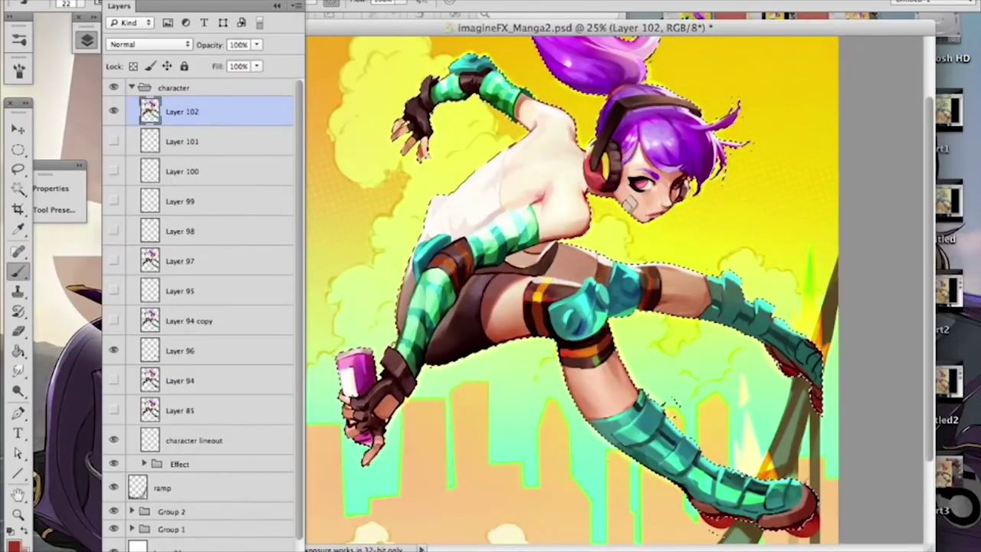
{"action": "key", "text": "super+d"}
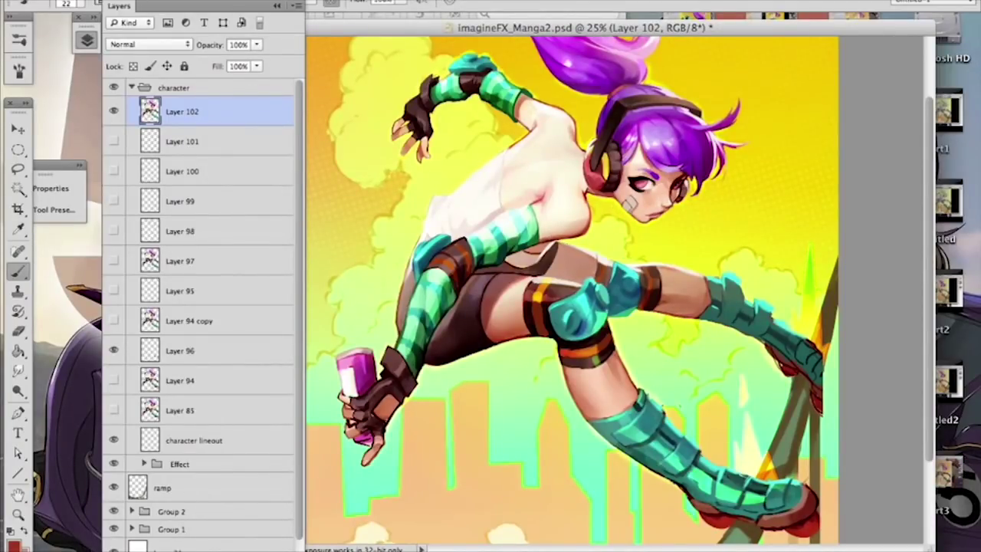
Step: Paint a white rim light along the front edge of the bare shin and up to the kneepad
{"action": "key", "text": "x"}
{"action": "mouse_move", "coordinate": [637, 388]}
{"action": "left_mouse_down"}
{"action": "mouse_move", "coordinate": [623, 367]}
{"action": "mouse_move", "coordinate": [635, 392]}
{"action": "left_mouse_up"}
{"action": "left_click_drag", "start_coordinate": [617, 358], "coordinate": [634, 392]}
{"action": "left_click_drag", "start_coordinate": [622, 361], "coordinate": [637, 392]}
{"action": "left_click_drag", "start_coordinate": [619, 352], "coordinate": [635, 390]}
{"action": "mouse_move", "coordinate": [607, 323]}
{"action": "left_mouse_down"}
{"action": "mouse_move", "coordinate": [615, 349]}
{"action": "mouse_move", "coordinate": [609, 327]}
{"action": "left_mouse_up"}
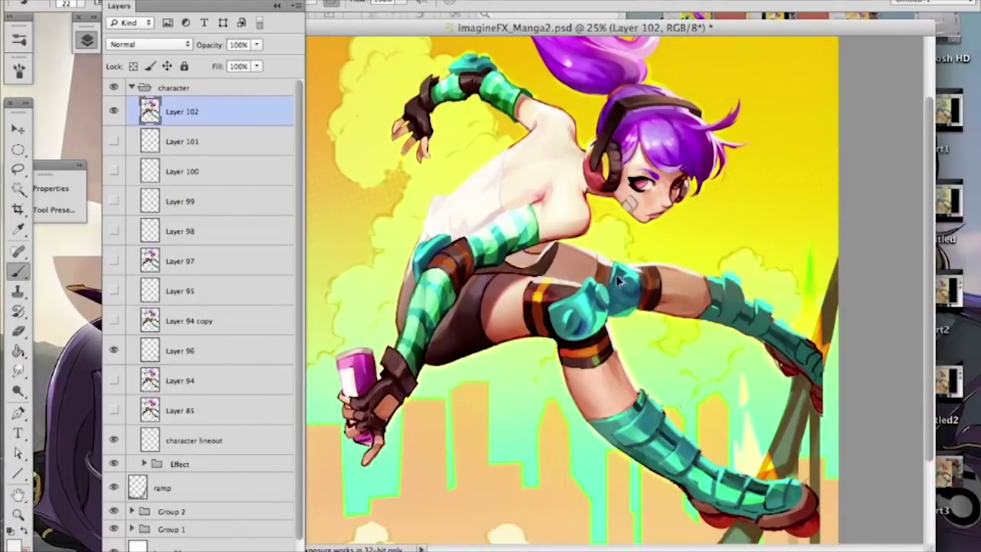
Step: Reduce the brush to 16 px and refine the shin's rim light with a colour sampled from the far leg
{"action": "right_click", "coordinate": [645, 331]}
{"action": "left_click_drag", "start_coordinate": [669, 358], "coordinate": [664, 359]}
{"action": "key", "text": "Return"}
{"action": "left_click", "coordinate": [669, 267], "text": "alt"}
{"action": "left_click_drag", "start_coordinate": [625, 368], "coordinate": [635, 386]}
Step: Sample the sock's dark brown and paint along its front edge below the near kneepad
{"action": "left_click", "coordinate": [640, 381], "text": "alt"}
{"action": "left_click", "coordinate": [670, 262], "text": "alt"}
{"action": "left_click", "coordinate": [610, 350], "text": "alt"}
{"action": "left_click_drag", "start_coordinate": [608, 320], "coordinate": [613, 342]}
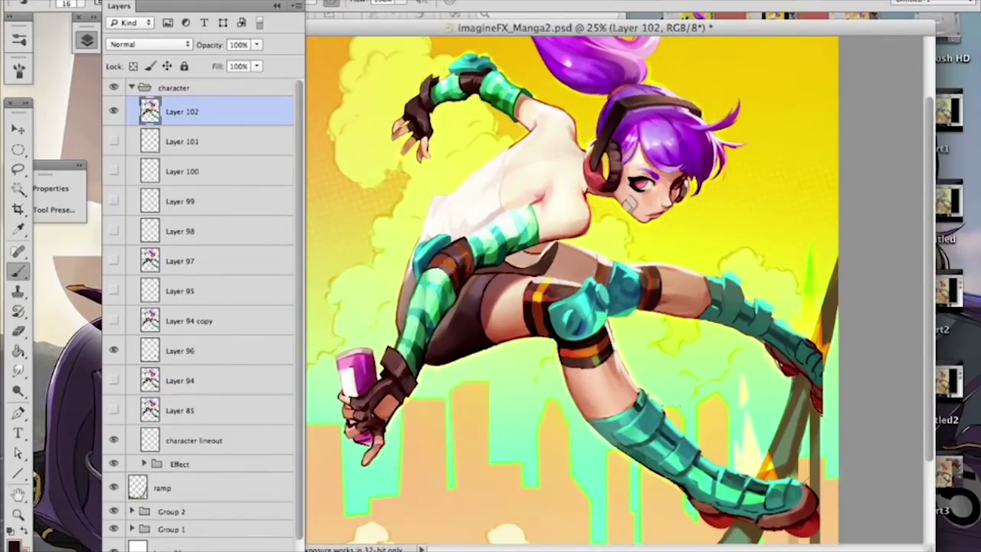
Step: Retouch the far sock's upper edge, near thigh band and near shin with sampled colours, and tidy the shin's front edge with the eraser
{"action": "left_click", "coordinate": [646, 262], "text": "alt"}
{"action": "left_click", "coordinate": [659, 264], "text": "alt"}
{"action": "left_click", "coordinate": [547, 291], "text": "alt"}
{"action": "left_click", "coordinate": [635, 392], "text": "alt"}
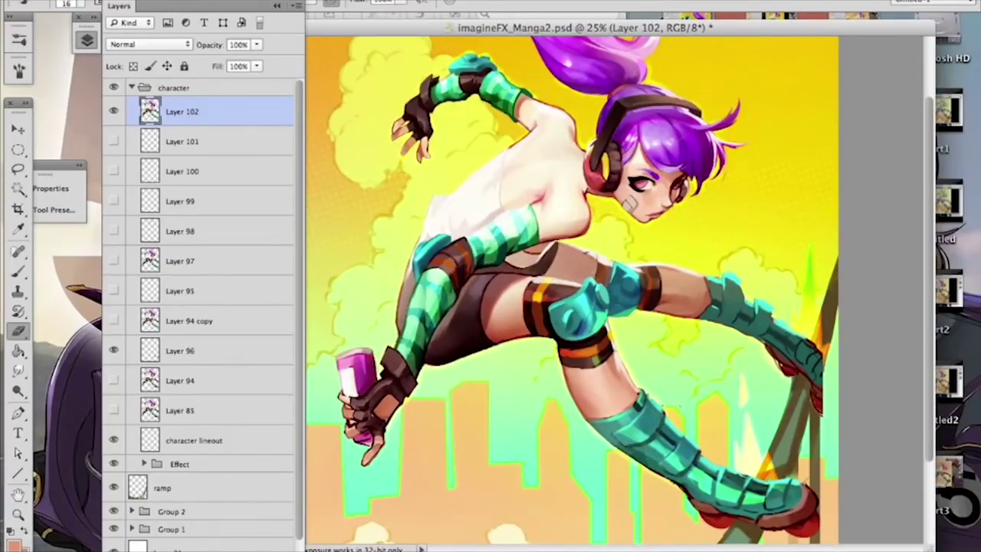
{"action": "key", "text": "e"}
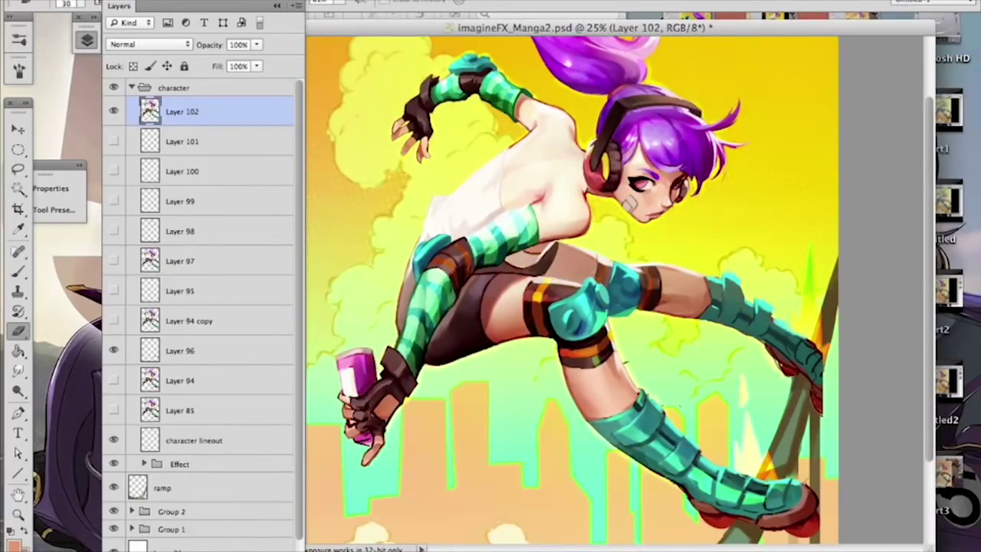
{"action": "left_click_drag", "start_coordinate": [673, 397], "coordinate": [652, 308]}
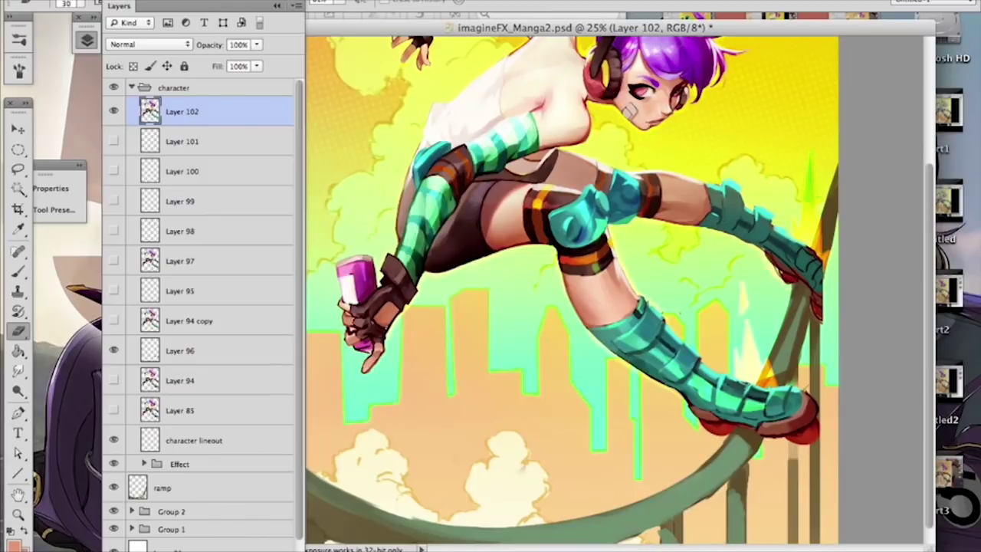
{"action": "left_click_drag", "start_coordinate": [709, 304], "coordinate": [736, 392]}
Step: Set the brush to 21 px and refine the fringe beside the headband with purple shades sampled from the hair
{"action": "key", "text": "b"}
{"action": "scroll", "coordinate": [573, 290], "scroll_direction": "up", "scroll_amount": 2}
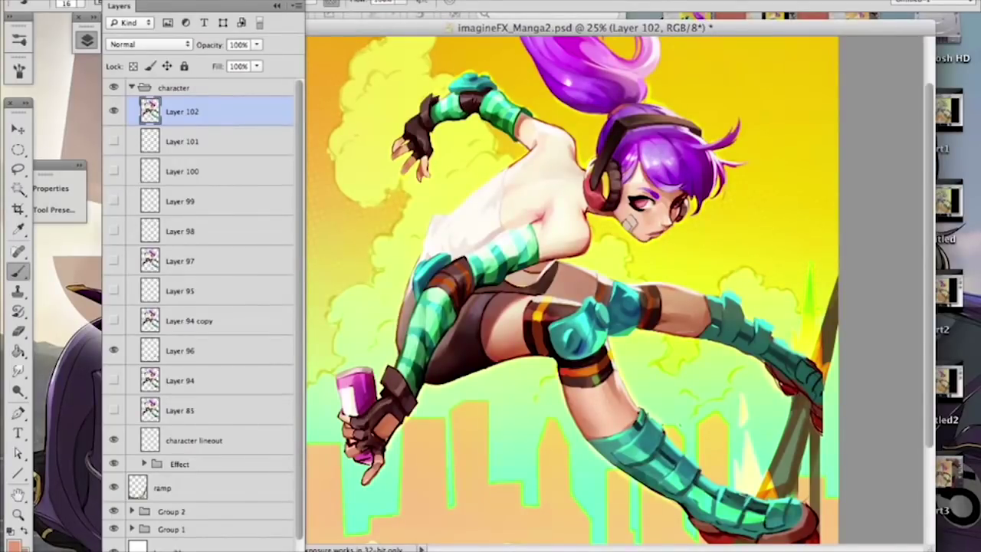
{"action": "left_click", "coordinate": [643, 176]}
{"action": "right_click", "coordinate": [680, 229]}
{"action": "left_click_drag", "start_coordinate": [712, 263], "coordinate": [718, 263]}
{"action": "key", "text": "Return"}
{"action": "right_click", "coordinate": [720, 161]}
{"action": "left_click_drag", "start_coordinate": [757, 198], "coordinate": [754, 198]}
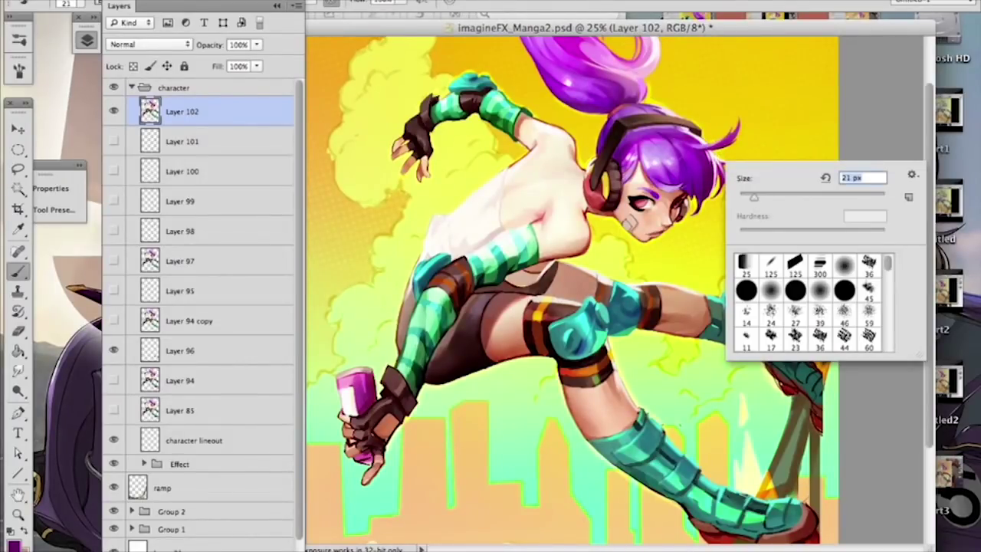
{"action": "key", "text": "Return"}
{"action": "left_click_drag", "start_coordinate": [703, 146], "coordinate": [688, 148]}
{"action": "left_click", "coordinate": [690, 145], "text": "alt"}
{"action": "left_click", "coordinate": [709, 152], "text": "alt"}
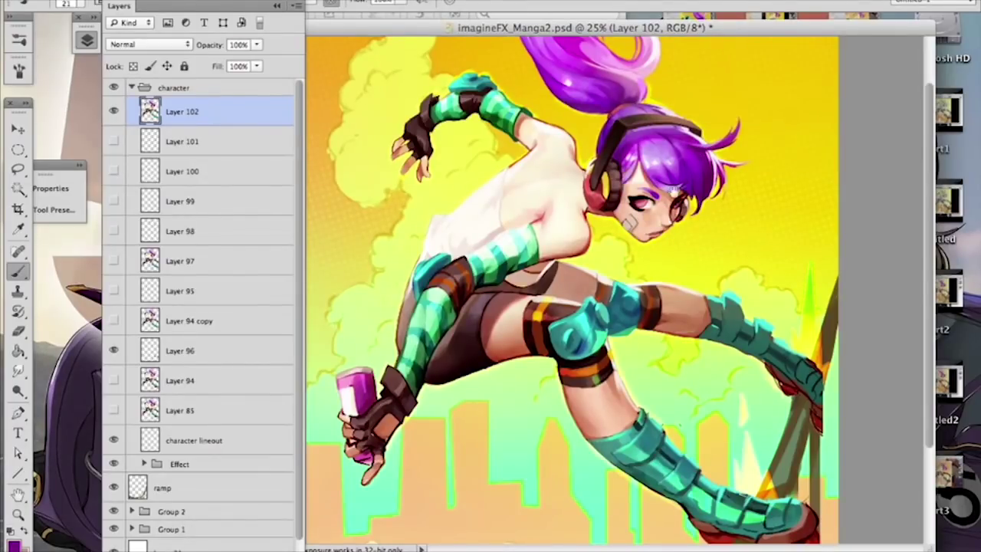
Step: Try painting a loose light-purple strand along the ponytail's outer side with a 35 px brush
{"action": "scroll", "coordinate": [673, 177], "scroll_direction": "up", "scroll_amount": 3}
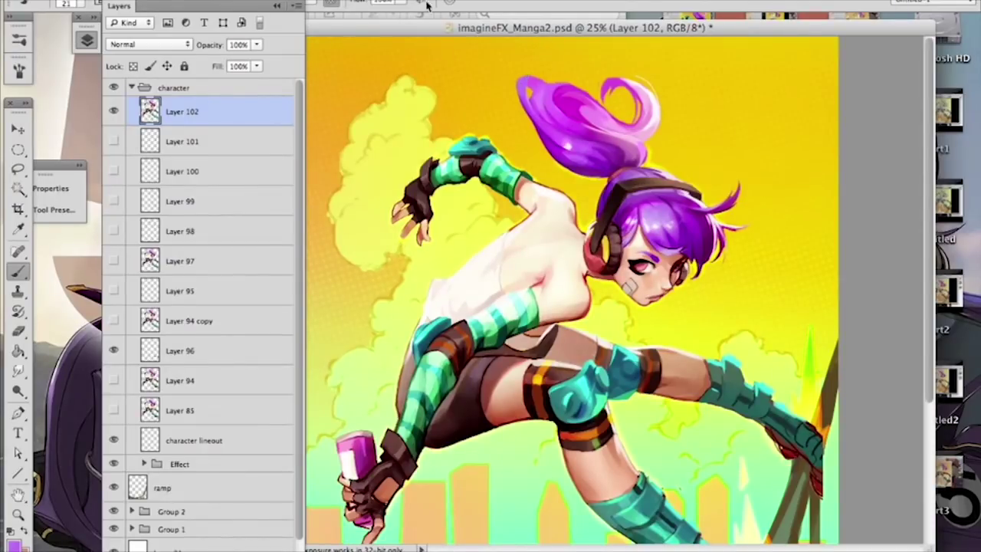
{"action": "right_click", "coordinate": [640, 146]}
{"action": "left_click", "coordinate": [699, 250]}
{"action": "left_click", "coordinate": [677, 178]}
{"action": "mouse_move", "coordinate": [527, 76]}
{"action": "left_mouse_down"}
{"action": "mouse_move", "coordinate": [519, 78]}
{"action": "mouse_move", "coordinate": [544, 142]}
{"action": "left_mouse_up"}
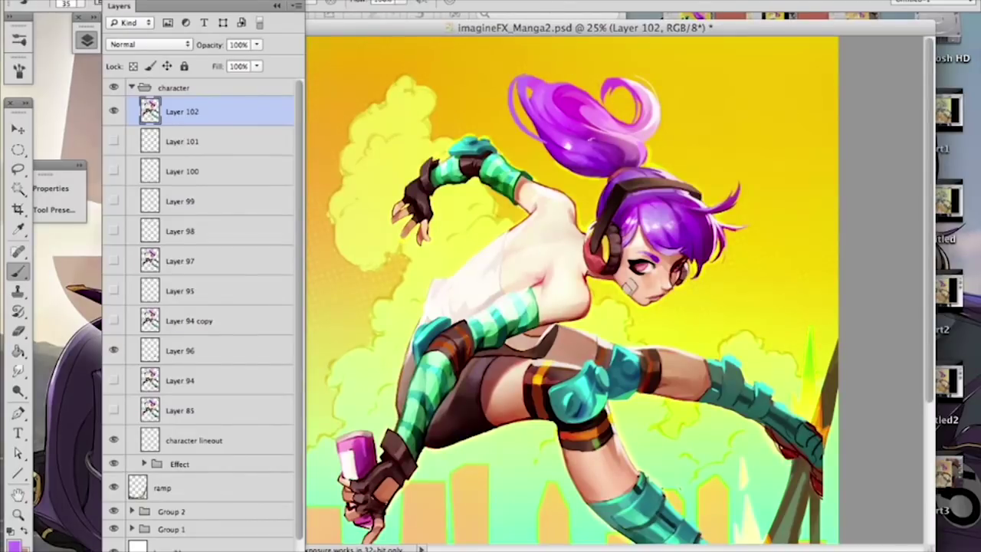
Step: Undo the loose strand, reduce the brush to 20 px and create a new layer above Layer 102
{"action": "right_click", "coordinate": [590, 140]}
{"action": "left_click_drag", "start_coordinate": [629, 181], "coordinate": [621, 181]}
{"action": "key", "text": "super+z"}
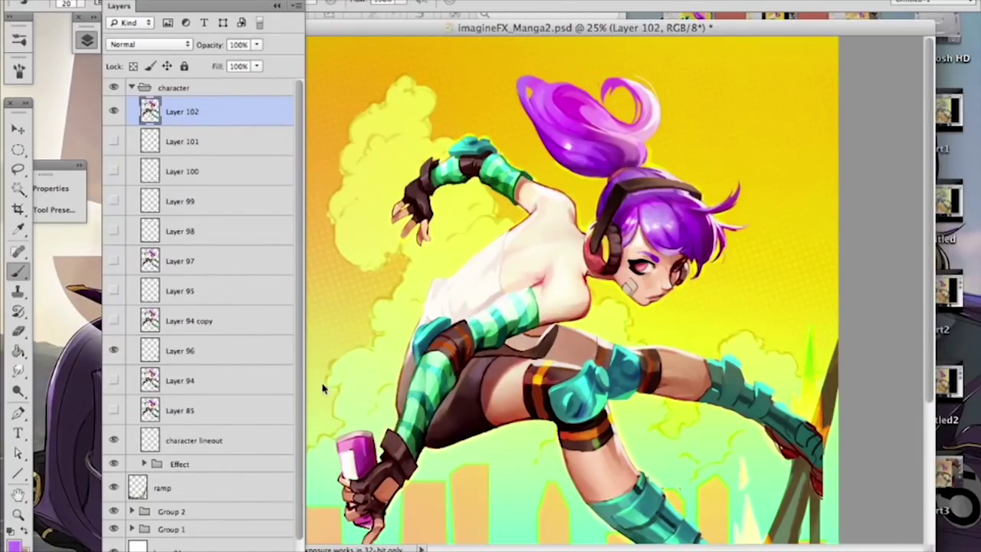
{"action": "left_click", "coordinate": [262, 550]}
Step: Try several long curved loose strands around the ponytail on Layer 103, switching to a darker purple sampled from the hair
{"action": "left_click_drag", "start_coordinate": [529, 61], "coordinate": [550, 132]}
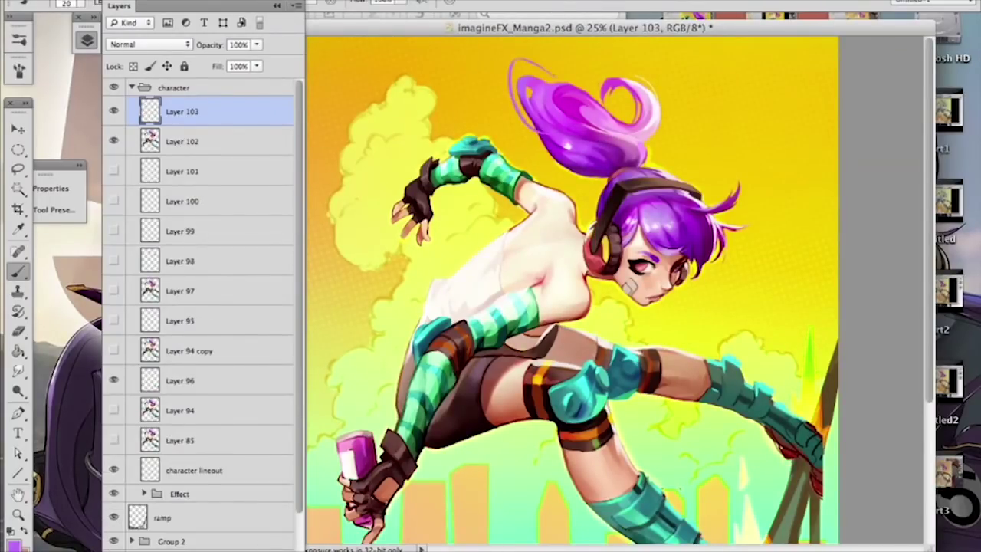
{"action": "key", "text": "super+z"}
{"action": "mouse_move", "coordinate": [591, 184]}
{"action": "left_mouse_down"}
{"action": "mouse_move", "coordinate": [525, 117]}
{"action": "mouse_move", "coordinate": [552, 126]}
{"action": "mouse_move", "coordinate": [511, 69]}
{"action": "mouse_move", "coordinate": [548, 75]}
{"action": "left_mouse_up"}
{"action": "key", "text": "super+z"}
{"action": "key", "text": "super+z"}
{"action": "mouse_move", "coordinate": [540, 142]}
{"action": "left_mouse_down"}
{"action": "mouse_move", "coordinate": [510, 67]}
{"action": "mouse_move", "coordinate": [560, 72]}
{"action": "left_mouse_up"}
{"action": "key", "text": "super+z"}
{"action": "left_click_drag", "start_coordinate": [543, 143], "coordinate": [511, 68]}
{"action": "key", "text": "super+z"}
{"action": "left_click", "coordinate": [544, 135], "text": "alt"}
{"action": "mouse_move", "coordinate": [539, 136]}
{"action": "left_mouse_down"}
{"action": "mouse_move", "coordinate": [542, 55]}
{"action": "mouse_move", "coordinate": [569, 79]}
{"action": "mouse_move", "coordinate": [552, 75]}
{"action": "left_mouse_up"}
{"action": "key", "text": "super+z"}
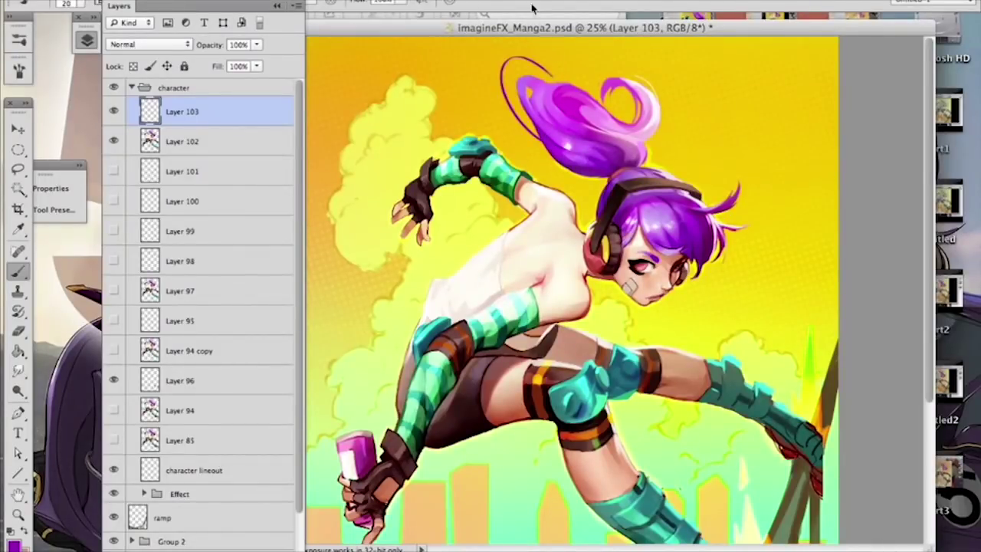
Step: Enlarge the eraser to 132 px and erase the dark test strand beside the ponytail
{"action": "key", "text": "e"}
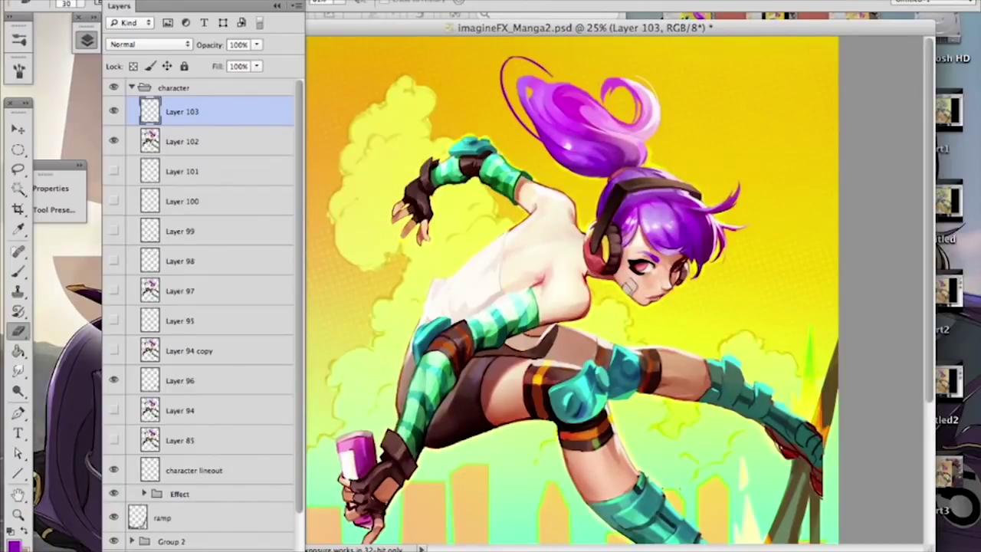
{"action": "right_click", "coordinate": [564, 101]}
{"action": "left_click_drag", "start_coordinate": [601, 142], "coordinate": [624, 142]}
{"action": "left_click", "coordinate": [547, 141]}
{"action": "key", "text": "b"}
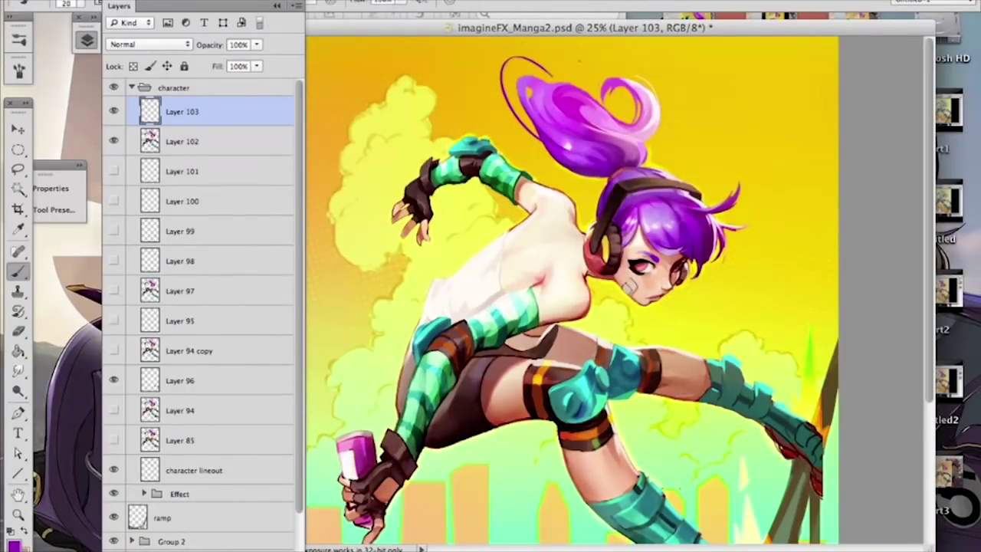
{"action": "key", "text": "e"}
{"action": "right_click", "coordinate": [569, 84]}
{"action": "left_click_drag", "start_coordinate": [617, 108], "coordinate": [664, 107]}
{"action": "left_click", "coordinate": [558, 80]}
{"action": "mouse_move", "coordinate": [558, 80]}
{"action": "left_mouse_down"}
{"action": "mouse_move", "coordinate": [503, 54]}
{"action": "mouse_move", "coordinate": [513, 51]}
{"action": "mouse_move", "coordinate": [503, 56]}
{"action": "mouse_move", "coordinate": [508, 117]}
{"action": "mouse_move", "coordinate": [495, 85]}
{"action": "mouse_move", "coordinate": [525, 131]}
{"action": "mouse_move", "coordinate": [503, 76]}
{"action": "mouse_move", "coordinate": [517, 50]}
{"action": "mouse_move", "coordinate": [511, 106]}
{"action": "left_mouse_up"}
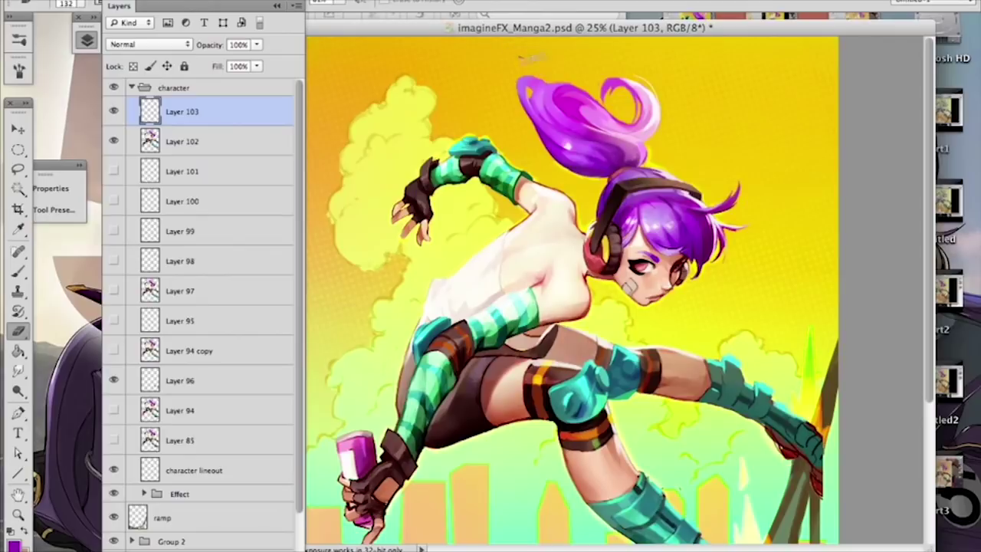
Step: Try a shorter loose strand around the ponytail's outer tip with purple shades sampled from the hair, and undo it
{"action": "key", "text": "b"}
{"action": "left_click", "coordinate": [541, 120], "text": "alt"}
{"action": "left_click", "coordinate": [527, 87], "text": "alt"}
{"action": "left_click_drag", "start_coordinate": [524, 82], "coordinate": [554, 78]}
{"action": "key", "text": "super+alt+z"}
{"action": "key", "text": "super+alt+z"}
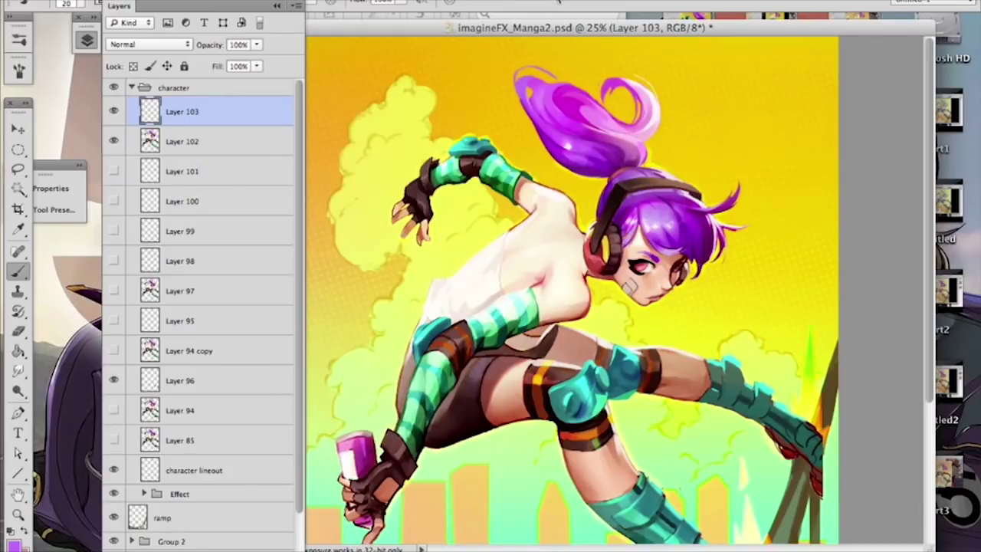
{"action": "left_click_drag", "start_coordinate": [534, 139], "coordinate": [514, 102]}
{"action": "key", "text": "super+z"}
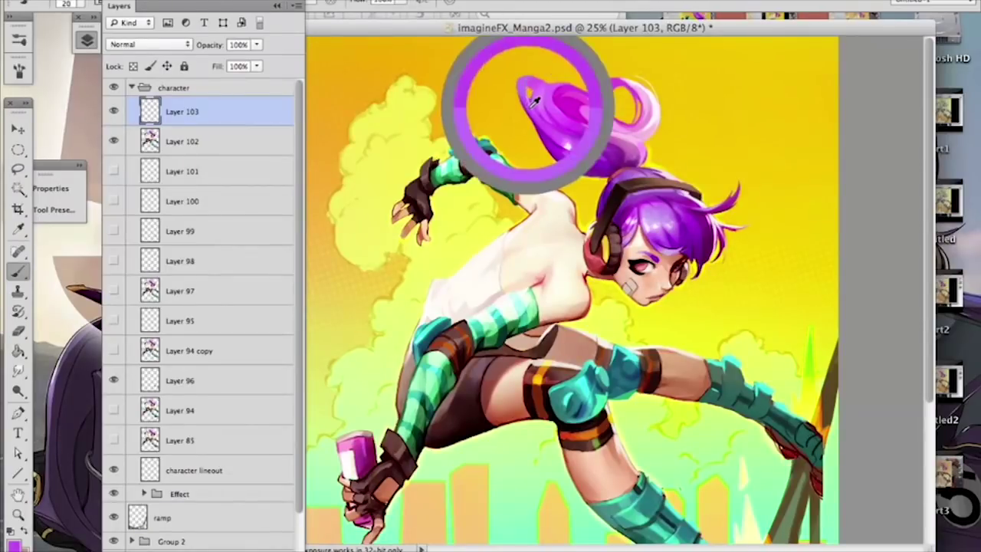
Step: Paint a thin loose purple strand along the ponytail's outer edge, reduce the brush to 10 px and sample the inner curl's colours
{"action": "left_click_drag", "start_coordinate": [536, 131], "coordinate": [499, 68]}
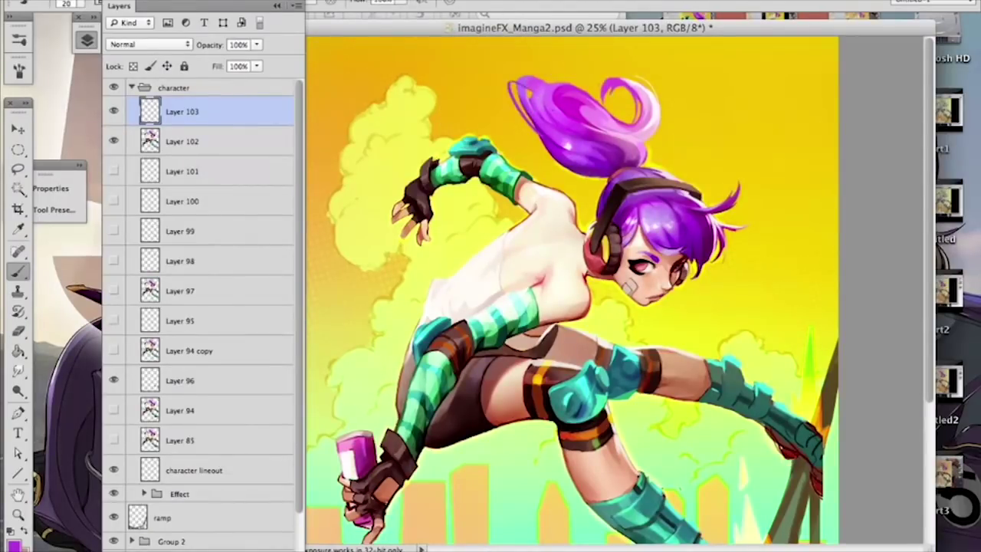
{"action": "right_click", "coordinate": [508, 105]}
{"action": "key", "text": "bracketleft"}
{"action": "key", "text": "Escape"}
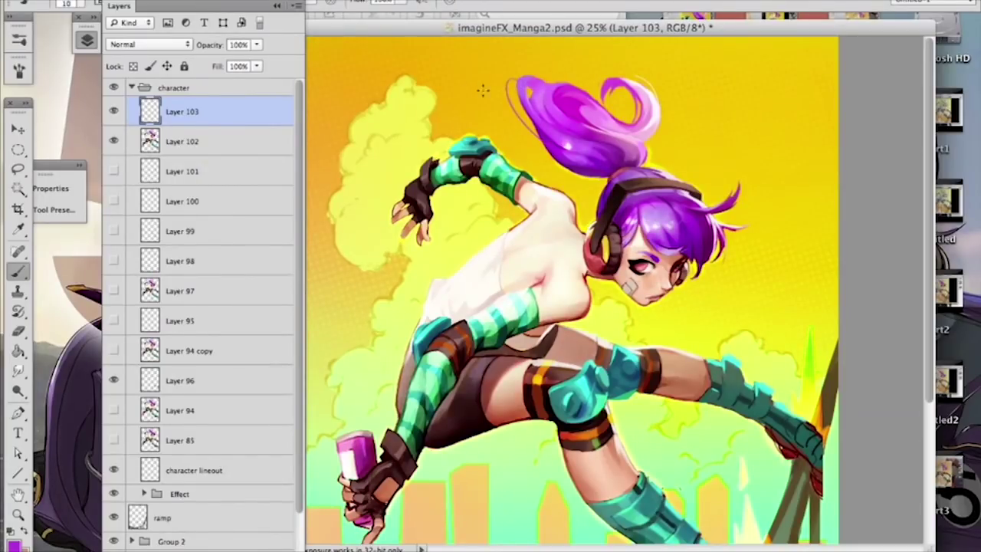
{"action": "left_click", "coordinate": [656, 113], "text": "alt"}
{"action": "left_click", "coordinate": [612, 88], "text": "alt"}
Step: Return to Layer 102 and reduce the eraser size for work around the far boot
{"action": "left_click_drag", "start_coordinate": [580, 284], "coordinate": [575, 251]}
{"action": "left_click_drag", "start_coordinate": [532, 375], "coordinate": [538, 278]}
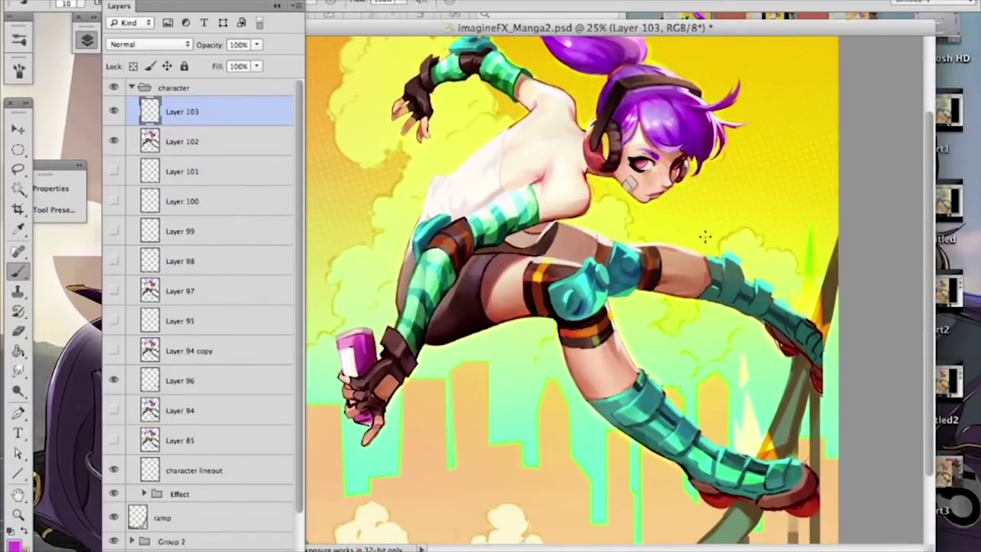
{"action": "key", "text": "e"}
{"action": "left_click", "coordinate": [249, 143]}
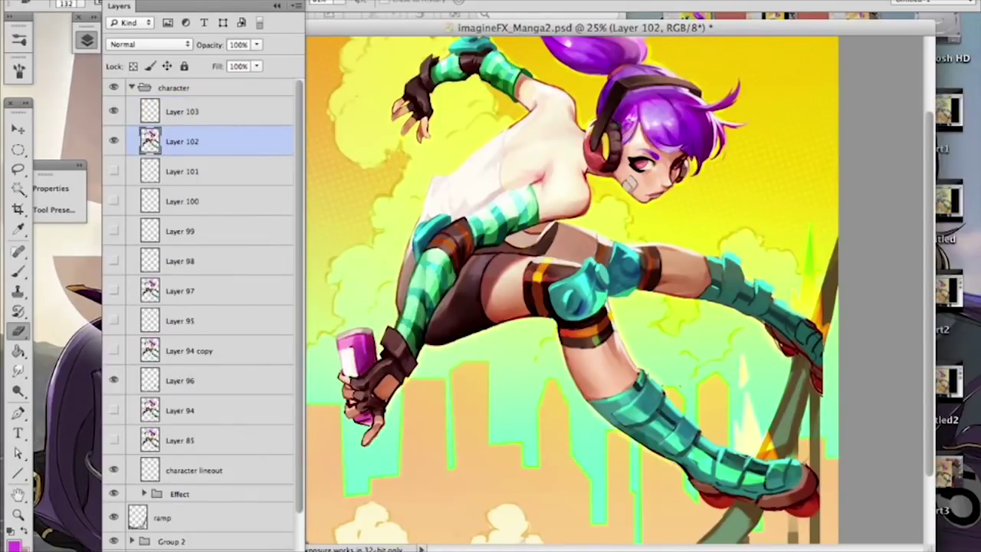
{"action": "right_click", "coordinate": [740, 219]}
{"action": "left_click", "coordinate": [764, 244]}
{"action": "key", "text": "Return"}
Step: Set the brush to 24 px and touch up the pink can and the gloved hand holding it with sampled colours
{"action": "key", "text": "b"}
{"action": "scroll", "coordinate": [502, 341], "scroll_direction": "down", "scroll_amount": 3}
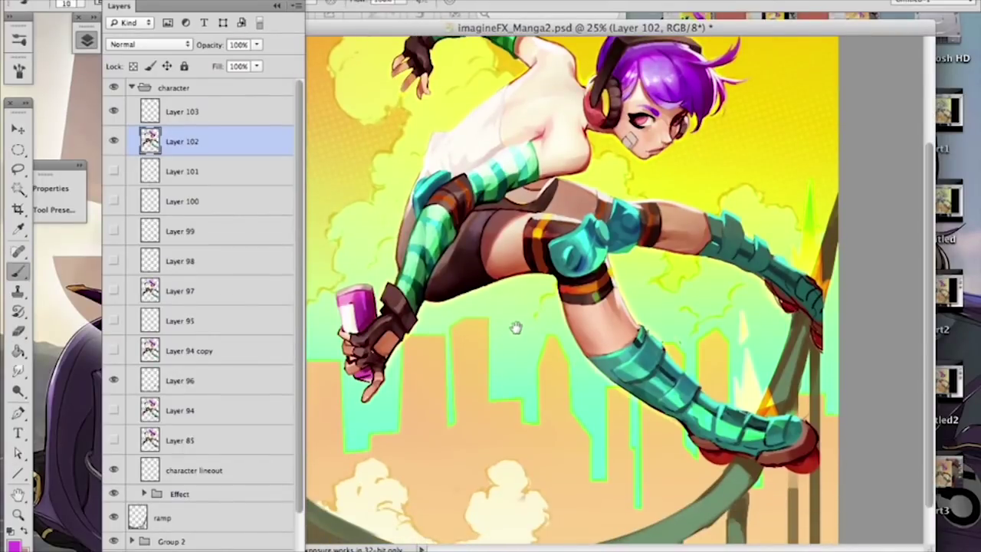
{"action": "left_click_drag", "start_coordinate": [360, 294], "coordinate": [360, 295]}
{"action": "right_click", "coordinate": [362, 292]}
{"action": "left_click", "coordinate": [400, 326]}
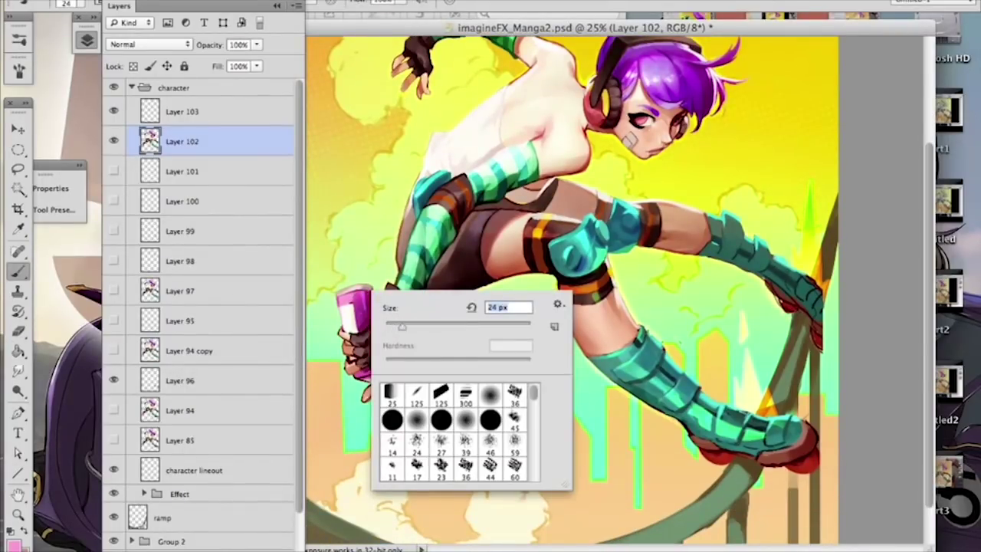
{"action": "key", "text": "Return"}
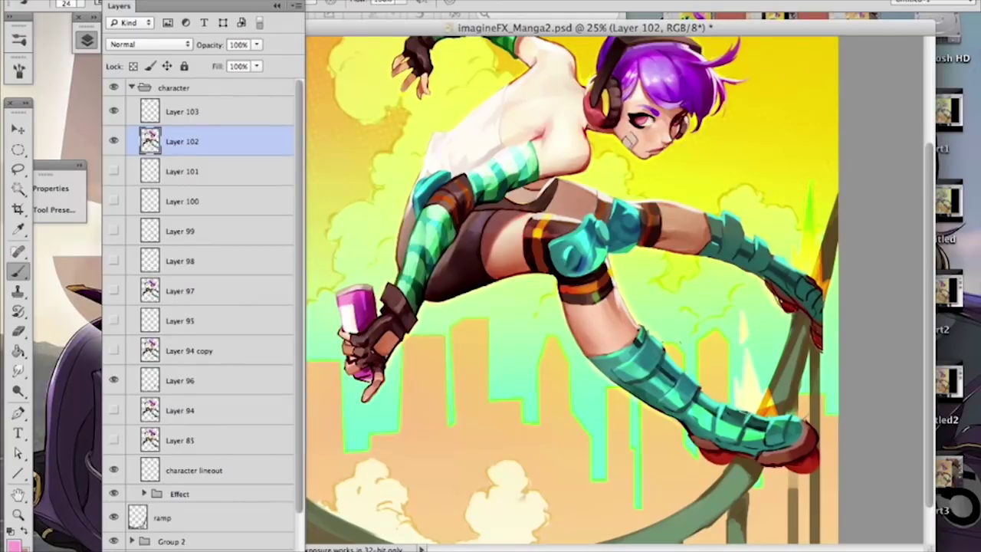
{"action": "left_click", "coordinate": [360, 281], "text": "alt"}
{"action": "left_click", "coordinate": [353, 301], "text": "alt"}
{"action": "left_click", "coordinate": [371, 370], "text": "alt"}
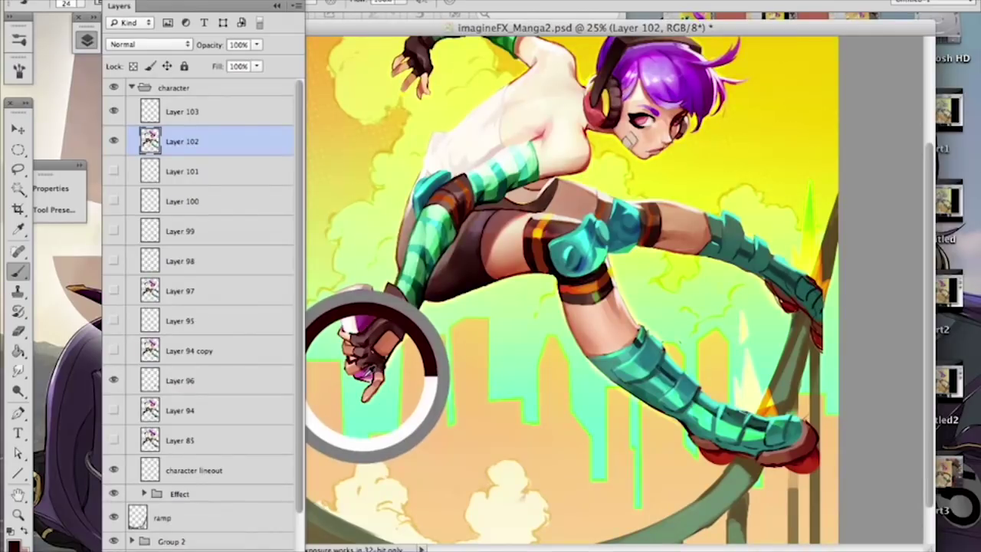
Step: Try sketching magenta shapes spilling out beside the lower end of the can, and undo them
{"action": "mouse_move", "coordinate": [365, 383]}
{"action": "left_mouse_down"}
{"action": "mouse_move", "coordinate": [346, 388]}
{"action": "mouse_move", "coordinate": [360, 394]}
{"action": "left_mouse_up"}
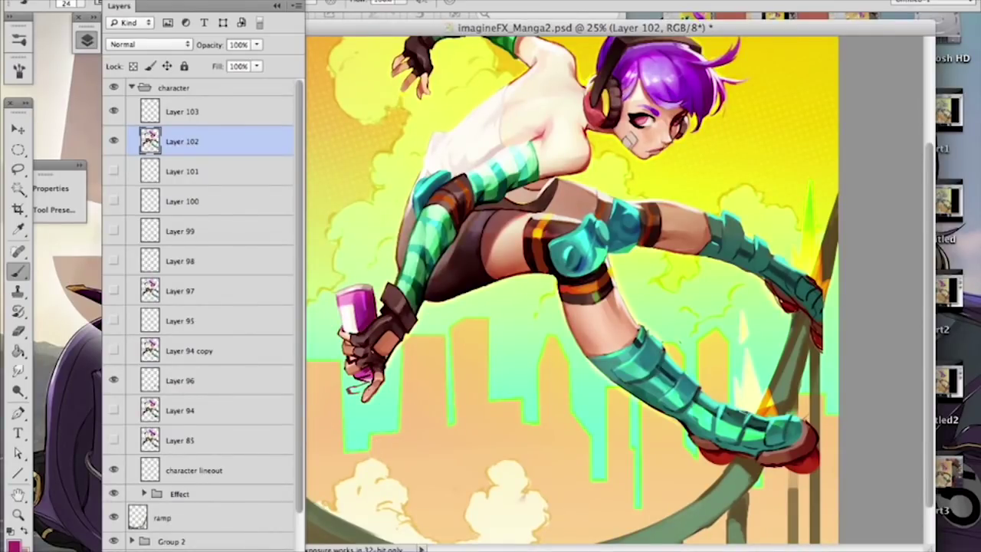
{"action": "key", "text": "super+z"}
{"action": "mouse_move", "coordinate": [367, 383]}
{"action": "left_mouse_down"}
{"action": "mouse_move", "coordinate": [341, 385]}
{"action": "mouse_move", "coordinate": [346, 398]}
{"action": "mouse_move", "coordinate": [361, 400]}
{"action": "mouse_move", "coordinate": [353, 396]}
{"action": "left_mouse_up"}
{"action": "key", "text": "alt+super+z"}
{"action": "key", "text": "alt+super+z"}
{"action": "key", "text": "alt+super+z"}
{"action": "mouse_move", "coordinate": [333, 388]}
{"action": "left_mouse_down"}
{"action": "mouse_move", "coordinate": [309, 388]}
{"action": "mouse_move", "coordinate": [342, 390]}
{"action": "mouse_move", "coordinate": [310, 391]}
{"action": "left_mouse_up"}
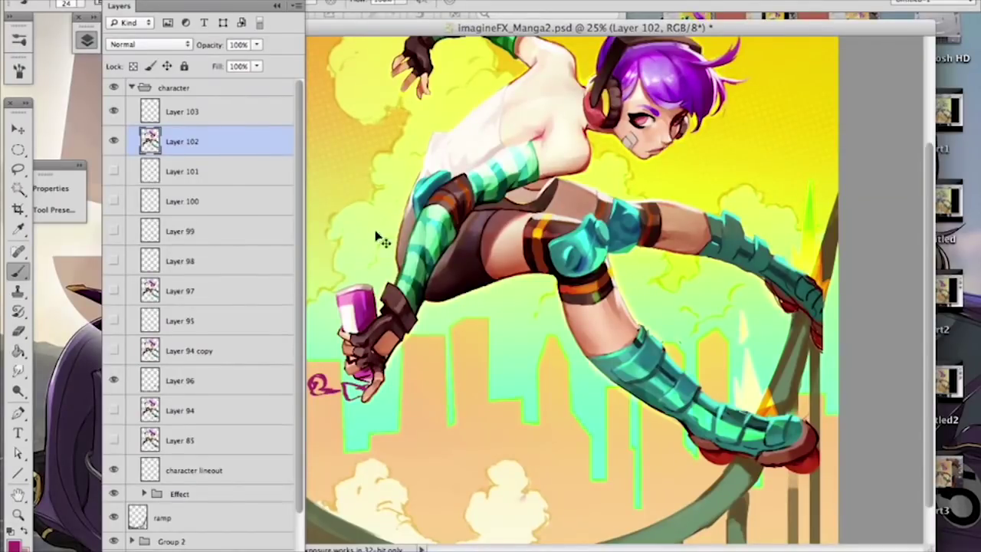
{"action": "scroll", "coordinate": [376, 231], "scroll_direction": "down", "scroll_amount": 1}
{"action": "left_click_drag", "start_coordinate": [547, 34], "coordinate": [570, 33]}
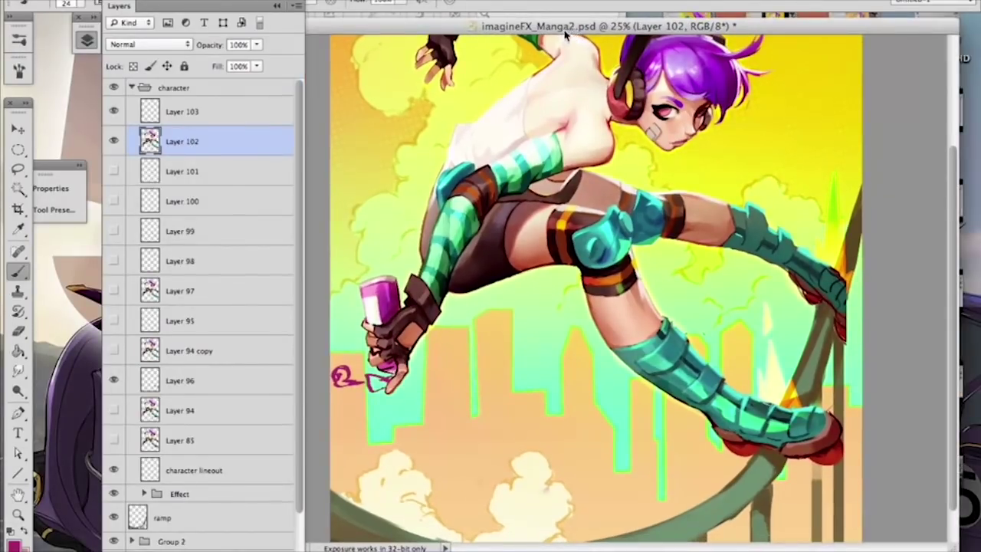
{"action": "key", "text": "super+alt+z"}
{"action": "key", "text": "super+alt+z"}
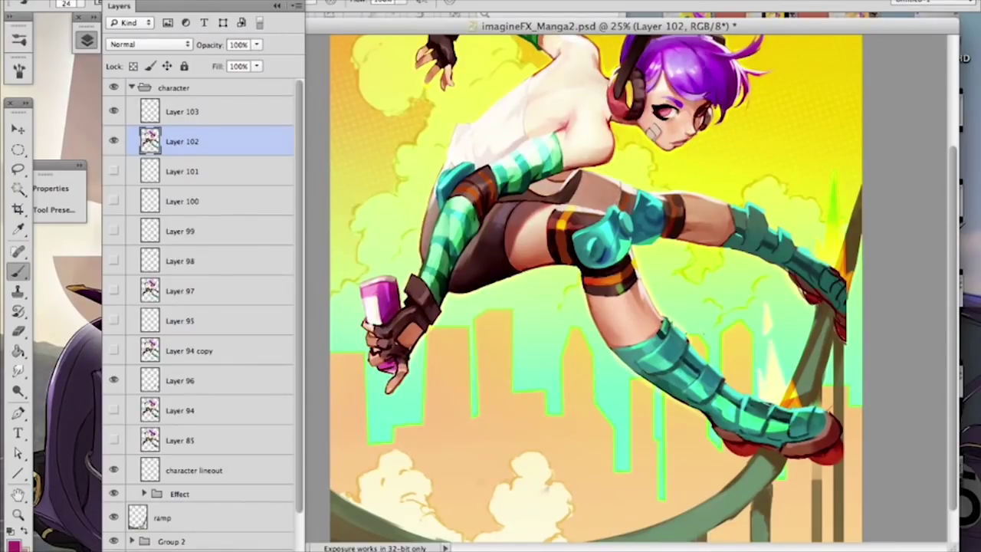
Step: Refine the bands on the near boot's shin and ankle with teal shades sampled from the boot
{"action": "scroll", "coordinate": [495, 354], "scroll_direction": "down", "scroll_amount": 3}
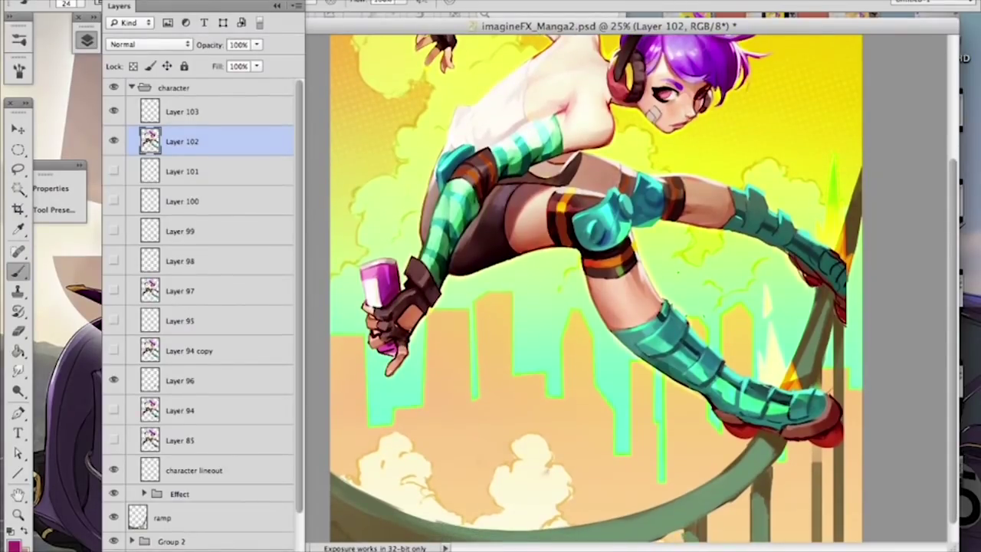
{"action": "left_click", "coordinate": [727, 379], "text": "alt"}
{"action": "left_click_drag", "start_coordinate": [687, 349], "coordinate": [693, 354]}
{"action": "left_click", "coordinate": [787, 393], "text": "alt"}
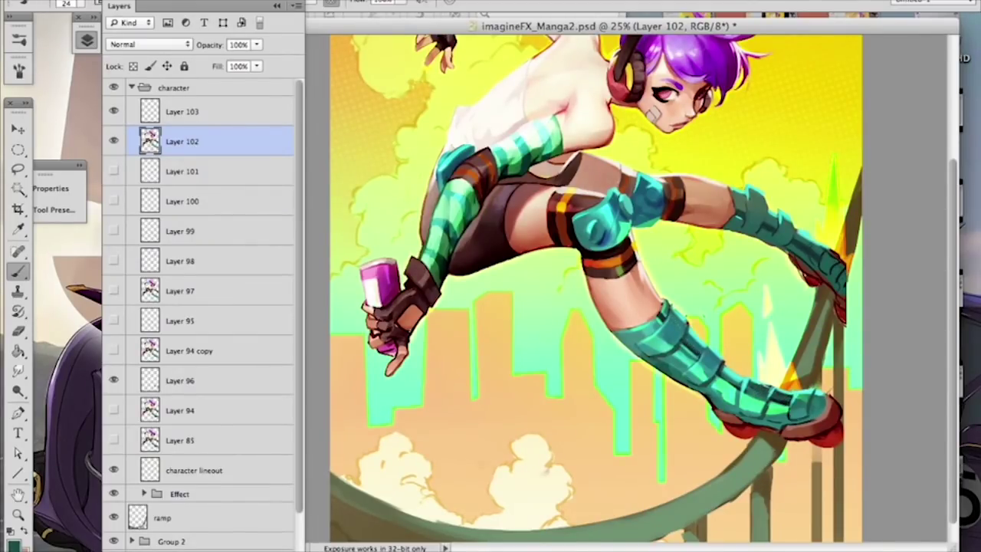
{"action": "left_click", "coordinate": [758, 384], "text": "alt"}
{"action": "left_click_drag", "start_coordinate": [751, 385], "coordinate": [763, 389]}
Step: Try bright turquoise highlight strokes on the near boot's ankle and upper cuff, and undo them
{"action": "left_click", "coordinate": [740, 370], "text": "alt"}
{"action": "left_click_drag", "start_coordinate": [754, 381], "coordinate": [767, 391]}
{"action": "key", "text": "super+z"}
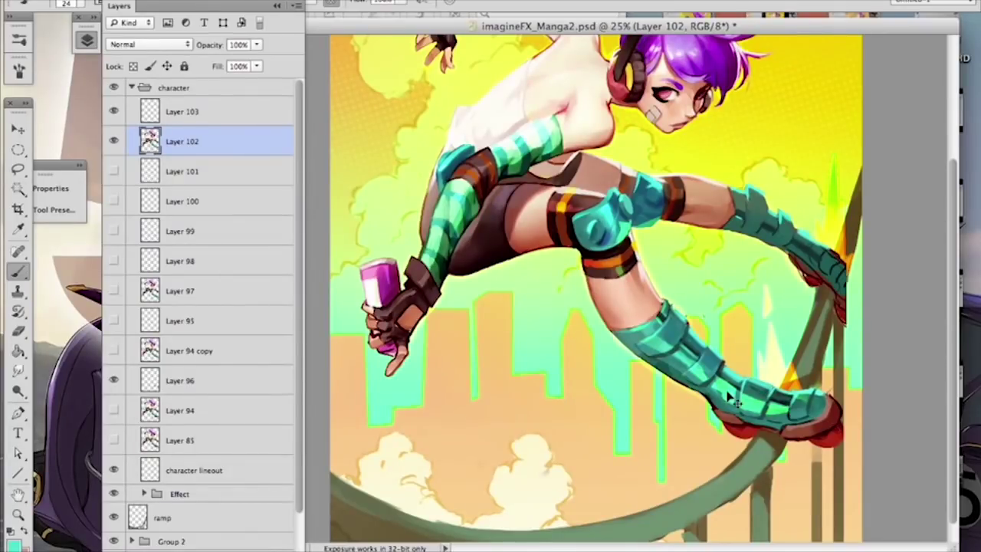
{"action": "left_click_drag", "start_coordinate": [672, 313], "coordinate": [683, 333]}
{"action": "key", "text": "super+z"}
{"action": "key", "text": "super+z"}
Step: Rework the strap edge at the near boot's instep with teal shades sampled around it
{"action": "left_click_drag", "start_coordinate": [792, 394], "coordinate": [789, 409]}
{"action": "left_click", "coordinate": [802, 397], "text": "alt"}
{"action": "left_click", "coordinate": [784, 404], "text": "alt"}
Step: Refine the near shoe's reddish toe and its border with the teal foot wrap using colours sampled from both
{"action": "left_click", "coordinate": [826, 388], "text": "alt"}
{"action": "left_click", "coordinate": [834, 396], "text": "alt"}
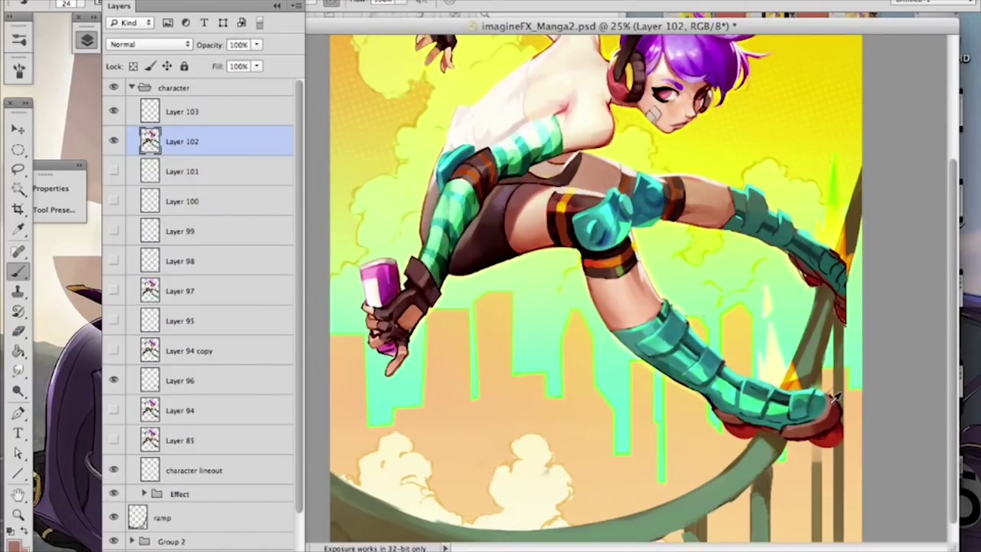
{"action": "left_click", "coordinate": [828, 422], "text": "alt"}
{"action": "left_click", "coordinate": [784, 389], "text": "alt"}
{"action": "left_click", "coordinate": [813, 411], "text": "alt"}
{"action": "left_click", "coordinate": [792, 426], "text": "alt"}
{"action": "left_click", "coordinate": [786, 423], "text": "alt"}
{"action": "left_click", "coordinate": [830, 421], "text": "alt"}
Step: Retouch the far boot and the near boot's ankle with dark teal shades sampled from them
{"action": "left_click", "coordinate": [815, 254], "text": "alt"}
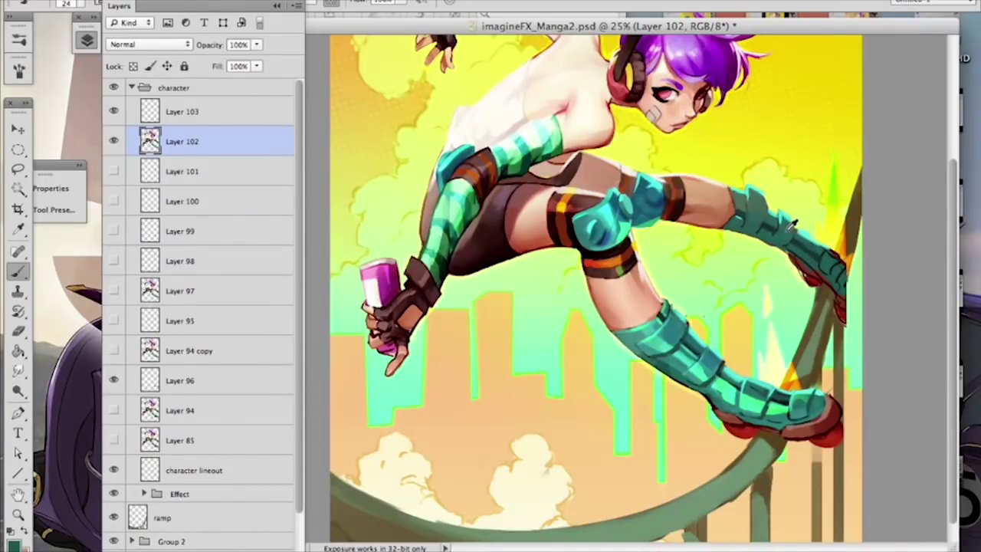
{"action": "left_click", "coordinate": [721, 357], "text": "alt"}
{"action": "left_click", "coordinate": [718, 366], "text": "alt"}
Step: Enlarge the brush to 37 px and paint dark shading between the near boot's instep straps with a sampled colour
{"action": "right_click", "coordinate": [831, 410]}
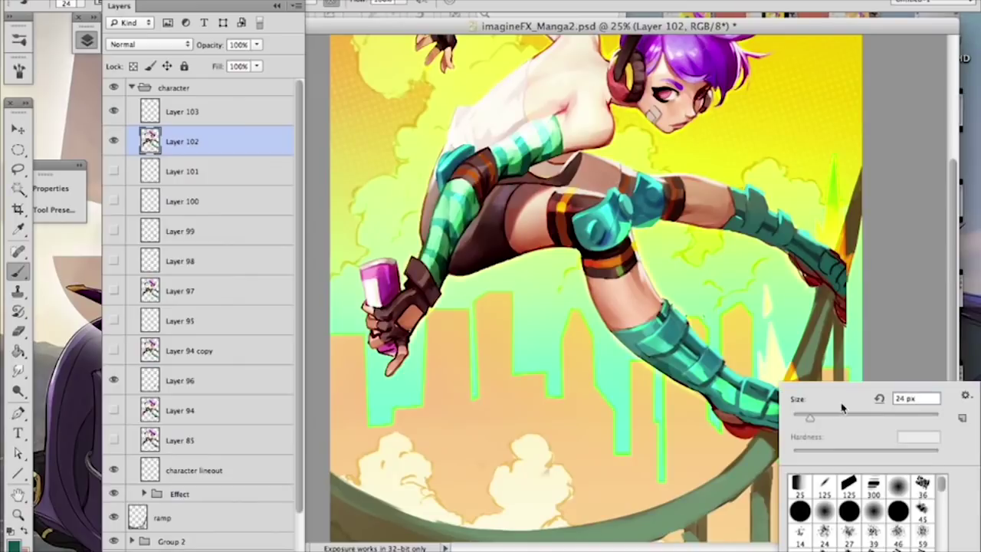
{"action": "left_click_drag", "start_coordinate": [812, 419], "coordinate": [818, 418]}
{"action": "left_click", "coordinate": [953, 230]}
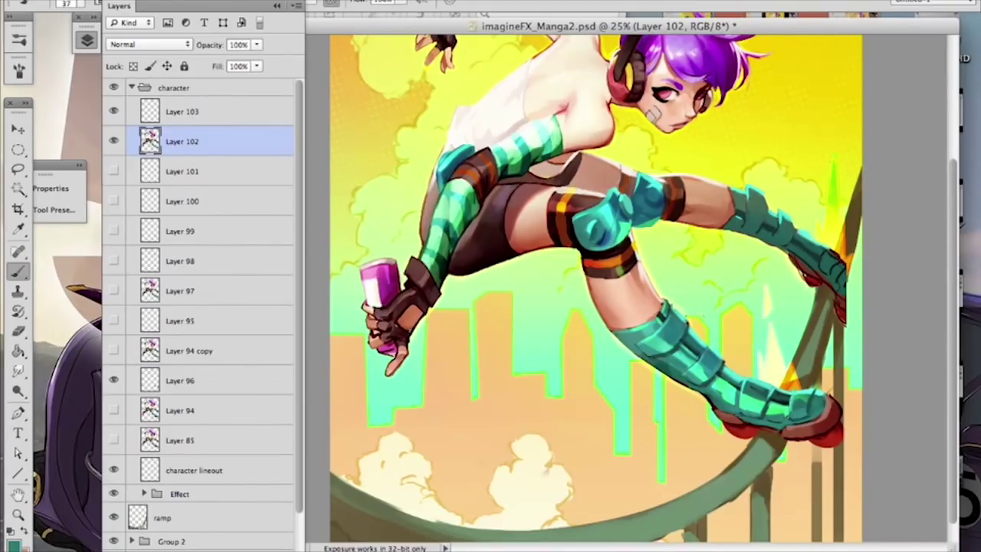
{"action": "left_click", "coordinate": [794, 415], "text": "alt"}
{"action": "left_click", "coordinate": [778, 396], "text": "alt"}
{"action": "left_click_drag", "start_coordinate": [780, 392], "coordinate": [790, 403]}
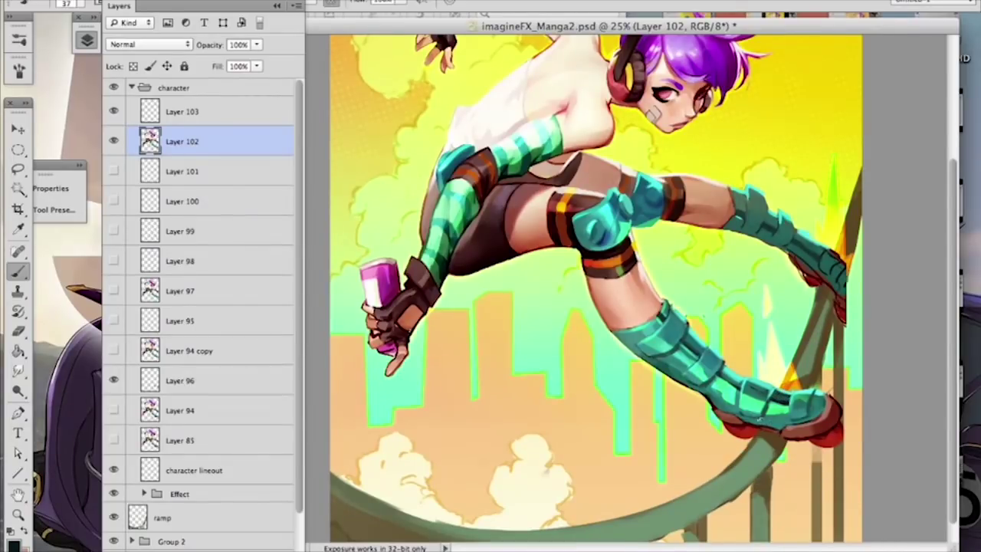